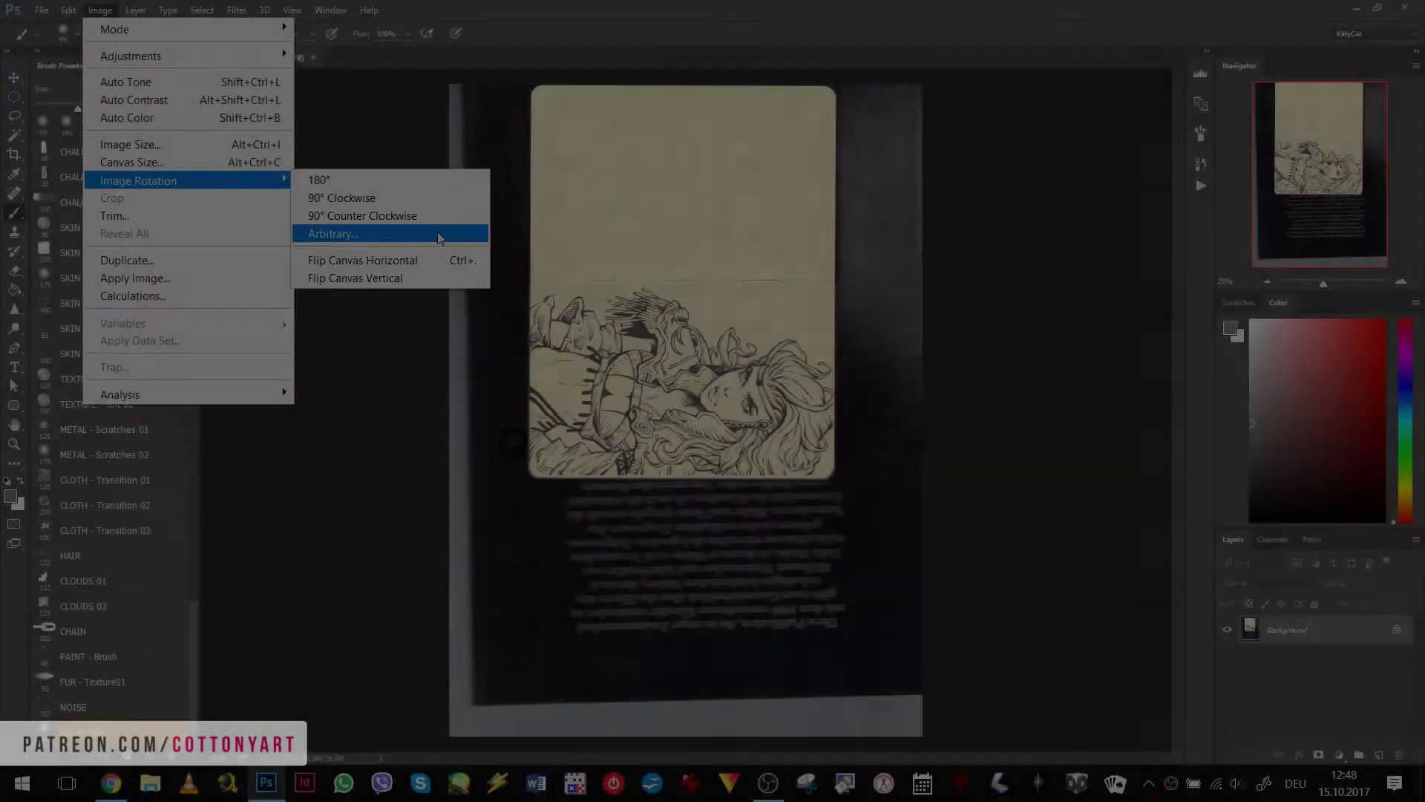
Rotate the scan to landscape and frame a crop around the right-hand portrait page
{"action": "left_click", "coordinate": [366, 213]}
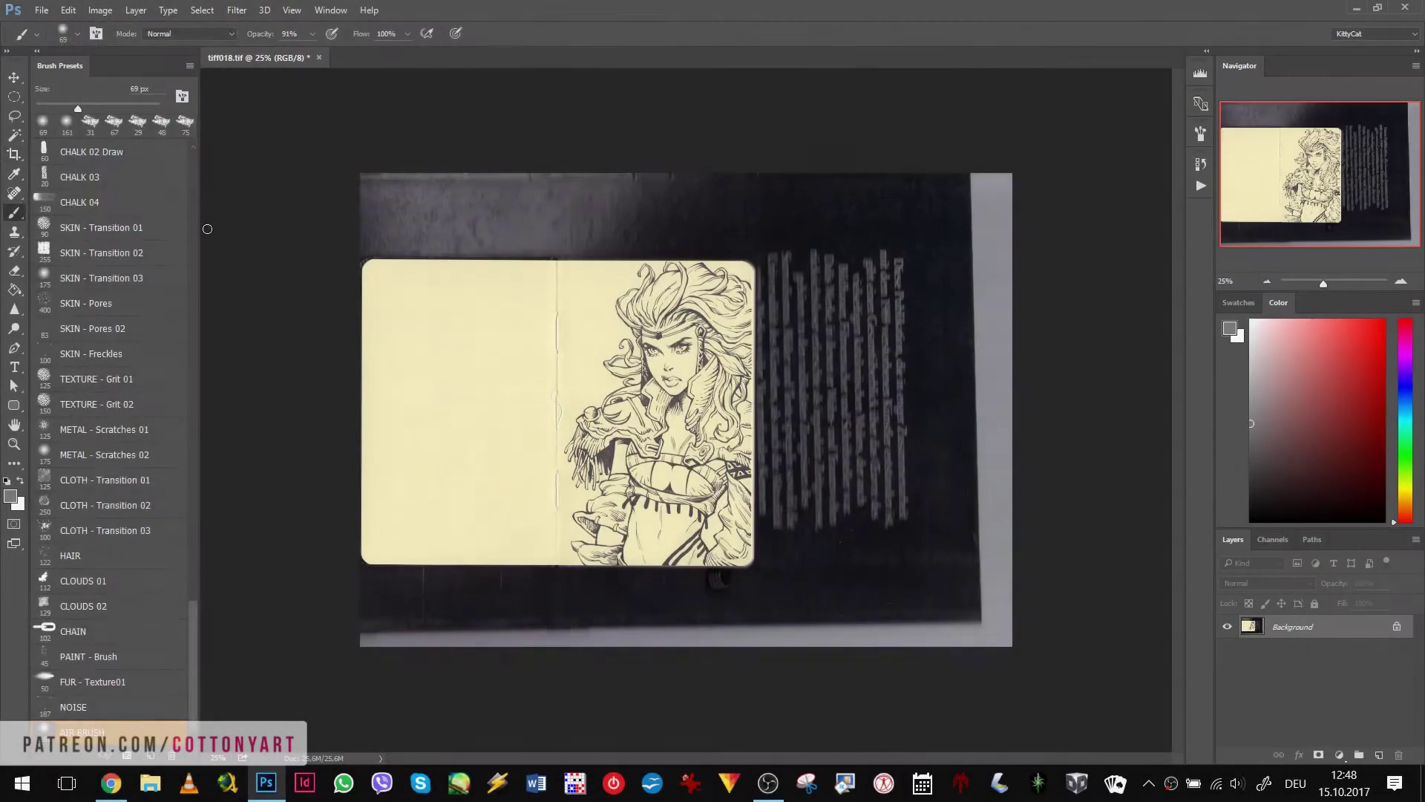
{"action": "key", "text": "c"}
{"action": "left_click_drag", "start_coordinate": [361, 259], "coordinate": [755, 565]}
{"action": "left_click_drag", "start_coordinate": [362, 412], "coordinate": [557, 412]}
At 100% zoom, fit the crop's right and bottom edges to the page edge and apply it
{"action": "key", "text": "Return"}
{"action": "key", "text": "ctrl+plus"}
{"action": "key", "text": "ctrl+plus"}
{"action": "key", "text": "ctrl+plus"}
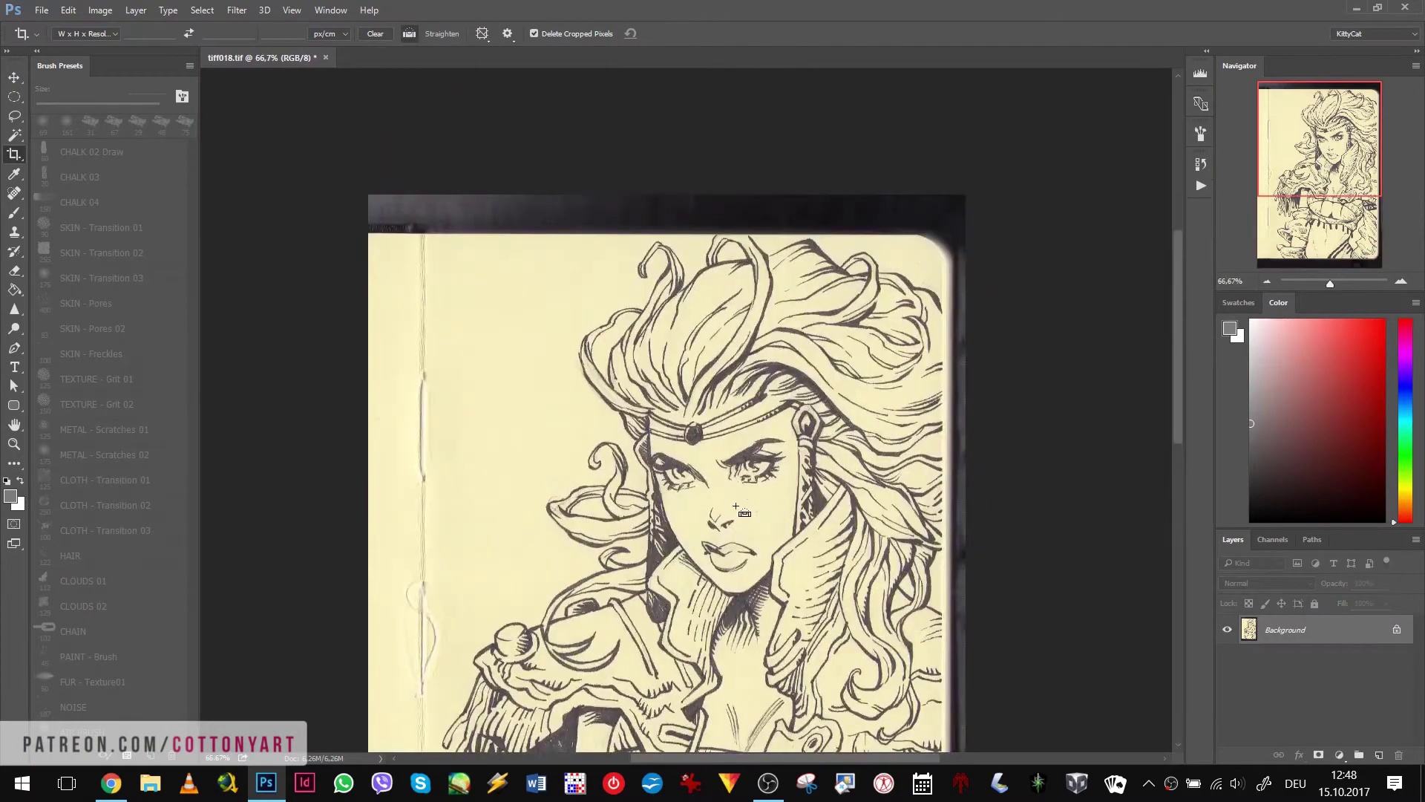
{"action": "key", "text": "ctrl+plus"}
{"action": "left_click_drag", "start_coordinate": [1102, 472], "coordinate": [876, 473]}
{"action": "left_click_drag", "start_coordinate": [727, 706], "coordinate": [712, 672]}
{"action": "key", "text": "Return"}
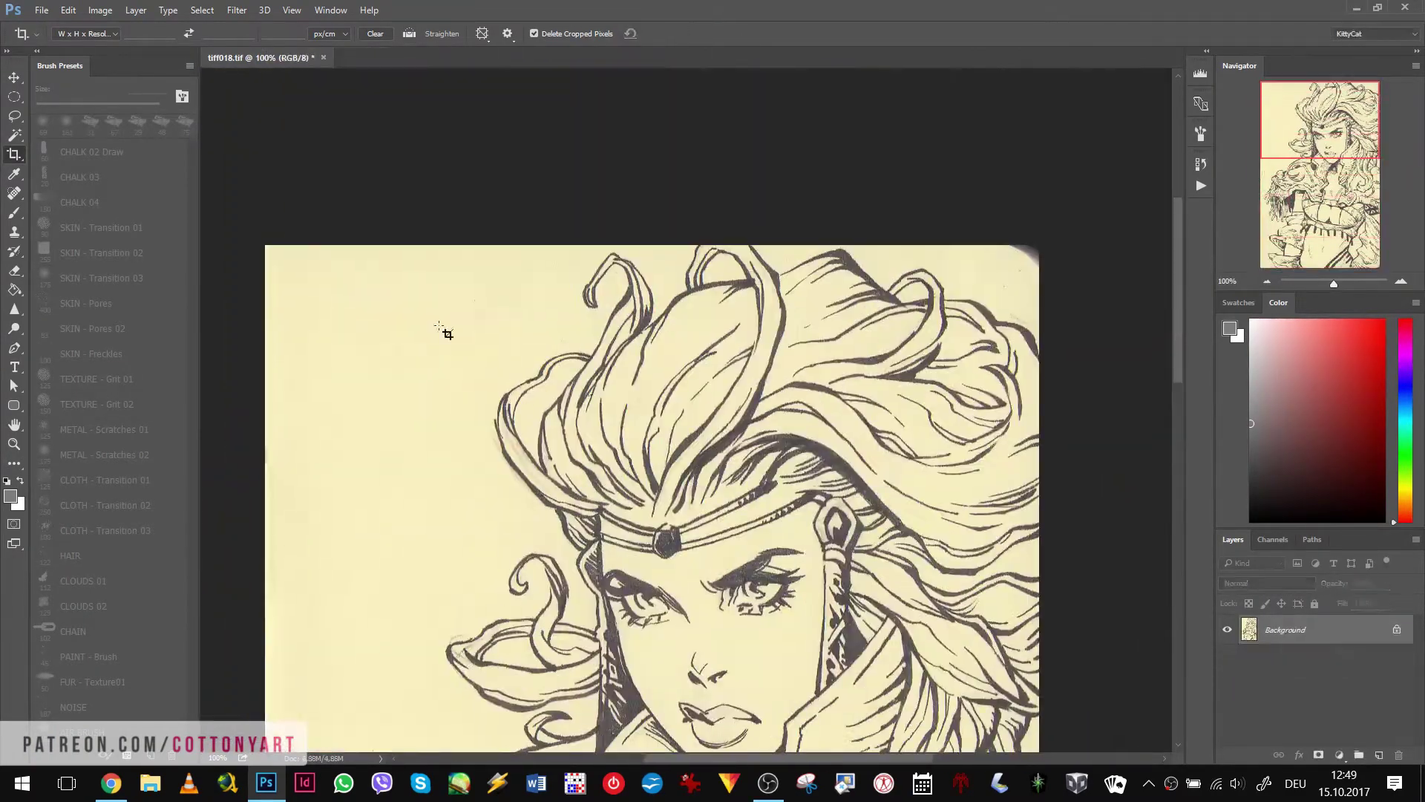
Select the Clone Stamp and enlarge its brush to 70 px
{"action": "left_click", "coordinate": [15, 232]}
{"action": "right_click", "coordinate": [995, 268]}
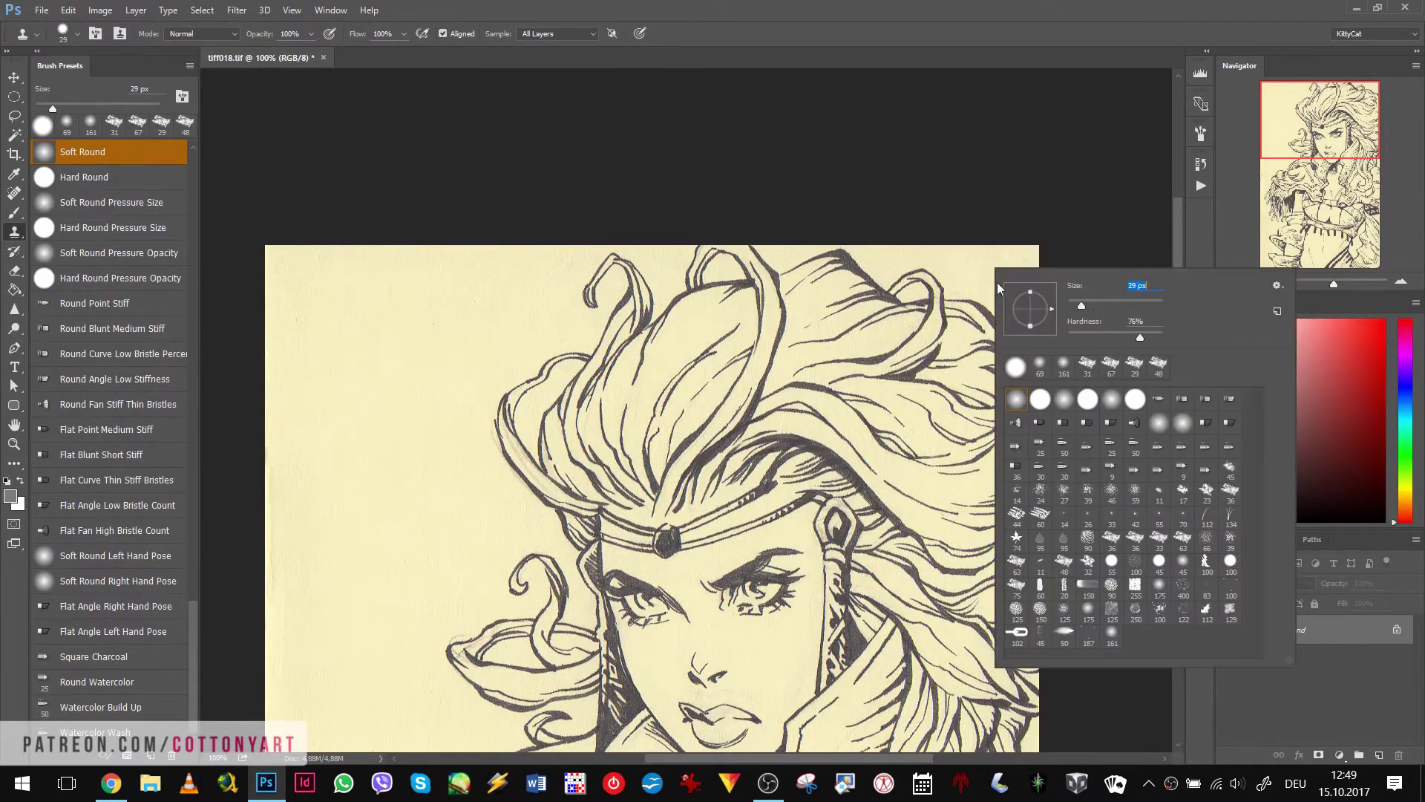
{"action": "key", "text": "Escape"}
{"action": "scroll", "coordinate": [856, 538], "scroll_direction": "down", "scroll_amount": 10}
{"action": "scroll", "coordinate": [1006, 559], "scroll_direction": "up", "scroll_amount": 10}
{"action": "scroll", "coordinate": [1005, 559], "scroll_direction": "left", "scroll_amount": 5}
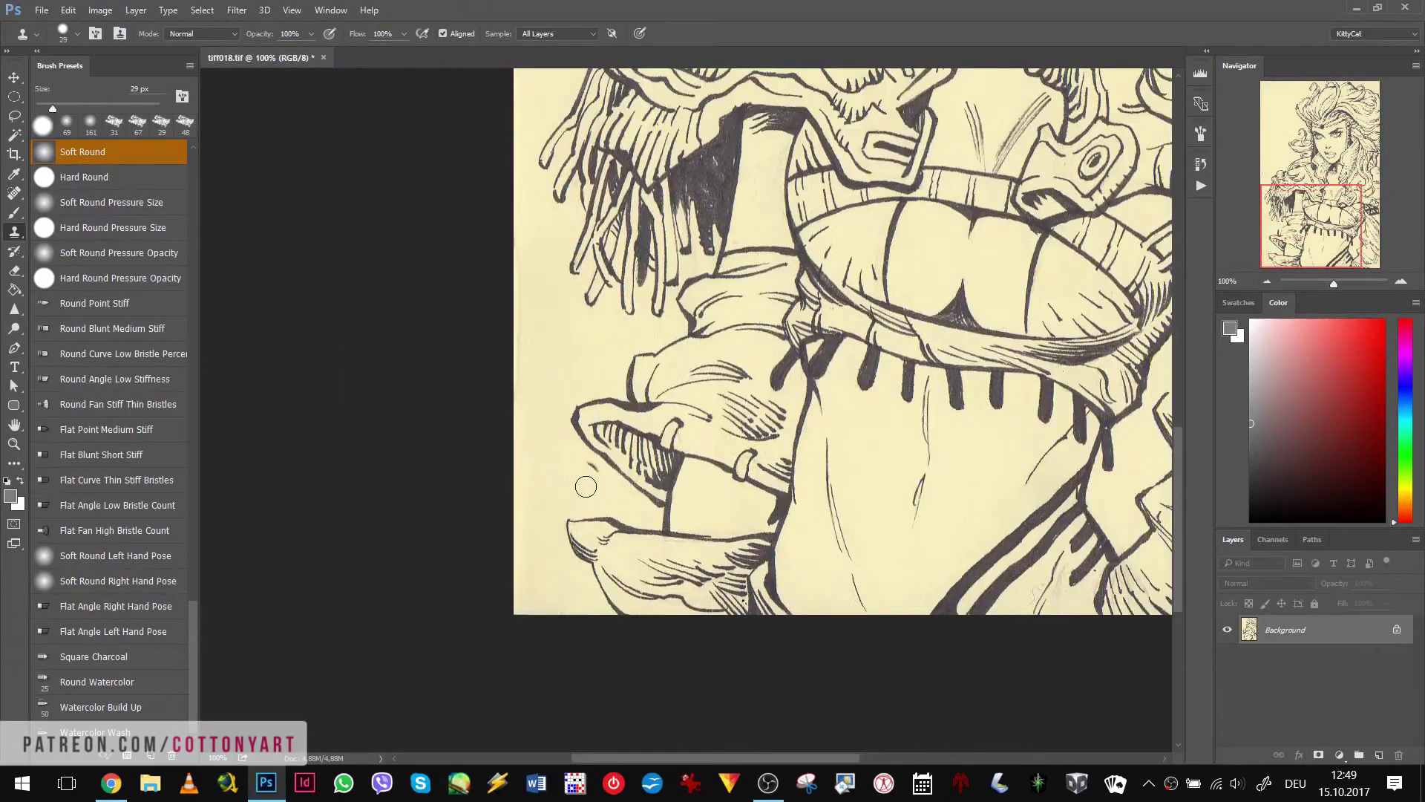
{"action": "right_click", "coordinate": [638, 338]}
{"action": "key", "text": "Escape"}
{"action": "key", "text": "bracketright"}
{"action": "key", "text": "bracketright"}
{"action": "key", "text": "bracketright"}
{"action": "key", "text": "bracketright"}
{"action": "key", "text": "bracketright"}
{"action": "key", "text": "bracketright"}
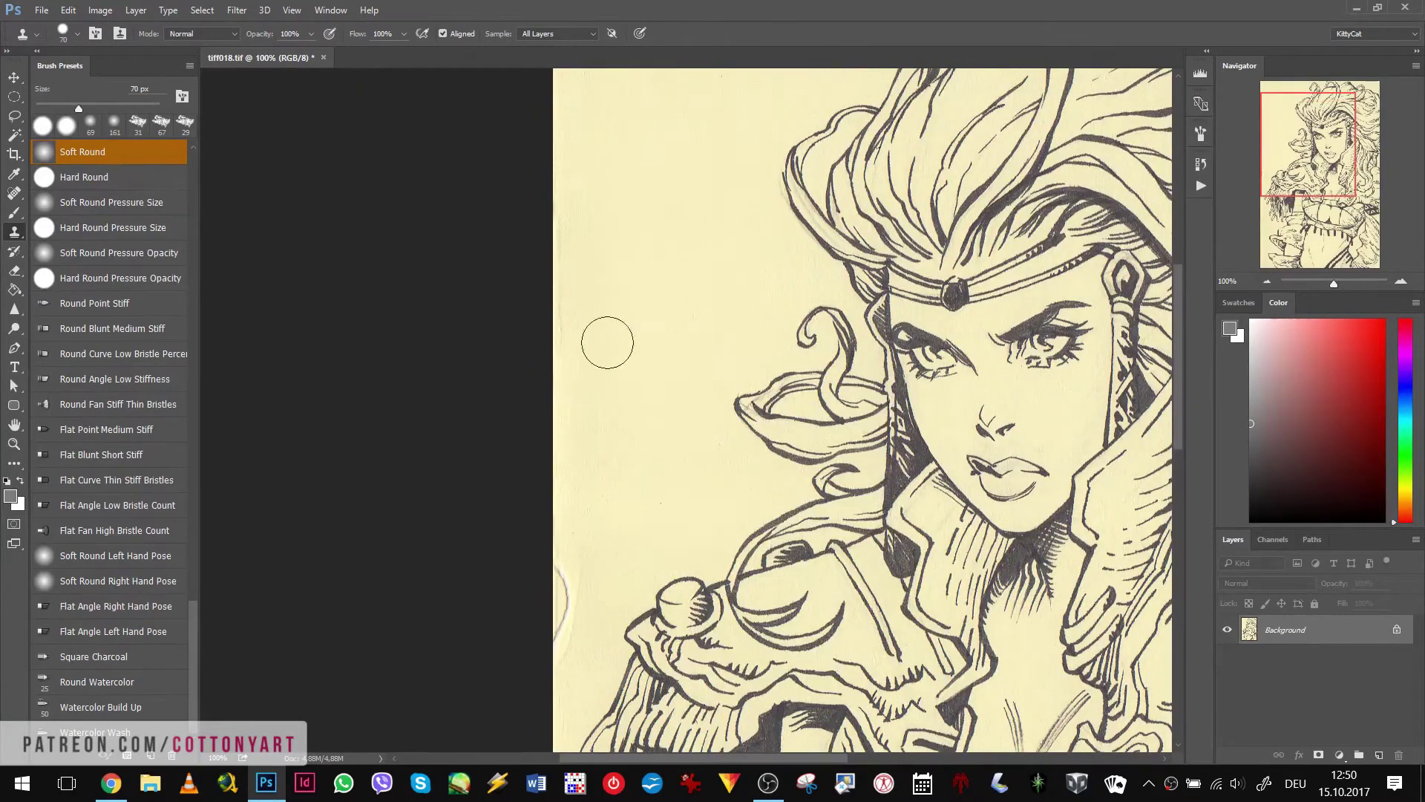
Reduce the Clone Stamp brush to 18 px and switch to full-screen view with black surround
{"action": "scroll", "coordinate": [659, 479], "scroll_direction": "down", "scroll_amount": 10}
{"action": "scroll", "coordinate": [660, 479], "scroll_direction": "left", "scroll_amount": 2}
{"action": "scroll", "coordinate": [681, 388], "scroll_direction": "up", "scroll_amount": 10}
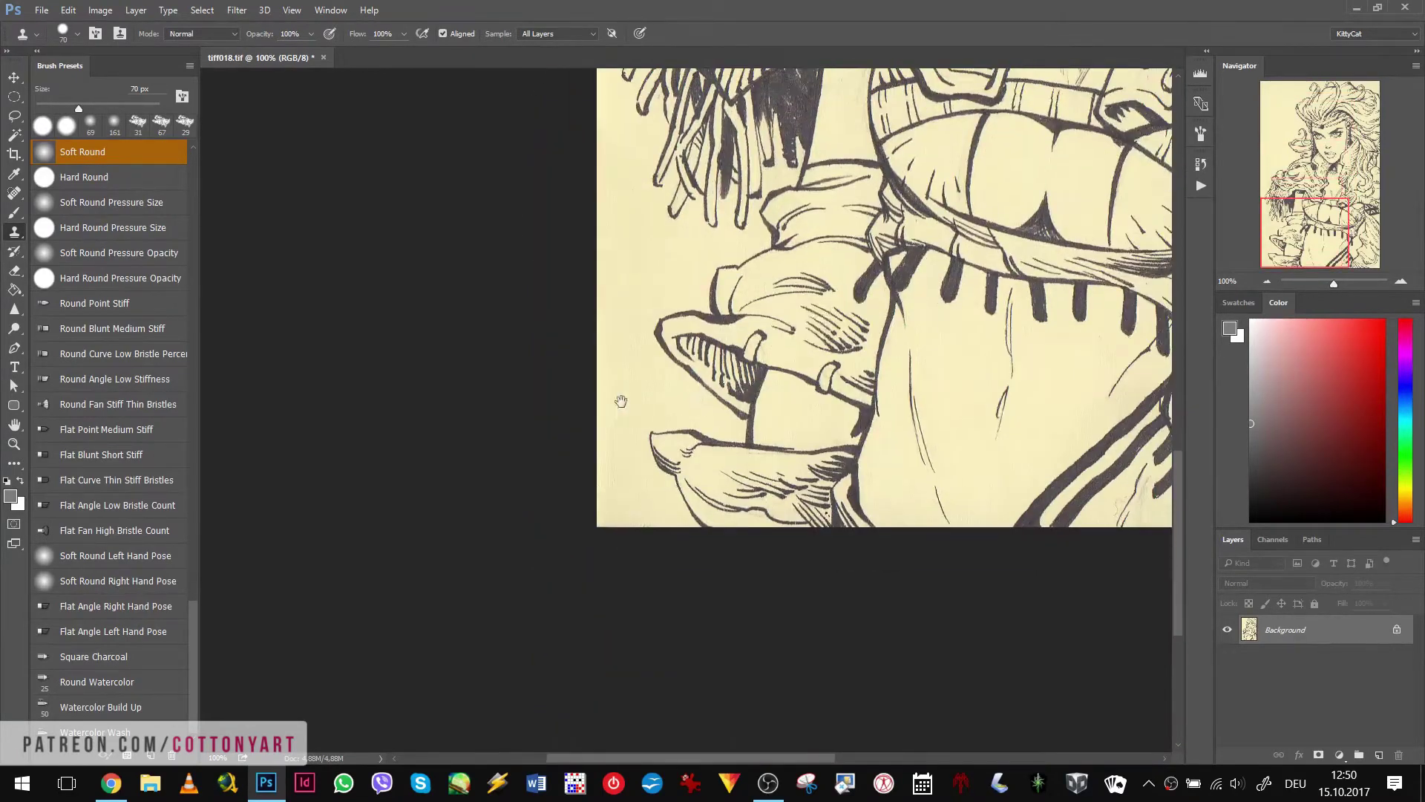
{"action": "scroll", "coordinate": [621, 400], "scroll_direction": "right", "scroll_amount": 5}
{"action": "right_click", "coordinate": [490, 297]}
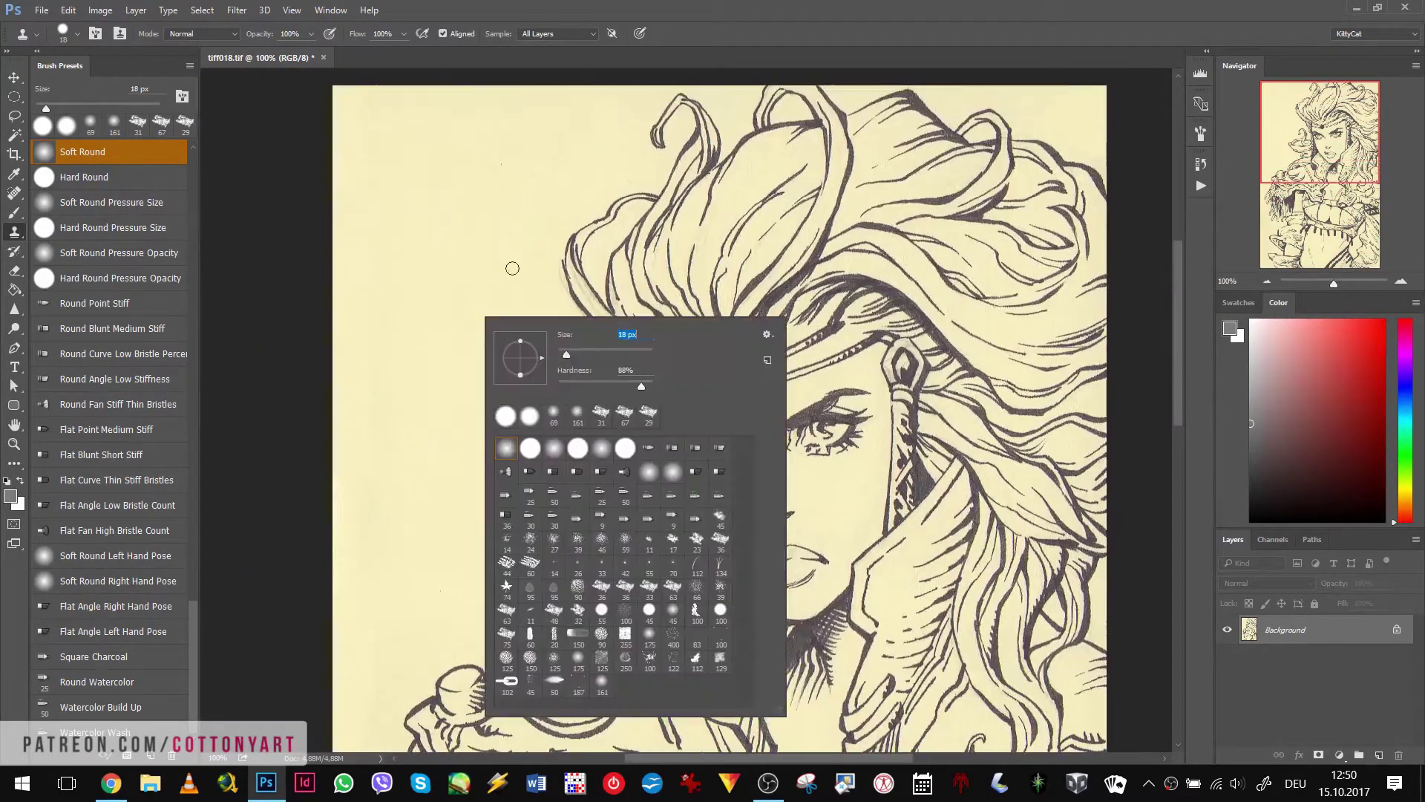
{"action": "left_click_drag", "start_coordinate": [557, 353], "coordinate": [525, 353]}
{"action": "key", "text": "Return"}
{"action": "key", "text": "f"}
{"action": "scroll", "coordinate": [859, 430], "scroll_direction": "up", "scroll_amount": 5}
Add a Black & White layer with brightened yellows and a Levels layer deepening the midtones
{"action": "left_click", "coordinate": [1339, 786]}
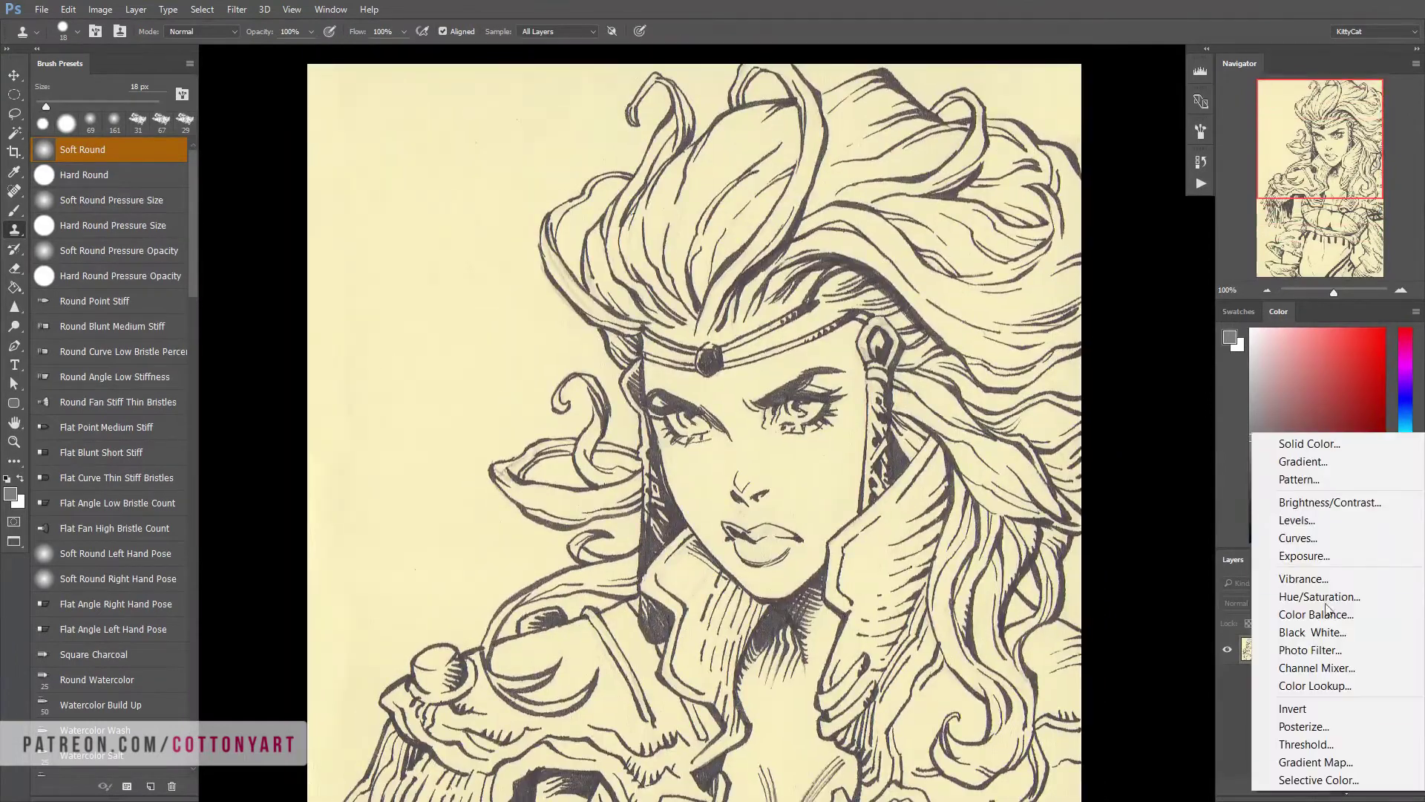
{"action": "left_click", "coordinate": [1295, 623]}
{"action": "left_click_drag", "start_coordinate": [1122, 410], "coordinate": [1192, 410]}
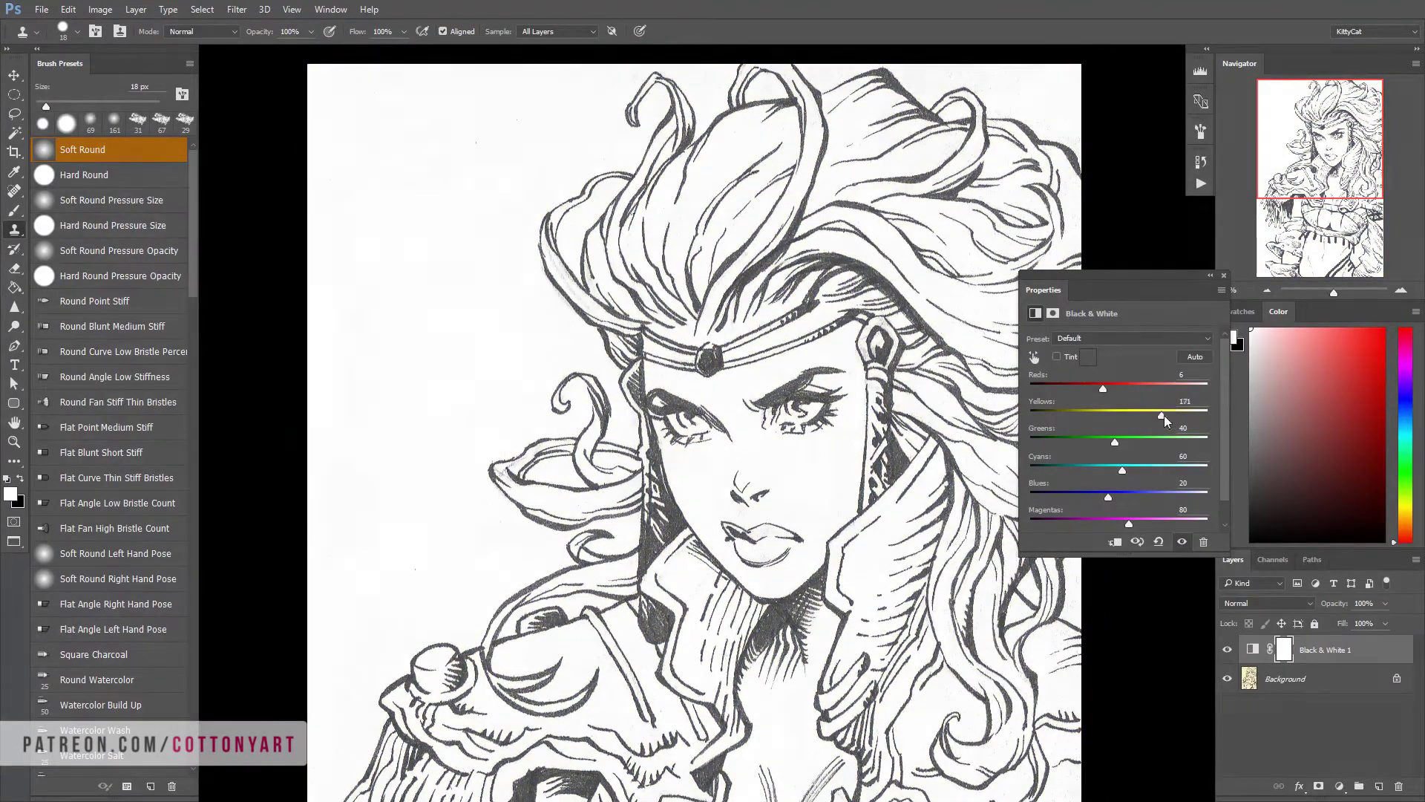
{"action": "left_click", "coordinate": [1339, 786]}
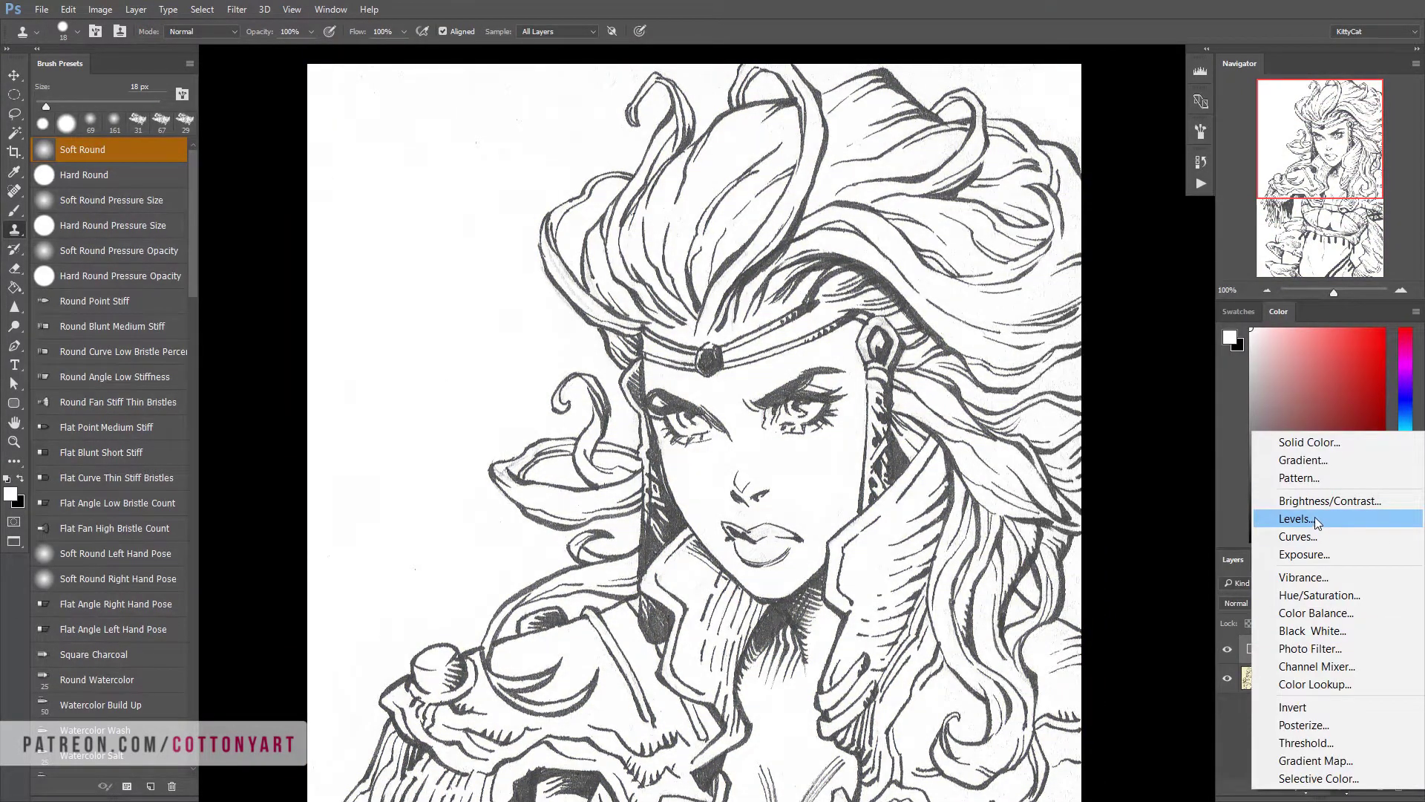
{"action": "left_click", "coordinate": [1315, 517]}
{"action": "left_click_drag", "start_coordinate": [1128, 443], "coordinate": [1134, 444]}
{"action": "left_click", "coordinate": [1202, 620]}
Zoom to 200% on the face and duplicate the Background layer with Ctrl+J
{"action": "key", "text": "ctrl+minus"}
{"action": "left_click_drag", "start_coordinate": [820, 724], "coordinate": [836, 520]}
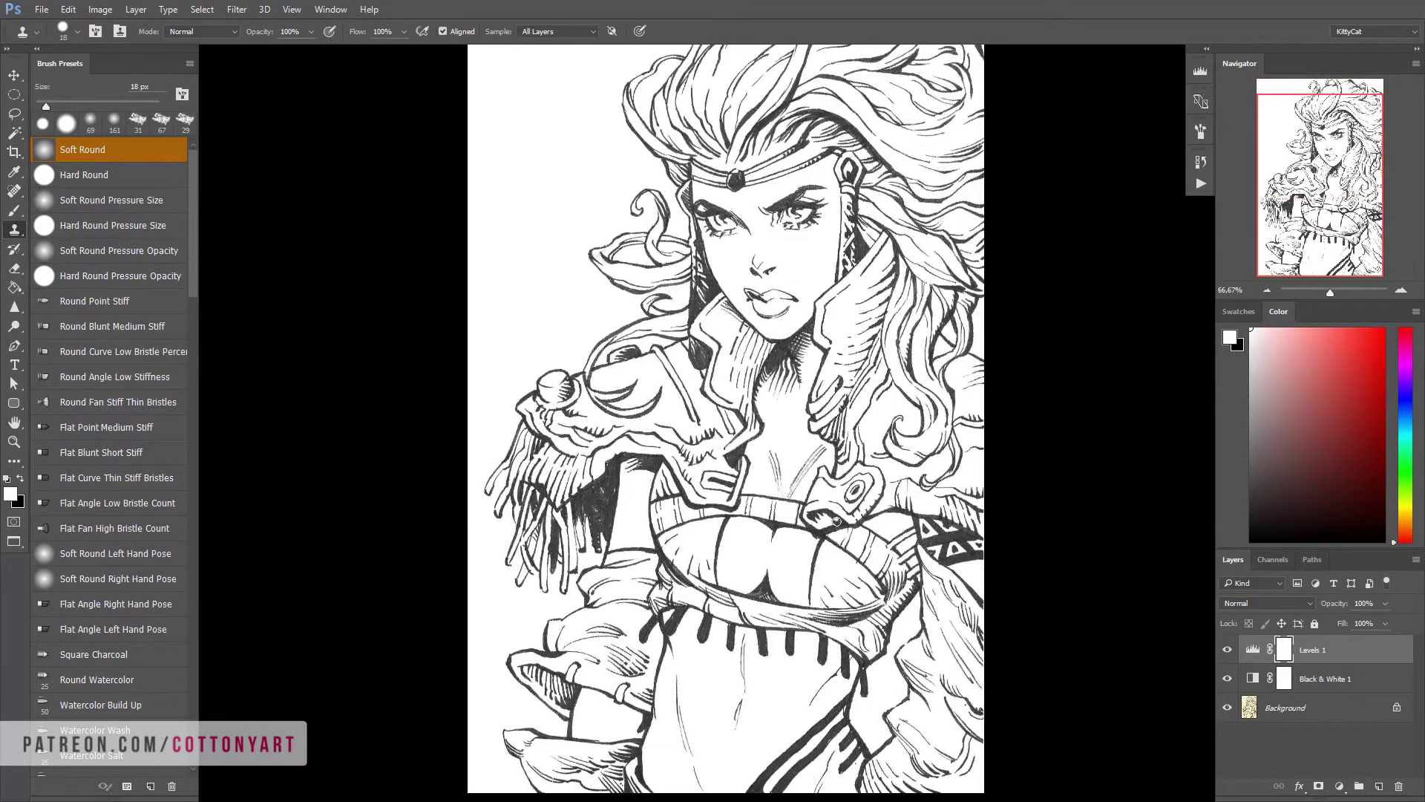
{"action": "key", "text": "ctrl+plus"}
{"action": "key", "text": "ctrl+plus"}
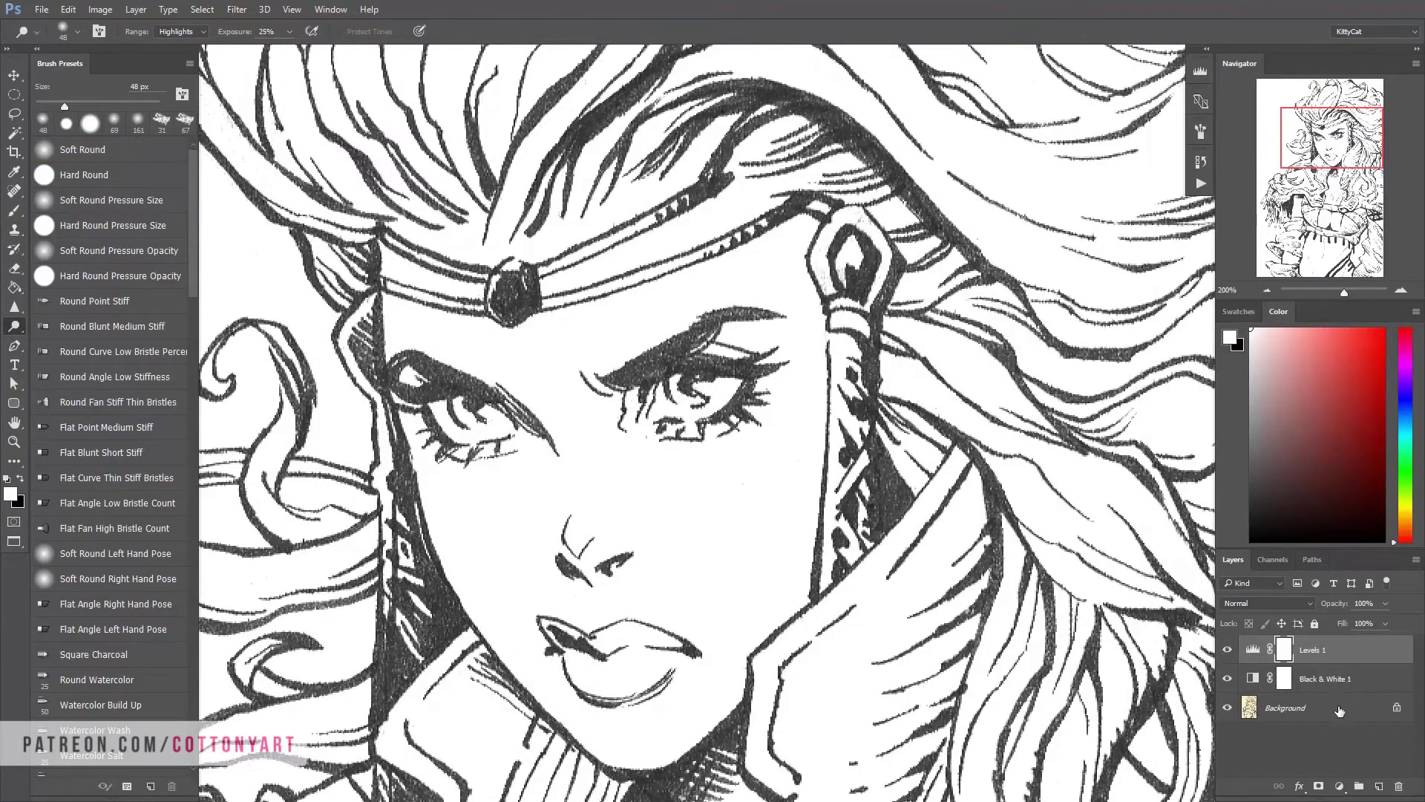
{"action": "left_click", "coordinate": [1340, 712]}
{"action": "key", "text": "ctrl+j"}
{"action": "scroll", "coordinate": [834, 270], "scroll_direction": "up", "scroll_amount": 10}
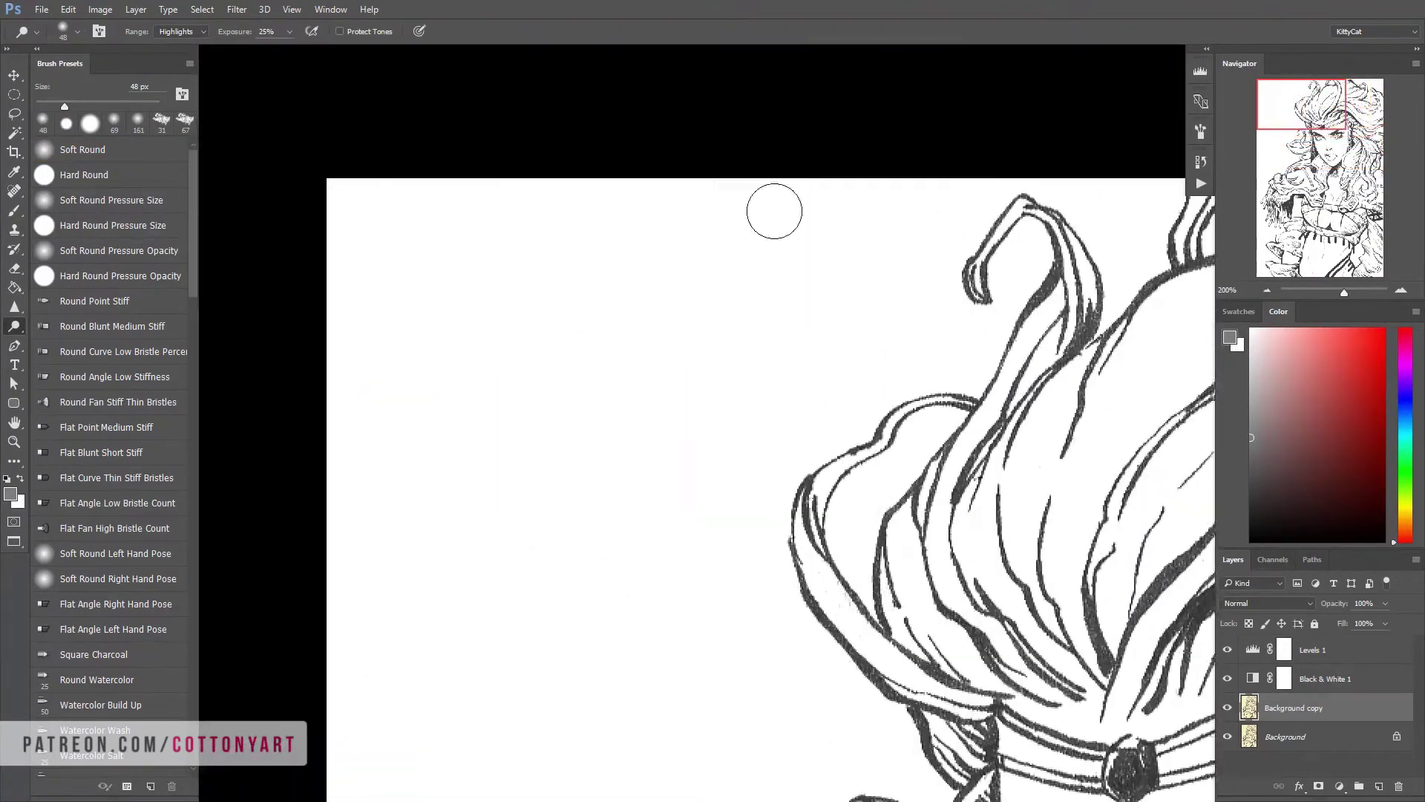
{"action": "scroll", "coordinate": [775, 211], "scroll_direction": "down", "scroll_amount": 15}
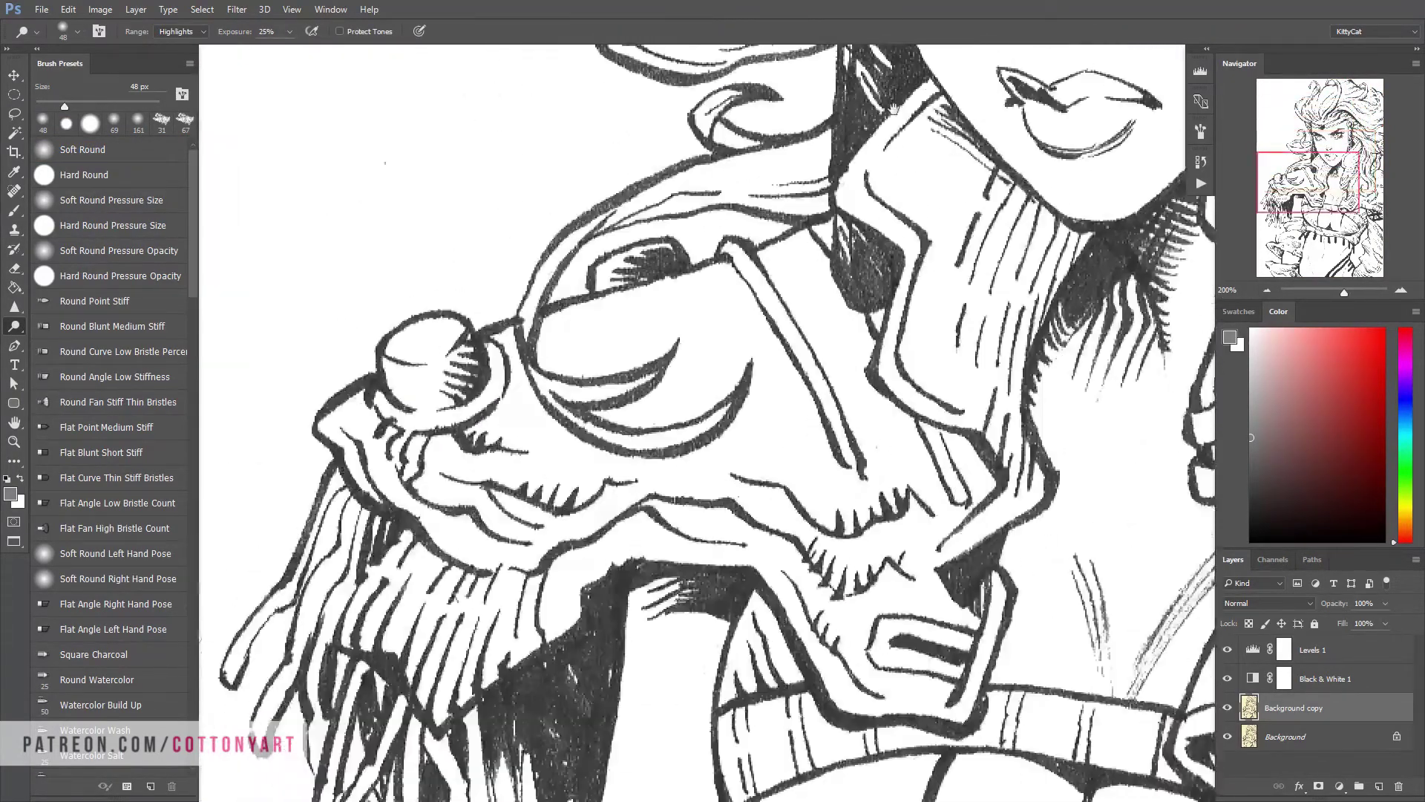
{"action": "scroll", "coordinate": [619, 247], "scroll_direction": "down", "scroll_amount": 15}
{"action": "scroll", "coordinate": [619, 247], "scroll_direction": "right", "scroll_amount": 5}
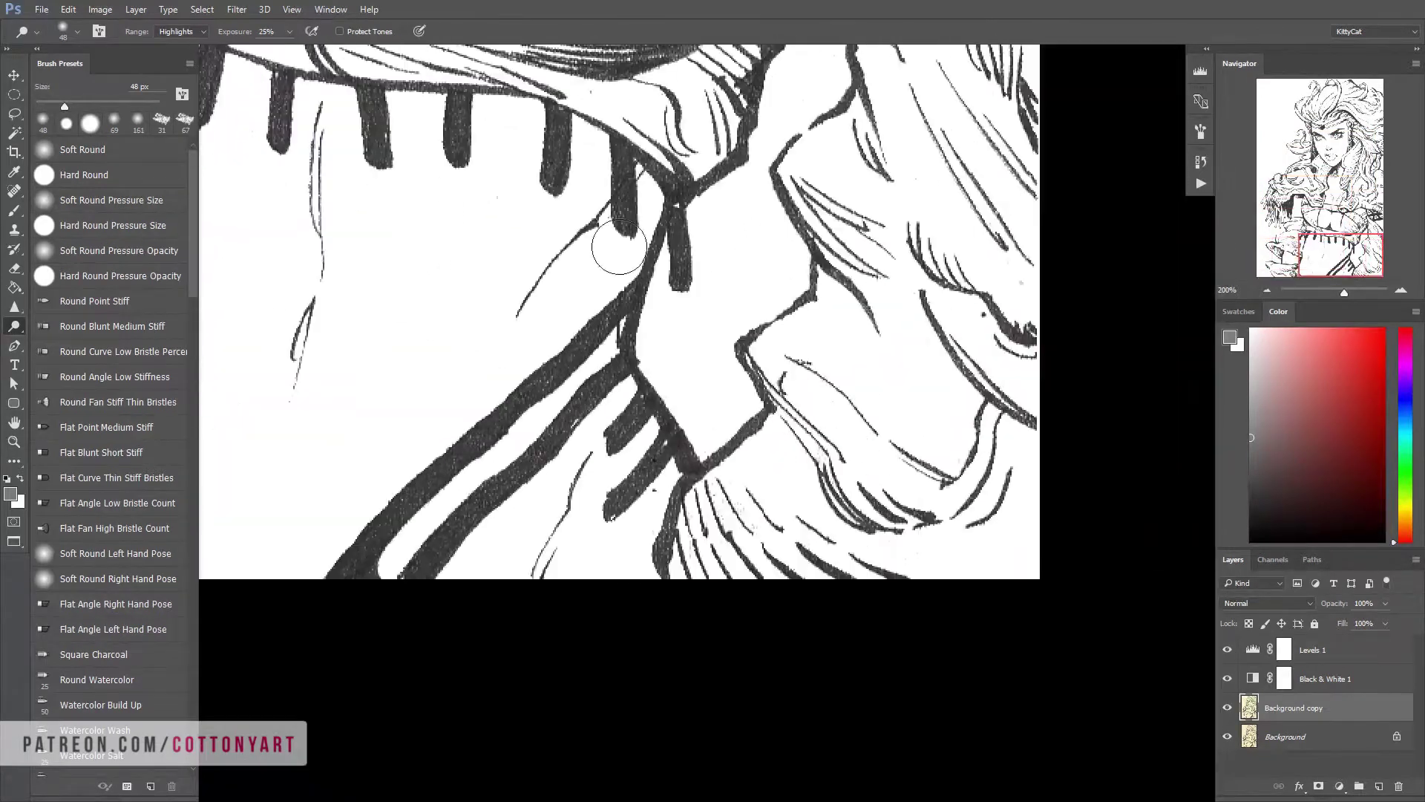
Set the brush size to 10 px and pan around the page
{"action": "key", "text": "b"}
{"action": "right_click", "coordinate": [826, 365]}
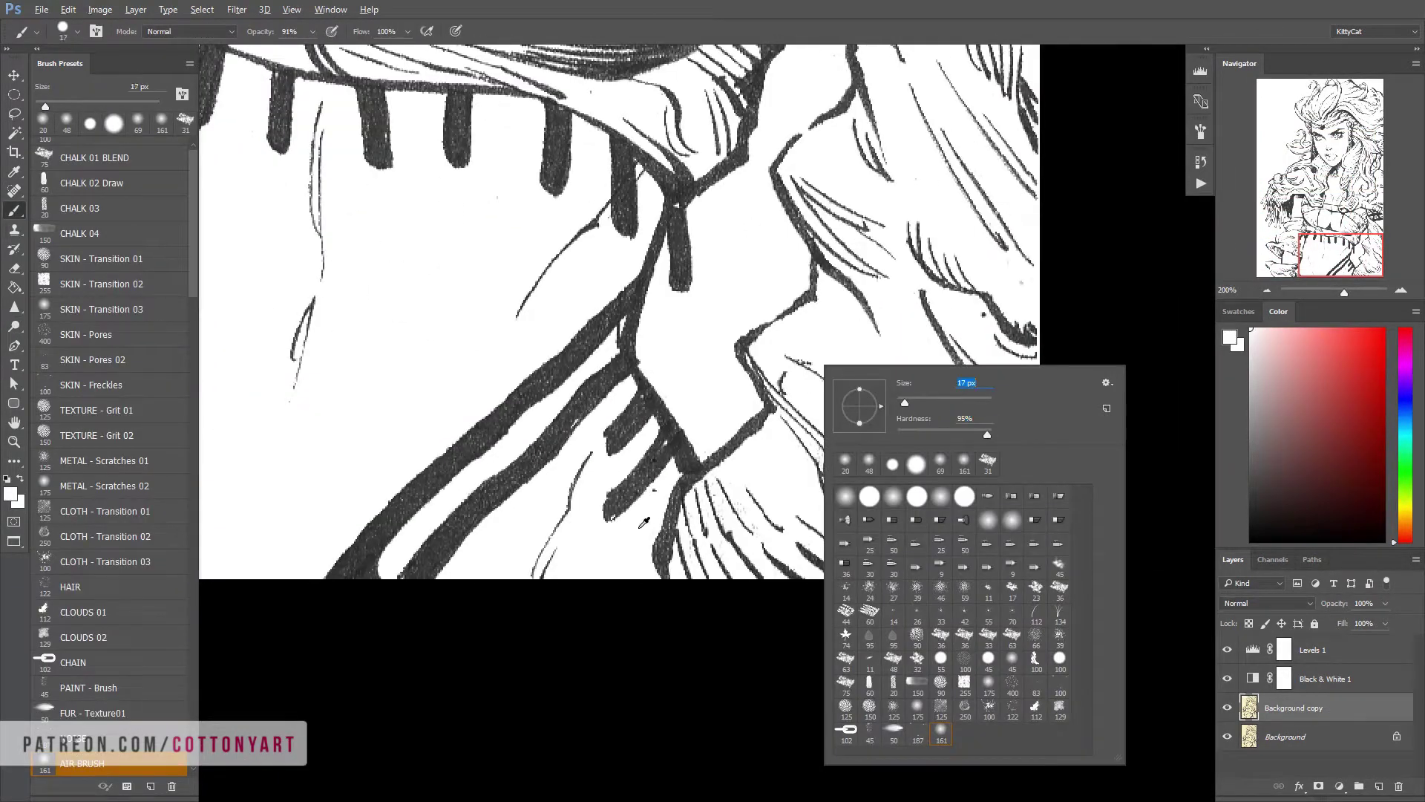
{"action": "type", "text": "10"}
{"action": "key", "text": "Return"}
{"action": "scroll", "coordinate": [960, 303], "scroll_direction": "up", "scroll_amount": 5}
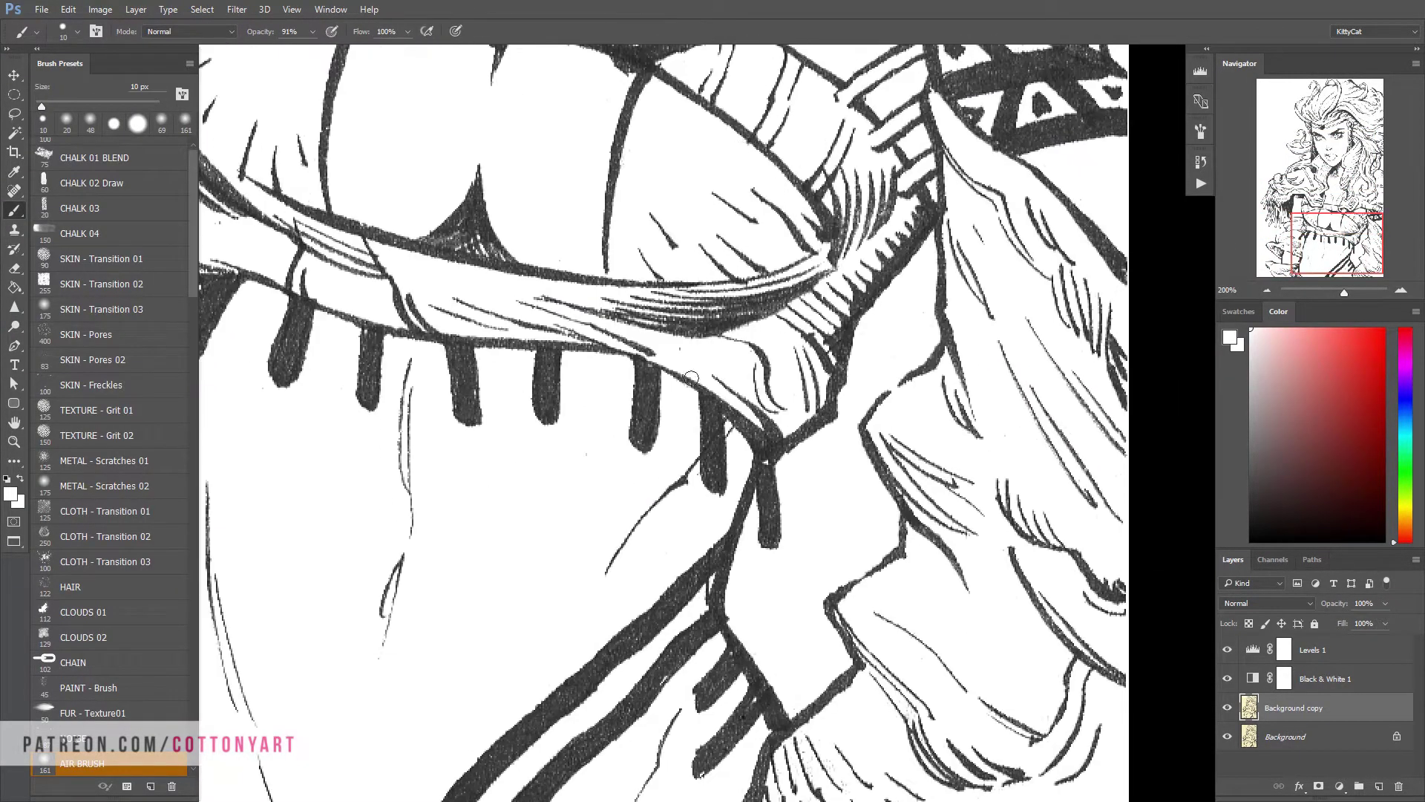
{"action": "scroll", "coordinate": [854, 372], "scroll_direction": "down", "scroll_amount": 3}
{"action": "scroll", "coordinate": [817, 408], "scroll_direction": "up", "scroll_amount": 5}
{"action": "scroll", "coordinate": [750, 438], "scroll_direction": "left", "scroll_amount": 3}
{"action": "scroll", "coordinate": [751, 440], "scroll_direction": "down", "scroll_amount": 4}
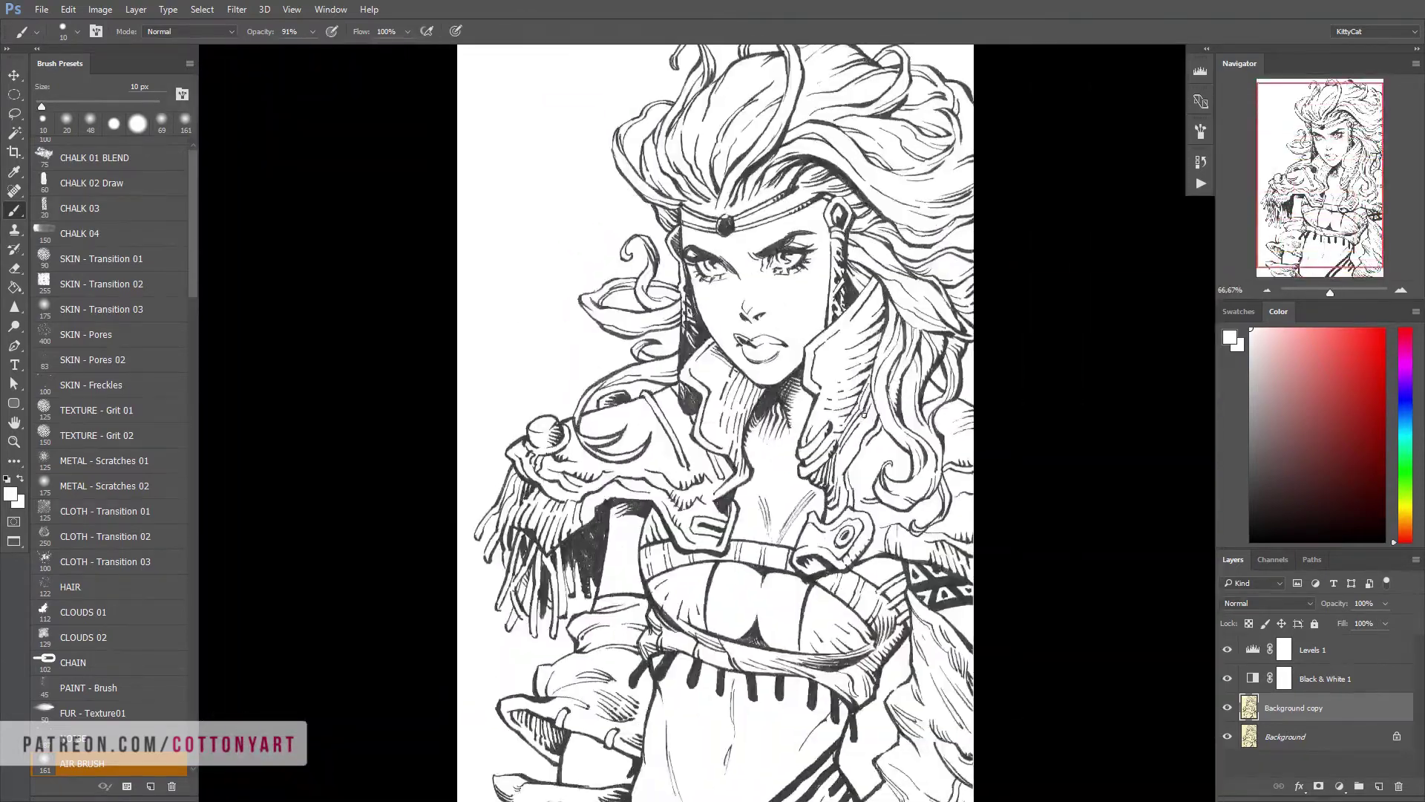
{"action": "key", "text": "l"}
{"action": "scroll", "coordinate": [789, 307], "scroll_direction": "up", "scroll_amount": 4}
Add a solid colour fill layer, then lasso and reshape the lips and one eye
{"action": "scroll", "coordinate": [788, 308], "scroll_direction": "up", "scroll_amount": 1}
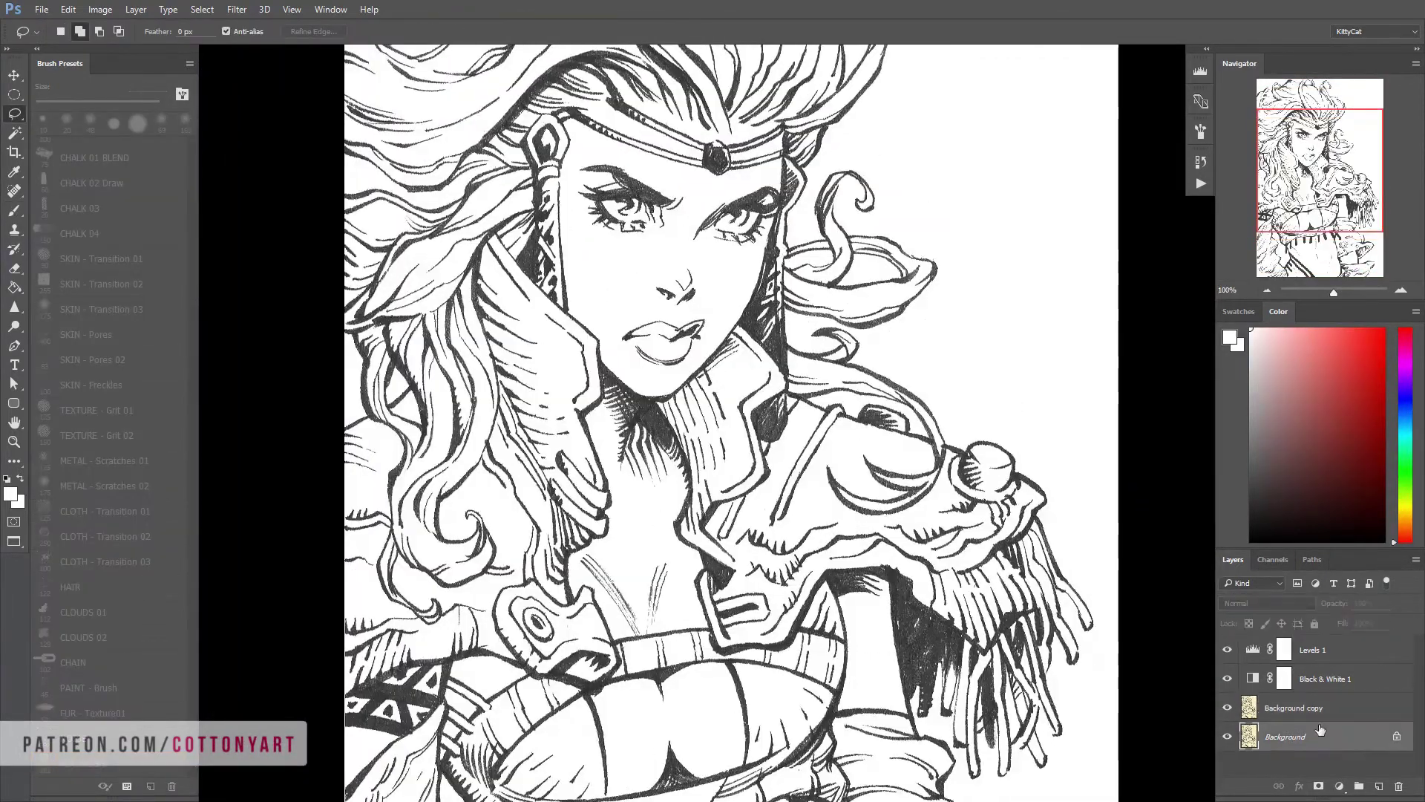
{"action": "key", "text": "F2"}
{"action": "key", "text": "Return"}
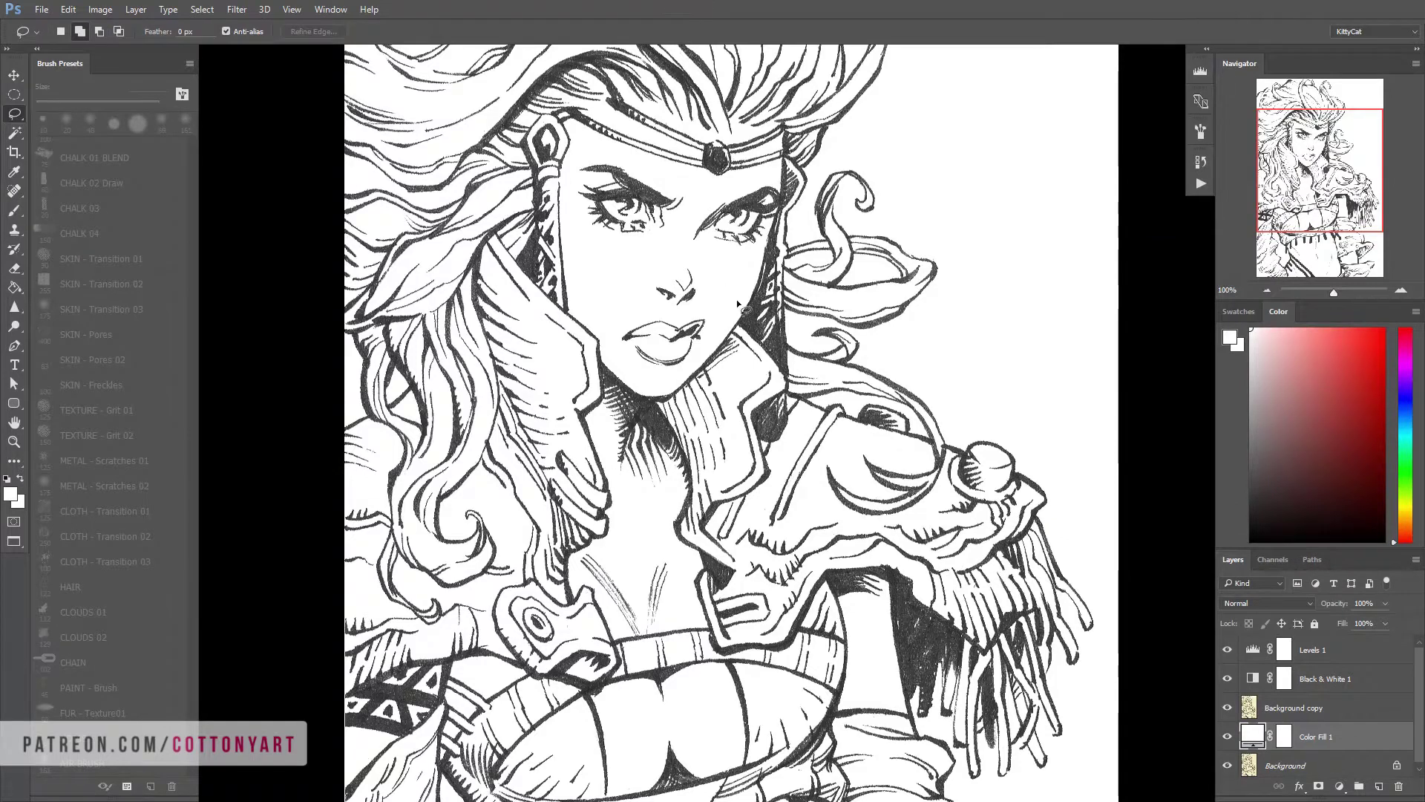
{"action": "left_click_drag", "start_coordinate": [684, 256], "coordinate": [713, 300]}
{"action": "left_click", "coordinate": [1295, 712]}
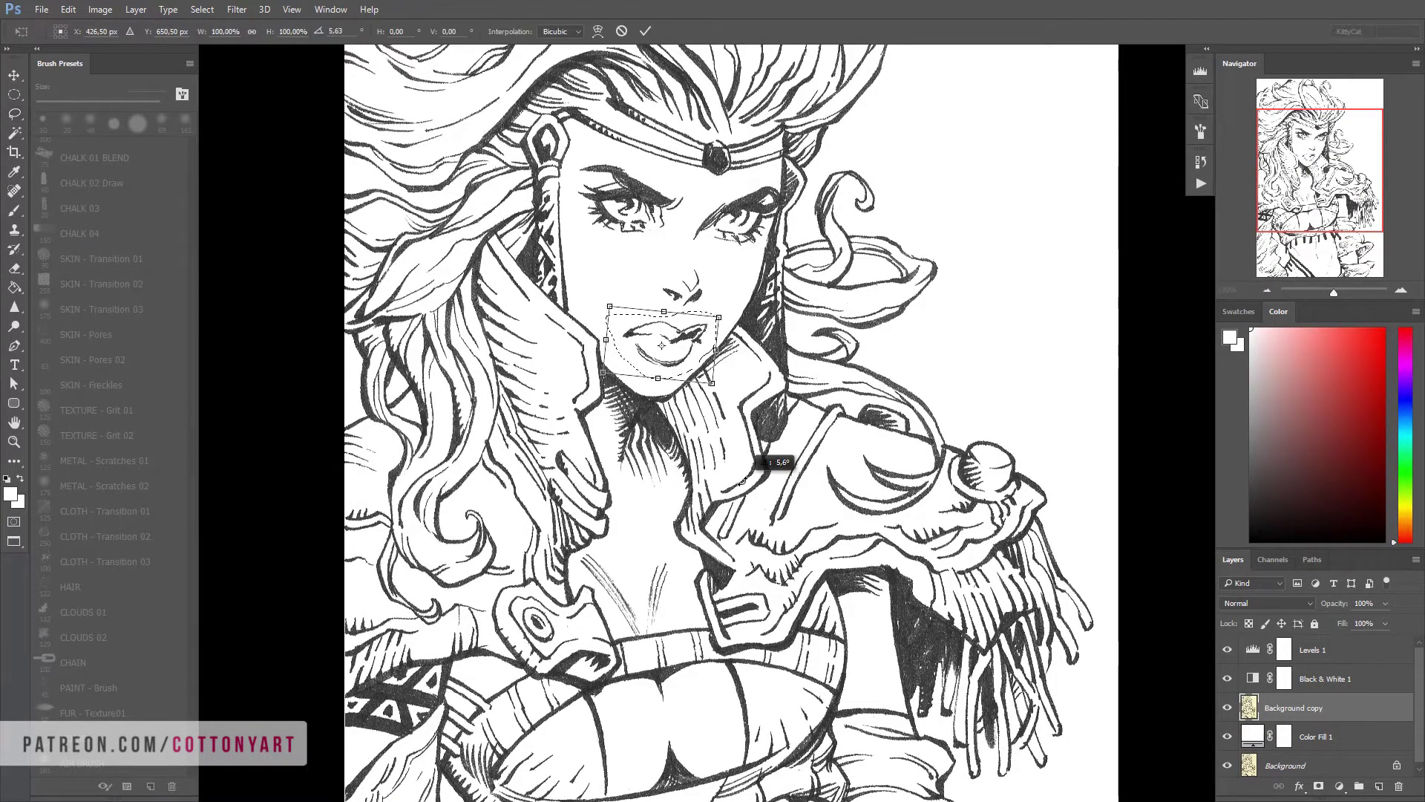
{"action": "key", "text": "Return"}
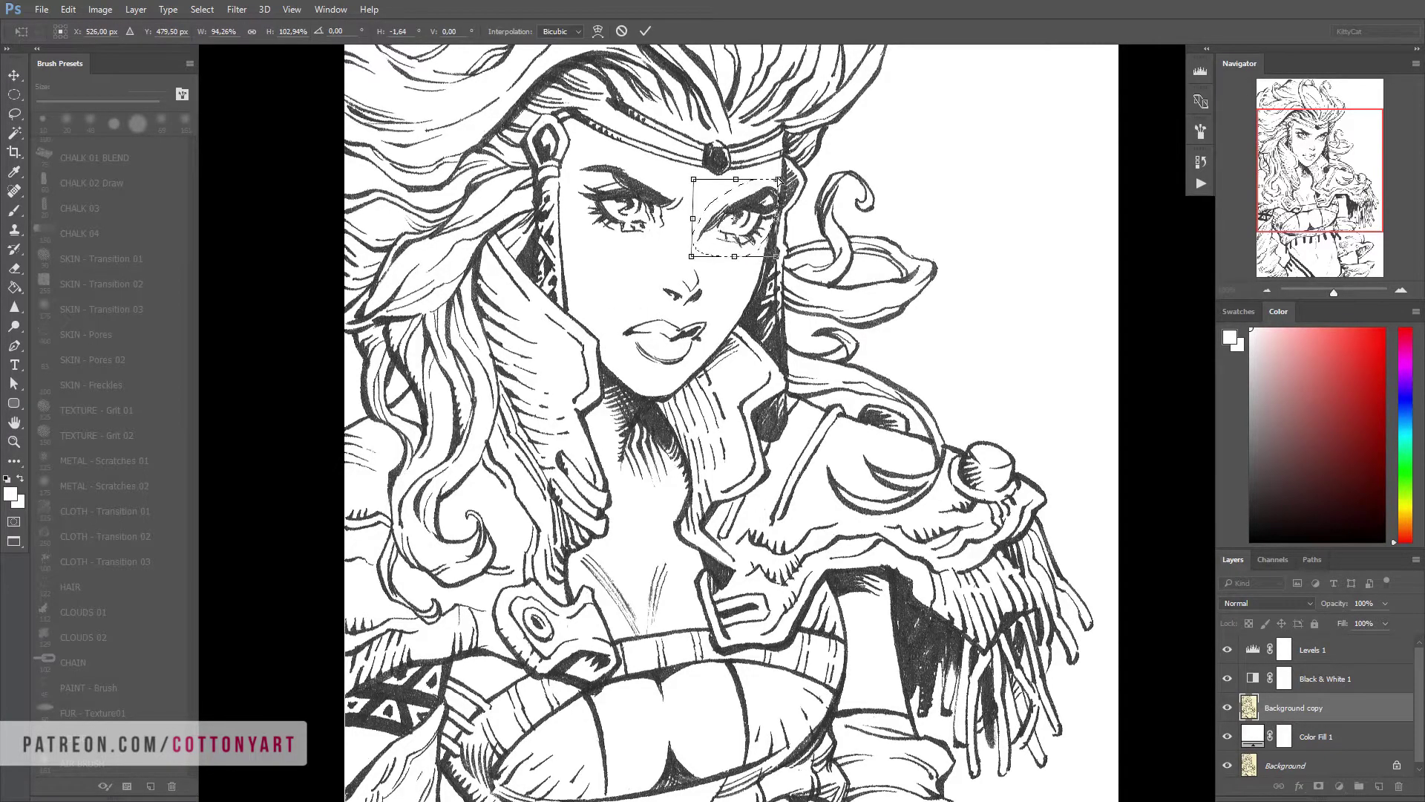
{"action": "key", "text": "Return"}
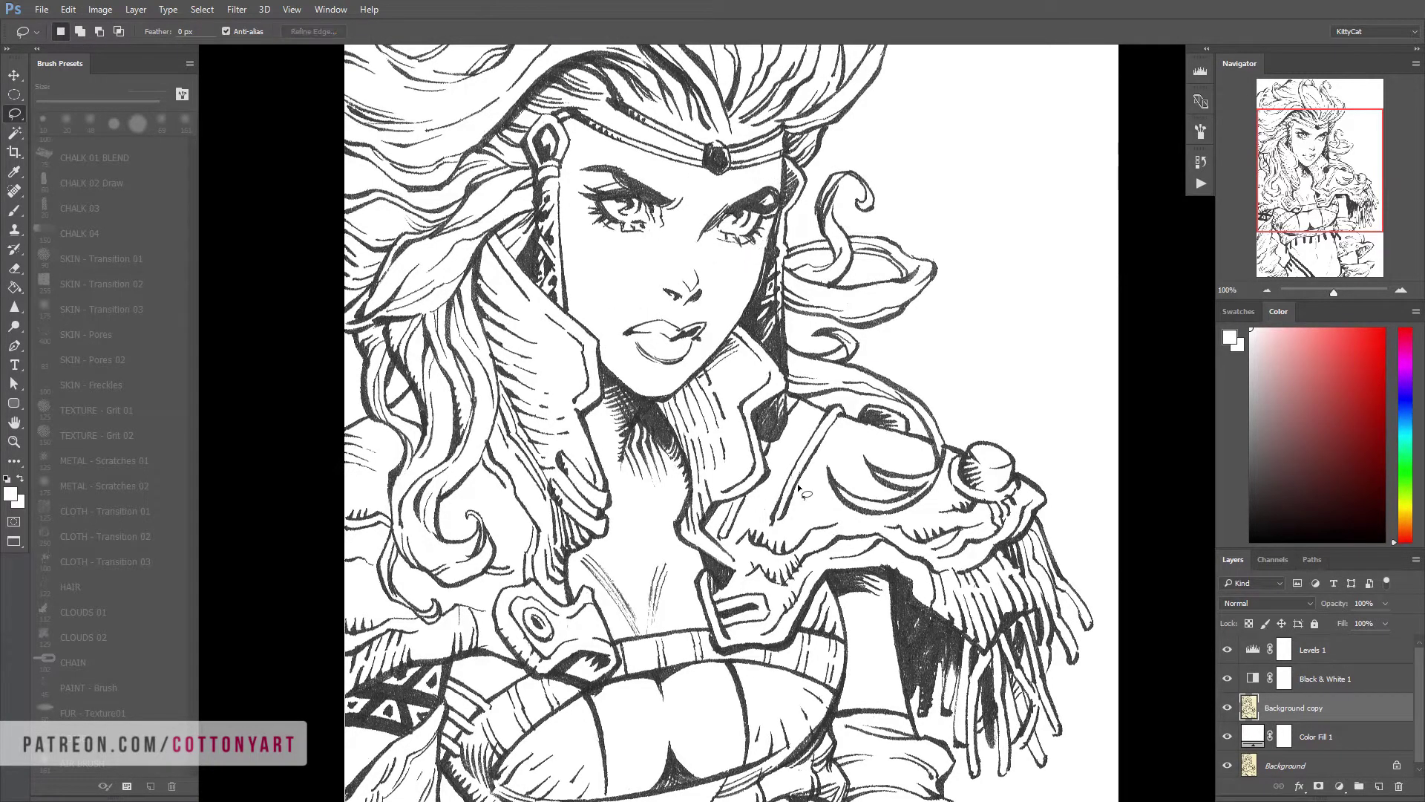
Mirror the canvas to check proportions, merge the adjustments into Levels 1, and delete Color Fill 1
{"action": "key", "text": "ctrl+minus"}
{"action": "key", "text": "F2"}
{"action": "left_click", "coordinate": [1331, 758]}
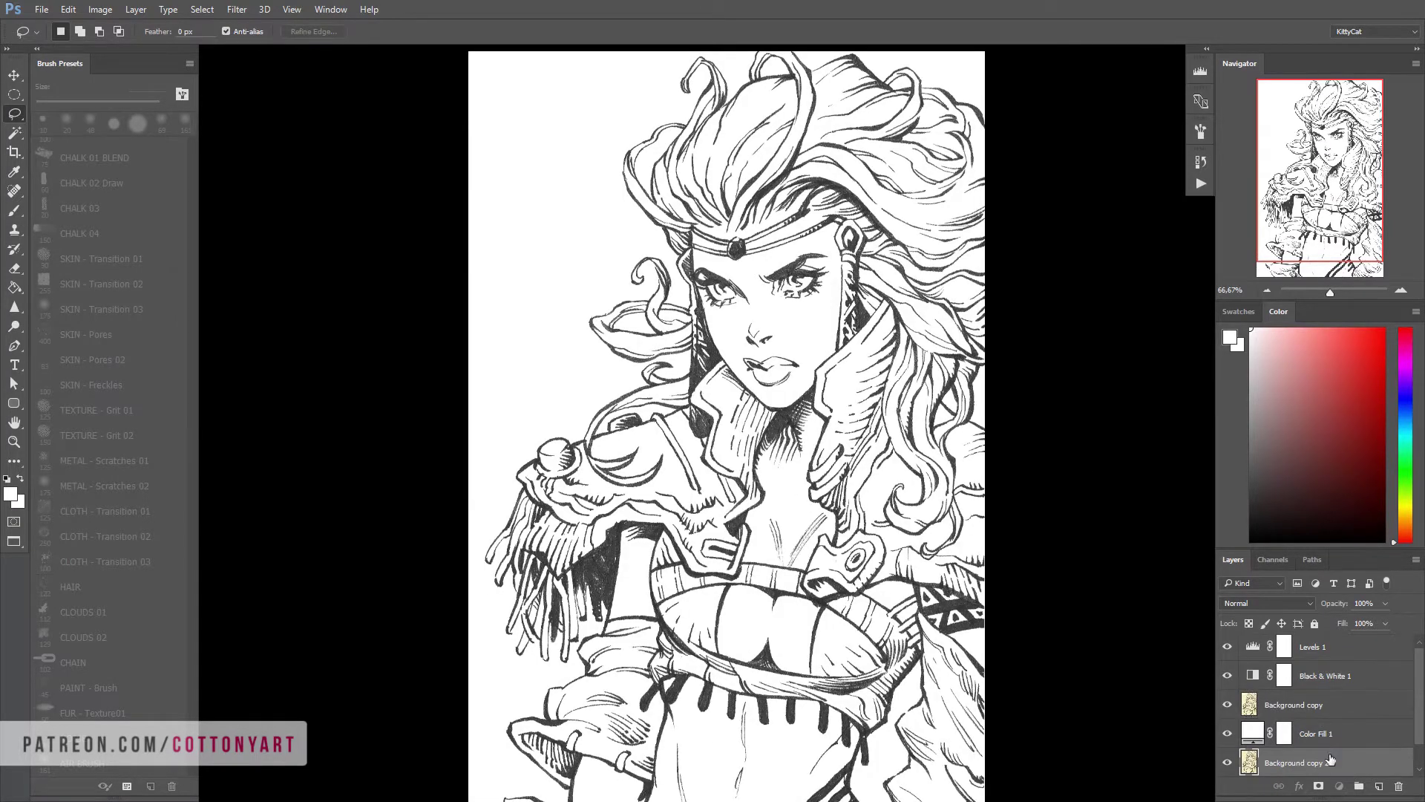
{"action": "left_click", "coordinate": [1295, 704]}
{"action": "left_click", "coordinate": [1227, 704]}
{"action": "left_click", "coordinate": [1227, 733]}
{"action": "left_click", "coordinate": [1227, 708]}
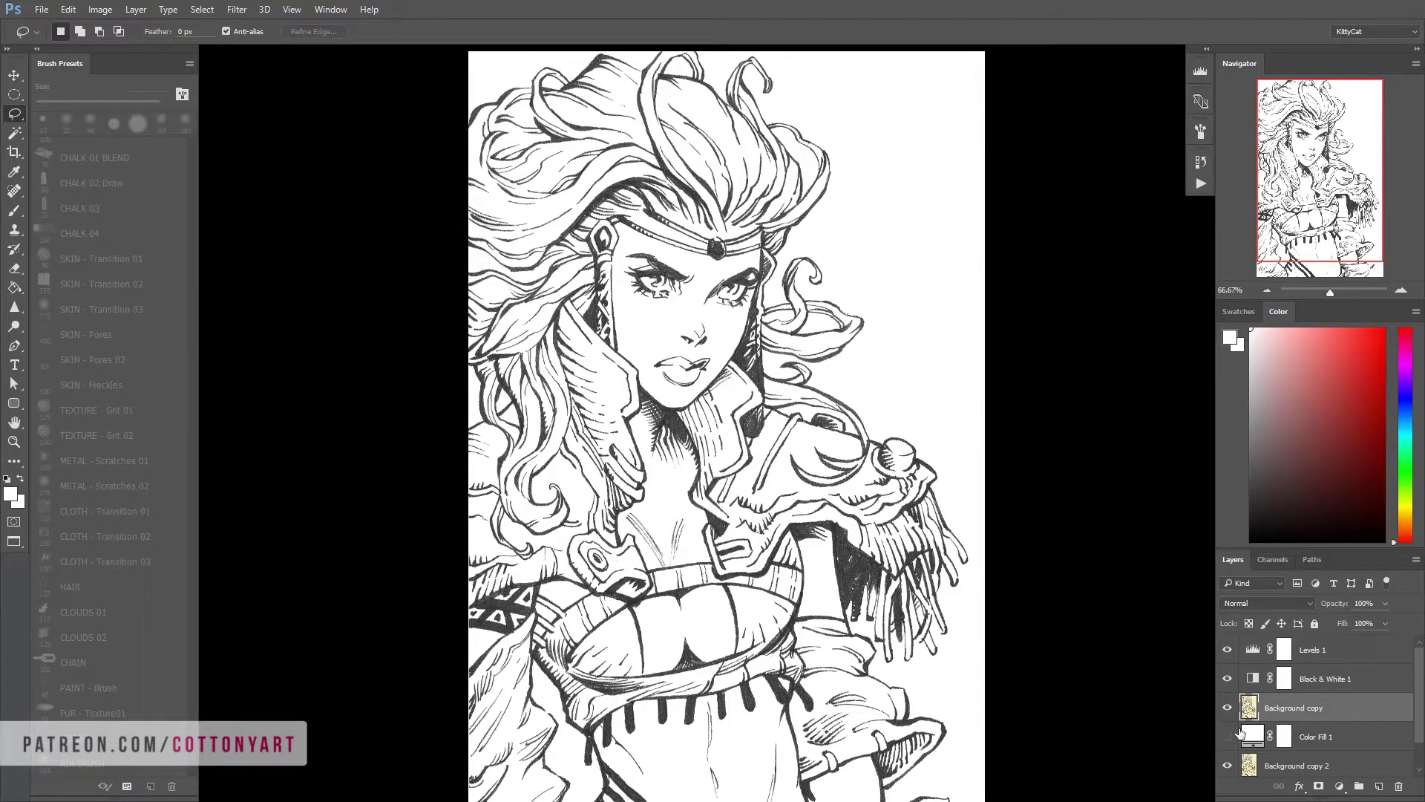
{"action": "key", "text": "ctrl+e"}
{"action": "left_click_drag", "start_coordinate": [1317, 679], "coordinate": [1399, 785]}
Zoom to 200% on the chest and paint black test strokes at 100% opacity beside it
{"action": "key", "text": "ctrl+plus"}
{"action": "key", "text": "ctrl+plus"}
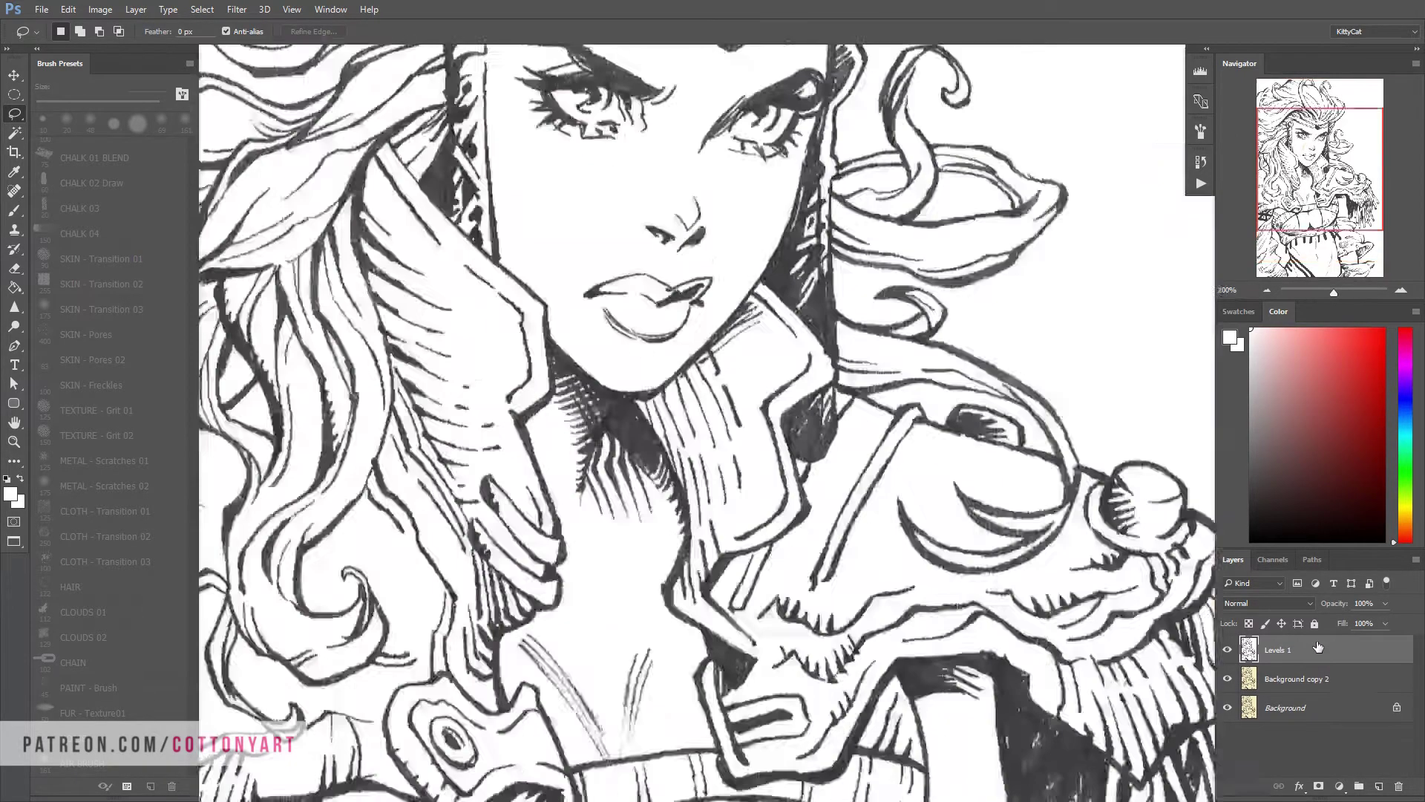
{"action": "scroll", "coordinate": [504, 332], "scroll_direction": "down", "scroll_amount": 5}
{"action": "key", "text": "b"}
{"action": "scroll", "coordinate": [107, 326], "scroll_direction": "down", "scroll_amount": 5}
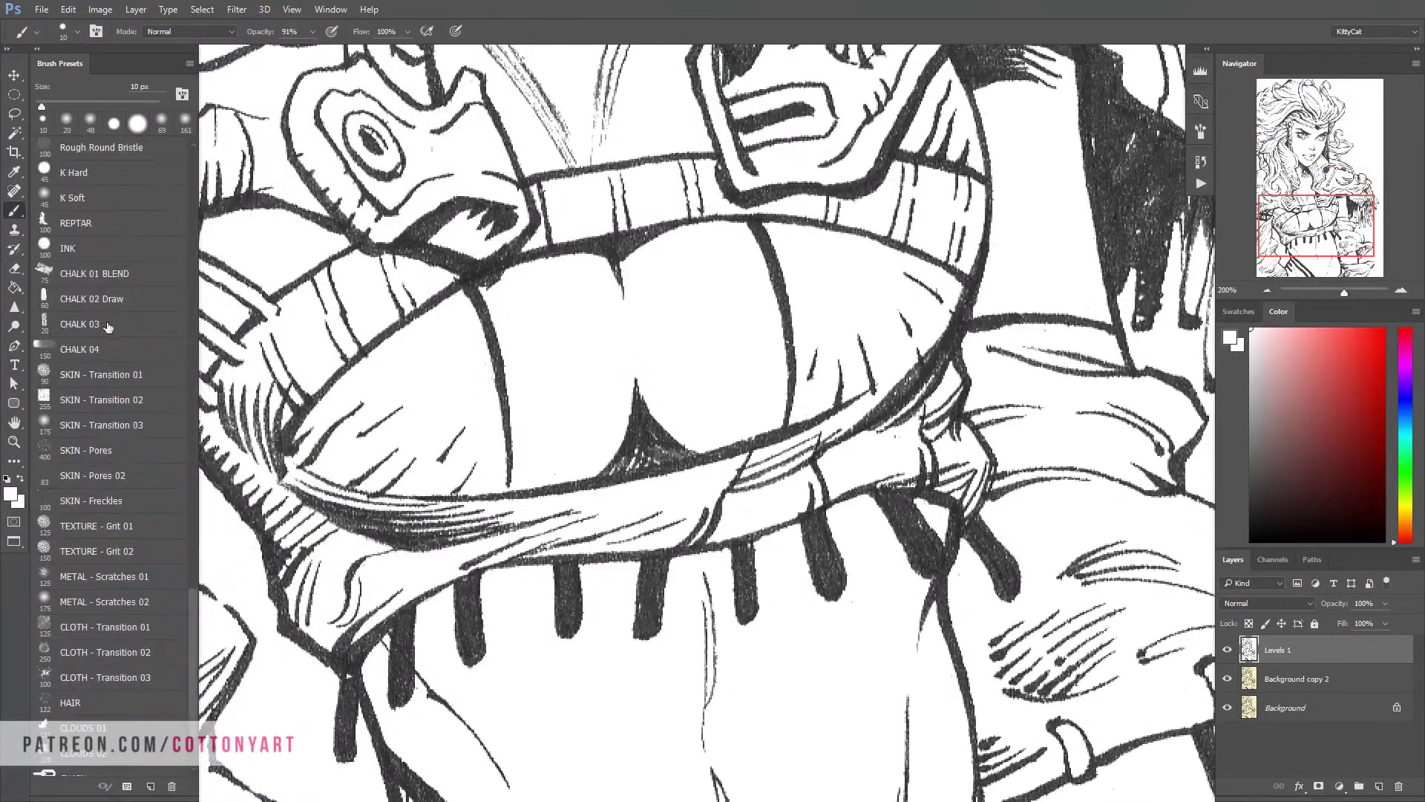
{"action": "key", "text": "d"}
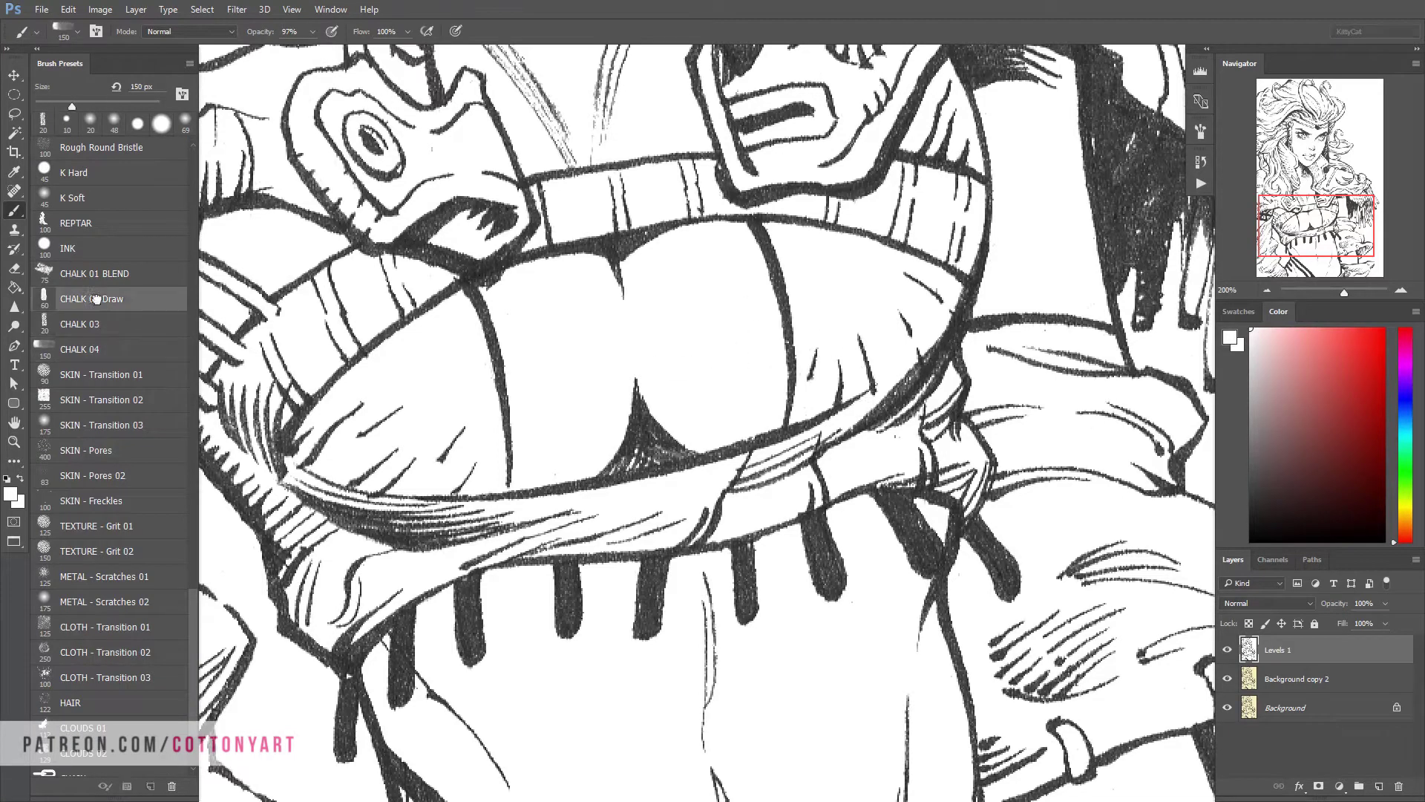
{"action": "right_click", "coordinate": [1054, 219]}
{"action": "left_click_drag", "start_coordinate": [1031, 192], "coordinate": [1038, 230]}
{"action": "key", "text": "0"}
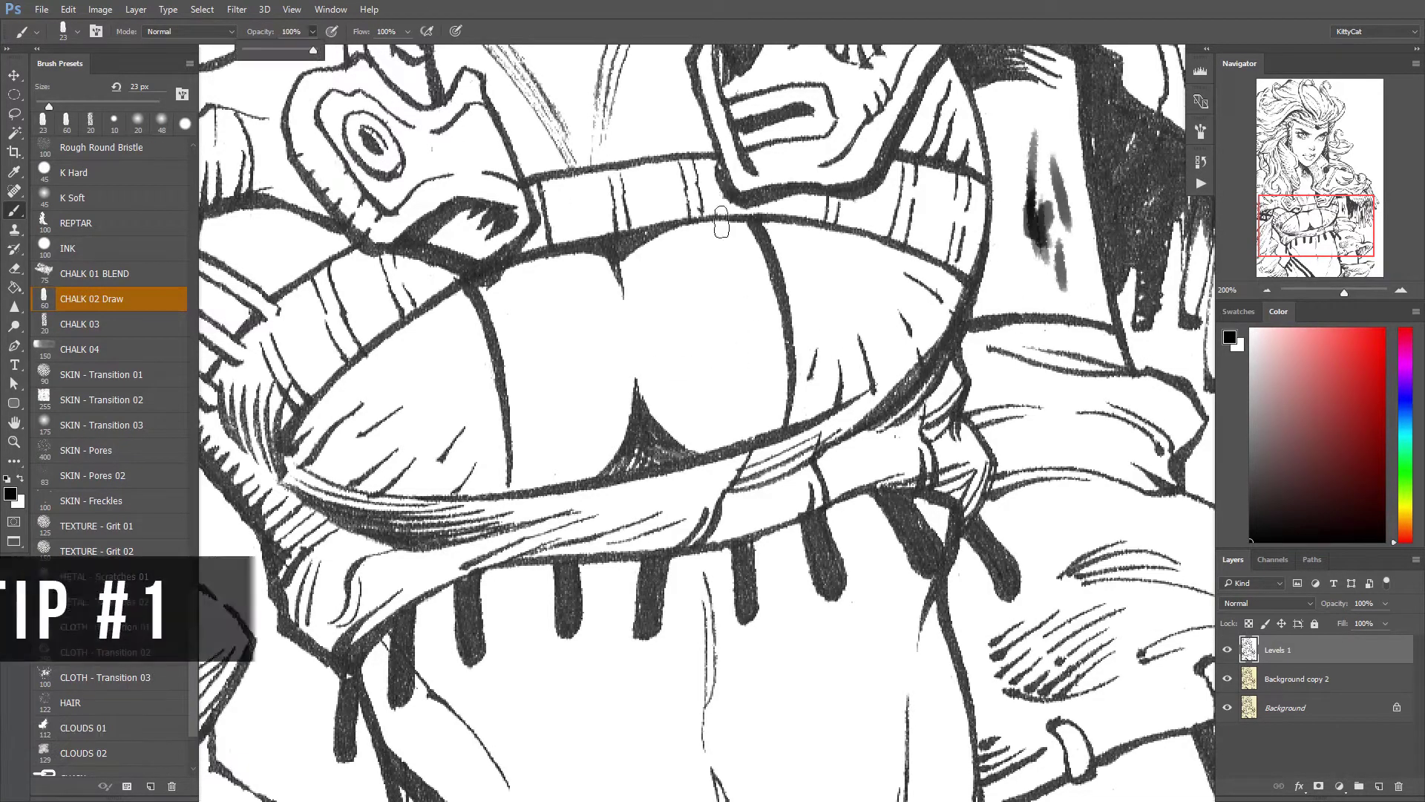
{"action": "left_click_drag", "start_coordinate": [1040, 122], "coordinate": [1048, 252]}
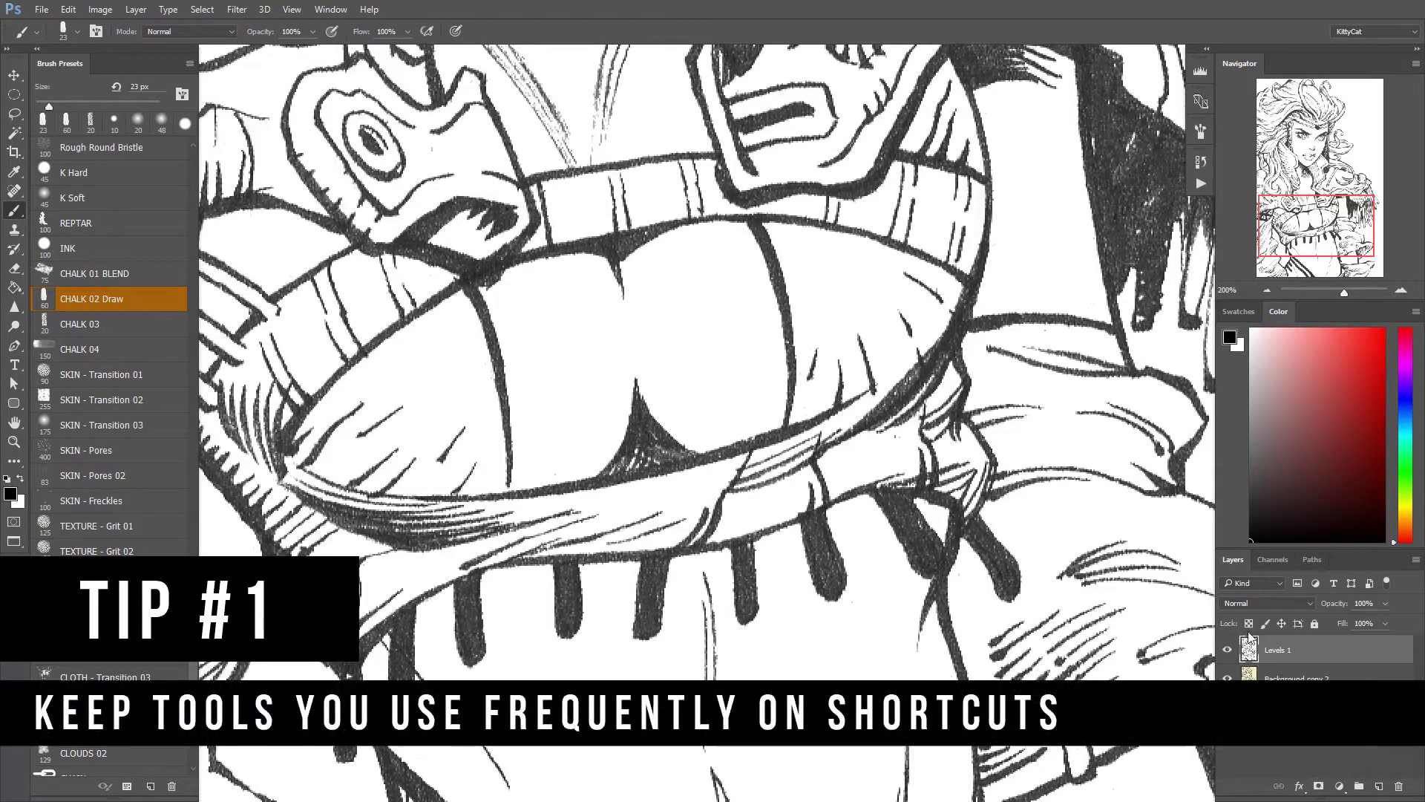
Add a new empty layer for ink touch-ups, set a 7 px brush, and frame the tiara
{"action": "key", "text": "ctrl+shift+alt+n"}
{"action": "right_click", "coordinate": [919, 508]}
{"action": "key", "text": "Return"}
{"action": "left_click_drag", "start_coordinate": [750, 377], "coordinate": [727, 357]}
{"action": "scroll", "coordinate": [817, 446], "scroll_direction": "down", "scroll_amount": 3}
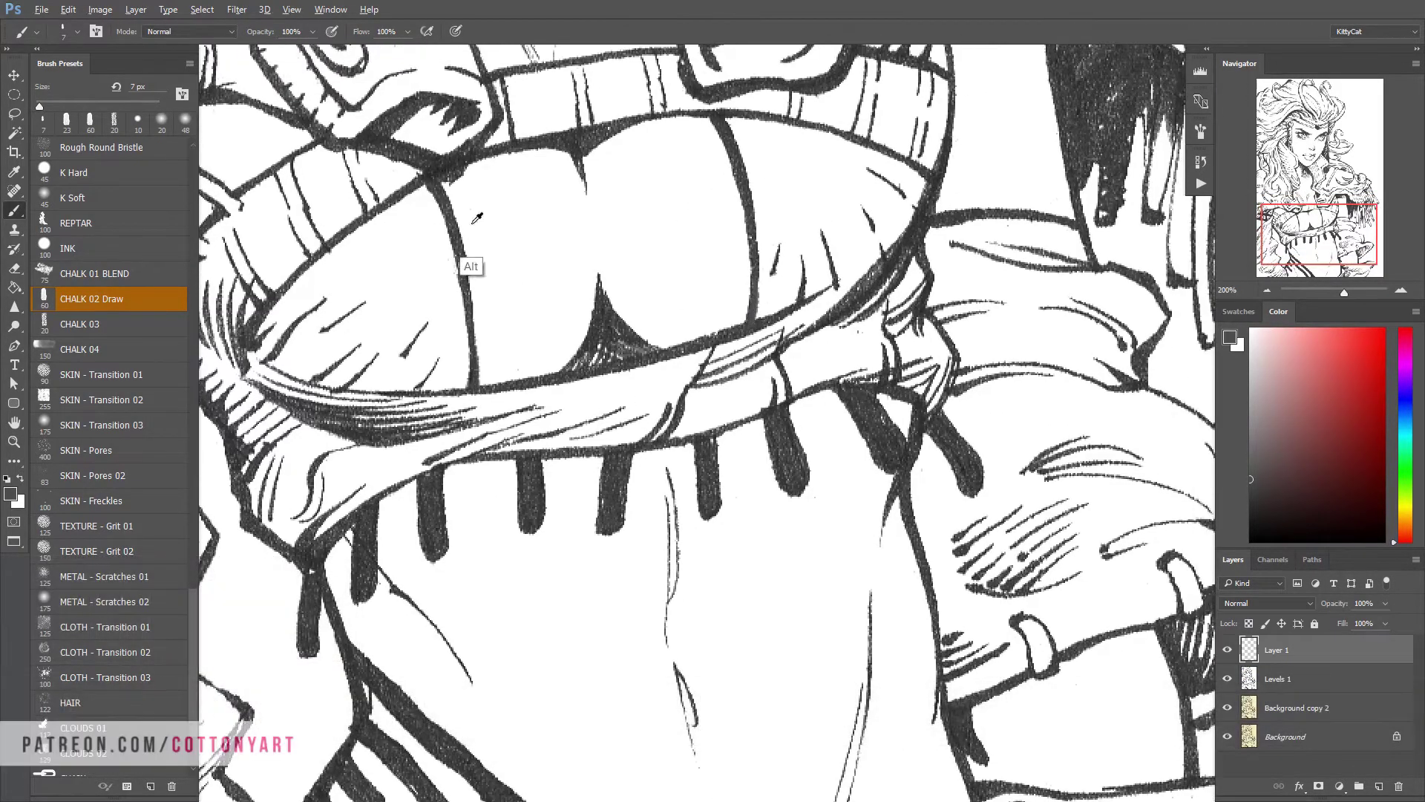
{"action": "left_click_drag", "start_coordinate": [983, 610], "coordinate": [783, 402]}
{"action": "left_click_drag", "start_coordinate": [761, 340], "coordinate": [806, 690]}
{"action": "key", "text": "x"}
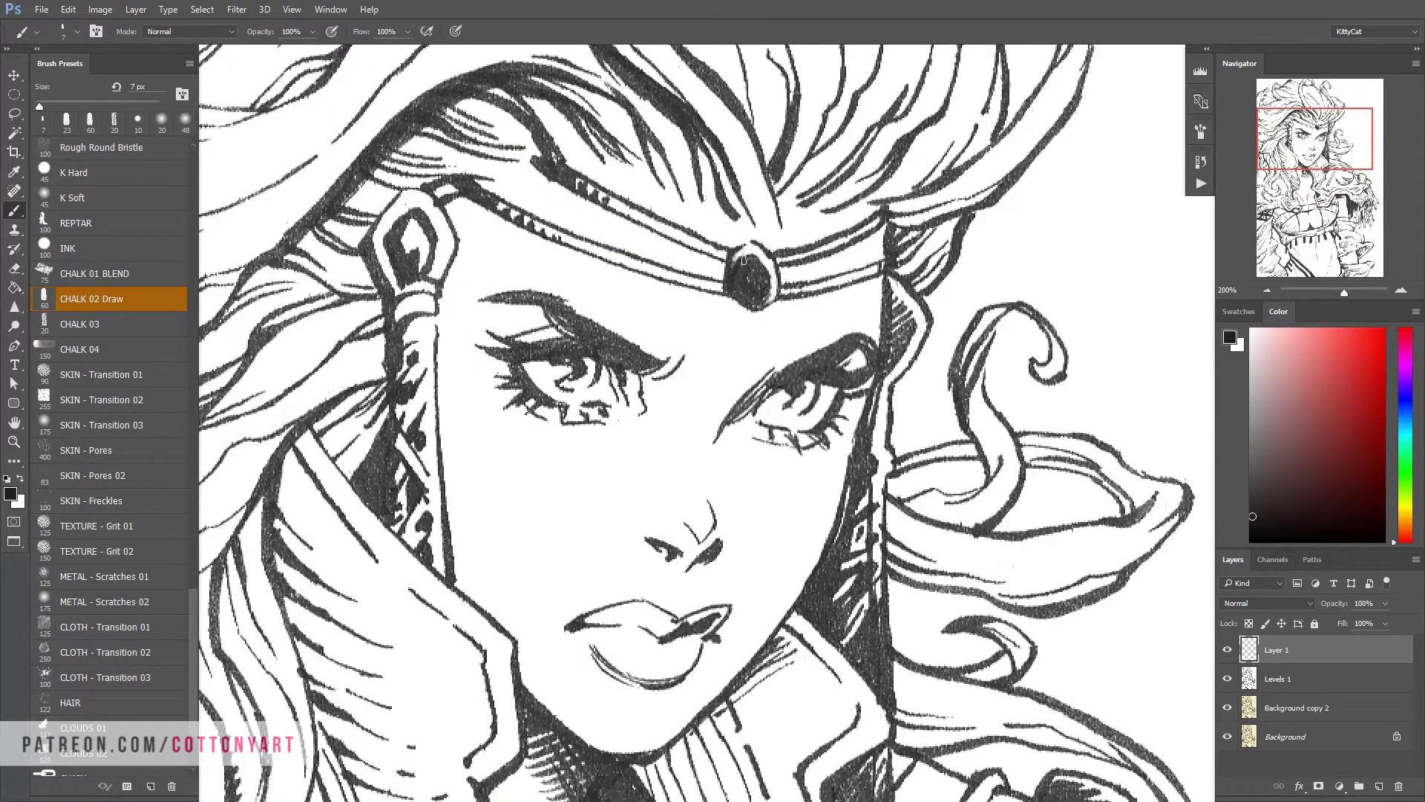
{"action": "key", "text": "x"}
{"action": "mouse_move", "coordinate": [744, 260]}
{"action": "left_mouse_down"}
{"action": "mouse_move", "coordinate": [774, 248]}
{"action": "mouse_move", "coordinate": [775, 213]}
{"action": "mouse_move", "coordinate": [755, 241]}
{"action": "left_mouse_up"}
Sample the dark ink and darken and thicken the tiara band strokes with a 9 px brush
{"action": "left_click", "coordinate": [712, 252], "text": "alt"}
{"action": "left_click_drag", "start_coordinate": [460, 182], "coordinate": [661, 263]}
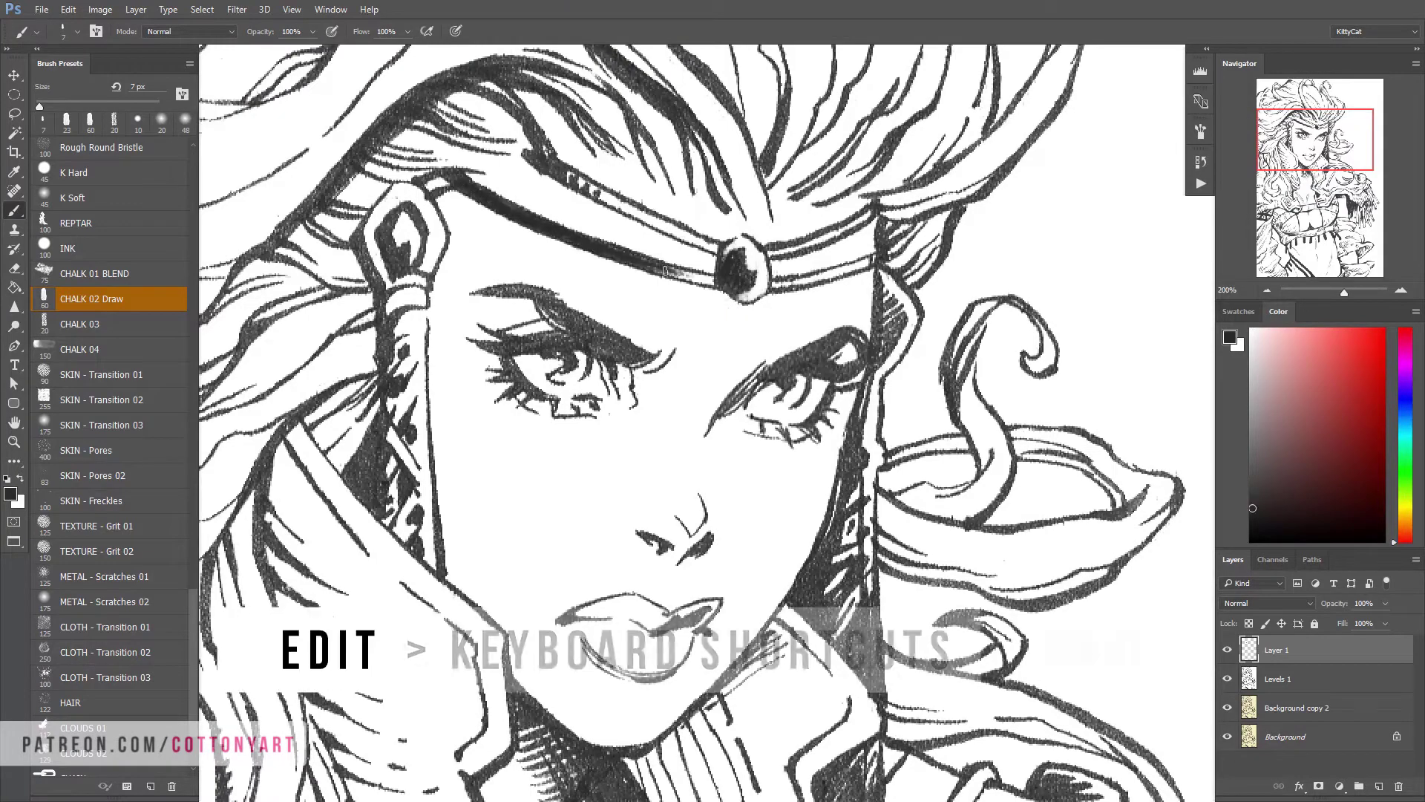
{"action": "key", "text": "bracketright"}
{"action": "key", "text": "bracketright"}
{"action": "mouse_move", "coordinate": [557, 169]}
{"action": "left_mouse_down"}
{"action": "mouse_move", "coordinate": [712, 252]}
{"action": "mouse_move", "coordinate": [852, 226]}
{"action": "left_mouse_up"}
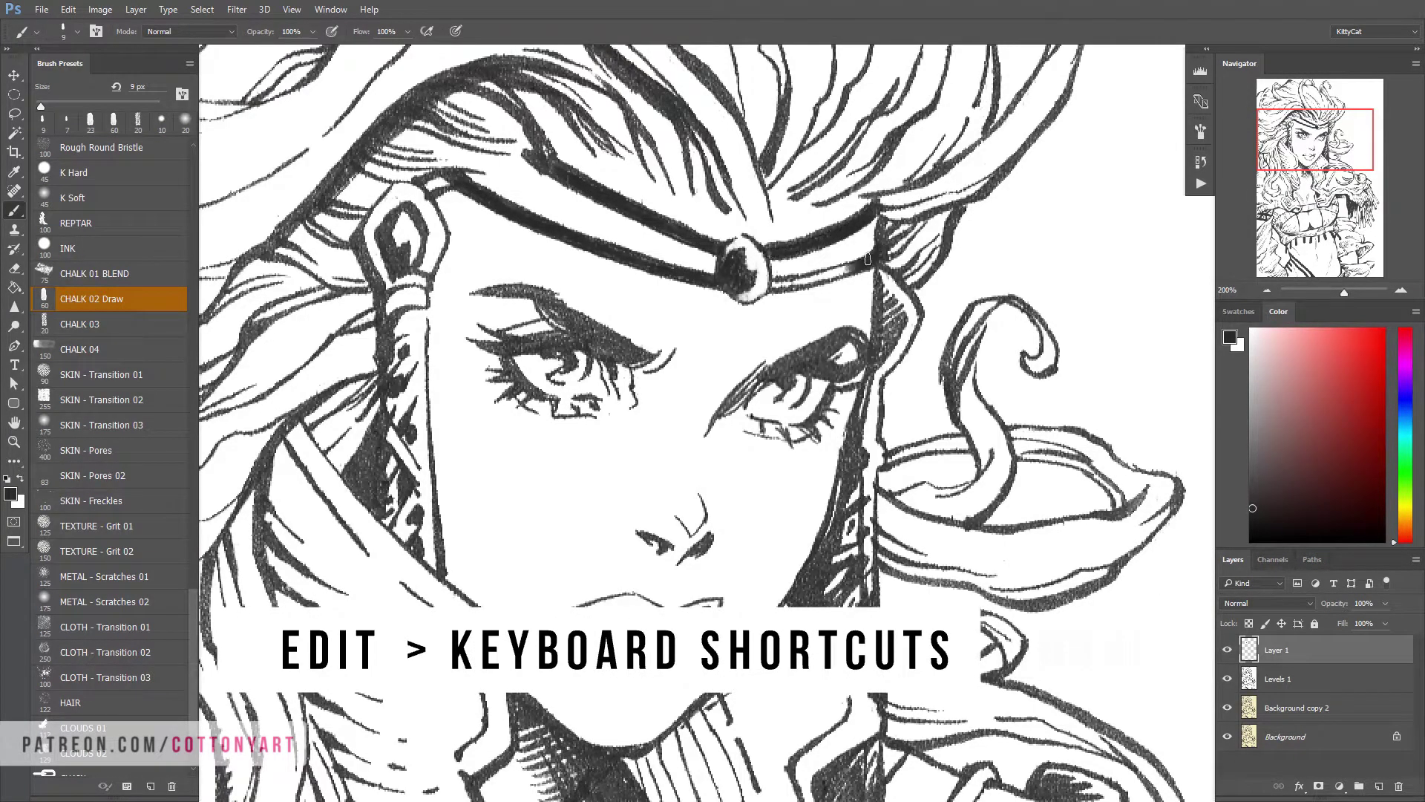
{"action": "left_click_drag", "start_coordinate": [741, 283], "coordinate": [631, 283]}
Add a clipped Levels adjustment lightening the line-art midtones, then cancel a trial Noise filter
{"action": "key", "text": "ctrl+l"}
{"action": "left_click_drag", "start_coordinate": [1129, 443], "coordinate": [1116, 445]}
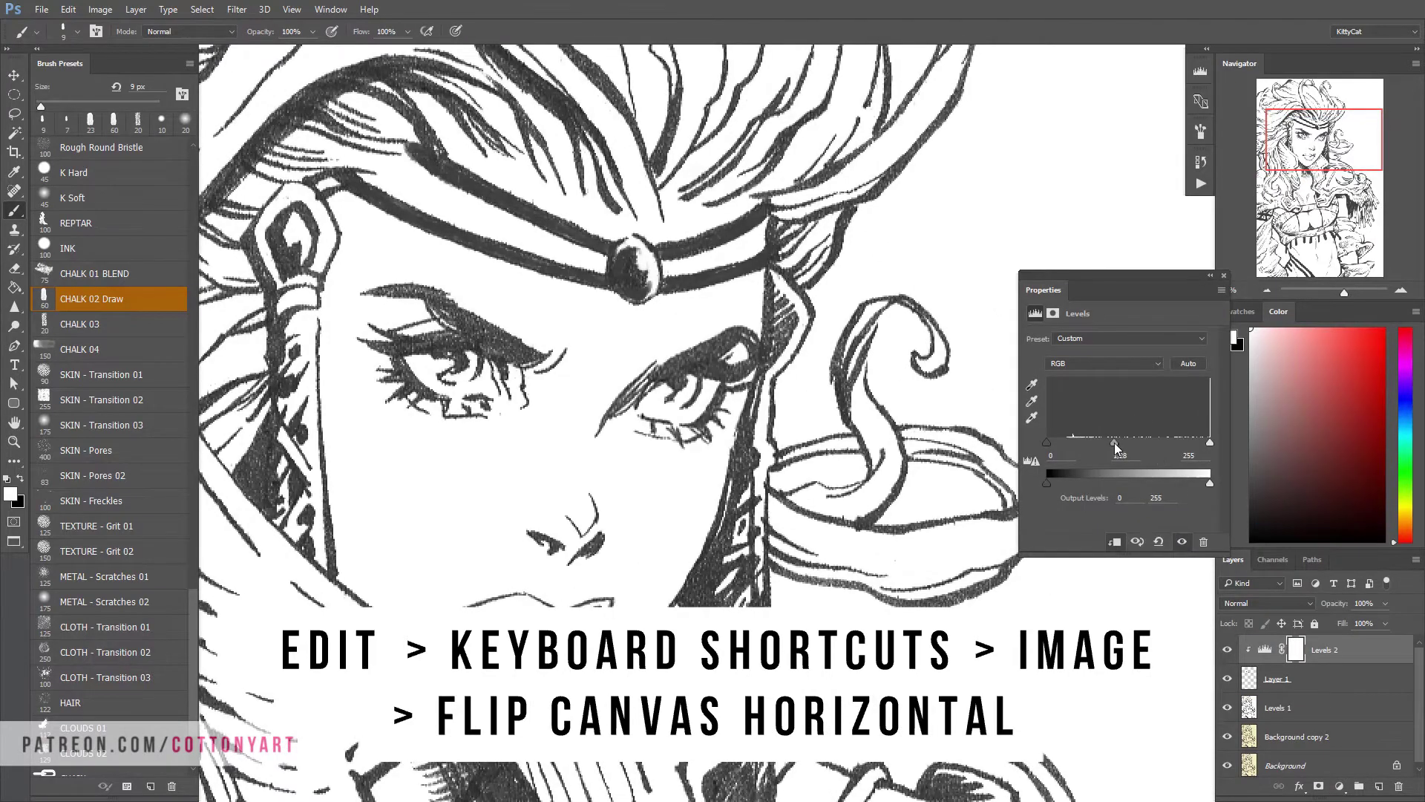
{"action": "left_click", "coordinate": [202, 9]}
{"action": "left_click", "coordinate": [446, 233]}
{"action": "left_click_drag", "start_coordinate": [870, 621], "coordinate": [890, 615]}
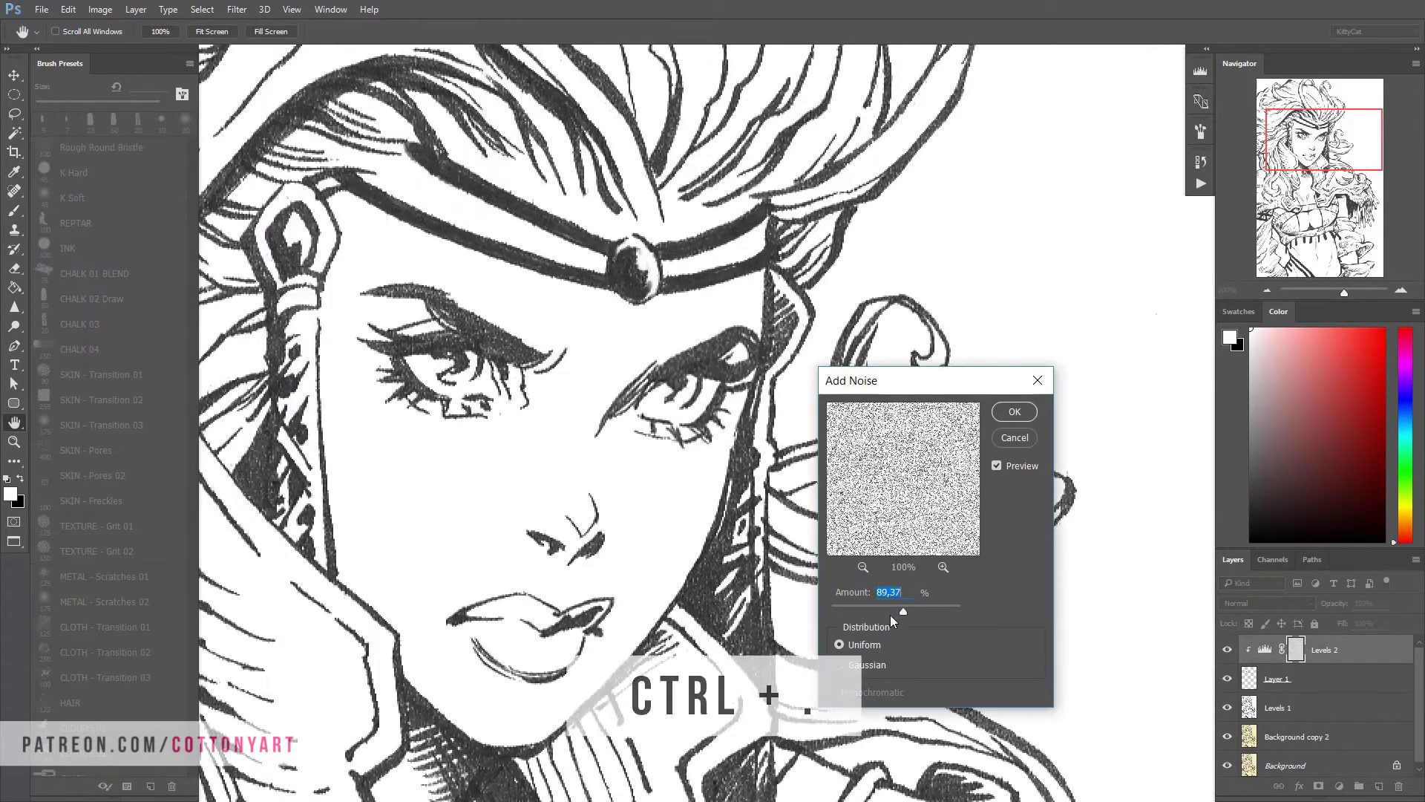
{"action": "key", "text": "Return"}
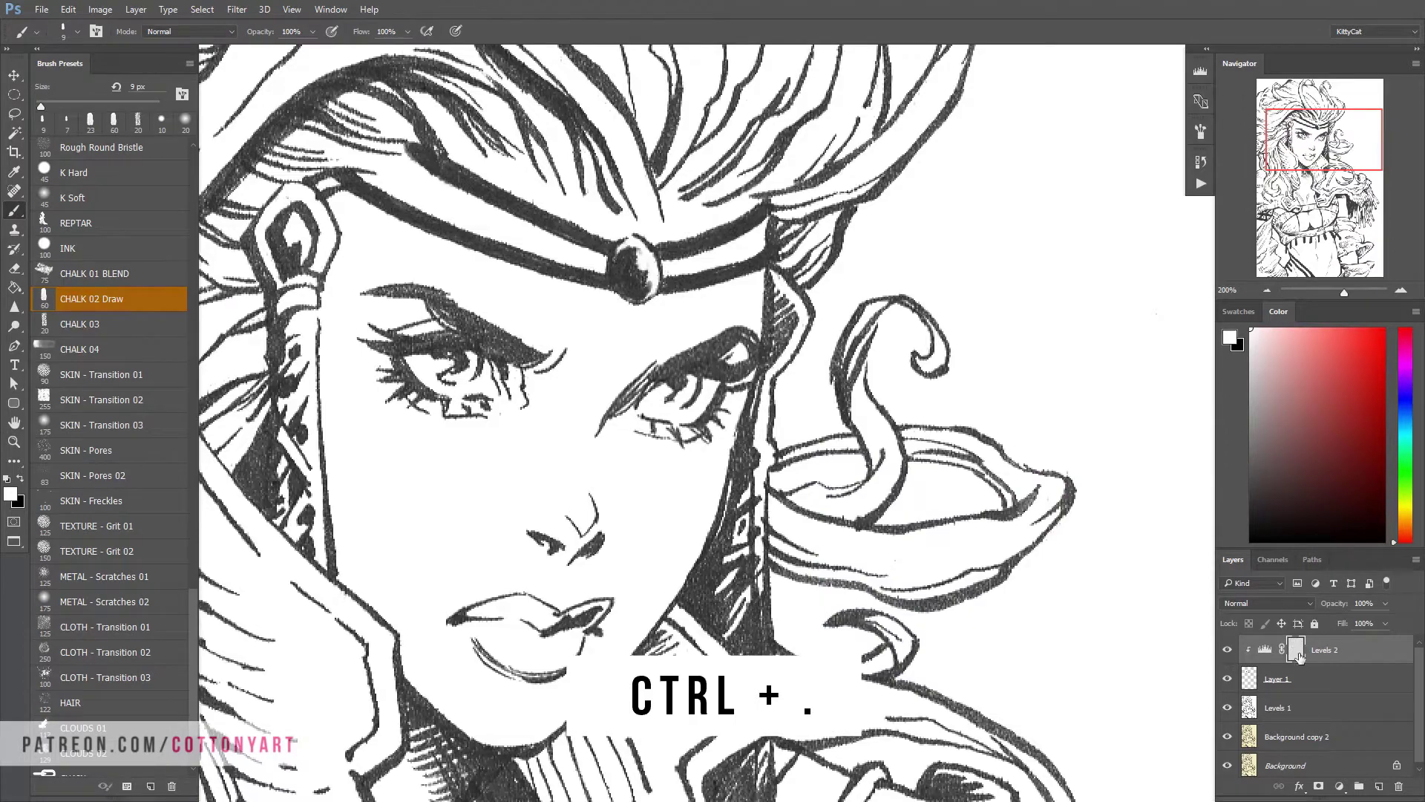
Reopen the Levels 2 settings, then return to painting on Layer 1 with the face in view
{"action": "double_click", "coordinate": [1265, 650]}
{"action": "key", "text": "ctrl+minus"}
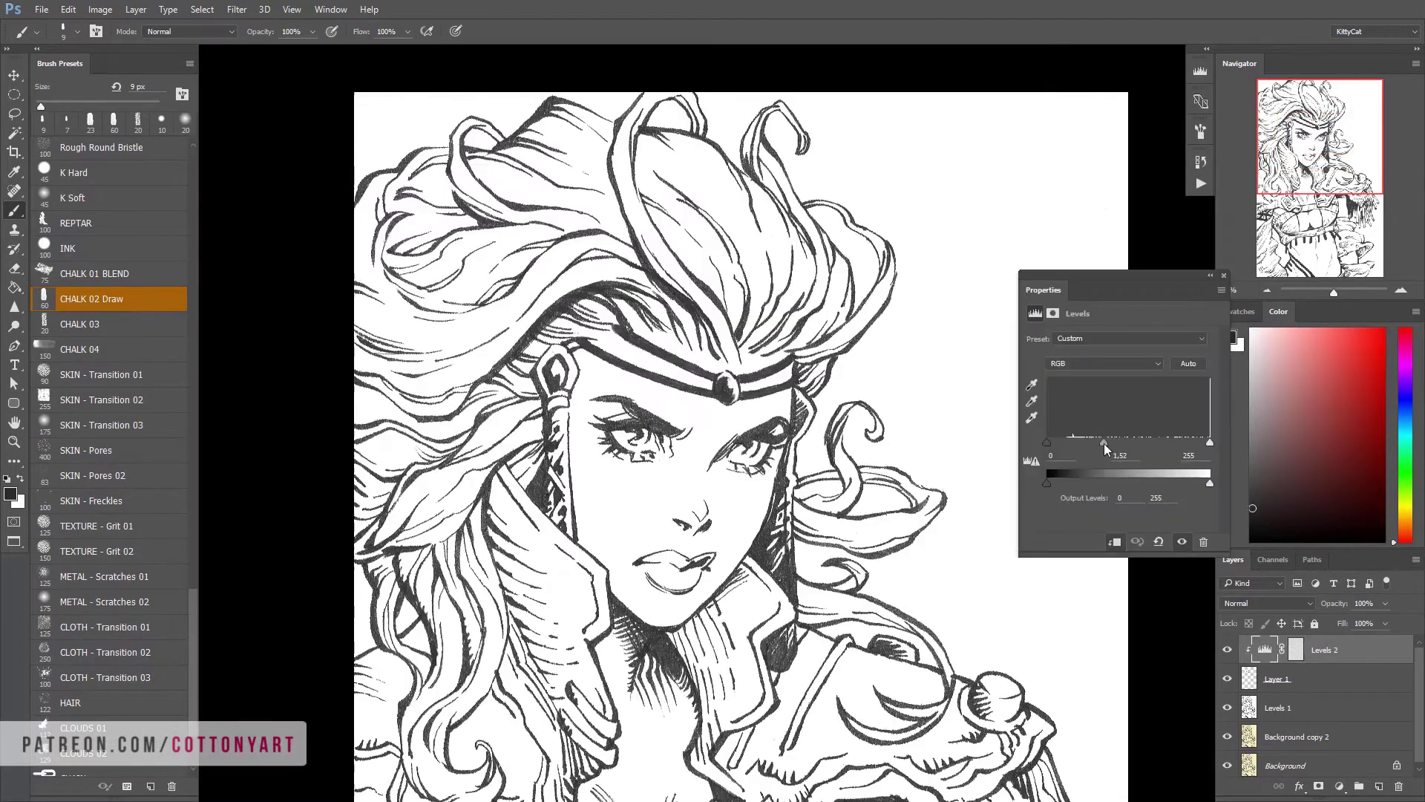
{"action": "key", "text": "ctrl+minus"}
{"action": "scroll", "coordinate": [967, 465], "scroll_direction": "down", "scroll_amount": 5}
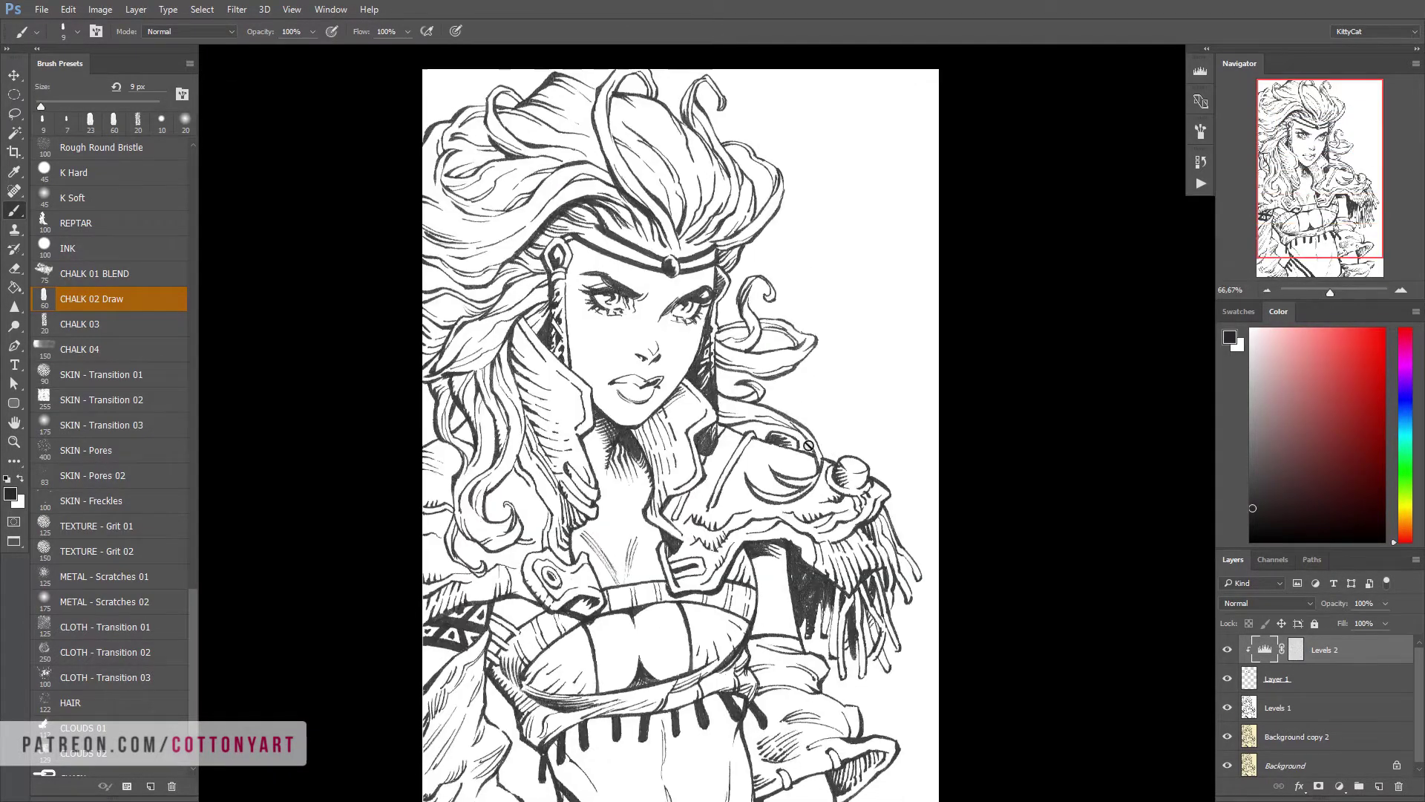
{"action": "key", "text": "alt+bracketleft"}
{"action": "key", "text": "ctrl+plus"}
{"action": "key", "text": "ctrl+plus"}
{"action": "scroll", "coordinate": [754, 464], "scroll_direction": "up", "scroll_amount": 1}
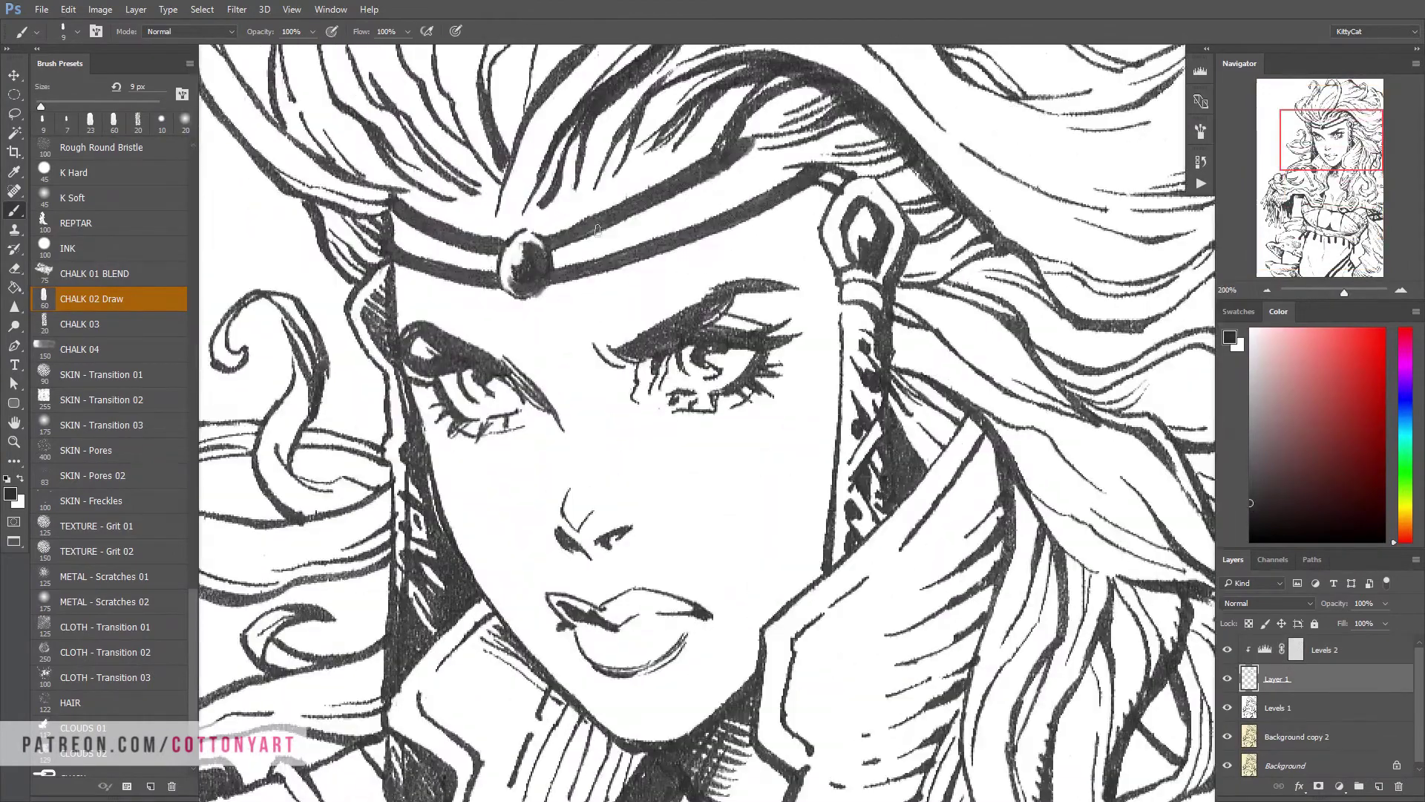
{"action": "left_click_drag", "start_coordinate": [547, 263], "coordinate": [577, 196]}
{"action": "scroll", "coordinate": [576, 197], "scroll_direction": "down", "scroll_amount": 4}
{"action": "scroll", "coordinate": [533, 288], "scroll_direction": "up", "scroll_amount": 4}
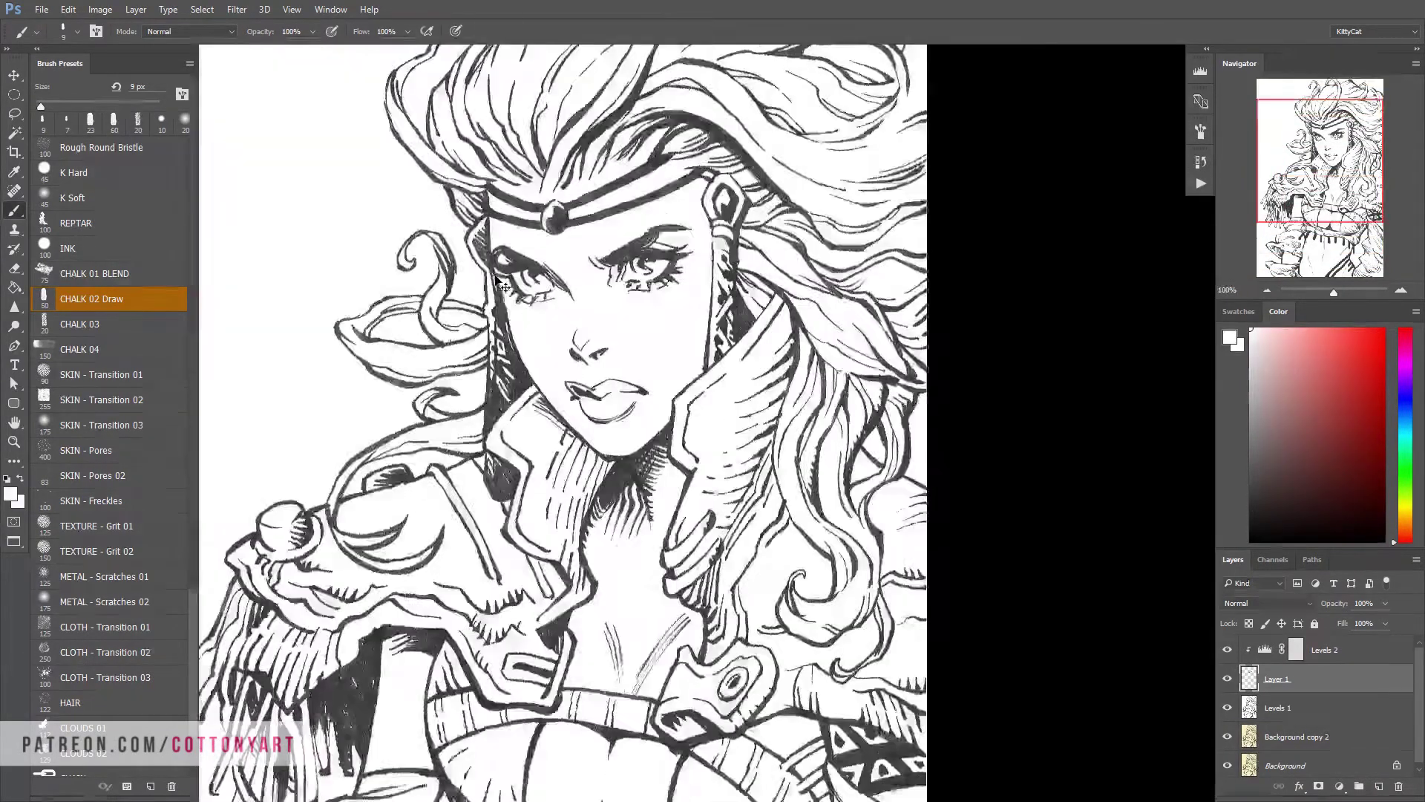
{"action": "left_click_drag", "start_coordinate": [533, 288], "coordinate": [540, 266]}
{"action": "scroll", "coordinate": [546, 357], "scroll_direction": "down", "scroll_amount": 2}
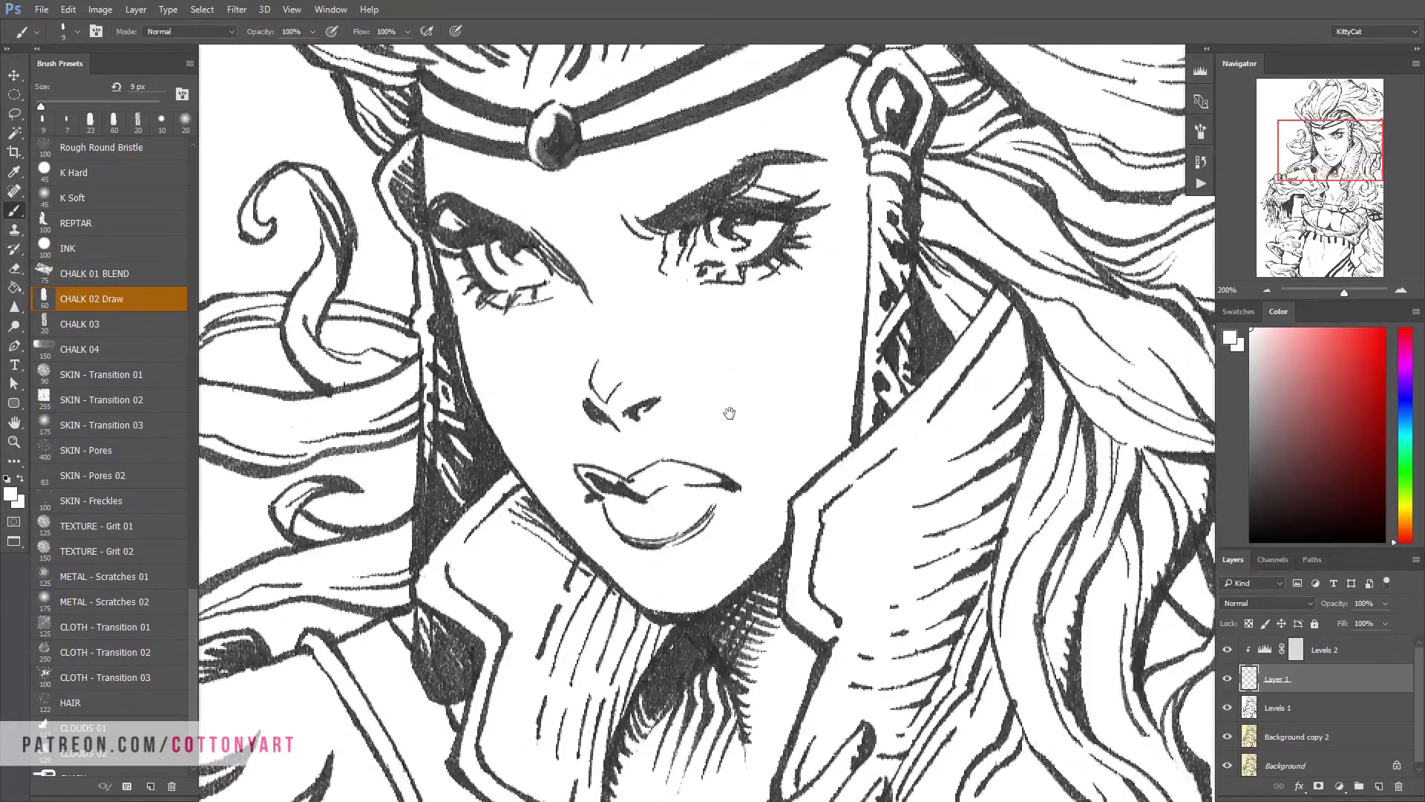
{"action": "scroll", "coordinate": [735, 349], "scroll_direction": "up", "scroll_amount": 4}
Adjust the brush size from 3 px to 10 px, then settle on 5 px
{"action": "right_click", "coordinate": [734, 345]}
{"action": "double_click", "coordinate": [802, 382]}
{"action": "right_click", "coordinate": [598, 351]}
{"action": "left_click_drag", "start_coordinate": [645, 394], "coordinate": [656, 393]}
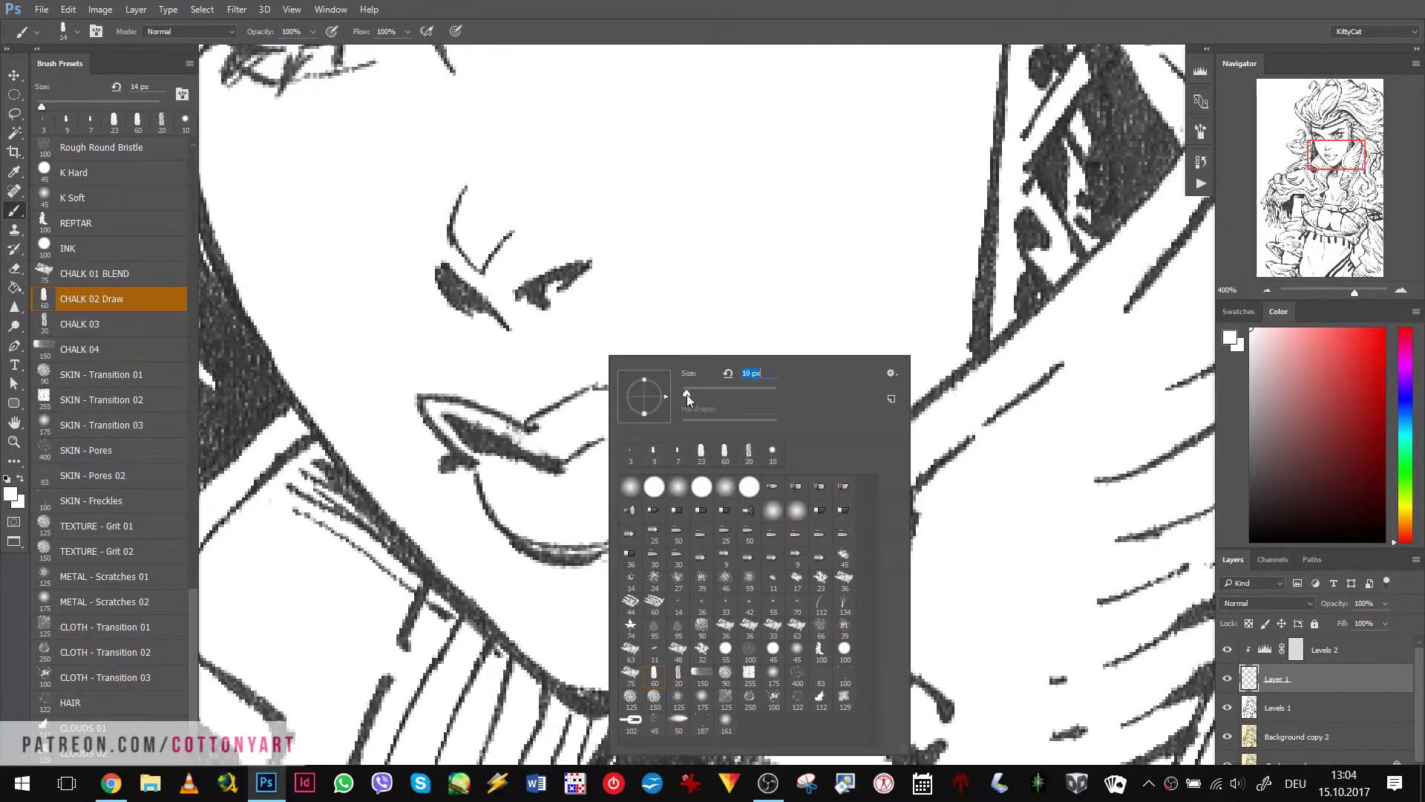
{"action": "key", "text": "Return"}
{"action": "right_click", "coordinate": [743, 360]}
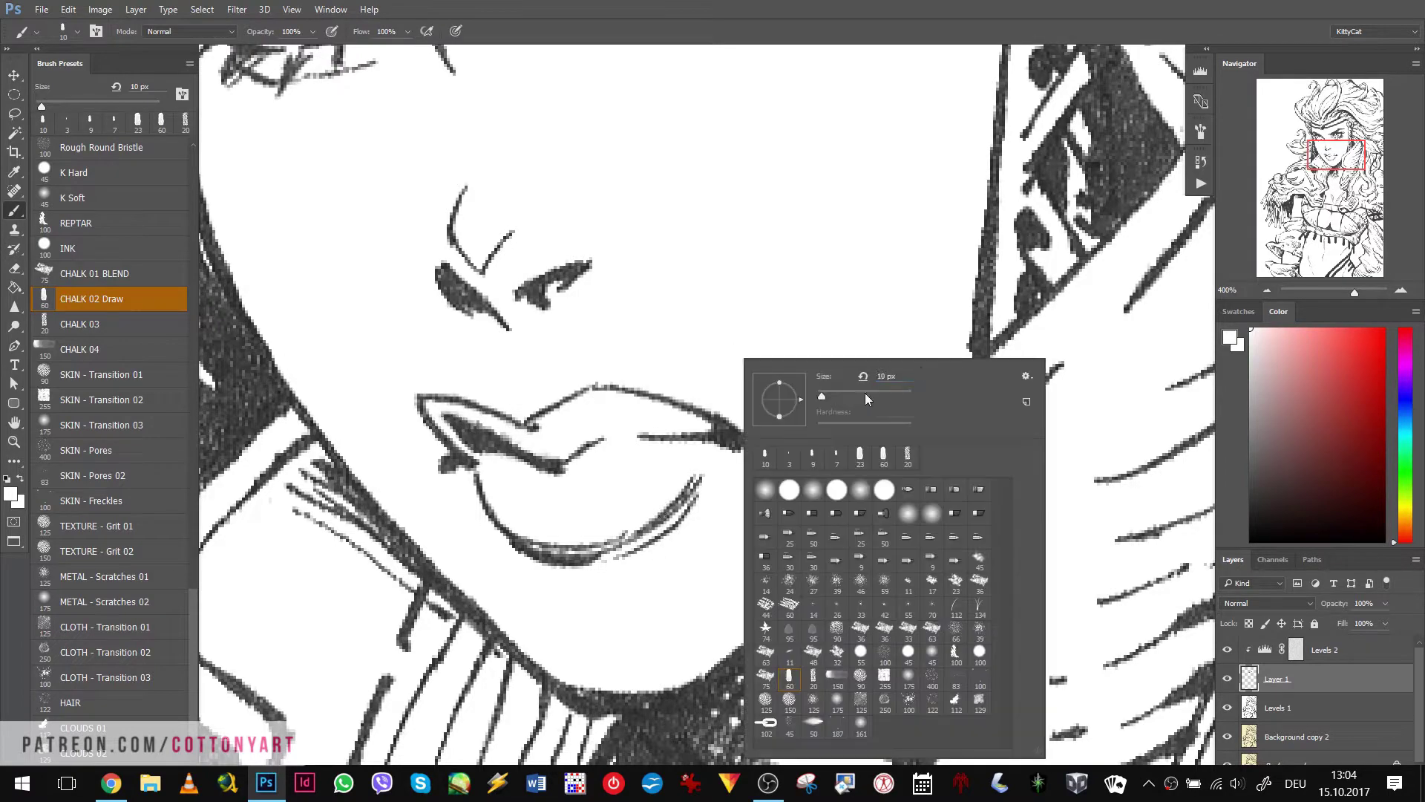
{"action": "left_click_drag", "start_coordinate": [841, 384], "coordinate": [833, 383]}
{"action": "key", "text": "Return"}
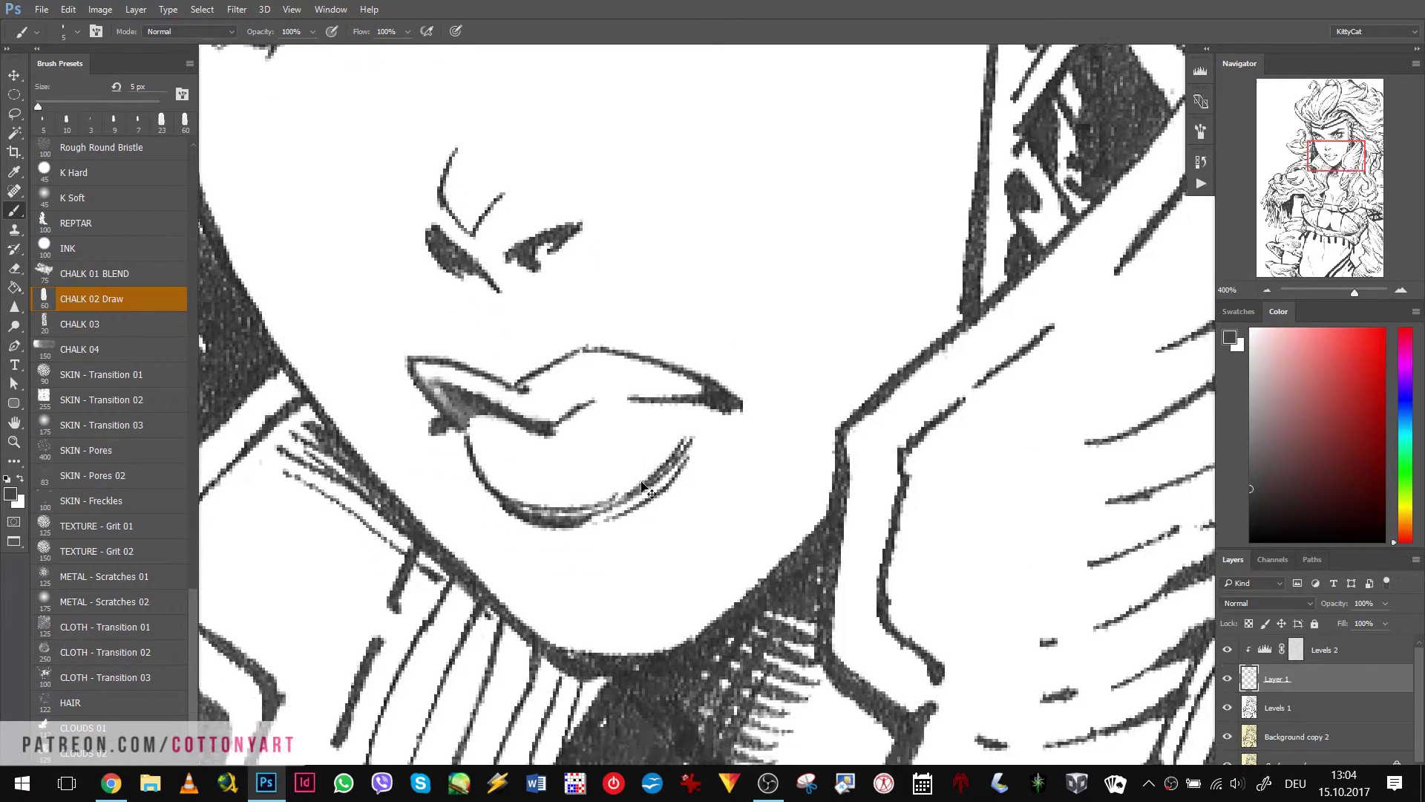
Touch up the lip linework, then switch the painting colour to white
{"action": "scroll", "coordinate": [470, 461], "scroll_direction": "down", "scroll_amount": 2}
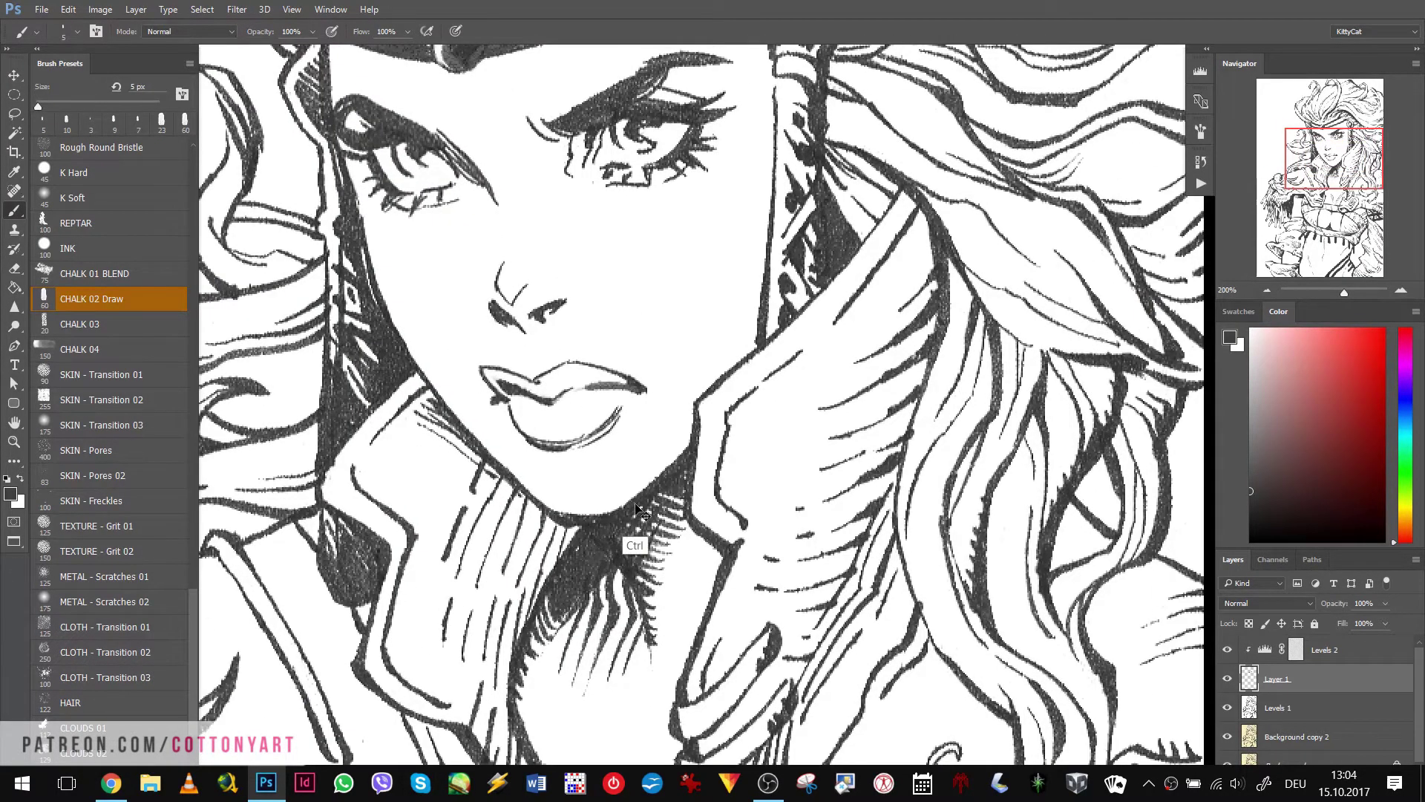
{"action": "scroll", "coordinate": [605, 414], "scroll_direction": "down", "scroll_amount": 1}
{"action": "scroll", "coordinate": [704, 464], "scroll_direction": "down", "scroll_amount": 1}
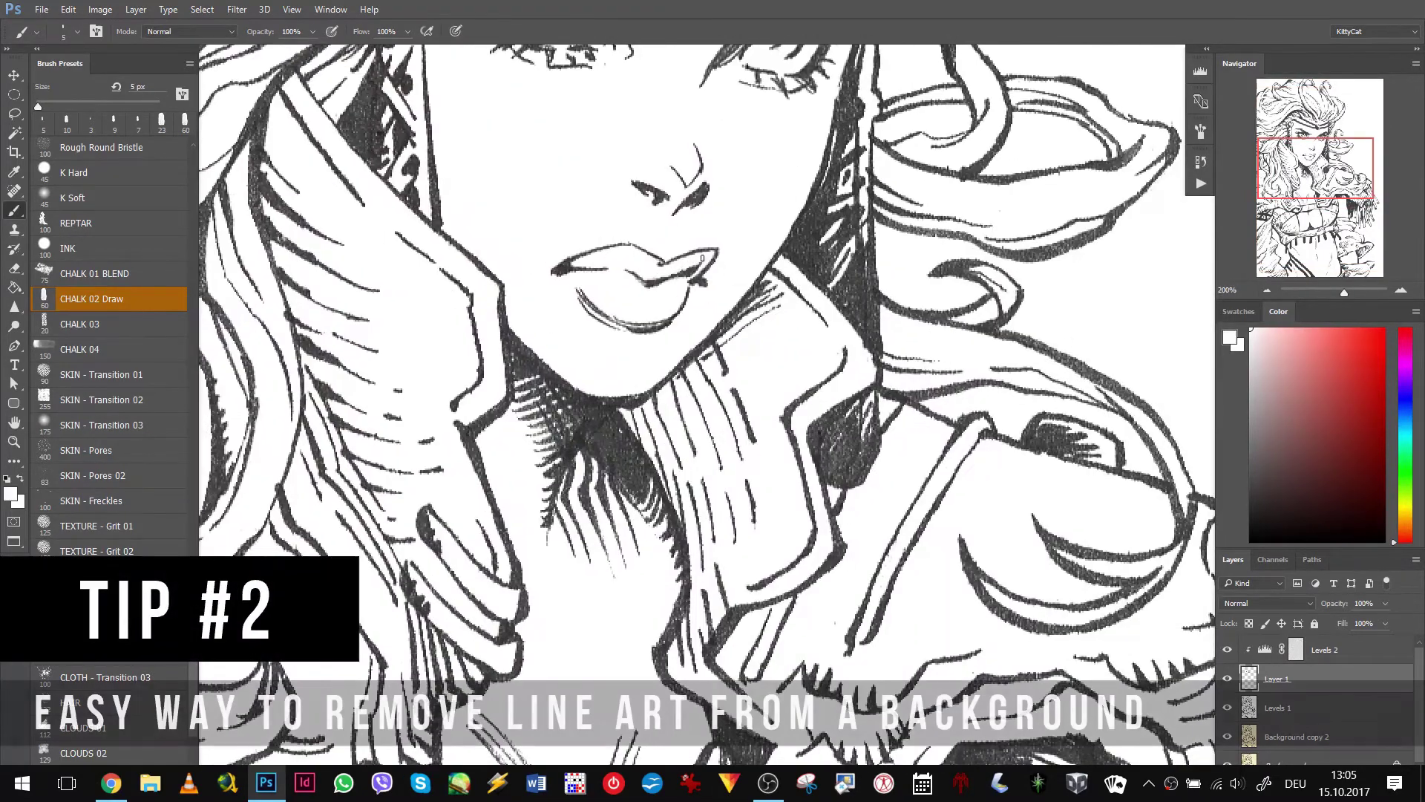
{"action": "left_click_drag", "start_coordinate": [702, 258], "coordinate": [673, 289]}
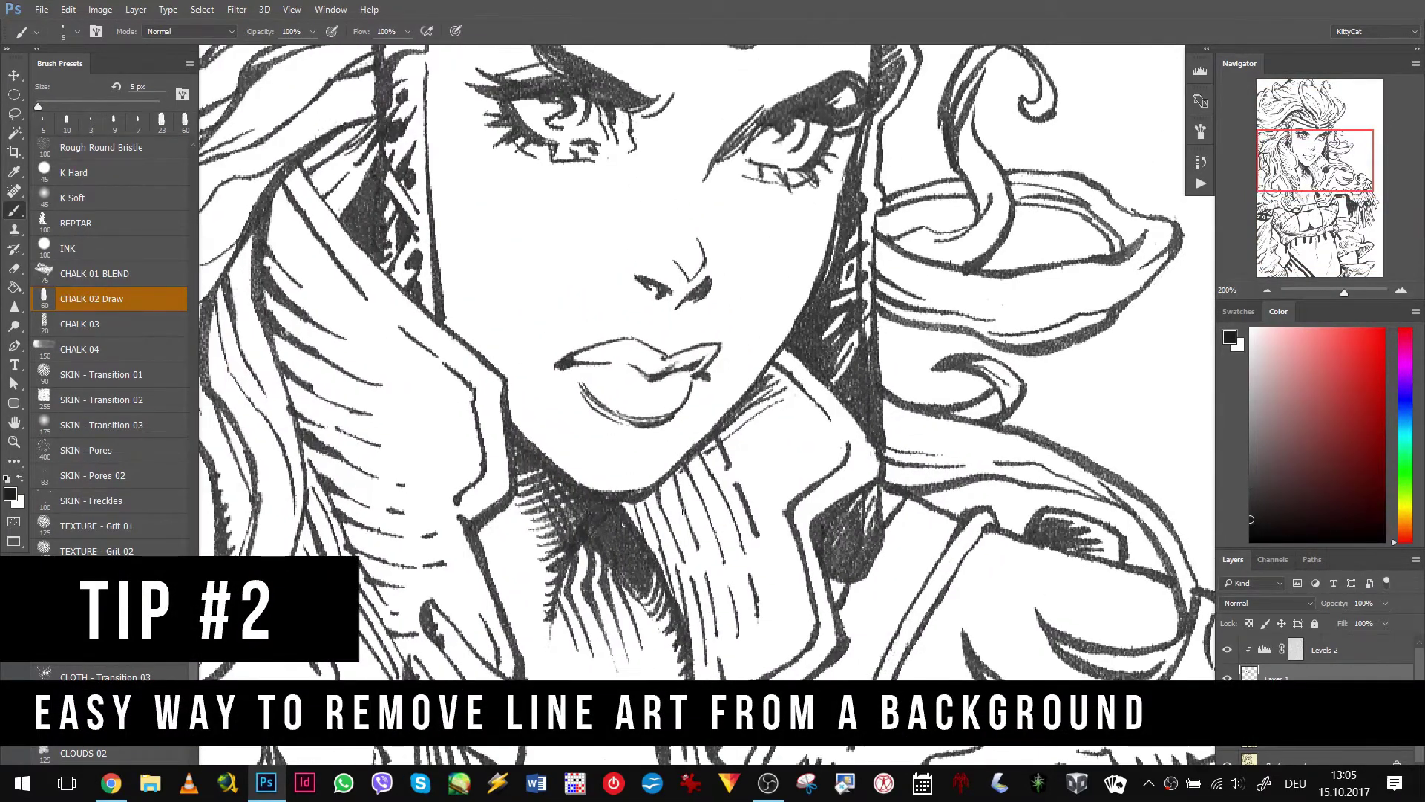
{"action": "scroll", "coordinate": [683, 511], "scroll_direction": "down", "scroll_amount": 1}
{"action": "scroll", "coordinate": [699, 438], "scroll_direction": "up", "scroll_amount": 2}
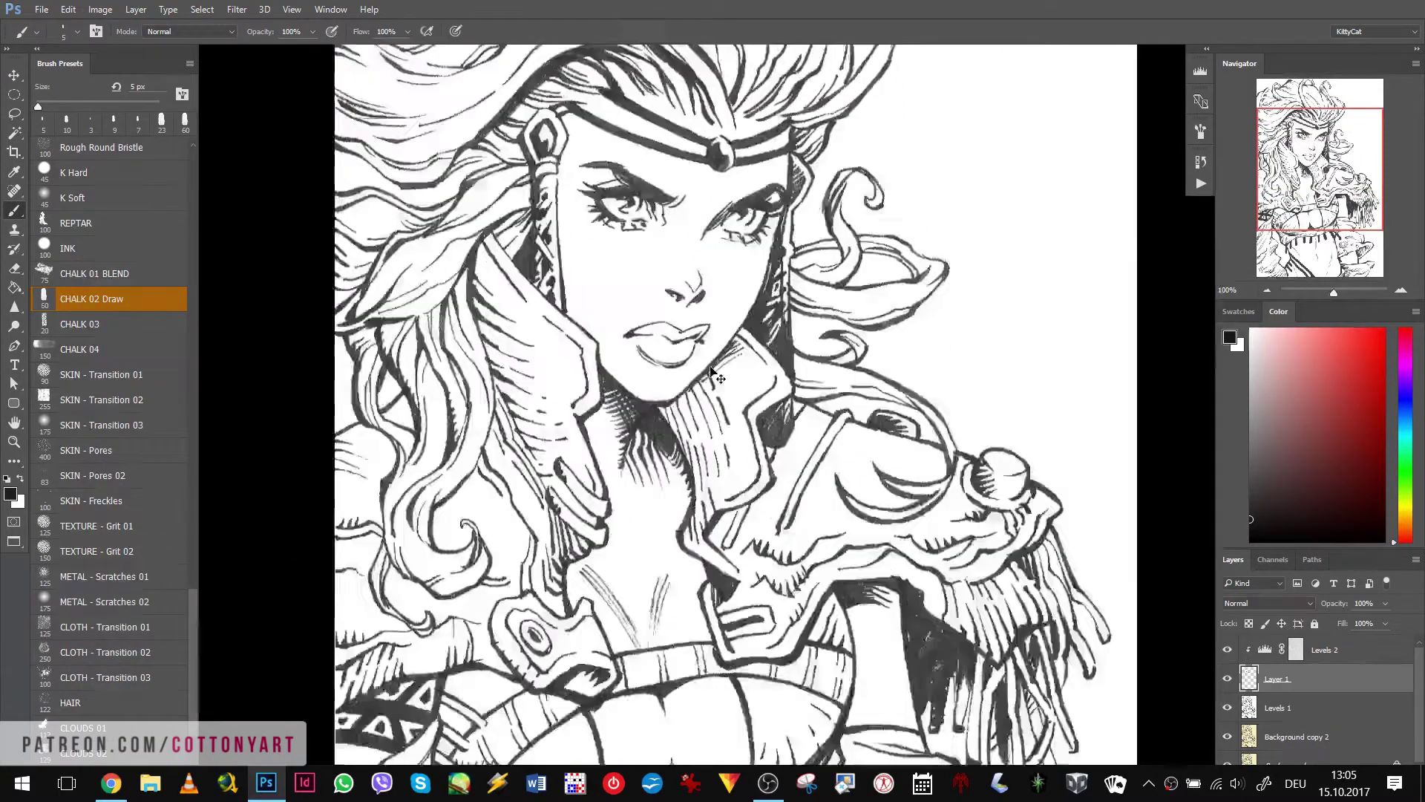
{"action": "key", "text": "x"}
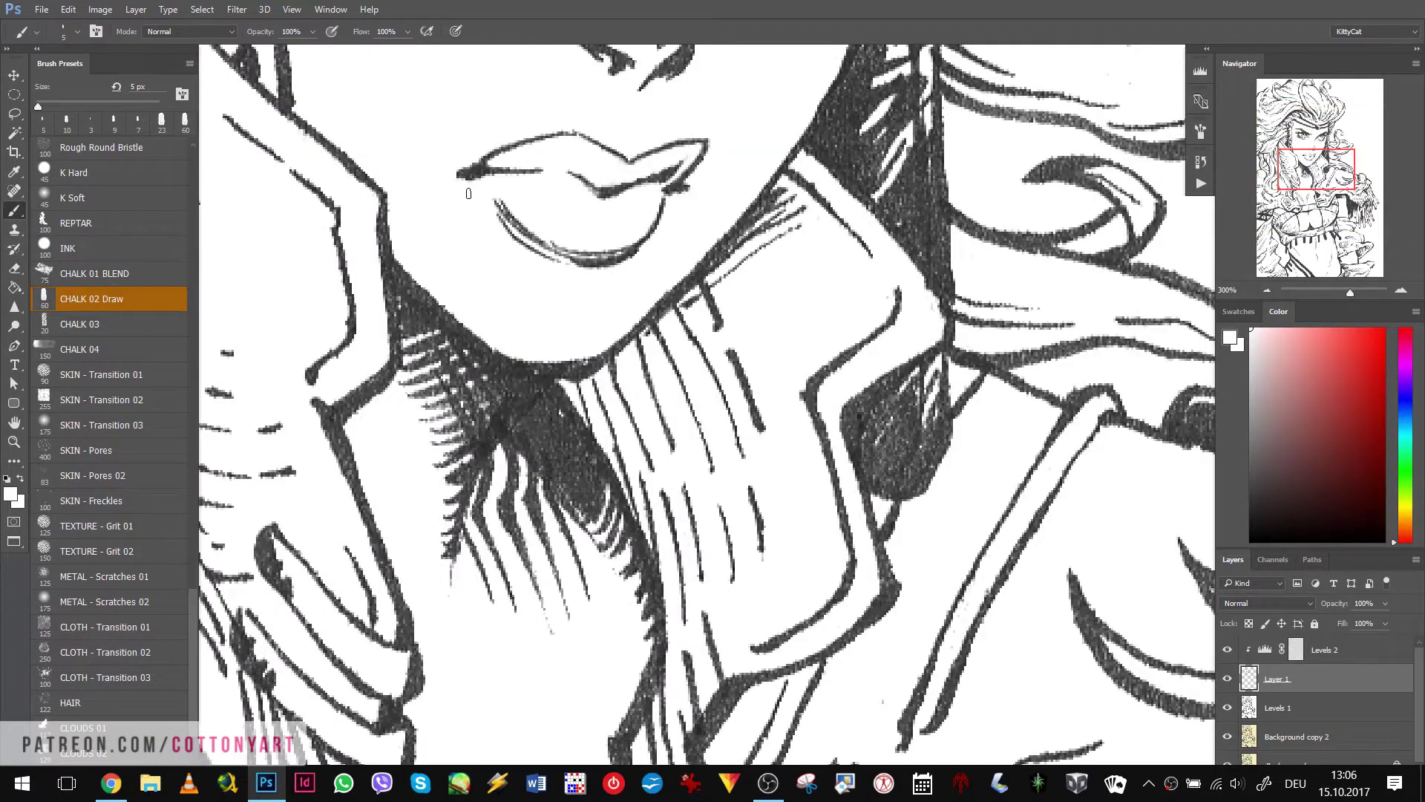
{"action": "scroll", "coordinate": [500, 257], "scroll_direction": "up", "scroll_amount": 2}
{"action": "scroll", "coordinate": [453, 251], "scroll_direction": "down", "scroll_amount": 5}
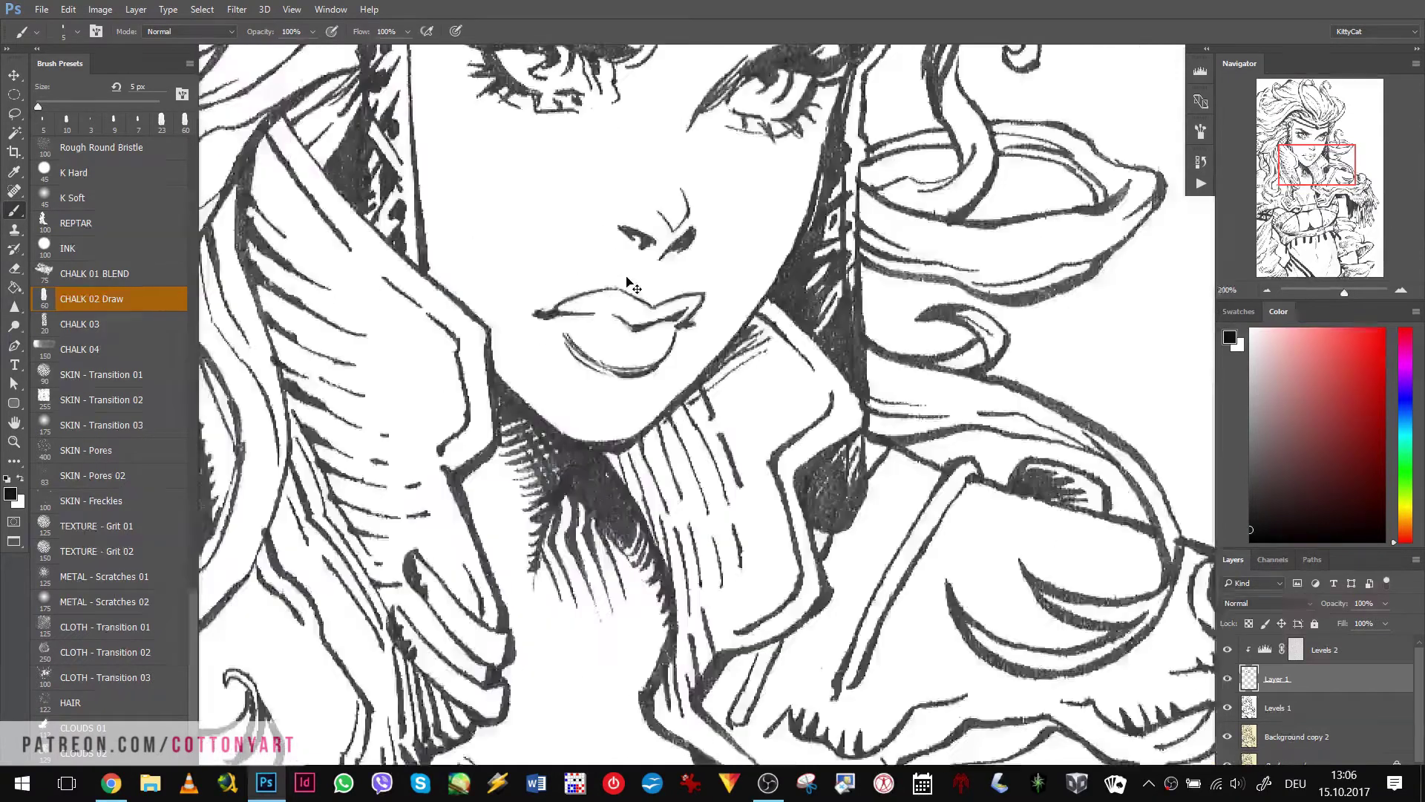
Group the line-art layers into Group 1, flip the canvas, and toggle the group to compare
{"action": "key", "text": "ctrl+g"}
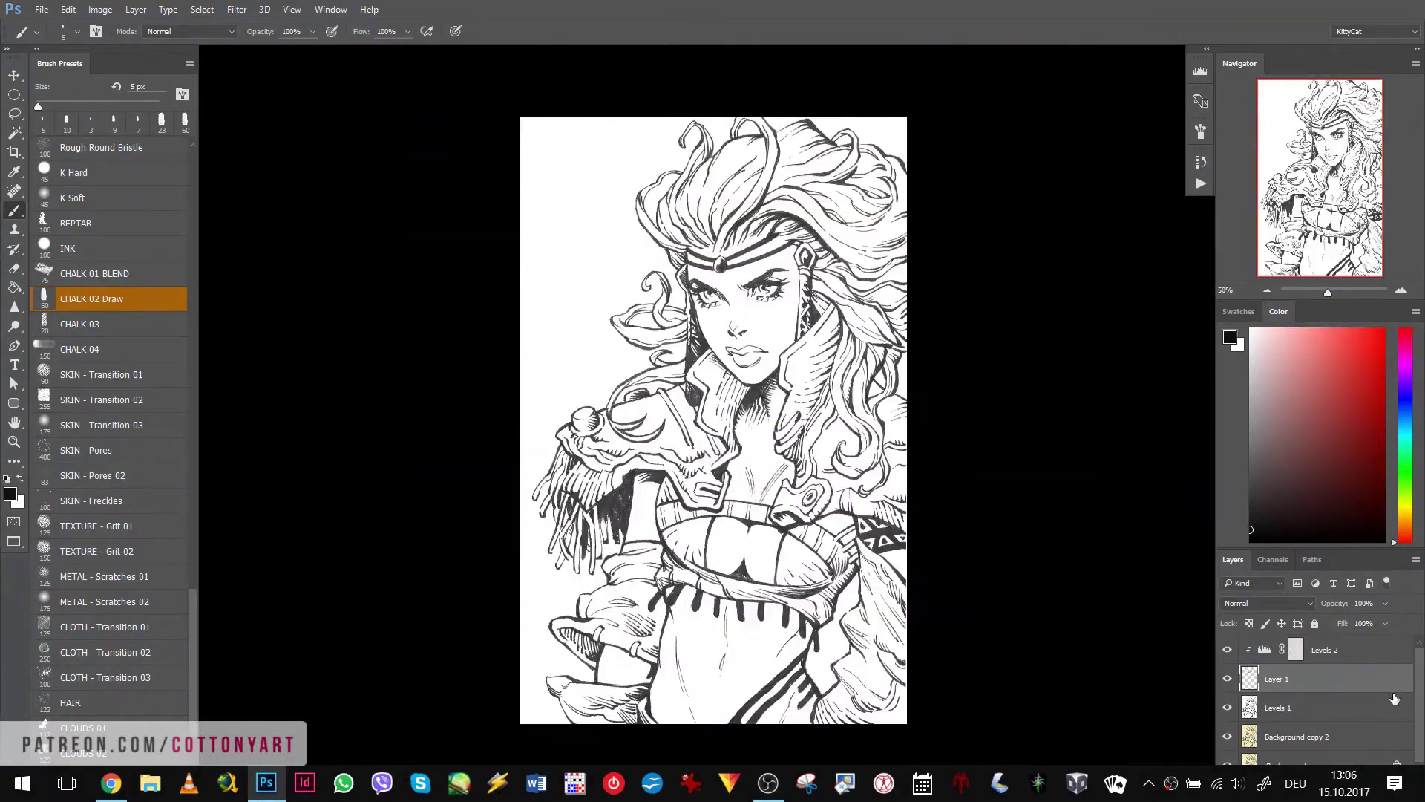
{"action": "left_click", "coordinate": [1227, 645]}
{"action": "left_click", "coordinate": [1227, 645]}
{"action": "key", "text": "ctrl+shift+h"}
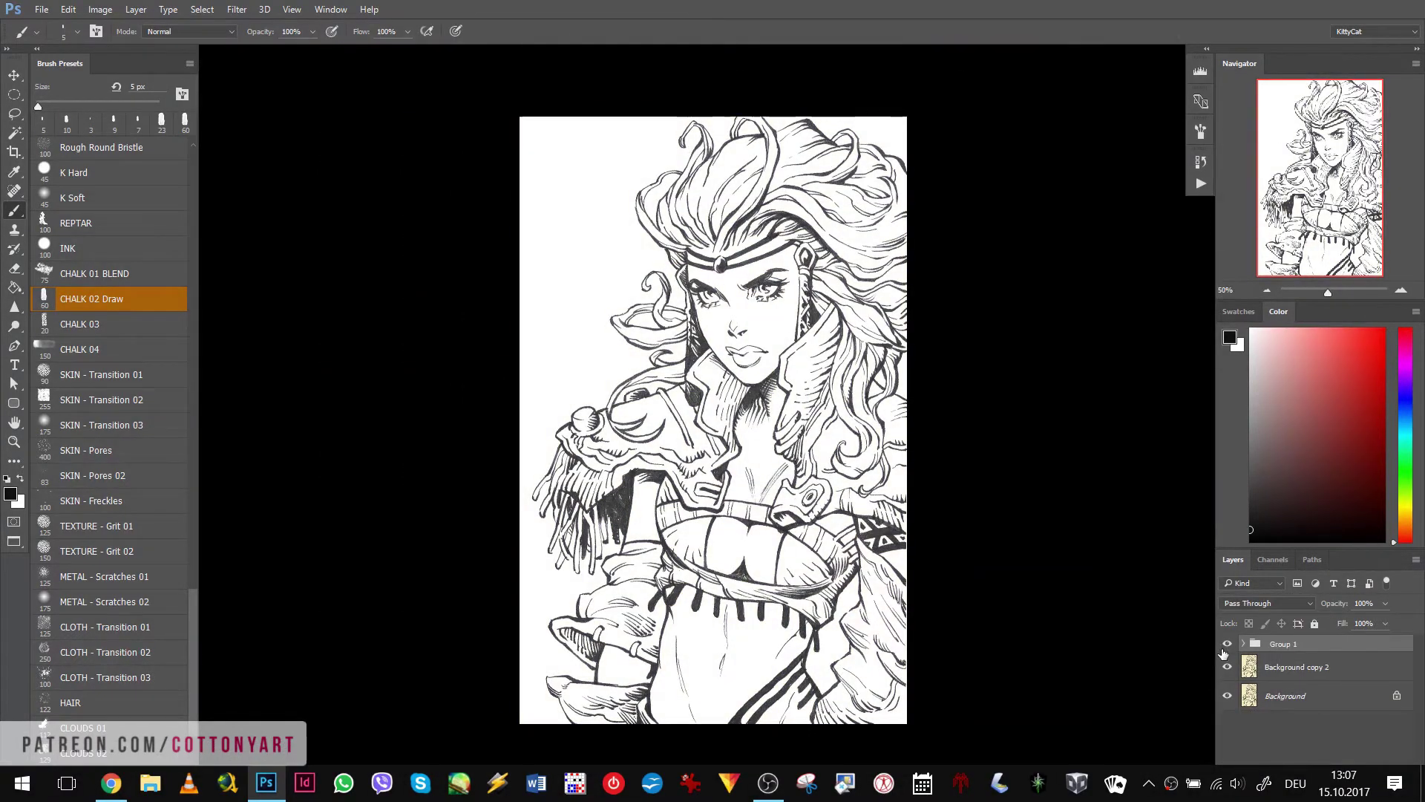
{"action": "left_click", "coordinate": [1244, 644]}
{"action": "left_click", "coordinate": [1289, 696]}
{"action": "scroll", "coordinate": [784, 364], "scroll_direction": "up", "scroll_amount": 5}
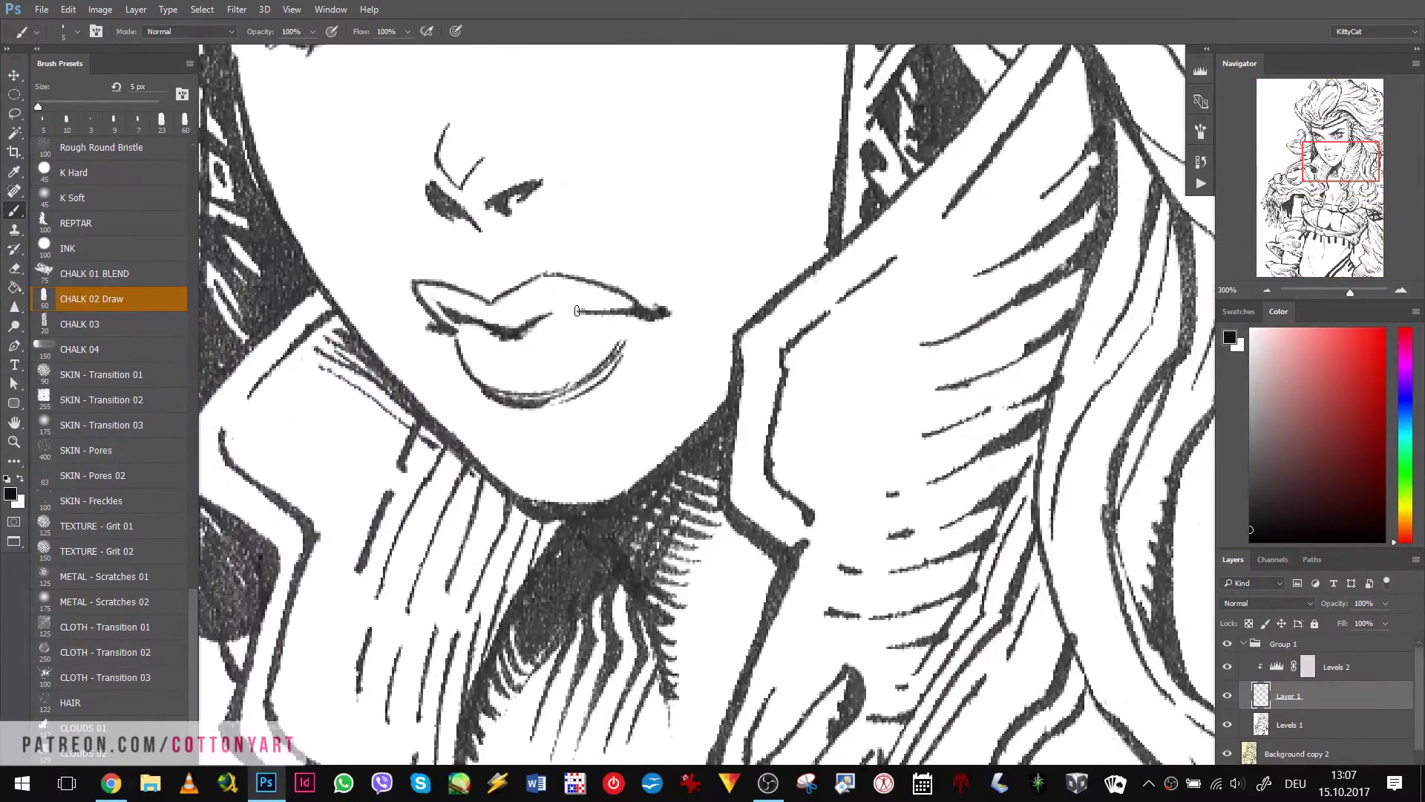
{"action": "scroll", "coordinate": [578, 310], "scroll_direction": "down", "scroll_amount": 4}
{"action": "scroll", "coordinate": [578, 311], "scroll_direction": "up", "scroll_amount": 2}
{"action": "scroll", "coordinate": [577, 310], "scroll_direction": "down", "scroll_amount": 3}
{"action": "left_click", "coordinate": [1227, 645]}
{"action": "left_click", "coordinate": [1227, 645]}
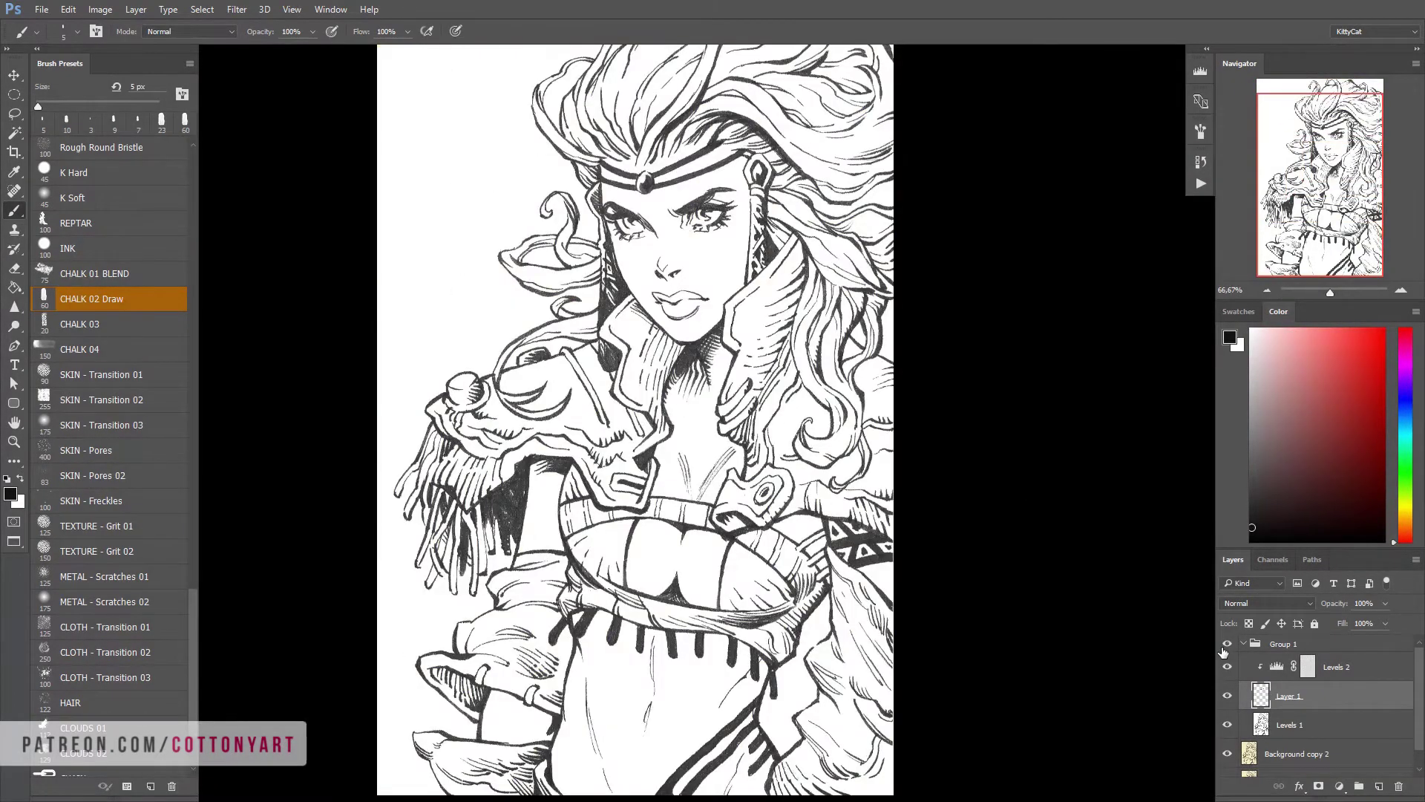
Toggle the merged layer's visibility again and select the entire canvas
{"action": "key", "text": "ctrl+minus"}
{"action": "left_click", "coordinate": [1243, 643]}
{"action": "key", "text": "ctrl+e"}
{"action": "left_click", "coordinate": [1227, 650]}
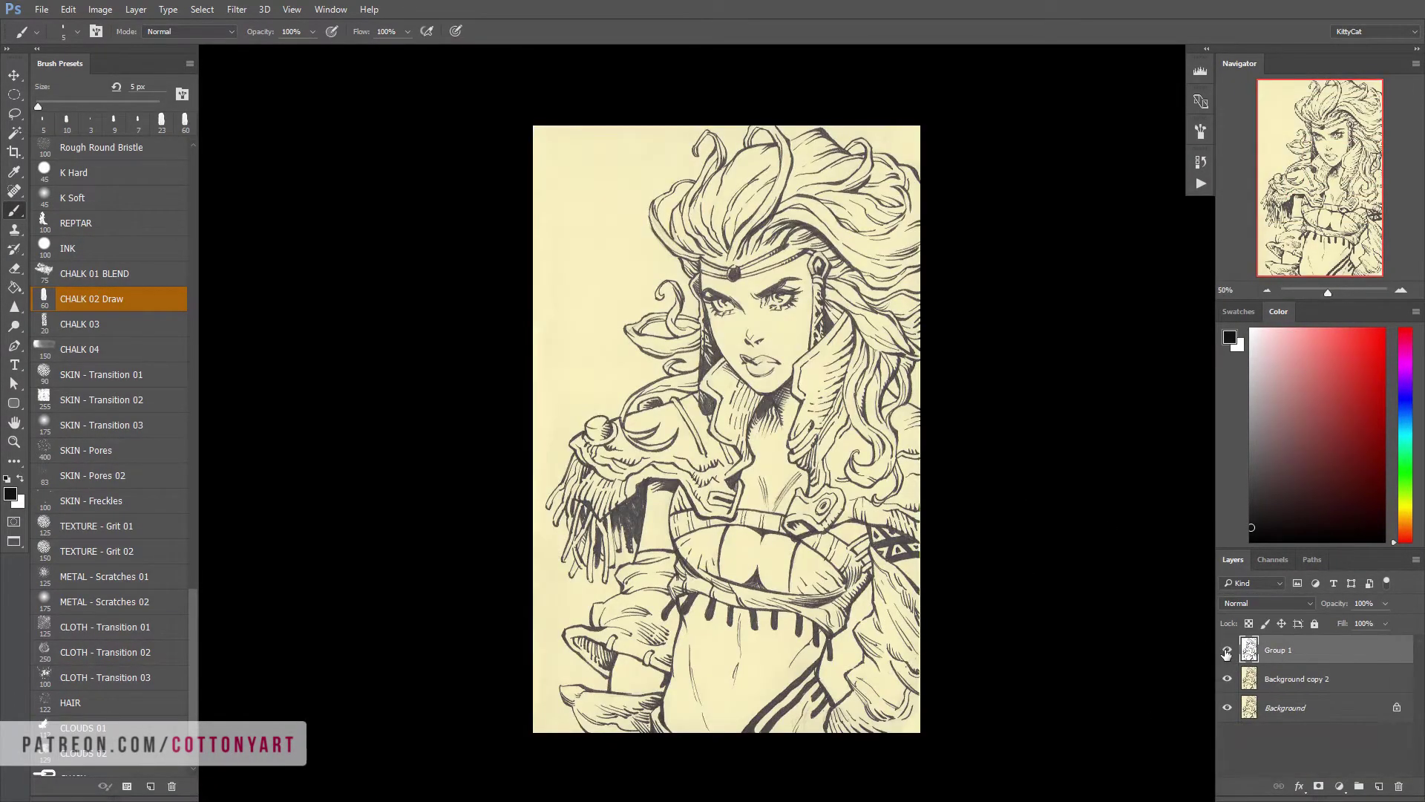
{"action": "left_click", "coordinate": [1228, 649]}
{"action": "key", "text": "ctrl+a"}
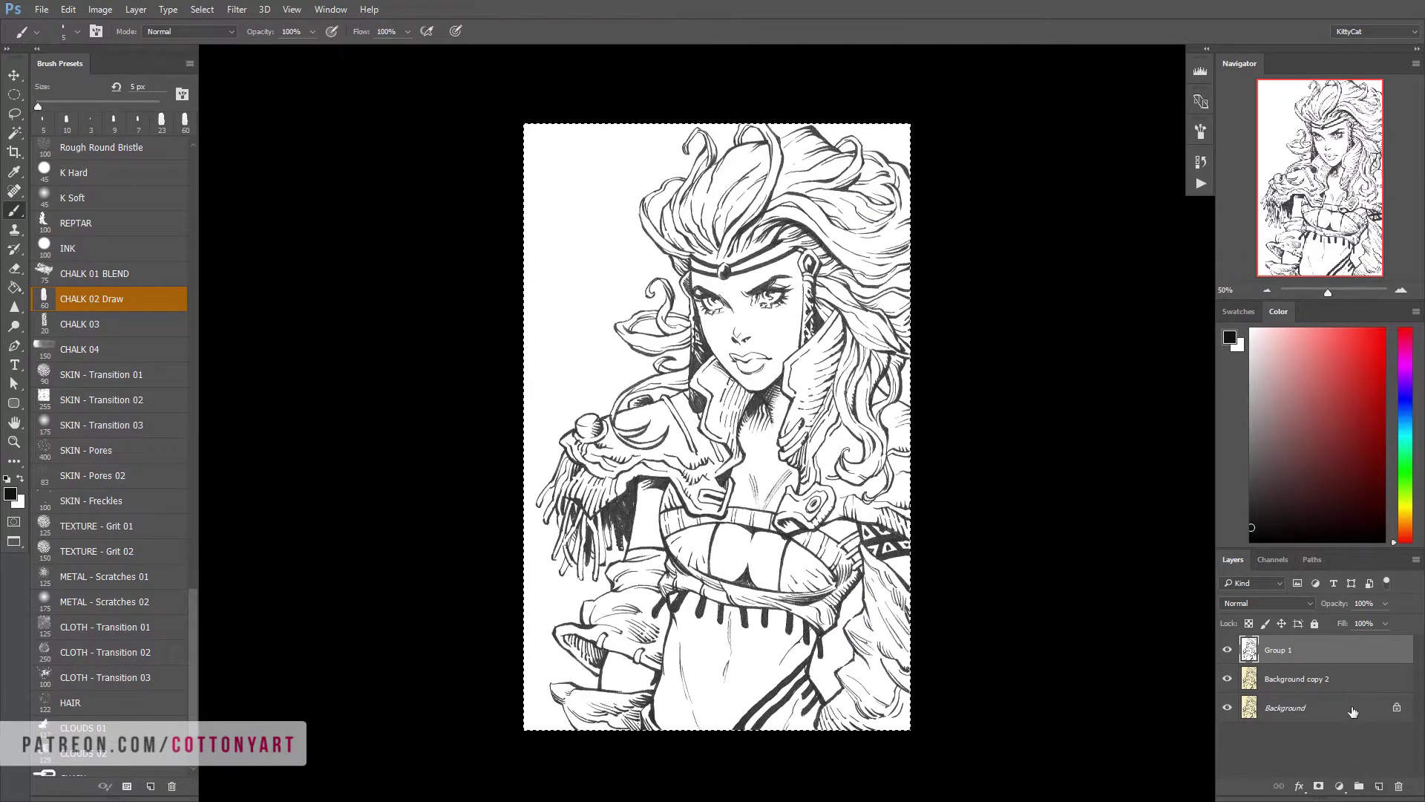
Create a new Alpha 1 channel and show the colour channels alongside it
{"action": "left_click", "coordinate": [1273, 560]}
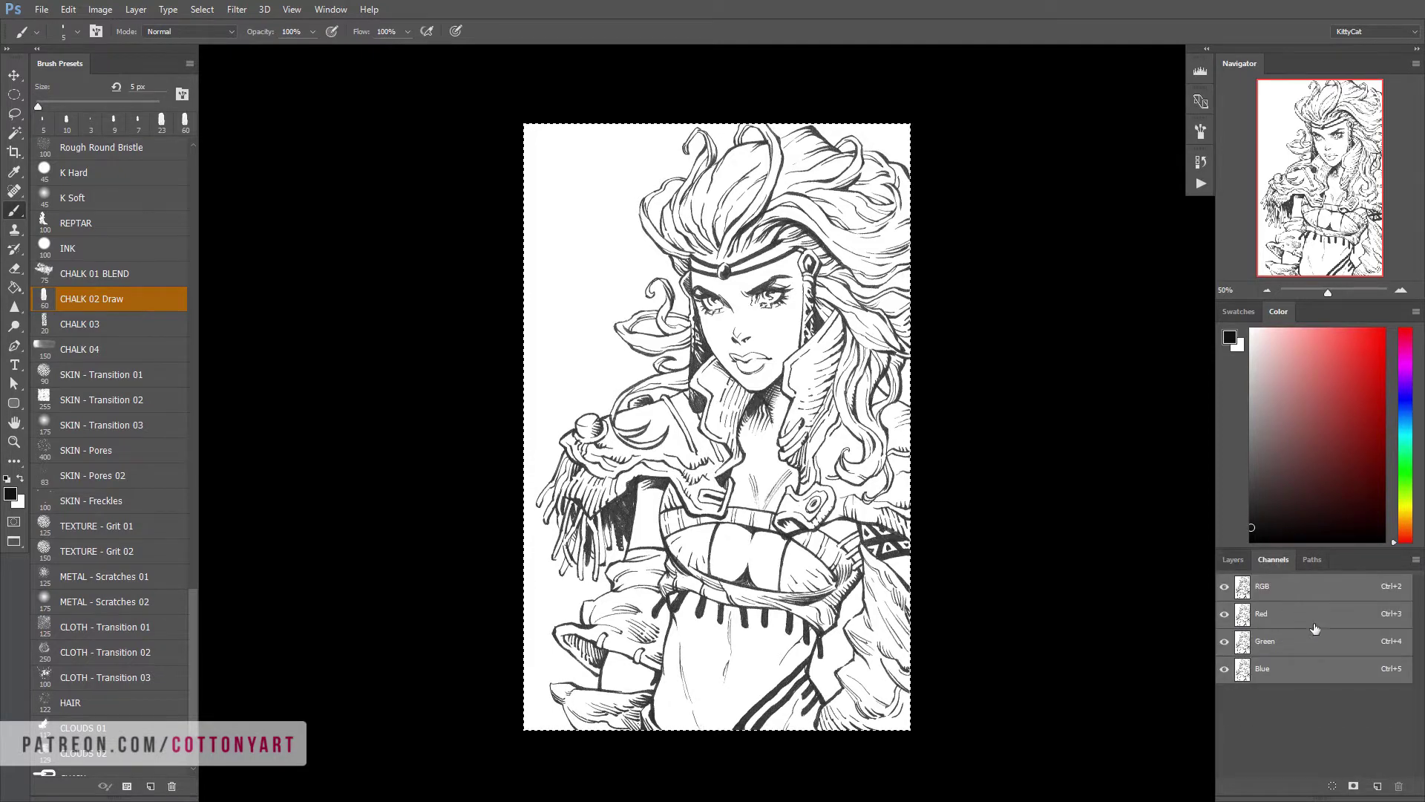
{"action": "left_click", "coordinate": [1377, 787]}
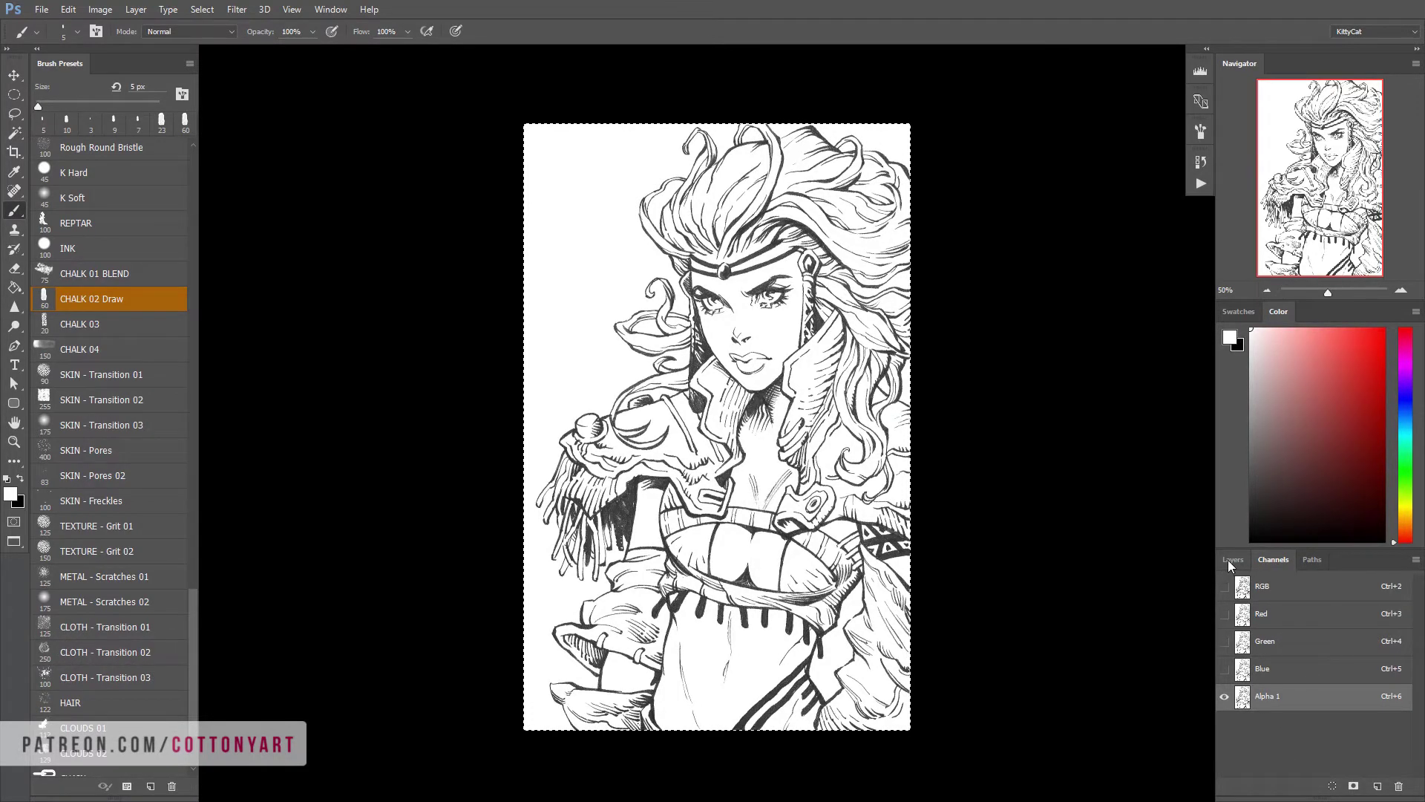
{"action": "left_click", "coordinate": [1225, 587]}
Hide the Alpha 1 overlay, return to the layers, restore black foreground, and deselect
{"action": "key", "text": "x"}
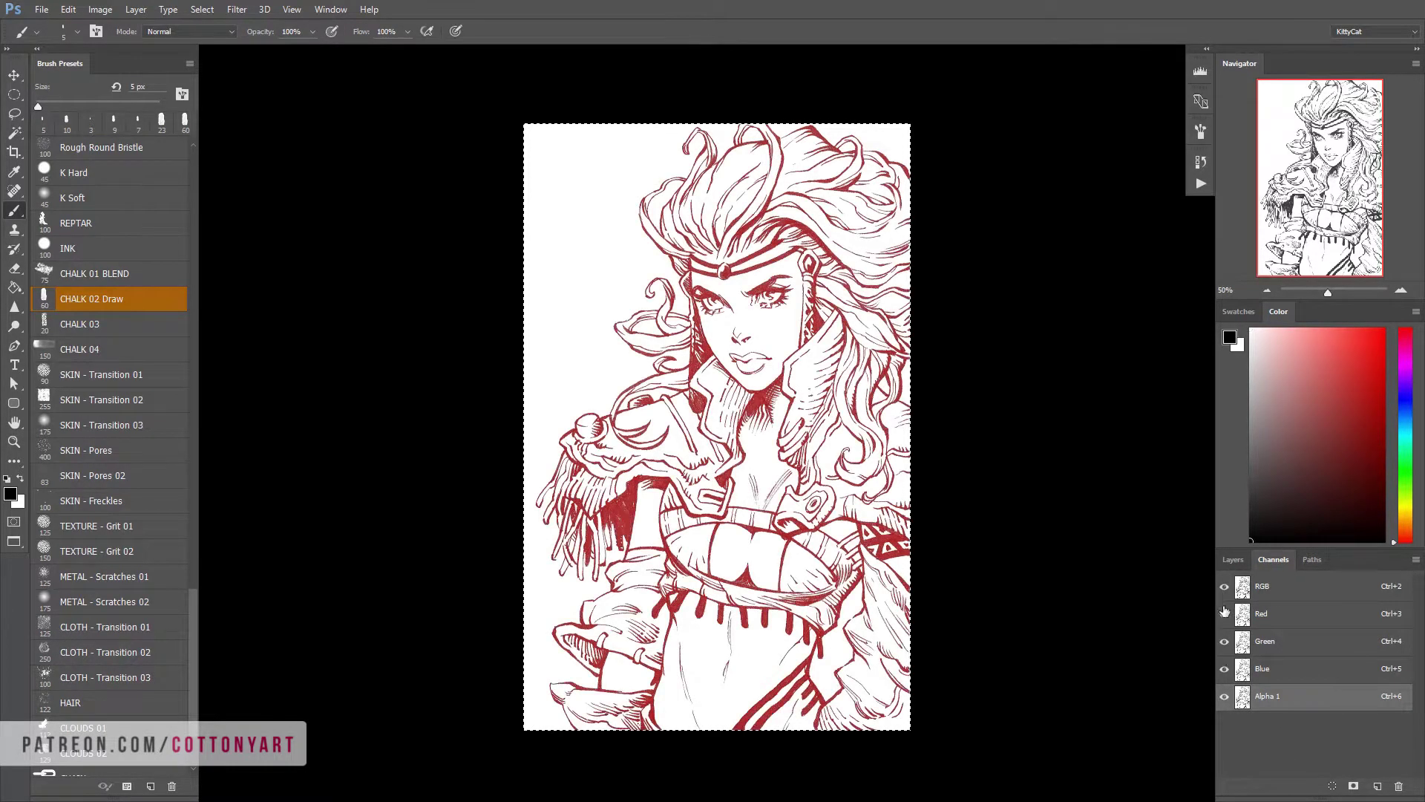
{"action": "left_click", "coordinate": [1225, 697]}
{"action": "key", "text": "x"}
{"action": "left_click", "coordinate": [1232, 562]}
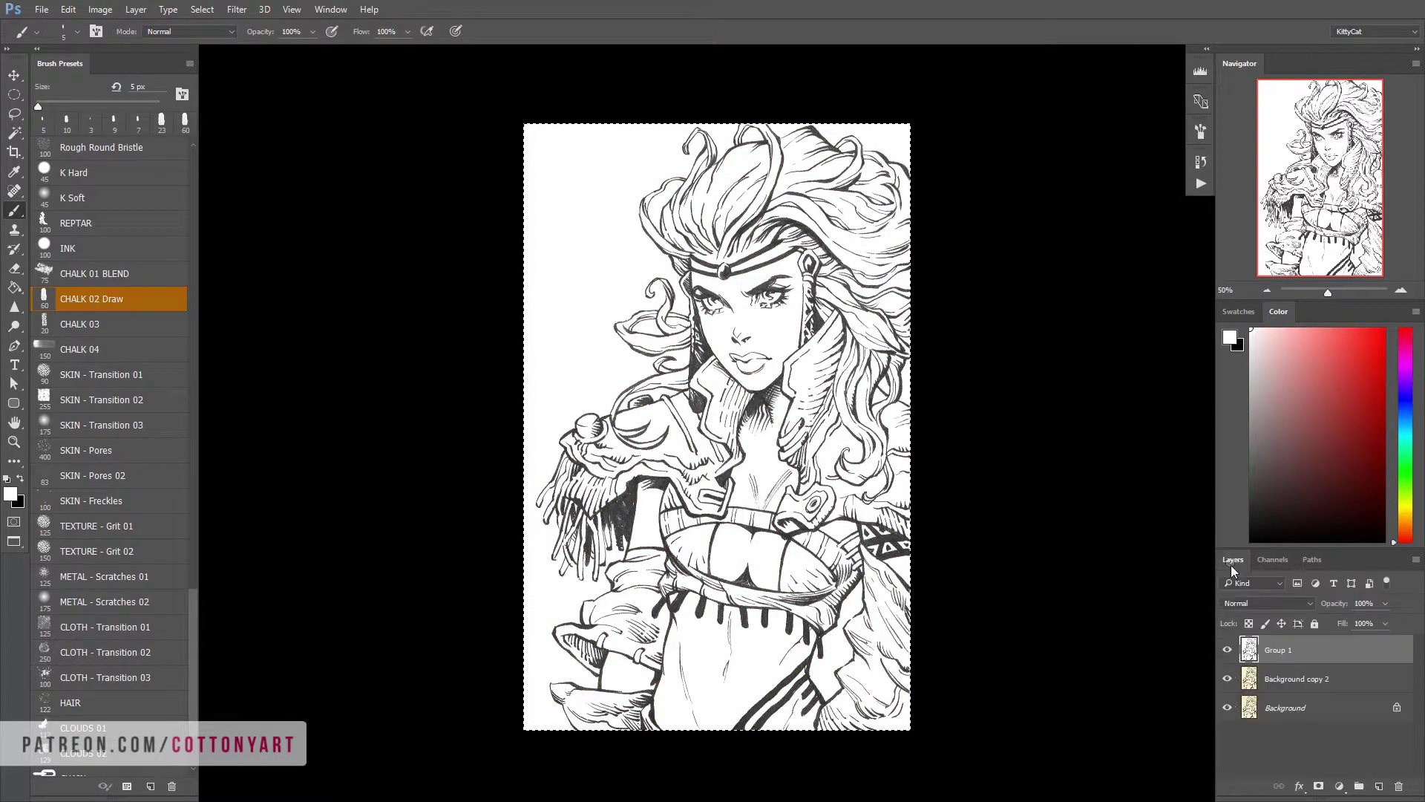
{"action": "left_click", "coordinate": [1283, 742]}
{"action": "key", "text": "x"}
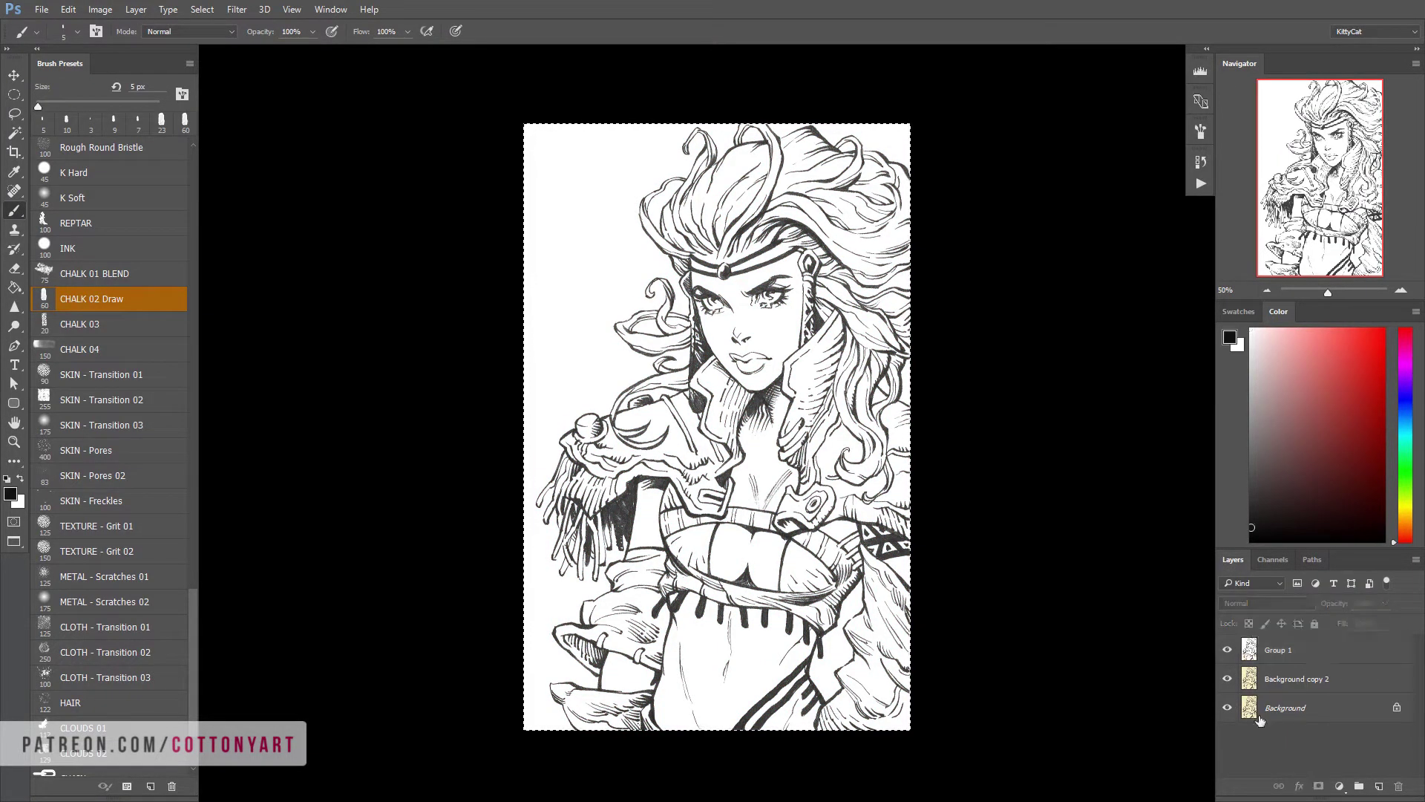
{"action": "key", "text": "ctrl+d"}
Load the Alpha 1 channel as a selection, invert it to the line art, and start a new fill layer
{"action": "left_click", "coordinate": [238, 11]}
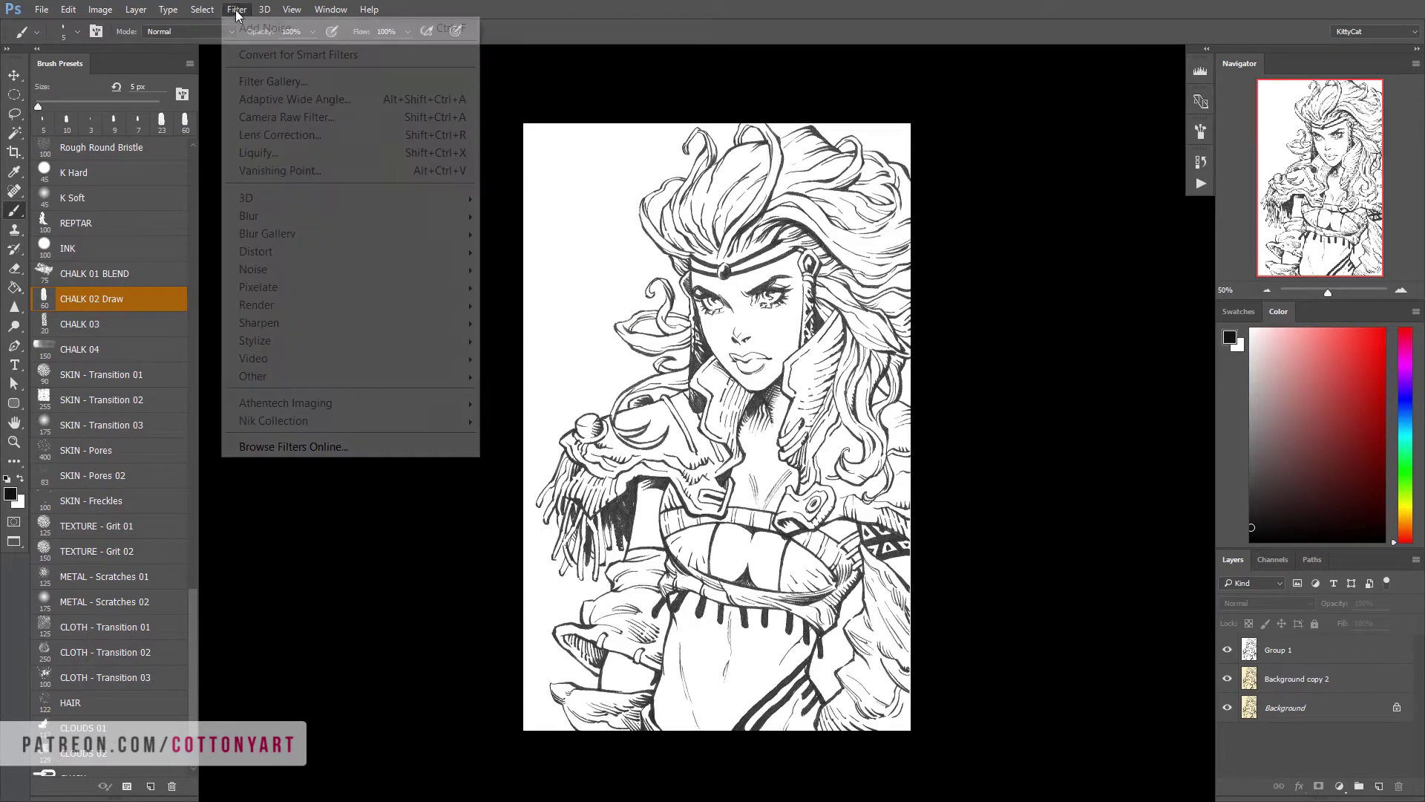
{"action": "mouse_move", "coordinate": [202, 12]}
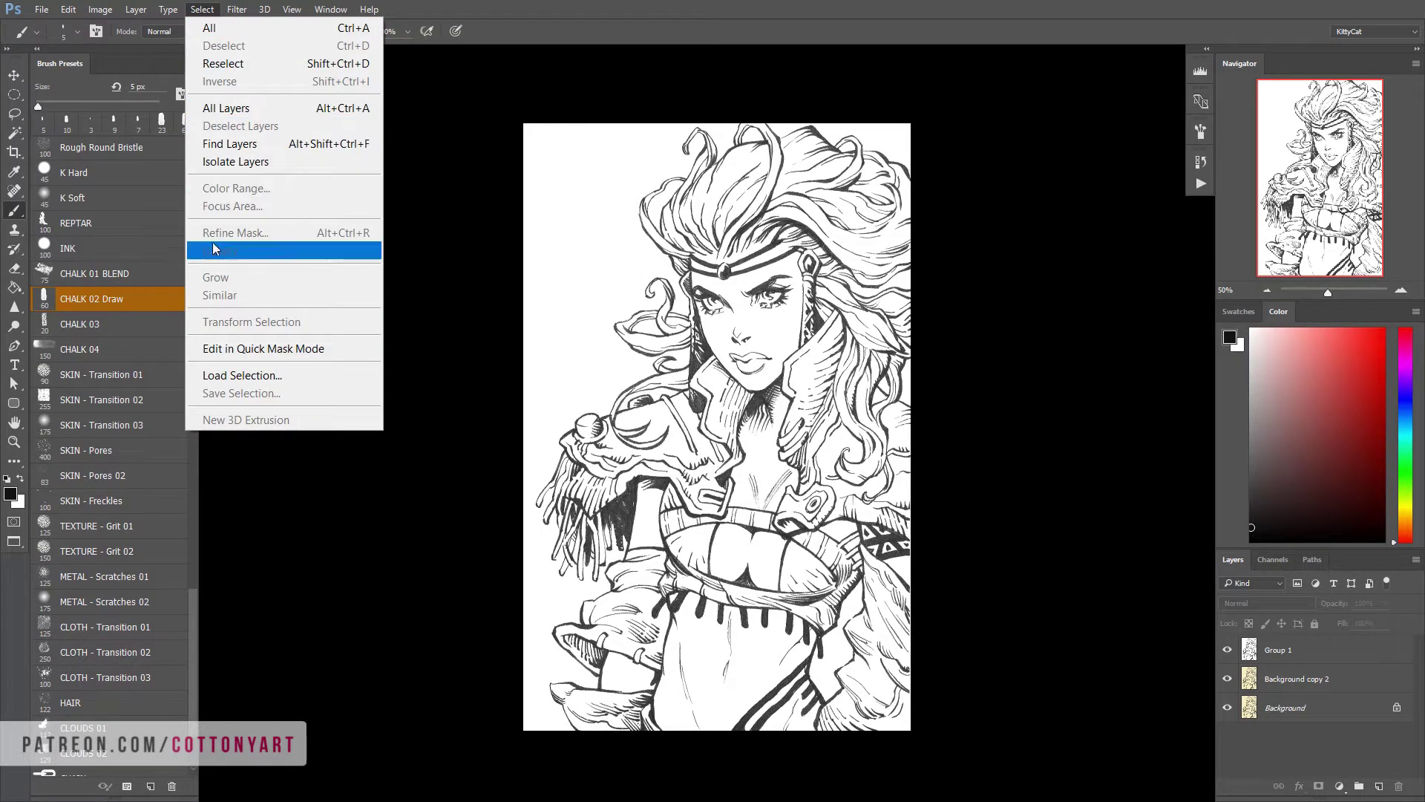
{"action": "left_click", "coordinate": [267, 376]}
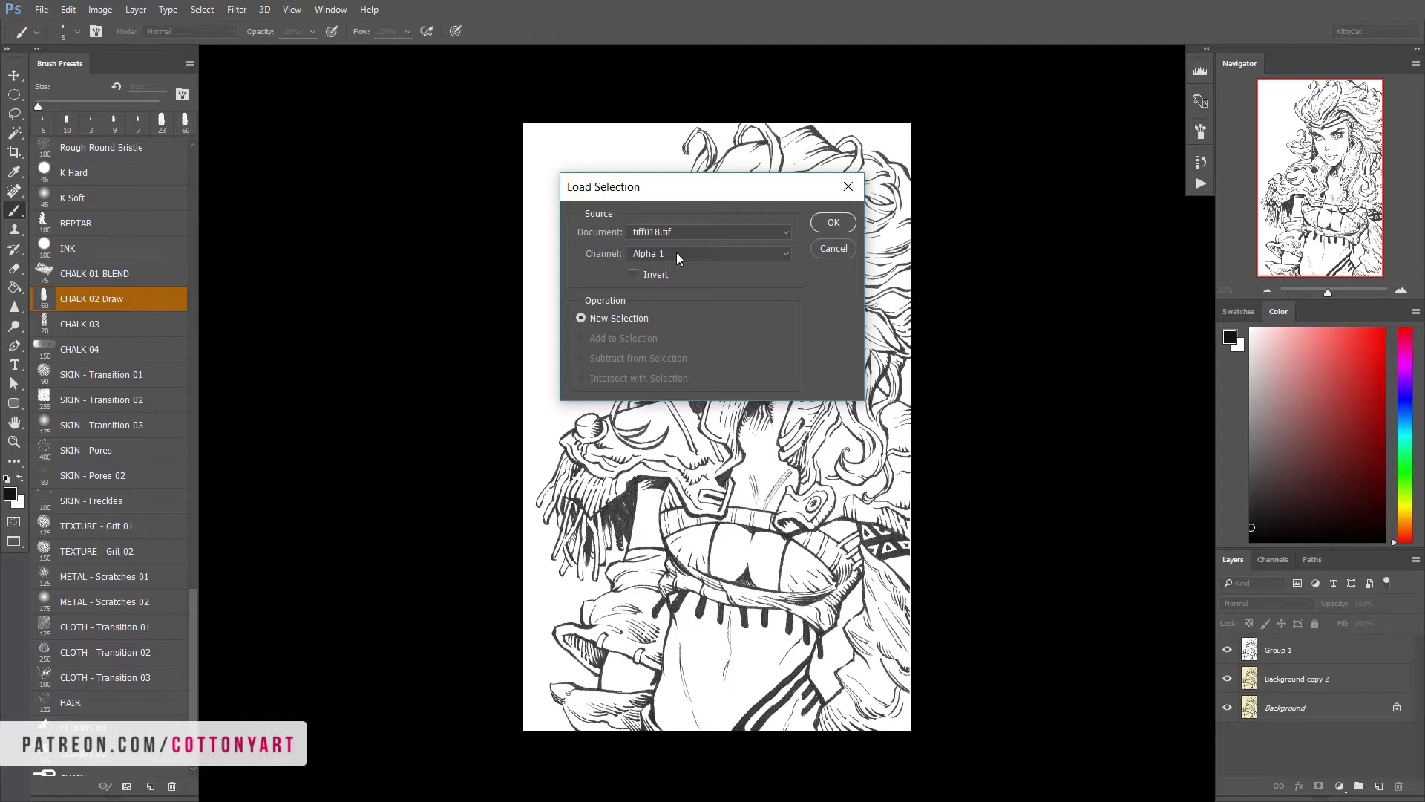
{"action": "left_click", "coordinate": [837, 222]}
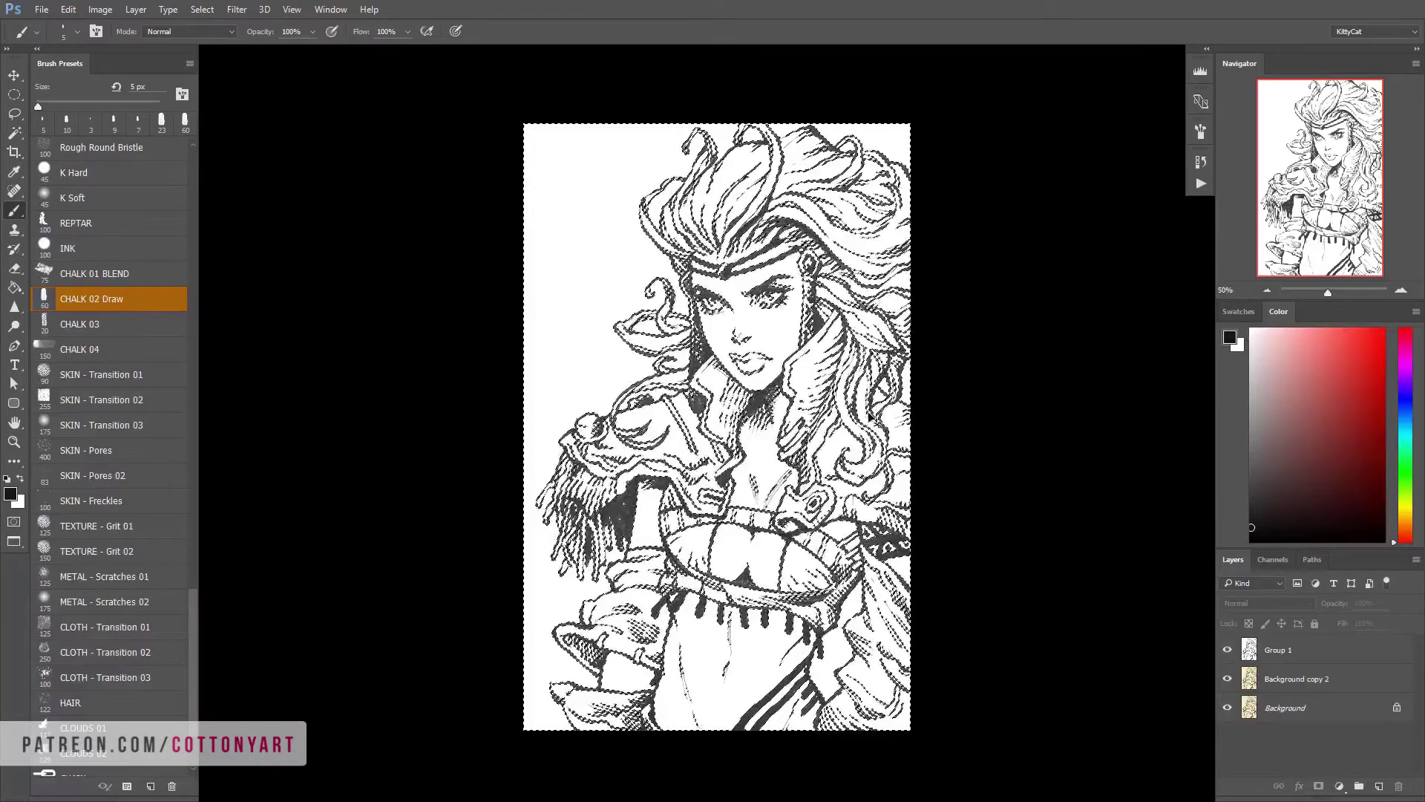
{"action": "key", "text": "ctrl+shift+i"}
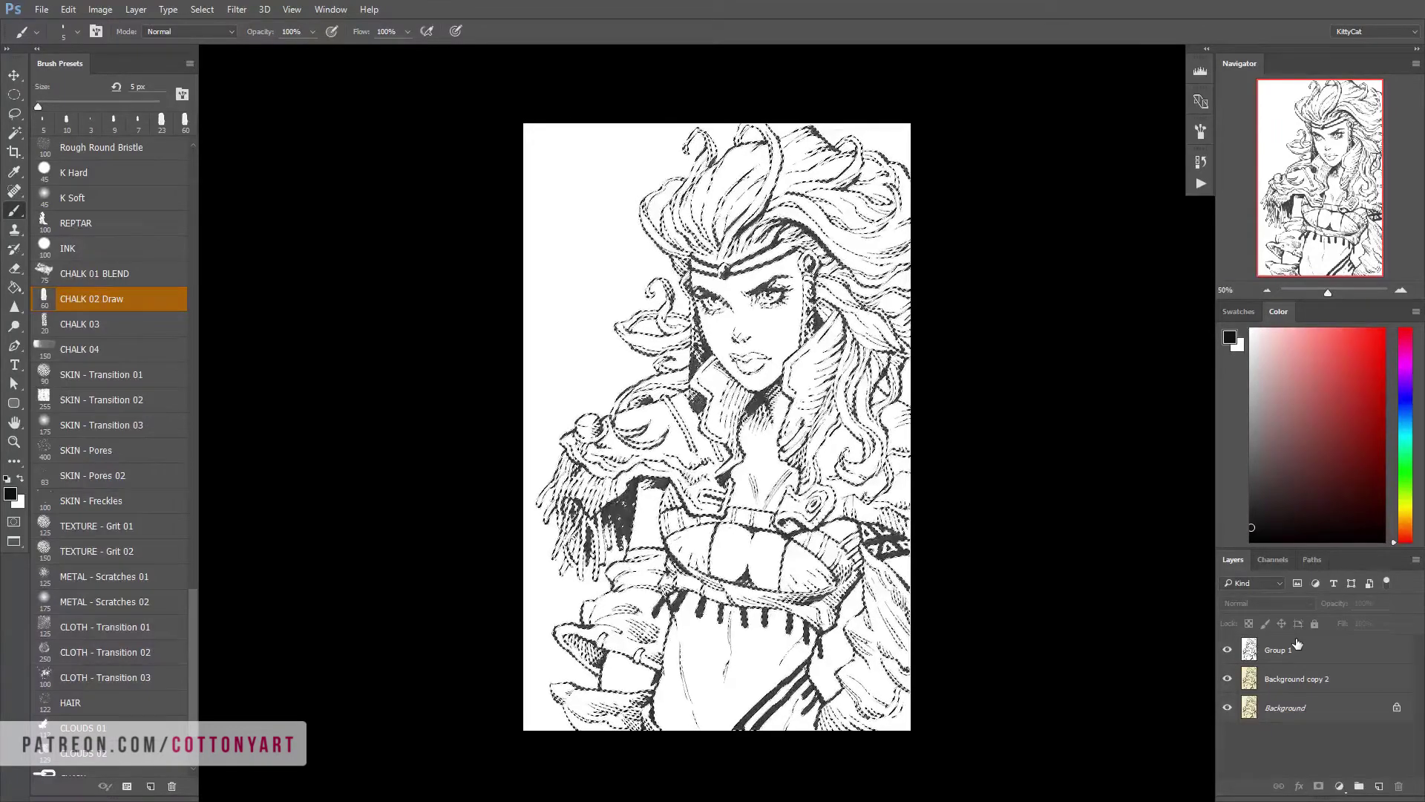
{"action": "key", "text": "ctrl+shift+n"}
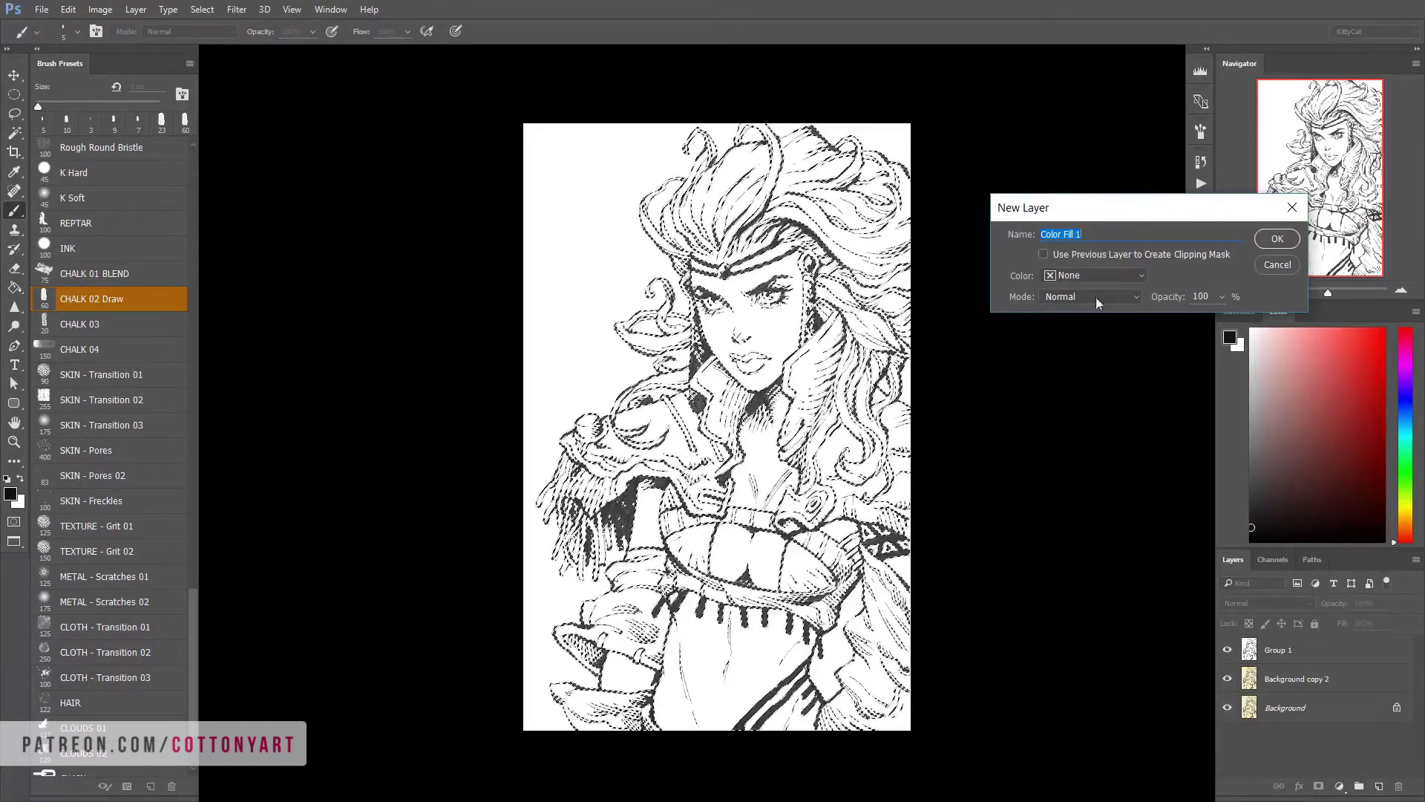
Add a red Color Fill 1 on the line art and a white Color Fill 2 above Group 1
{"action": "left_click", "coordinate": [1276, 238]}
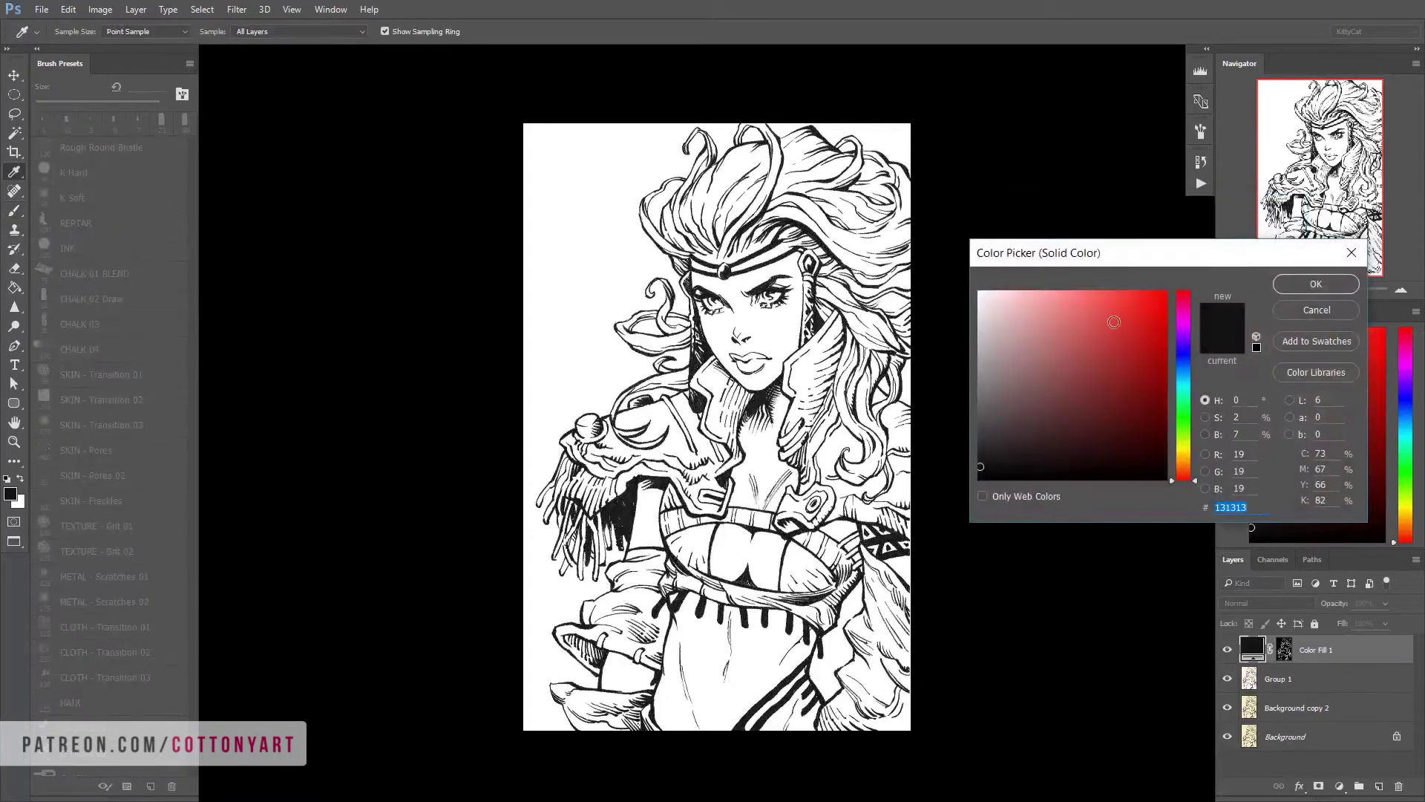
{"action": "left_click", "coordinate": [1112, 324]}
{"action": "left_click", "coordinate": [1315, 285]}
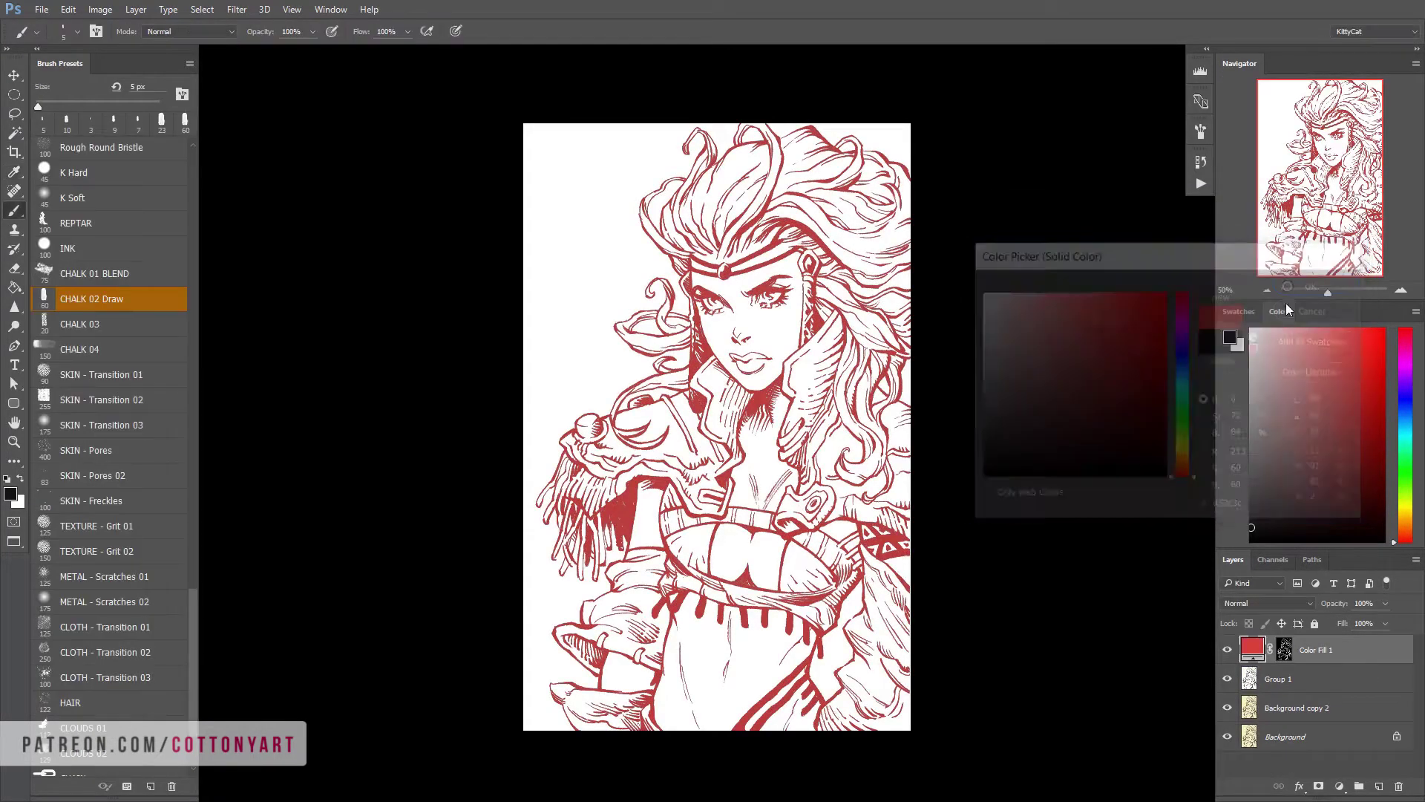
{"action": "left_click", "coordinate": [1320, 687]}
{"action": "key", "text": "ctrl+shift+n"}
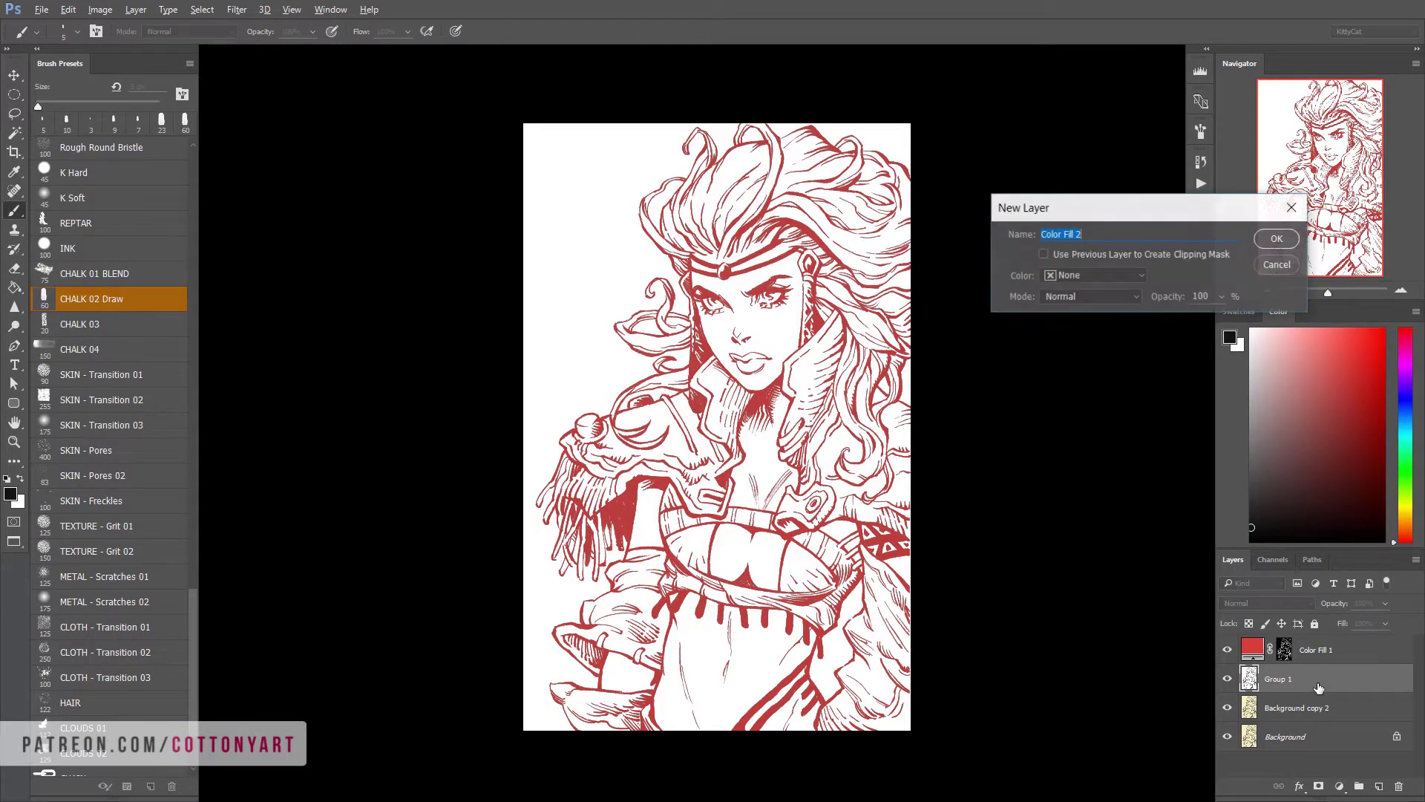
{"action": "left_click", "coordinate": [1277, 239]}
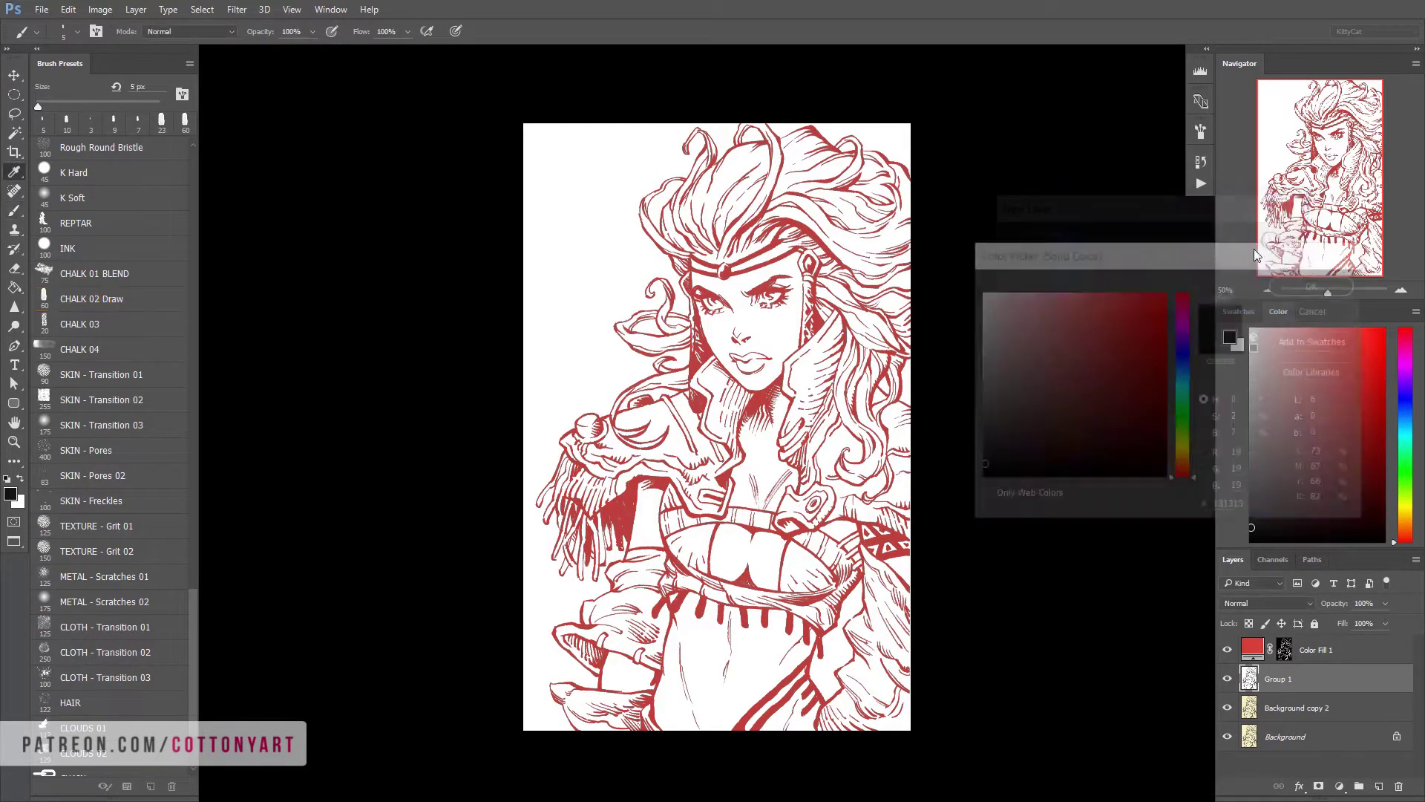
{"action": "left_click_drag", "start_coordinate": [1058, 294], "coordinate": [967, 243]}
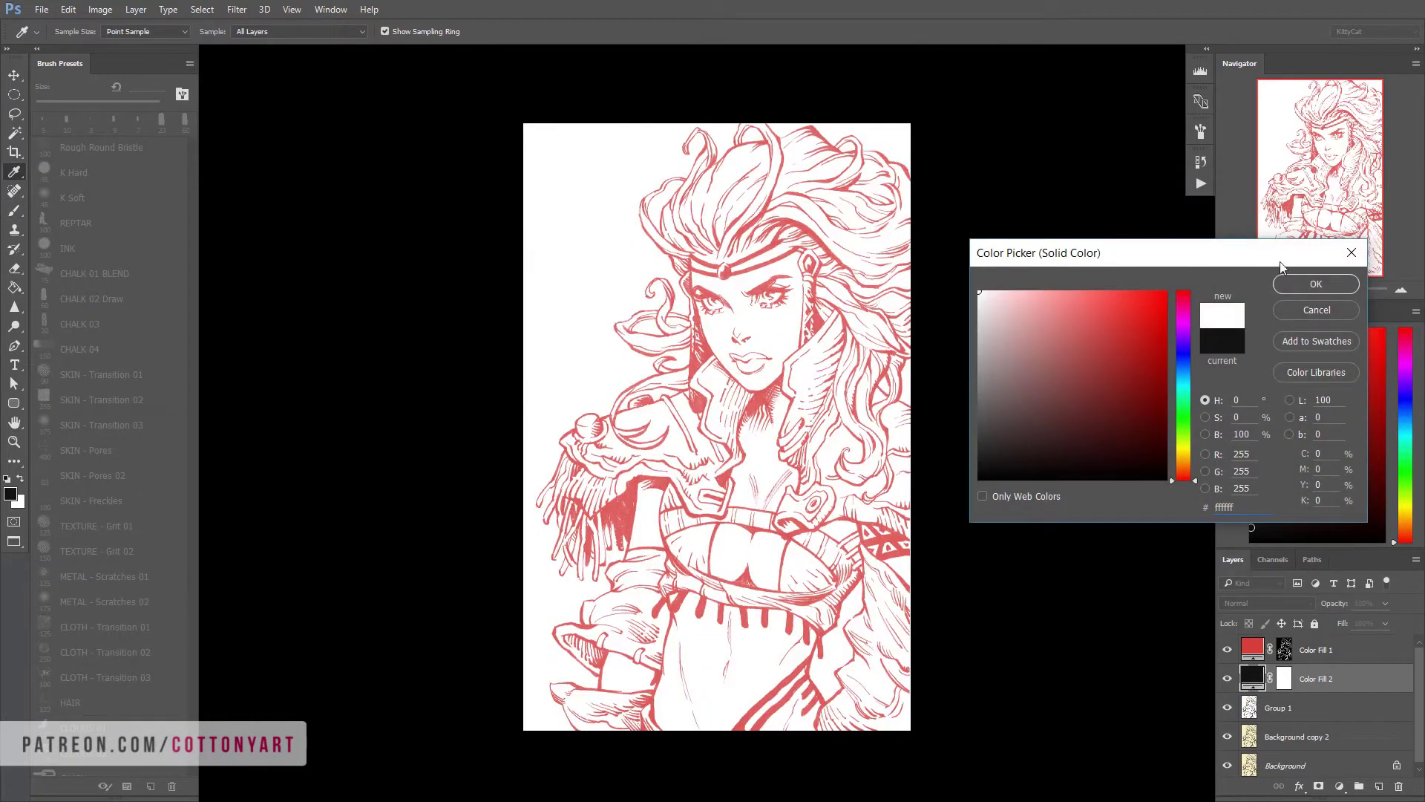
{"action": "left_click", "coordinate": [1298, 285]}
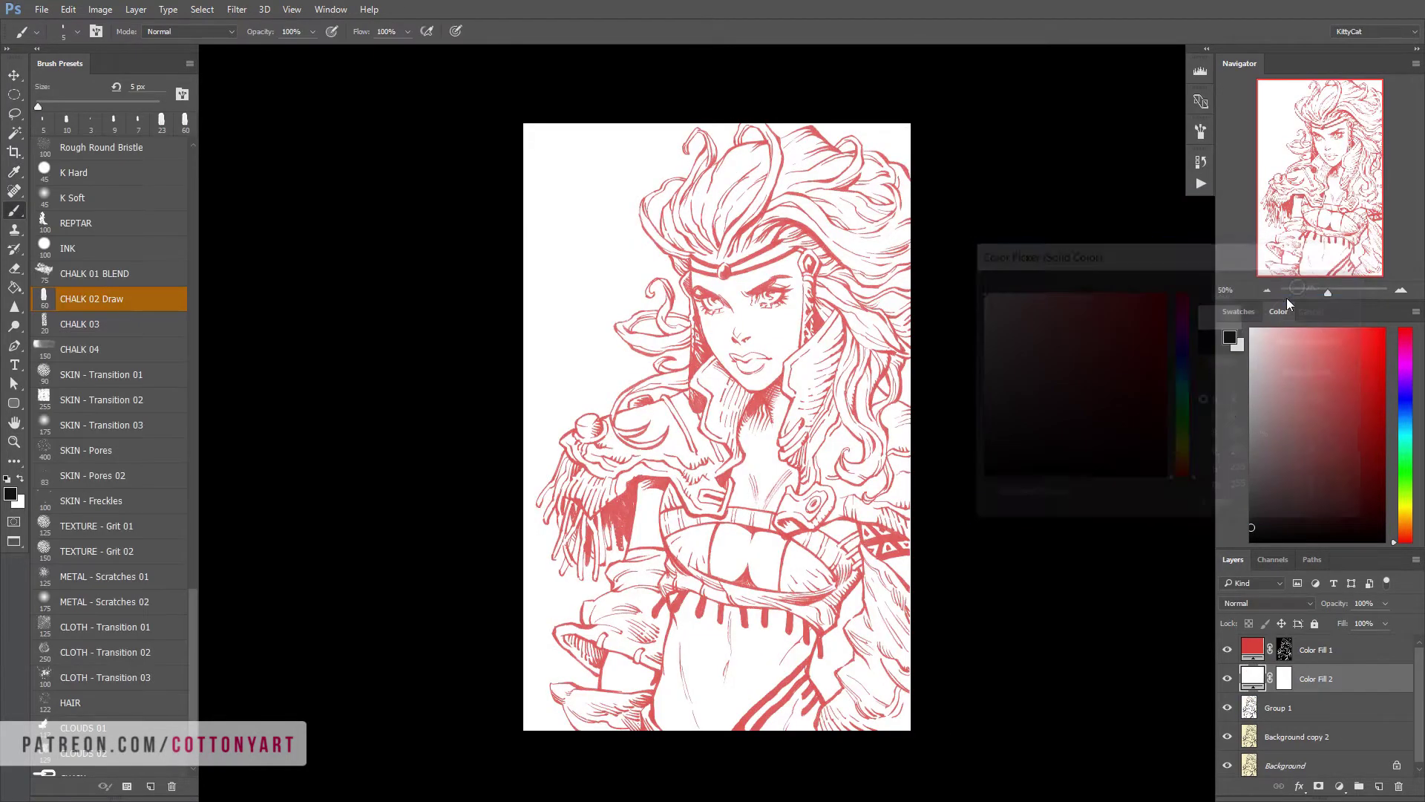
Recolour Color Fill 1 from red to near-black for the line art
{"action": "double_click", "coordinate": [1253, 649]}
{"action": "left_click_drag", "start_coordinate": [1082, 406], "coordinate": [1076, 371]}
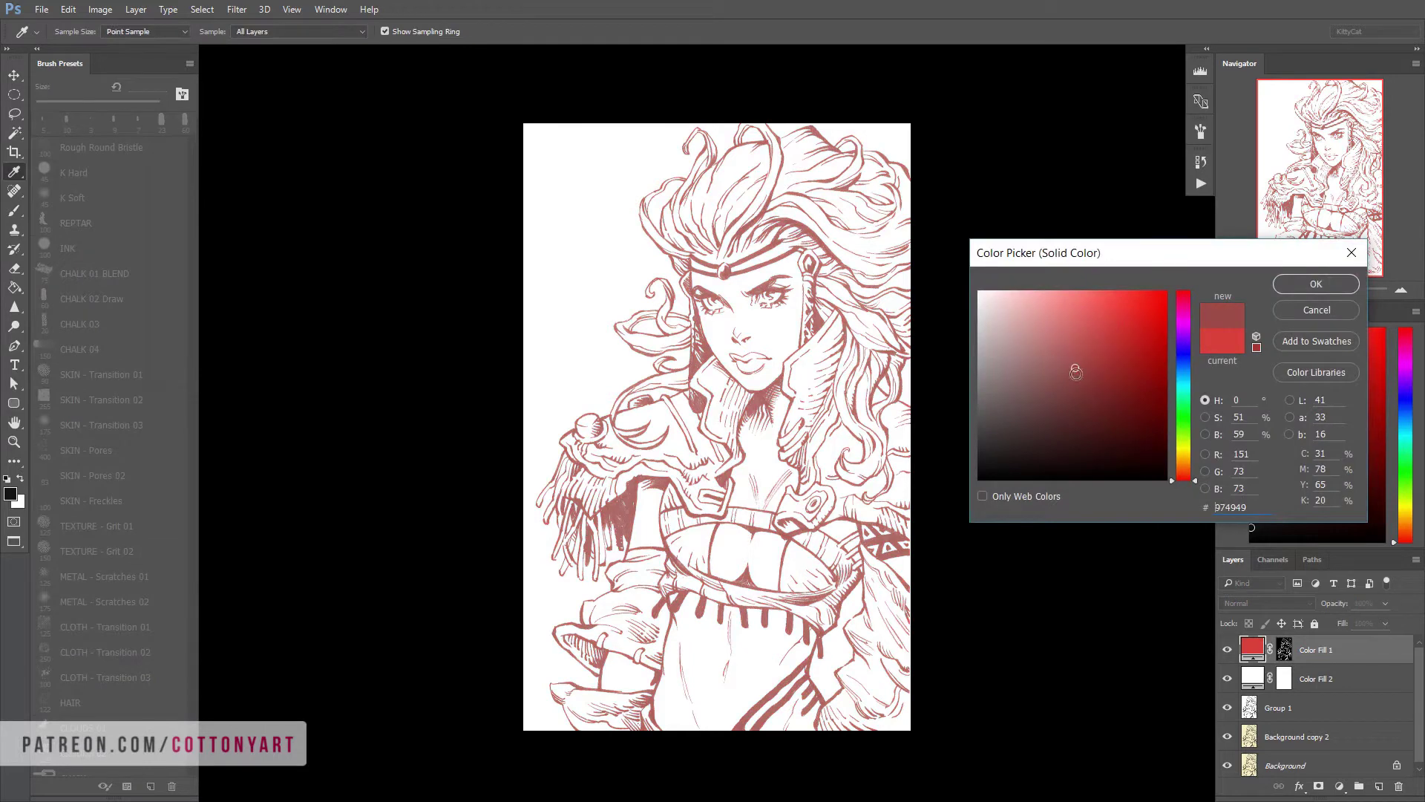
{"action": "left_click", "coordinate": [1186, 357]}
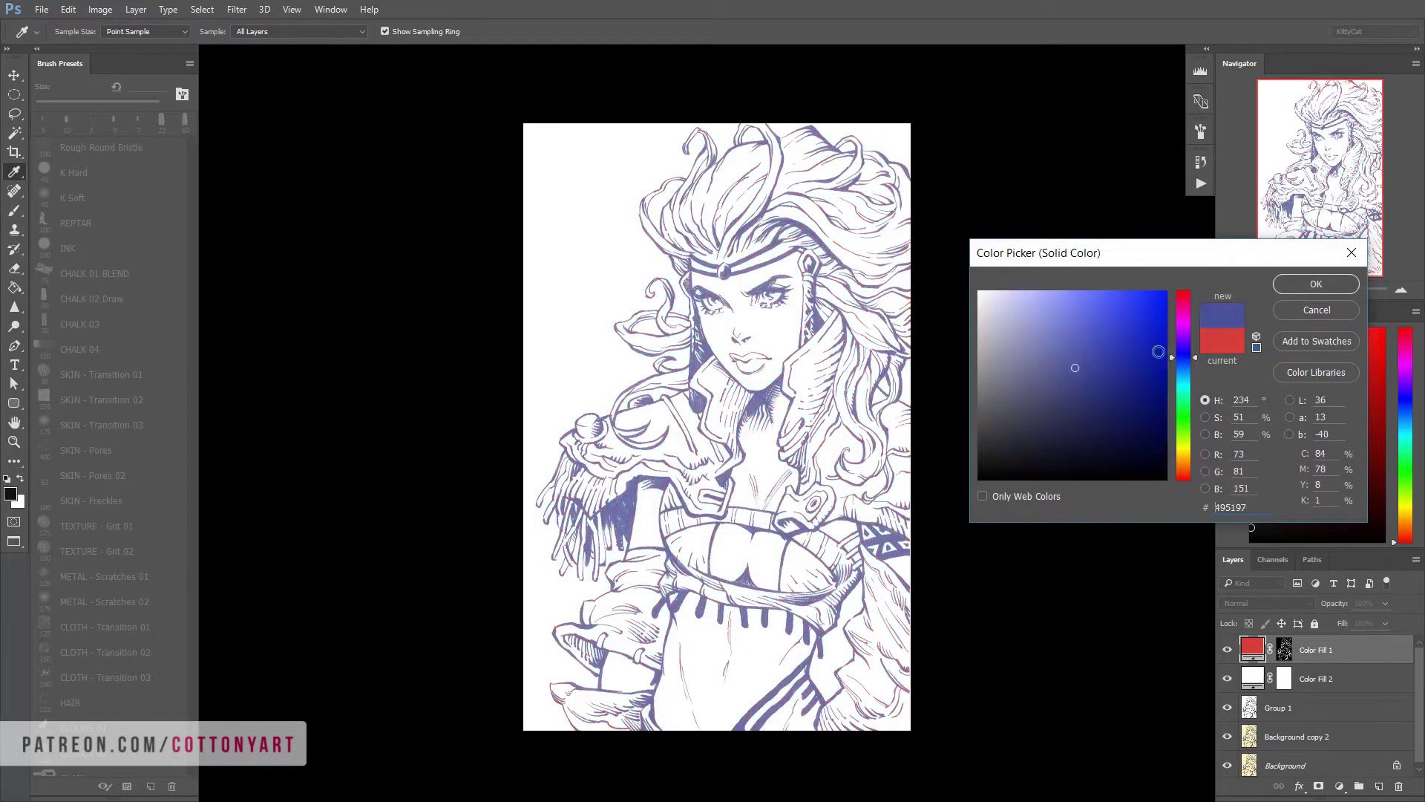
{"action": "left_click", "coordinate": [1147, 334]}
{"action": "left_click", "coordinate": [1188, 427]}
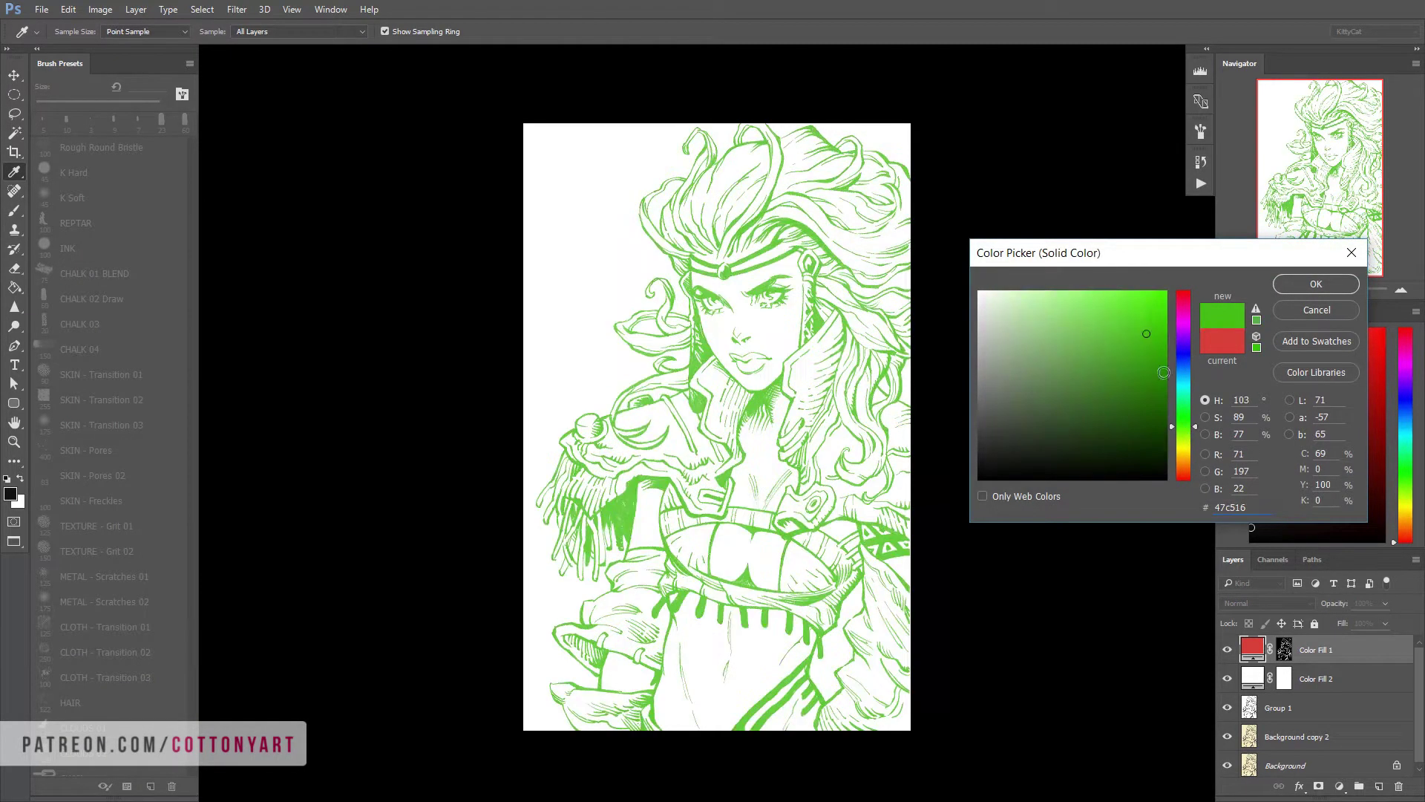
{"action": "left_click", "coordinate": [1149, 312]}
{"action": "left_click_drag", "start_coordinate": [1055, 397], "coordinate": [1018, 461]}
{"action": "left_click", "coordinate": [1103, 477]}
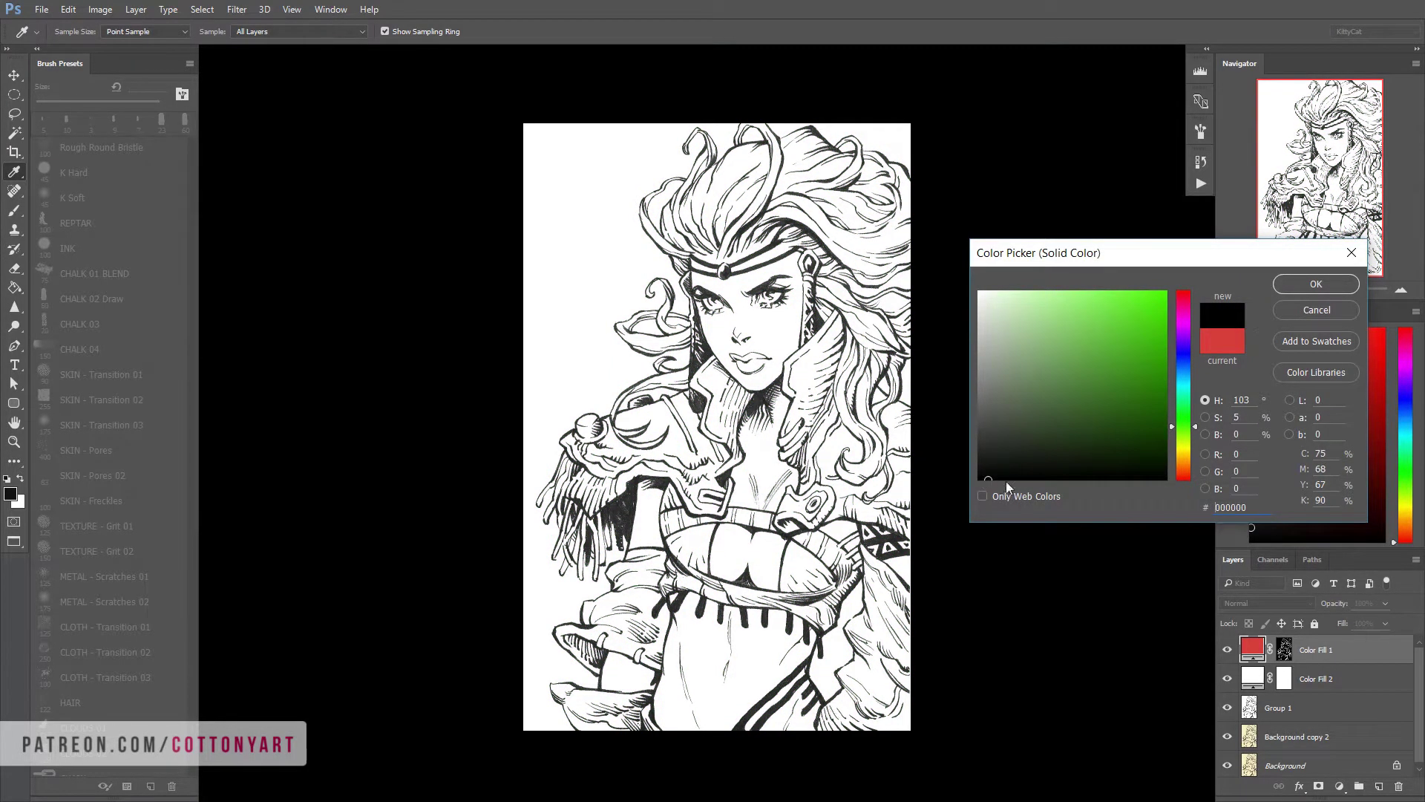
{"action": "left_click", "coordinate": [1295, 283]}
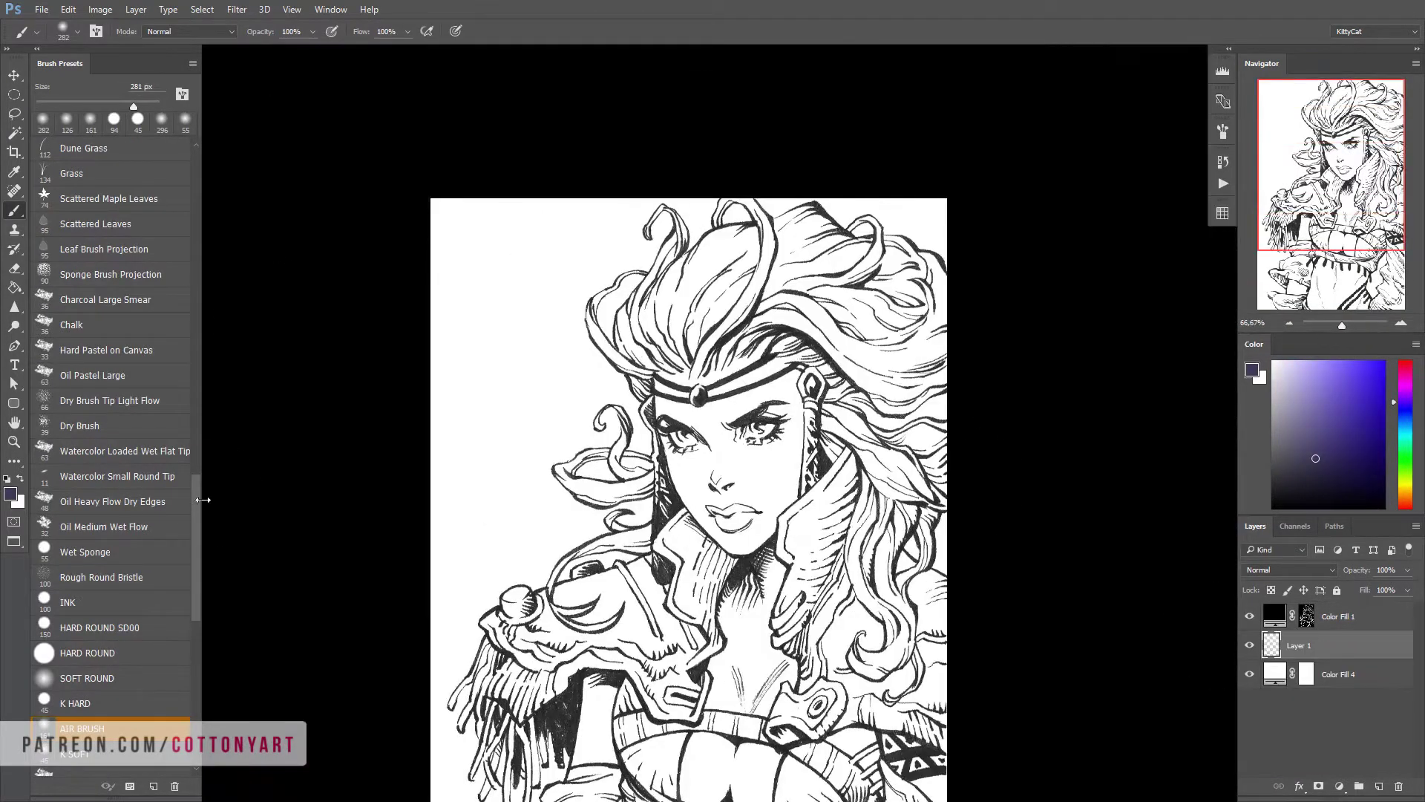
Zoom in on the face and creature headpiece and add a short stroke on a dreadlock
{"action": "key", "text": "comma"}
{"action": "key", "text": "comma"}
{"action": "key", "text": "comma"}
{"action": "key", "text": "comma"}
{"action": "right_click", "coordinate": [542, 386]}
{"action": "key", "text": "ctrl+plus"}
{"action": "key", "text": "ctrl+plus"}
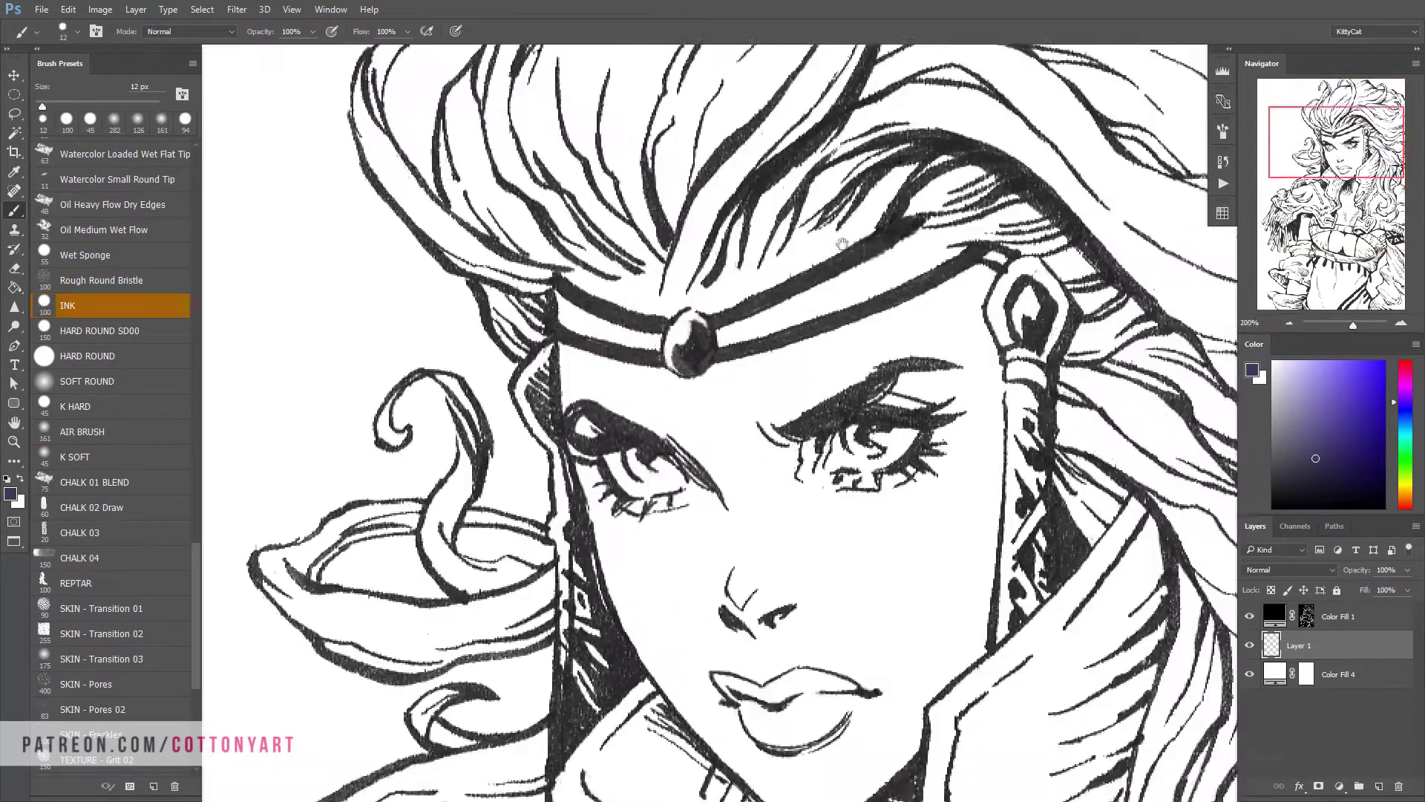
{"action": "mouse_move", "coordinate": [724, 149]}
{"action": "left_mouse_down"}
{"action": "mouse_move", "coordinate": [729, 467]}
{"action": "mouse_move", "coordinate": [402, 420]}
{"action": "left_mouse_up"}
{"action": "left_click_drag", "start_coordinate": [549, 325], "coordinate": [668, 59]}
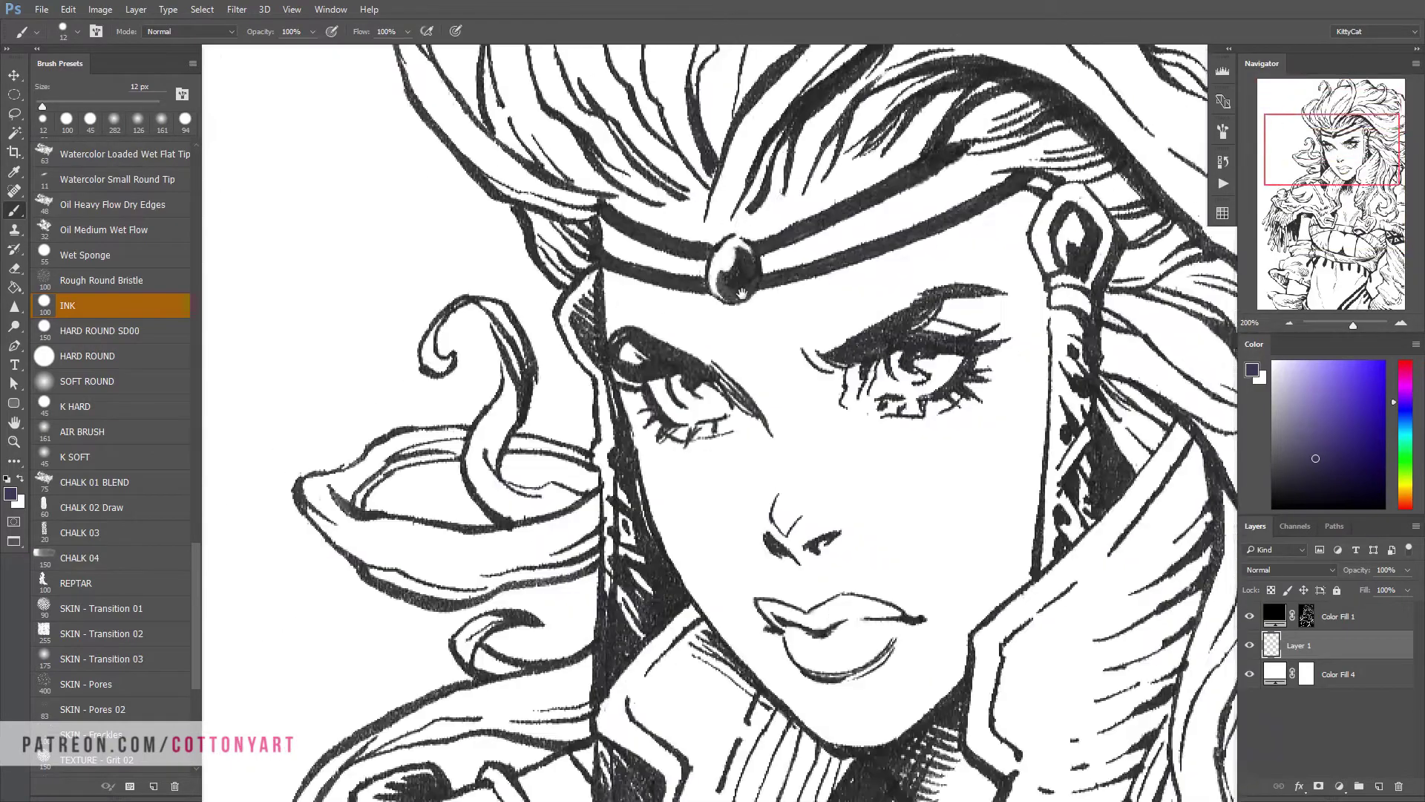
{"action": "left_click_drag", "start_coordinate": [520, 519], "coordinate": [529, 484]}
{"action": "left_click_drag", "start_coordinate": [483, 668], "coordinate": [564, 297]}
{"action": "mouse_move", "coordinate": [387, 564]}
{"action": "left_mouse_down"}
{"action": "mouse_move", "coordinate": [416, 590]}
{"action": "mouse_move", "coordinate": [409, 628]}
{"action": "left_mouse_up"}
{"action": "mouse_move", "coordinate": [733, 753]}
{"action": "left_mouse_down"}
{"action": "mouse_move", "coordinate": [615, 360]}
{"action": "mouse_move", "coordinate": [297, 186]}
{"action": "mouse_move", "coordinate": [483, 446]}
{"action": "mouse_move", "coordinate": [617, 430]}
{"action": "mouse_move", "coordinate": [782, 377]}
{"action": "left_mouse_up"}
Select the figure with the Magic Wand and expand the selection outward
{"action": "key", "text": "ctrl+minus"}
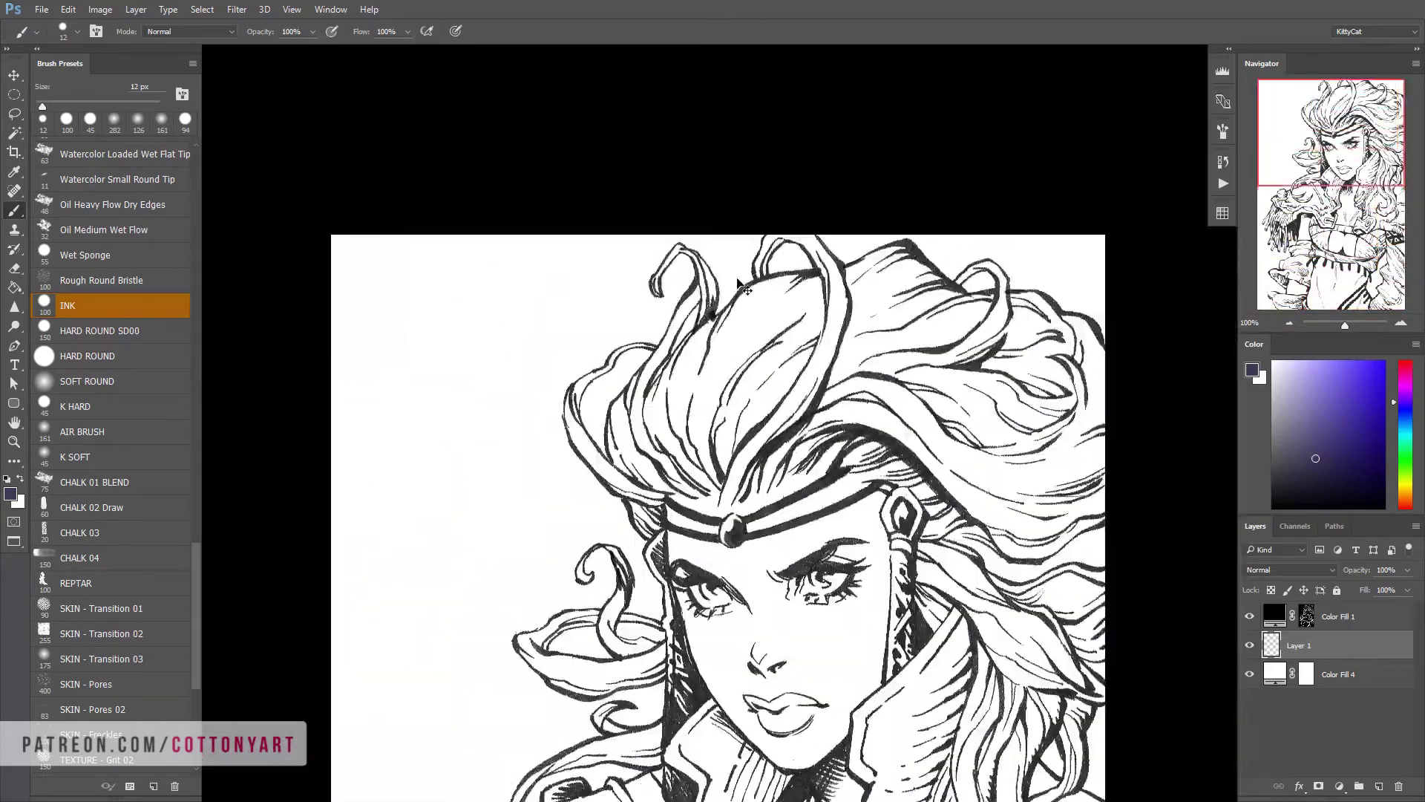
{"action": "scroll", "coordinate": [404, 340], "scroll_direction": "down", "scroll_amount": 5}
{"action": "key", "text": "w"}
{"action": "scroll", "coordinate": [444, 321], "scroll_direction": "up", "scroll_amount": 6}
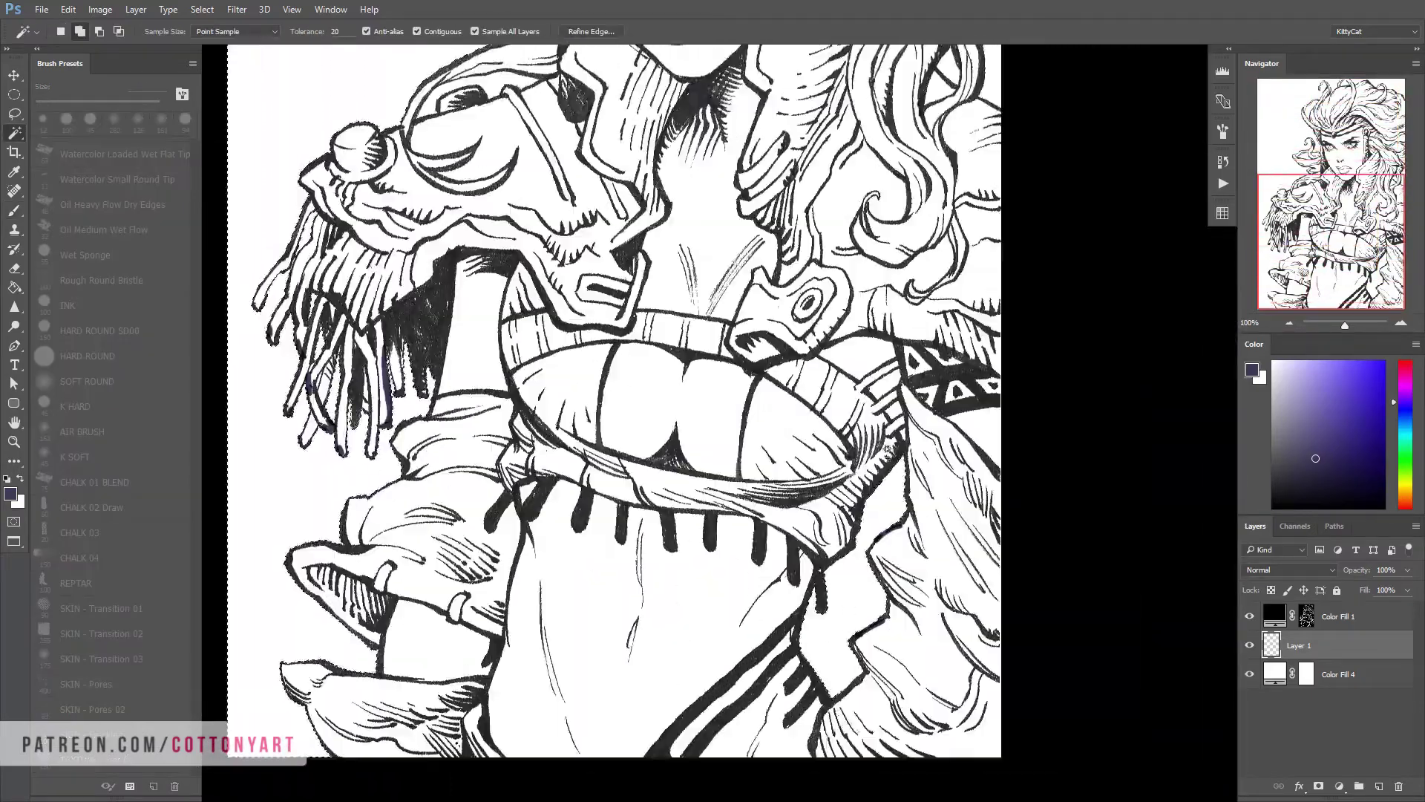
{"action": "scroll", "coordinate": [572, 467], "scroll_direction": "down", "scroll_amount": 4}
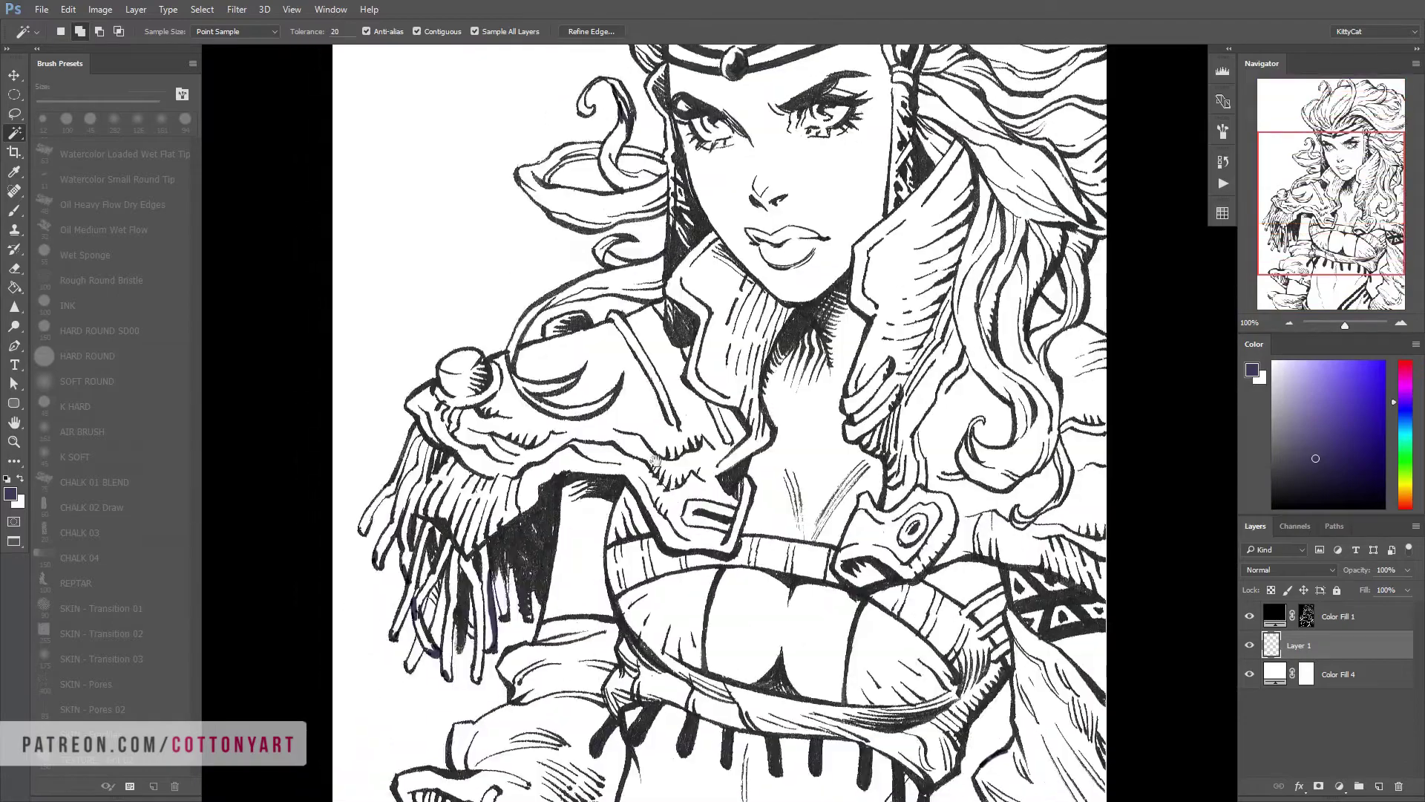
{"action": "scroll", "coordinate": [638, 497], "scroll_direction": "down", "scroll_amount": 3}
{"action": "scroll", "coordinate": [709, 528], "scroll_direction": "up", "scroll_amount": 9}
{"action": "scroll", "coordinate": [709, 529], "scroll_direction": "down", "scroll_amount": 3}
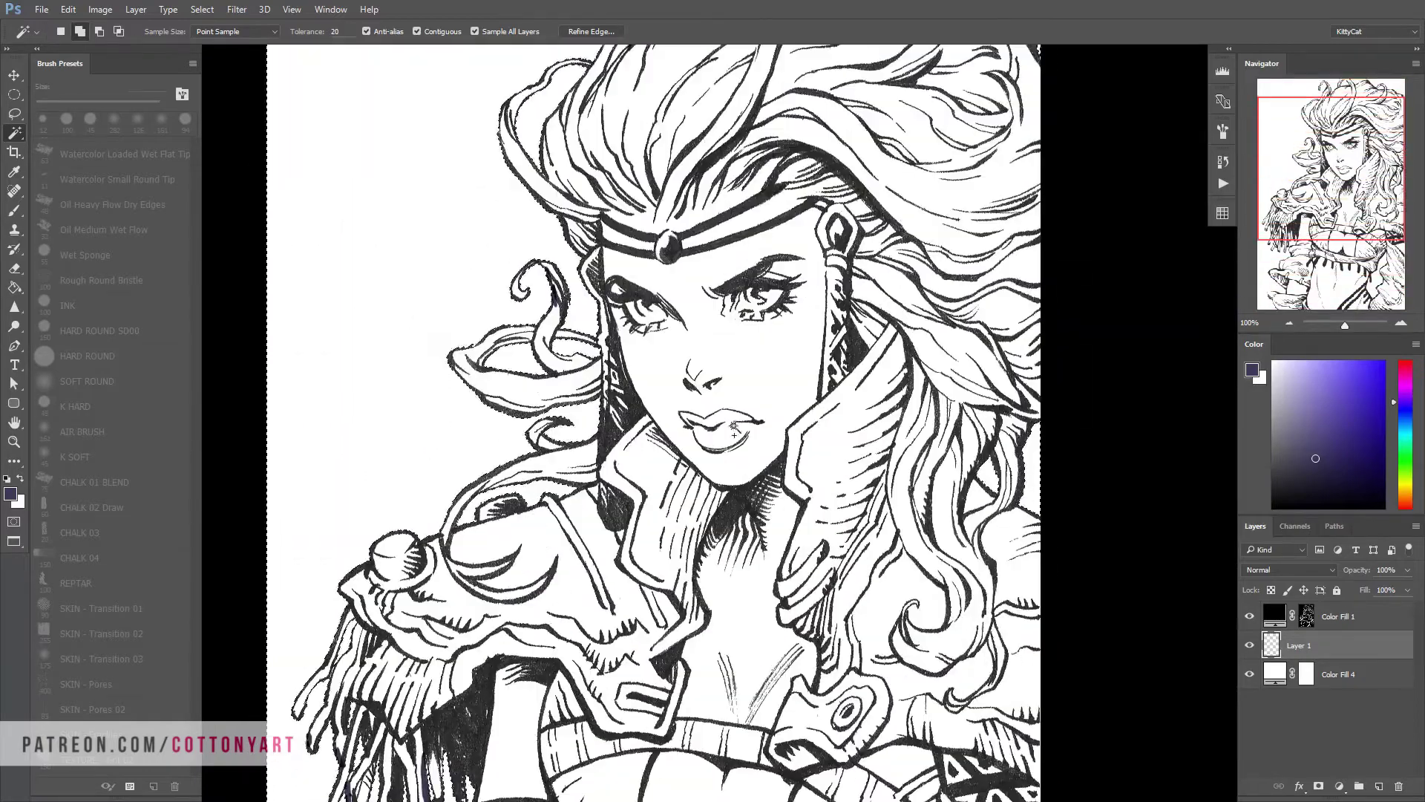
{"action": "left_click", "coordinate": [202, 8]}
{"action": "left_click", "coordinate": [219, 274]}
{"action": "left_click", "coordinate": [415, 310]}
{"action": "left_click", "coordinate": [786, 263]}
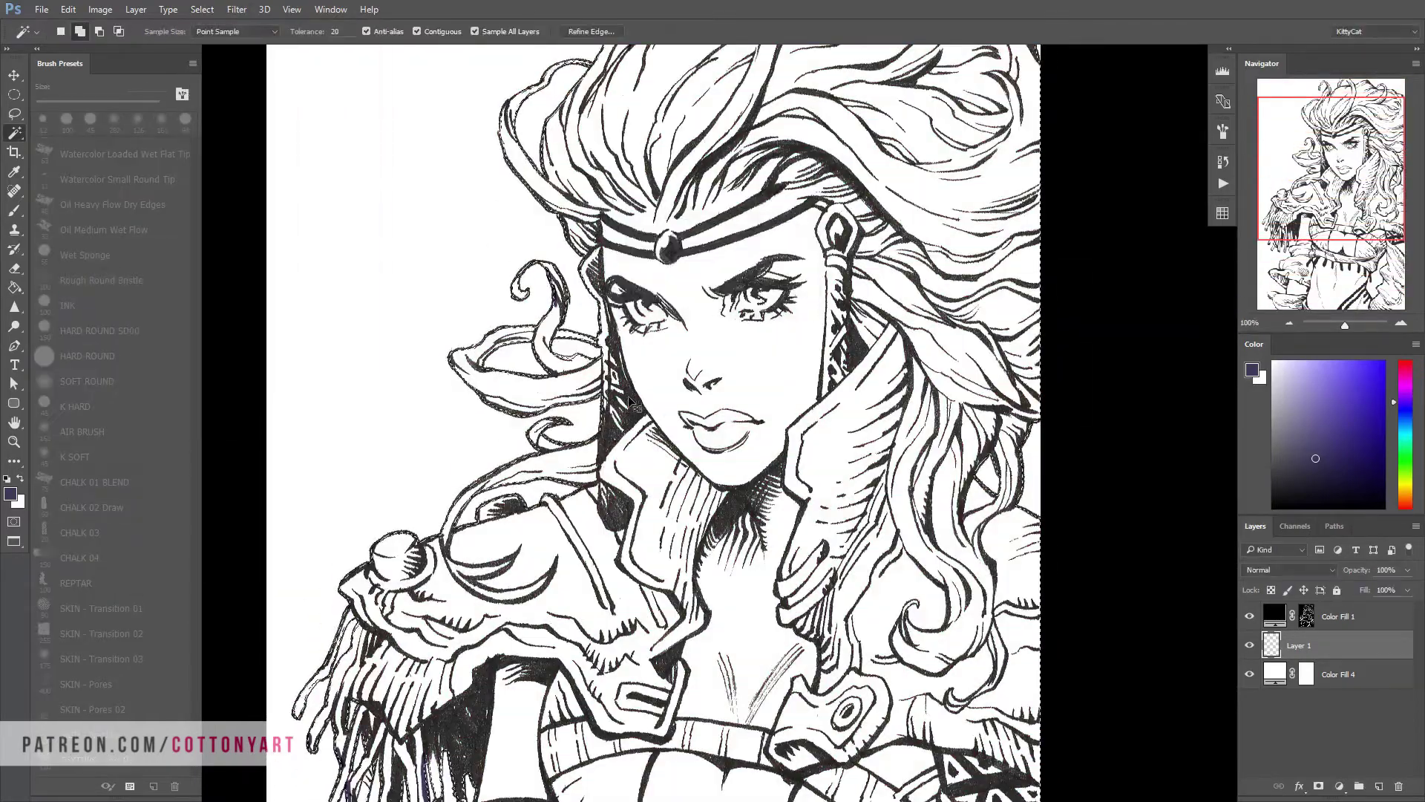
Fill the selection with a grey MASK FB fill layer, lock it, and move Layer 1 above
{"action": "left_click", "coordinate": [1339, 785]}
{"action": "left_click", "coordinate": [1311, 280]}
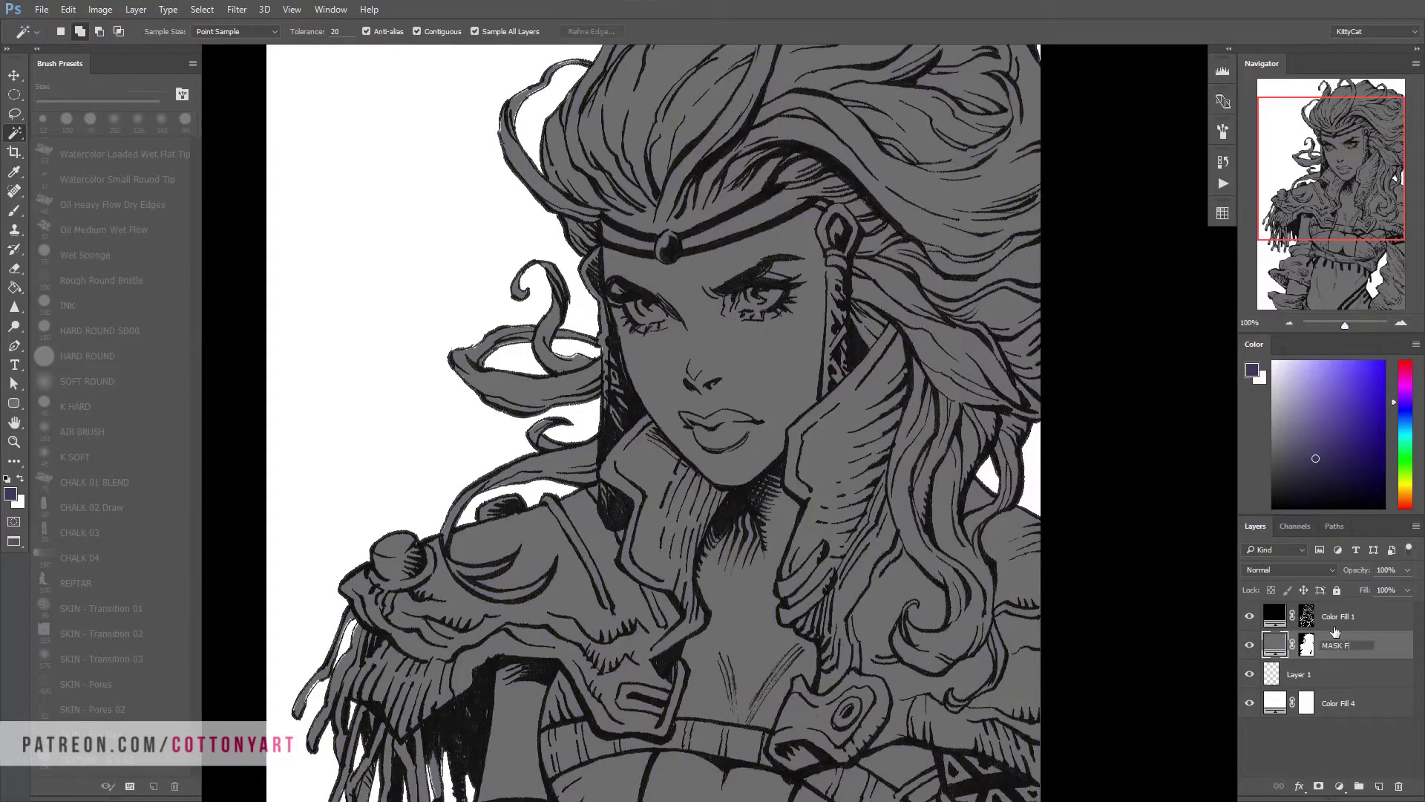
{"action": "left_click", "coordinate": [1336, 590]}
{"action": "left_click_drag", "start_coordinate": [1299, 674], "coordinate": [1300, 640]}
{"action": "scroll", "coordinate": [990, 418], "scroll_direction": "up", "scroll_amount": 3}
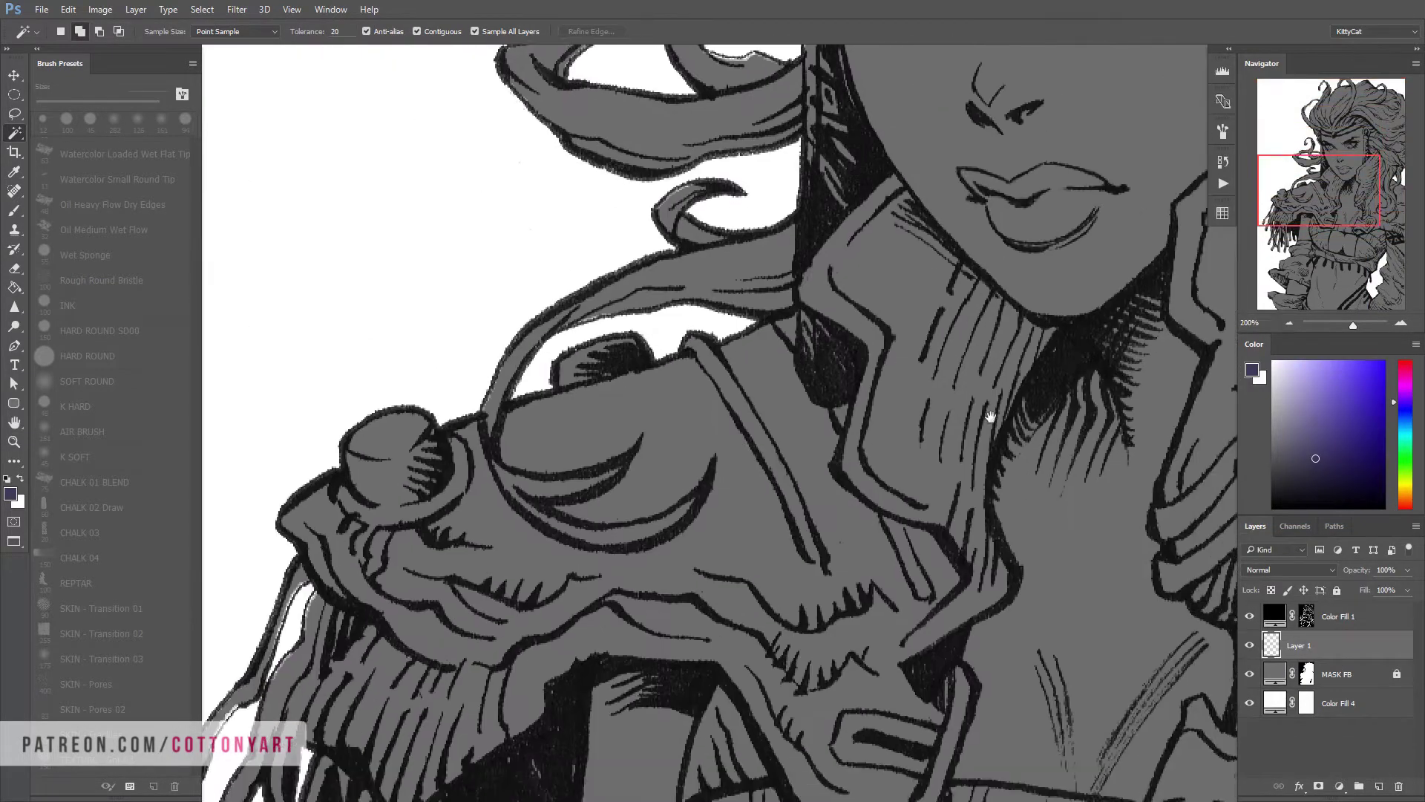
Expand the selection once more, then reset colours to black and white and deselect
{"action": "left_click", "coordinate": [202, 9]}
{"action": "left_click", "coordinate": [219, 273]}
{"action": "left_click", "coordinate": [385, 337]}
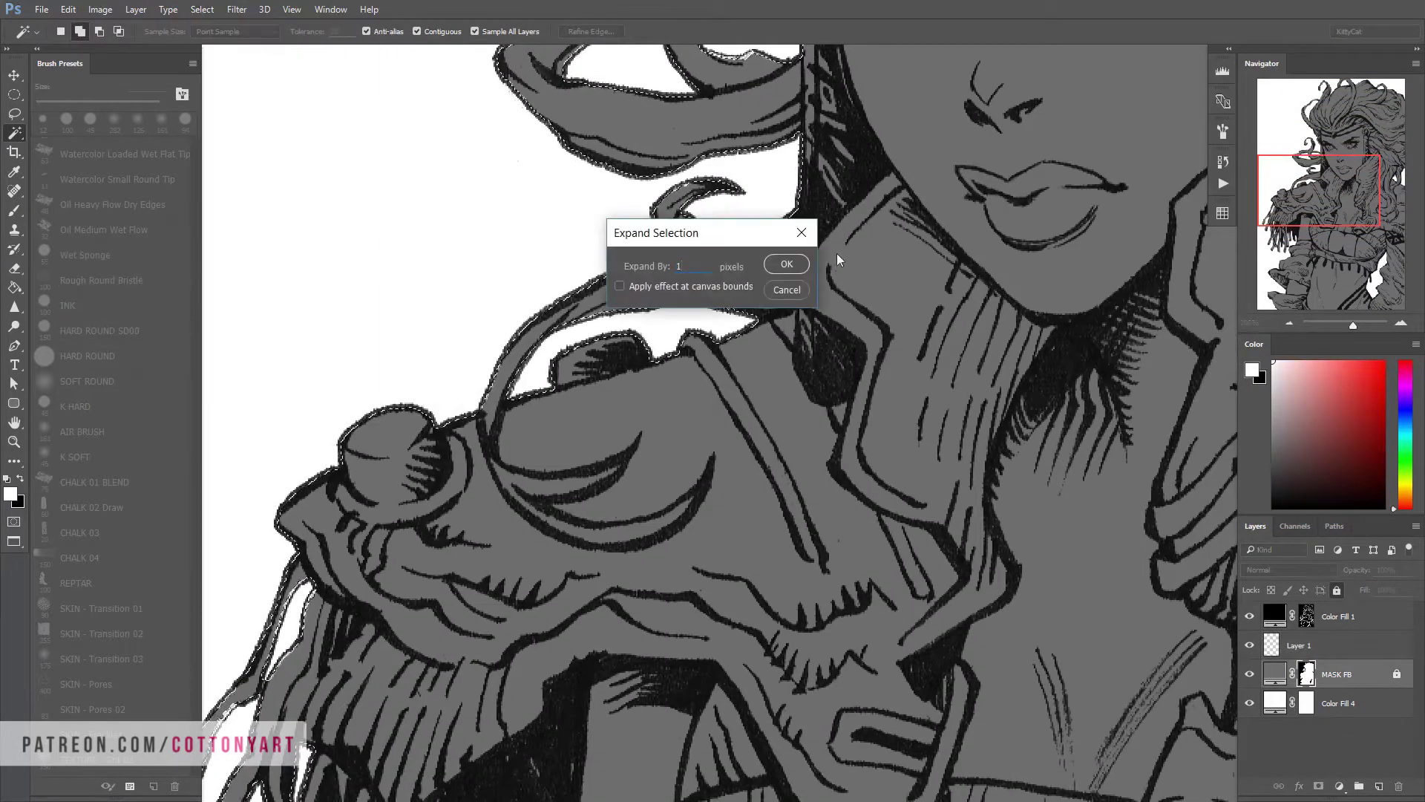
{"action": "key", "text": "Return"}
{"action": "scroll", "coordinate": [906, 411], "scroll_direction": "down", "scroll_amount": 2}
{"action": "scroll", "coordinate": [905, 411], "scroll_direction": "down", "scroll_amount": 3}
{"action": "key", "text": "x"}
{"action": "key", "text": "ctrl+d"}
{"action": "key", "text": "ctrl+slash"}
{"action": "scroll", "coordinate": [748, 493], "scroll_direction": "up", "scroll_amount": 4}
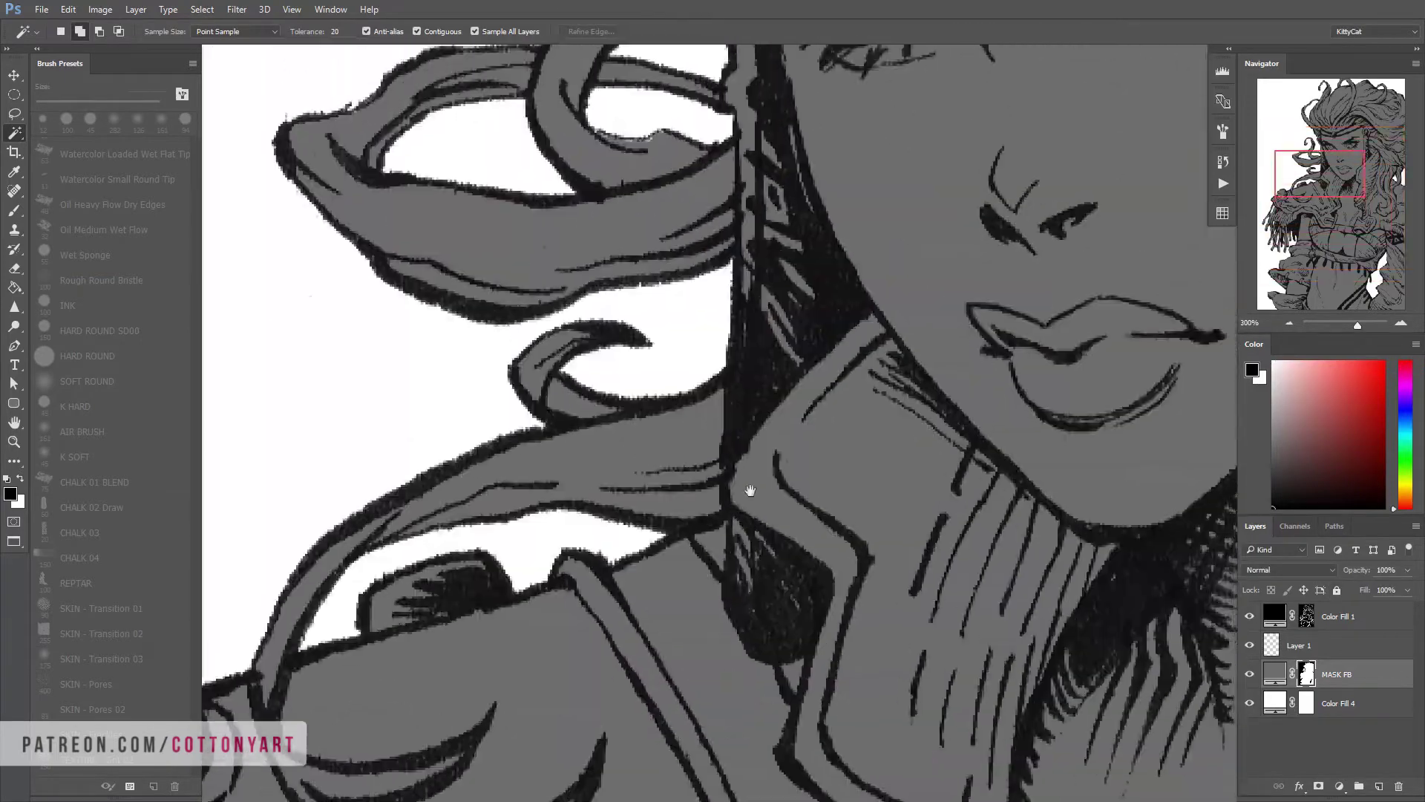
{"action": "scroll", "coordinate": [851, 529], "scroll_direction": "down", "scroll_amount": 10}
{"action": "scroll", "coordinate": [850, 529], "scroll_direction": "left", "scroll_amount": 8}
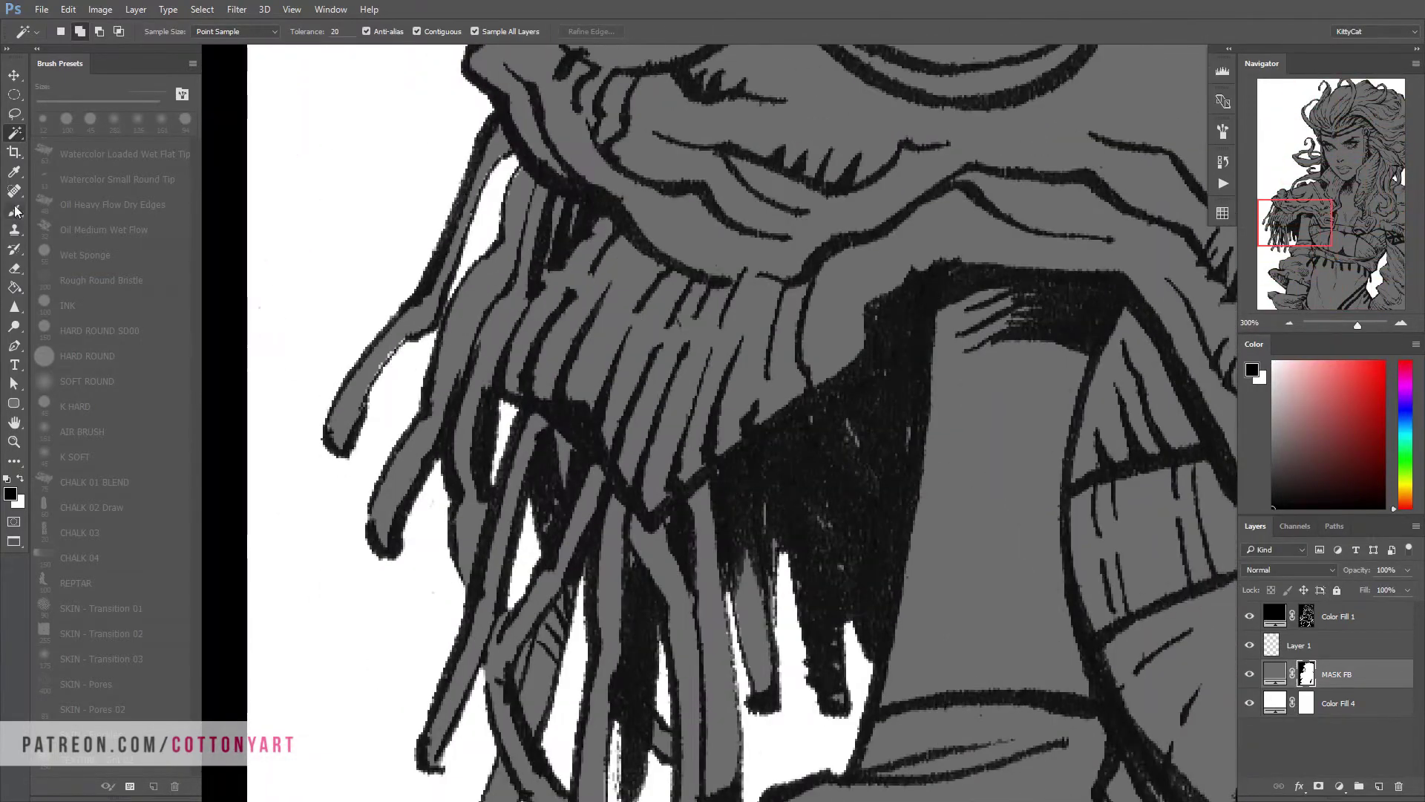
Paint the left fringe strand grey with a 6 px brush, then switch to a 4 px Hard Round
{"action": "key", "text": "b"}
{"action": "right_click", "coordinate": [597, 331]}
{"action": "type", "text": "6"}
{"action": "key", "text": "Return"}
{"action": "left_click_drag", "start_coordinate": [404, 336], "coordinate": [363, 378]}
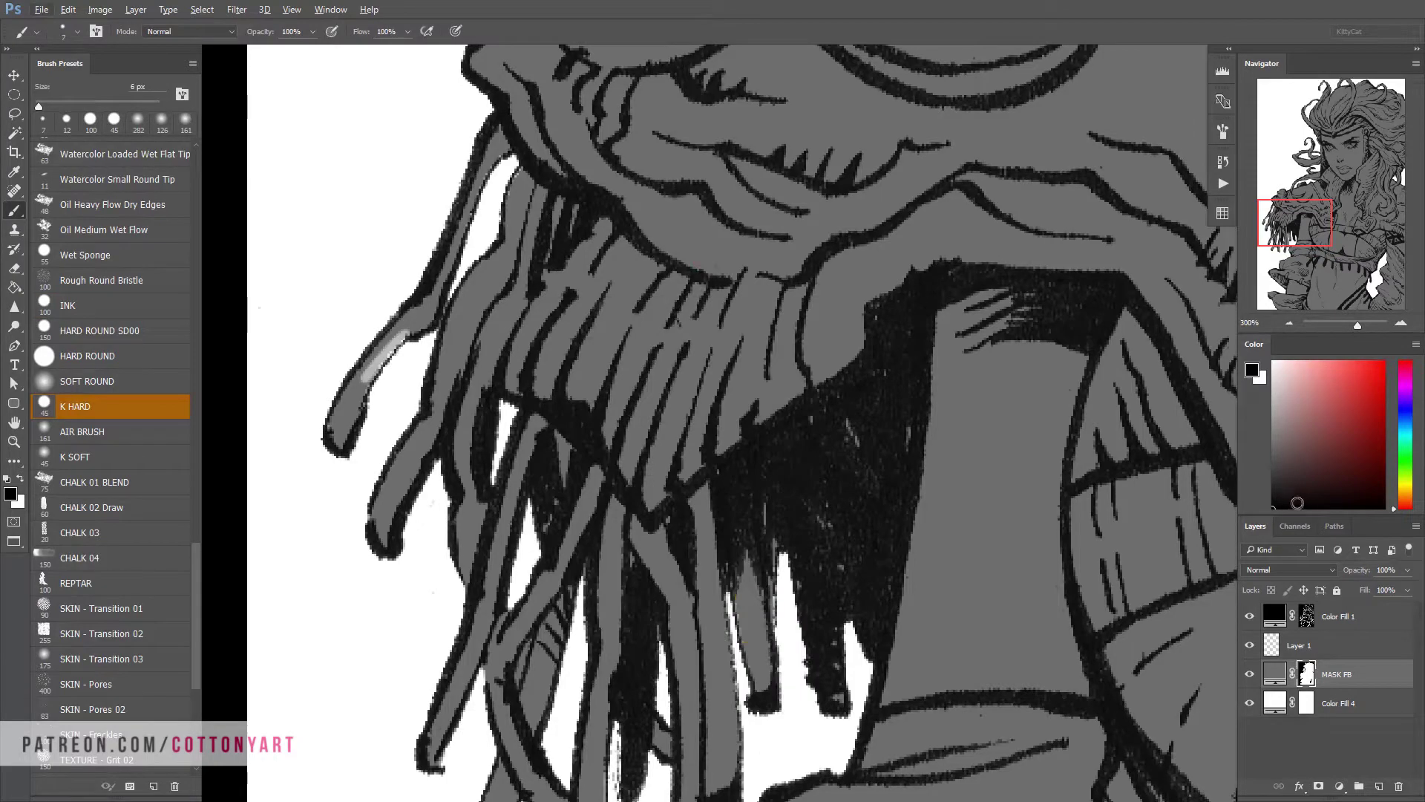
{"action": "left_click", "coordinate": [87, 356]}
{"action": "right_click", "coordinate": [607, 275]}
{"action": "type", "text": "4"}
{"action": "key", "text": "Return"}
{"action": "scroll", "coordinate": [650, 554], "scroll_direction": "down", "scroll_amount": 3}
{"action": "scroll", "coordinate": [651, 555], "scroll_direction": "right", "scroll_amount": 4}
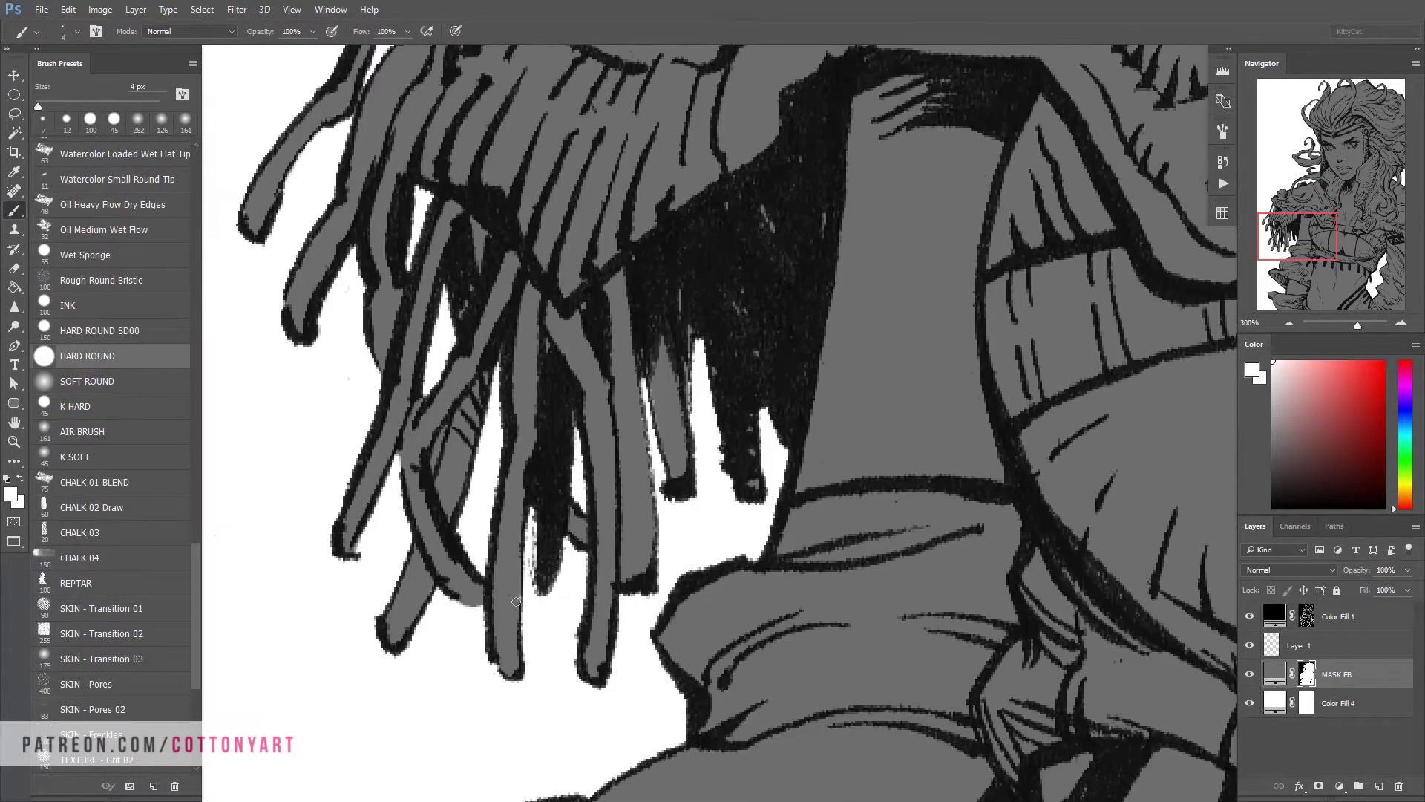
{"action": "scroll", "coordinate": [650, 555], "scroll_direction": "left", "scroll_amount": 4}
{"action": "scroll", "coordinate": [650, 554], "scroll_direction": "up", "scroll_amount": 5}
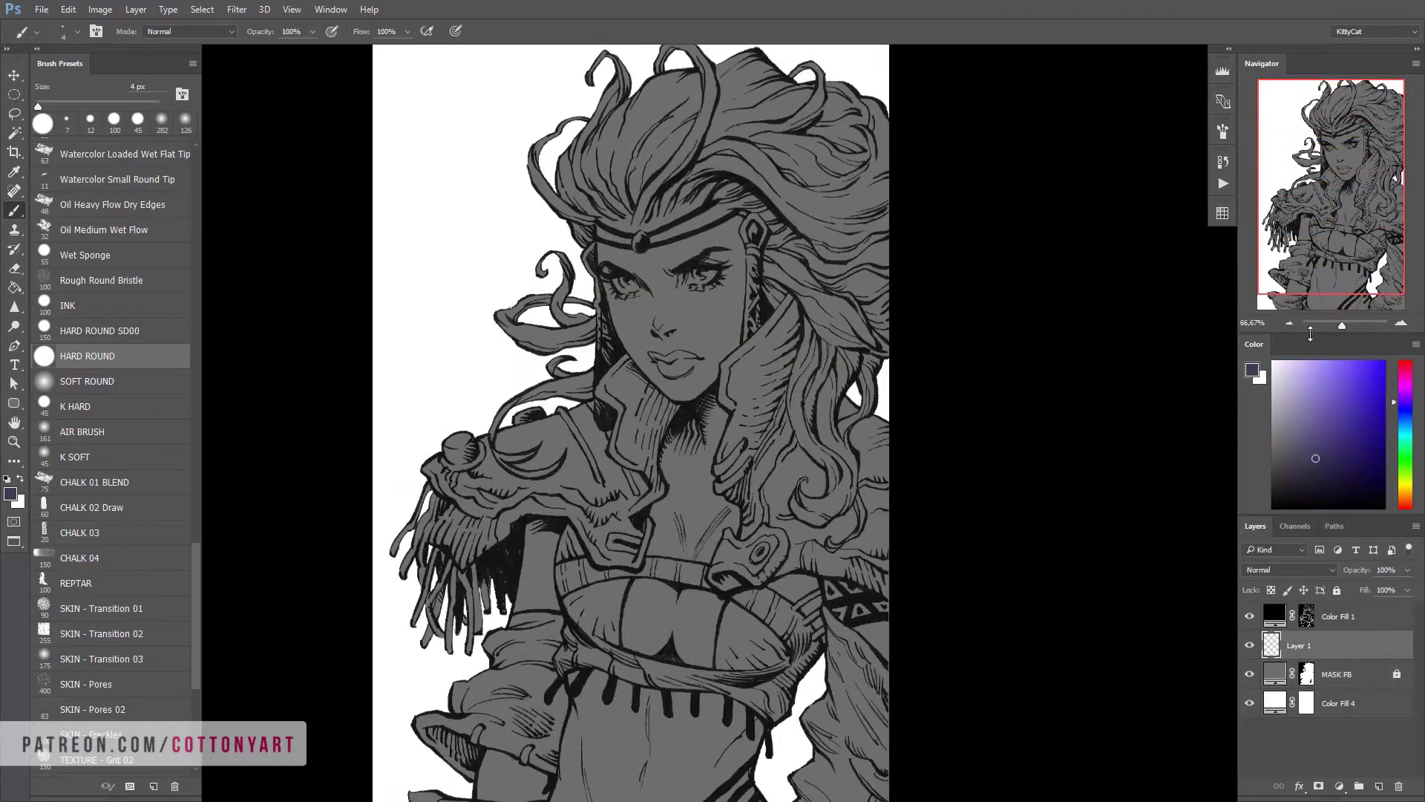
Pick salmon from Swatches and paint the face, neck and torso on Layer 1 with a 99 px brush
{"action": "left_click", "coordinate": [1222, 213]}
{"action": "left_click", "coordinate": [1141, 368]}
{"action": "left_click", "coordinate": [1112, 273]}
{"action": "right_click", "coordinate": [697, 323]}
{"action": "mouse_move", "coordinate": [669, 297]}
{"action": "left_mouse_down"}
{"action": "mouse_move", "coordinate": [698, 326]}
{"action": "mouse_move", "coordinate": [713, 282]}
{"action": "mouse_move", "coordinate": [644, 220]}
{"action": "mouse_move", "coordinate": [750, 327]}
{"action": "mouse_move", "coordinate": [691, 579]}
{"action": "mouse_move", "coordinate": [698, 669]}
{"action": "left_mouse_up"}
{"action": "scroll", "coordinate": [698, 668], "scroll_direction": "down", "scroll_amount": 5}
{"action": "left_click_drag", "start_coordinate": [564, 461], "coordinate": [499, 506]}
{"action": "right_click", "coordinate": [702, 364]}
{"action": "left_click_drag", "start_coordinate": [742, 385], "coordinate": [787, 385]}
{"action": "left_click_drag", "start_coordinate": [616, 519], "coordinate": [705, 483]}
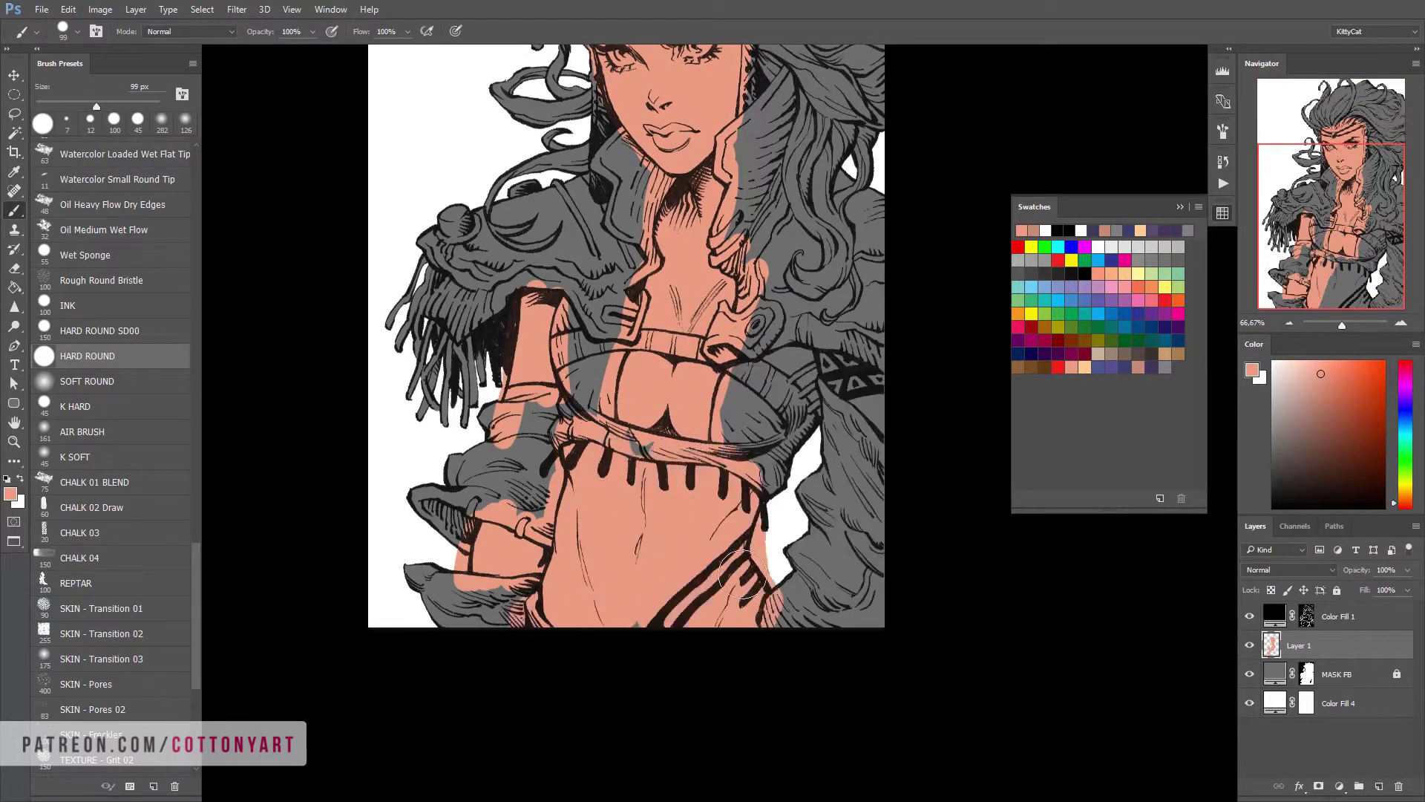
{"action": "scroll", "coordinate": [668, 371], "scroll_direction": "up", "scroll_amount": 3}
{"action": "mouse_move", "coordinate": [579, 334]}
{"action": "left_mouse_down"}
{"action": "mouse_move", "coordinate": [654, 482]}
{"action": "mouse_move", "coordinate": [565, 416]}
{"action": "left_mouse_up"}
{"action": "scroll", "coordinate": [758, 413], "scroll_direction": "up", "scroll_amount": 4}
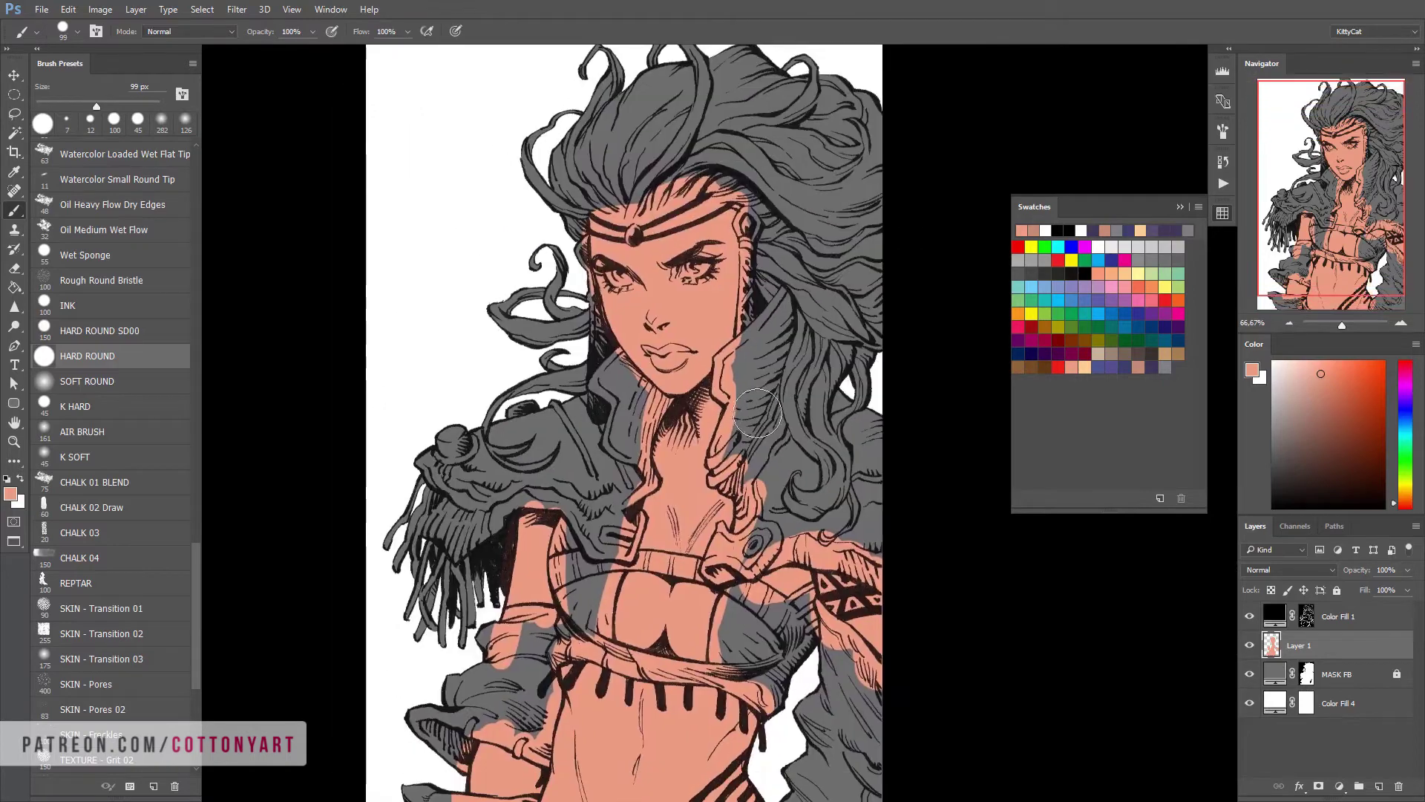
Add Layer 2 and paint dark purple over the hair mass
{"action": "left_click", "coordinate": [1379, 786]}
{"action": "left_click_drag", "start_coordinate": [742, 371], "coordinate": [752, 498]}
{"action": "left_click", "coordinate": [1316, 458]}
{"action": "mouse_move", "coordinate": [638, 223]}
{"action": "left_mouse_down"}
{"action": "mouse_move", "coordinate": [824, 312]}
{"action": "mouse_move", "coordinate": [817, 334]}
{"action": "left_mouse_up"}
{"action": "left_click_drag", "start_coordinate": [816, 498], "coordinate": [814, 484]}
{"action": "left_click_drag", "start_coordinate": [594, 223], "coordinate": [712, 312]}
Paint dark purple over the main hair mass and the left curls on Layer 2
{"action": "left_click_drag", "start_coordinate": [520, 371], "coordinate": [564, 483]}
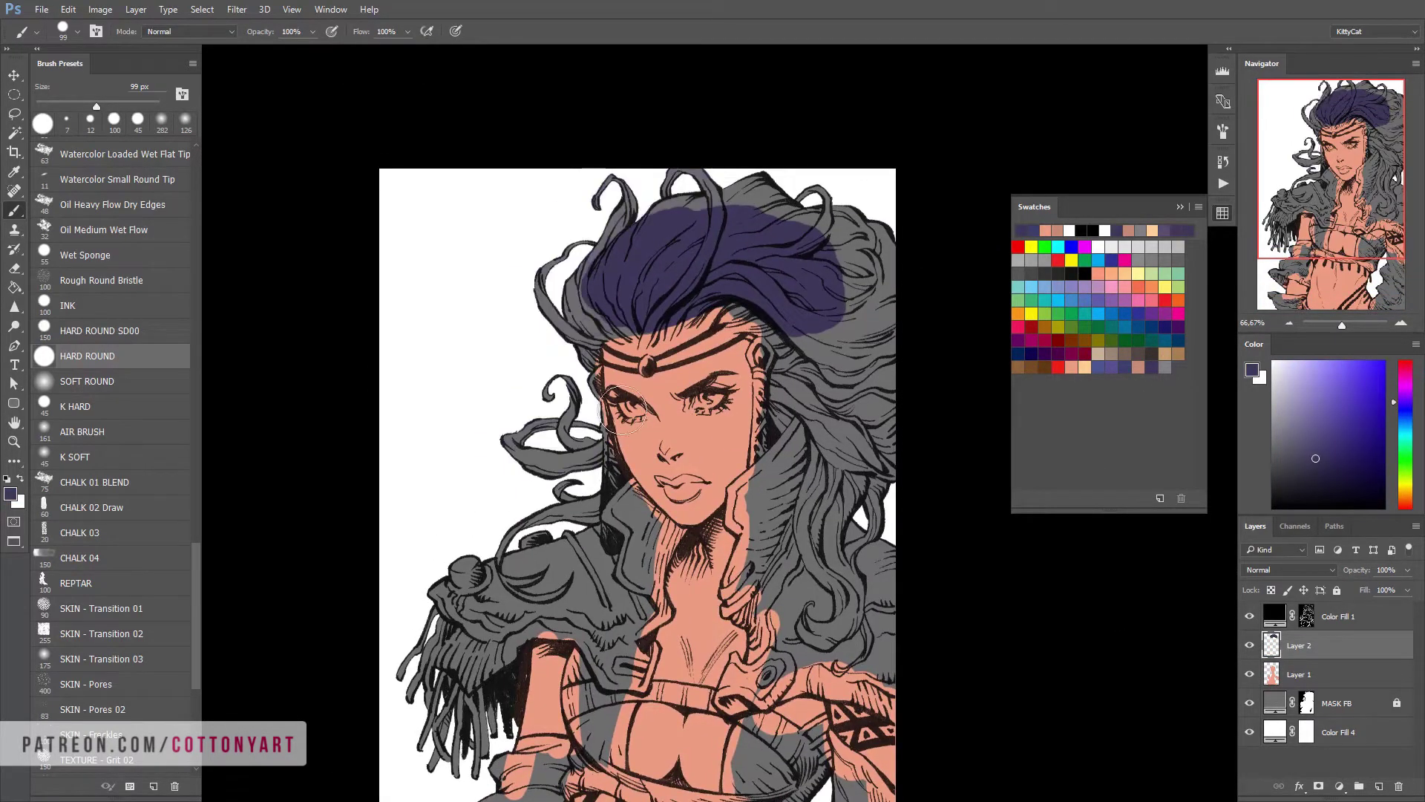
{"action": "left_click_drag", "start_coordinate": [556, 222], "coordinate": [854, 297]}
{"action": "left_click_drag", "start_coordinate": [854, 356], "coordinate": [876, 505]}
{"action": "left_click_drag", "start_coordinate": [512, 386], "coordinate": [572, 427]}
Switch to the HARD ROUND SD00 brush and paint purple strands near the headband
{"action": "scroll", "coordinate": [572, 427], "scroll_direction": "up", "scroll_amount": 5}
{"action": "scroll", "coordinate": [636, 398], "scroll_direction": "up", "scroll_amount": 5}
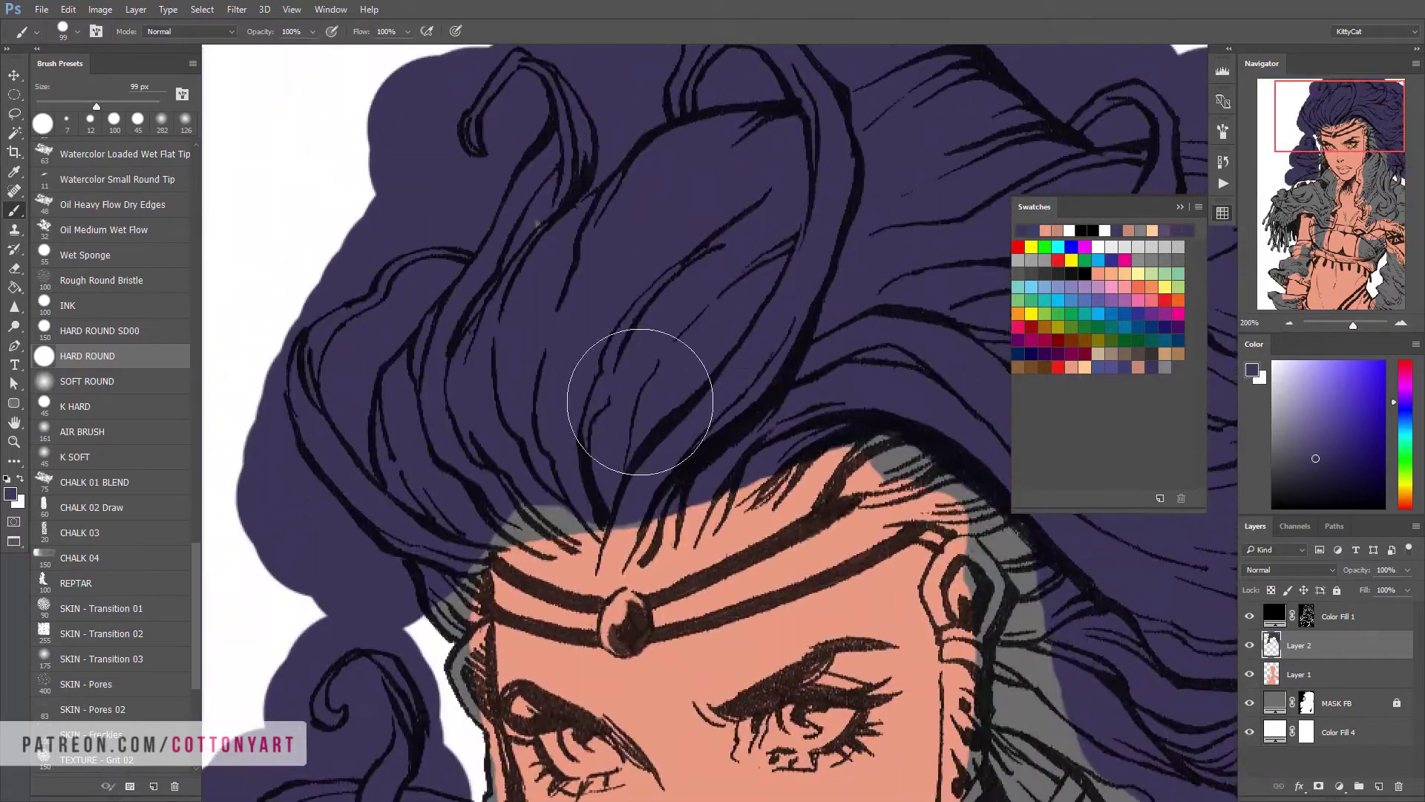
{"action": "left_click", "coordinate": [100, 331]}
{"action": "scroll", "coordinate": [728, 289], "scroll_direction": "down", "scroll_amount": 2}
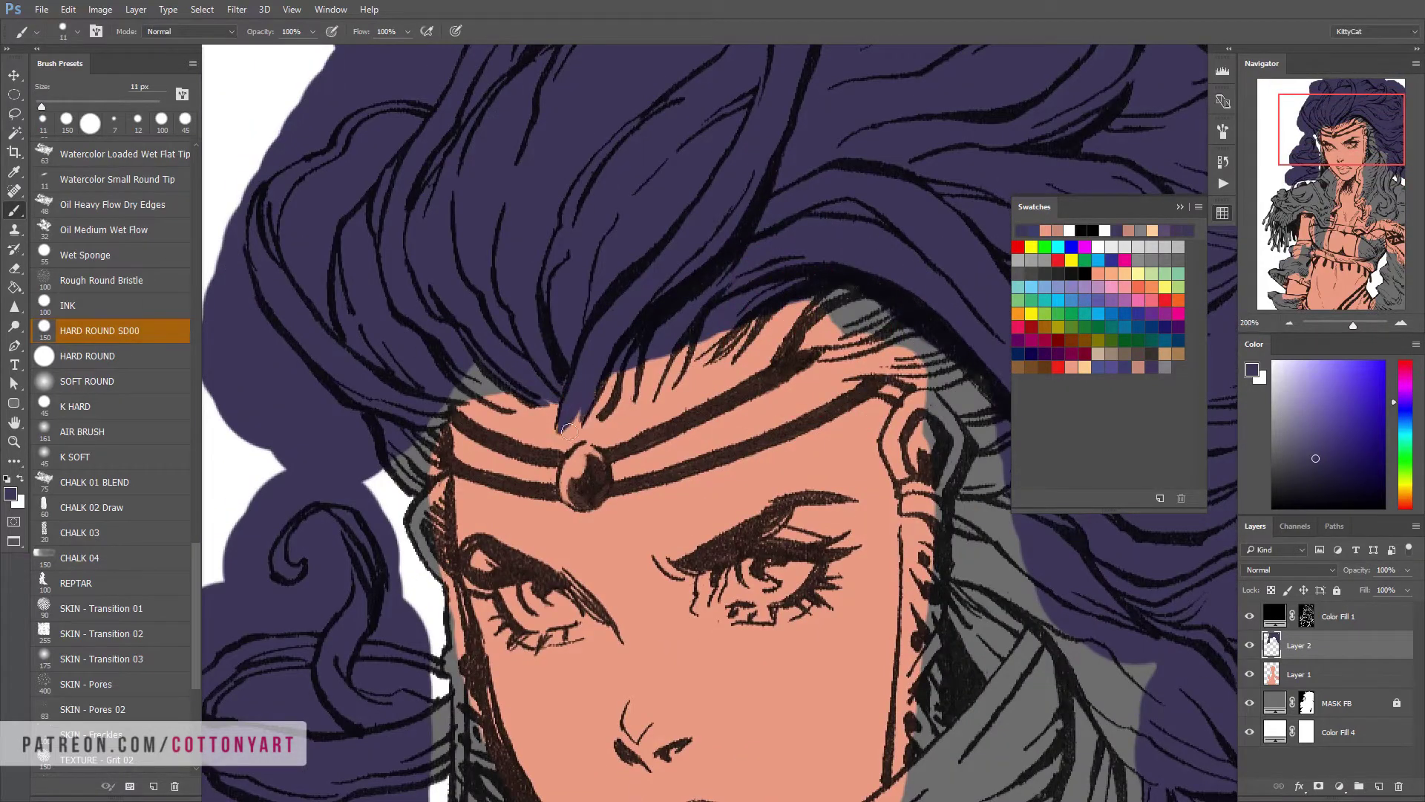
{"action": "left_click_drag", "start_coordinate": [766, 310], "coordinate": [731, 367]}
{"action": "left_click_drag", "start_coordinate": [743, 357], "coordinate": [842, 297]}
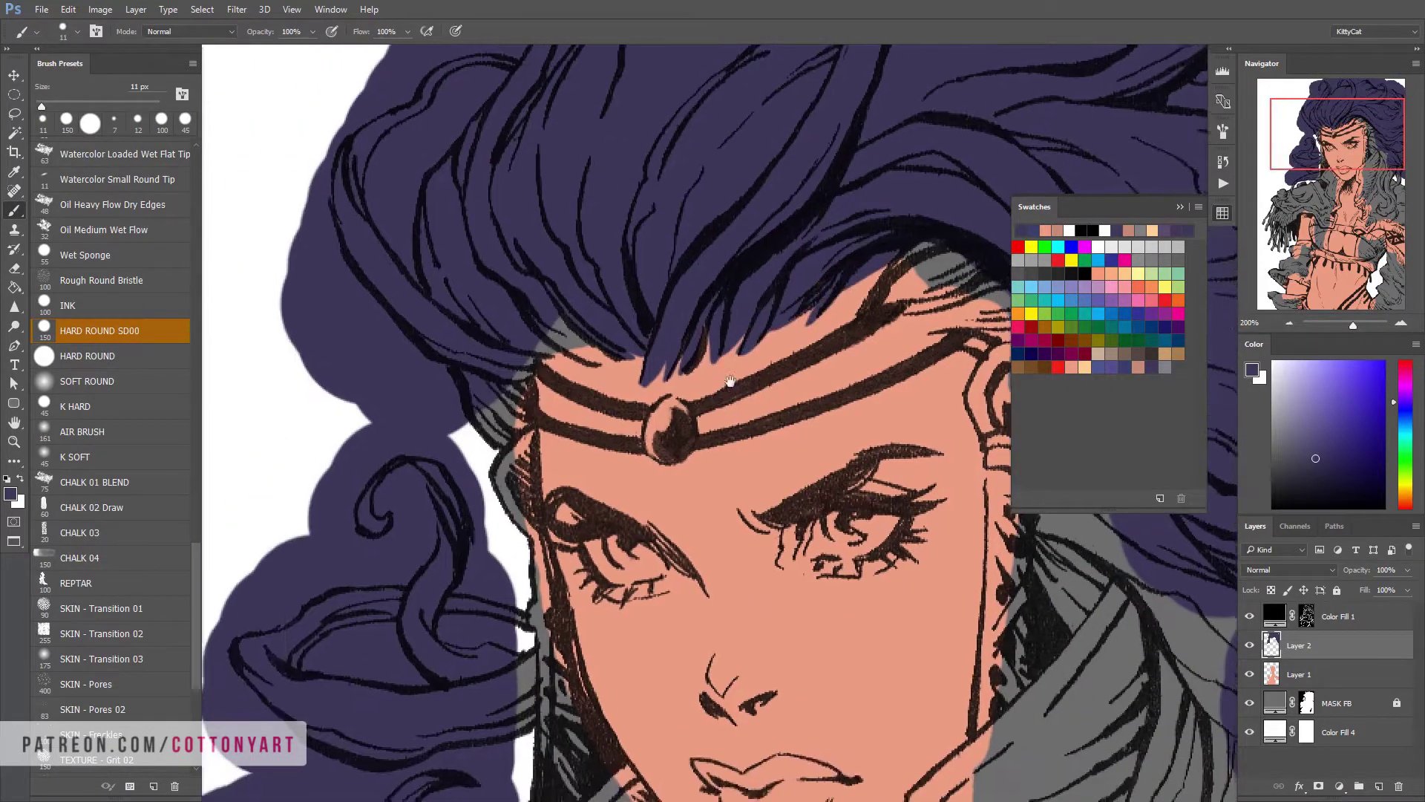
{"action": "mouse_move", "coordinate": [638, 334]}
{"action": "left_mouse_down"}
{"action": "mouse_move", "coordinate": [583, 371]}
{"action": "mouse_move", "coordinate": [644, 358]}
{"action": "left_mouse_up"}
Enlarge the brush and paint purple over the hair strands by the shoulder
{"action": "left_click_drag", "start_coordinate": [516, 397], "coordinate": [519, 111]}
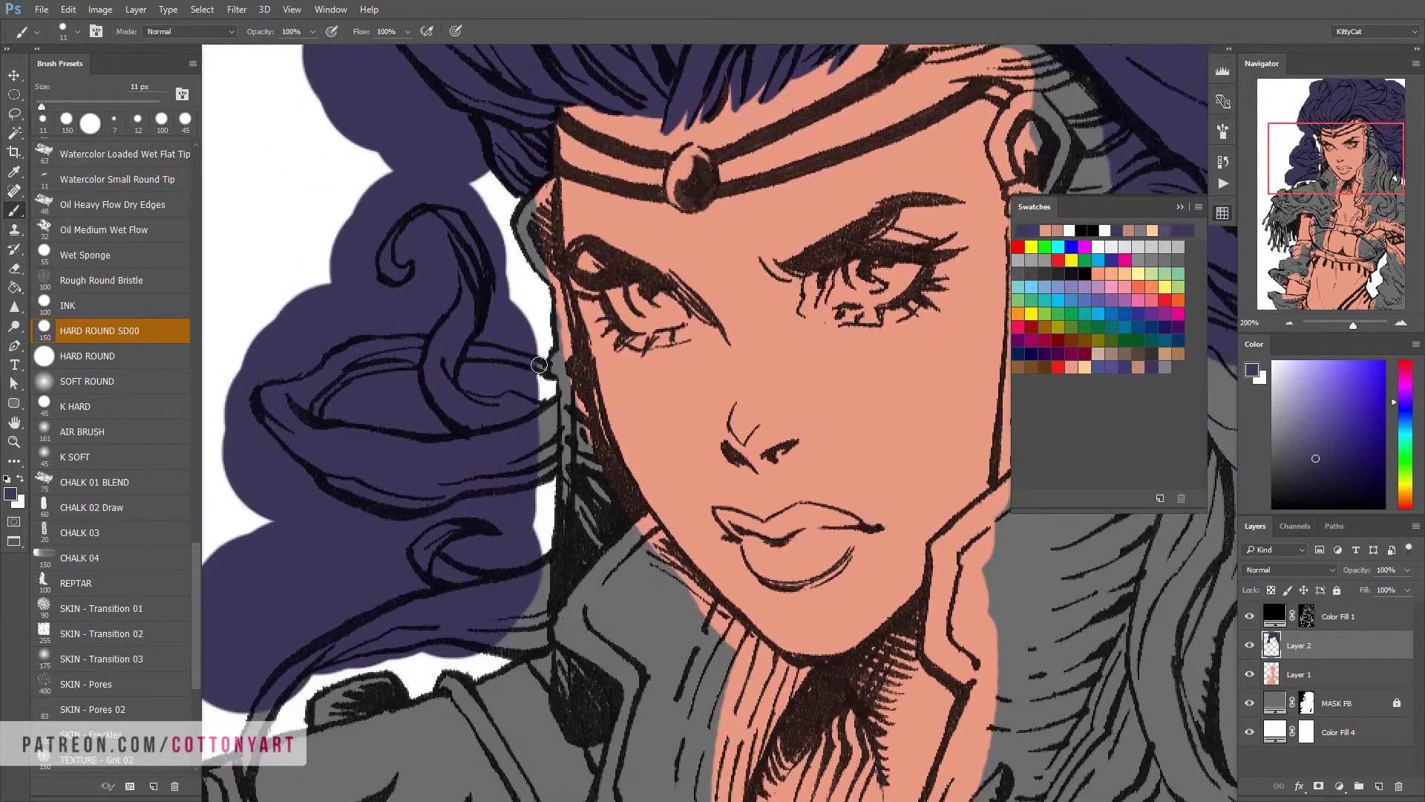
{"action": "left_click_drag", "start_coordinate": [630, 500], "coordinate": [652, 401]}
{"action": "left_click_drag", "start_coordinate": [360, 653], "coordinate": [516, 382]}
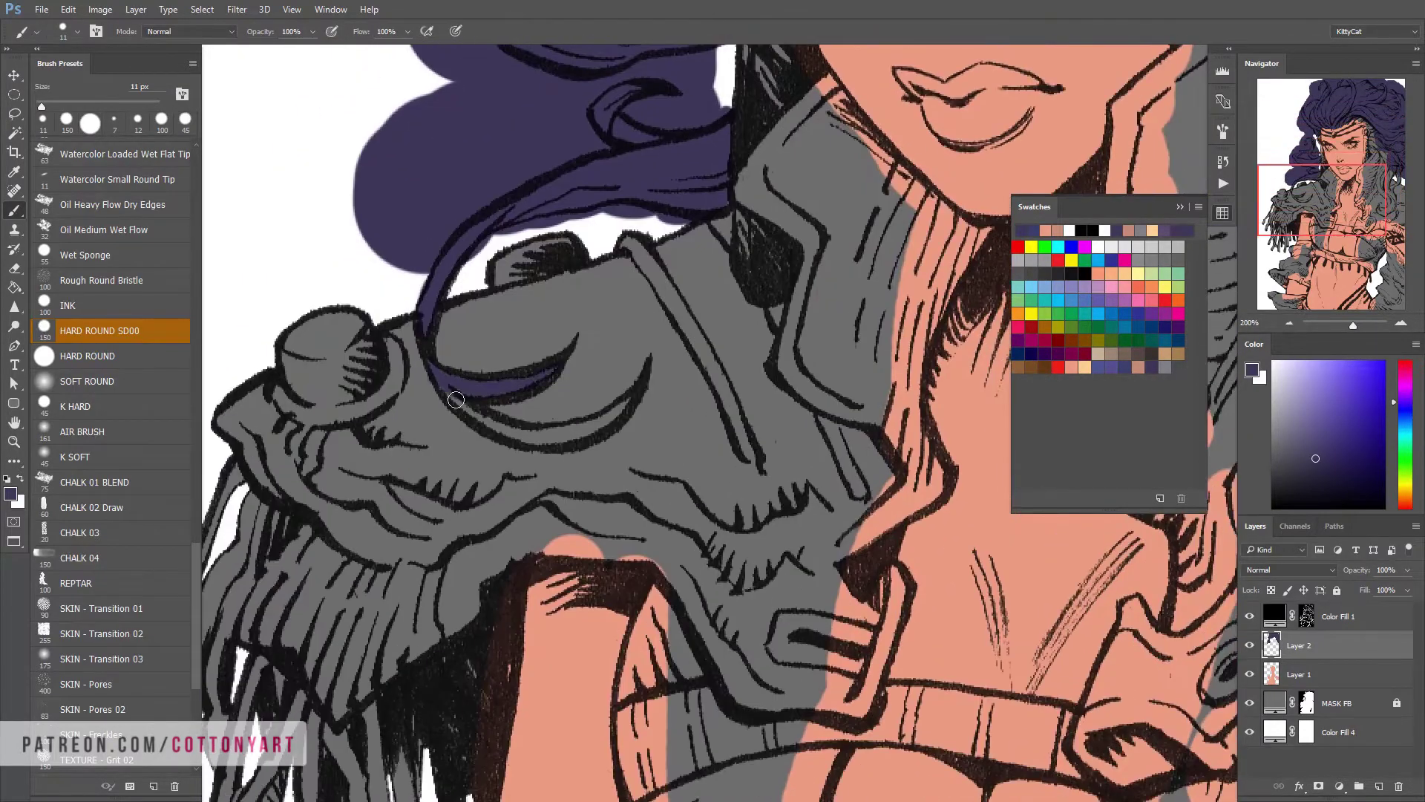
{"action": "scroll", "coordinate": [654, 340], "scroll_direction": "up", "scroll_amount": 7}
{"action": "scroll", "coordinate": [690, 298], "scroll_direction": "right", "scroll_amount": 3}
{"action": "scroll", "coordinate": [635, 313], "scroll_direction": "down", "scroll_amount": 1}
{"action": "scroll", "coordinate": [635, 312], "scroll_direction": "left", "scroll_amount": 1}
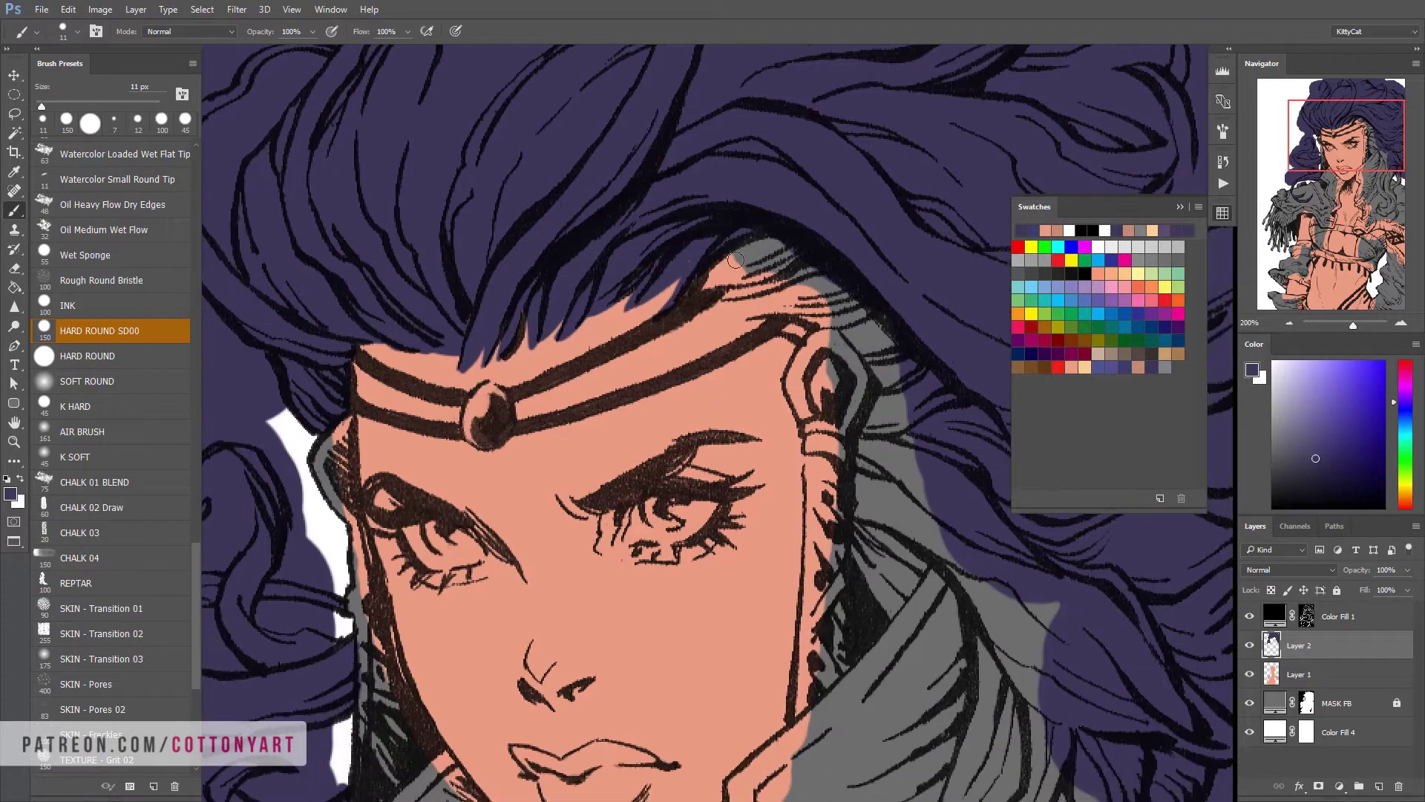
{"action": "scroll", "coordinate": [832, 318], "scroll_direction": "right", "scroll_amount": 1}
{"action": "scroll", "coordinate": [780, 349], "scroll_direction": "down", "scroll_amount": 1}
{"action": "scroll", "coordinate": [779, 349], "scroll_direction": "right", "scroll_amount": 1}
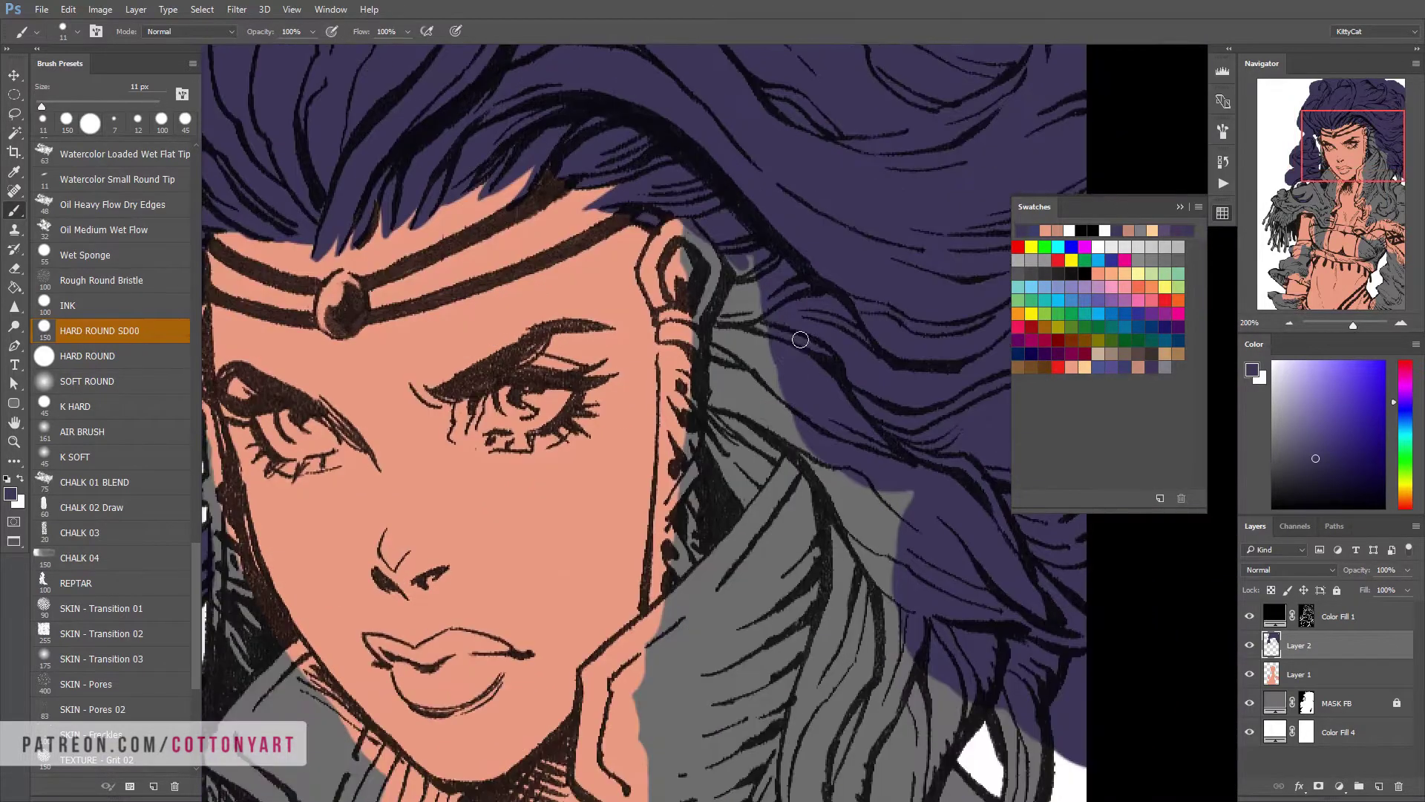
{"action": "key", "text": "bracketright"}
{"action": "scroll", "coordinate": [740, 436], "scroll_direction": "down", "scroll_amount": 1}
{"action": "scroll", "coordinate": [739, 436], "scroll_direction": "right", "scroll_amount": 2}
{"action": "scroll", "coordinate": [740, 437], "scroll_direction": "down", "scroll_amount": 1}
{"action": "scroll", "coordinate": [739, 436], "scroll_direction": "right", "scroll_amount": 1}
{"action": "mouse_move", "coordinate": [735, 513]}
{"action": "left_mouse_down"}
{"action": "mouse_move", "coordinate": [631, 460]}
{"action": "mouse_move", "coordinate": [565, 452]}
{"action": "left_mouse_up"}
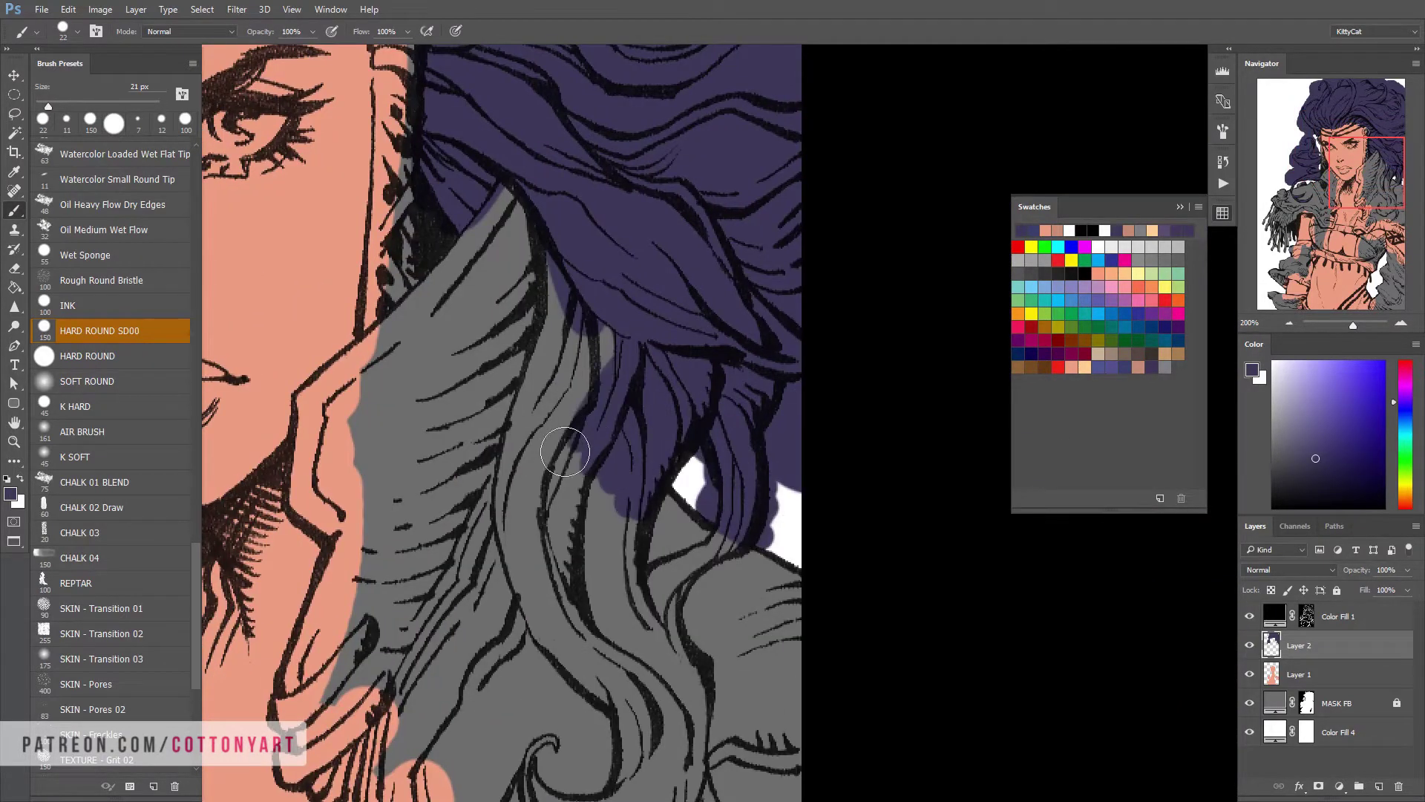
Fill the long hanging hair strands with purple
{"action": "scroll", "coordinate": [572, 393], "scroll_direction": "down", "scroll_amount": 1}
{"action": "left_click_drag", "start_coordinate": [524, 283], "coordinate": [514, 349]}
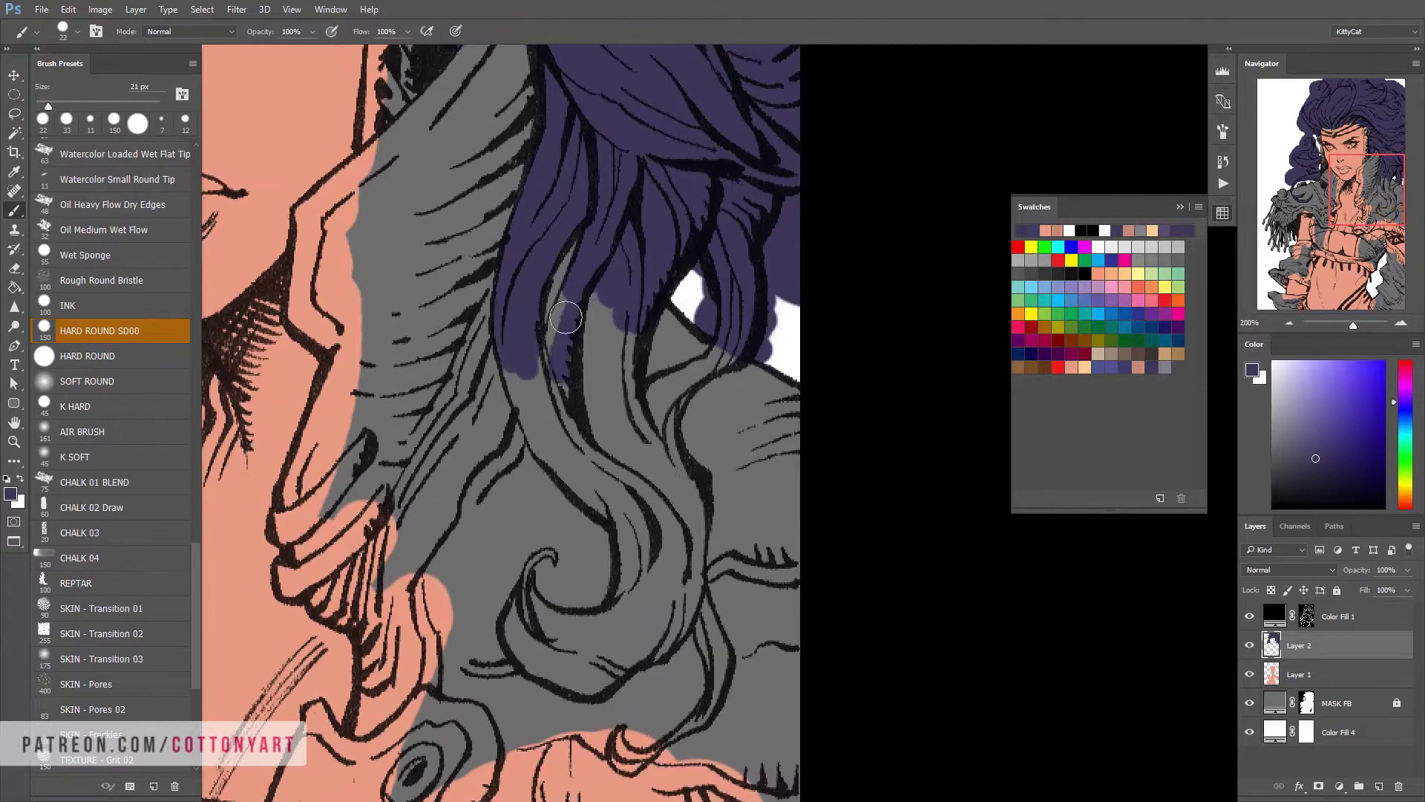
{"action": "mouse_move", "coordinate": [611, 338]}
{"action": "left_mouse_down"}
{"action": "mouse_move", "coordinate": [549, 438]}
{"action": "mouse_move", "coordinate": [653, 398]}
{"action": "mouse_move", "coordinate": [635, 572]}
{"action": "left_mouse_up"}
{"action": "scroll", "coordinate": [635, 571], "scroll_direction": "up", "scroll_amount": 1}
{"action": "scroll", "coordinate": [652, 344], "scroll_direction": "down", "scroll_amount": 2}
With a smaller brush, fill the curled strand tip and grey gaps, then view the whole figure
{"action": "key", "text": "bracketleft"}
{"action": "key", "text": "bracketleft"}
{"action": "key", "text": "bracketleft"}
{"action": "key", "text": "bracketleft"}
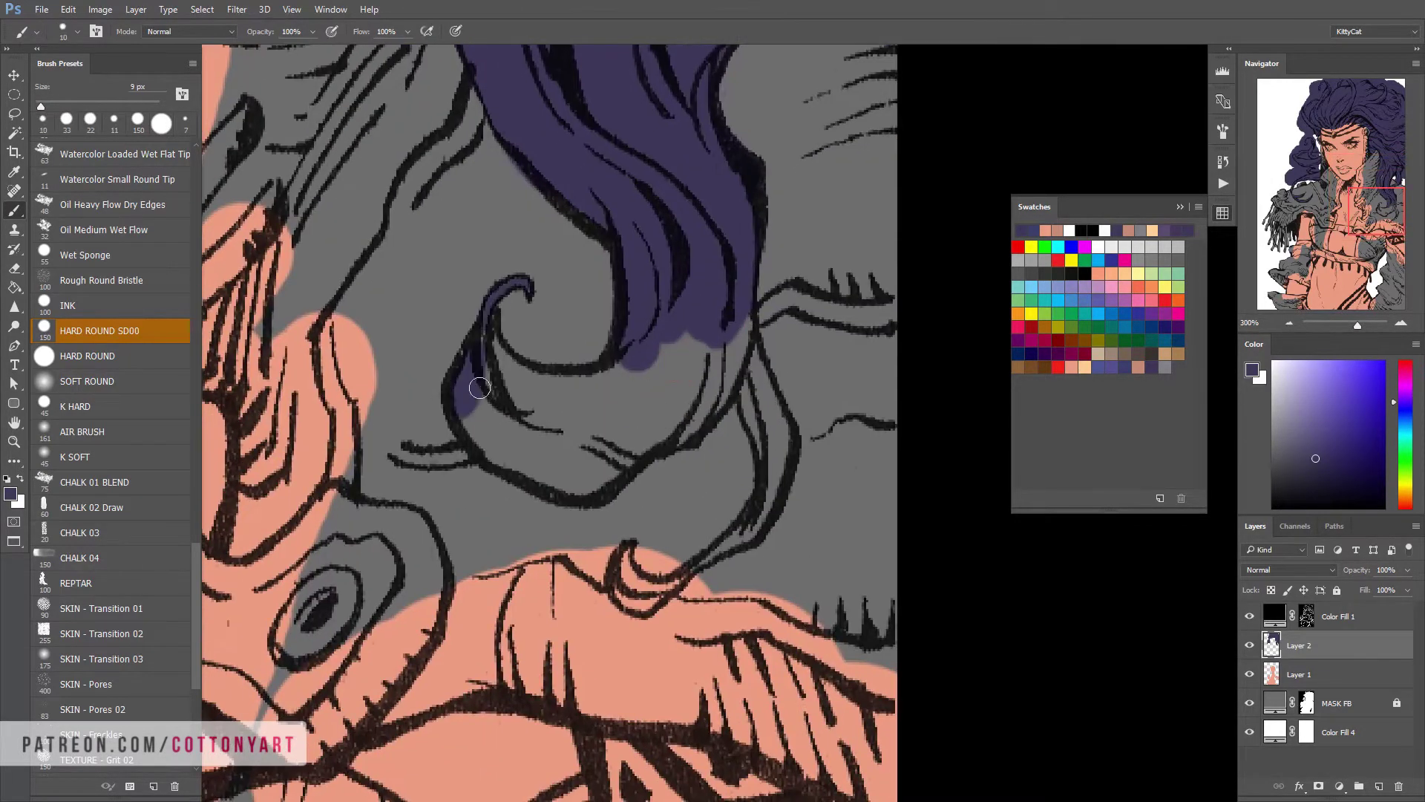
{"action": "left_click_drag", "start_coordinate": [479, 387], "coordinate": [608, 386]}
{"action": "left_click_drag", "start_coordinate": [603, 488], "coordinate": [626, 441]}
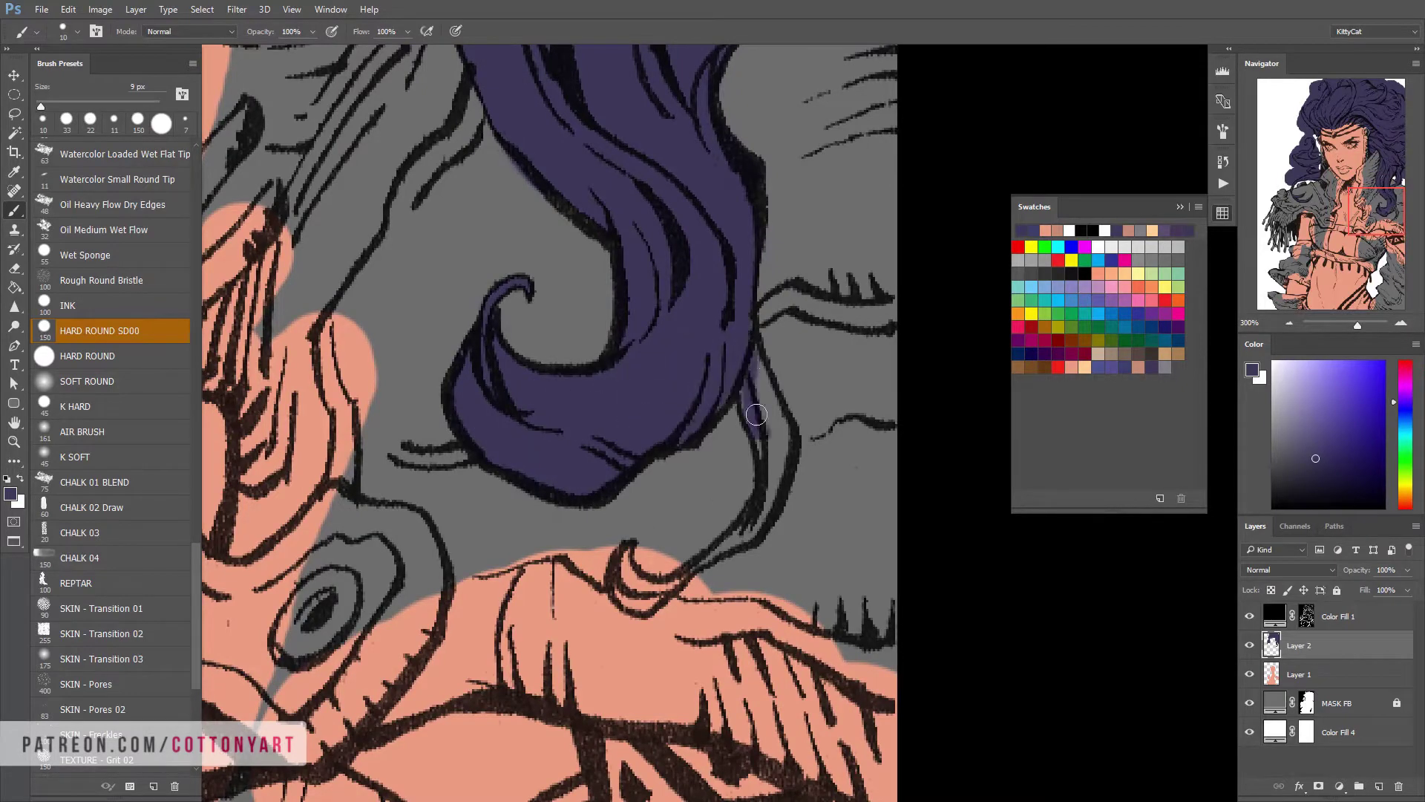
{"action": "key", "text": "ctrl+0"}
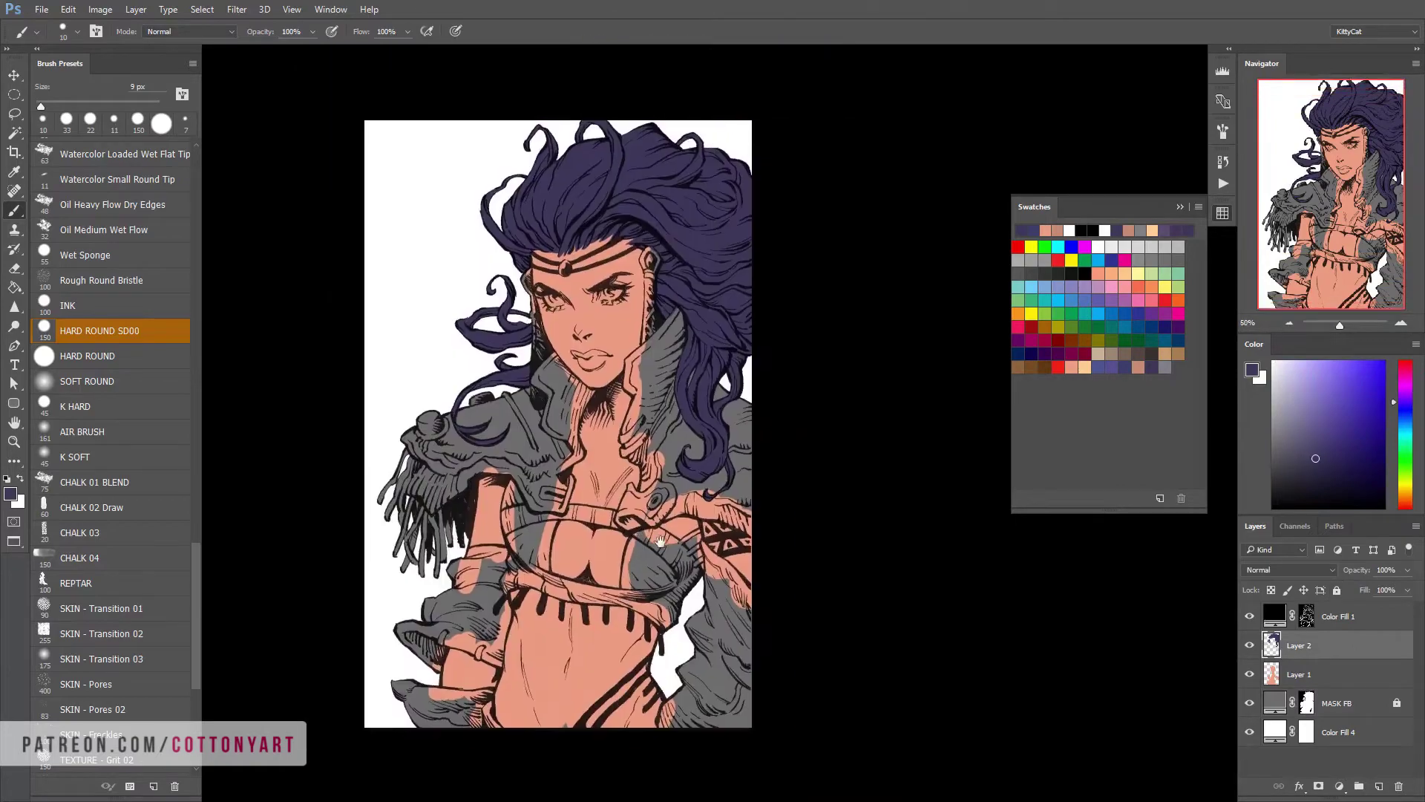
Change the background fill to light grey and rename the purple layer 'Hair'
{"action": "double_click", "coordinate": [1275, 732]}
{"action": "left_click", "coordinate": [1297, 288]}
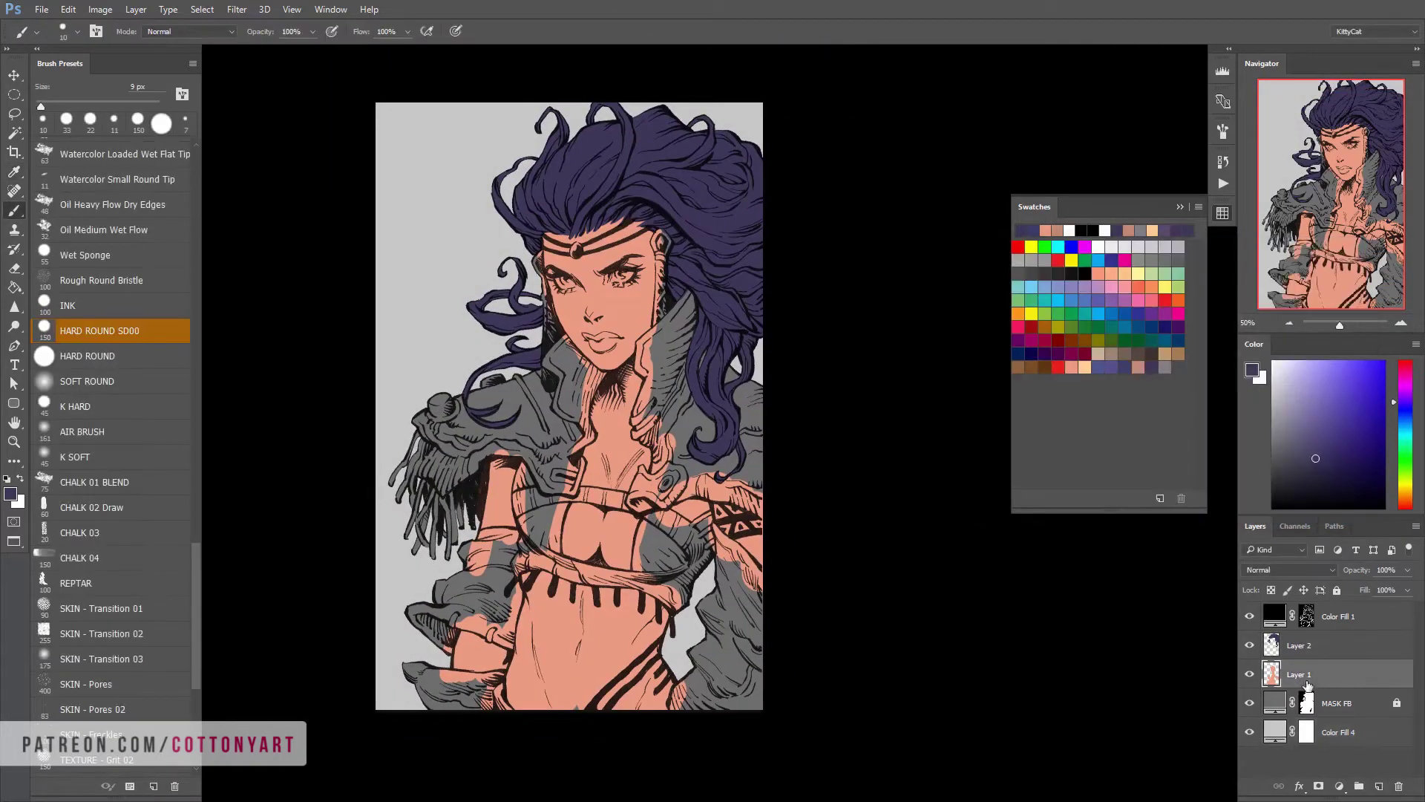
{"action": "key", "text": "shift+Tab"}
{"action": "type", "text": "Ha"}
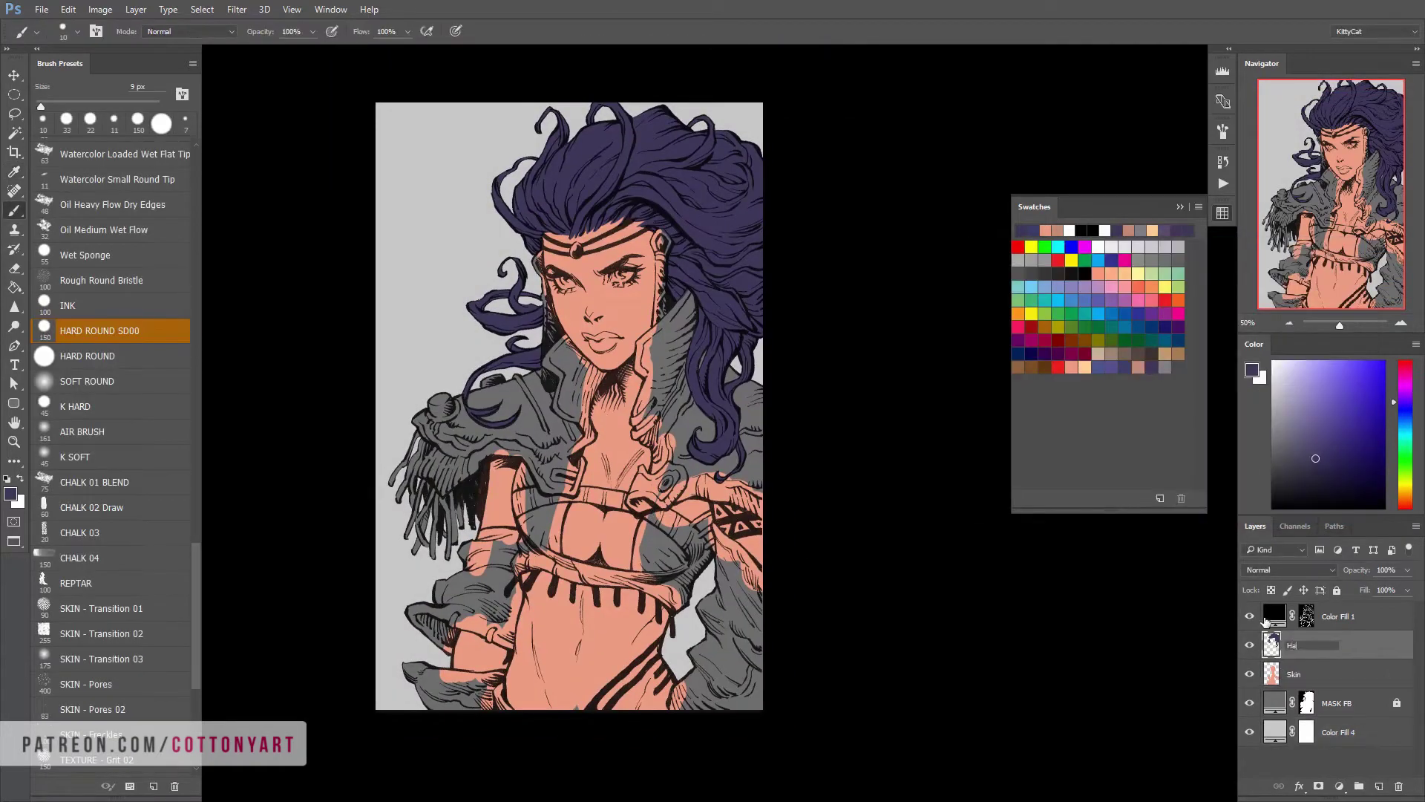
Resize the brush and paint the shoulder fringe dark grey, undoing one stray stroke
{"action": "scroll", "coordinate": [508, 401], "scroll_direction": "up", "scroll_amount": 2}
{"action": "mouse_move", "coordinate": [743, 520]}
{"action": "left_mouse_down"}
{"action": "mouse_move", "coordinate": [679, 446]}
{"action": "mouse_move", "coordinate": [742, 327]}
{"action": "left_mouse_up"}
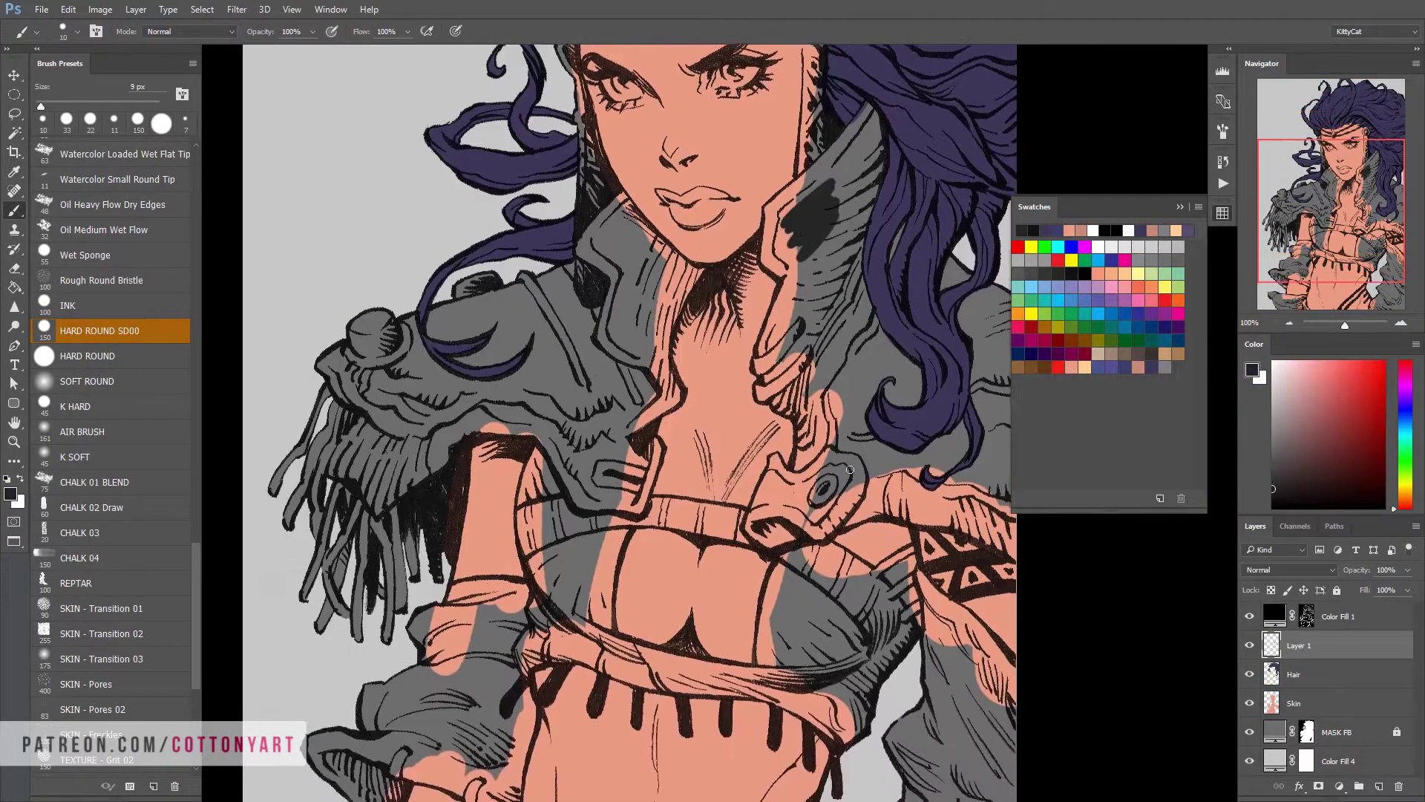
{"action": "mouse_move", "coordinate": [713, 453]}
{"action": "left_mouse_down"}
{"action": "mouse_move", "coordinate": [729, 444]}
{"action": "mouse_move", "coordinate": [701, 443]}
{"action": "left_mouse_up"}
{"action": "left_click_drag", "start_coordinate": [349, 349], "coordinate": [386, 594]}
{"action": "mouse_move", "coordinate": [438, 415]}
{"action": "left_mouse_down"}
{"action": "mouse_move", "coordinate": [470, 567]}
{"action": "mouse_move", "coordinate": [438, 451]}
{"action": "left_mouse_up"}
{"action": "key", "text": "ctrl+z"}
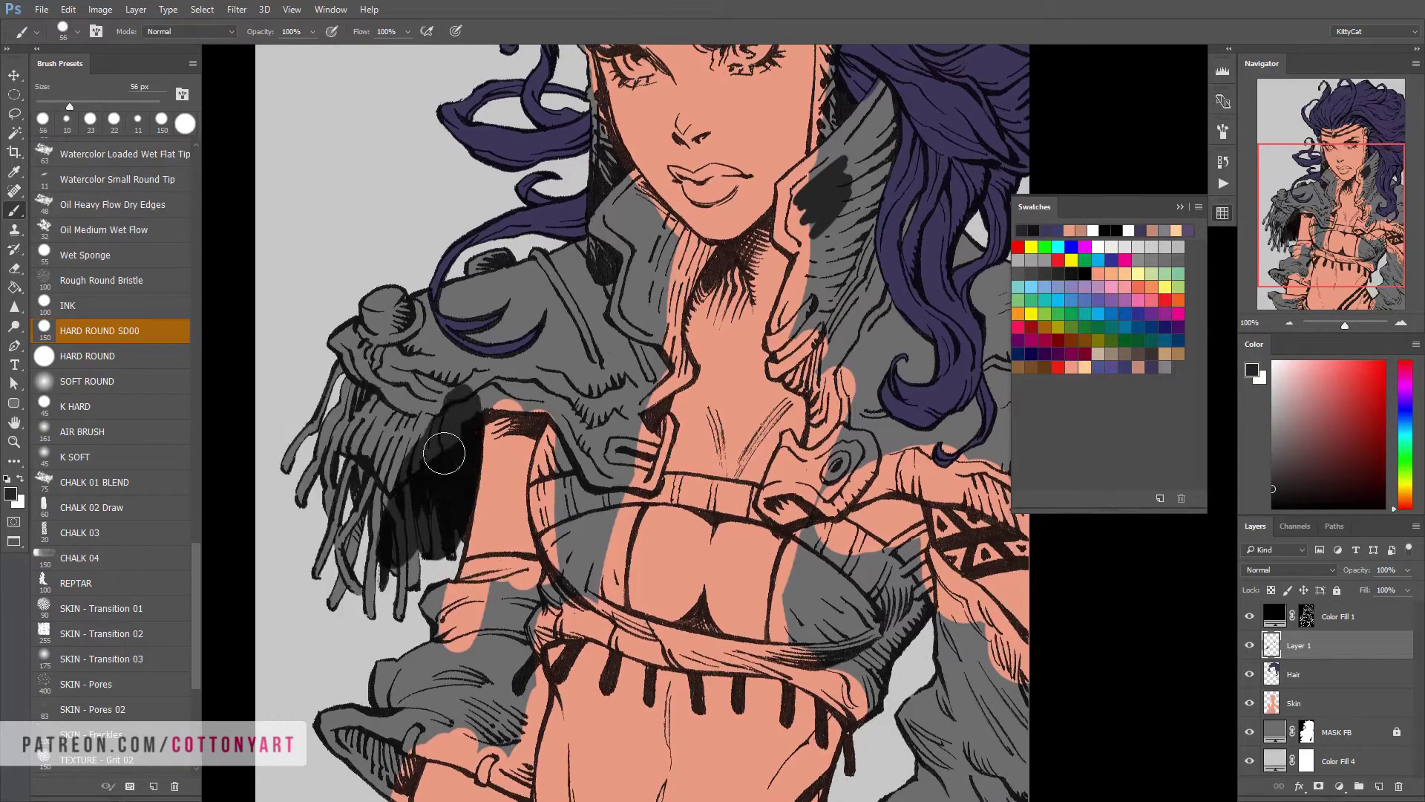
{"action": "mouse_move", "coordinate": [312, 386]}
{"action": "left_mouse_down"}
{"action": "mouse_move", "coordinate": [413, 407]}
{"action": "mouse_move", "coordinate": [371, 461]}
{"action": "left_mouse_up"}
{"action": "left_click_drag", "start_coordinate": [520, 460], "coordinate": [482, 282]}
Paint the far-right arm dark grey, then add more fringe with a 22 px brush
{"action": "mouse_move", "coordinate": [356, 520]}
{"action": "left_mouse_down"}
{"action": "mouse_move", "coordinate": [312, 637]}
{"action": "mouse_move", "coordinate": [267, 579]}
{"action": "left_mouse_up"}
{"action": "mouse_move", "coordinate": [742, 349]}
{"action": "left_mouse_down"}
{"action": "mouse_move", "coordinate": [779, 520]}
{"action": "mouse_move", "coordinate": [824, 446]}
{"action": "left_mouse_up"}
{"action": "scroll", "coordinate": [825, 446], "scroll_direction": "up", "scroll_amount": 1}
{"action": "key", "text": "["}
{"action": "key", "text": "["}
{"action": "key", "text": "["}
{"action": "key", "text": "["}
{"action": "left_click_drag", "start_coordinate": [525, 493], "coordinate": [509, 445]}
{"action": "scroll", "coordinate": [509, 446], "scroll_direction": "up", "scroll_amount": 5}
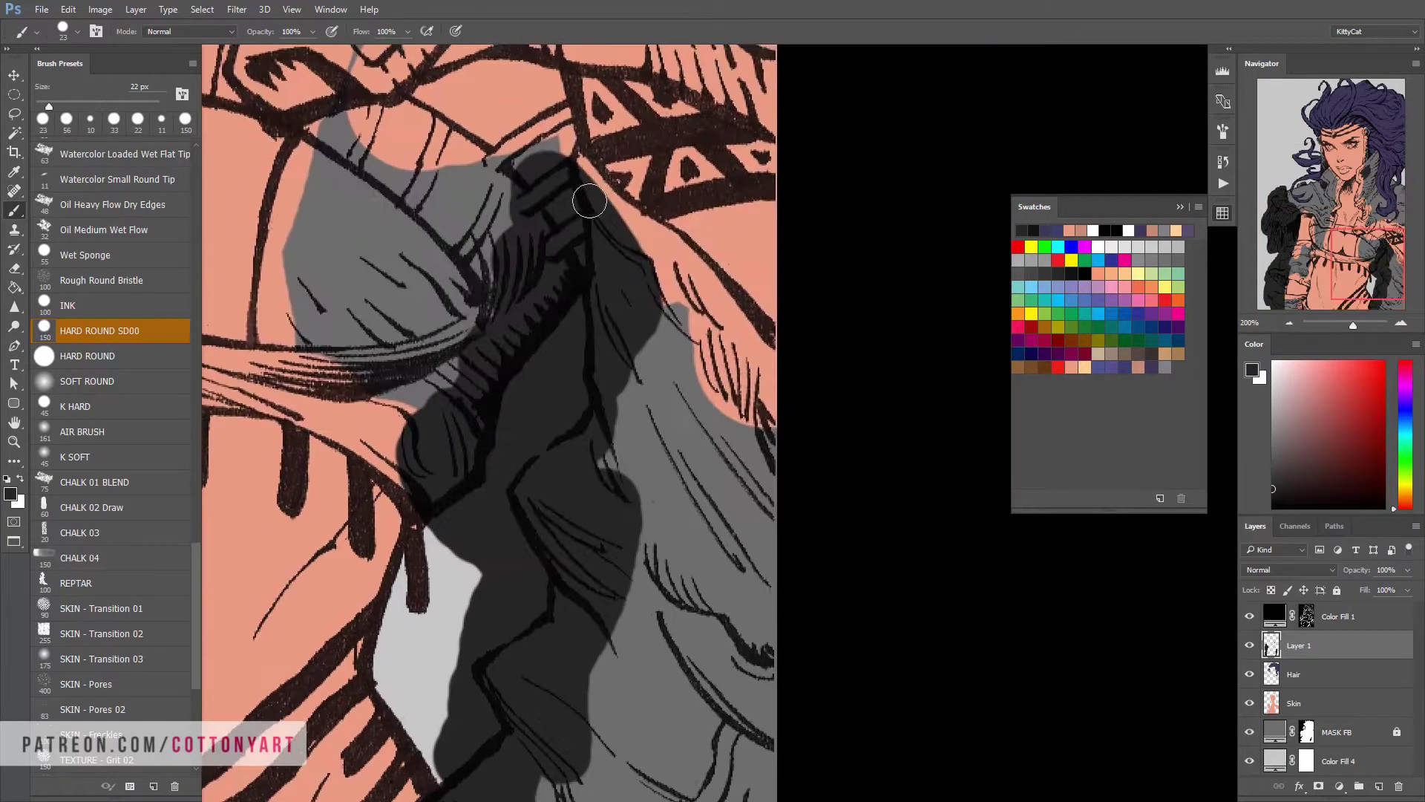
{"action": "left_click_drag", "start_coordinate": [587, 171], "coordinate": [666, 242]}
Paint the right sleeve dark grey with a 55 px brush
{"action": "left_click_drag", "start_coordinate": [728, 364], "coordinate": [682, 201]}
{"action": "left_click_drag", "start_coordinate": [652, 302], "coordinate": [677, 302]}
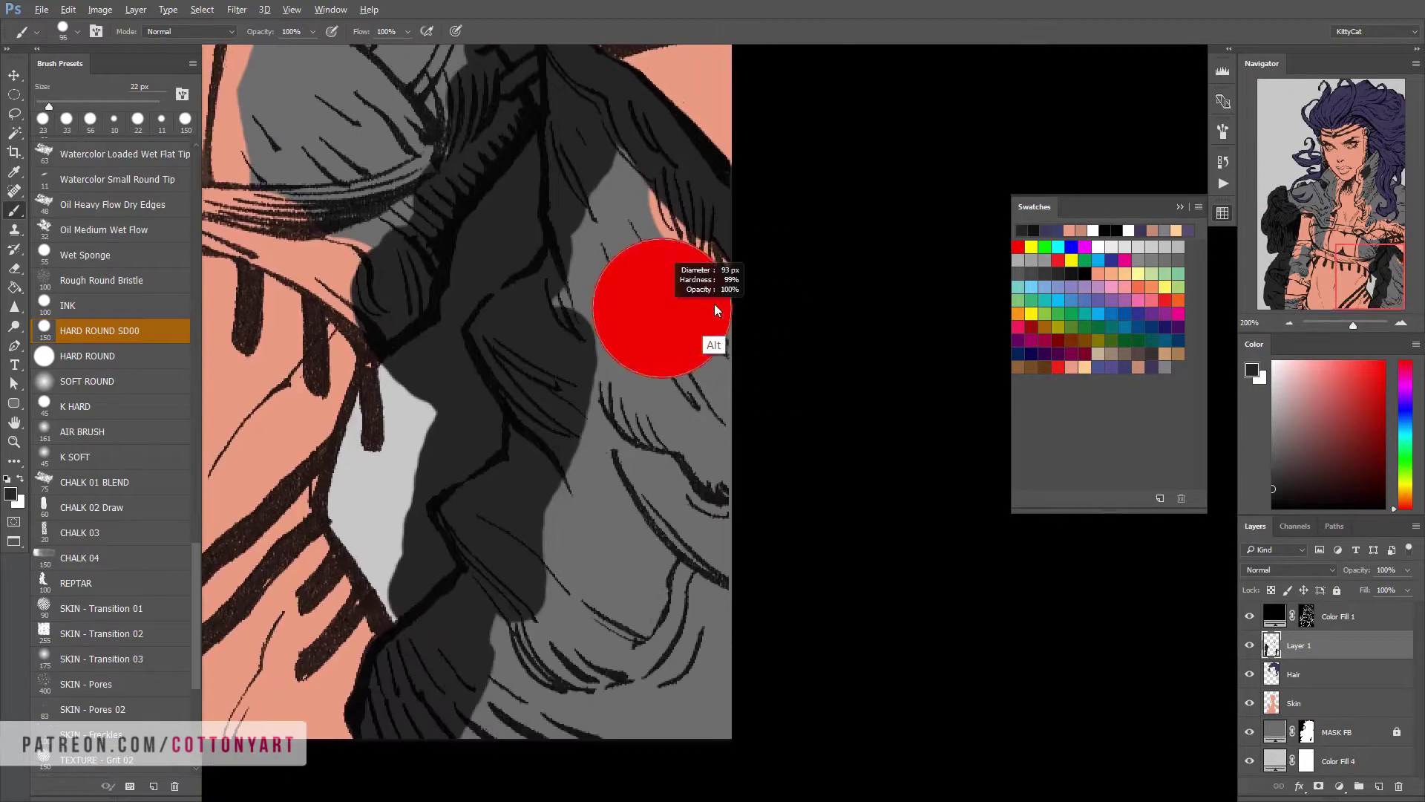
{"action": "left_click_drag", "start_coordinate": [713, 349], "coordinate": [594, 193]}
{"action": "left_click_drag", "start_coordinate": [705, 297], "coordinate": [668, 482]}
{"action": "left_click_drag", "start_coordinate": [668, 446], "coordinate": [738, 662]}
{"action": "left_click_drag", "start_coordinate": [742, 520], "coordinate": [816, 698]}
{"action": "left_click_drag", "start_coordinate": [461, 475], "coordinate": [757, 416]}
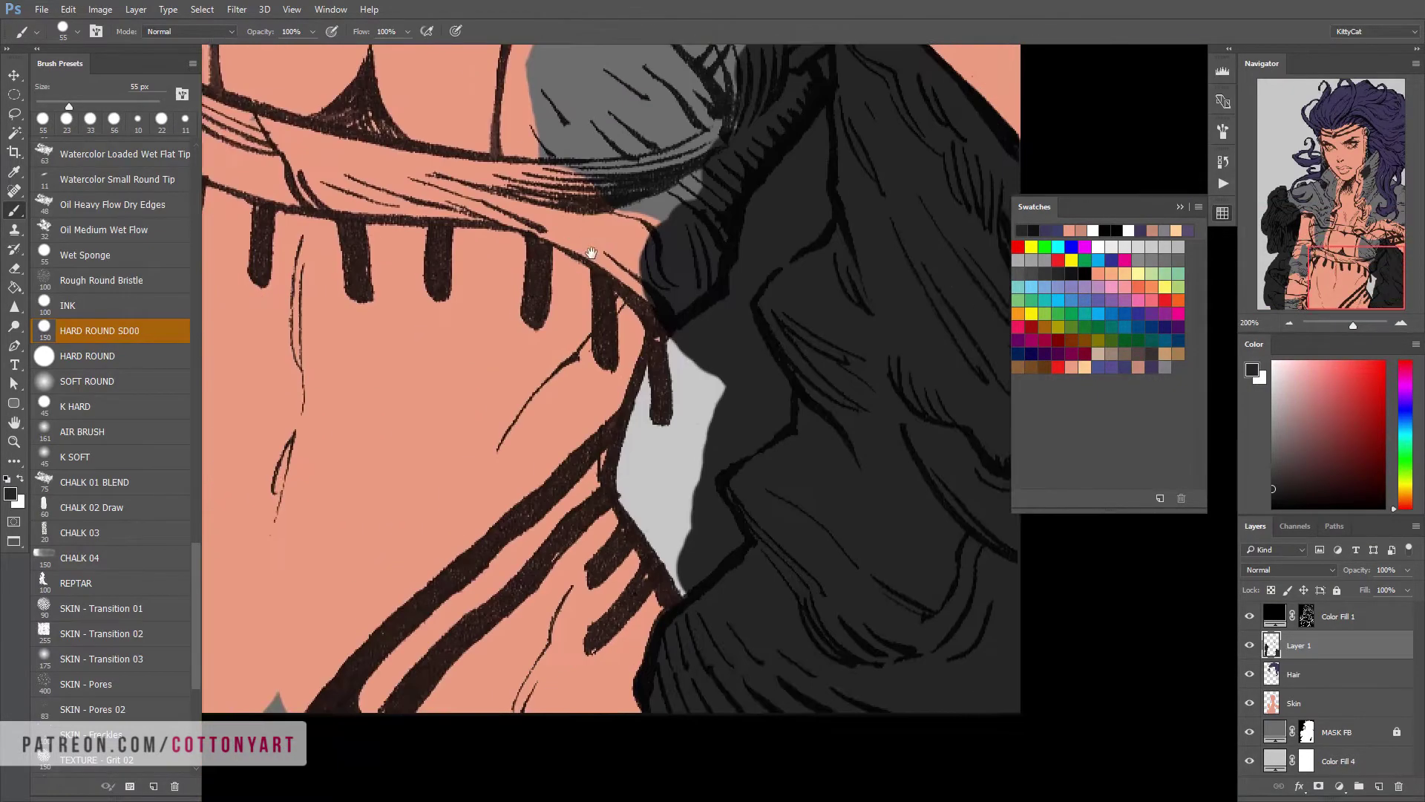
{"action": "left_click_drag", "start_coordinate": [742, 312], "coordinate": [742, 645]}
Paint dark grey around the arm, waist and jacket, moving the clothing layer below Hair
{"action": "left_click_drag", "start_coordinate": [490, 208], "coordinate": [609, 253]}
{"action": "left_click_drag", "start_coordinate": [713, 312], "coordinate": [787, 379]}
{"action": "left_click_drag", "start_coordinate": [520, 297], "coordinate": [535, 505]}
{"action": "mouse_move", "coordinate": [593, 445]}
{"action": "left_mouse_down"}
{"action": "mouse_move", "coordinate": [647, 525]}
{"action": "mouse_move", "coordinate": [742, 312]}
{"action": "left_mouse_up"}
{"action": "left_click_drag", "start_coordinate": [742, 312], "coordinate": [742, 504]}
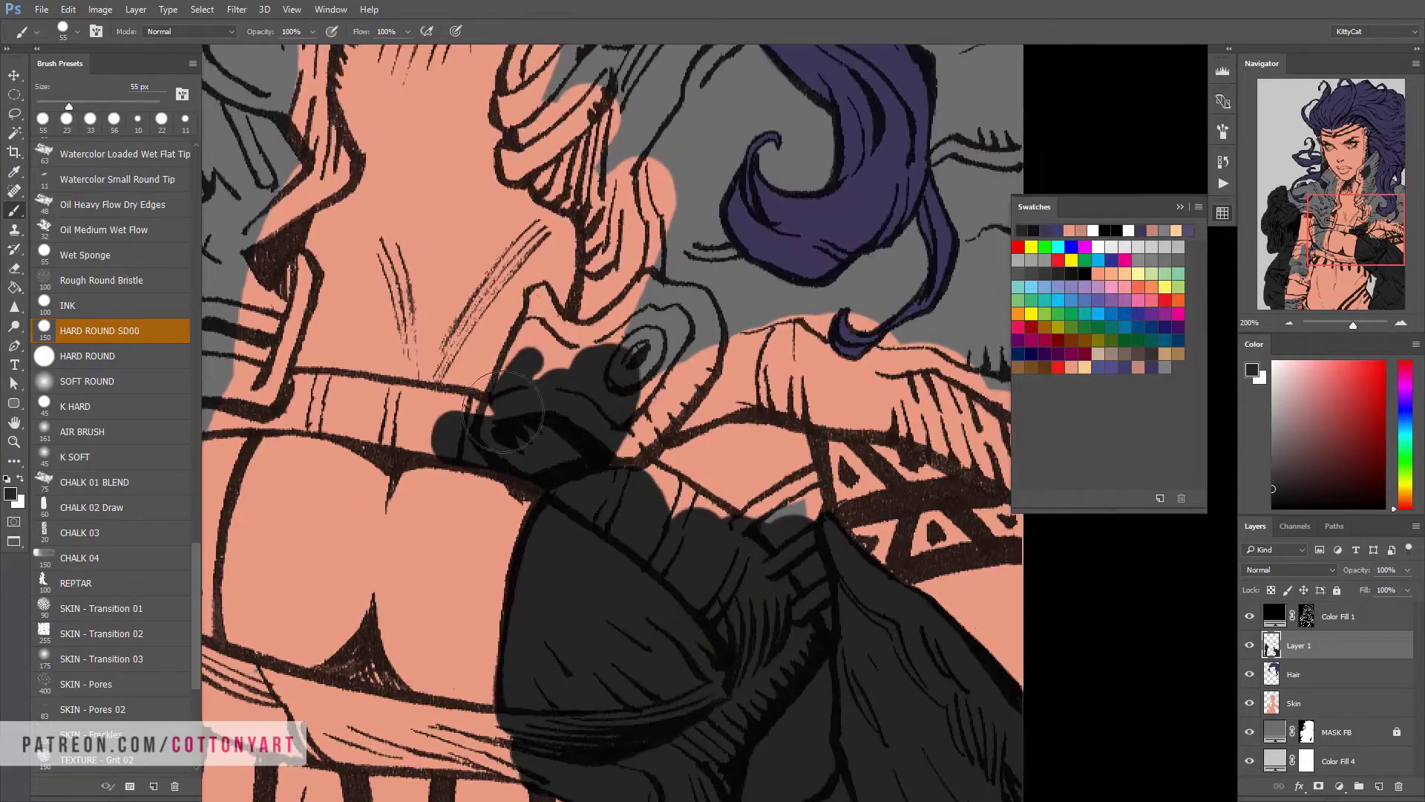
{"action": "mouse_move", "coordinate": [519, 297]}
{"action": "left_mouse_down"}
{"action": "mouse_move", "coordinate": [608, 372]}
{"action": "mouse_move", "coordinate": [535, 409]}
{"action": "left_mouse_up"}
{"action": "key", "text": "ctrl+["}
{"action": "mouse_move", "coordinate": [668, 415]}
{"action": "left_mouse_down"}
{"action": "mouse_move", "coordinate": [727, 509]}
{"action": "mouse_move", "coordinate": [691, 319]}
{"action": "mouse_move", "coordinate": [694, 401]}
{"action": "left_mouse_up"}
{"action": "mouse_move", "coordinate": [727, 431]}
{"action": "left_mouse_down"}
{"action": "mouse_move", "coordinate": [764, 493]}
{"action": "mouse_move", "coordinate": [833, 519]}
{"action": "mouse_move", "coordinate": [891, 416]}
{"action": "left_mouse_up"}
Paint dark grey under the chin, along the neck and over the collar at 42 px
{"action": "mouse_move", "coordinate": [730, 230]}
{"action": "left_mouse_down"}
{"action": "mouse_move", "coordinate": [758, 482]}
{"action": "mouse_move", "coordinate": [792, 452]}
{"action": "left_mouse_up"}
{"action": "mouse_move", "coordinate": [579, 371]}
{"action": "left_mouse_down"}
{"action": "mouse_move", "coordinate": [503, 439]}
{"action": "mouse_move", "coordinate": [490, 484]}
{"action": "left_mouse_up"}
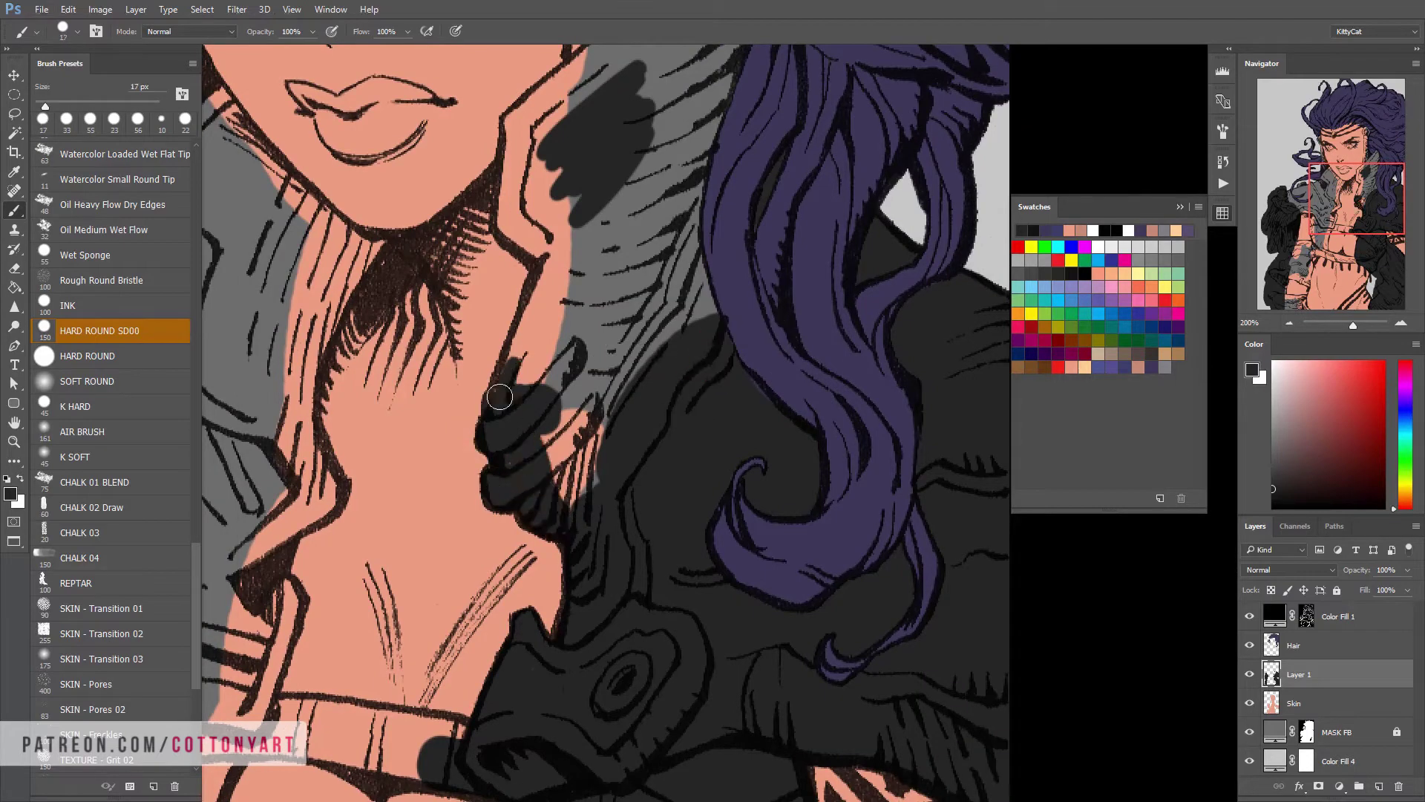
{"action": "mouse_move", "coordinate": [499, 398]}
{"action": "left_mouse_down"}
{"action": "mouse_move", "coordinate": [520, 245]}
{"action": "mouse_move", "coordinate": [549, 185]}
{"action": "left_mouse_up"}
{"action": "right_click", "coordinate": [657, 252]}
{"action": "left_click_drag", "start_coordinate": [679, 293], "coordinate": [690, 292]}
{"action": "mouse_move", "coordinate": [579, 341]}
{"action": "left_mouse_down"}
{"action": "mouse_move", "coordinate": [576, 458]}
{"action": "mouse_move", "coordinate": [683, 171]}
{"action": "mouse_move", "coordinate": [725, 359]}
{"action": "mouse_move", "coordinate": [712, 148]}
{"action": "left_mouse_up"}
{"action": "left_click_drag", "start_coordinate": [566, 313], "coordinate": [588, 458]}
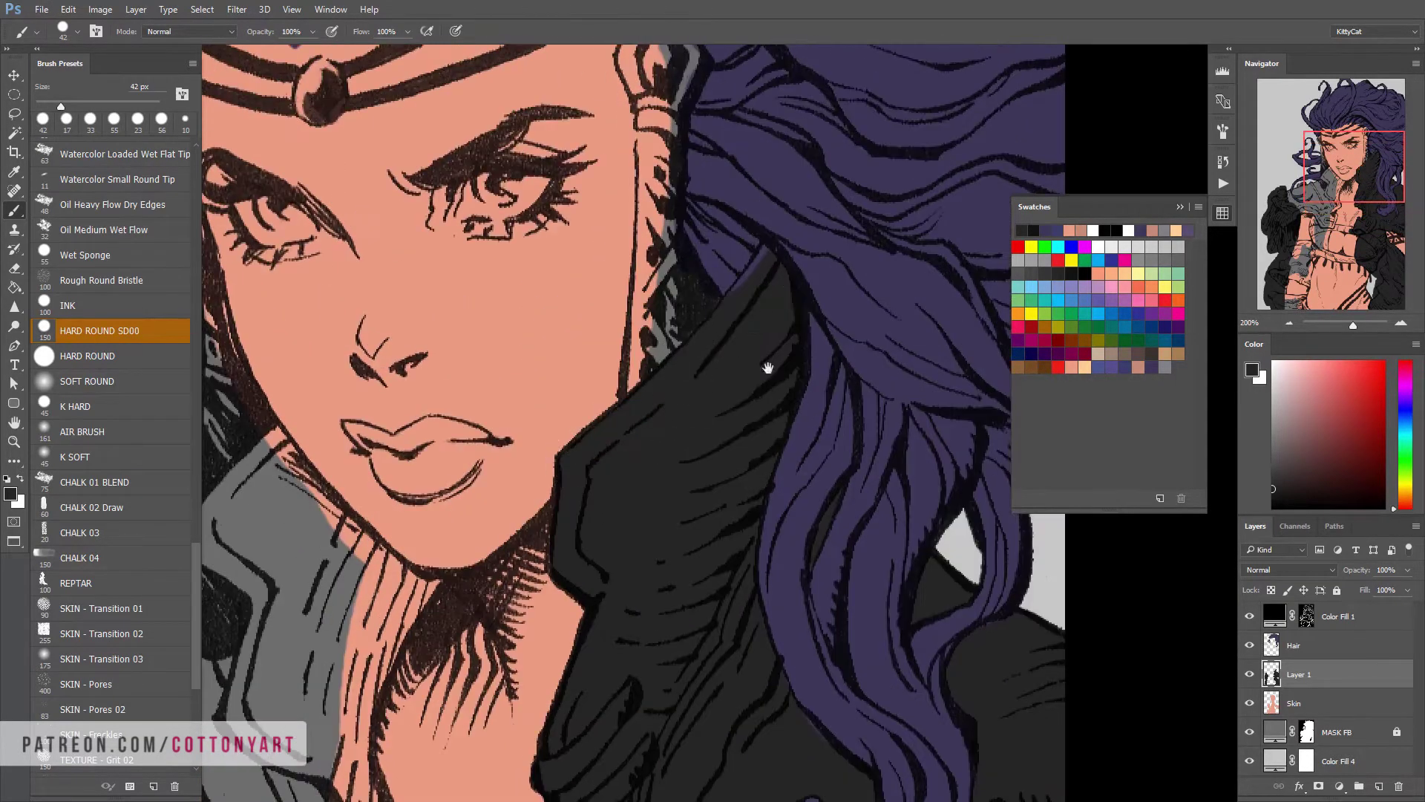
Back on the clothing layer, paint the collar and its edges dark grey
{"action": "left_click_drag", "start_coordinate": [768, 368], "coordinate": [763, 435]}
{"action": "key", "text": "alt+bracketright"}
{"action": "left_click", "coordinate": [1304, 684]}
{"action": "left_click_drag", "start_coordinate": [445, 446], "coordinate": [794, 241]}
{"action": "mouse_move", "coordinate": [587, 586]}
{"action": "left_mouse_down"}
{"action": "mouse_move", "coordinate": [564, 386]}
{"action": "mouse_move", "coordinate": [588, 285]}
{"action": "left_mouse_up"}
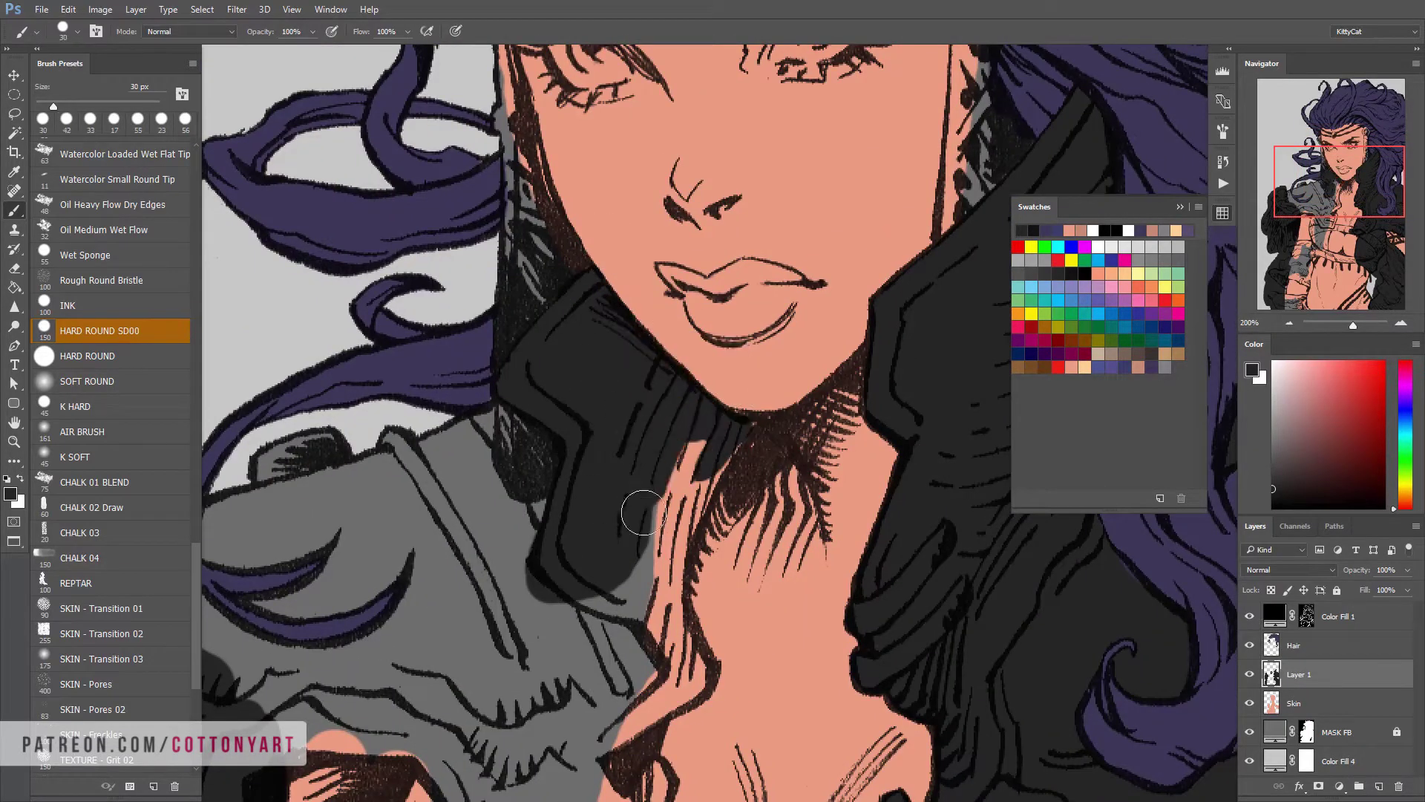
{"action": "left_click_drag", "start_coordinate": [643, 513], "coordinate": [606, 587]}
{"action": "mouse_move", "coordinate": [605, 586]}
{"action": "left_mouse_down"}
{"action": "mouse_move", "coordinate": [583, 433]}
{"action": "mouse_move", "coordinate": [639, 549]}
{"action": "mouse_move", "coordinate": [646, 178]}
{"action": "left_mouse_up"}
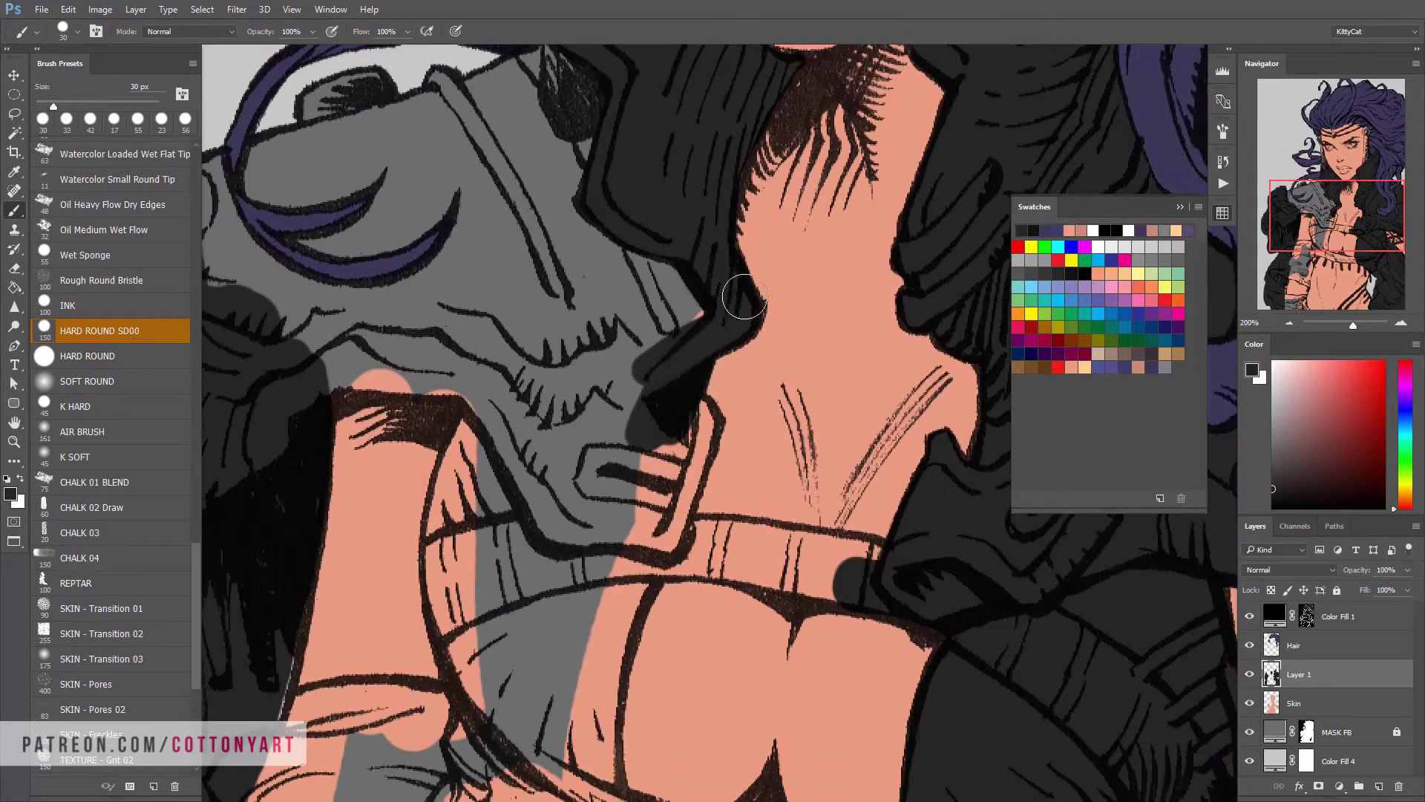
{"action": "left_click_drag", "start_coordinate": [705, 401], "coordinate": [639, 549]}
Paint dark grey near the belt, on the left arm and along the collar
{"action": "left_click_drag", "start_coordinate": [793, 434], "coordinate": [838, 308]}
{"action": "left_click_drag", "start_coordinate": [916, 402], "coordinate": [683, 371]}
{"action": "mouse_move", "coordinate": [623, 356]}
{"action": "left_mouse_down"}
{"action": "mouse_move", "coordinate": [652, 305]}
{"action": "mouse_move", "coordinate": [928, 401]}
{"action": "left_mouse_up"}
{"action": "left_click_drag", "start_coordinate": [445, 319], "coordinate": [512, 171]}
{"action": "mouse_move", "coordinate": [512, 171]}
{"action": "left_mouse_down"}
{"action": "mouse_move", "coordinate": [598, 344]}
{"action": "mouse_move", "coordinate": [661, 534]}
{"action": "left_mouse_up"}
{"action": "left_click_drag", "start_coordinate": [668, 401], "coordinate": [631, 638]}
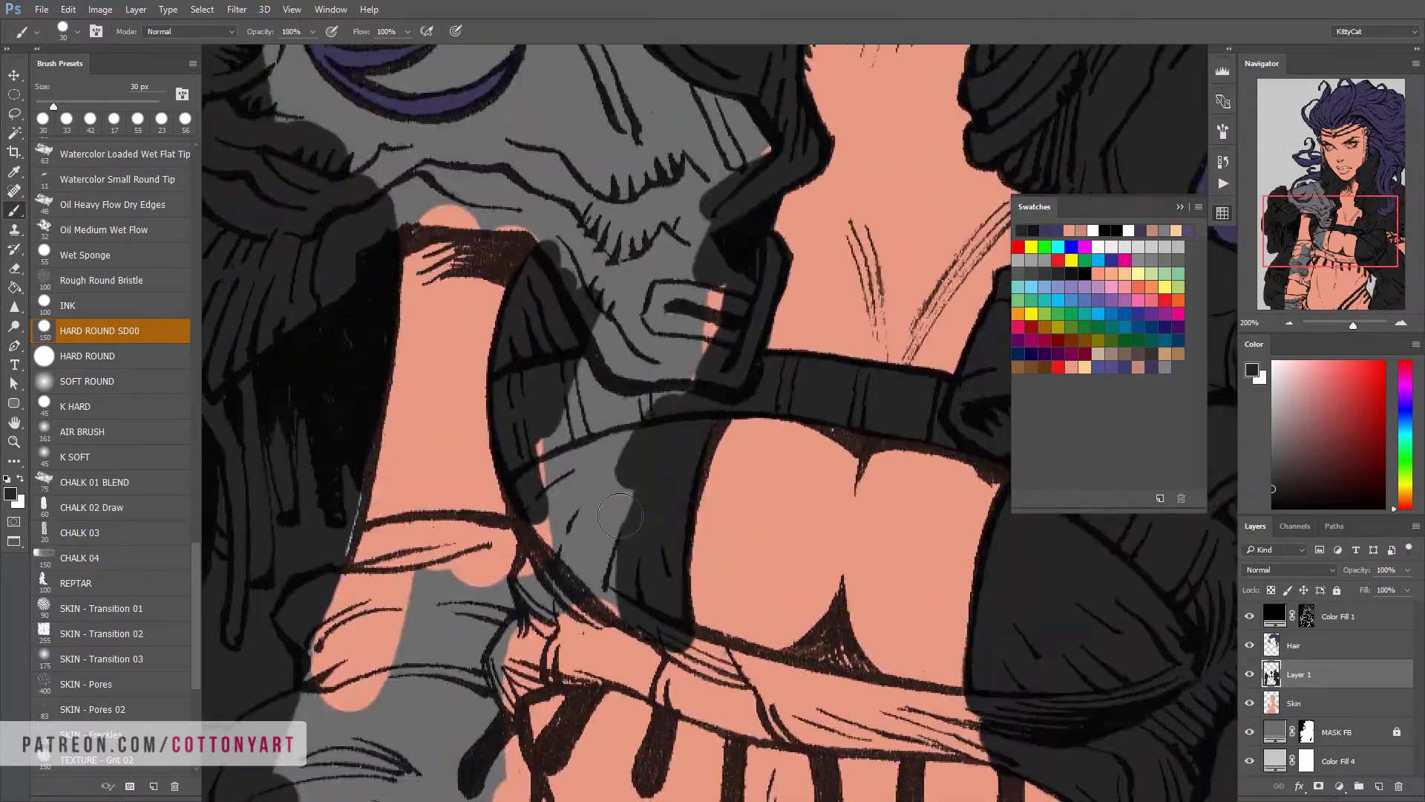
{"action": "left_click_drag", "start_coordinate": [668, 304], "coordinate": [534, 624]}
Paint the belt edge, belt strap and left arm strap dark grey
{"action": "left_click_drag", "start_coordinate": [594, 557], "coordinate": [530, 290]}
{"action": "mouse_move", "coordinate": [565, 252]}
{"action": "left_mouse_down"}
{"action": "mouse_move", "coordinate": [505, 408]}
{"action": "mouse_move", "coordinate": [581, 403]}
{"action": "mouse_move", "coordinate": [418, 314]}
{"action": "left_mouse_up"}
{"action": "left_click_drag", "start_coordinate": [627, 316], "coordinate": [658, 374]}
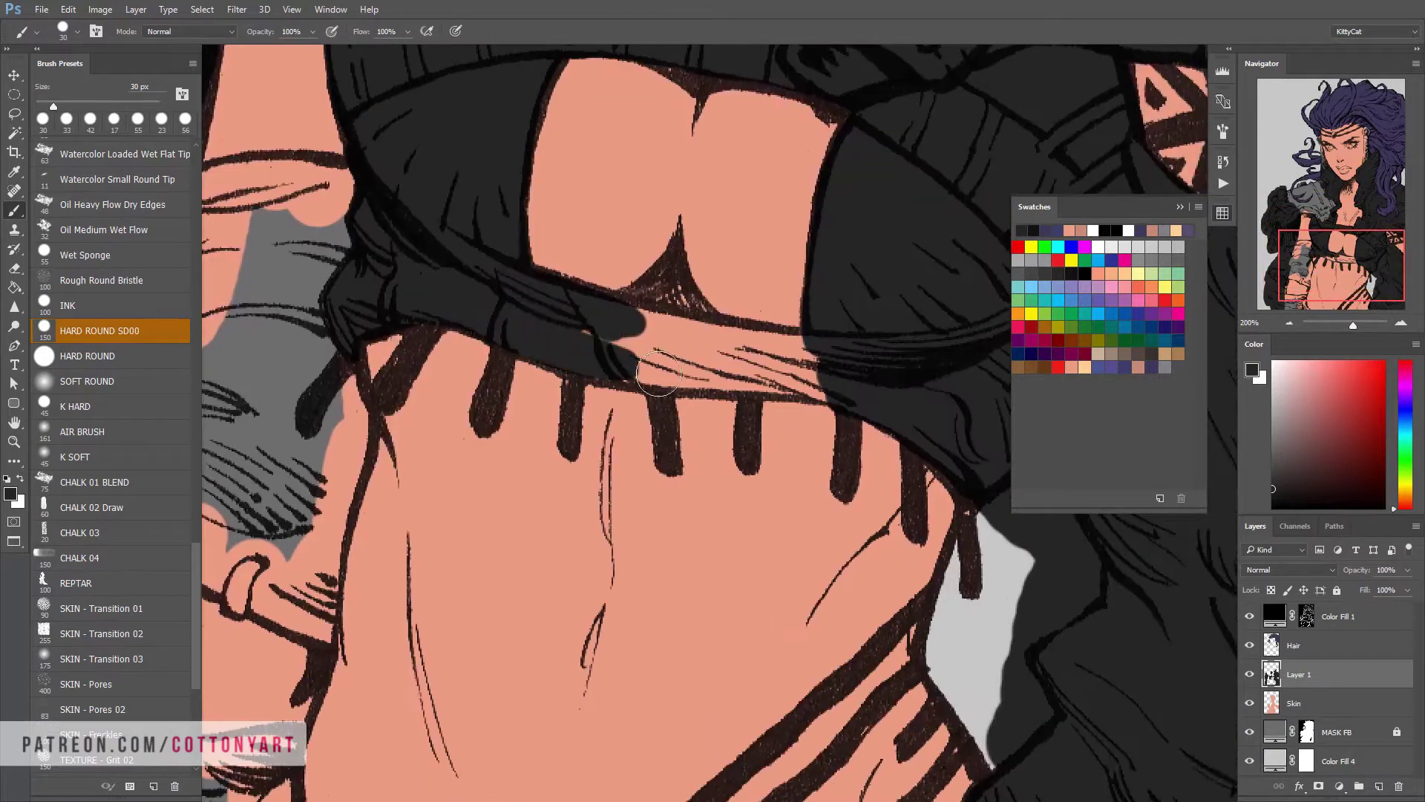
{"action": "mouse_move", "coordinate": [831, 300]}
{"action": "left_mouse_down"}
{"action": "mouse_move", "coordinate": [605, 360]}
{"action": "mouse_move", "coordinate": [817, 393]}
{"action": "left_mouse_up"}
{"action": "mouse_move", "coordinate": [816, 393]}
{"action": "left_mouse_down"}
{"action": "mouse_move", "coordinate": [613, 238]}
{"action": "mouse_move", "coordinate": [455, 516]}
{"action": "mouse_move", "coordinate": [652, 424]}
{"action": "mouse_move", "coordinate": [731, 334]}
{"action": "mouse_move", "coordinate": [726, 268]}
{"action": "mouse_move", "coordinate": [748, 331]}
{"action": "left_mouse_up"}
{"action": "mouse_move", "coordinate": [668, 409]}
{"action": "left_mouse_down"}
{"action": "mouse_move", "coordinate": [566, 267]}
{"action": "mouse_move", "coordinate": [586, 179]}
{"action": "left_mouse_up"}
{"action": "mouse_move", "coordinate": [602, 134]}
{"action": "left_mouse_down"}
{"action": "mouse_move", "coordinate": [564, 334]}
{"action": "mouse_move", "coordinate": [684, 398]}
{"action": "left_mouse_up"}
{"action": "left_click_drag", "start_coordinate": [668, 223], "coordinate": [631, 631]}
Paint the arm, gun and remaining strap dark grey, then zoom out to the whole figure
{"action": "mouse_move", "coordinate": [669, 386]}
{"action": "left_mouse_down"}
{"action": "mouse_move", "coordinate": [493, 343]}
{"action": "mouse_move", "coordinate": [642, 530]}
{"action": "left_mouse_up"}
{"action": "mouse_move", "coordinate": [742, 297]}
{"action": "left_mouse_down"}
{"action": "mouse_move", "coordinate": [782, 312]}
{"action": "mouse_move", "coordinate": [839, 475]}
{"action": "left_mouse_up"}
{"action": "left_click_drag", "start_coordinate": [742, 415], "coordinate": [765, 349]}
{"action": "left_click_drag", "start_coordinate": [779, 223], "coordinate": [520, 312]}
{"action": "mouse_move", "coordinate": [787, 260]}
{"action": "left_mouse_down"}
{"action": "mouse_move", "coordinate": [461, 424]}
{"action": "mouse_move", "coordinate": [783, 384]}
{"action": "mouse_move", "coordinate": [821, 594]}
{"action": "mouse_move", "coordinate": [859, 344]}
{"action": "mouse_move", "coordinate": [679, 481]}
{"action": "mouse_move", "coordinate": [741, 500]}
{"action": "mouse_move", "coordinate": [621, 572]}
{"action": "left_mouse_up"}
{"action": "key", "text": "alt+bracketleft"}
{"action": "scroll", "coordinate": [741, 499], "scroll_direction": "down", "scroll_amount": 3}
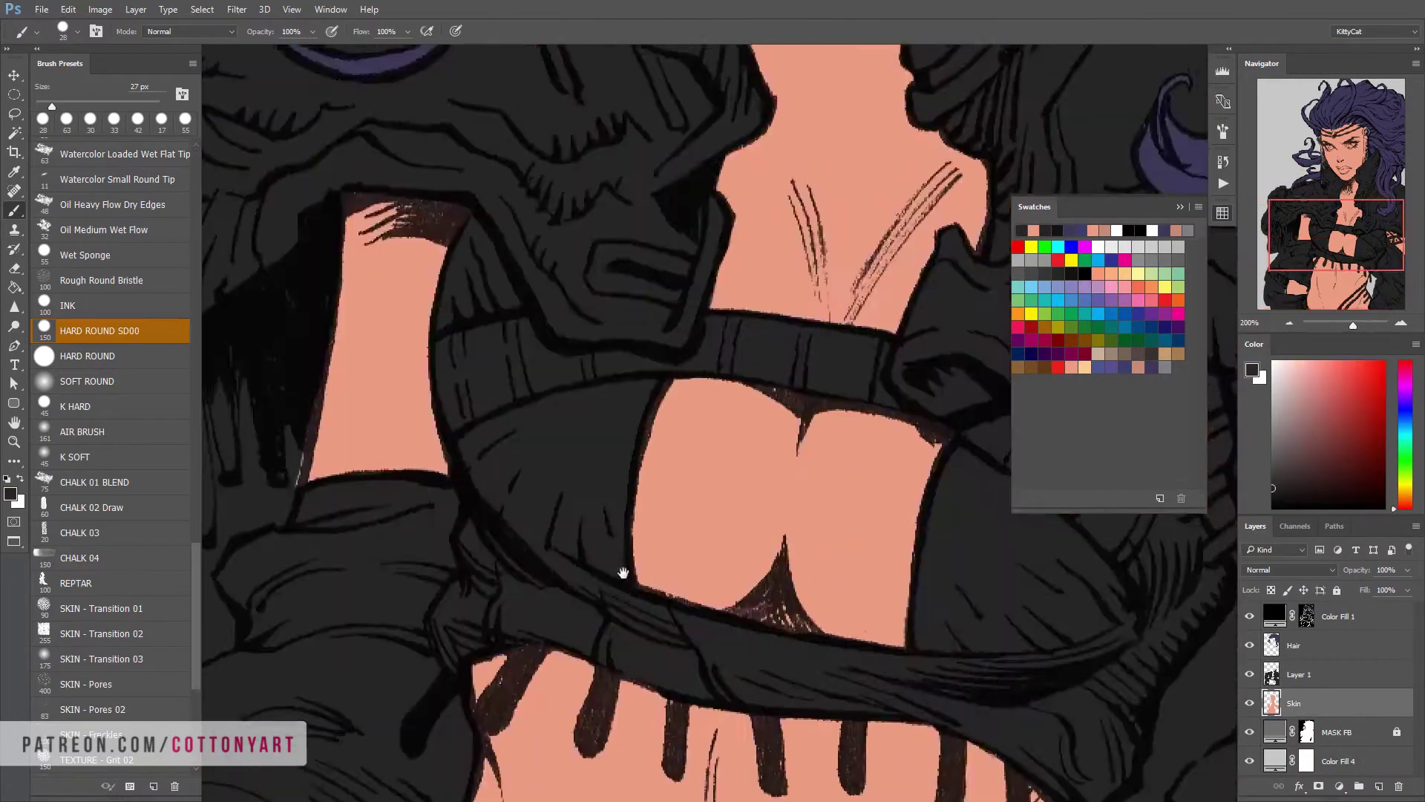
{"action": "scroll", "coordinate": [621, 572], "scroll_direction": "down", "scroll_amount": 1}
{"action": "key", "text": "alt+bracketright"}
{"action": "left_click_drag", "start_coordinate": [1174, 649], "coordinate": [1168, 713]}
Add a new layer and rename the outfit colour layer to 'Outfit'
{"action": "left_click", "coordinate": [1018, 367]}
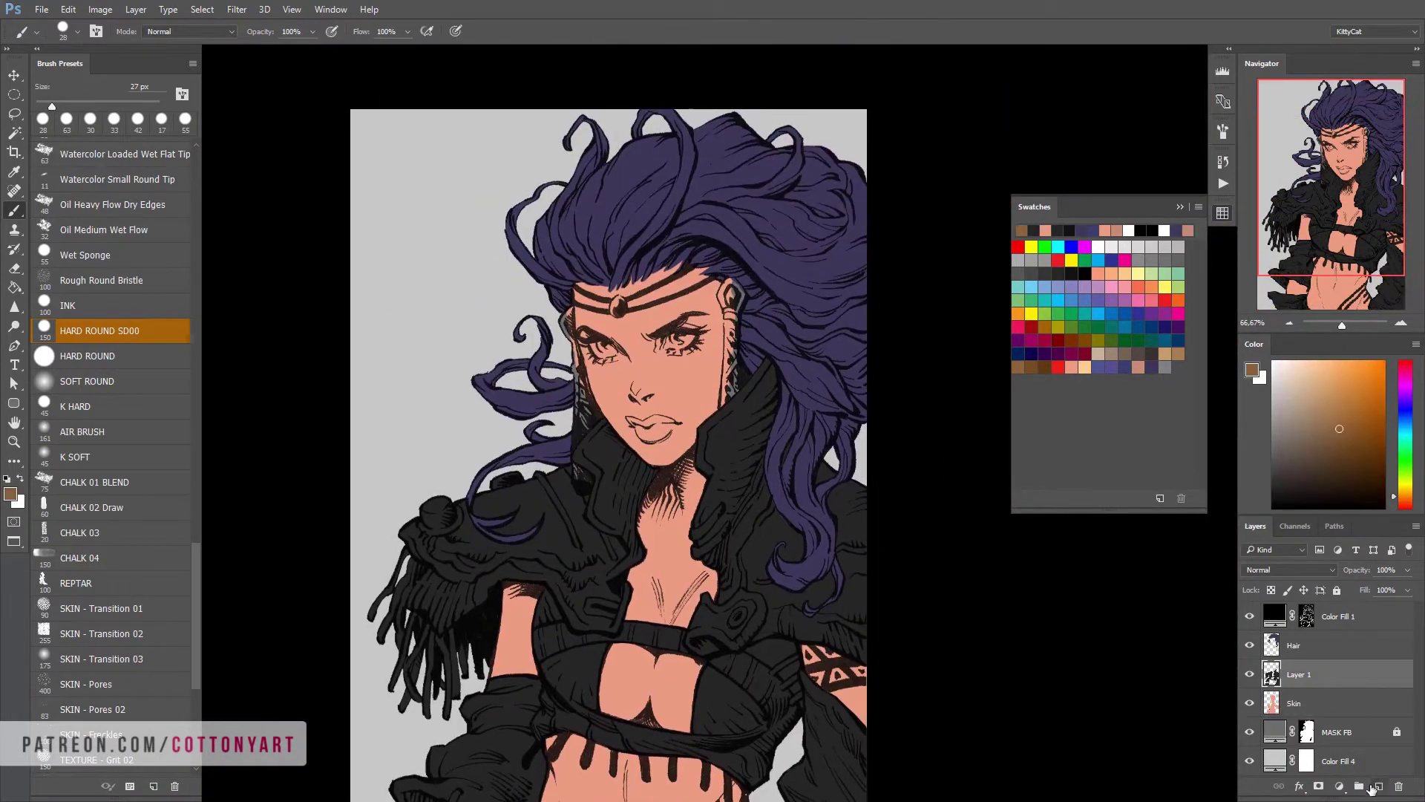
{"action": "left_click", "coordinate": [1379, 786]}
{"action": "double_click", "coordinate": [1303, 710]}
{"action": "type", "text": "Outfit"}
{"action": "key", "text": "shift+Tab"}
{"action": "scroll", "coordinate": [718, 314], "scroll_direction": "up", "scroll_amount": 2}
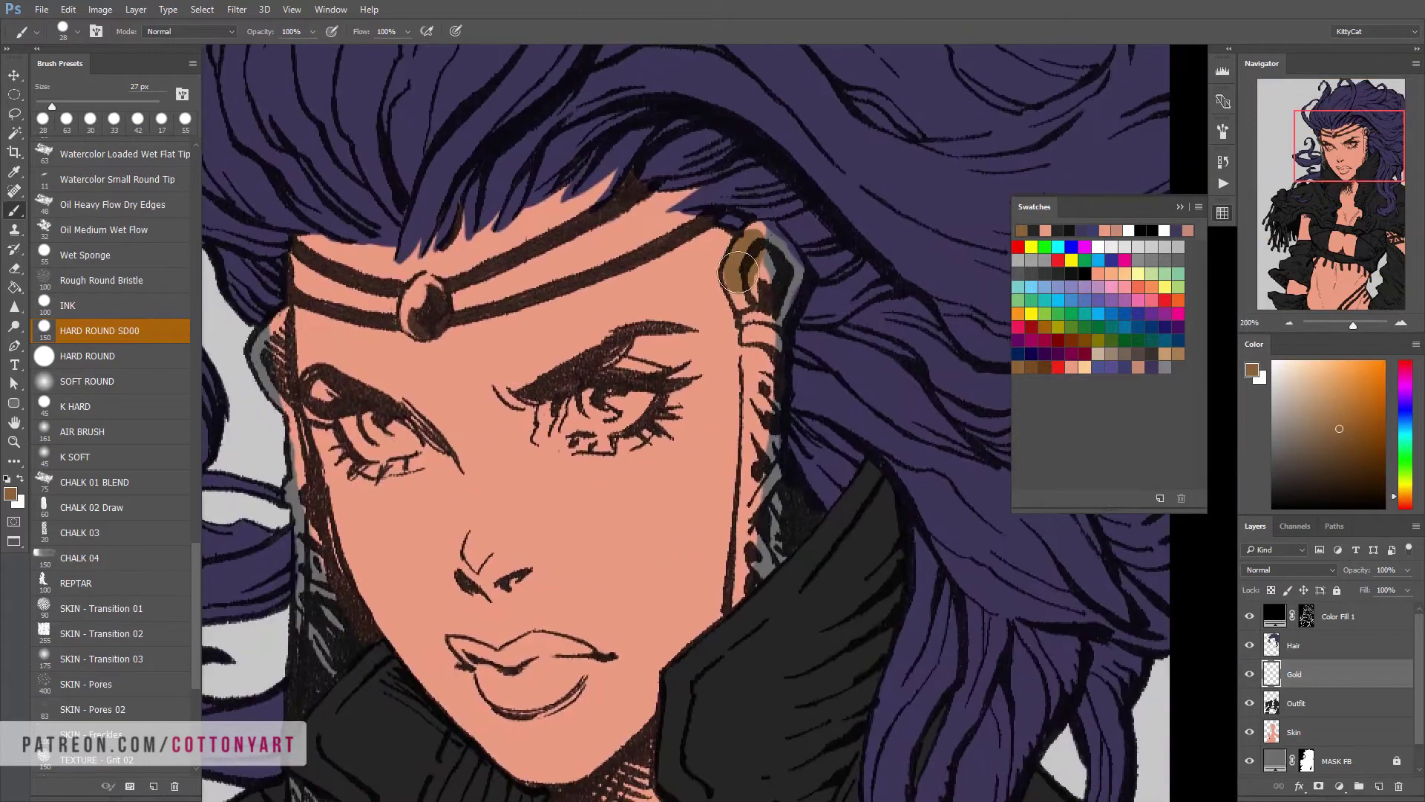
Paint both earrings gold and move the Gold layer above Hair
{"action": "left_click_drag", "start_coordinate": [749, 312], "coordinate": [771, 260]}
{"action": "left_click_drag", "start_coordinate": [1294, 672], "coordinate": [1296, 637]}
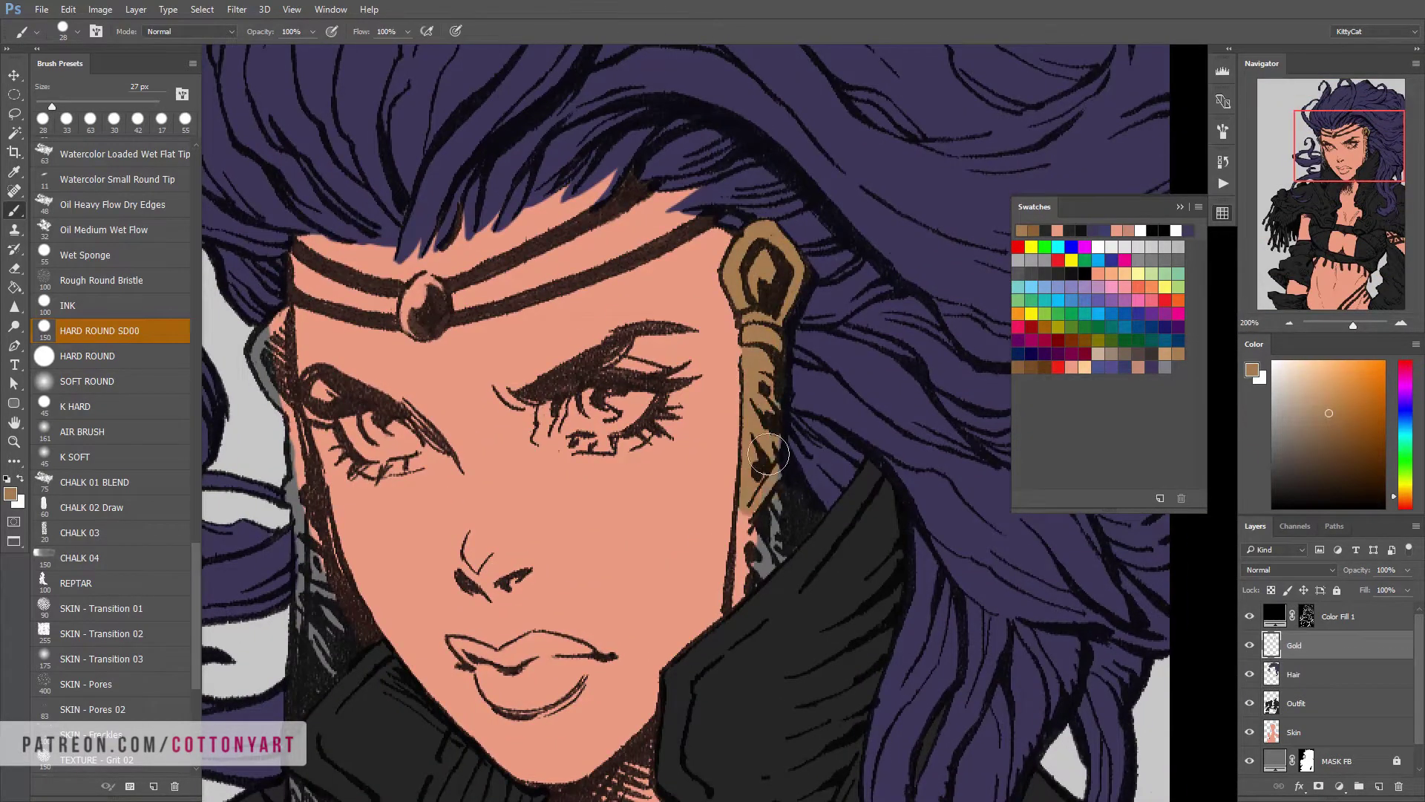
{"action": "left_click_drag", "start_coordinate": [769, 454], "coordinate": [751, 572]}
{"action": "scroll", "coordinate": [752, 572], "scroll_direction": "down", "scroll_amount": 3}
{"action": "left_click_drag", "start_coordinate": [282, 105], "coordinate": [449, 180]}
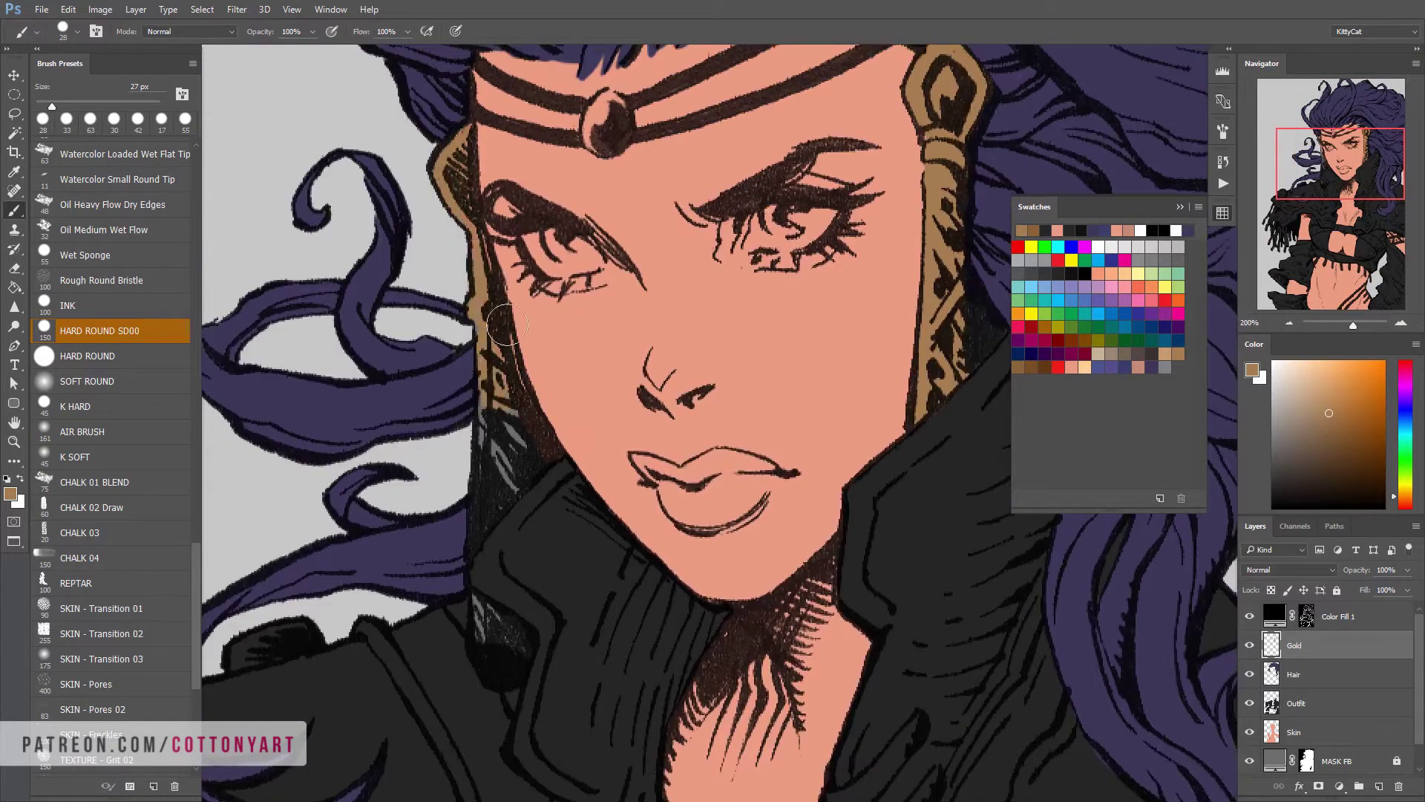
{"action": "scroll", "coordinate": [507, 325], "scroll_direction": "down", "scroll_amount": 6}
Paint gold trim along the jacket edge and collar
{"action": "left_click_drag", "start_coordinate": [657, 375], "coordinate": [688, 358]}
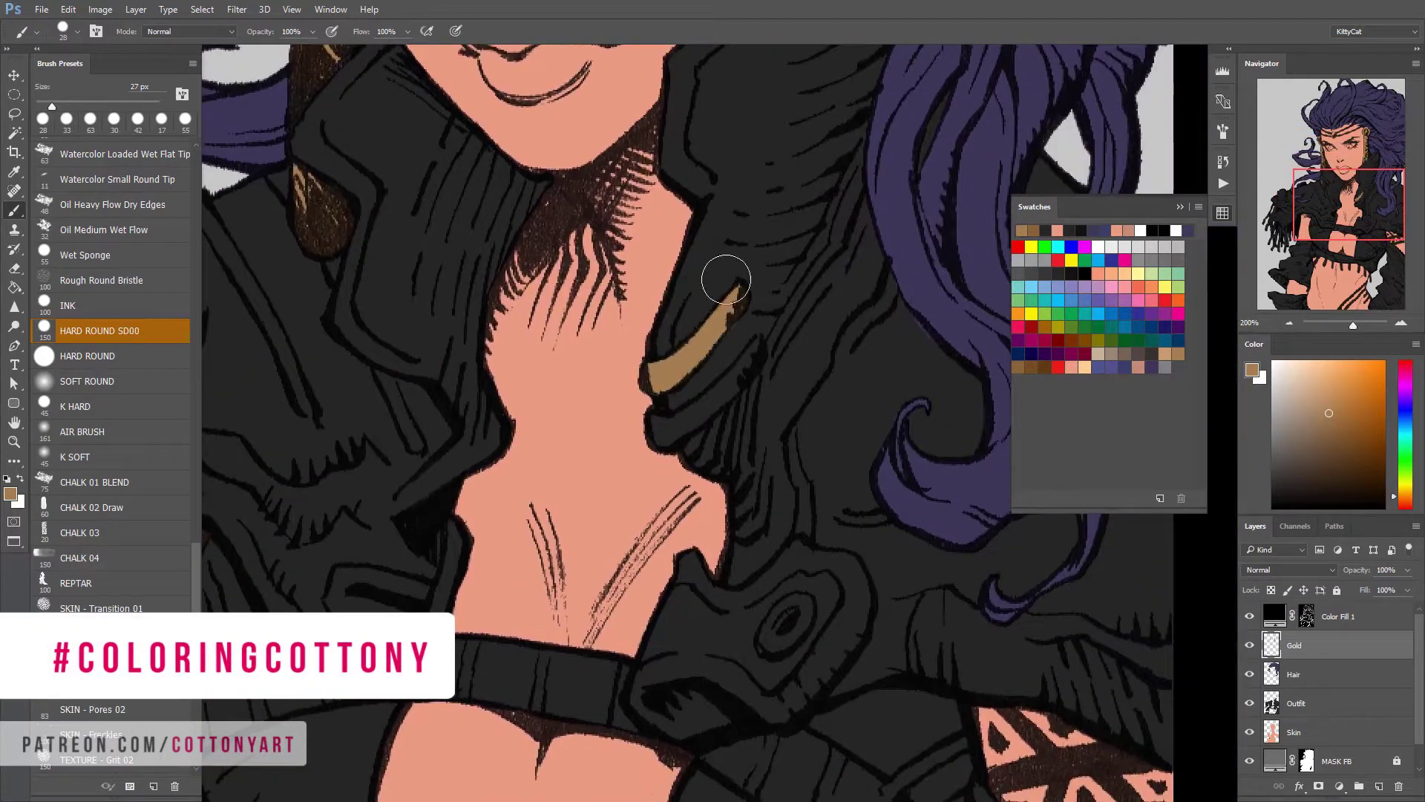
{"action": "scroll", "coordinate": [726, 279], "scroll_direction": "down", "scroll_amount": 2}
{"action": "left_click", "coordinate": [636, 324]}
{"action": "scroll", "coordinate": [711, 349], "scroll_direction": "down", "scroll_amount": 4}
{"action": "scroll", "coordinate": [642, 427], "scroll_direction": "up", "scroll_amount": 3}
{"action": "scroll", "coordinate": [643, 427], "scroll_direction": "left", "scroll_amount": 6}
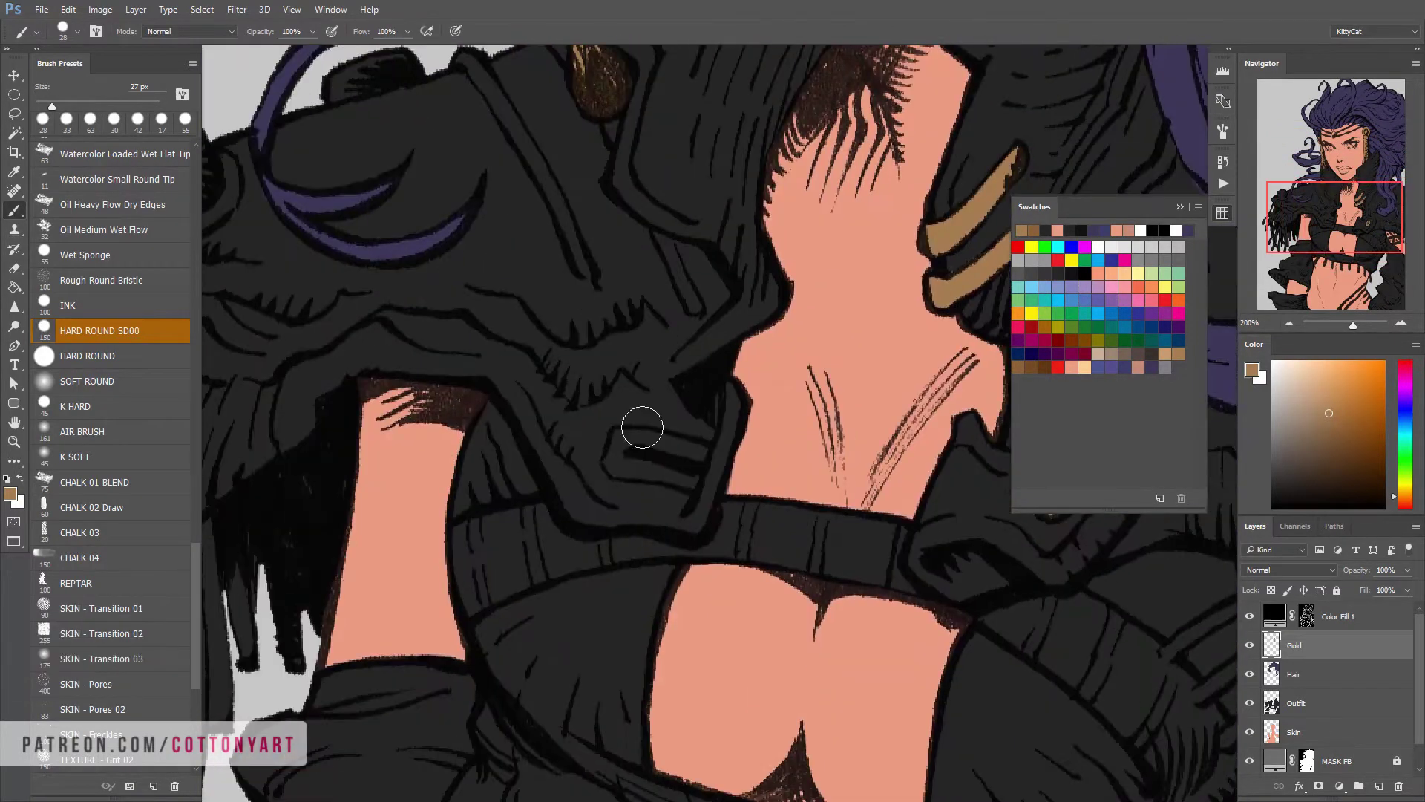
{"action": "scroll", "coordinate": [579, 404], "scroll_direction": "up", "scroll_amount": 2}
{"action": "scroll", "coordinate": [466, 355], "scroll_direction": "left", "scroll_amount": 5}
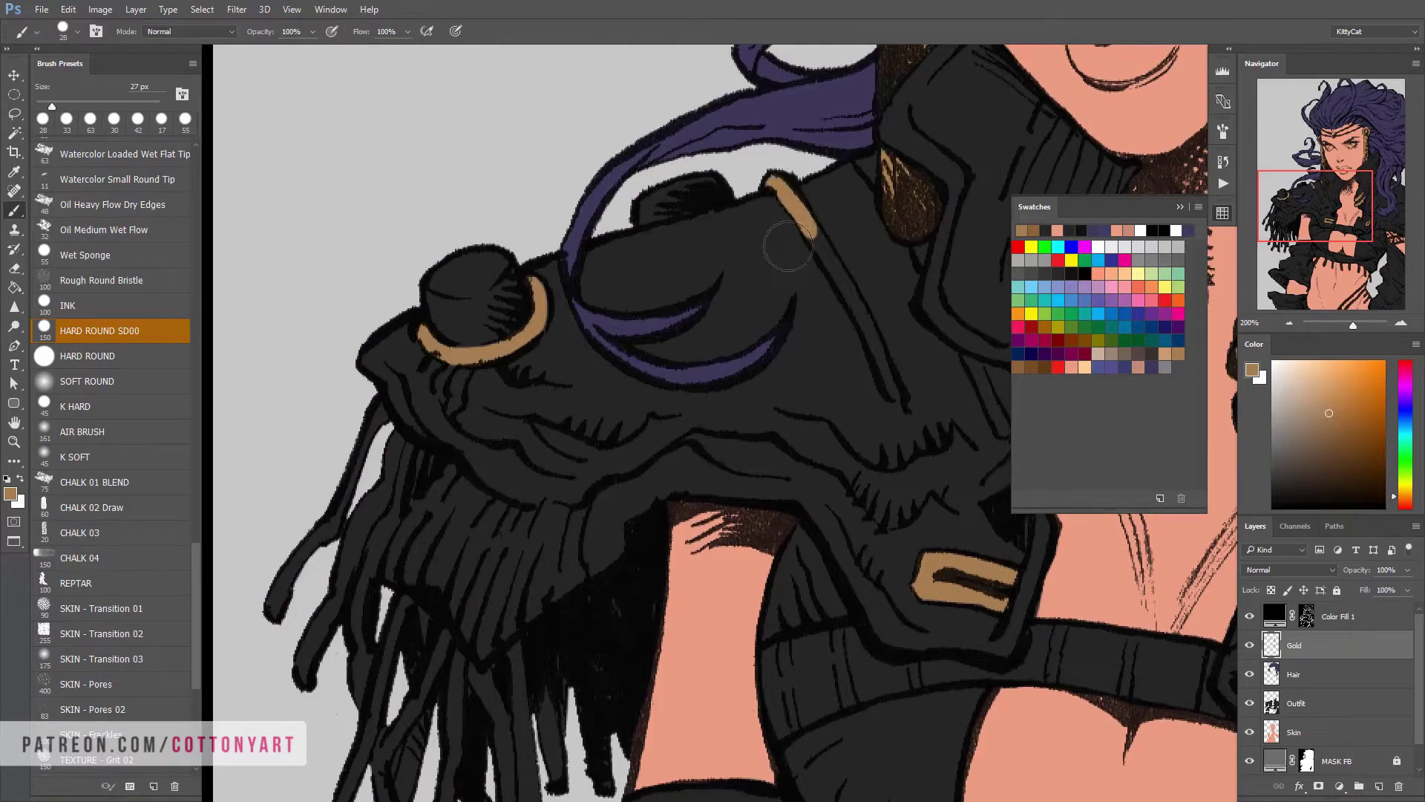
{"action": "scroll", "coordinate": [789, 246], "scroll_direction": "down", "scroll_amount": 1}
{"action": "scroll", "coordinate": [788, 246], "scroll_direction": "right", "scroll_amount": 3}
{"action": "left_click_drag", "start_coordinate": [607, 172], "coordinate": [687, 327]}
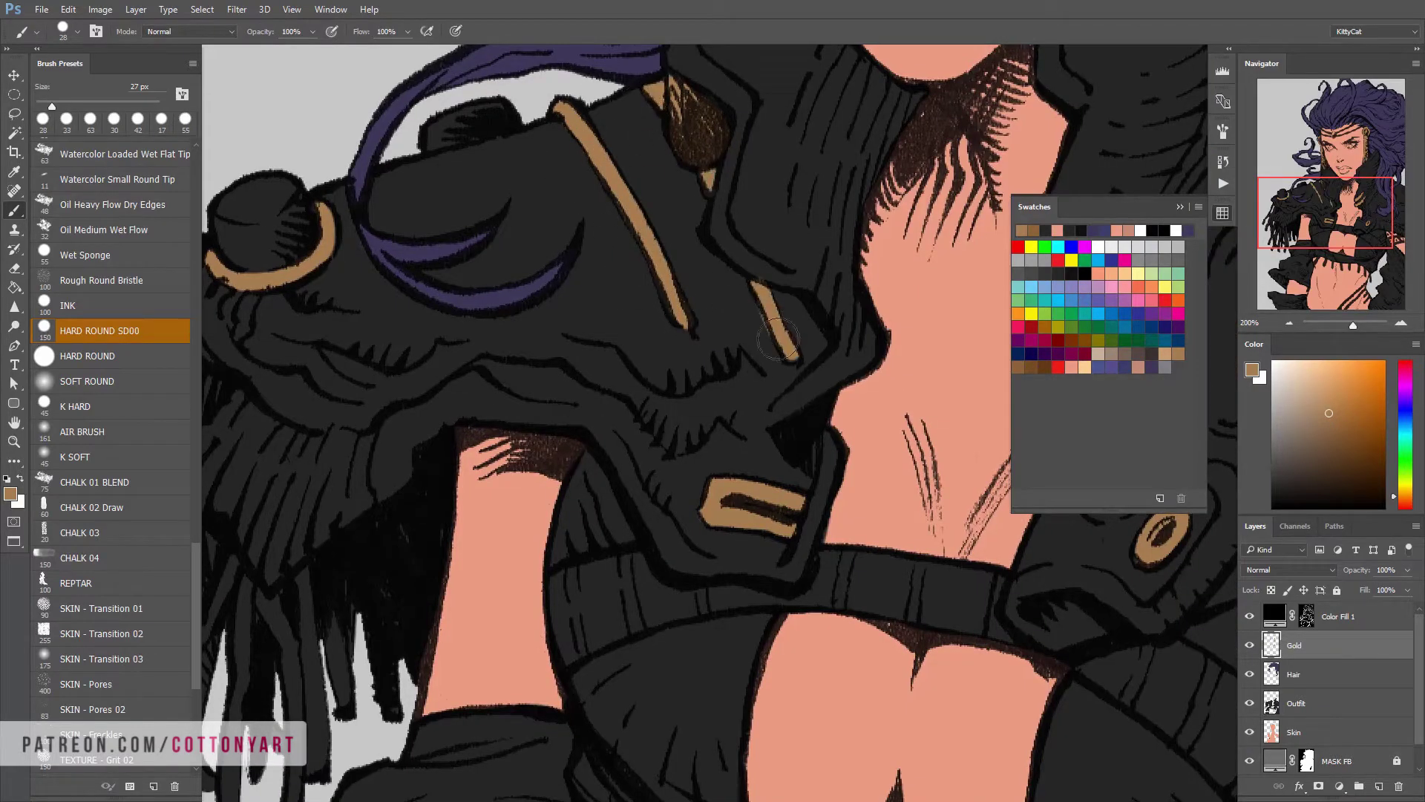
{"action": "scroll", "coordinate": [474, 274], "scroll_direction": "down", "scroll_amount": 4}
{"action": "scroll", "coordinate": [475, 274], "scroll_direction": "right", "scroll_amount": 2}
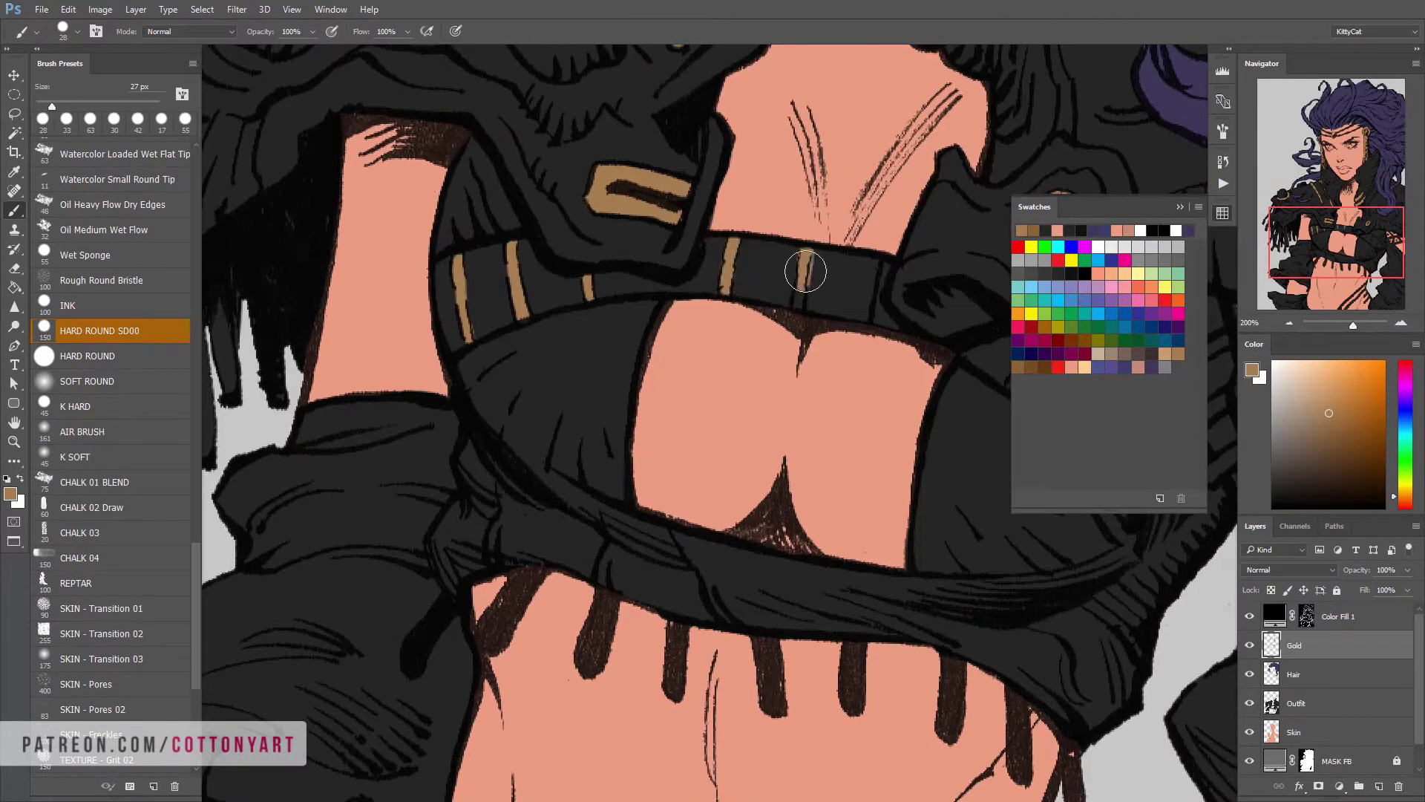
Paint gold stripes on the belt and look over the rest of the figure
{"action": "left_click_drag", "start_coordinate": [881, 261], "coordinate": [873, 296]}
{"action": "scroll", "coordinate": [873, 296], "scroll_direction": "right", "scroll_amount": 4}
{"action": "scroll", "coordinate": [873, 296], "scroll_direction": "down", "scroll_amount": 1}
{"action": "left_click_drag", "start_coordinate": [737, 331], "coordinate": [747, 313]}
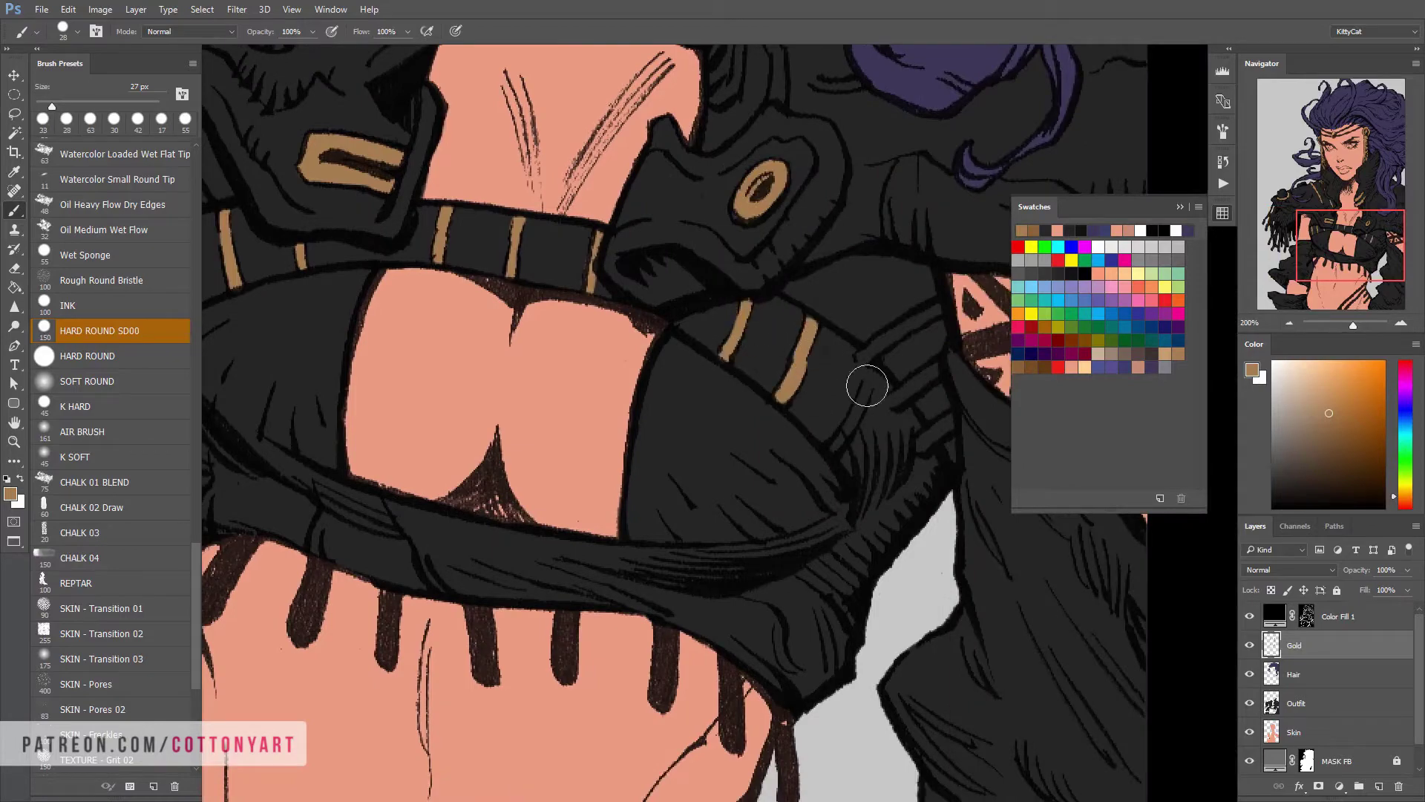
{"action": "scroll", "coordinate": [877, 407], "scroll_direction": "down", "scroll_amount": 2}
{"action": "left_click_drag", "start_coordinate": [707, 372], "coordinate": [745, 346]}
{"action": "scroll", "coordinate": [746, 346], "scroll_direction": "up", "scroll_amount": 3}
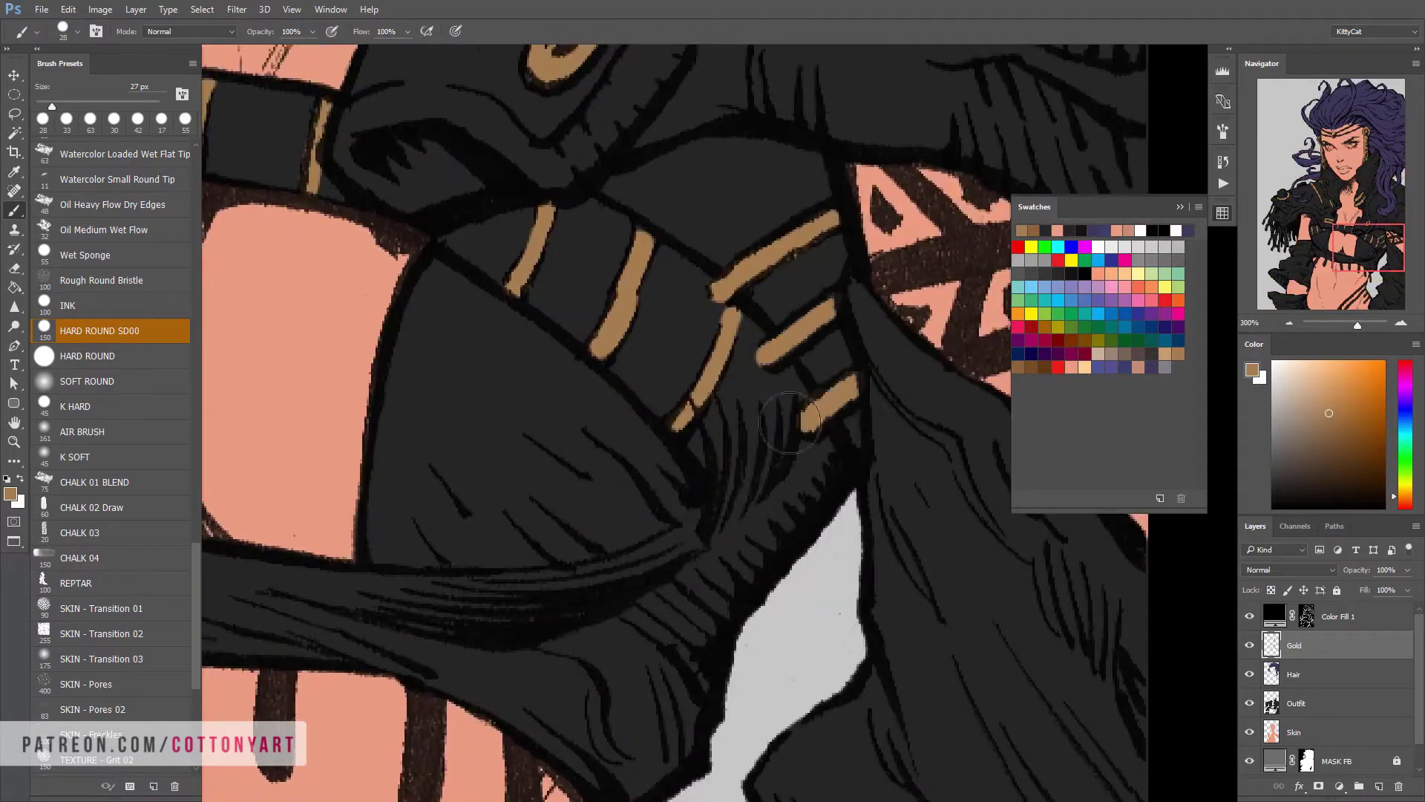
{"action": "scroll", "coordinate": [790, 422], "scroll_direction": "down", "scroll_amount": 3}
{"action": "scroll", "coordinate": [429, 346], "scroll_direction": "up", "scroll_amount": 2}
{"action": "left_click_drag", "start_coordinate": [401, 381], "coordinate": [598, 413]}
{"action": "scroll", "coordinate": [737, 484], "scroll_direction": "down", "scroll_amount": 3}
{"action": "left_click_drag", "start_coordinate": [737, 484], "coordinate": [744, 421]}
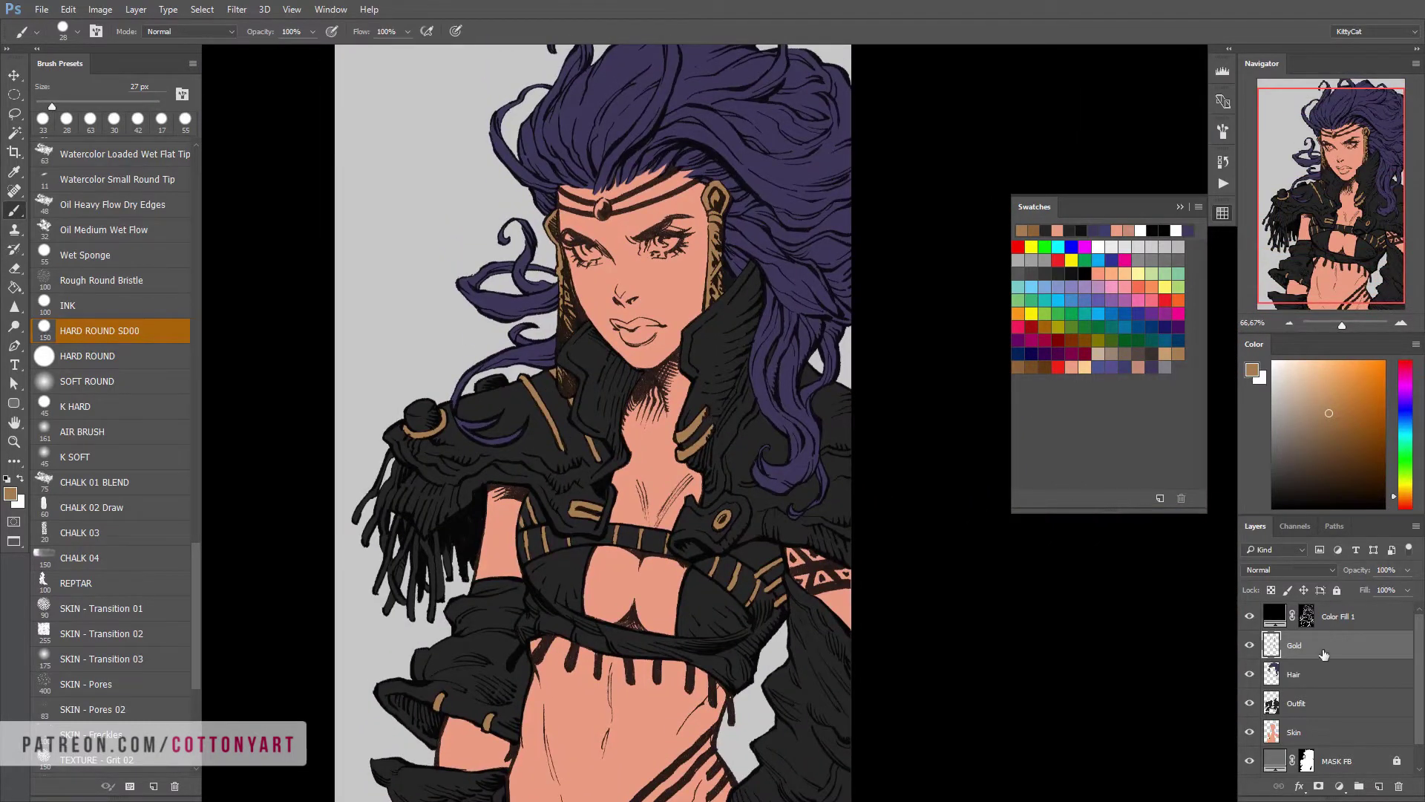
Lock the colour layers and add a Gradient Fill layer using the blue Instagram preset
{"action": "left_click", "coordinate": [1329, 732], "text": "shift"}
{"action": "key", "text": "ctrl+slash"}
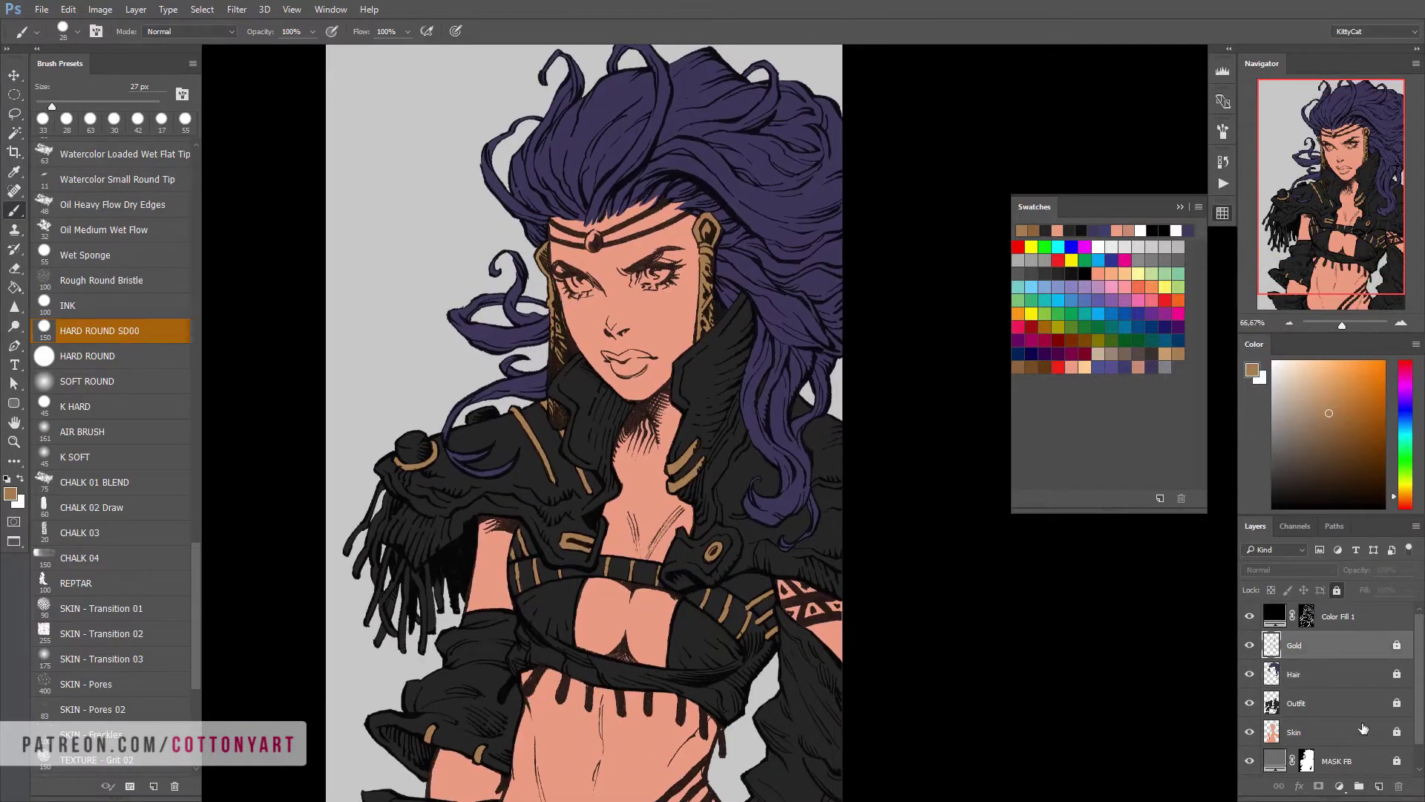
{"action": "left_click", "coordinate": [1340, 786]}
{"action": "left_click", "coordinate": [1321, 384]}
{"action": "left_click", "coordinate": [1074, 477]}
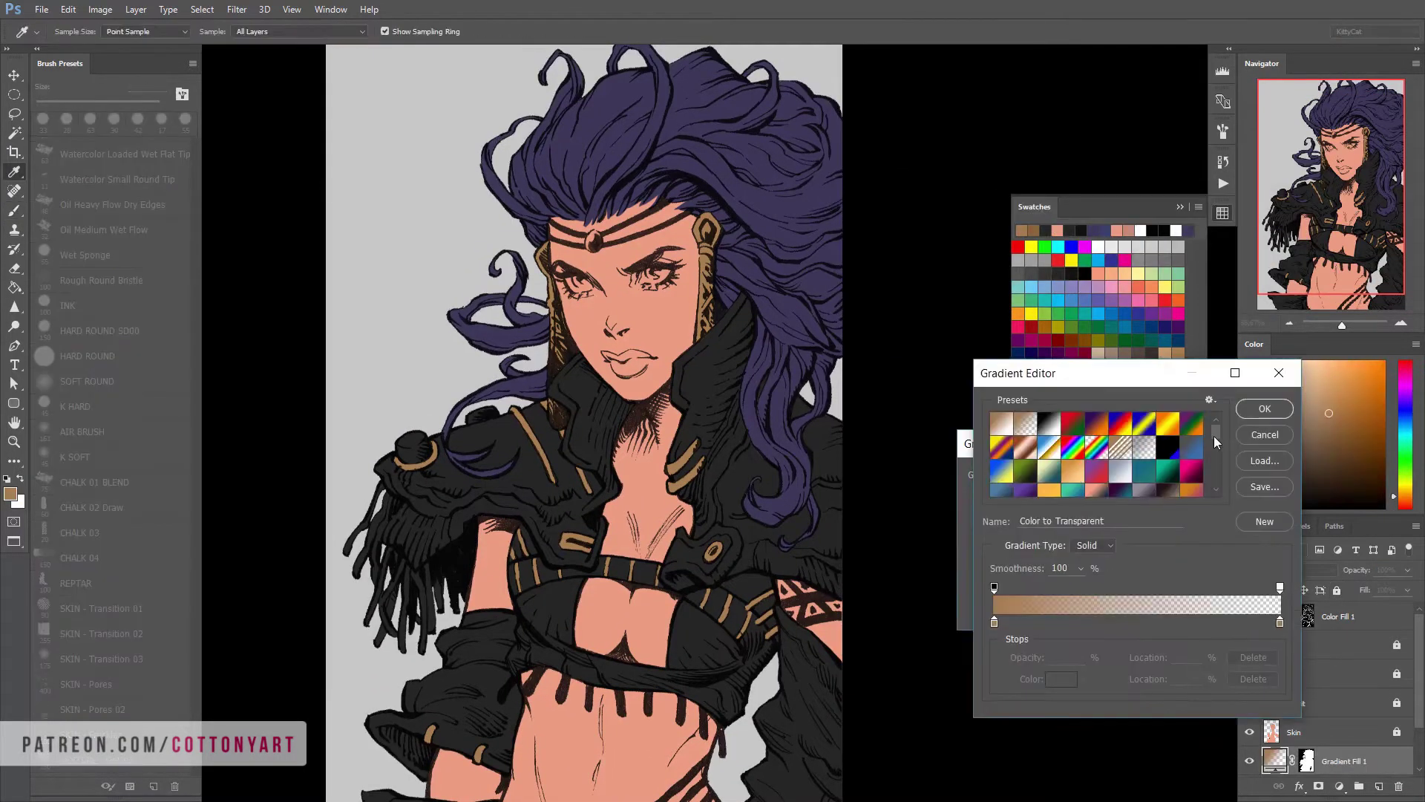
Confirm the gradient fill and set it to Multiply at 62% opacity
{"action": "left_click", "coordinate": [1267, 412]}
{"action": "key", "text": "Return"}
{"action": "left_click", "coordinate": [1291, 570]}
{"action": "left_click", "coordinate": [1291, 628]}
{"action": "left_click_drag", "start_coordinate": [1407, 569], "coordinate": [1377, 613]}
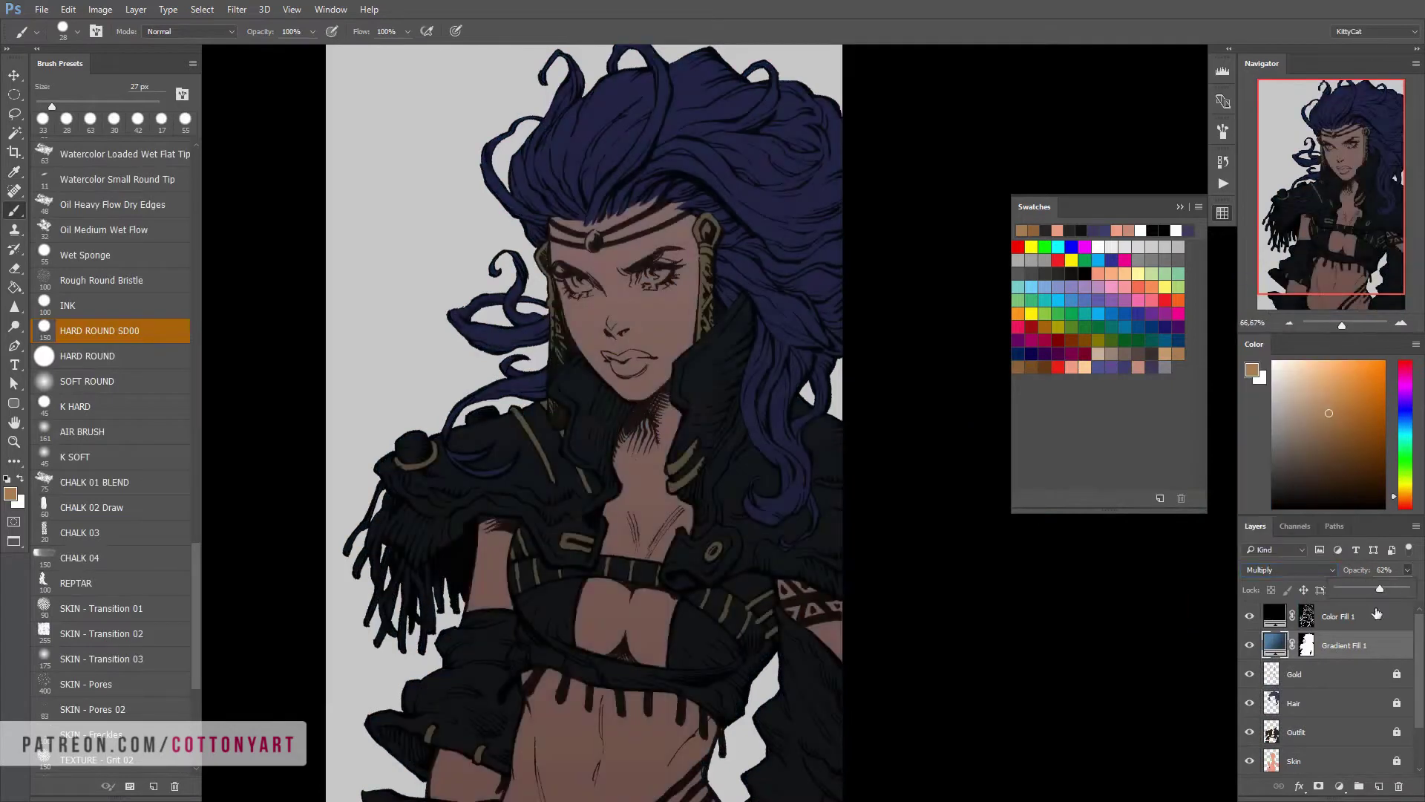
Airbrush the gradient mask to lighten the face, body, hair, belly and glove
{"action": "right_click", "coordinate": [682, 442]}
{"action": "key", "text": "Return"}
{"action": "key", "text": "d"}
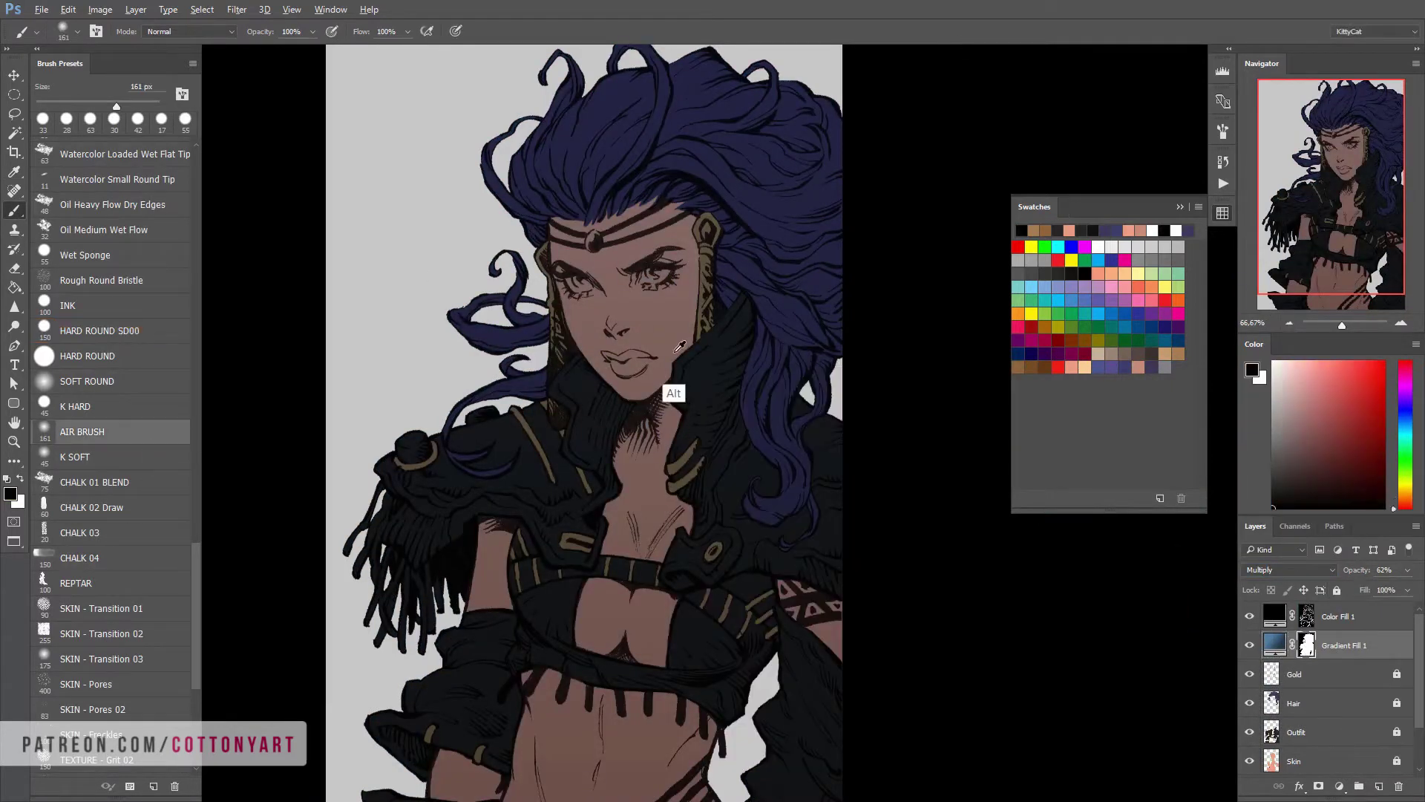
{"action": "mouse_move", "coordinate": [674, 392]}
{"action": "left_mouse_down"}
{"action": "mouse_move", "coordinate": [702, 211]}
{"action": "mouse_move", "coordinate": [732, 318]}
{"action": "mouse_move", "coordinate": [652, 191]}
{"action": "left_mouse_up"}
{"action": "left_click_drag", "start_coordinate": [708, 697], "coordinate": [659, 540]}
{"action": "key", "text": "ctrl+minus"}
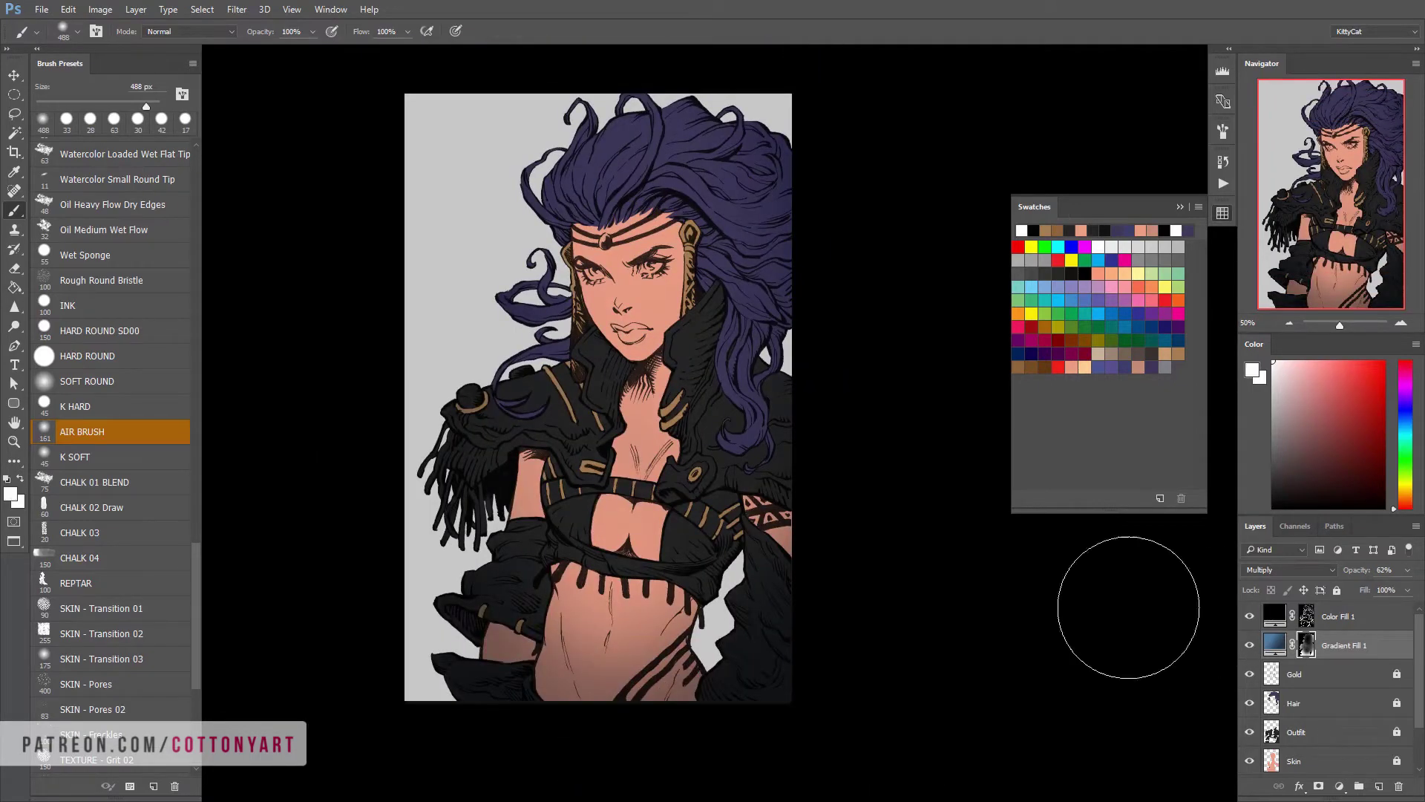
{"action": "left_click_drag", "start_coordinate": [554, 575], "coordinate": [760, 674]}
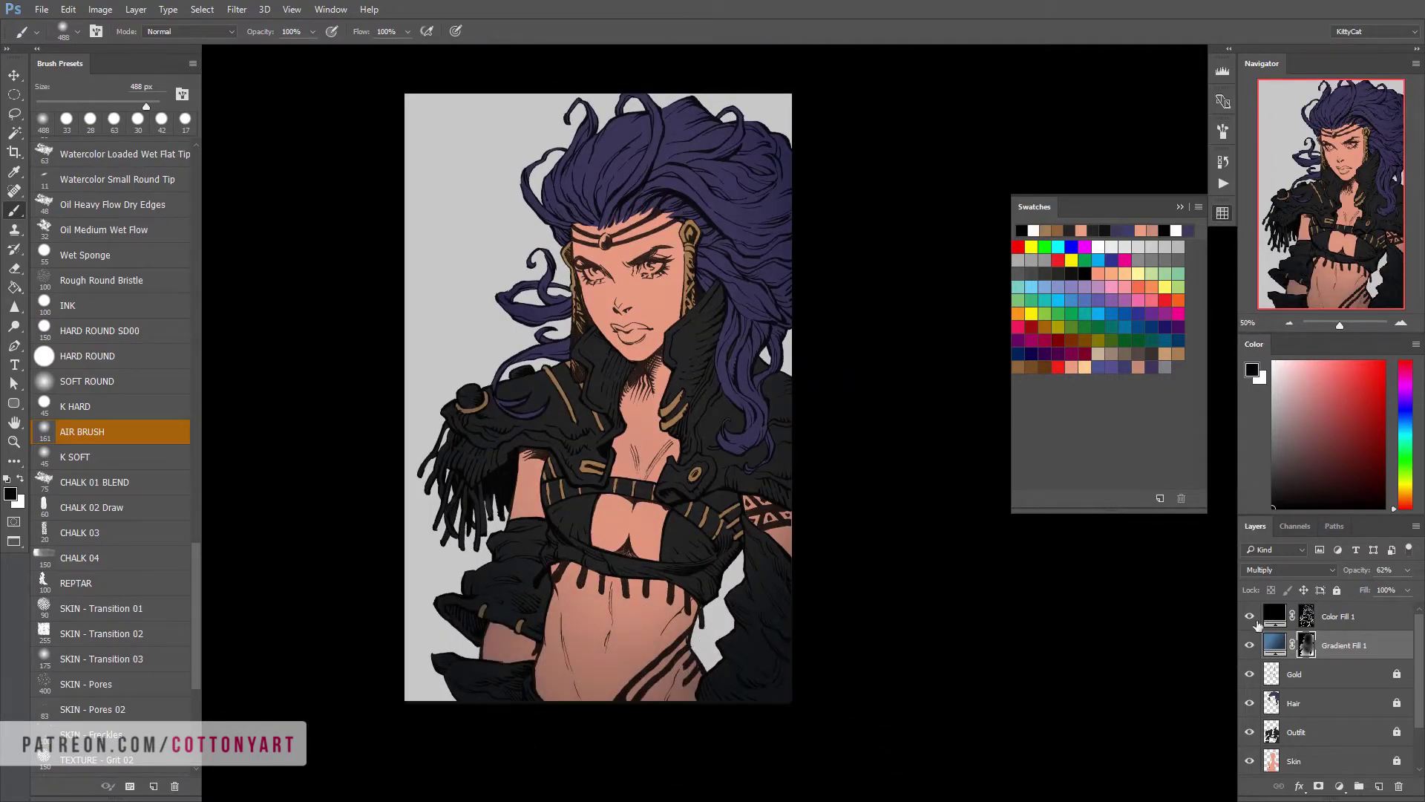
Add a new layer above Hair and clip it to the Hair layer
{"action": "left_click", "coordinate": [1329, 703]}
{"action": "left_click", "coordinate": [1379, 786]}
{"action": "right_click", "coordinate": [1328, 703]}
{"action": "left_click", "coordinate": [1054, 350]}
Sample the hair's purple, then turn the background fill into a peach-to-navy gradient preset
{"action": "left_click", "coordinate": [753, 337], "text": "alt"}
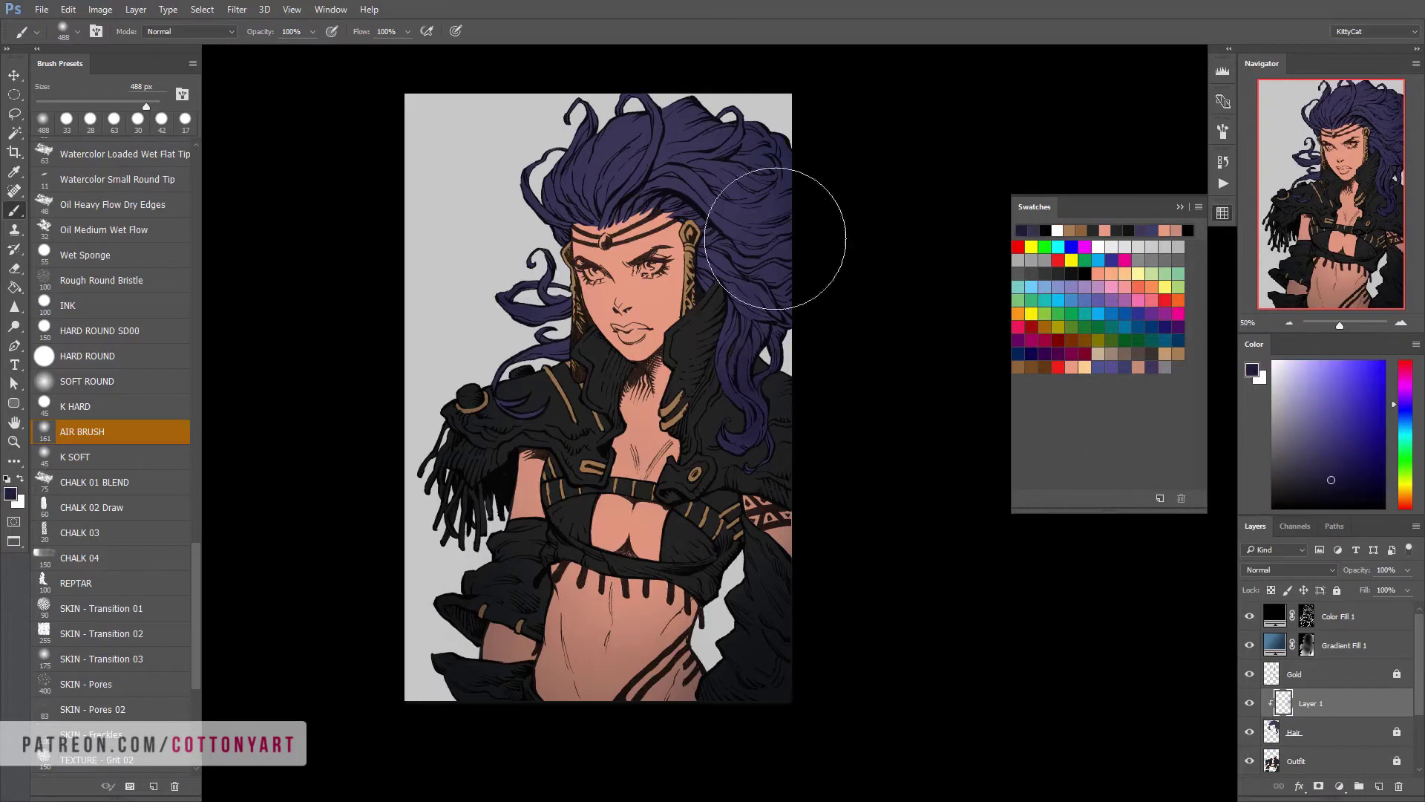
{"action": "scroll", "coordinate": [550, 335], "scroll_direction": "up", "scroll_amount": 1}
{"action": "scroll", "coordinate": [770, 496], "scroll_direction": "down", "scroll_amount": 2}
{"action": "scroll", "coordinate": [770, 497], "scroll_direction": "up", "scroll_amount": 2}
{"action": "scroll", "coordinate": [1329, 690], "scroll_direction": "down", "scroll_amount": 3}
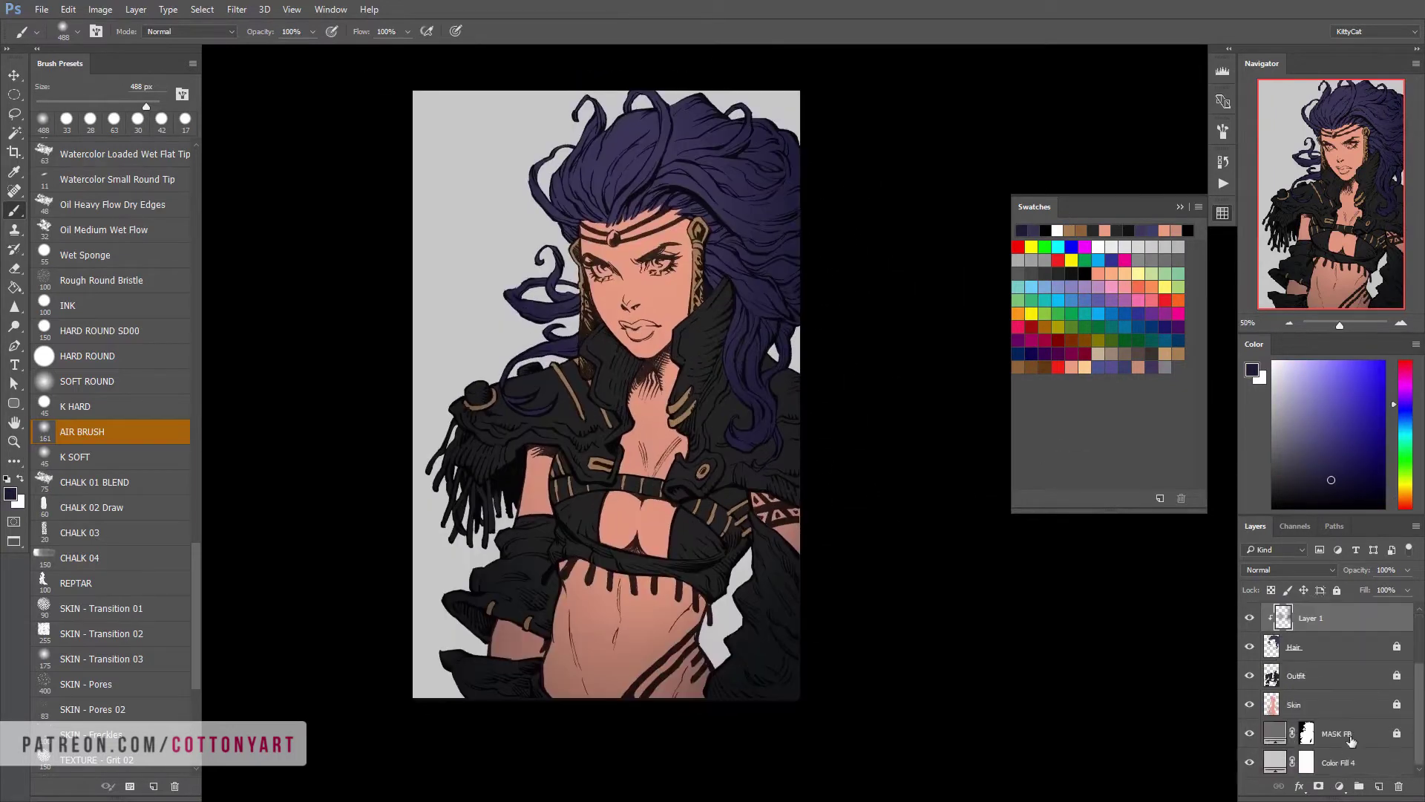
{"action": "left_click", "coordinate": [1016, 569]}
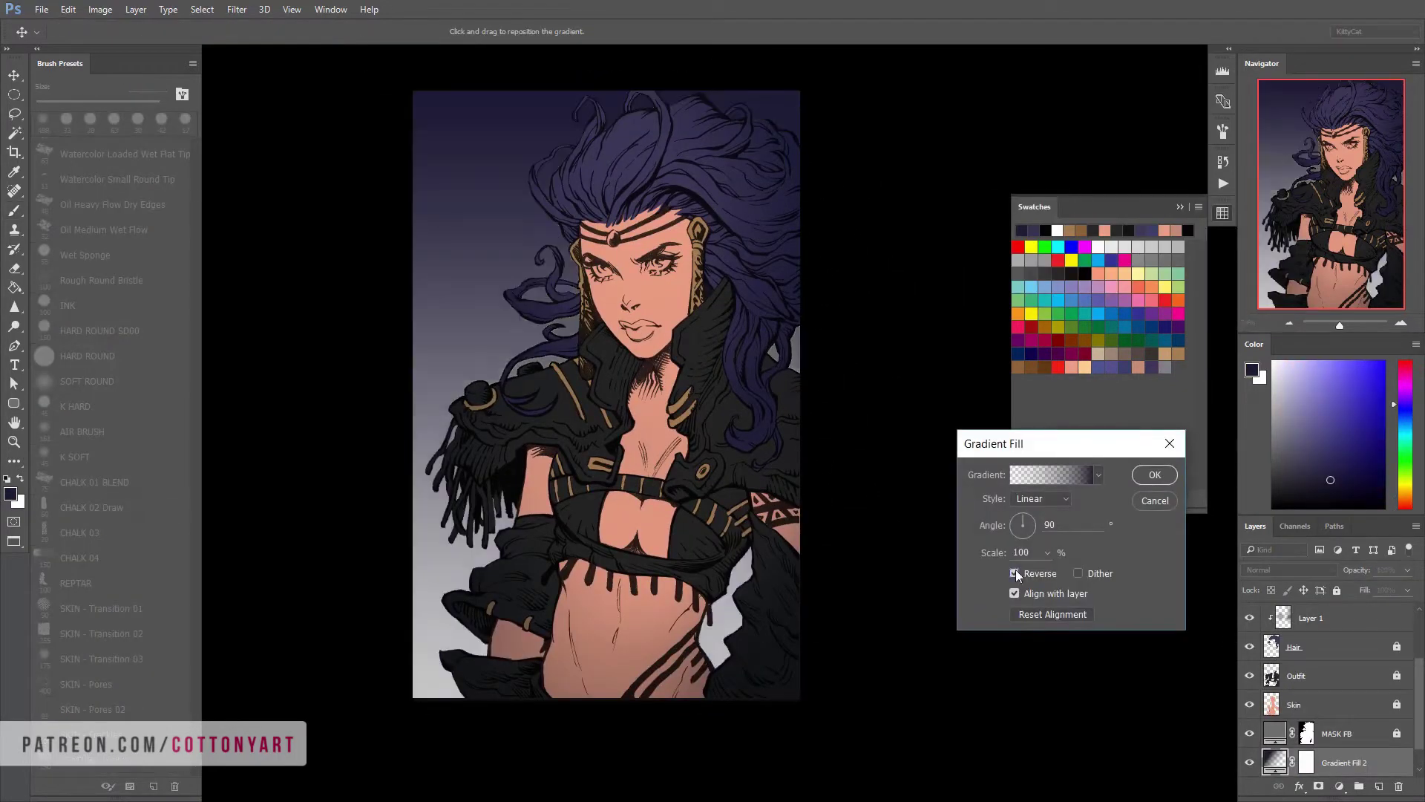
{"action": "left_click", "coordinate": [1054, 463]}
{"action": "left_click", "coordinate": [1146, 442]}
{"action": "left_click", "coordinate": [1025, 470]}
{"action": "left_click", "coordinate": [1144, 470]}
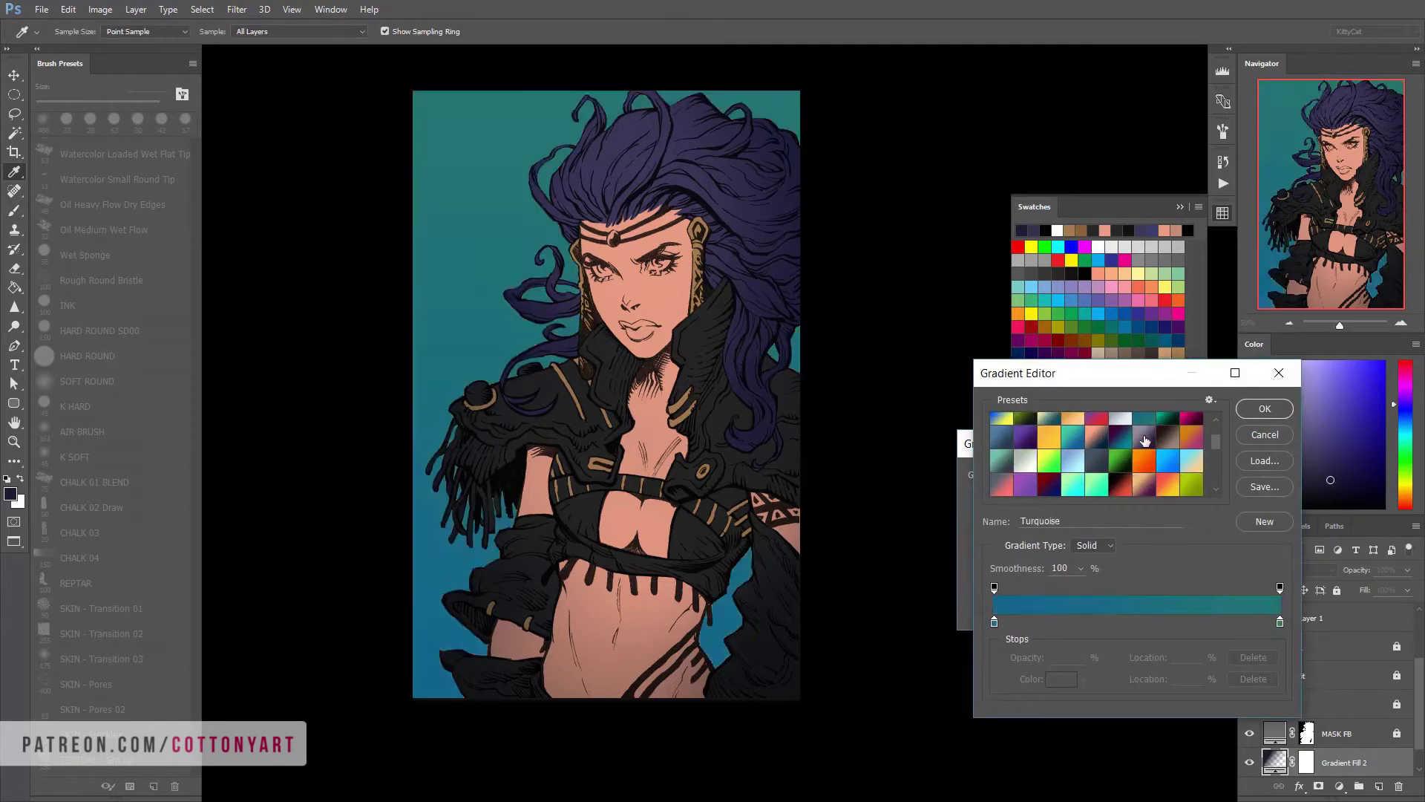
{"action": "left_click", "coordinate": [1168, 470]}
{"action": "left_click", "coordinate": [1096, 490]}
{"action": "key", "text": "Return"}
Angle the background gradient diagonally and recolour its stops to dusky blue and peach
{"action": "left_click", "coordinate": [1014, 573]}
{"action": "mouse_move", "coordinate": [1026, 532]}
{"action": "left_mouse_down"}
{"action": "mouse_move", "coordinate": [1035, 547]}
{"action": "mouse_move", "coordinate": [1018, 512]}
{"action": "left_mouse_up"}
{"action": "left_click", "coordinate": [1015, 574]}
{"action": "left_click", "coordinate": [1054, 474]}
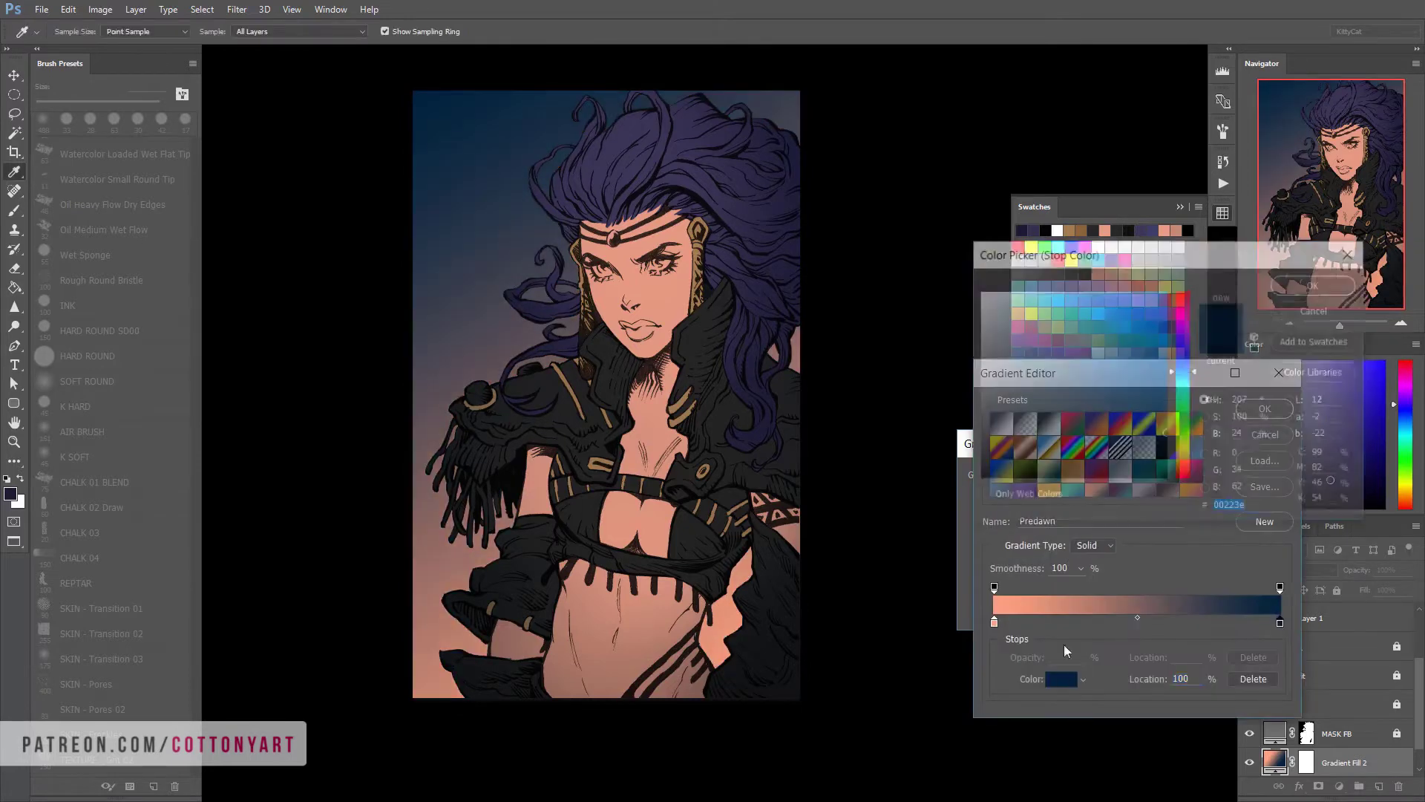
{"action": "double_click", "coordinate": [1280, 623]}
{"action": "left_click_drag", "start_coordinate": [1130, 395], "coordinate": [1072, 406]}
{"action": "key", "text": "Return"}
{"action": "double_click", "coordinate": [995, 622]}
{"action": "left_click_drag", "start_coordinate": [1054, 319], "coordinate": [1047, 327]}
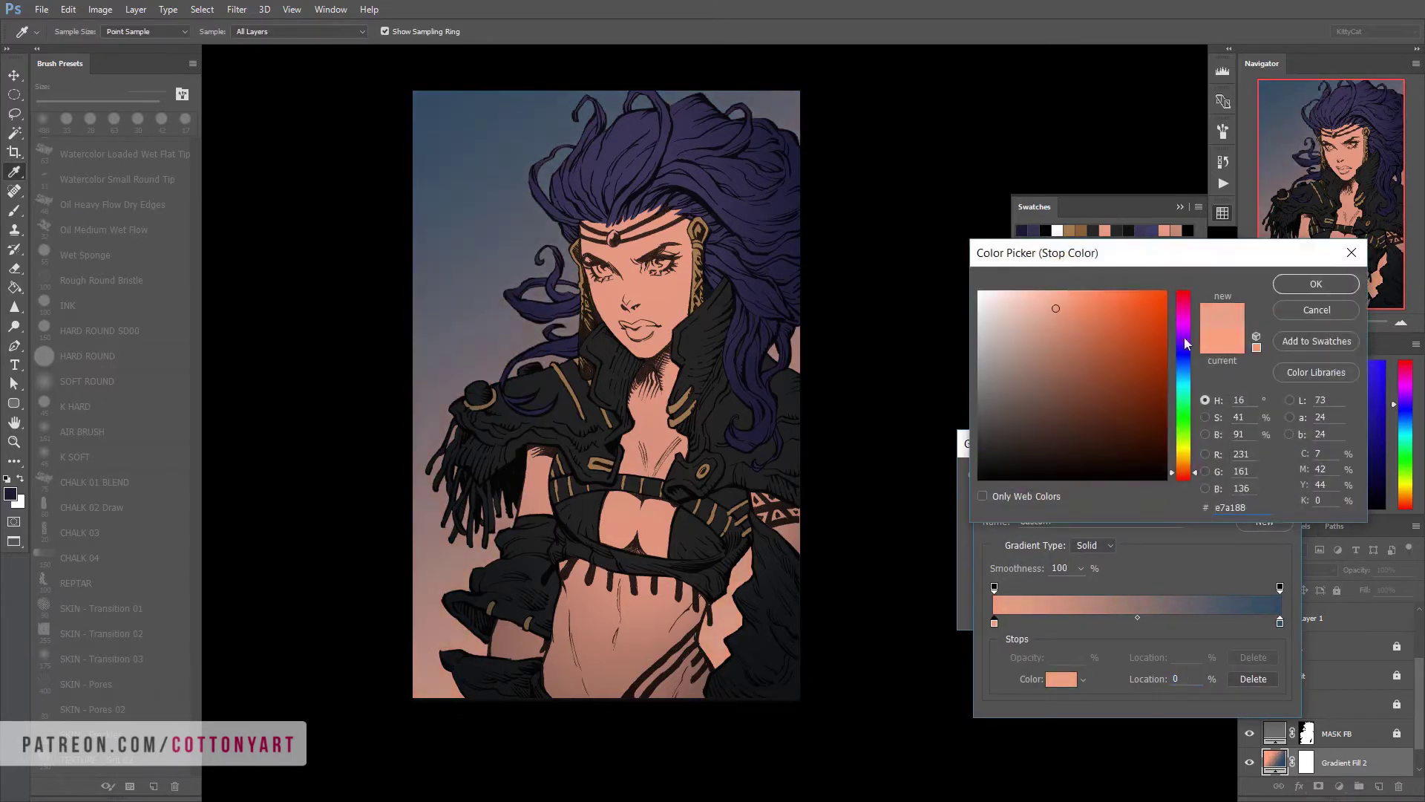
{"action": "mouse_move", "coordinate": [1183, 446]}
{"action": "left_mouse_down"}
{"action": "mouse_move", "coordinate": [1183, 479]}
{"action": "mouse_move", "coordinate": [1183, 461]}
{"action": "left_mouse_up"}
{"action": "key", "text": "Return"}
{"action": "left_click", "coordinate": [1264, 409]}
{"action": "key", "text": "Return"}
Try Hard Light and Color Dodge brush modes, then reset to a 177 px Normal brush
{"action": "key", "text": "b"}
{"action": "left_click", "coordinate": [1311, 658]}
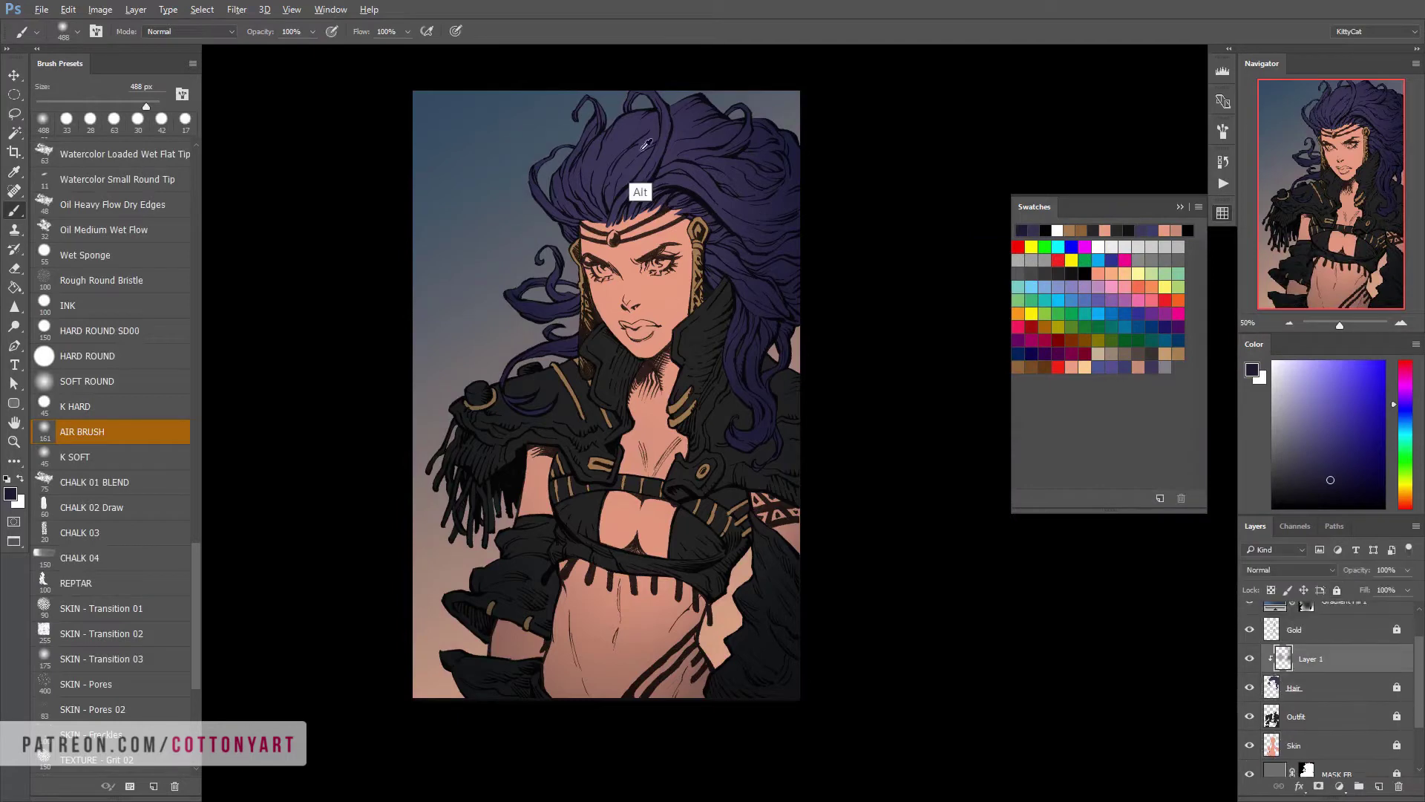
{"action": "left_click", "coordinate": [190, 31]}
{"action": "left_click", "coordinate": [185, 224]}
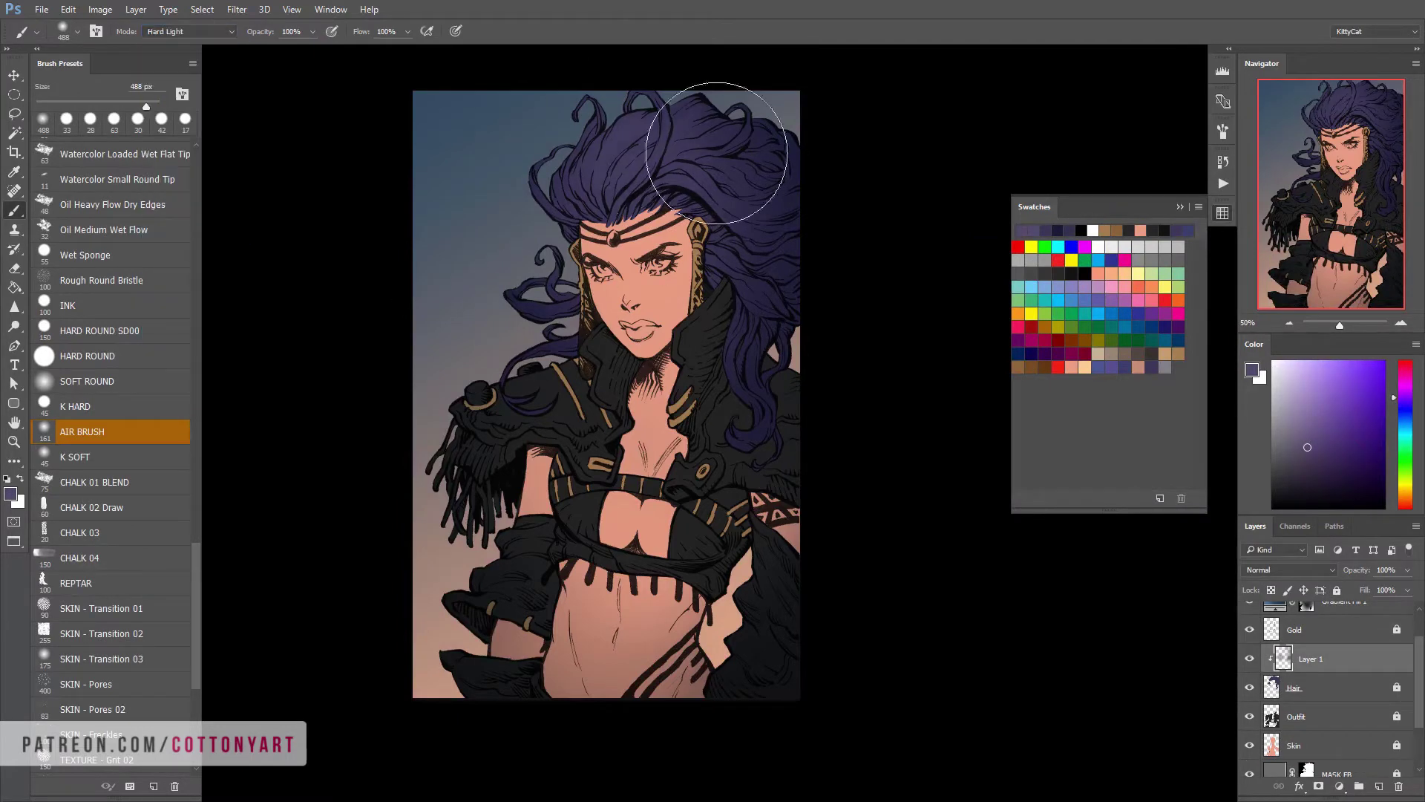
{"action": "right_click", "coordinate": [733, 315]}
{"action": "double_click", "coordinate": [1011, 570]}
{"action": "key", "text": "shift+alt+d"}
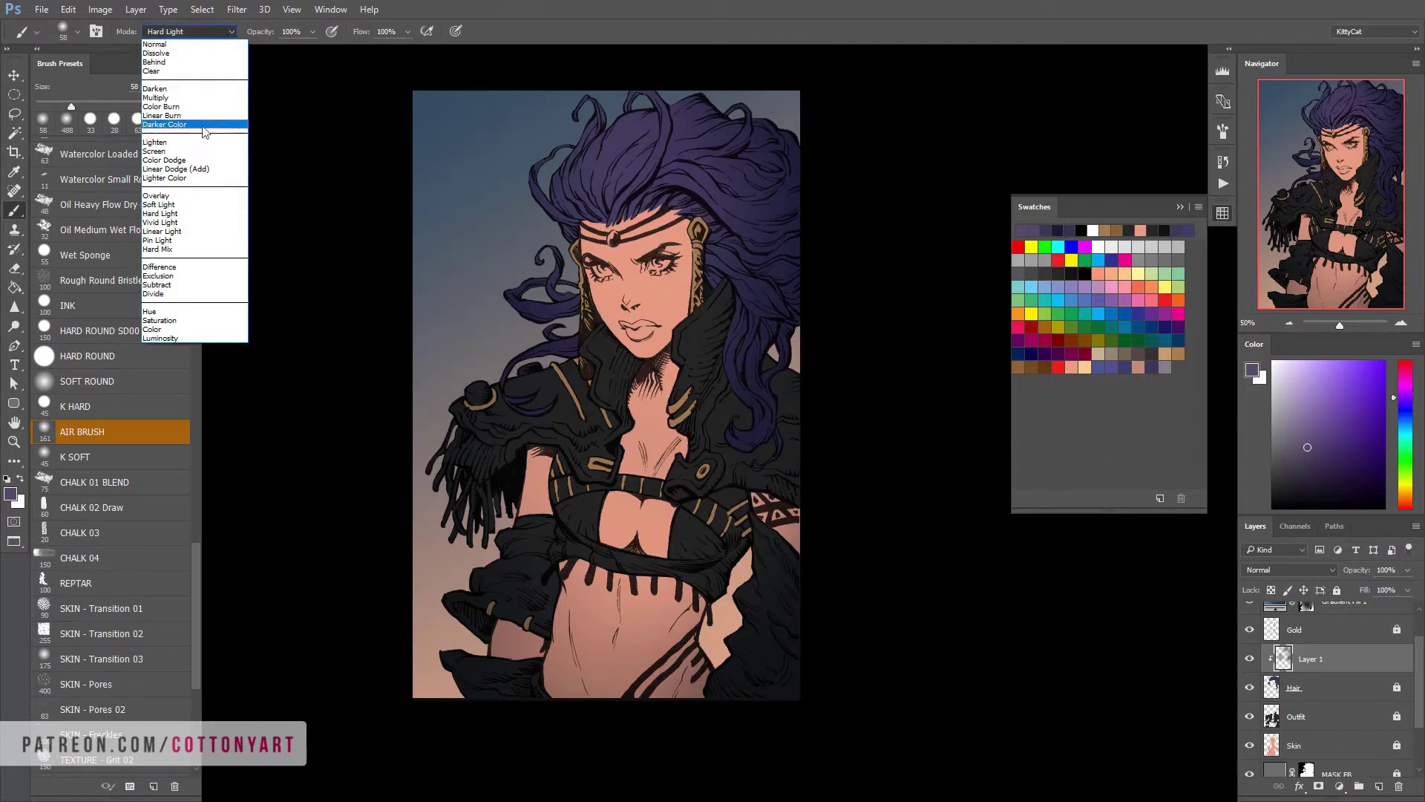
{"action": "right_click", "coordinate": [697, 207]}
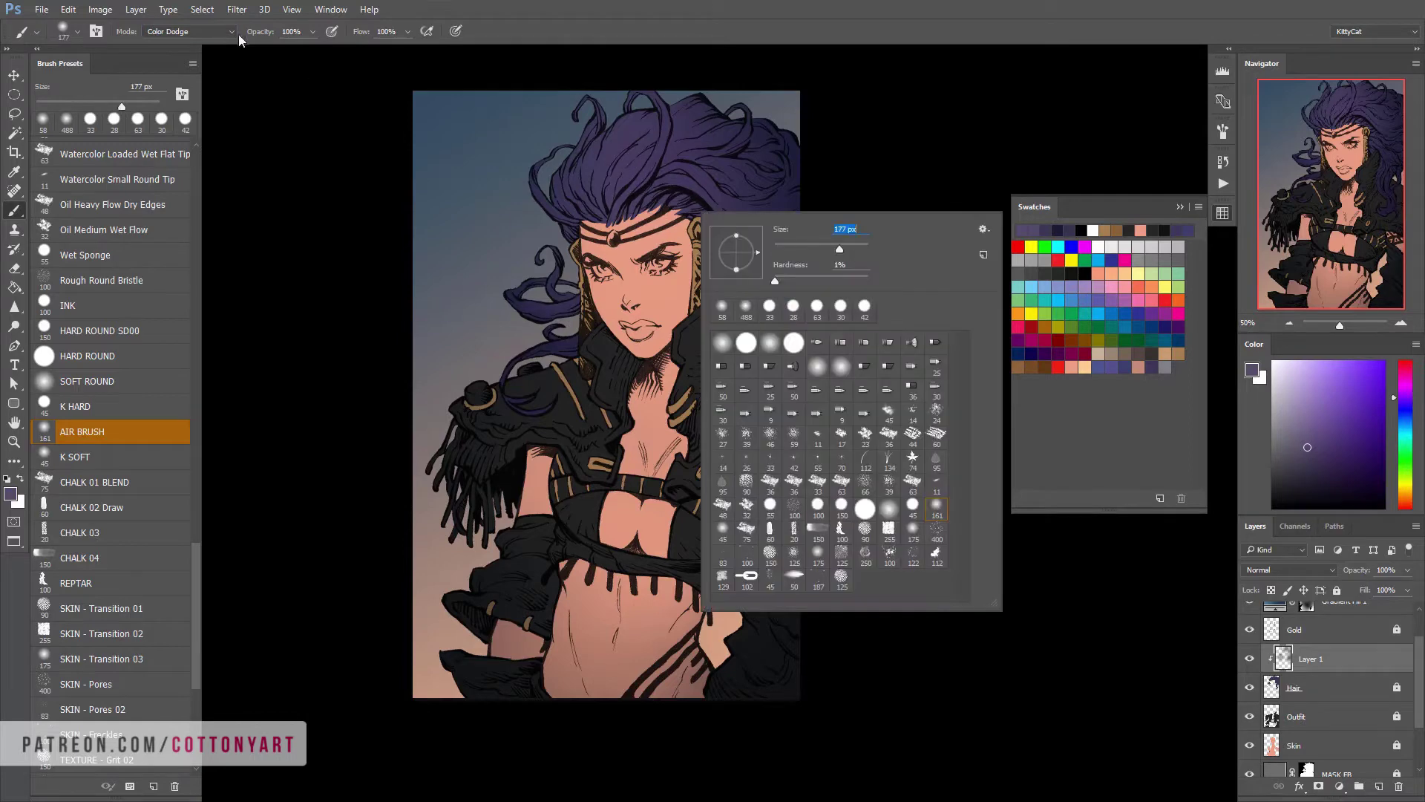
{"action": "key", "text": "shift+alt+n"}
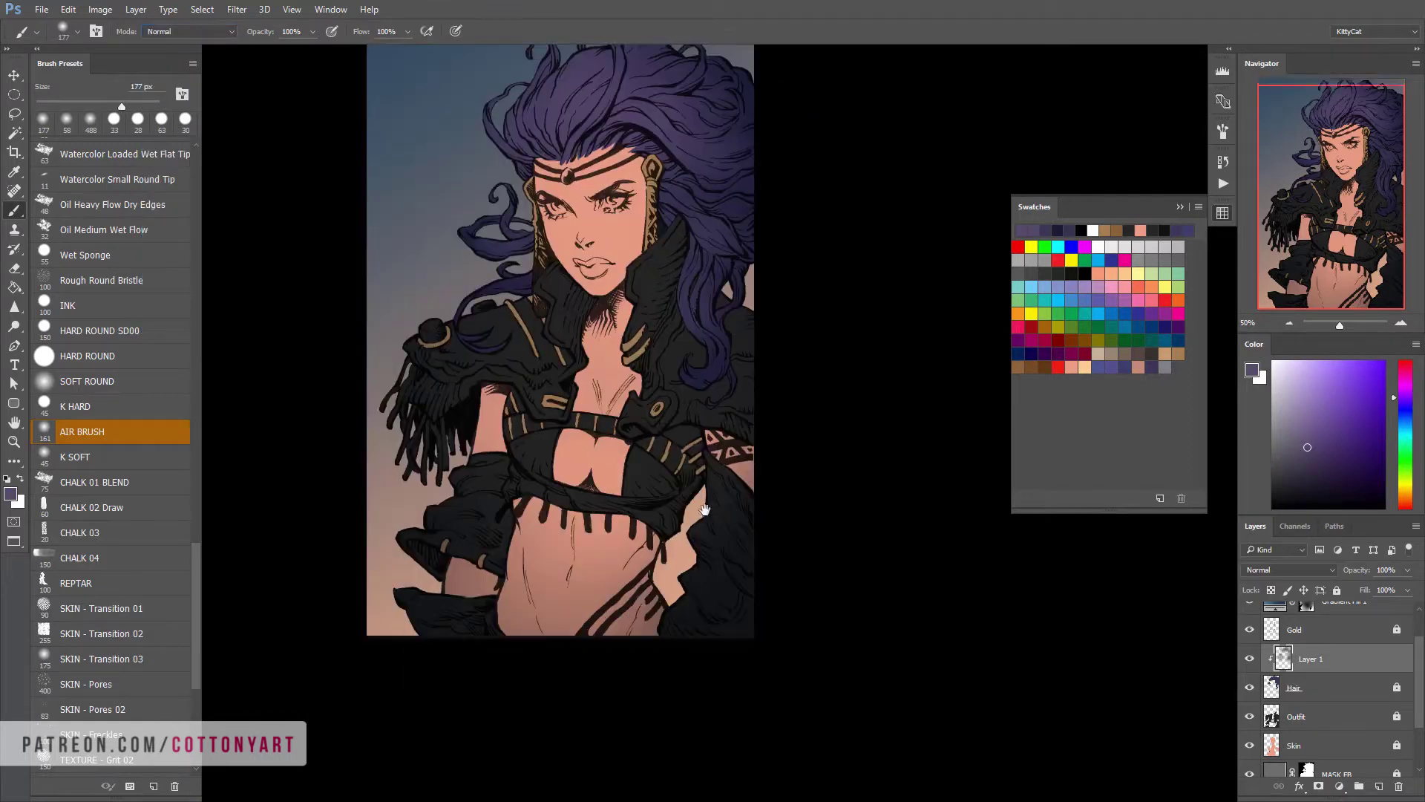
Select Outfit and add a new empty layer clipped to it
{"action": "key", "text": "alt+["}
{"action": "key", "text": "alt+["}
{"action": "key", "text": "ctrl+shift+alt+n"}
{"action": "key", "text": "ctrl+alt+g"}
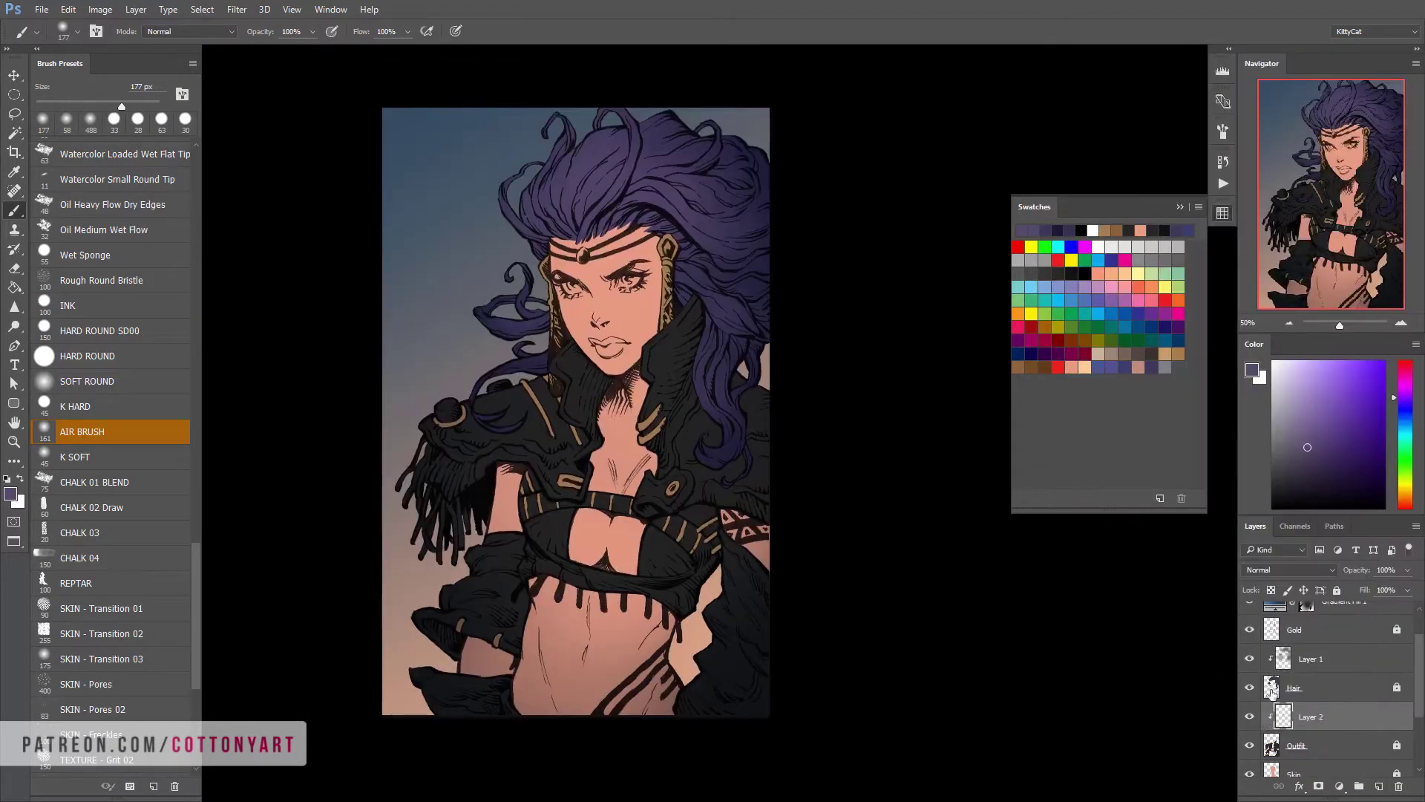
Enlarge the airbrush to about 301 px and sample the collar's dark brown
{"action": "left_click_drag", "start_coordinate": [653, 464], "coordinate": [672, 460]}
{"action": "left_click_drag", "start_coordinate": [1394, 475], "coordinate": [1394, 501]}
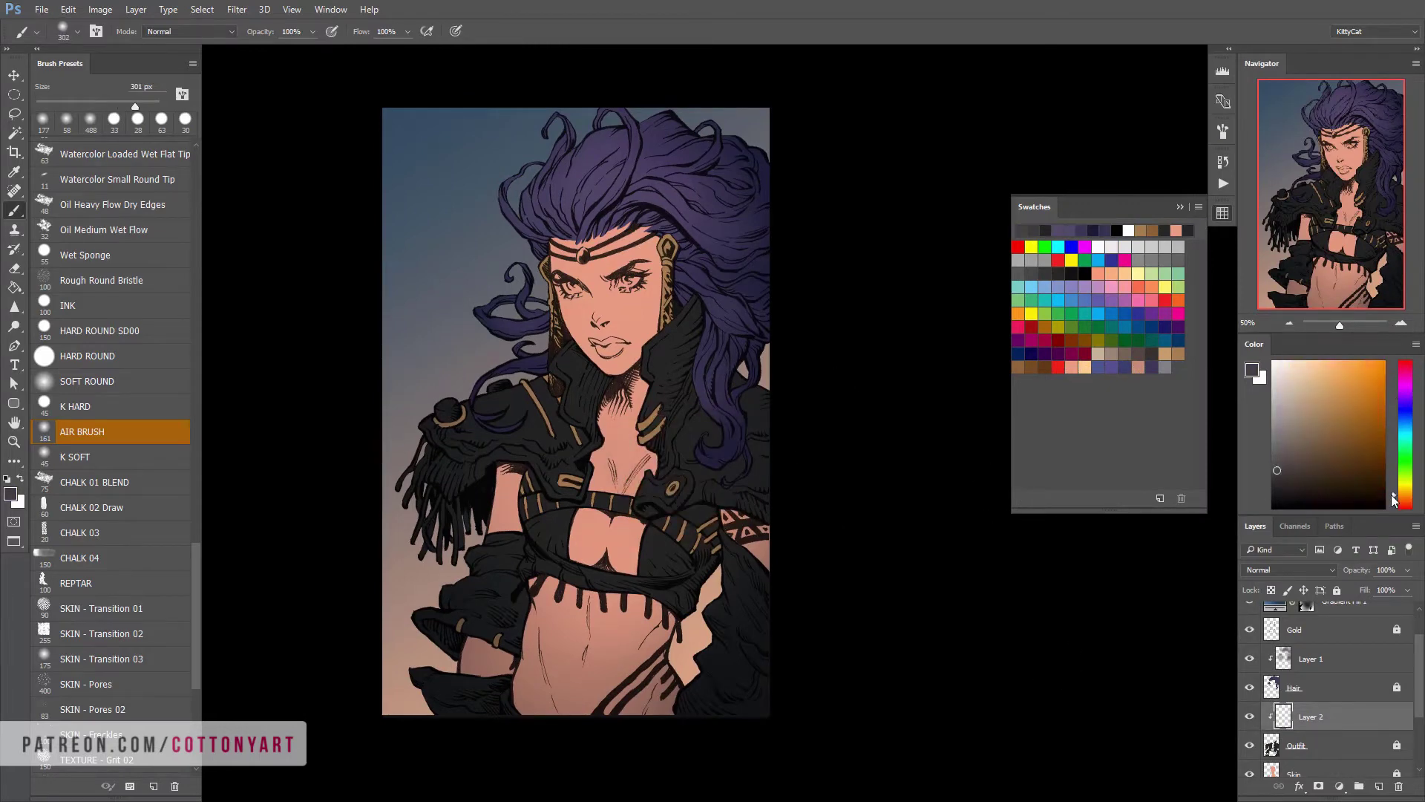
{"action": "left_click", "coordinate": [1305, 407]}
{"action": "left_click", "coordinate": [672, 354], "text": "alt"}
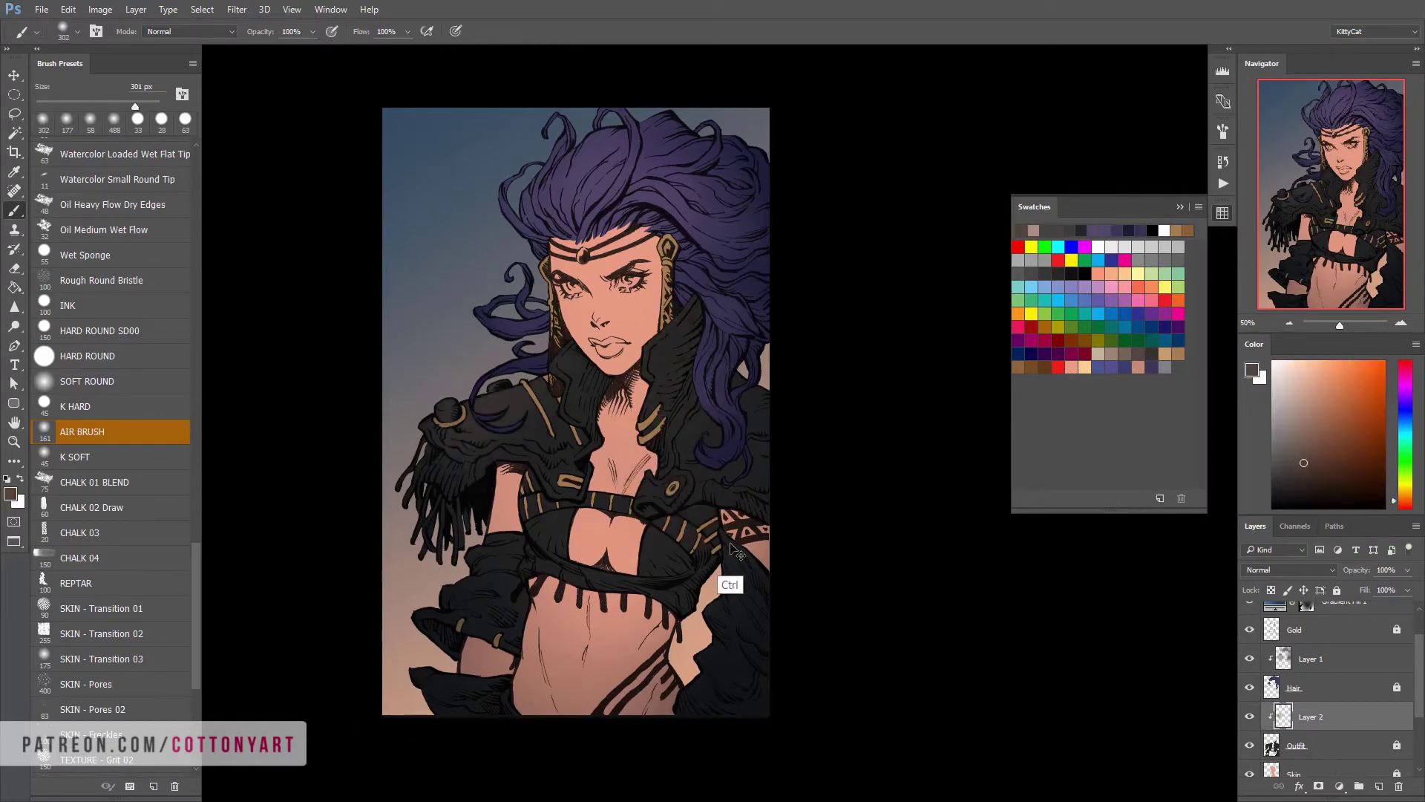
Airbrush brown shadows around the collar and shoulder inside lasso selections
{"action": "key", "text": "l"}
{"action": "left_click_drag", "start_coordinate": [496, 449], "coordinate": [584, 507]}
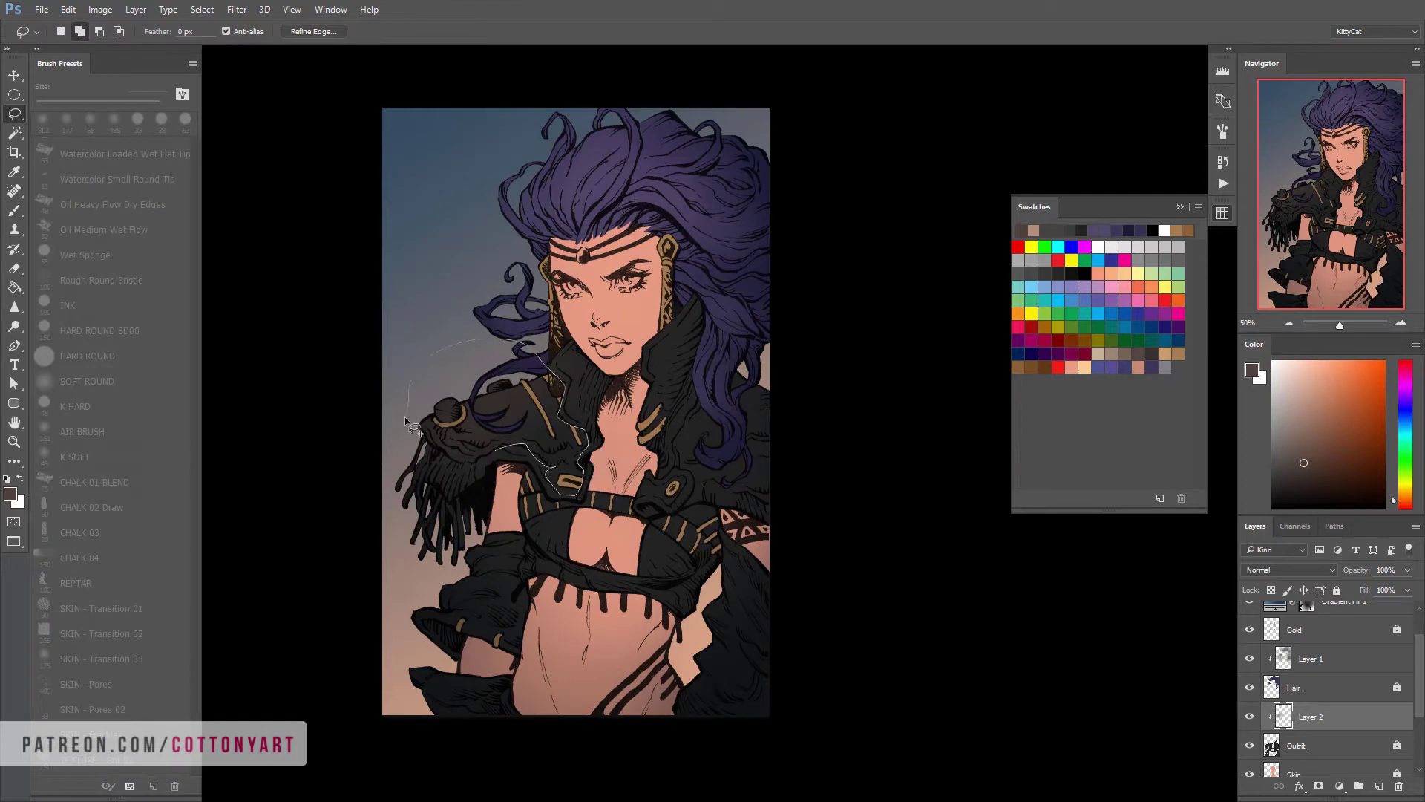
{"action": "key", "text": "b"}
{"action": "left_click_drag", "start_coordinate": [672, 558], "coordinate": [672, 528]}
{"action": "key", "text": "l"}
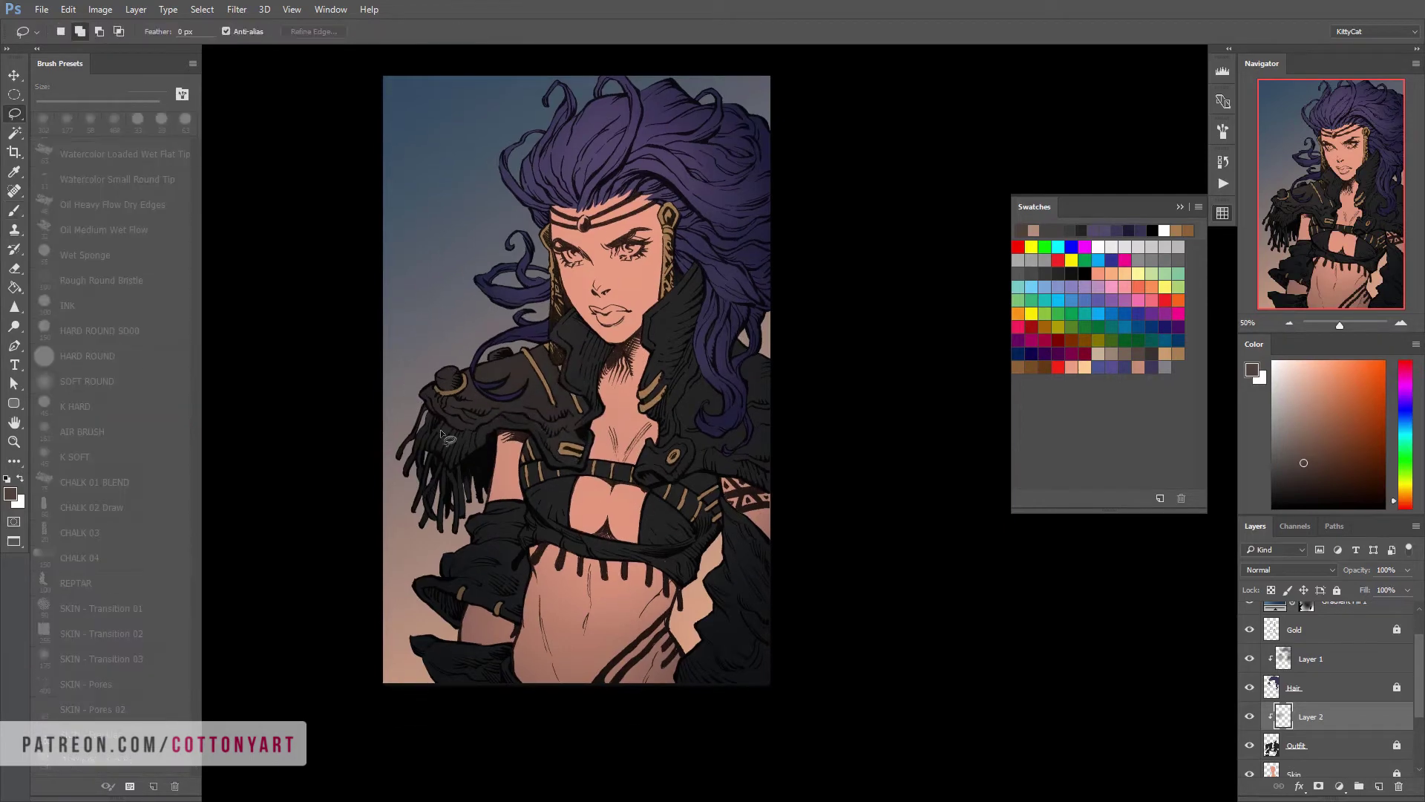
{"action": "key", "text": "b"}
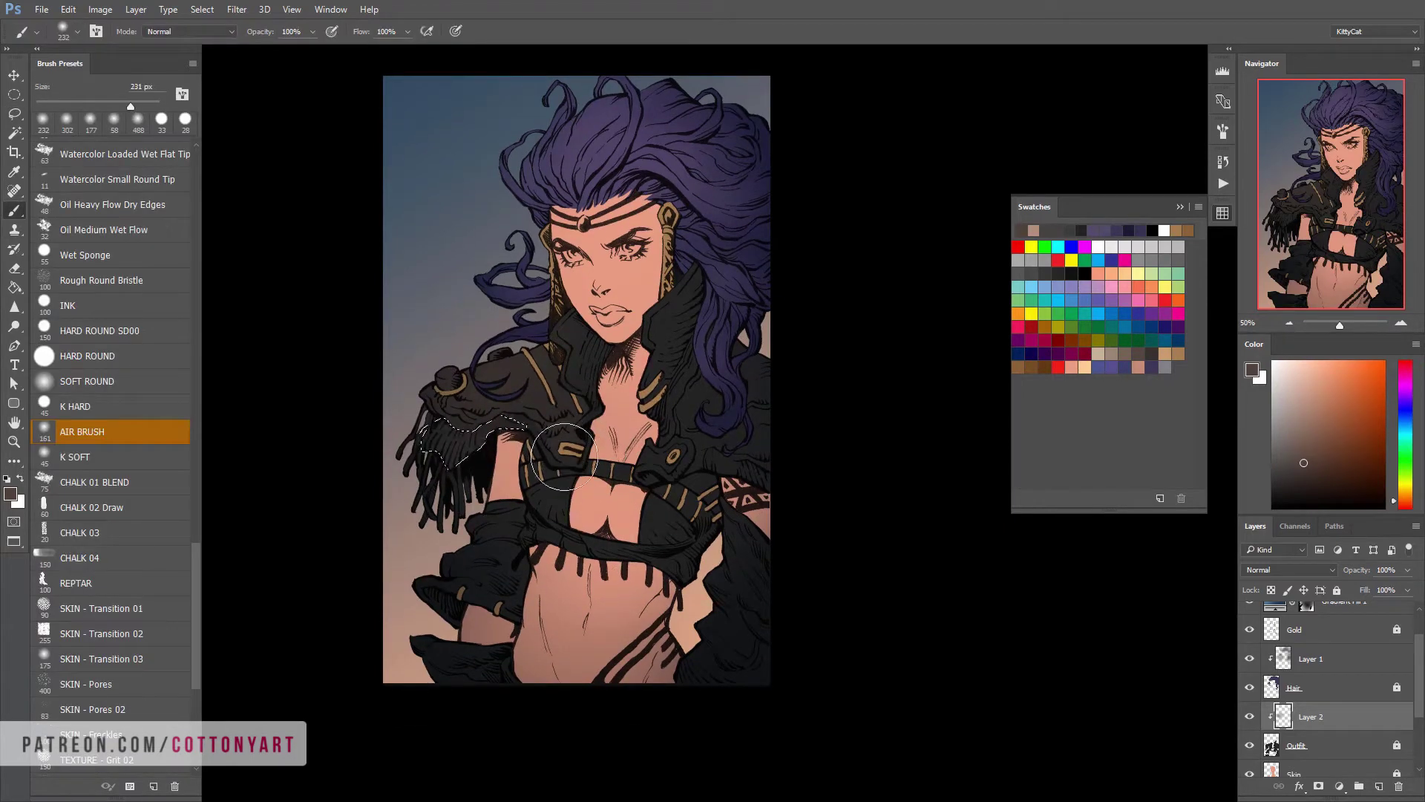
{"action": "scroll", "coordinate": [564, 457], "scroll_direction": "down", "scroll_amount": 3}
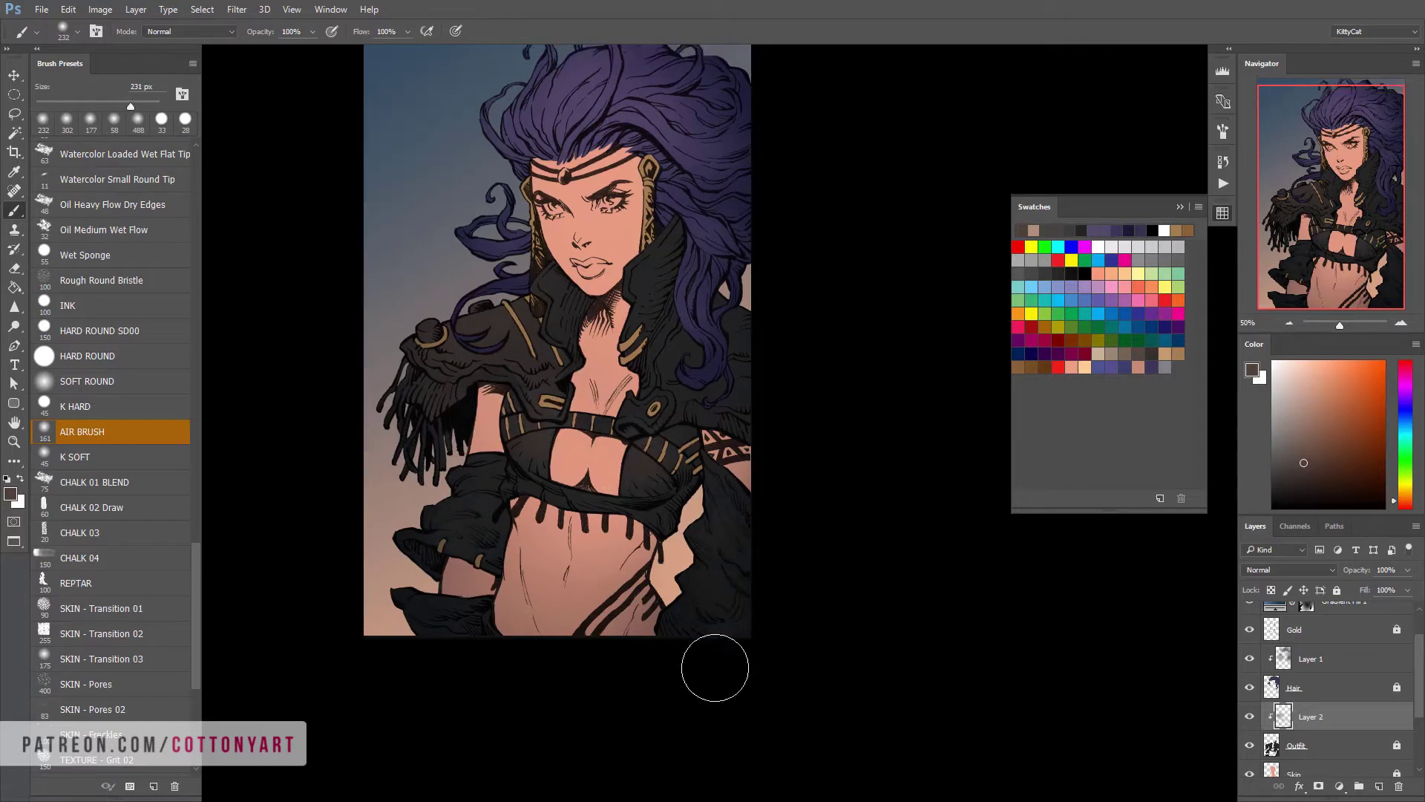
{"action": "scroll", "coordinate": [750, 399], "scroll_direction": "up", "scroll_amount": 4}
{"action": "key", "text": "l"}
{"action": "scroll", "coordinate": [713, 388], "scroll_direction": "down", "scroll_amount": 2}
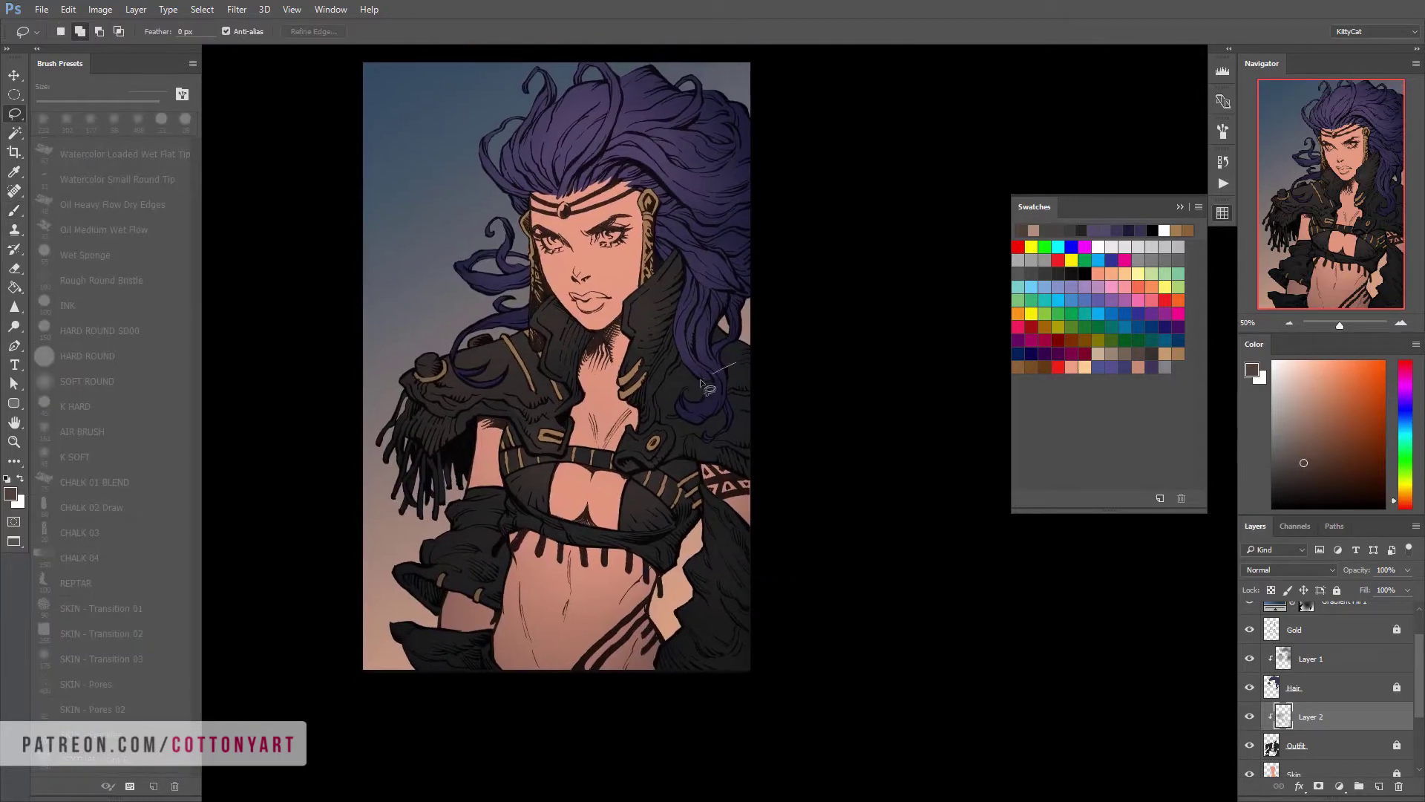
{"action": "key", "text": "b"}
{"action": "scroll", "coordinate": [742, 416], "scroll_direction": "right", "scroll_amount": 2}
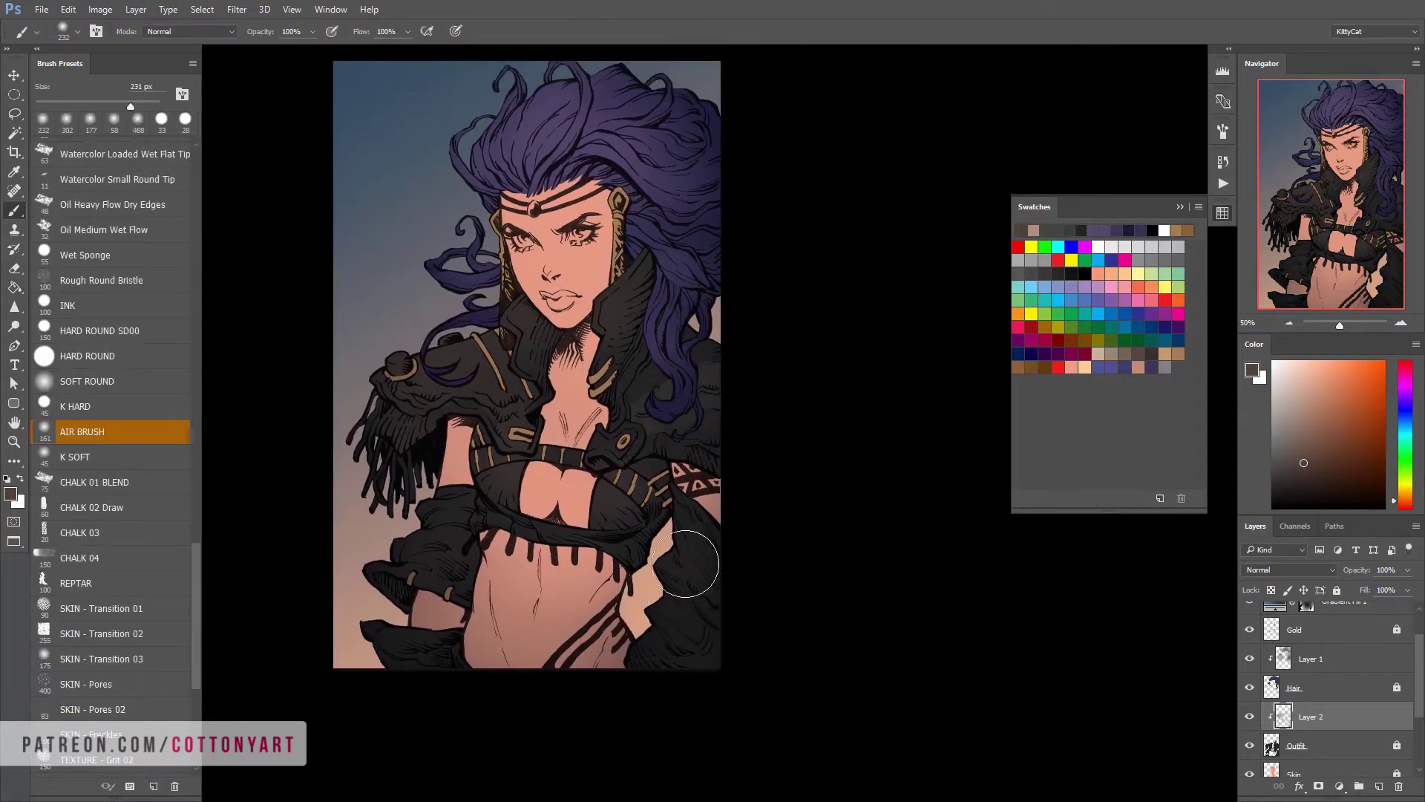
Apply Color Balance midtones of -12, -3, -6 to the shading
{"action": "left_click", "coordinate": [139, 12]}
{"action": "mouse_move", "coordinate": [127, 48]}
{"action": "left_click", "coordinate": [386, 153]}
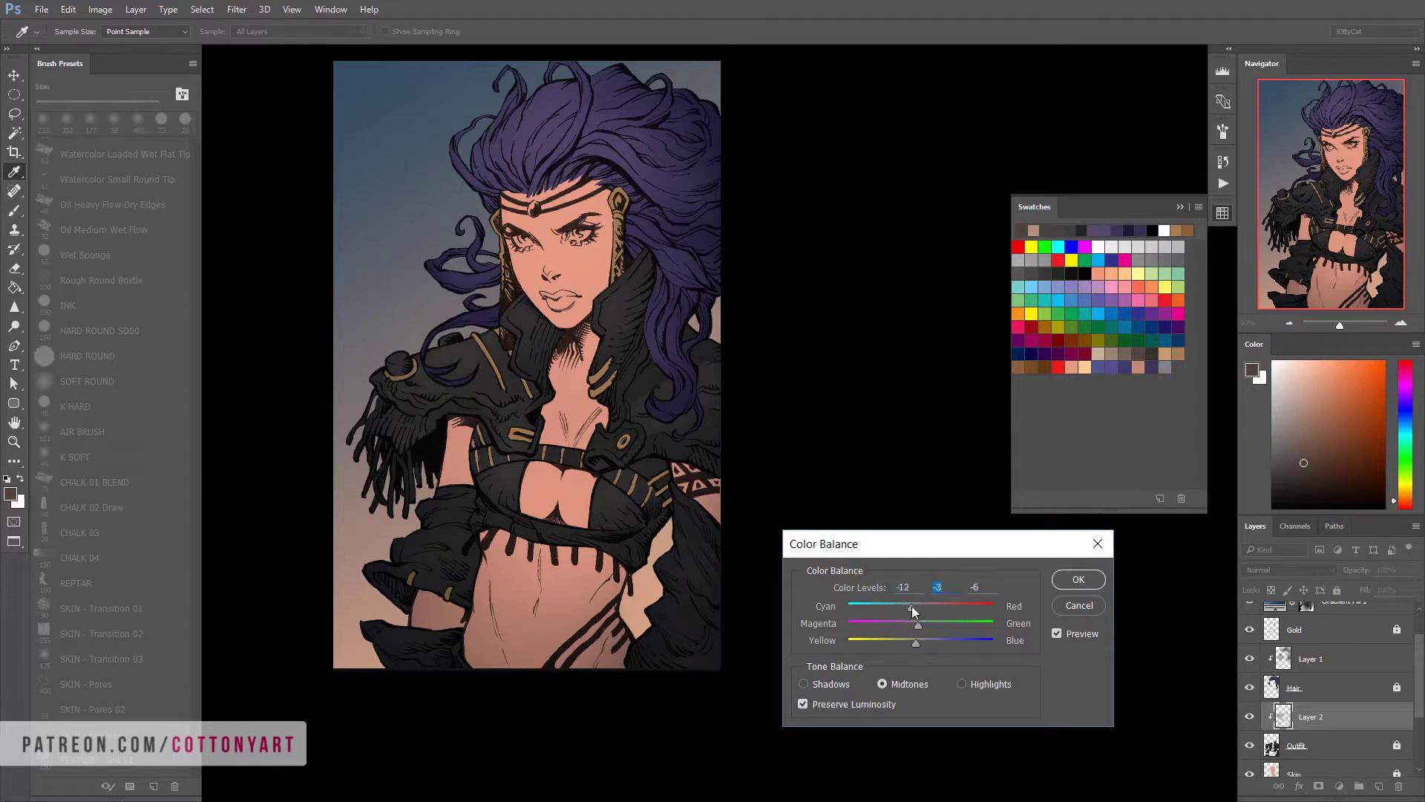
{"action": "left_click", "coordinate": [1076, 580]}
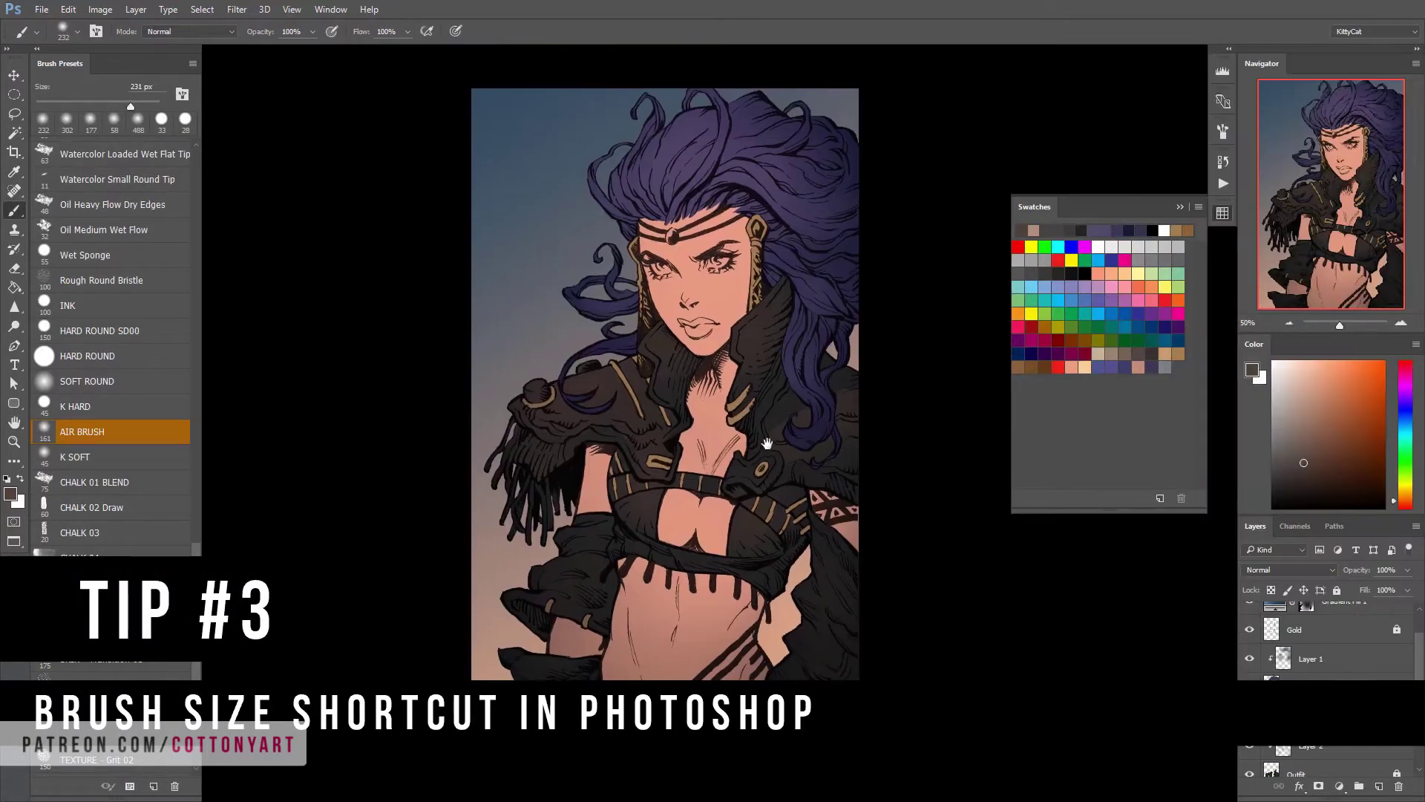
Lasso the neck shadow area and pick a dark blue shading colour
{"action": "left_click_drag", "start_coordinate": [779, 405], "coordinate": [746, 441]}
{"action": "key", "text": "b"}
{"action": "left_click", "coordinate": [1387, 461]}
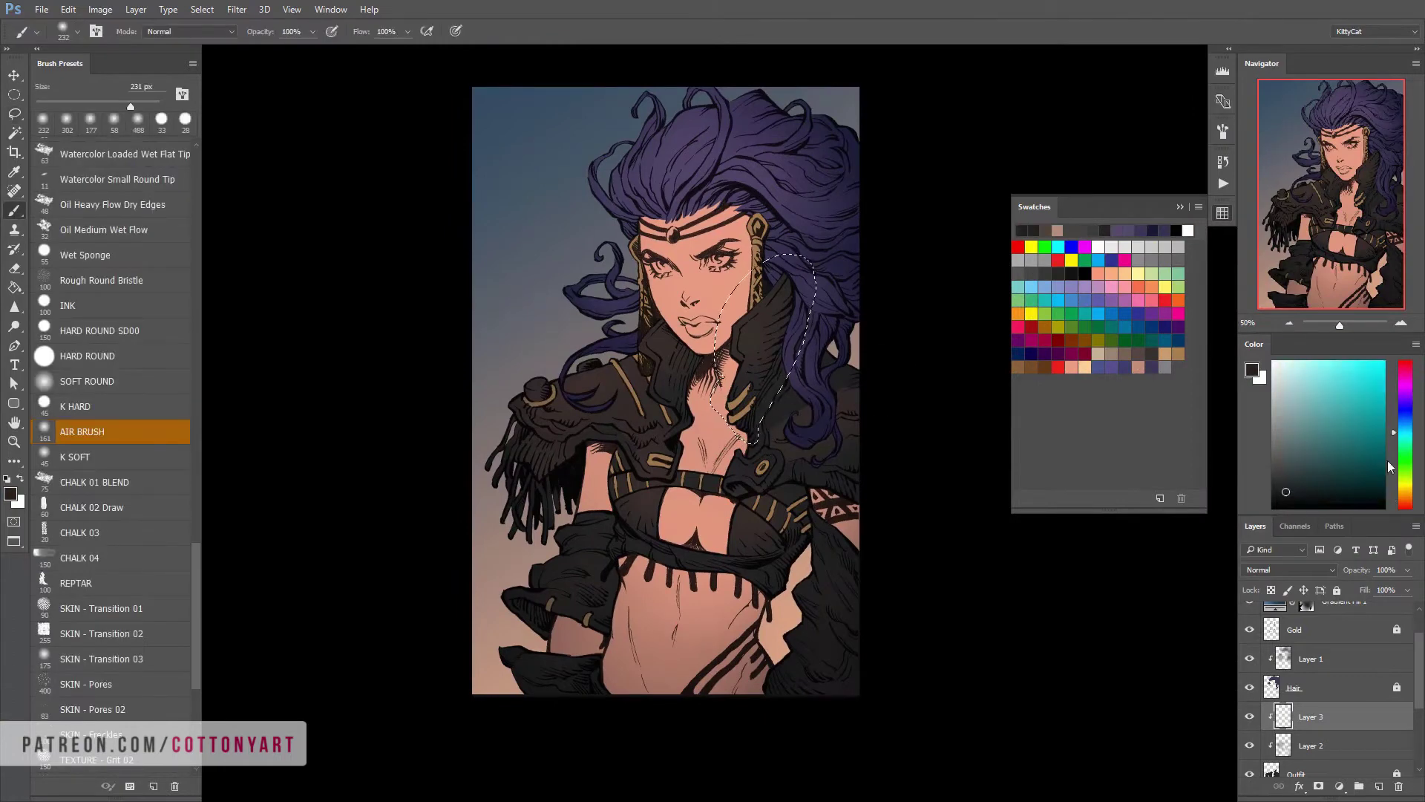
{"action": "left_click", "coordinate": [1286, 492]}
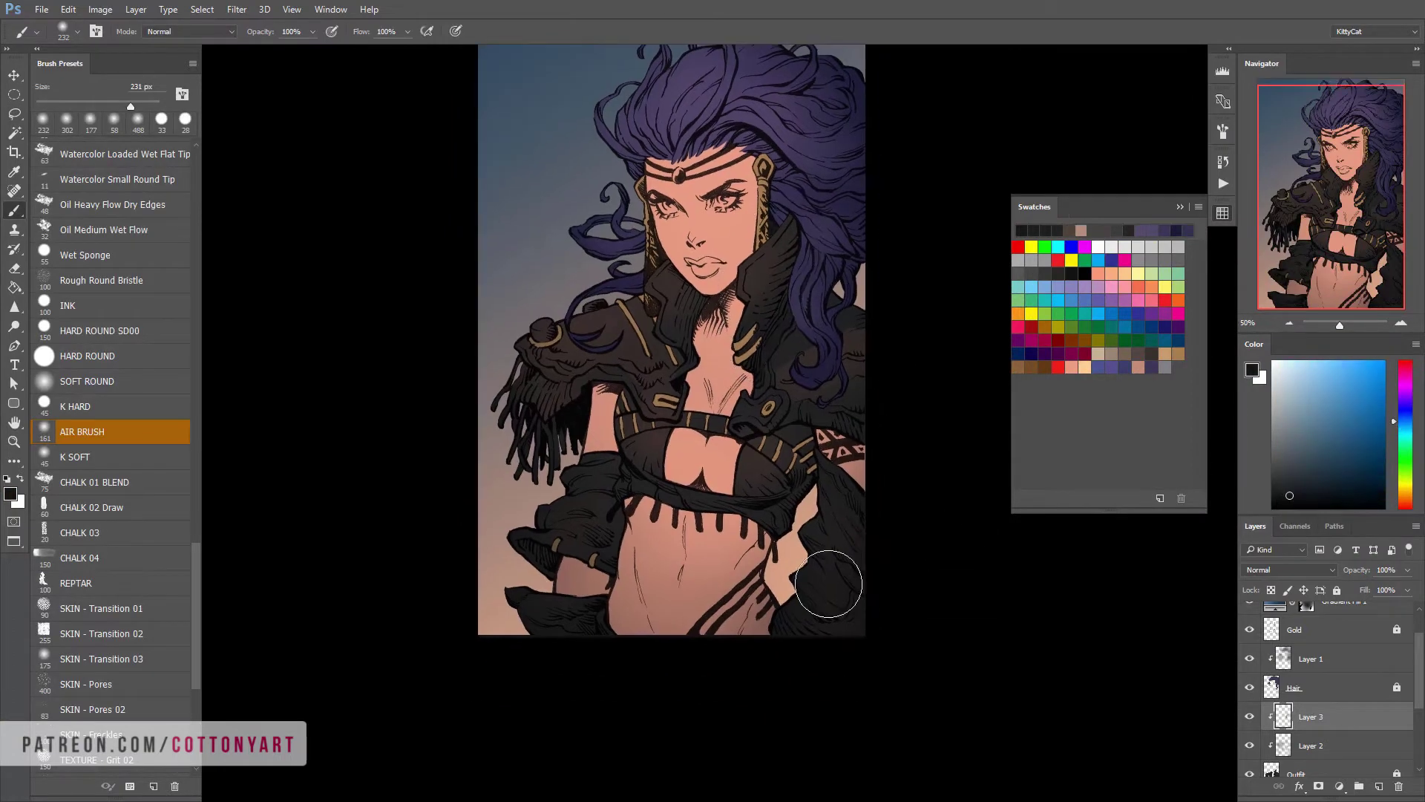
Airbrush dark shadows on the neck and chest skin inside lasso selections
{"action": "key", "text": "l"}
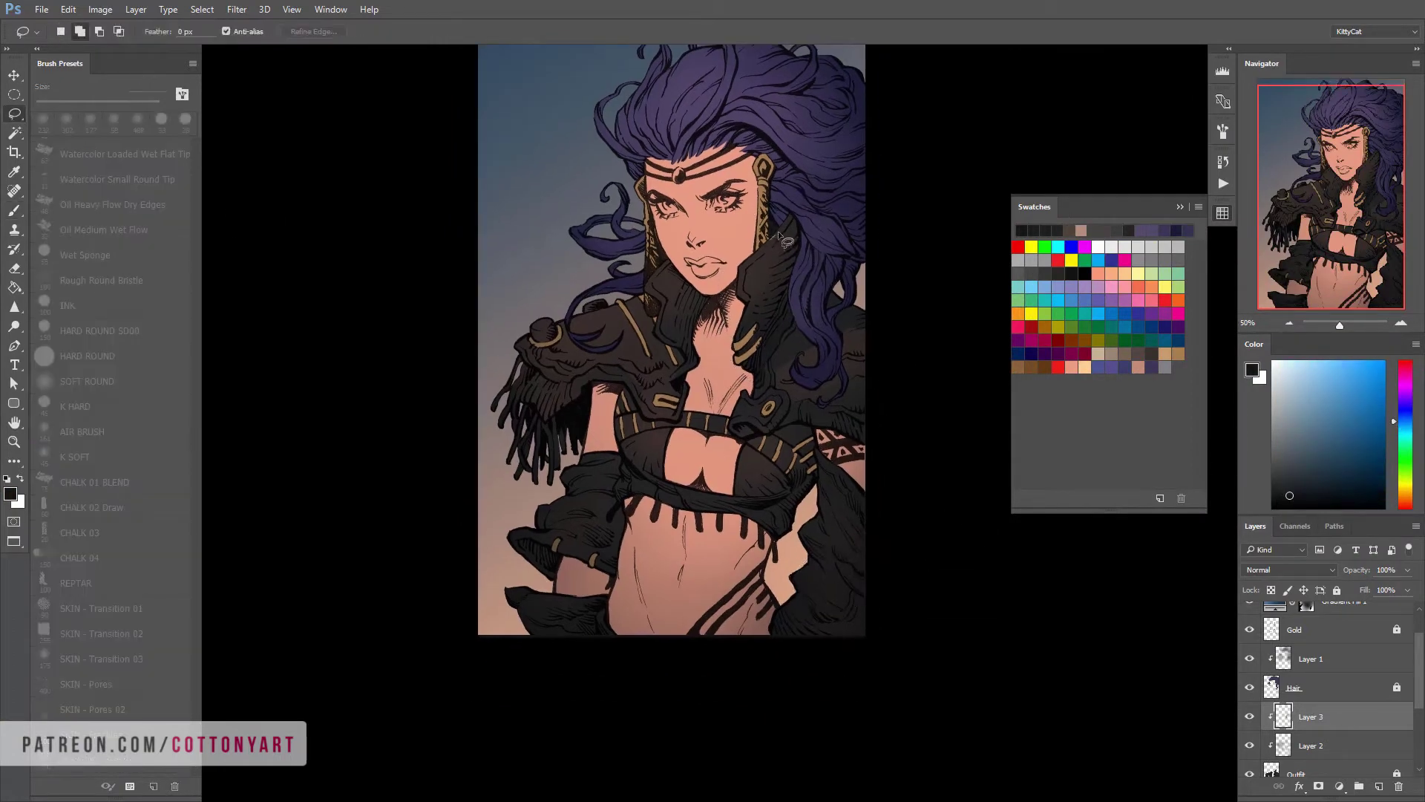
{"action": "key", "text": "b"}
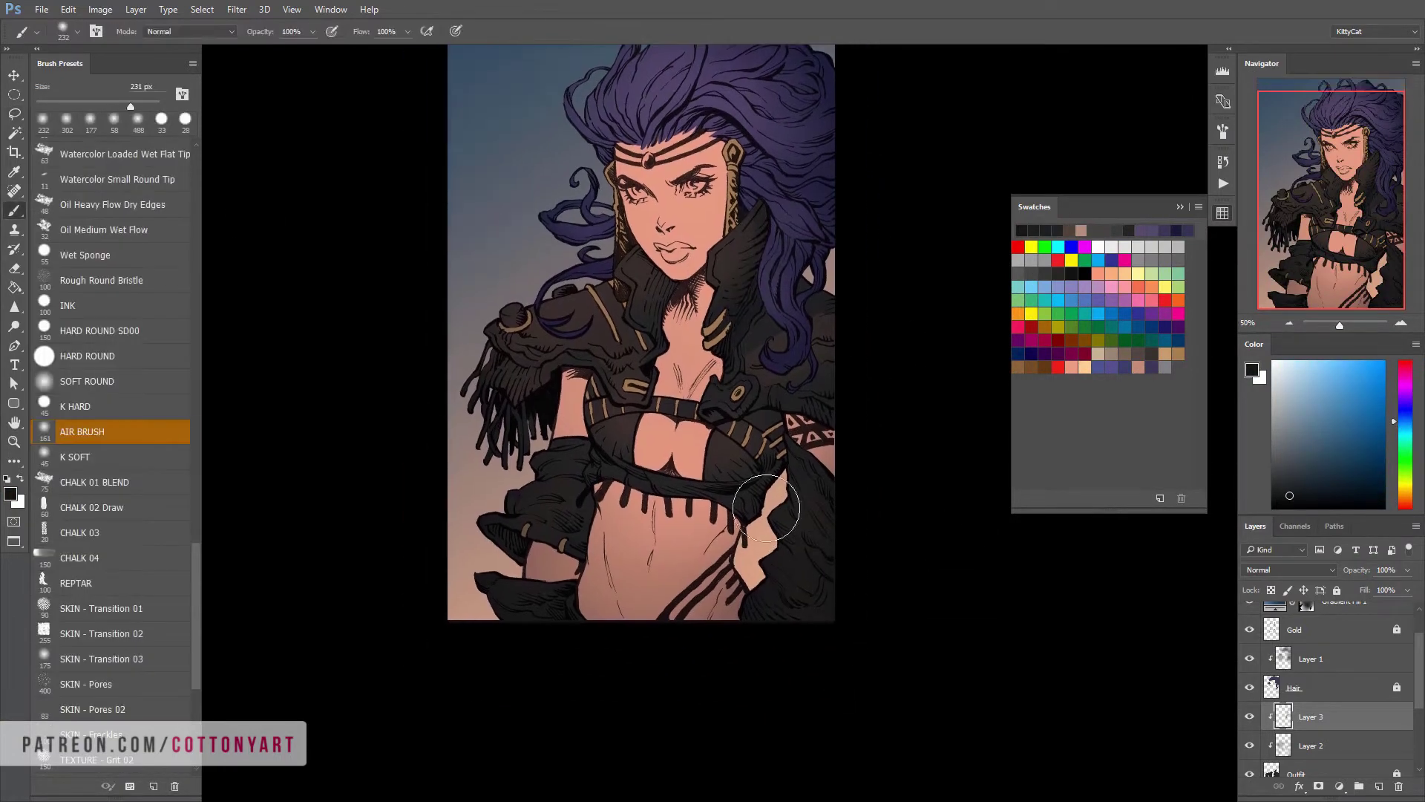
{"action": "key", "text": "l"}
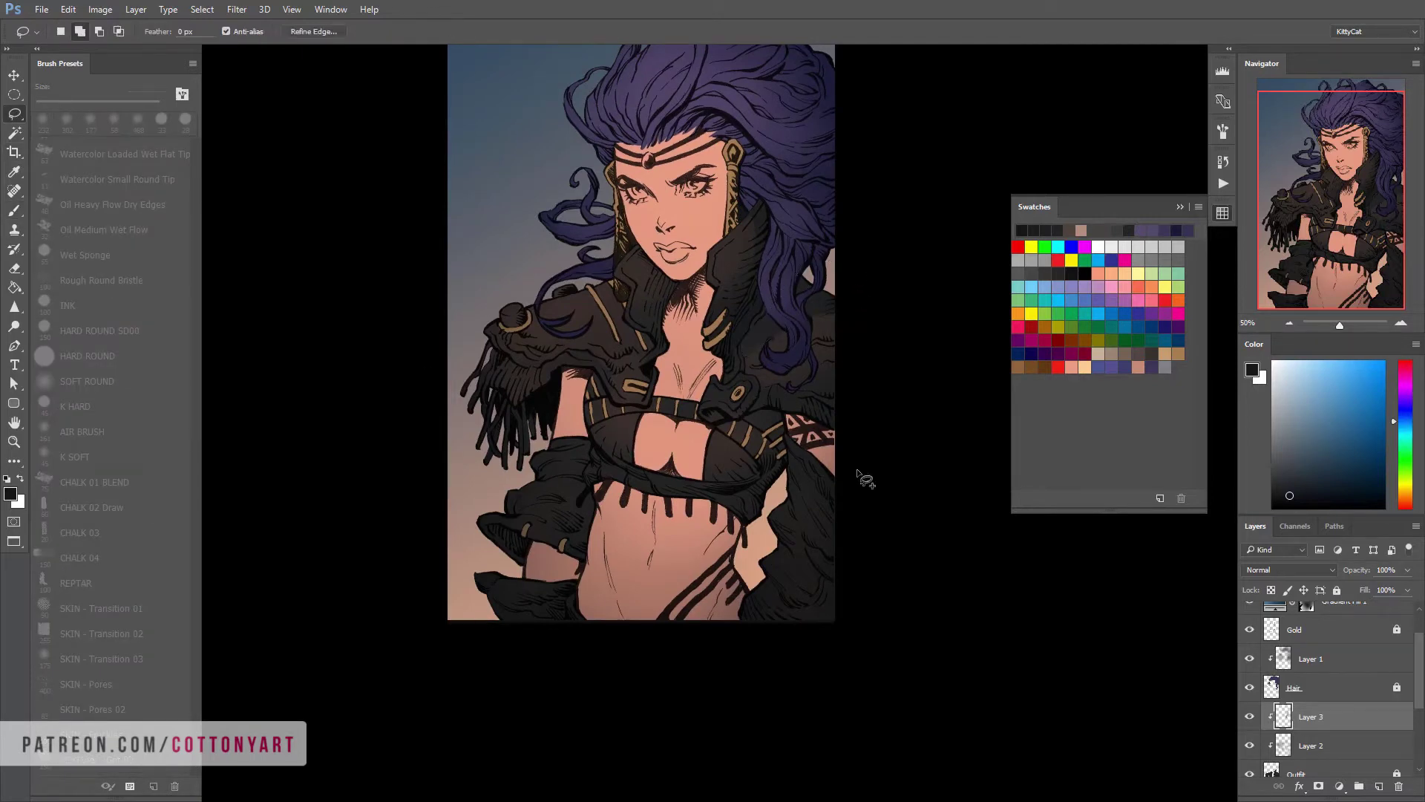
{"action": "key", "text": "b"}
{"action": "mouse_move", "coordinate": [865, 479]}
{"action": "left_mouse_down"}
{"action": "mouse_move", "coordinate": [845, 642]}
{"action": "mouse_move", "coordinate": [826, 605]}
{"action": "left_mouse_up"}
{"action": "key", "text": "l"}
{"action": "scroll", "coordinate": [729, 451], "scroll_direction": "down", "scroll_amount": 1}
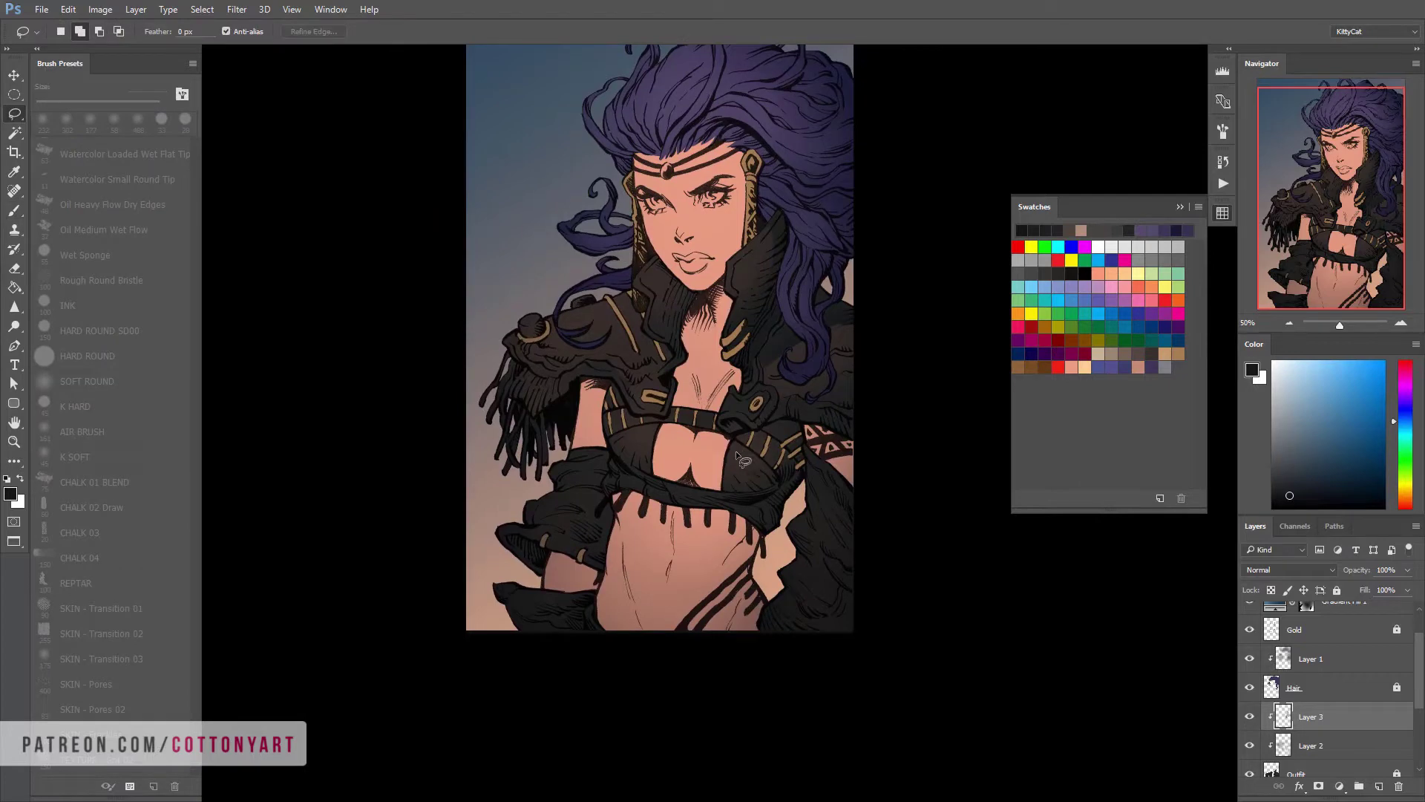
{"action": "key", "text": "b"}
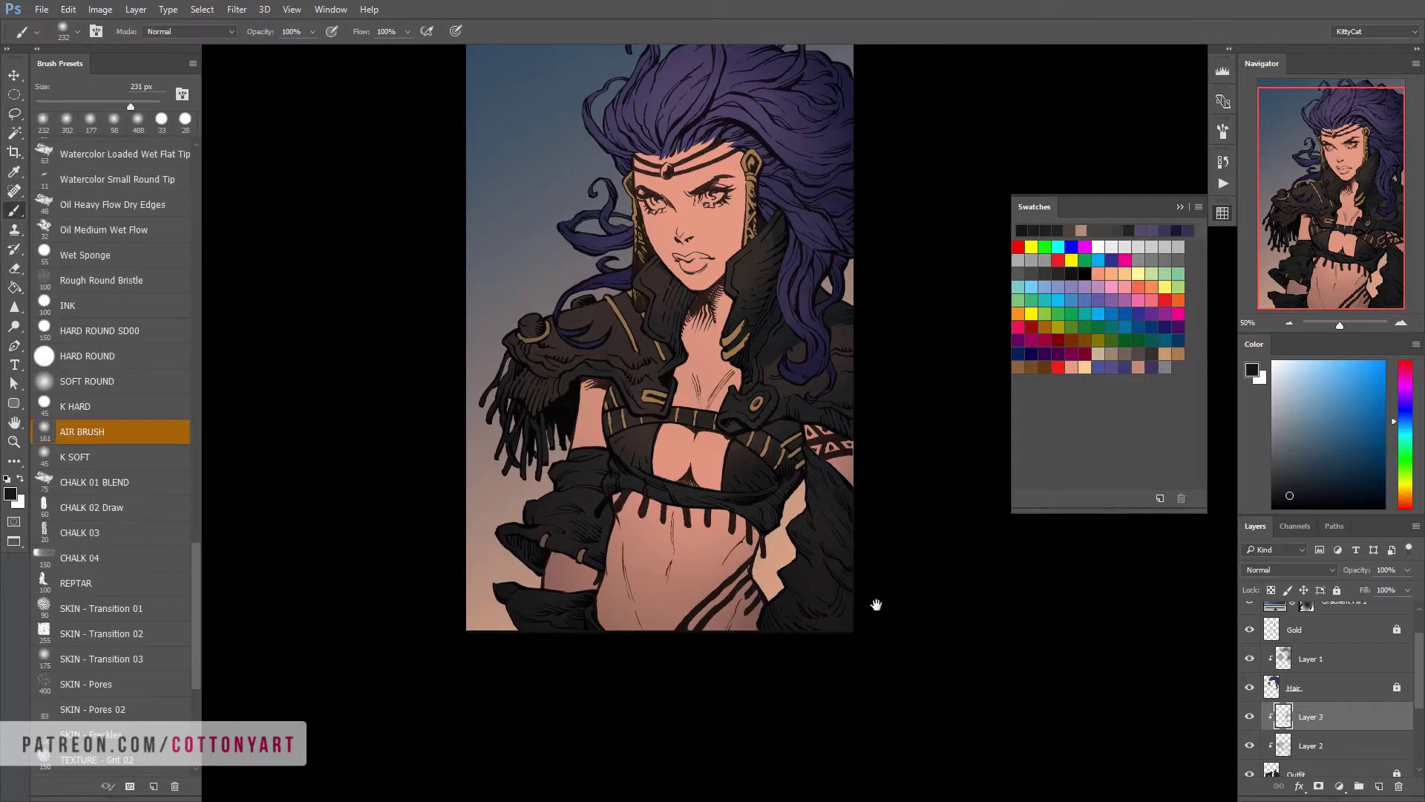
Continue airbrushing skin shadows toward the waist, then add a new empty layer
{"action": "scroll", "coordinate": [879, 604], "scroll_direction": "up", "scroll_amount": 1}
{"action": "left_click_drag", "start_coordinate": [14, 114], "coordinate": [69, 115]}
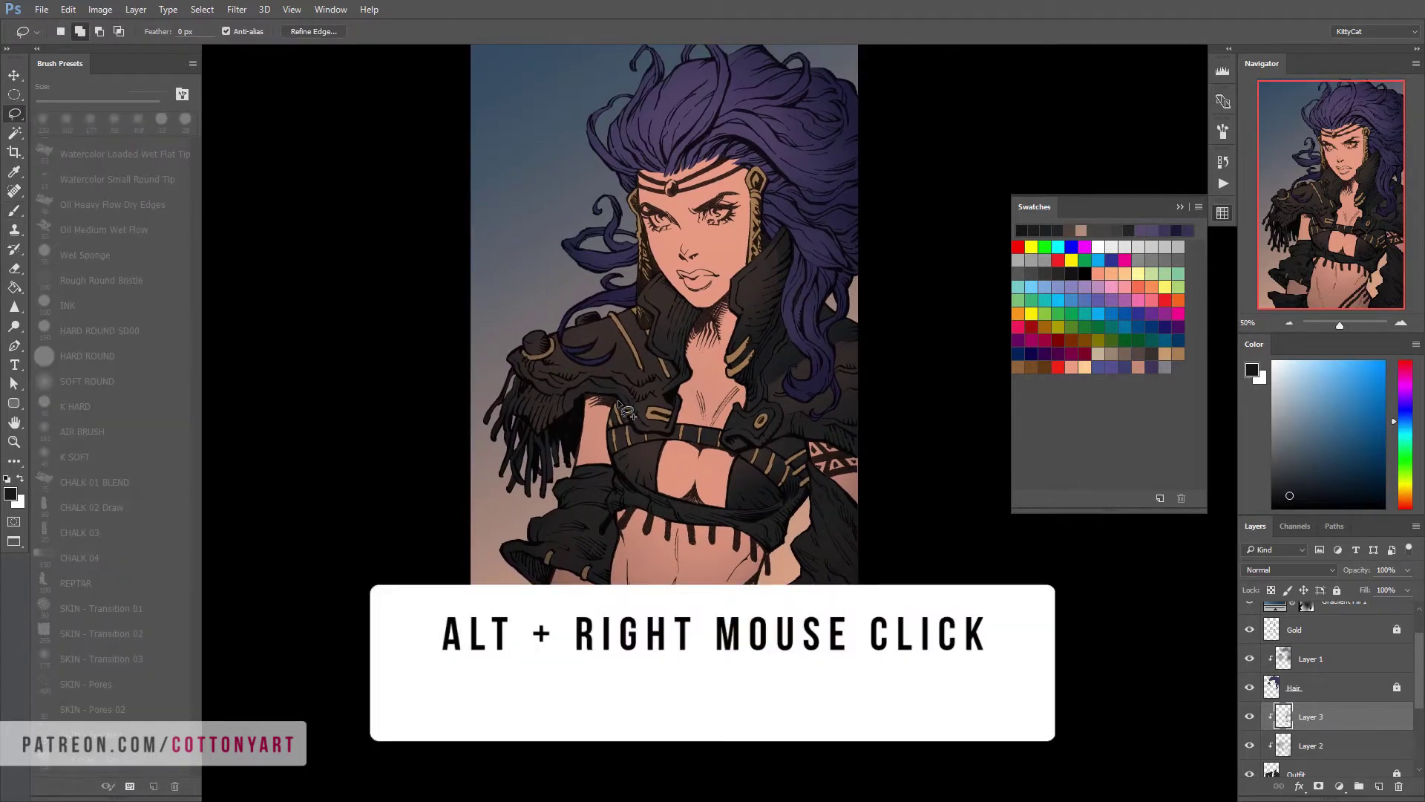
{"action": "key", "text": "b"}
{"action": "scroll", "coordinate": [696, 503], "scroll_direction": "right", "scroll_amount": 1}
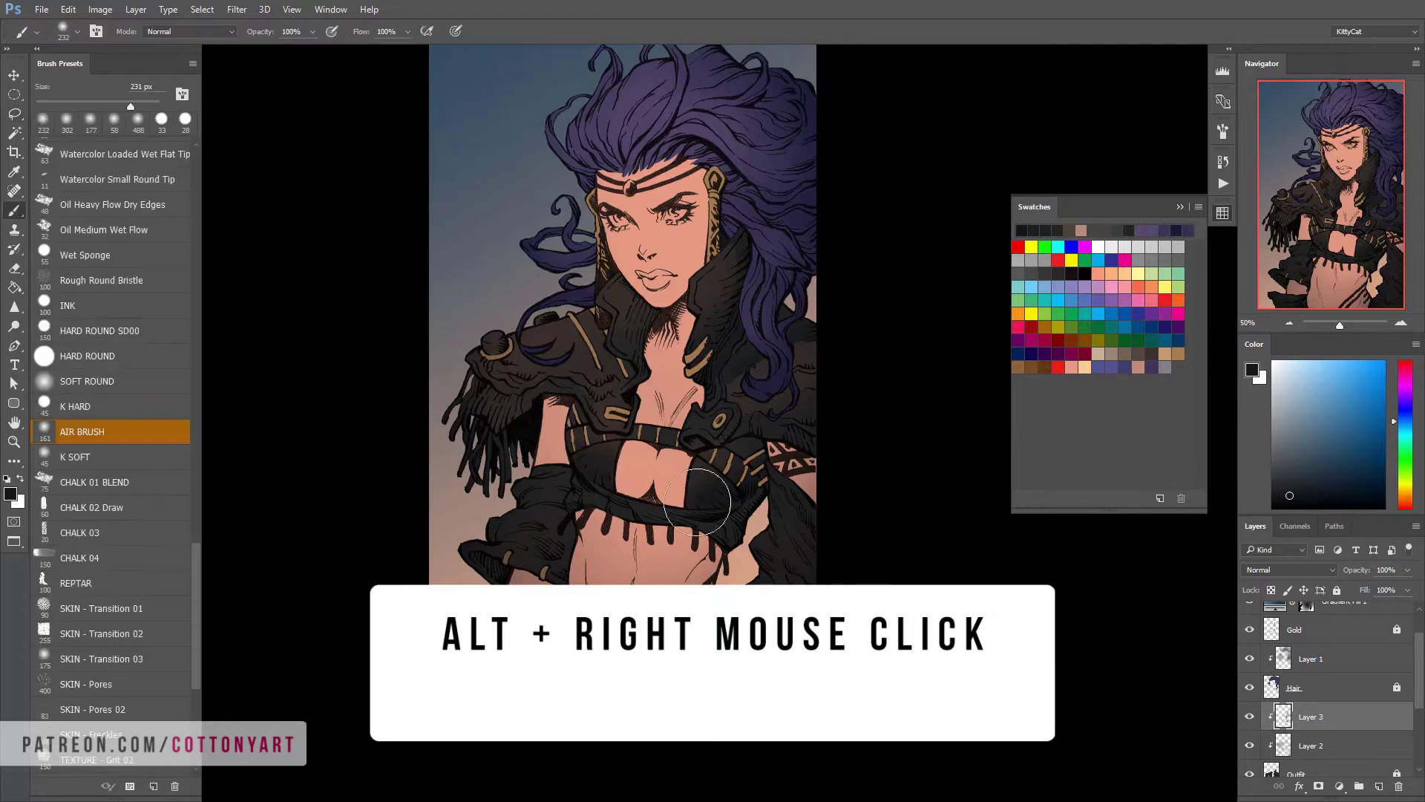
{"action": "scroll", "coordinate": [728, 575], "scroll_direction": "up", "scroll_amount": 3}
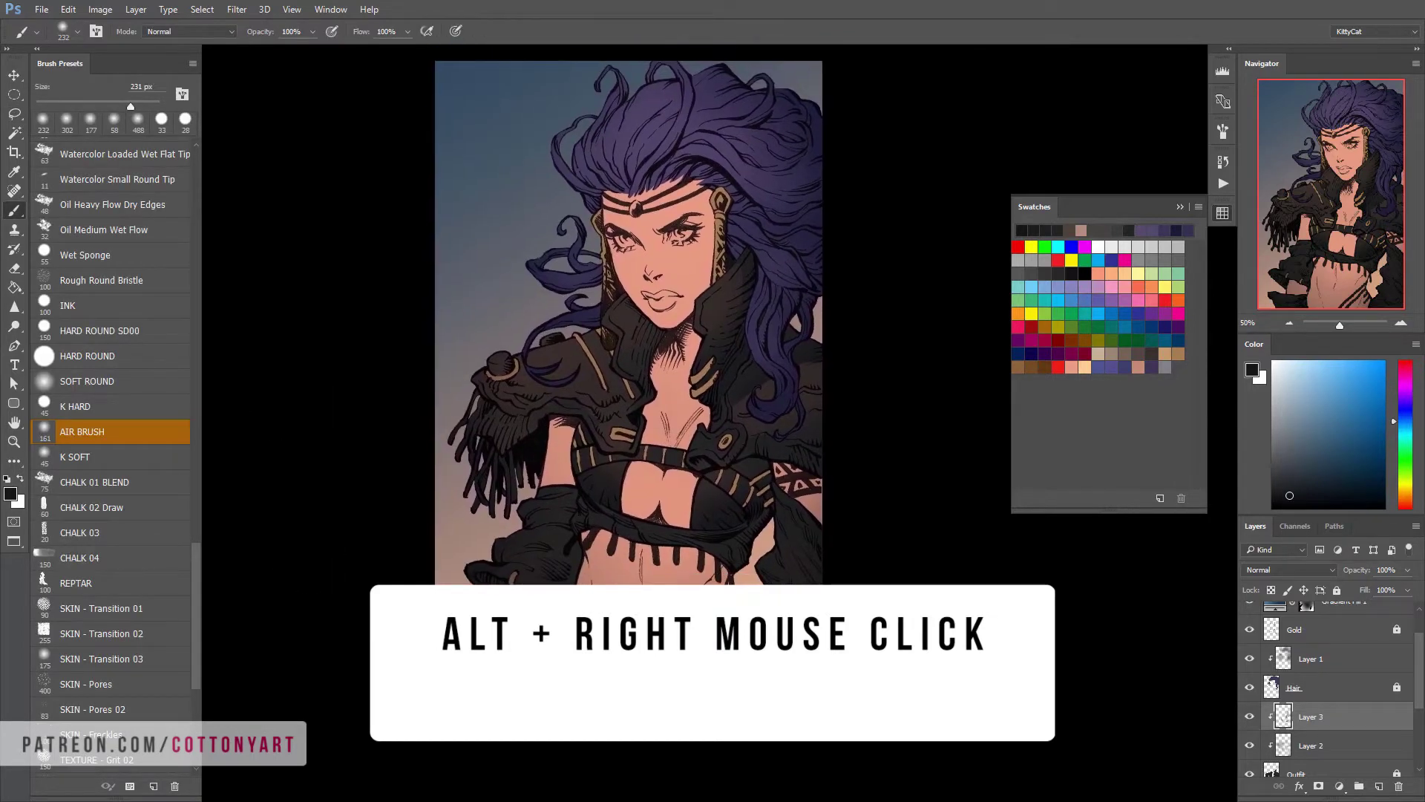
{"action": "scroll", "coordinate": [728, 576], "scroll_direction": "right", "scroll_amount": 1}
{"action": "scroll", "coordinate": [727, 575], "scroll_direction": "up", "scroll_amount": 2}
{"action": "scroll", "coordinate": [728, 576], "scroll_direction": "right", "scroll_amount": 1}
{"action": "key", "text": "ctrl+shift+alt+n"}
Sample the hair's purple with the soft airbrush and adjust the brush size
{"action": "right_click", "coordinate": [1311, 658]}
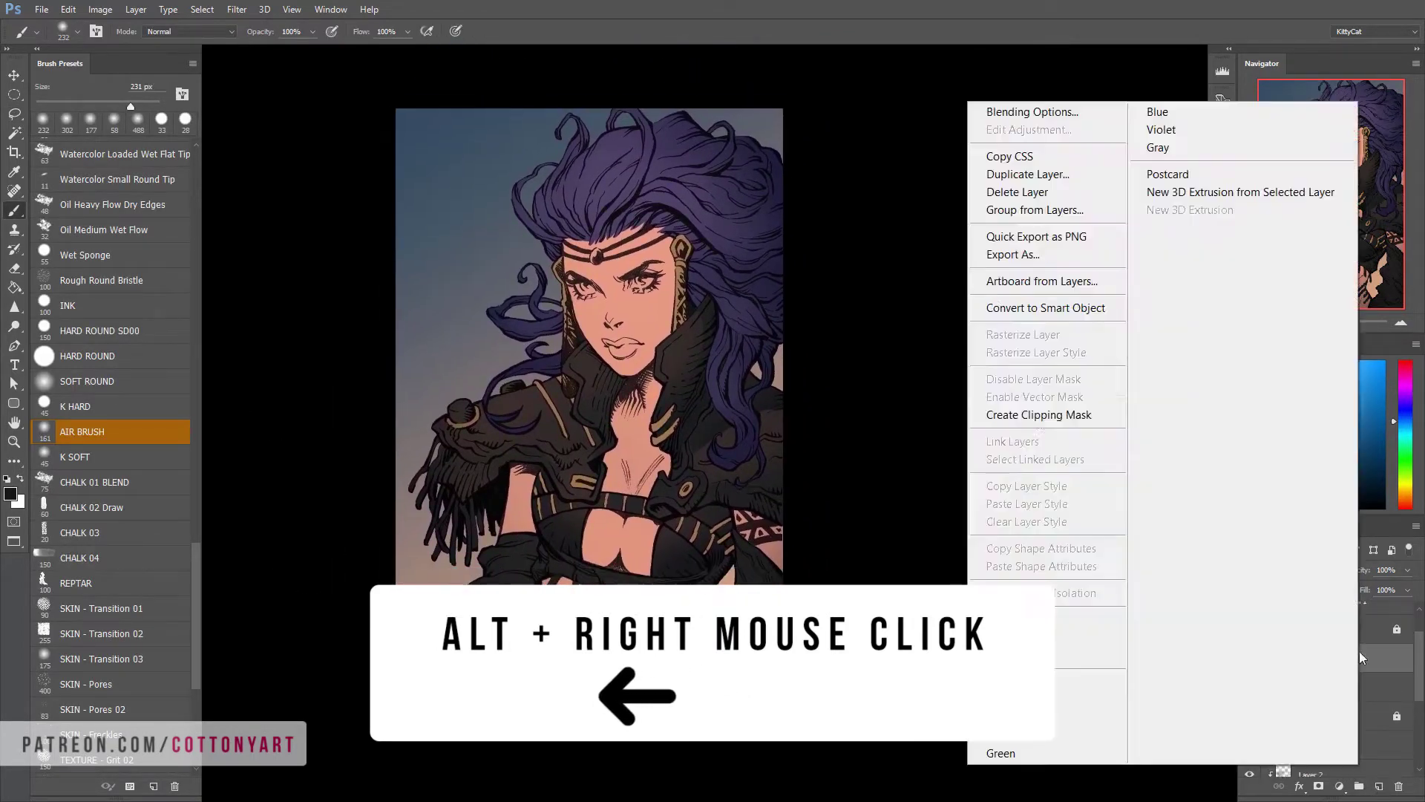
{"action": "key", "text": "Escape"}
{"action": "scroll", "coordinate": [719, 342], "scroll_direction": "up", "scroll_amount": 1}
{"action": "scroll", "coordinate": [718, 342], "scroll_direction": "left", "scroll_amount": 1}
{"action": "key", "text": "l"}
{"action": "scroll", "coordinate": [724, 326], "scroll_direction": "up", "scroll_amount": 3}
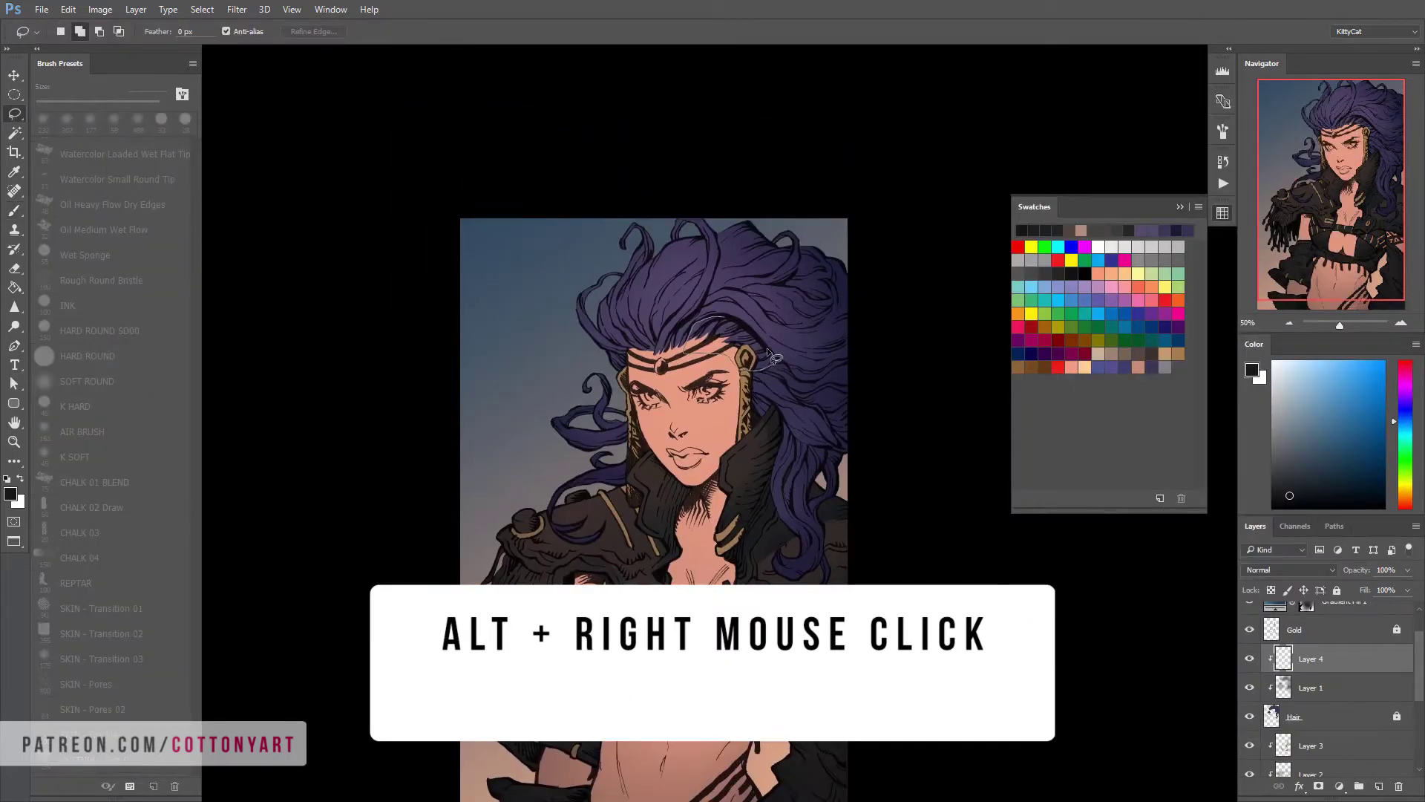
{"action": "key", "text": "b"}
{"action": "left_click", "coordinate": [789, 417], "text": "alt"}
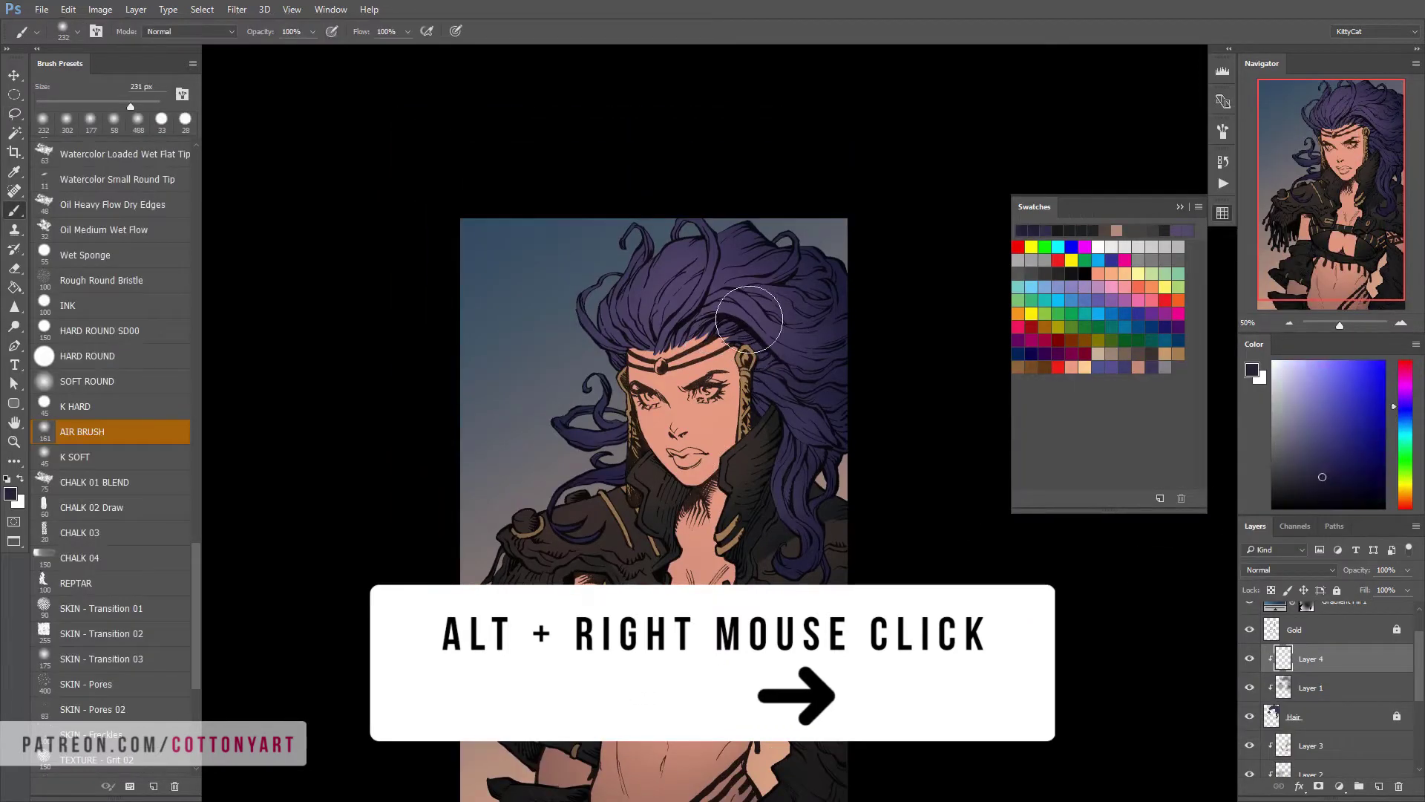
{"action": "right_click", "coordinate": [702, 330], "text": "alt"}
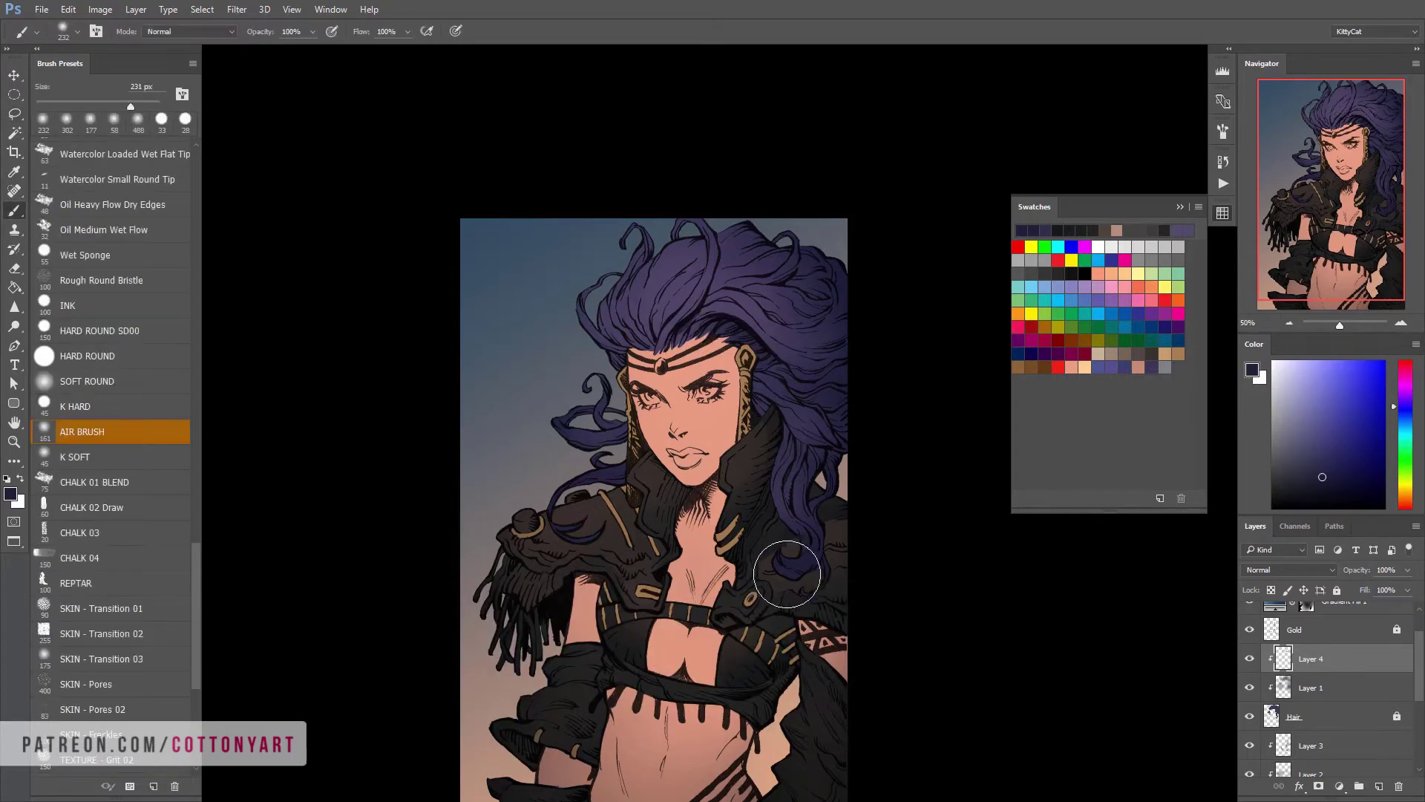
Lasso the lower hair strands and hair edges and airbrush darker purple shading into them
{"action": "key", "text": "l"}
{"action": "key", "text": "b"}
{"action": "key", "text": "l"}
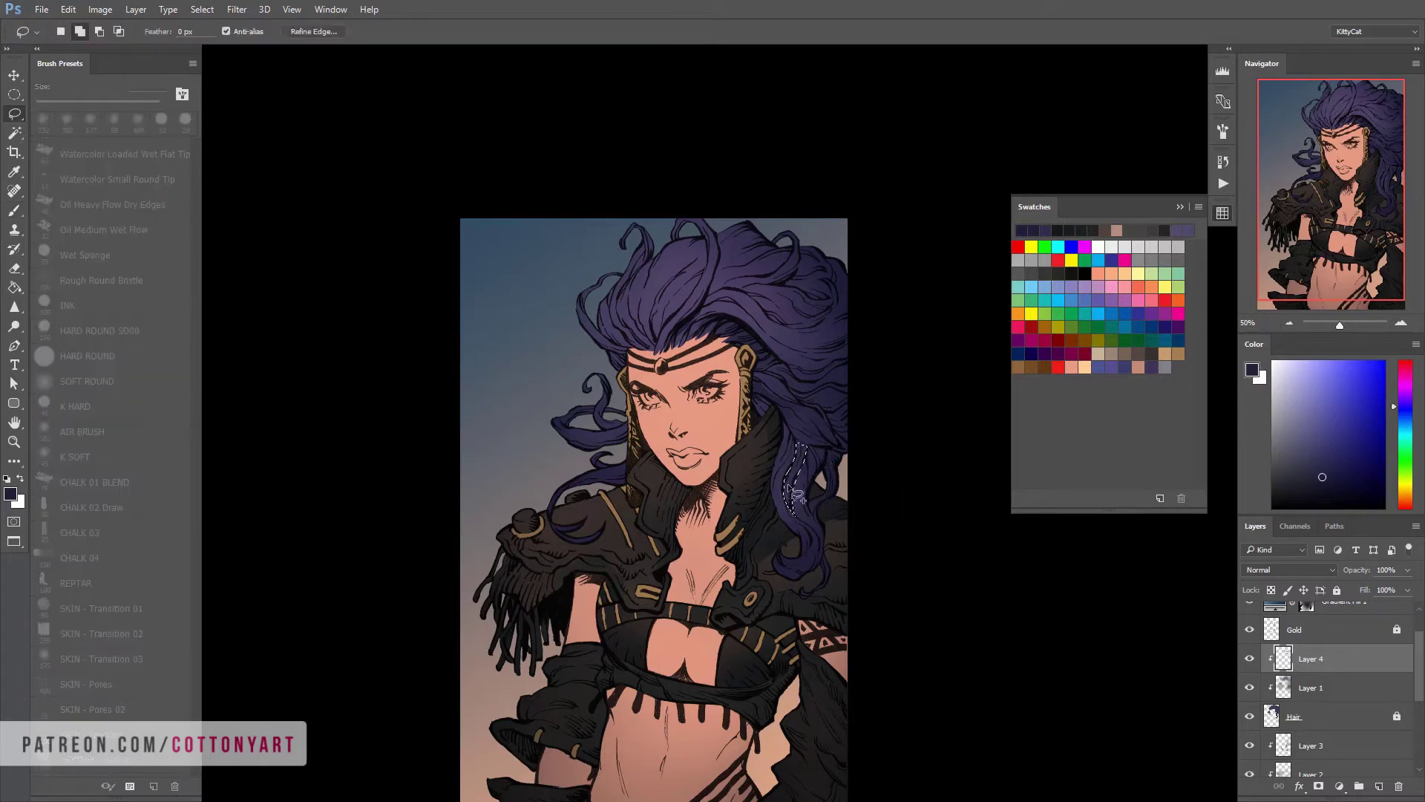
{"action": "key", "text": "b"}
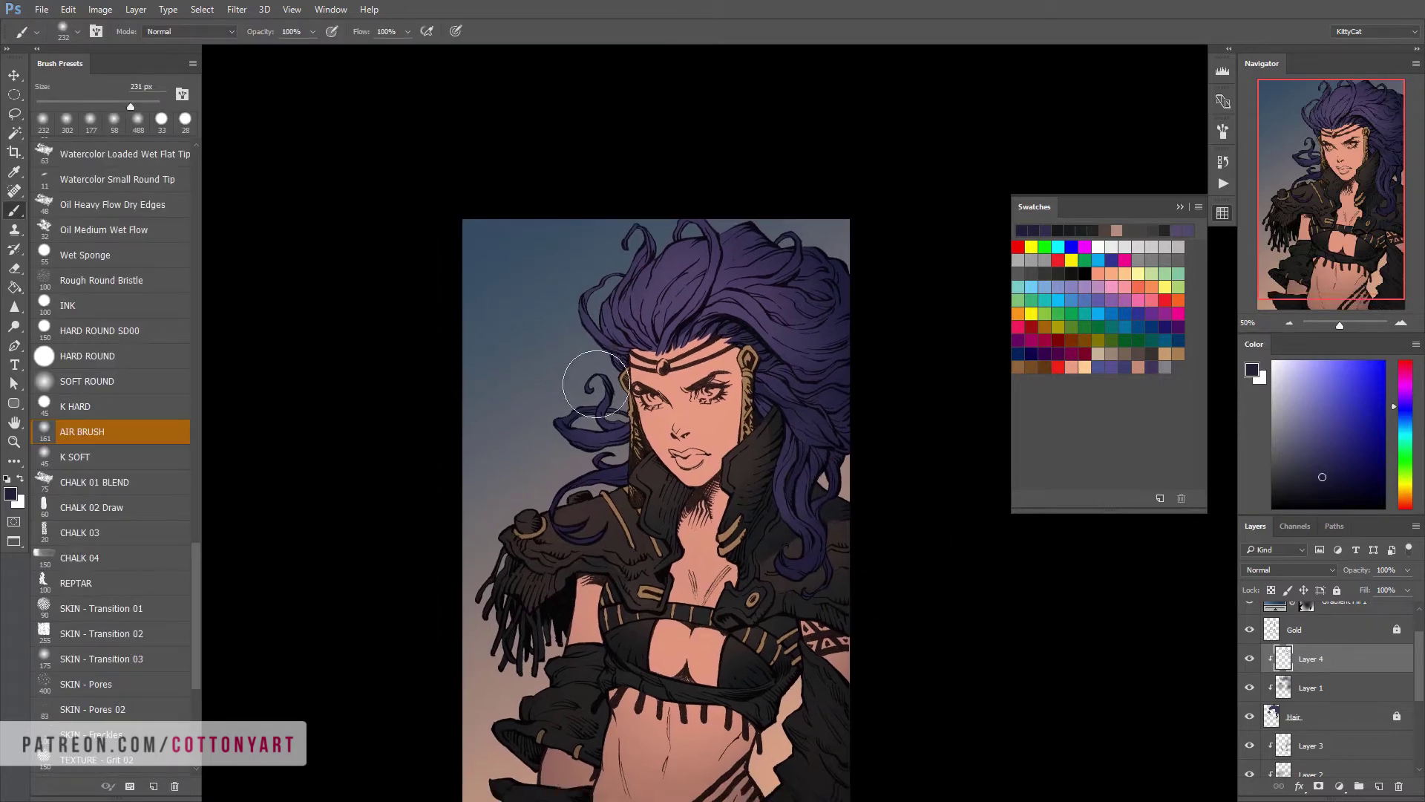
{"action": "key", "text": "l"}
{"action": "left_click_drag", "start_coordinate": [795, 438], "coordinate": [852, 457]}
{"action": "left_click_drag", "start_coordinate": [807, 383], "coordinate": [809, 393]}
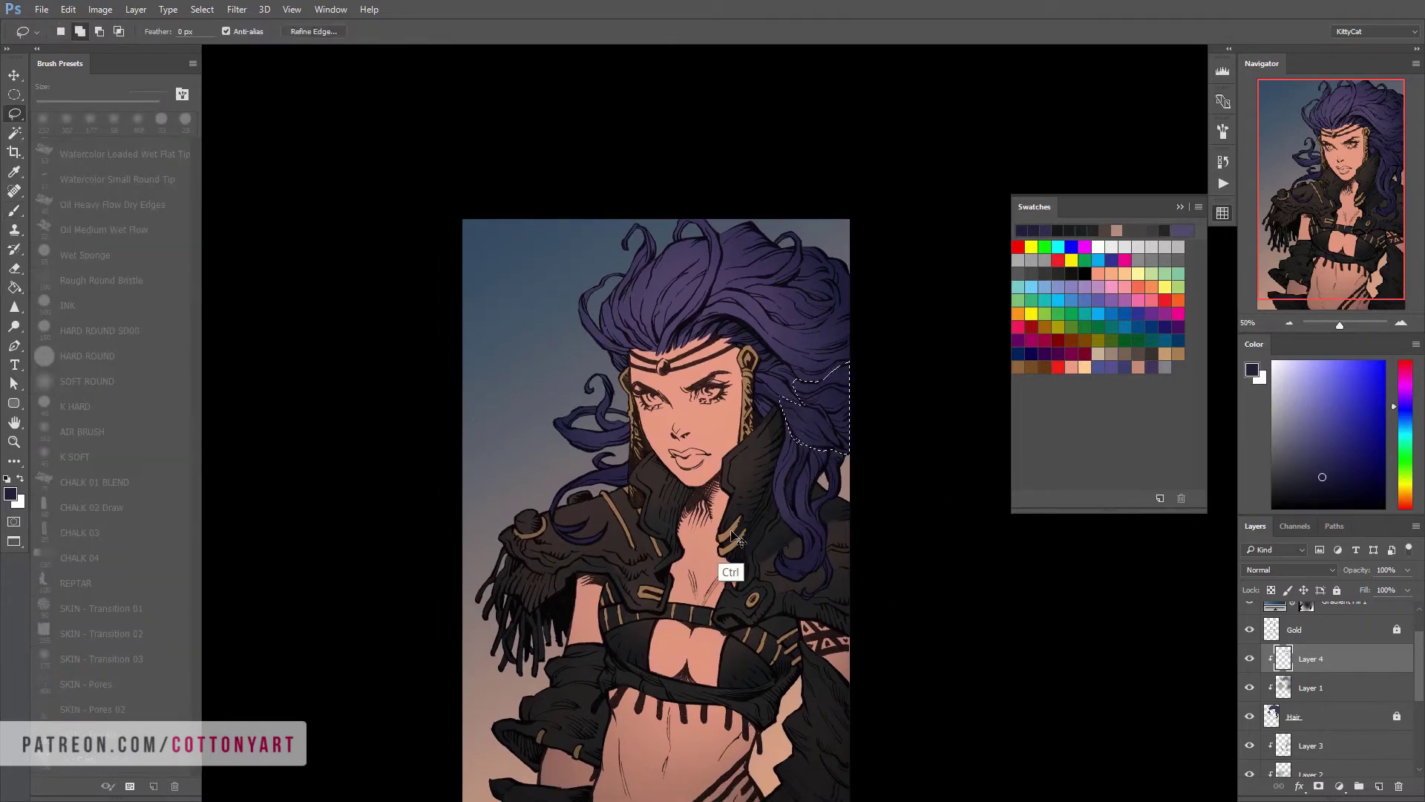
{"action": "key", "text": "b"}
{"action": "left_click_drag", "start_coordinate": [803, 303], "coordinate": [780, 344]}
{"action": "key", "text": "l"}
{"action": "mouse_move", "coordinate": [749, 395]}
{"action": "left_mouse_down"}
{"action": "mouse_move", "coordinate": [814, 411]}
{"action": "mouse_move", "coordinate": [762, 450]}
{"action": "left_mouse_up"}
{"action": "key", "text": "b"}
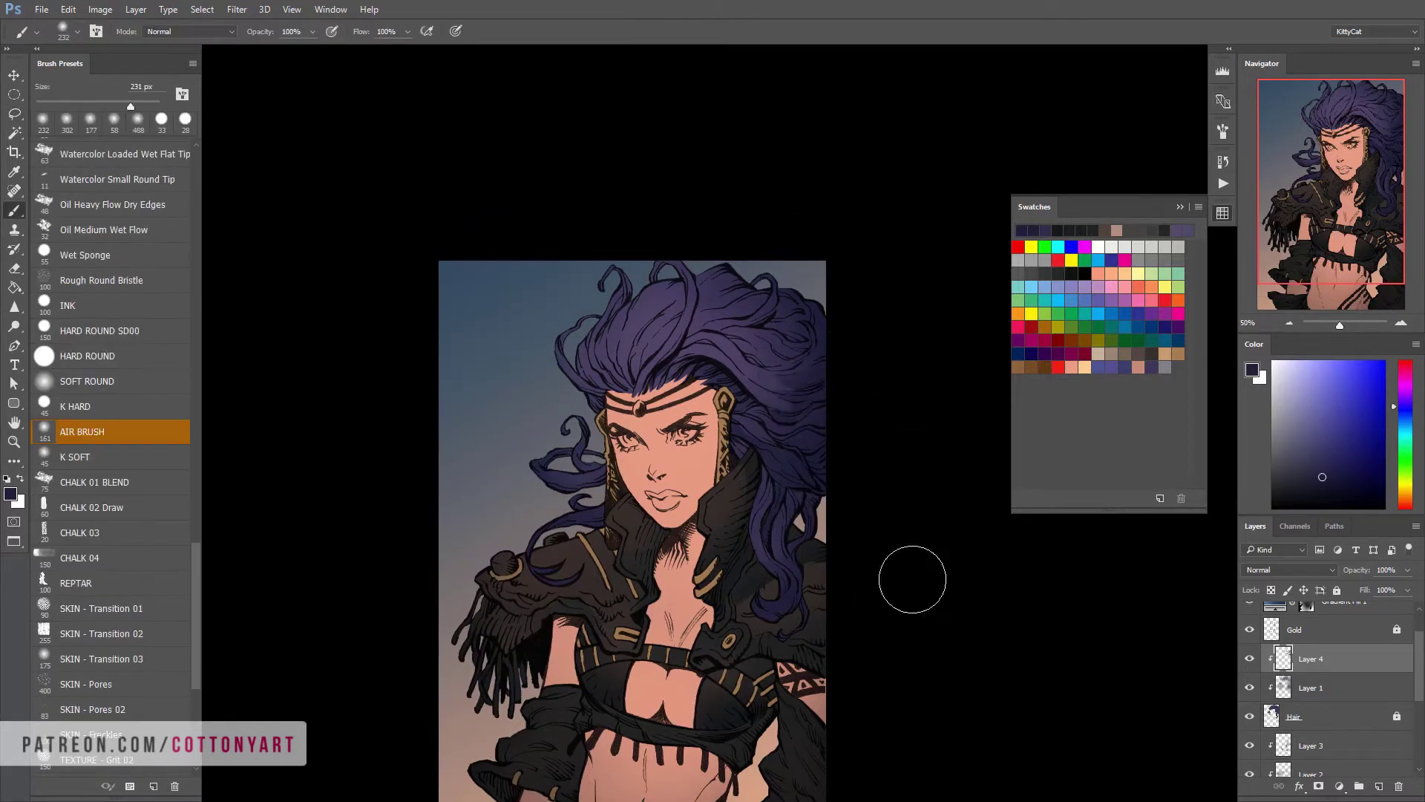
Outline the remaining hair areas, airbrush them, then deselect
{"action": "key", "text": "l"}
{"action": "left_click_drag", "start_coordinate": [741, 350], "coordinate": [795, 369]}
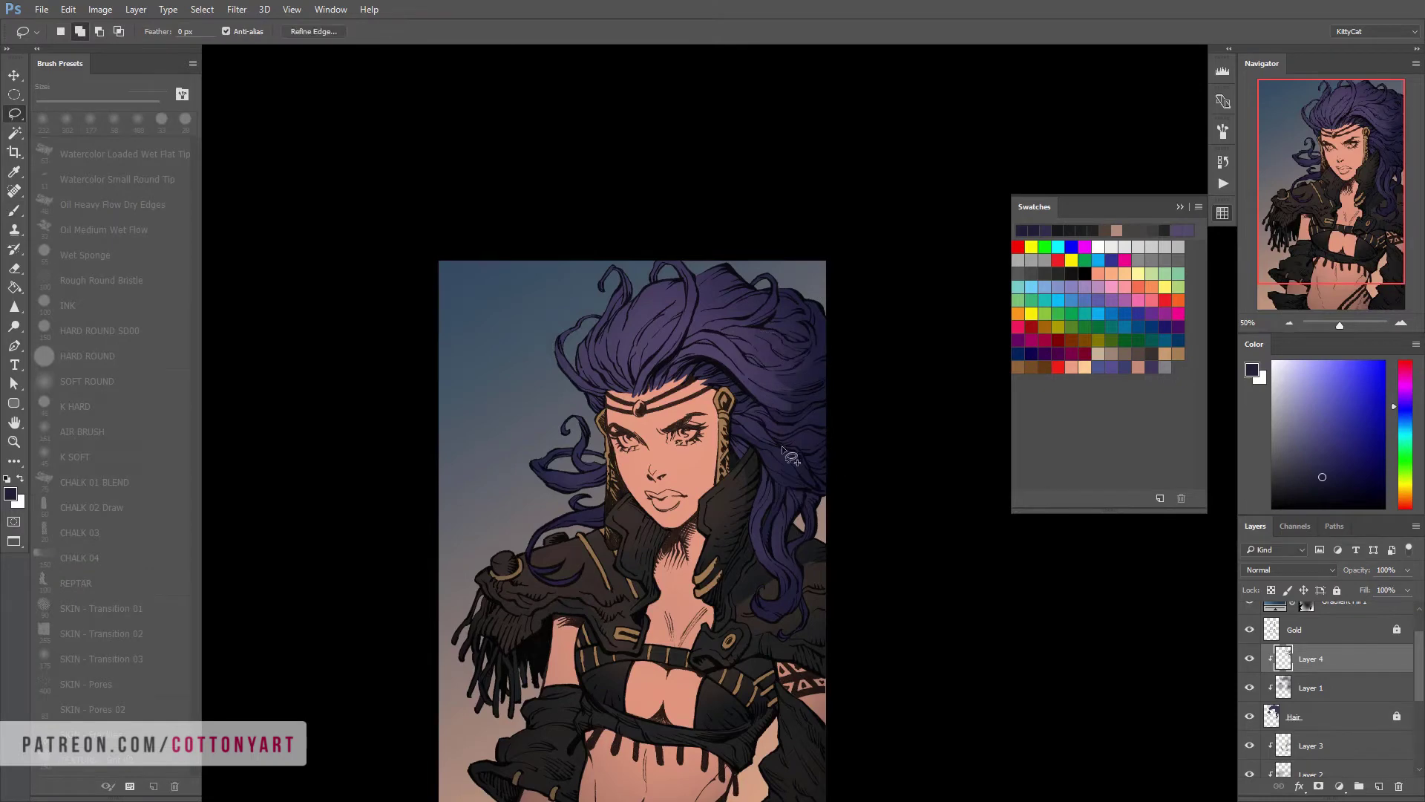
{"action": "key", "text": "b"}
{"action": "left_click_drag", "start_coordinate": [717, 441], "coordinate": [796, 461]}
{"action": "left_click_drag", "start_coordinate": [739, 541], "coordinate": [654, 509]}
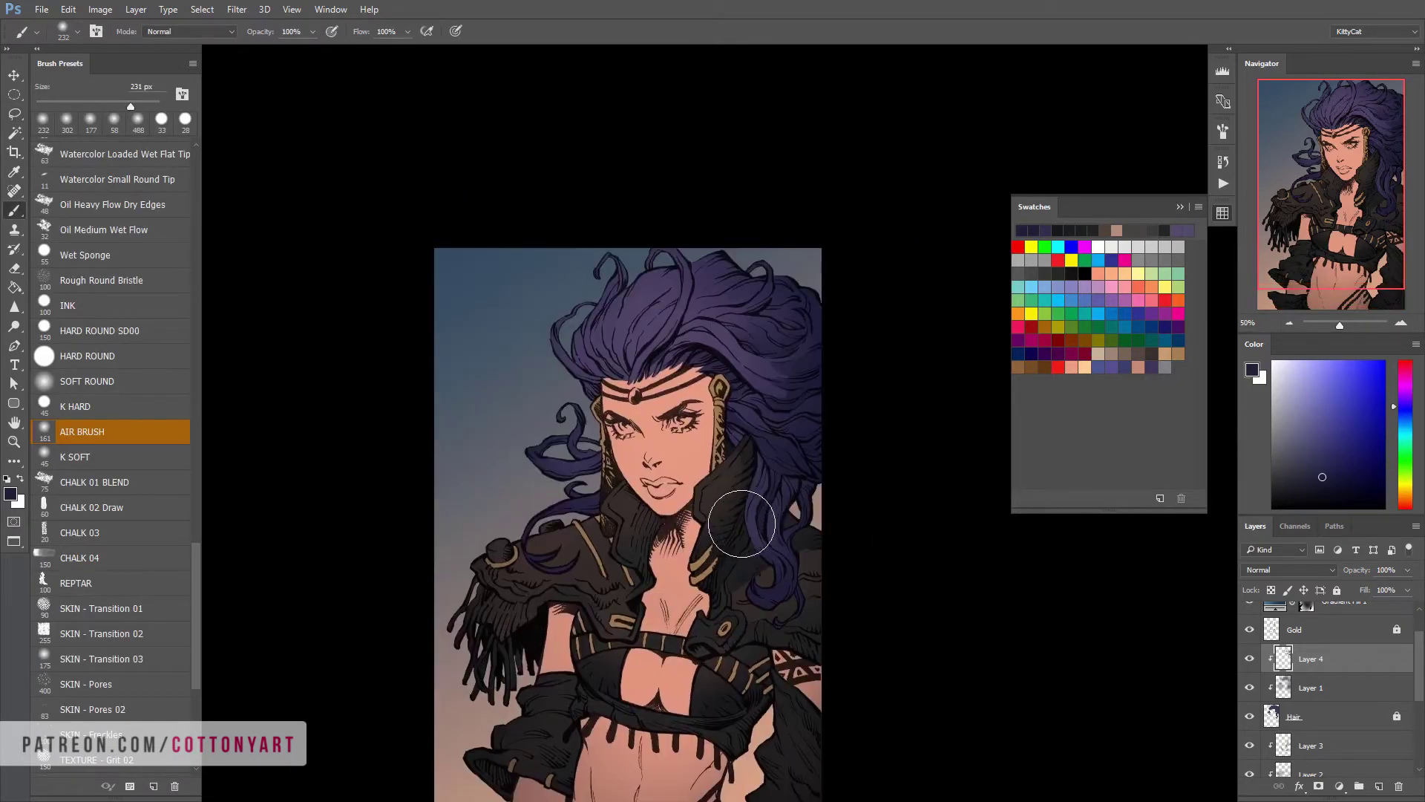
{"action": "key", "text": "l"}
{"action": "mouse_move", "coordinate": [798, 318]}
{"action": "left_mouse_down"}
{"action": "mouse_move", "coordinate": [817, 346]}
{"action": "mouse_move", "coordinate": [702, 483]}
{"action": "mouse_move", "coordinate": [667, 304]}
{"action": "mouse_move", "coordinate": [627, 362]}
{"action": "left_mouse_up"}
{"action": "key", "text": "b"}
{"action": "key", "text": "l"}
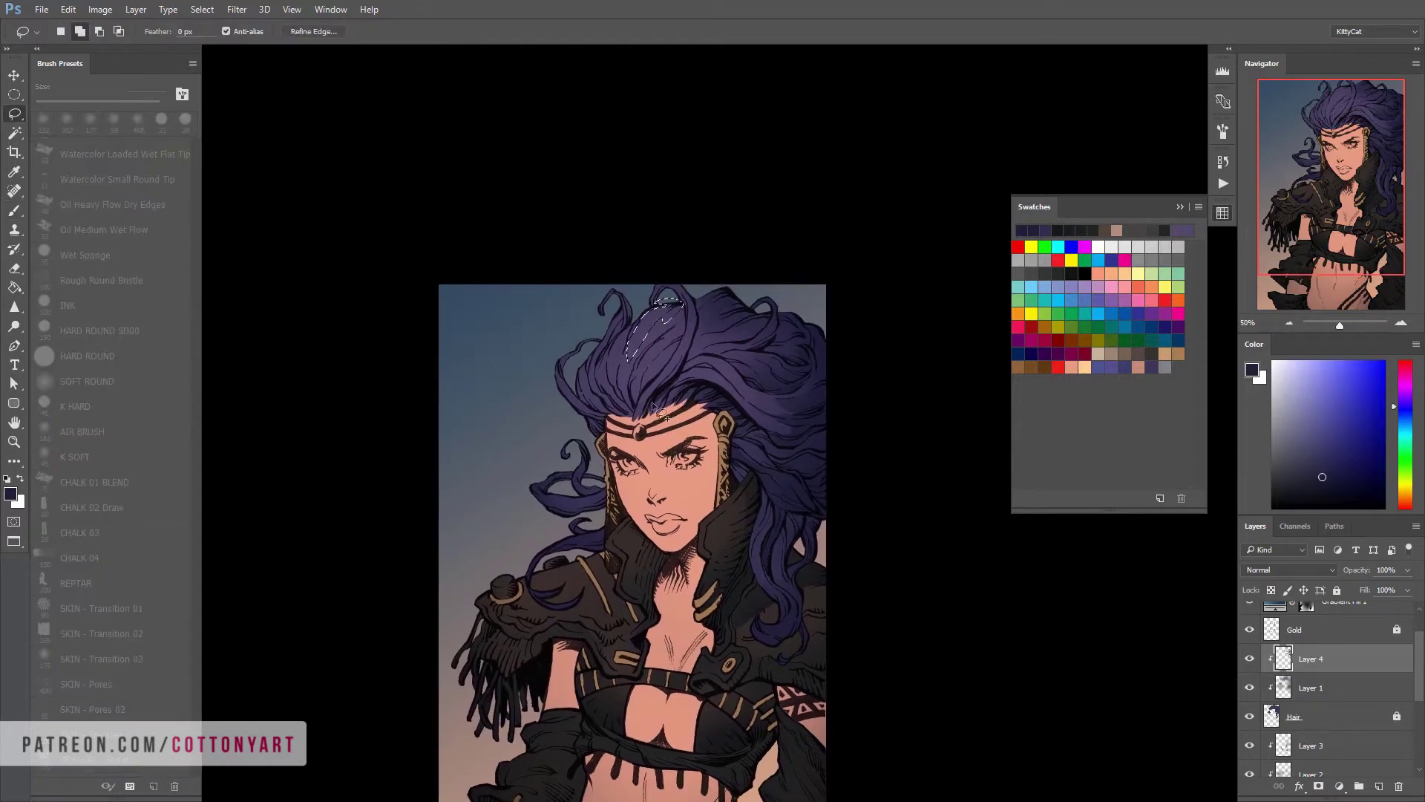
{"action": "key", "text": "ctrl+d"}
{"action": "key", "text": "b"}
{"action": "scroll", "coordinate": [788, 628], "scroll_direction": "down", "scroll_amount": 5}
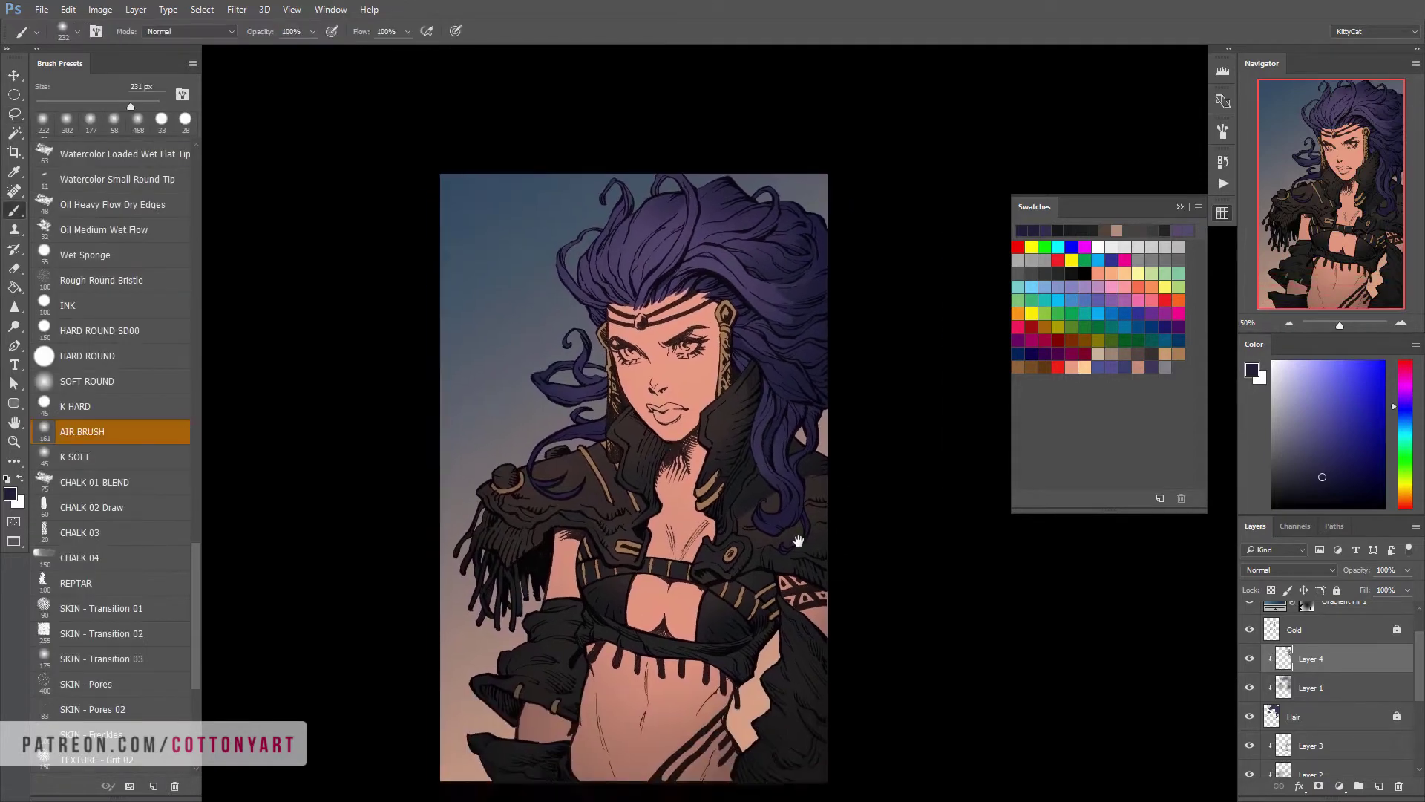
{"action": "scroll", "coordinate": [788, 628], "scroll_direction": "right", "scroll_amount": 1}
{"action": "scroll", "coordinate": [1381, 705], "scroll_direction": "down", "scroll_amount": 3}
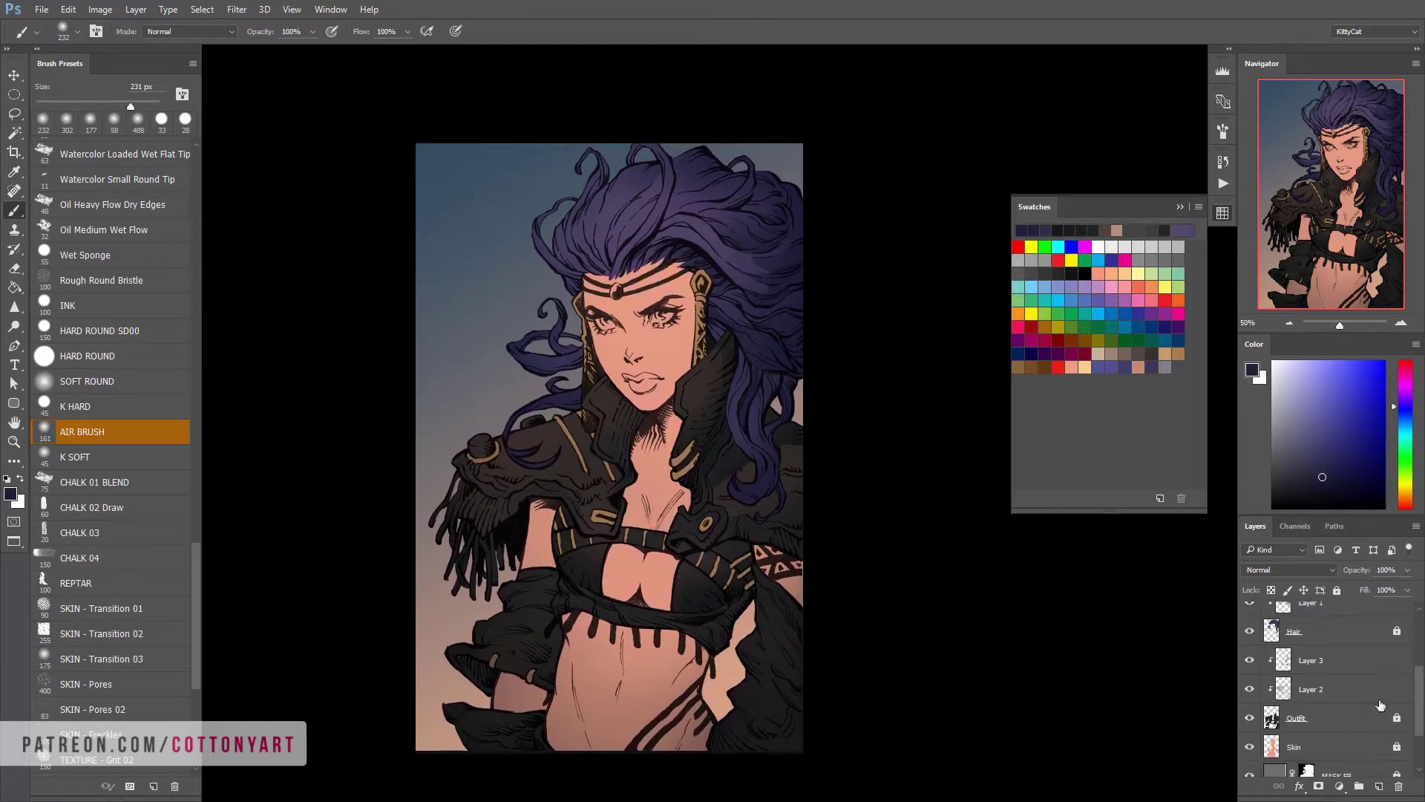
Add a clipped Layer 5 above Skin and airbrush warm salmon shading on the forehead
{"action": "key", "text": "ctrl+shift+alt+n"}
{"action": "left_click_drag", "start_coordinate": [751, 483], "coordinate": [753, 541]}
{"action": "key", "text": "l"}
{"action": "left_click_drag", "start_coordinate": [698, 326], "coordinate": [689, 438]}
{"action": "key", "text": "b"}
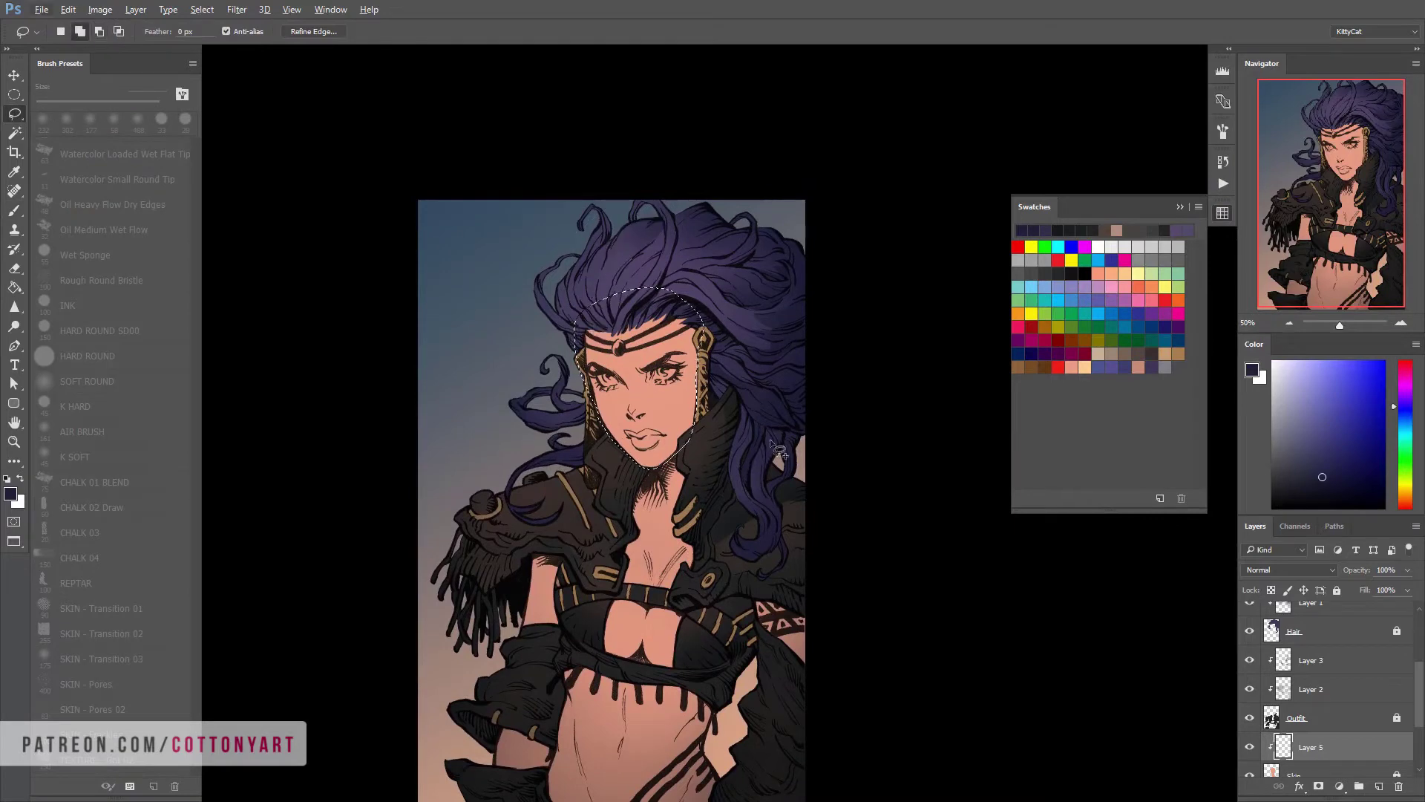
{"action": "left_click", "coordinate": [624, 416], "text": "alt"}
{"action": "right_click", "coordinate": [849, 576], "text": "alt+shift"}
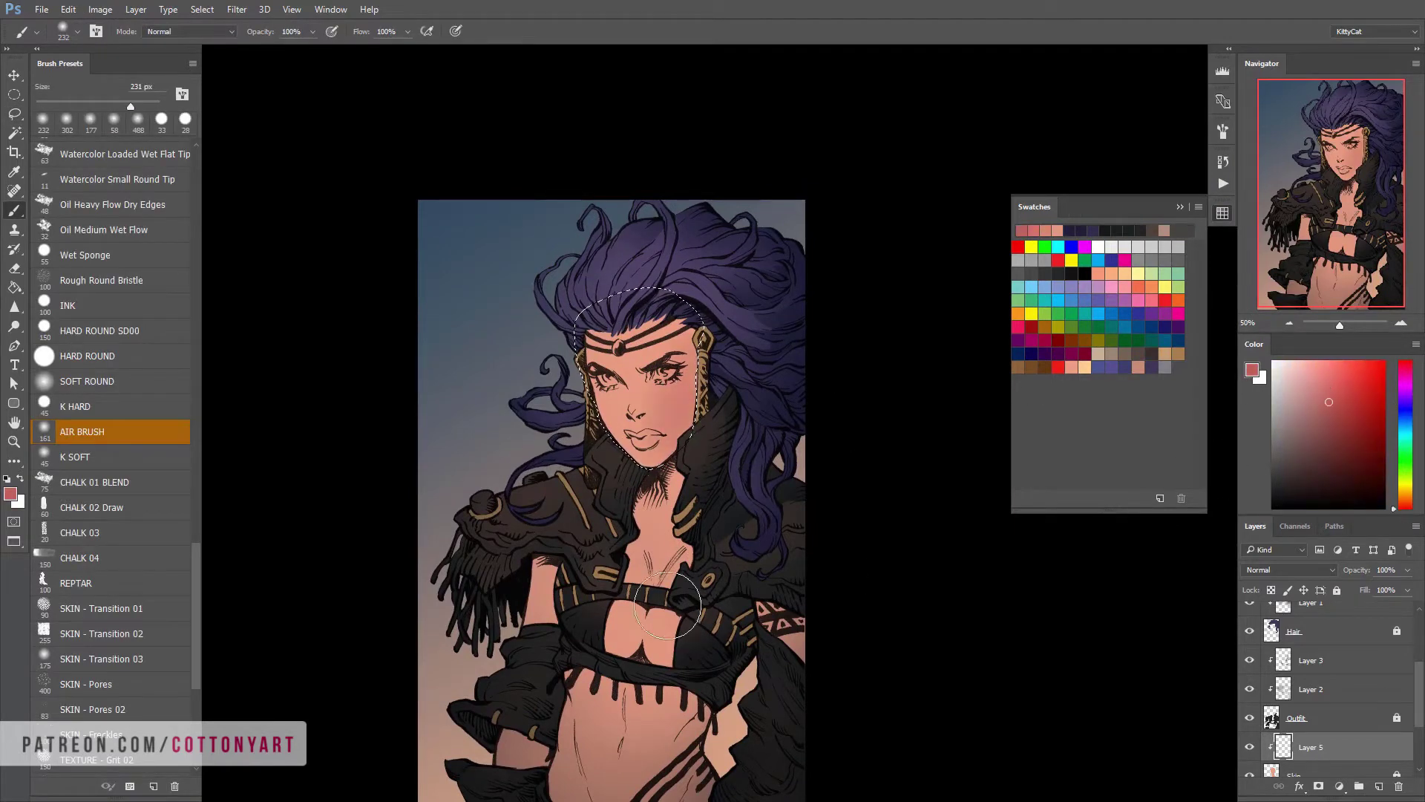
{"action": "right_click", "coordinate": [726, 498], "text": "alt+shift"}
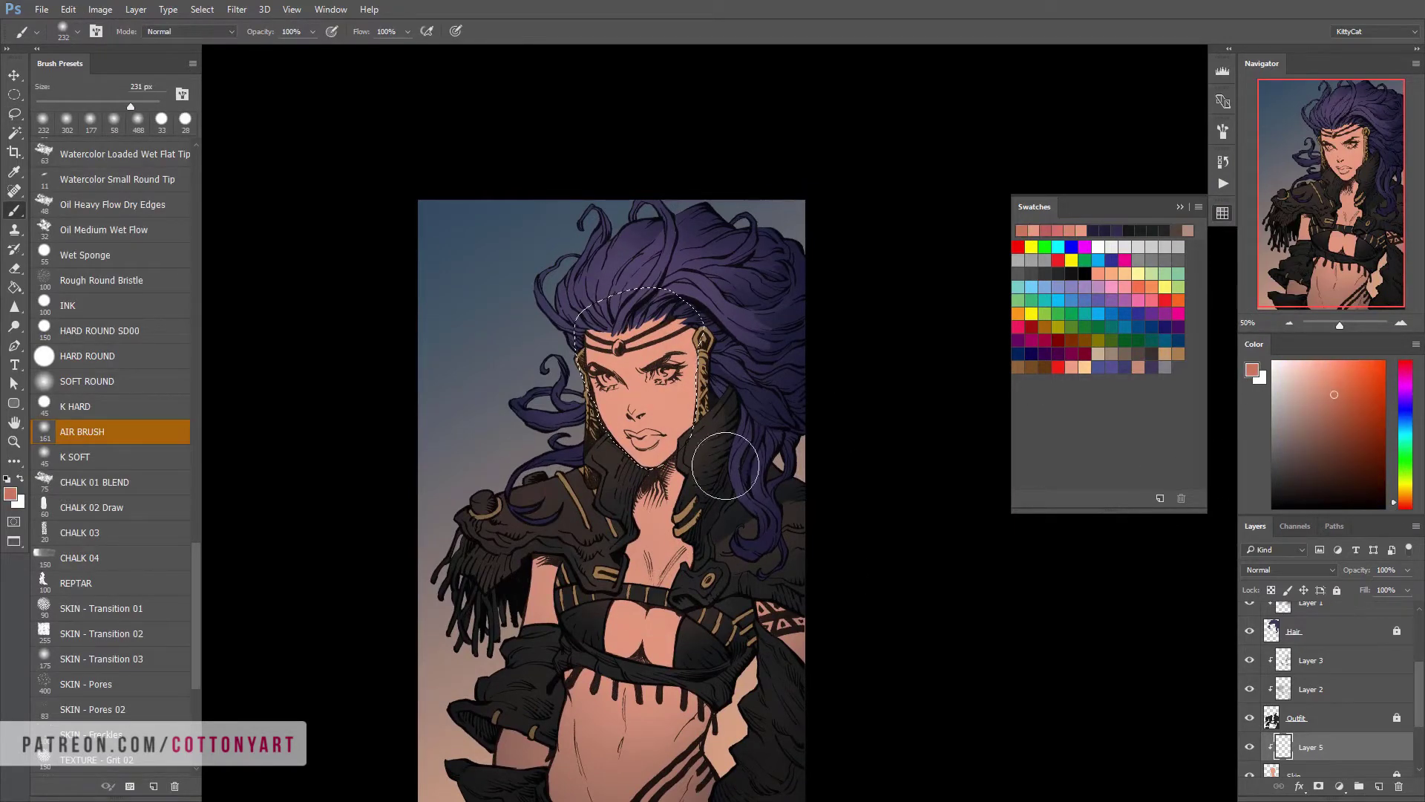
{"action": "mouse_move", "coordinate": [561, 583]}
{"action": "left_mouse_down"}
{"action": "mouse_move", "coordinate": [578, 584]}
{"action": "mouse_move", "coordinate": [581, 494]}
{"action": "mouse_move", "coordinate": [545, 535]}
{"action": "left_mouse_up"}
{"action": "key", "text": "ctrl+d"}
Lasso a shadow area on the hip and airbrush shading along the right hip
{"action": "key", "text": "l"}
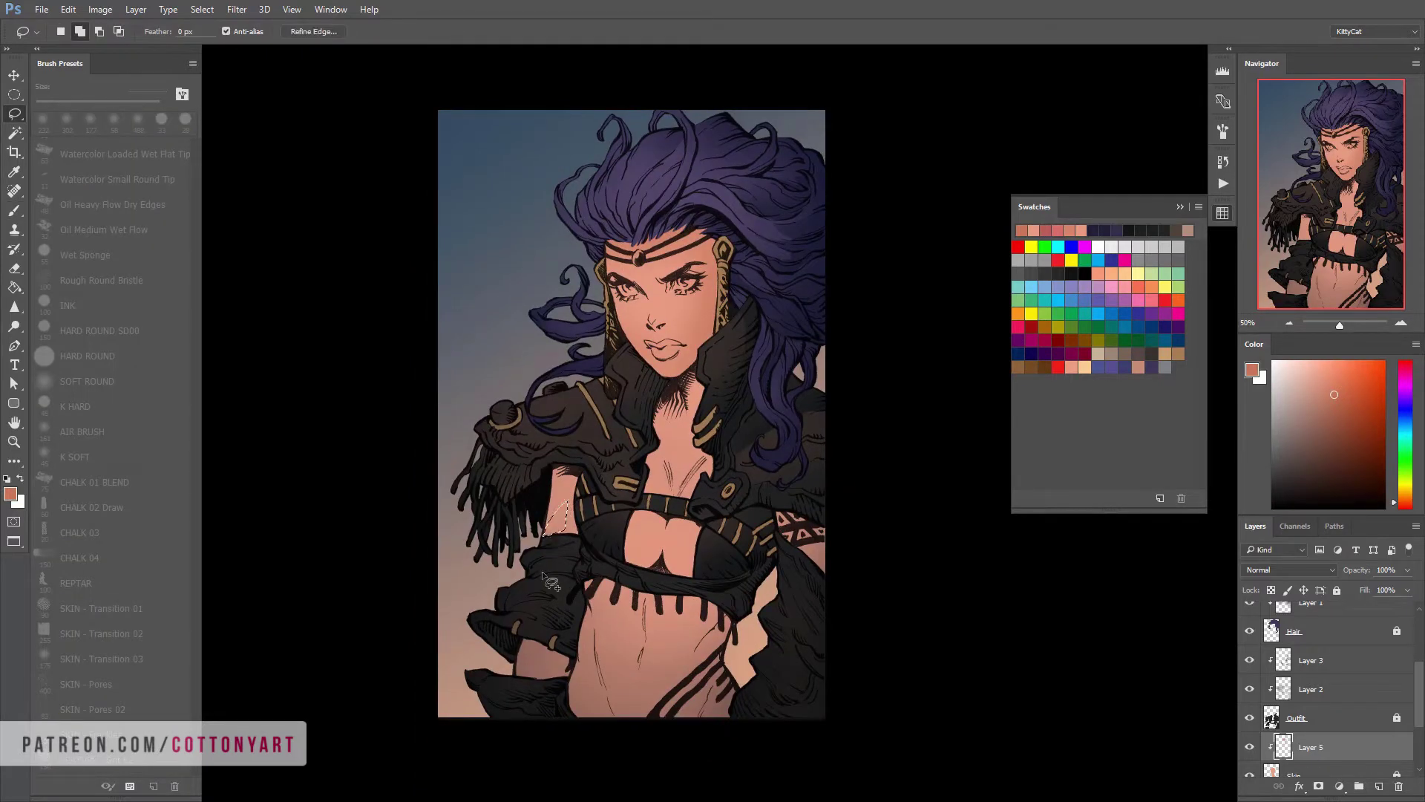
{"action": "key", "text": "b"}
{"action": "key", "text": "ctrl+h"}
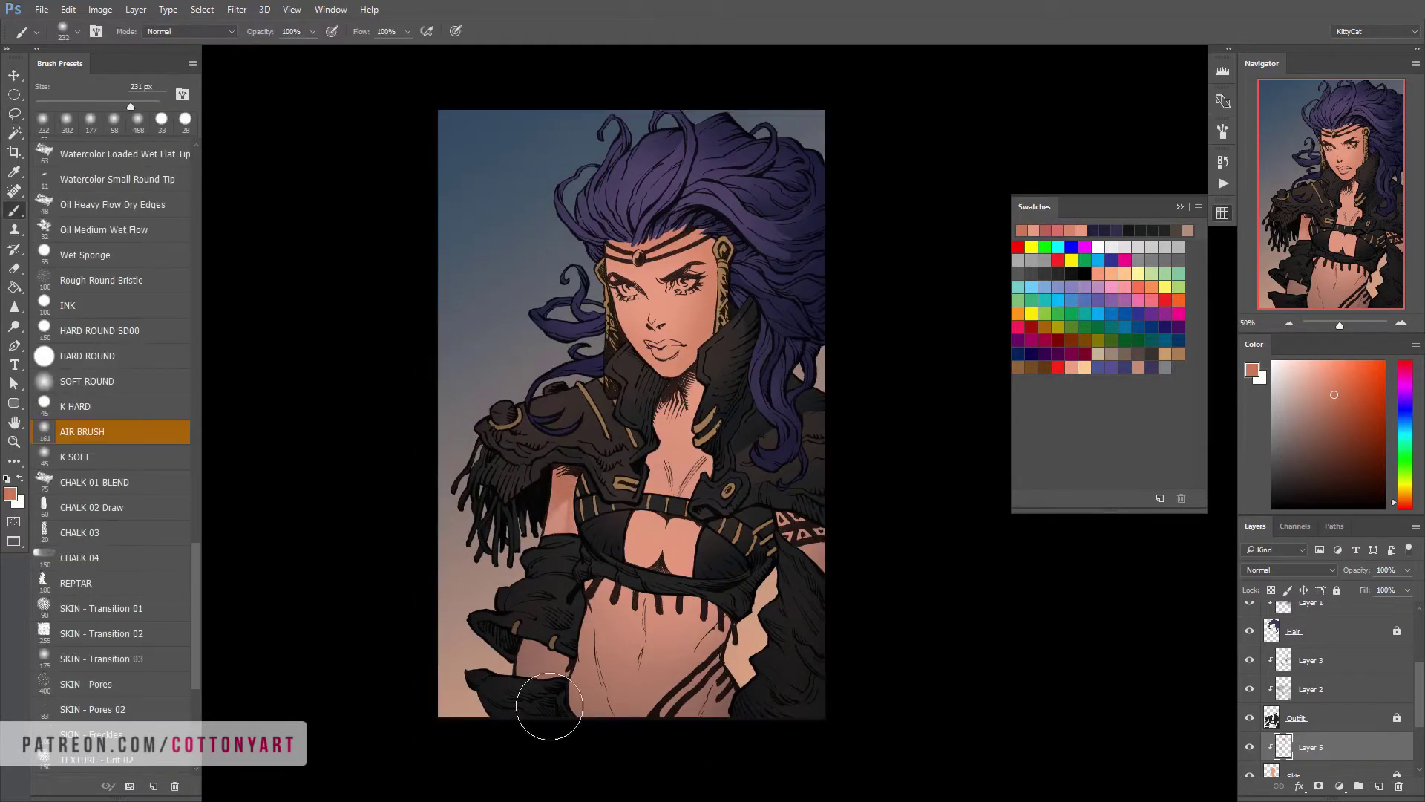
{"action": "mouse_move", "coordinate": [629, 637]}
{"action": "left_mouse_down"}
{"action": "mouse_move", "coordinate": [600, 596]}
{"action": "mouse_move", "coordinate": [632, 547]}
{"action": "left_mouse_up"}
{"action": "key", "text": "l"}
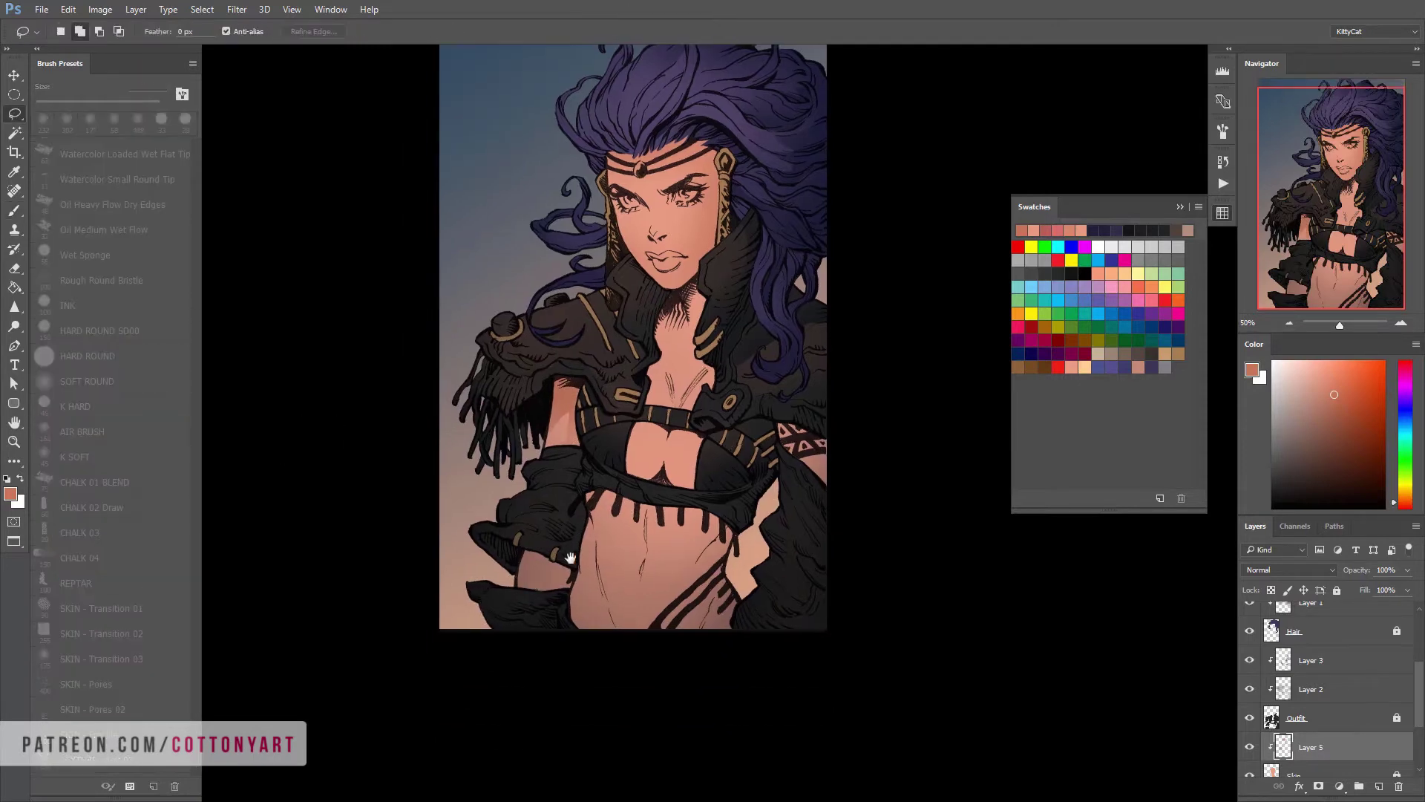
{"action": "left_click_drag", "start_coordinate": [548, 568], "coordinate": [550, 588]}
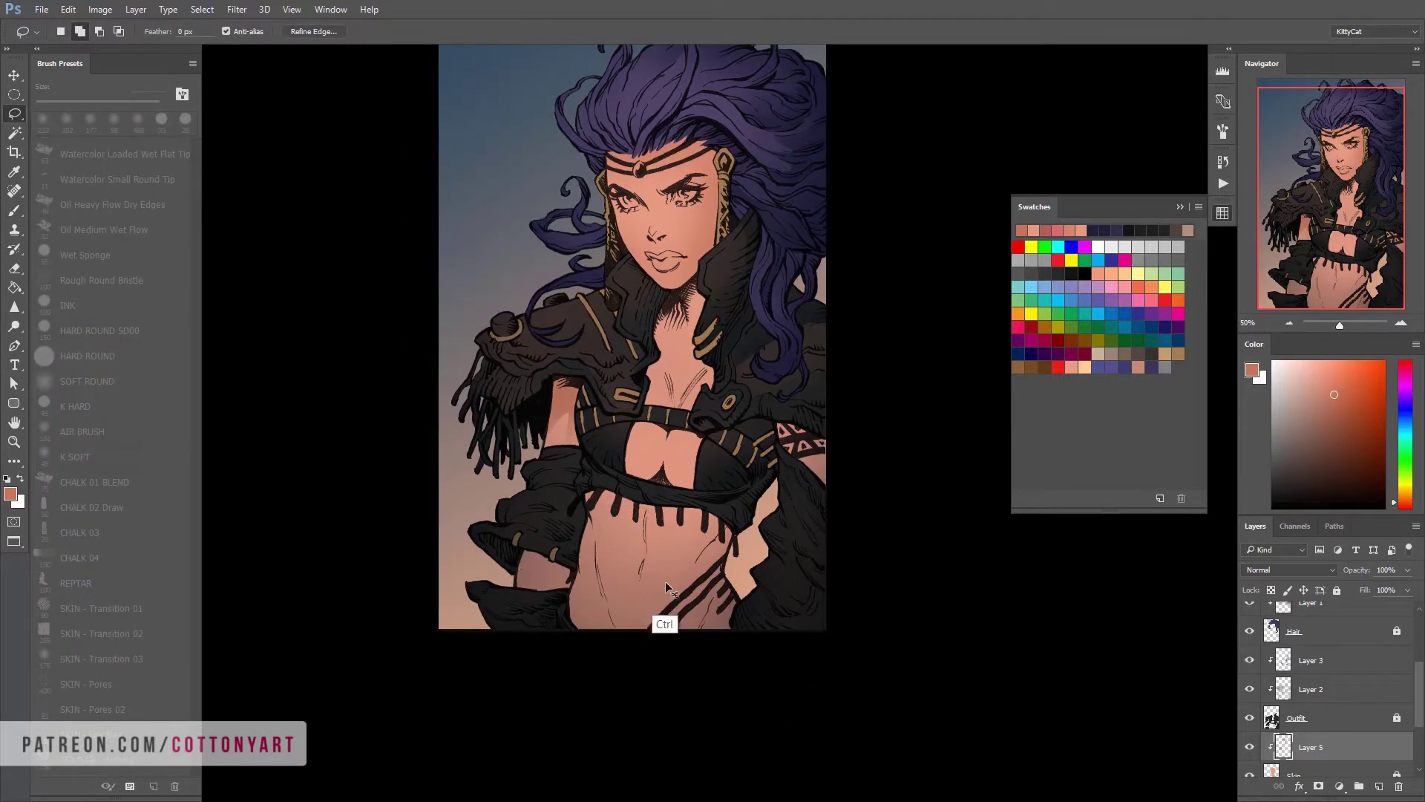
{"action": "left_click_drag", "start_coordinate": [666, 588], "coordinate": [610, 690]}
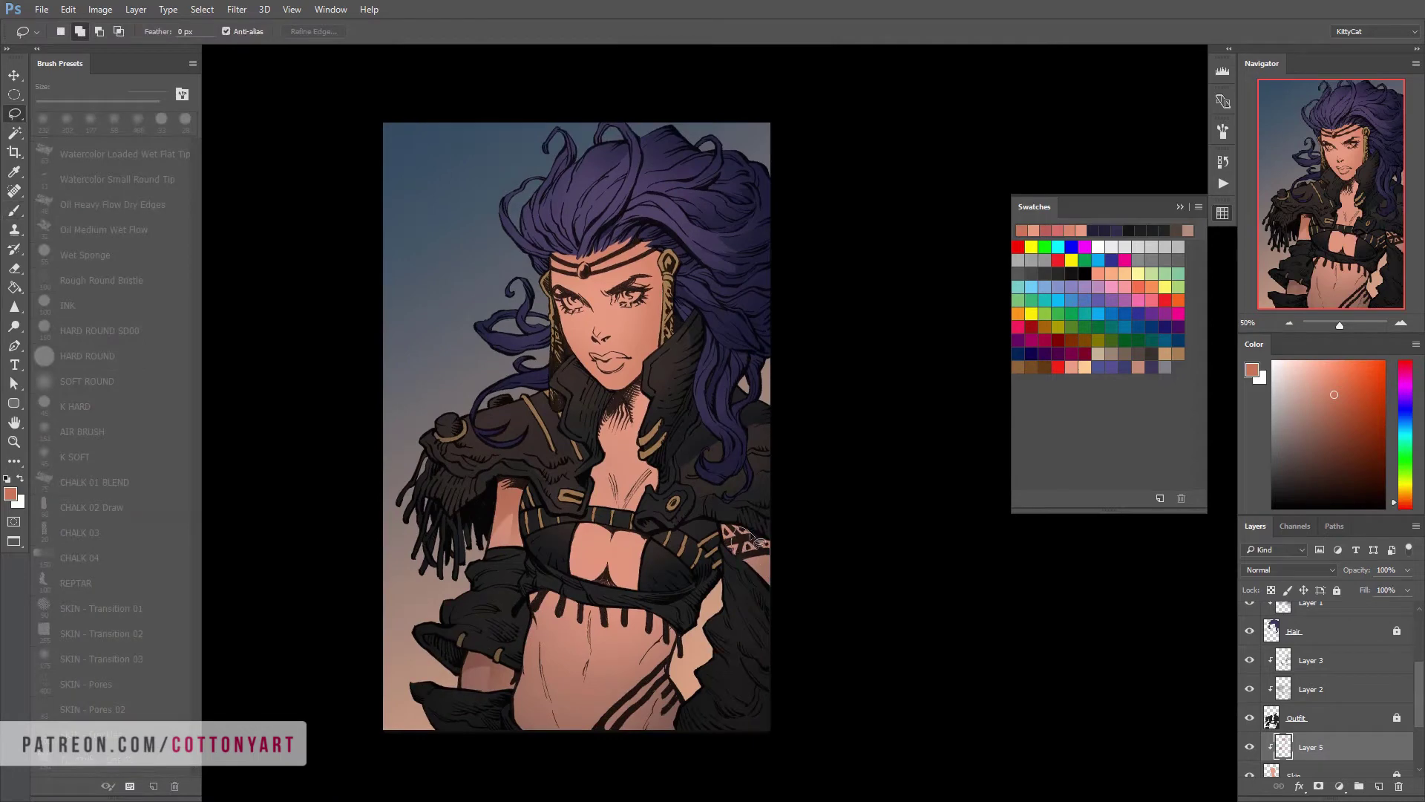
{"action": "key", "text": "b"}
{"action": "left_click_drag", "start_coordinate": [717, 627], "coordinate": [746, 596]}
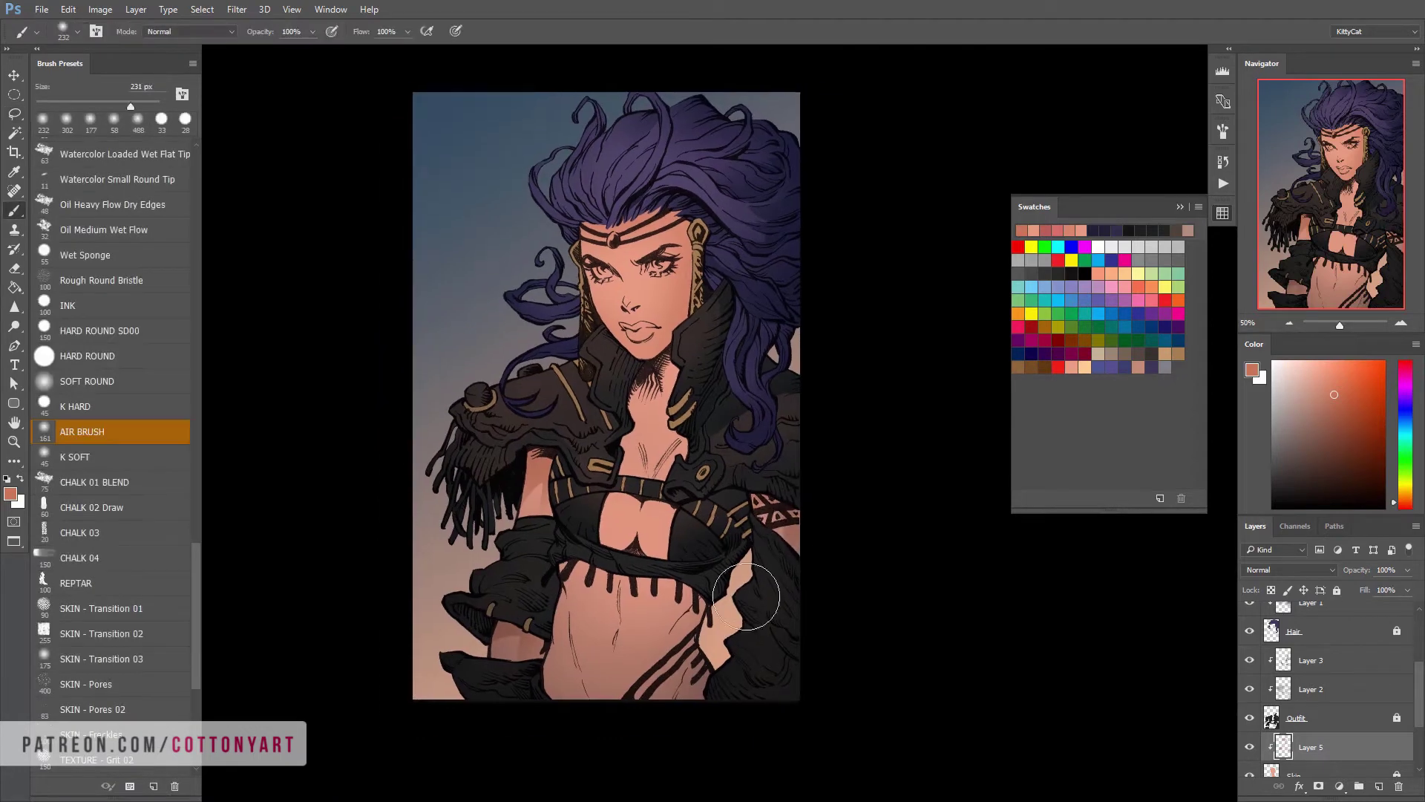
Lasso the neck and chest shadow areas and airbrush them
{"action": "key", "text": "l"}
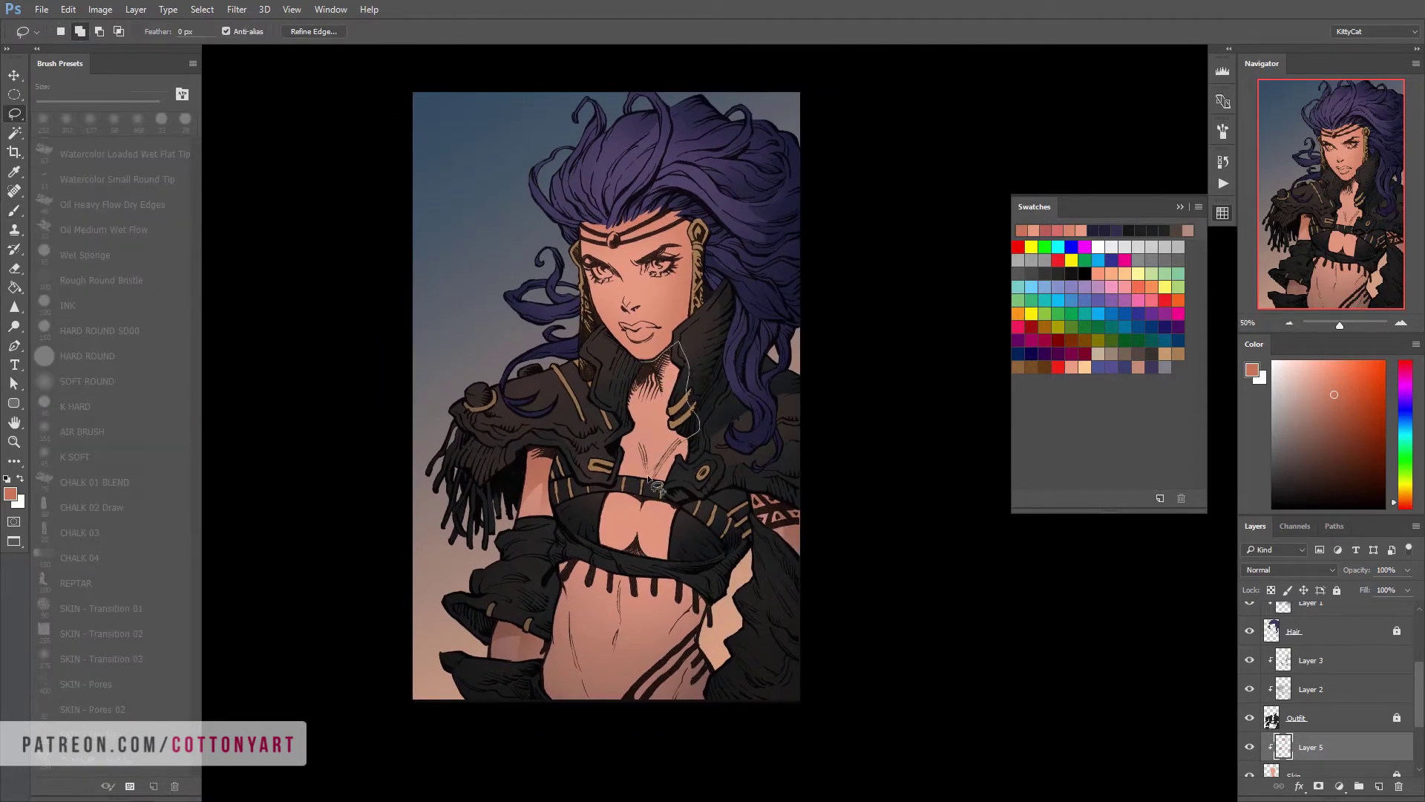
{"action": "mouse_move", "coordinate": [680, 340]}
{"action": "left_mouse_down"}
{"action": "mouse_move", "coordinate": [627, 442]}
{"action": "mouse_move", "coordinate": [631, 479]}
{"action": "left_mouse_up"}
{"action": "left_click_drag", "start_coordinate": [716, 419], "coordinate": [715, 408]}
{"action": "key", "text": "b"}
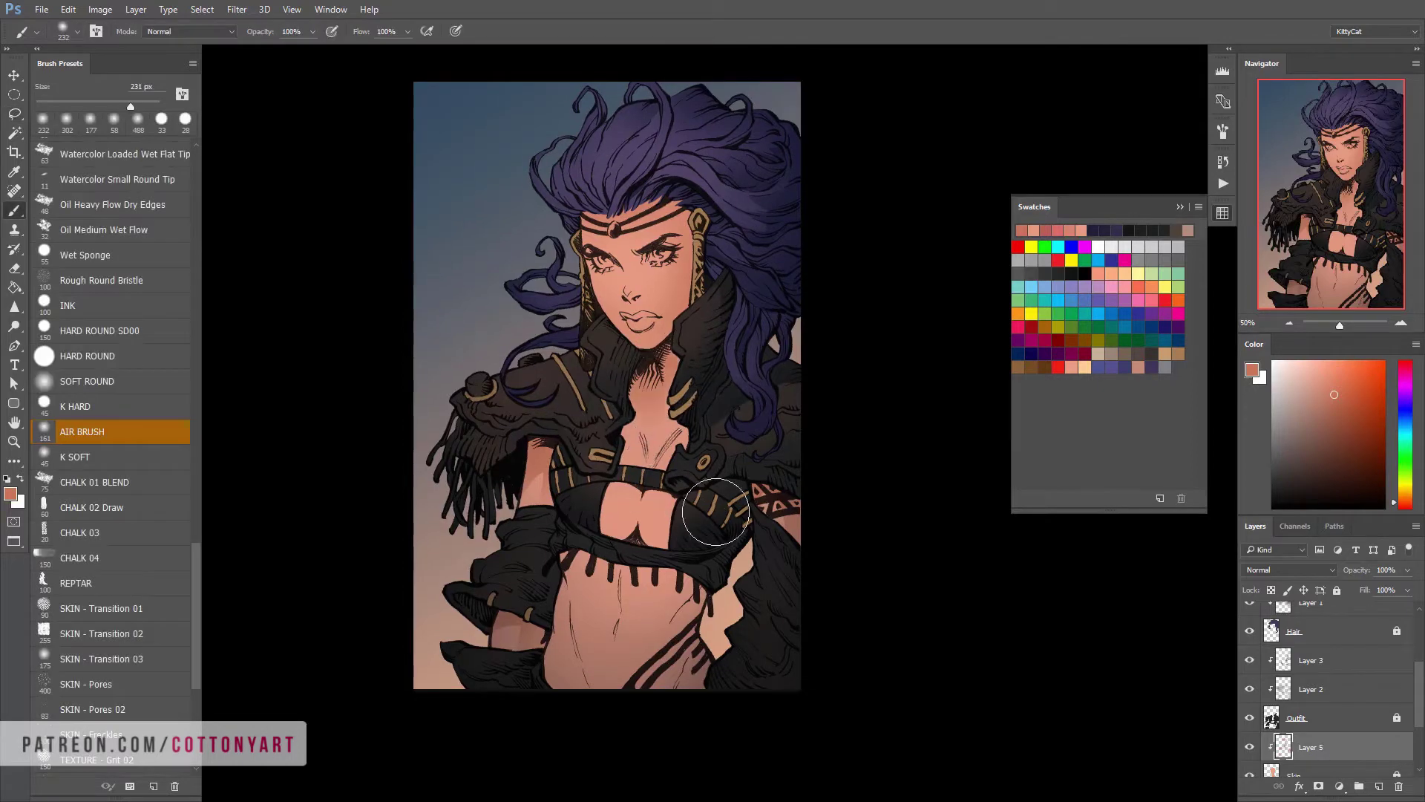
{"action": "scroll", "coordinate": [821, 541], "scroll_direction": "down", "scroll_amount": 2}
{"action": "key", "text": "l"}
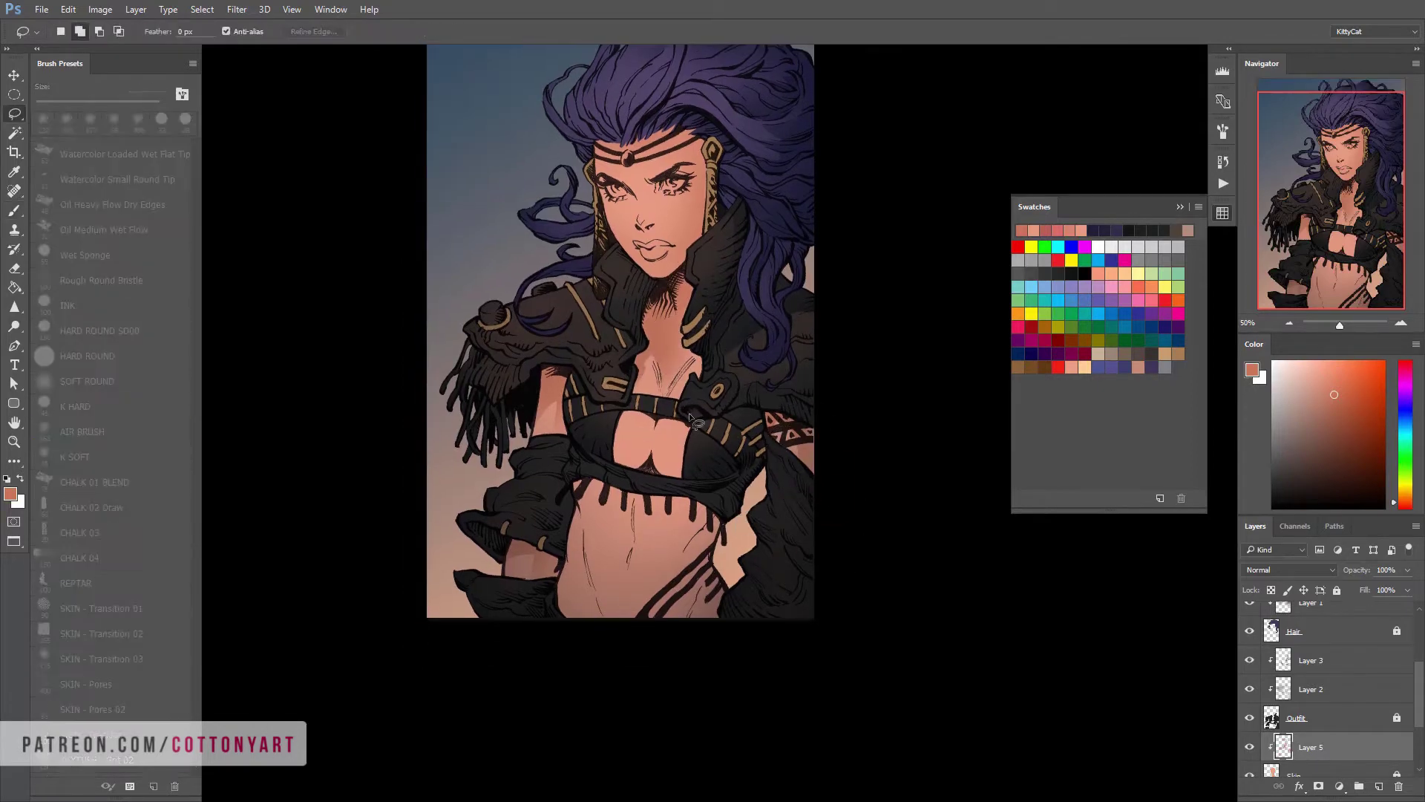
{"action": "mouse_move", "coordinate": [663, 468]}
{"action": "left_mouse_down"}
{"action": "mouse_move", "coordinate": [569, 534]}
{"action": "mouse_move", "coordinate": [617, 527]}
{"action": "left_mouse_up"}
{"action": "key", "text": "b"}
Outline a shadow shape under the chest, then begin lassoing the belly
{"action": "scroll", "coordinate": [616, 530], "scroll_direction": "down", "scroll_amount": 1}
{"action": "key", "text": "l"}
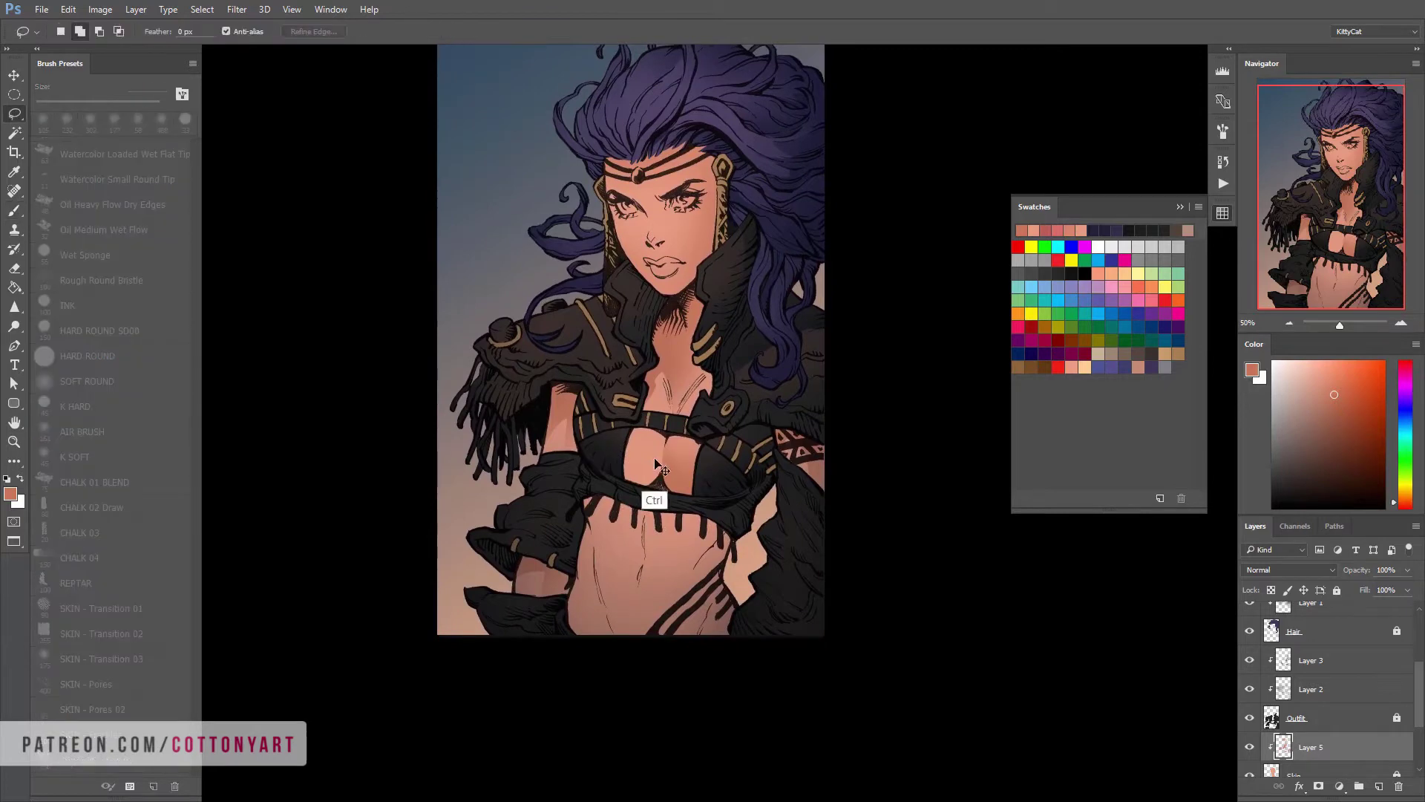
{"action": "left_click_drag", "start_coordinate": [662, 371], "coordinate": [665, 373]}
{"action": "key", "text": "b"}
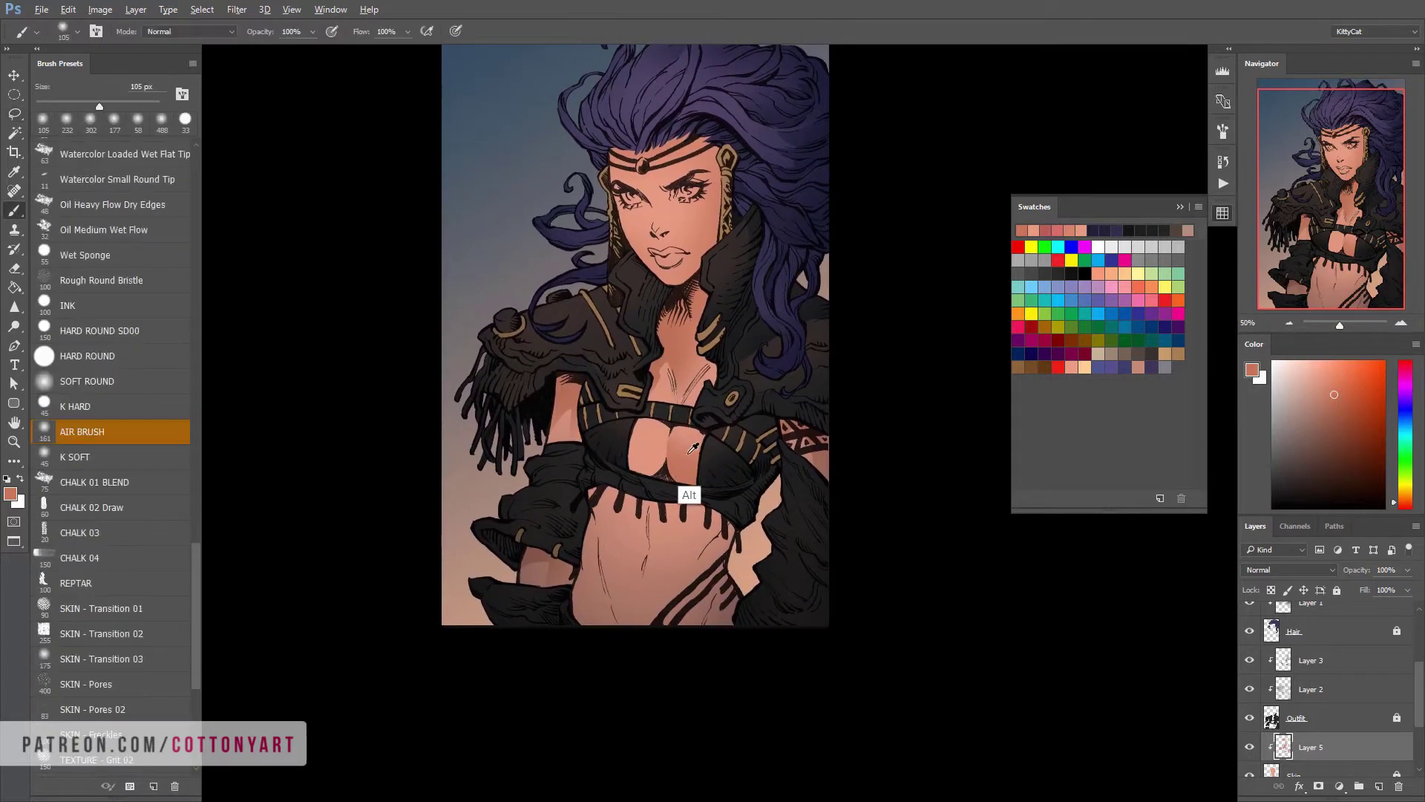
{"action": "left_click_drag", "start_coordinate": [724, 479], "coordinate": [690, 478]}
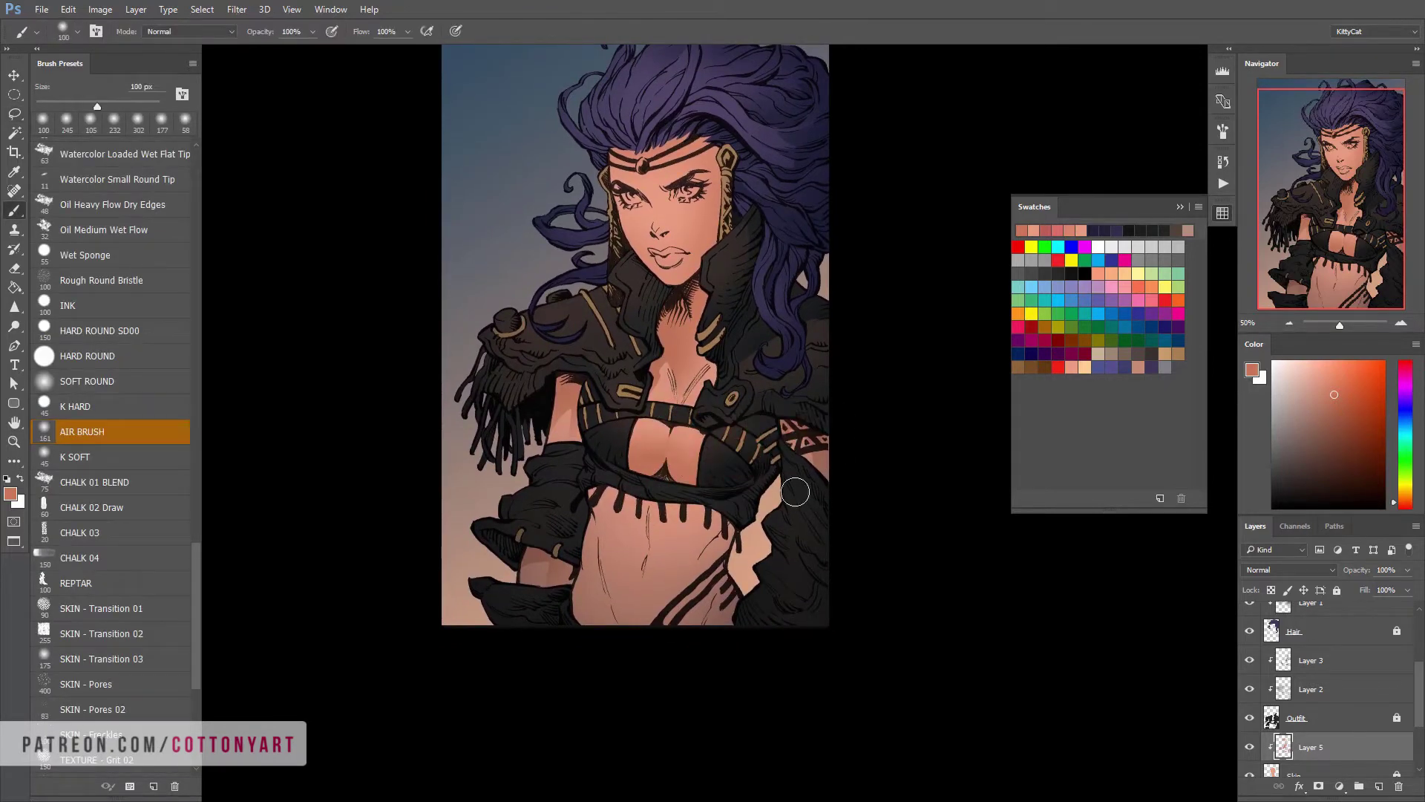
{"action": "scroll", "coordinate": [698, 507], "scroll_direction": "down", "scroll_amount": 3}
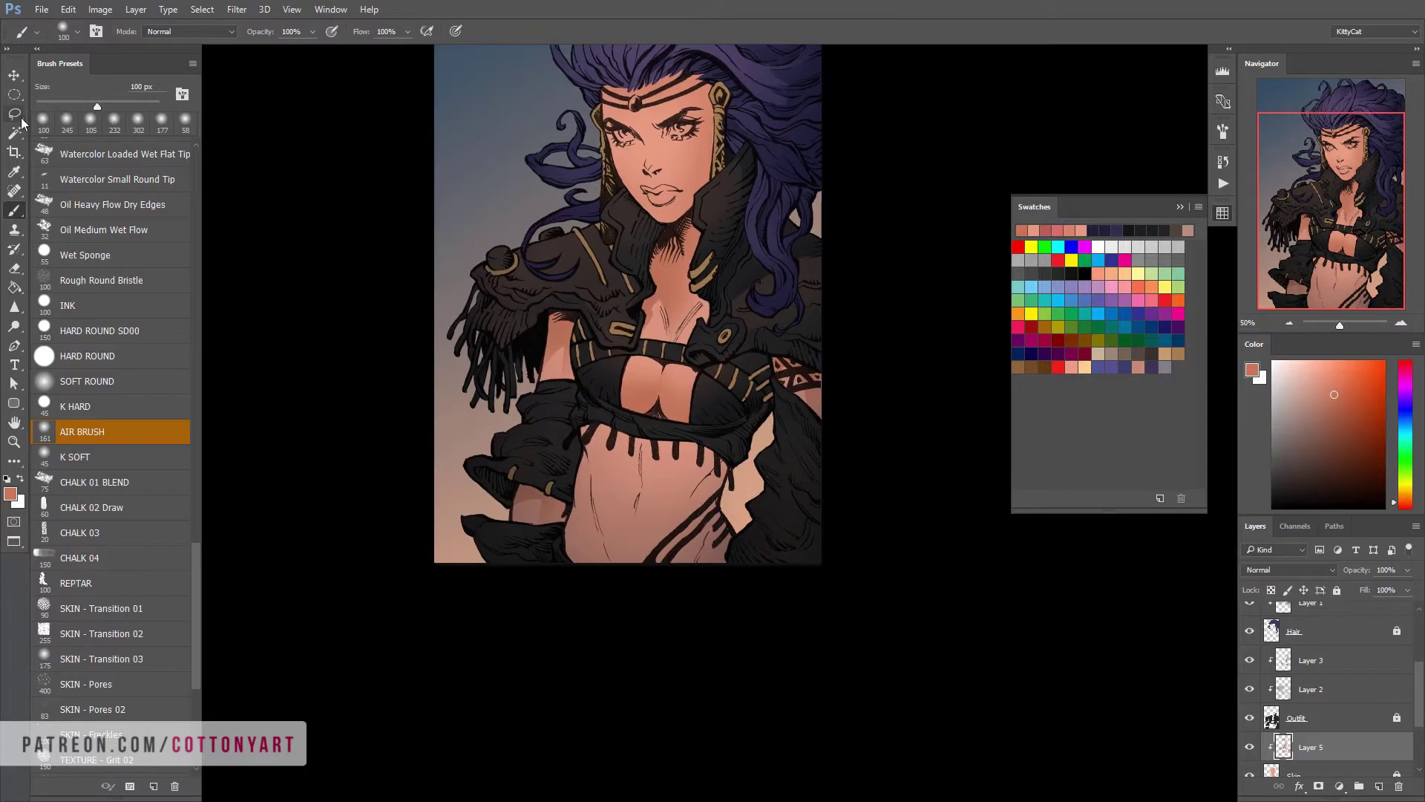
{"action": "left_click", "coordinate": [20, 119]}
{"action": "scroll", "coordinate": [737, 507], "scroll_direction": "up", "scroll_amount": 1}
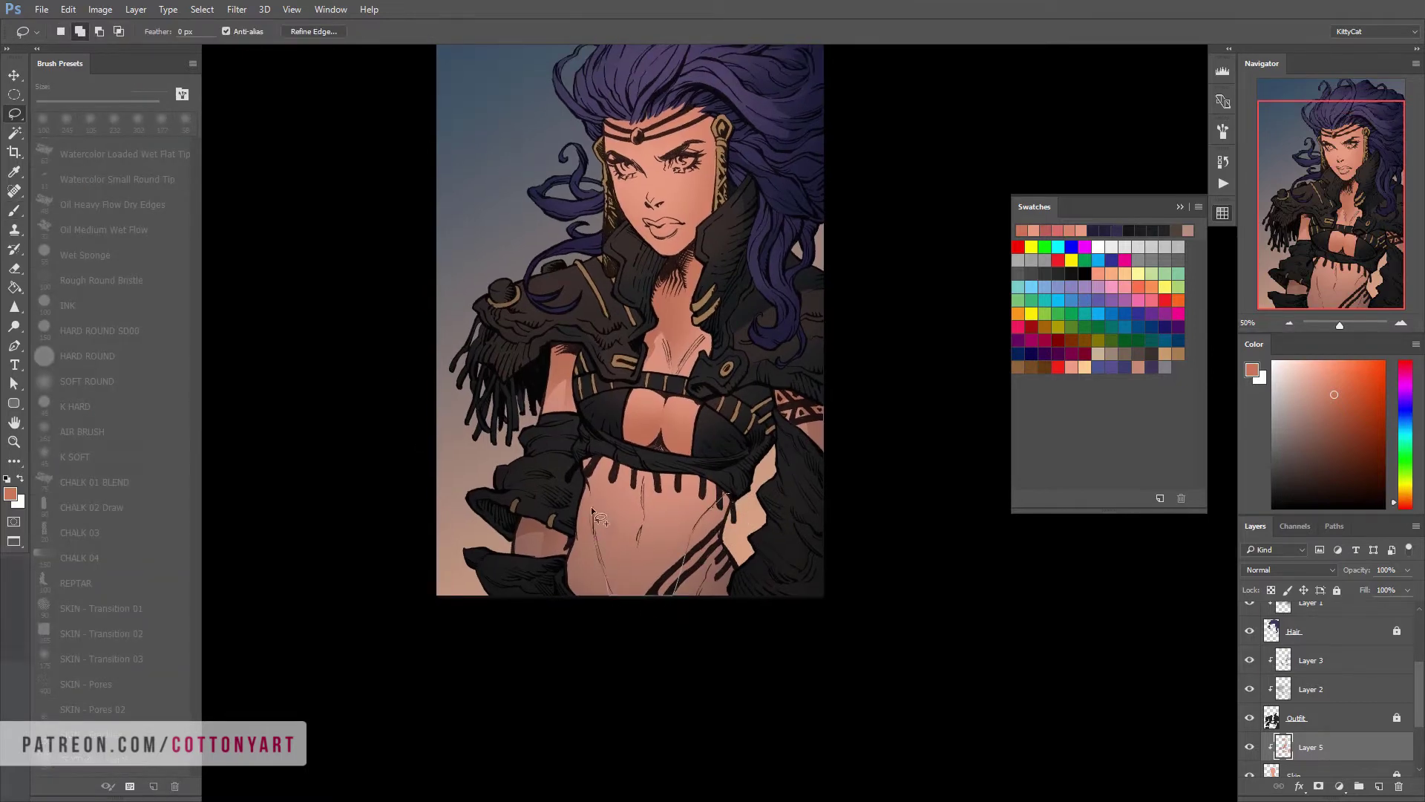
{"action": "left_click_drag", "start_coordinate": [591, 507], "coordinate": [724, 494]}
Close the belly selection, invert it, and airbrush at 55% opacity
{"action": "left_click_drag", "start_coordinate": [788, 538], "coordinate": [783, 512]}
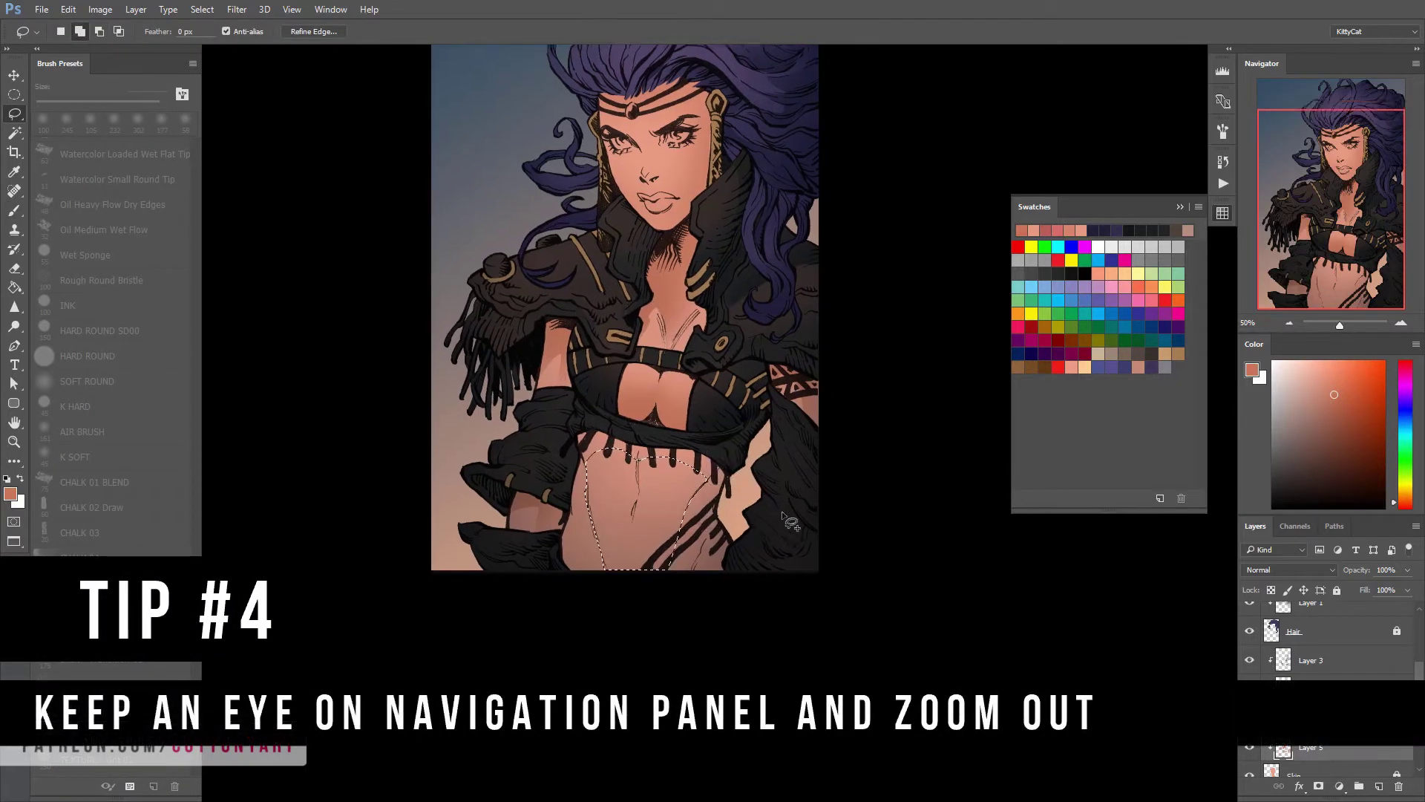
{"action": "key", "text": "b"}
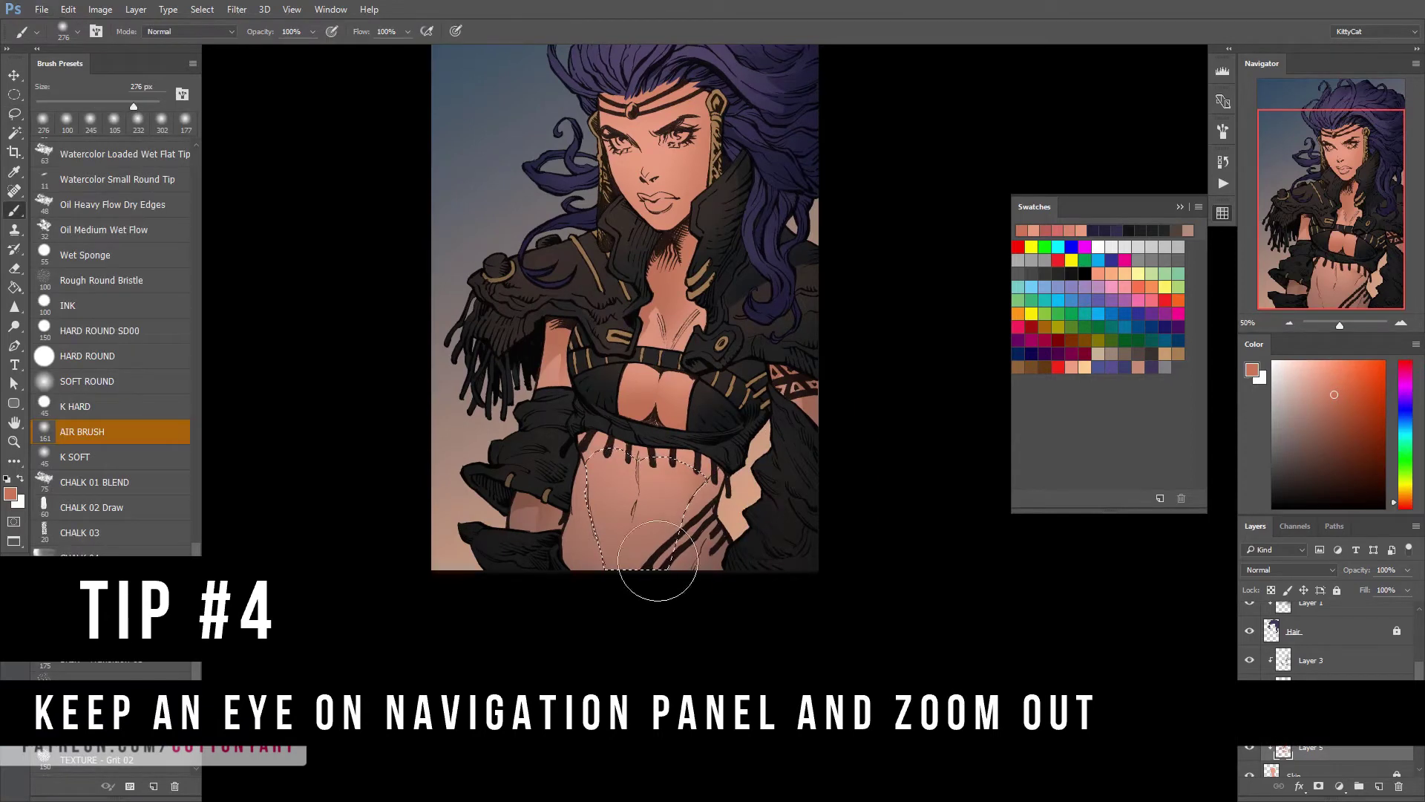
{"action": "key", "text": "5"}
{"action": "key", "text": "5"}
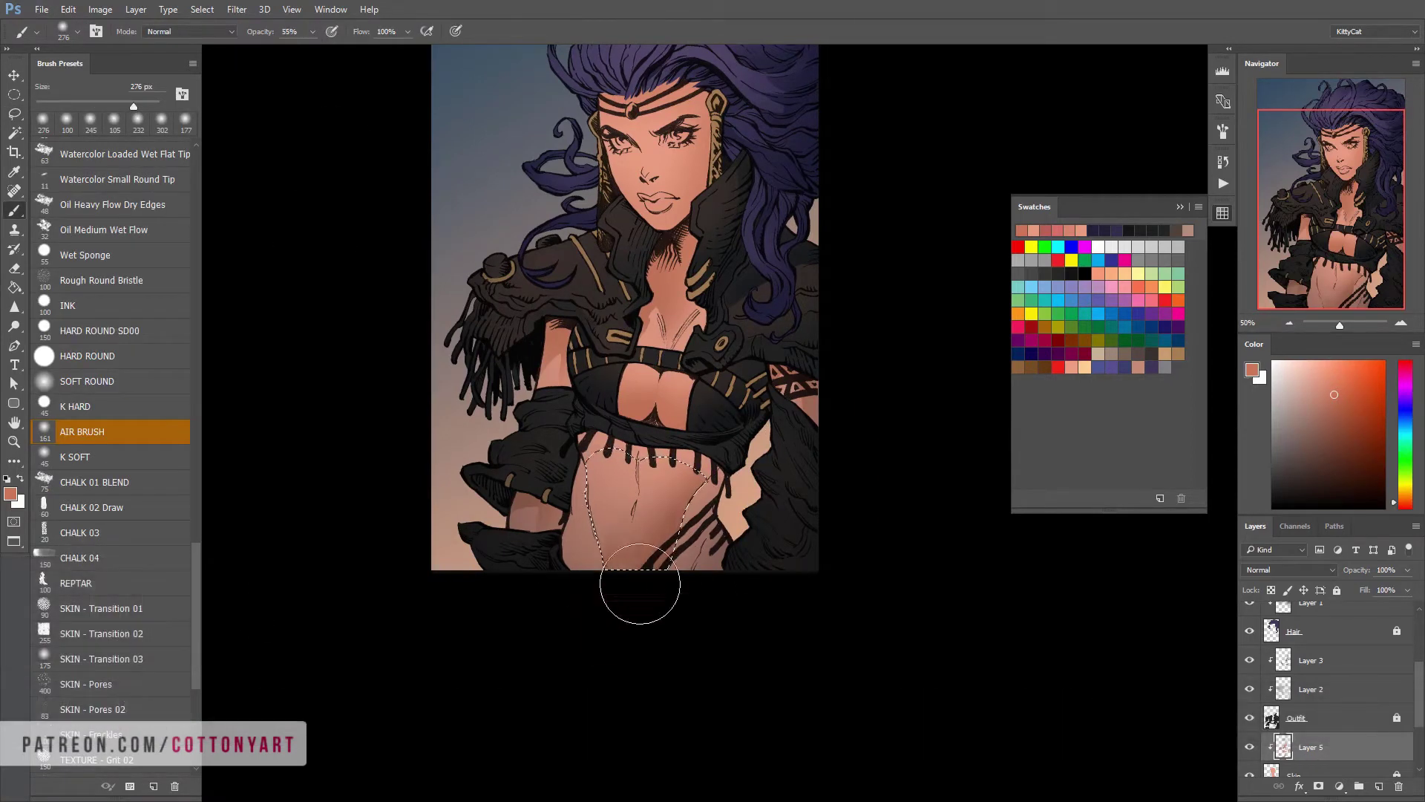
{"action": "key", "text": "ctrl+shift+i"}
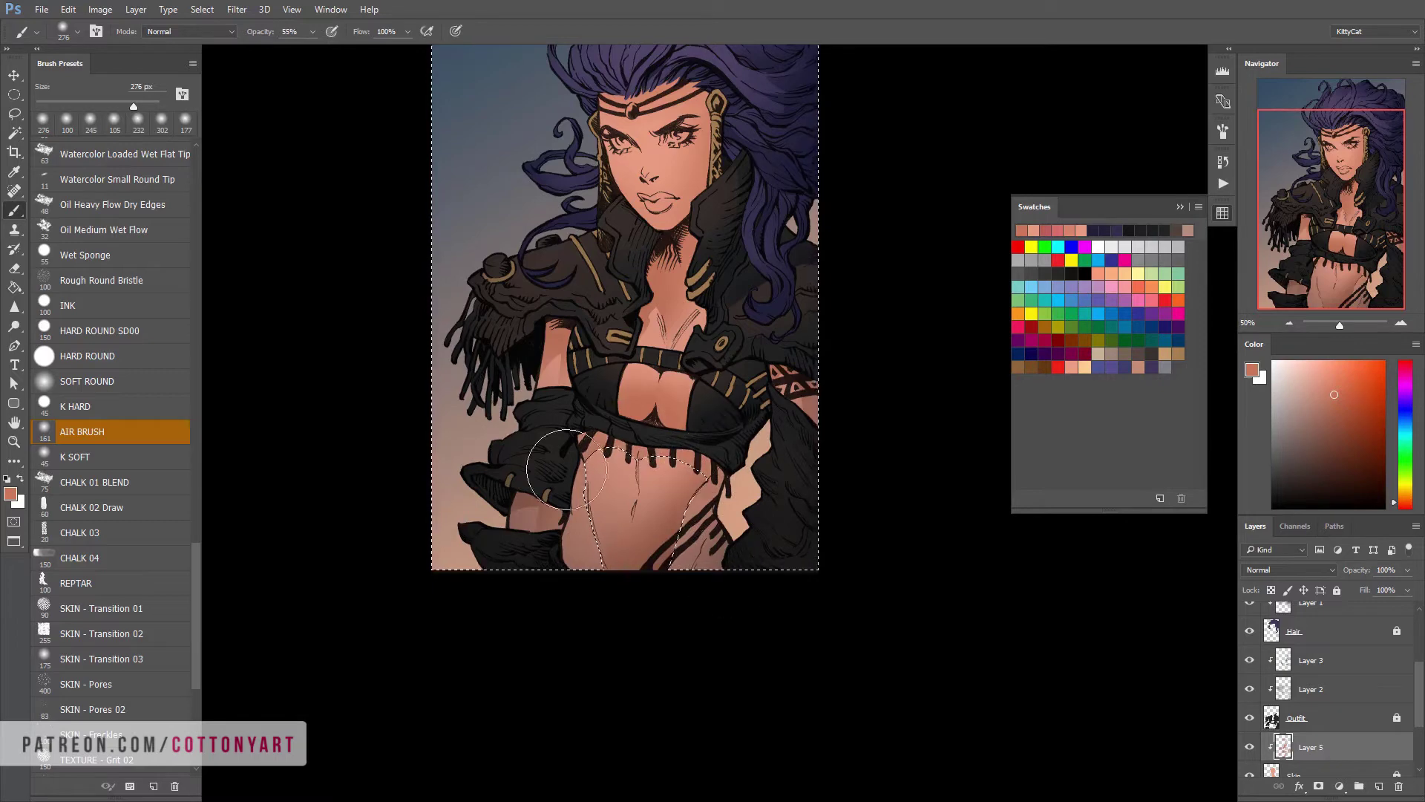
{"action": "key", "text": "ctrl+d"}
{"action": "scroll", "coordinate": [773, 525], "scroll_direction": "right", "scroll_amount": 2}
{"action": "scroll", "coordinate": [773, 524], "scroll_direction": "up", "scroll_amount": 1}
Deepen the stomach and hip shading with the airbrush at 88% opacity
{"action": "key", "text": "l"}
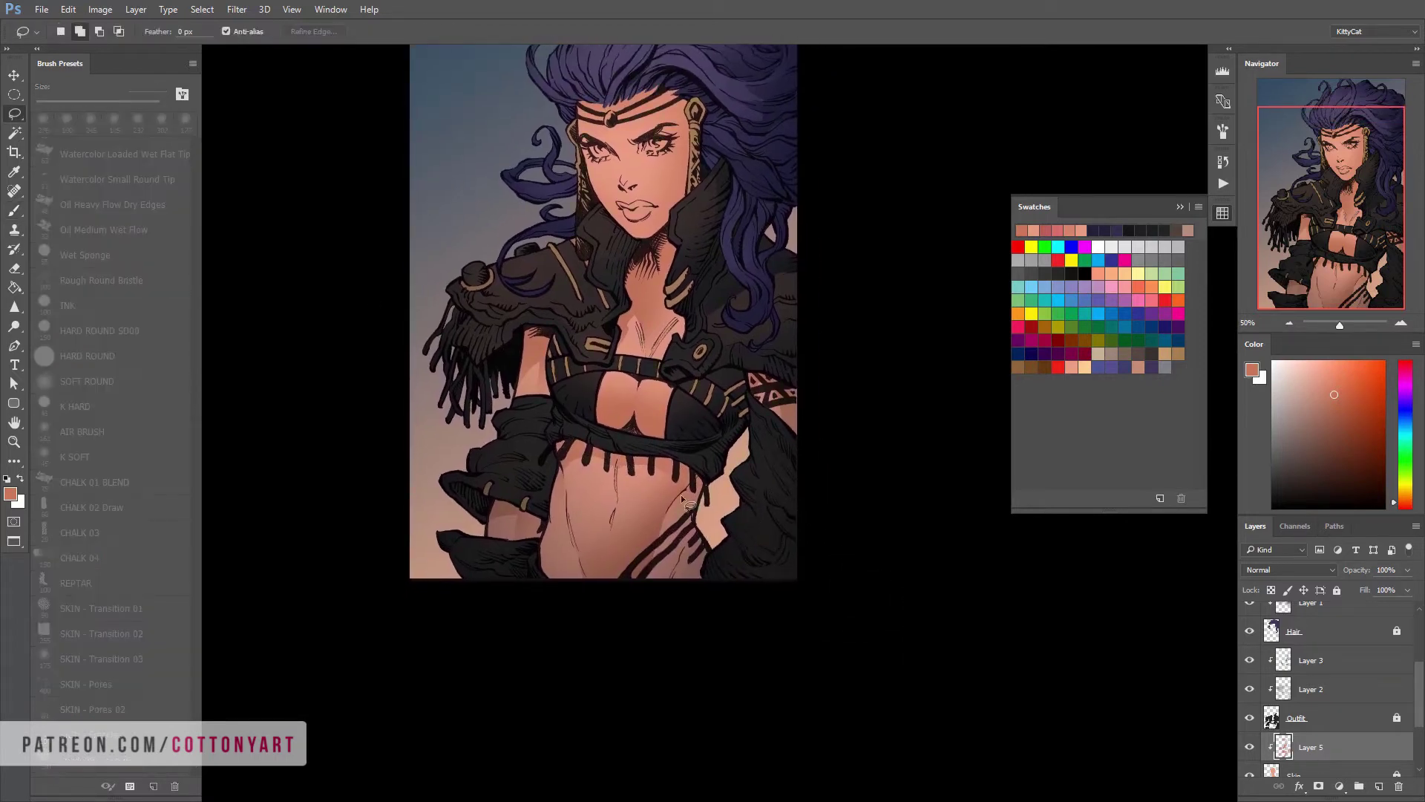
{"action": "key", "text": "b"}
{"action": "key", "text": "8"}
{"action": "key", "text": "8"}
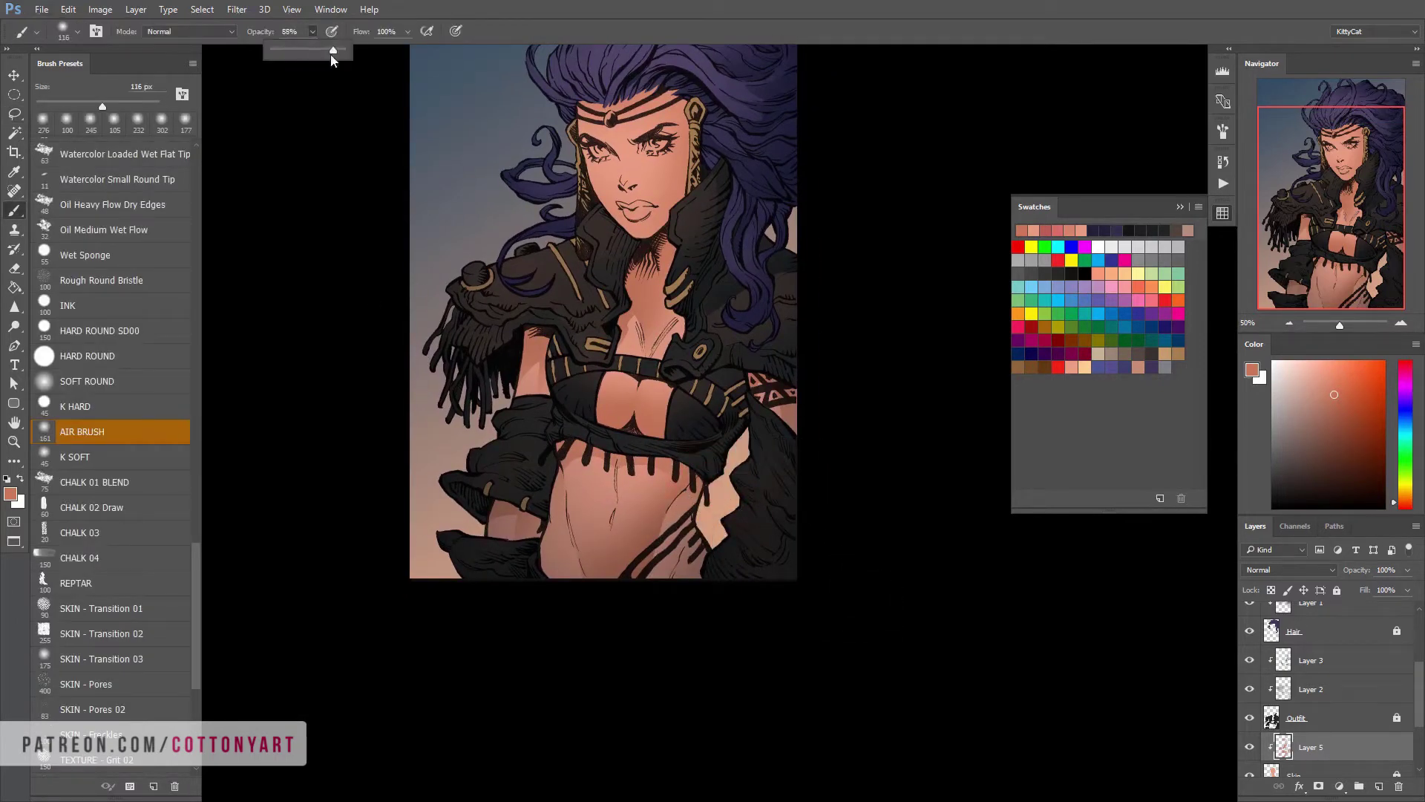
{"action": "key", "text": "ctrl+h"}
{"action": "key", "text": "l"}
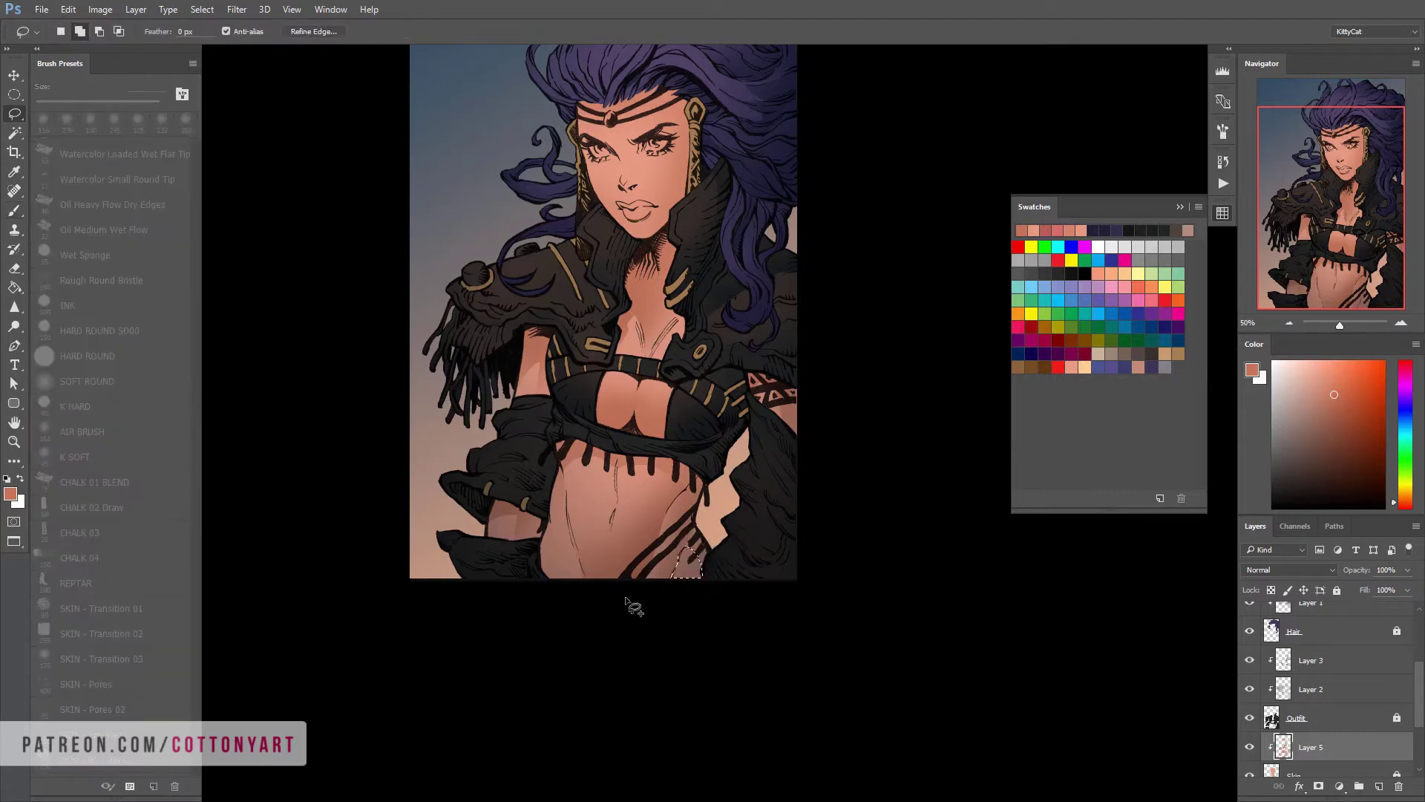
{"action": "key", "text": "b"}
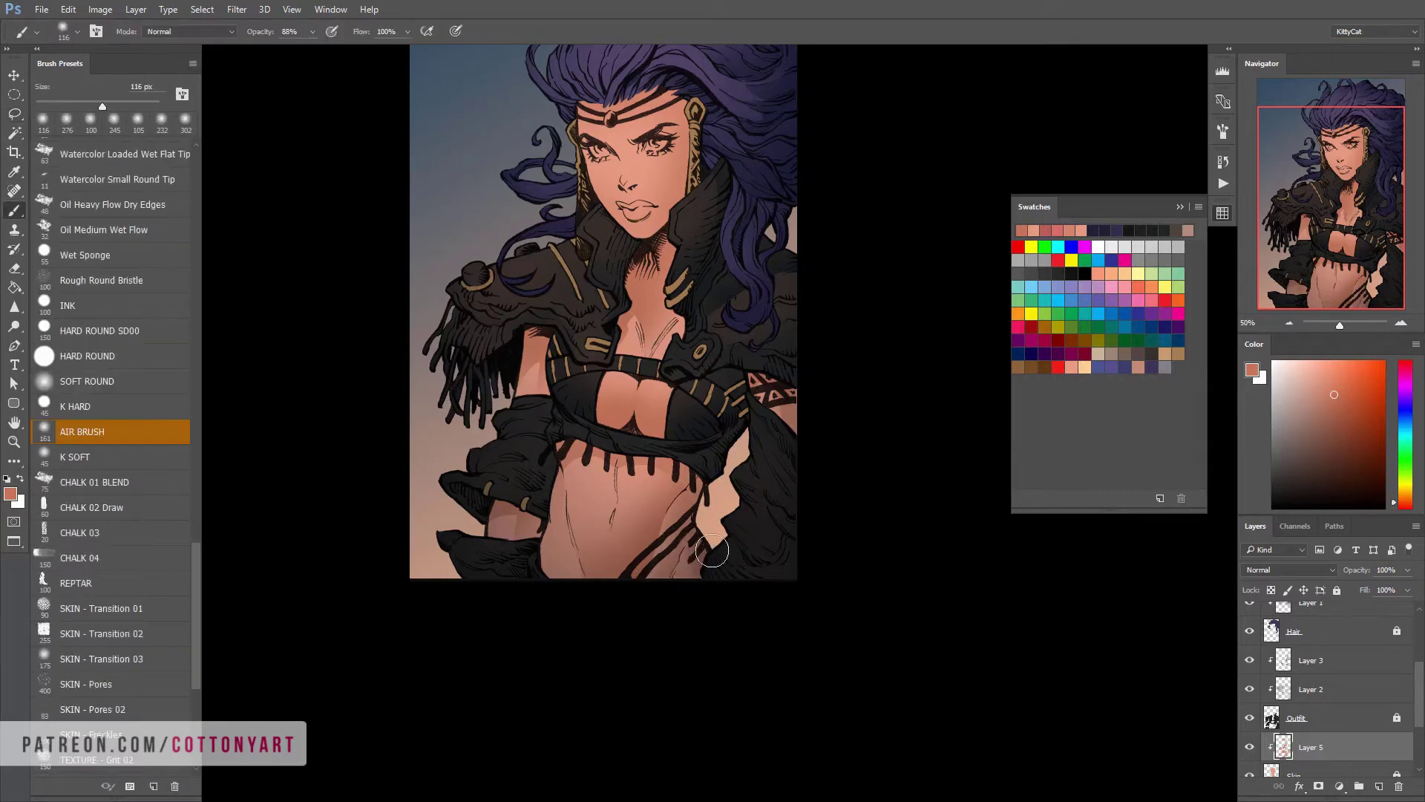
{"action": "scroll", "coordinate": [715, 681], "scroll_direction": "left", "scroll_amount": 1}
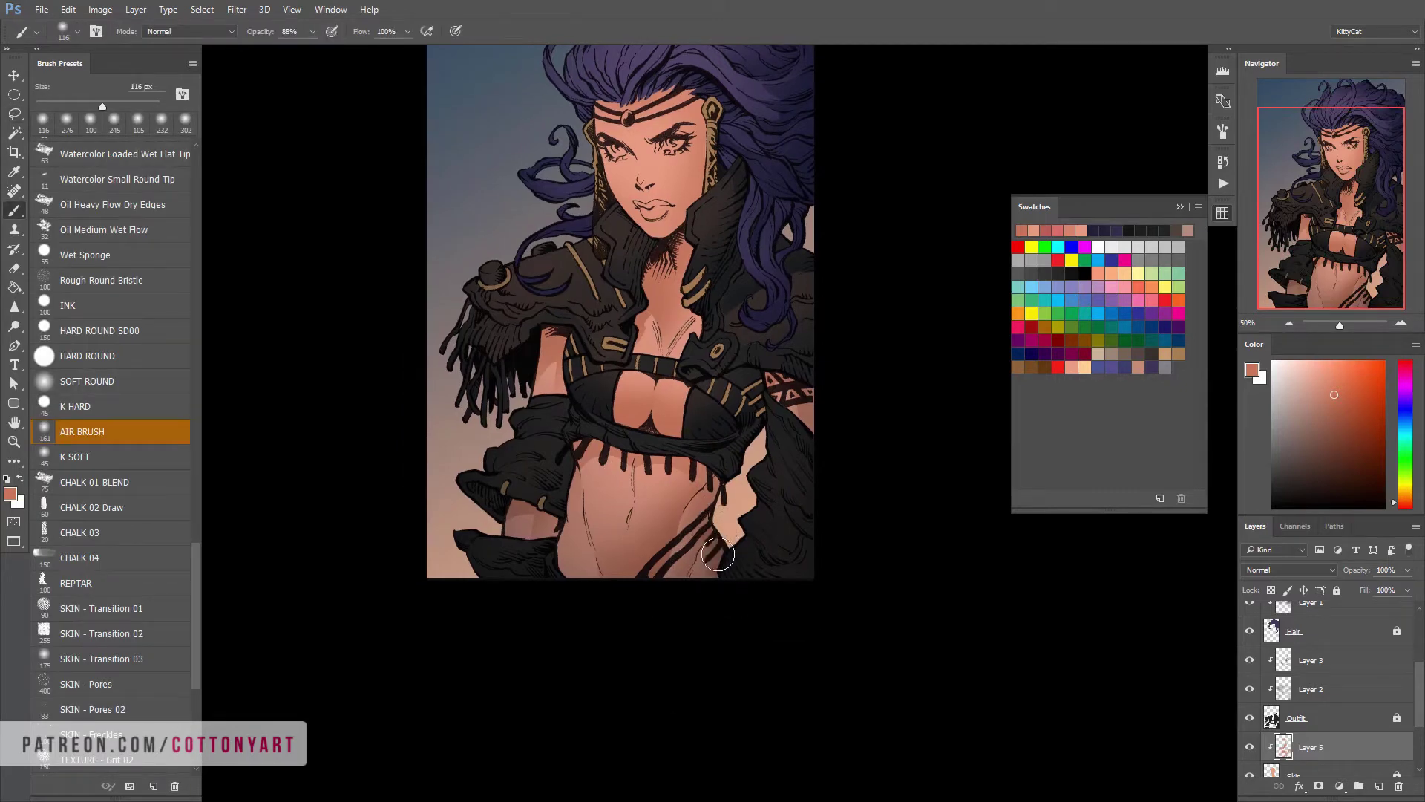
{"action": "key", "text": "l"}
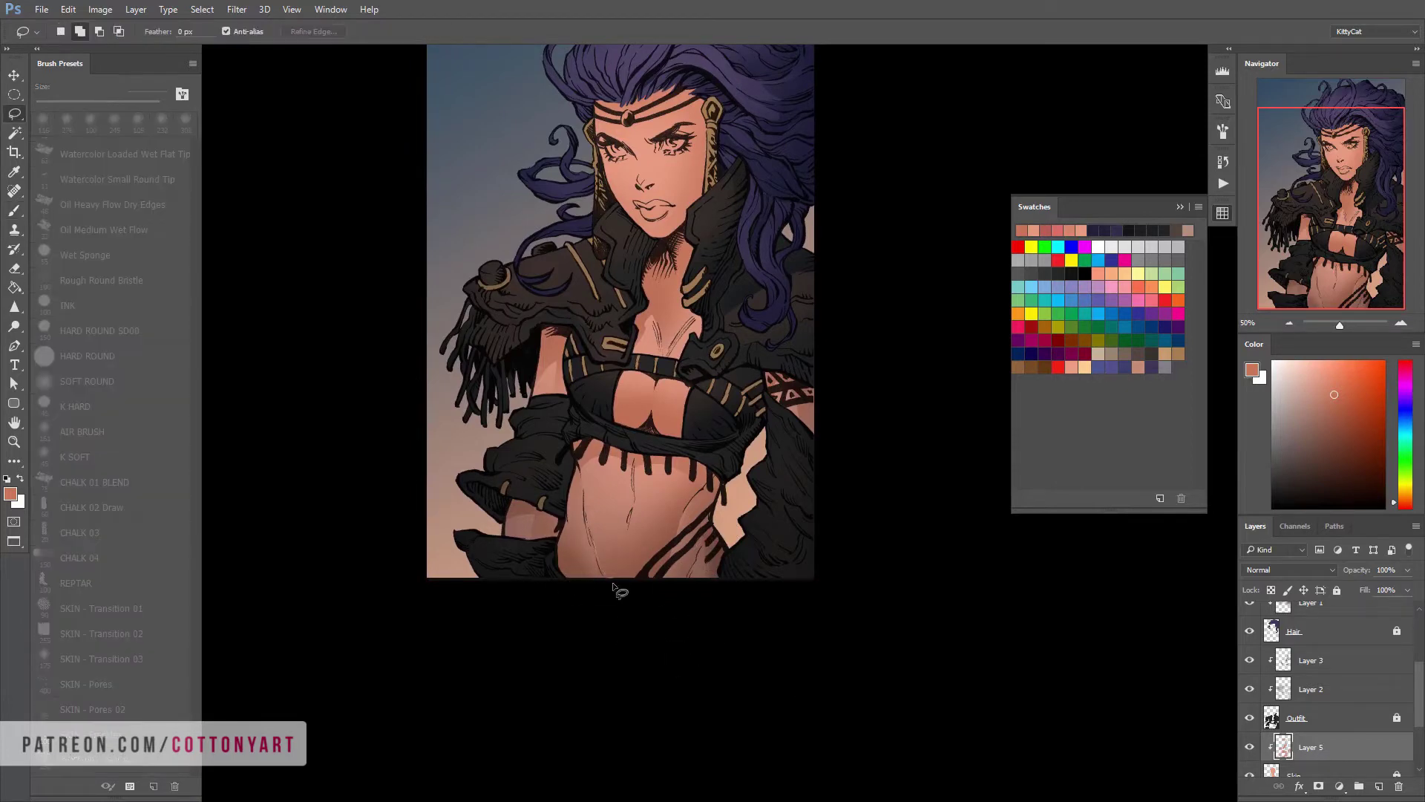
{"action": "key", "text": "b"}
{"action": "scroll", "coordinate": [719, 652], "scroll_direction": "down", "scroll_amount": 1}
{"action": "scroll", "coordinate": [719, 653], "scroll_direction": "up", "scroll_amount": 5}
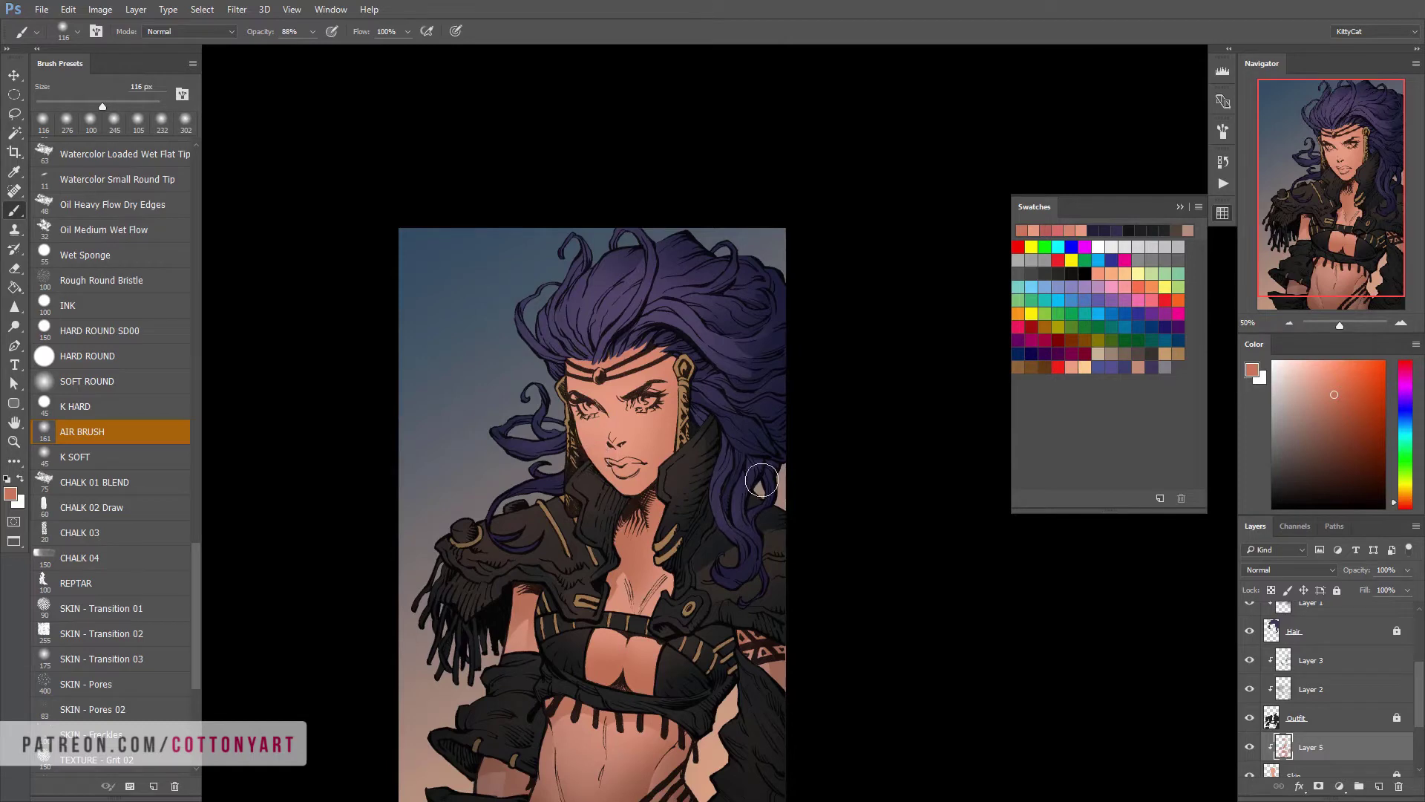
Colour-balance Layer 5's midtones to -3, -12, -9
{"action": "key", "text": "ctrl+b"}
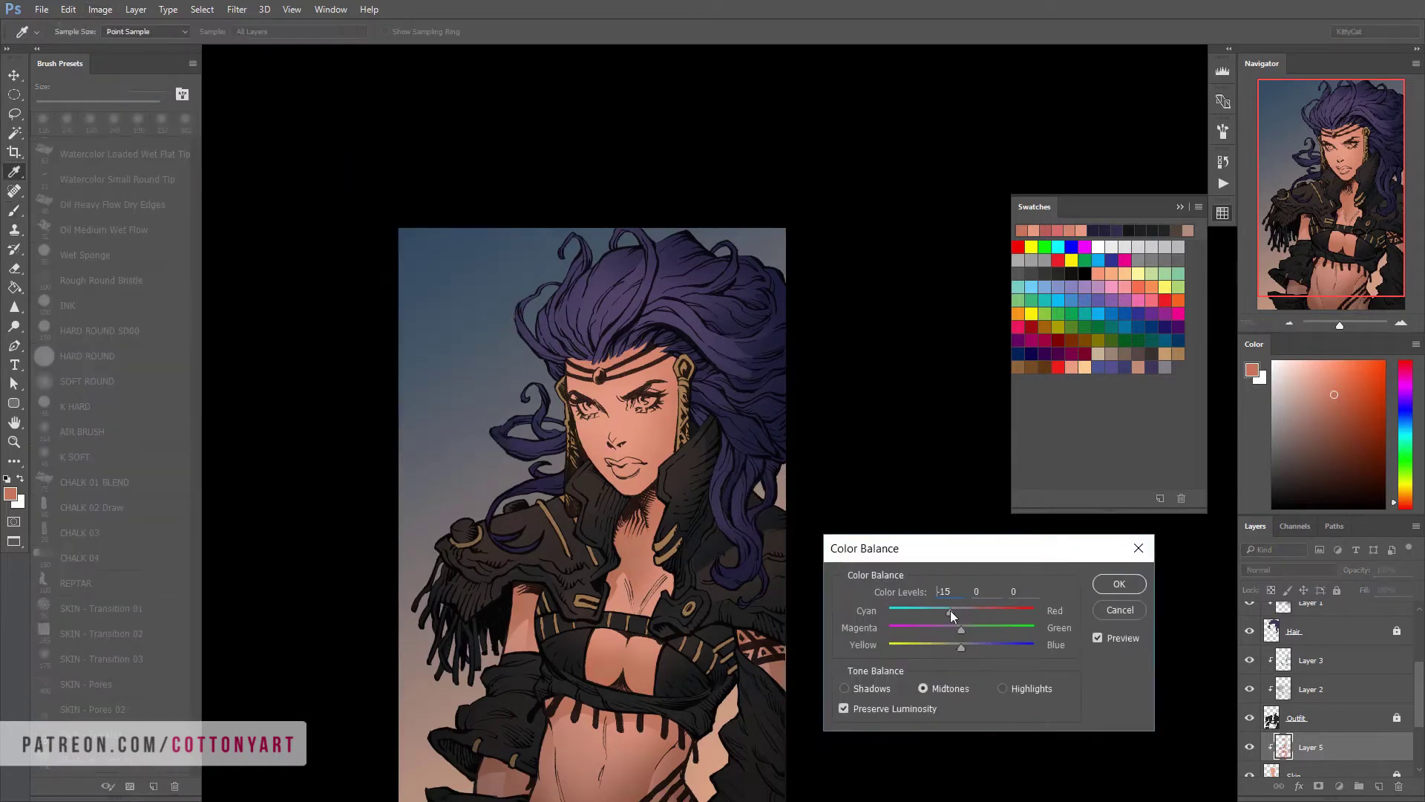
{"action": "left_click_drag", "start_coordinate": [994, 644], "coordinate": [979, 644]}
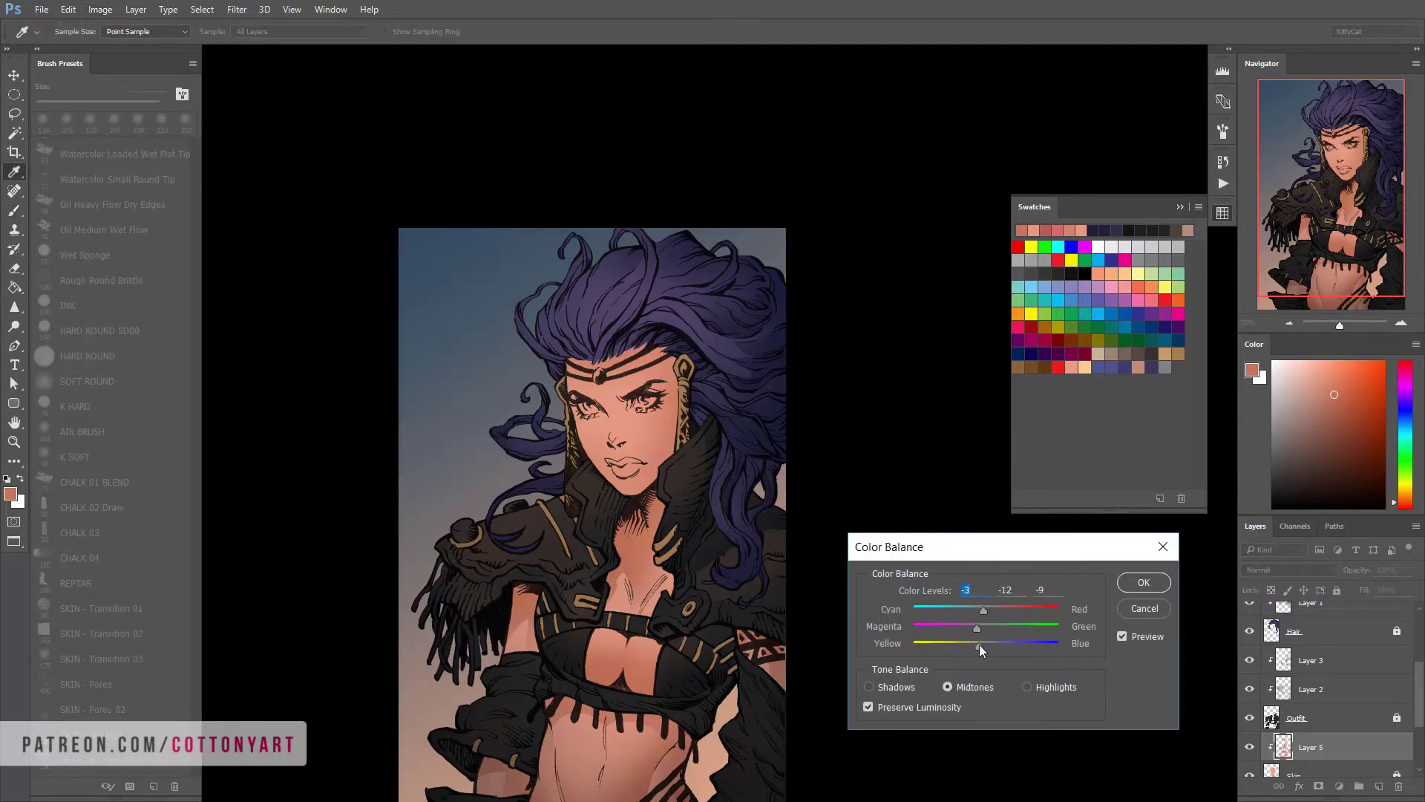
{"action": "key", "text": "Return"}
{"action": "left_click", "coordinate": [100, 9]}
Darken the layer with Hue/Saturation Lightness -8, then hide the Gold trim layer
{"action": "left_click", "coordinate": [364, 149]}
{"action": "left_click_drag", "start_coordinate": [241, 387], "coordinate": [236, 389]}
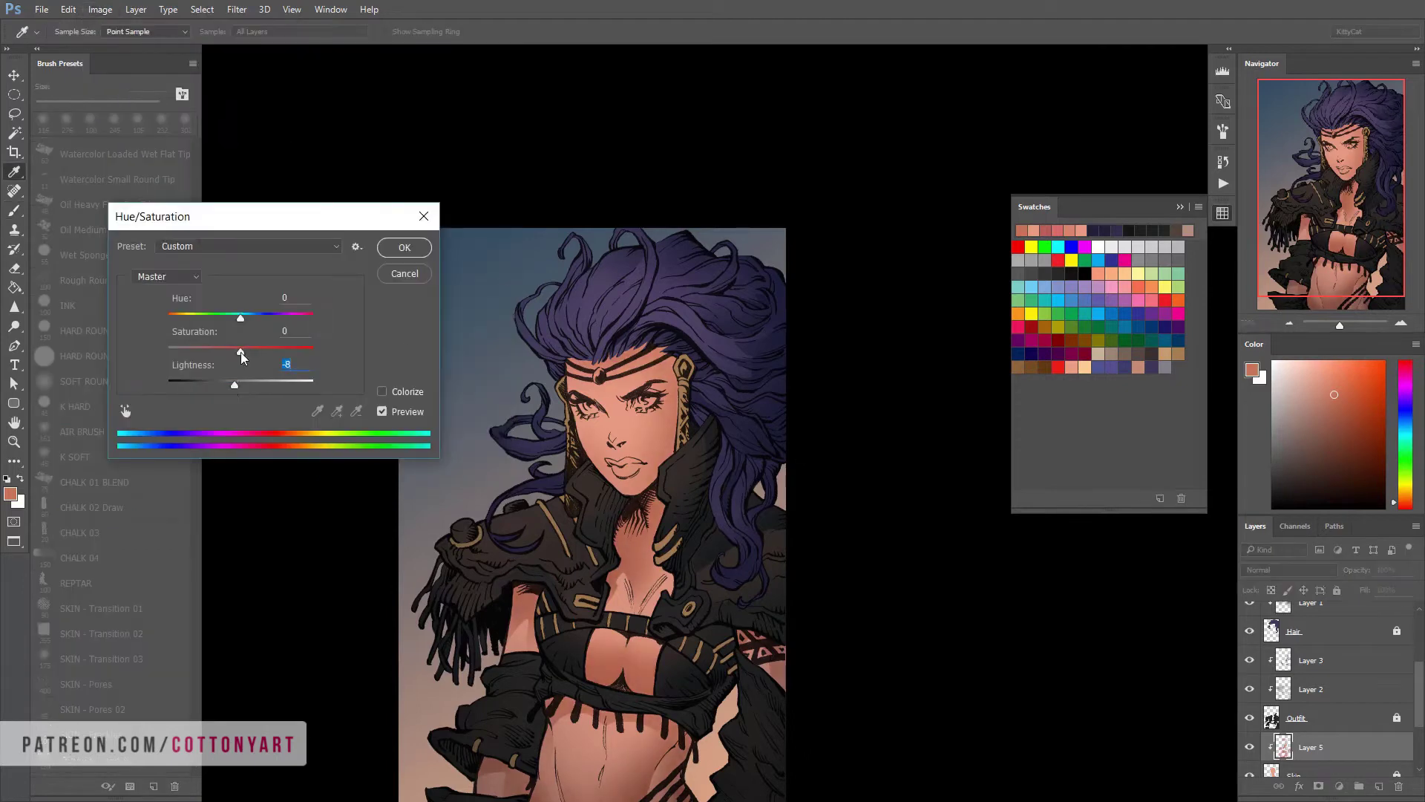
{"action": "mouse_move", "coordinate": [241, 318]}
{"action": "left_mouse_down"}
{"action": "mouse_move", "coordinate": [222, 318]}
{"action": "mouse_move", "coordinate": [253, 318]}
{"action": "left_mouse_up"}
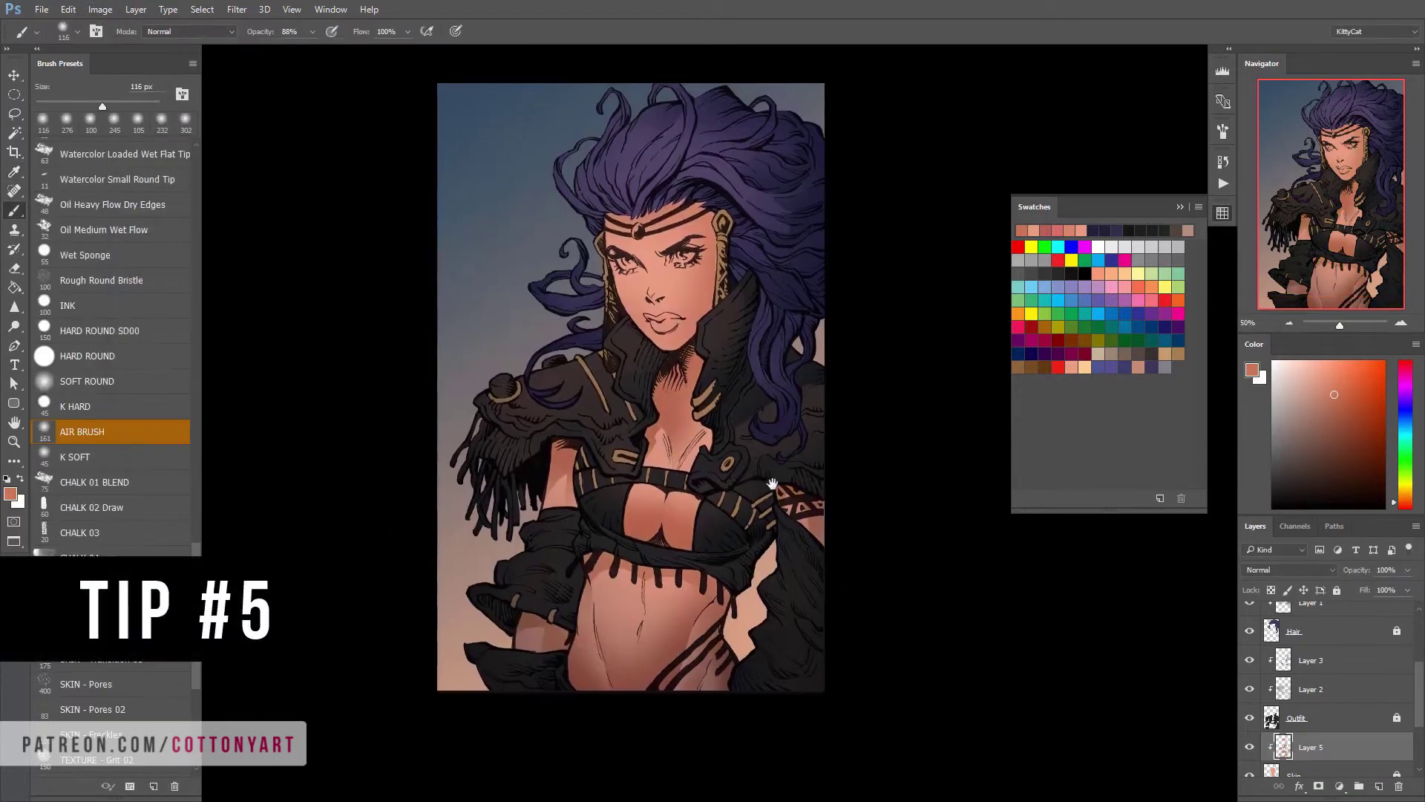
{"action": "scroll", "coordinate": [757, 460], "scroll_direction": "down", "scroll_amount": 1}
{"action": "scroll", "coordinate": [743, 438], "scroll_direction": "up", "scroll_amount": 1}
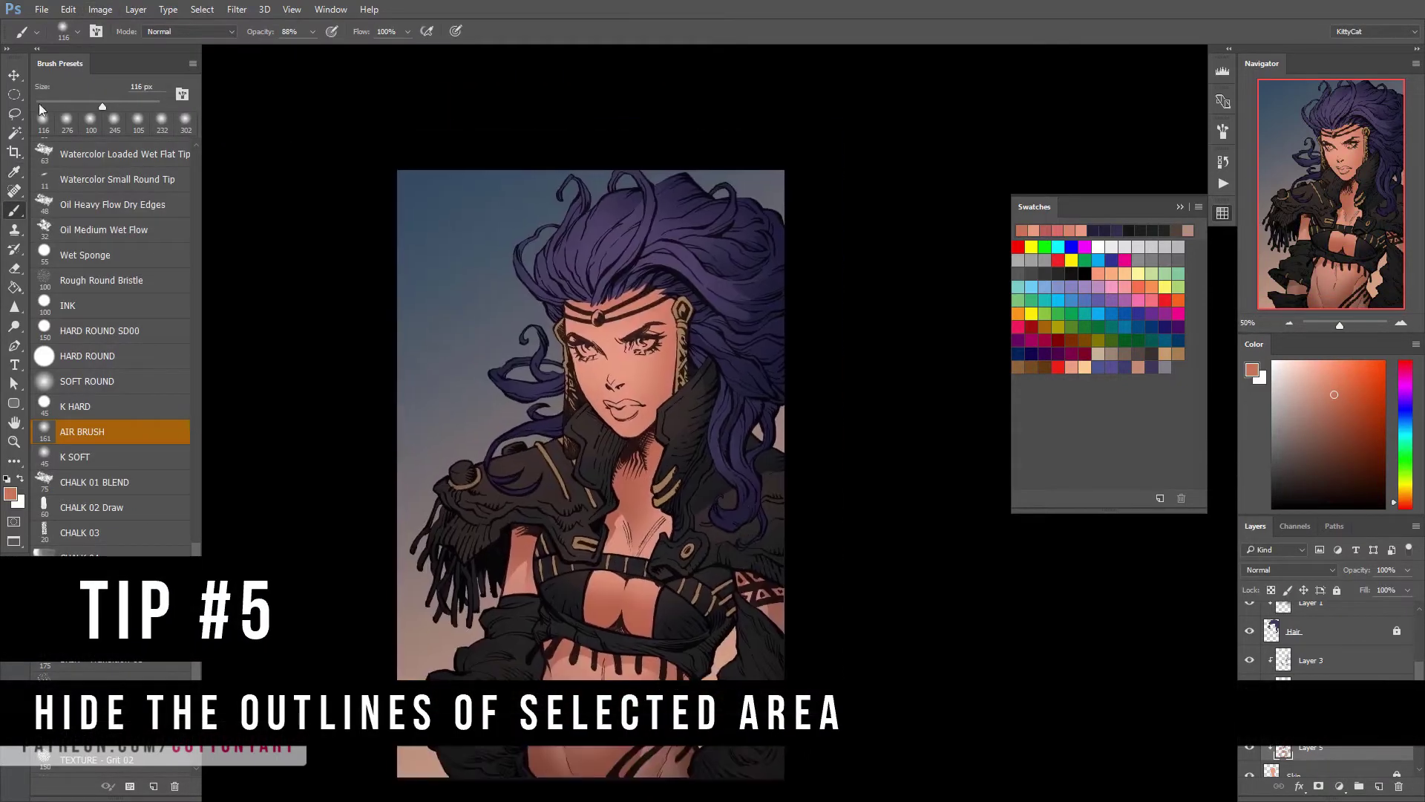
{"action": "key", "text": "l"}
{"action": "scroll", "coordinate": [688, 378], "scroll_direction": "down", "scroll_amount": 1}
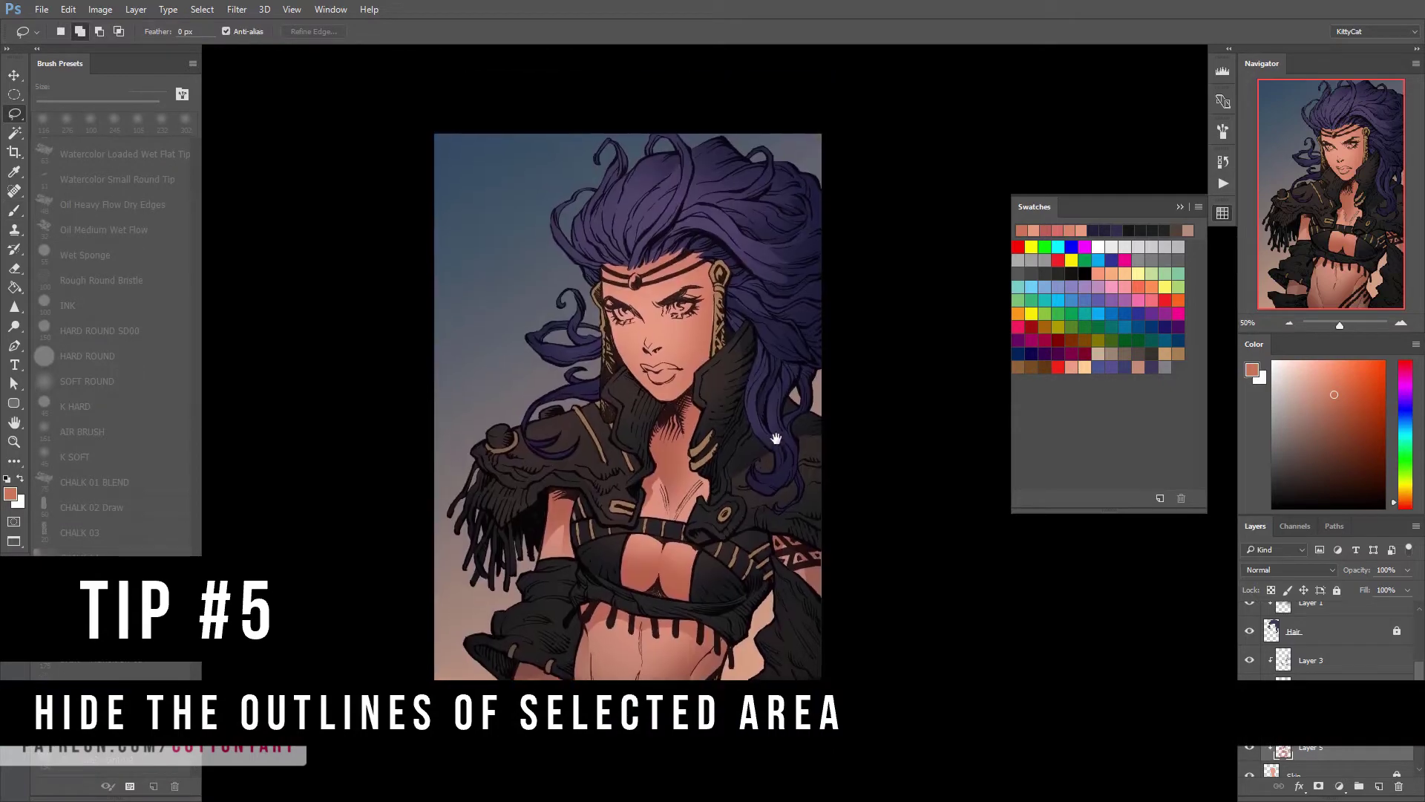
{"action": "scroll", "coordinate": [1329, 668], "scroll_direction": "up", "scroll_amount": 3}
{"action": "left_click", "coordinate": [1250, 672]}
Show the Gold layer again and paint skin shadows beside the left belt strands with a larger K HARD brush
{"action": "left_click", "coordinate": [1250, 674]}
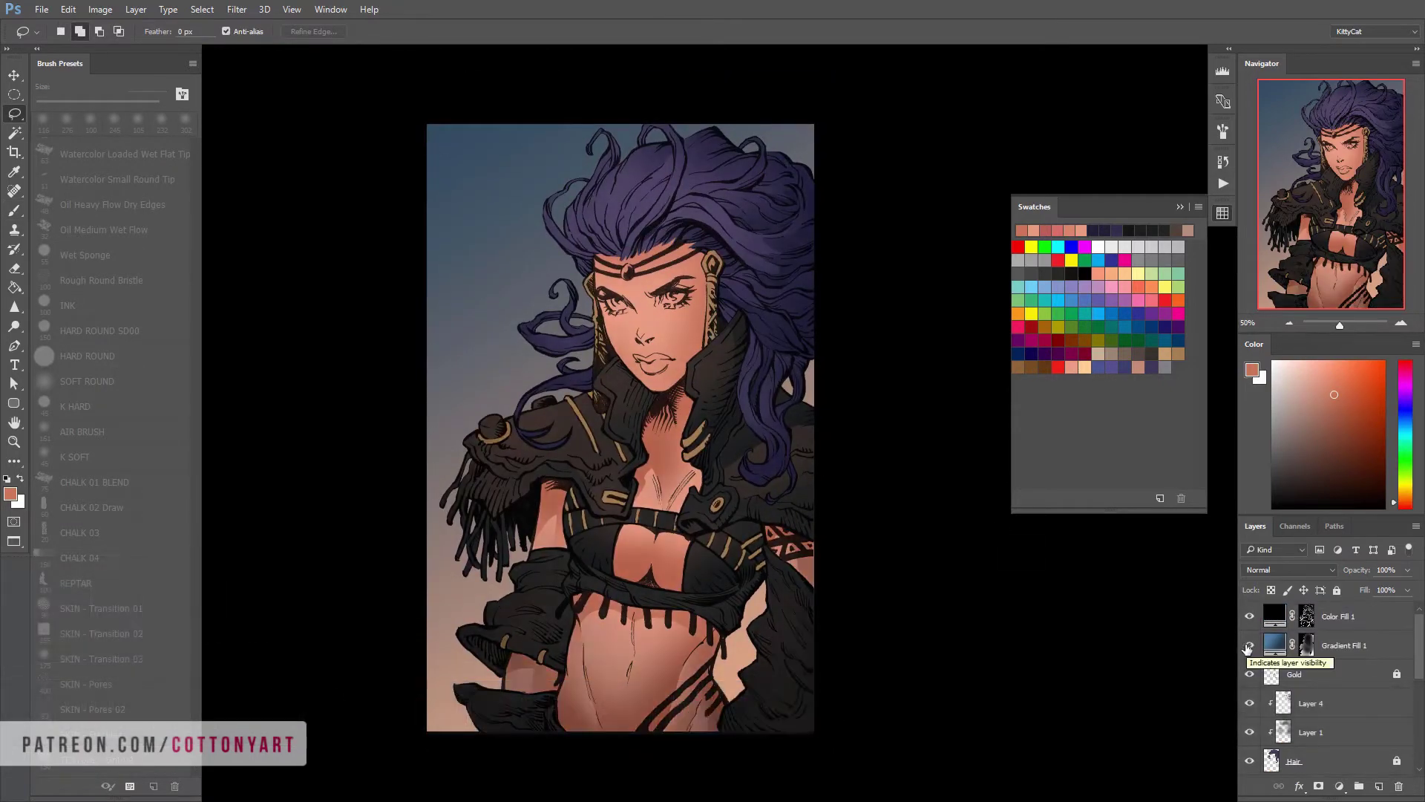
{"action": "scroll", "coordinate": [1336, 683], "scroll_direction": "down", "scroll_amount": 2}
{"action": "scroll", "coordinate": [638, 460], "scroll_direction": "up", "scroll_amount": 3}
{"action": "key", "text": "b"}
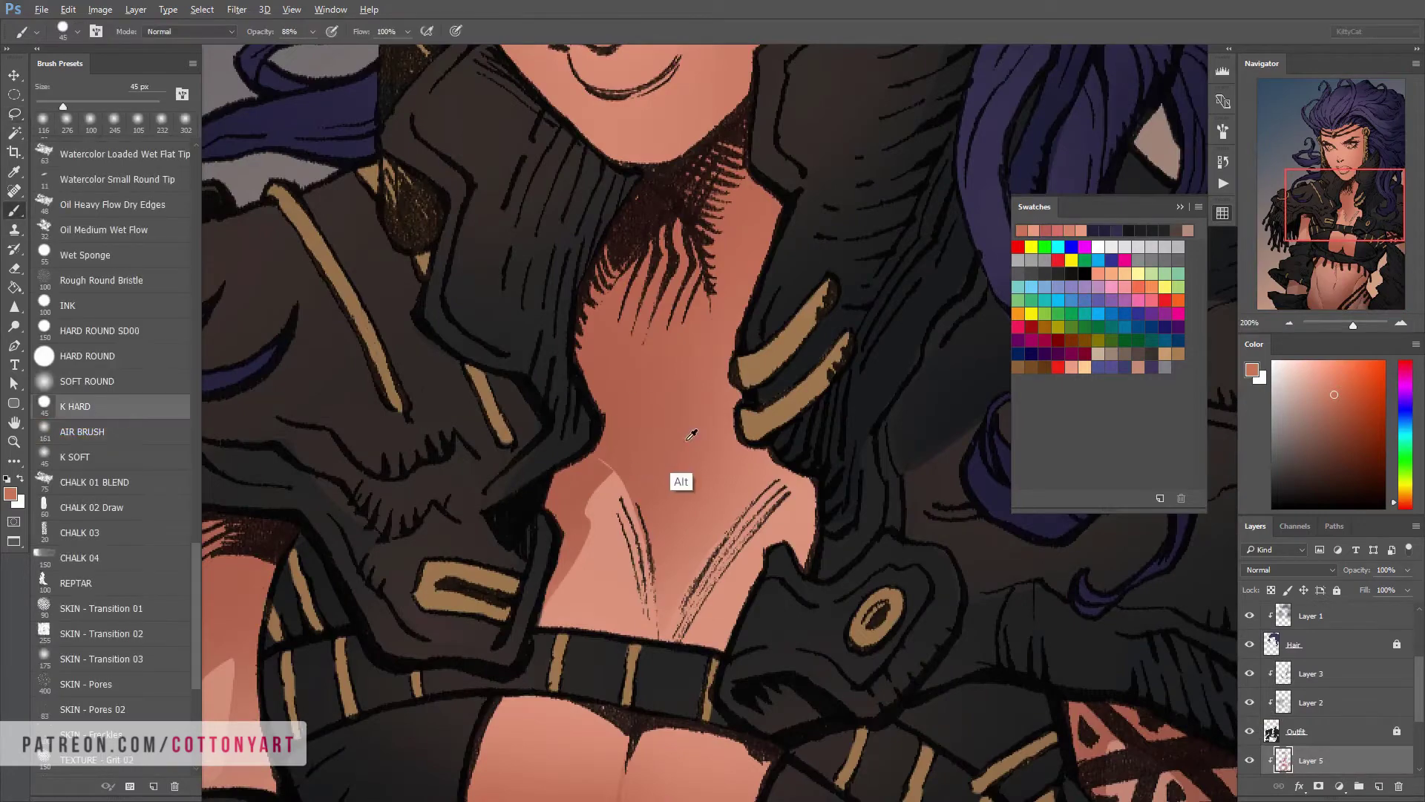
{"action": "scroll", "coordinate": [1329, 705], "scroll_direction": "up", "scroll_amount": 3}
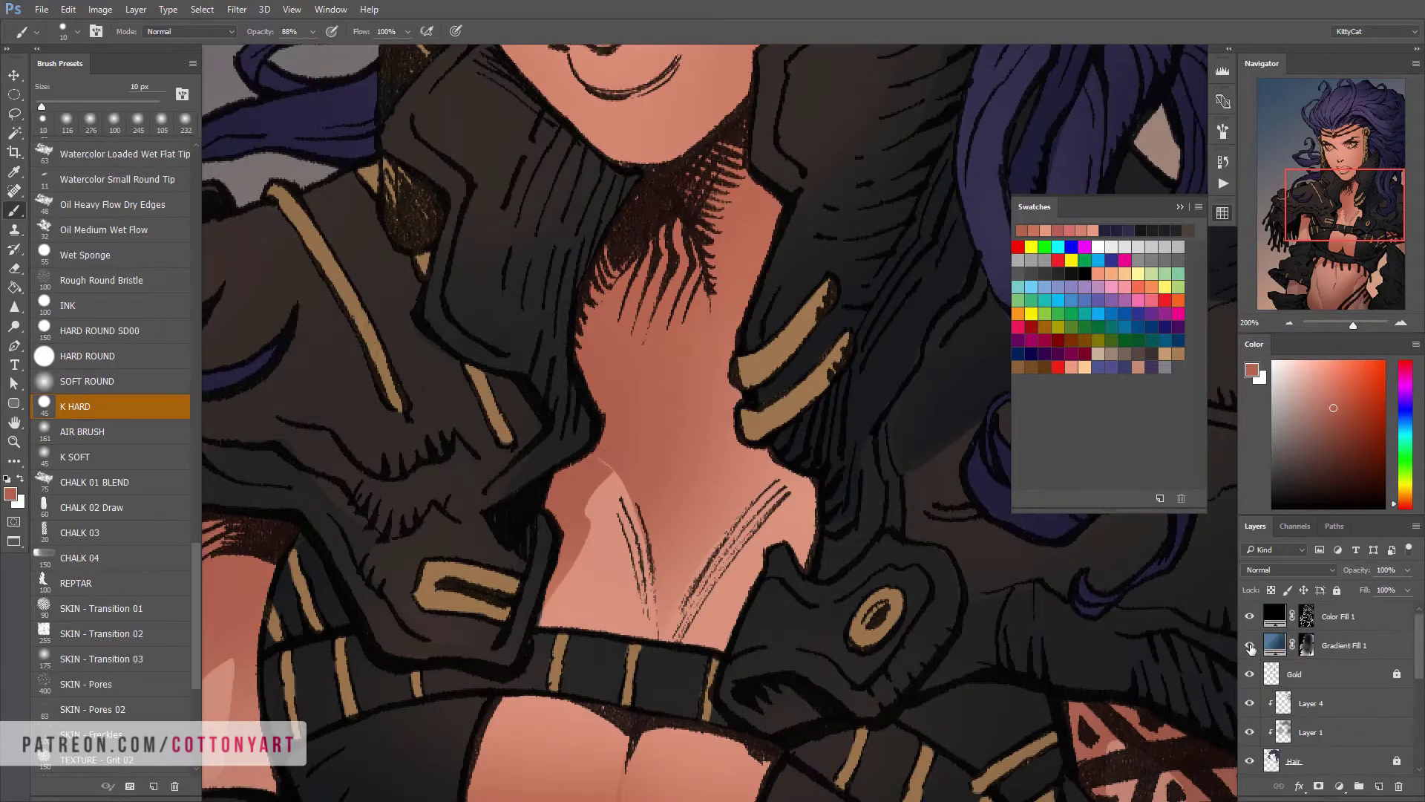
{"action": "scroll", "coordinate": [638, 416], "scroll_direction": "up", "scroll_amount": 5}
{"action": "scroll", "coordinate": [767, 536], "scroll_direction": "down", "scroll_amount": 2}
{"action": "scroll", "coordinate": [639, 540], "scroll_direction": "up", "scroll_amount": 2}
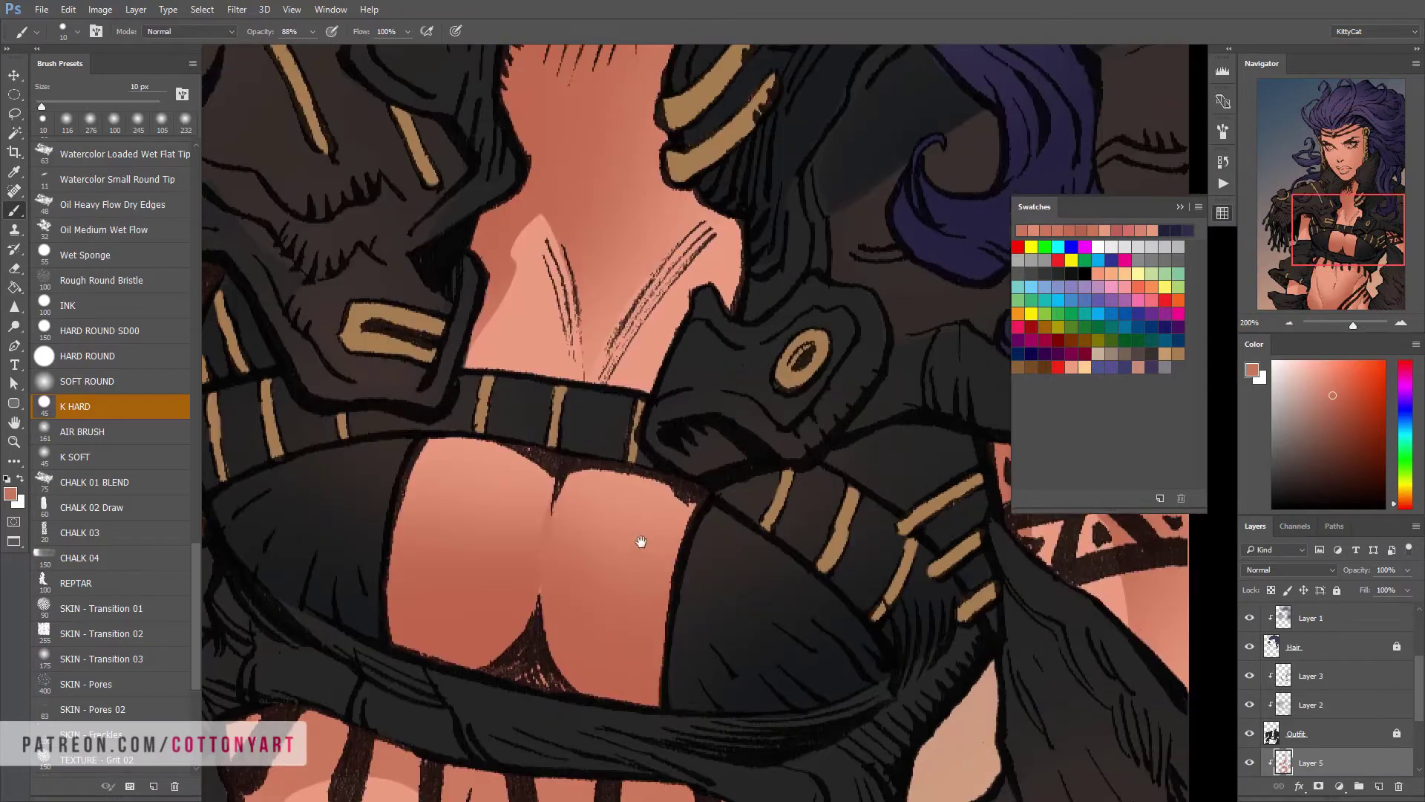
{"action": "mouse_move", "coordinate": [641, 542]}
{"action": "left_mouse_down"}
{"action": "mouse_move", "coordinate": [791, 490]}
{"action": "mouse_move", "coordinate": [805, 451]}
{"action": "mouse_move", "coordinate": [750, 134]}
{"action": "left_mouse_up"}
{"action": "right_click", "coordinate": [864, 363]}
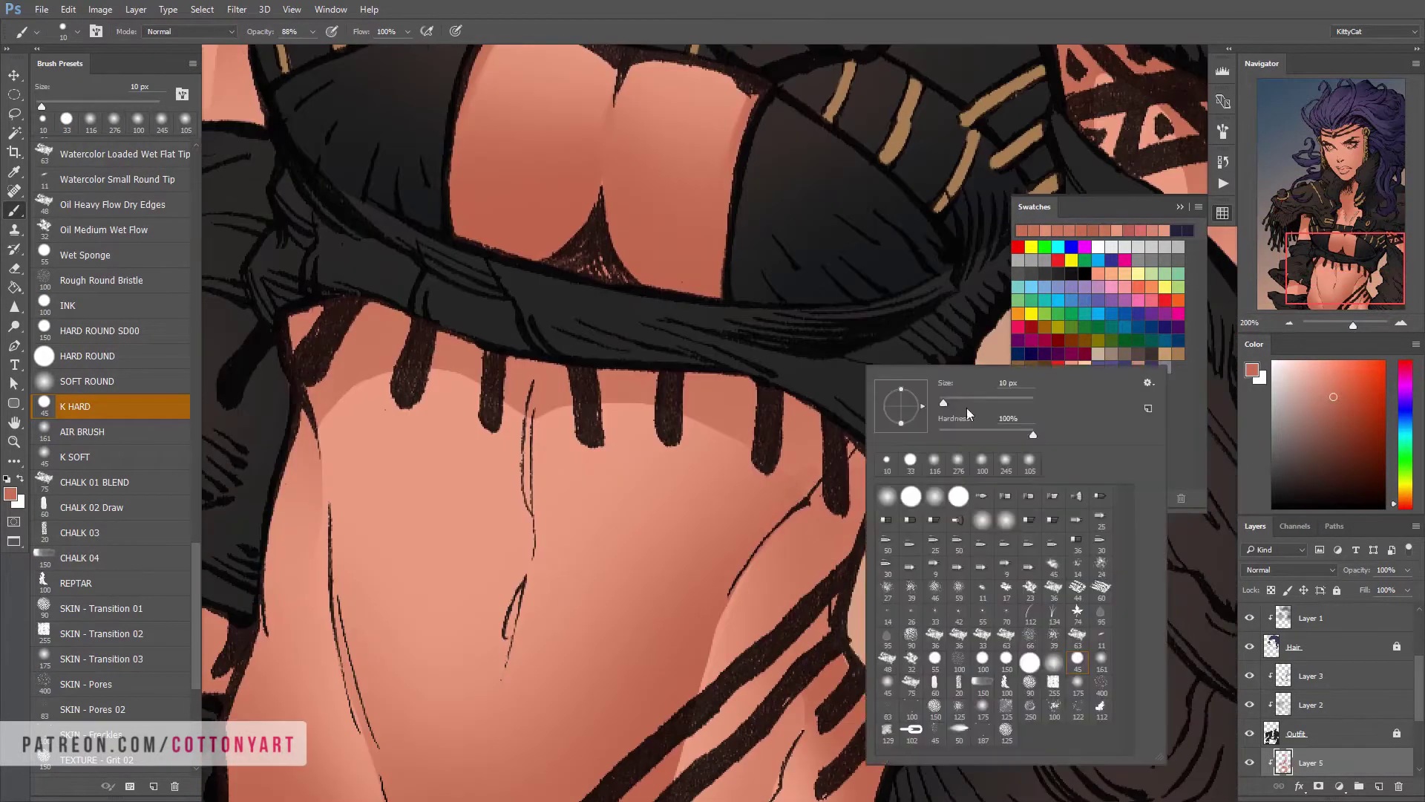
{"action": "double_click", "coordinate": [899, 416]}
{"action": "mouse_move", "coordinate": [789, 505]}
{"action": "left_mouse_down"}
{"action": "mouse_move", "coordinate": [334, 412]}
{"action": "mouse_move", "coordinate": [382, 429]}
{"action": "mouse_move", "coordinate": [366, 382]}
{"action": "left_mouse_up"}
Shrink the brush to 20 px, eyedrop a darker reddish skin tone, and switch to AIR BRUSH
{"action": "left_click_drag", "start_coordinate": [651, 438], "coordinate": [647, 489]}
{"action": "key", "text": "bracketleft"}
{"action": "key", "text": "bracketleft"}
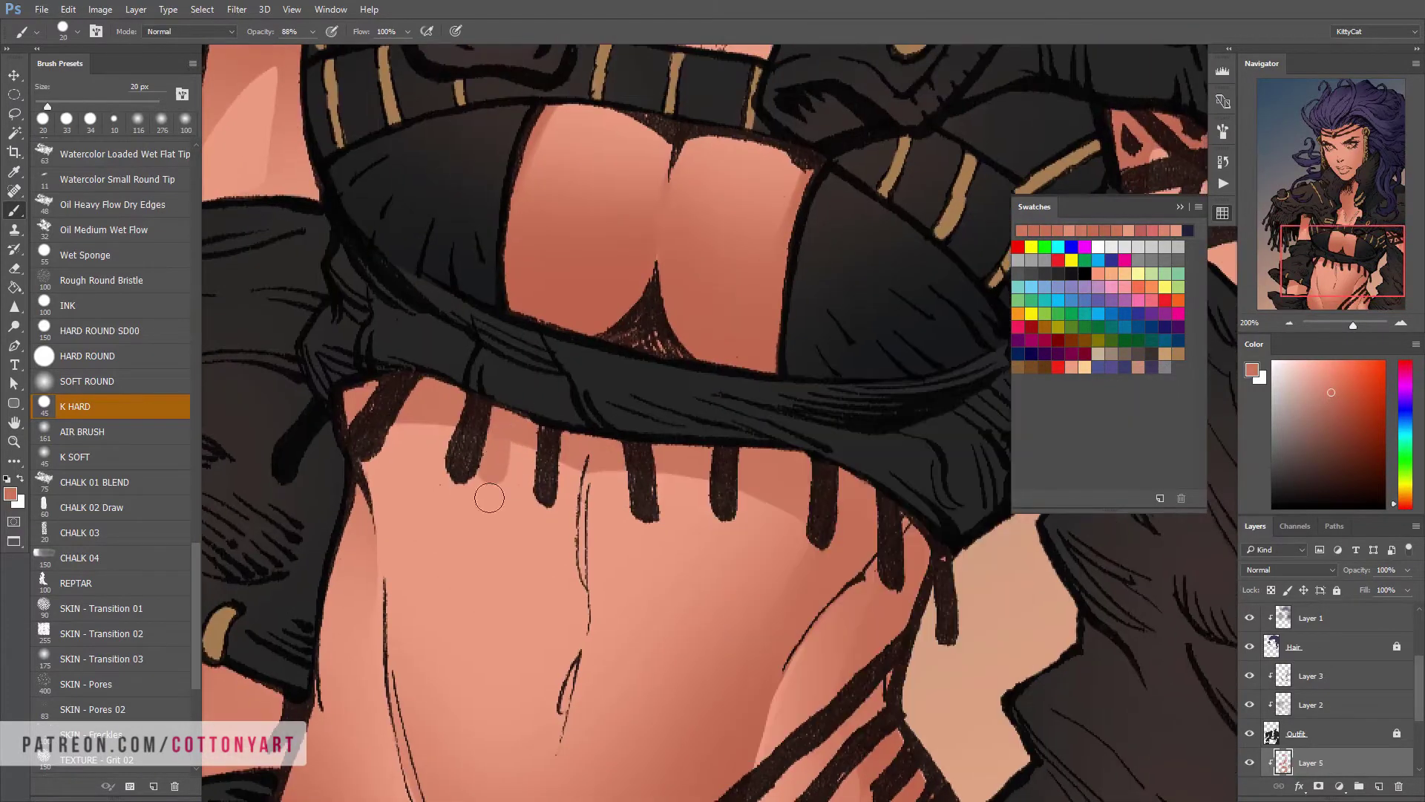
{"action": "key", "text": "ctrl+minus"}
{"action": "key", "text": "ctrl+minus"}
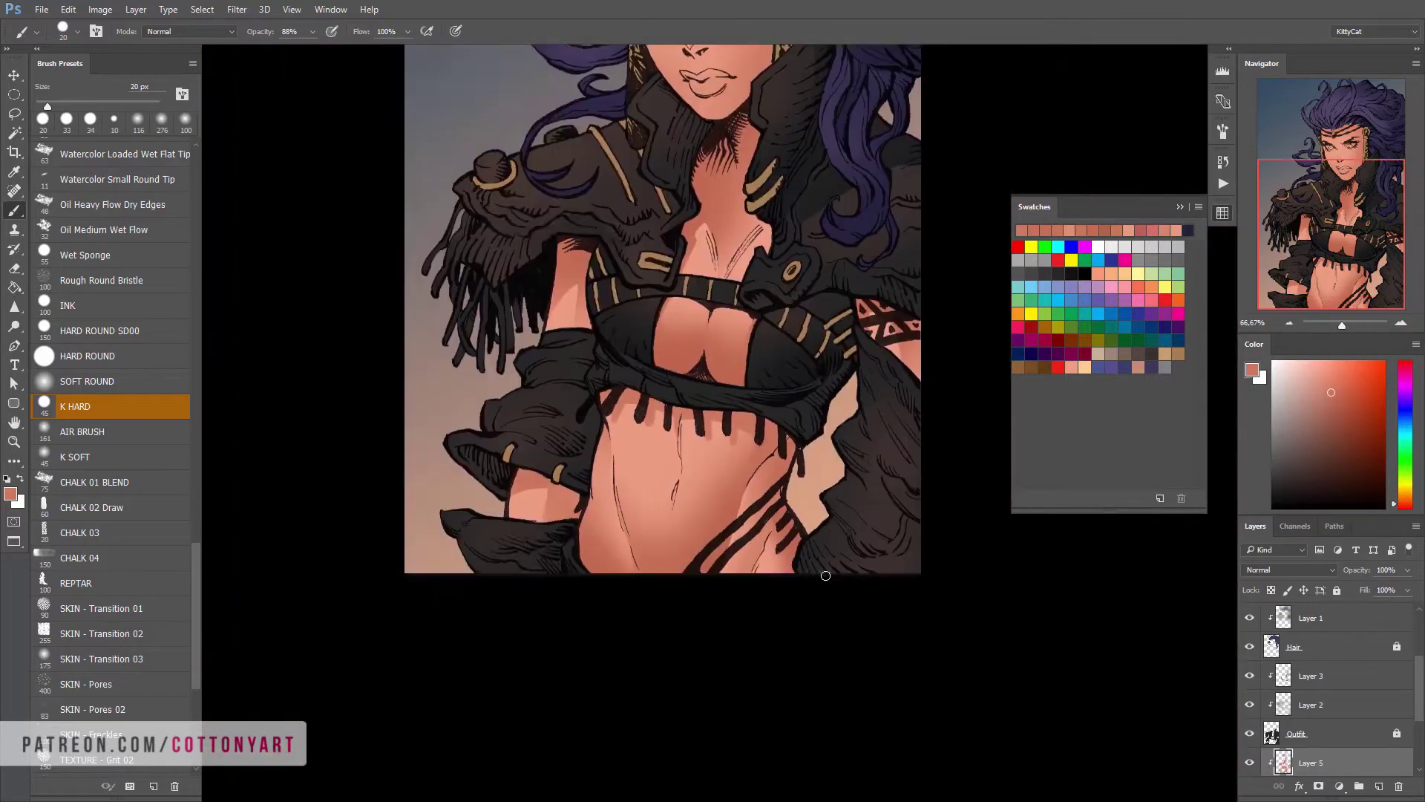
{"action": "left_click_drag", "start_coordinate": [821, 190], "coordinate": [686, 649]}
{"action": "key", "text": "ctrl+plus"}
{"action": "left_click", "coordinate": [732, 459], "text": "alt"}
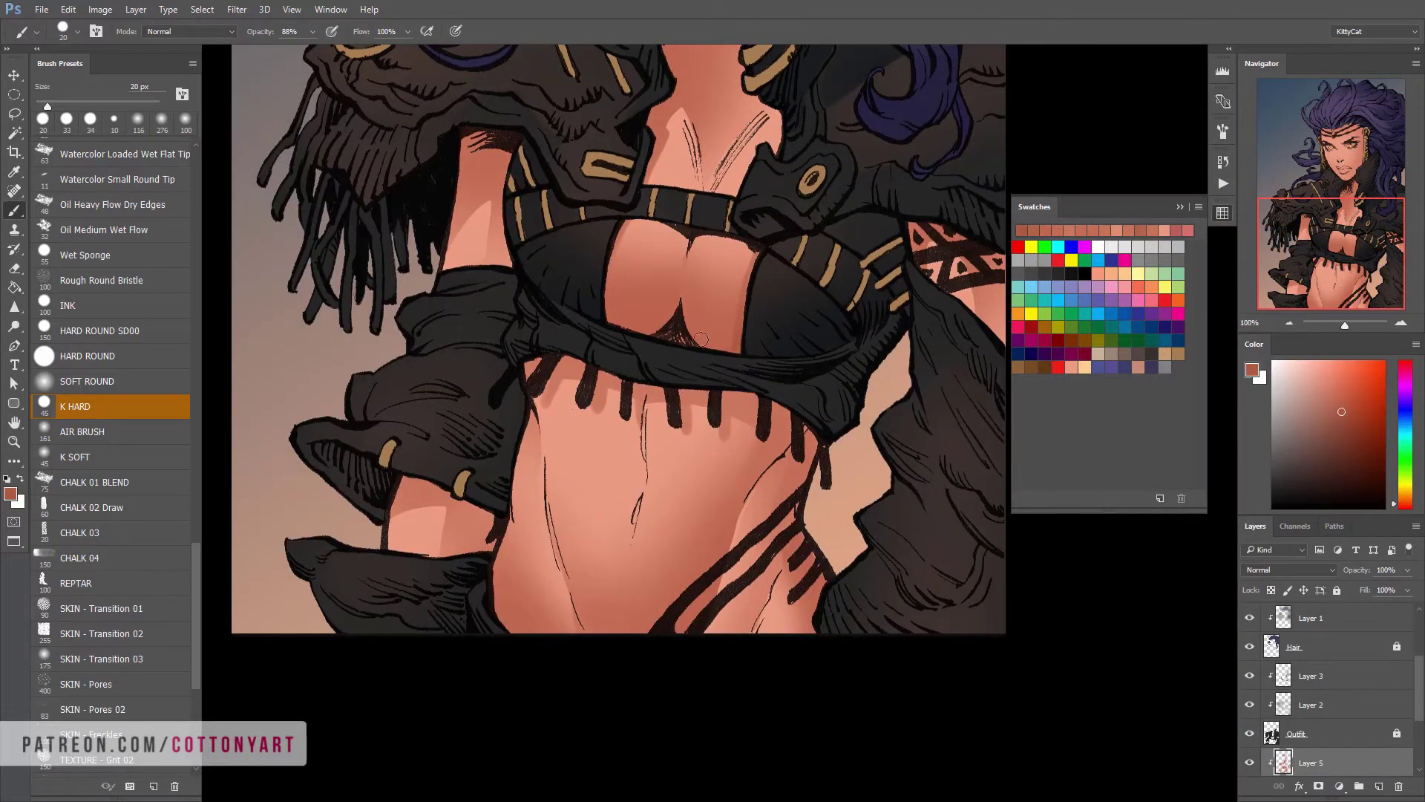
{"action": "scroll", "coordinate": [749, 423], "scroll_direction": "up", "scroll_amount": 1}
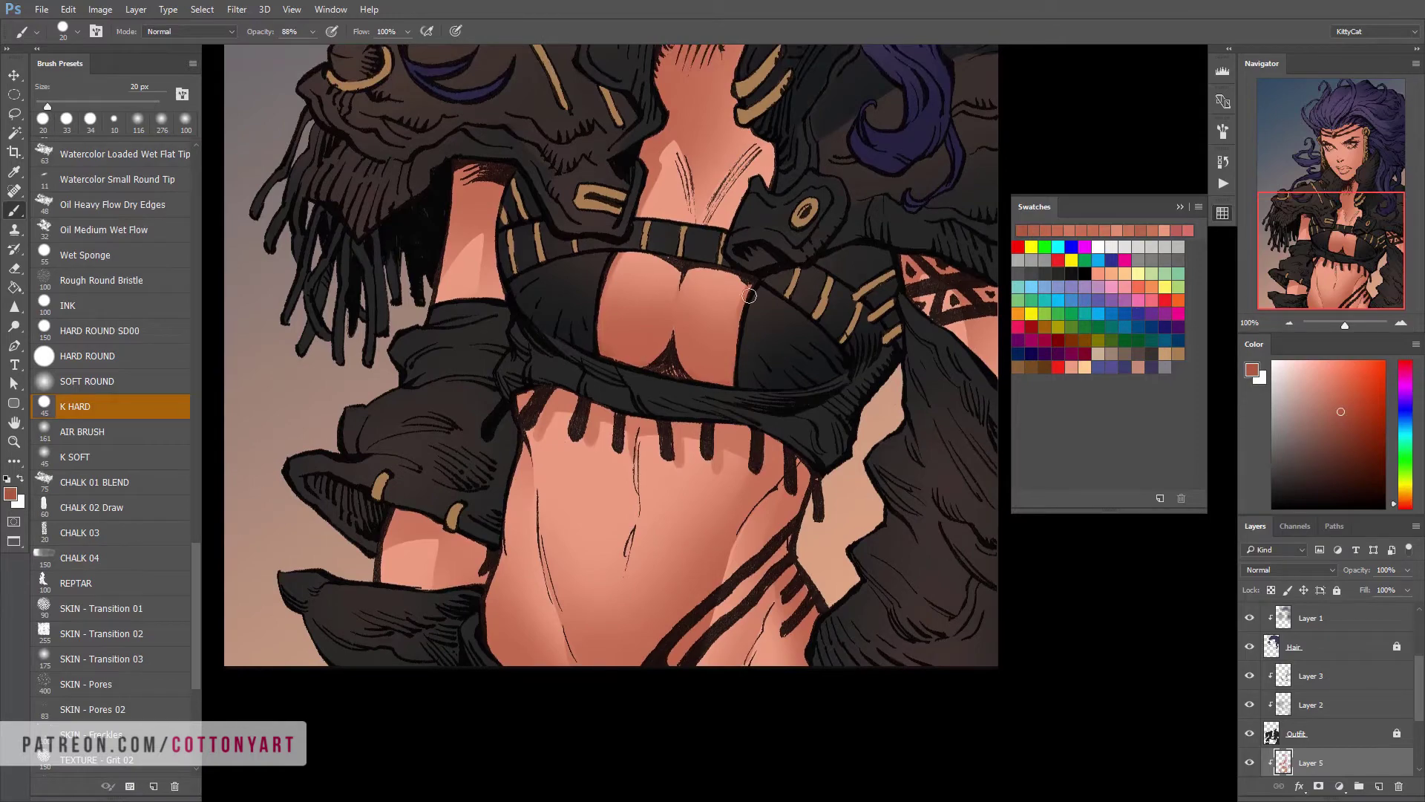
{"action": "scroll", "coordinate": [749, 295], "scroll_direction": "up", "scroll_amount": 5}
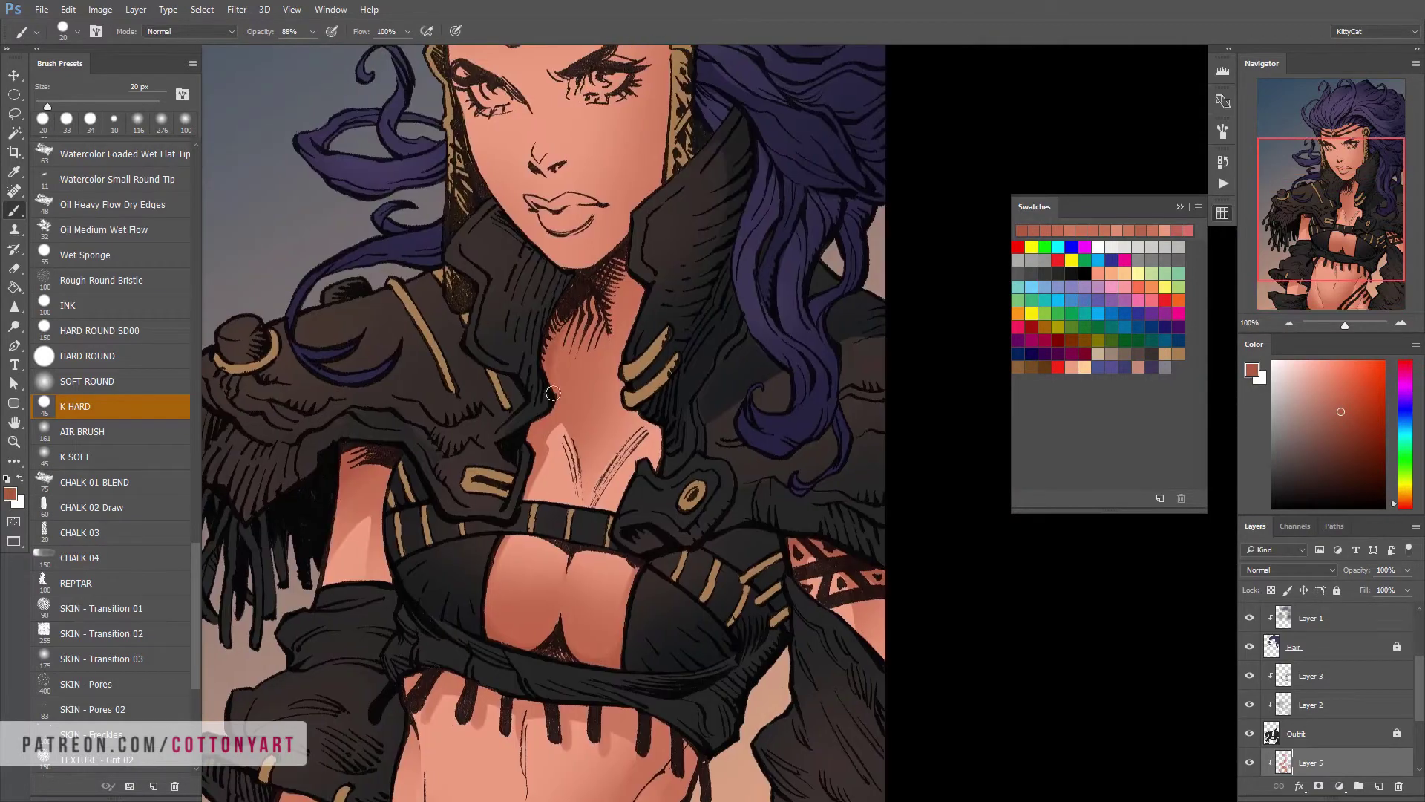
{"action": "key", "text": "period"}
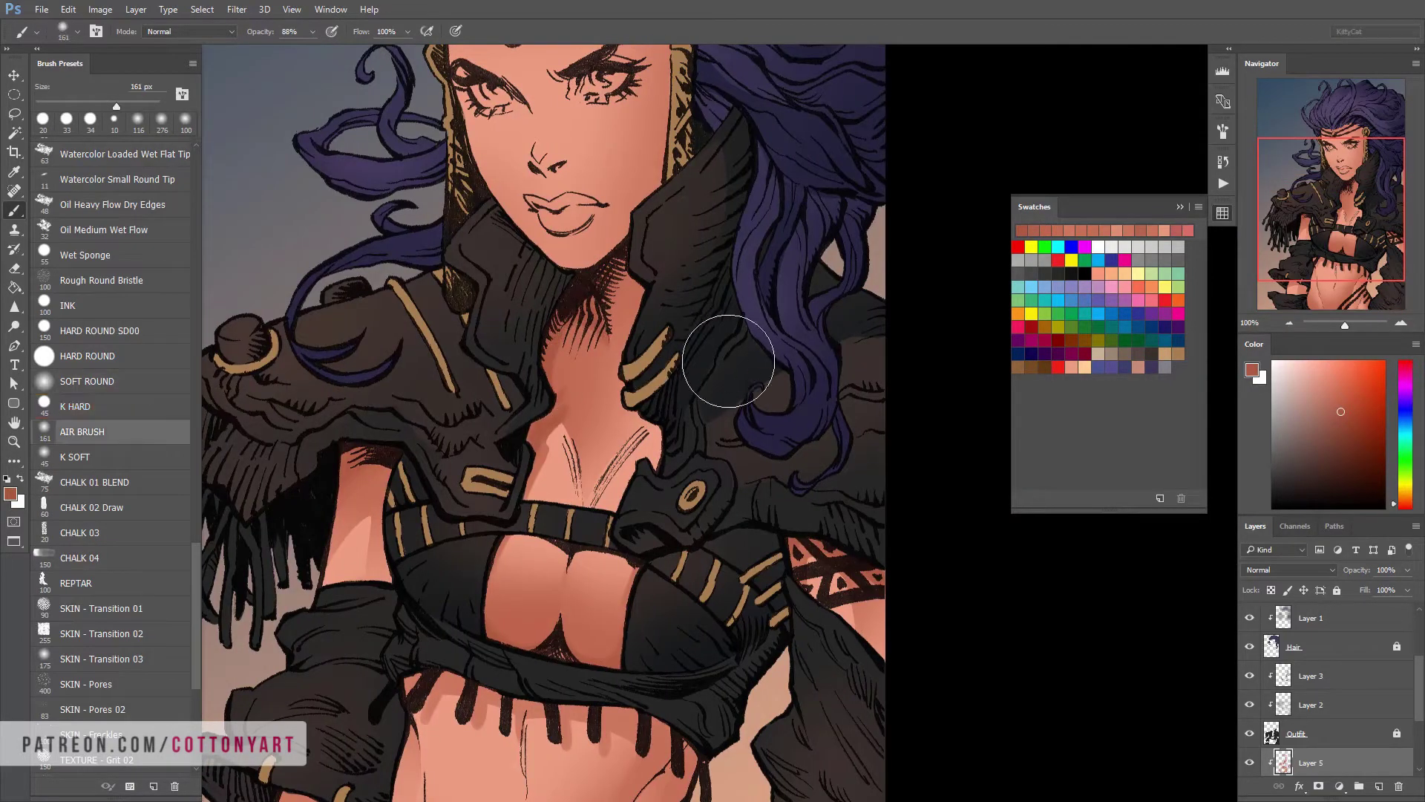
Airbrush extra definition around the navel and clear the selection
{"action": "mouse_move", "coordinate": [572, 338]}
{"action": "left_mouse_down"}
{"action": "mouse_move", "coordinate": [539, 449]}
{"action": "mouse_move", "coordinate": [546, 475]}
{"action": "left_mouse_up"}
{"action": "key", "text": "ctrl+minus"}
{"action": "key", "text": "ctrl+minus"}
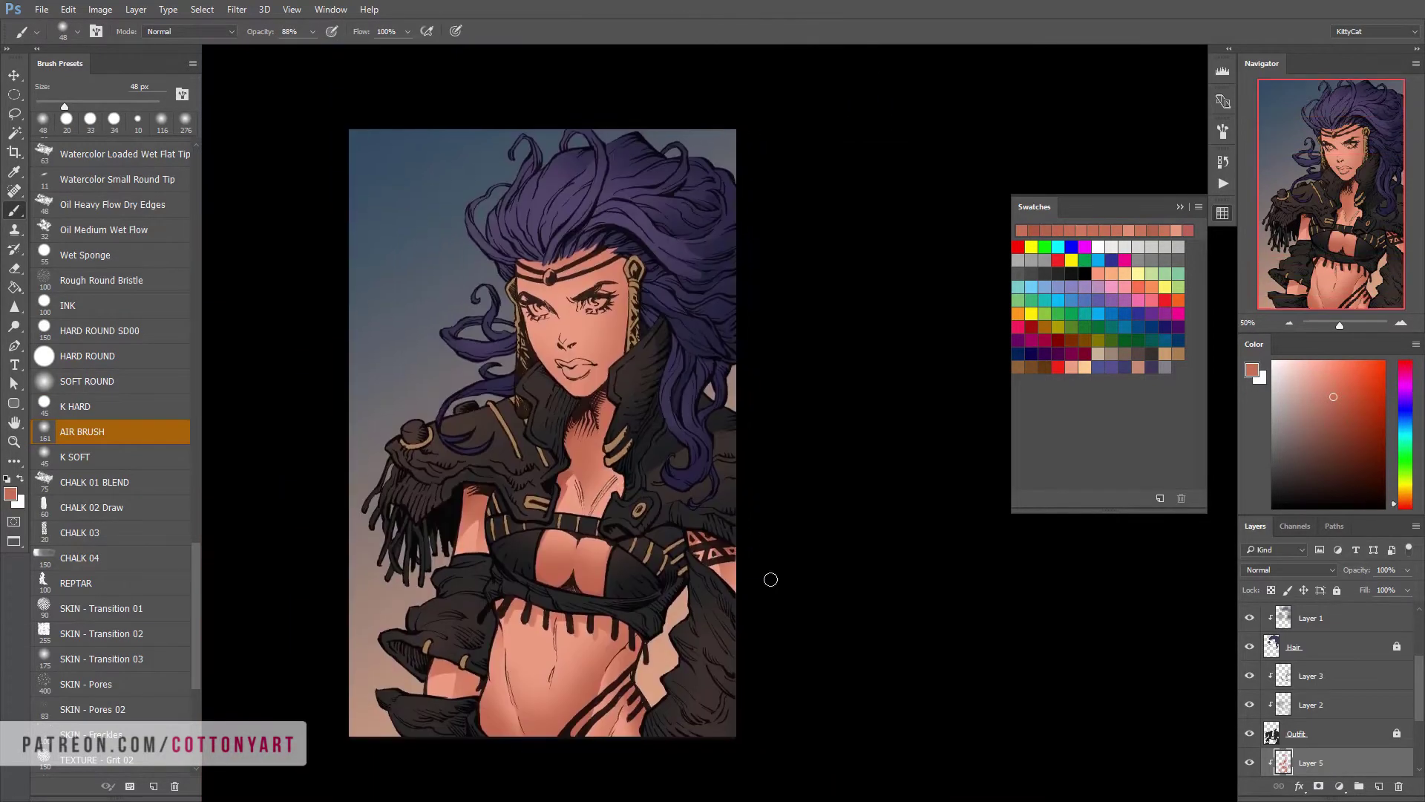
{"action": "key", "text": "ctrl+plus"}
{"action": "key", "text": "l"}
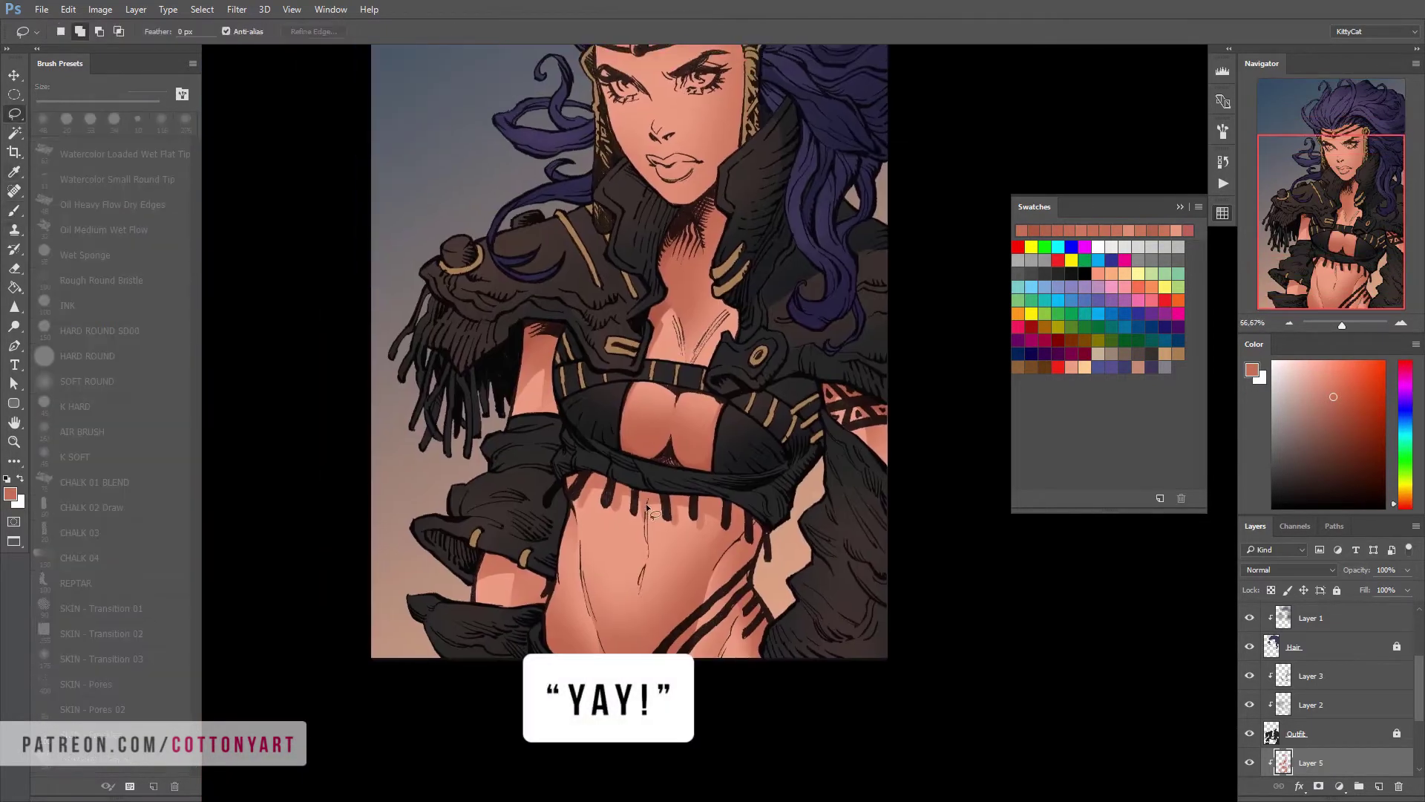
{"action": "key", "text": "ctrl+d"}
{"action": "key", "text": "b"}
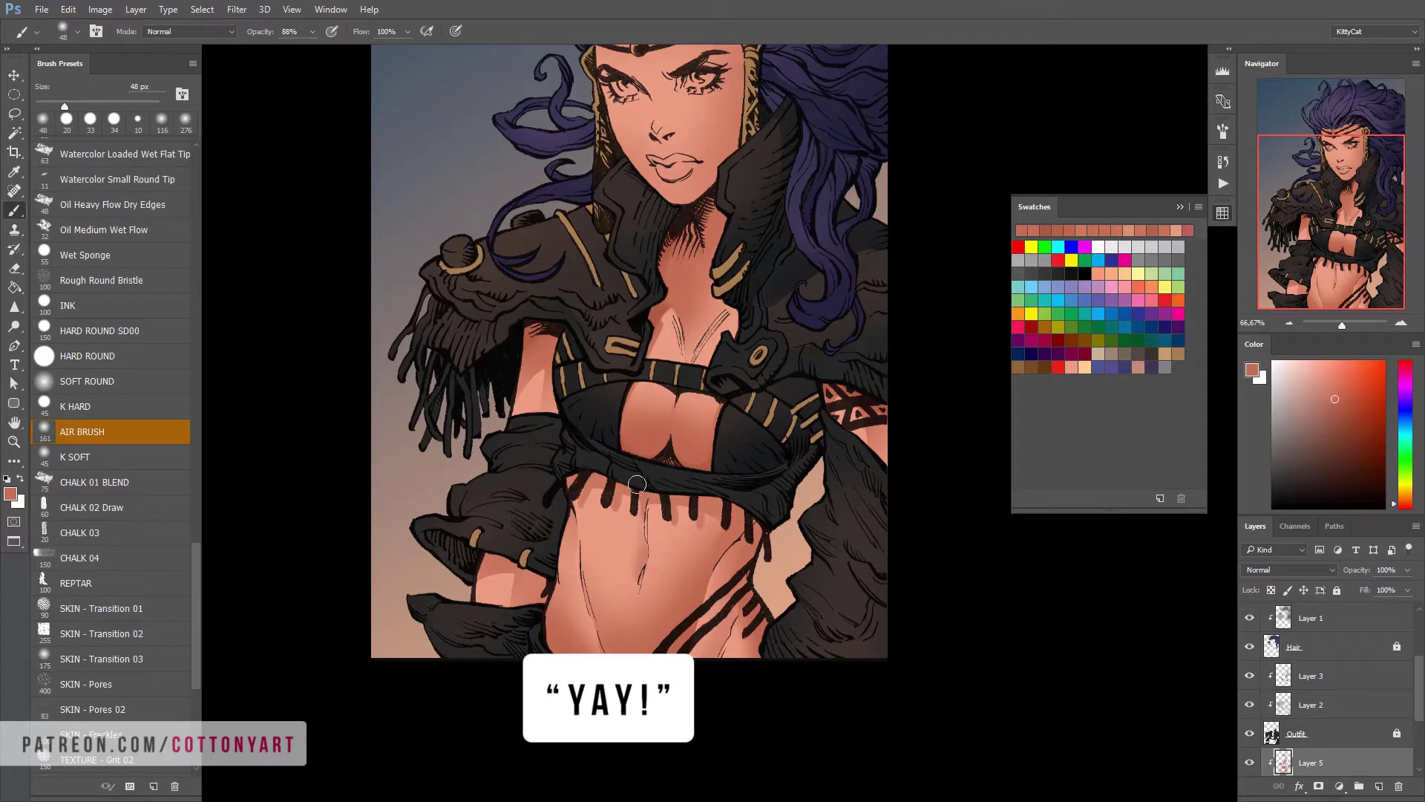
{"action": "scroll", "coordinate": [688, 549], "scroll_direction": "down", "scroll_amount": 1}
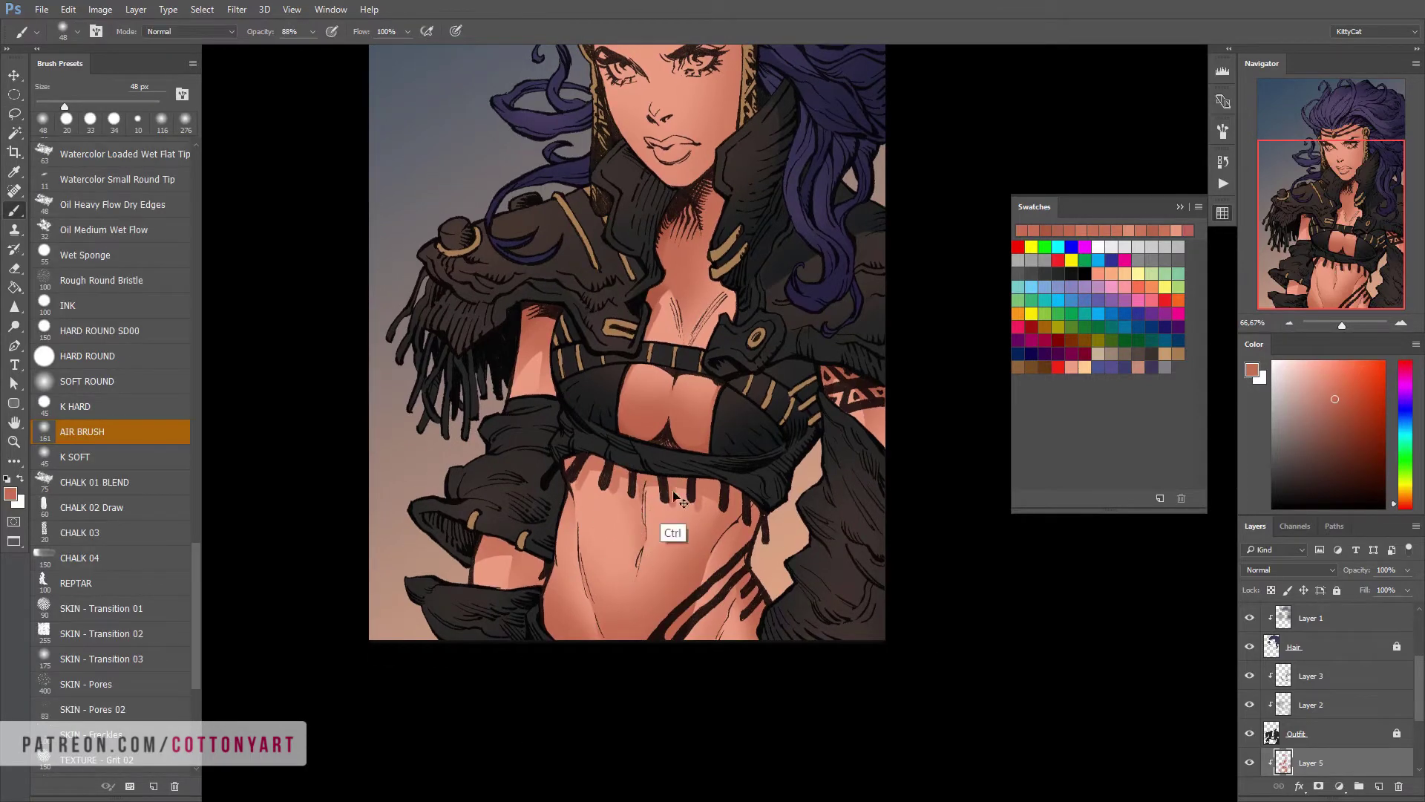
{"action": "scroll", "coordinate": [748, 546], "scroll_direction": "down", "scroll_amount": 3}
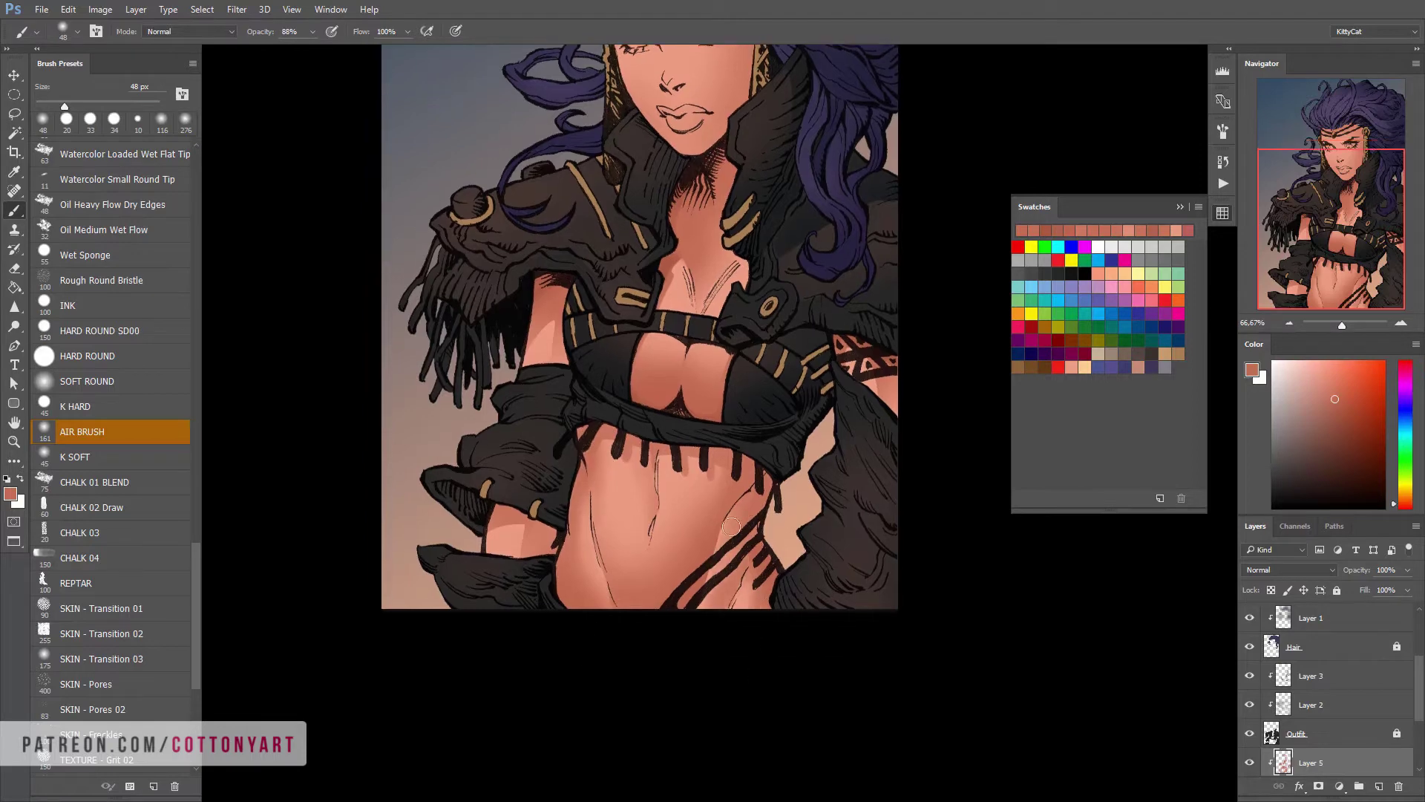
{"action": "left_click_drag", "start_coordinate": [839, 500], "coordinate": [805, 749]}
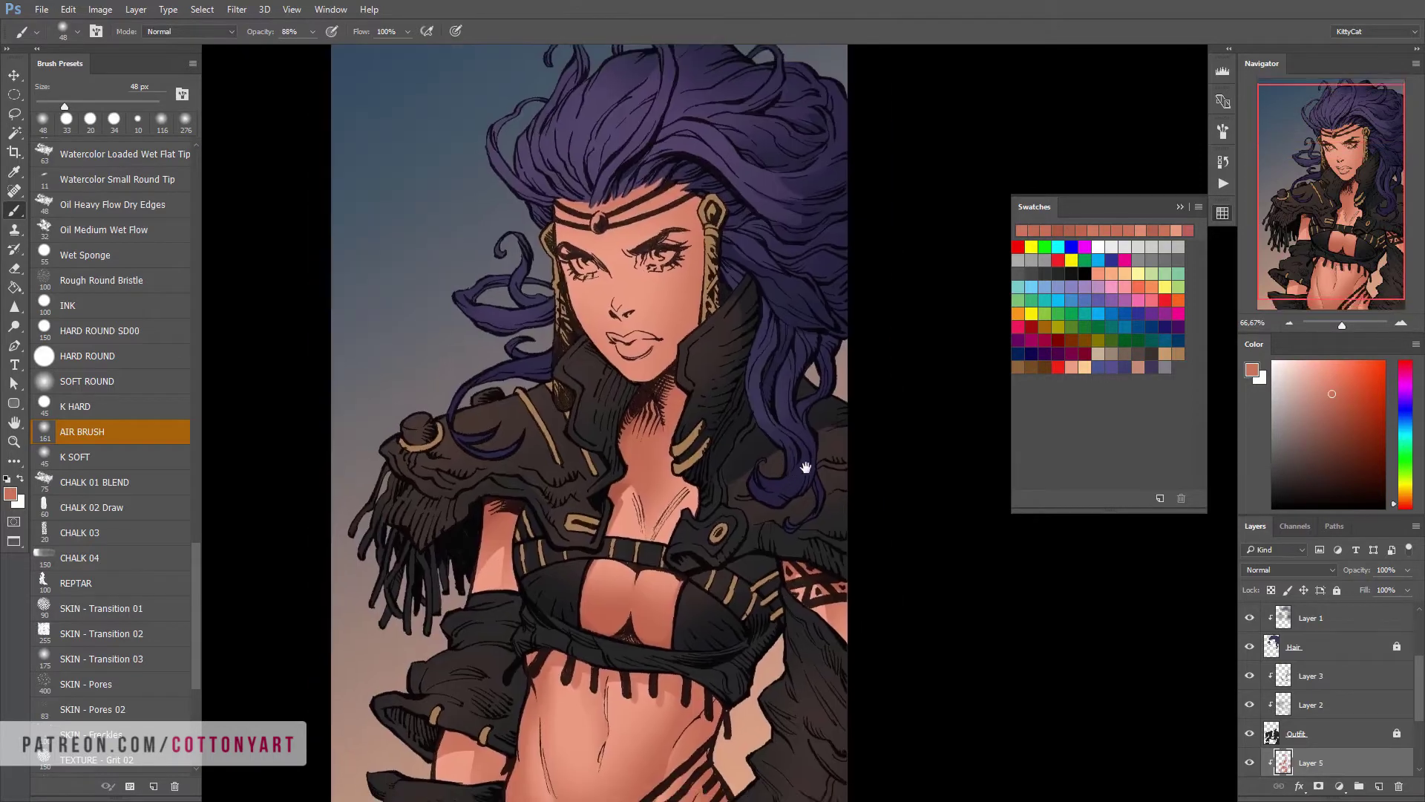
Clear the face selection and set the airbrush to about 119 px in Hard Light mode
{"action": "key", "text": "l"}
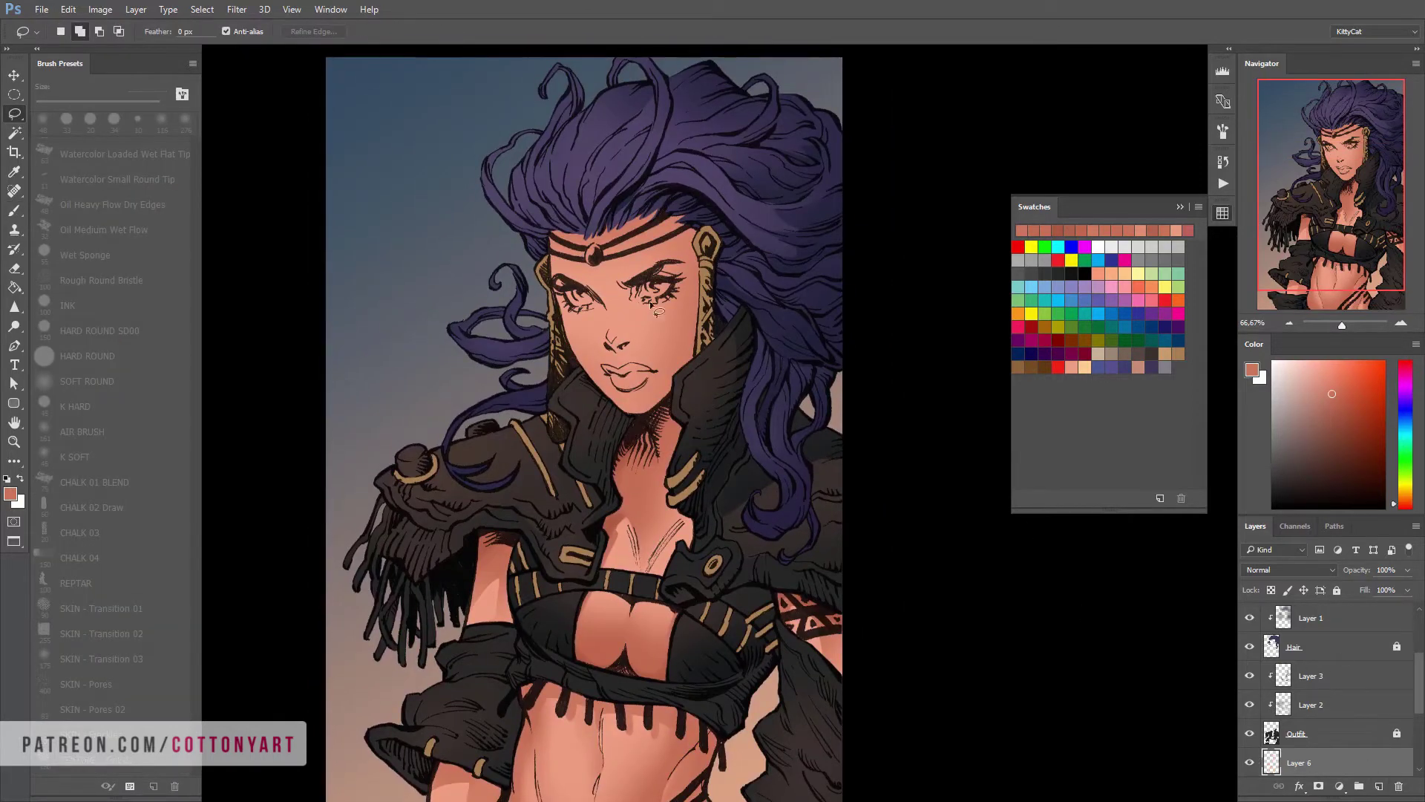
{"action": "scroll", "coordinate": [638, 342], "scroll_direction": "up", "scroll_amount": 2}
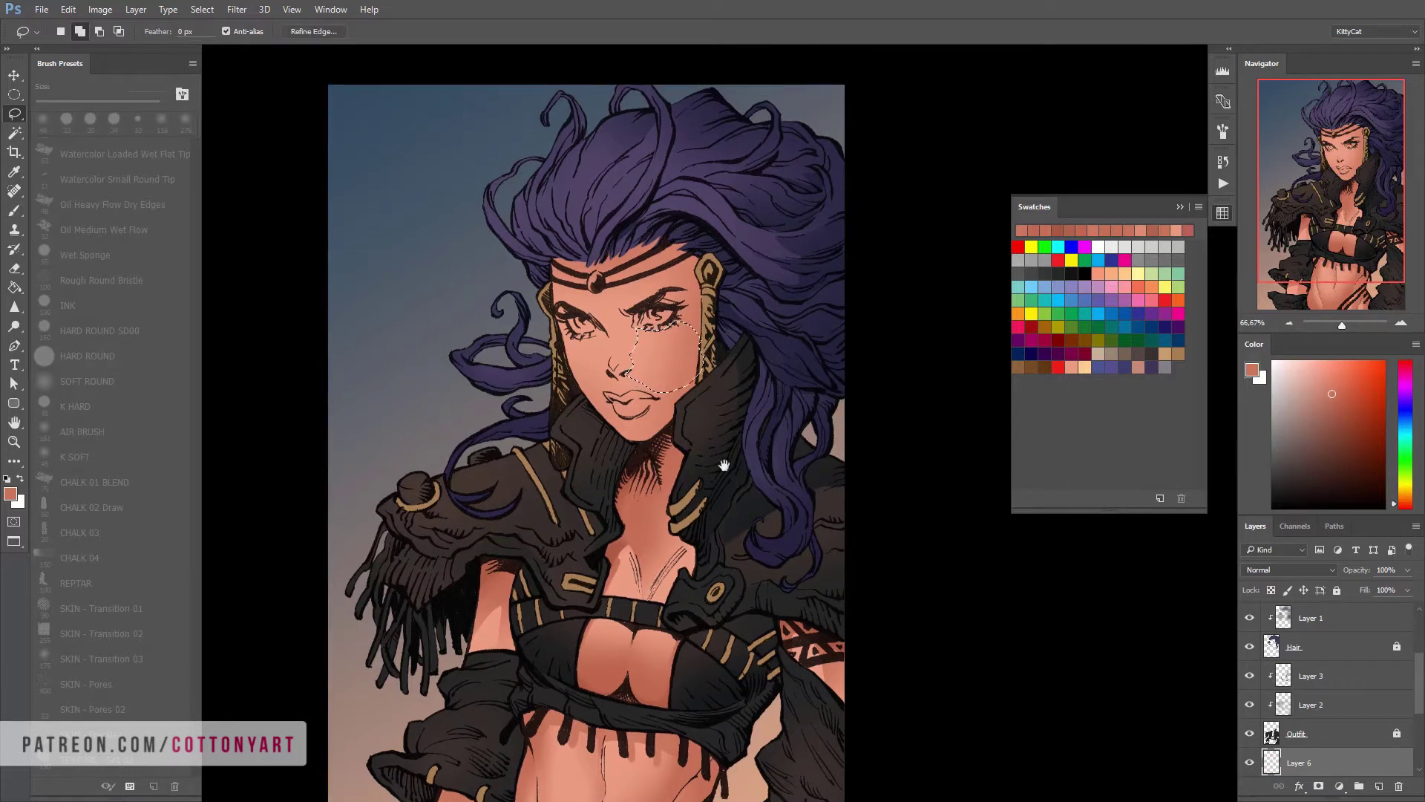
{"action": "left_click_drag", "start_coordinate": [723, 465], "coordinate": [723, 447]}
{"action": "key", "text": "b"}
{"action": "key", "text": "ctrl+d"}
{"action": "left_click", "coordinate": [190, 32]}
{"action": "left_click", "coordinate": [213, 216]}
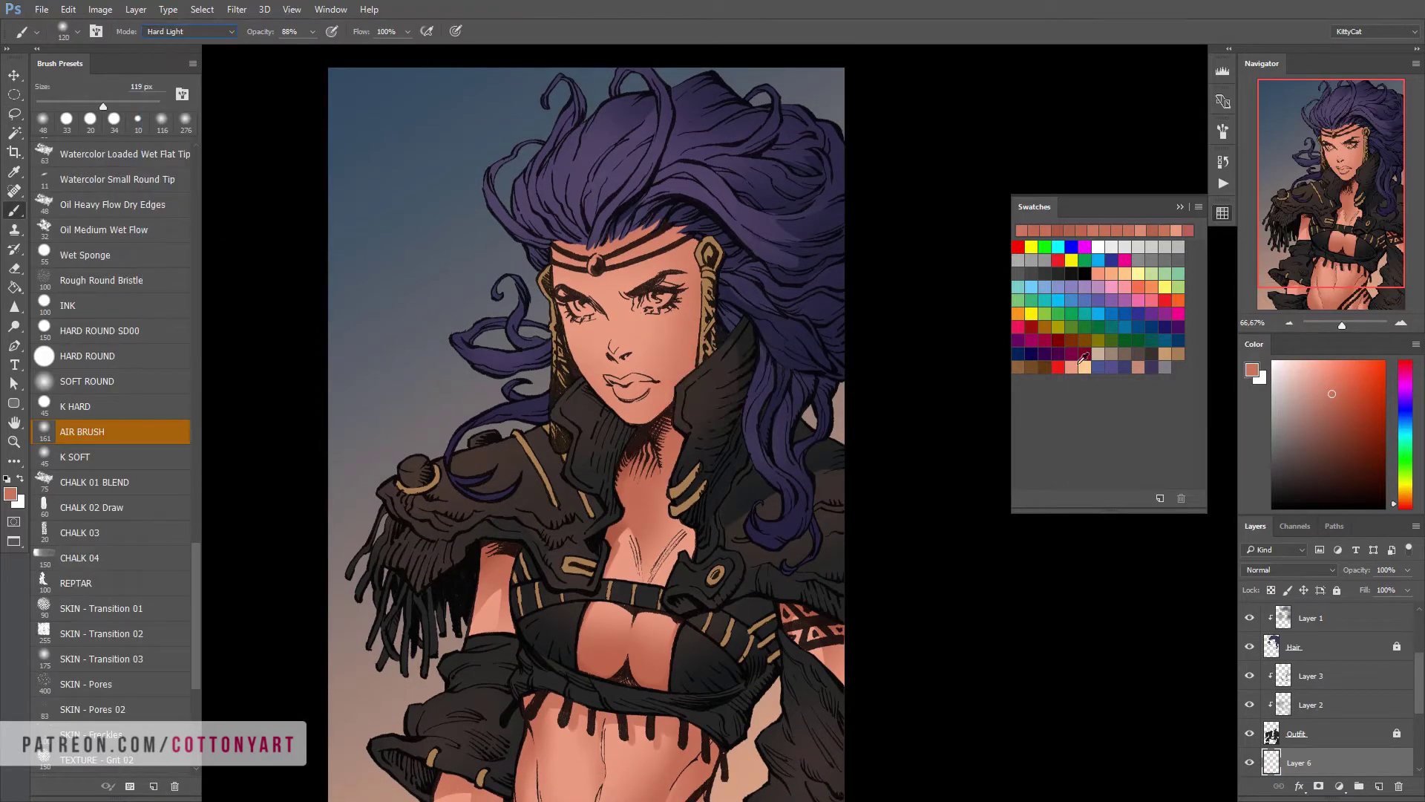
Airbrush a warm light salmon and peach highlight across the cheek
{"action": "left_click", "coordinate": [1081, 363]}
{"action": "left_click_drag", "start_coordinate": [662, 322], "coordinate": [736, 323]}
{"action": "left_click", "coordinate": [684, 316], "text": "alt"}
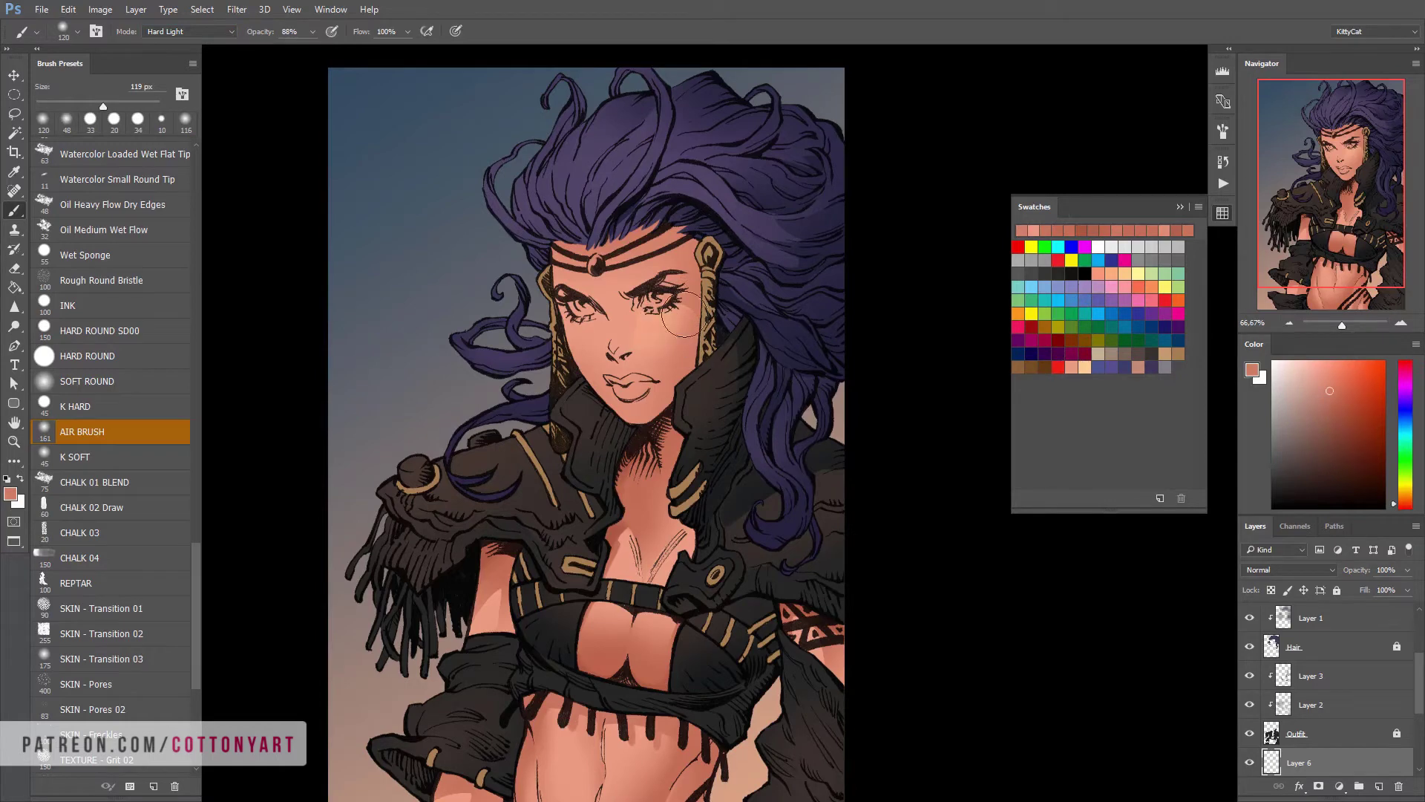
{"action": "left_click", "coordinate": [668, 337], "text": "alt"}
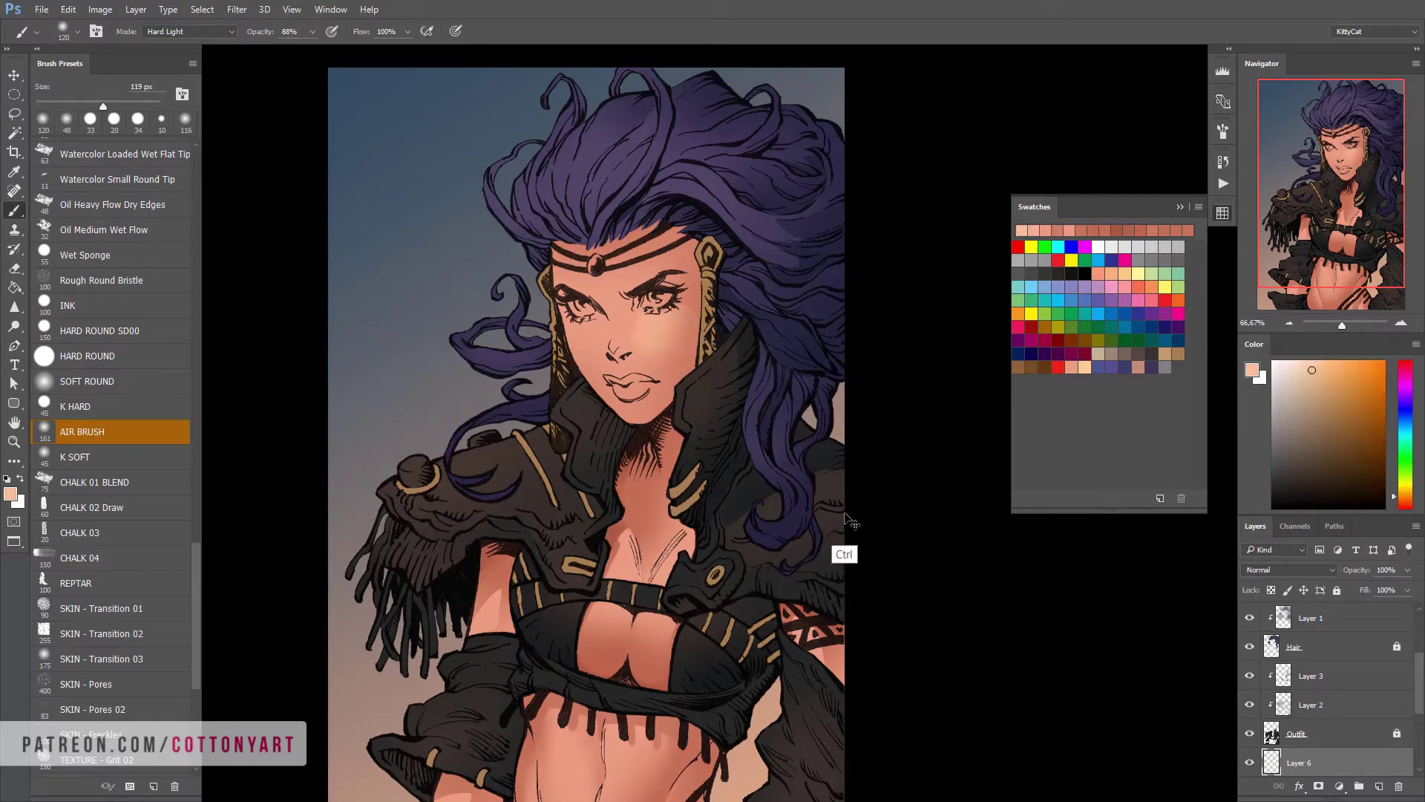
{"action": "left_click", "coordinate": [1395, 504]}
{"action": "left_click_drag", "start_coordinate": [649, 328], "coordinate": [718, 333]}
{"action": "key", "text": "ctrl"}
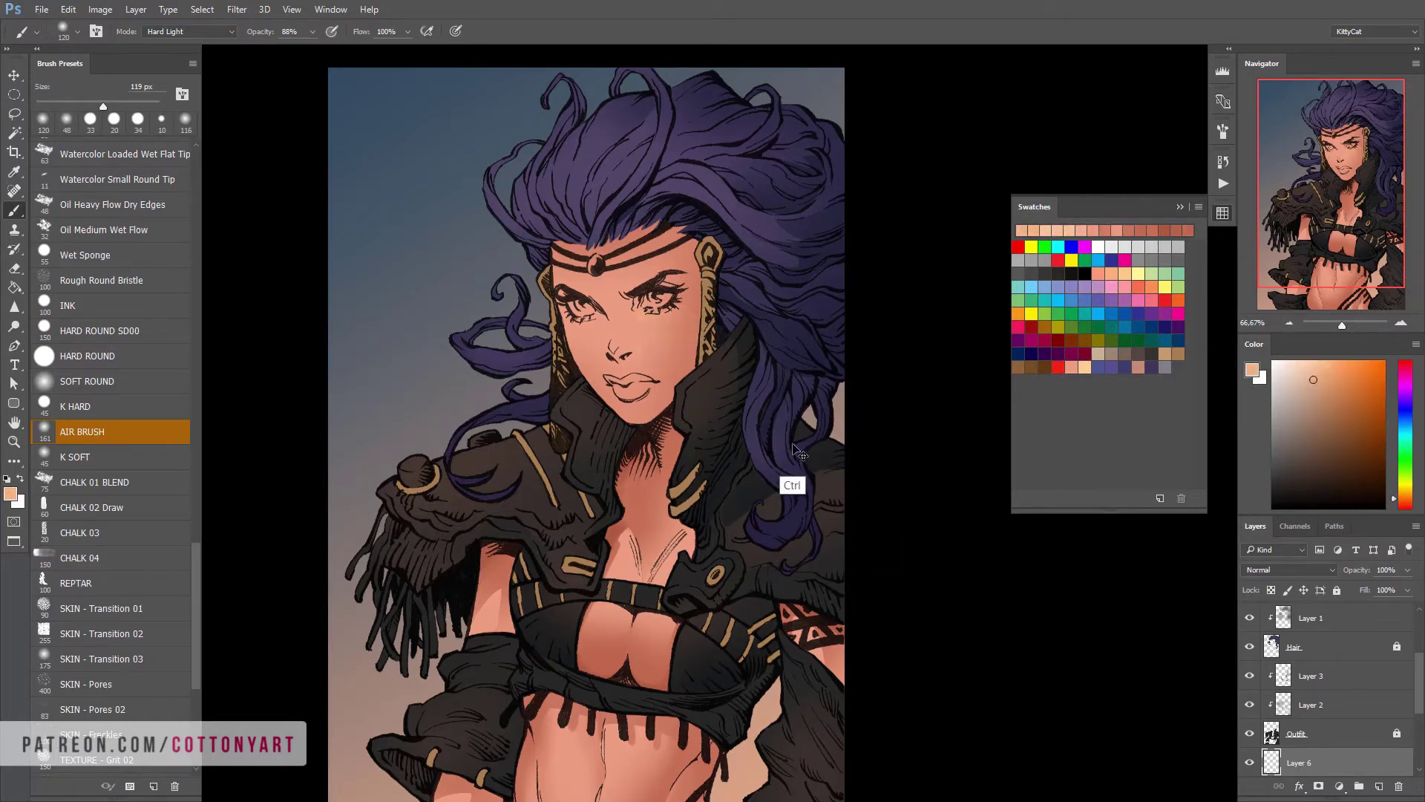
Compare the cheek before and after the highlight using History and undo
{"action": "left_click", "coordinate": [1223, 161]}
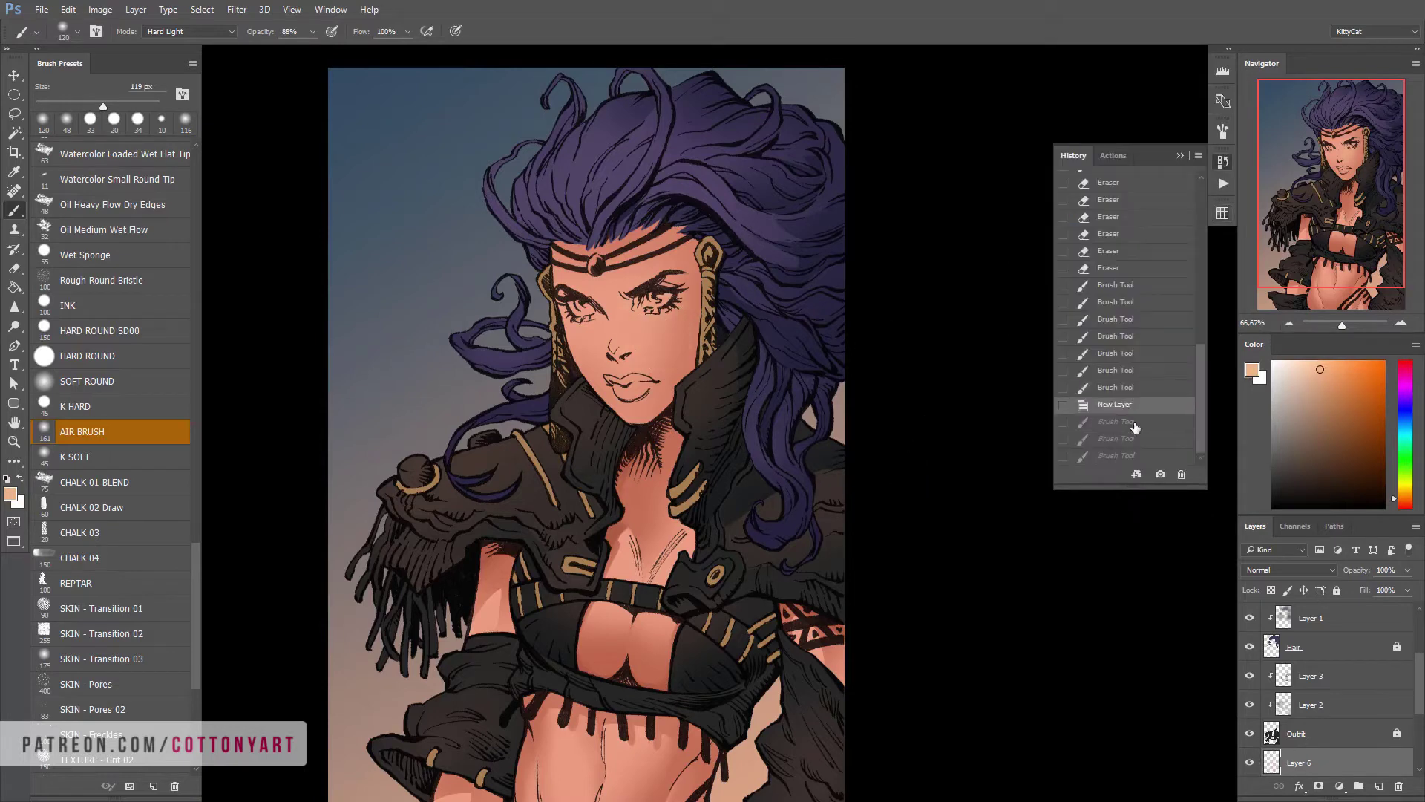
{"action": "key", "text": "ctrl+z"}
{"action": "key", "text": "ctrl+z"}
{"action": "key", "text": "ctrl+z"}
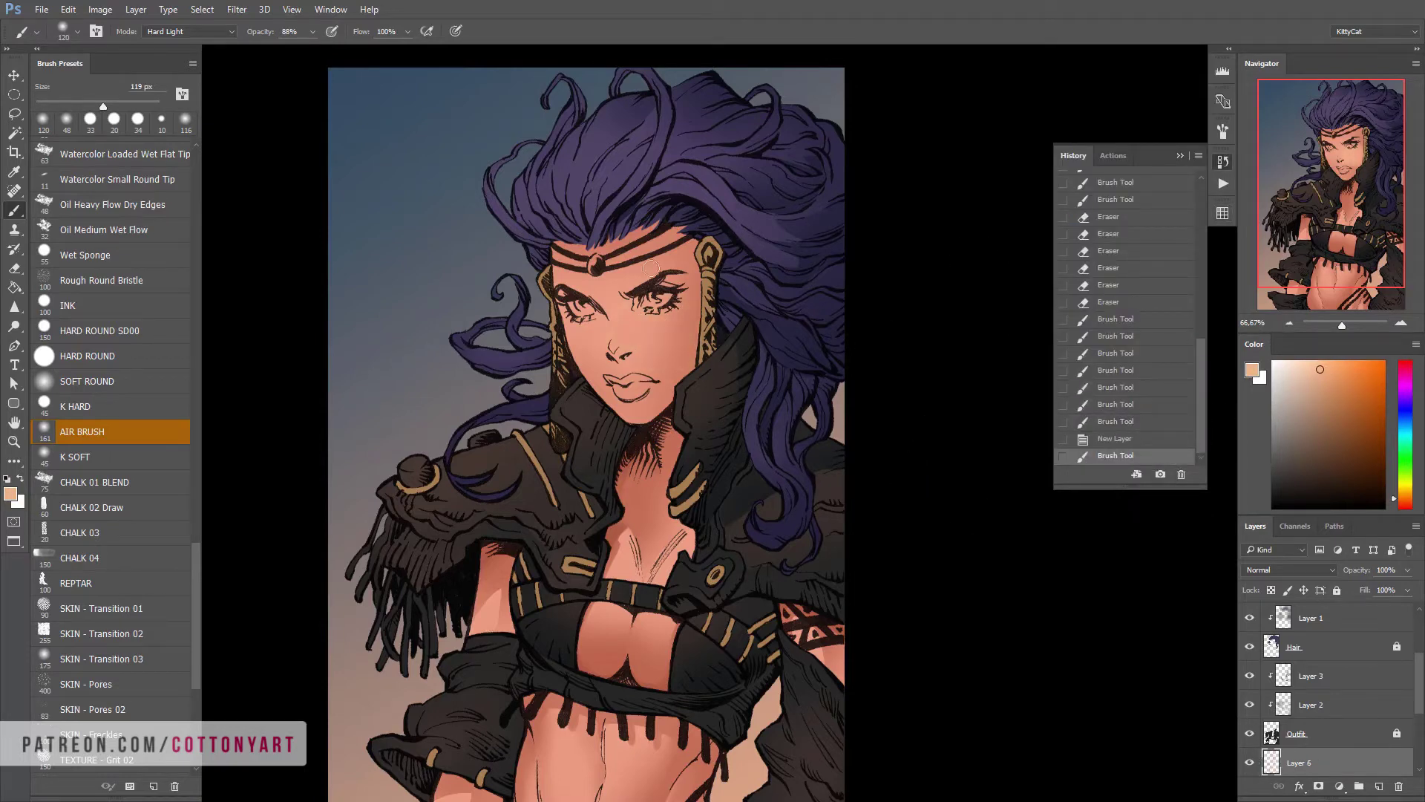
{"action": "left_click", "coordinate": [1223, 213]}
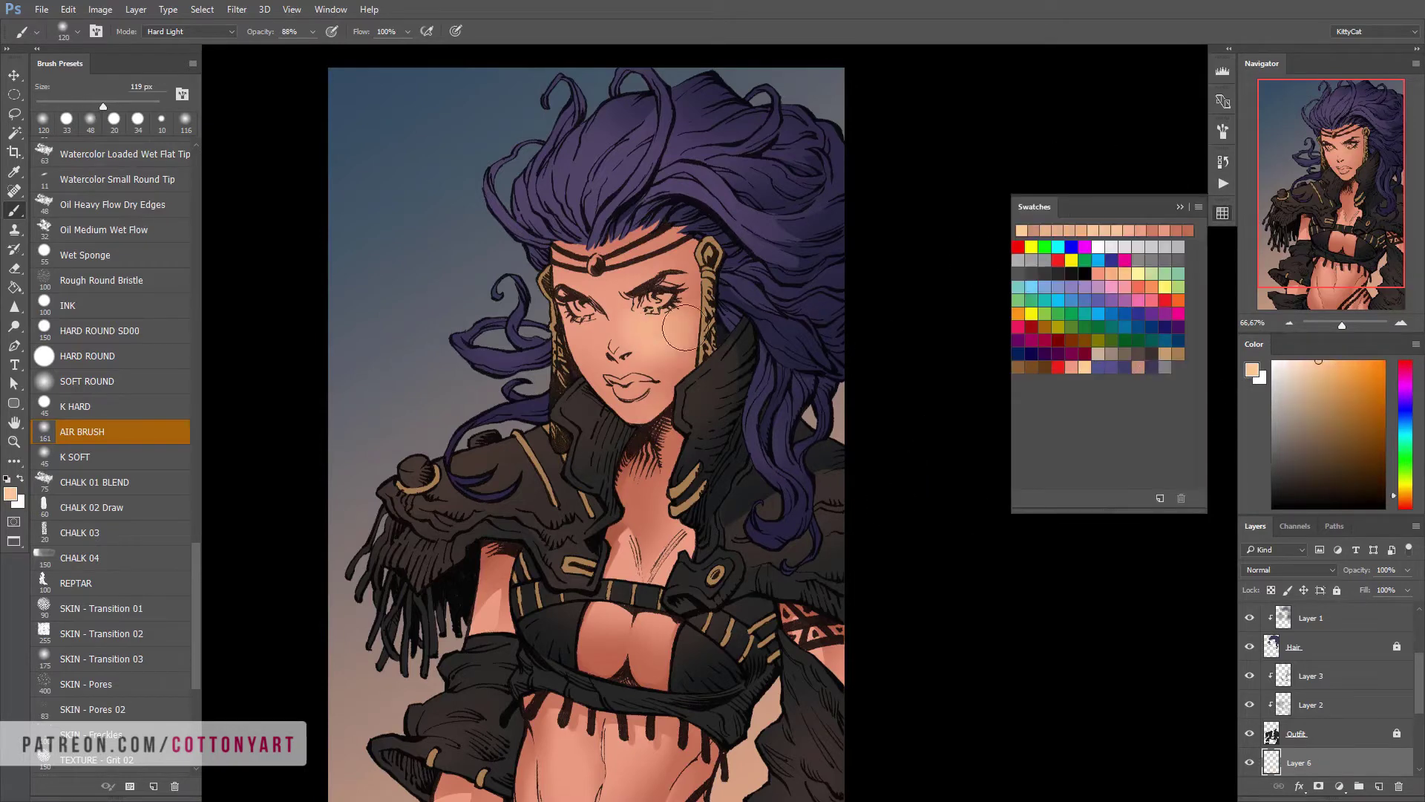
{"action": "key", "text": "ctrl+z"}
{"action": "key", "text": "ctrl+z"}
{"action": "key", "text": "ctrl+z"}
{"action": "key", "text": "ctrl+z"}
{"action": "key", "text": "ctrl+z"}
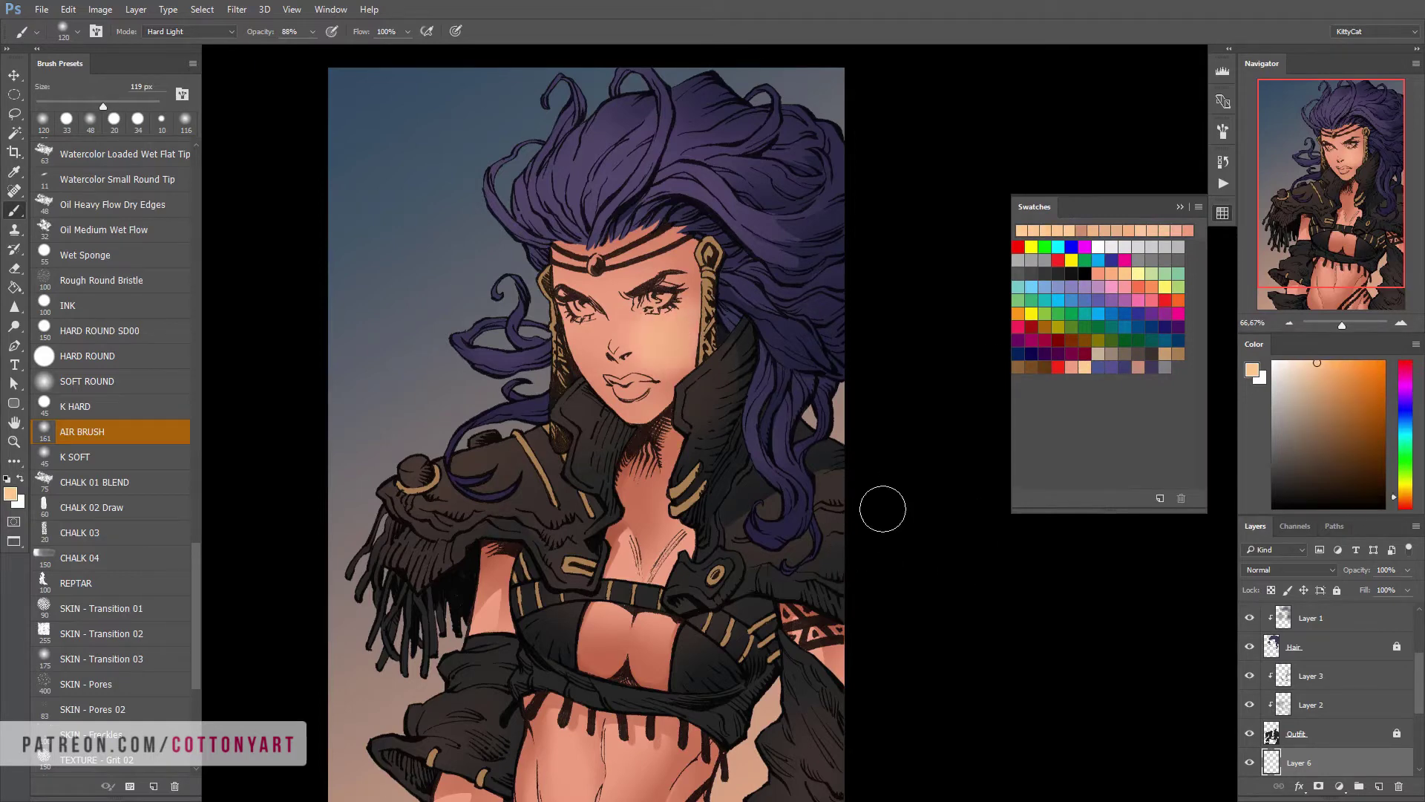
{"action": "key", "text": "ctrl+z"}
{"action": "key", "text": "ctrl+z"}
{"action": "key", "text": "ctrl+z"}
{"action": "key", "text": "ctrl+z"}
{"action": "key", "text": "ctrl+z"}
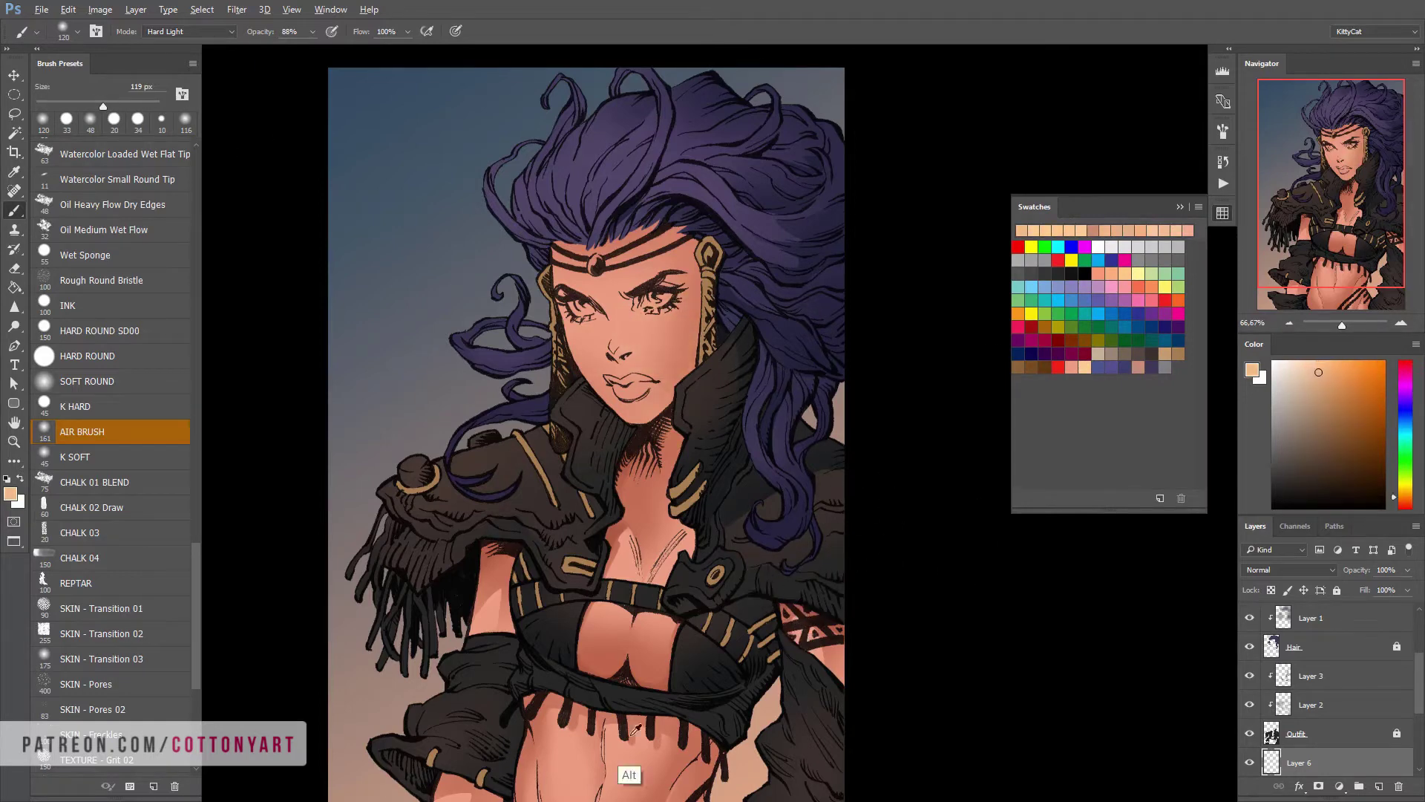
{"action": "left_click", "coordinate": [627, 768], "text": "alt"}
{"action": "key", "text": "ctrl+z"}
{"action": "key", "text": "ctrl+z"}
Try peach and deeper salmon cheek strokes, save the peach as a new swatch, and undo
{"action": "left_click", "coordinate": [668, 334], "text": "alt"}
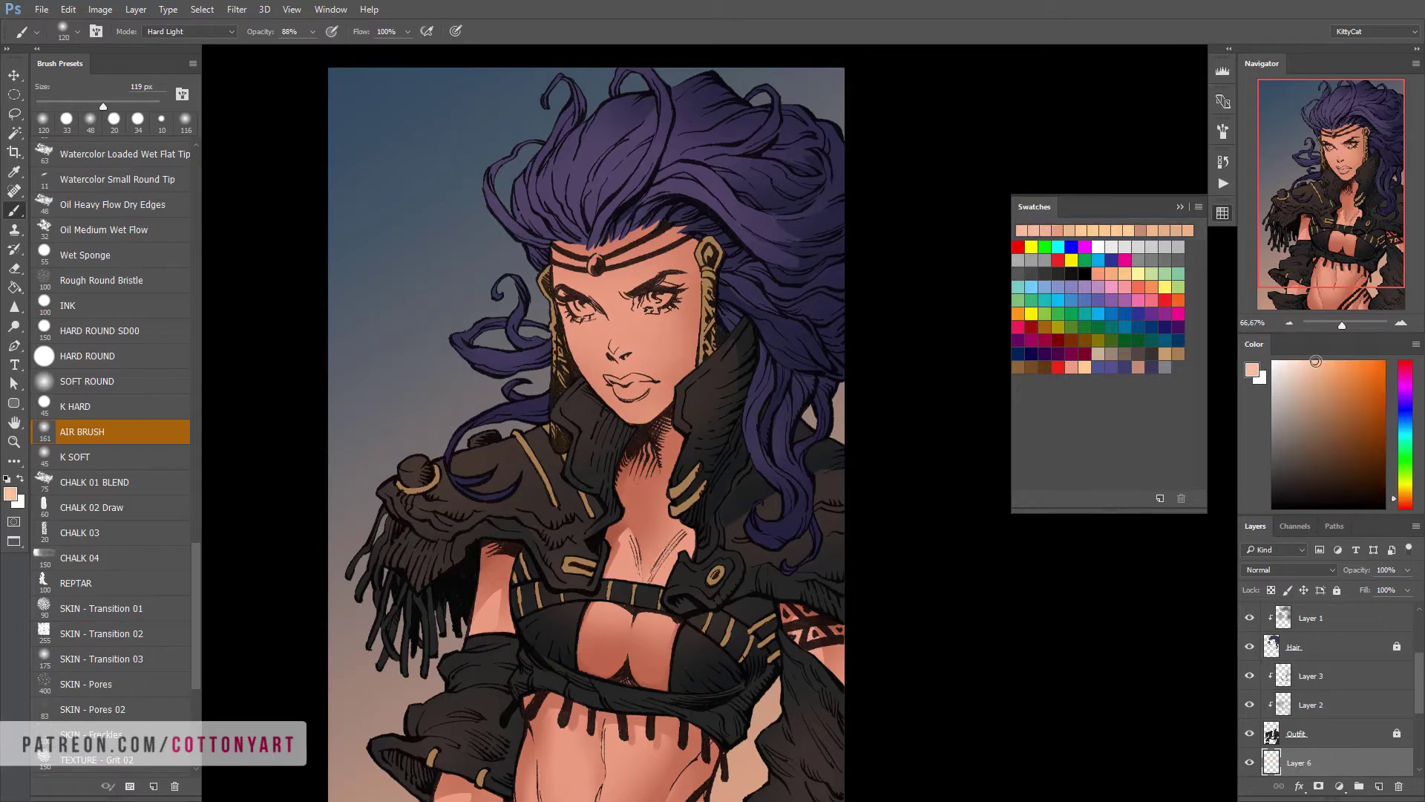
{"action": "left_click_drag", "start_coordinate": [653, 341], "coordinate": [691, 301]}
{"action": "key", "text": "ctrl+z"}
{"action": "key", "text": "ctrl+z"}
{"action": "key", "text": "ctrl+z"}
{"action": "key", "text": "ctrl+z"}
{"action": "key", "text": "ctrl+z"}
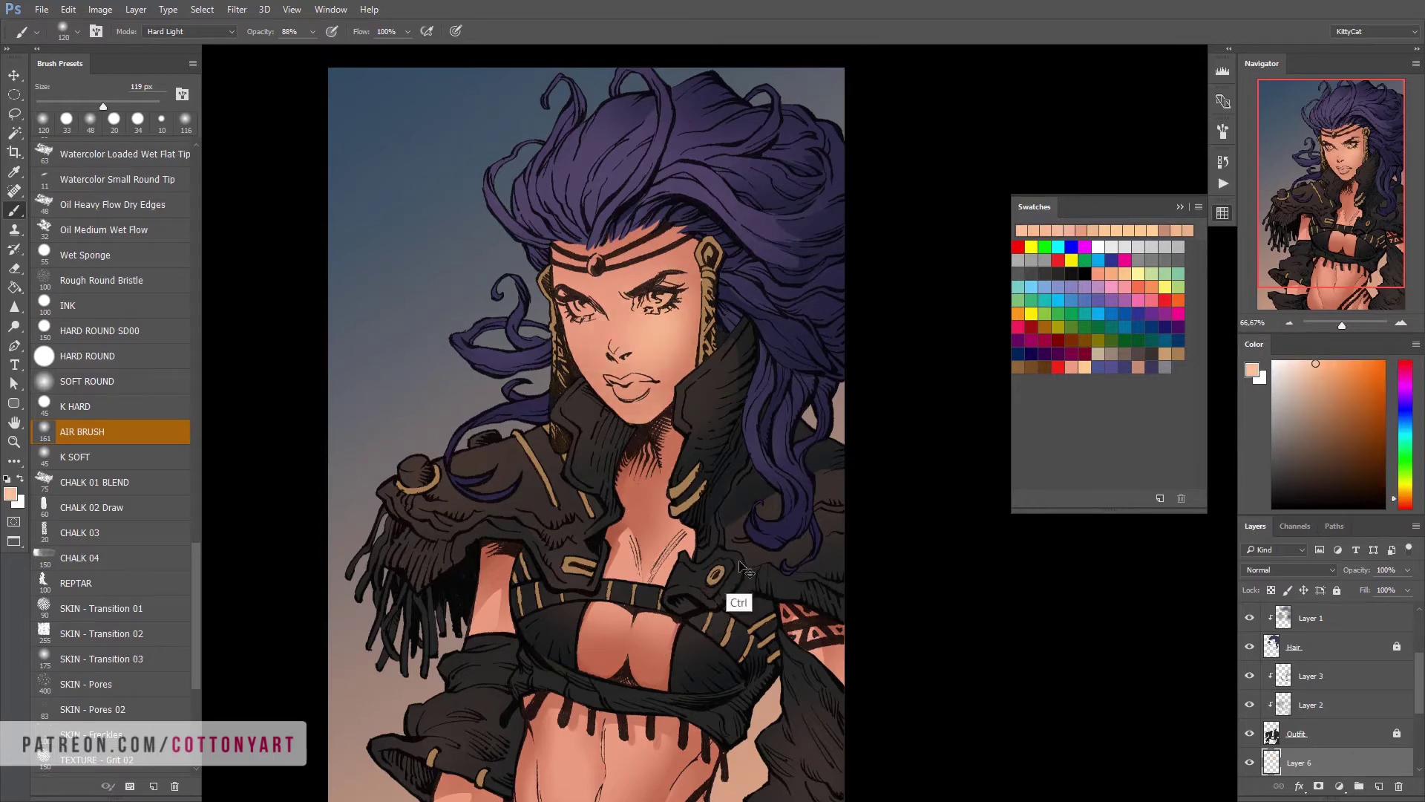
{"action": "left_click", "coordinate": [1089, 360]}
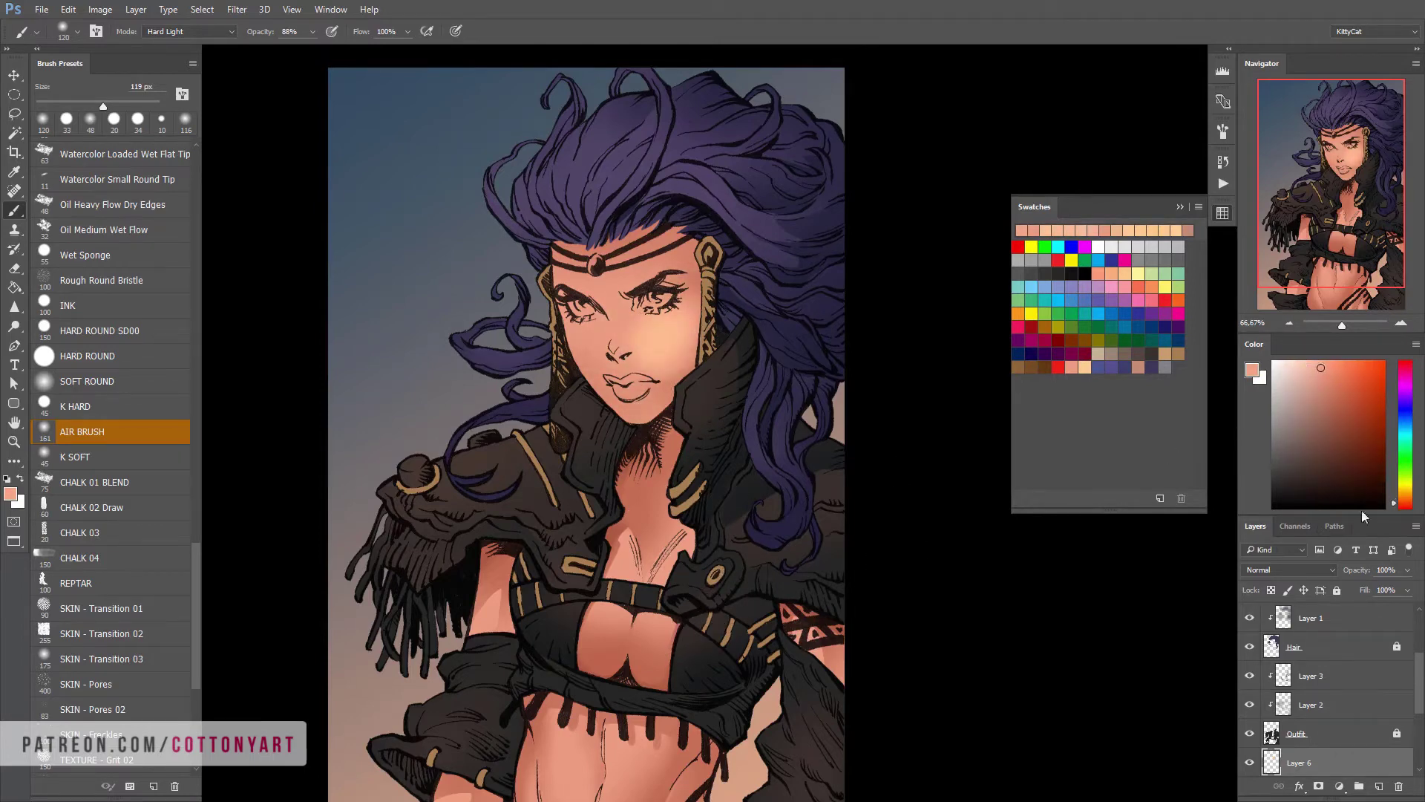
{"action": "left_click_drag", "start_coordinate": [669, 334], "coordinate": [612, 293]}
{"action": "left_click", "coordinate": [1086, 459]}
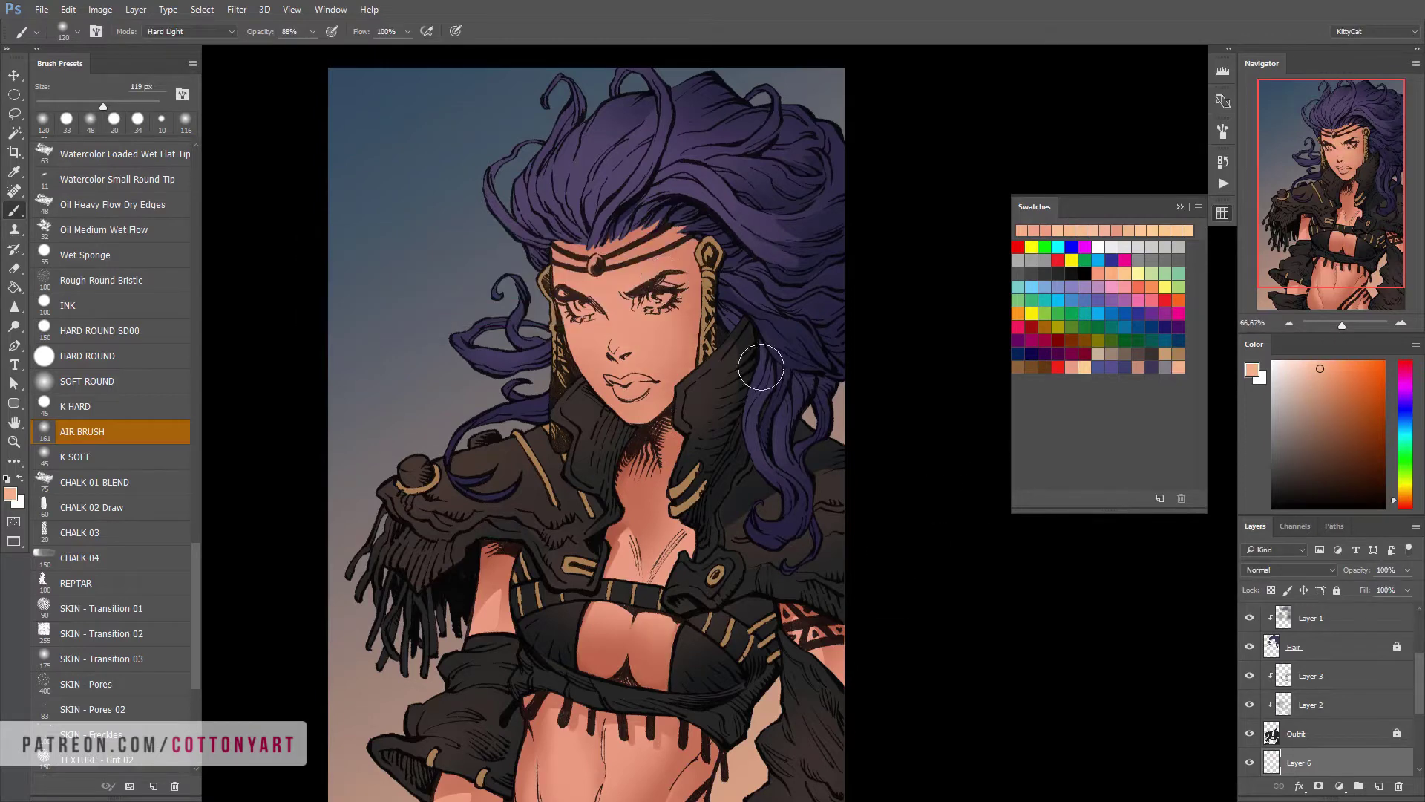
{"action": "key", "text": "ctrl+z"}
Lasso areas around the face and reframe the artwork, clearing each selection
{"action": "key", "text": "l"}
{"action": "left_click_drag", "start_coordinate": [666, 316], "coordinate": [687, 349]}
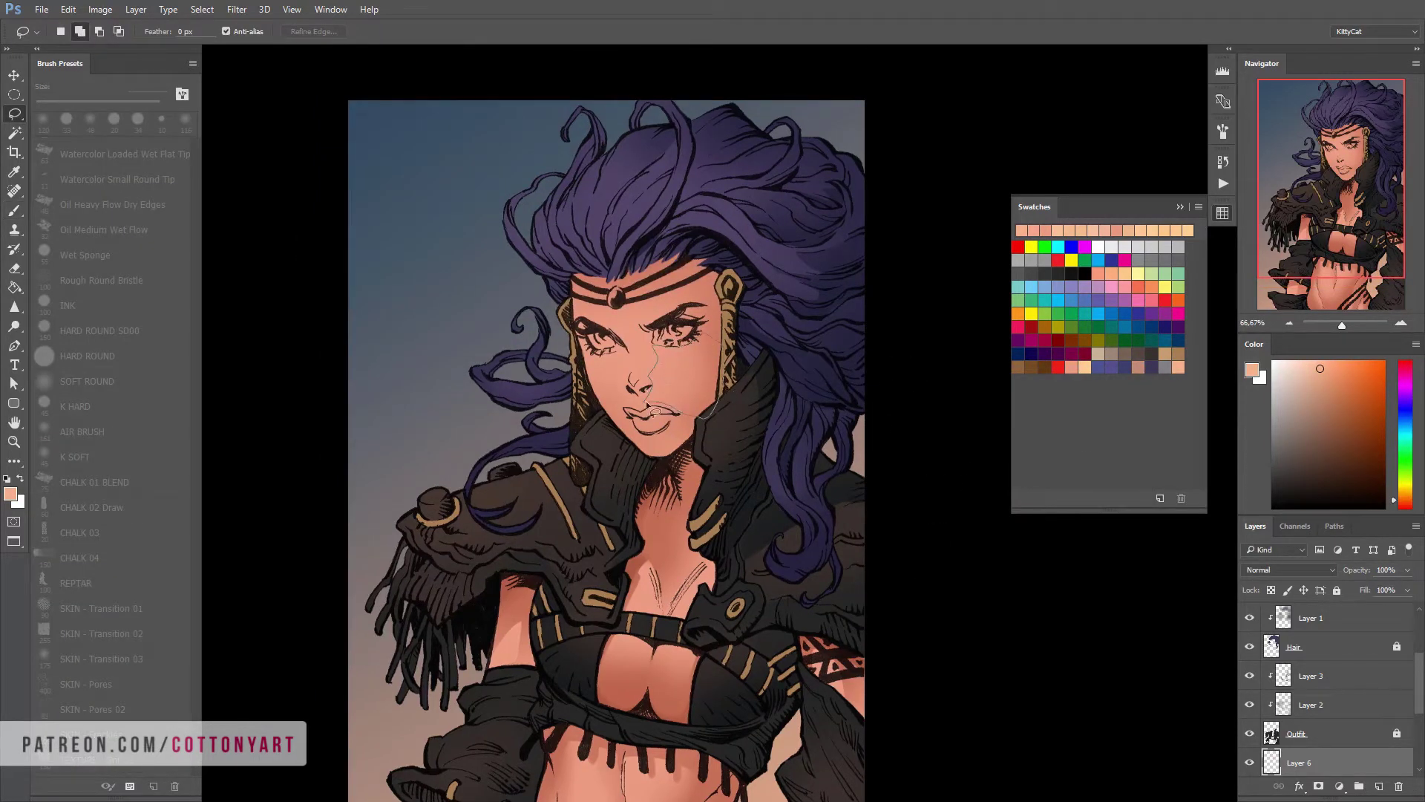
{"action": "key", "text": "ctrl+d"}
{"action": "key", "text": "b"}
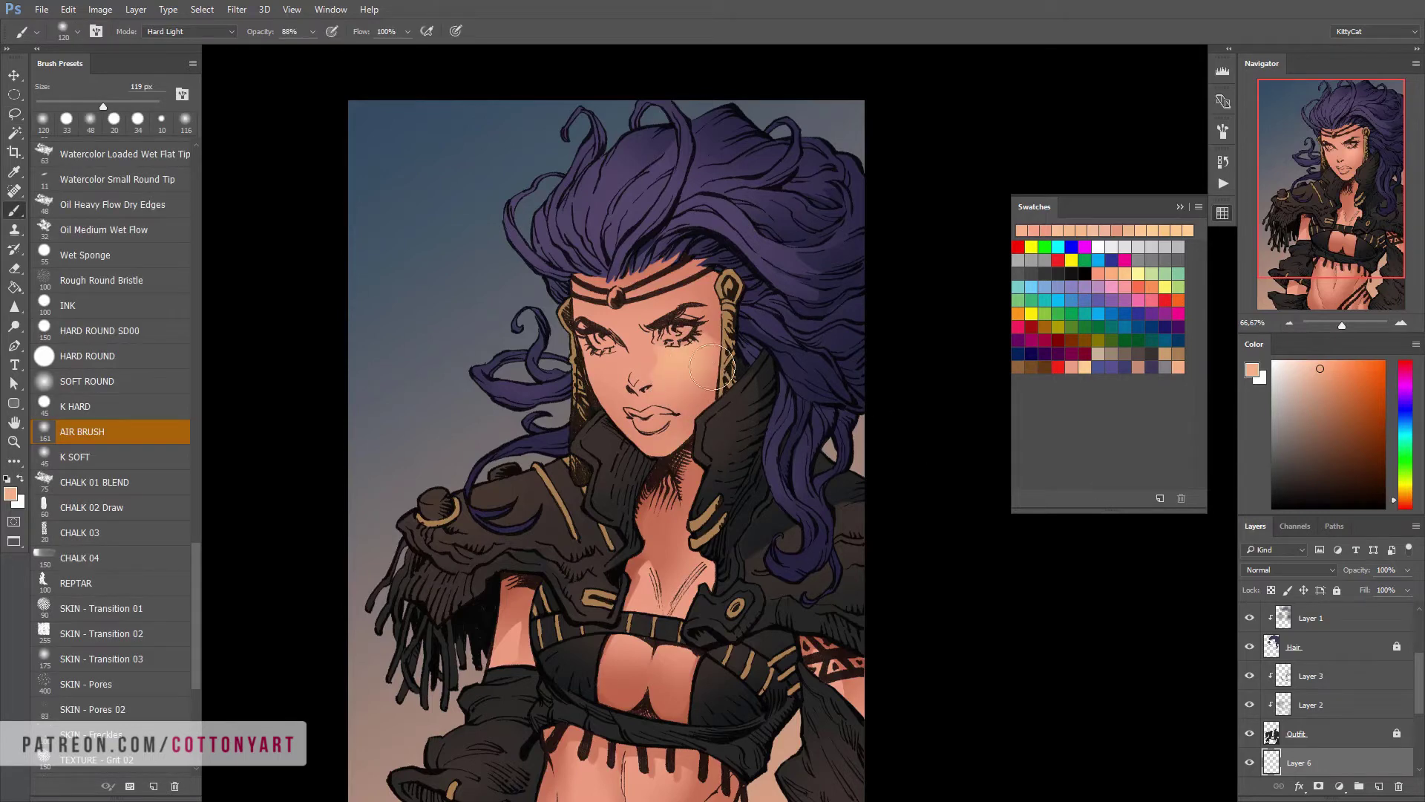
{"action": "key", "text": "l"}
{"action": "left_click_drag", "start_coordinate": [608, 338], "coordinate": [617, 371]}
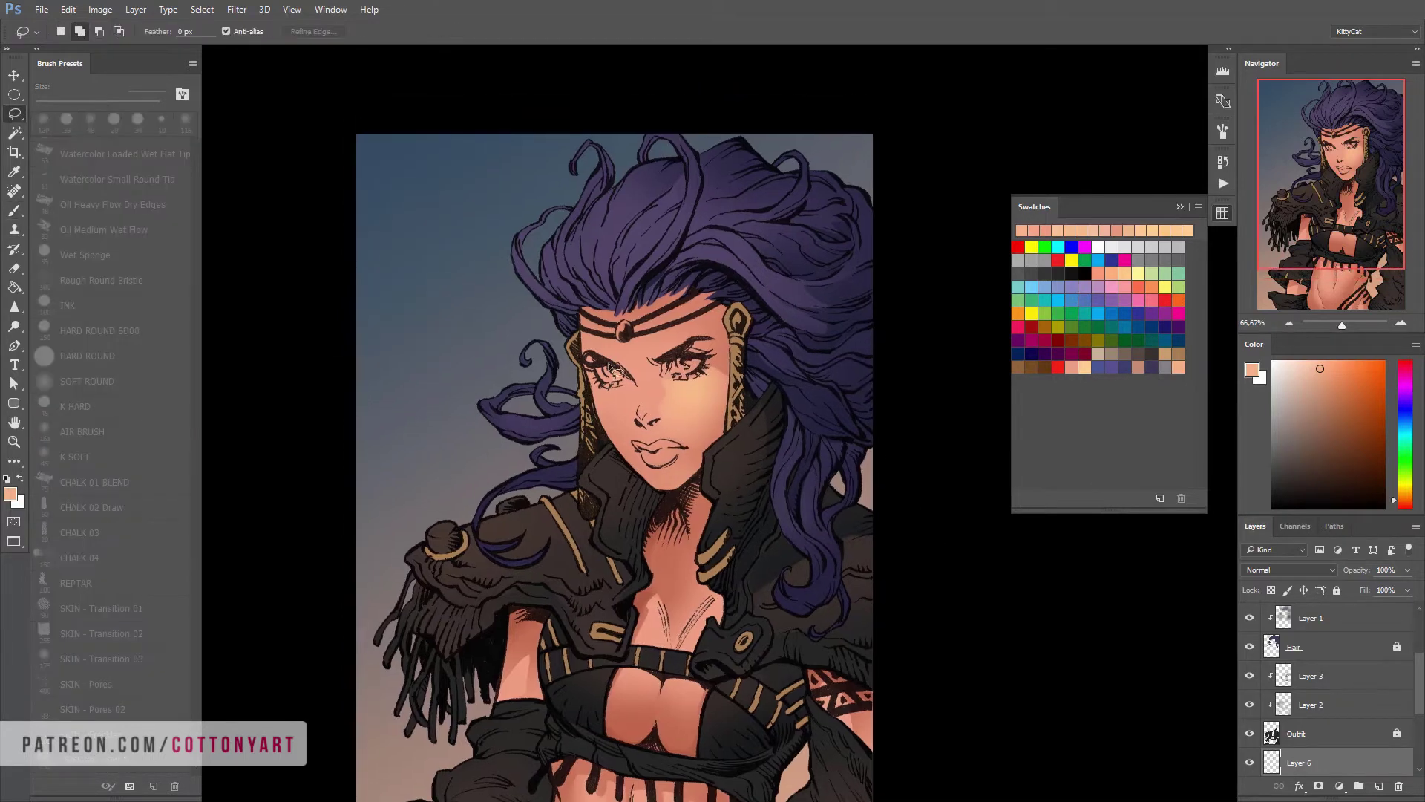
{"action": "key", "text": "ctrl+d"}
{"action": "left_click_drag", "start_coordinate": [790, 481], "coordinate": [777, 484]}
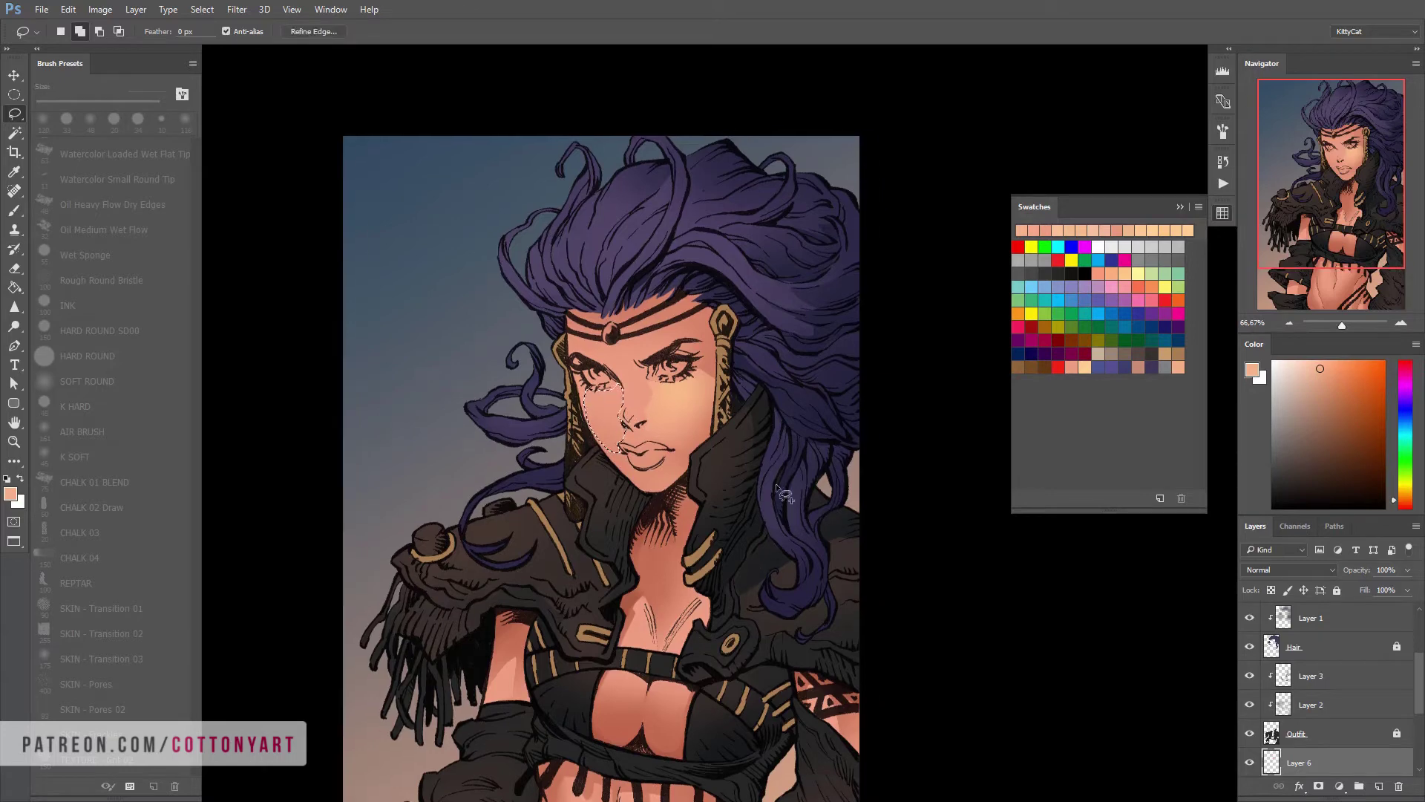
{"action": "key", "text": "b"}
{"action": "left_click_drag", "start_coordinate": [724, 549], "coordinate": [740, 496]}
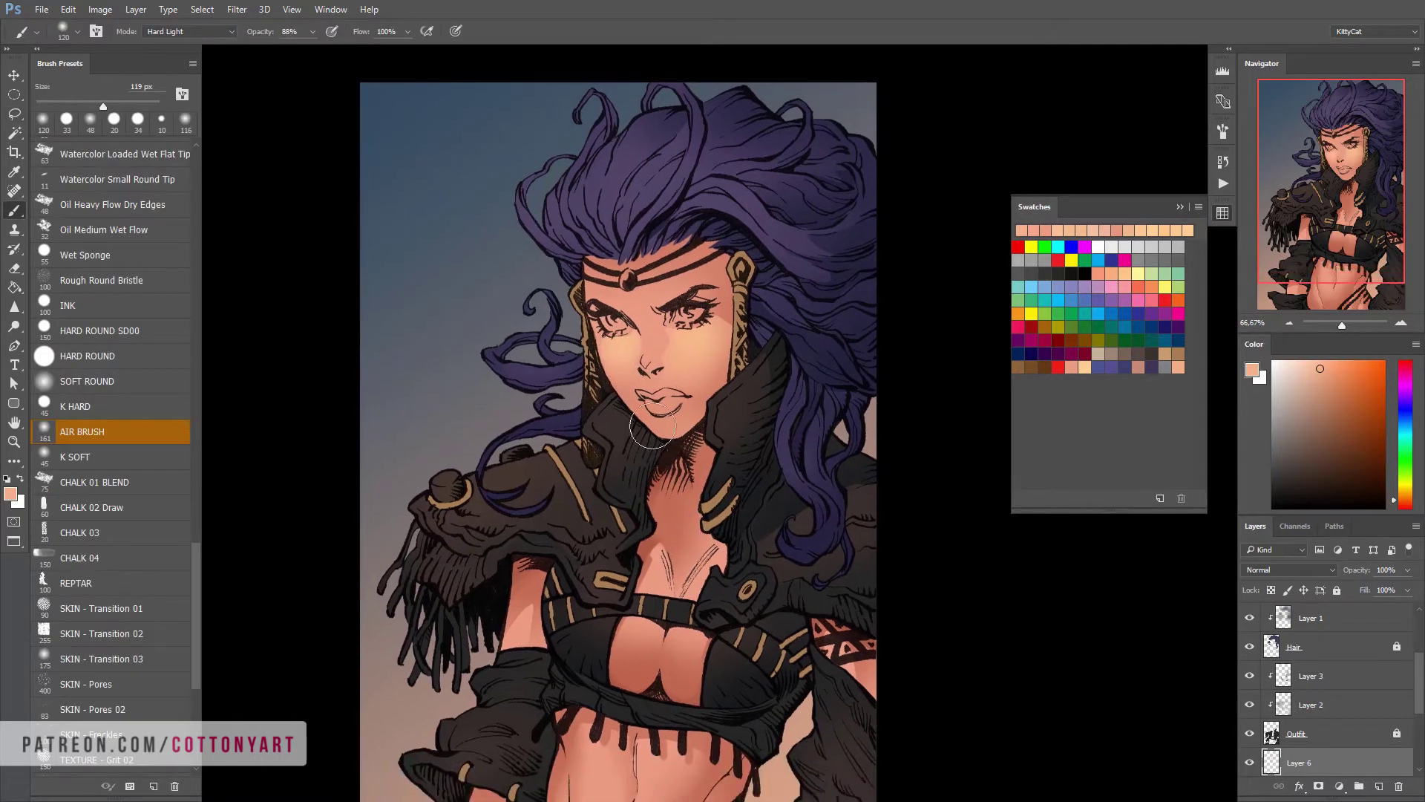
{"action": "key", "text": "l"}
{"action": "key", "text": "b"}
Sample a darker salmon near the eye and a light peach, enlarging the airbrush to about 119 px
{"action": "key", "text": "["}
{"action": "key", "text": "["}
{"action": "key", "text": "["}
{"action": "key", "text": "["}
{"action": "key", "text": "["}
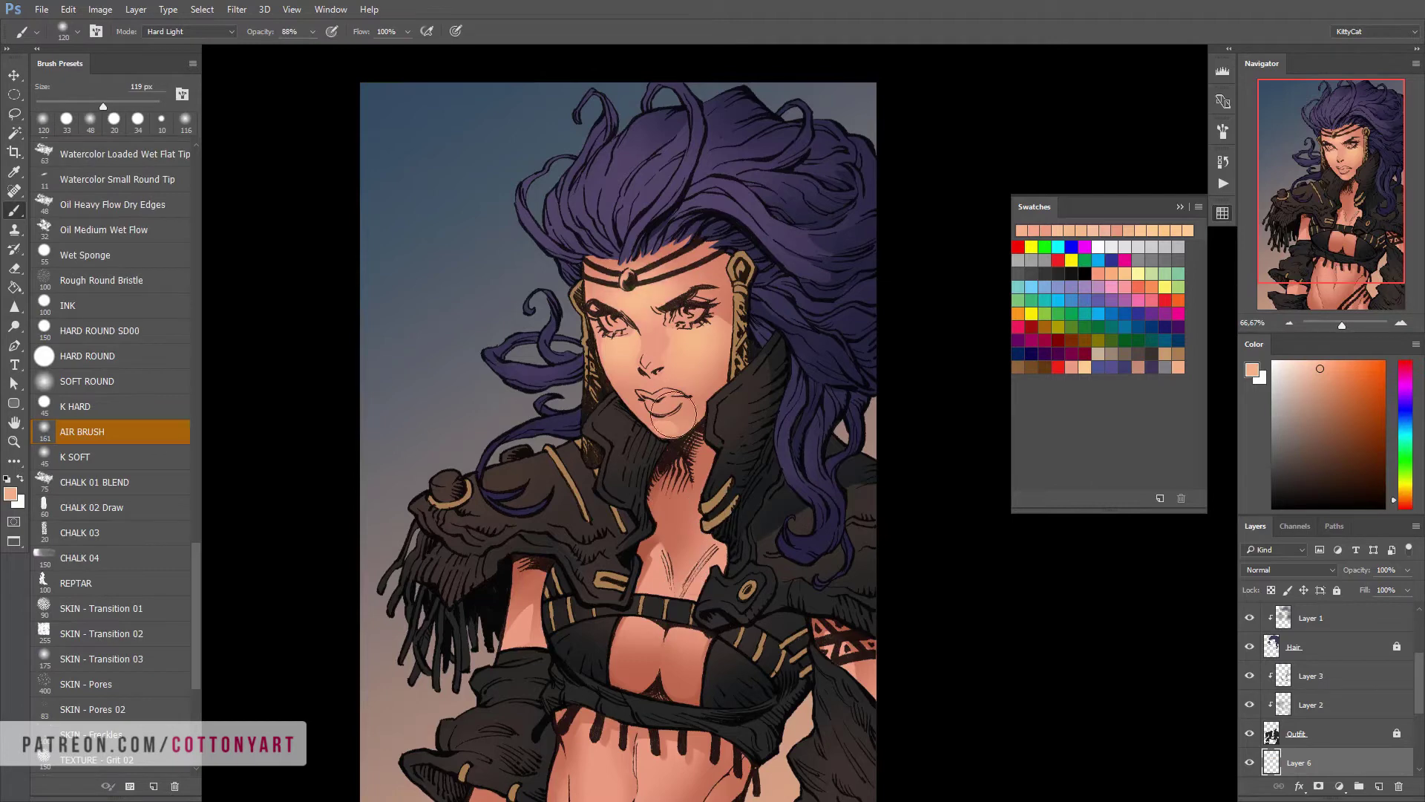
{"action": "left_click", "coordinate": [717, 313], "text": "alt"}
{"action": "scroll", "coordinate": [743, 486], "scroll_direction": "down", "scroll_amount": 4}
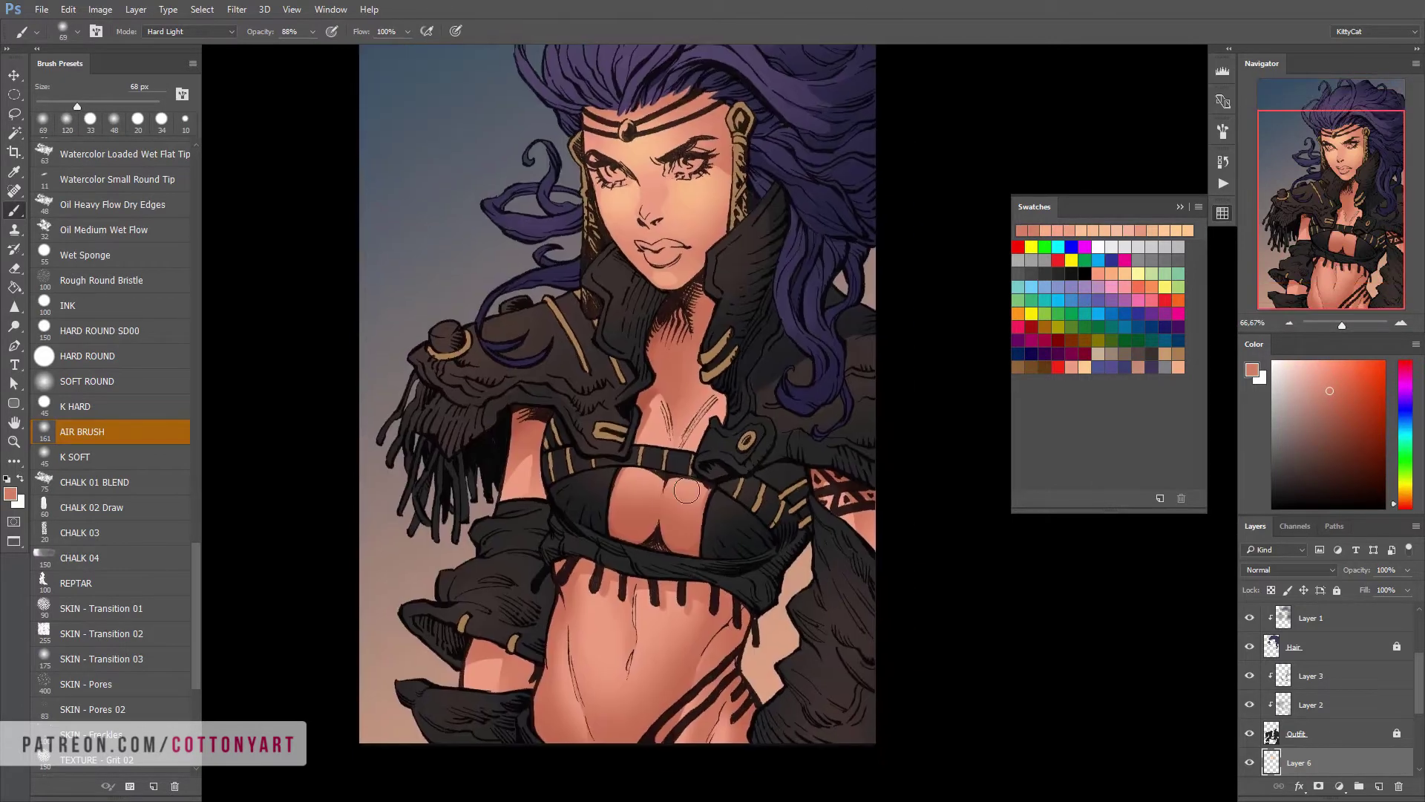
{"action": "left_click", "coordinate": [710, 484], "text": "alt"}
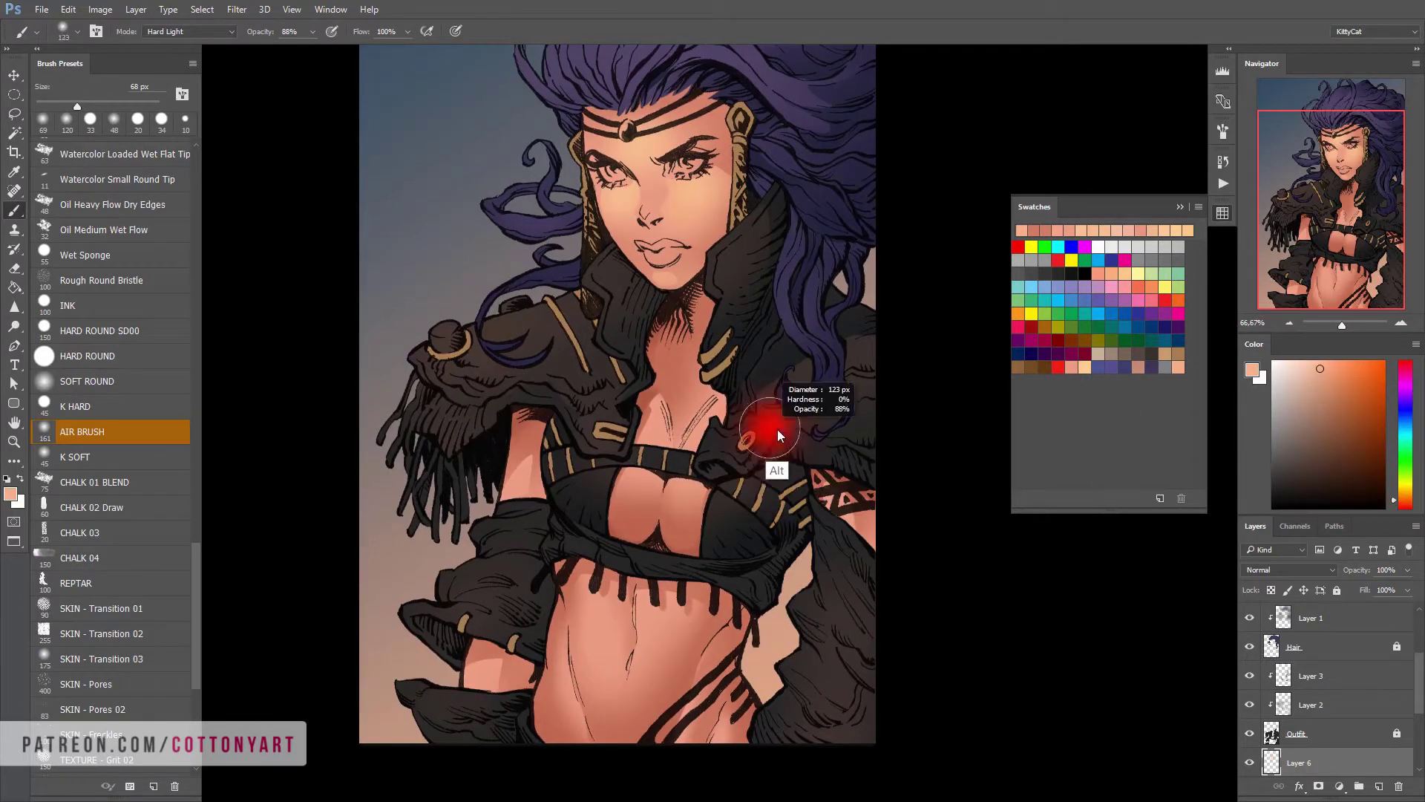
{"action": "left_click_drag", "start_coordinate": [646, 504], "coordinate": [653, 449]}
{"action": "scroll", "coordinate": [692, 479], "scroll_direction": "down", "scroll_amount": 4}
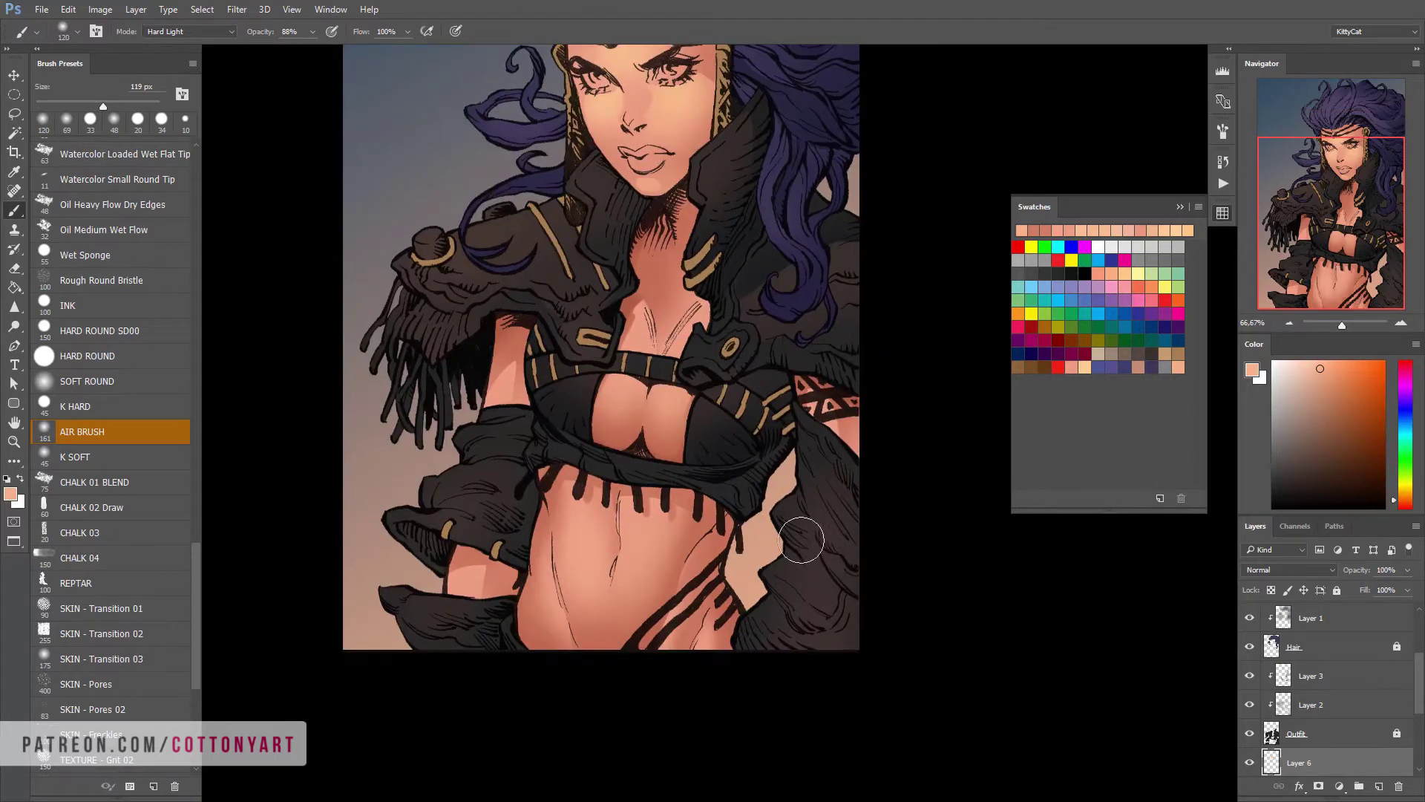
{"action": "scroll", "coordinate": [812, 526], "scroll_direction": "up", "scroll_amount": 4}
{"action": "scroll", "coordinate": [331, 296], "scroll_direction": "right", "scroll_amount": 1}
Outline an area on the chest with the lasso, then clear the selection
{"action": "key", "text": "l"}
{"action": "key", "text": "b"}
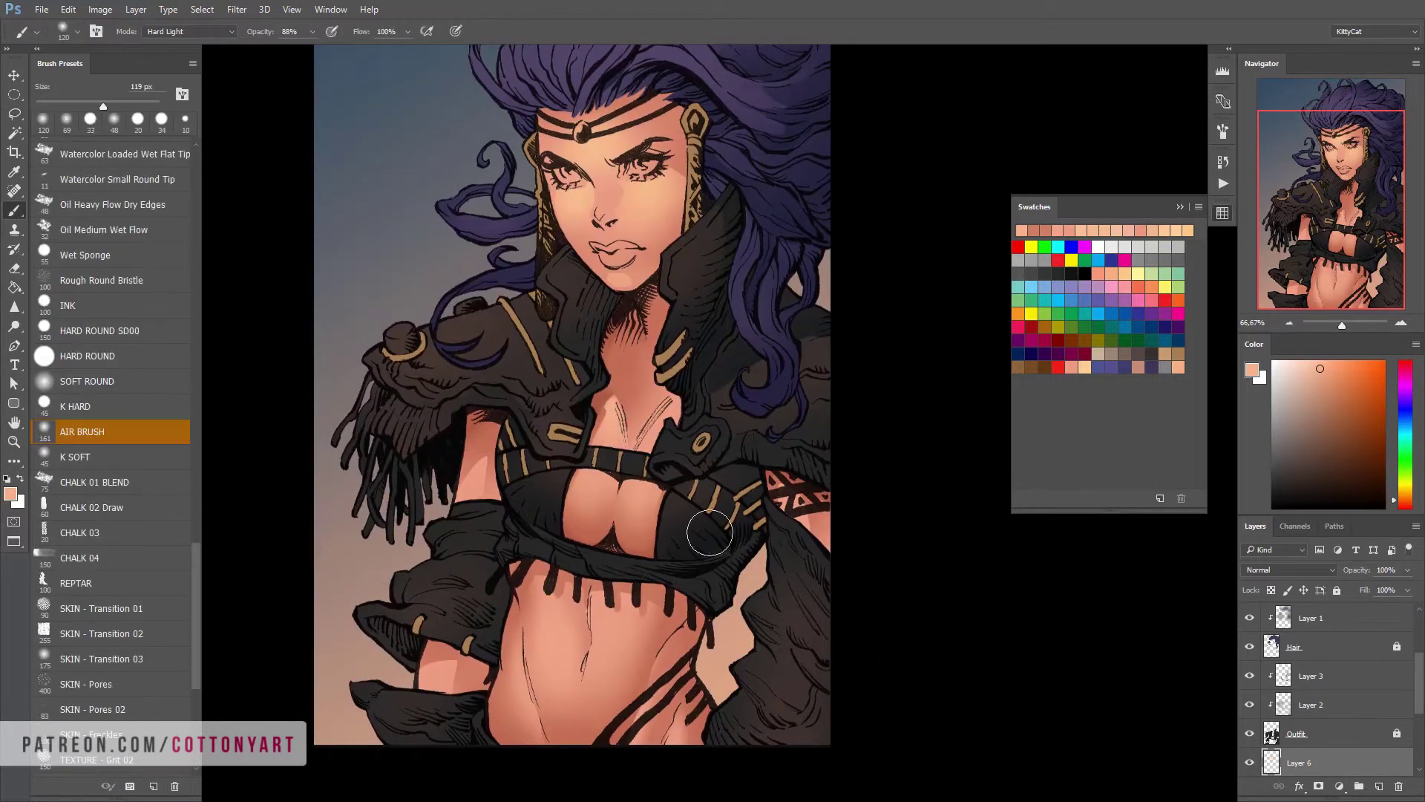
{"action": "key", "text": "l"}
{"action": "left_click_drag", "start_coordinate": [633, 455], "coordinate": [698, 405]}
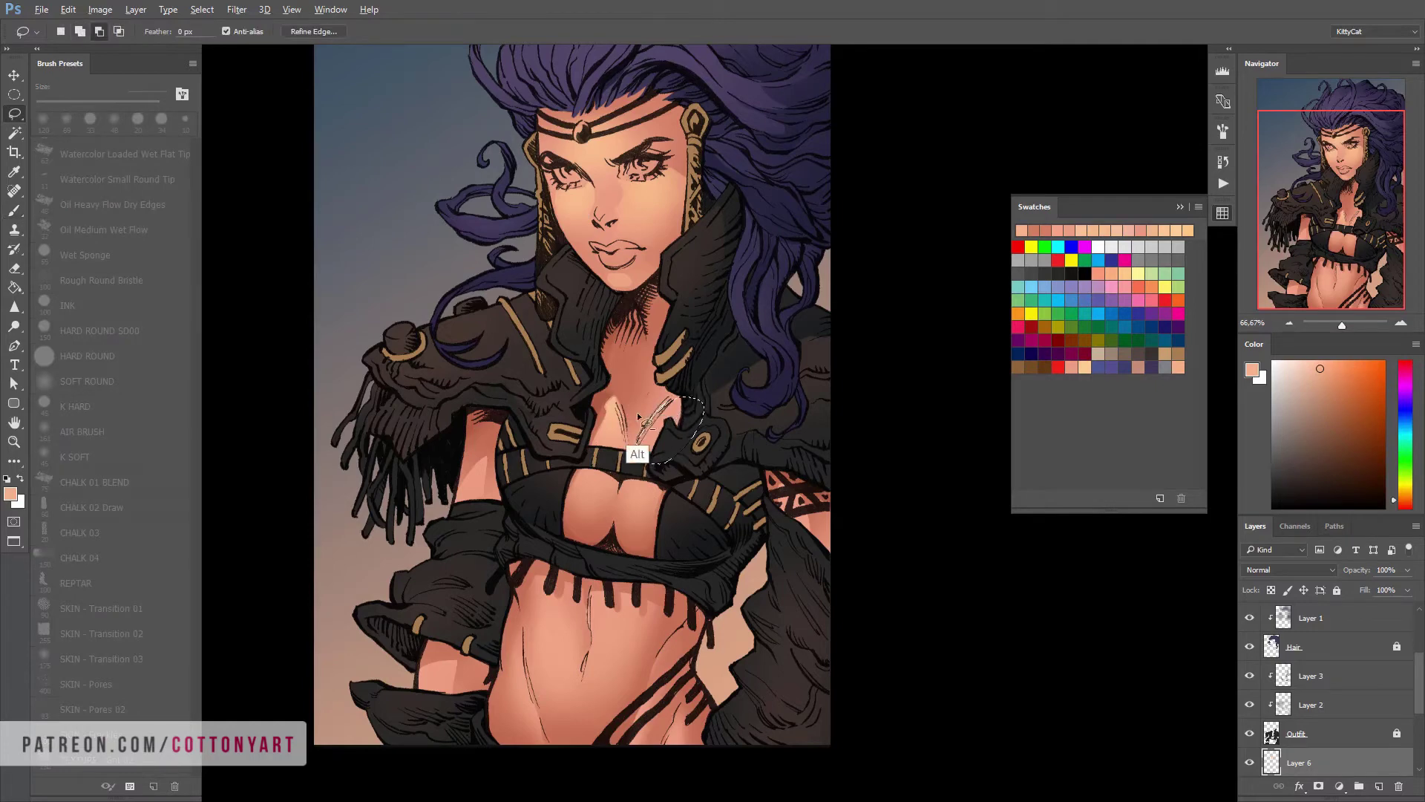
{"action": "key", "text": "b"}
{"action": "key", "text": "ctrl+d"}
{"action": "scroll", "coordinate": [646, 476], "scroll_direction": "up", "scroll_amount": 4}
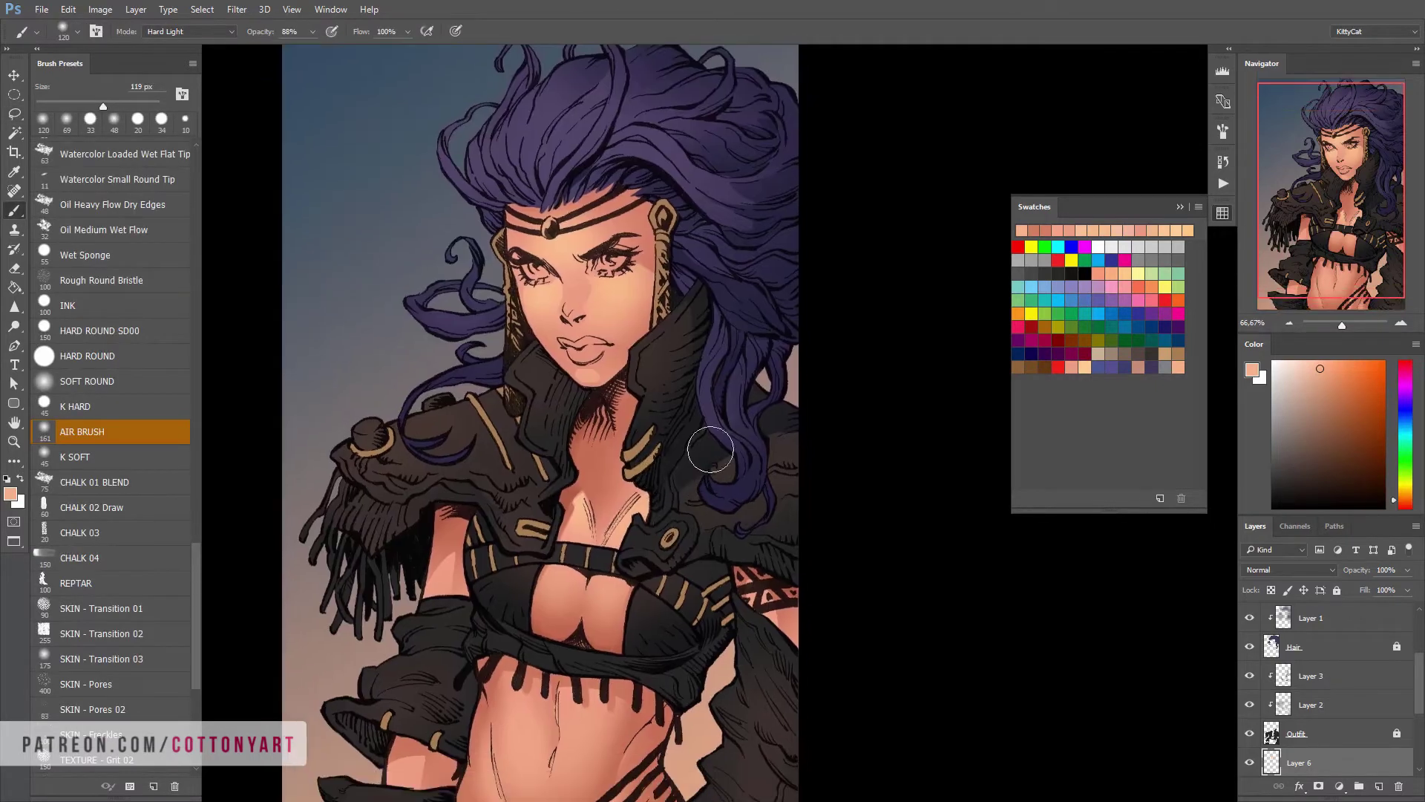
Shrink the brush to 51 px, sample a darker salmon, and move down to Layer 5
{"action": "left_click_drag", "start_coordinate": [648, 394], "coordinate": [634, 442]}
{"action": "left_click", "coordinate": [667, 357], "text": "alt"}
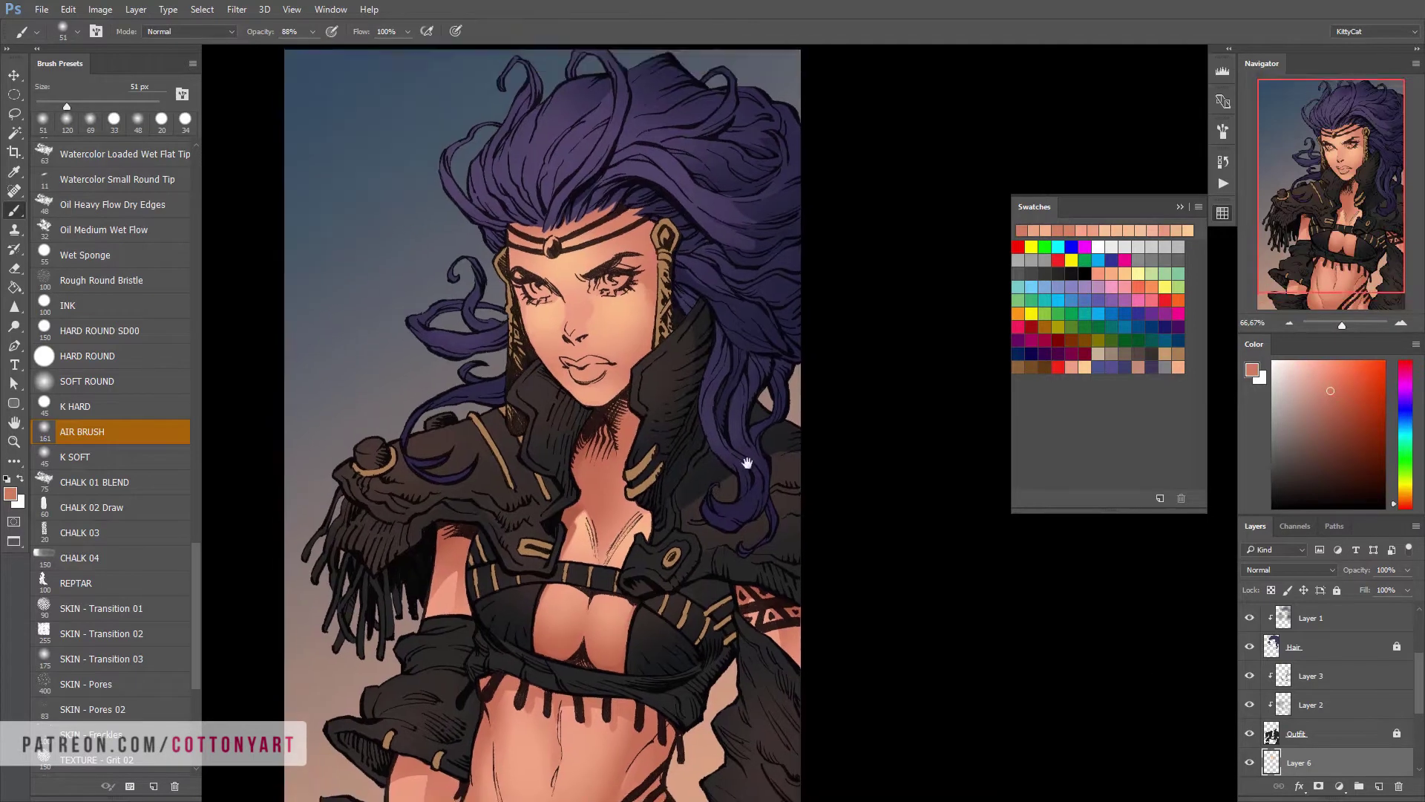
{"action": "key", "text": "alt+bracketleft"}
{"action": "left_click_drag", "start_coordinate": [752, 408], "coordinate": [785, 473]}
{"action": "key", "text": "l"}
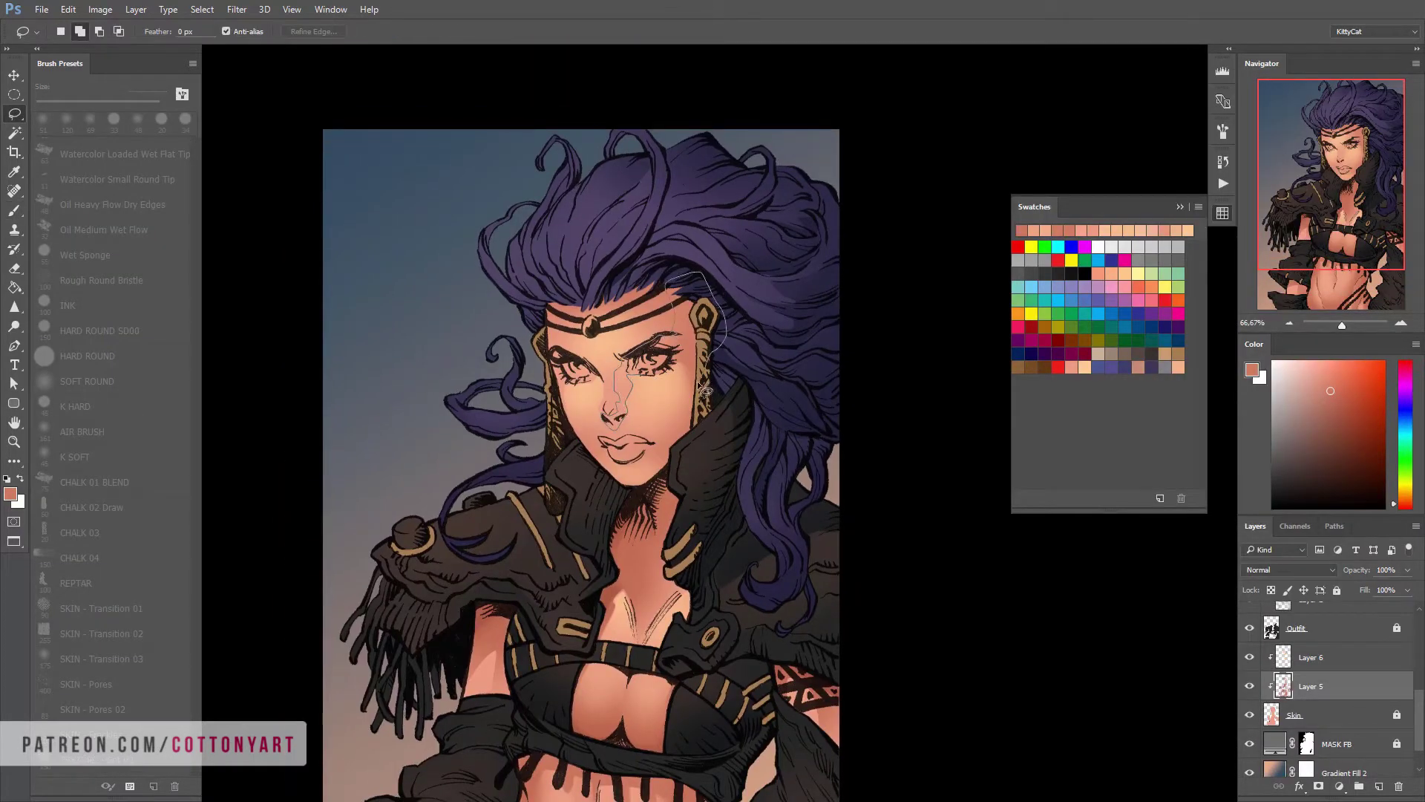
On Layer 5, resize the airbrush to 102 px and pick a slightly different skin colour for face shading
{"action": "key", "text": "ctrl+d"}
{"action": "key", "text": "b"}
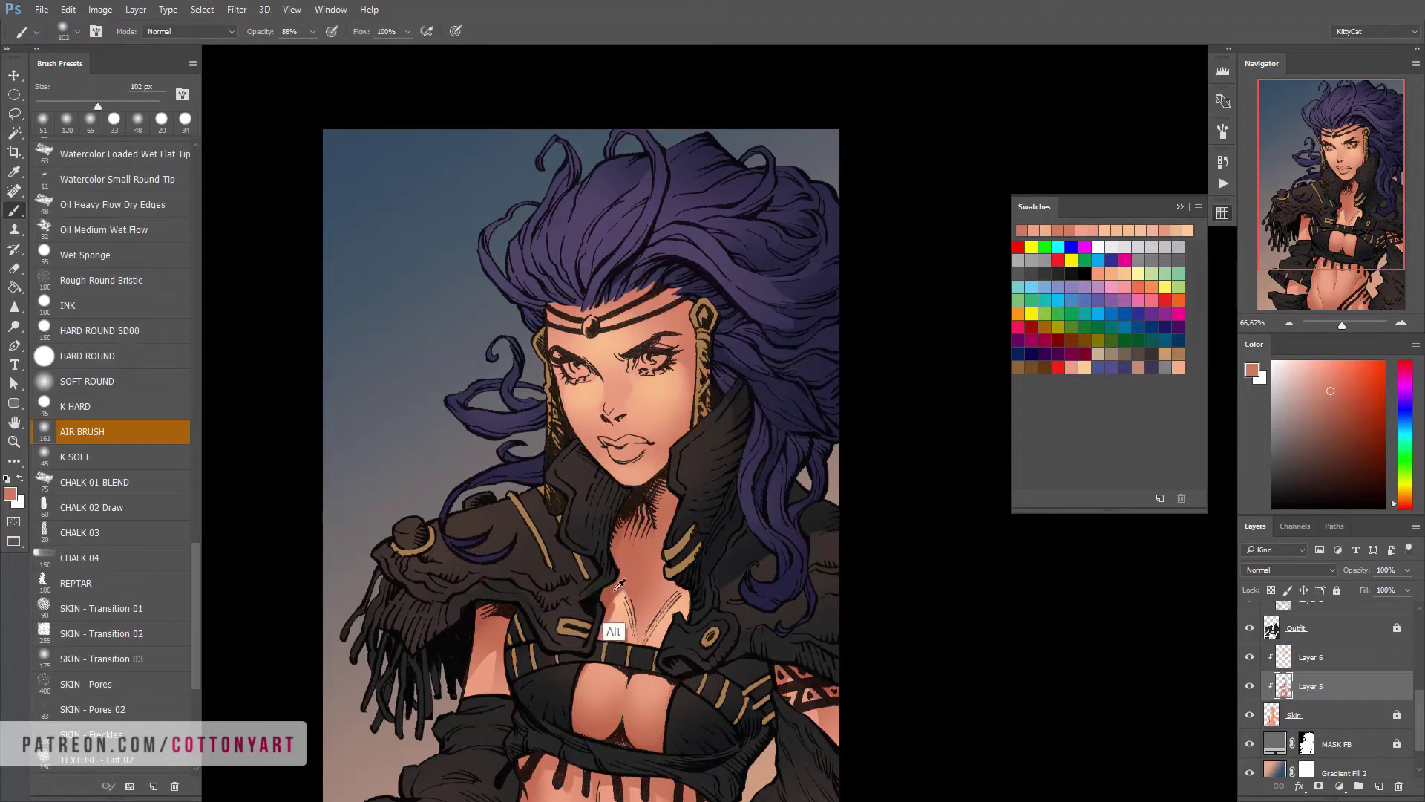
{"action": "left_click_drag", "start_coordinate": [639, 349], "coordinate": [643, 341]}
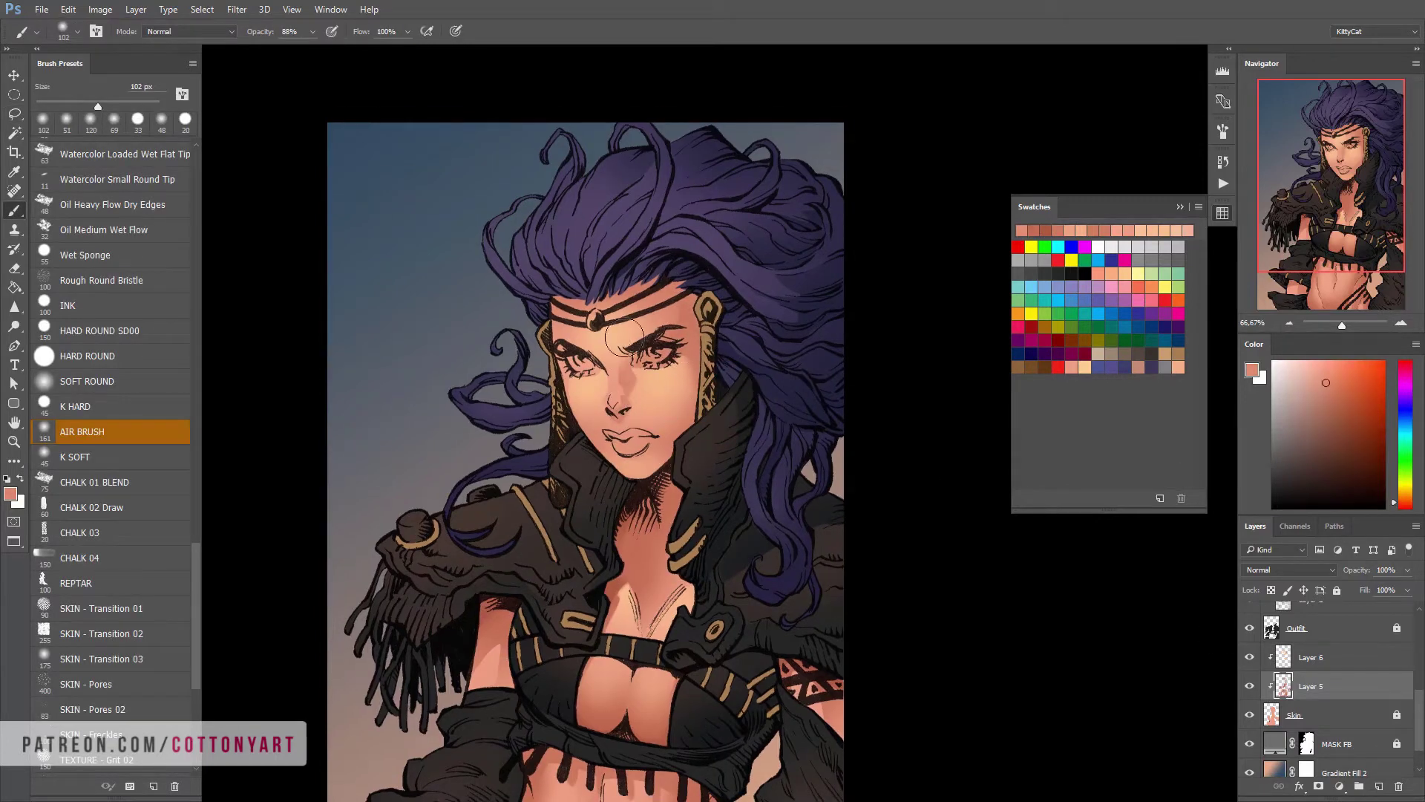
{"action": "left_click", "coordinate": [624, 338], "text": "alt"}
{"action": "left_click_drag", "start_coordinate": [767, 454], "coordinate": [769, 414]}
{"action": "key", "text": "l"}
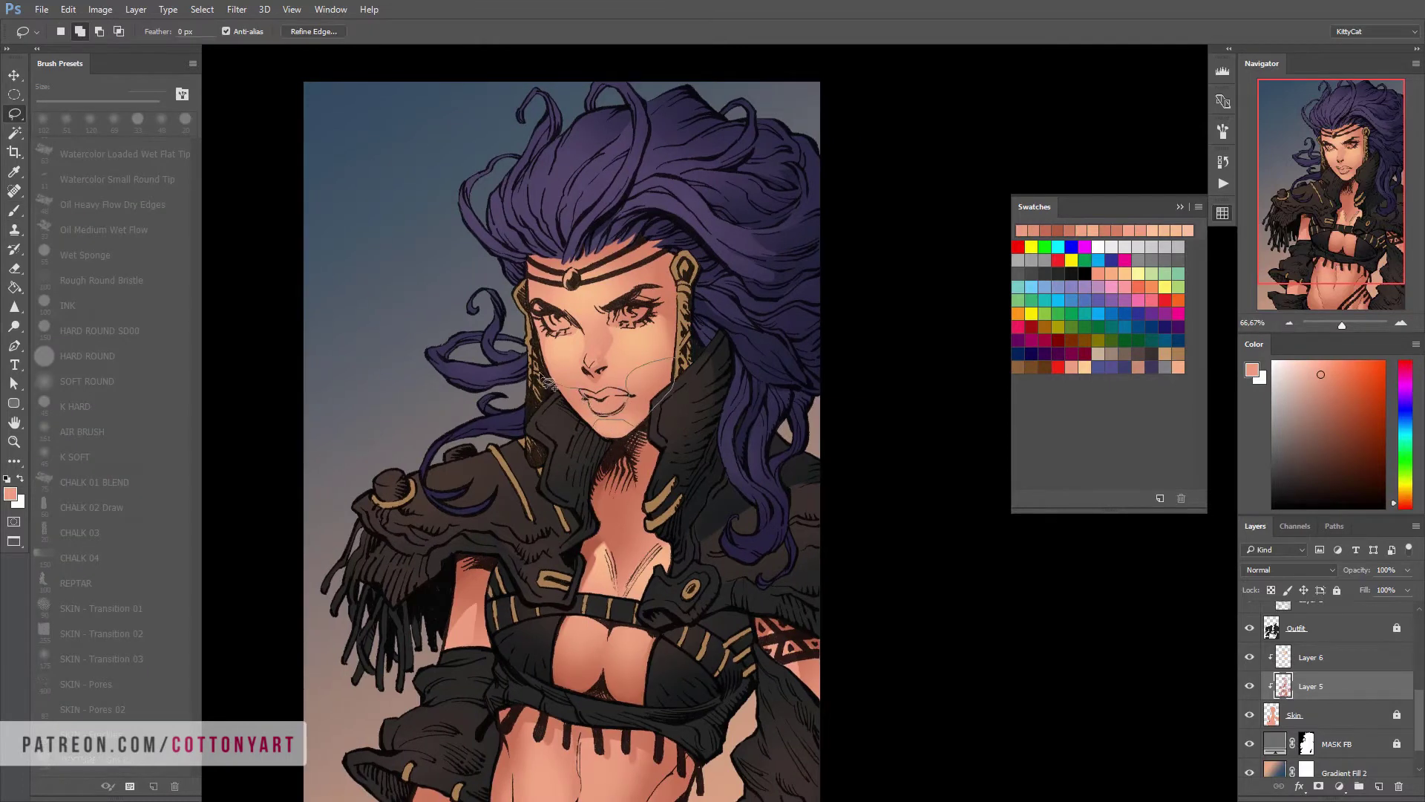
{"action": "key", "text": "Escape"}
{"action": "left_click_drag", "start_coordinate": [548, 383], "coordinate": [553, 366]}
{"action": "key", "text": "b"}
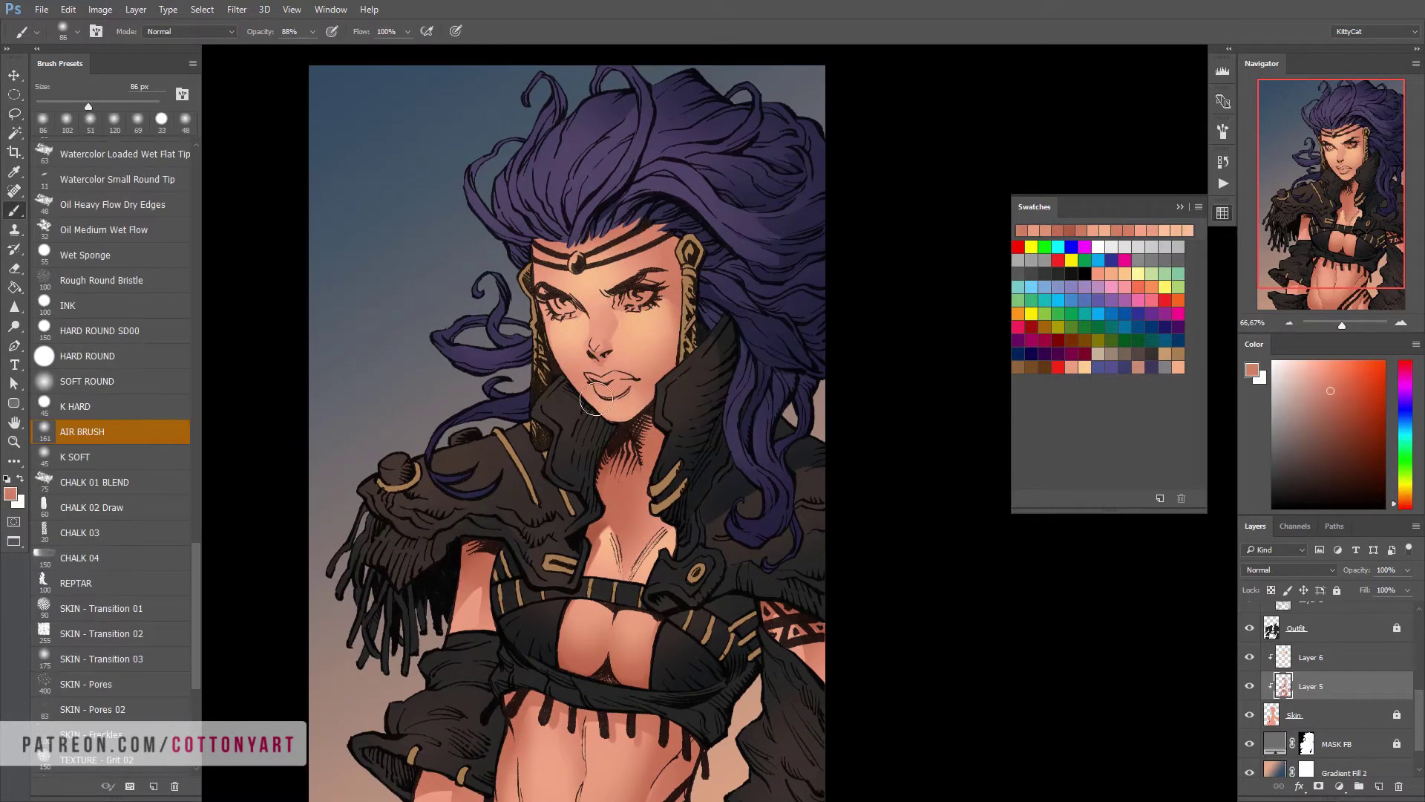
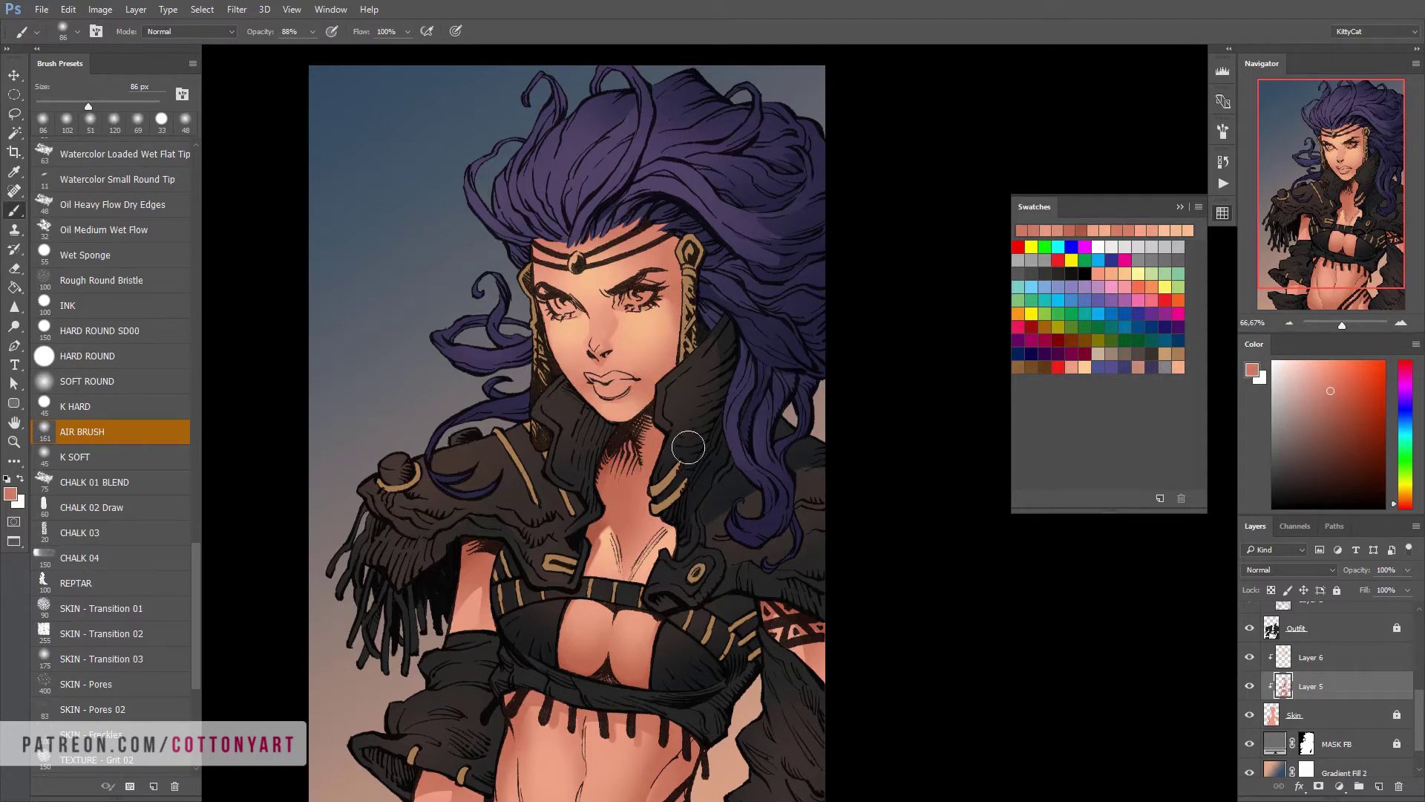
On Layer 6, lasso the belly and airbrush a light peach highlight, shrinking the brush to 81 px
{"action": "left_click_drag", "start_coordinate": [689, 447], "coordinate": [666, 335]}
{"action": "key", "text": "ctrl+plus"}
{"action": "key", "text": "l"}
{"action": "key", "text": "alt+bracketright"}
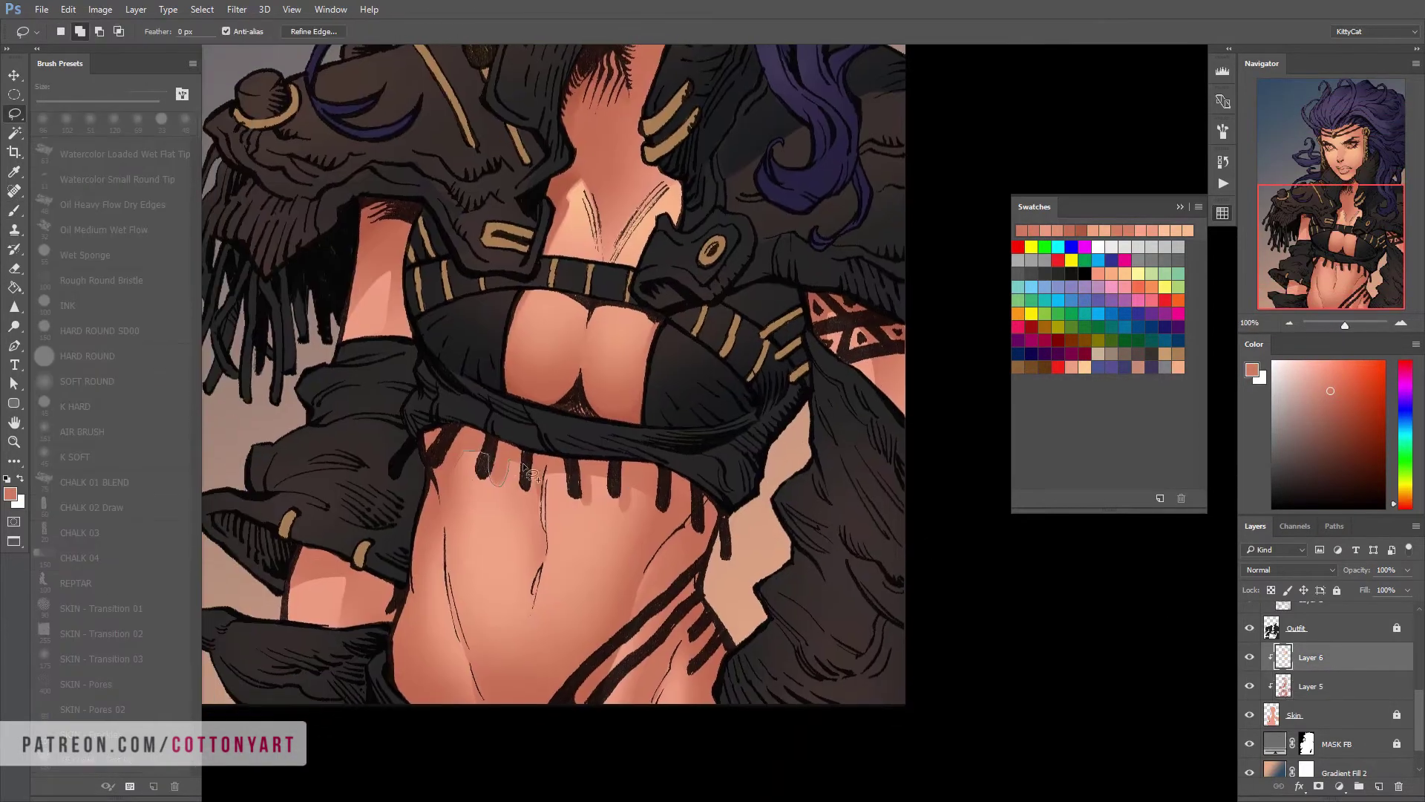
{"action": "key", "text": "ctrl+minus"}
{"action": "key", "text": "ctrl+minus"}
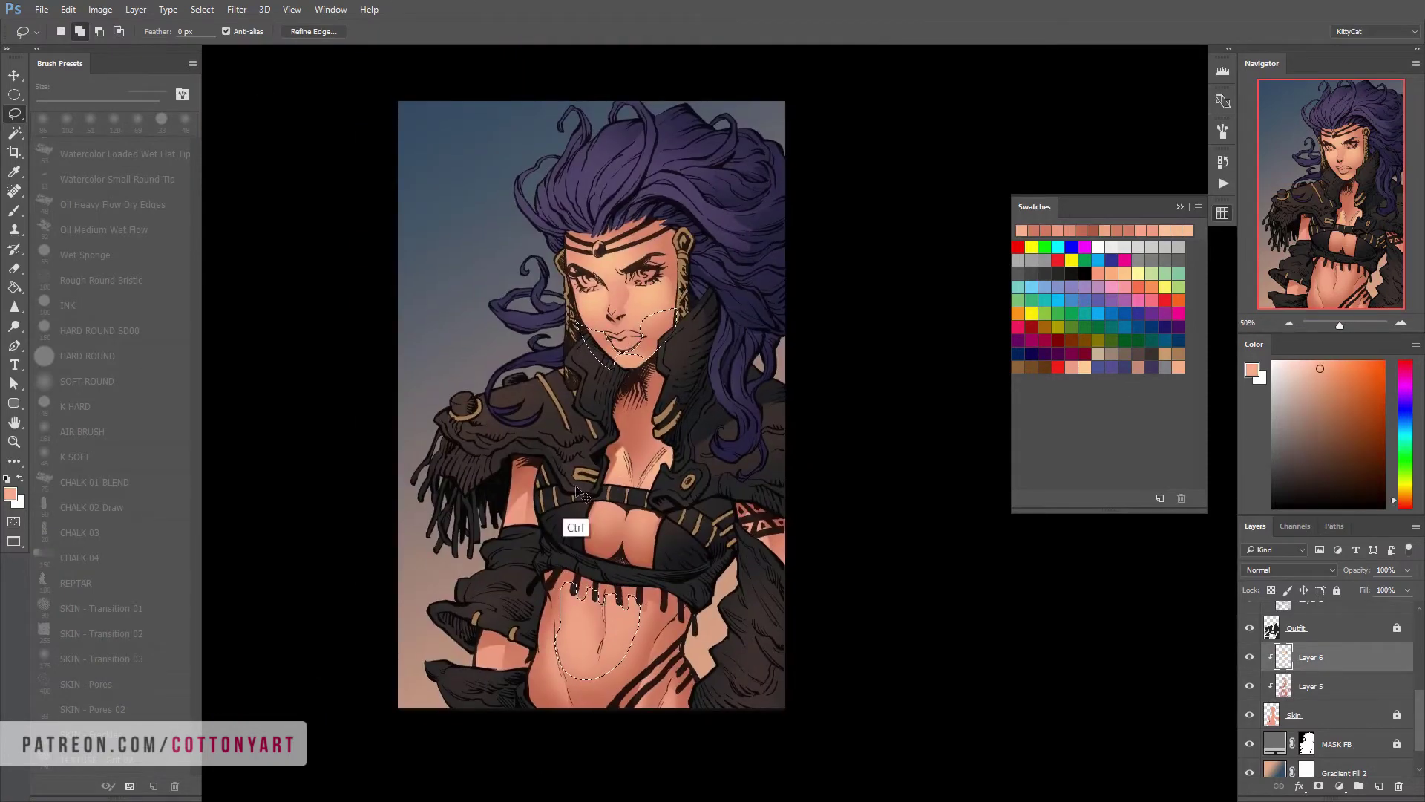
{"action": "key", "text": "b"}
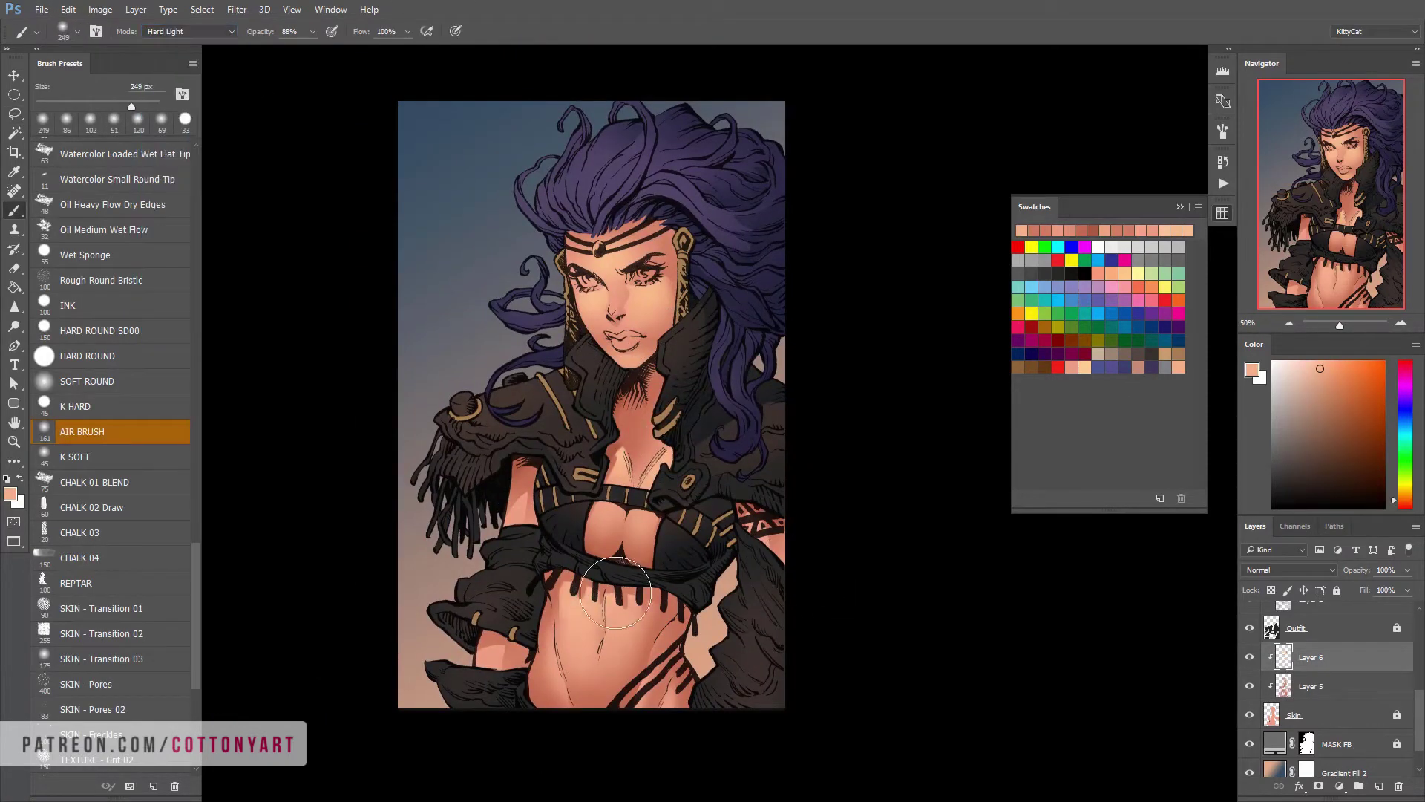
{"action": "scroll", "coordinate": [600, 653], "scroll_direction": "down", "scroll_amount": 2}
{"action": "left_click_drag", "start_coordinate": [653, 575], "coordinate": [627, 575]}
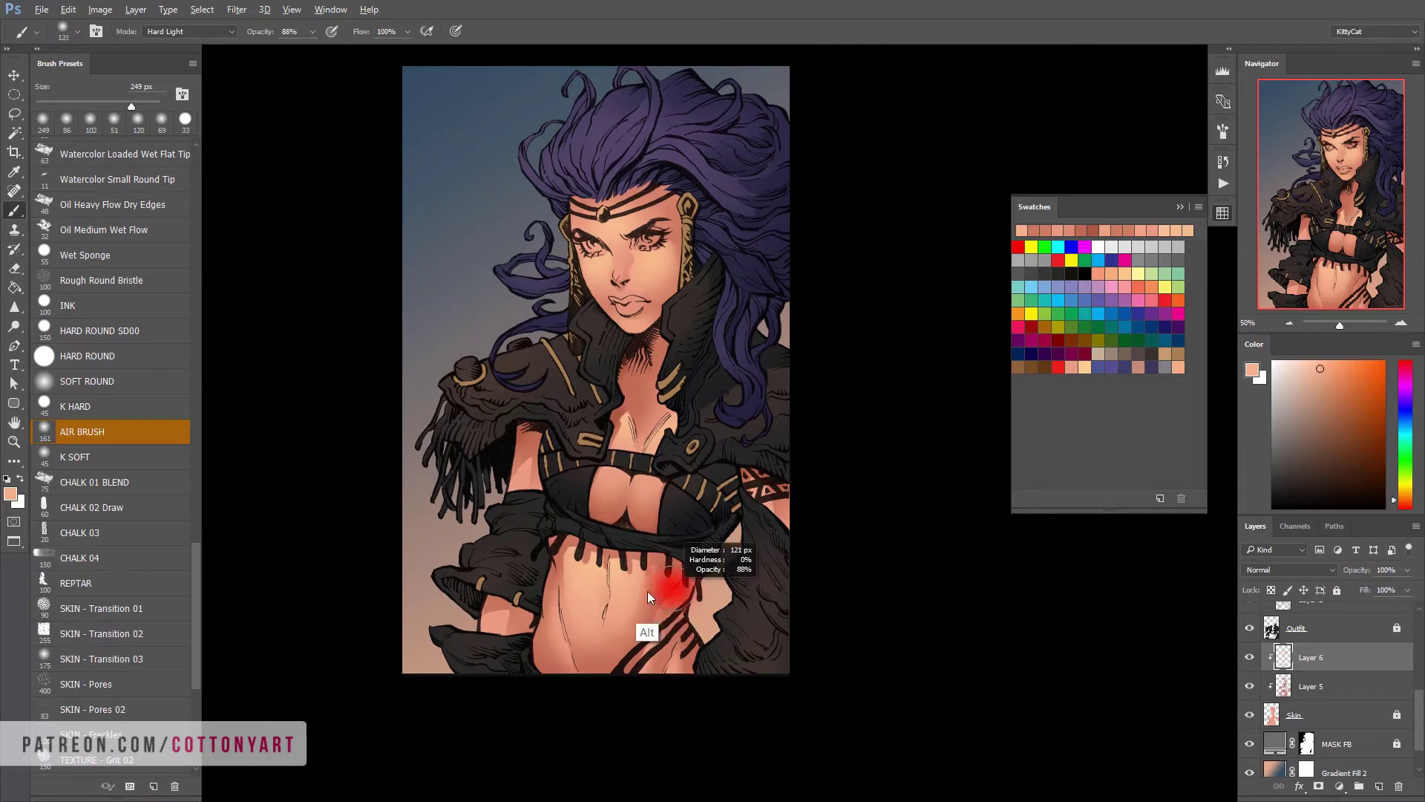
{"action": "scroll", "coordinate": [611, 534], "scroll_direction": "down", "scroll_amount": 2}
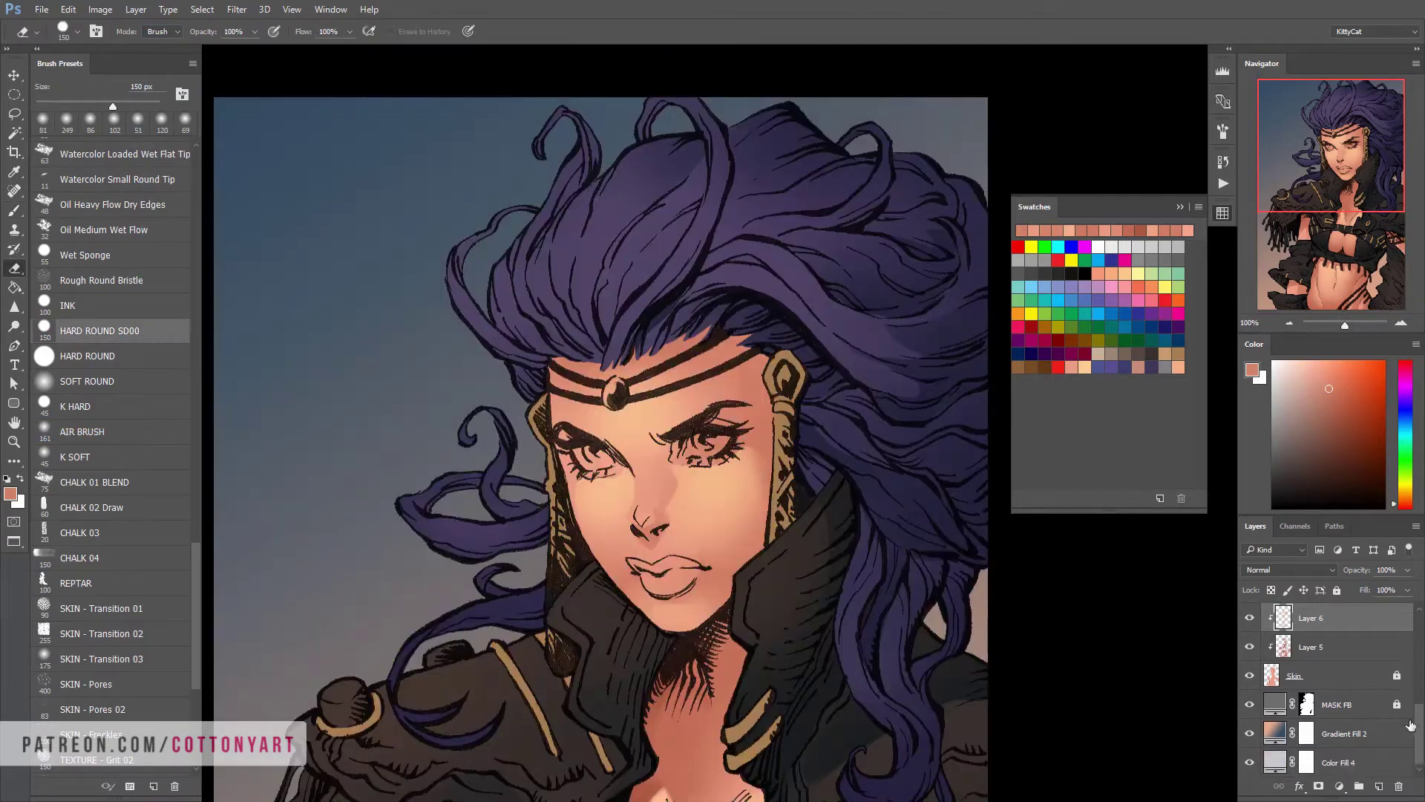
Dismiss the History Eraser error and pick a lighter purple for the hair
{"action": "left_click_drag", "start_coordinate": [868, 352], "coordinate": [822, 361]}
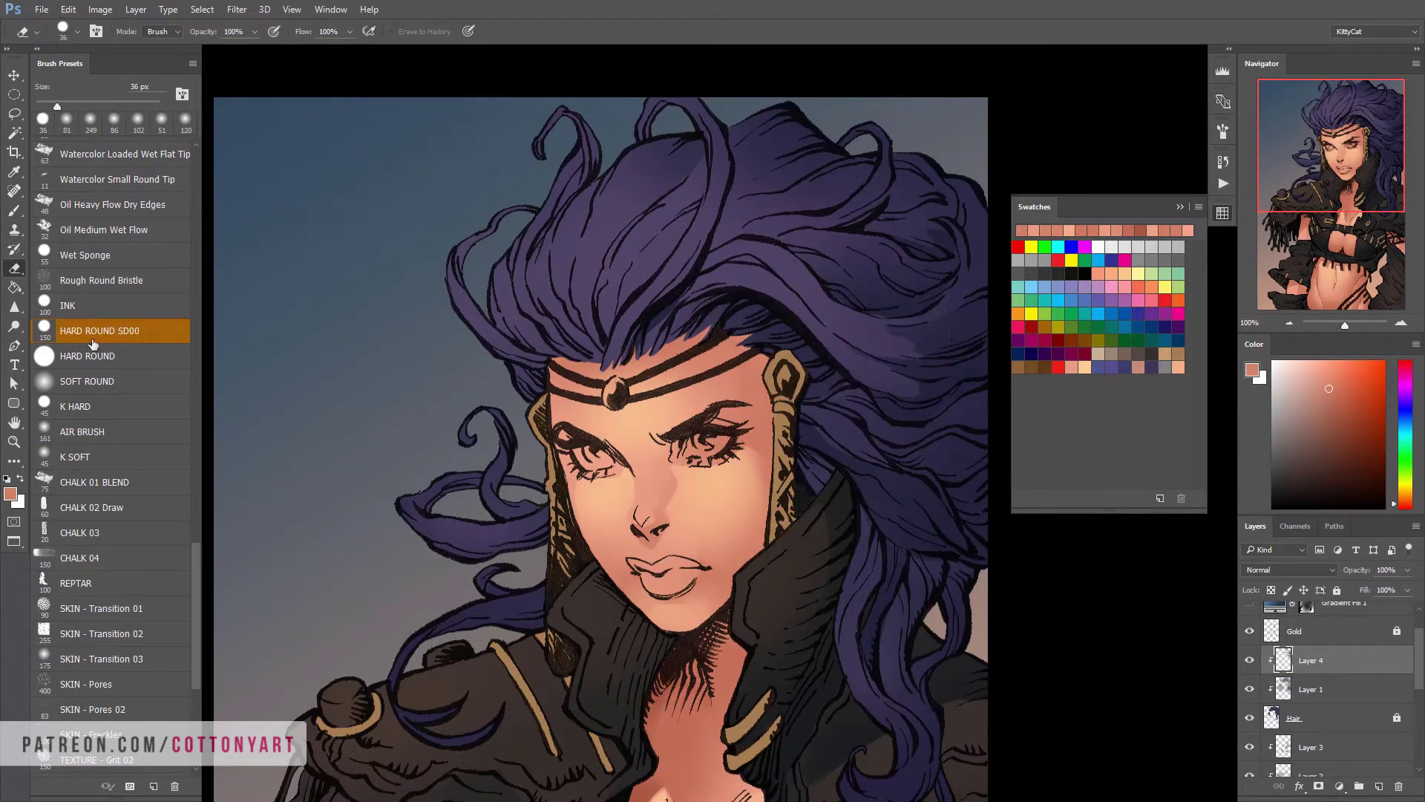
{"action": "left_click", "coordinate": [80, 408]}
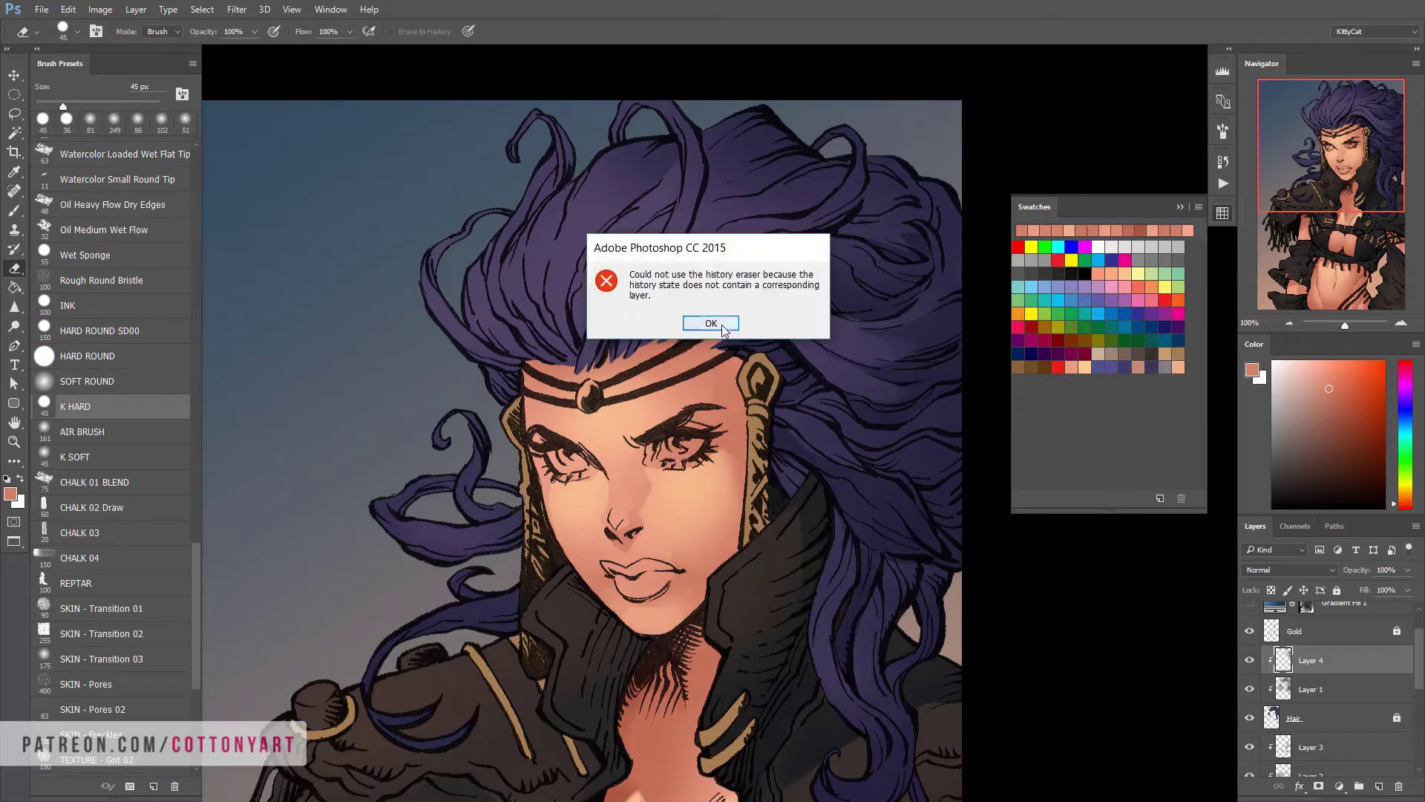
{"action": "key", "text": "Return"}
{"action": "key", "text": "b"}
{"action": "left_click", "coordinate": [784, 300], "text": "alt"}
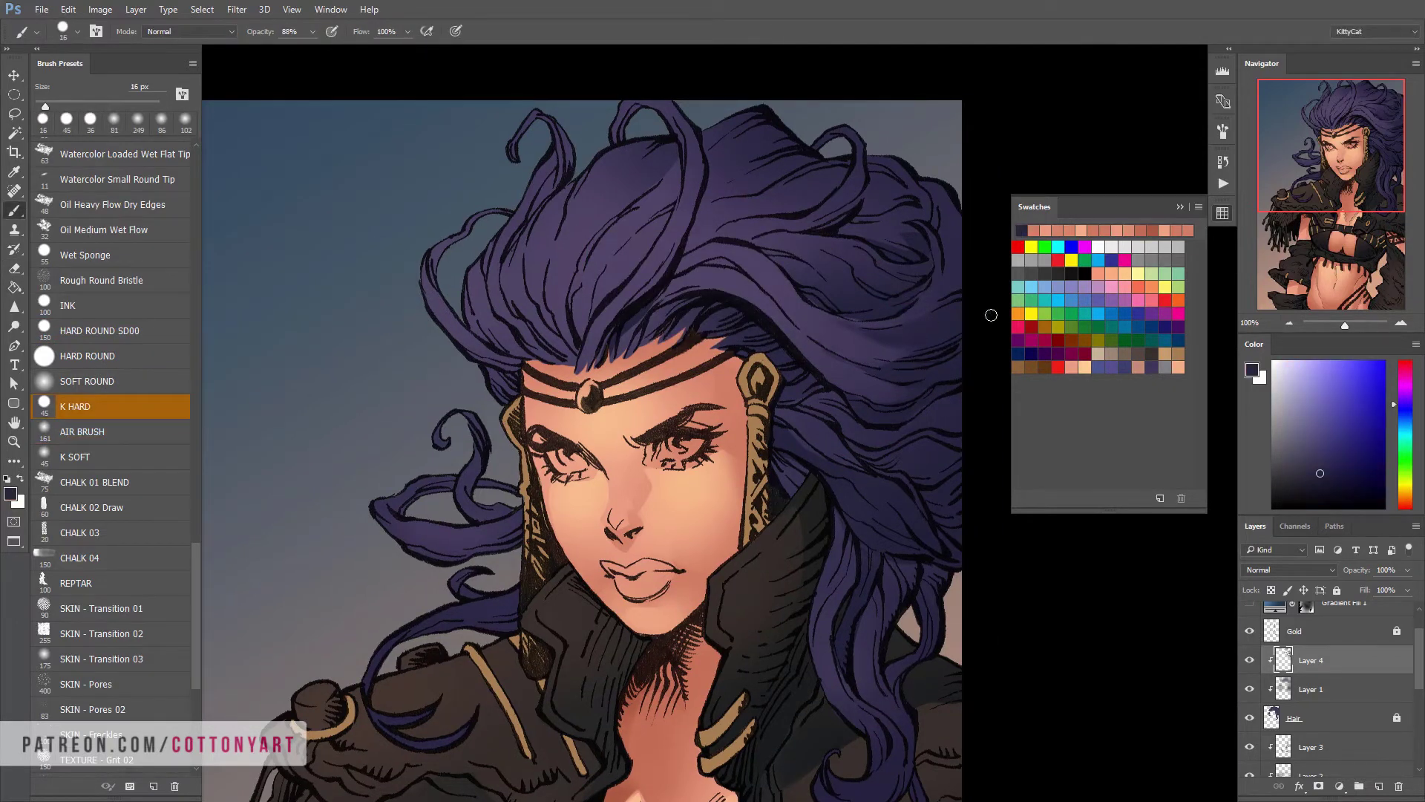
{"action": "left_click", "coordinate": [847, 362], "text": "alt"}
Airbrush darker purple shading onto the hair with the AIR BRUSH preset at 161 px, 91% opacity
{"action": "left_click_drag", "start_coordinate": [910, 443], "coordinate": [820, 446]}
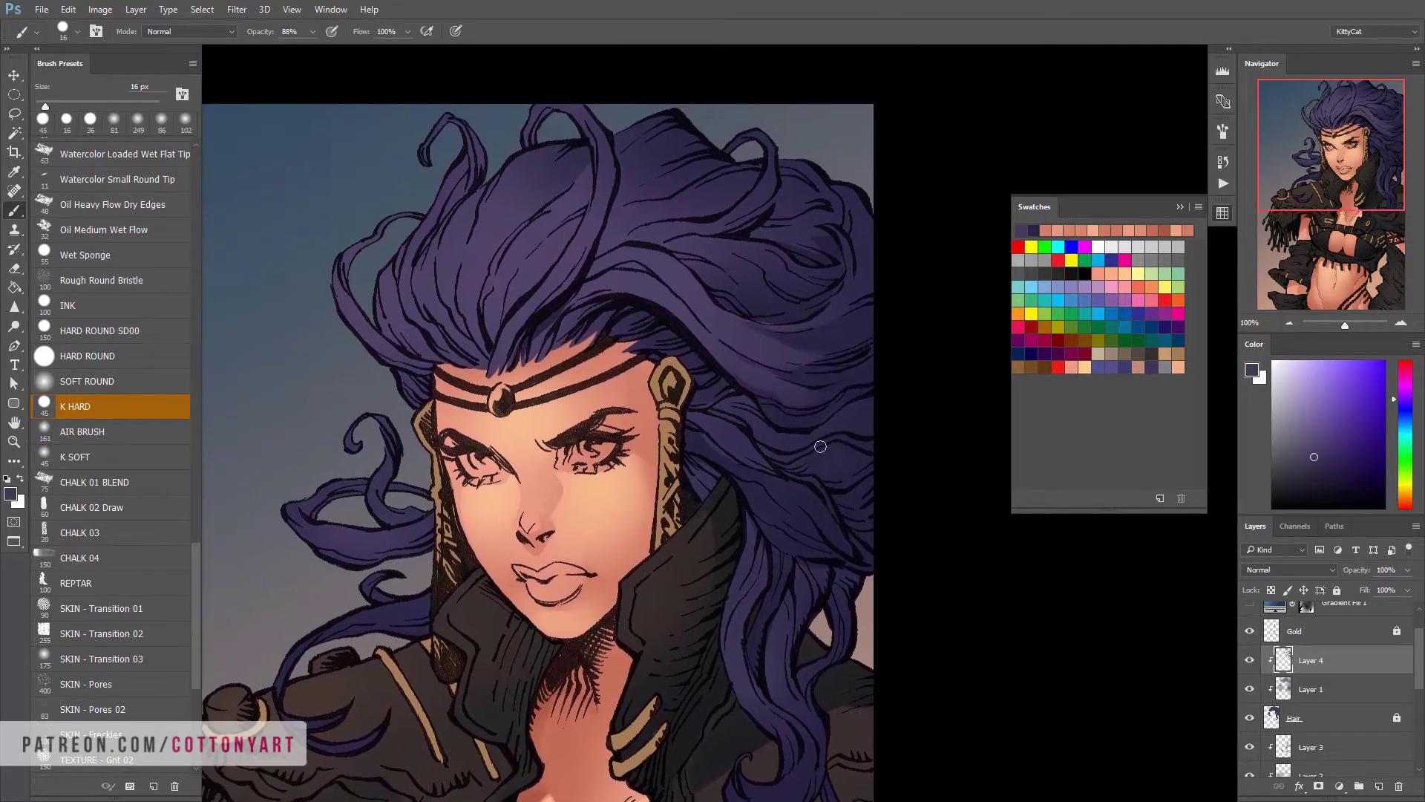
{"action": "key", "text": "period"}
{"action": "key", "text": "9"}
{"action": "key", "text": "1"}
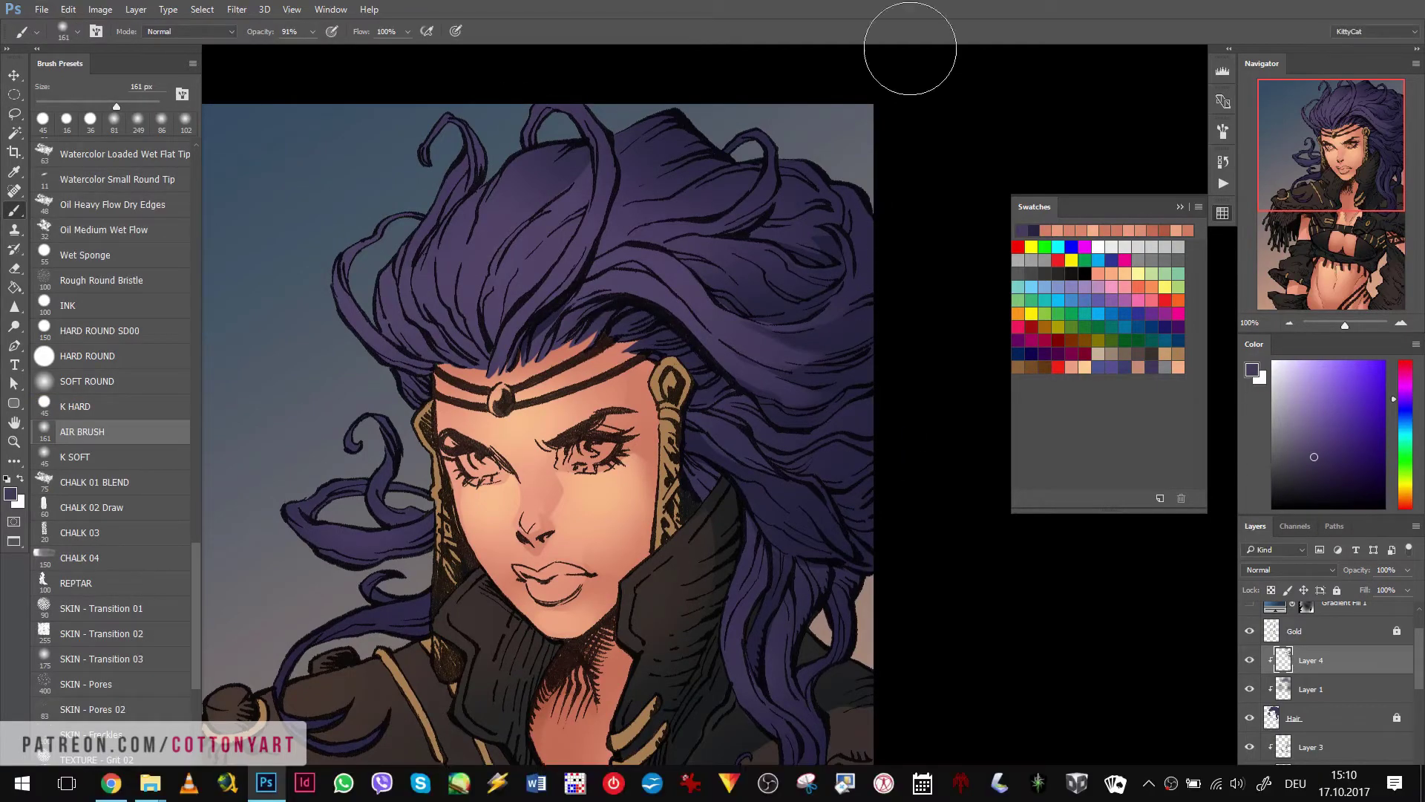
{"action": "left_click", "coordinate": [842, 247], "text": "alt"}
{"action": "left_click_drag", "start_coordinate": [842, 247], "coordinate": [863, 283]}
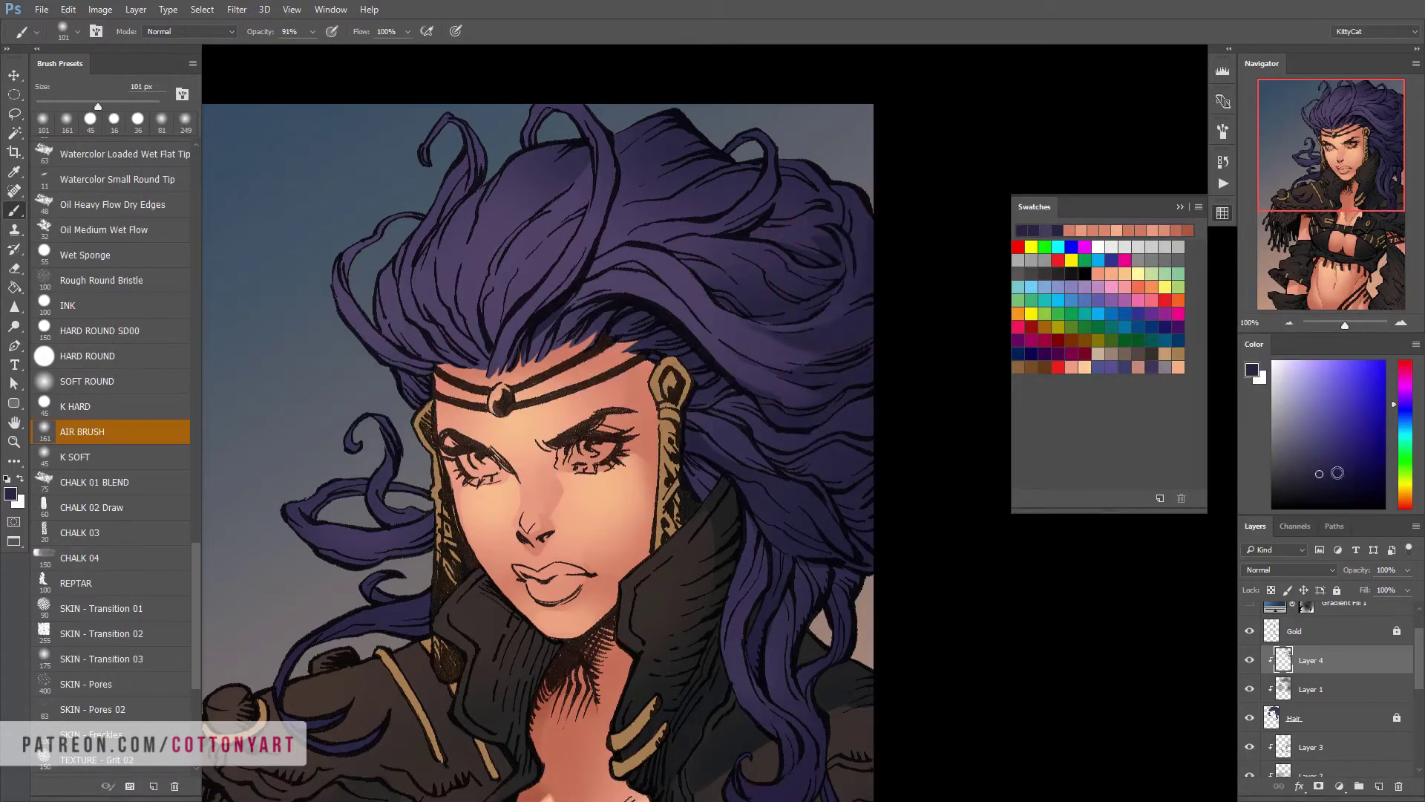
{"action": "scroll", "coordinate": [879, 369], "scroll_direction": "down", "scroll_amount": 2}
{"action": "scroll", "coordinate": [917, 465], "scroll_direction": "left", "scroll_amount": 1}
{"action": "scroll", "coordinate": [743, 416], "scroll_direction": "down", "scroll_amount": 2}
{"action": "scroll", "coordinate": [337, 330], "scroll_direction": "up", "scroll_amount": 2}
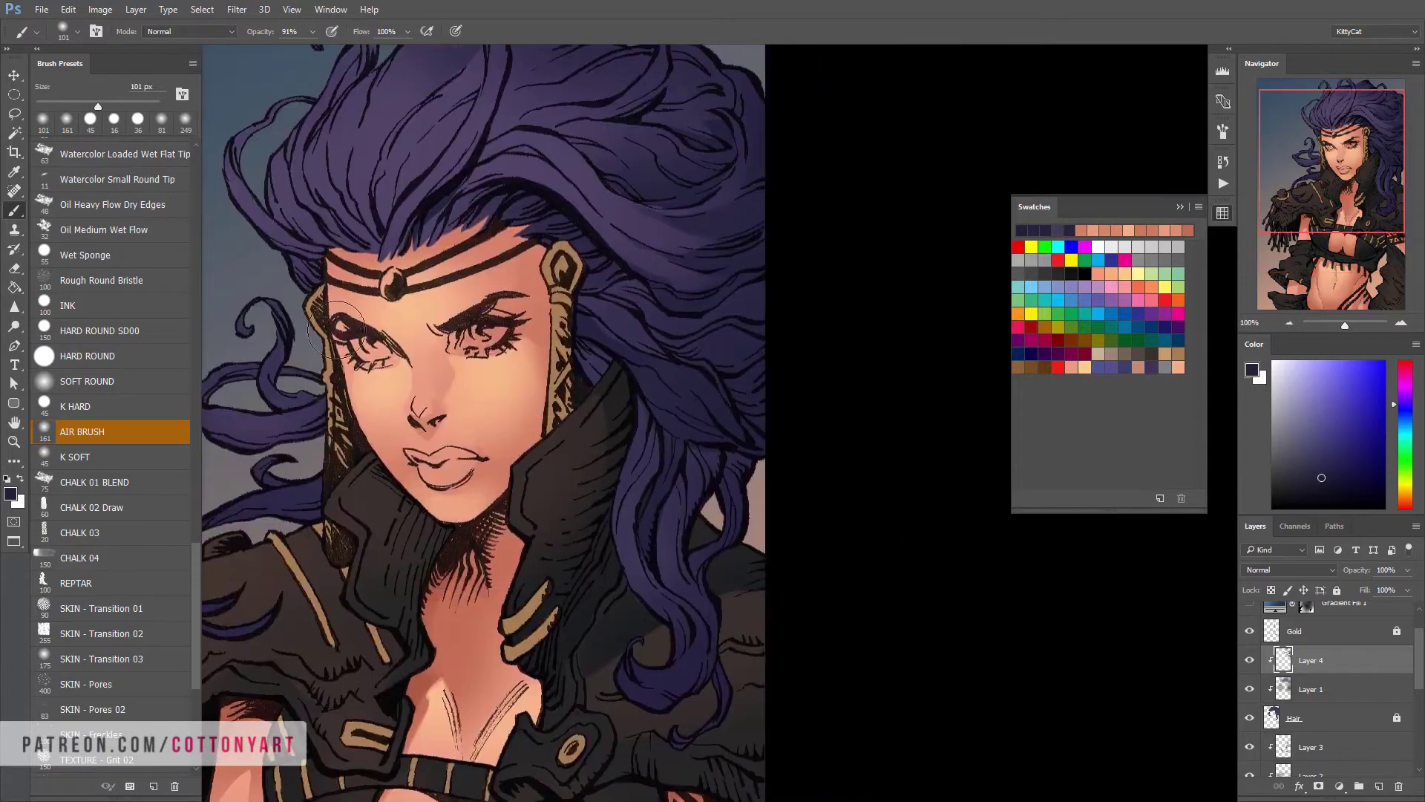
Lasso a hair strand for shading, then deselect and continue airbrushing the hair
{"action": "key", "text": "l"}
{"action": "left_click_drag", "start_coordinate": [647, 326], "coordinate": [681, 362]}
{"action": "key", "text": "b"}
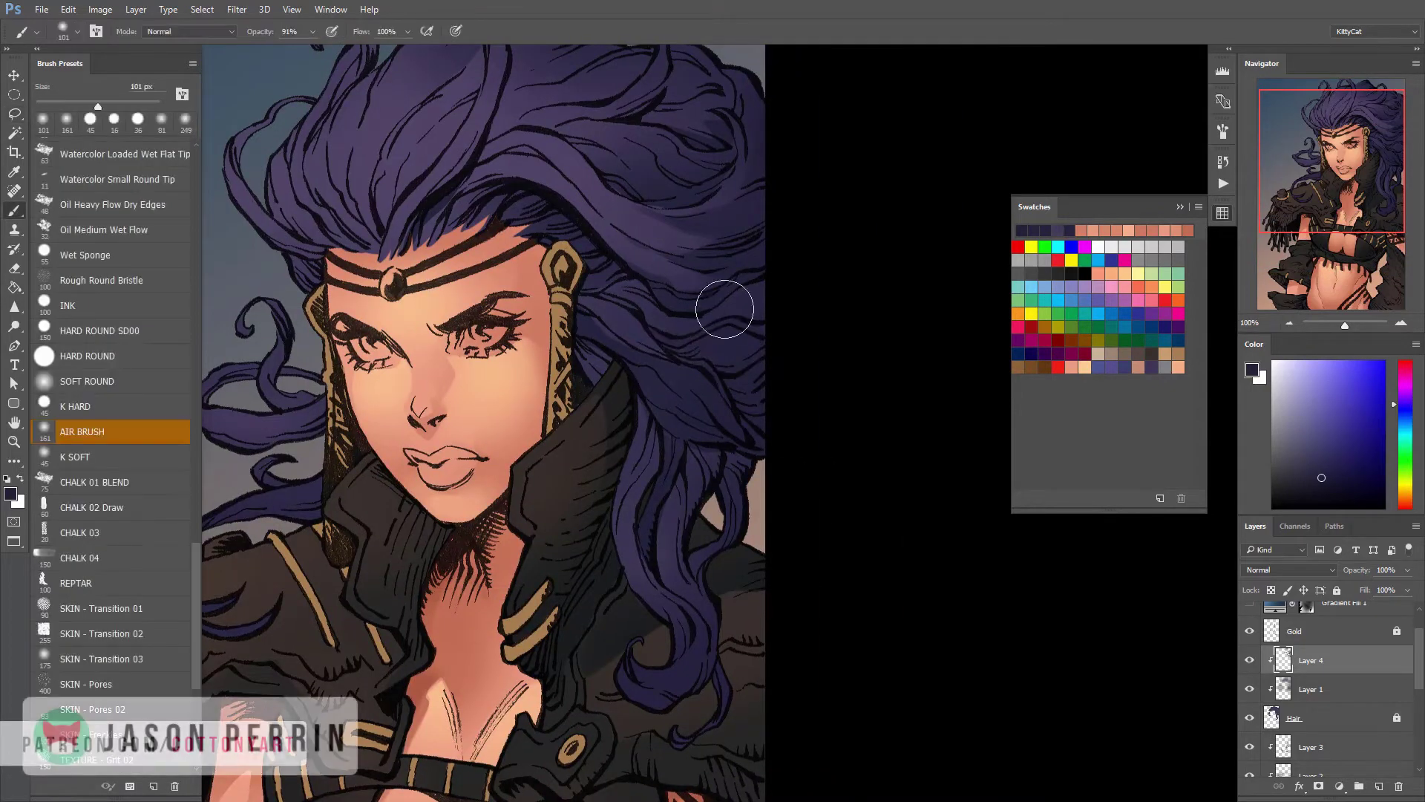
{"action": "key", "text": "ctrl+d"}
{"action": "scroll", "coordinate": [776, 371], "scroll_direction": "up", "scroll_amount": 1}
{"action": "key", "text": "l"}
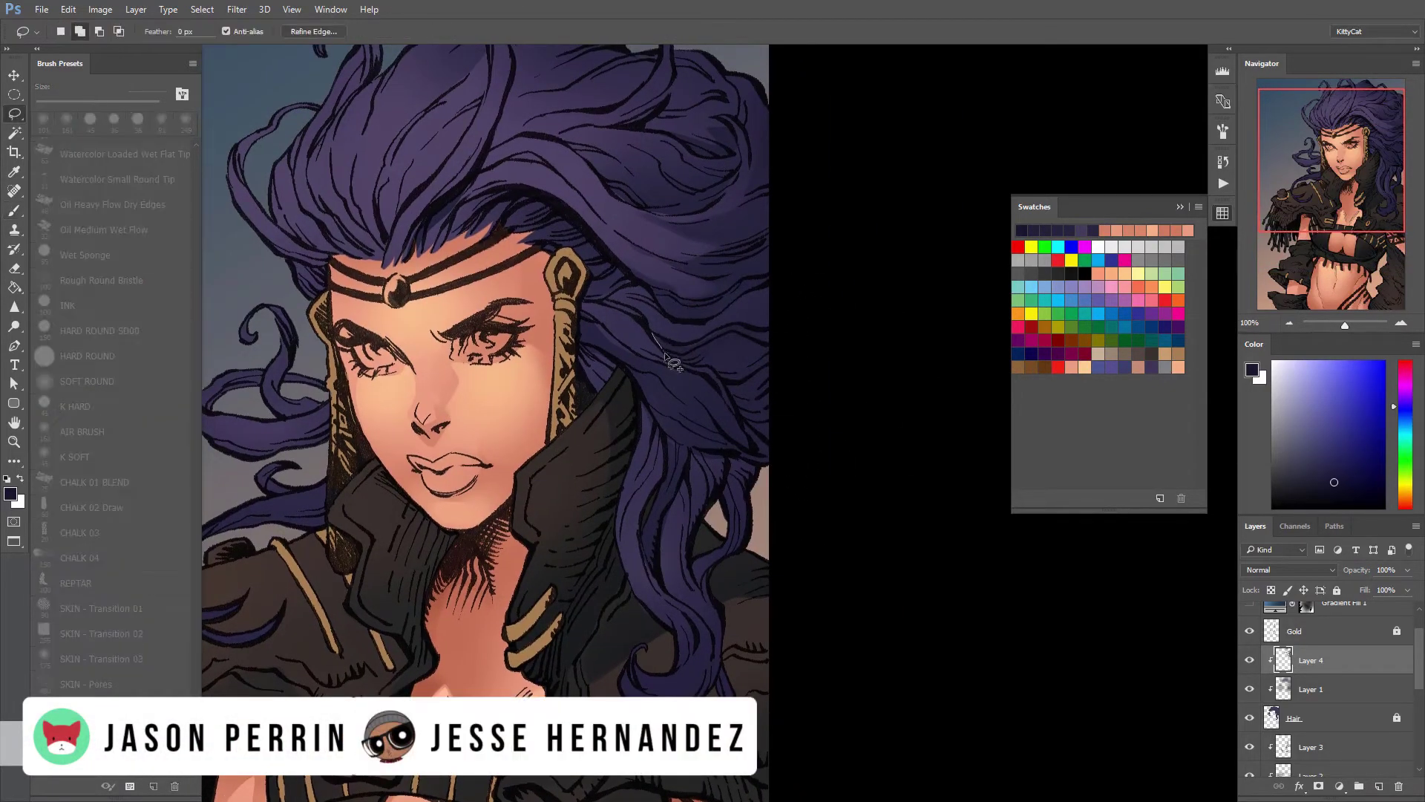
{"action": "key", "text": "b"}
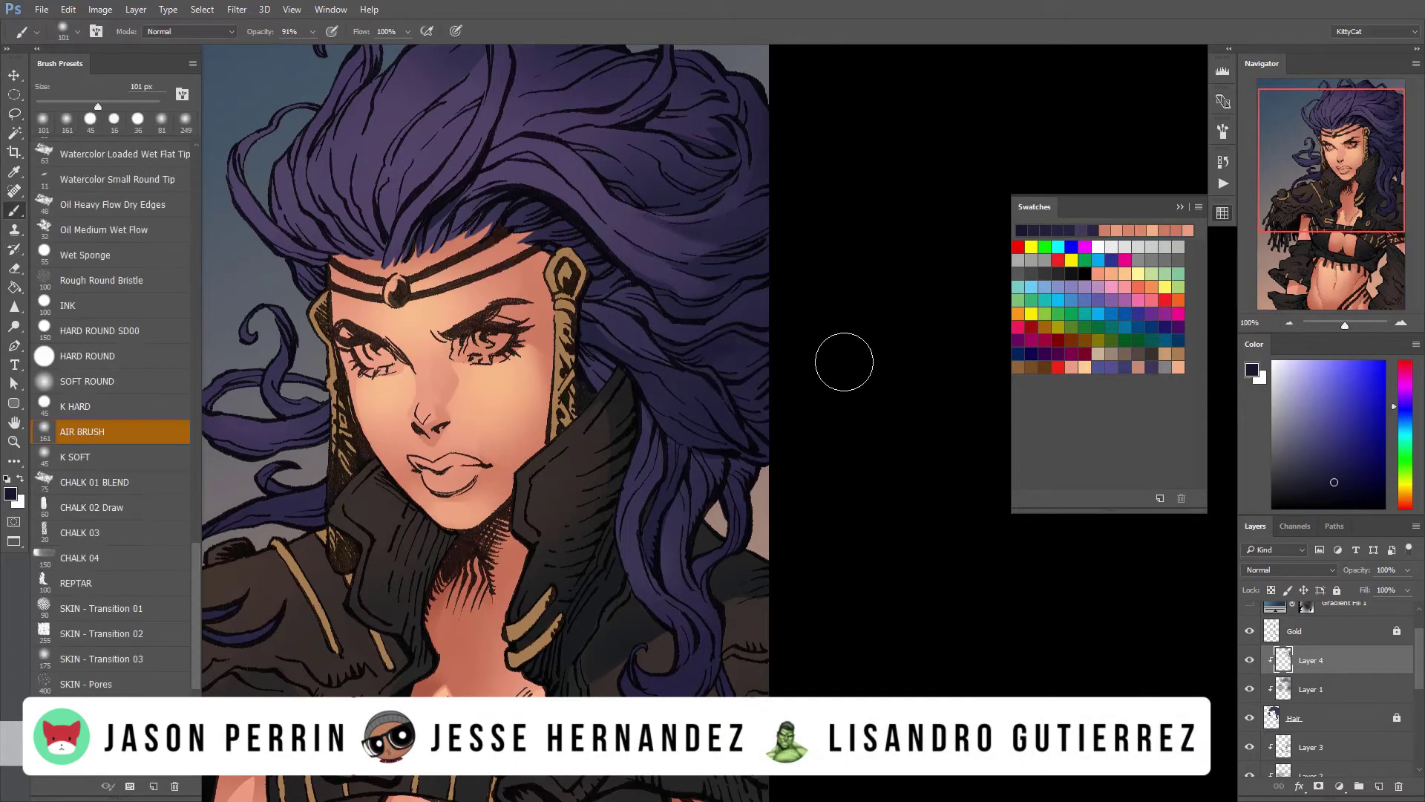
{"action": "scroll", "coordinate": [834, 403], "scroll_direction": "down", "scroll_amount": 2}
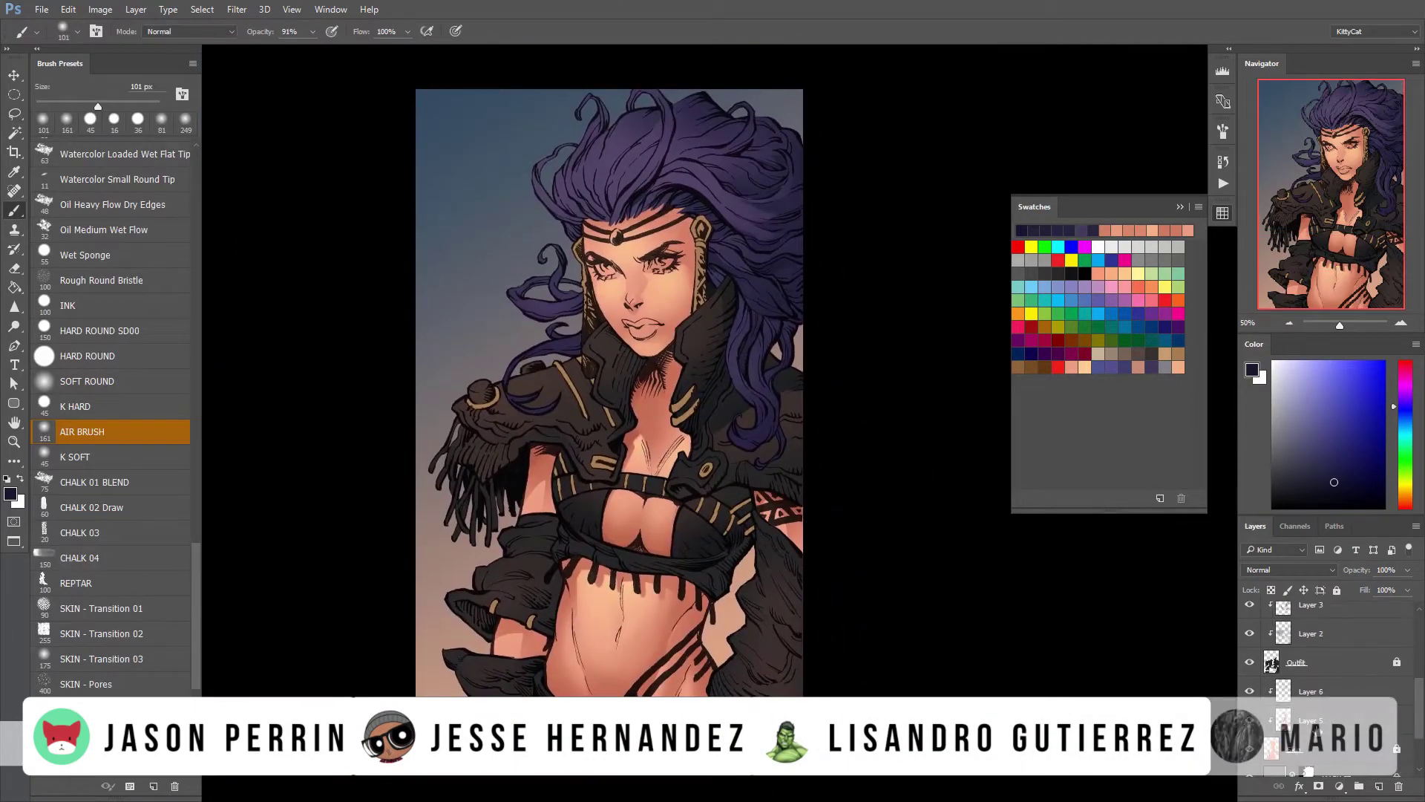
Pick a purple, resize the brush to 152 px, and make Layer 6 active from the artwork
{"action": "left_click", "coordinate": [653, 265], "text": "alt"}
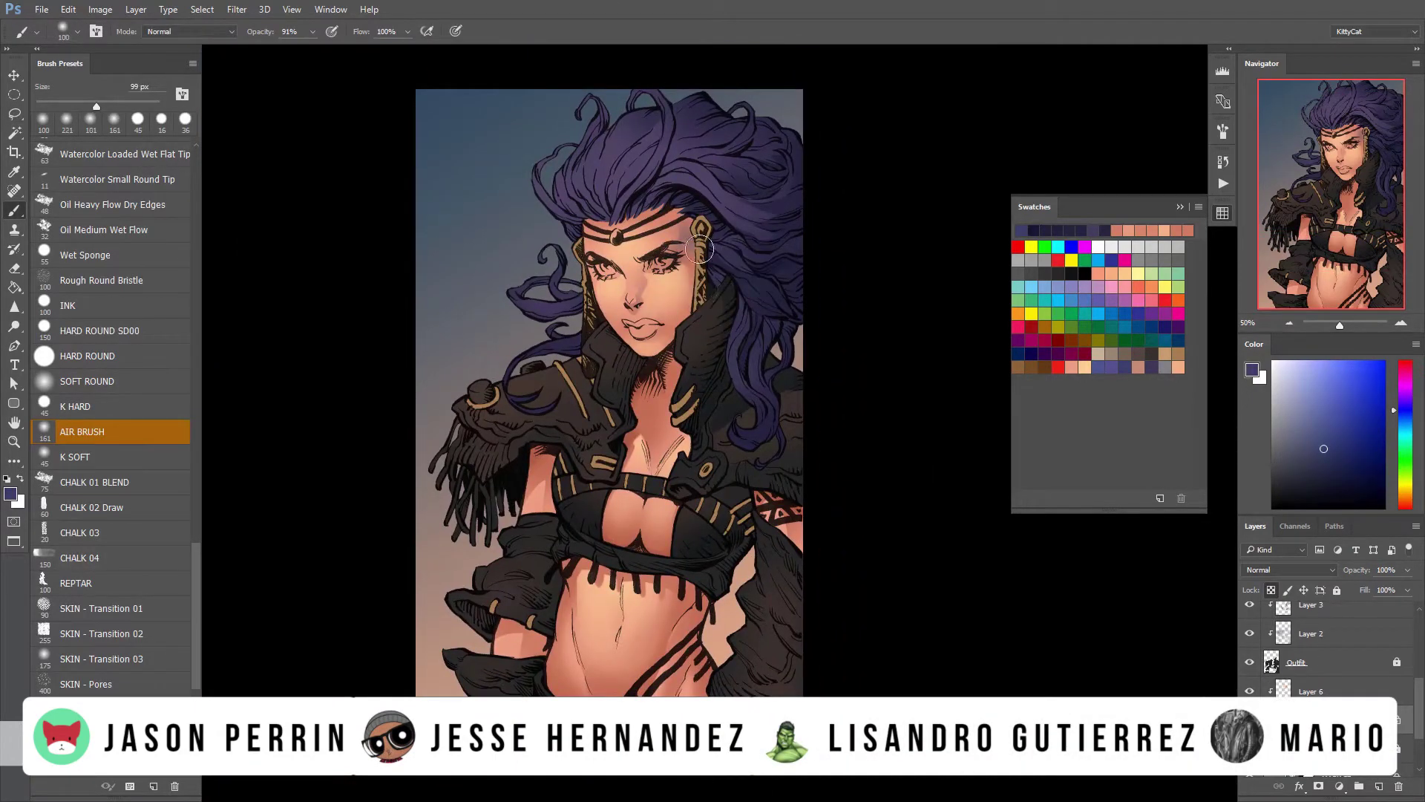
{"action": "key", "text": "alt+bracketright"}
{"action": "key", "text": "alt+bracketleft"}
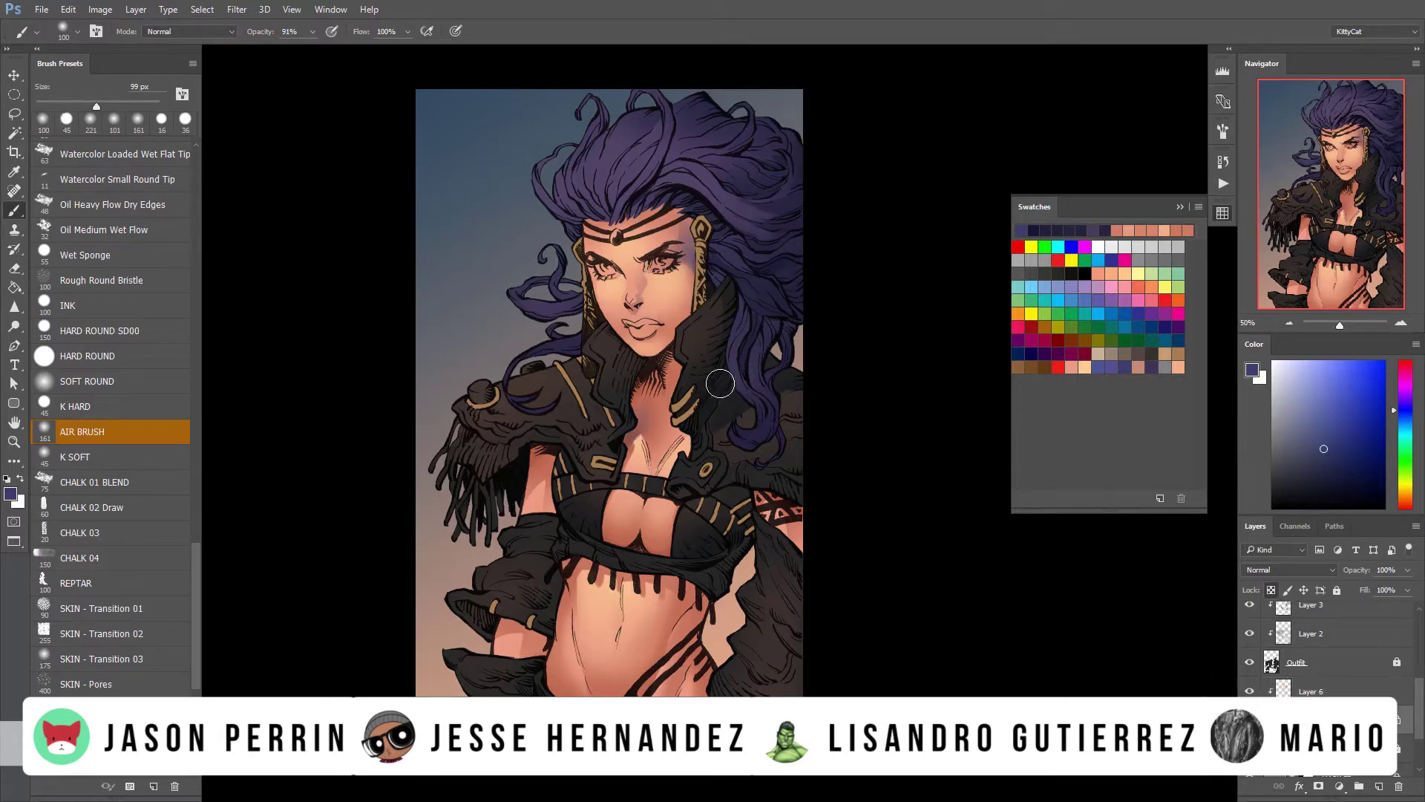
{"action": "left_click_drag", "start_coordinate": [741, 389], "coordinate": [735, 389]}
{"action": "scroll", "coordinate": [780, 391], "scroll_direction": "down", "scroll_amount": 3}
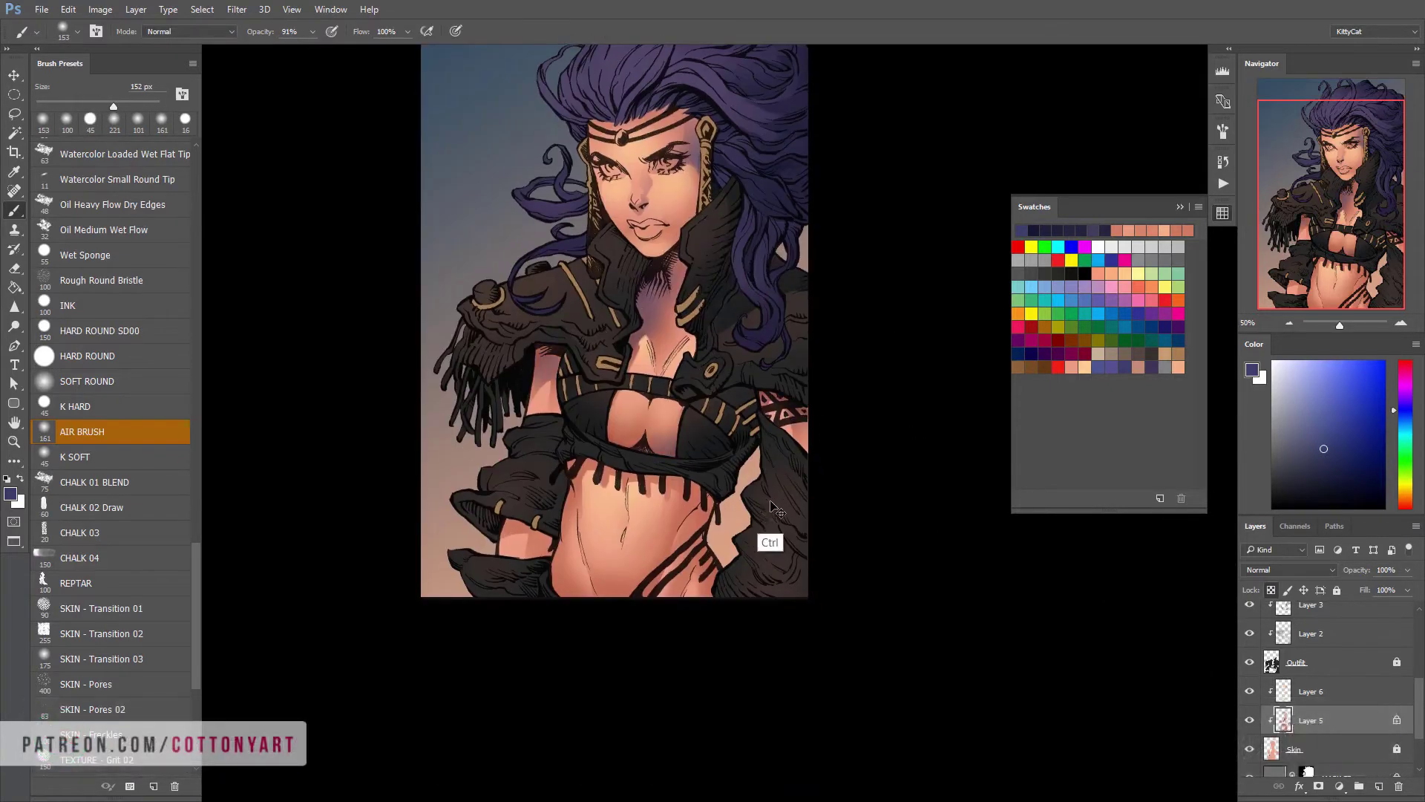
{"action": "scroll", "coordinate": [652, 454], "scroll_direction": "down", "scroll_amount": 2}
{"action": "scroll", "coordinate": [652, 454], "scroll_direction": "right", "scroll_amount": 1}
{"action": "key", "text": "ctrl"}
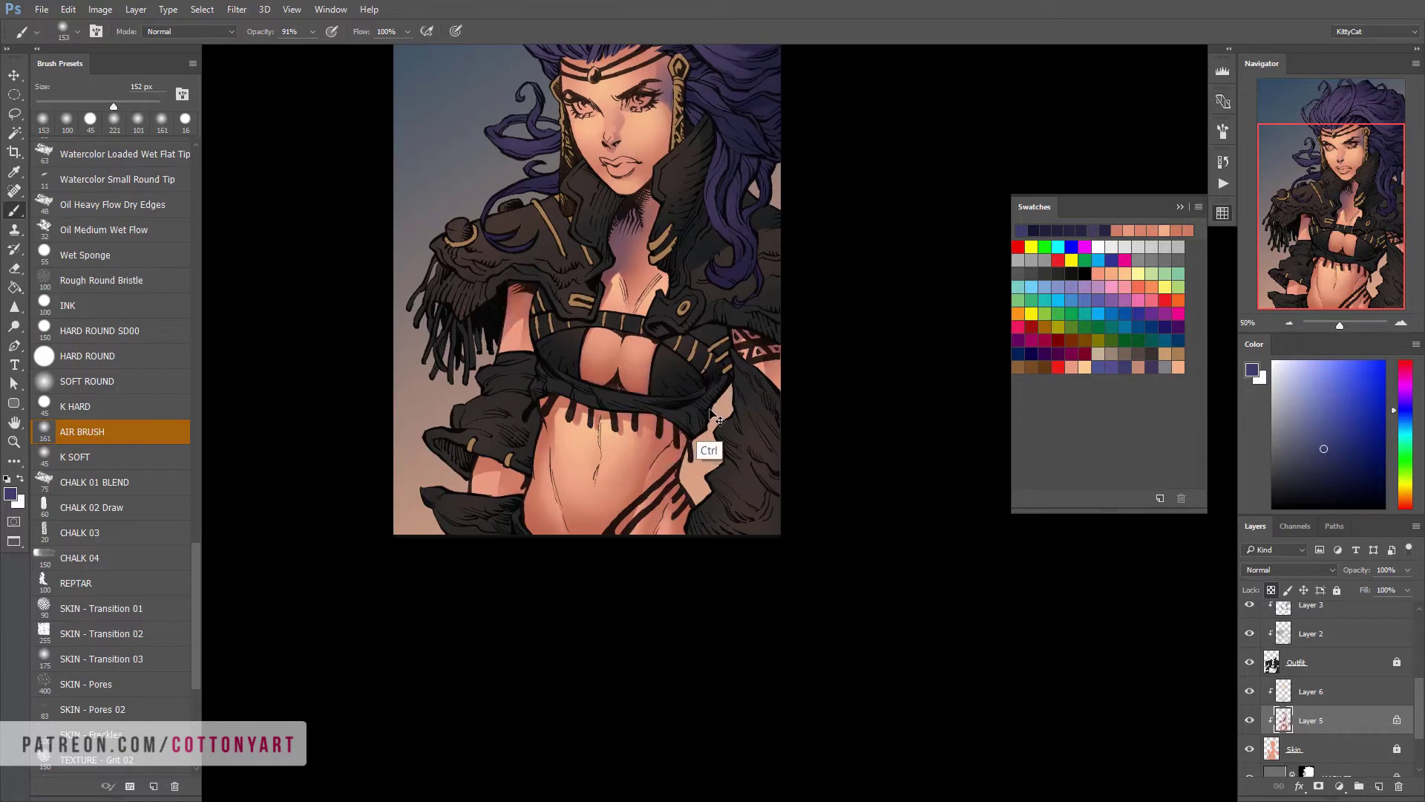
{"action": "scroll", "coordinate": [706, 421], "scroll_direction": "up", "scroll_amount": 3}
{"action": "left_click", "coordinate": [726, 224], "text": "ctrl"}
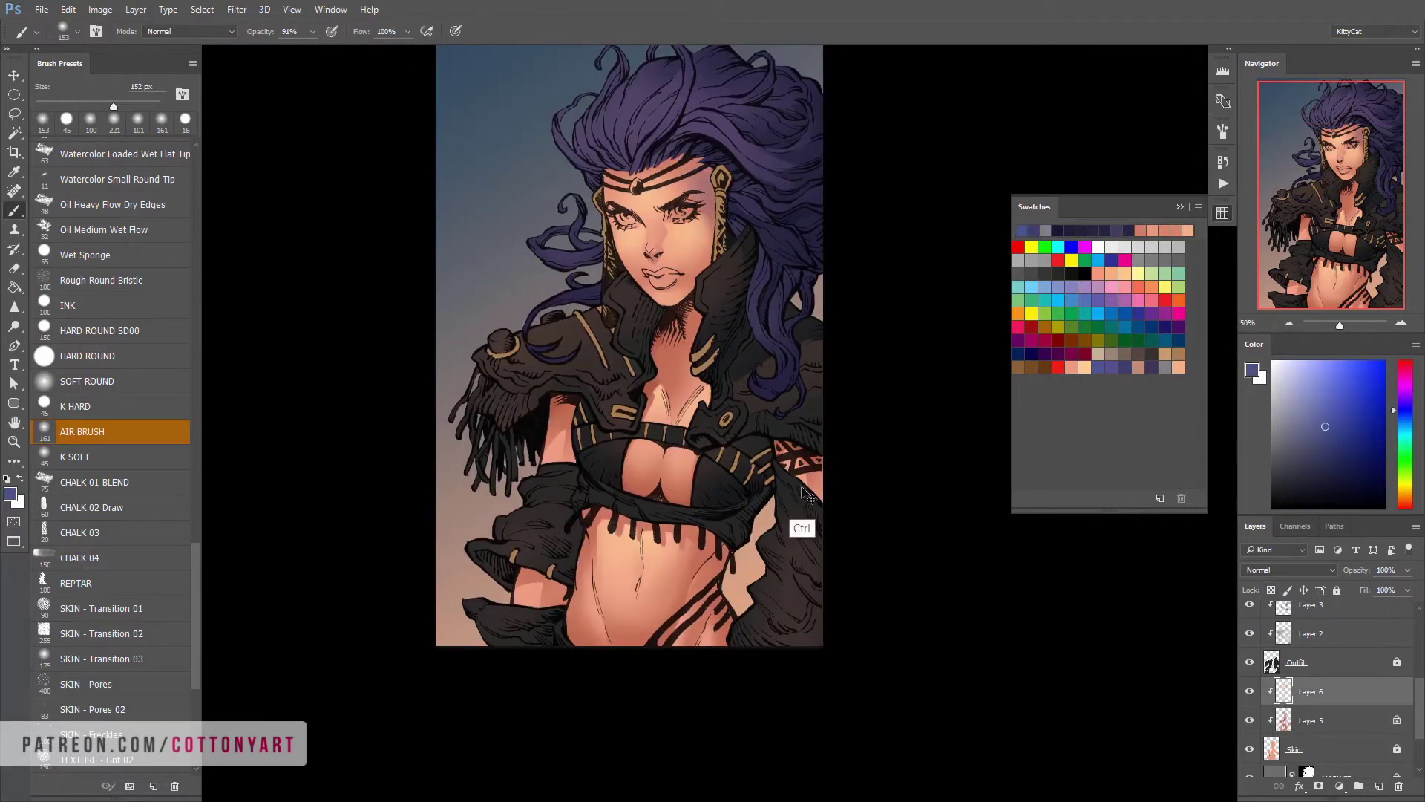
Save the current purple as a new swatch and set brush opacity to 59%
{"action": "left_click", "coordinate": [701, 194], "text": "alt"}
{"action": "key", "text": "Return"}
{"action": "key", "text": "5"}
{"action": "key", "text": "9"}
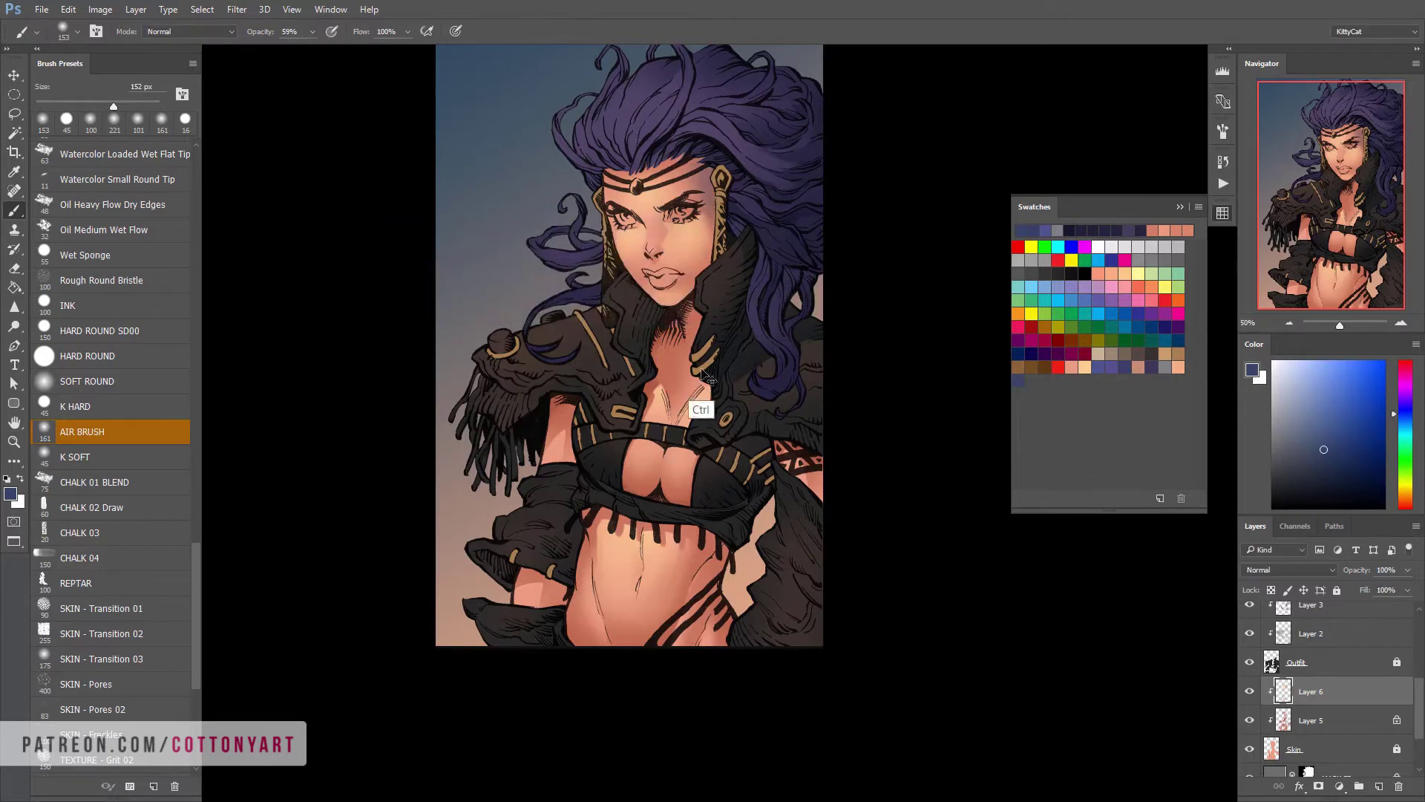
Make Layer 5 active and sample the peach and darker reddish skin tones
{"action": "left_click", "coordinate": [672, 251], "text": "ctrl"}
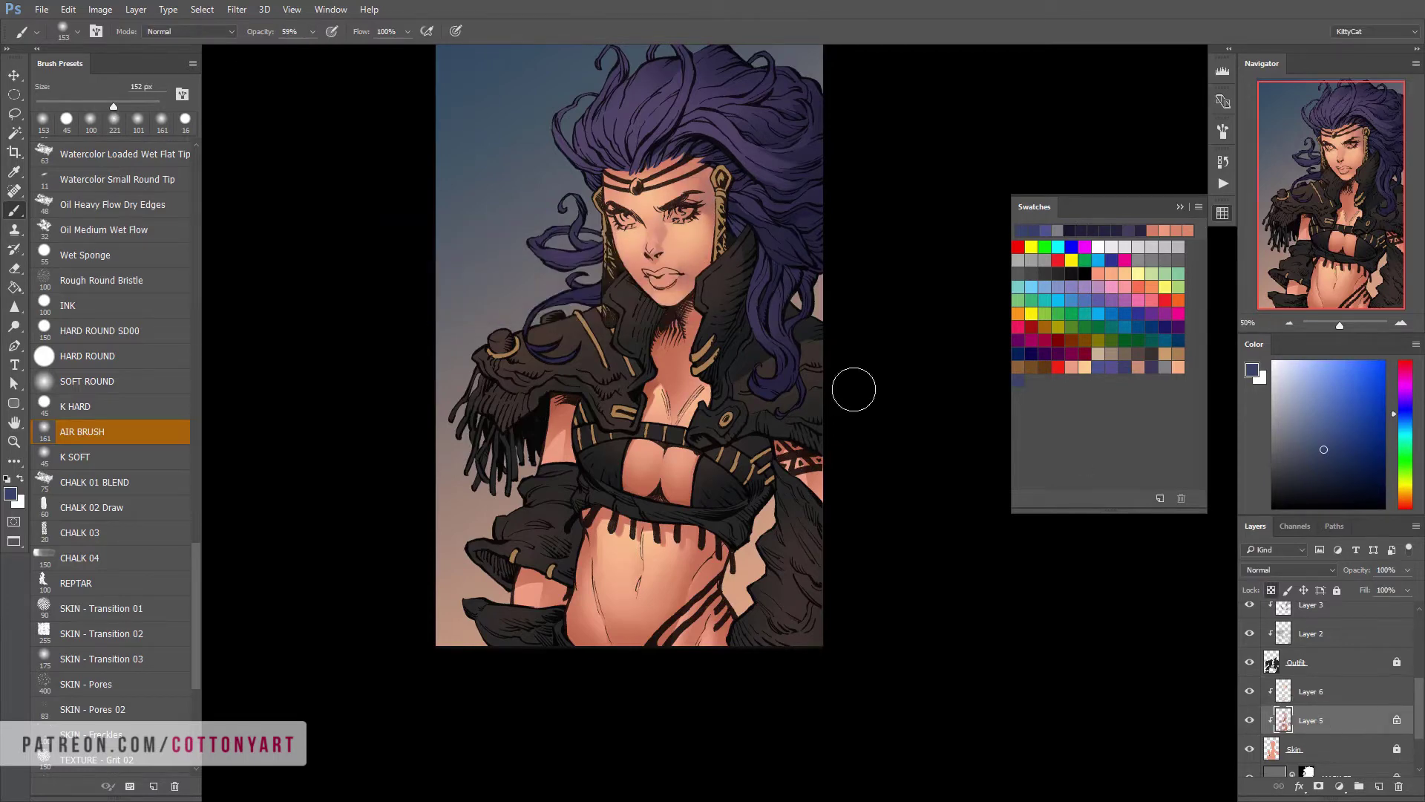
{"action": "scroll", "coordinate": [854, 389], "scroll_direction": "down", "scroll_amount": 3}
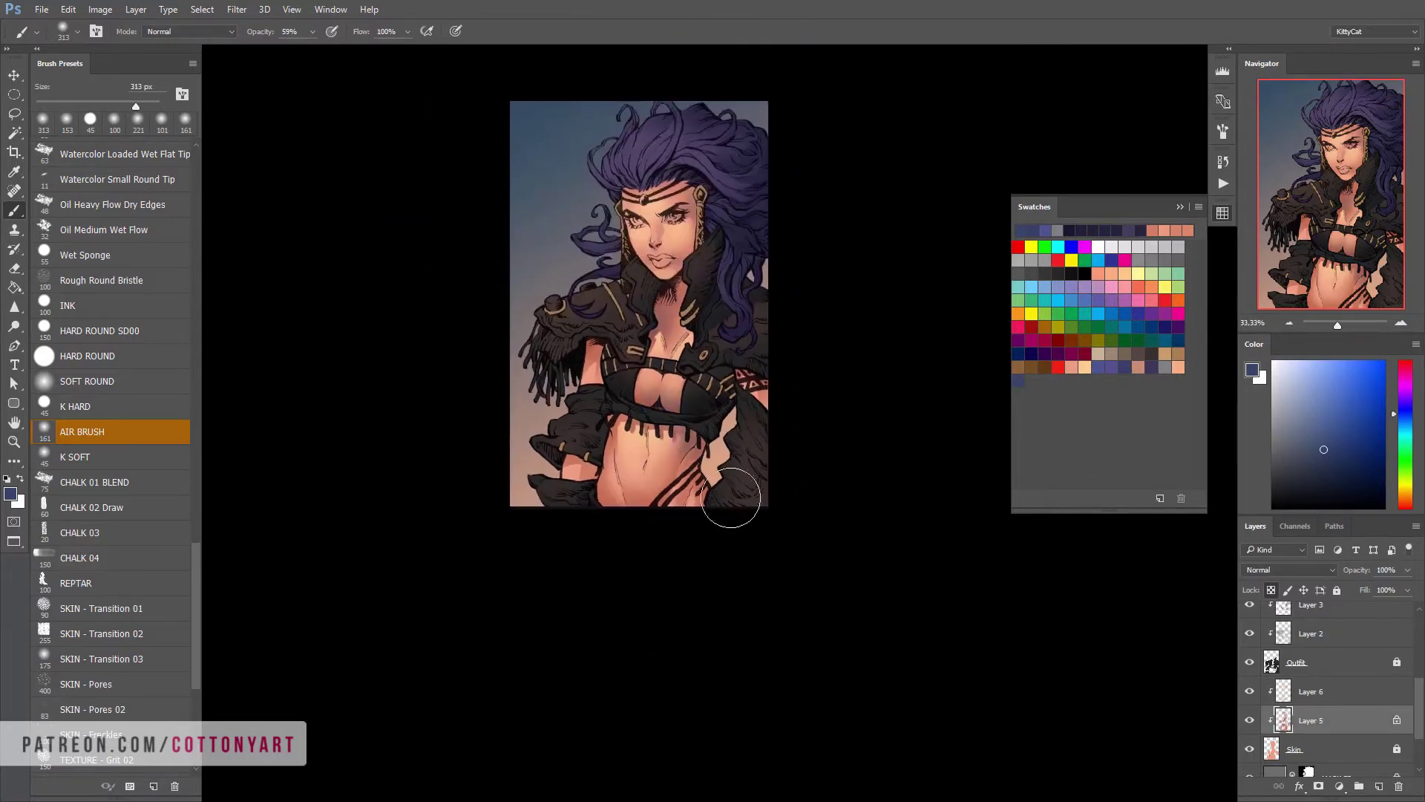
{"action": "scroll", "coordinate": [763, 572], "scroll_direction": "up", "scroll_amount": 2}
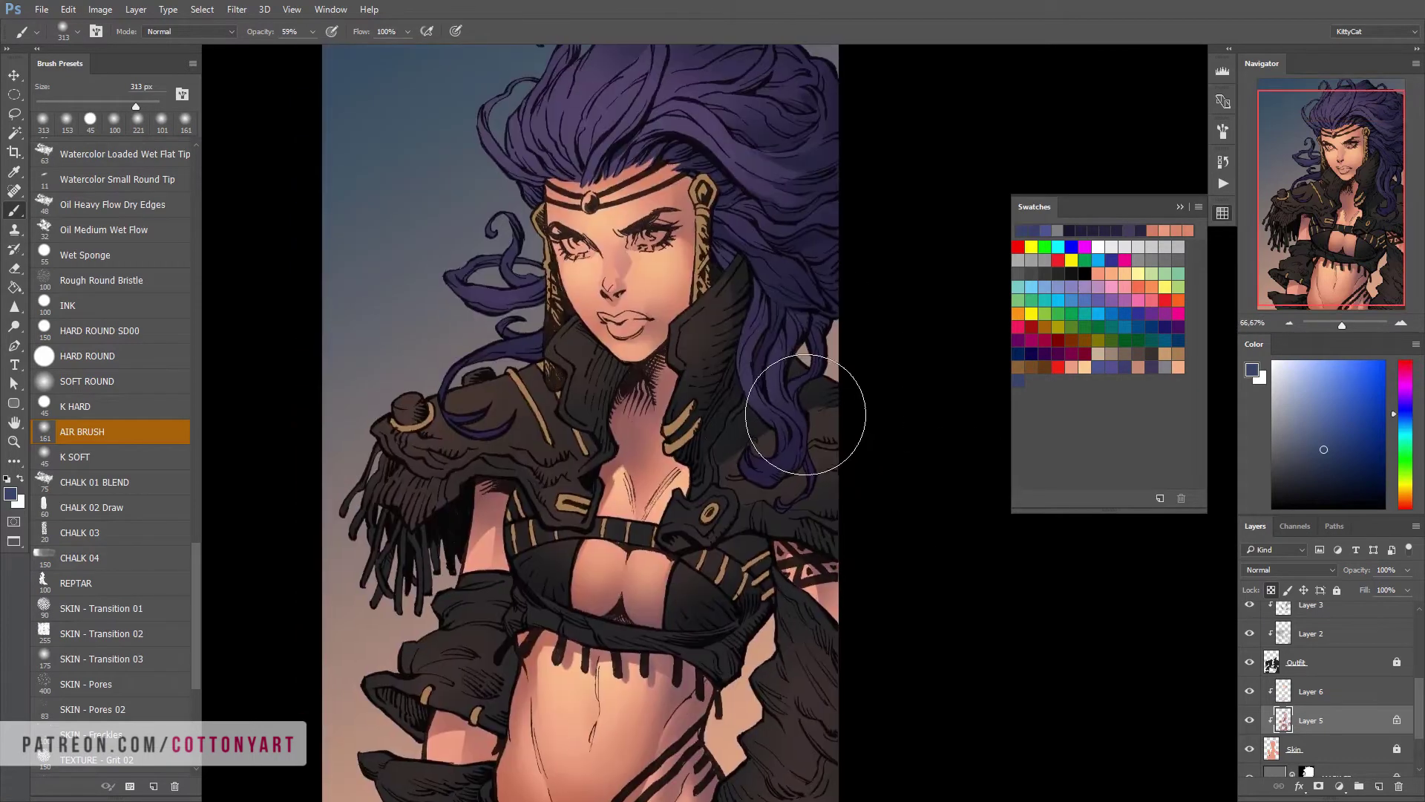
{"action": "left_click", "coordinate": [653, 327], "text": "alt"}
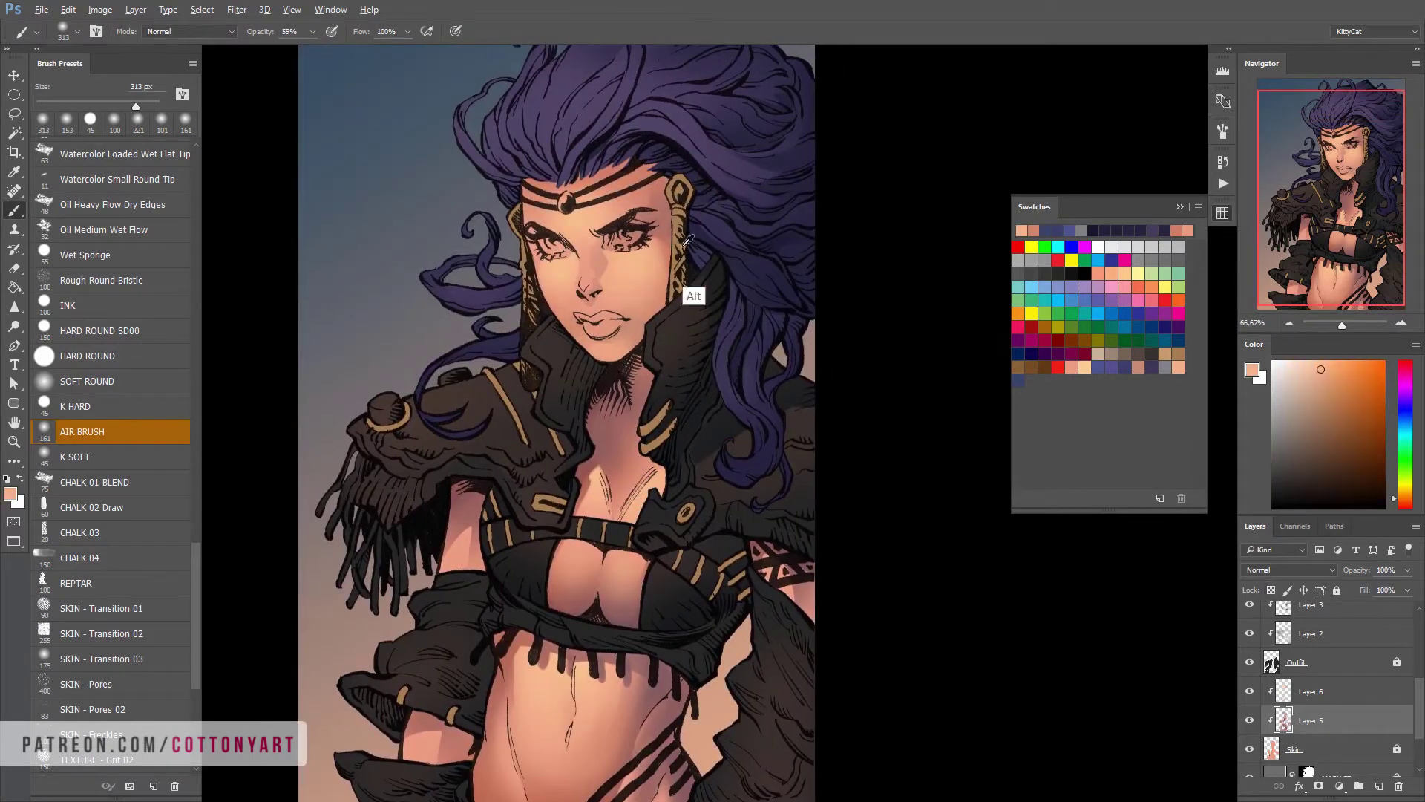
{"action": "left_click", "coordinate": [688, 239], "text": "alt"}
{"action": "scroll", "coordinate": [675, 266], "scroll_direction": "down", "scroll_amount": 5}
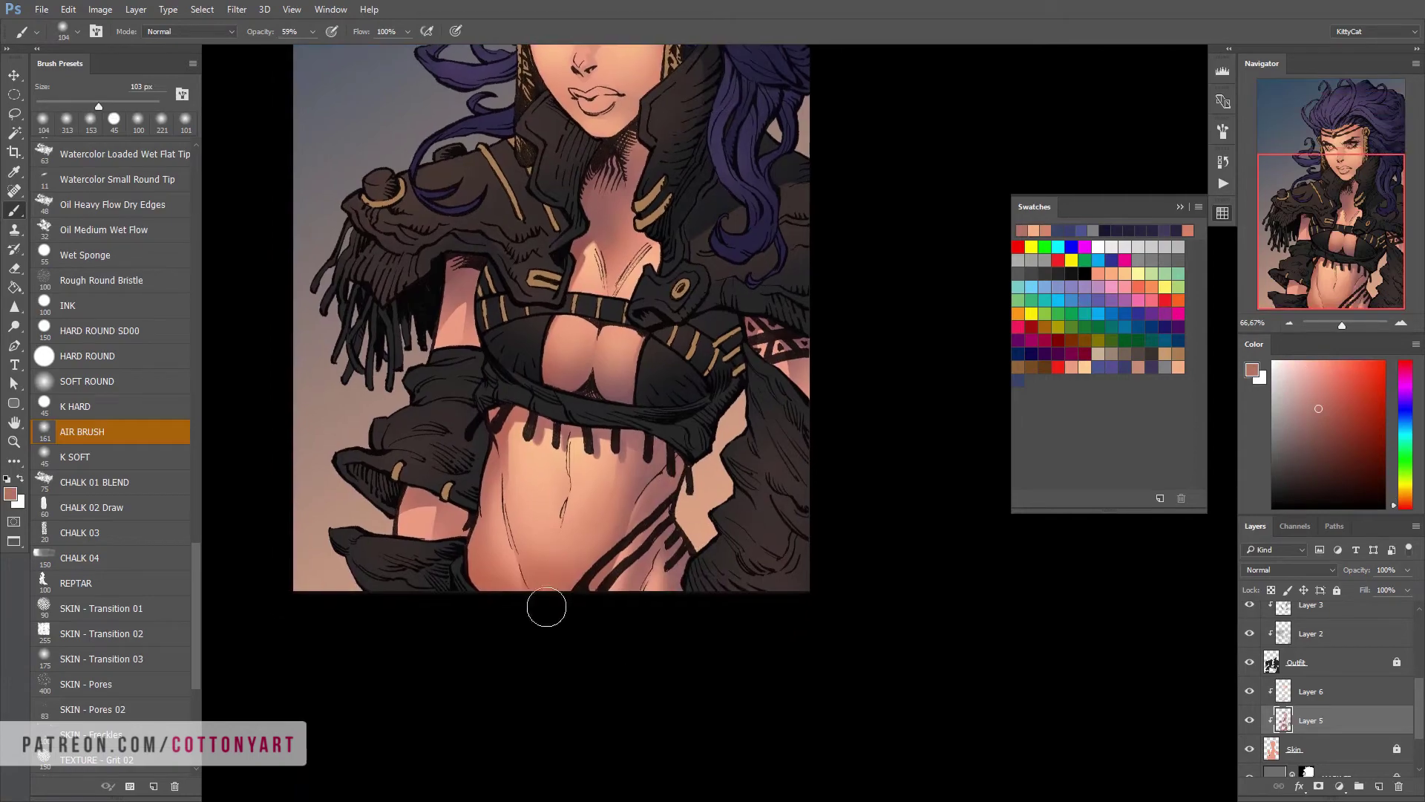
{"action": "scroll", "coordinate": [572, 648], "scroll_direction": "up", "scroll_amount": 4}
Clip the new Layer 7 to the skin and switch to K HARD with a sampled light skin tone
{"action": "double_click", "coordinate": [1339, 676]}
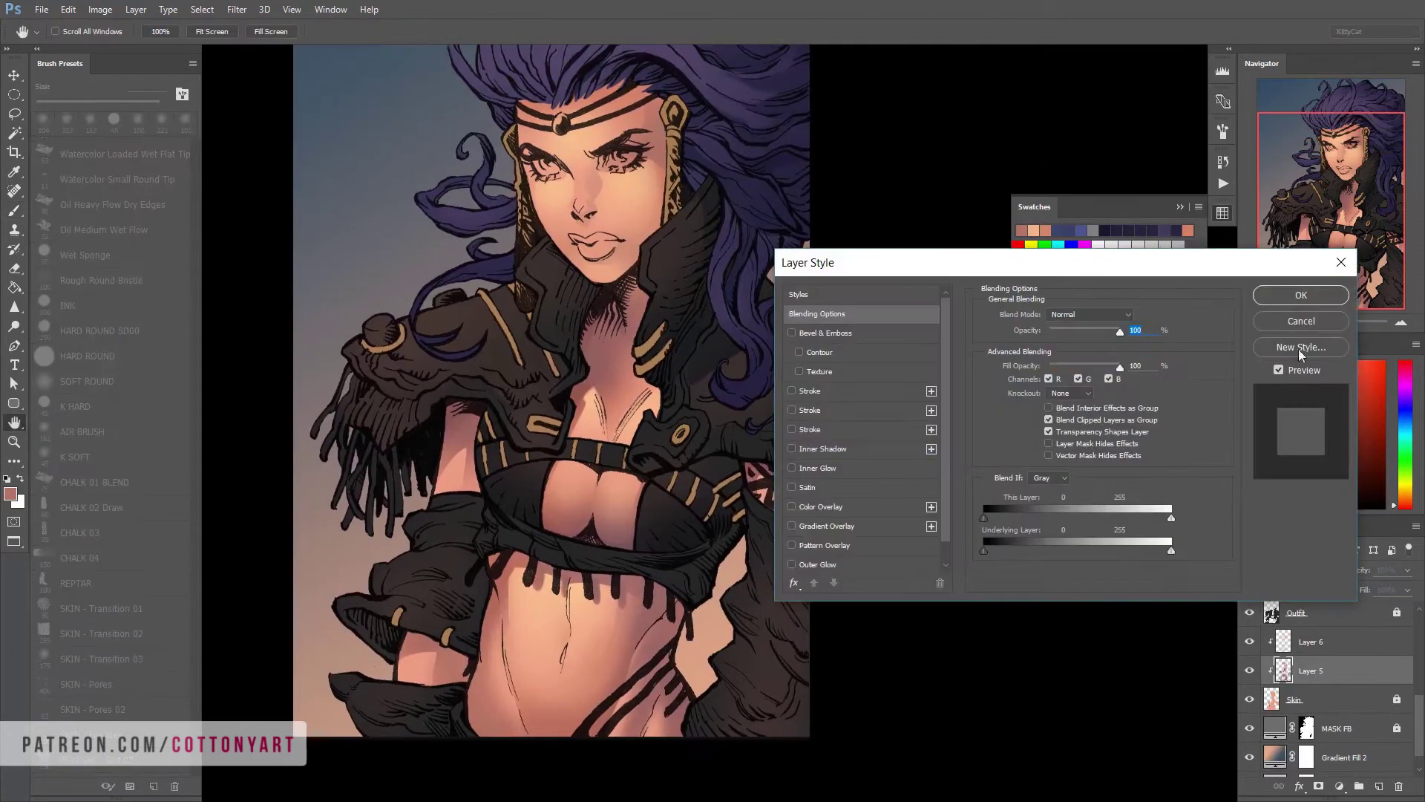
{"action": "key", "text": "Escape"}
{"action": "key", "text": "ctrl+alt+g"}
{"action": "scroll", "coordinate": [653, 319], "scroll_direction": "up", "scroll_amount": 2}
{"action": "key", "text": "comma"}
{"action": "left_click", "coordinate": [685, 318], "text": "alt"}
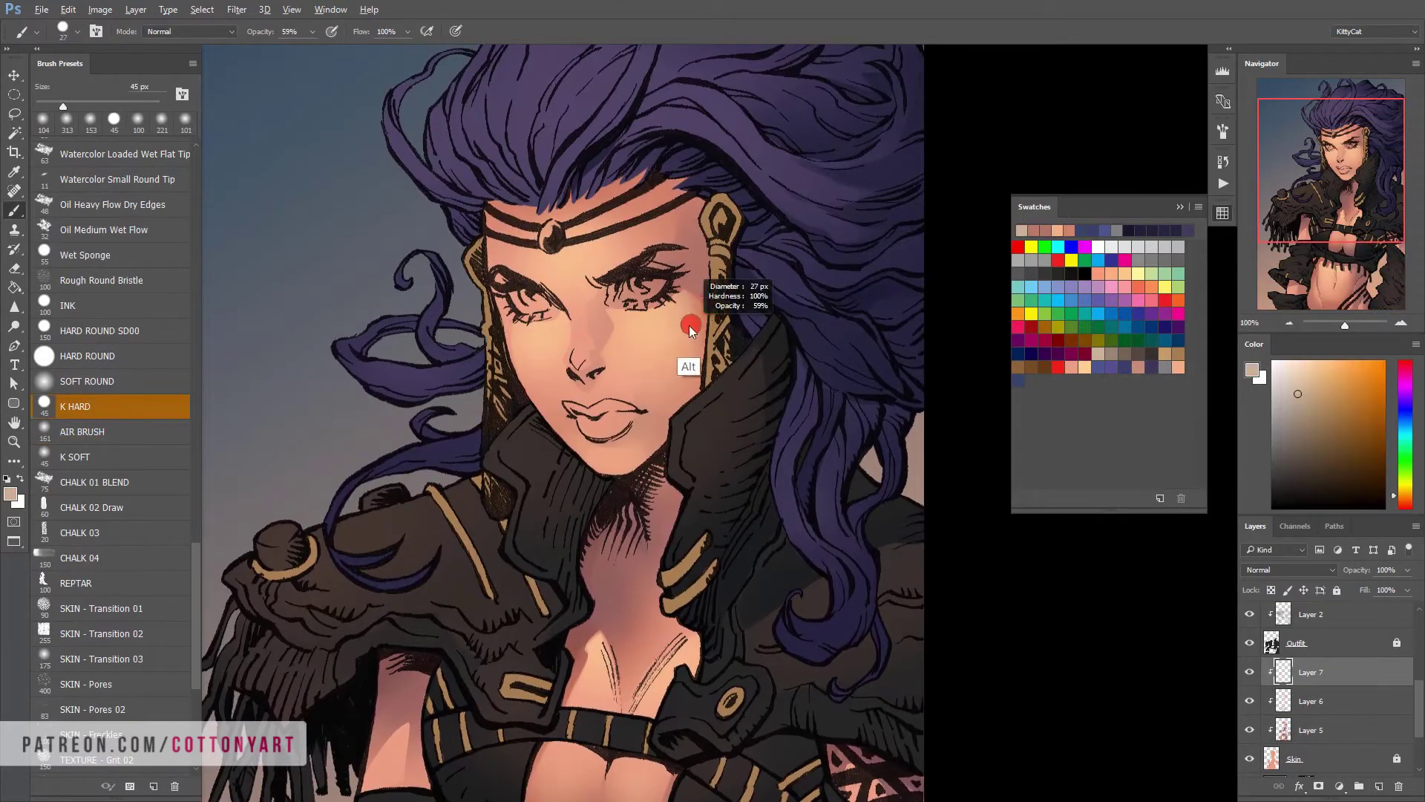
{"action": "scroll", "coordinate": [626, 200], "scroll_direction": "up", "scroll_amount": 2}
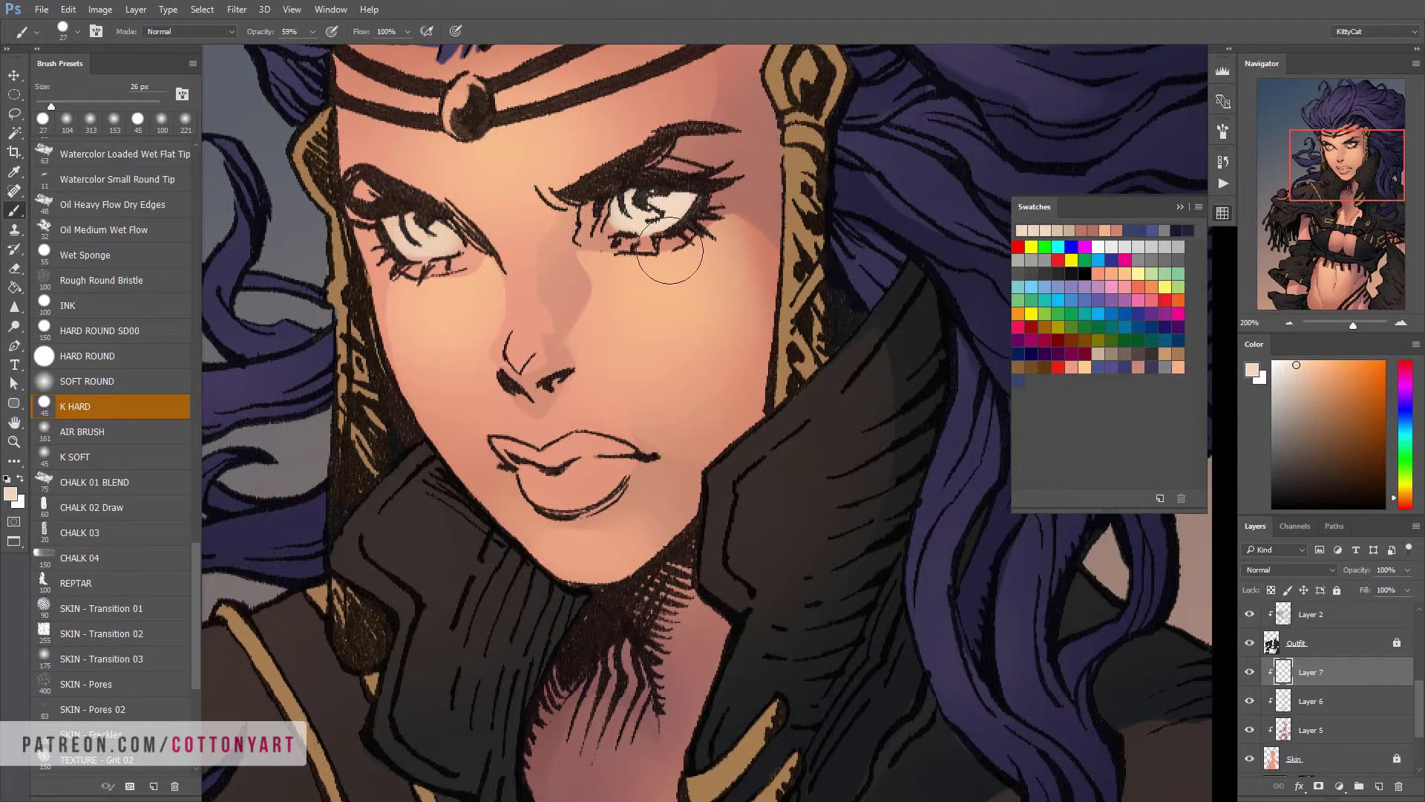
Shrink the brush and paint the eye whites with a sampled near-white
{"action": "key", "text": "bracketleft"}
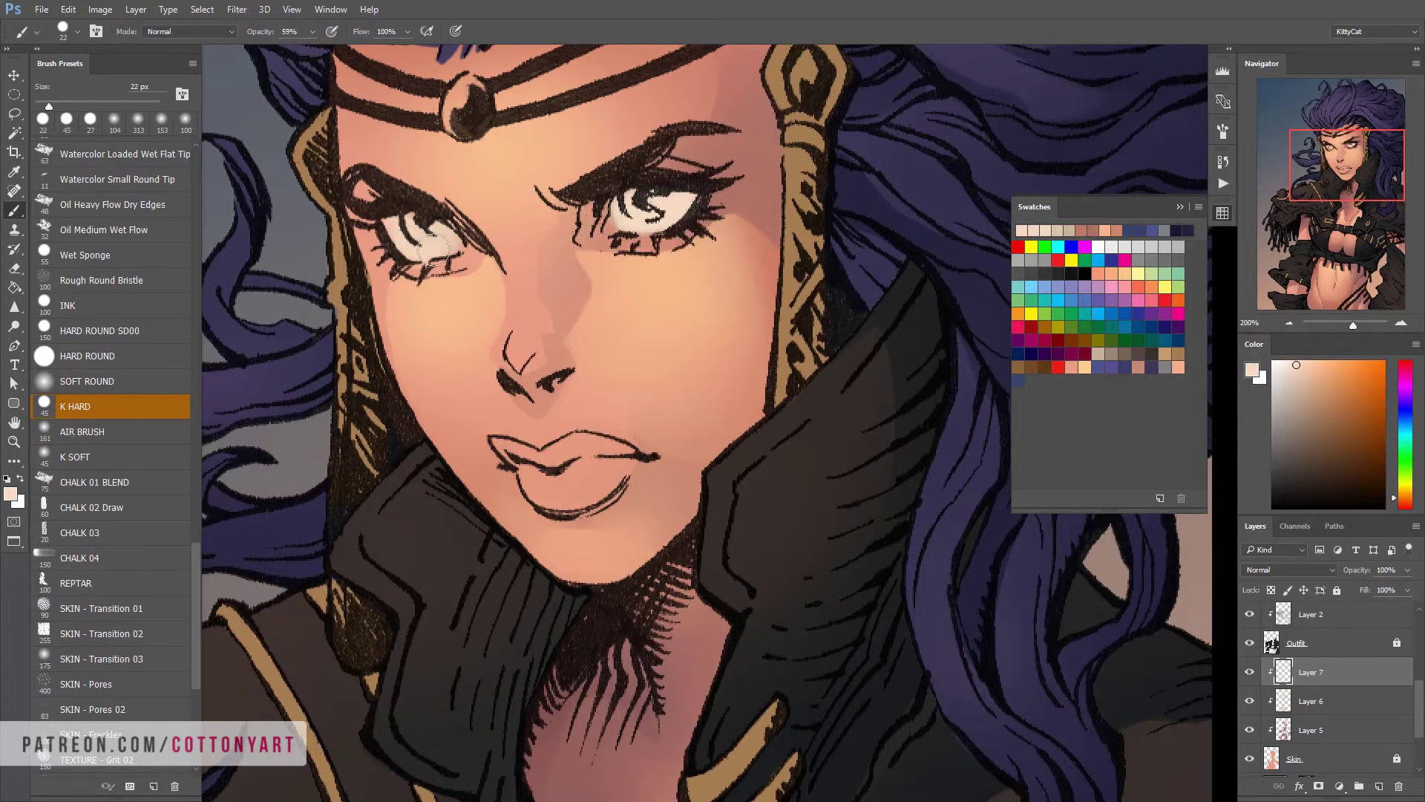
{"action": "left_click", "coordinate": [598, 236], "text": "alt"}
{"action": "key", "text": "bracketleft"}
{"action": "key", "text": "bracketleft"}
{"action": "key", "text": "bracketleft"}
{"action": "key", "text": "bracketleft"}
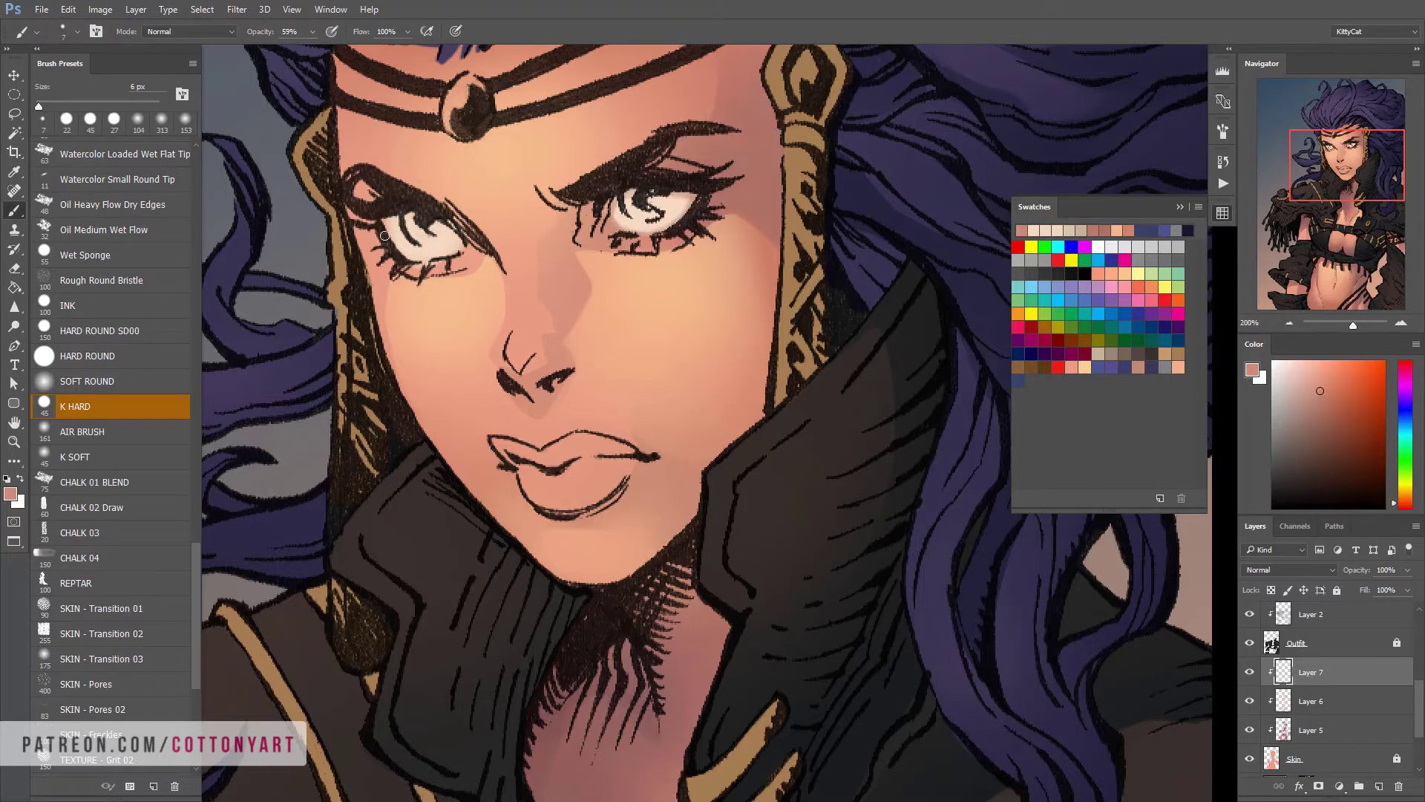
{"action": "left_click", "coordinate": [455, 280], "text": "alt"}
{"action": "scroll", "coordinate": [646, 366], "scroll_direction": "up", "scroll_amount": 2}
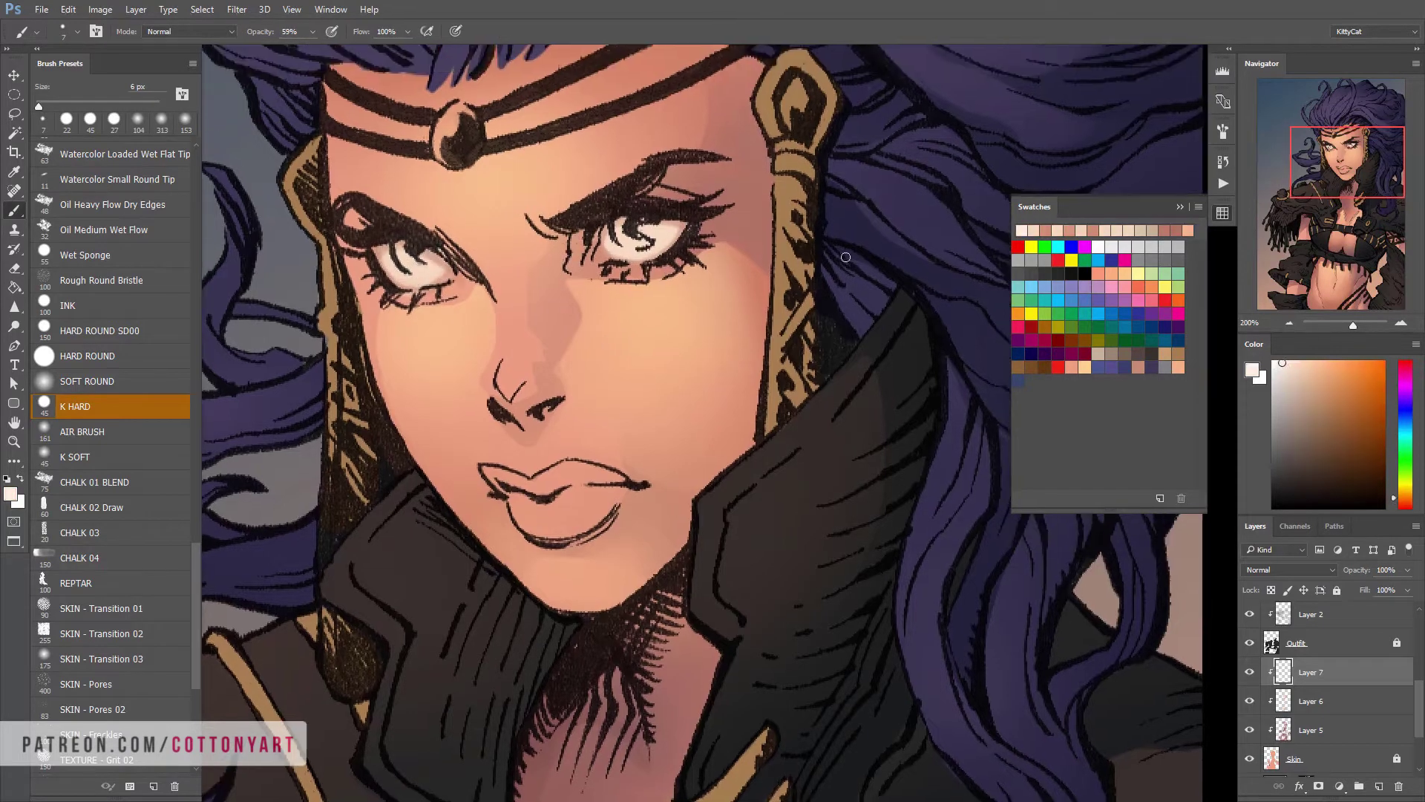
{"action": "left_click_drag", "start_coordinate": [407, 264], "coordinate": [425, 250]}
Paint blue-violet irises into both eyes and switch the brush mode to Hard Light
{"action": "left_click", "coordinate": [312, 223], "text": "alt"}
{"action": "left_click_drag", "start_coordinate": [616, 211], "coordinate": [631, 212]}
{"action": "left_click_drag", "start_coordinate": [425, 249], "coordinate": [444, 234]}
{"action": "left_click_drag", "start_coordinate": [438, 231], "coordinate": [419, 238]}
{"action": "left_click", "coordinate": [603, 207], "text": "alt"}
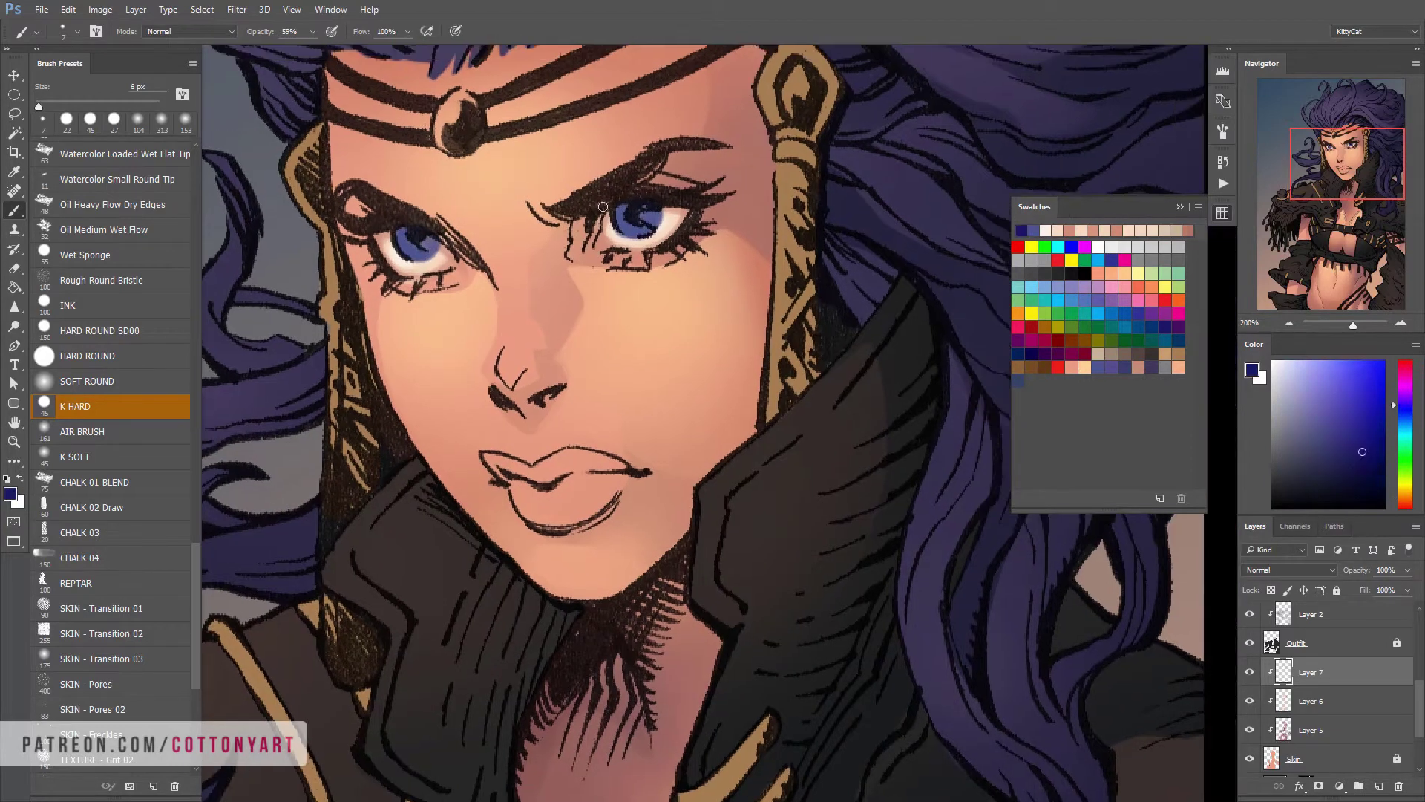
{"action": "left_click", "coordinate": [233, 32]}
{"action": "left_click", "coordinate": [178, 196]}
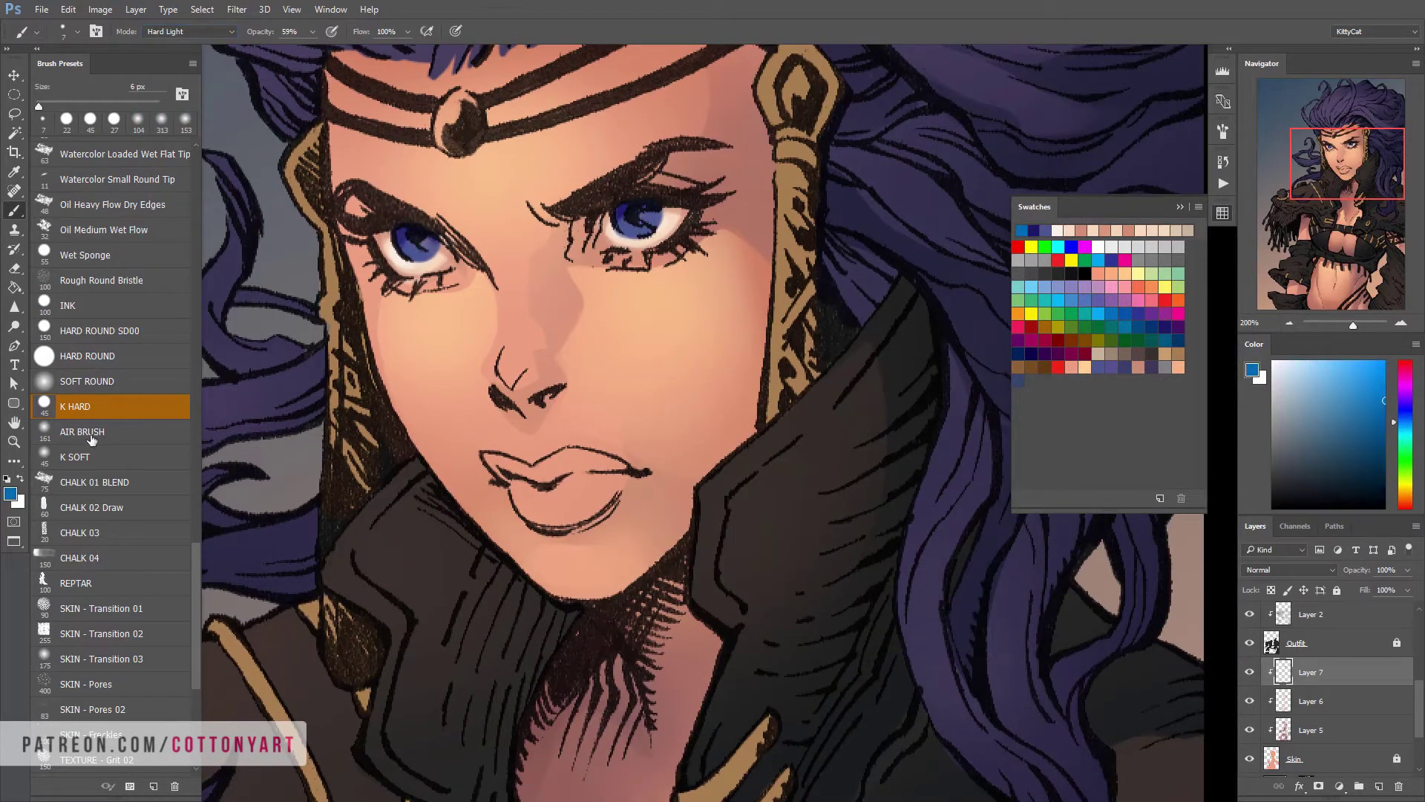
{"action": "left_click", "coordinate": [673, 237], "text": "alt"}
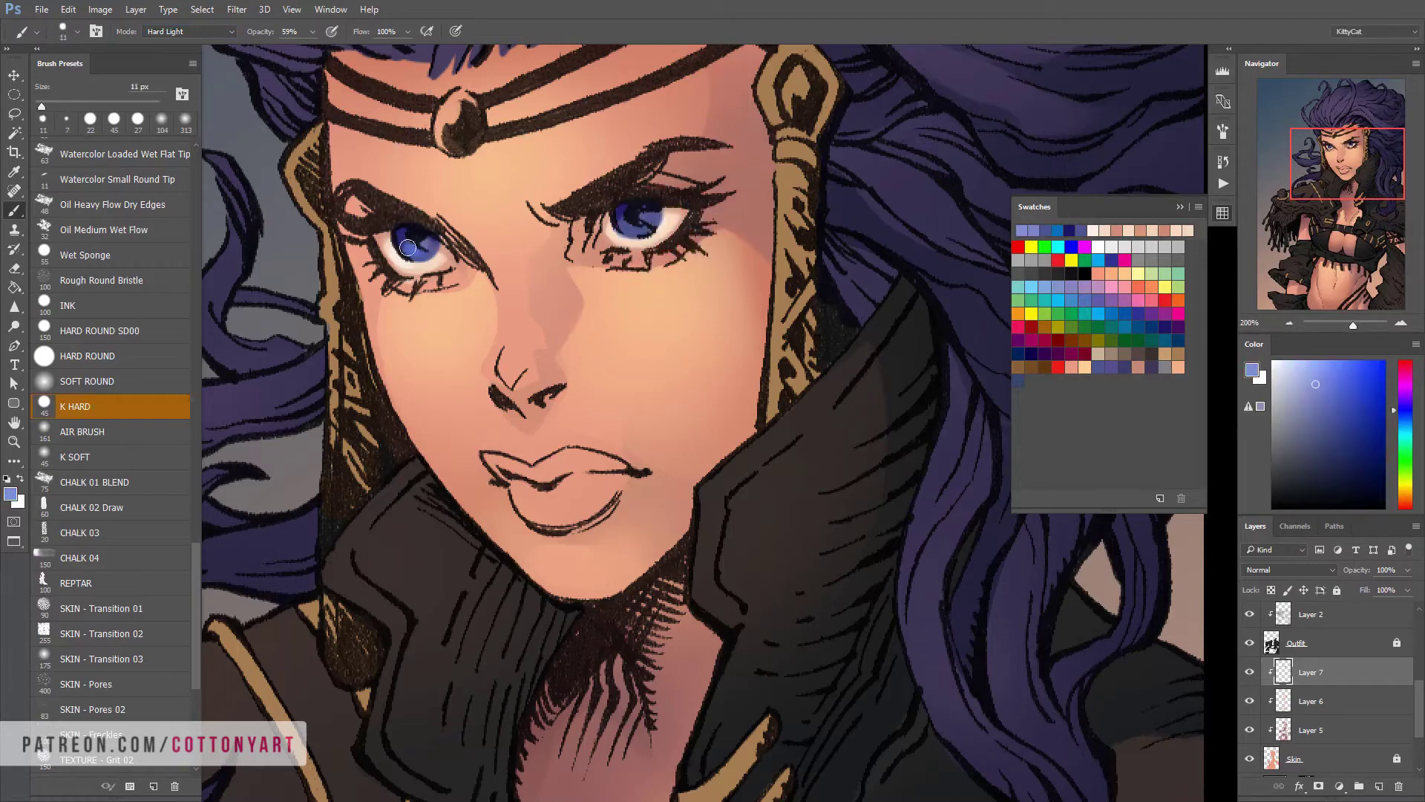
{"action": "scroll", "coordinate": [627, 221], "scroll_direction": "down", "scroll_amount": 3}
{"action": "scroll", "coordinate": [733, 513], "scroll_direction": "up", "scroll_amount": 2}
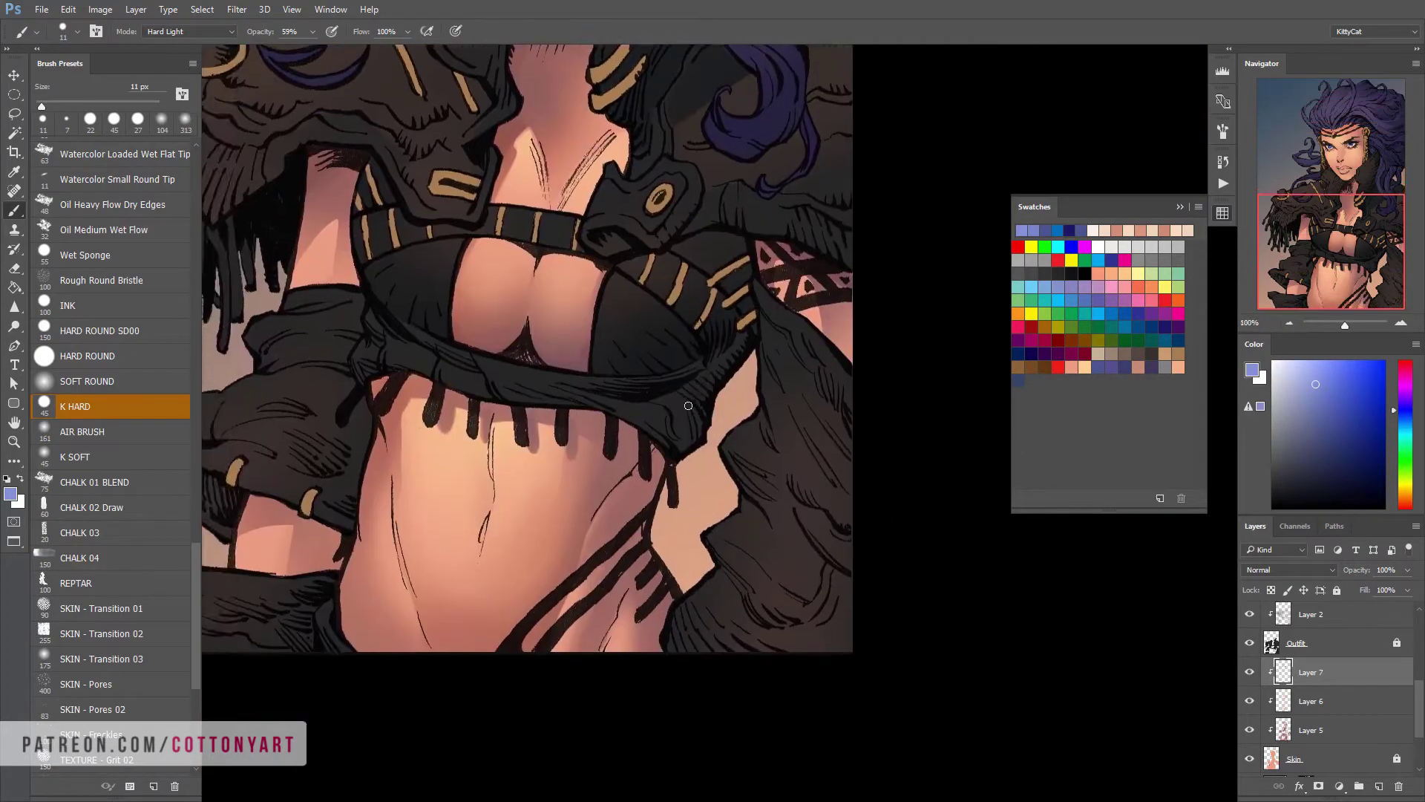
{"action": "scroll", "coordinate": [733, 513], "scroll_direction": "down", "scroll_amount": 2}
Lasso under the chin and set a Normal-mode soft airbrush on Layer 5 with a pinkish skin colour
{"action": "scroll", "coordinate": [732, 513], "scroll_direction": "up", "scroll_amount": 1}
{"action": "key", "text": "l"}
{"action": "left_click_drag", "start_coordinate": [542, 249], "coordinate": [578, 260]}
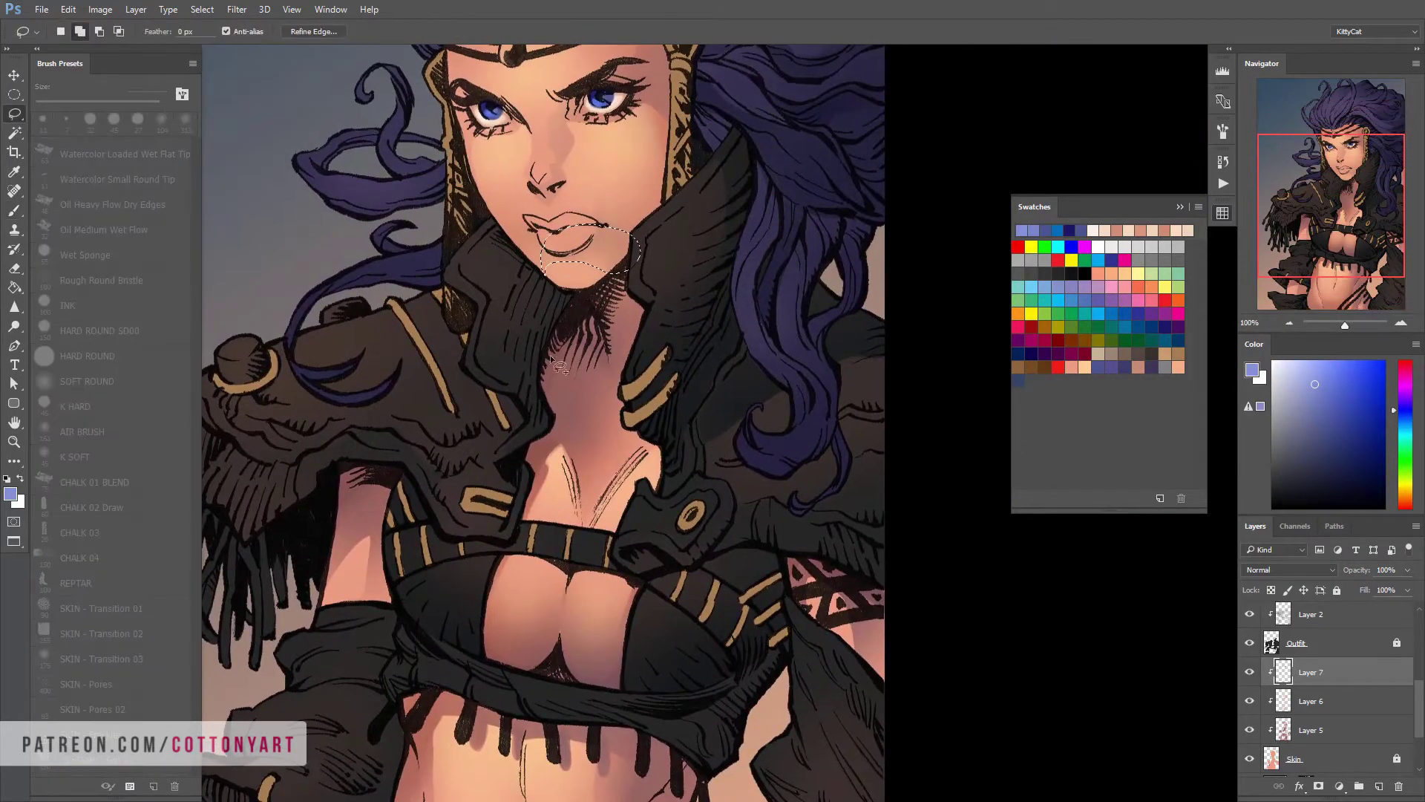
{"action": "key", "text": "b"}
{"action": "left_click", "coordinate": [81, 431]}
{"action": "left_click", "coordinate": [1311, 730]}
{"action": "left_click", "coordinate": [666, 123], "text": "alt"}
{"action": "left_click", "coordinate": [190, 31]}
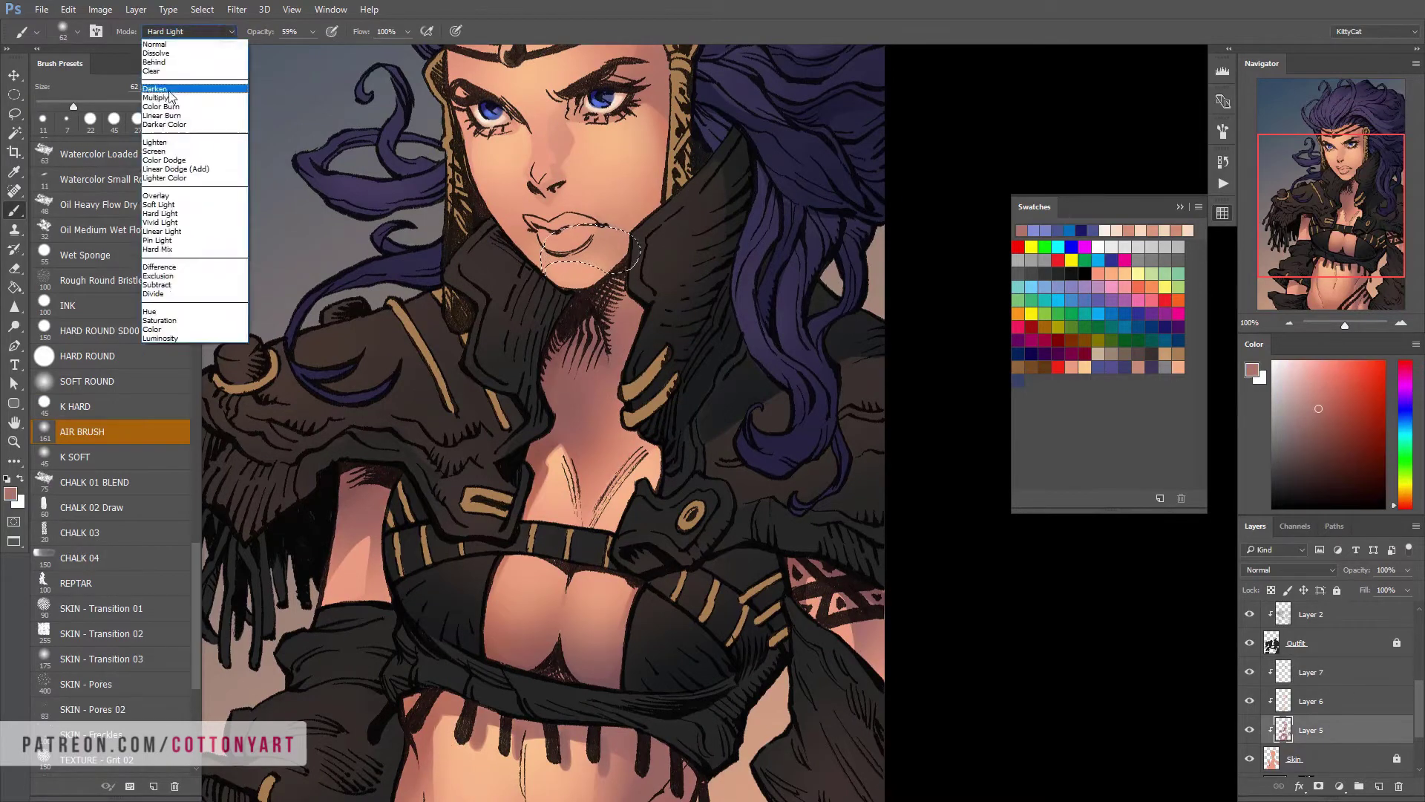
{"action": "left_click", "coordinate": [154, 44]}
{"action": "left_click", "coordinate": [621, 274], "text": "alt"}
Airbrush soft light-peach shading under the lip and chin on Layer 6
{"action": "scroll", "coordinate": [602, 238], "scroll_direction": "up", "scroll_amount": 1}
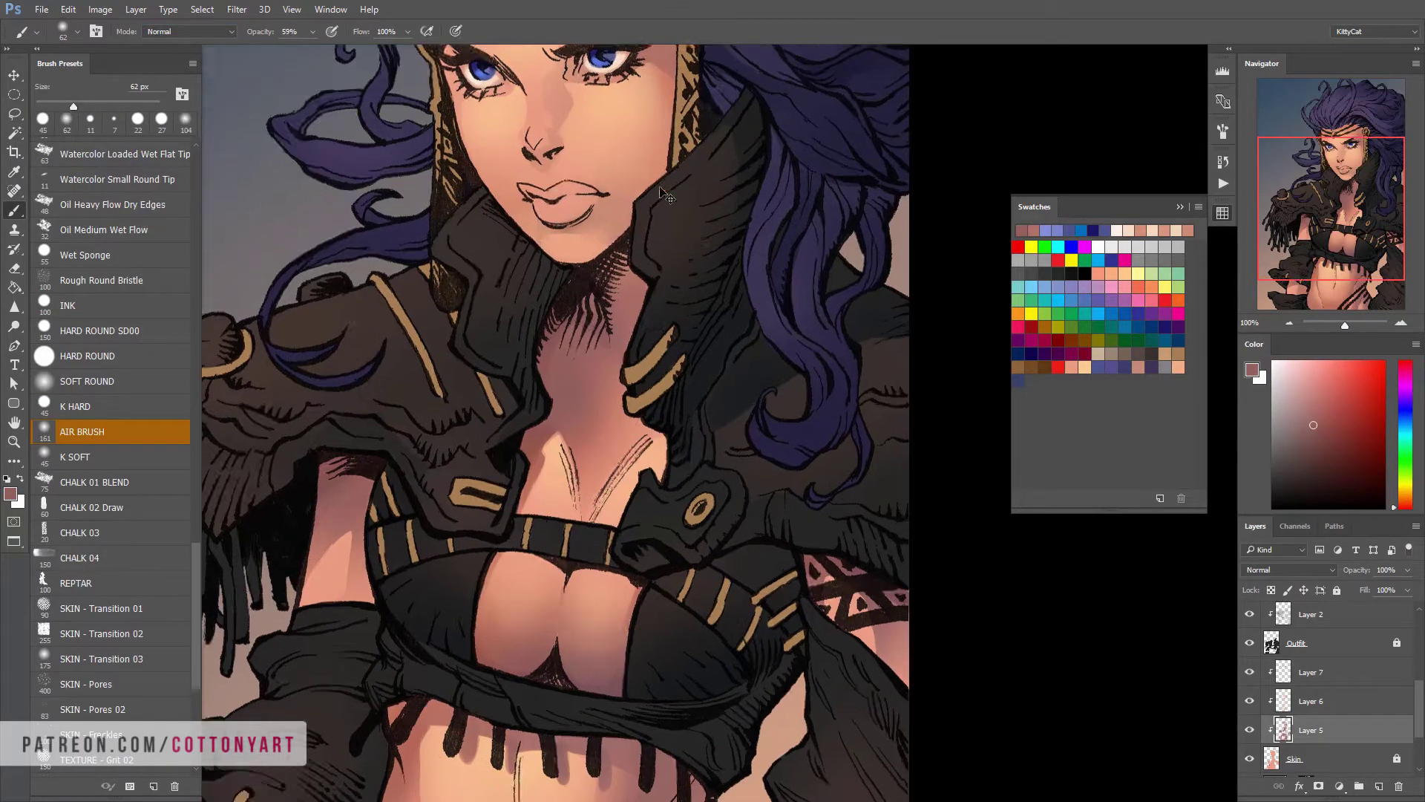
{"action": "key", "text": "period"}
{"action": "left_click", "coordinate": [499, 305], "text": "alt"}
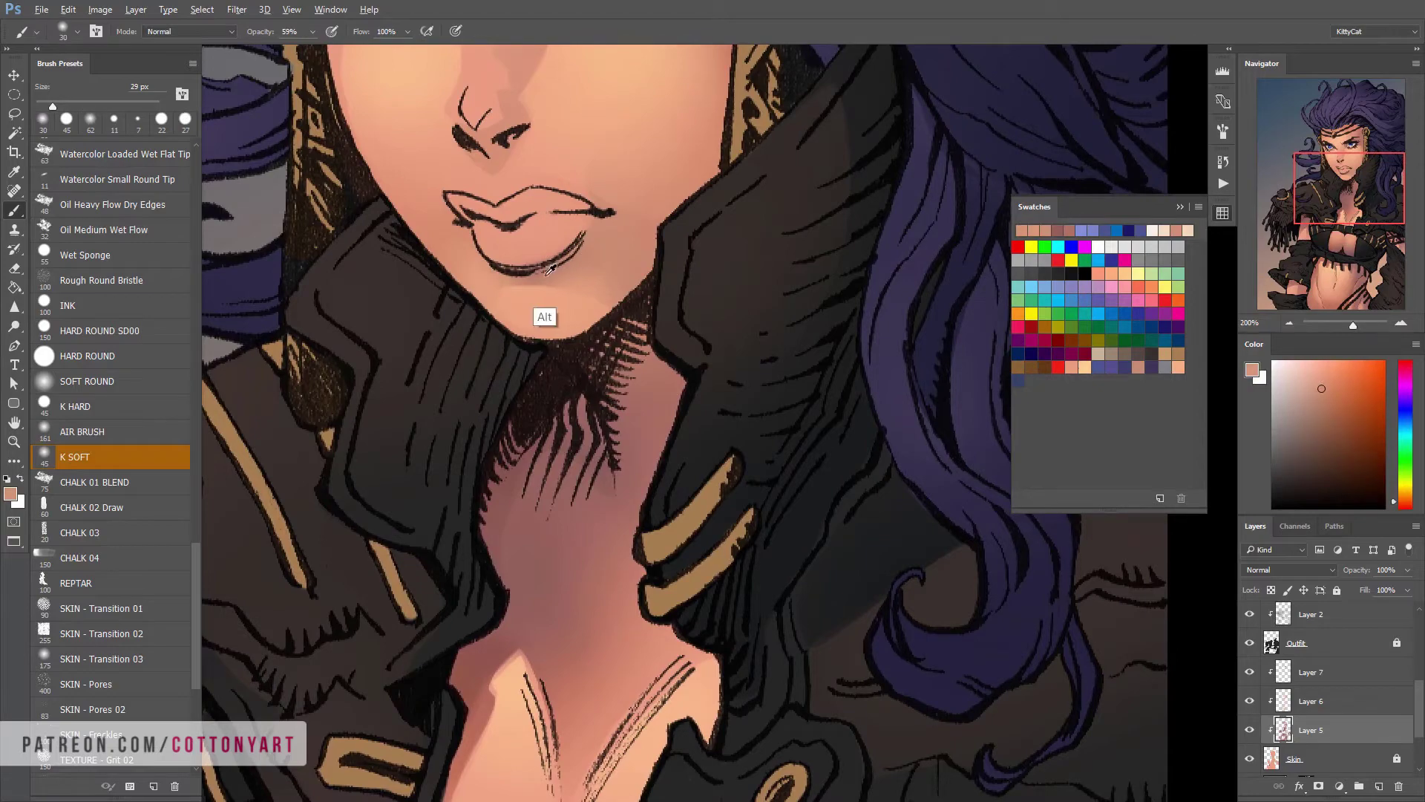
{"action": "left_click", "coordinate": [1311, 701]}
{"action": "scroll", "coordinate": [690, 378], "scroll_direction": "down", "scroll_amount": 1}
{"action": "scroll", "coordinate": [691, 378], "scroll_direction": "down", "scroll_amount": 1}
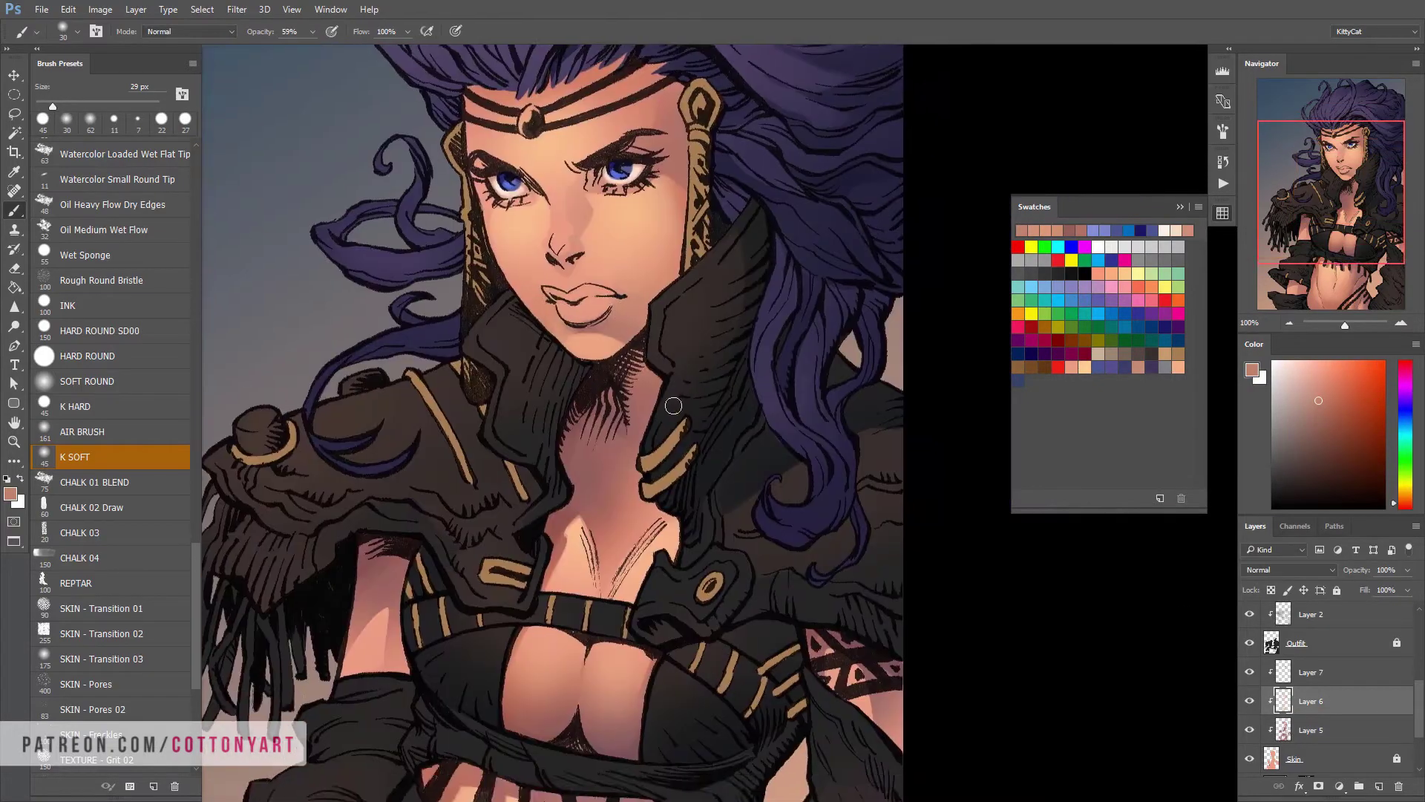
{"action": "scroll", "coordinate": [668, 499], "scroll_direction": "up", "scroll_amount": 1}
{"action": "left_click", "coordinate": [84, 443]}
{"action": "left_click", "coordinate": [709, 305], "text": "alt"}
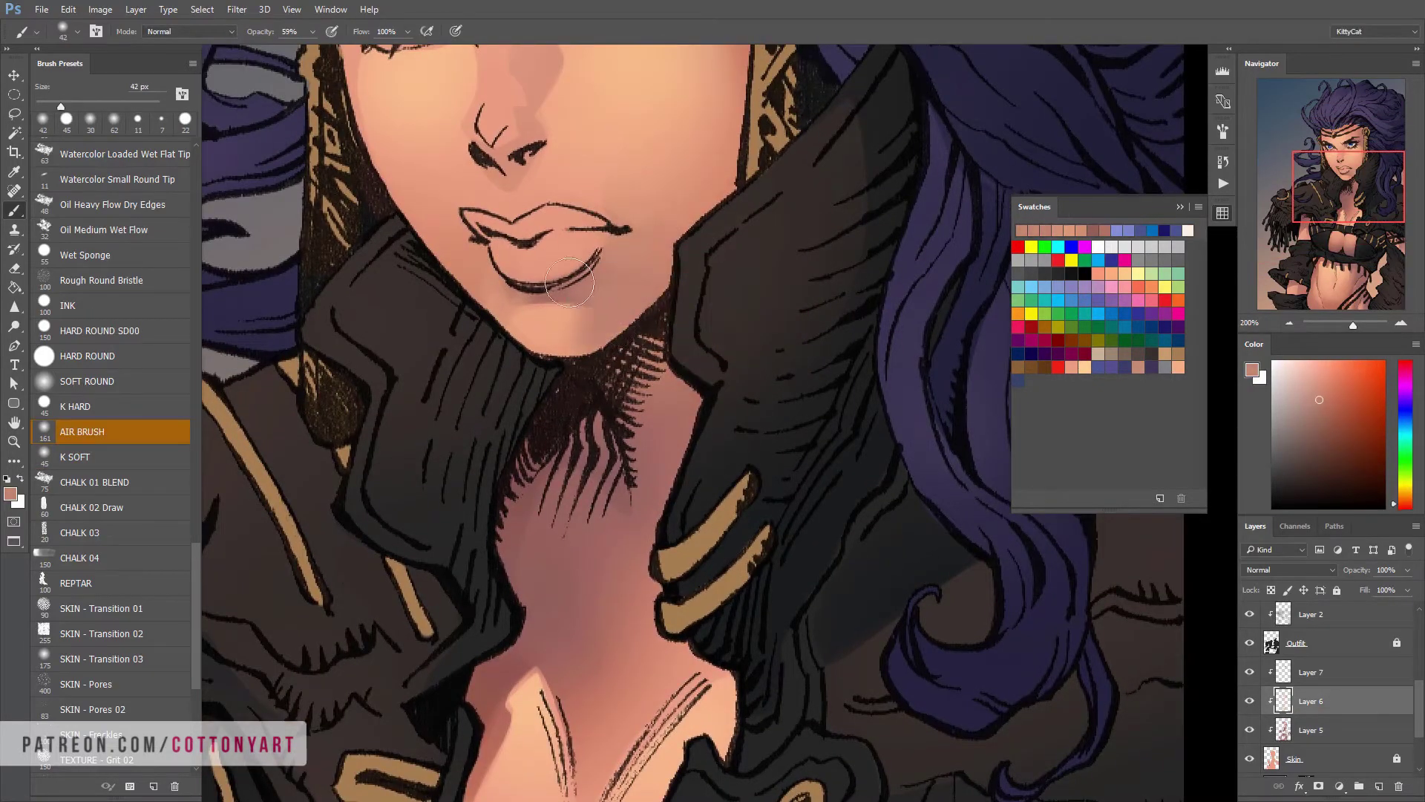
{"action": "mouse_move", "coordinate": [460, 286]}
{"action": "left_mouse_down"}
{"action": "mouse_move", "coordinate": [438, 340]}
{"action": "mouse_move", "coordinate": [438, 411]}
{"action": "left_mouse_up"}
Sample peach skin tones from the cheek, face and midriff and adjust the brush size
{"action": "key", "text": "alt+bracketleft"}
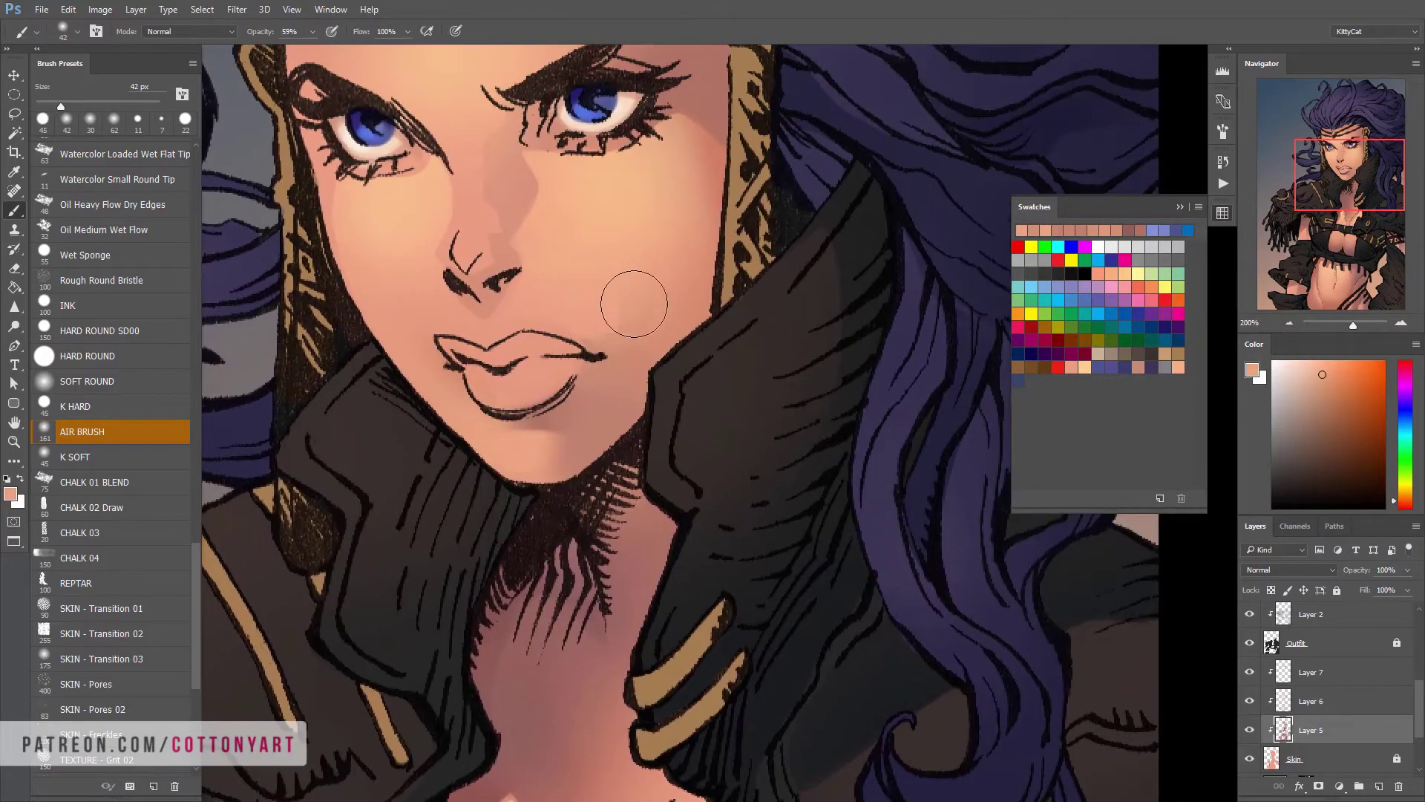
{"action": "left_click", "coordinate": [609, 322], "text": "alt"}
{"action": "left_click", "coordinate": [722, 275], "text": "alt"}
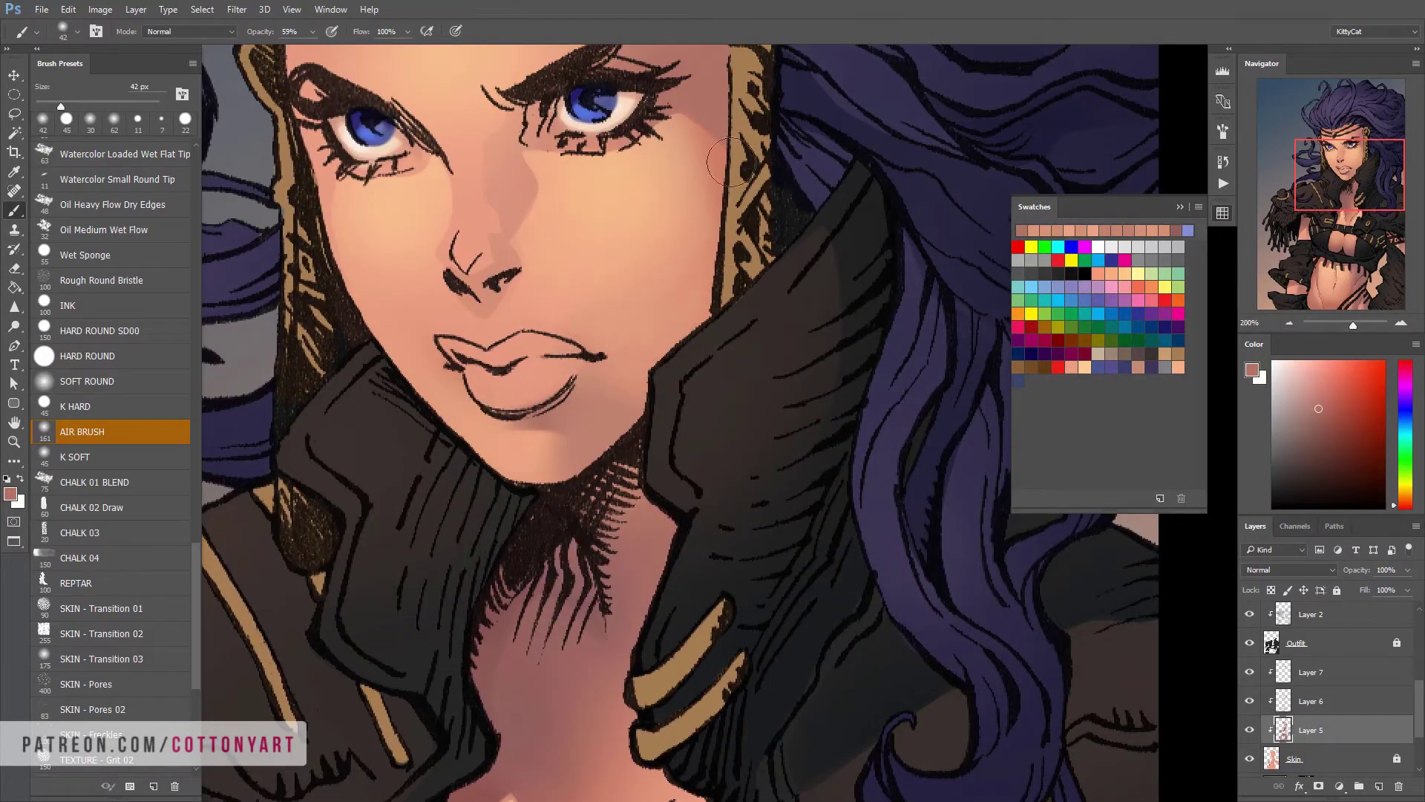
{"action": "scroll", "coordinate": [723, 275], "scroll_direction": "down", "scroll_amount": 4}
{"action": "scroll", "coordinate": [718, 452], "scroll_direction": "up", "scroll_amount": 4}
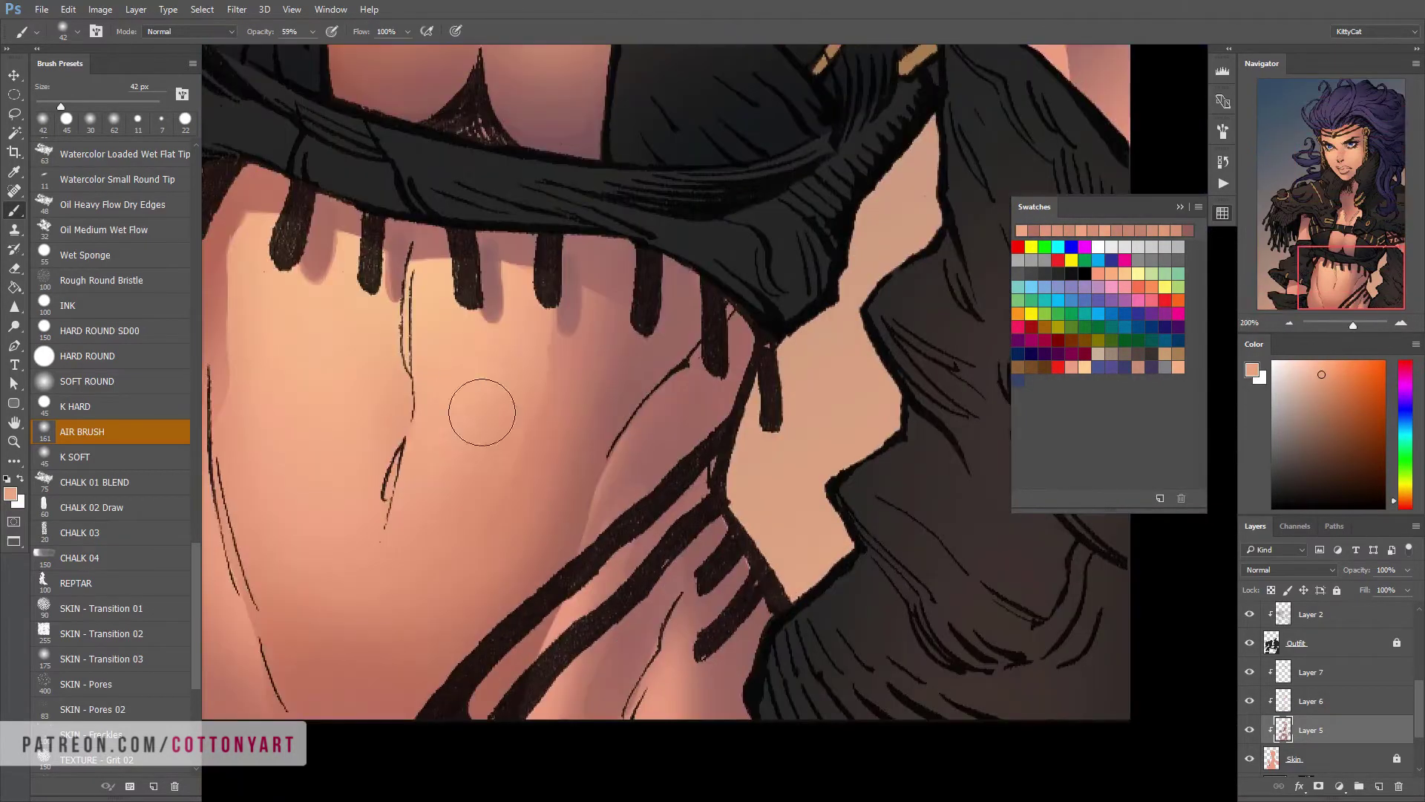
{"action": "left_click", "coordinate": [466, 512], "text": "alt"}
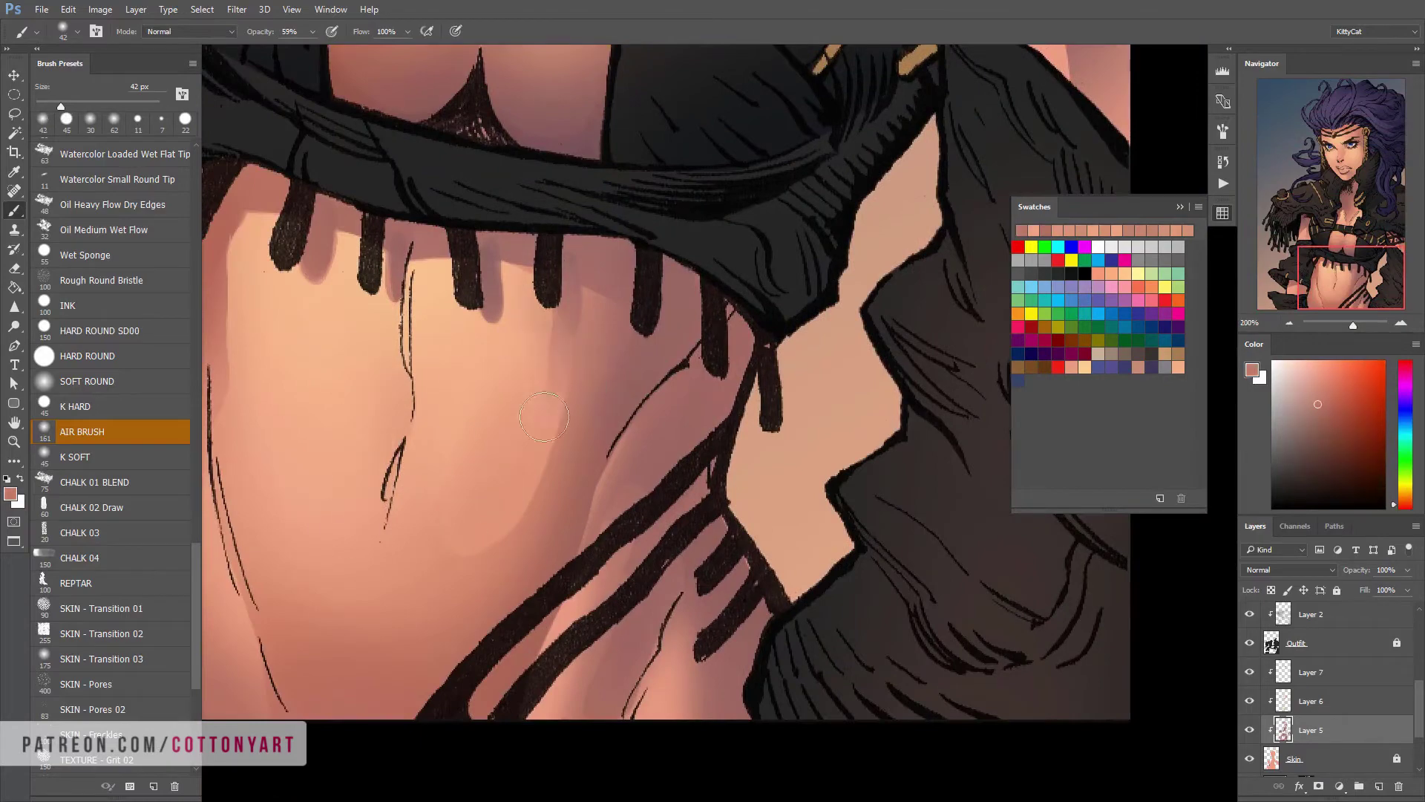
{"action": "right_click", "coordinate": [550, 511]}
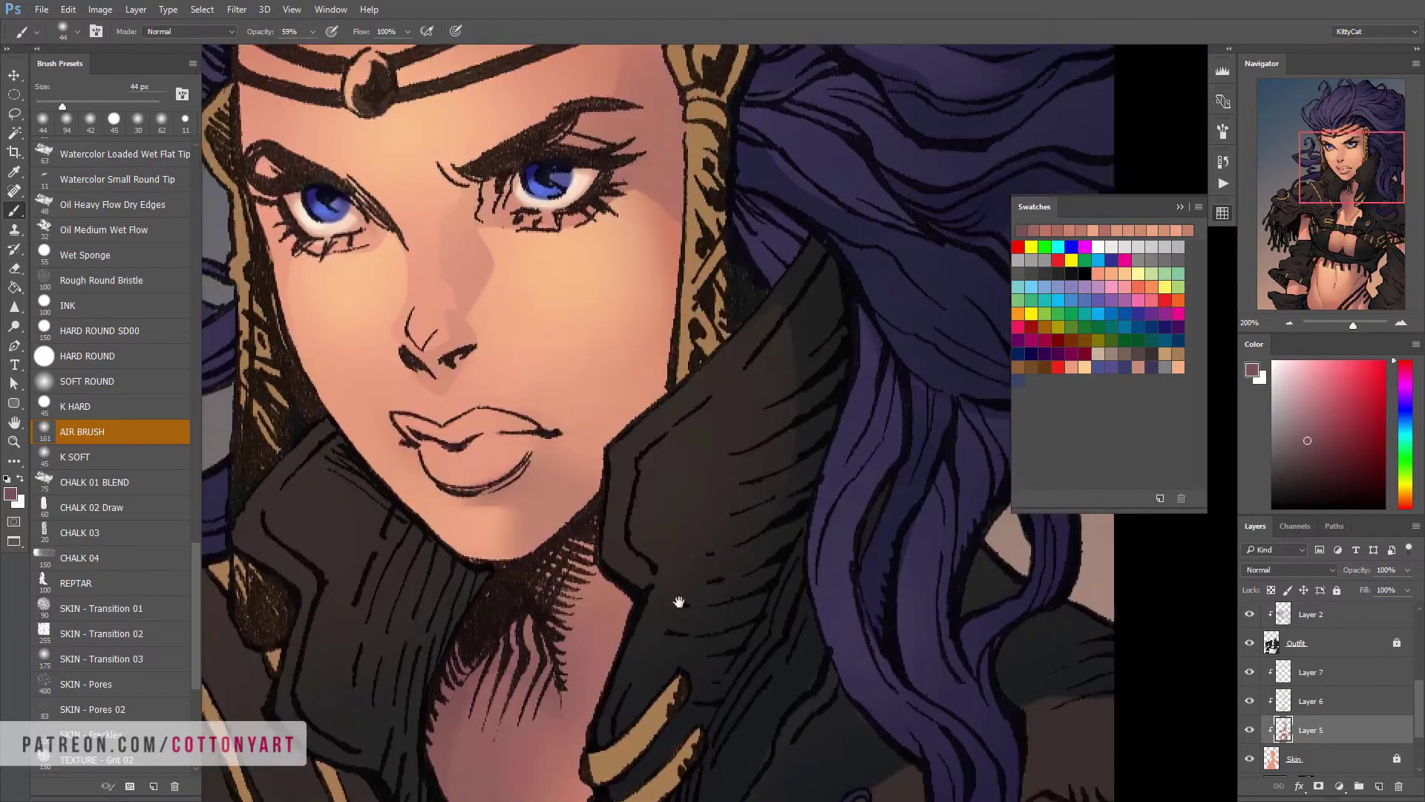
{"action": "mouse_move", "coordinate": [777, 358]}
{"action": "left_mouse_down"}
{"action": "mouse_move", "coordinate": [809, 406]}
{"action": "mouse_move", "coordinate": [839, 406]}
{"action": "left_mouse_up"}
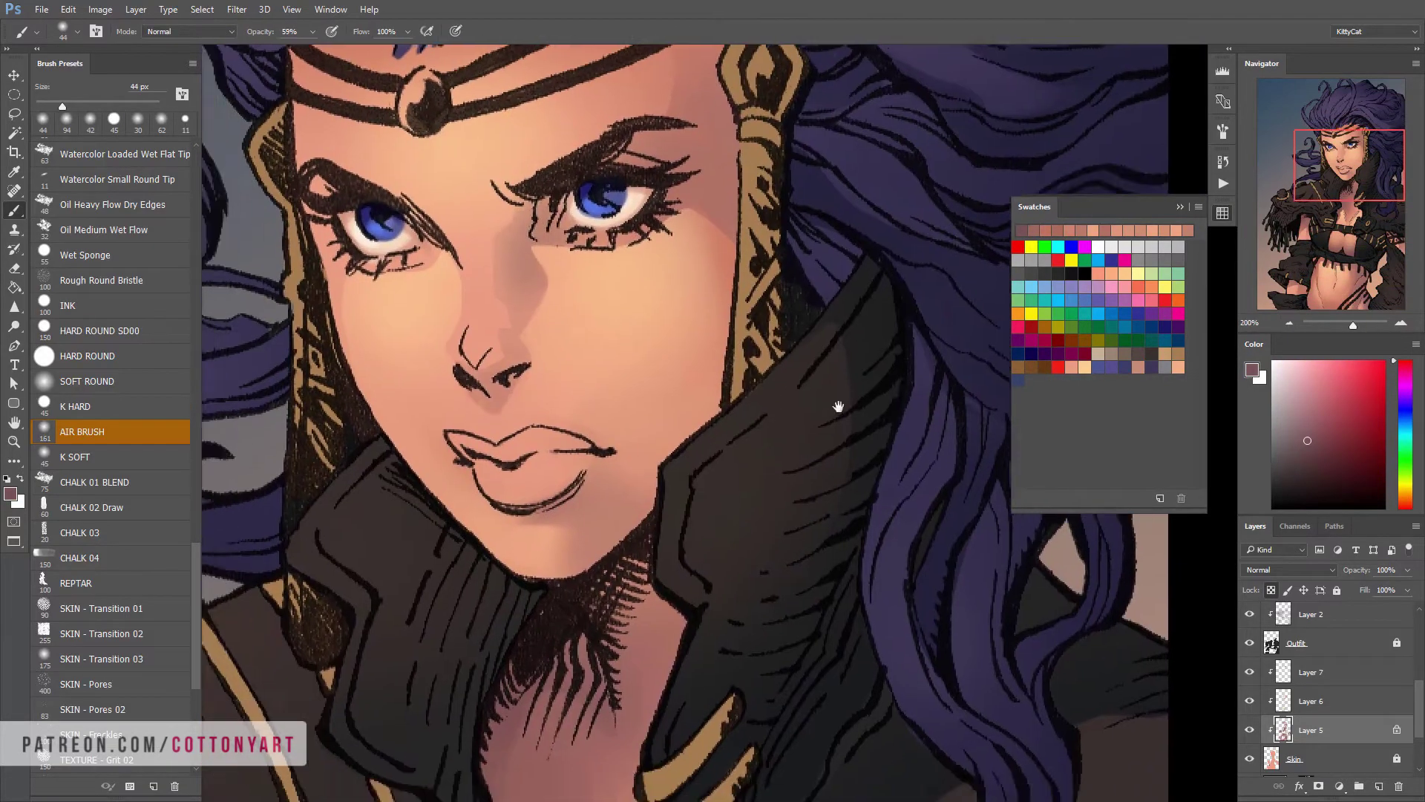
{"action": "scroll", "coordinate": [838, 406], "scroll_direction": "down", "scroll_amount": 4}
On Layer 6, brighten the skin with a peach Color Dodge highlight
{"action": "key", "text": "l"}
{"action": "key", "text": "b"}
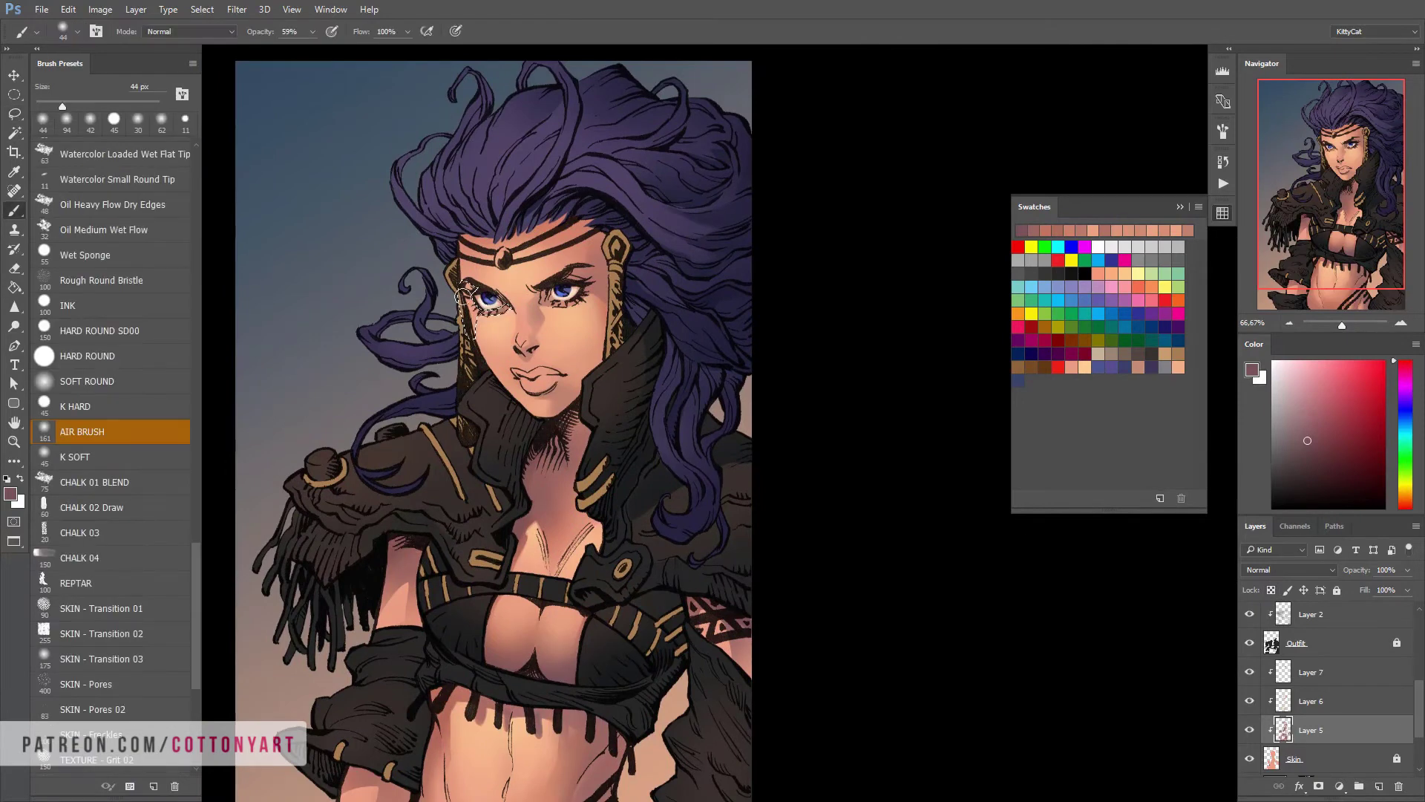
{"action": "mouse_move", "coordinate": [574, 553]}
{"action": "left_mouse_down"}
{"action": "mouse_move", "coordinate": [549, 494]}
{"action": "mouse_move", "coordinate": [603, 594]}
{"action": "mouse_move", "coordinate": [597, 538]}
{"action": "left_mouse_up"}
{"action": "key", "text": "alt+bracketright"}
{"action": "key", "text": "shift+alt+d"}
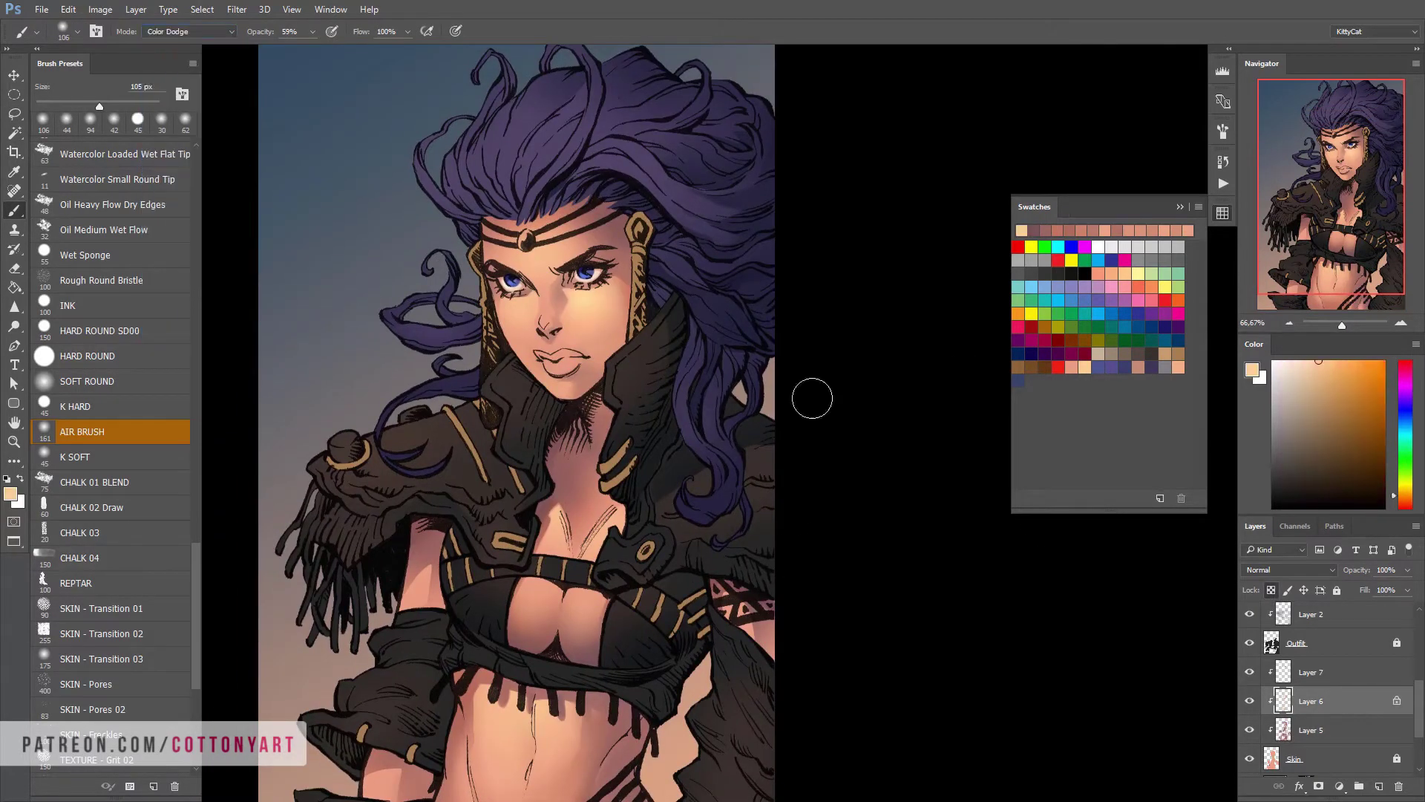
{"action": "left_click", "coordinate": [1177, 369]}
{"action": "left_click_drag", "start_coordinate": [504, 713], "coordinate": [455, 499]}
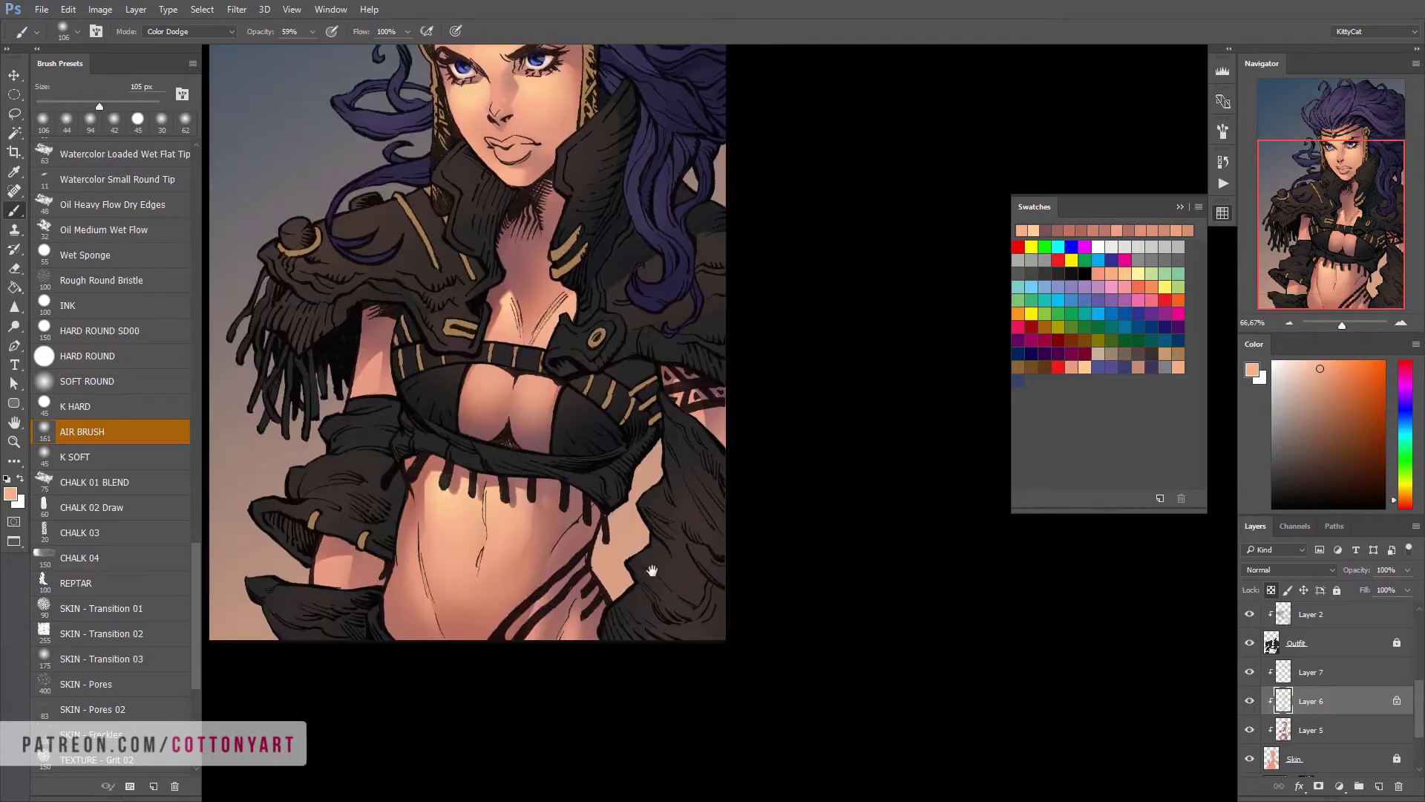
Lasso a torso region and set the Color Dodge brush to 17% opacity at 190 px
{"action": "left_click_drag", "start_coordinate": [651, 571], "coordinate": [646, 690]}
{"action": "right_click", "coordinate": [646, 690]}
{"action": "key", "text": "Escape"}
{"action": "left_click_drag", "start_coordinate": [763, 578], "coordinate": [747, 547]}
{"action": "key", "text": "l"}
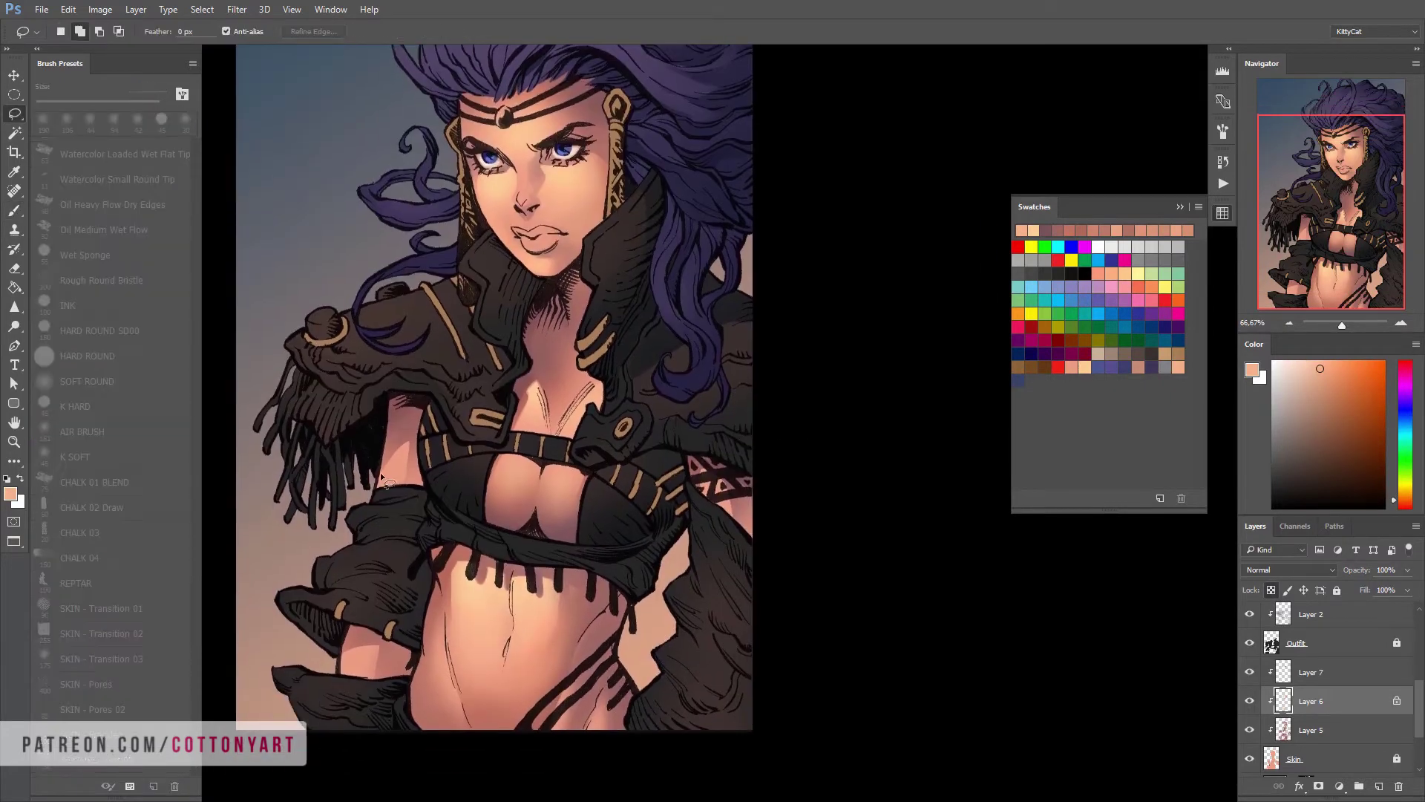
{"action": "left_click_drag", "start_coordinate": [380, 472], "coordinate": [360, 427]}
{"action": "key", "text": "b"}
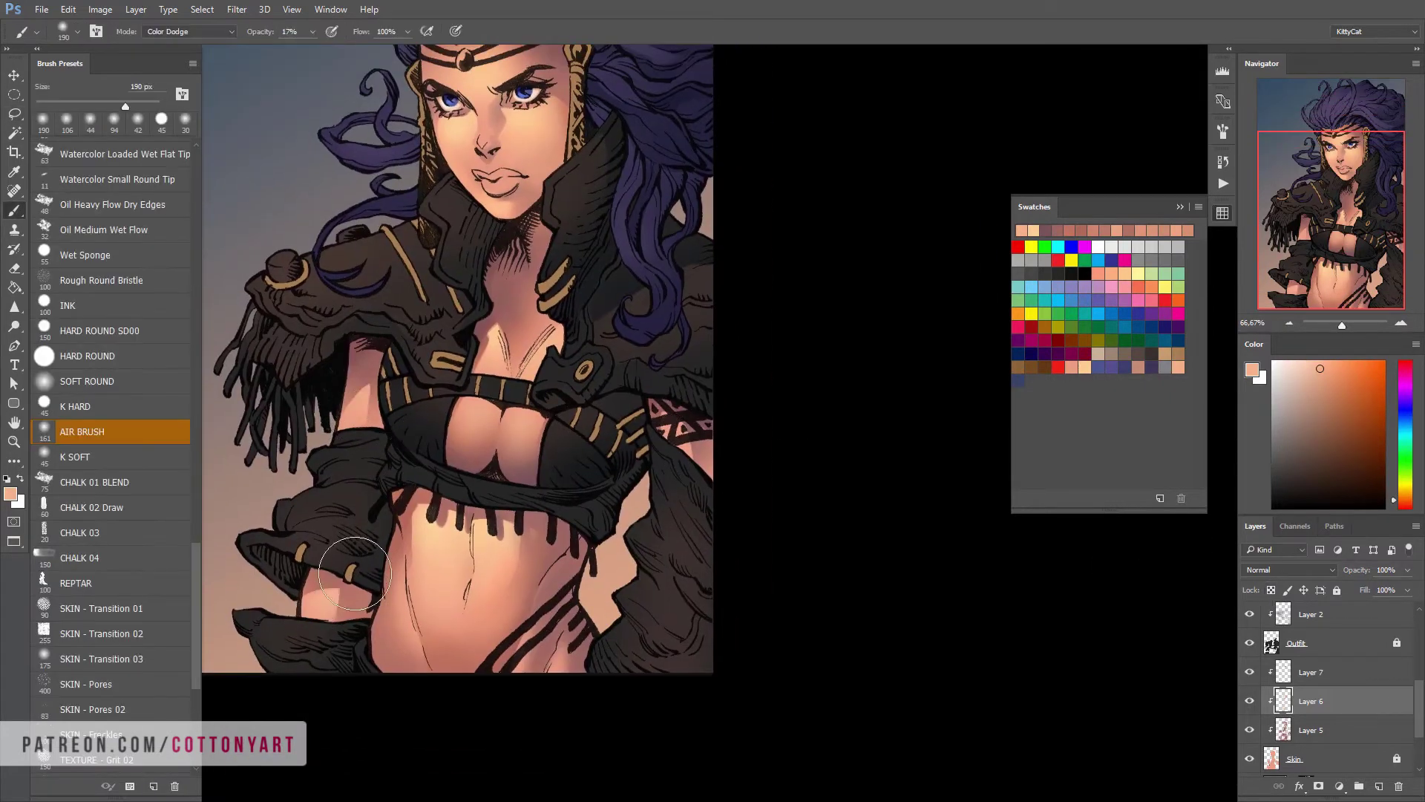
{"action": "scroll", "coordinate": [354, 573], "scroll_direction": "down", "scroll_amount": 3}
{"action": "scroll", "coordinate": [556, 275], "scroll_direction": "up", "scroll_amount": 4}
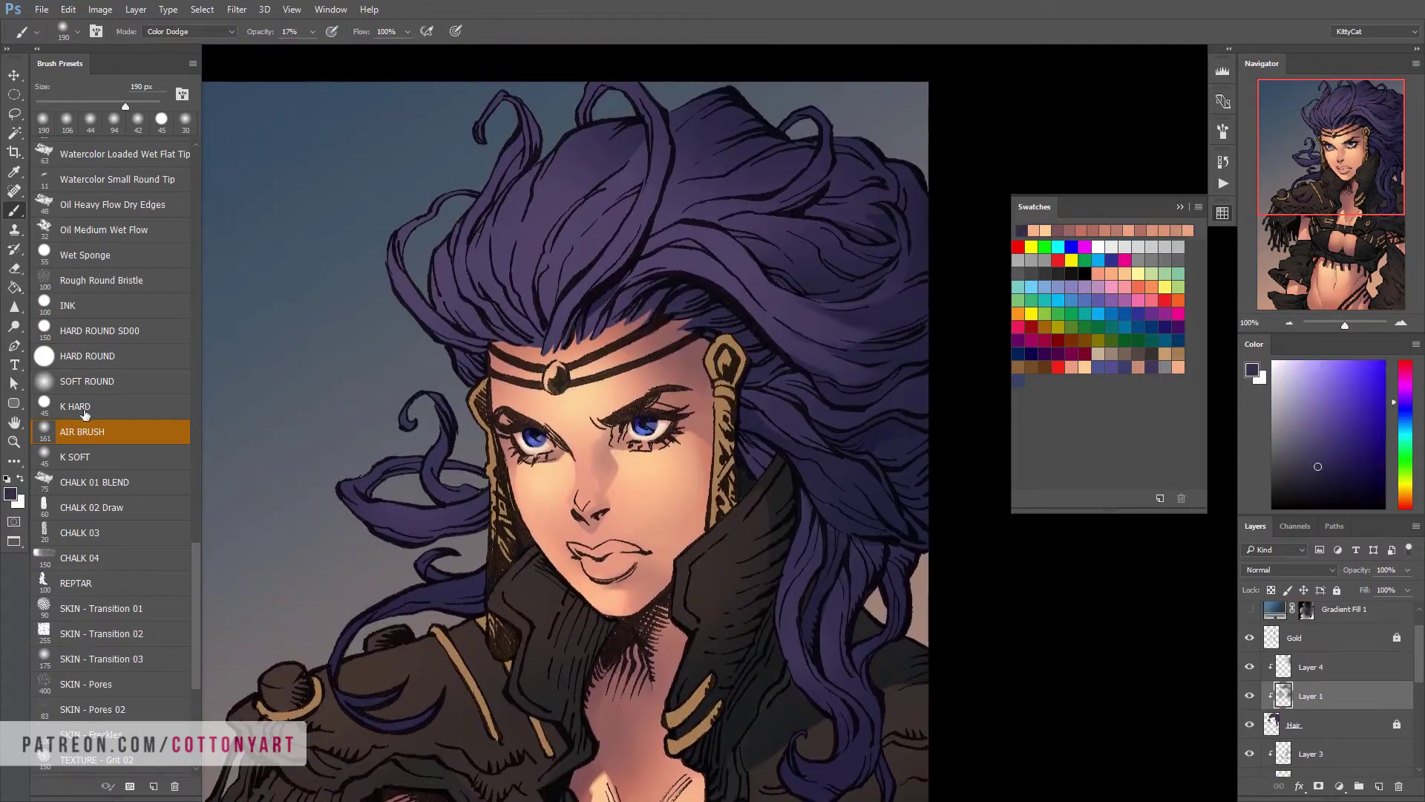
Switch to the K HARD brush at 14 px and sample a lighter purple from the hair
{"action": "left_click", "coordinate": [84, 413]}
{"action": "key", "text": "bracketleft"}
{"action": "key", "text": "bracketleft"}
{"action": "key", "text": "bracketleft"}
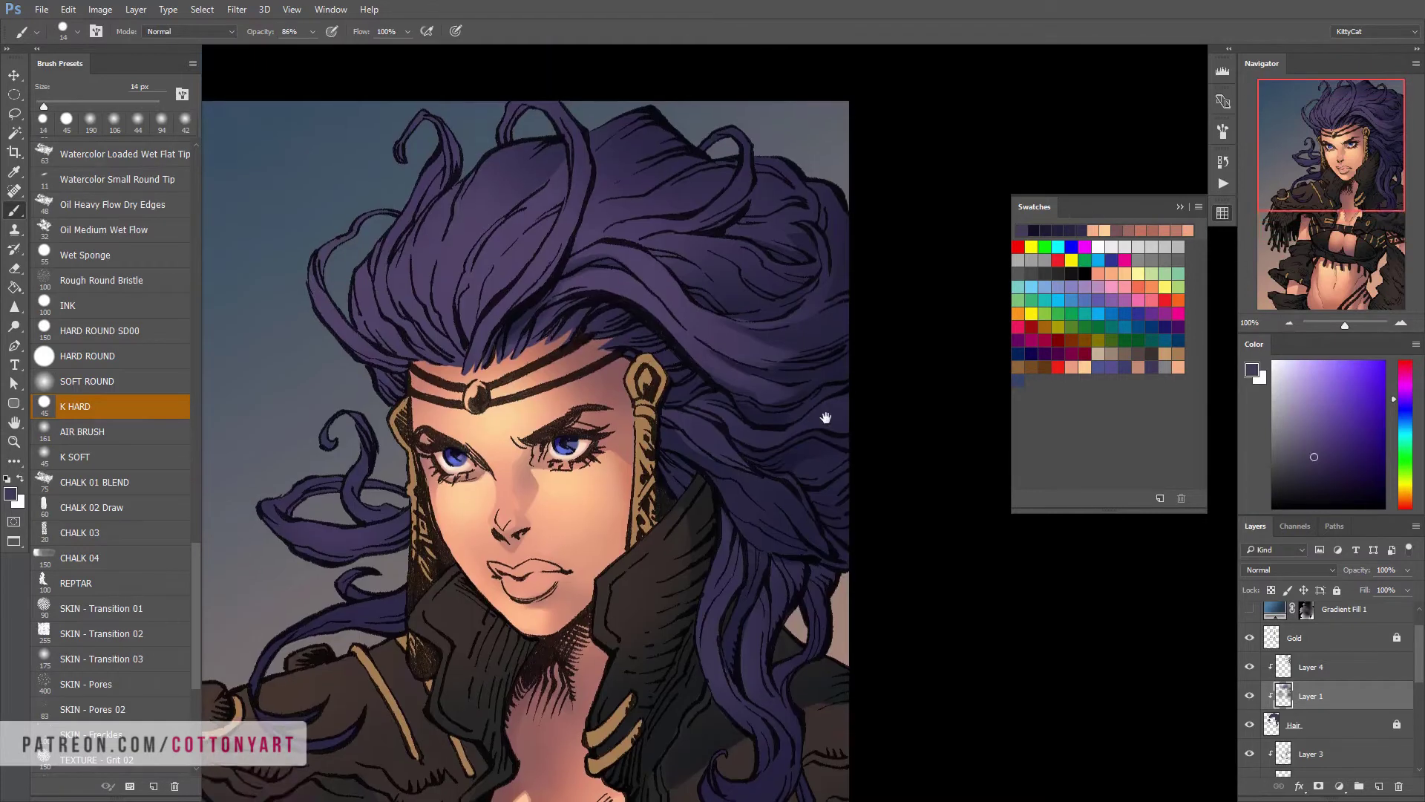
{"action": "left_click", "coordinate": [736, 297], "text": "alt"}
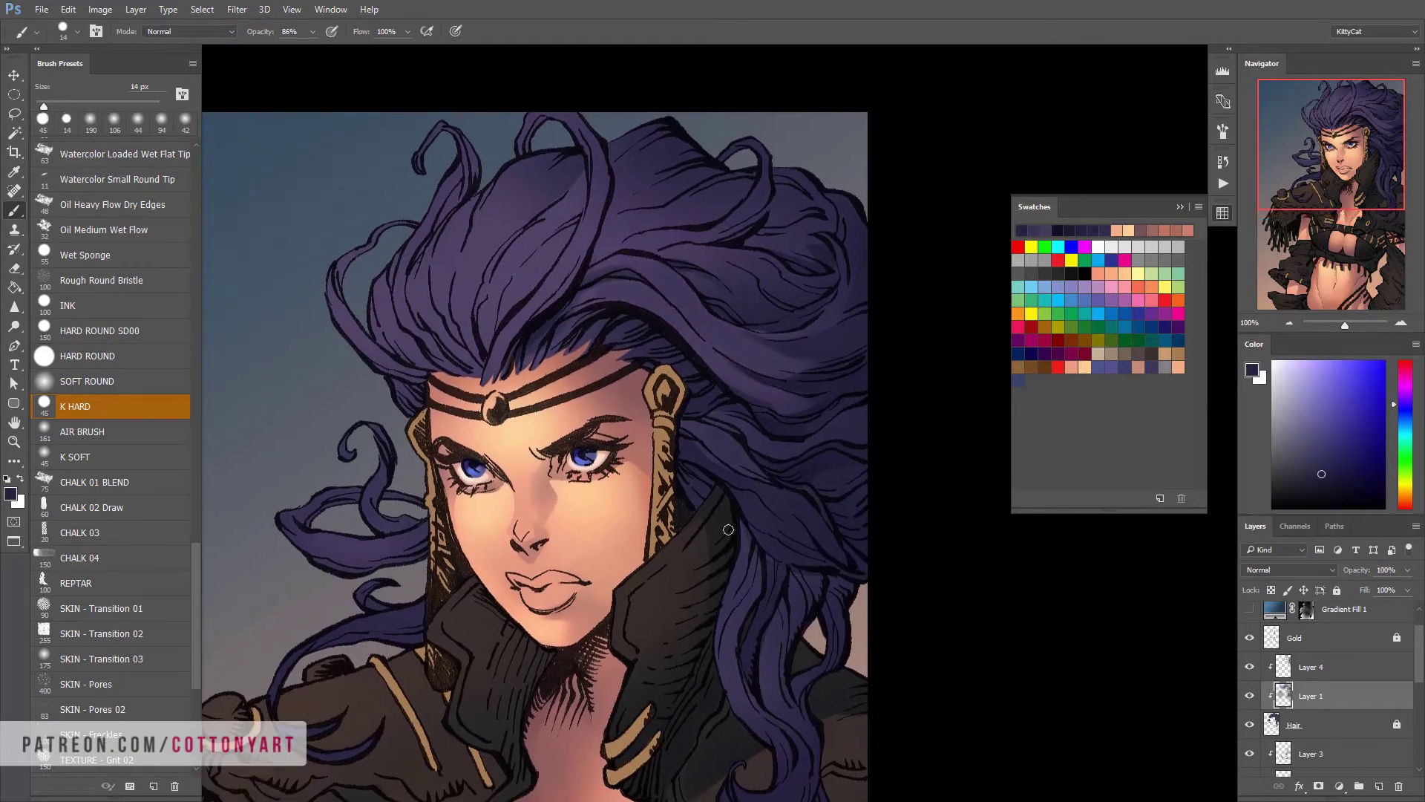
{"action": "scroll", "coordinate": [772, 312], "scroll_direction": "up", "scroll_amount": 1}
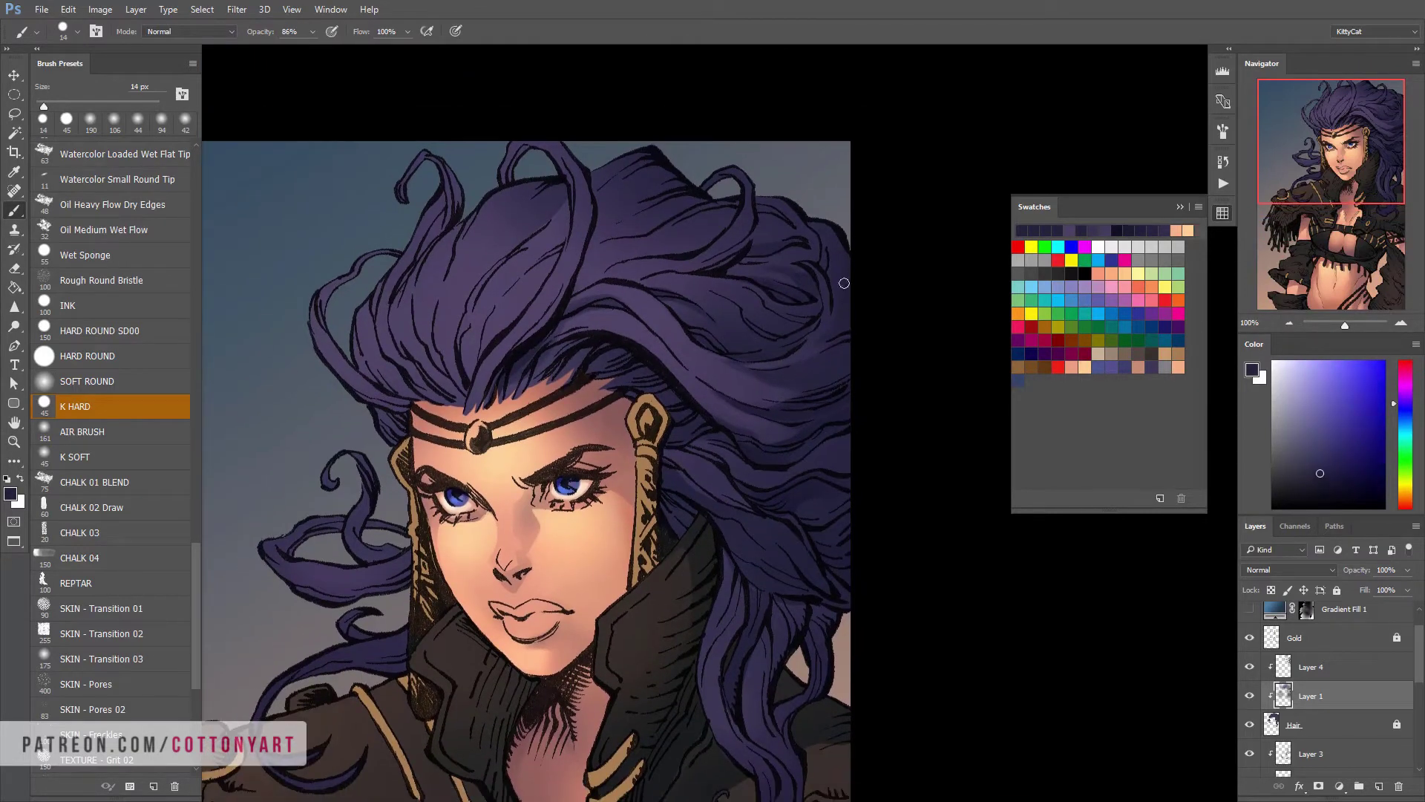
{"action": "scroll", "coordinate": [844, 283], "scroll_direction": "down", "scroll_amount": 2}
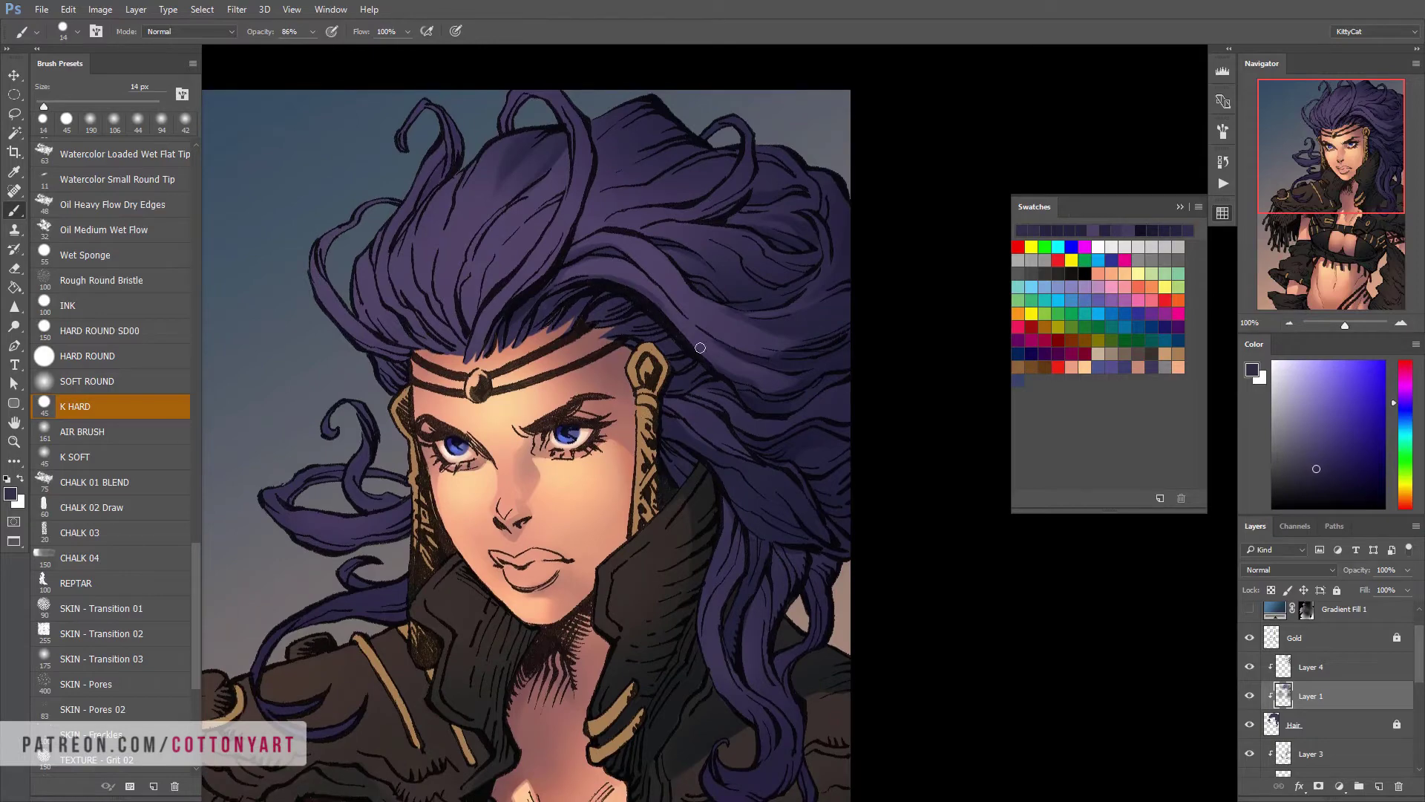
{"action": "scroll", "coordinate": [713, 471], "scroll_direction": "down", "scroll_amount": 2}
{"action": "scroll", "coordinate": [713, 471], "scroll_direction": "up", "scroll_amount": 1}
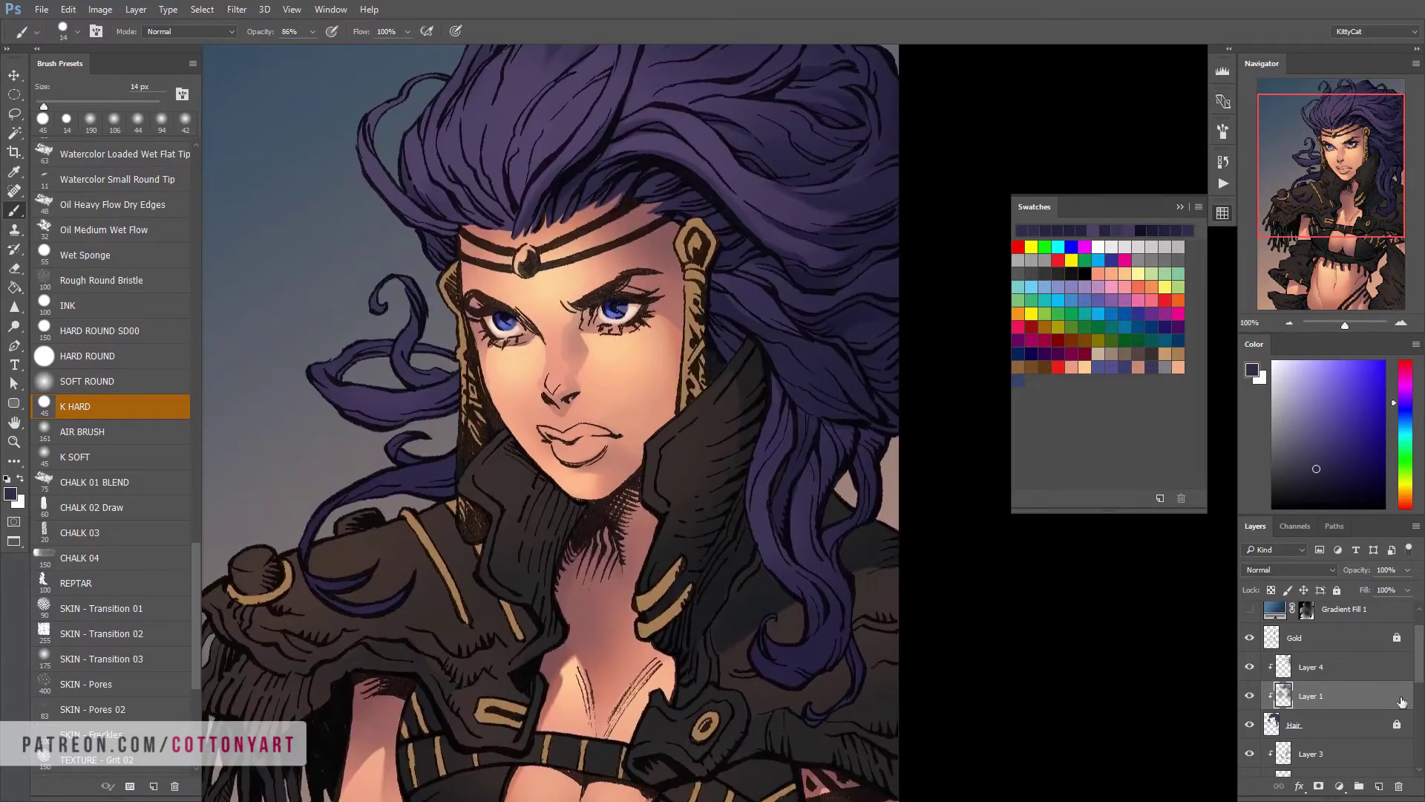
Add a Solid Color fill layer from the Layers panel, then pick the soft airbrush and a brown
{"action": "right_click", "coordinate": [1310, 674]}
{"action": "left_click", "coordinate": [1012, 319]}
{"action": "left_click", "coordinate": [81, 431]}
{"action": "left_click", "coordinate": [1342, 434]}
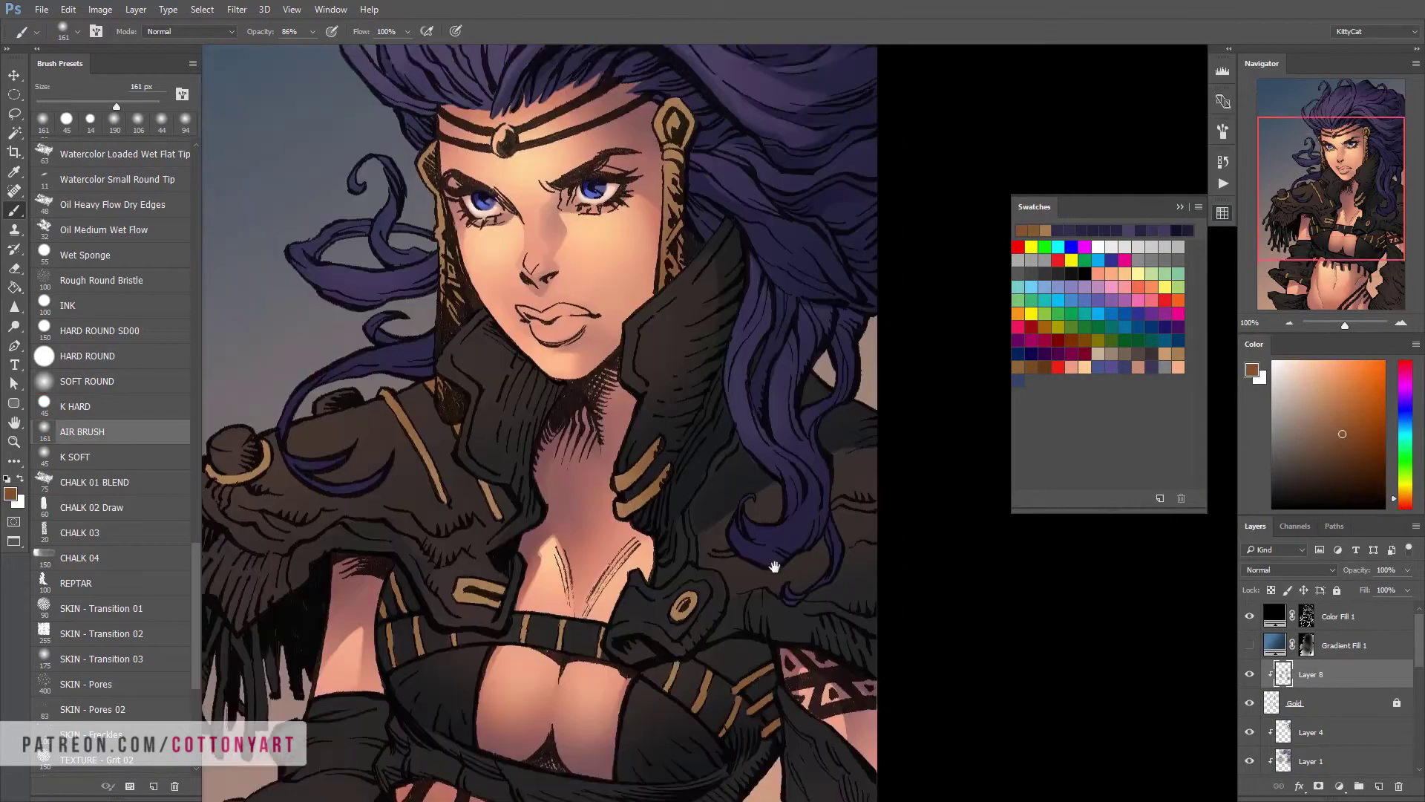
Check and confirm the fill colour of Color Fill 4, then return to the brush
{"action": "scroll", "coordinate": [571, 643], "scroll_direction": "down", "scroll_amount": 5}
{"action": "scroll", "coordinate": [572, 445], "scroll_direction": "down", "scroll_amount": 2}
{"action": "scroll", "coordinate": [1329, 690], "scroll_direction": "down", "scroll_amount": 3}
{"action": "double_click", "coordinate": [1276, 761]}
{"action": "key", "text": "Return"}
{"action": "scroll", "coordinate": [594, 415], "scroll_direction": "up", "scroll_amount": 1}
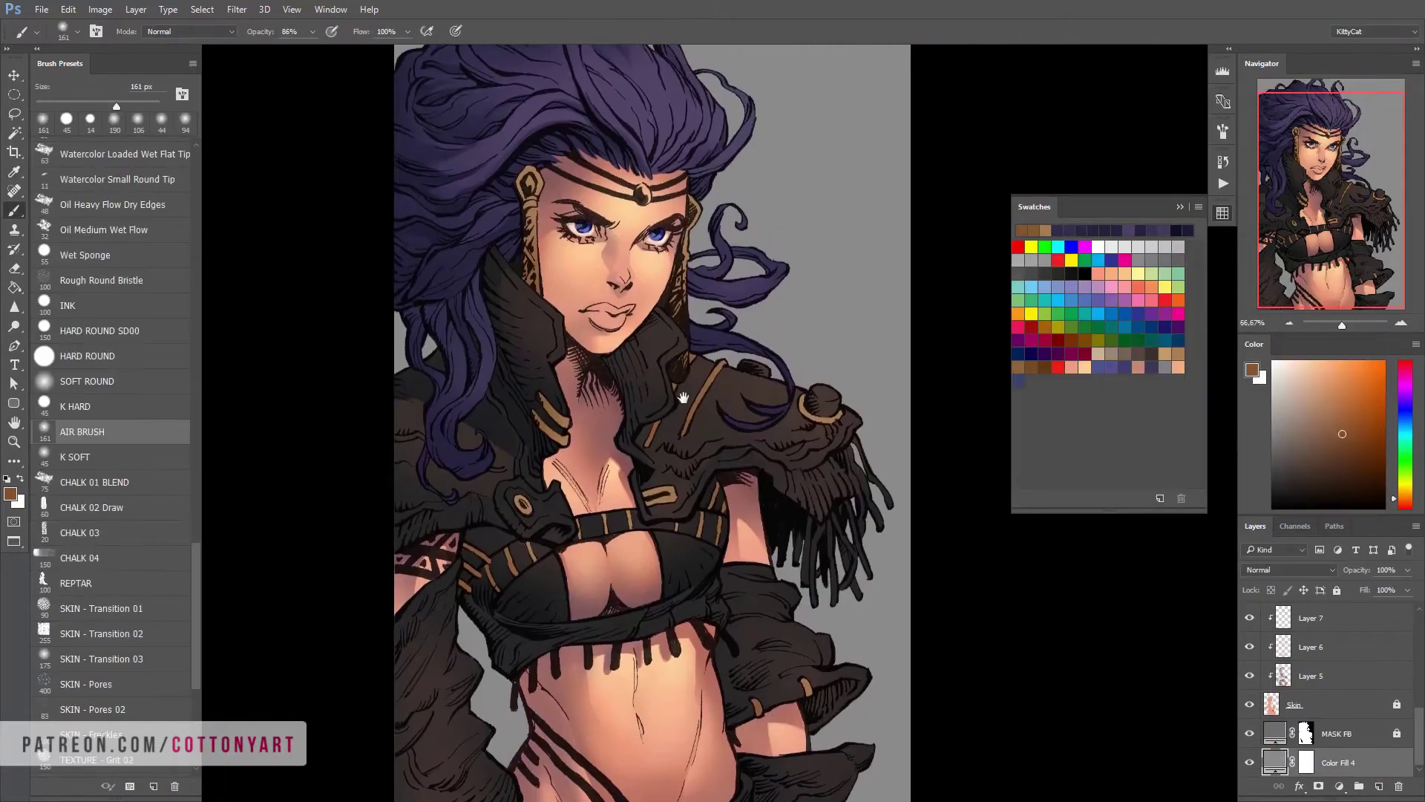
Add a new clipped layer above the hair for the highlights
{"action": "scroll", "coordinate": [594, 416], "scroll_direction": "down", "scroll_amount": 5}
{"action": "left_click", "coordinate": [1310, 675]}
{"action": "key", "text": "b"}
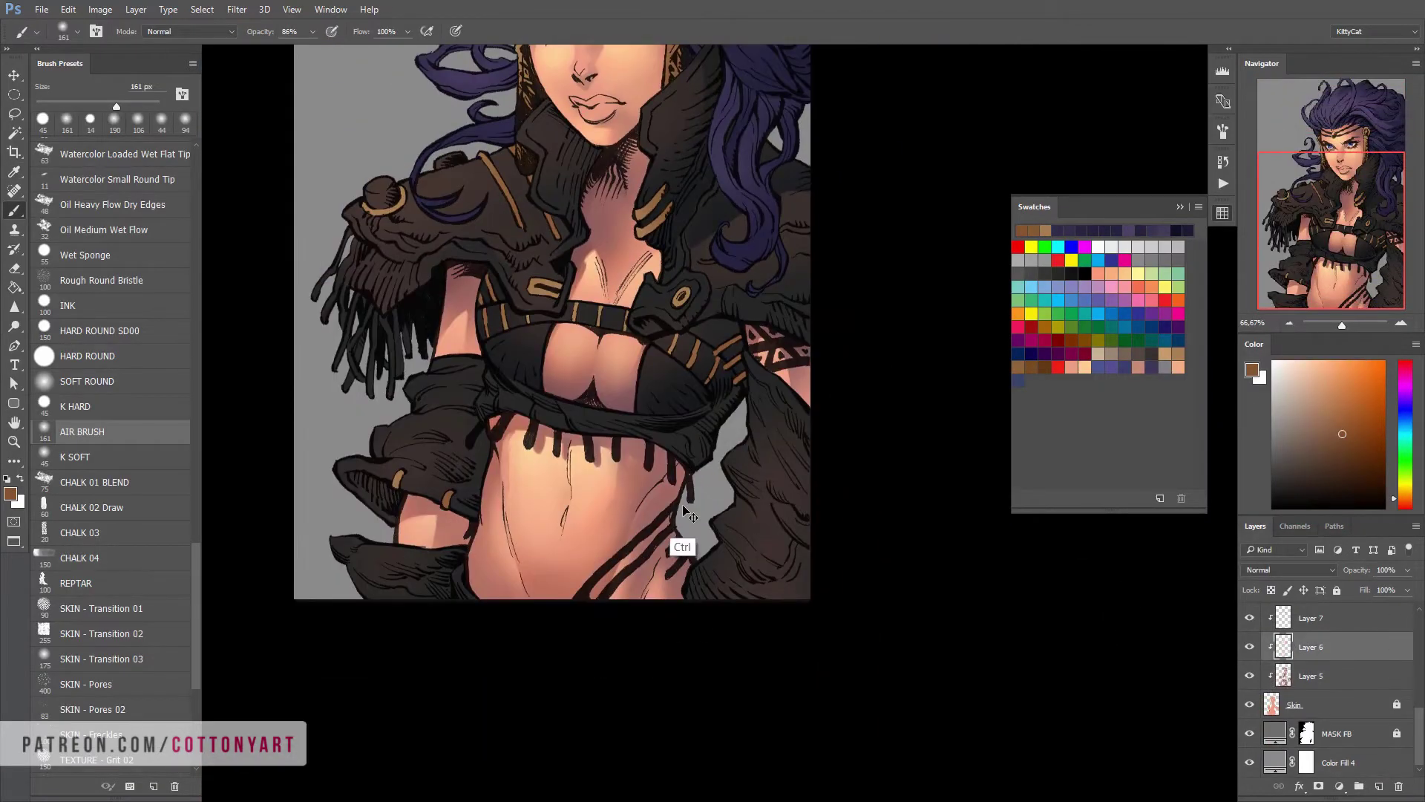
{"action": "scroll", "coordinate": [678, 548], "scroll_direction": "down", "scroll_amount": 2}
{"action": "scroll", "coordinate": [678, 547], "scroll_direction": "up", "scroll_amount": 2}
{"action": "key", "text": "l"}
{"action": "scroll", "coordinate": [1250, 678], "scroll_direction": "up", "scroll_amount": 3}
{"action": "key", "text": "ctrl+shift+alt+n"}
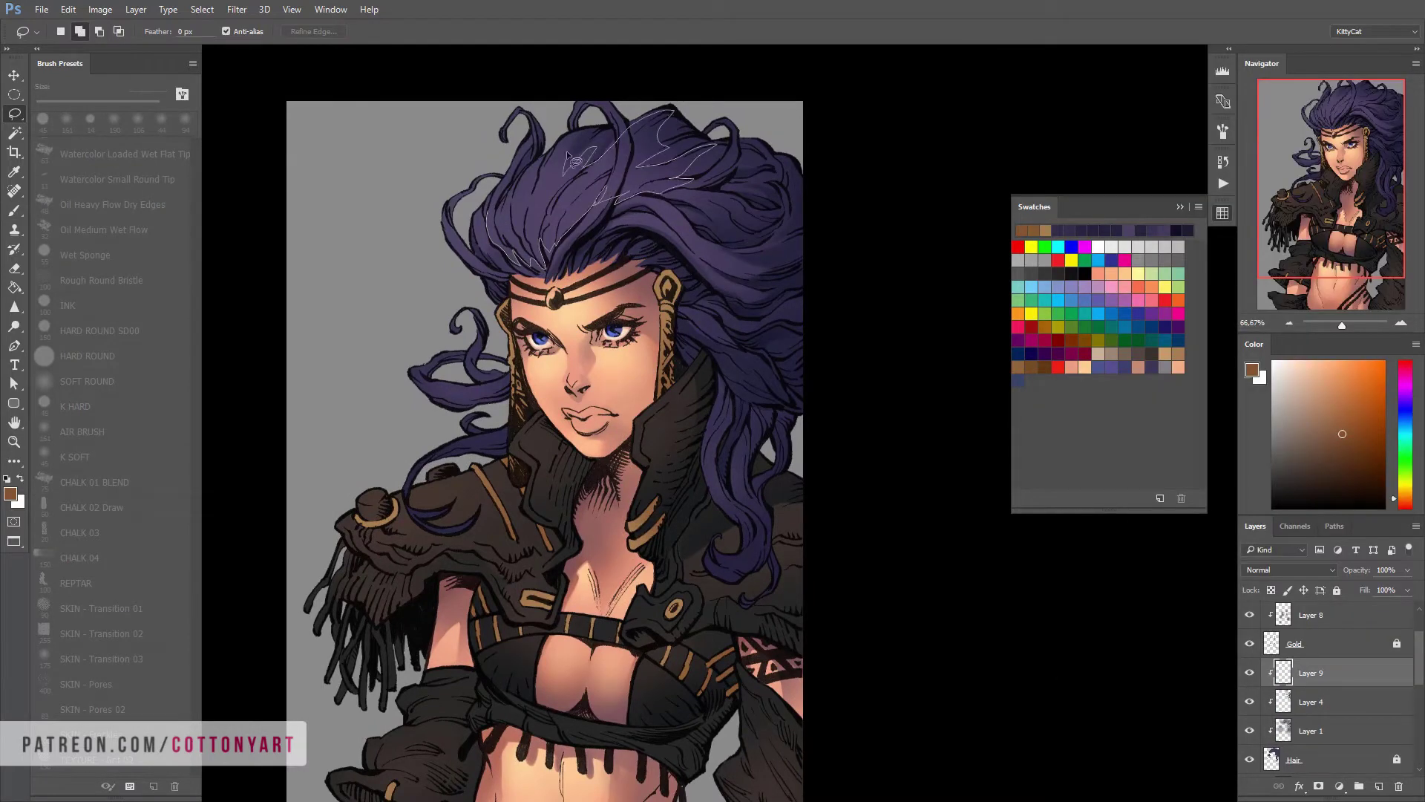
Lasso a hair area and airbrush the sampled purple across it in Color Dodge
{"action": "left_click_drag", "start_coordinate": [568, 156], "coordinate": [614, 197]}
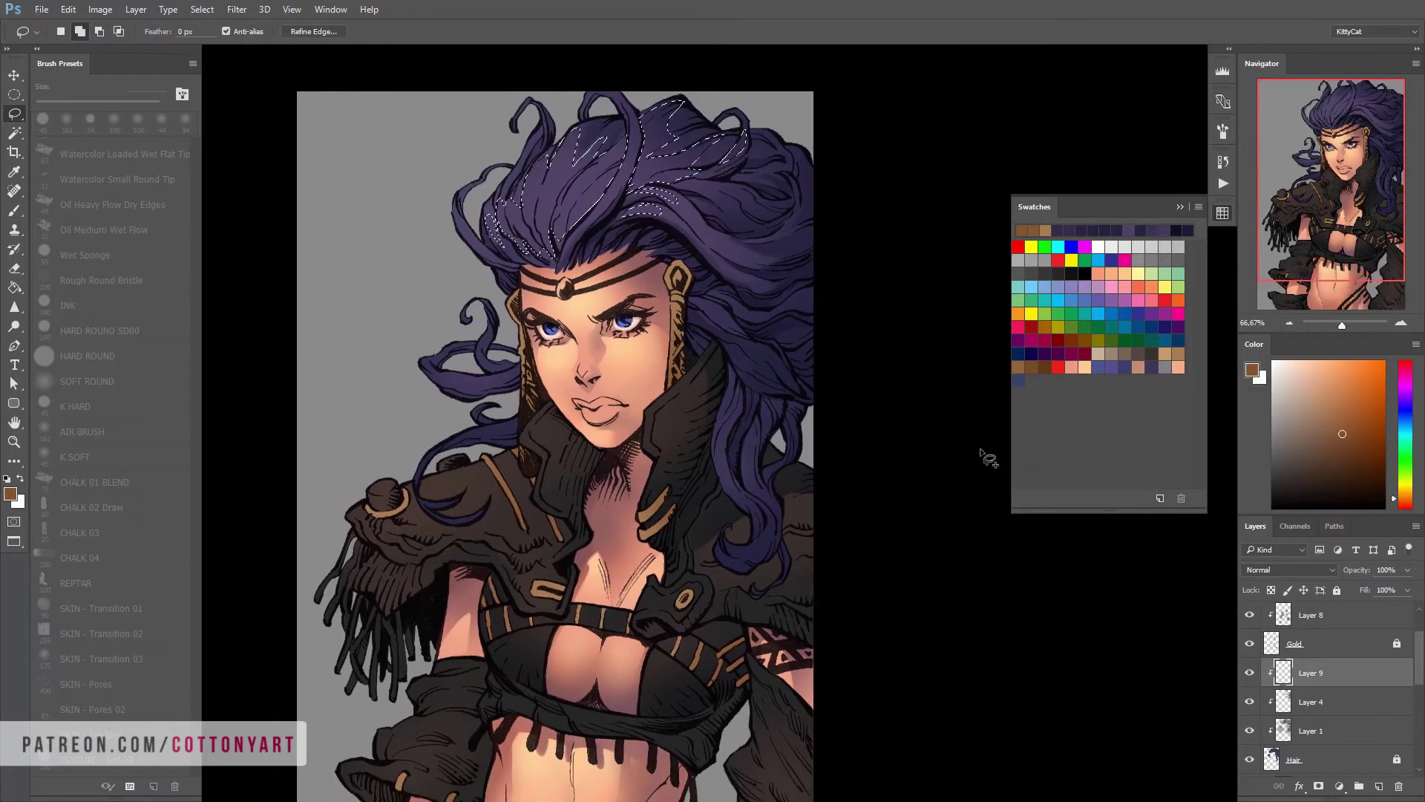
{"action": "key", "text": "ctrl+d"}
{"action": "key", "text": "b"}
{"action": "left_click", "coordinate": [553, 232], "text": "alt"}
{"action": "left_click", "coordinate": [185, 31]}
{"action": "left_click", "coordinate": [170, 142]}
{"action": "left_click_drag", "start_coordinate": [520, 223], "coordinate": [646, 143]}
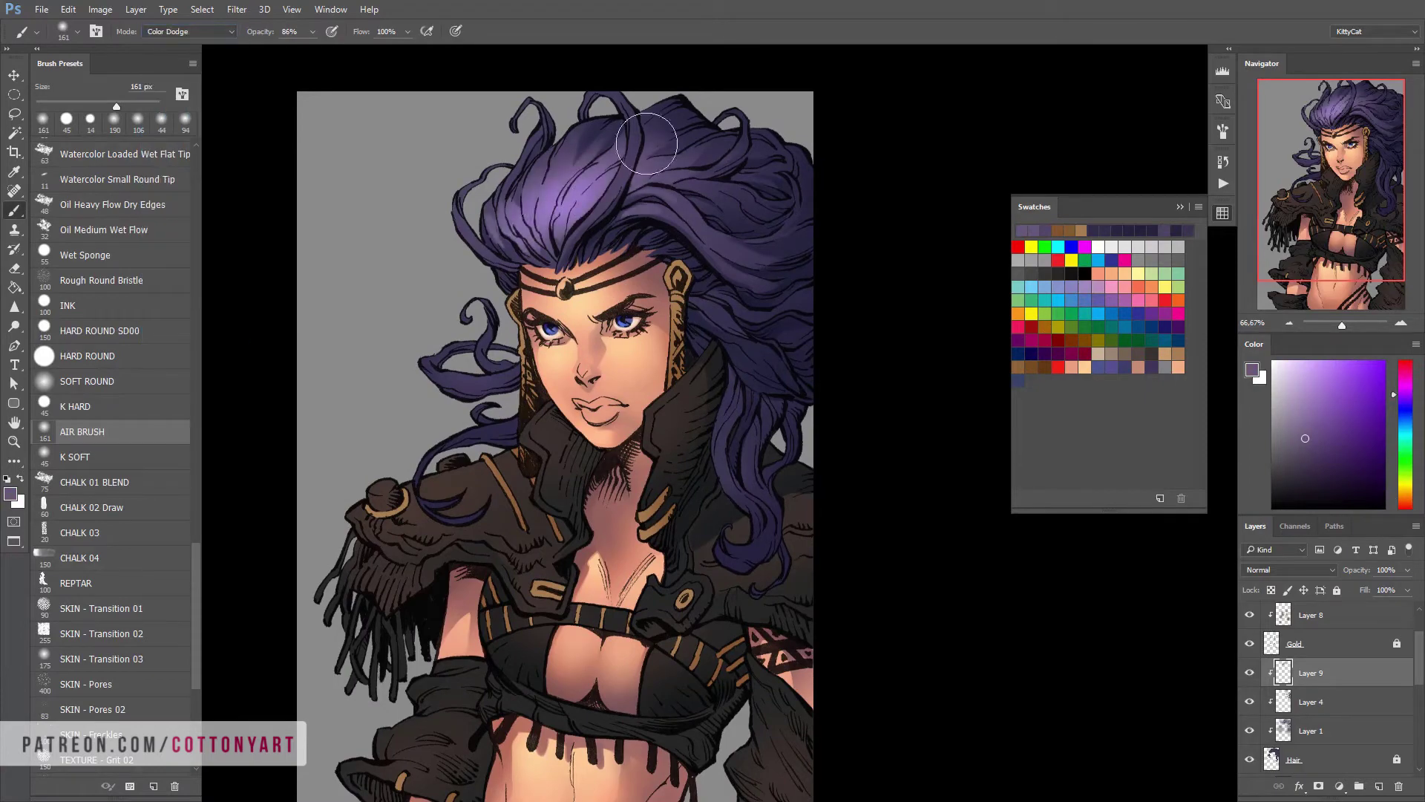
Save the sampled purple as a new swatch and set the highlight layer to 62% opacity
{"action": "key", "text": "ctrl+minus"}
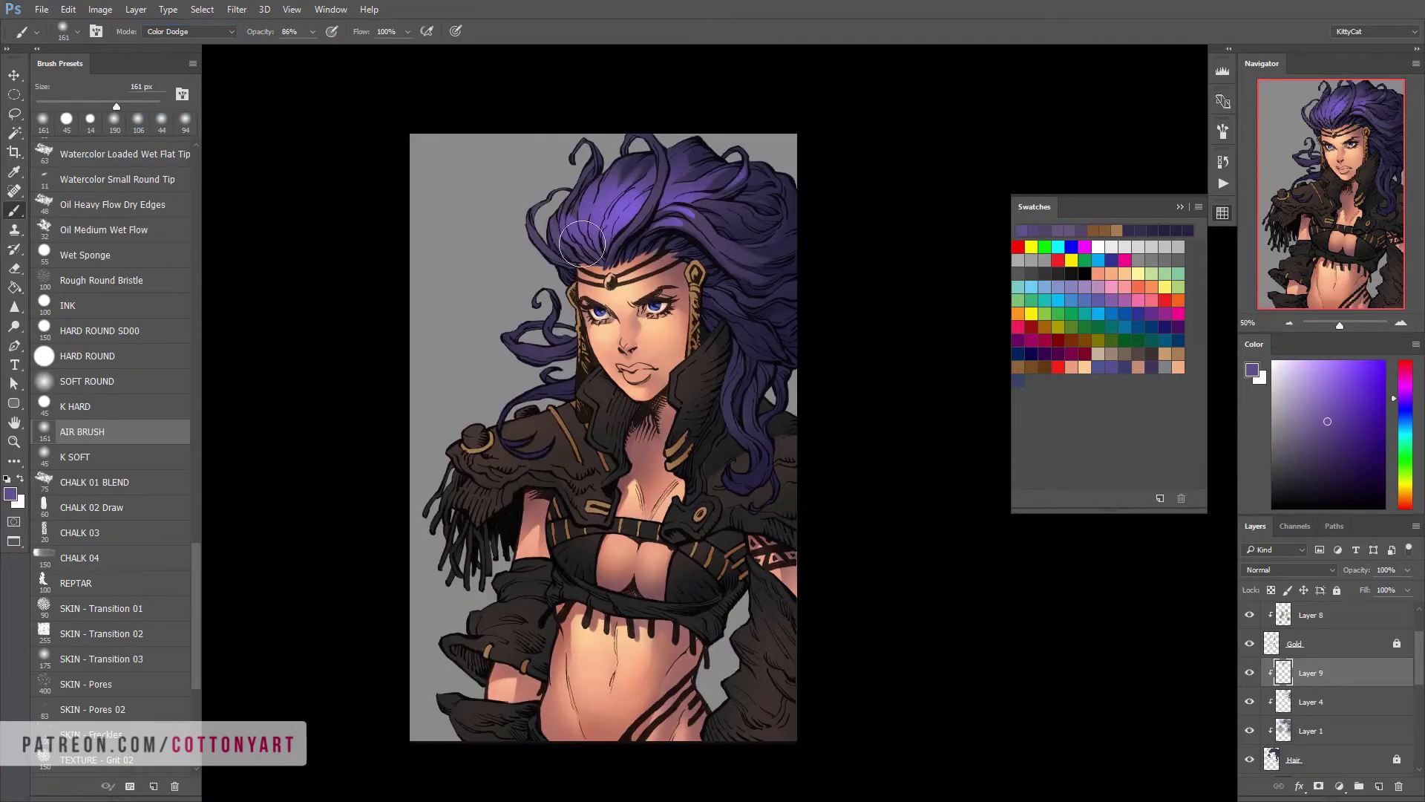
{"action": "left_click", "coordinate": [1099, 431]}
{"action": "left_click", "coordinate": [658, 279]}
{"action": "left_click_drag", "start_coordinate": [659, 280], "coordinate": [672, 259]}
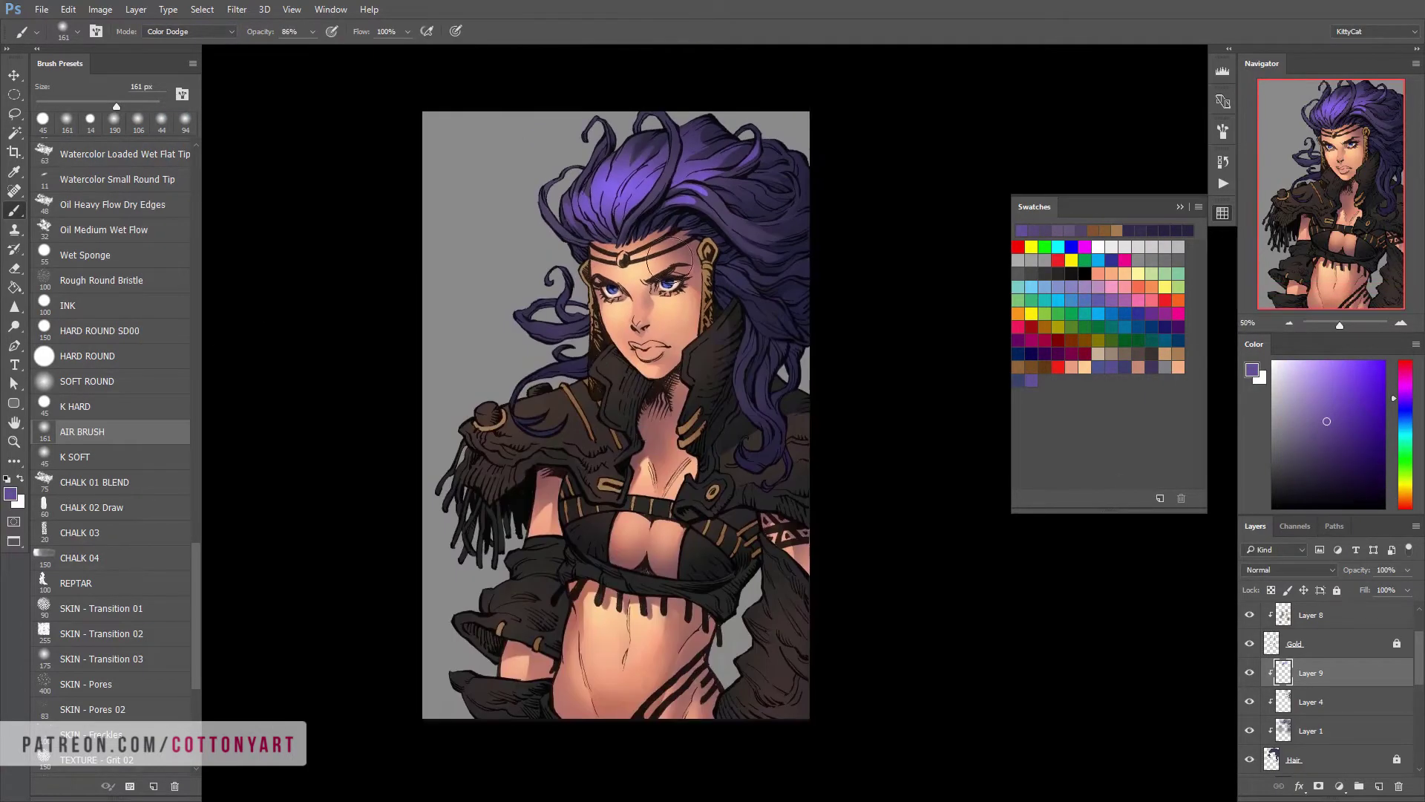
{"action": "left_click_drag", "start_coordinate": [1357, 569], "coordinate": [1344, 569]}
Lasso a single hair strand and brighten it with the dodge brush
{"action": "key", "text": "l"}
{"action": "left_click_drag", "start_coordinate": [658, 108], "coordinate": [523, 178]}
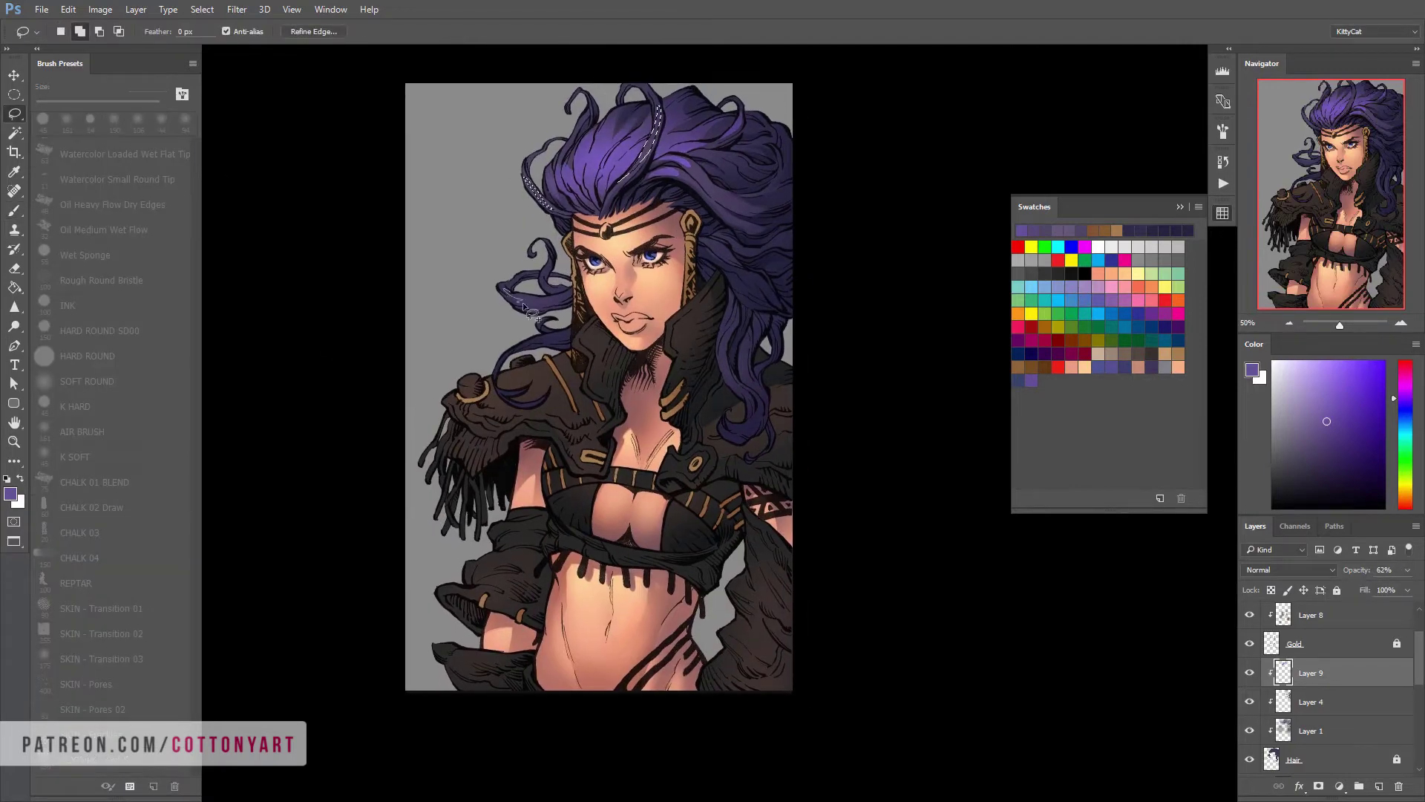
{"action": "key", "text": "ctrl+d"}
{"action": "mouse_move", "coordinate": [531, 312]}
{"action": "left_mouse_down"}
{"action": "mouse_move", "coordinate": [437, 330]}
{"action": "mouse_move", "coordinate": [476, 315]}
{"action": "left_mouse_up"}
{"action": "key", "text": "b"}
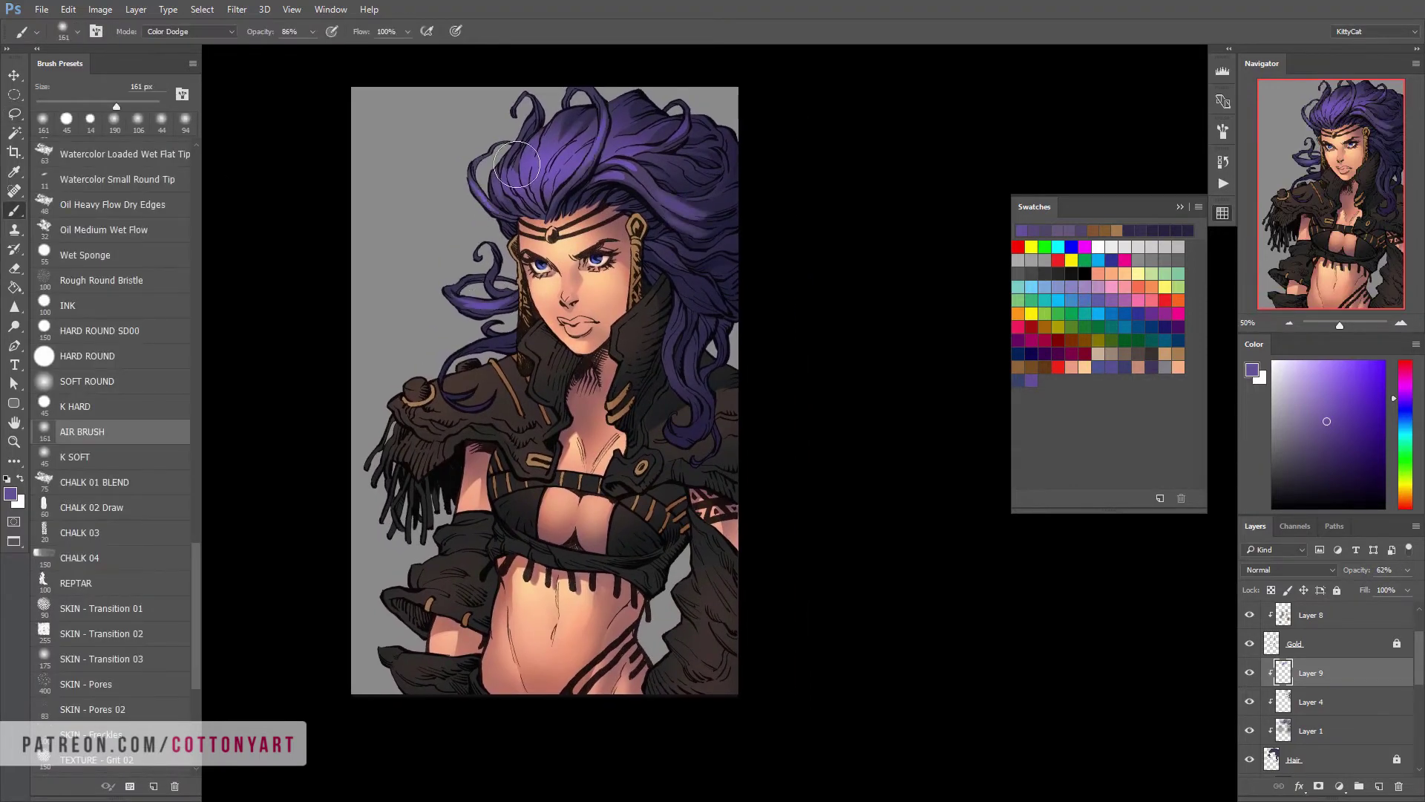
{"action": "mouse_move", "coordinate": [517, 163]}
{"action": "left_mouse_down"}
{"action": "mouse_move", "coordinate": [474, 172]}
{"action": "mouse_move", "coordinate": [506, 181]}
{"action": "mouse_move", "coordinate": [494, 204]}
{"action": "mouse_move", "coordinate": [516, 201]}
{"action": "left_mouse_up"}
Pan and zoom around the top and right side of the hair
{"action": "key", "text": "l"}
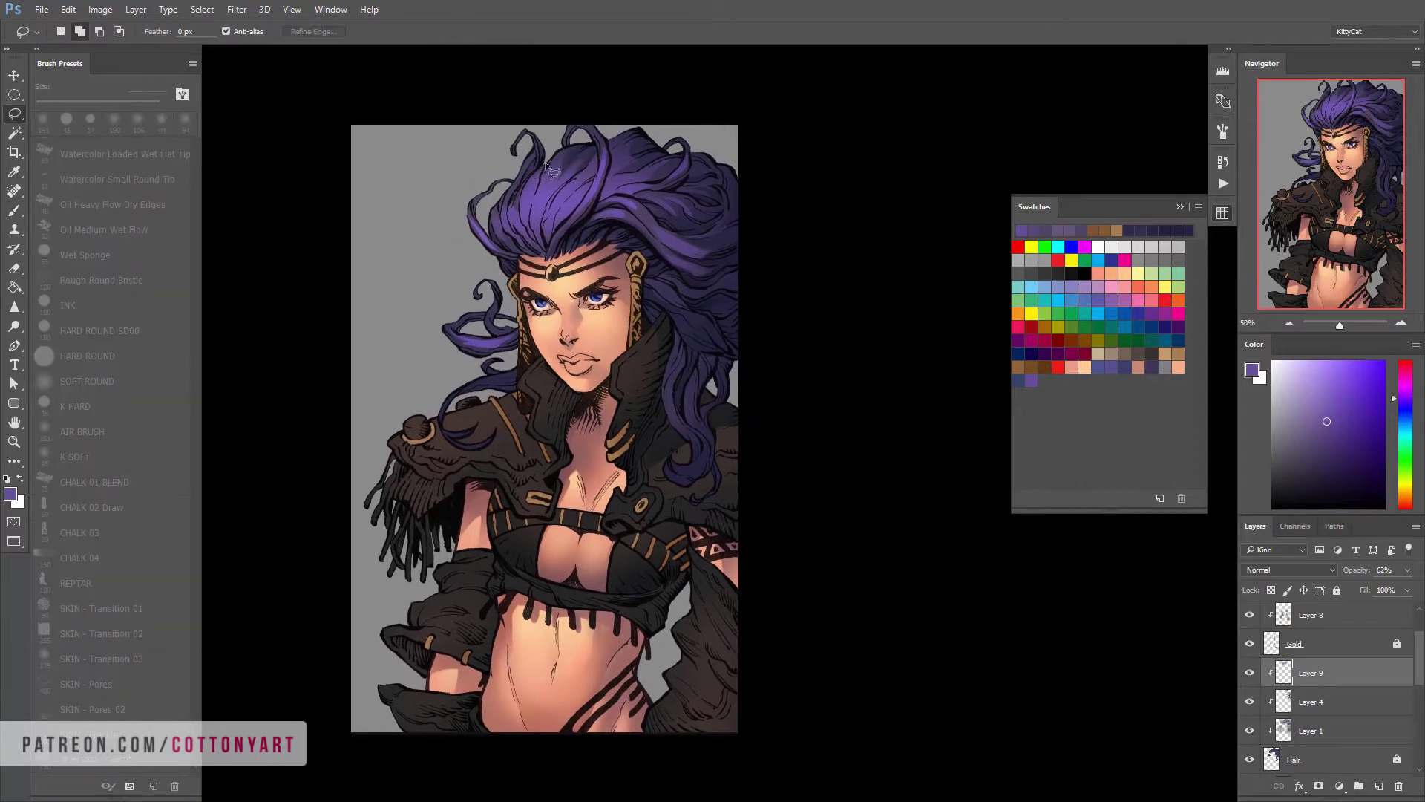
{"action": "key", "text": "b"}
{"action": "mouse_move", "coordinate": [500, 418]}
{"action": "left_mouse_down"}
{"action": "mouse_move", "coordinate": [531, 350]}
{"action": "mouse_move", "coordinate": [580, 342]}
{"action": "left_mouse_up"}
{"action": "left_click_drag", "start_coordinate": [648, 479], "coordinate": [692, 503]}
{"action": "key", "text": "l"}
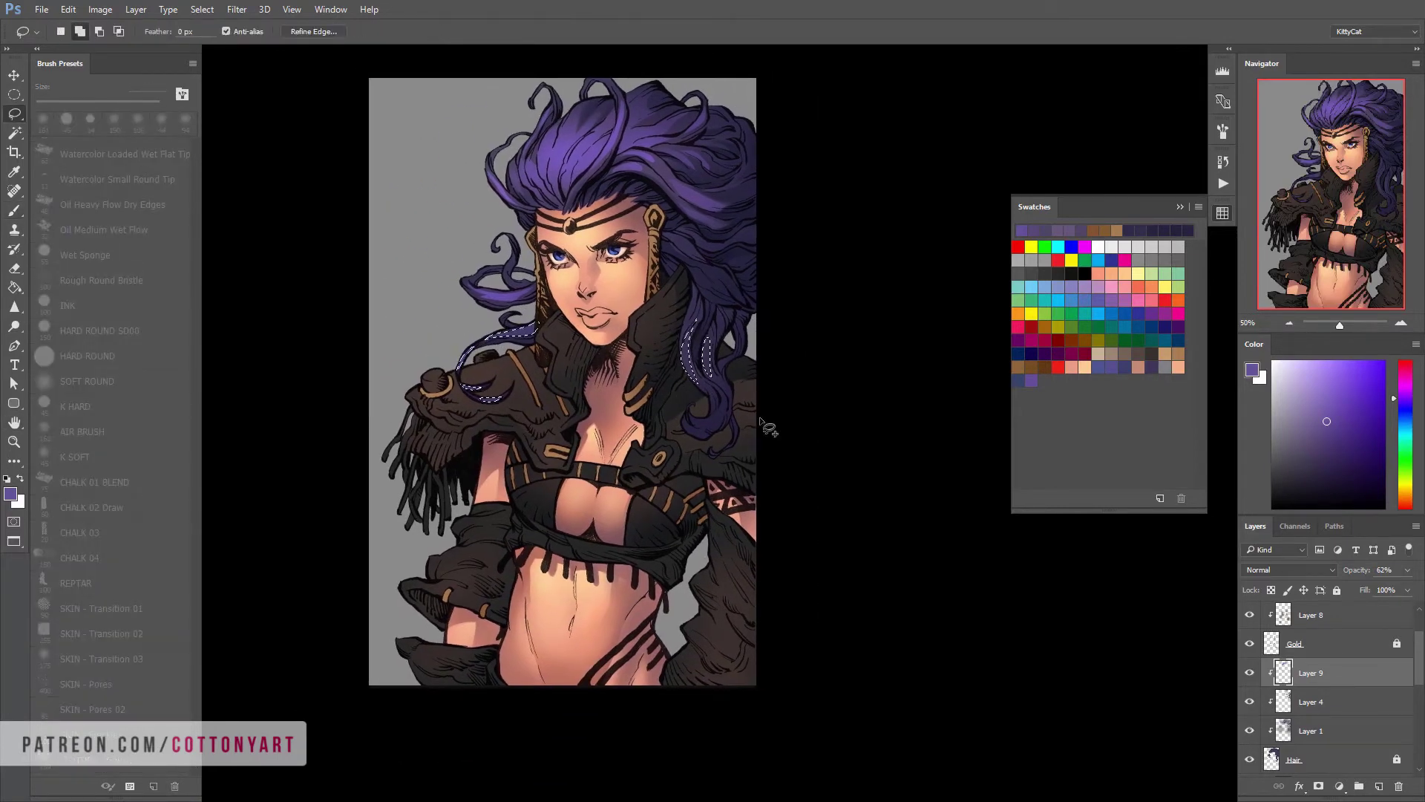
{"action": "key", "text": "ctrl+plus"}
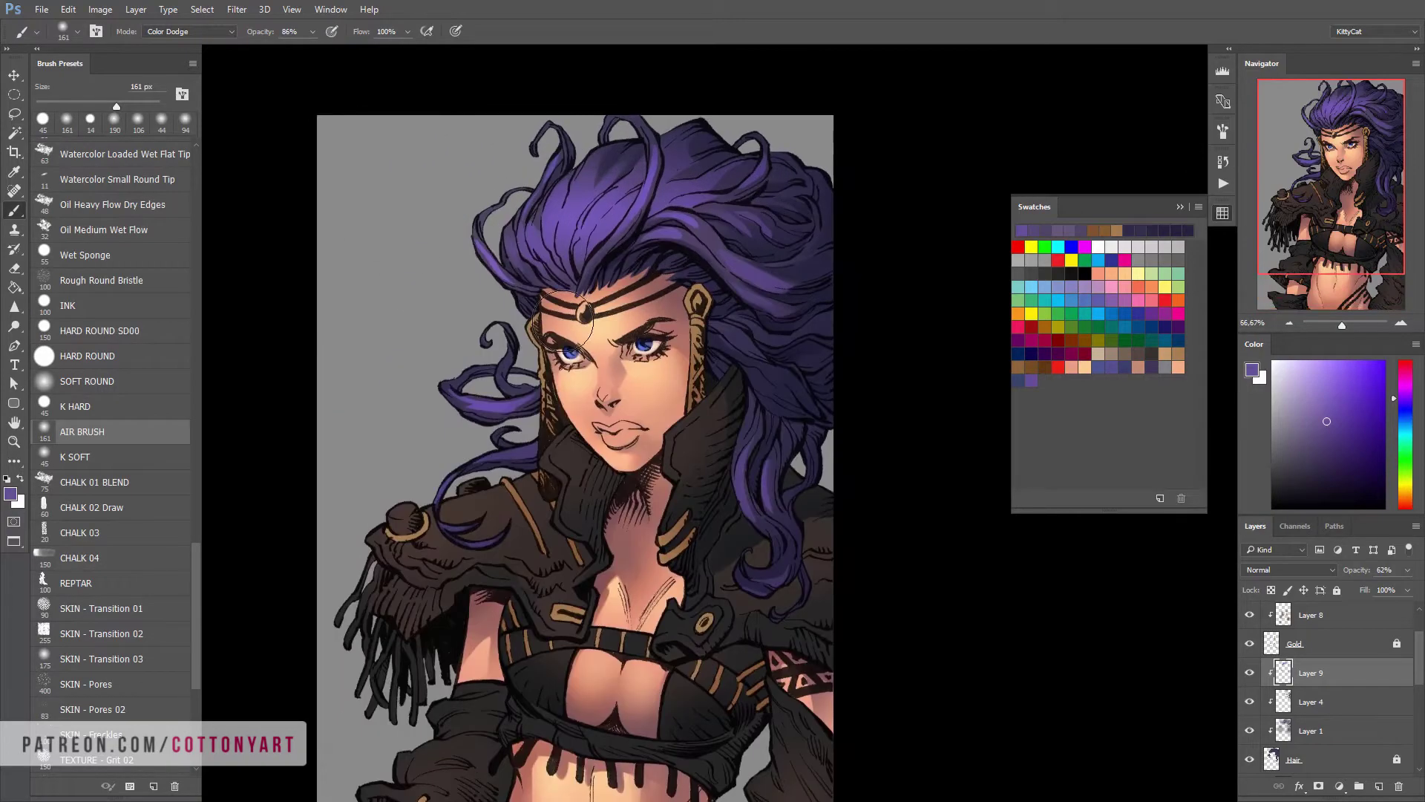
{"action": "mouse_move", "coordinate": [769, 247]}
{"action": "left_mouse_down"}
{"action": "mouse_move", "coordinate": [658, 180]}
{"action": "mouse_move", "coordinate": [705, 339]}
{"action": "left_mouse_up"}
{"action": "key", "text": "ctrl+minus"}
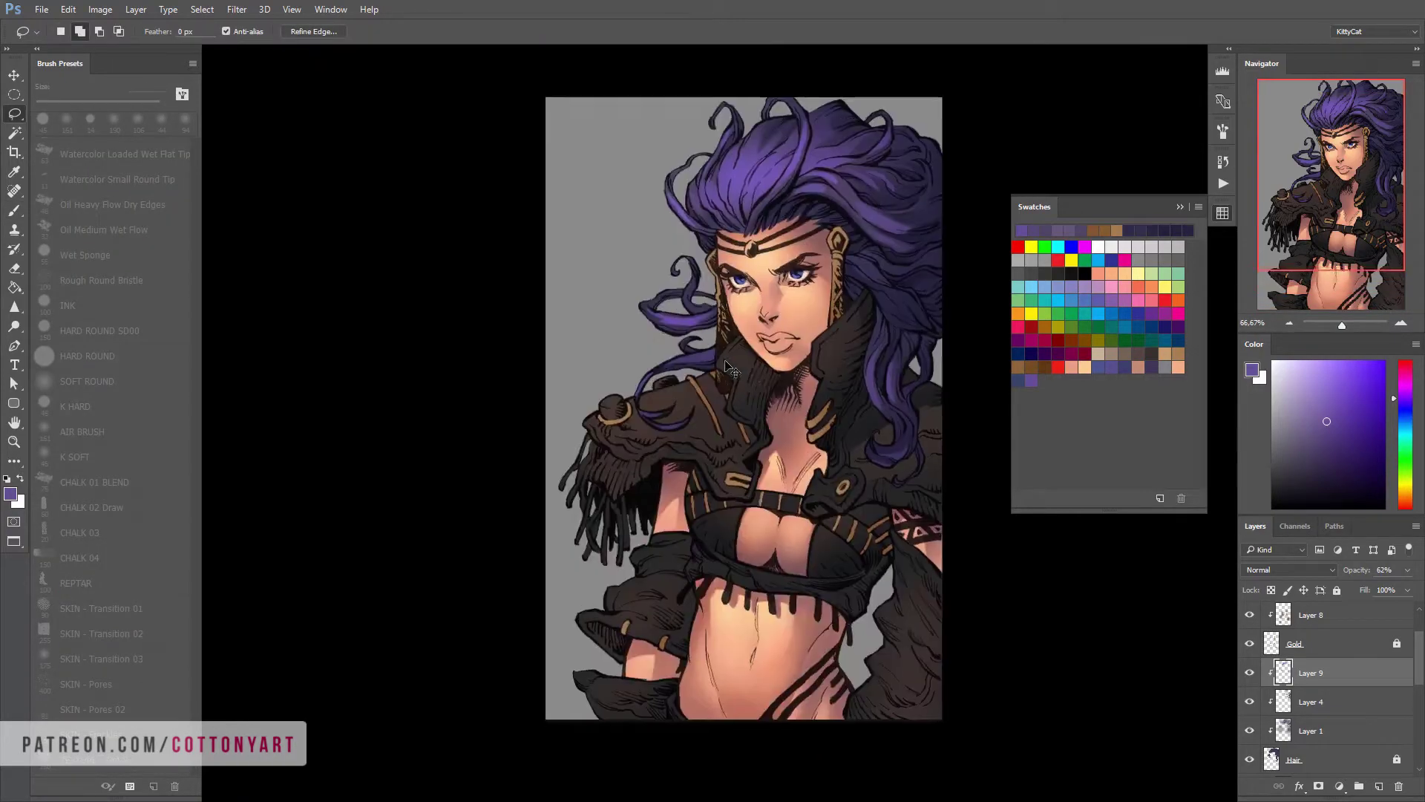
Zoom in on the face and lasso another section of the hair
{"action": "key", "text": "b"}
{"action": "mouse_move", "coordinate": [891, 259]}
{"action": "left_mouse_down"}
{"action": "mouse_move", "coordinate": [811, 254]}
{"action": "mouse_move", "coordinate": [773, 346]}
{"action": "left_mouse_up"}
{"action": "key", "text": "ctrl+plus"}
{"action": "key", "text": "ctrl+plus"}
{"action": "key", "text": "l"}
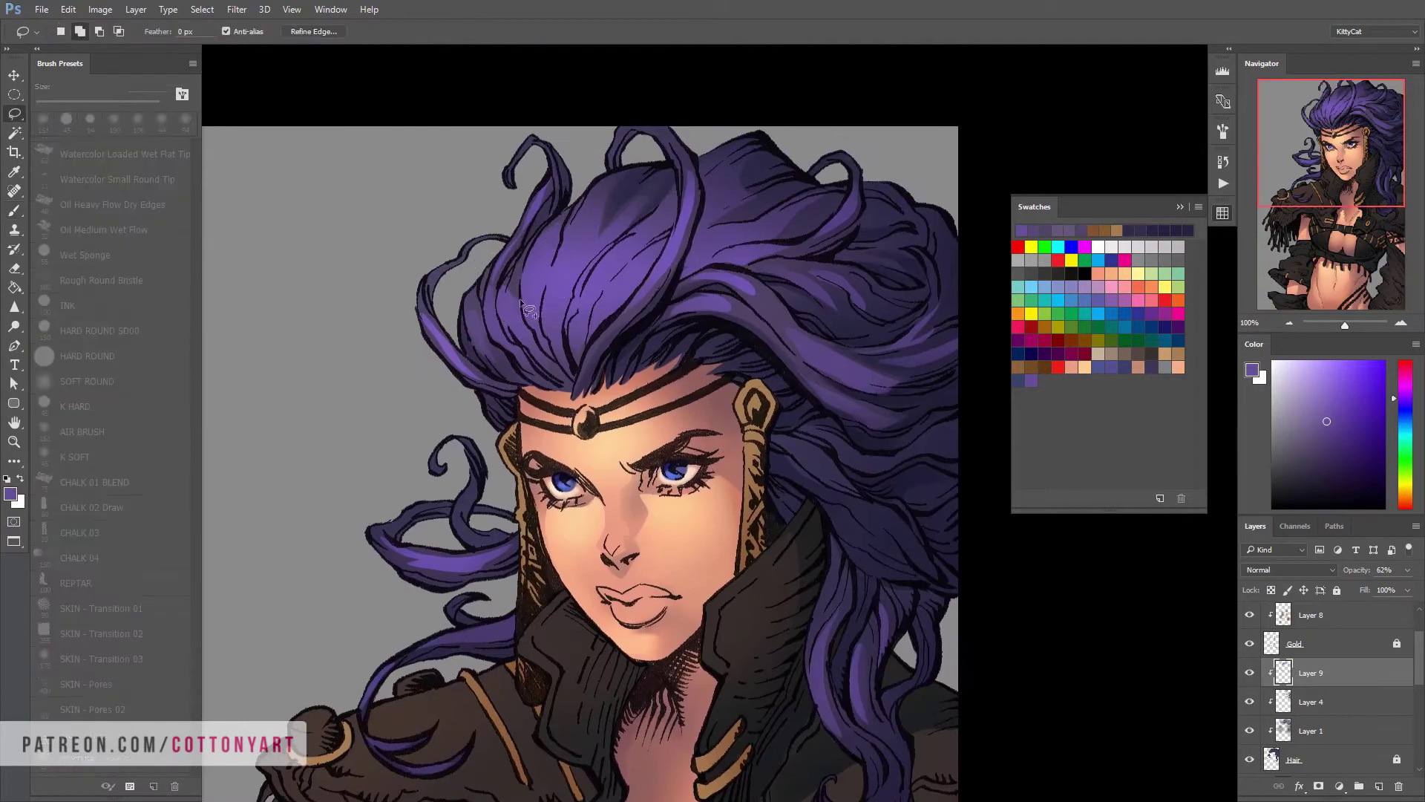
{"action": "mouse_move", "coordinate": [524, 299]}
{"action": "left_mouse_down"}
{"action": "mouse_move", "coordinate": [513, 208]}
{"action": "mouse_move", "coordinate": [490, 186]}
{"action": "mouse_move", "coordinate": [535, 253]}
{"action": "left_mouse_up"}
{"action": "mouse_move", "coordinate": [608, 255]}
{"action": "left_mouse_down"}
{"action": "mouse_move", "coordinate": [548, 329]}
{"action": "mouse_move", "coordinate": [520, 297]}
{"action": "mouse_move", "coordinate": [564, 372]}
{"action": "mouse_move", "coordinate": [764, 229]}
{"action": "mouse_move", "coordinate": [670, 448]}
{"action": "left_mouse_up"}
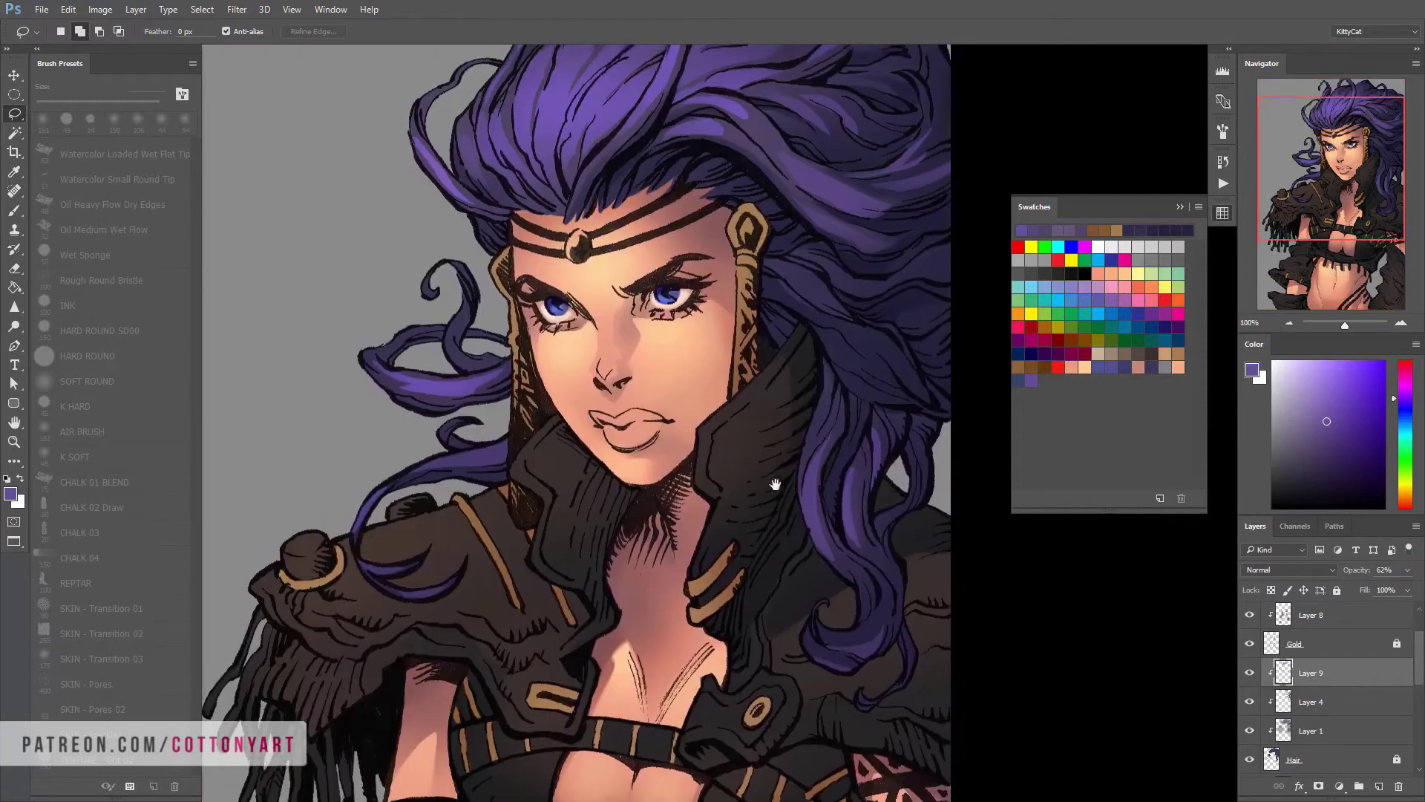
Paint the lips pink with a hard round tip and refine them with Hue/Saturation
{"action": "left_click", "coordinate": [99, 330]}
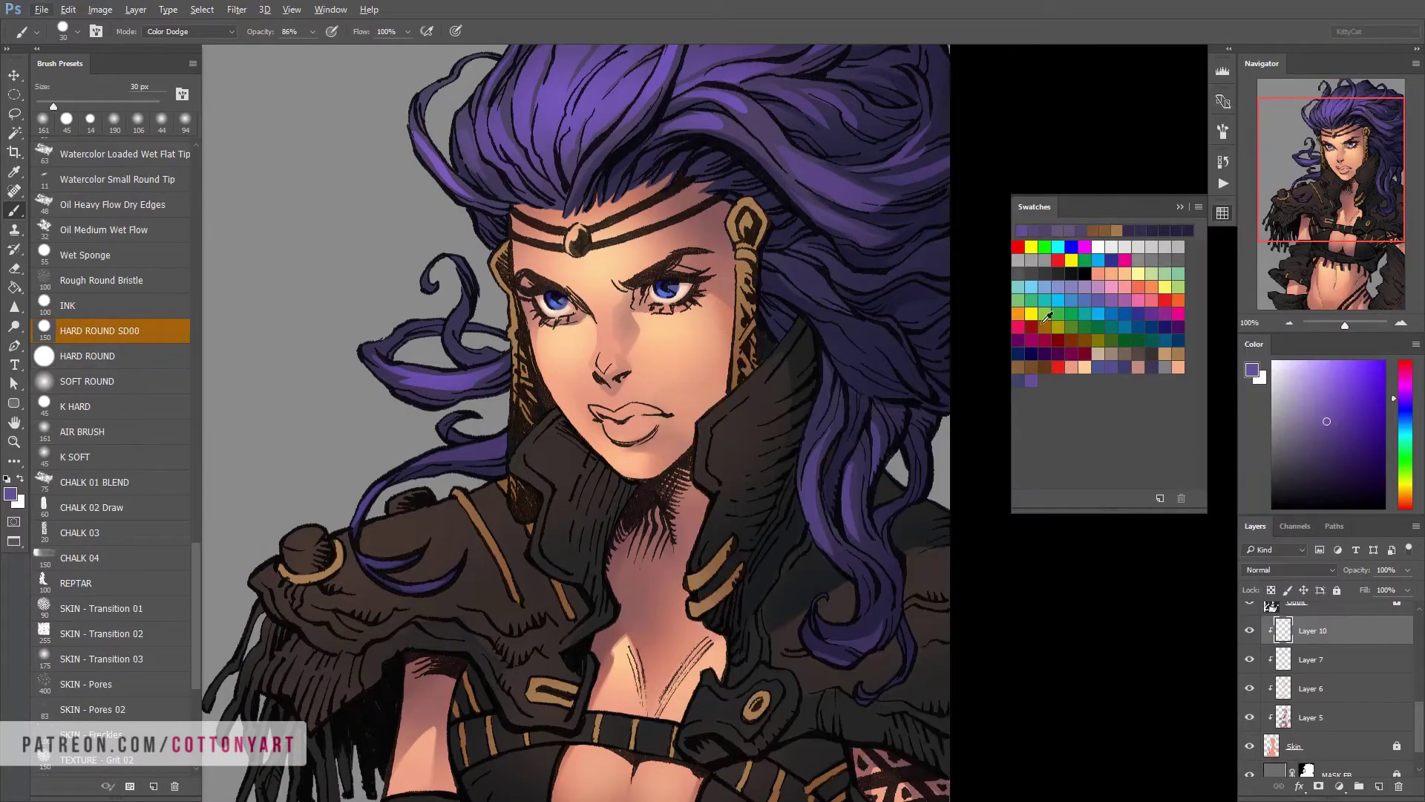
{"action": "left_click_drag", "start_coordinate": [598, 417], "coordinate": [646, 434]}
{"action": "left_click", "coordinate": [190, 31]}
{"action": "left_click", "coordinate": [159, 43]}
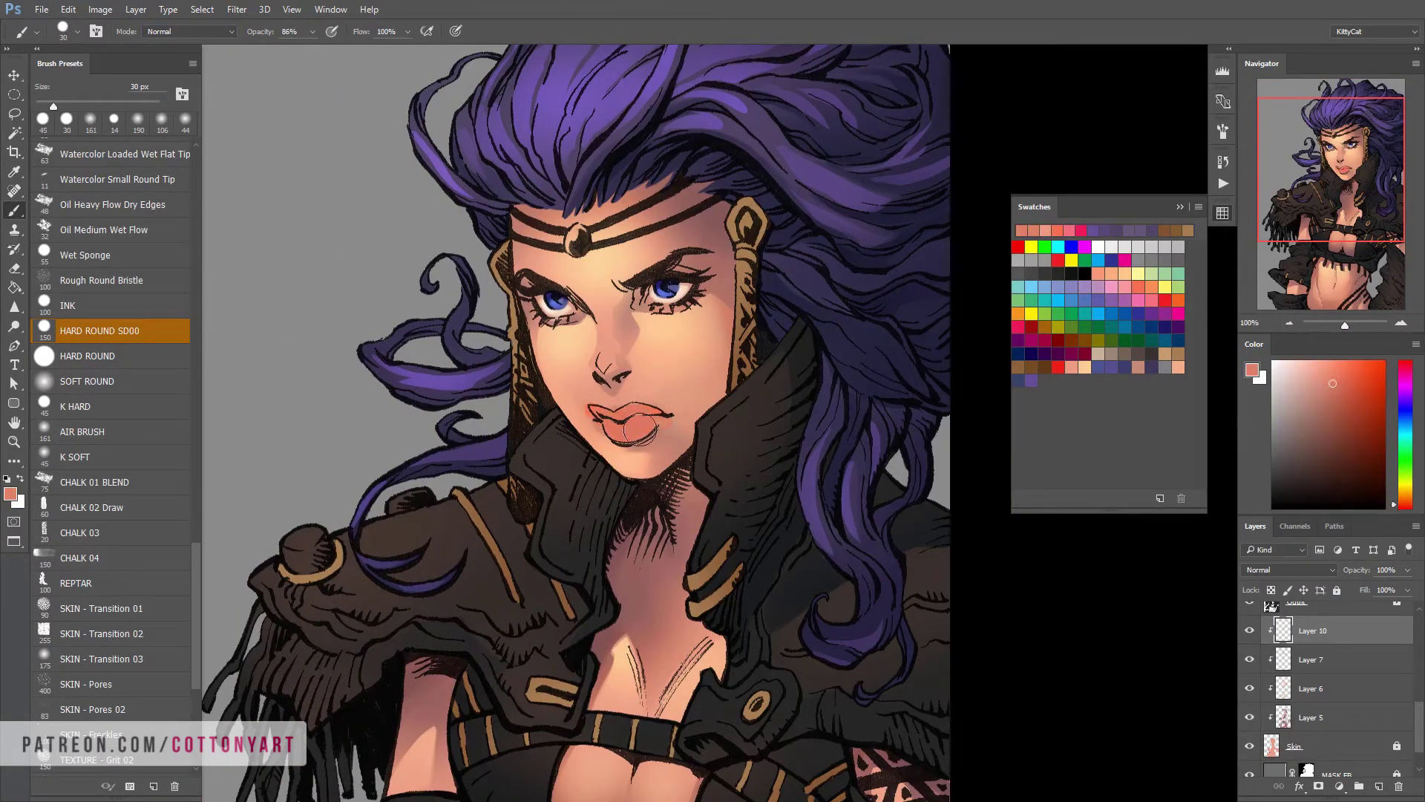
{"action": "scroll", "coordinate": [614, 424], "scroll_direction": "up", "scroll_amount": 1}
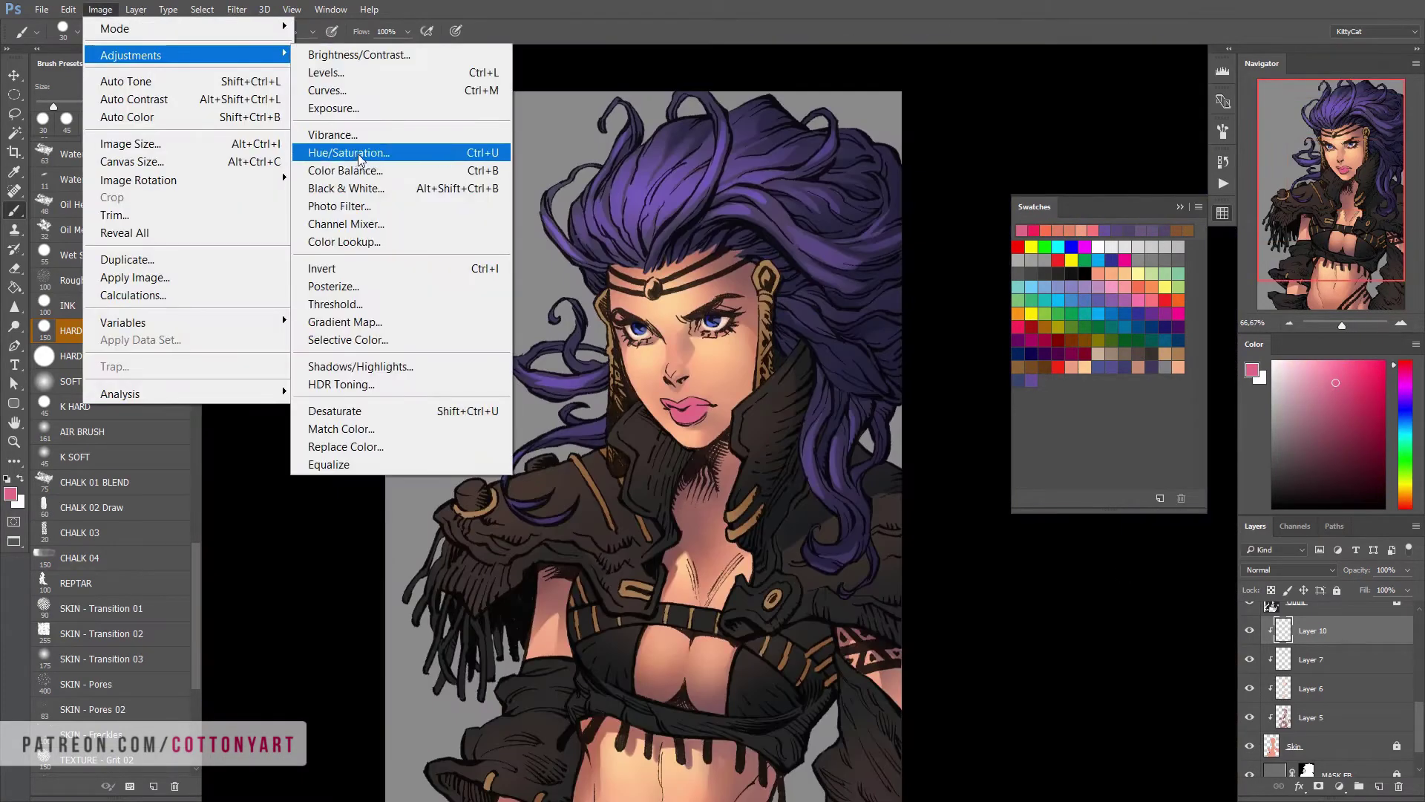
{"action": "left_click", "coordinate": [366, 140]}
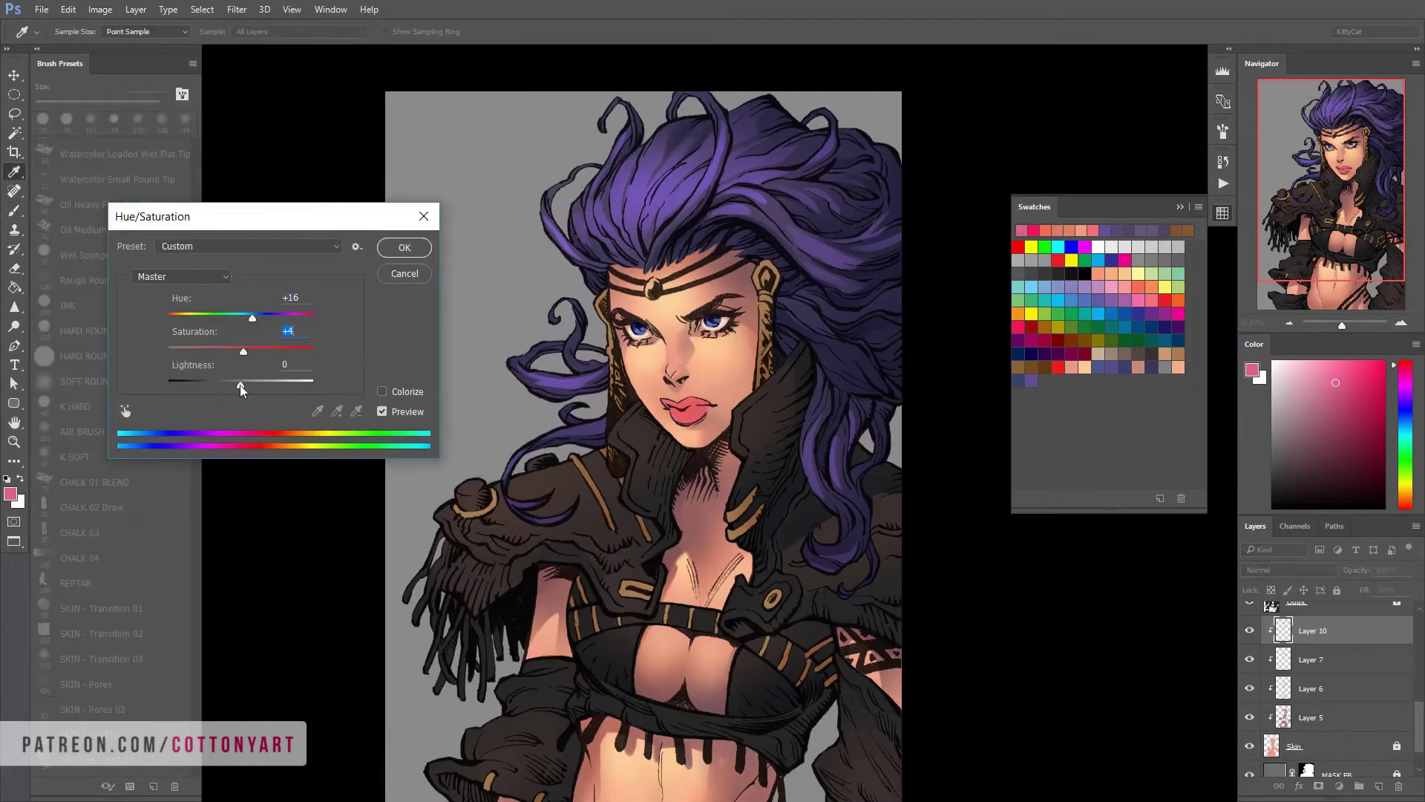
{"action": "key", "text": "Return"}
Airbrush extra blush onto the cheeks on Layer 6 with a soft tip
{"action": "scroll", "coordinate": [799, 518], "scroll_direction": "up", "scroll_amount": 1}
{"action": "left_click", "coordinate": [1311, 688]}
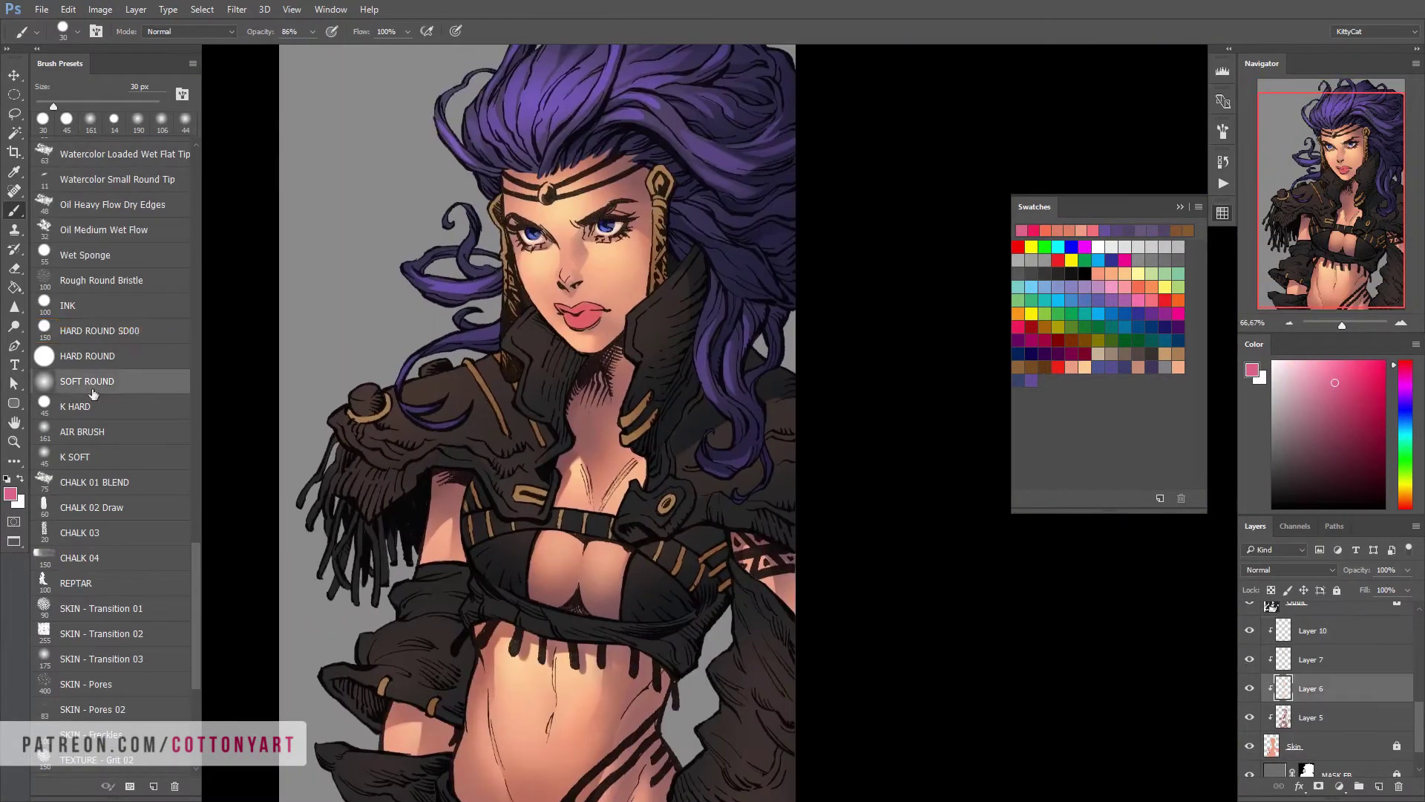
{"action": "left_click", "coordinate": [81, 431]}
{"action": "key", "text": "ctrl+plus"}
{"action": "scroll", "coordinate": [653, 289], "scroll_direction": "up", "scroll_amount": 2}
{"action": "scroll", "coordinate": [653, 288], "scroll_direction": "up", "scroll_amount": 1}
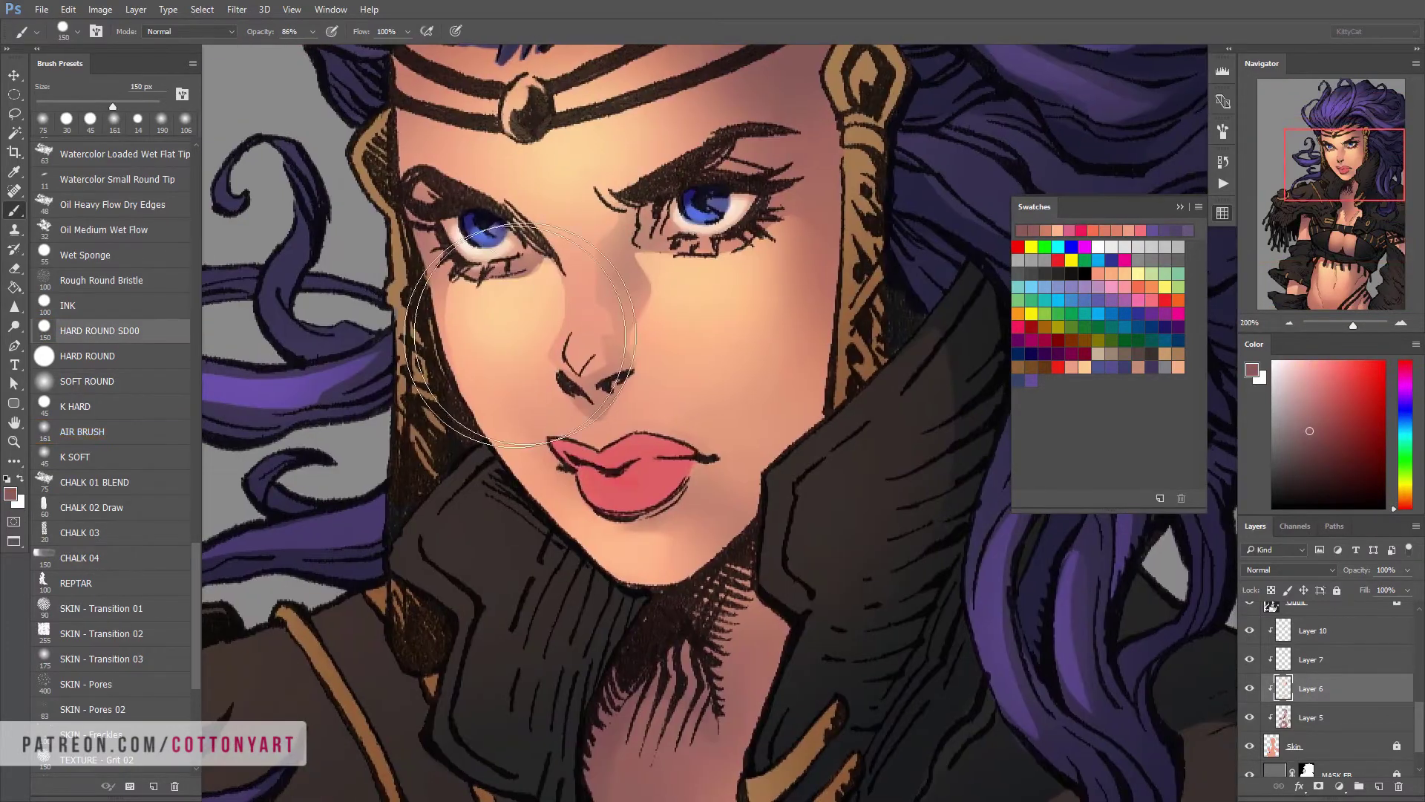
Shade around the eyes on Layer 7 using light pink and sampled dark brown
{"action": "left_click", "coordinate": [74, 406]}
{"action": "left_click", "coordinate": [1315, 398]}
{"action": "scroll", "coordinate": [770, 356], "scroll_direction": "down", "scroll_amount": 2}
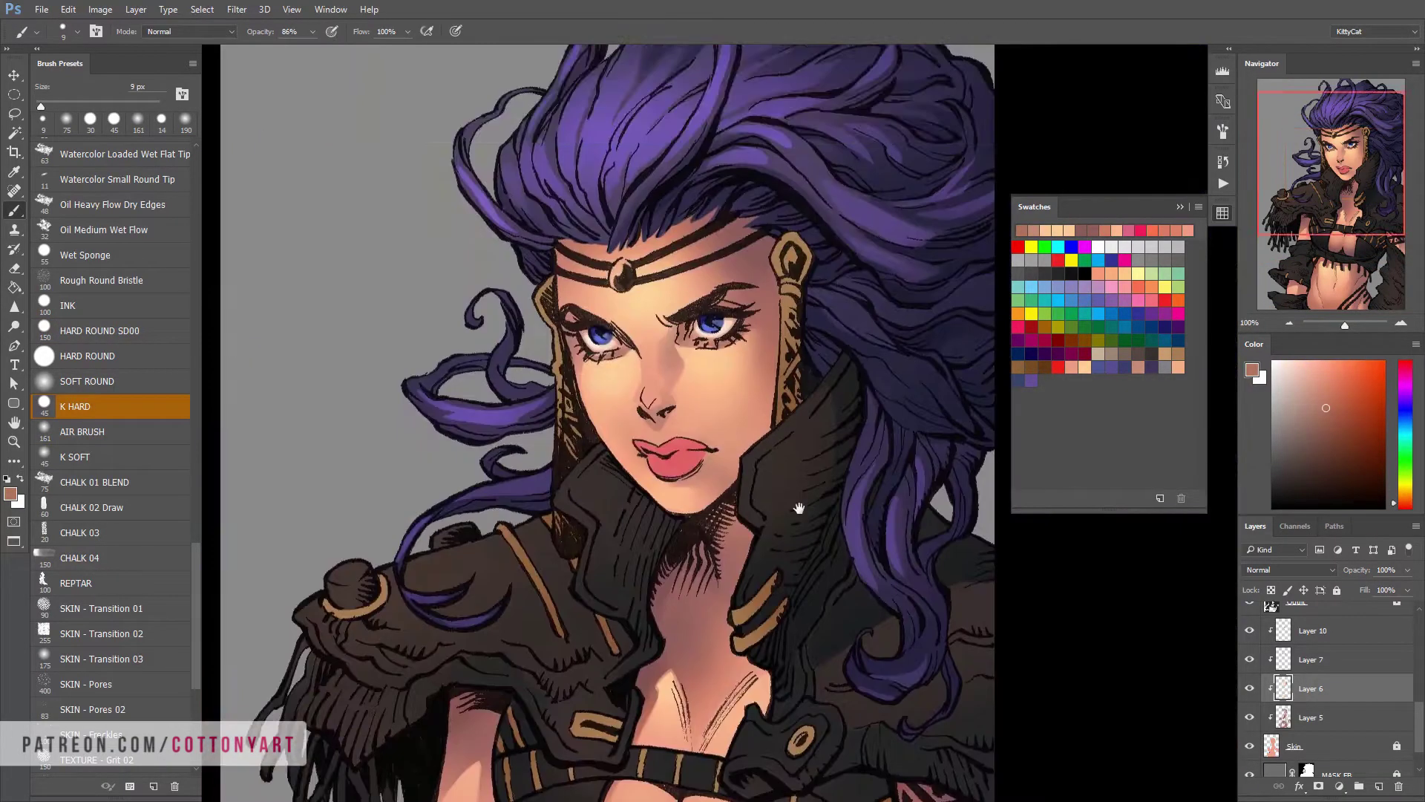
{"action": "scroll", "coordinate": [769, 356], "scroll_direction": "up", "scroll_amount": 2}
{"action": "left_click", "coordinate": [1287, 365]}
{"action": "left_click", "coordinate": [1311, 659]}
{"action": "scroll", "coordinate": [769, 356], "scroll_direction": "down", "scroll_amount": 1}
{"action": "left_click", "coordinate": [509, 366], "text": "alt"}
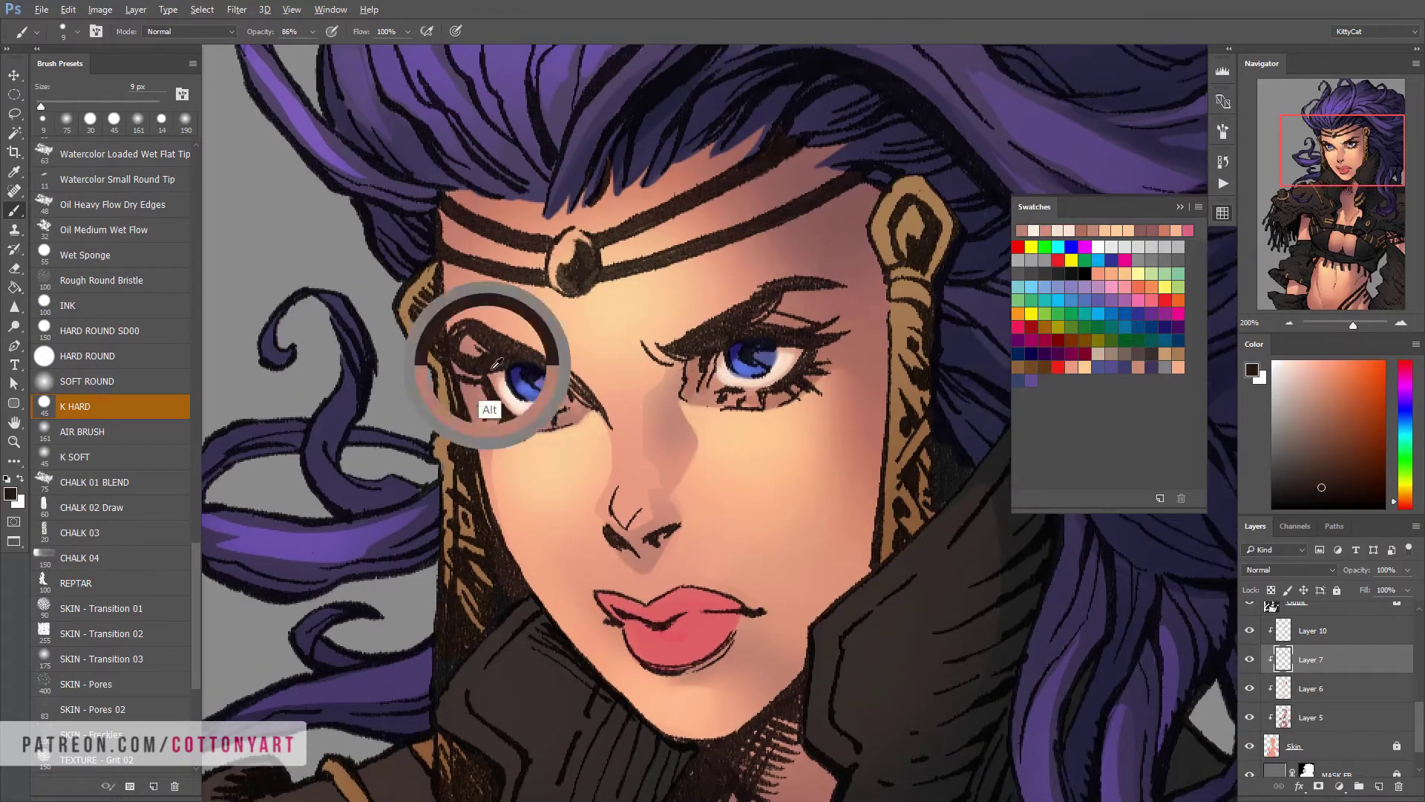
Paint the headband gem magenta
{"action": "scroll", "coordinate": [798, 518], "scroll_direction": "down", "scroll_amount": 1}
{"action": "scroll", "coordinate": [798, 517], "scroll_direction": "down", "scroll_amount": 1}
{"action": "left_click", "coordinate": [1314, 630]}
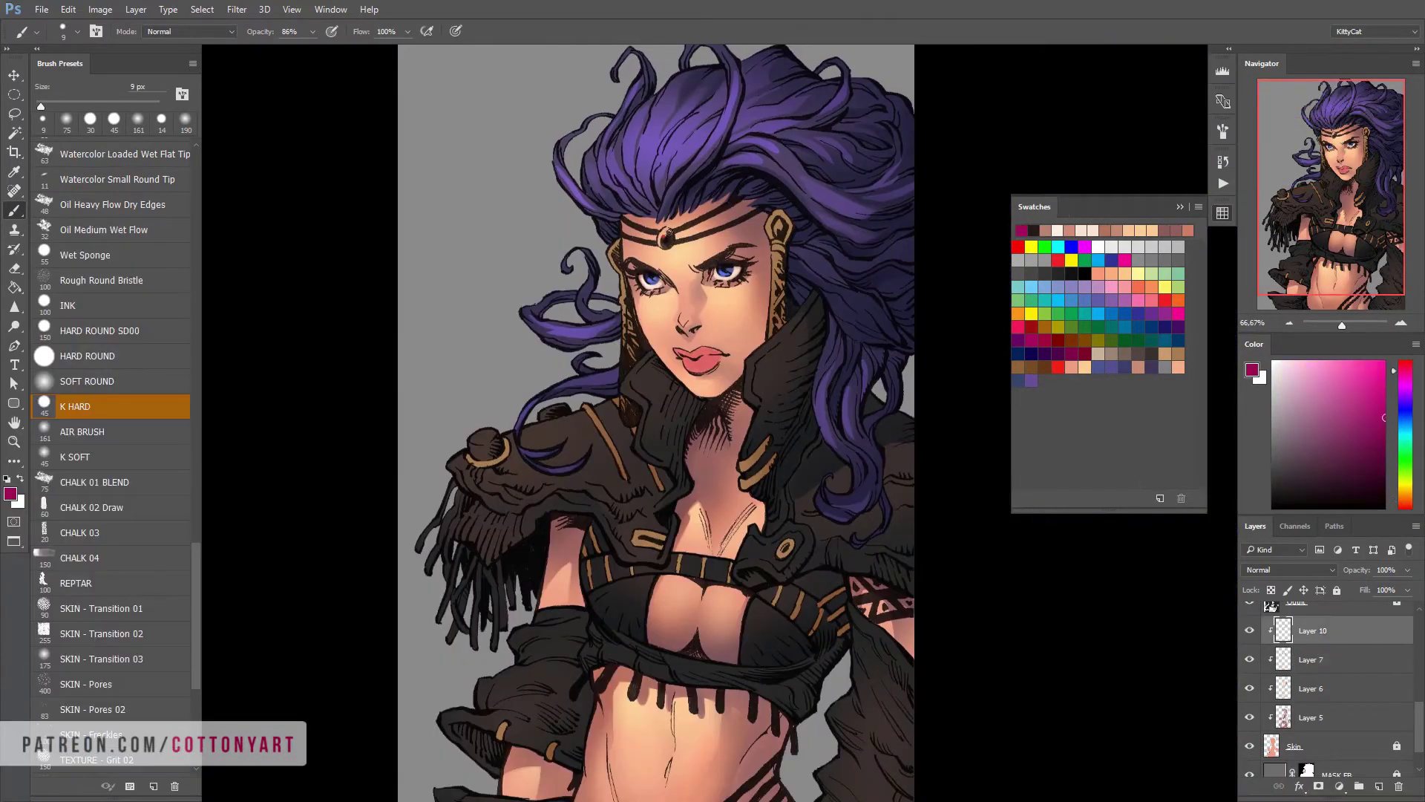
{"action": "left_click", "coordinate": [666, 239]}
Add a new empty Layer 11 above Layer 3
{"action": "scroll", "coordinate": [1420, 700], "scroll_direction": "up", "scroll_amount": 2}
{"action": "scroll", "coordinate": [1419, 699], "scroll_direction": "up", "scroll_amount": 1}
{"action": "left_click", "coordinate": [1311, 631]}
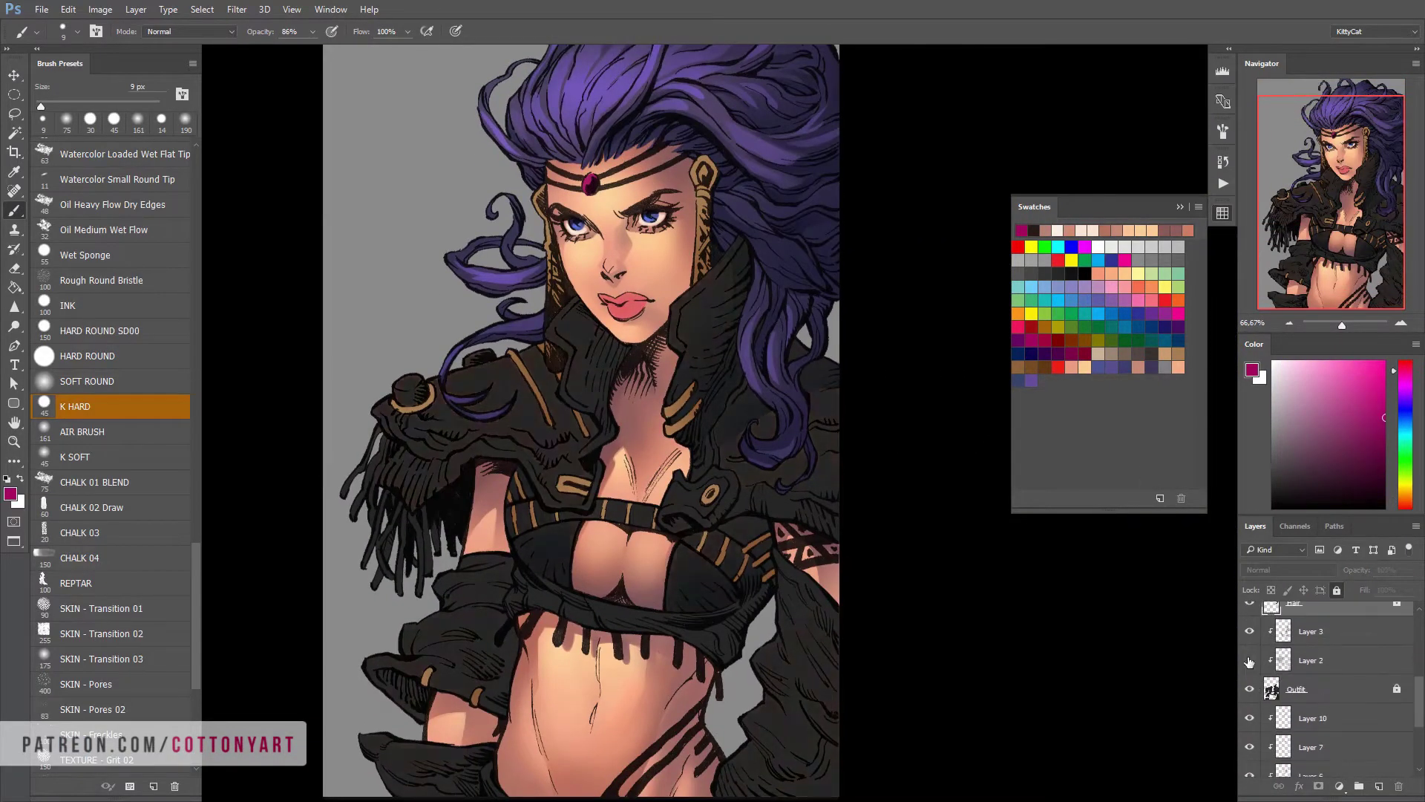
{"action": "left_click", "coordinate": [1378, 785]}
Switch to the soft airbrush tip and sample the grey-purple of the collar
{"action": "key", "text": "l"}
{"action": "left_click_drag", "start_coordinate": [744, 511], "coordinate": [707, 488]}
{"action": "key", "text": "b"}
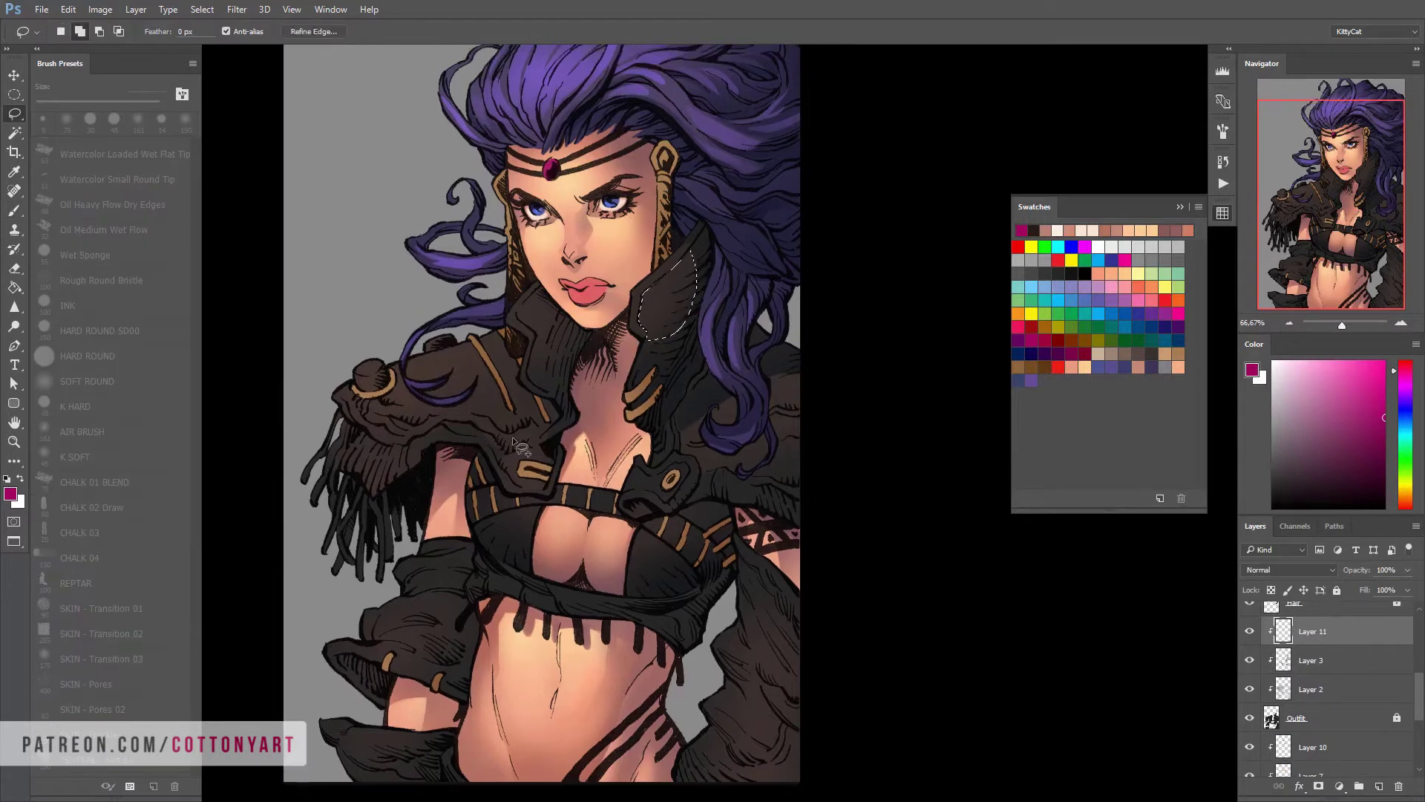
{"action": "right_click", "coordinate": [644, 321]}
{"action": "left_click", "coordinate": [81, 431]}
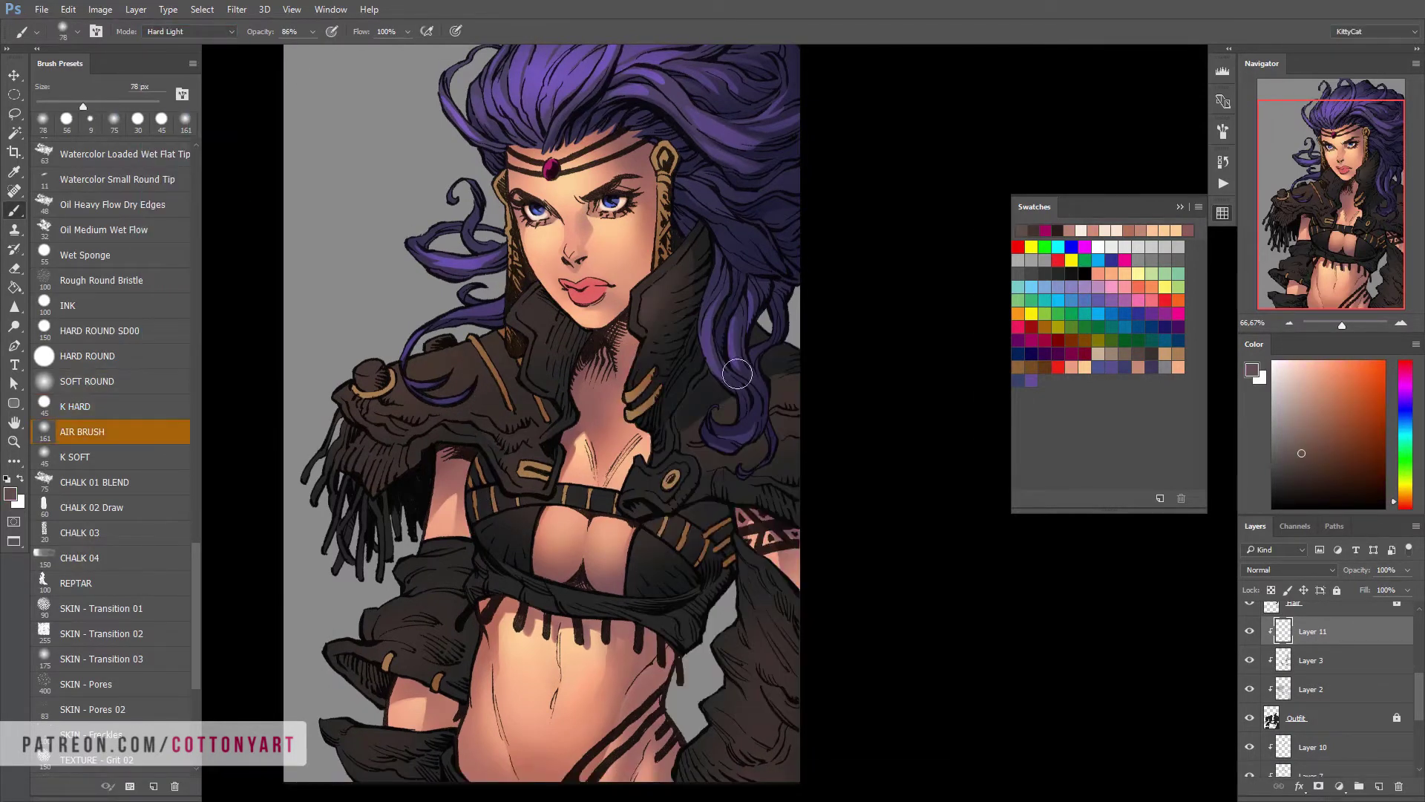
{"action": "mouse_move", "coordinate": [705, 289]}
{"action": "left_mouse_down"}
{"action": "mouse_move", "coordinate": [665, 277]}
{"action": "mouse_move", "coordinate": [665, 340]}
{"action": "left_mouse_up"}
{"action": "left_click", "coordinate": [659, 296], "text": "alt"}
On Layer 3, set painting opacity to 96% and sample a dark blue-grey for collar shading
{"action": "key", "text": "l"}
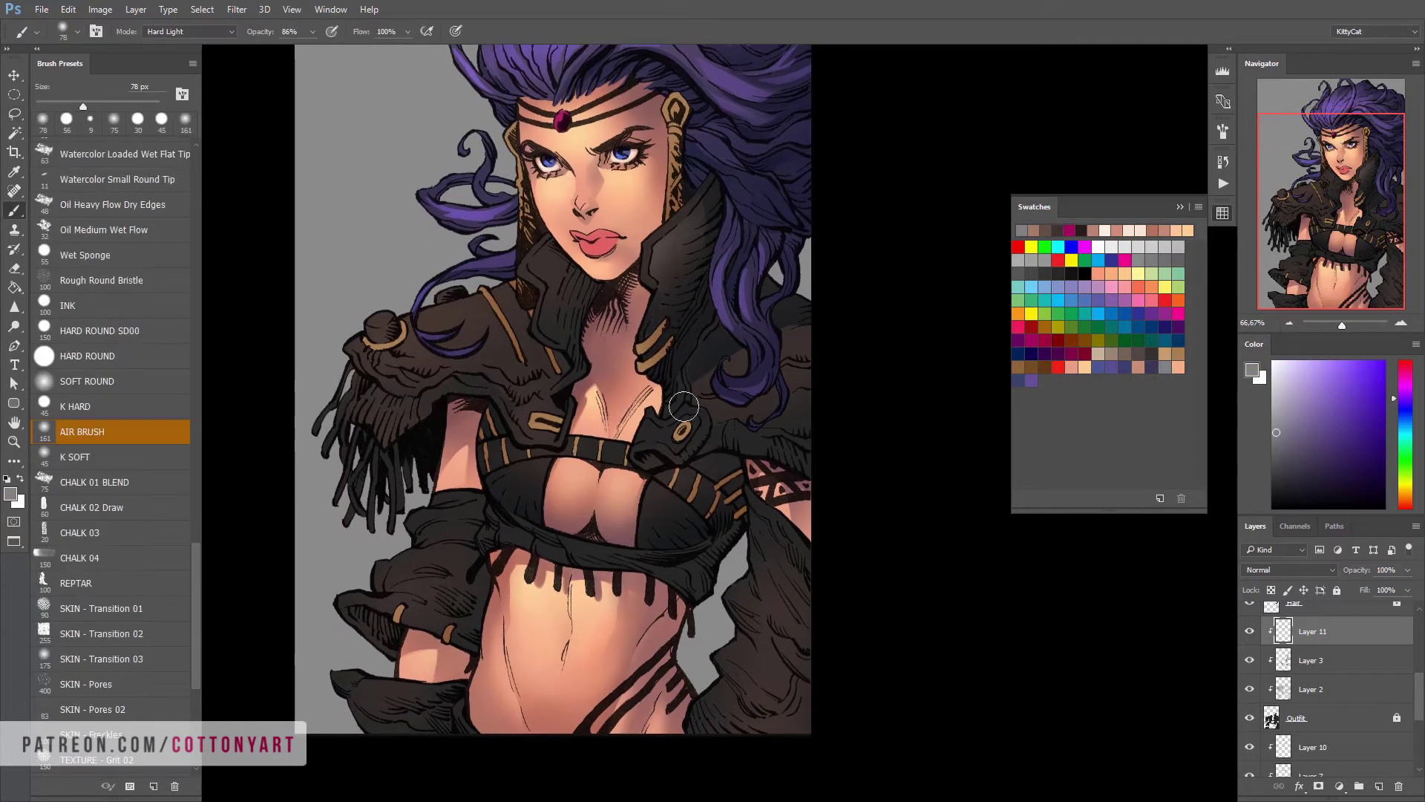
{"action": "left_click", "coordinate": [1311, 660]}
{"action": "key", "text": "d"}
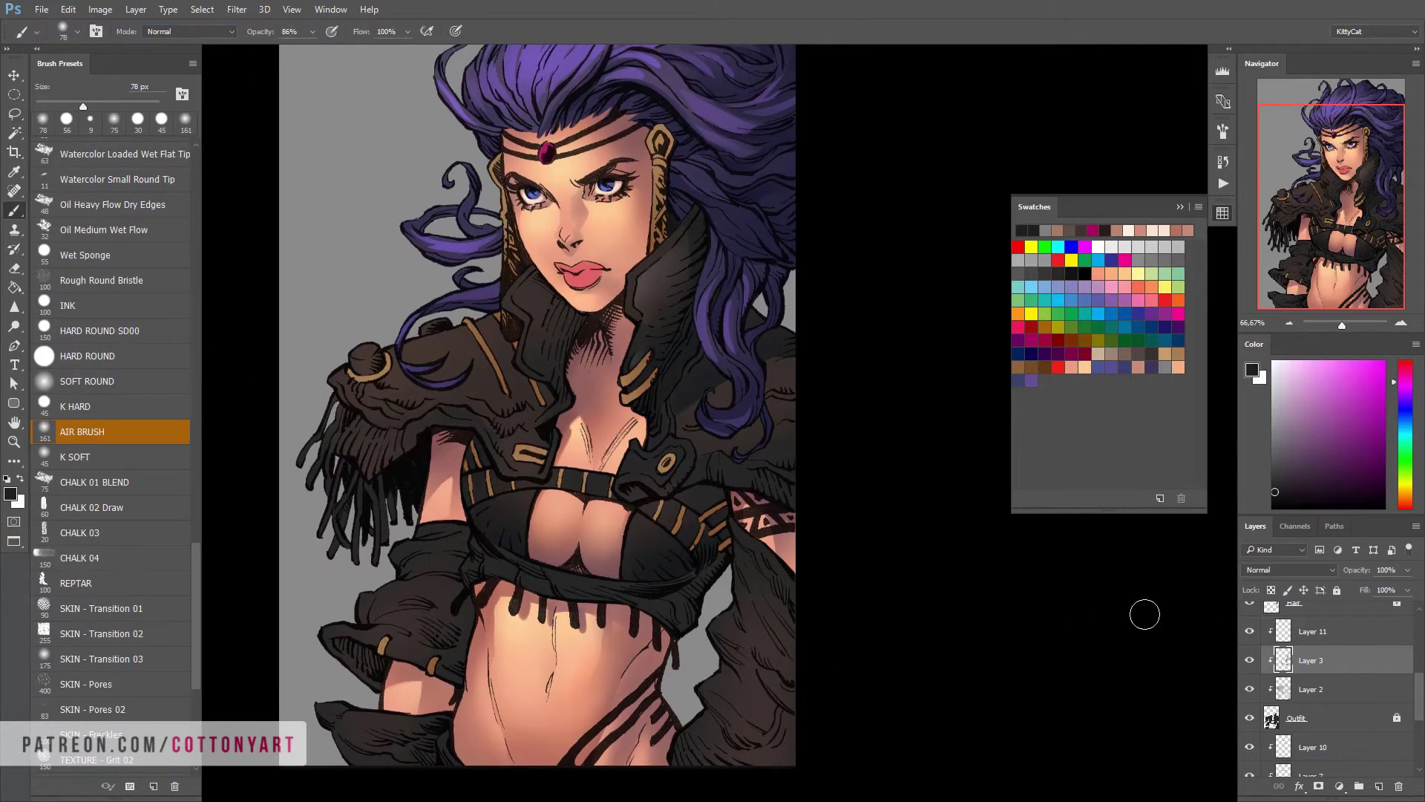
{"action": "left_click", "coordinate": [679, 375], "text": "alt"}
{"action": "key", "text": "9"}
{"action": "key", "text": "6"}
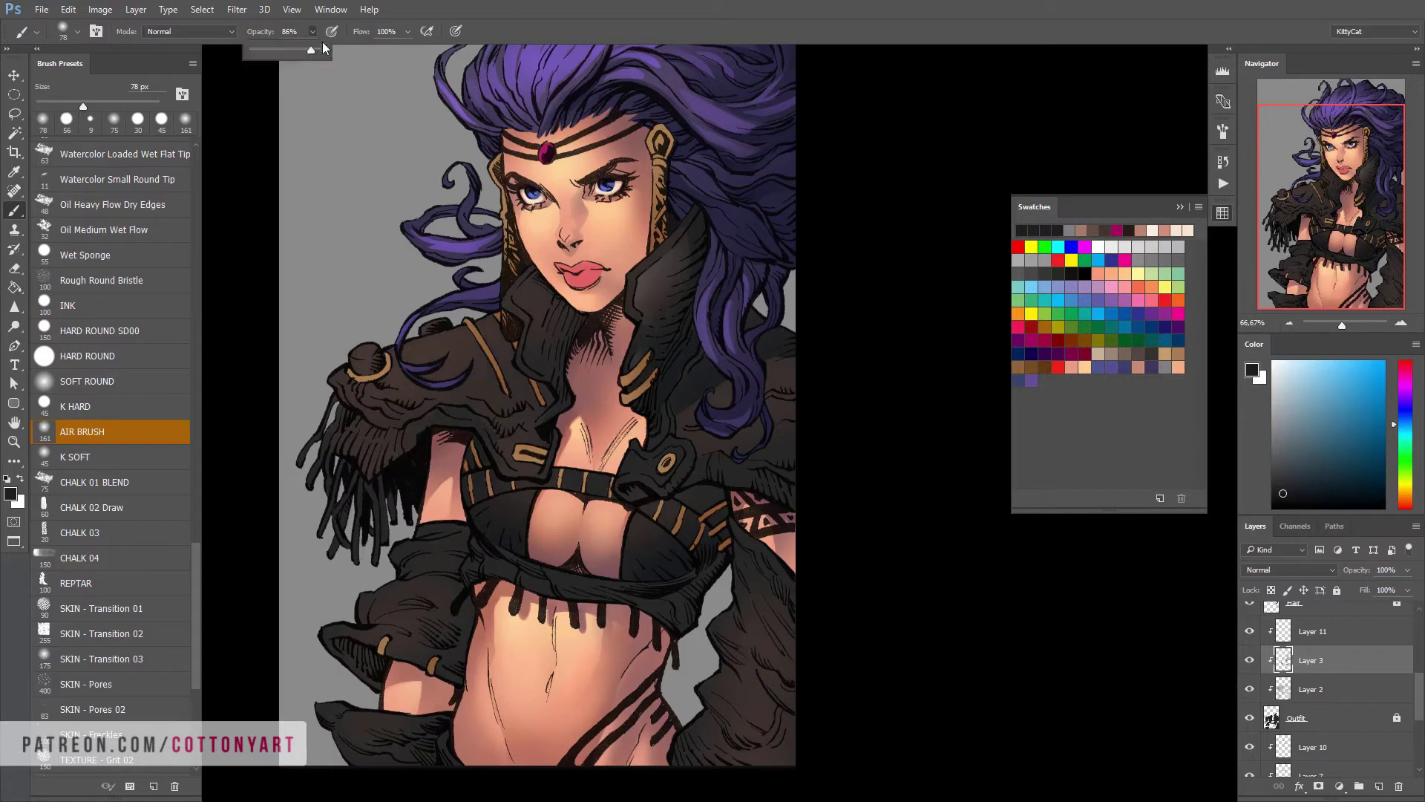
{"action": "left_click", "coordinate": [660, 474], "text": "alt"}
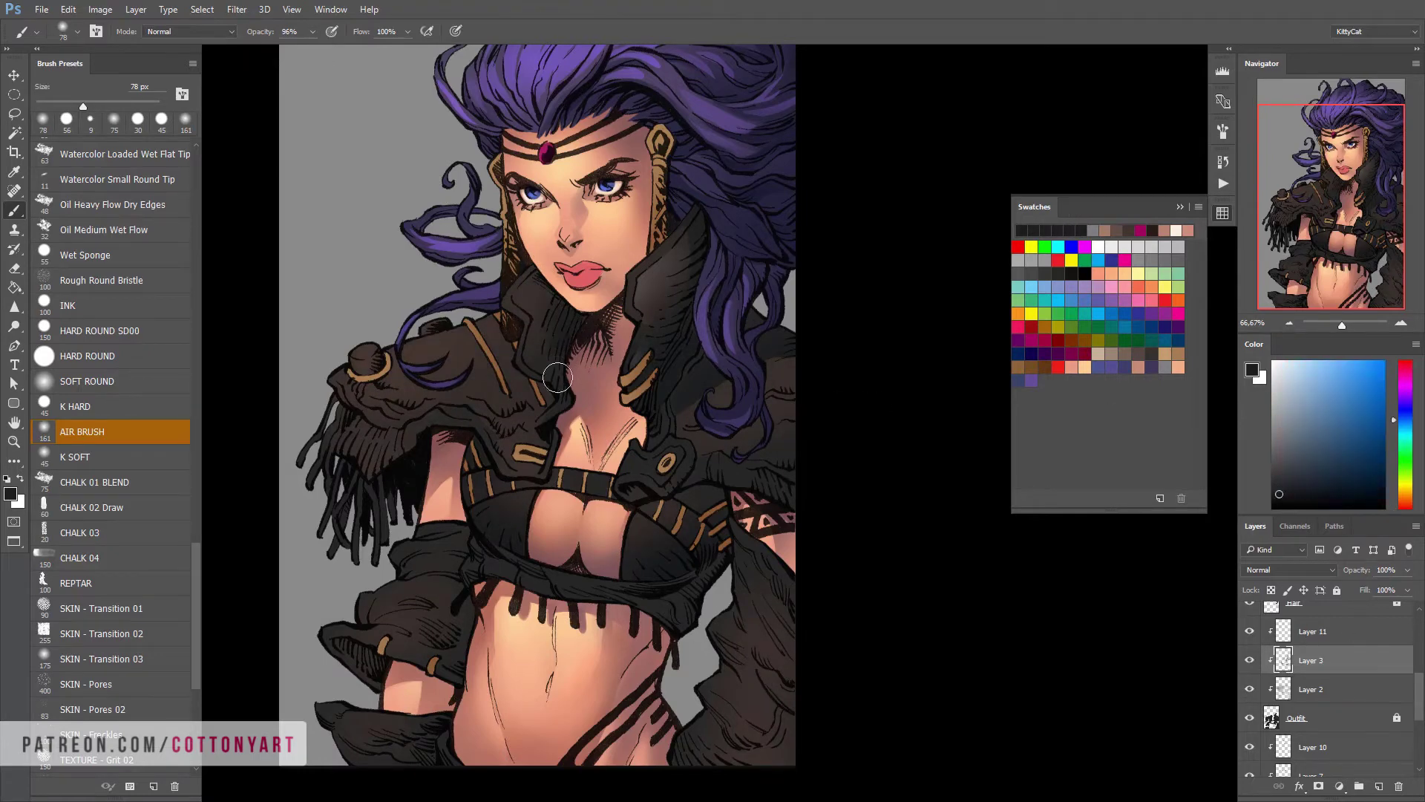
Pick a grey painting colour for the armour highlights
{"action": "scroll", "coordinate": [542, 297], "scroll_direction": "down", "scroll_amount": 1}
{"action": "mouse_move", "coordinate": [539, 296]}
{"action": "left_mouse_down"}
{"action": "mouse_move", "coordinate": [571, 371]}
{"action": "mouse_move", "coordinate": [547, 327]}
{"action": "left_mouse_up"}
{"action": "scroll", "coordinate": [628, 529], "scroll_direction": "down", "scroll_amount": 1}
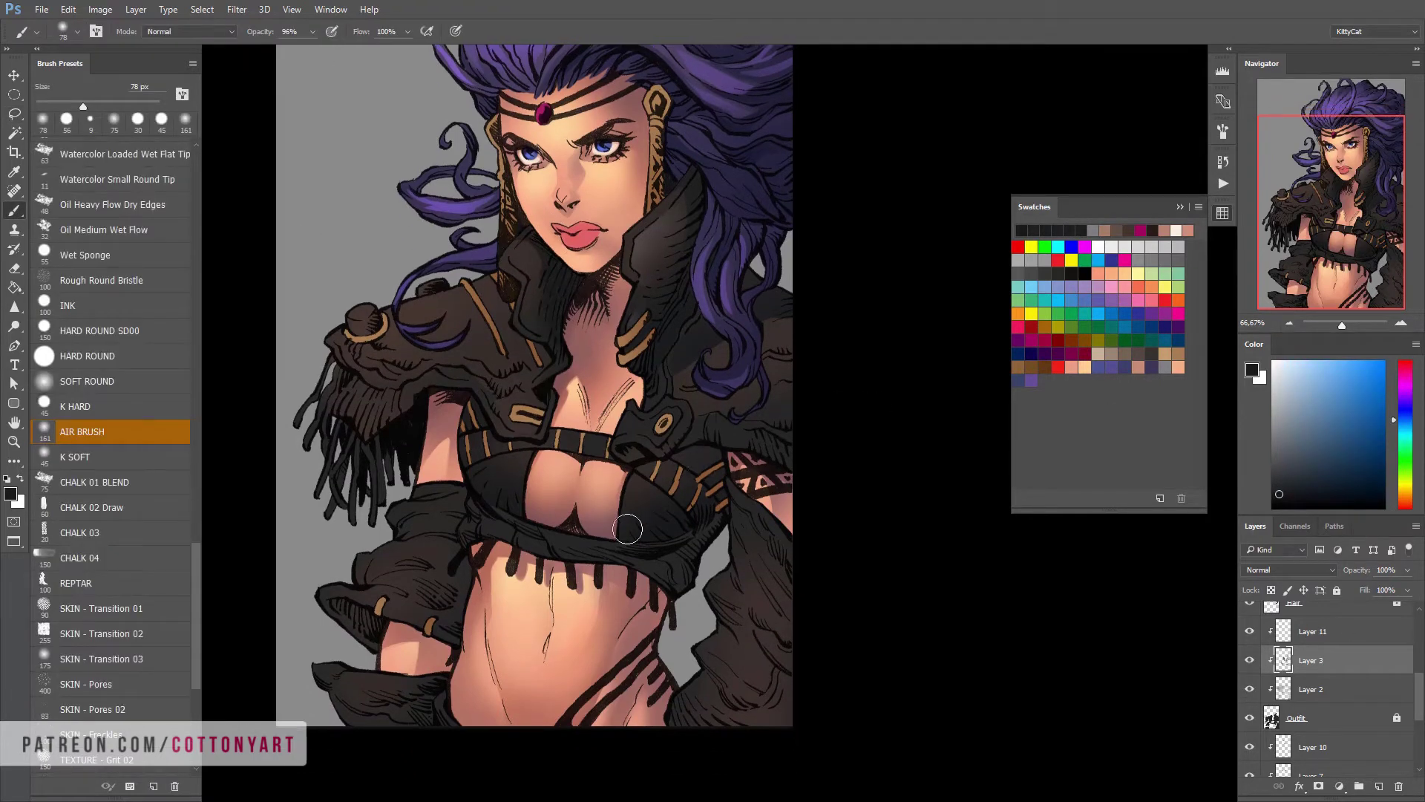
{"action": "scroll", "coordinate": [520, 282], "scroll_direction": "up", "scroll_amount": 4}
{"action": "key", "text": "alt+]"}
{"action": "key", "text": "l"}
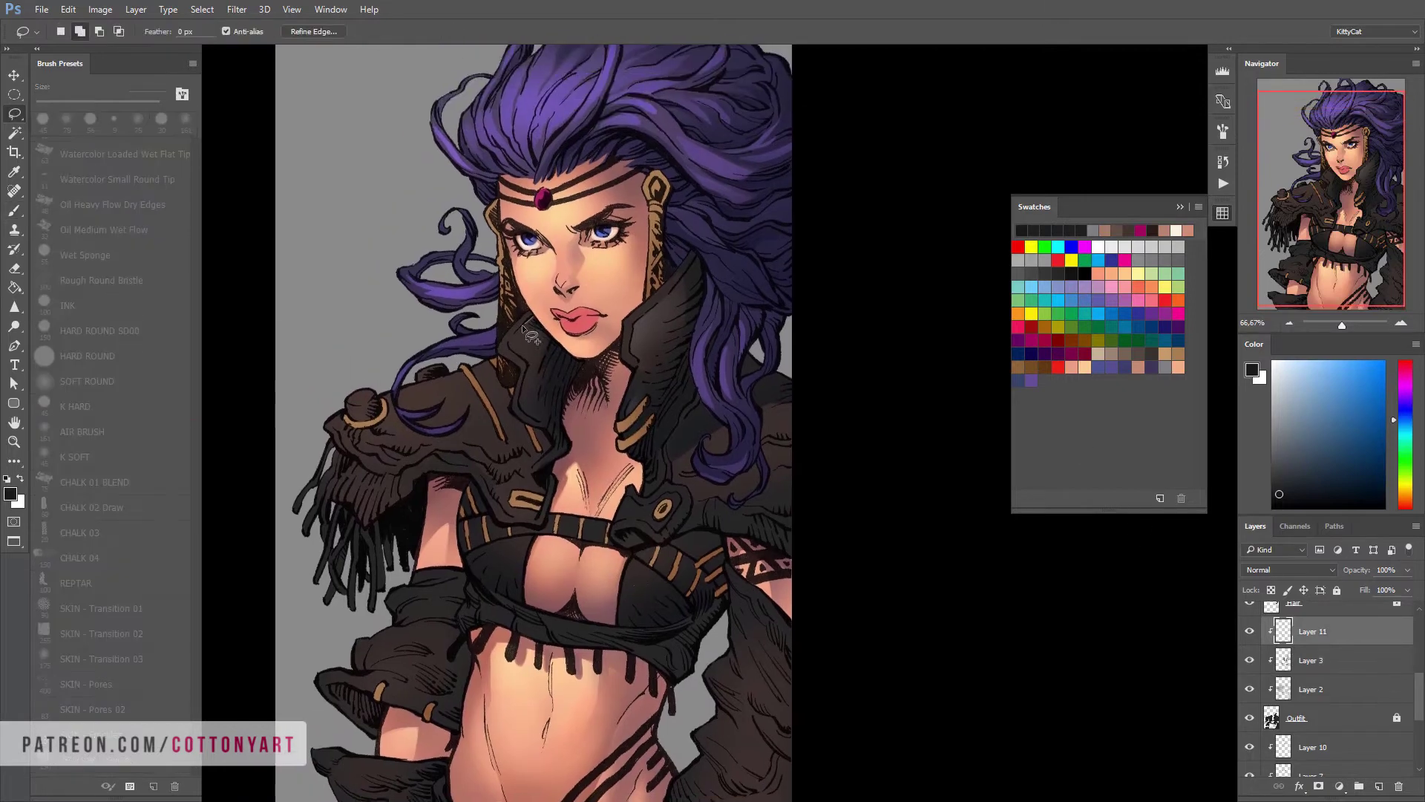
{"action": "key", "text": "b"}
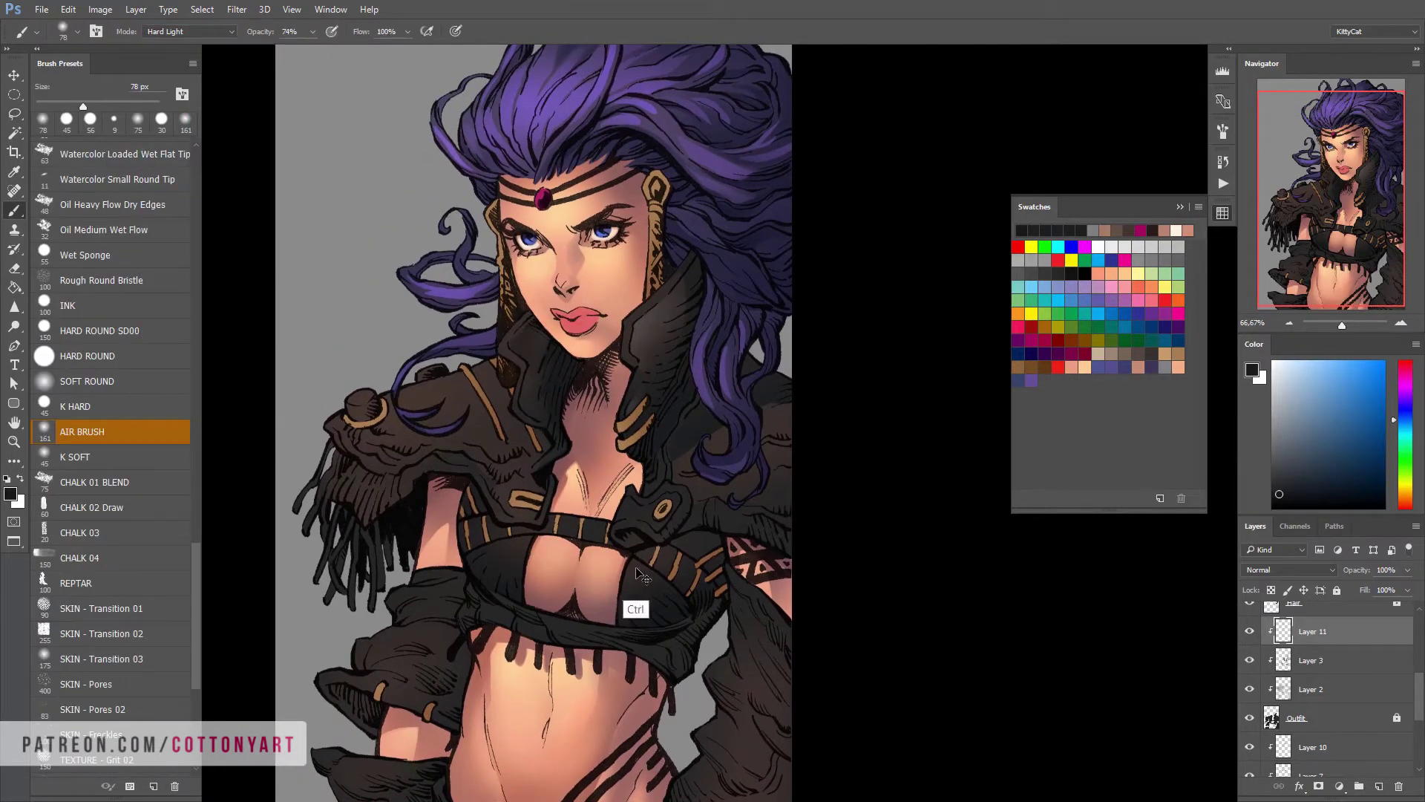
{"action": "left_click", "coordinate": [1167, 367]}
{"action": "scroll", "coordinate": [690, 335], "scroll_direction": "down", "scroll_amount": 1}
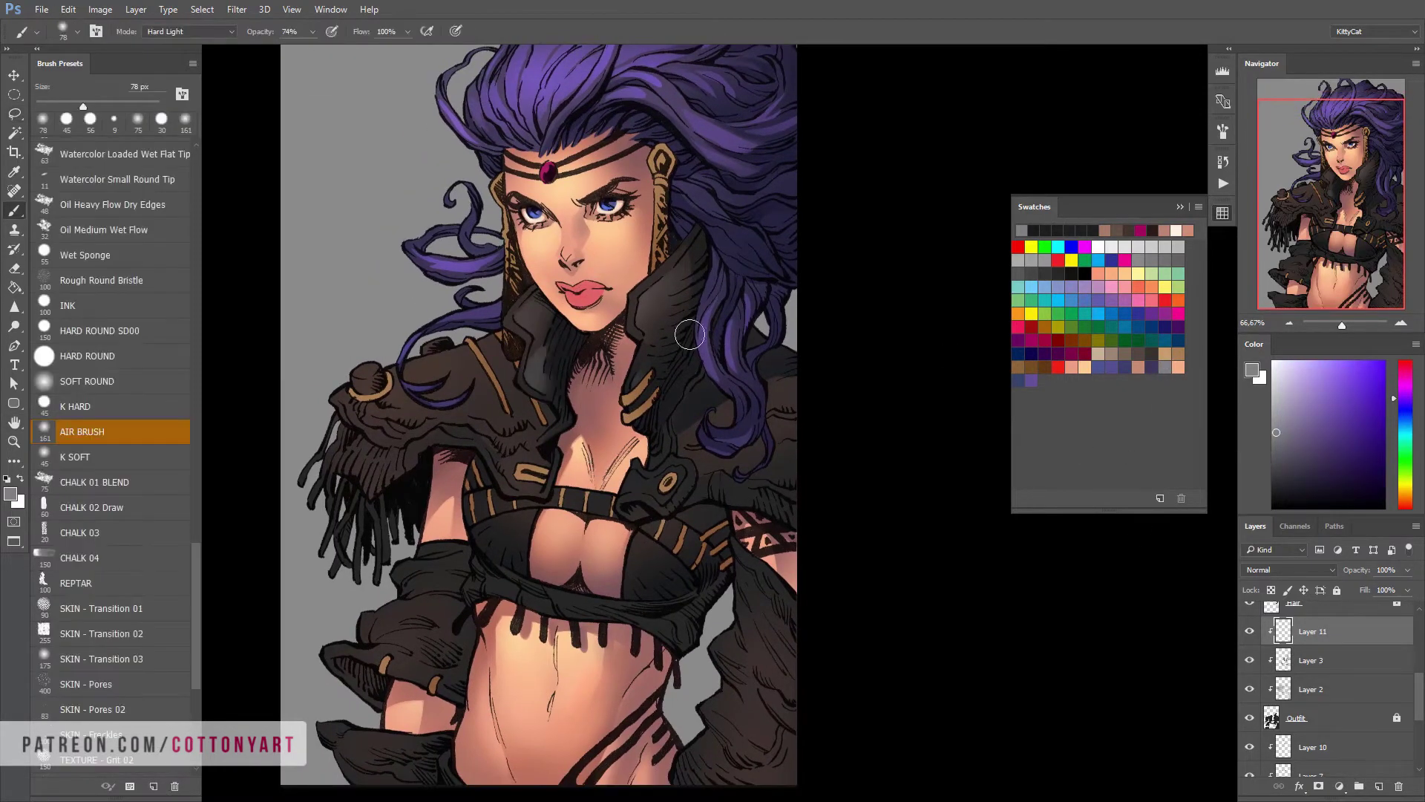
Airbrush a lighter grey highlight onto the armour strap
{"action": "key", "text": "l"}
{"action": "scroll", "coordinate": [668, 482], "scroll_direction": "down", "scroll_amount": 1}
{"action": "scroll", "coordinate": [658, 475], "scroll_direction": "left", "scroll_amount": 1}
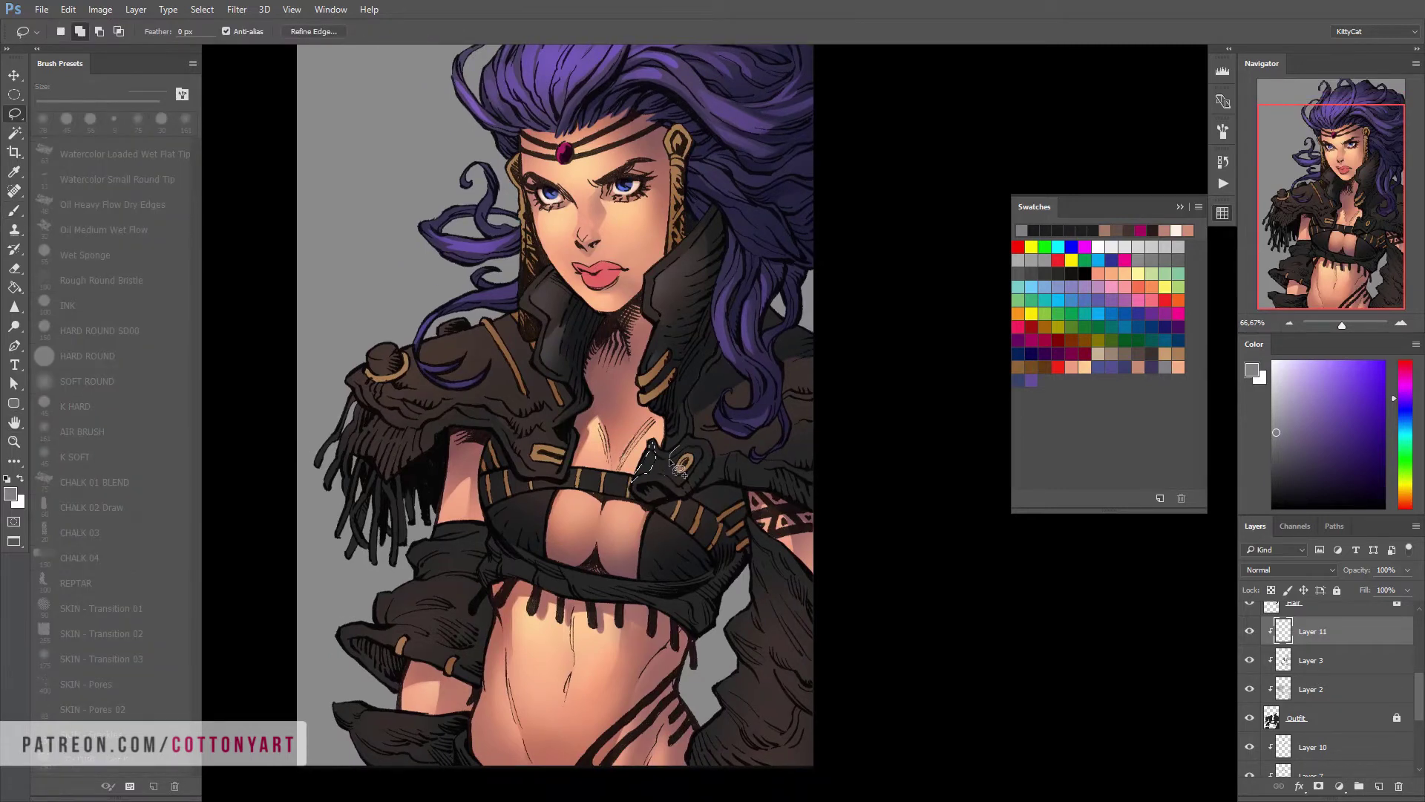
{"action": "key", "text": "b"}
{"action": "scroll", "coordinate": [686, 446], "scroll_direction": "down", "scroll_amount": 1}
{"action": "scroll", "coordinate": [687, 445], "scroll_direction": "left", "scroll_amount": 1}
{"action": "left_click_drag", "start_coordinate": [691, 445], "coordinate": [757, 366]}
{"action": "scroll", "coordinate": [699, 421], "scroll_direction": "down", "scroll_amount": 1}
{"action": "scroll", "coordinate": [699, 422], "scroll_direction": "left", "scroll_amount": 1}
{"action": "scroll", "coordinate": [713, 409], "scroll_direction": "up", "scroll_amount": 1}
{"action": "scroll", "coordinate": [713, 408], "scroll_direction": "right", "scroll_amount": 1}
Lasso another armour area and airbrush grey highlights into it
{"action": "key", "text": "l"}
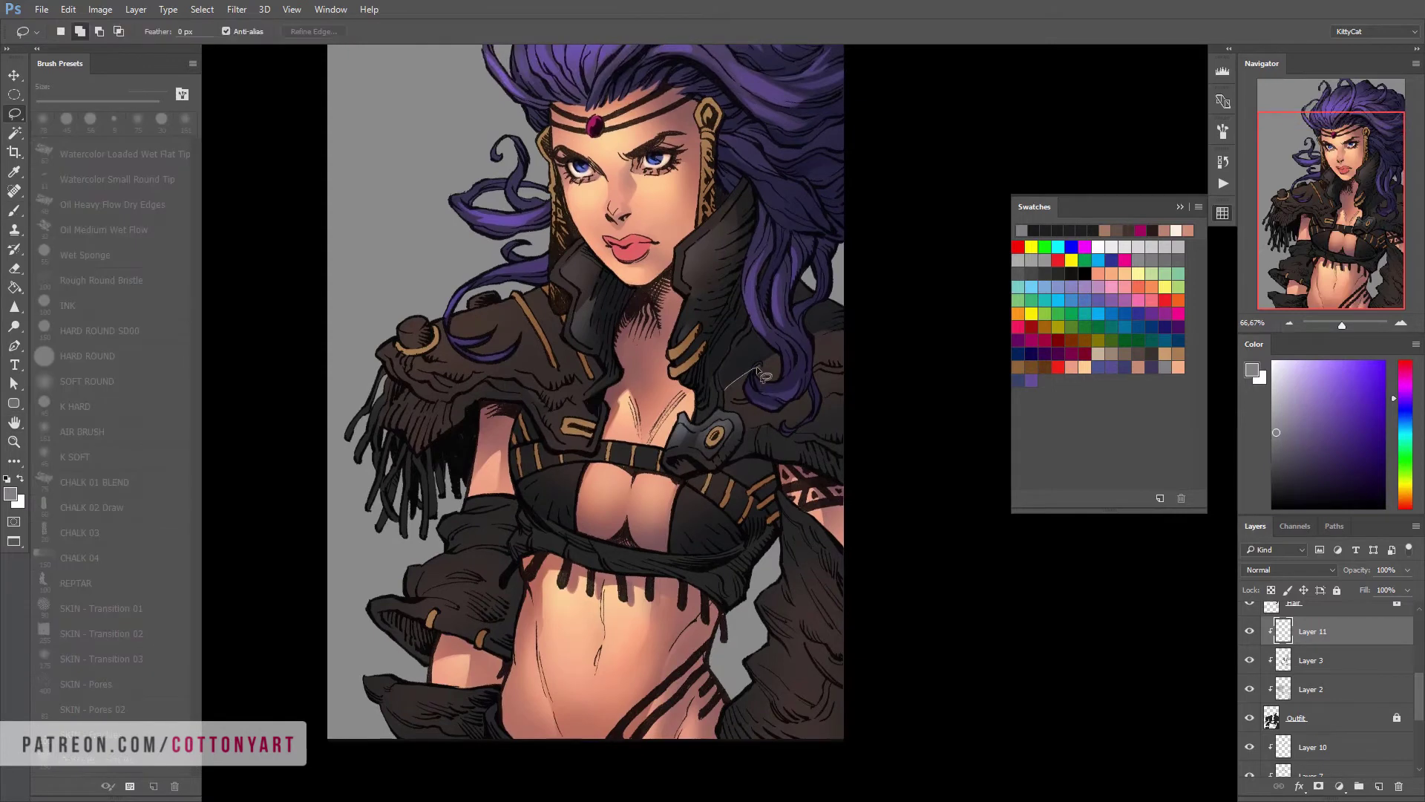
{"action": "key", "text": "b"}
{"action": "key", "text": "l"}
{"action": "key", "text": "b"}
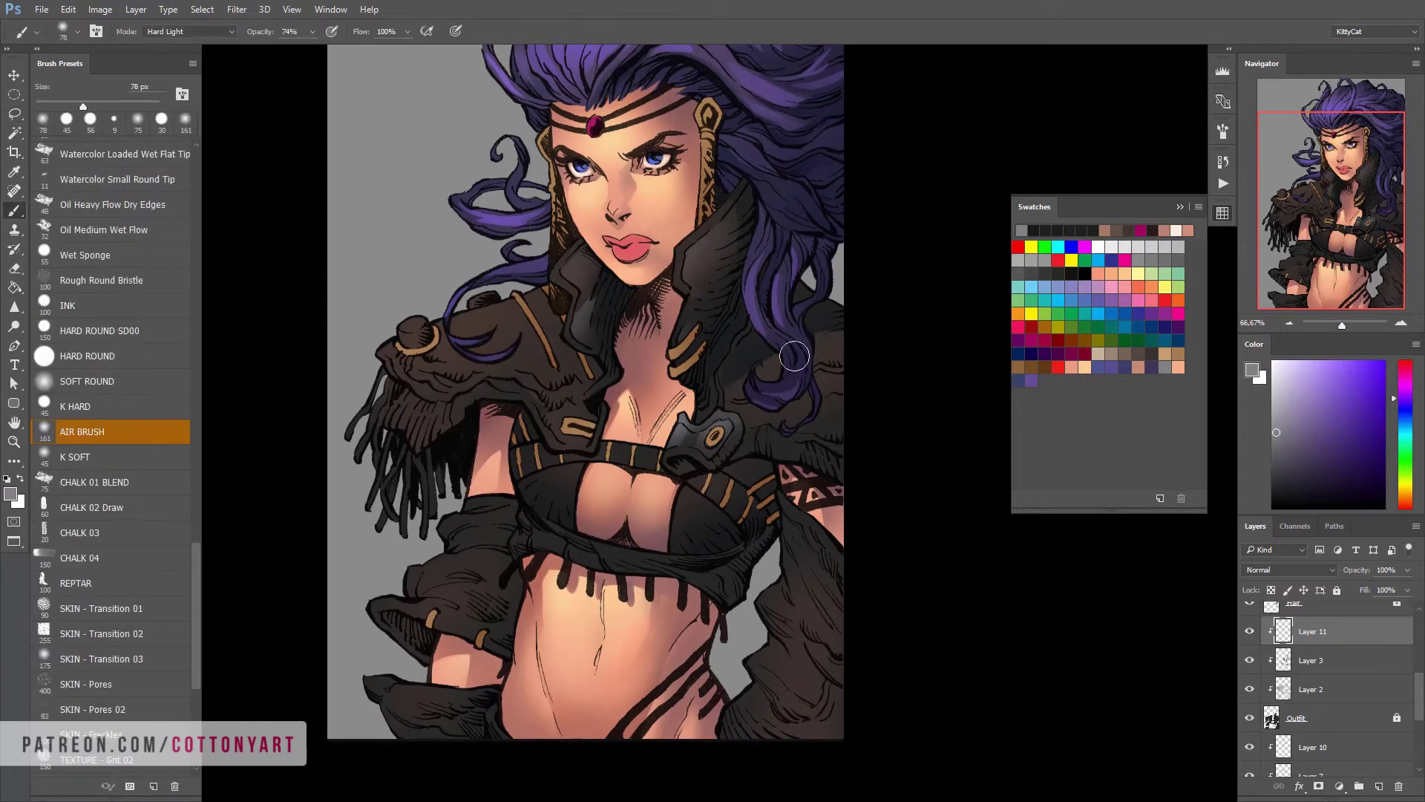
{"action": "scroll", "coordinate": [834, 509], "scroll_direction": "right", "scroll_amount": 1}
{"action": "scroll", "coordinate": [834, 509], "scroll_direction": "right", "scroll_amount": 1}
{"action": "scroll", "coordinate": [484, 390], "scroll_direction": "left", "scroll_amount": 2}
{"action": "scroll", "coordinate": [483, 390], "scroll_direction": "up", "scroll_amount": 1}
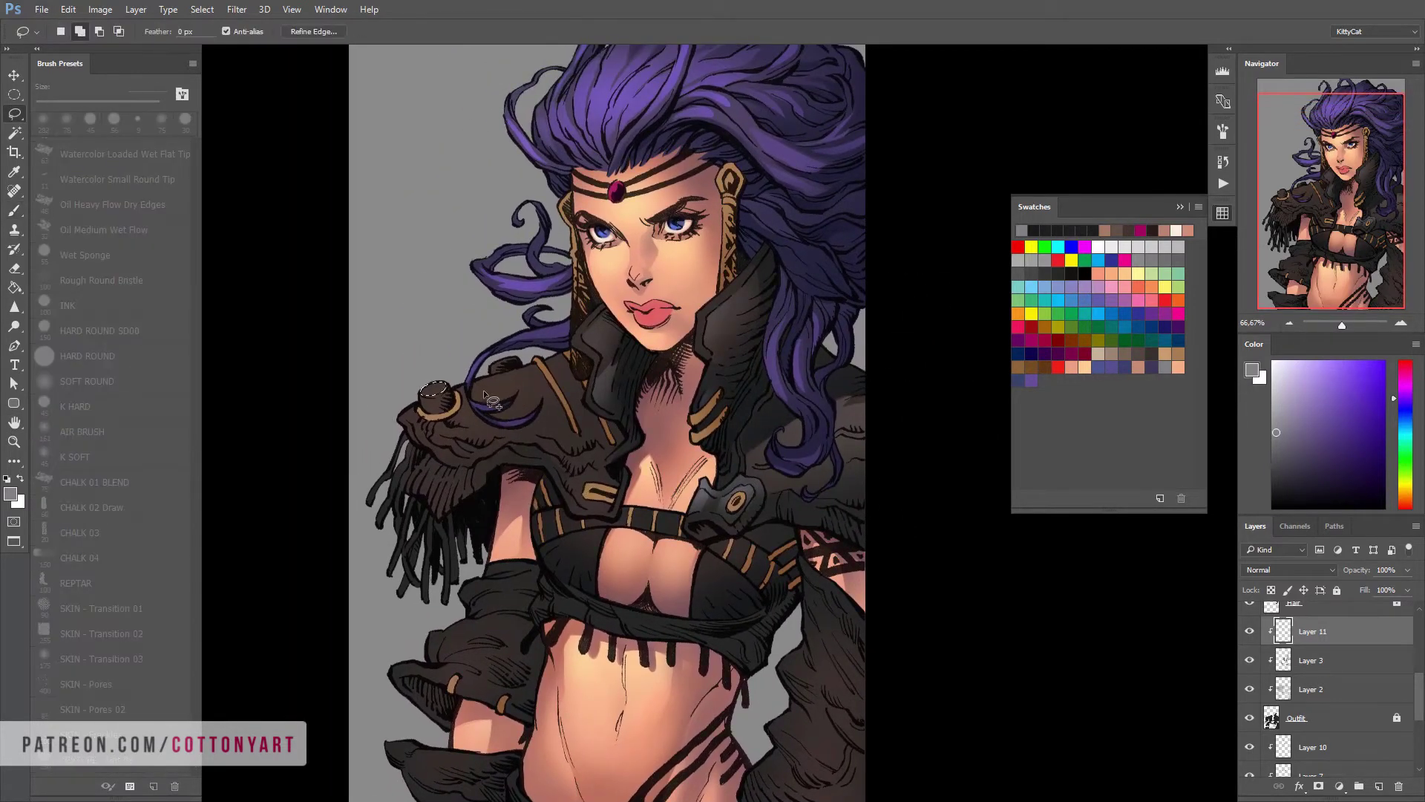
{"action": "scroll", "coordinate": [494, 373], "scroll_direction": "right", "scroll_amount": 1}
{"action": "scroll", "coordinate": [494, 374], "scroll_direction": "down", "scroll_amount": 2}
Outline a patch of the top, airbrush a grey highlight, and deselect
{"action": "key", "text": "l"}
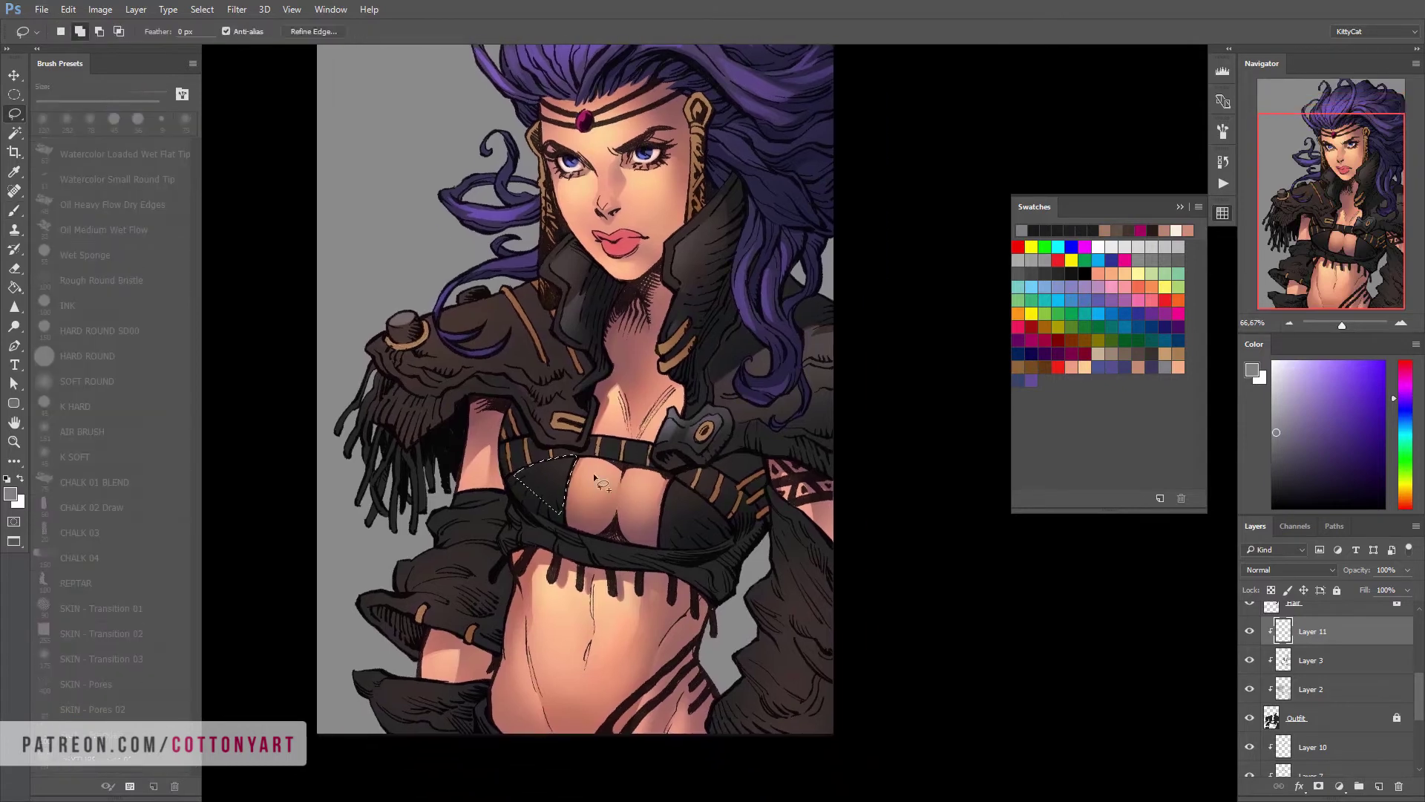
{"action": "key", "text": "ctrl+d"}
{"action": "key", "text": "b"}
{"action": "scroll", "coordinate": [691, 655], "scroll_direction": "down", "scroll_amount": 1}
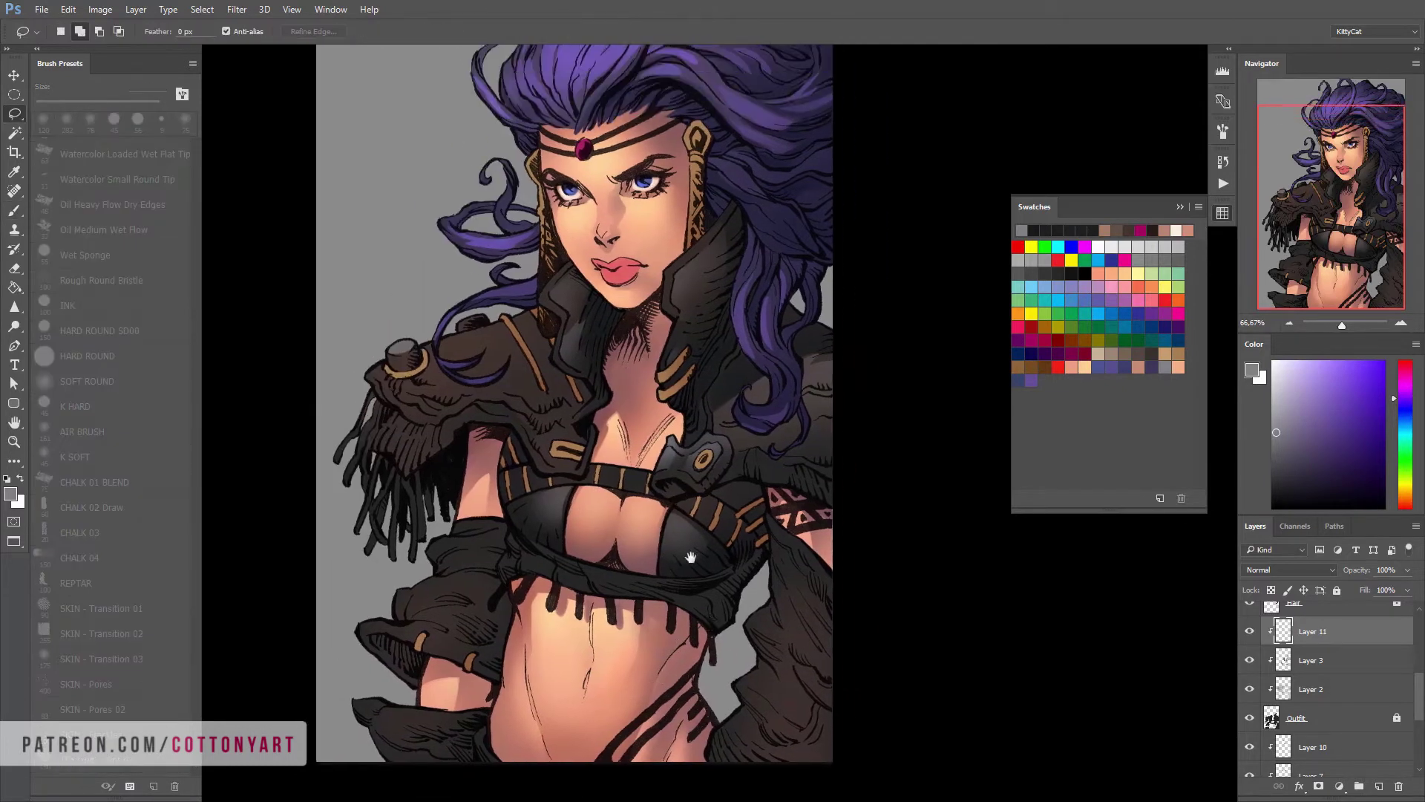
{"action": "scroll", "coordinate": [669, 549], "scroll_direction": "up", "scroll_amount": 4}
{"action": "scroll", "coordinate": [648, 446], "scroll_direction": "right", "scroll_amount": 1}
{"action": "scroll", "coordinate": [631, 490], "scroll_direction": "left", "scroll_amount": 1}
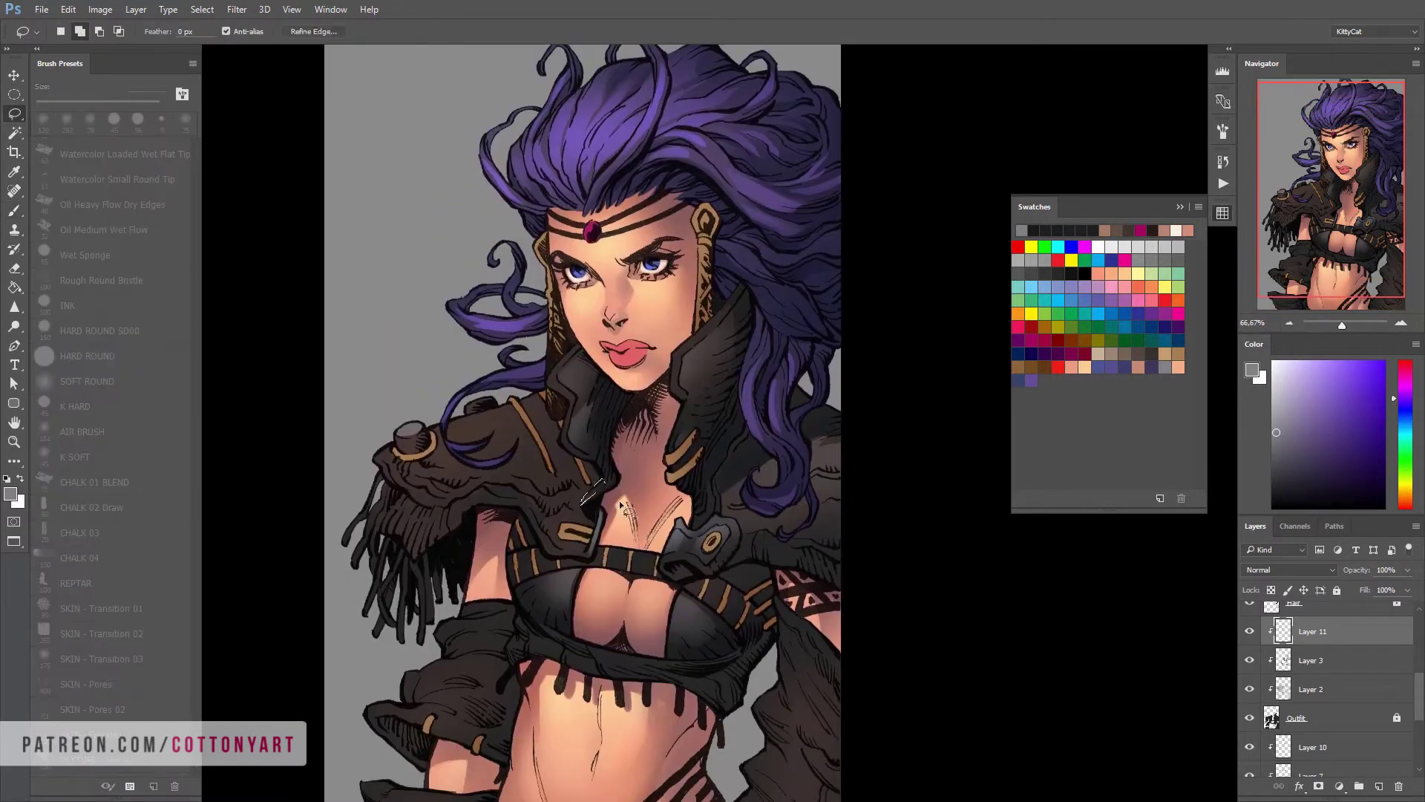
{"action": "scroll", "coordinate": [594, 483], "scroll_direction": "down", "scroll_amount": 1}
{"action": "scroll", "coordinate": [559, 446], "scroll_direction": "up", "scroll_amount": 1}
{"action": "scroll", "coordinate": [579, 505], "scroll_direction": "up", "scroll_amount": 1}
{"action": "scroll", "coordinate": [579, 505], "scroll_direction": "right", "scroll_amount": 1}
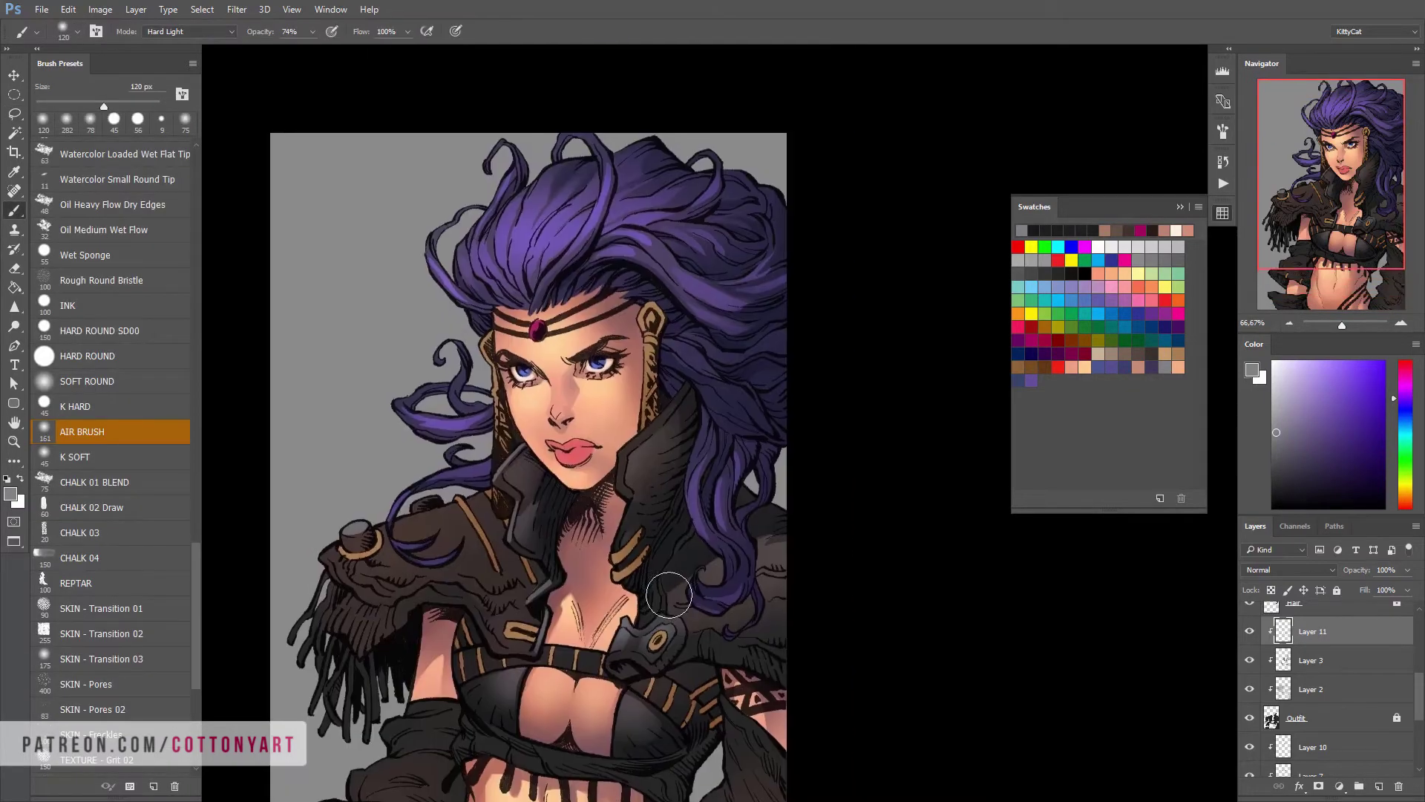
Lasso and airbrush further grey highlights across the top
{"action": "key", "text": "l"}
{"action": "scroll", "coordinate": [640, 478], "scroll_direction": "up", "scroll_amount": 1}
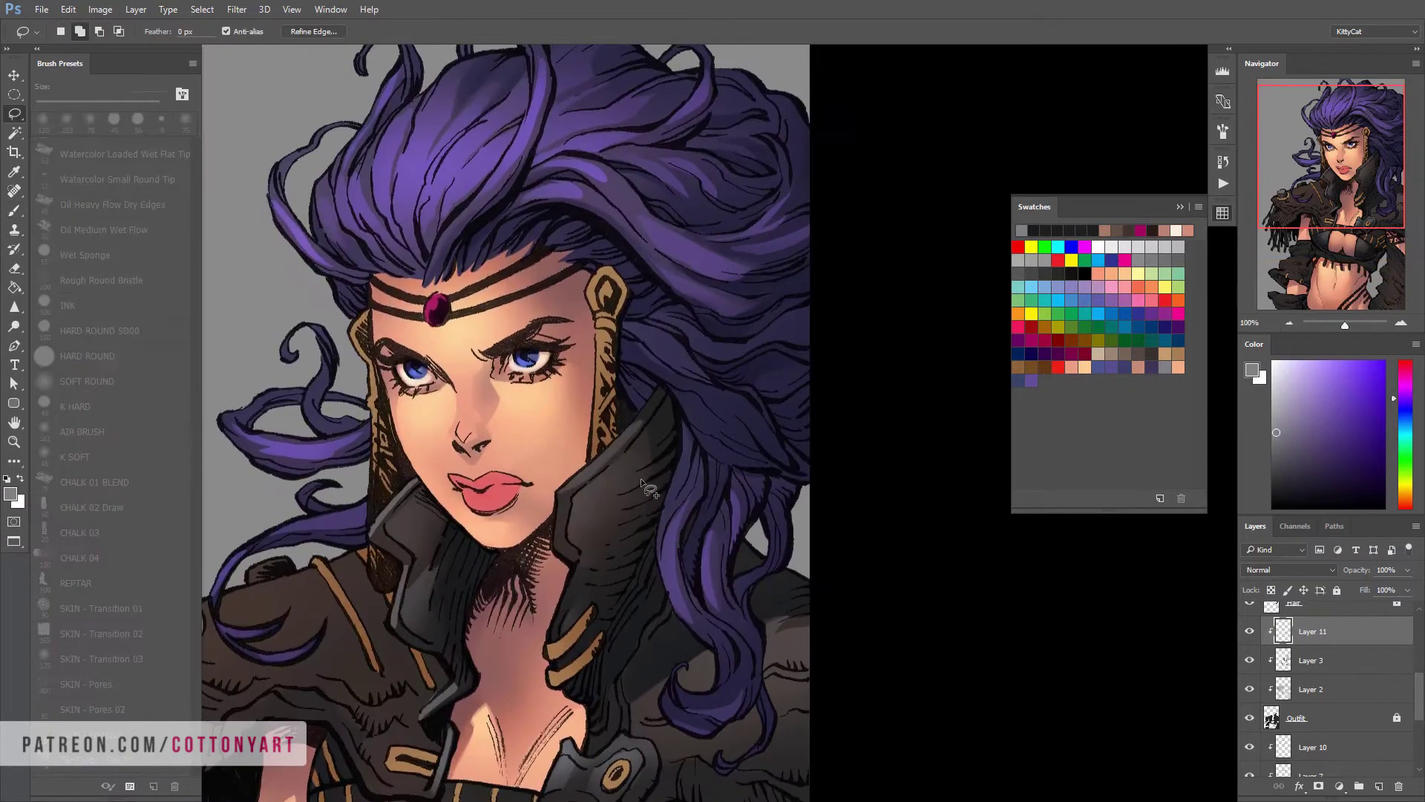
{"action": "scroll", "coordinate": [590, 469], "scroll_direction": "up", "scroll_amount": 1}
{"action": "scroll", "coordinate": [590, 469], "scroll_direction": "left", "scroll_amount": 1}
{"action": "key", "text": "b"}
{"action": "scroll", "coordinate": [612, 417], "scroll_direction": "down", "scroll_amount": 1}
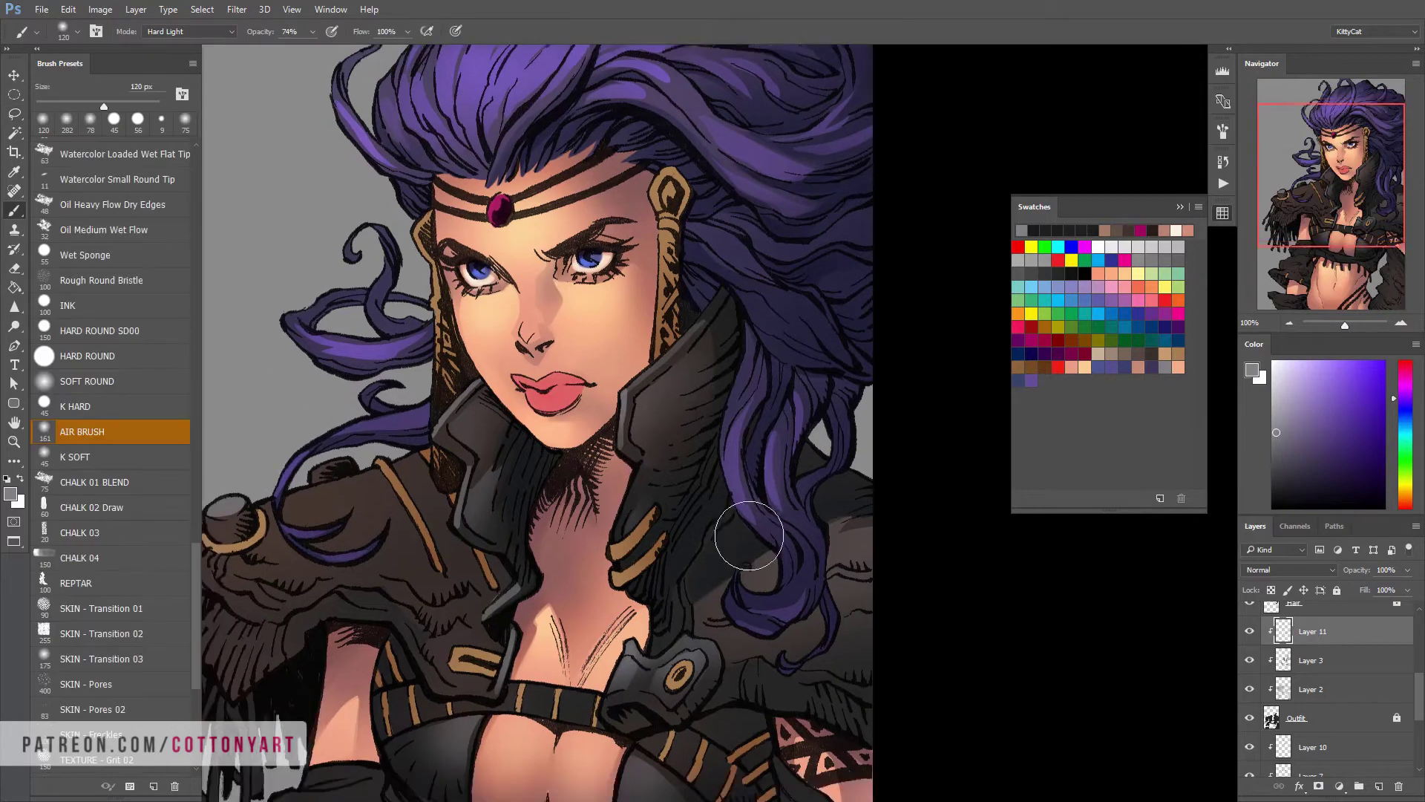
{"action": "scroll", "coordinate": [663, 606], "scroll_direction": "down", "scroll_amount": 2}
{"action": "scroll", "coordinate": [663, 607], "scroll_direction": "left", "scroll_amount": 1}
{"action": "scroll", "coordinate": [663, 606], "scroll_direction": "down", "scroll_amount": 2}
{"action": "scroll", "coordinate": [663, 606], "scroll_direction": "left", "scroll_amount": 1}
Outline a small area along the belt edge and airbrush a grey highlight there
{"action": "key", "text": "l"}
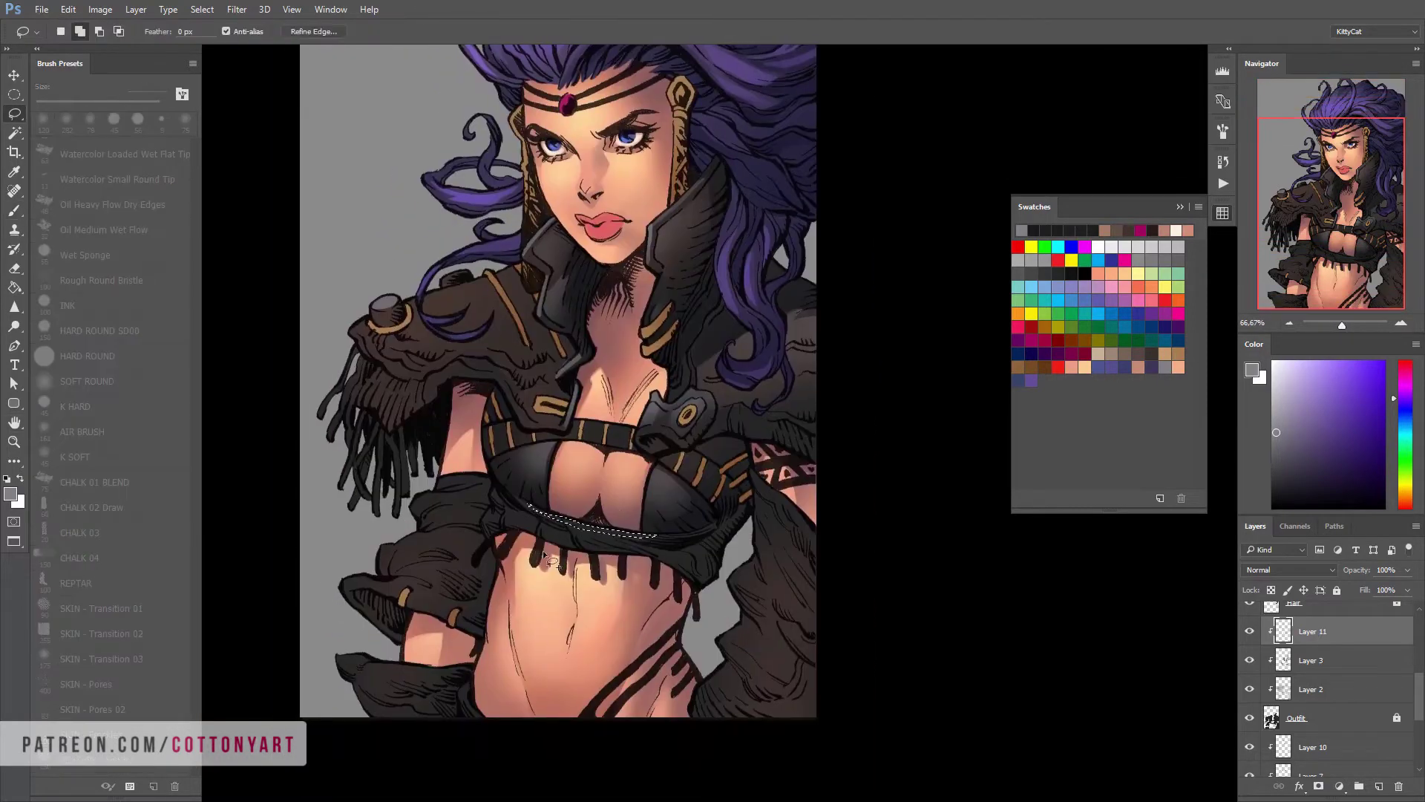
{"action": "key", "text": "ctrl+d"}
{"action": "key", "text": "b"}
{"action": "scroll", "coordinate": [601, 572], "scroll_direction": "right", "scroll_amount": 1}
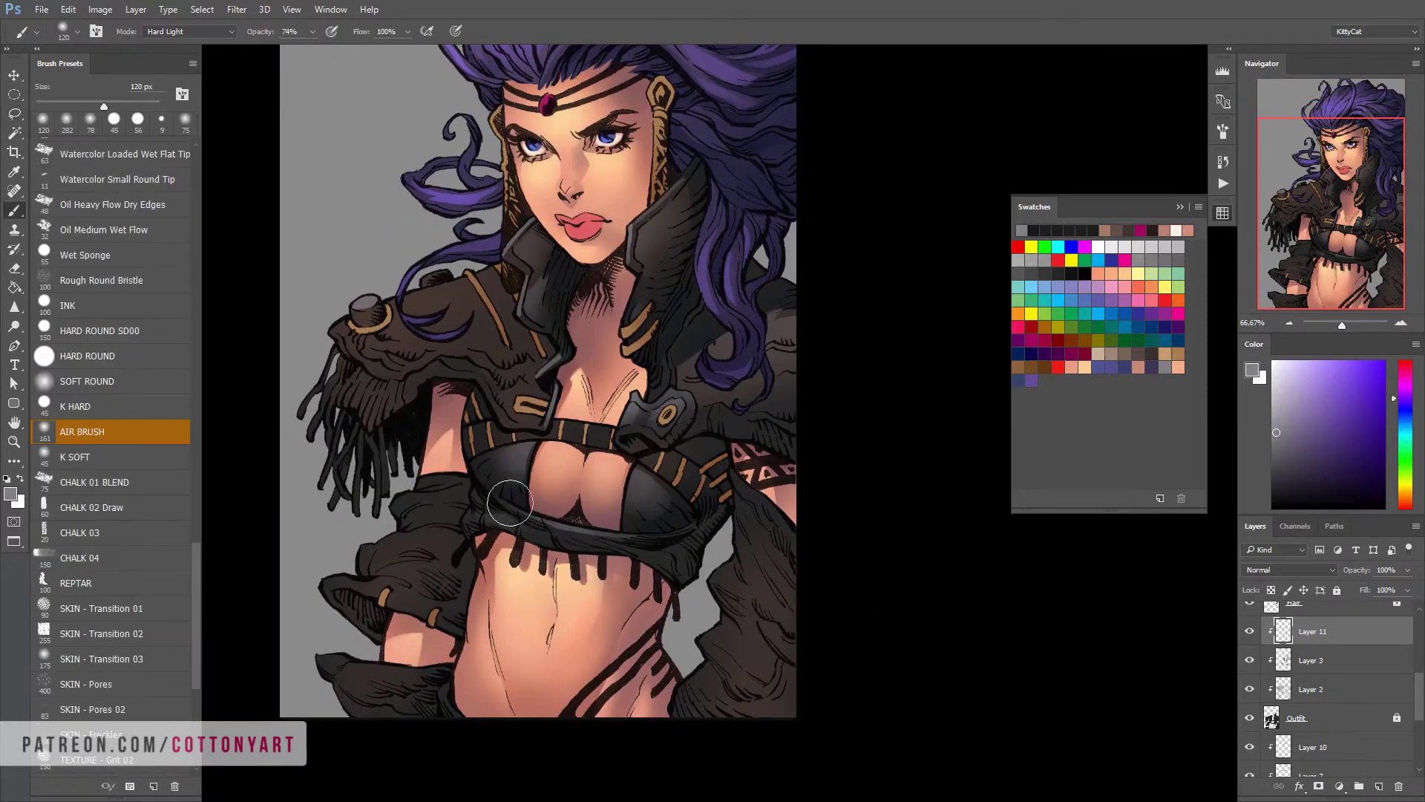
{"action": "key", "text": "l"}
{"action": "left_click_drag", "start_coordinate": [618, 545], "coordinate": [672, 568]}
{"action": "key", "text": "ctrl+d"}
{"action": "key", "text": "b"}
{"action": "scroll", "coordinate": [696, 584], "scroll_direction": "up", "scroll_amount": 2}
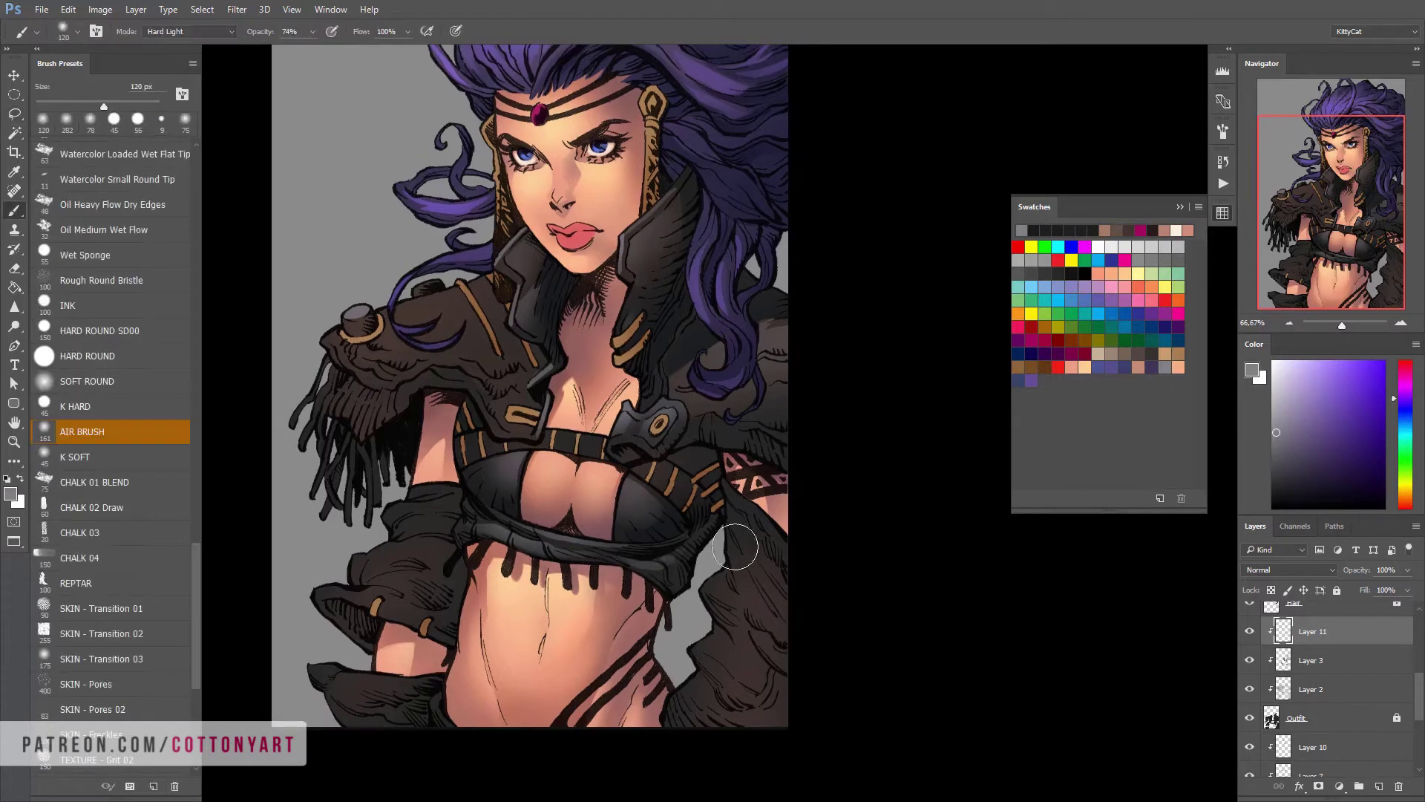
Outline a small area near the belt and airbrush a grey highlight into it
{"action": "key", "text": "l"}
{"action": "key", "text": "b"}
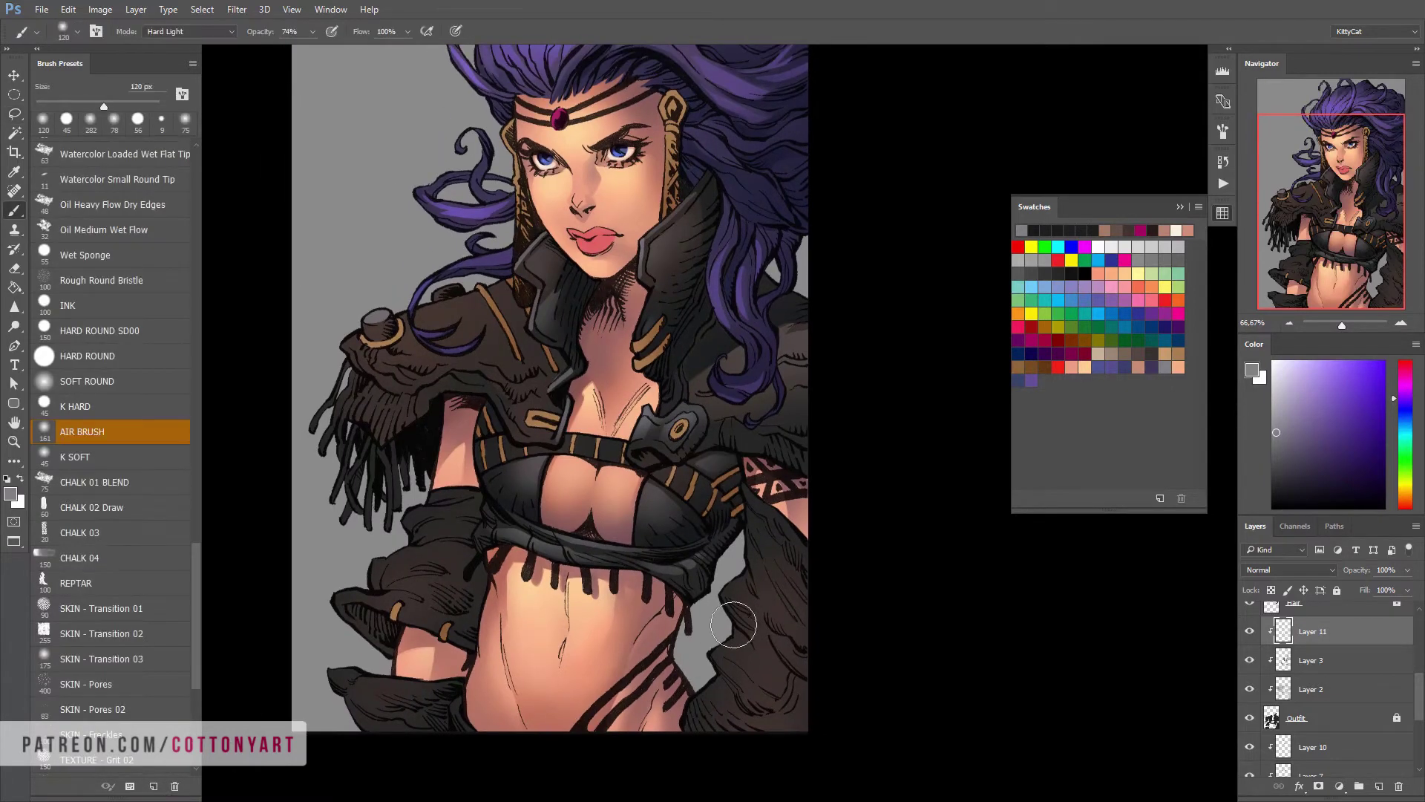
{"action": "scroll", "coordinate": [739, 623], "scroll_direction": "down", "scroll_amount": 1}
{"action": "key", "text": "l"}
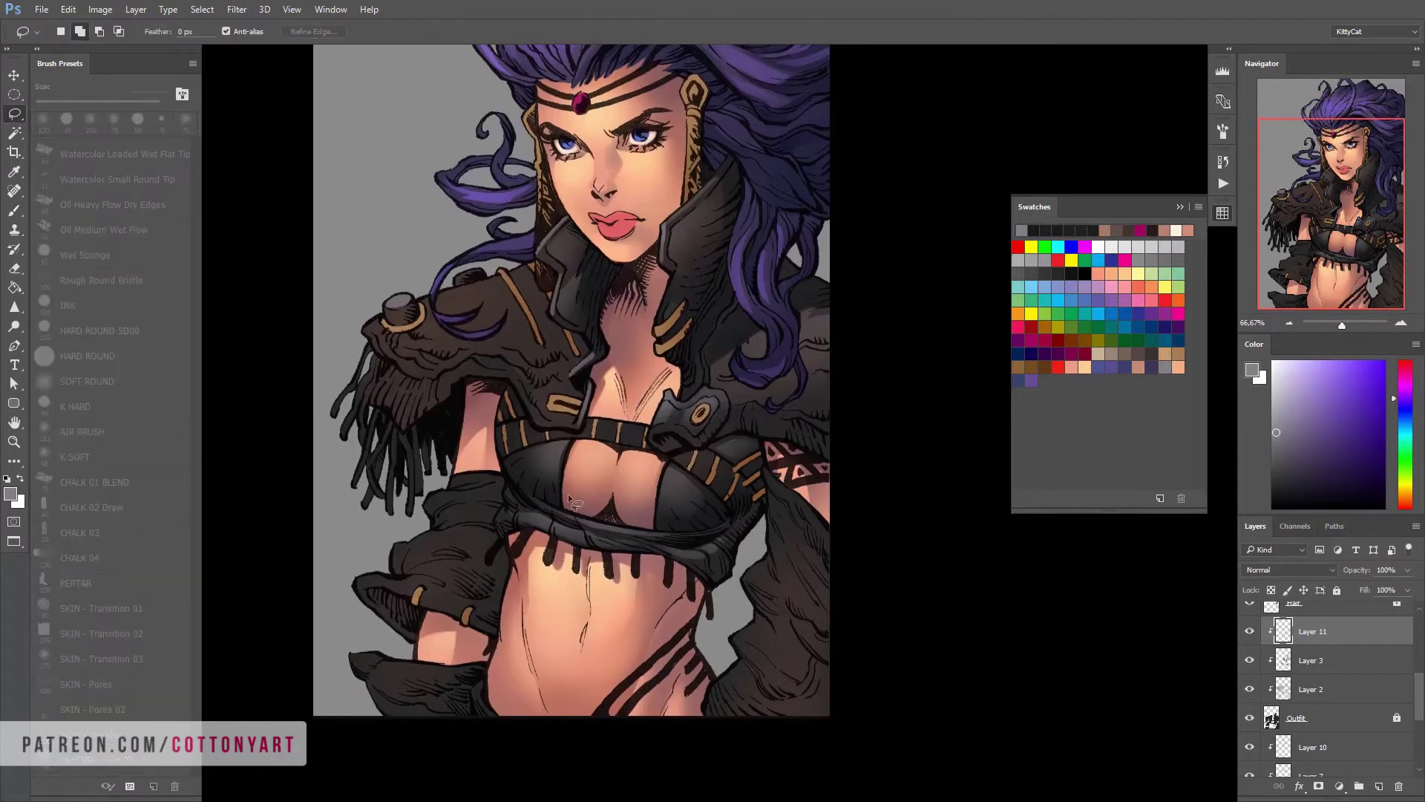
{"action": "scroll", "coordinate": [568, 493], "scroll_direction": "up", "scroll_amount": 1}
{"action": "left_click_drag", "start_coordinate": [564, 453], "coordinate": [530, 461]}
{"action": "key", "text": "ctrl+d"}
{"action": "key", "text": "b"}
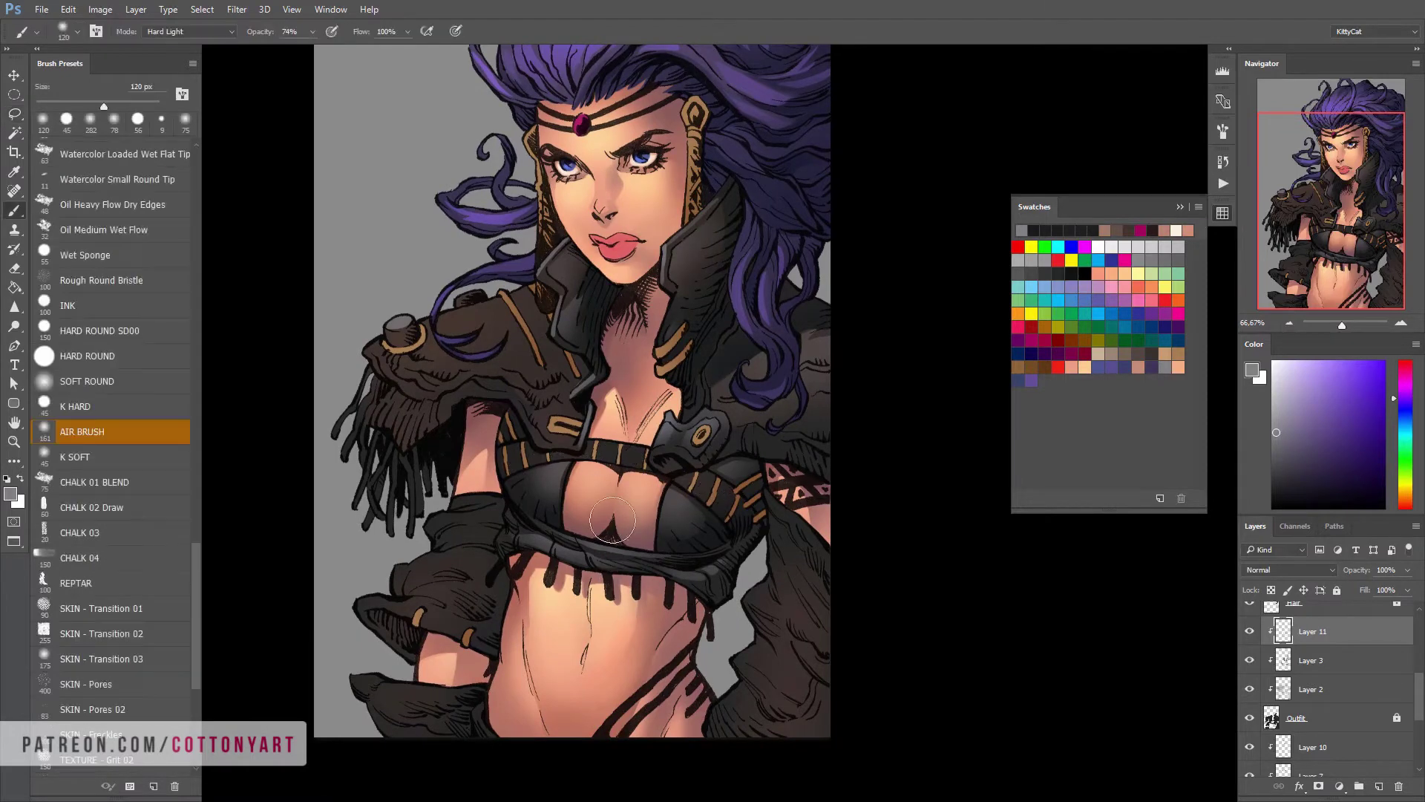
Pan back to the shoulder, zoom out, and outline another armour area for highlighting
{"action": "left_click_drag", "start_coordinate": [702, 489], "coordinate": [677, 469]}
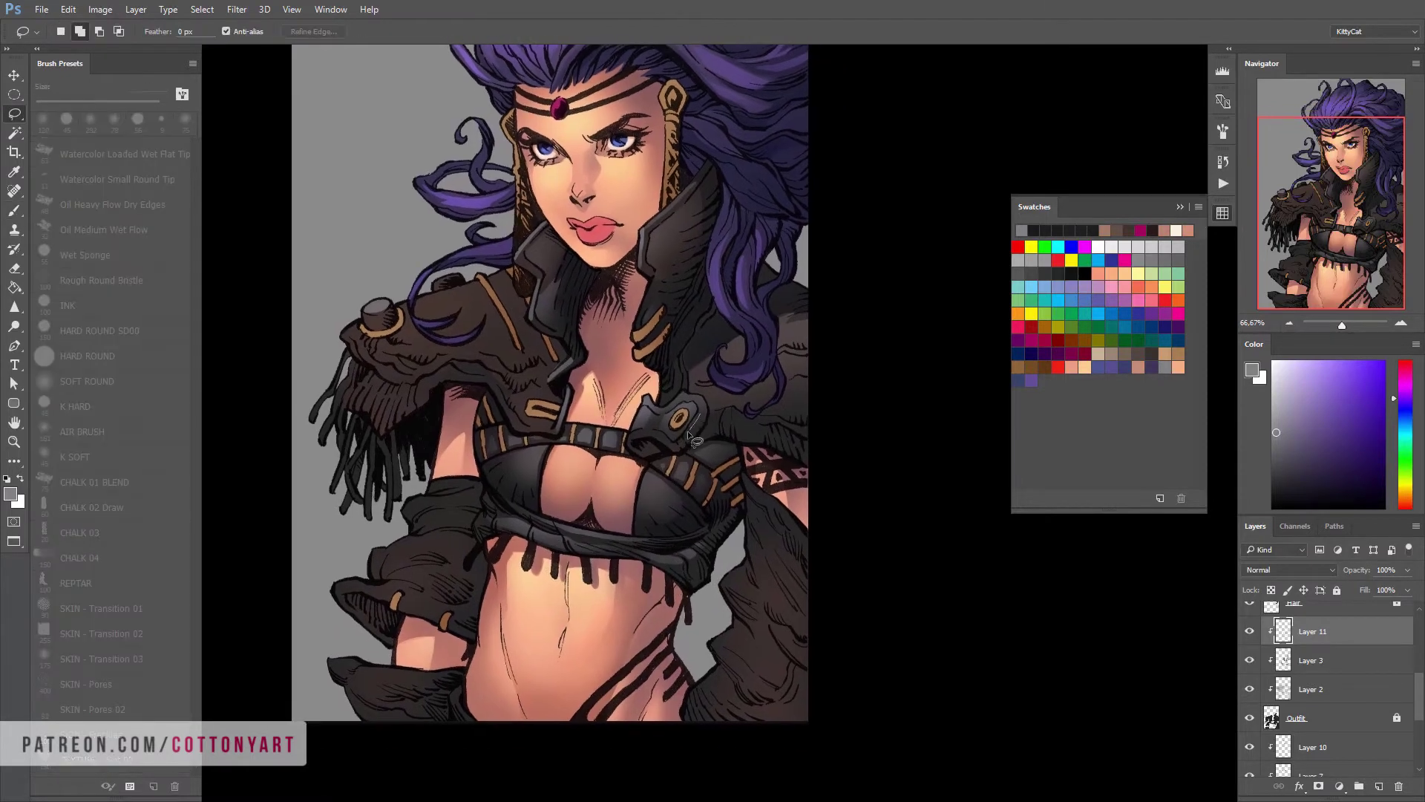
{"action": "mouse_move", "coordinate": [418, 388]}
{"action": "left_mouse_down"}
{"action": "mouse_move", "coordinate": [495, 476]}
{"action": "mouse_move", "coordinate": [560, 490]}
{"action": "mouse_move", "coordinate": [694, 605]}
{"action": "mouse_move", "coordinate": [695, 631]}
{"action": "mouse_move", "coordinate": [762, 635]}
{"action": "left_mouse_up"}
{"action": "key", "text": "l"}
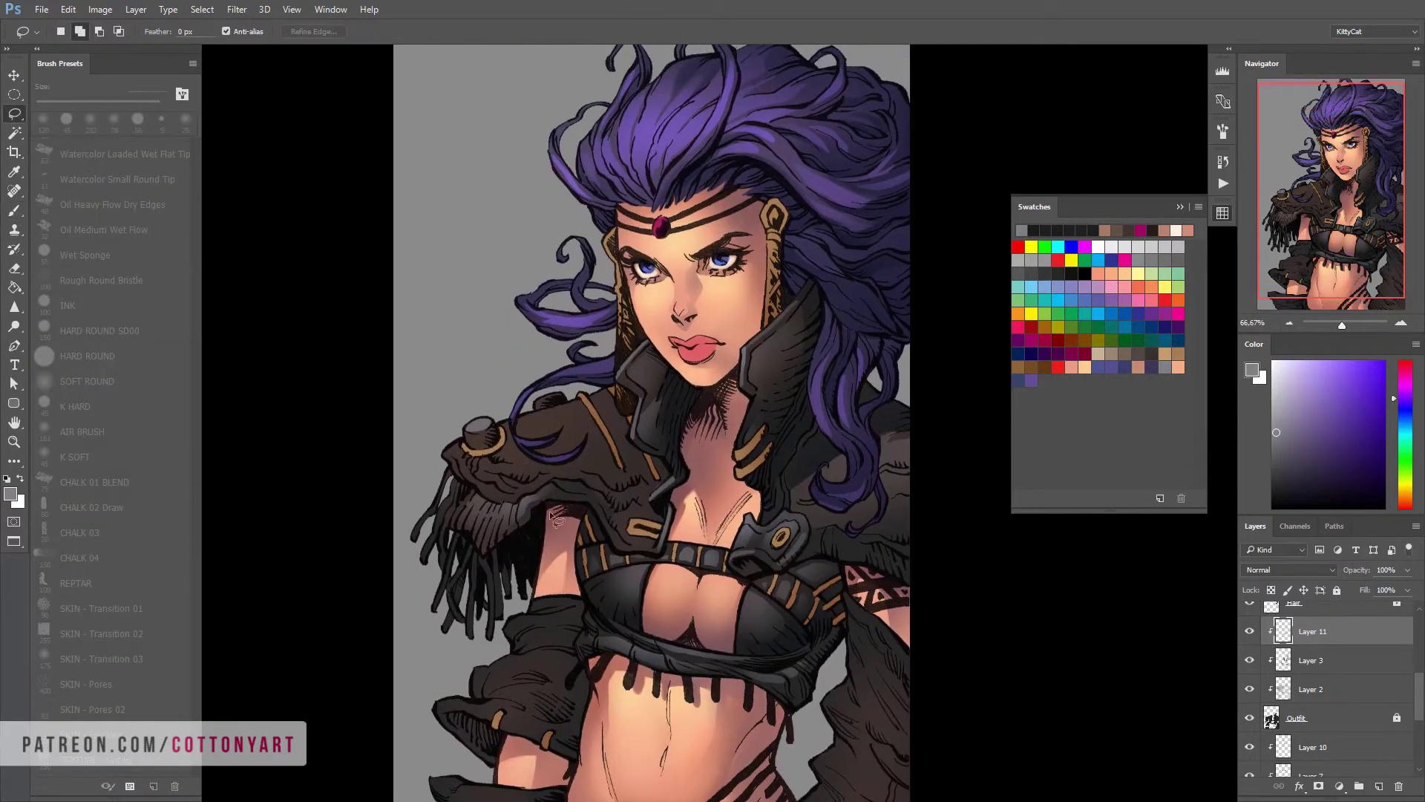
{"action": "key", "text": "b"}
{"action": "key", "text": "ctrl+minus"}
{"action": "mouse_move", "coordinate": [621, 397]}
{"action": "left_mouse_down"}
{"action": "mouse_move", "coordinate": [598, 417]}
{"action": "mouse_move", "coordinate": [617, 435]}
{"action": "mouse_move", "coordinate": [606, 419]}
{"action": "left_mouse_up"}
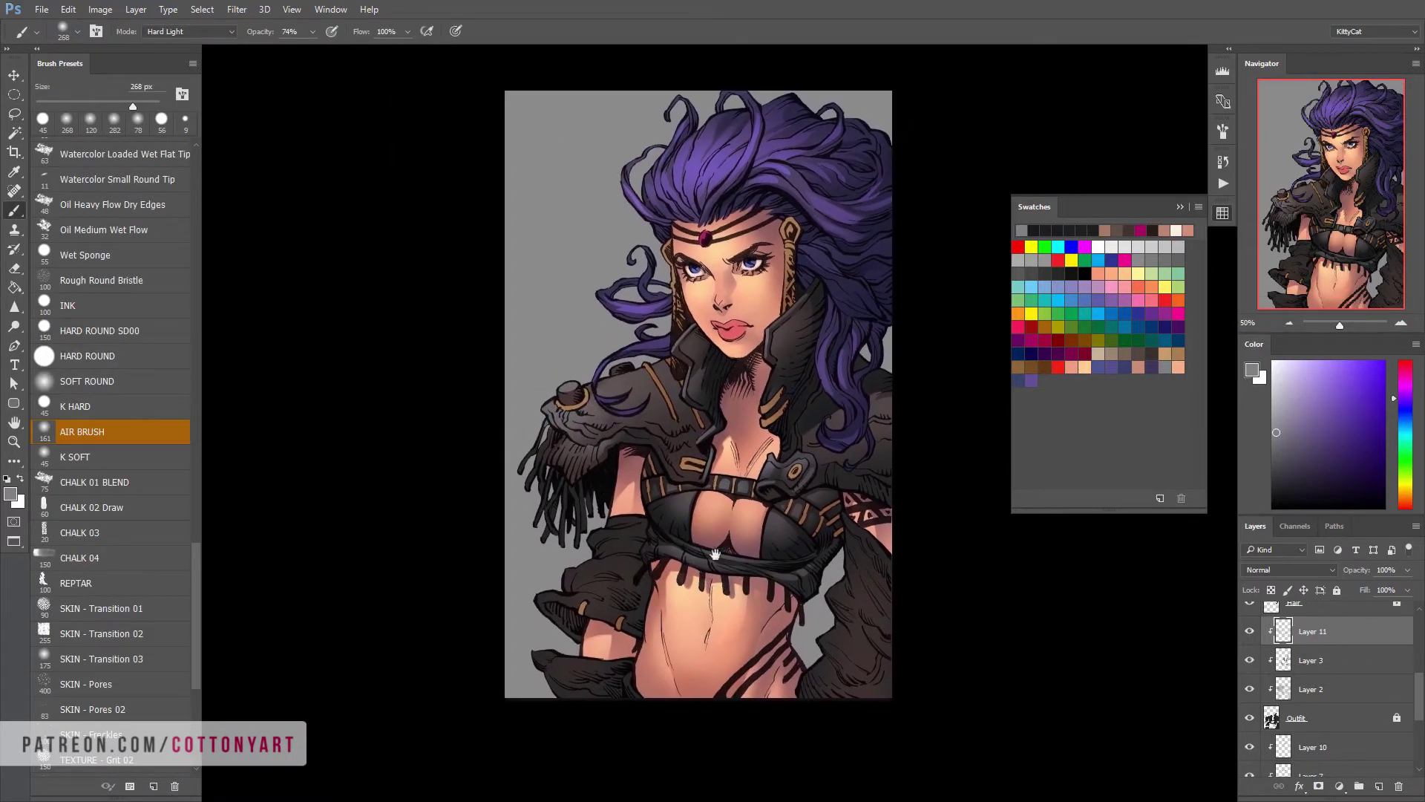
Lasso small patches on the right shoulder strap and near the glove for airbrushing
{"action": "key", "text": "ctrl+plus"}
{"action": "key", "text": "l"}
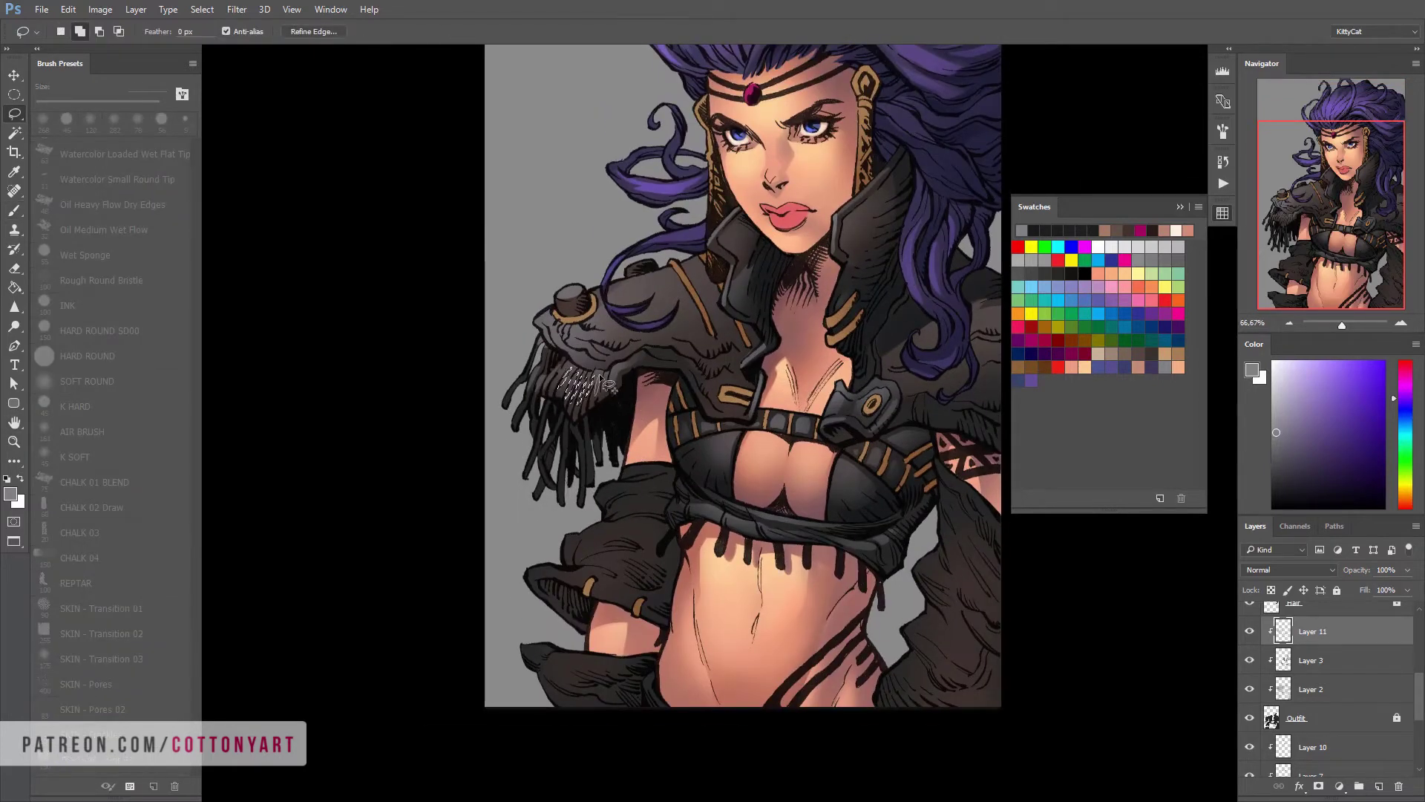
{"action": "key", "text": "b"}
{"action": "left_click_drag", "start_coordinate": [609, 386], "coordinate": [400, 367]}
{"action": "key", "text": "l"}
{"action": "left_click_drag", "start_coordinate": [709, 407], "coordinate": [743, 416]}
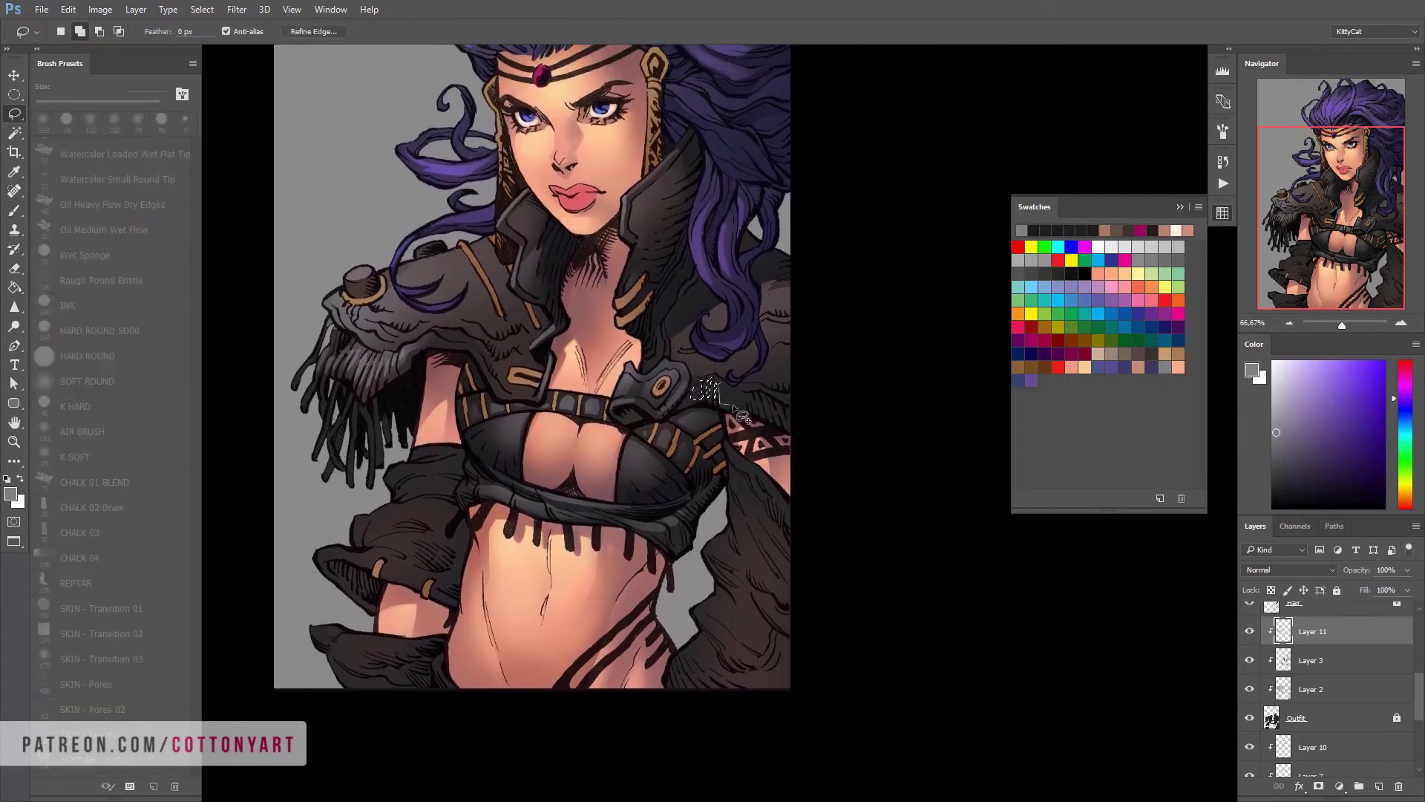
{"action": "key", "text": "b"}
{"action": "left_click_drag", "start_coordinate": [867, 503], "coordinate": [886, 473]}
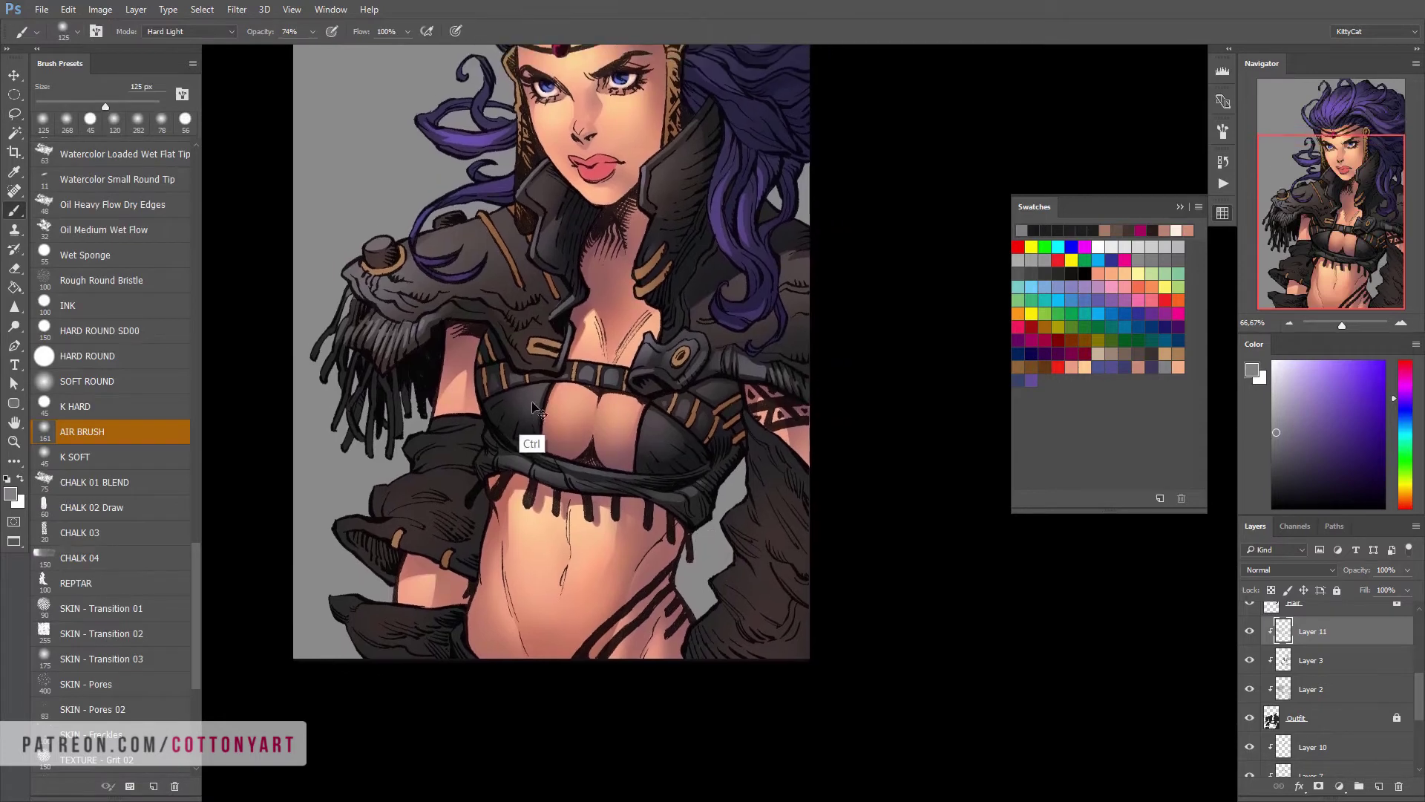
{"action": "key", "text": "l"}
{"action": "mouse_move", "coordinate": [448, 305]}
{"action": "left_mouse_down"}
{"action": "mouse_move", "coordinate": [499, 327]}
{"action": "mouse_move", "coordinate": [631, 503]}
{"action": "mouse_move", "coordinate": [696, 461]}
{"action": "left_mouse_up"}
{"action": "key", "text": "b"}
{"action": "key", "text": "l"}
{"action": "mouse_move", "coordinate": [519, 410]}
{"action": "left_mouse_down"}
{"action": "mouse_move", "coordinate": [536, 425]}
{"action": "mouse_move", "coordinate": [482, 464]}
{"action": "left_mouse_up"}
{"action": "mouse_move", "coordinate": [482, 480]}
{"action": "left_mouse_down"}
{"action": "mouse_move", "coordinate": [482, 401]}
{"action": "mouse_move", "coordinate": [471, 364]}
{"action": "mouse_move", "coordinate": [456, 371]}
{"action": "mouse_move", "coordinate": [487, 274]}
{"action": "mouse_move", "coordinate": [469, 369]}
{"action": "mouse_move", "coordinate": [498, 329]}
{"action": "left_mouse_up"}
{"action": "key", "text": "b"}
Outline the lower jacket edge near the glove and begin a shoulder selection
{"action": "left_click_drag", "start_coordinate": [594, 426], "coordinate": [602, 472]}
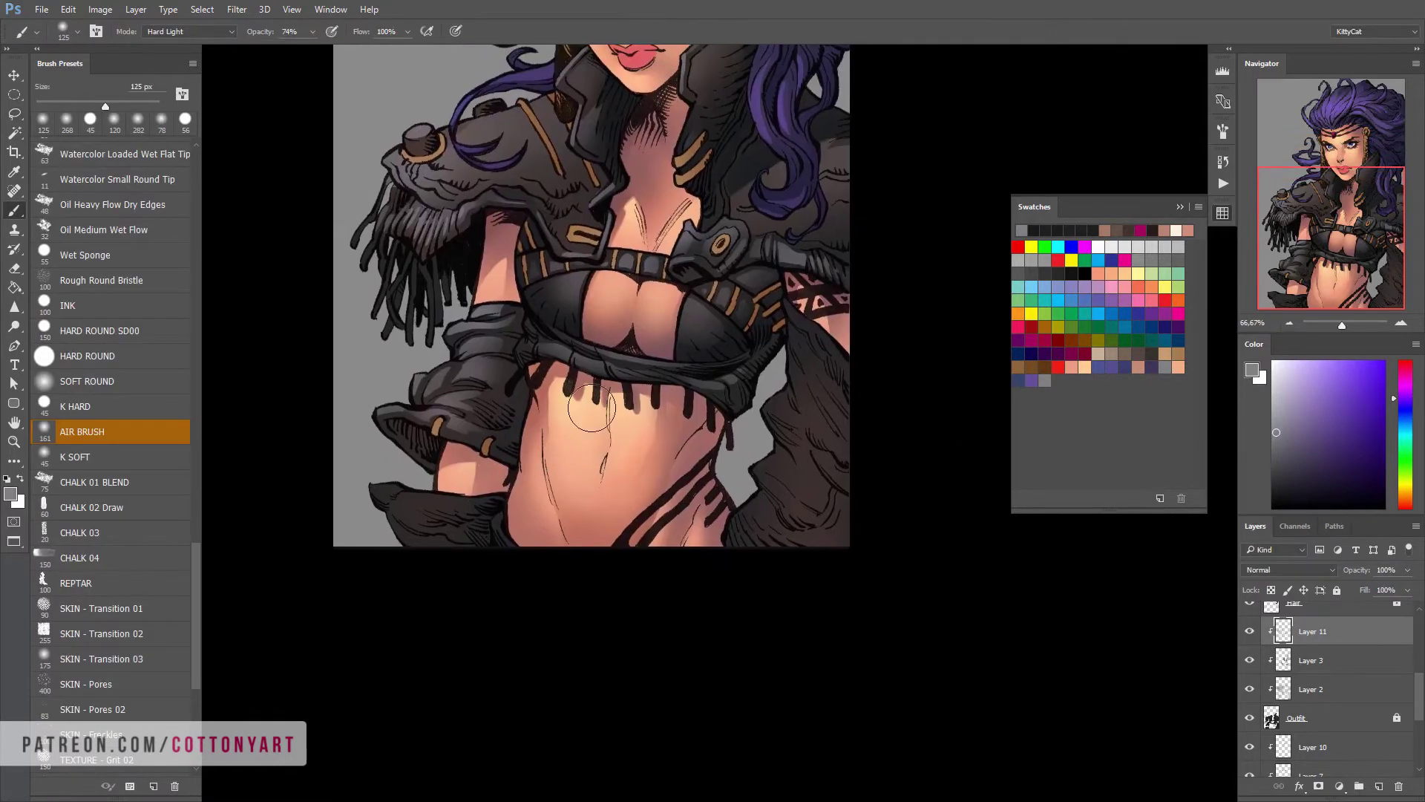
{"action": "left_click_drag", "start_coordinate": [556, 416], "coordinate": [541, 401]}
{"action": "key", "text": "l"}
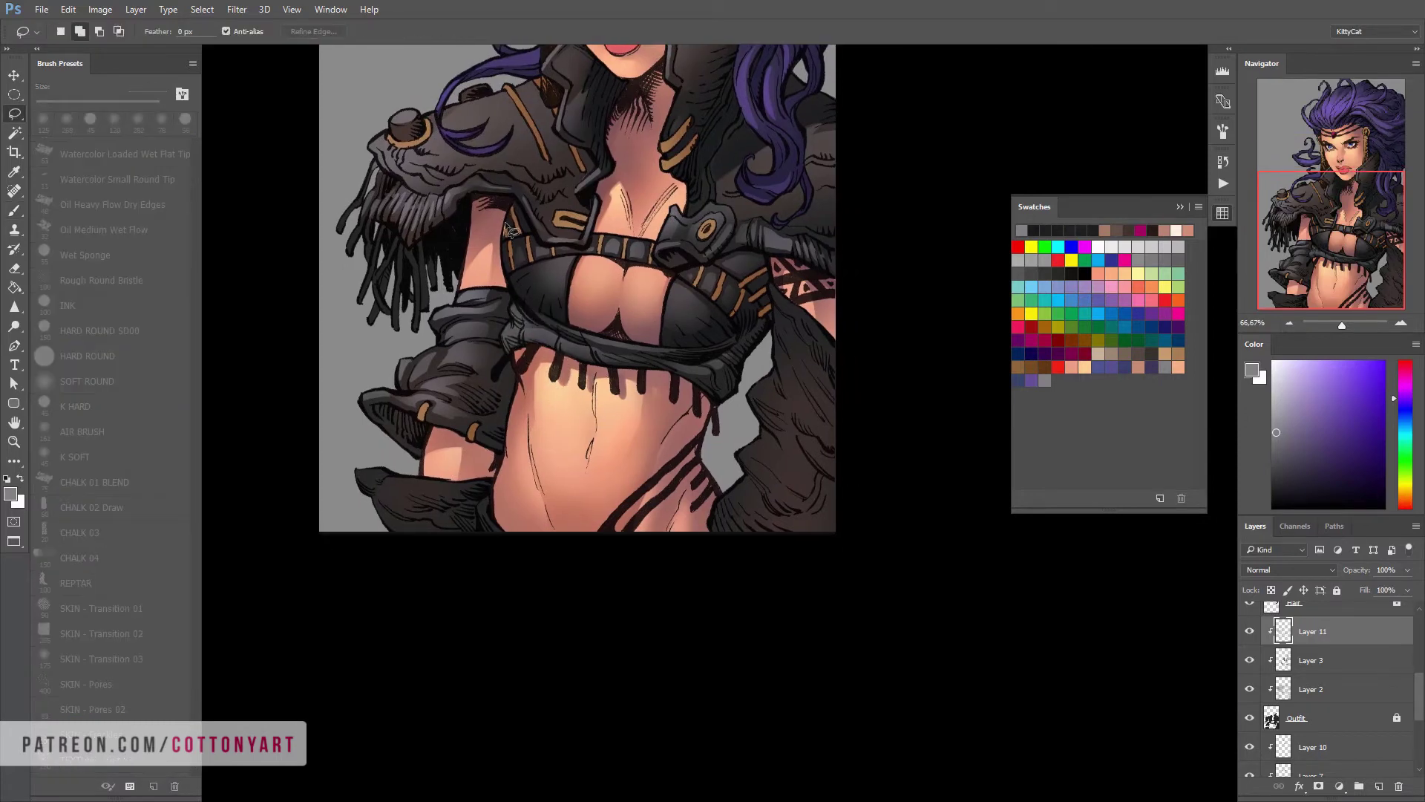
{"action": "key", "text": "b"}
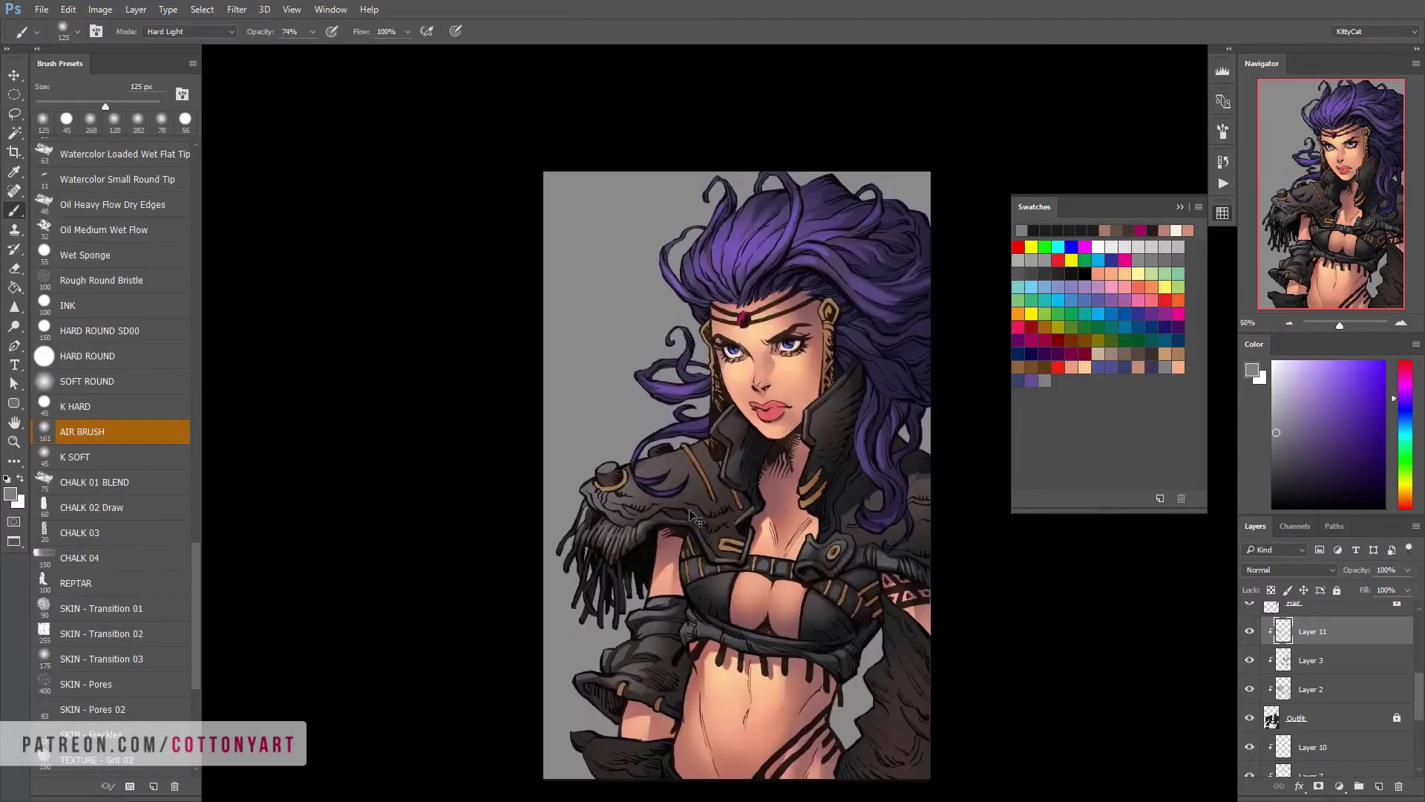
{"action": "left_click_drag", "start_coordinate": [541, 381], "coordinate": [484, 335]}
{"action": "scroll", "coordinate": [484, 335], "scroll_direction": "down", "scroll_amount": 3}
{"action": "key", "text": "l"}
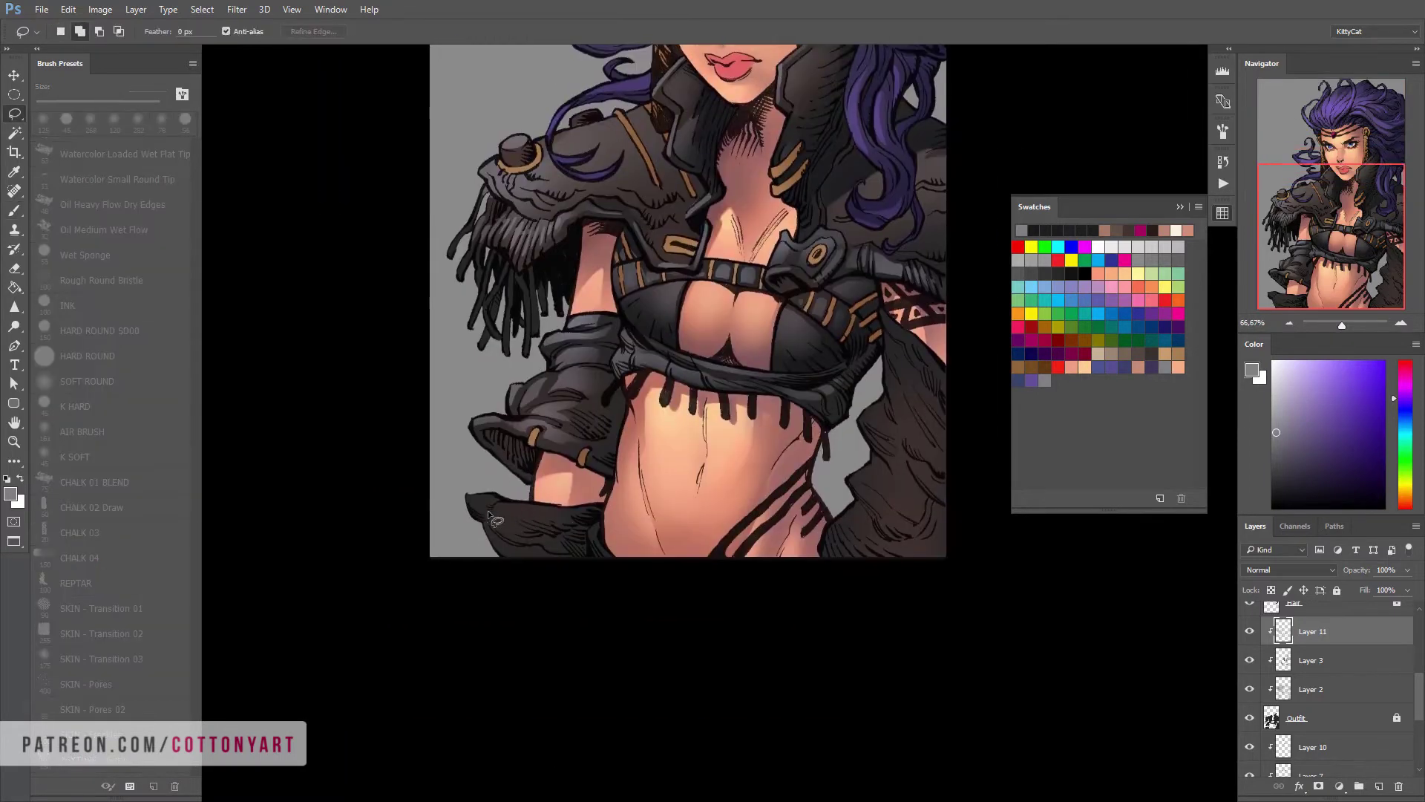
{"action": "left_click_drag", "start_coordinate": [544, 518], "coordinate": [512, 532]}
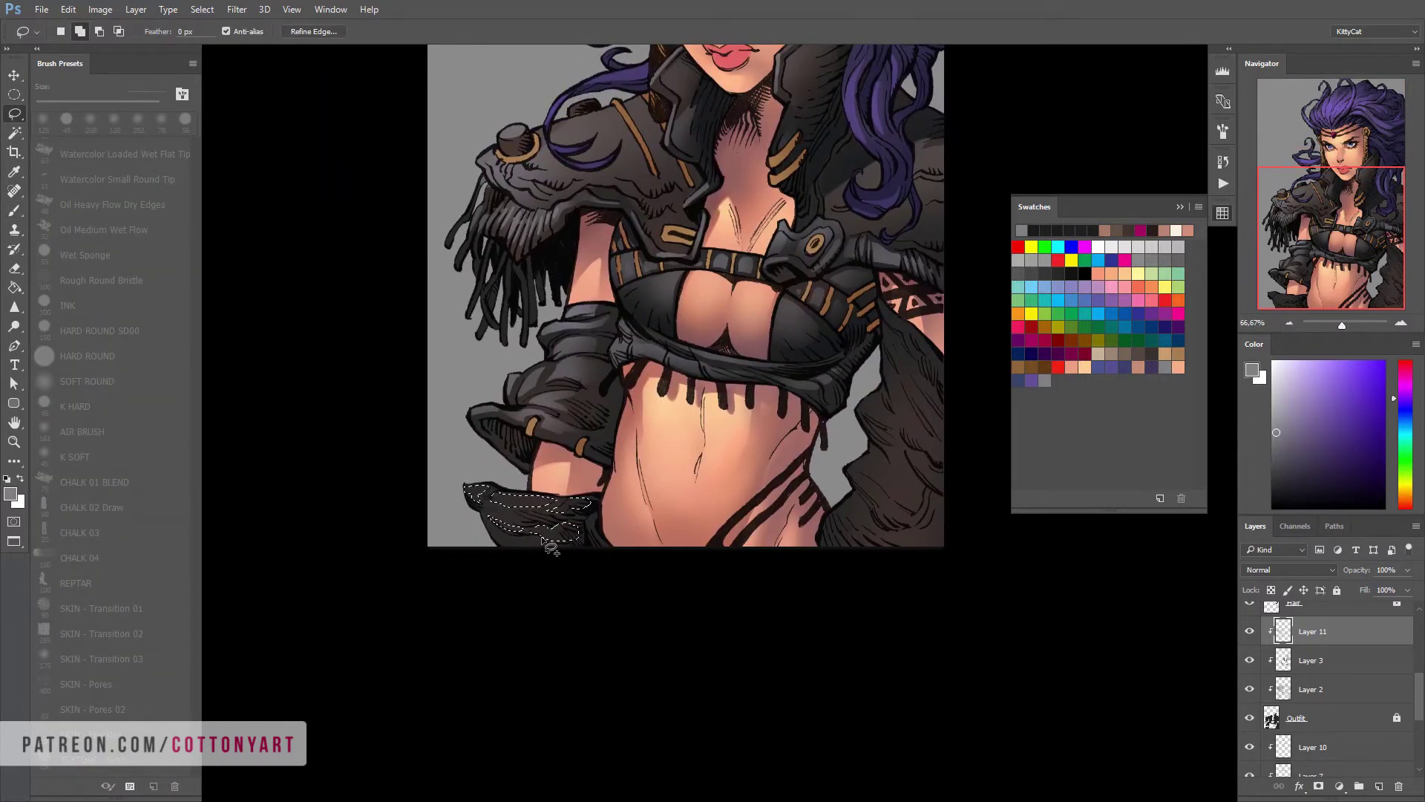
{"action": "scroll", "coordinate": [520, 334], "scroll_direction": "up", "scroll_amount": 3}
{"action": "scroll", "coordinate": [520, 334], "scroll_direction": "right", "scroll_amount": 2}
{"action": "left_click_drag", "start_coordinate": [442, 270], "coordinate": [512, 253]}
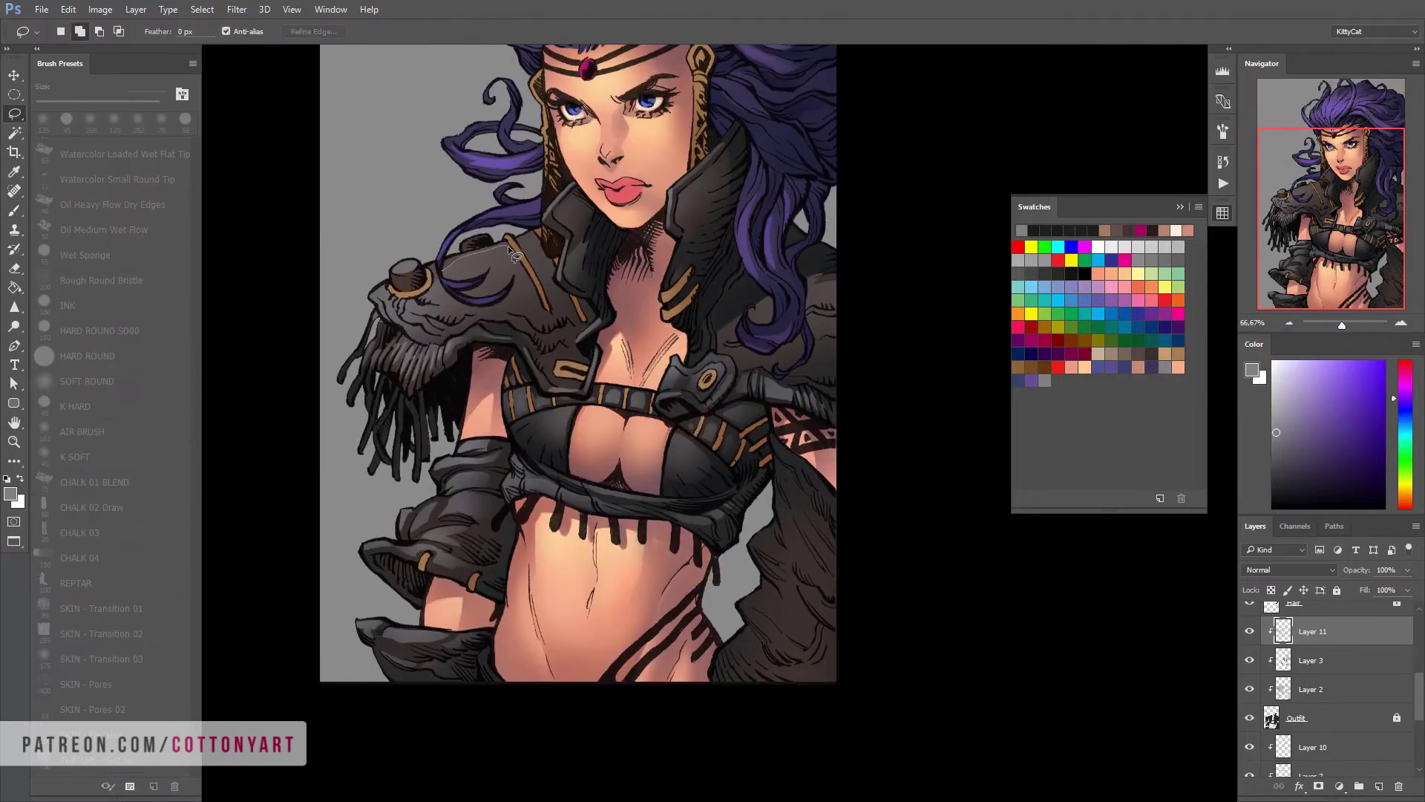
Hide the selection edges and lasso an area near the shoulder
{"action": "key", "text": "ctrl+h"}
{"action": "key", "text": "b"}
{"action": "key", "text": "space"}
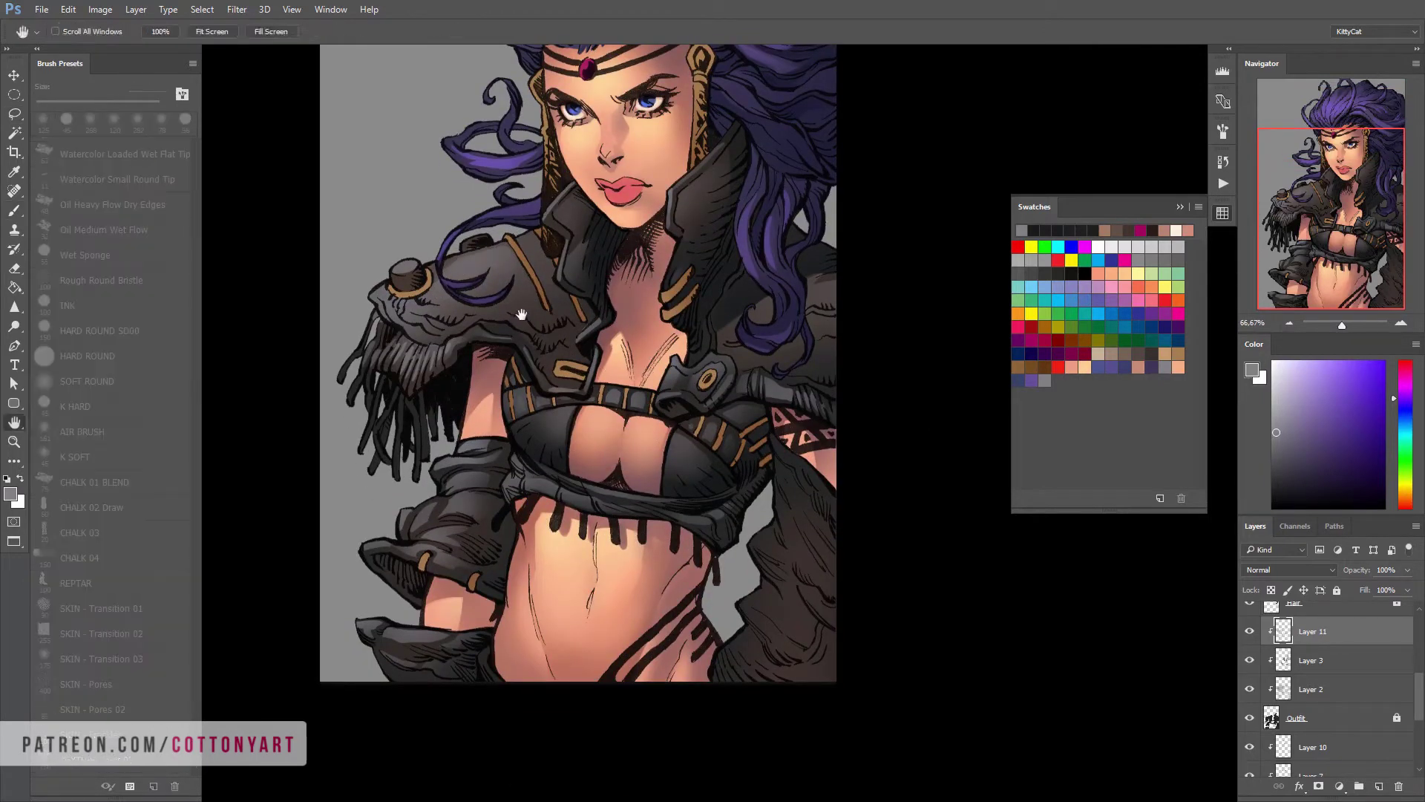
{"action": "key", "text": "ctrl+h"}
{"action": "key", "text": "b"}
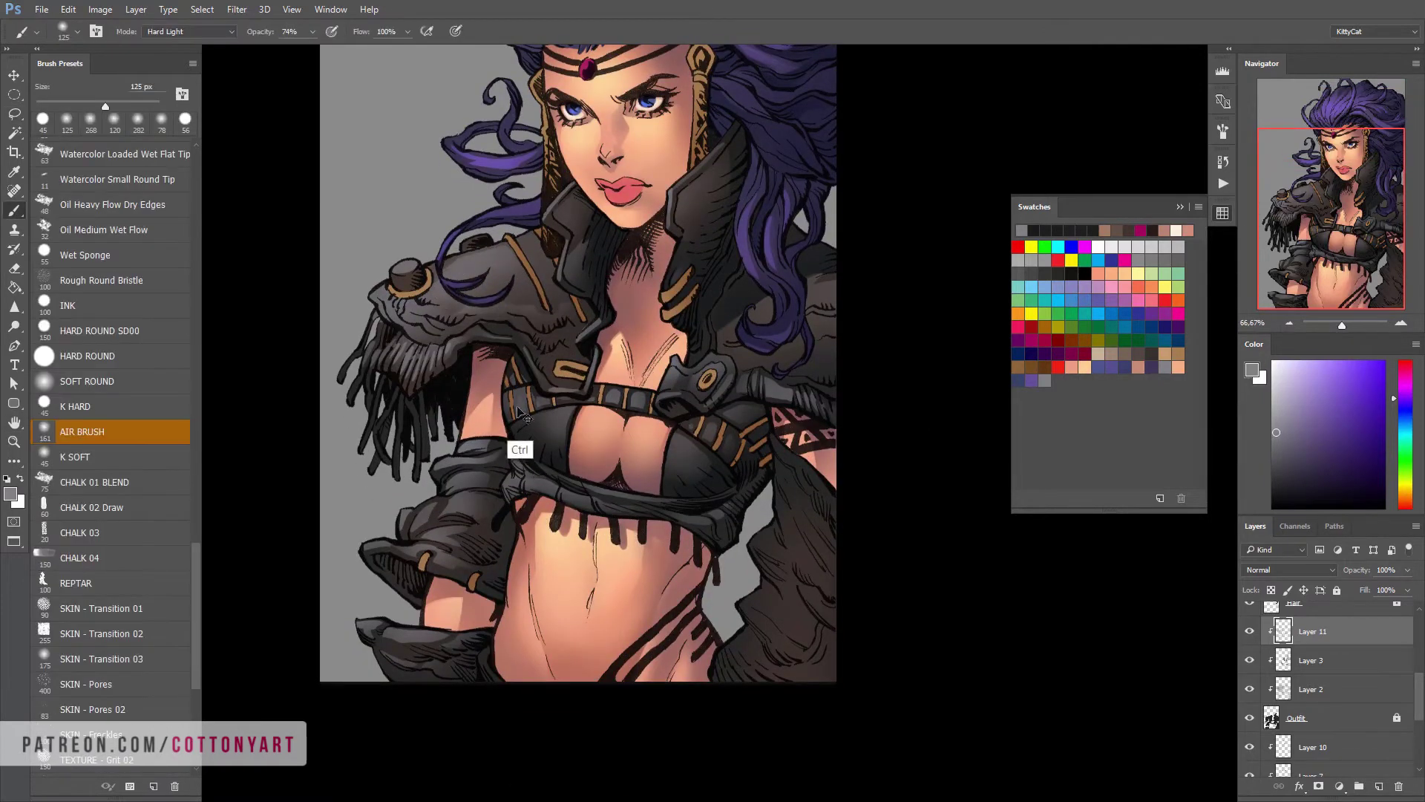
{"action": "key", "text": "space"}
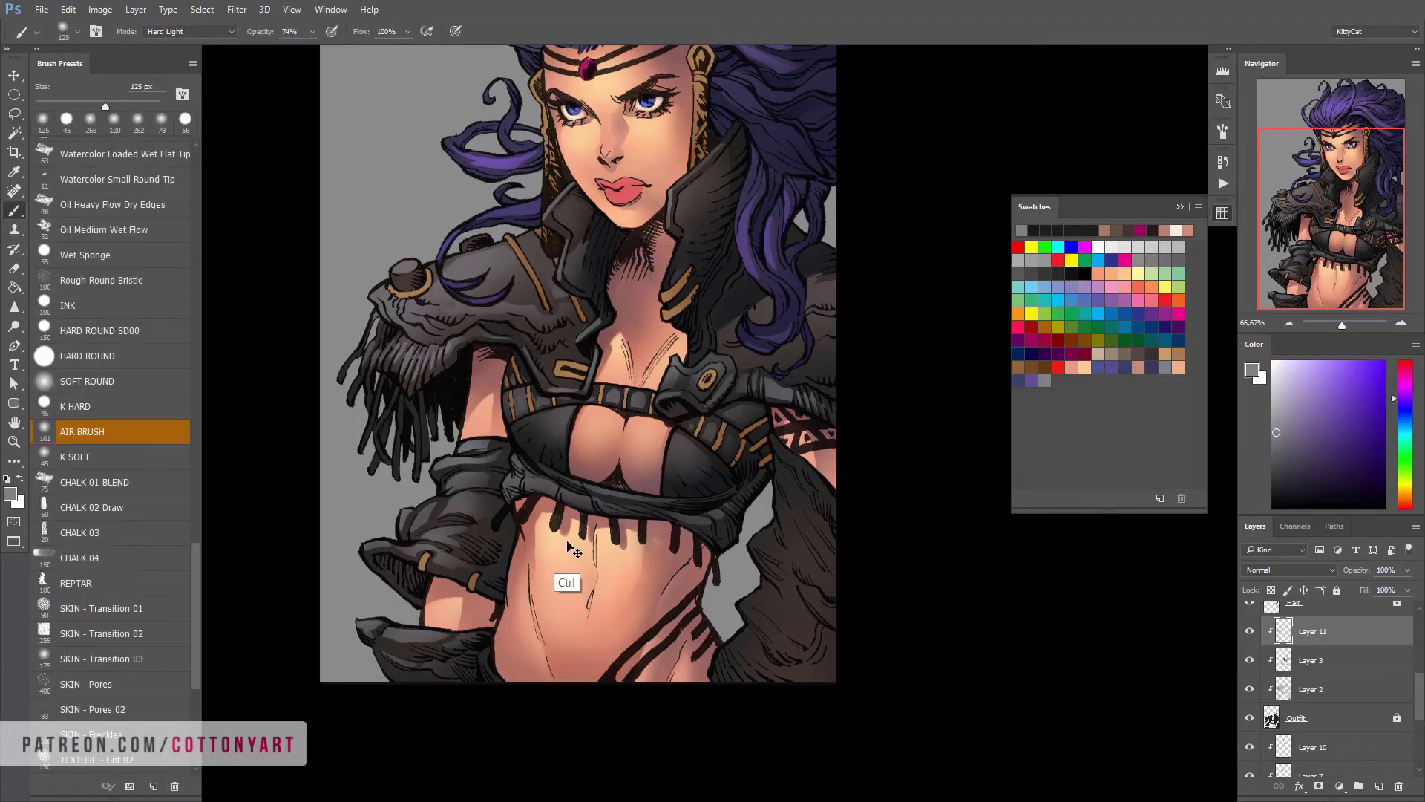
{"action": "scroll", "coordinate": [563, 579], "scroll_direction": "down", "scroll_amount": 1}
{"action": "key", "text": "l"}
{"action": "left_click_drag", "start_coordinate": [582, 301], "coordinate": [529, 300]}
{"action": "key", "text": "b"}
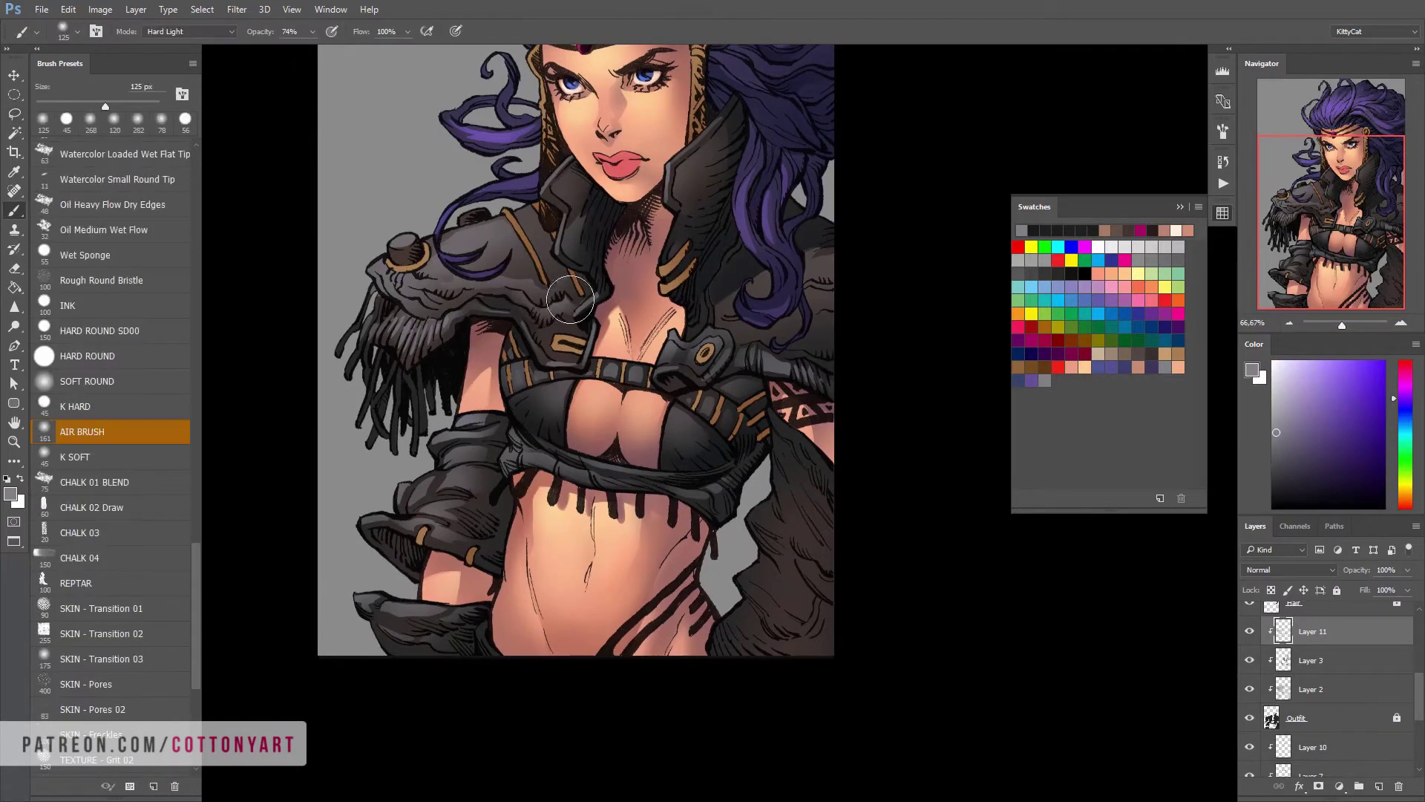
{"action": "key", "text": "ctrl+0"}
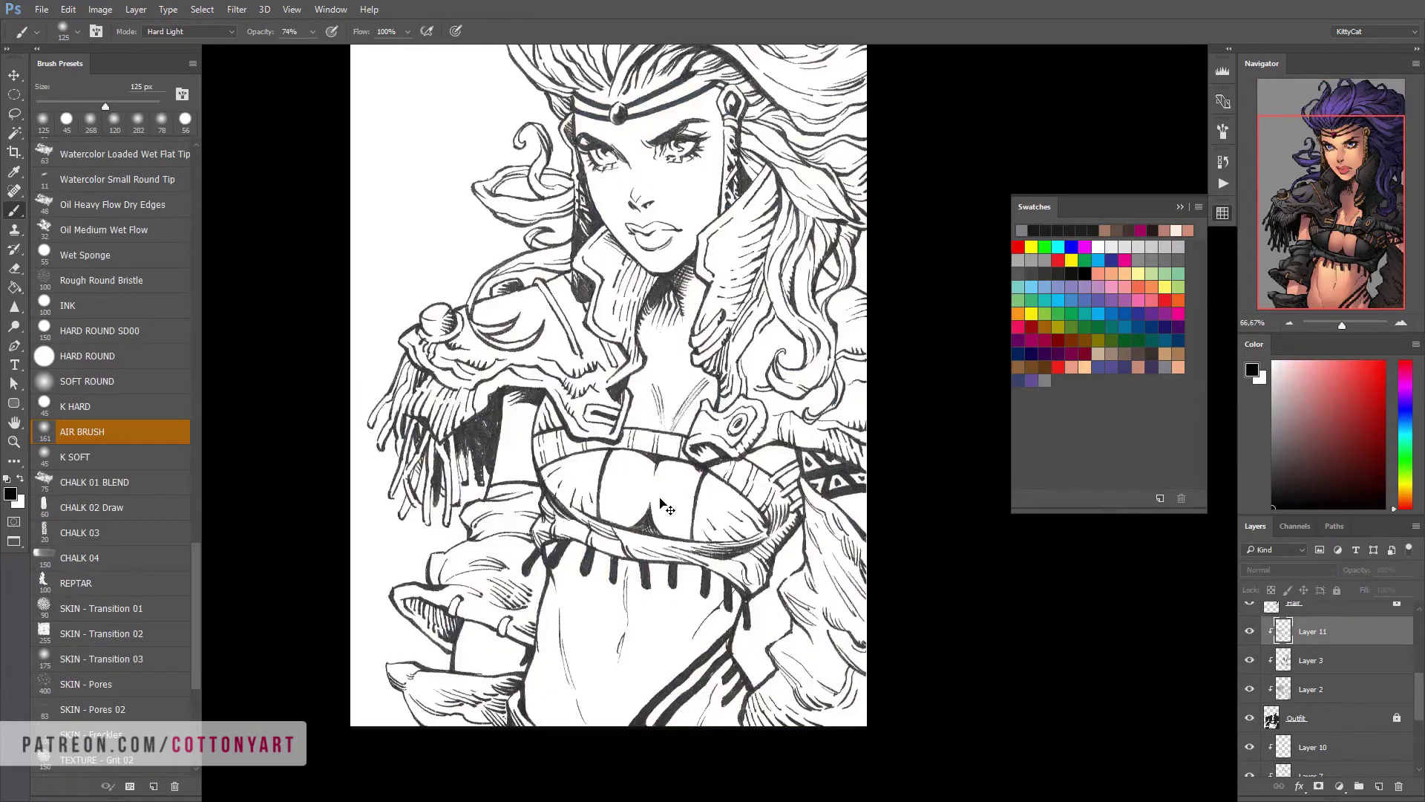
Show the History panel and zoom into the shoulder at 100%
{"action": "left_click", "coordinate": [1223, 161]}
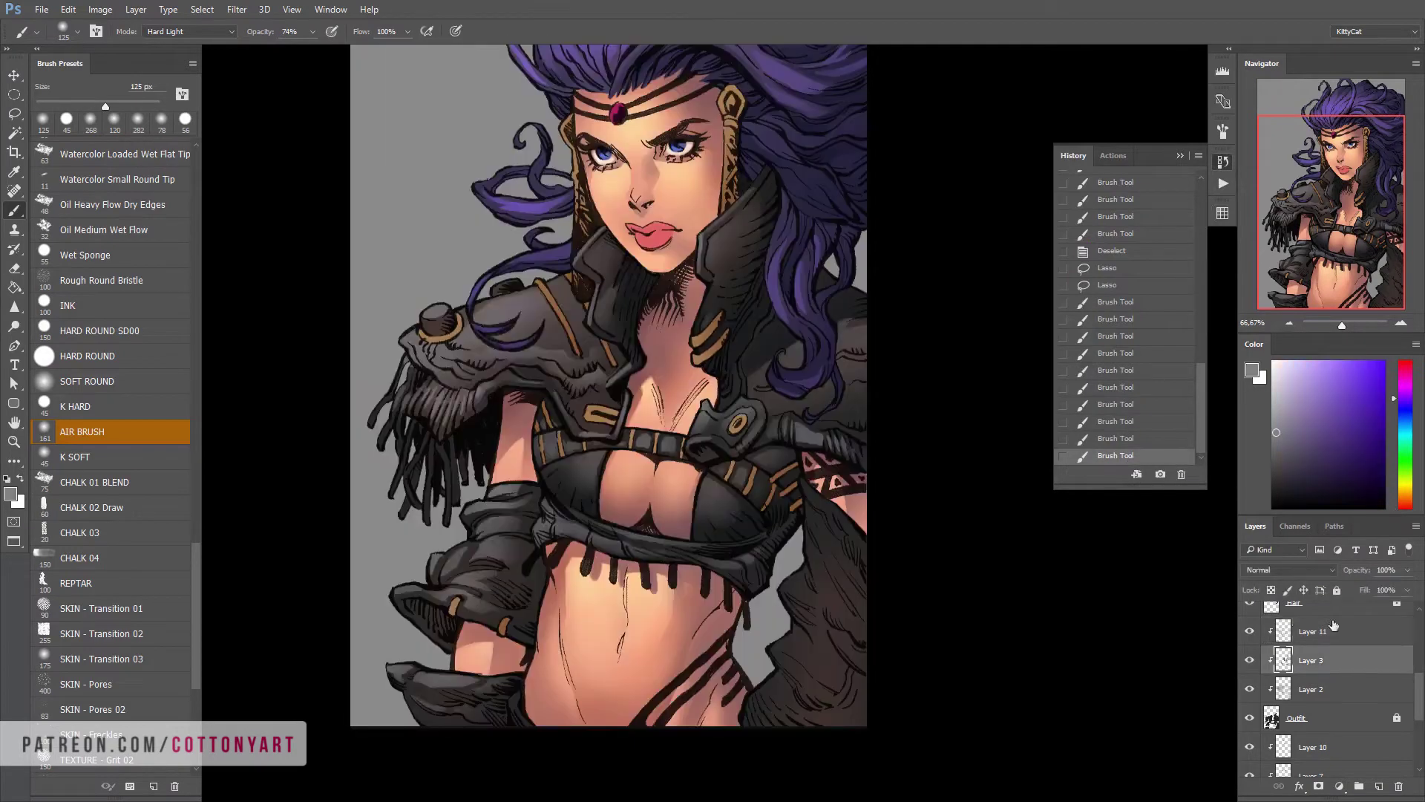
{"action": "scroll", "coordinate": [590, 349], "scroll_direction": "down", "scroll_amount": 2}
{"action": "key", "text": "space"}
{"action": "left_click_drag", "start_coordinate": [761, 486], "coordinate": [751, 499]}
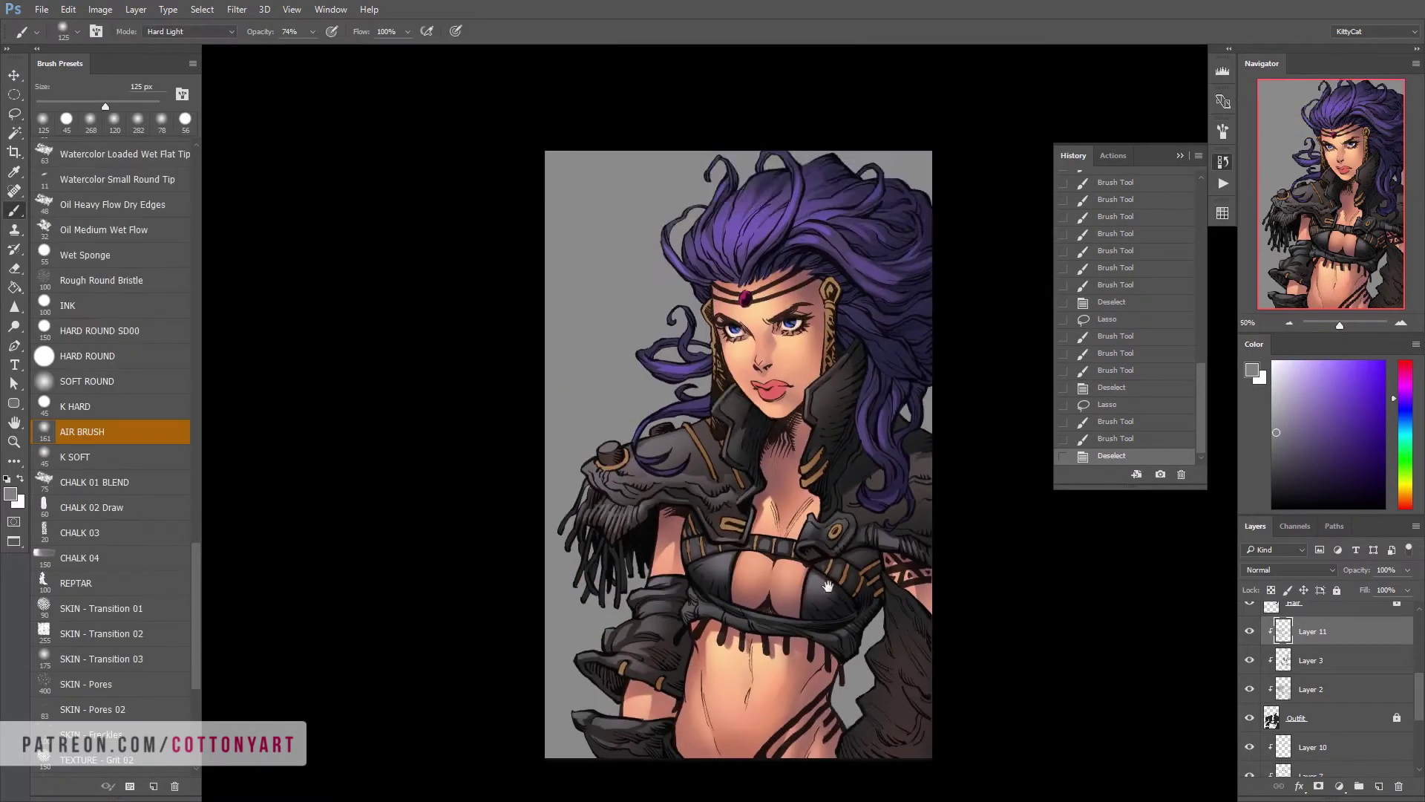
{"action": "scroll", "coordinate": [591, 349], "scroll_direction": "down", "scroll_amount": 2}
{"action": "key", "text": "ctrl+plus"}
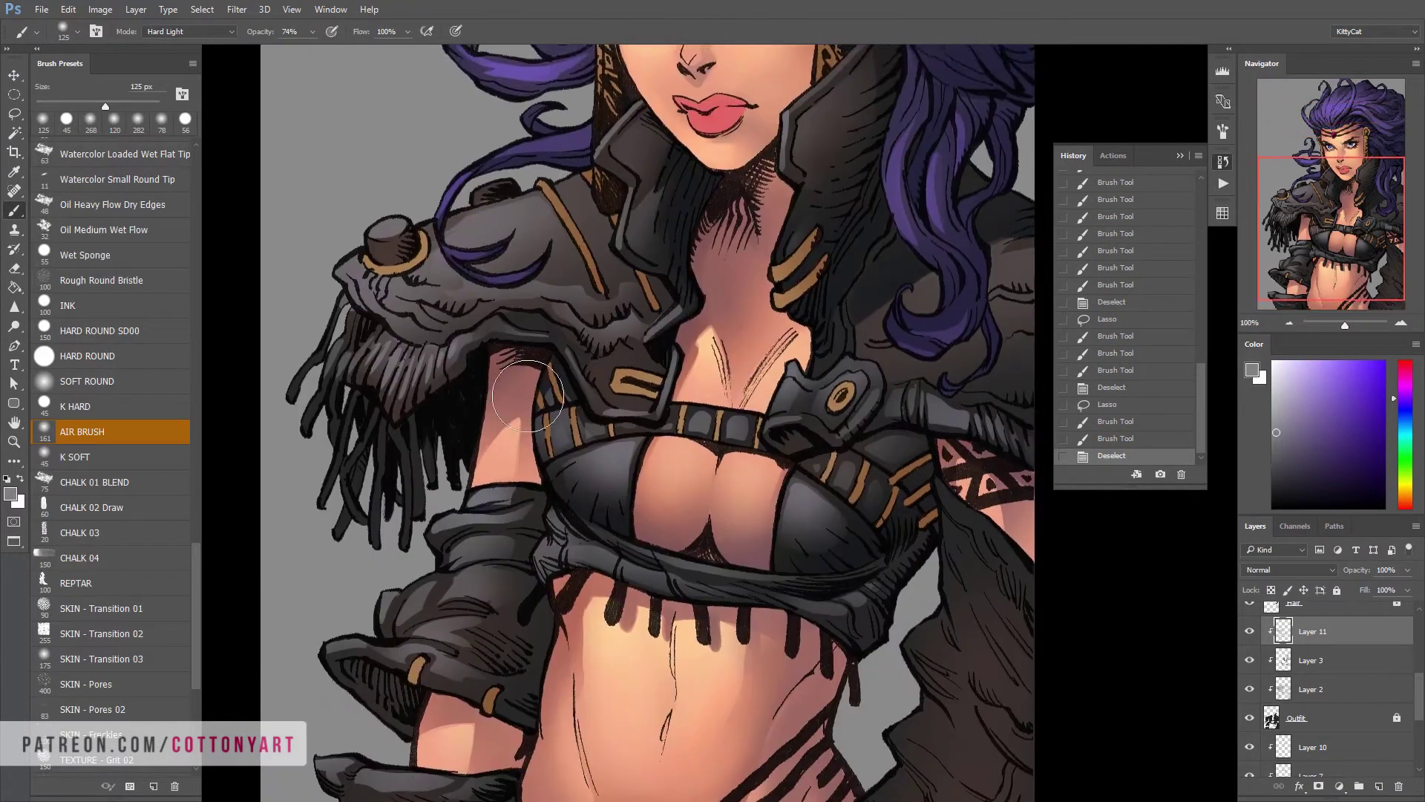
Airbrush soft shading onto the shoulder skin, deselecting partway through
{"action": "key", "text": "l"}
{"action": "left_click_drag", "start_coordinate": [430, 261], "coordinate": [446, 253]}
{"action": "key", "text": "b"}
{"action": "left_click_drag", "start_coordinate": [445, 252], "coordinate": [454, 244]}
{"action": "key", "text": "ctrl+d"}
{"action": "key", "text": "l"}
{"action": "left_click", "coordinate": [437, 254]}
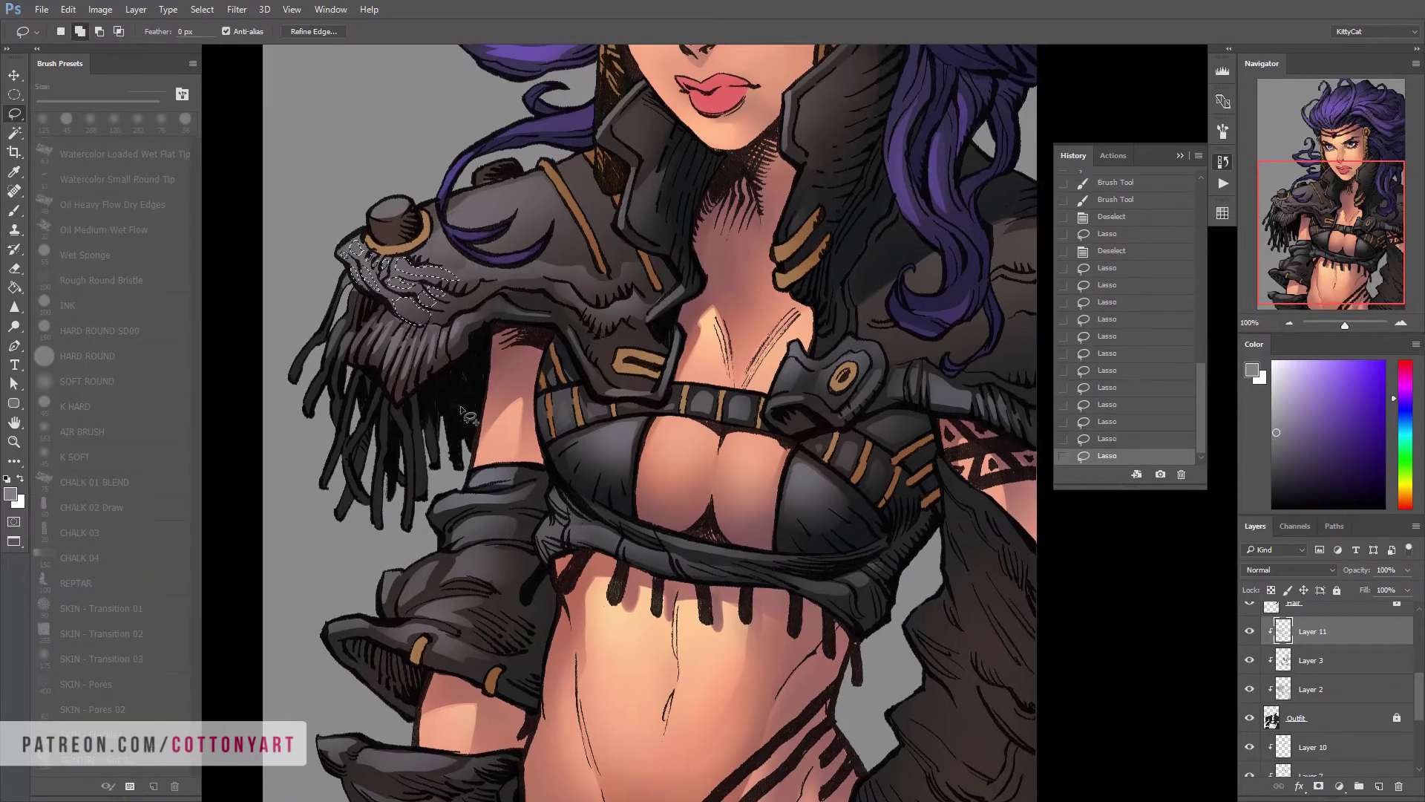
{"action": "key", "text": "b"}
{"action": "left_click_drag", "start_coordinate": [401, 267], "coordinate": [446, 297]}
Zoom out to 66.67% and pick a light lavender colour from the swatches
{"action": "key", "text": "ctrl+minus"}
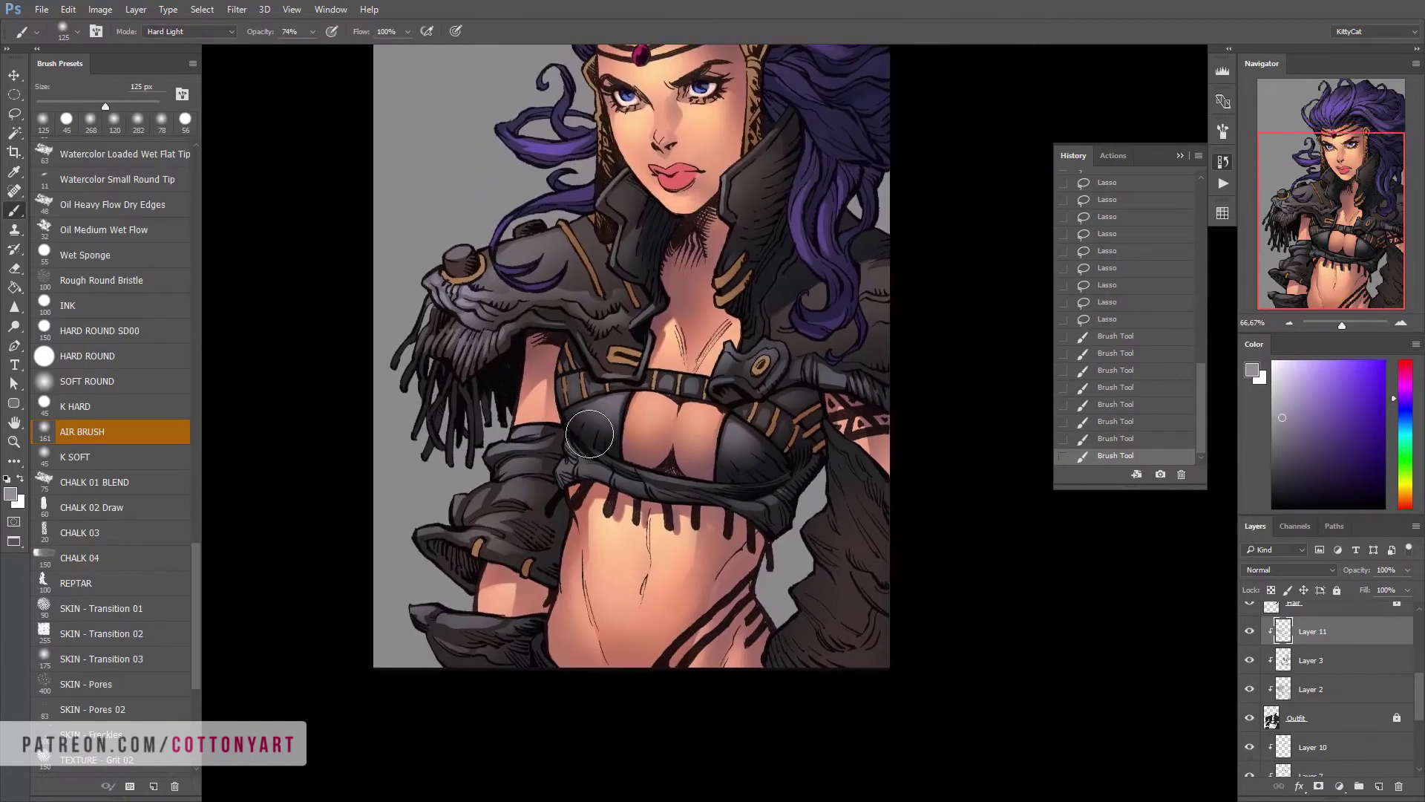
{"action": "left_click_drag", "start_coordinate": [589, 434], "coordinate": [515, 424]}
{"action": "left_click", "coordinate": [1223, 213]}
{"action": "left_click", "coordinate": [380, 231], "text": "alt"}
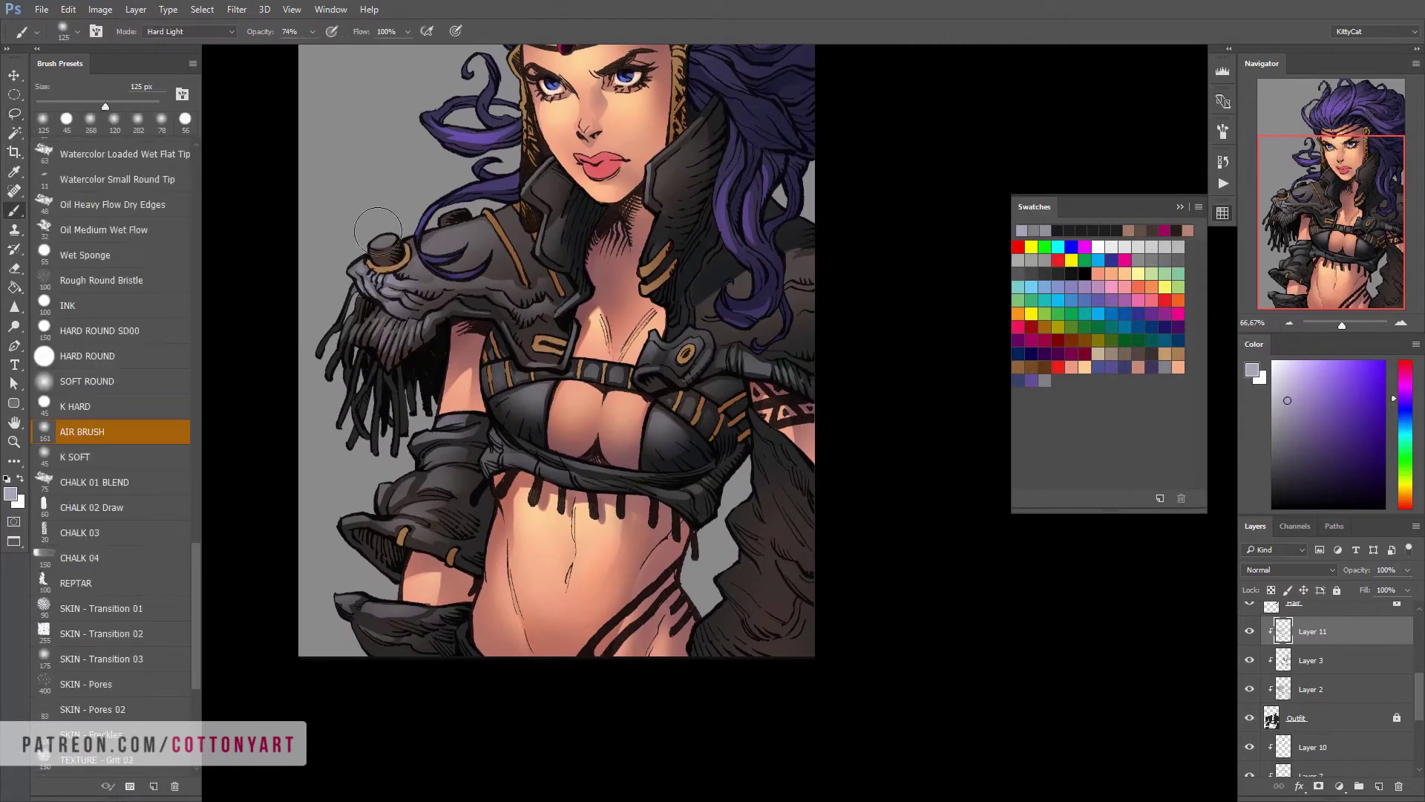
Zoom out to 50% and add a new Layer 12 from the layers menu
{"action": "key", "text": "ctrl+minus"}
{"action": "scroll", "coordinate": [743, 590], "scroll_direction": "down", "scroll_amount": 3}
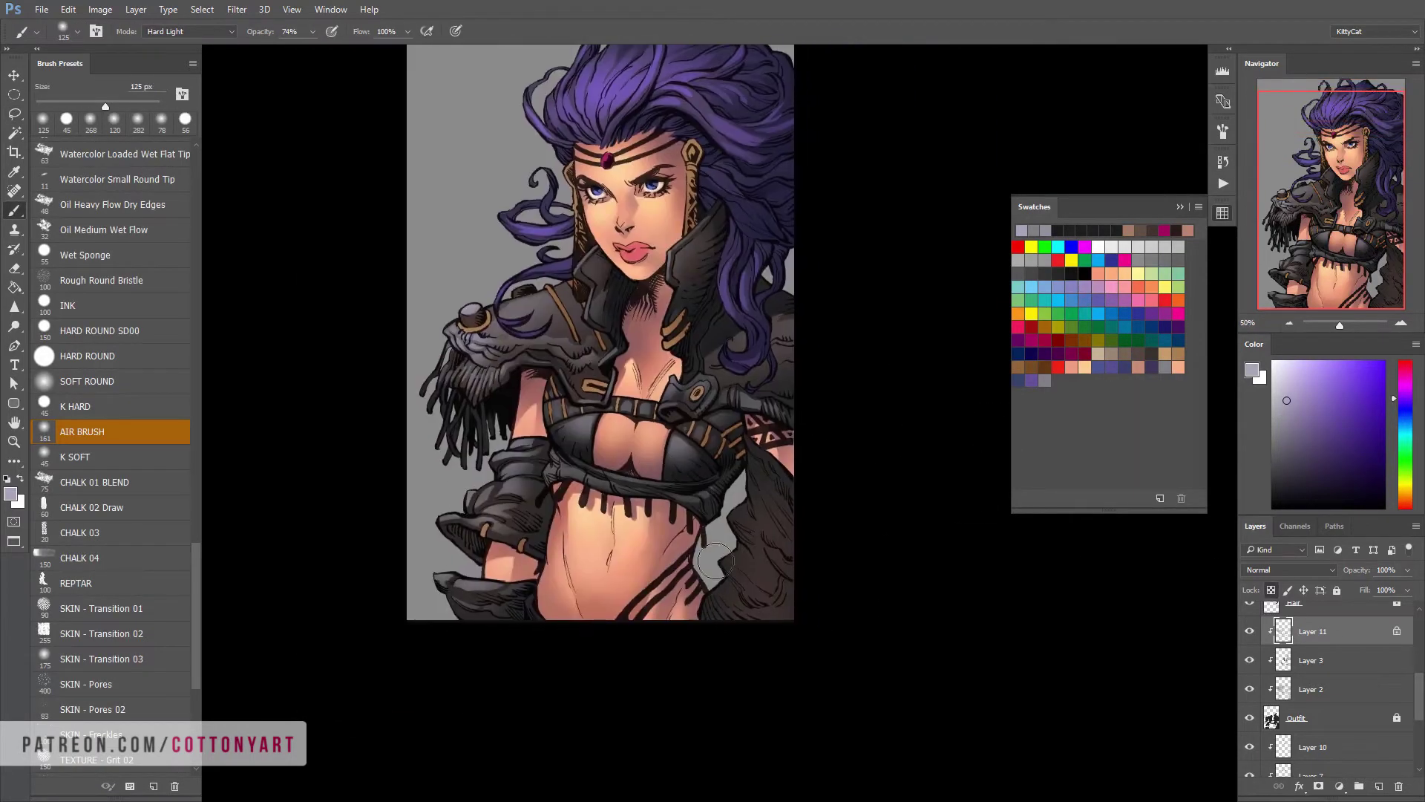
{"action": "key", "text": "ctrl+minus"}
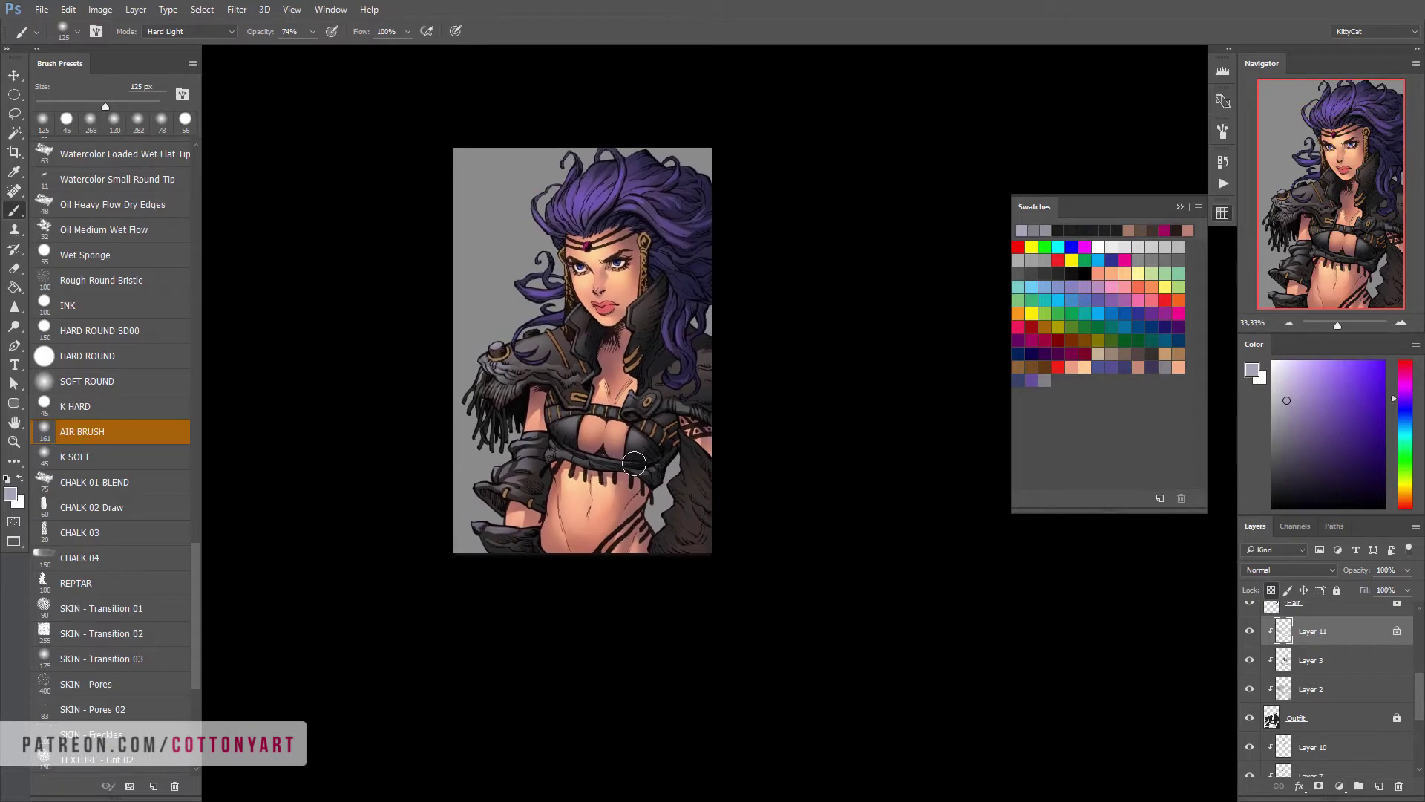
{"action": "key", "text": "ctrl+plus"}
{"action": "right_click", "coordinate": [1358, 631]}
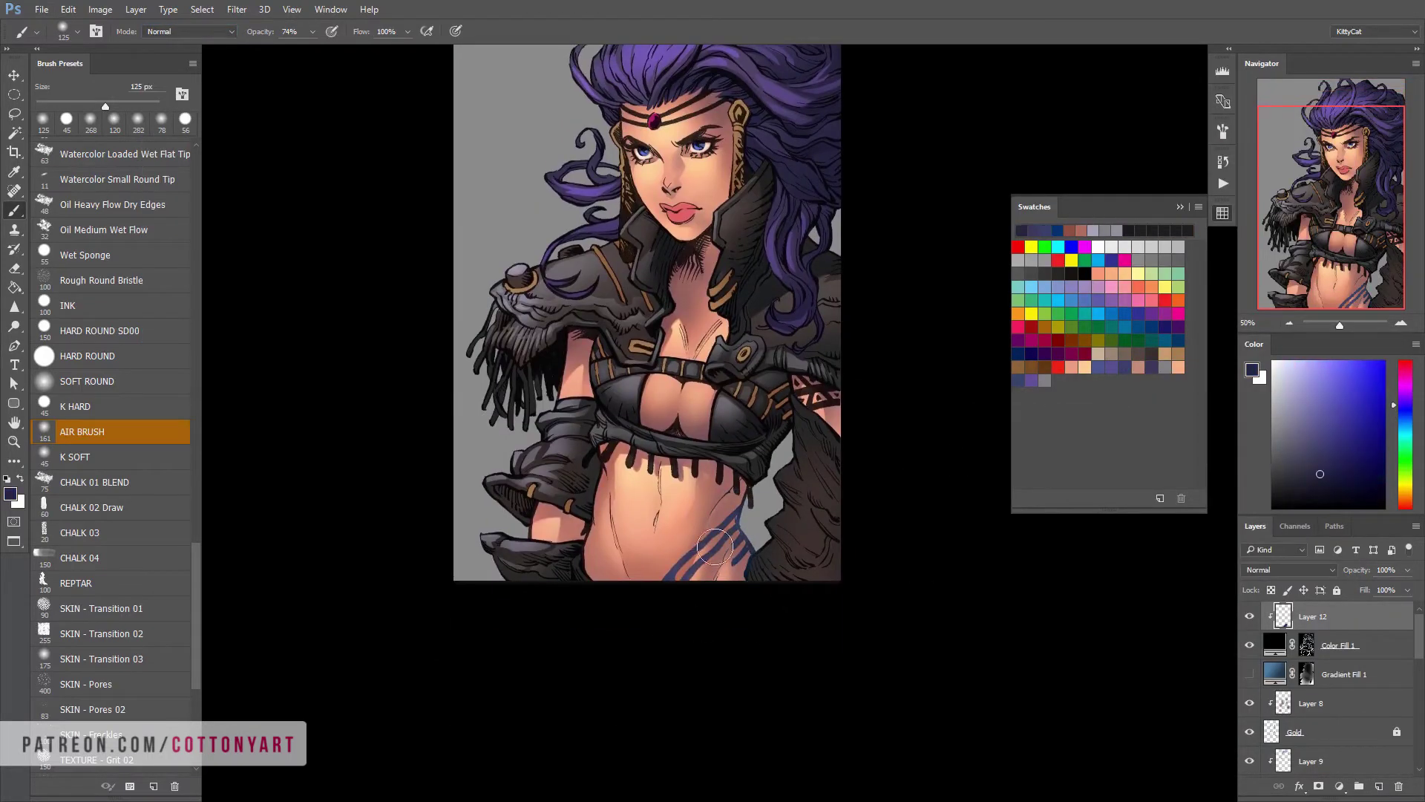
Sample a darker purple and switch to the K SOFT 45 px soft brush
{"action": "left_click", "coordinate": [767, 460], "text": "alt"}
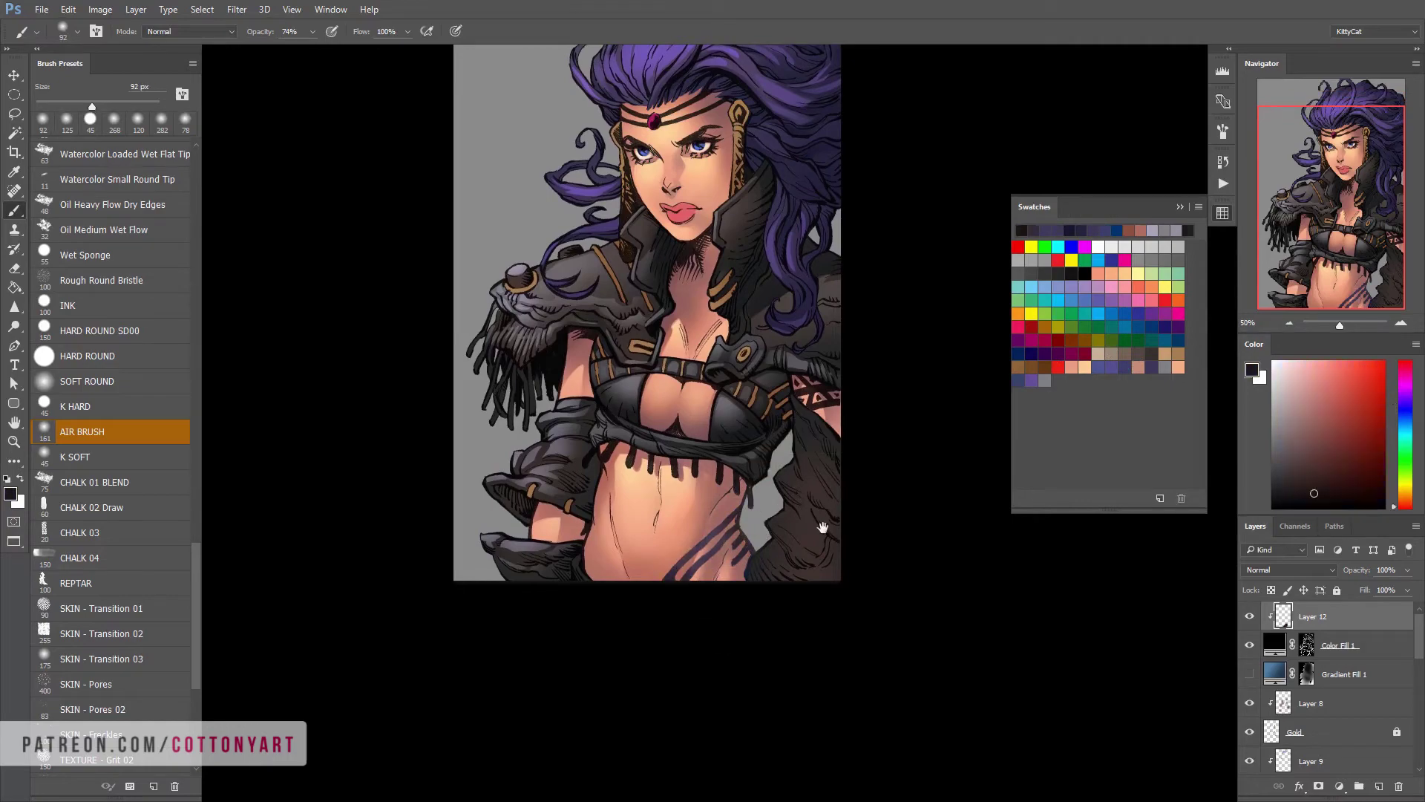
{"action": "left_click_drag", "start_coordinate": [823, 527], "coordinate": [707, 527]}
{"action": "key", "text": "ctrl+1"}
{"action": "key", "text": "comma"}
{"action": "left_click", "coordinate": [645, 407], "text": "alt"}
{"action": "key", "text": "period"}
{"action": "key", "text": "period"}
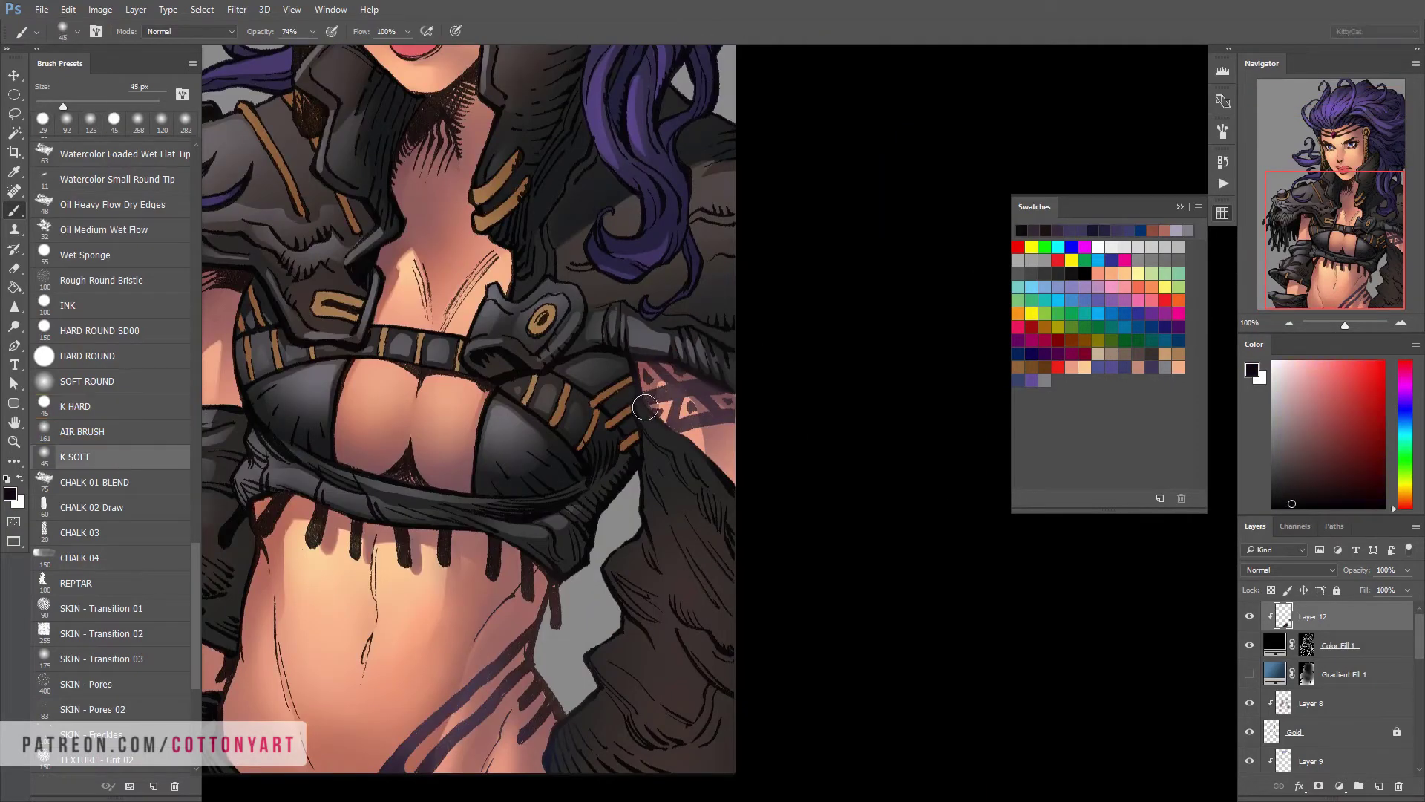
{"action": "key", "text": "ctrl+minus"}
Sample the peach skin and dark brownish reds, blending reddish shading into the torso
{"action": "left_click", "coordinate": [632, 493], "text": "alt"}
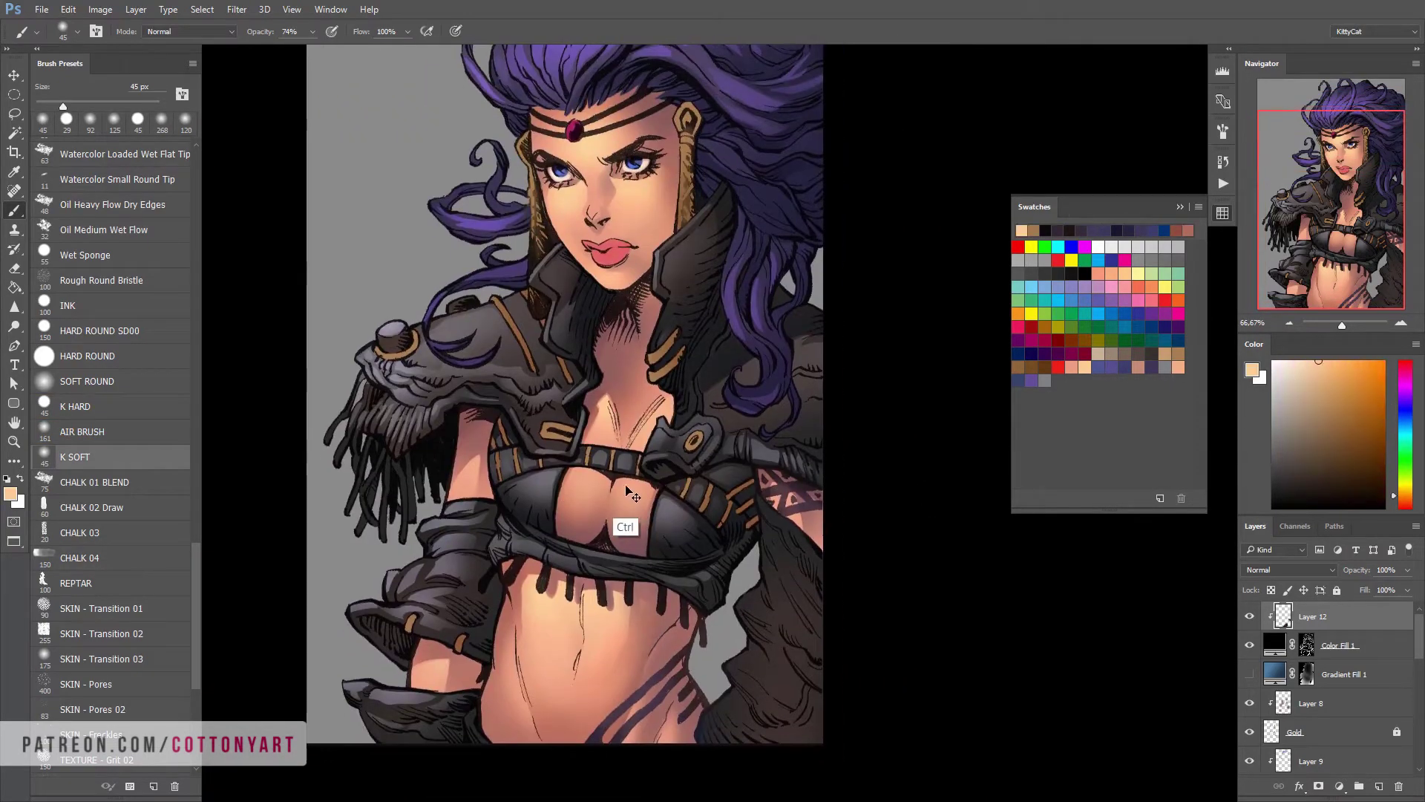
{"action": "left_click_drag", "start_coordinate": [632, 492], "coordinate": [622, 453]}
{"action": "left_click", "coordinate": [603, 494], "text": "alt"}
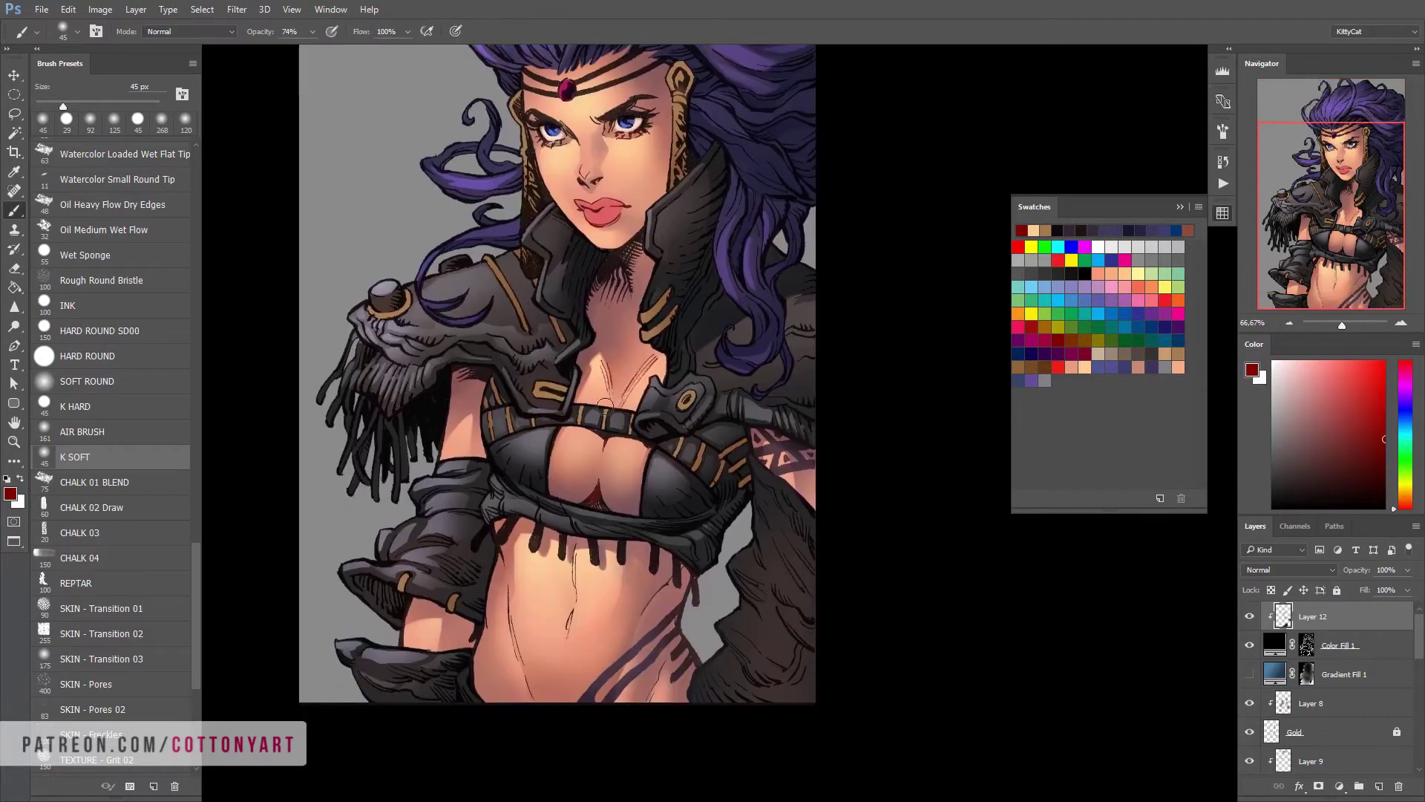
{"action": "left_click", "coordinate": [605, 404], "text": "alt"}
{"action": "left_click_drag", "start_coordinate": [639, 616], "coordinate": [602, 502]}
{"action": "left_click_drag", "start_coordinate": [478, 544], "coordinate": [525, 610]}
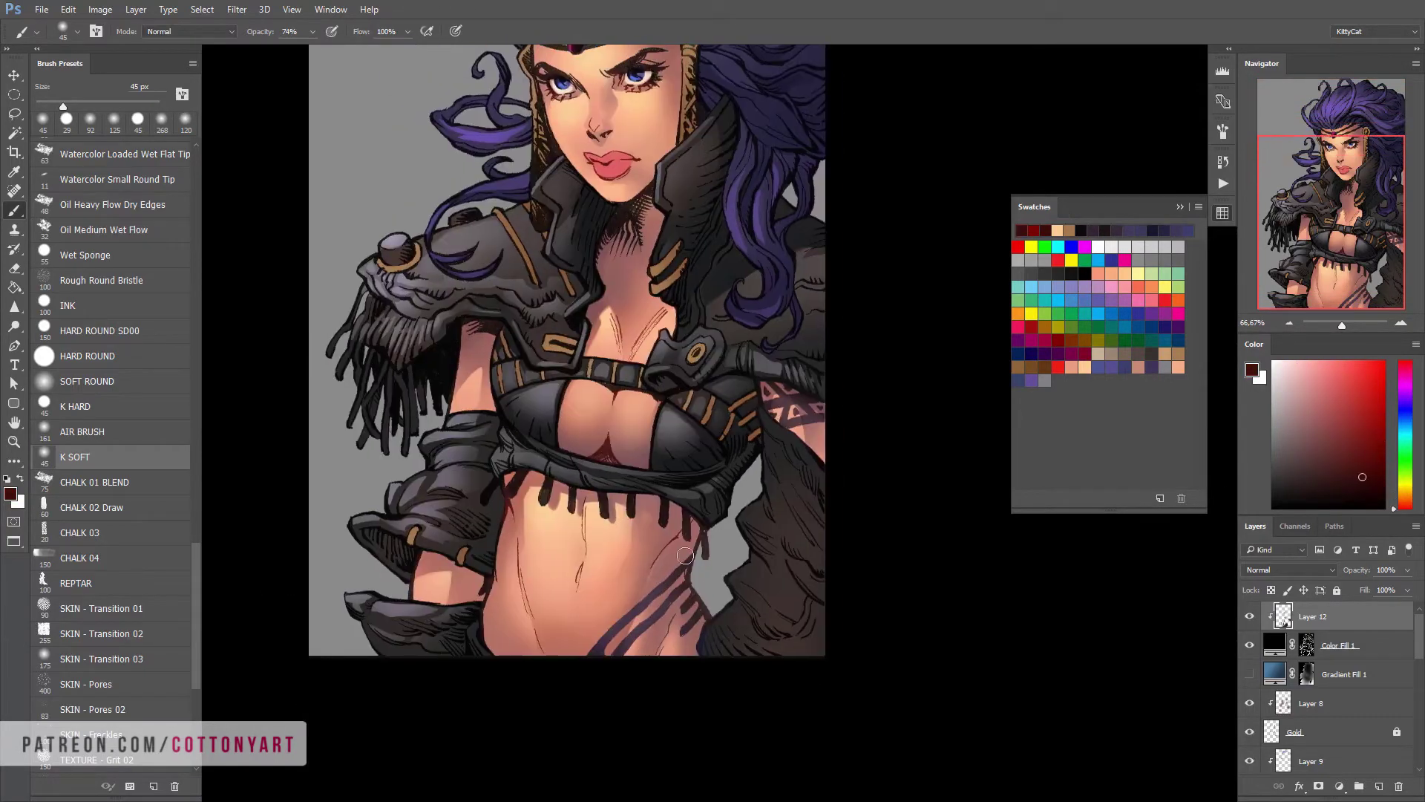
{"action": "left_click_drag", "start_coordinate": [685, 555], "coordinate": [530, 468]}
Pick purple and bright red tones and paint dark purple stripes across the hips
{"action": "left_click", "coordinate": [475, 223], "text": "alt"}
{"action": "left_click", "coordinate": [530, 467], "text": "alt"}
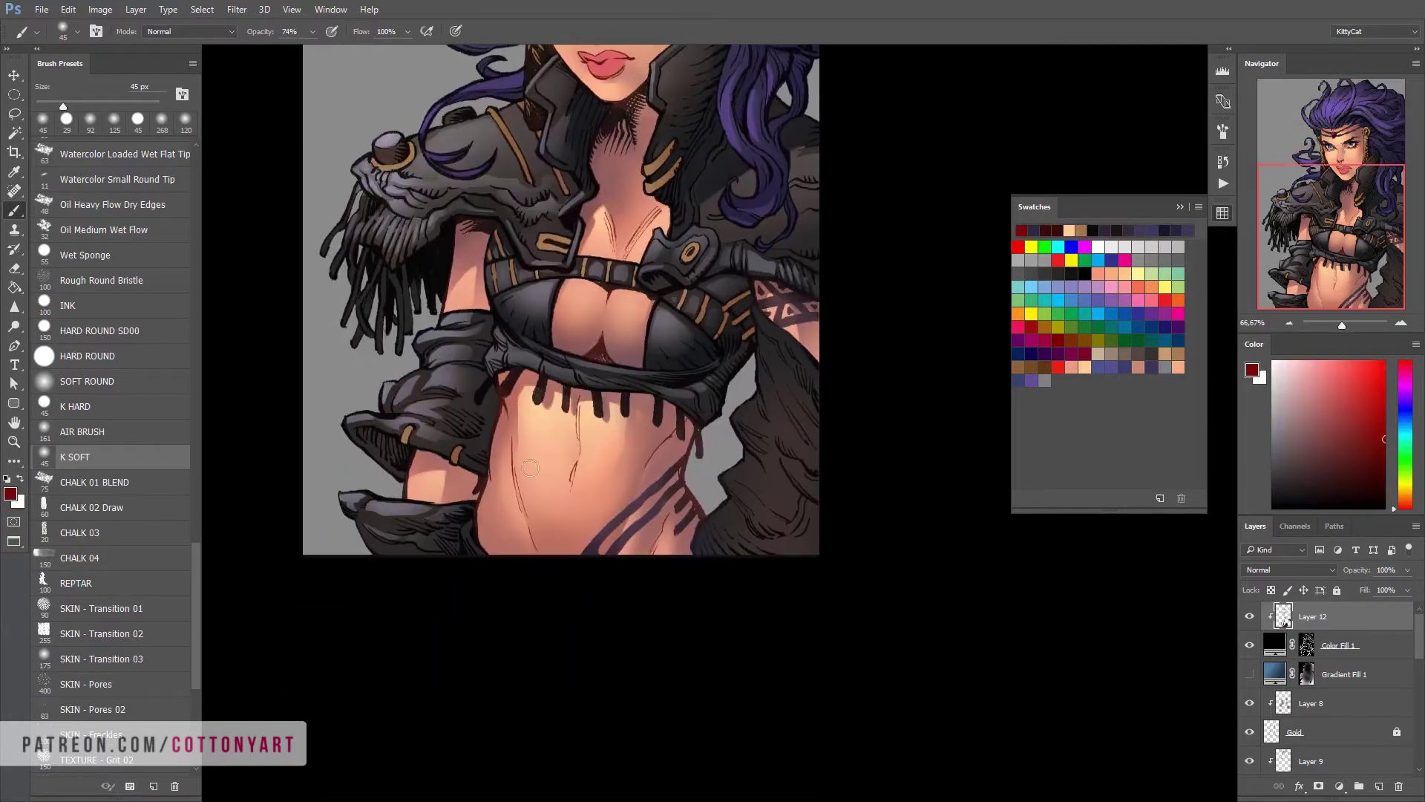
{"action": "scroll", "coordinate": [530, 467], "scroll_direction": "up", "scroll_amount": 4}
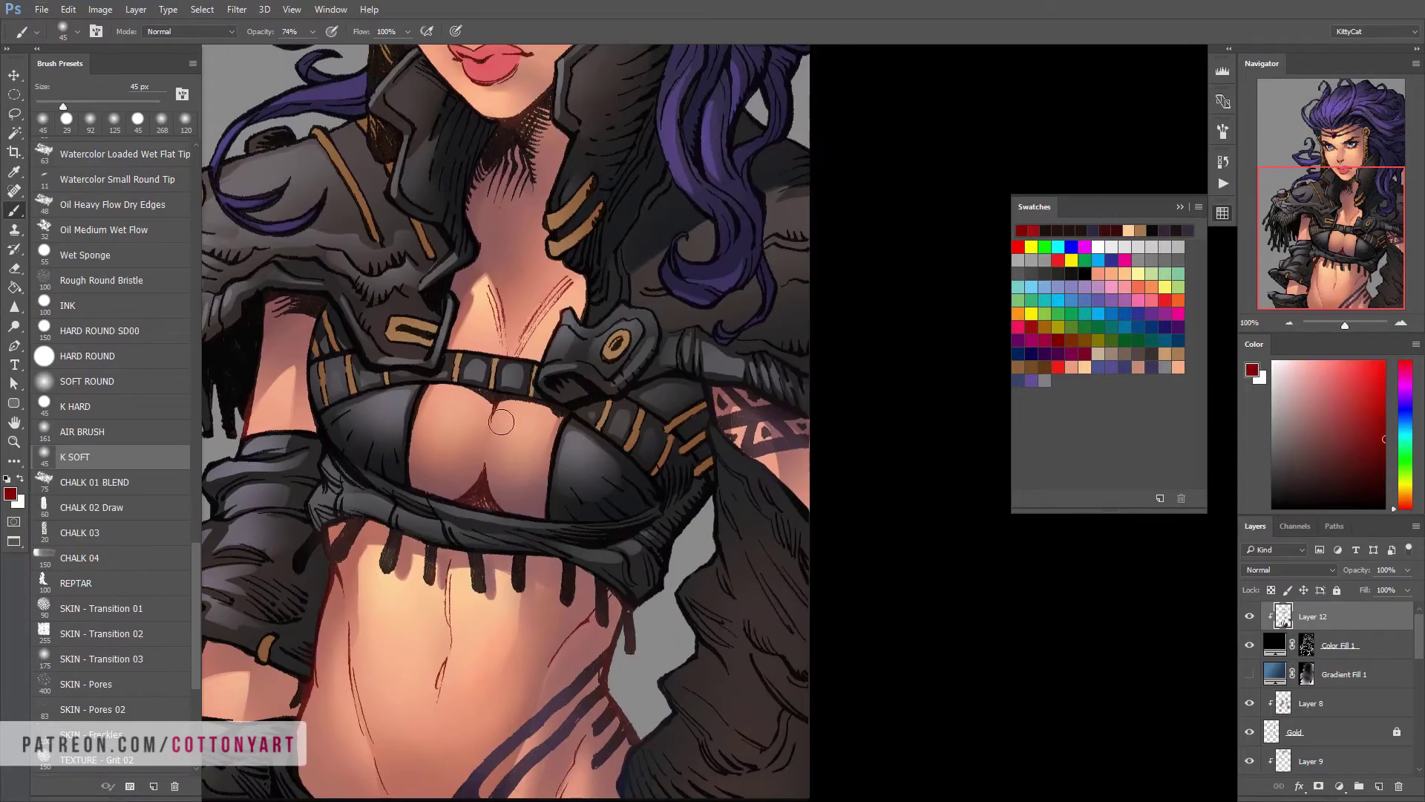
{"action": "scroll", "coordinate": [501, 422], "scroll_direction": "down", "scroll_amount": 2}
{"action": "left_click_drag", "start_coordinate": [501, 421], "coordinate": [723, 601]}
{"action": "scroll", "coordinate": [765, 545], "scroll_direction": "right", "scroll_amount": 3}
{"action": "scroll", "coordinate": [713, 490], "scroll_direction": "up", "scroll_amount": 6}
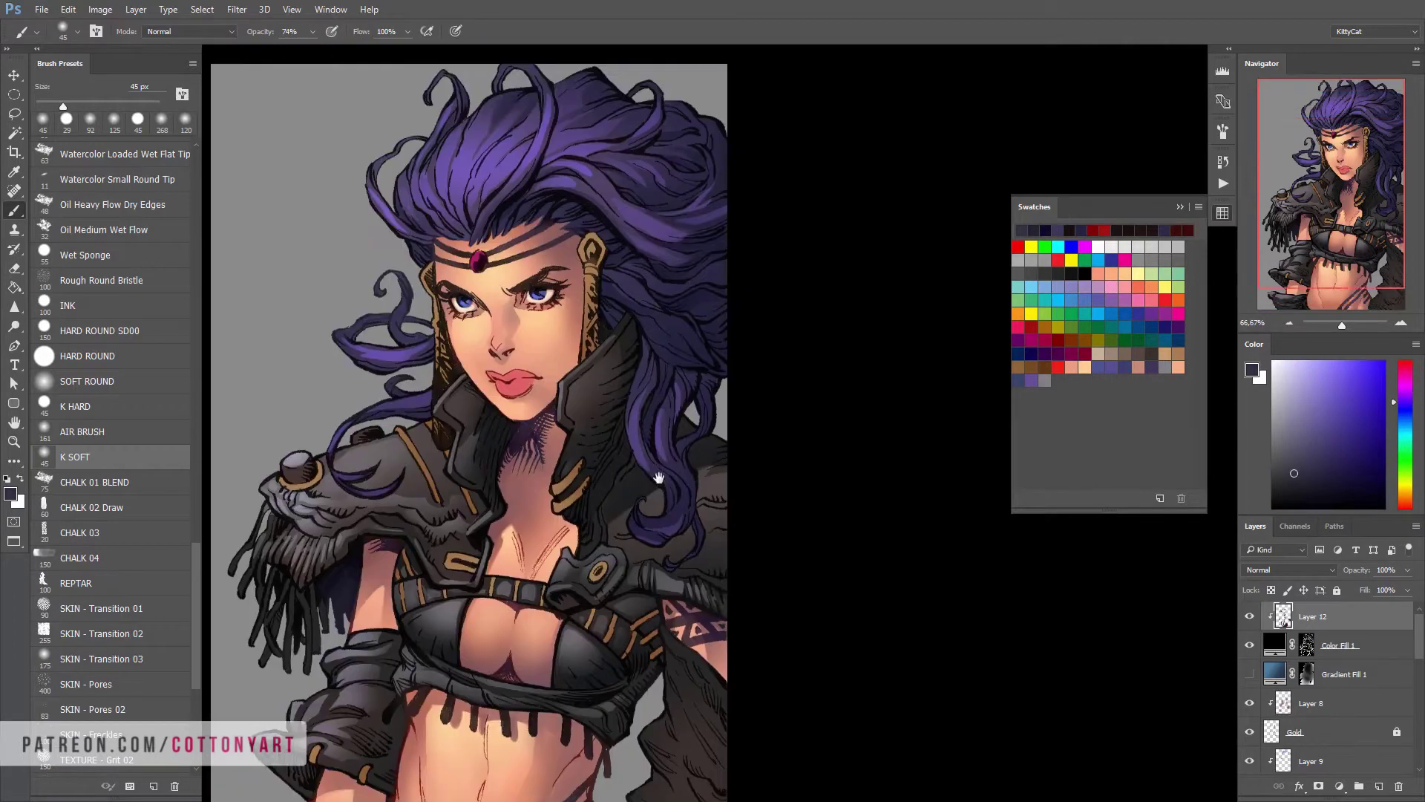
{"action": "scroll", "coordinate": [663, 431], "scroll_direction": "down", "scroll_amount": 2}
{"action": "scroll", "coordinate": [816, 557], "scroll_direction": "down", "scroll_amount": 1}
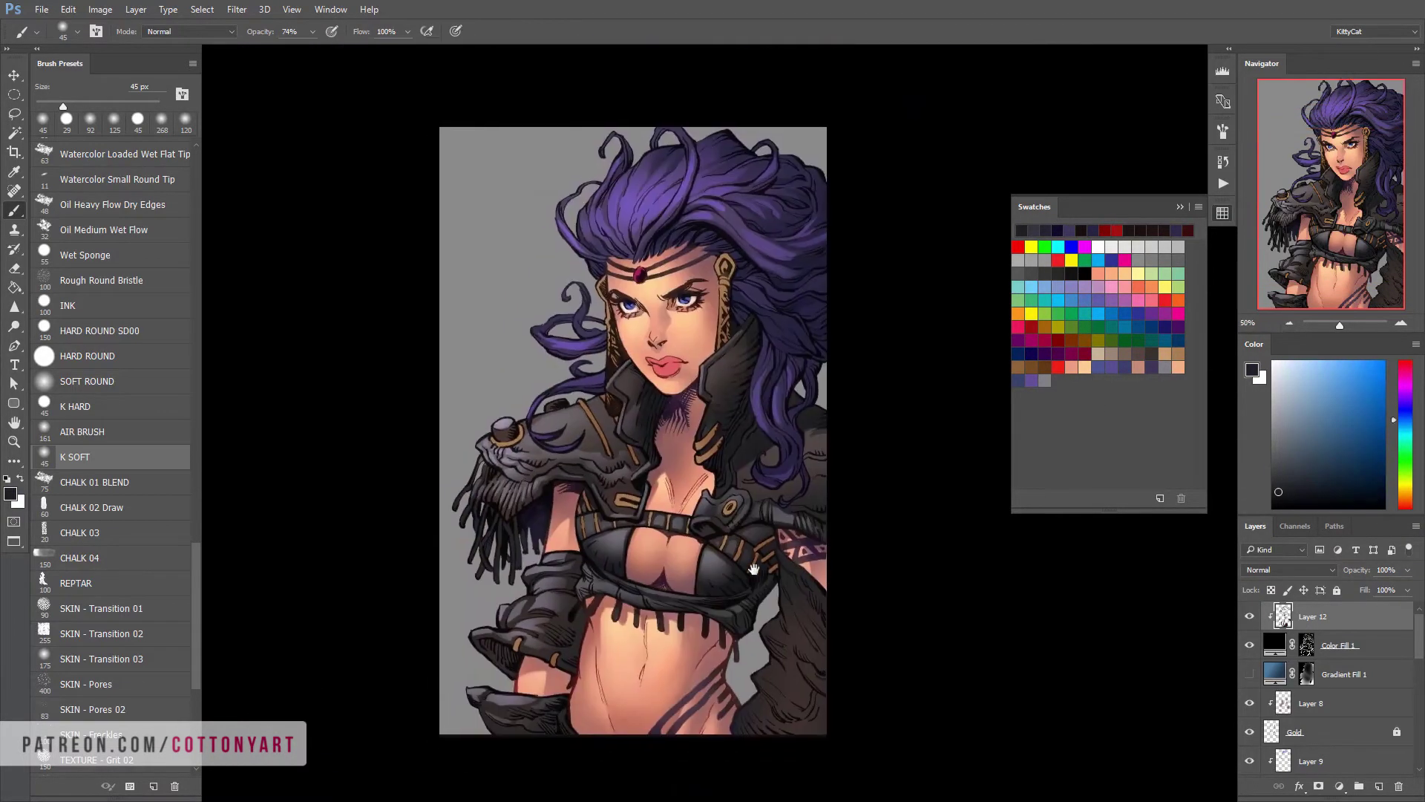
{"action": "mouse_move", "coordinate": [761, 626]}
{"action": "left_mouse_down"}
{"action": "mouse_move", "coordinate": [703, 591]}
{"action": "mouse_move", "coordinate": [788, 609]}
{"action": "mouse_move", "coordinate": [773, 608]}
{"action": "left_mouse_up"}
Sample the brown from the figure and make Layer 11 the active shading layer
{"action": "scroll", "coordinate": [1329, 683], "scroll_direction": "down", "scroll_amount": 3}
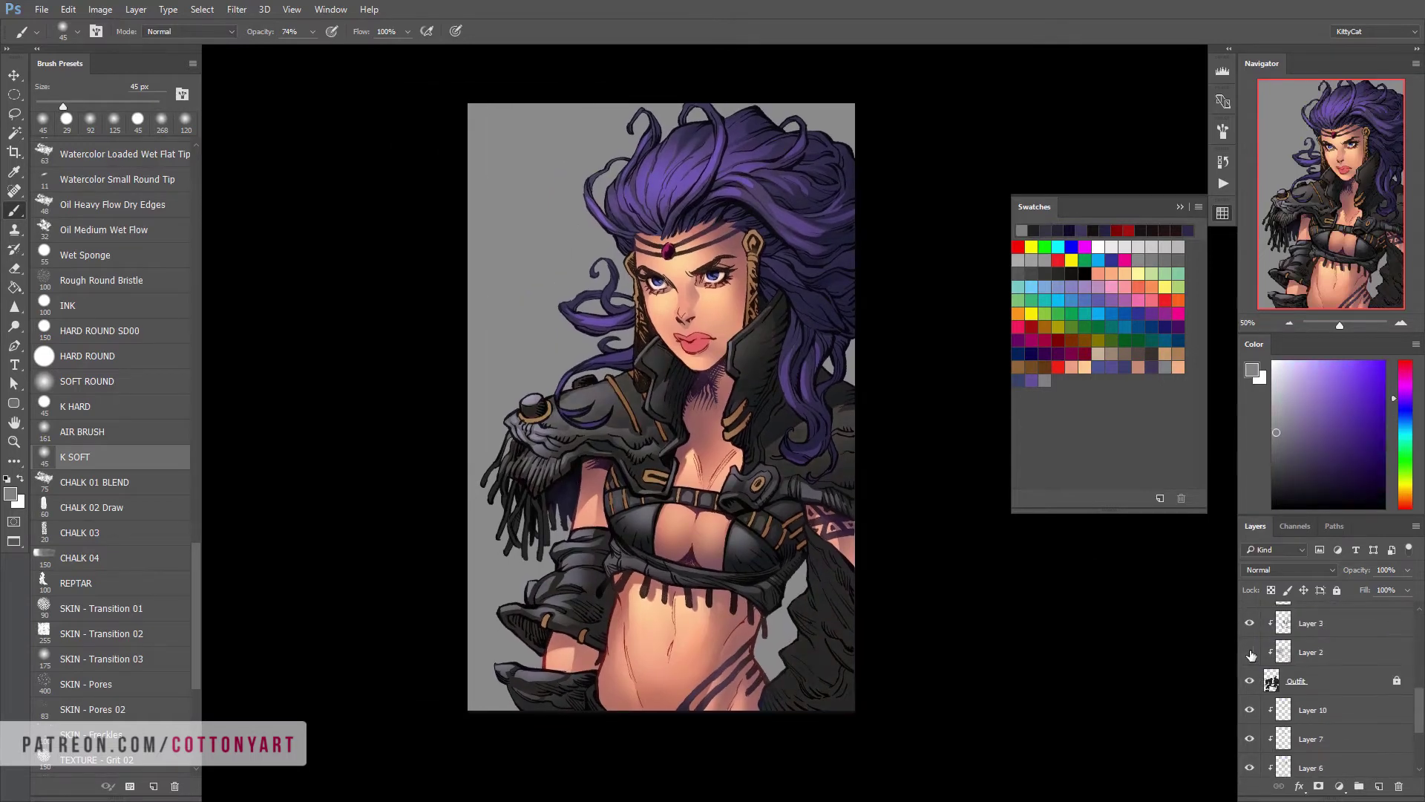
{"action": "left_click", "coordinate": [735, 429], "text": "ctrl"}
{"action": "left_click", "coordinate": [735, 429], "text": "alt"}
{"action": "left_click_drag", "start_coordinate": [766, 522], "coordinate": [716, 480]}
{"action": "scroll", "coordinate": [1250, 622], "scroll_direction": "down", "scroll_amount": 3}
{"action": "scroll", "coordinate": [1250, 622], "scroll_direction": "up", "scroll_amount": 1}
{"action": "left_click", "coordinate": [1314, 660]}
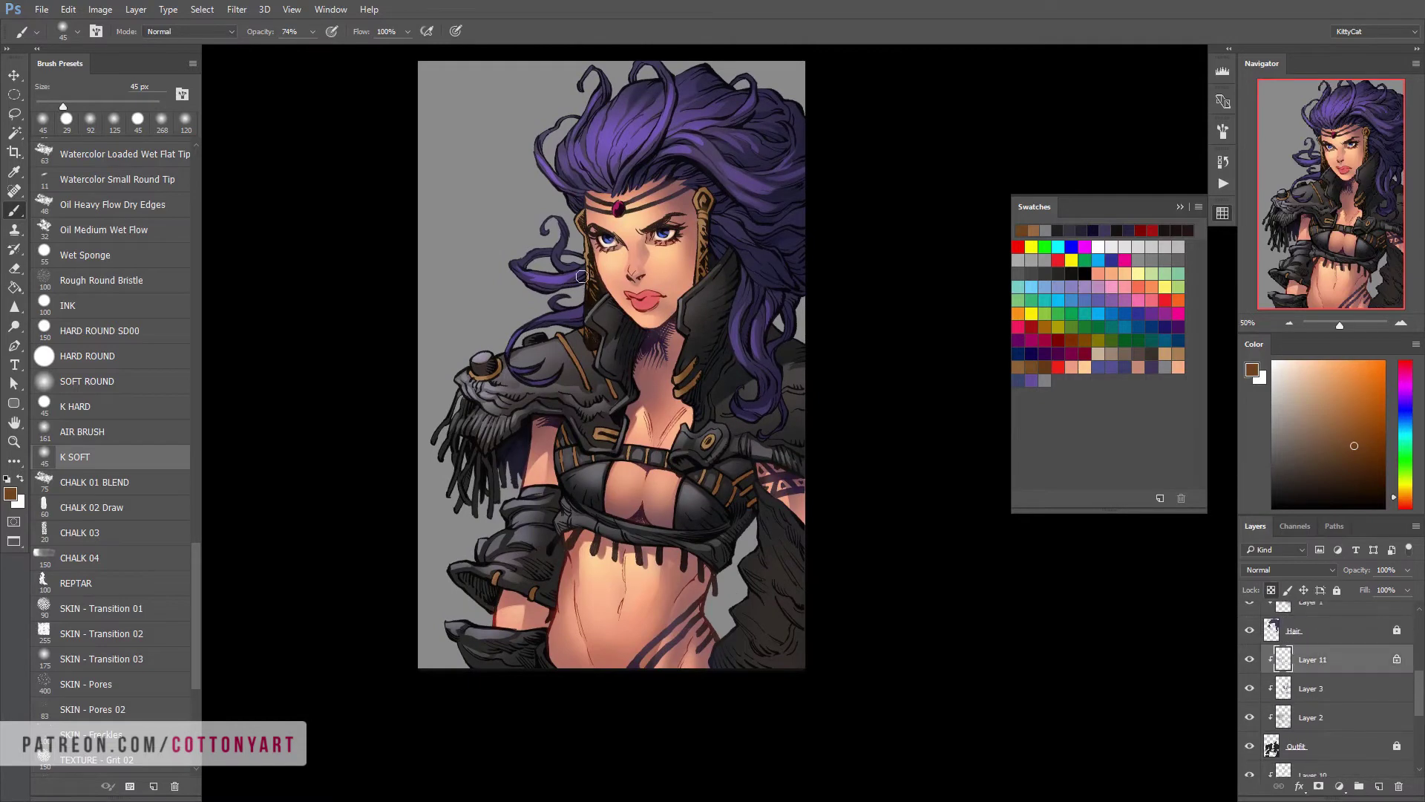
Set the airbrush blend mode to Hard Light after briefly trying Color Dodge
{"action": "key", "text": "l"}
{"action": "left_click_drag", "start_coordinate": [593, 387], "coordinate": [586, 400]}
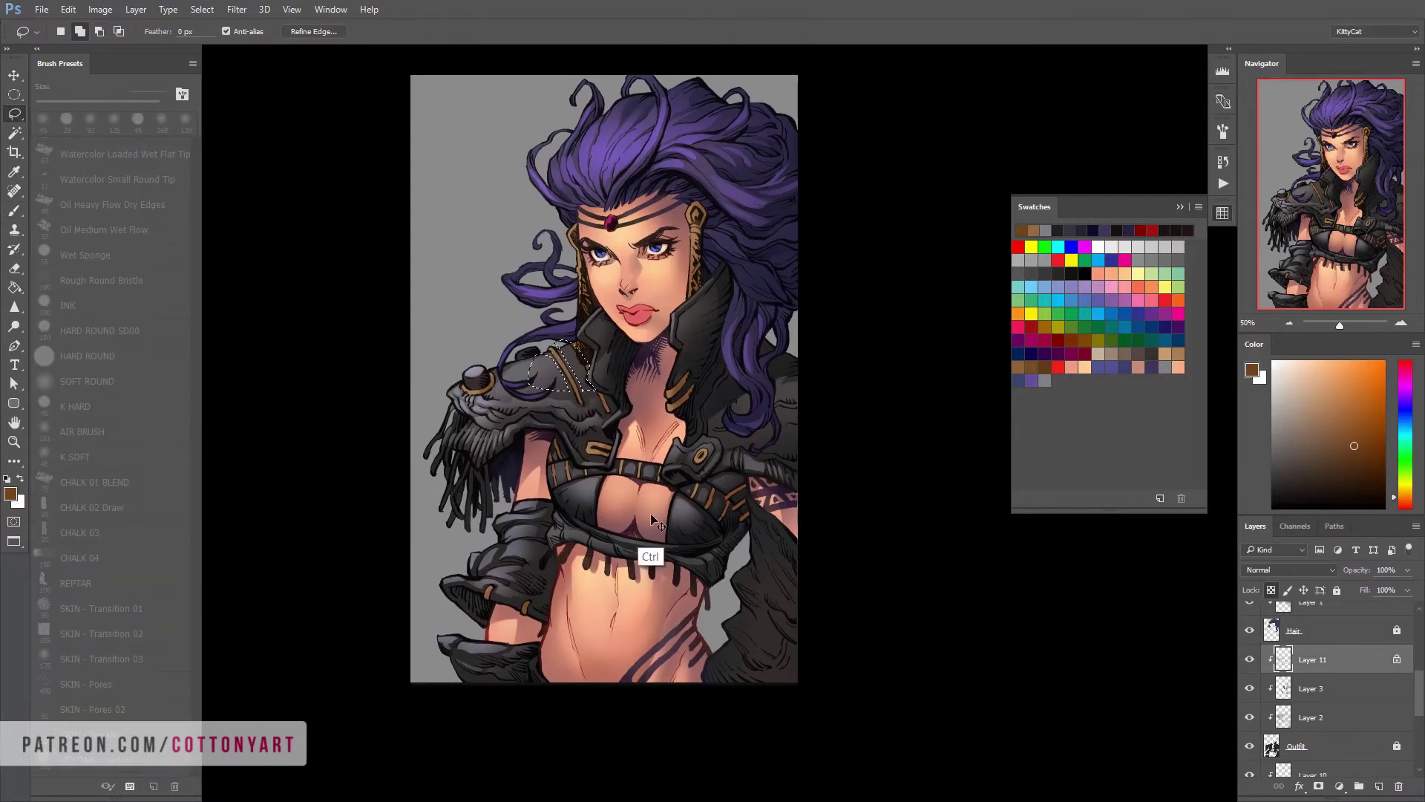
{"action": "key", "text": "ctrl+d"}
{"action": "key", "text": "b"}
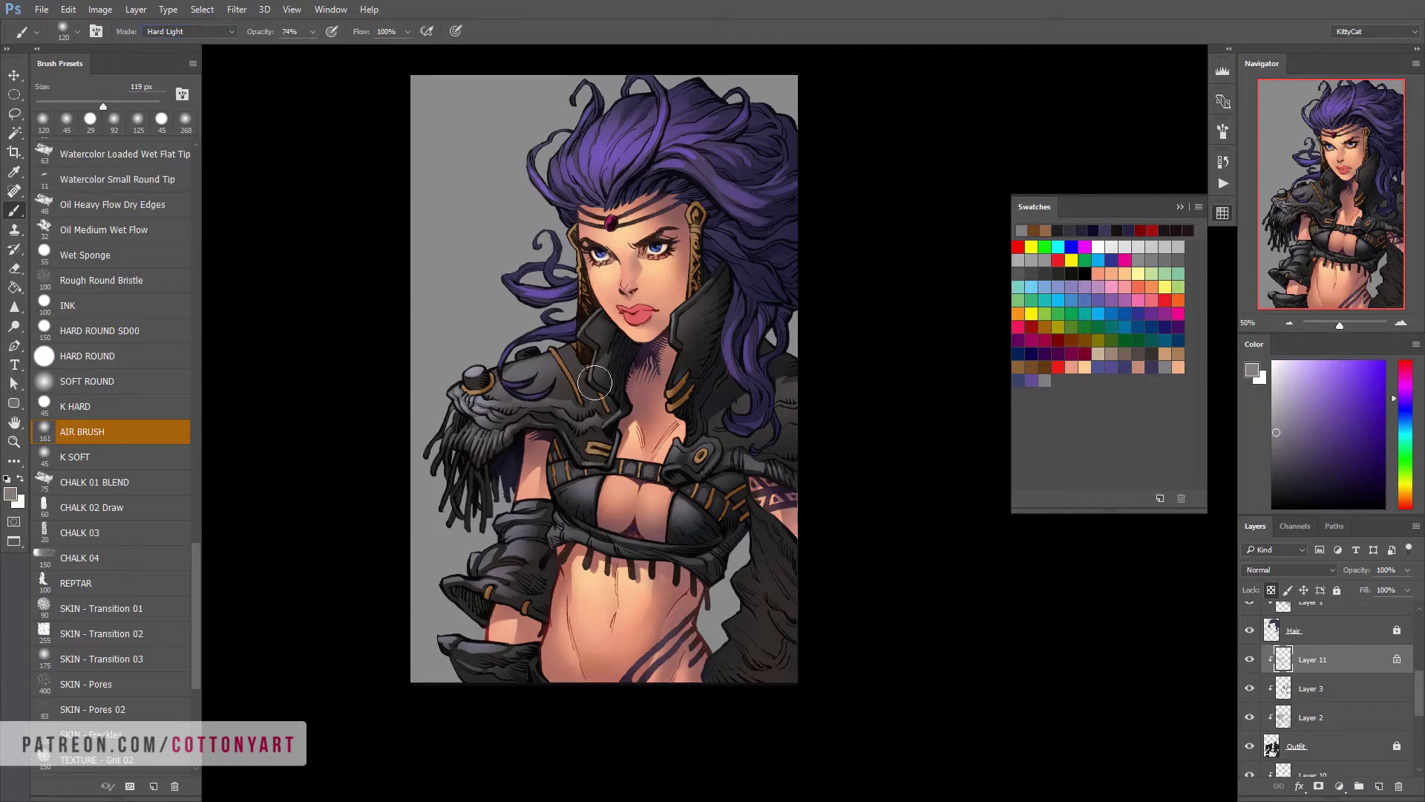
{"action": "left_click", "coordinate": [189, 31]}
{"action": "left_click", "coordinate": [185, 210]}
{"action": "left_click_drag", "start_coordinate": [645, 558], "coordinate": [637, 597]}
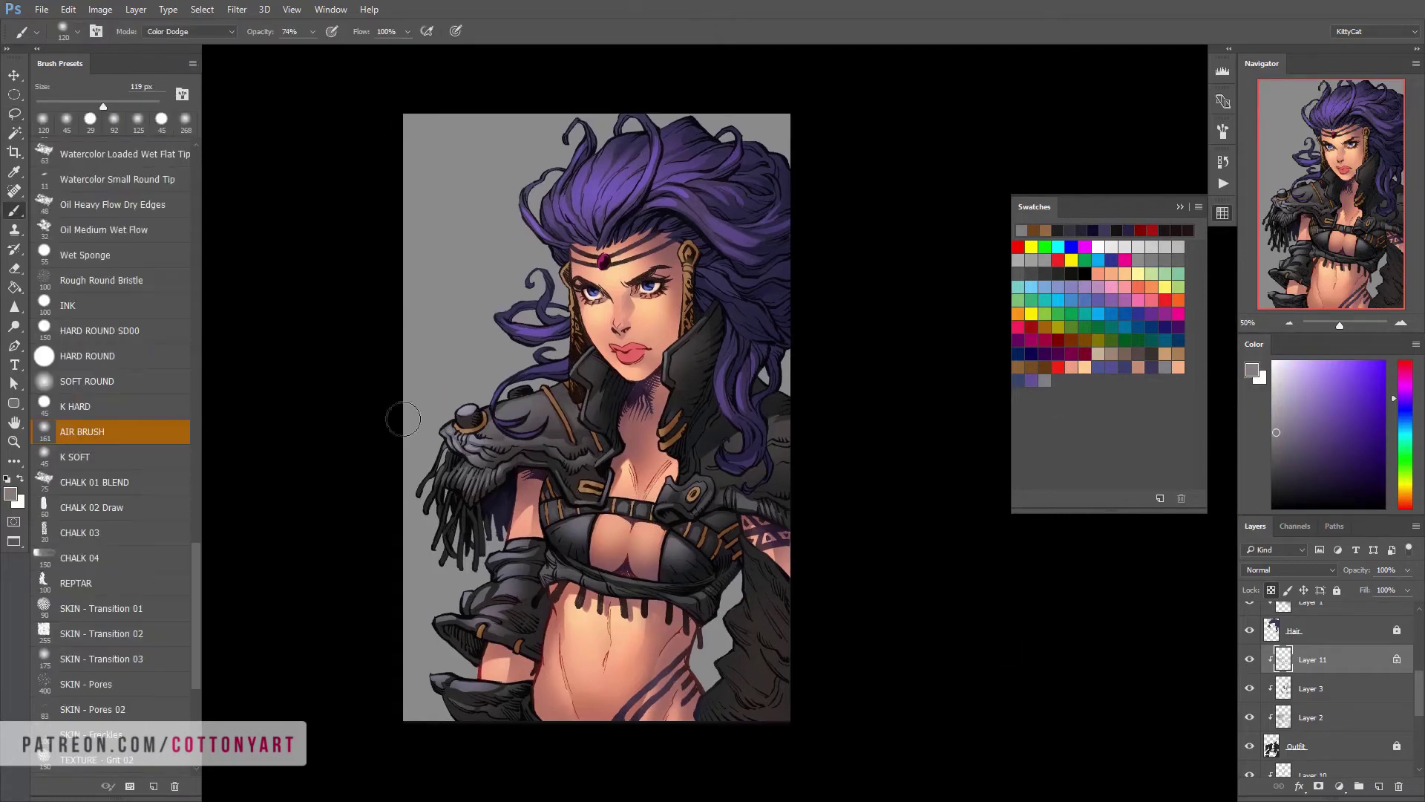
{"action": "key", "text": "shift+alt+h"}
Lasso small areas on the left shoulder and airbrush grey shading onto the armour
{"action": "left_click_drag", "start_coordinate": [587, 499], "coordinate": [573, 510]}
{"action": "key", "text": "l"}
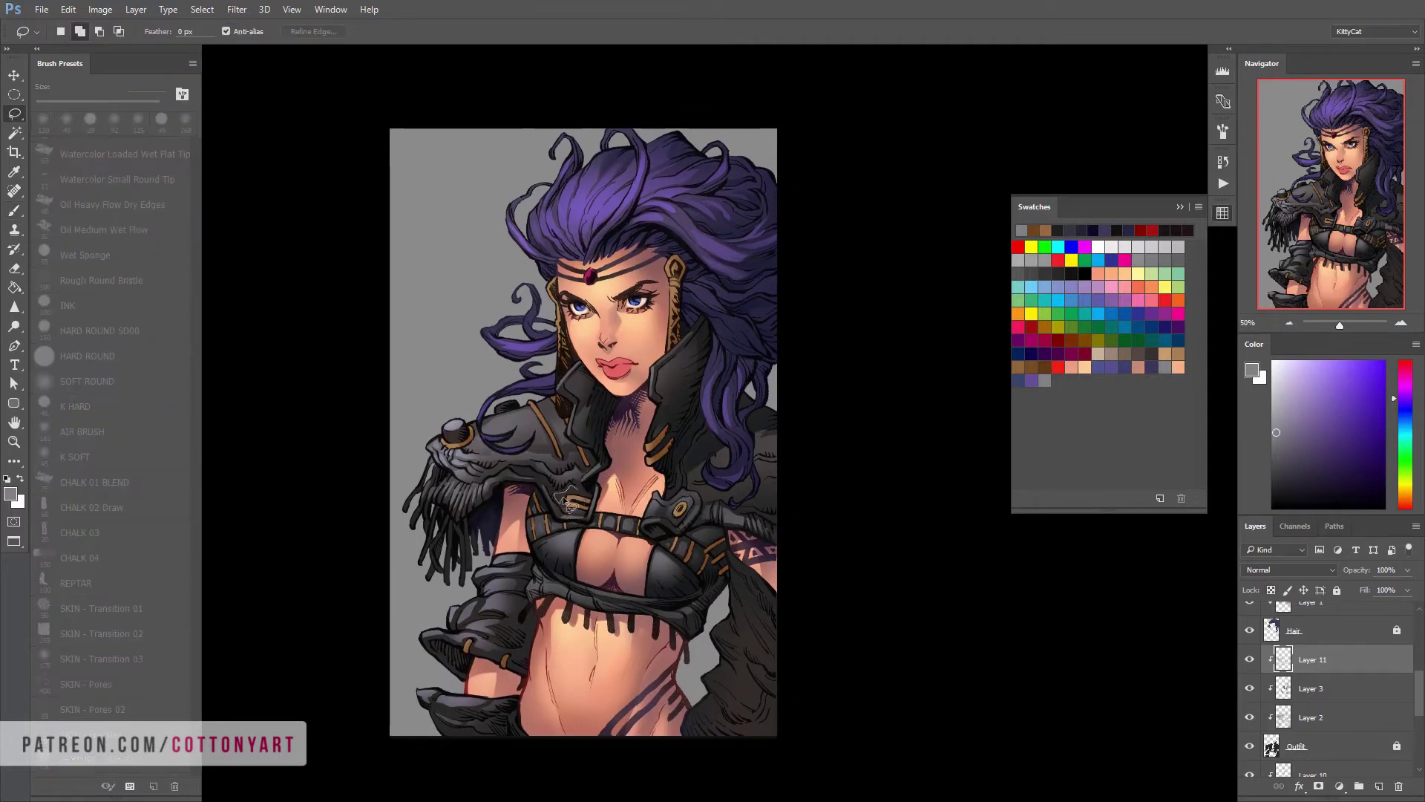
{"action": "left_click_drag", "start_coordinate": [504, 470], "coordinate": [537, 490]}
{"action": "key", "text": "b"}
{"action": "key", "text": "ctrl+d"}
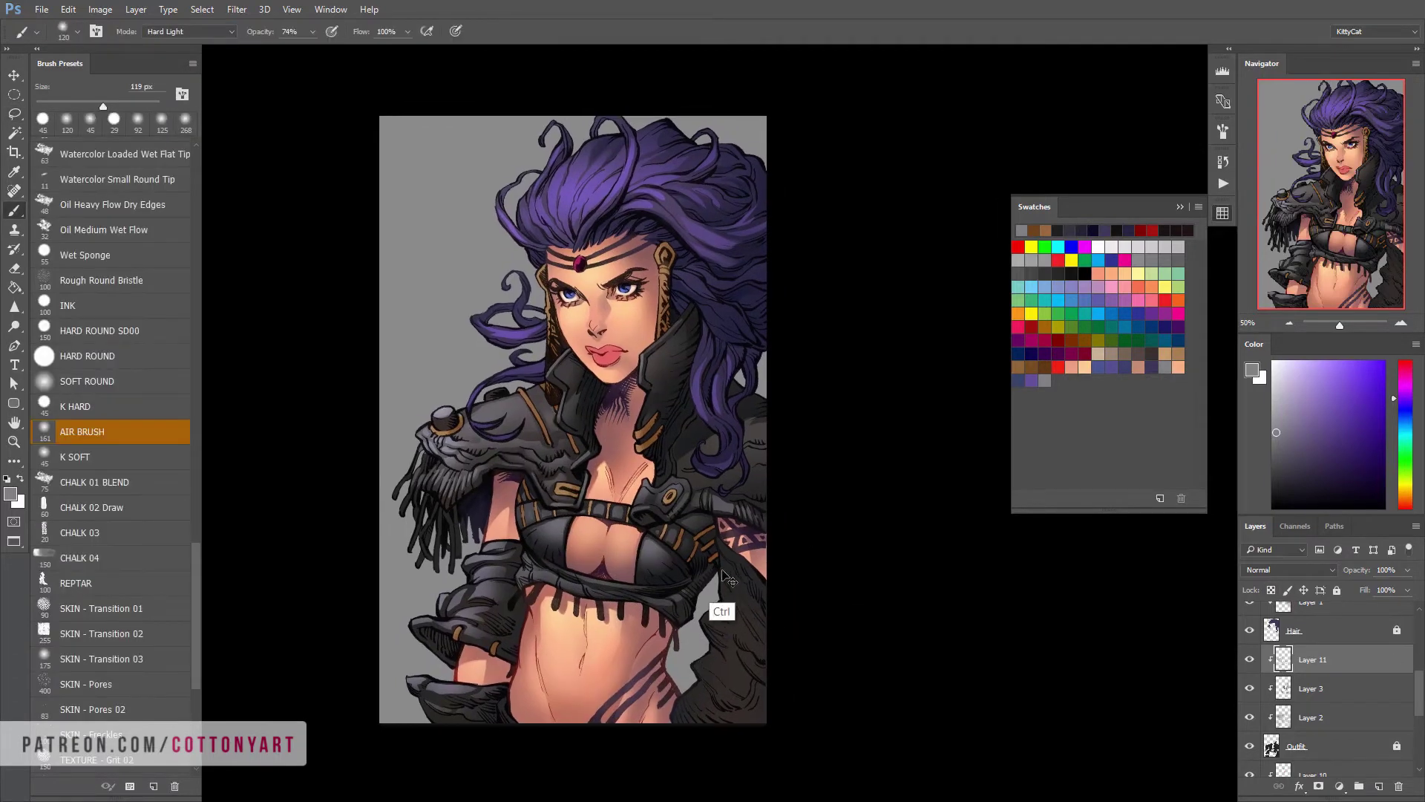
{"action": "key", "text": "l"}
{"action": "left_click_drag", "start_coordinate": [695, 481], "coordinate": [616, 442]}
{"action": "key", "text": "b"}
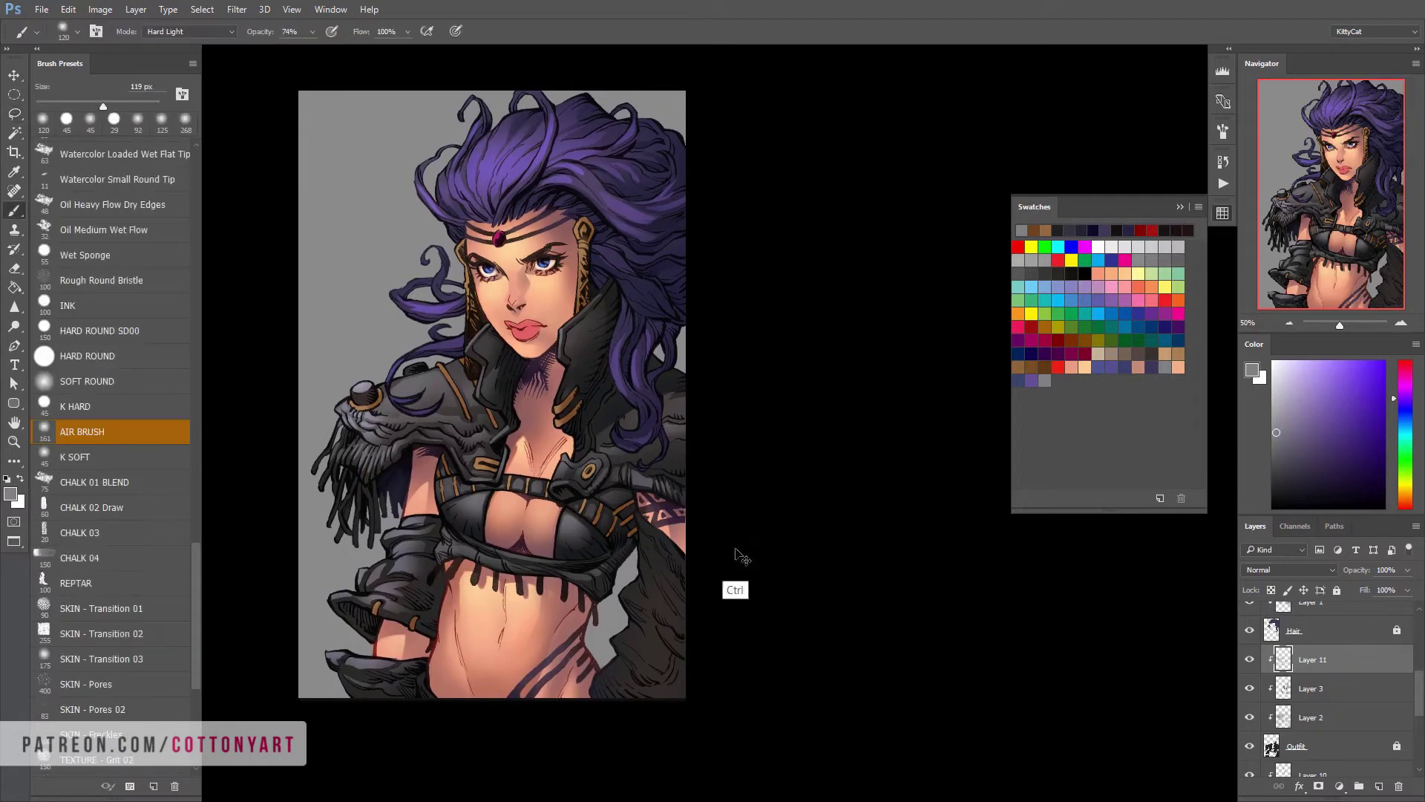
{"action": "key", "text": "l"}
{"action": "key", "text": "b"}
{"action": "mouse_move", "coordinate": [813, 607]}
{"action": "left_mouse_down"}
{"action": "mouse_move", "coordinate": [834, 598]}
{"action": "mouse_move", "coordinate": [805, 598]}
{"action": "left_mouse_up"}
{"action": "key", "text": "l"}
{"action": "key", "text": "b"}
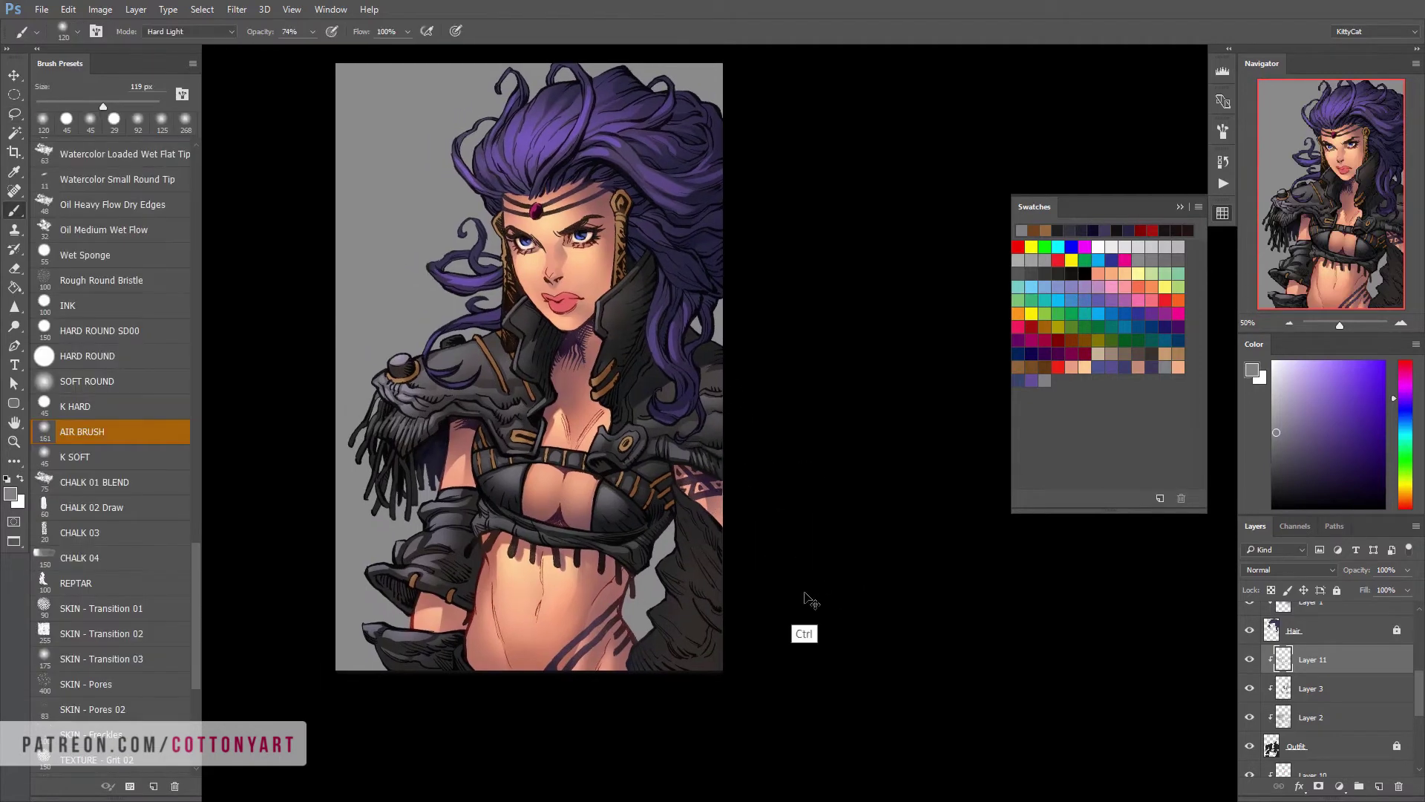
{"action": "key", "text": "l"}
{"action": "key", "text": "b"}
{"action": "left_click_drag", "start_coordinate": [722, 611], "coordinate": [728, 591]}
{"action": "mouse_move", "coordinate": [670, 529]}
{"action": "left_mouse_down"}
{"action": "mouse_move", "coordinate": [652, 555]}
{"action": "mouse_move", "coordinate": [694, 659]}
{"action": "left_mouse_up"}
Refine the armour shading with more lasso selections, then clear the selection
{"action": "key", "text": "l"}
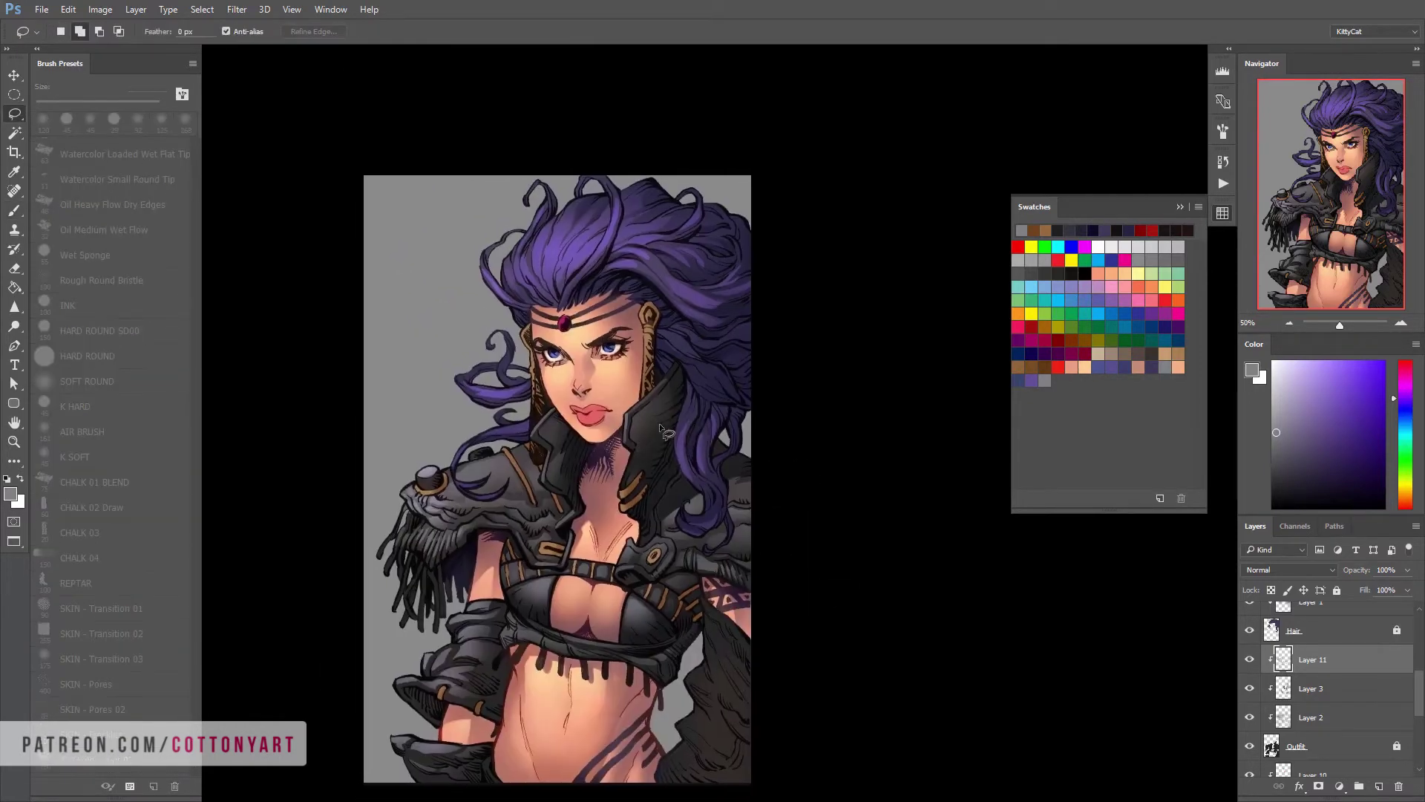
{"action": "key", "text": "b"}
{"action": "left_click_drag", "start_coordinate": [614, 545], "coordinate": [622, 533]}
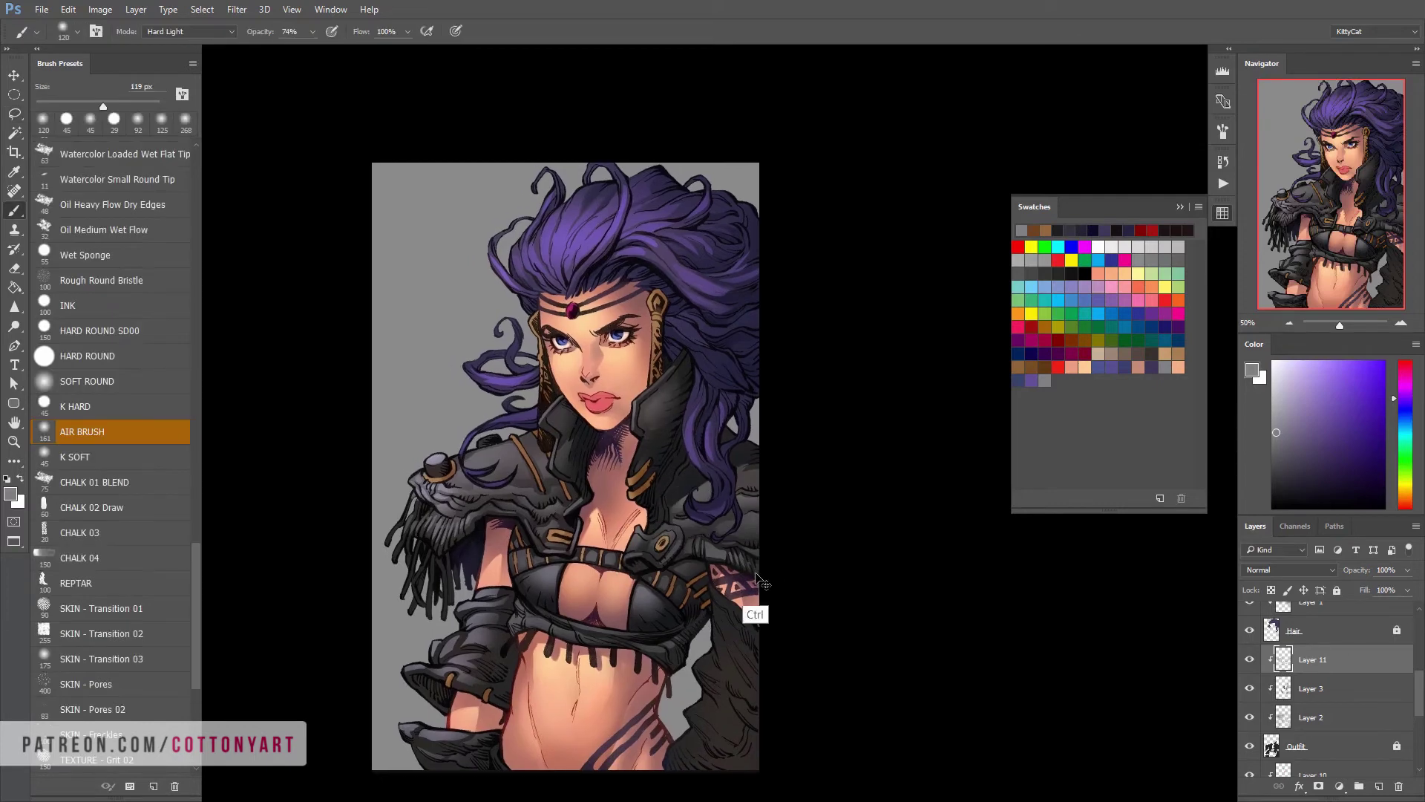
{"action": "left_click_drag", "start_coordinate": [758, 577], "coordinate": [753, 631]}
{"action": "key", "text": "l"}
{"action": "key", "text": "b"}
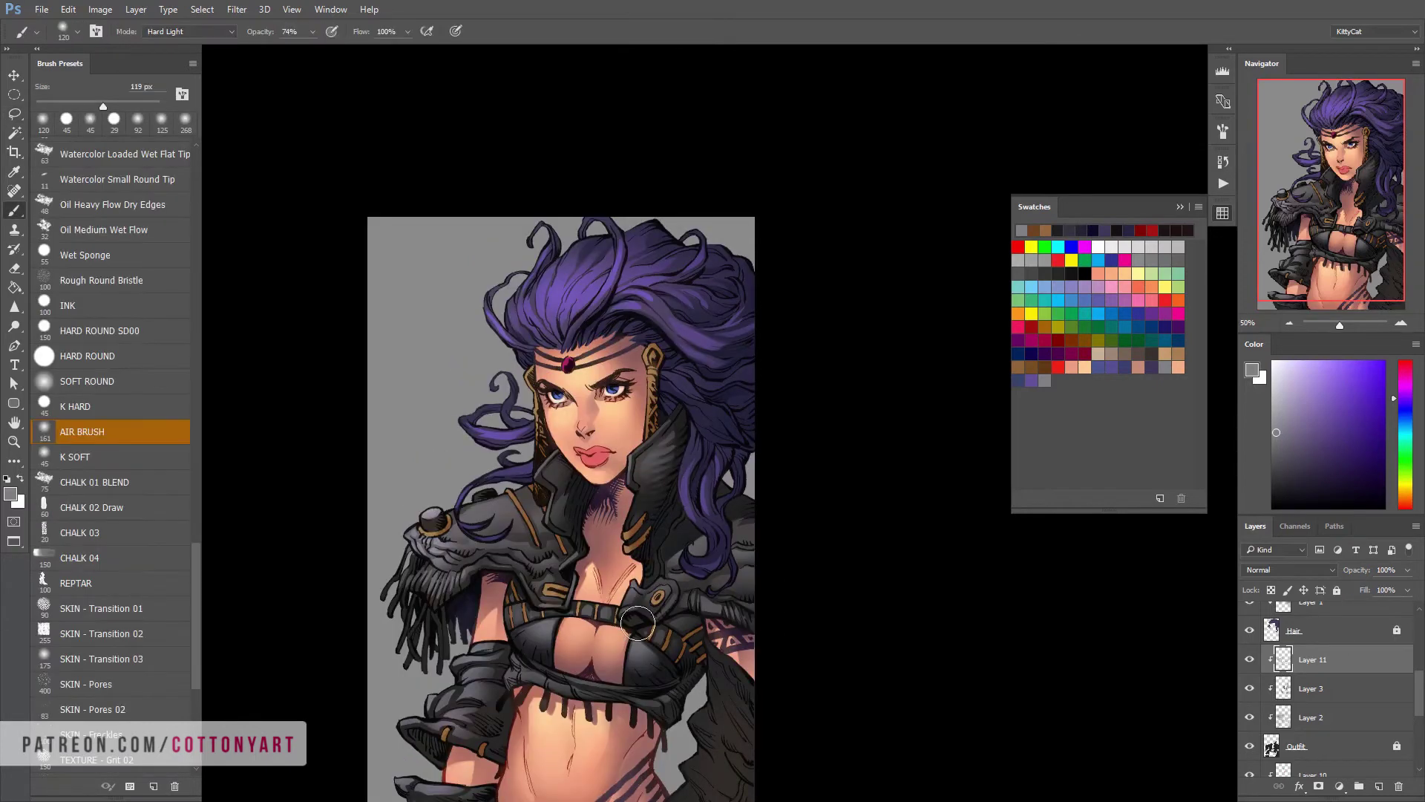
{"action": "scroll", "coordinate": [731, 668], "scroll_direction": "down", "scroll_amount": 3}
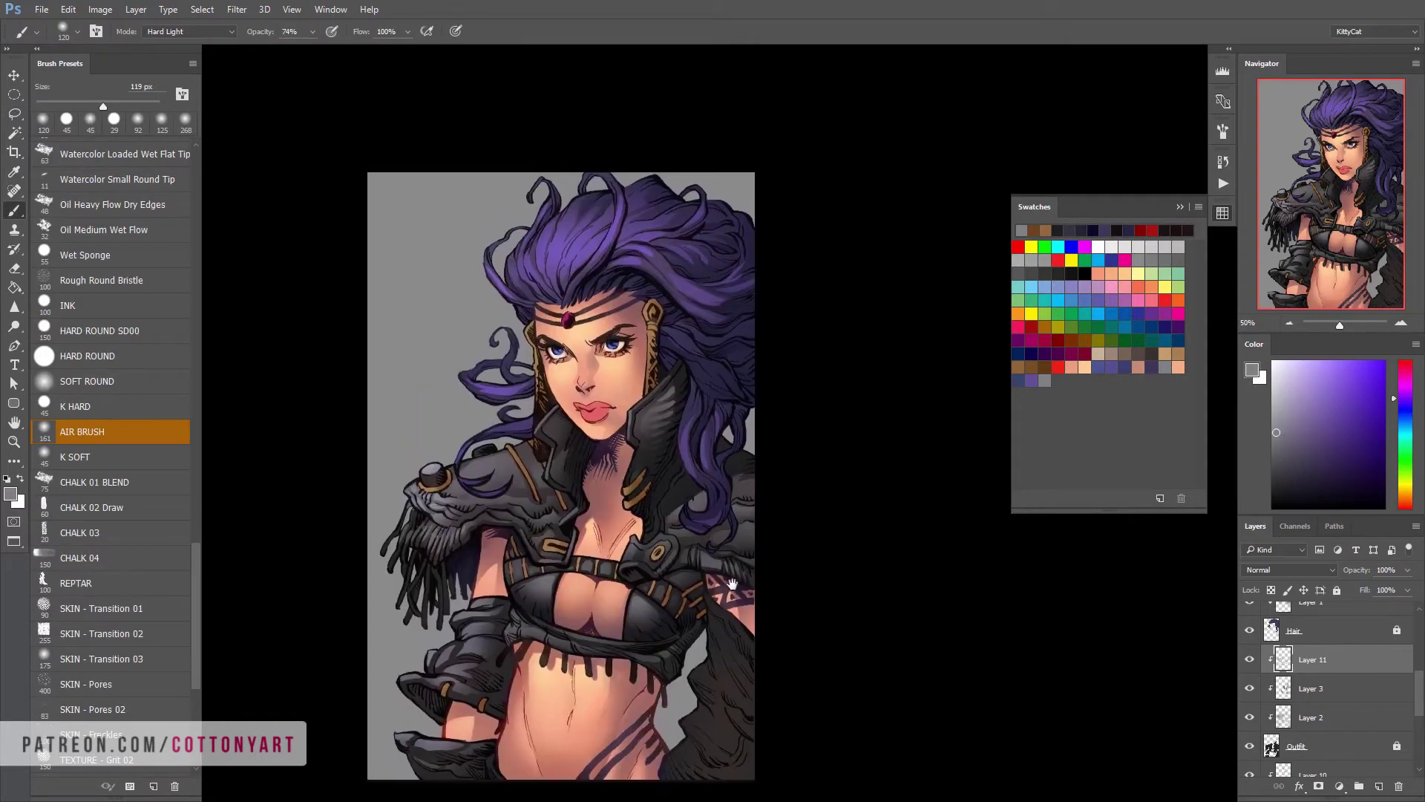
{"action": "scroll", "coordinate": [1414, 709], "scroll_direction": "up", "scroll_amount": 1}
{"action": "left_click_drag", "start_coordinate": [702, 597], "coordinate": [697, 638]}
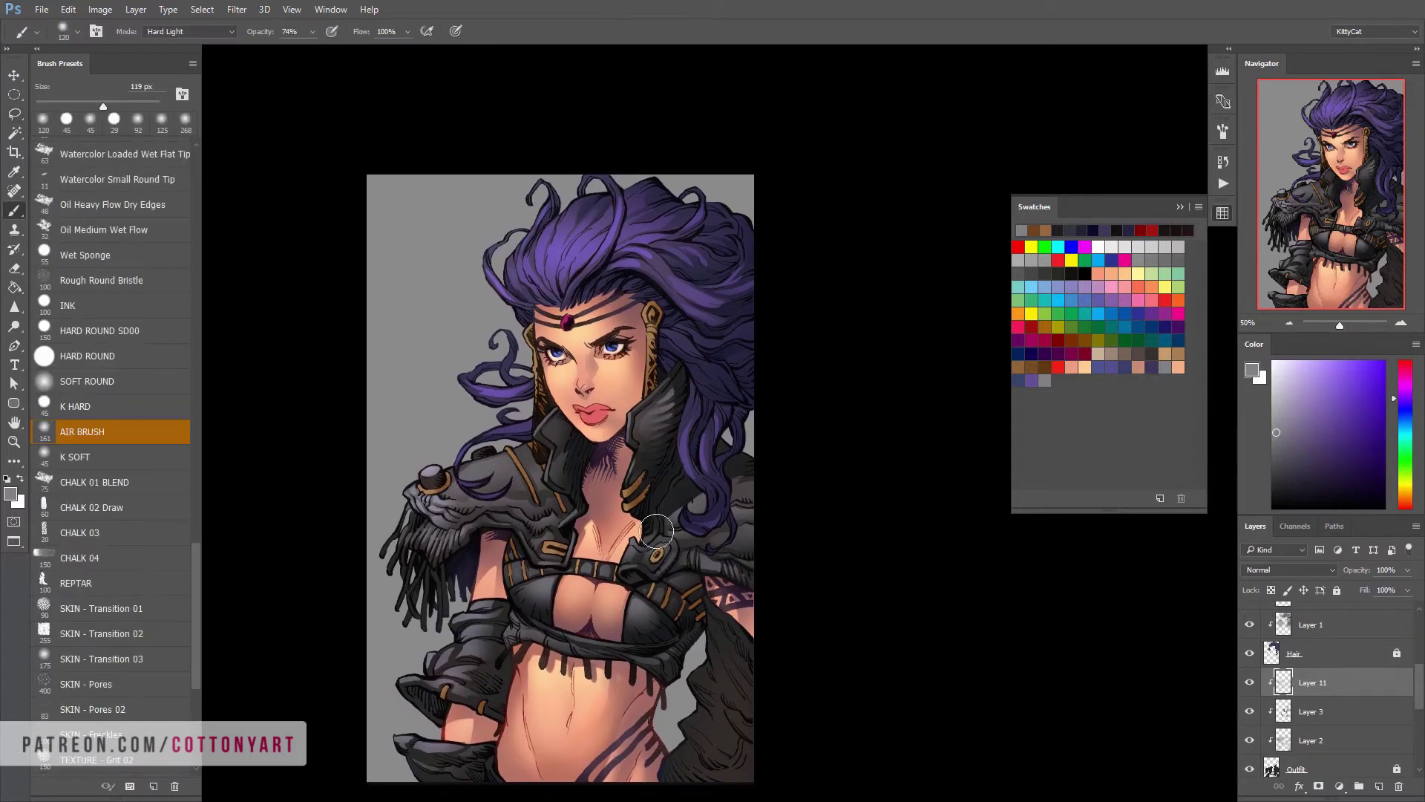
{"action": "key", "text": "l"}
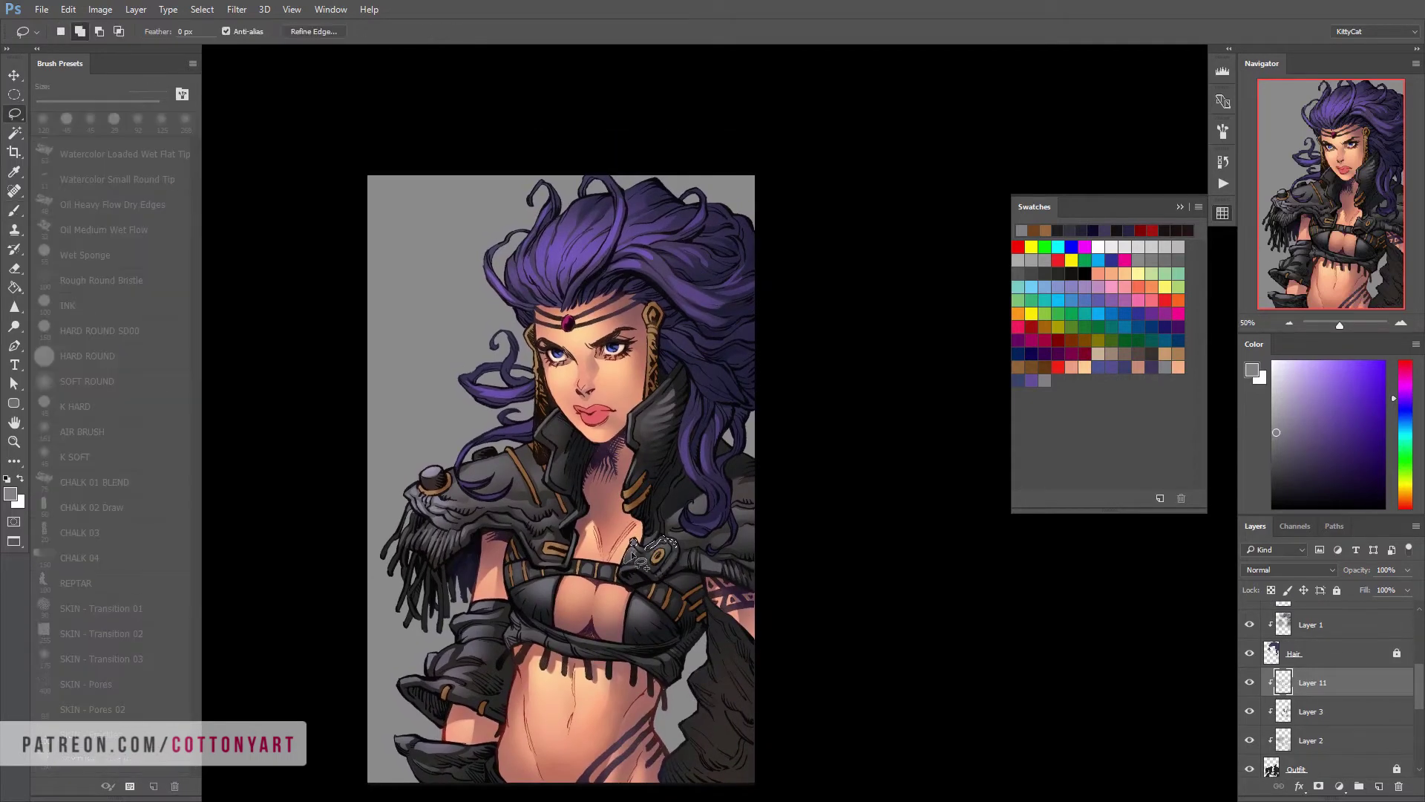
{"action": "key", "text": "ctrl+d"}
{"action": "key", "text": "b"}
{"action": "left_click_drag", "start_coordinate": [727, 580], "coordinate": [669, 482]}
Select the lower right part of the cloak and airbrush tone into it
{"action": "key", "text": "l"}
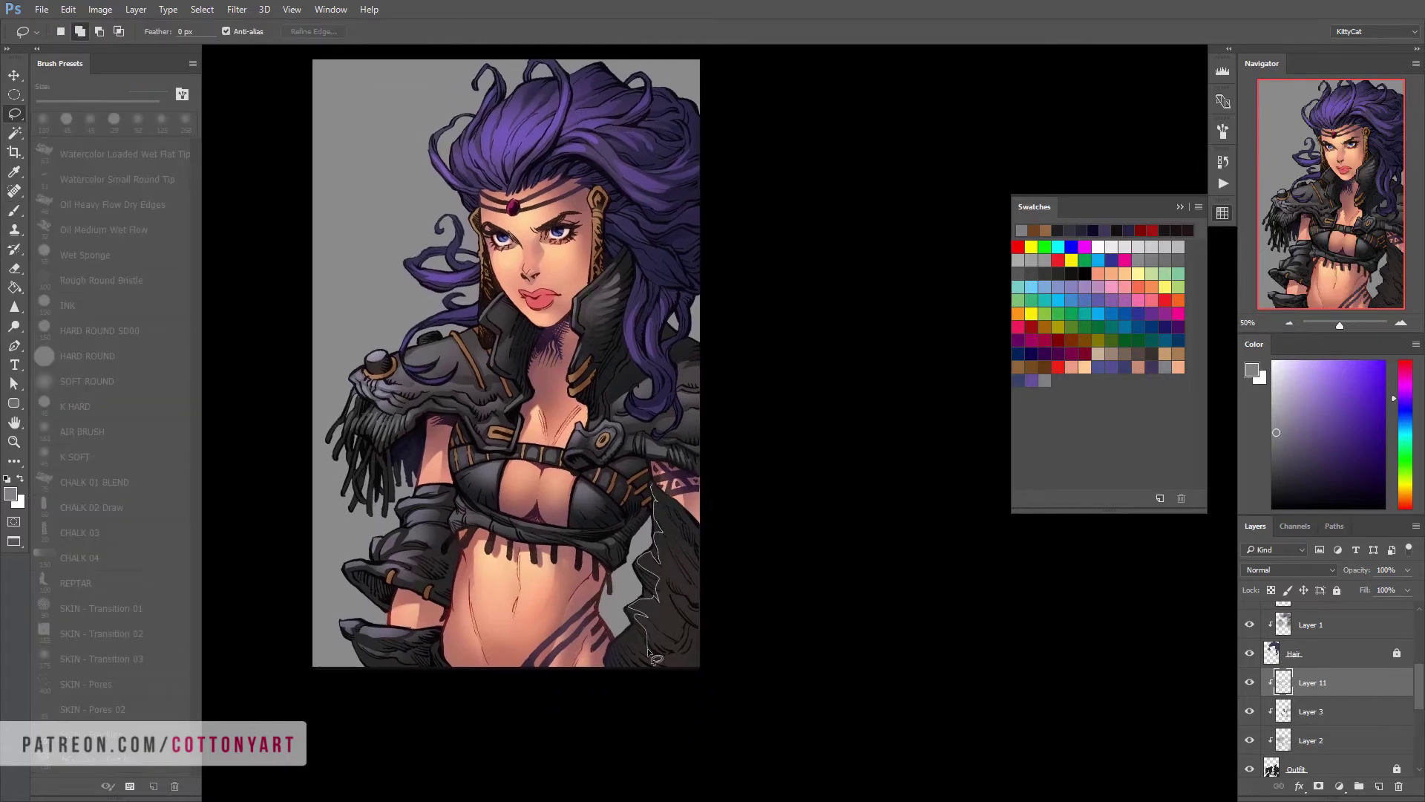
{"action": "mouse_move", "coordinate": [657, 657]}
{"action": "left_mouse_down"}
{"action": "mouse_move", "coordinate": [716, 643]}
{"action": "mouse_move", "coordinate": [661, 664]}
{"action": "left_mouse_up"}
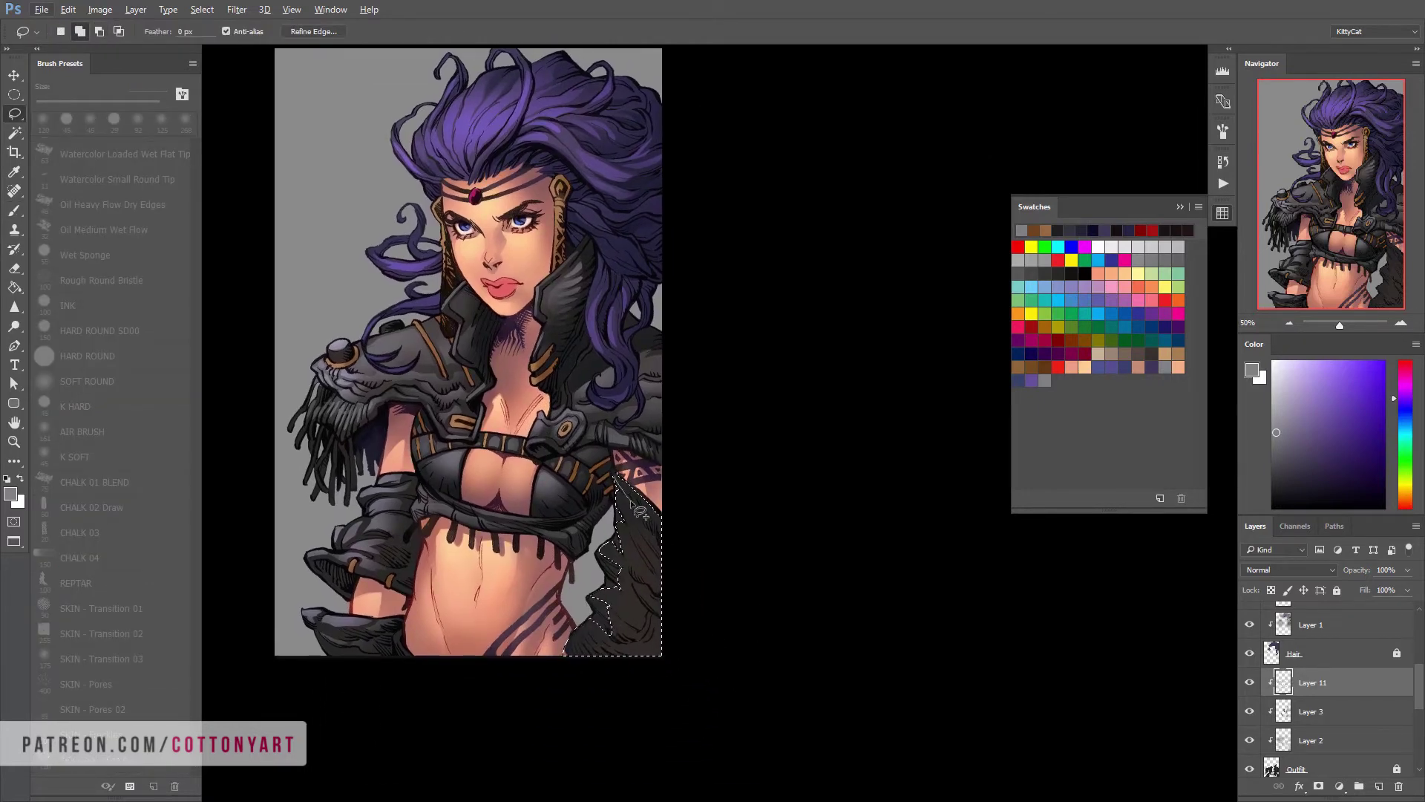
{"action": "left_click_drag", "start_coordinate": [640, 512], "coordinate": [629, 539]}
{"action": "key", "text": "b"}
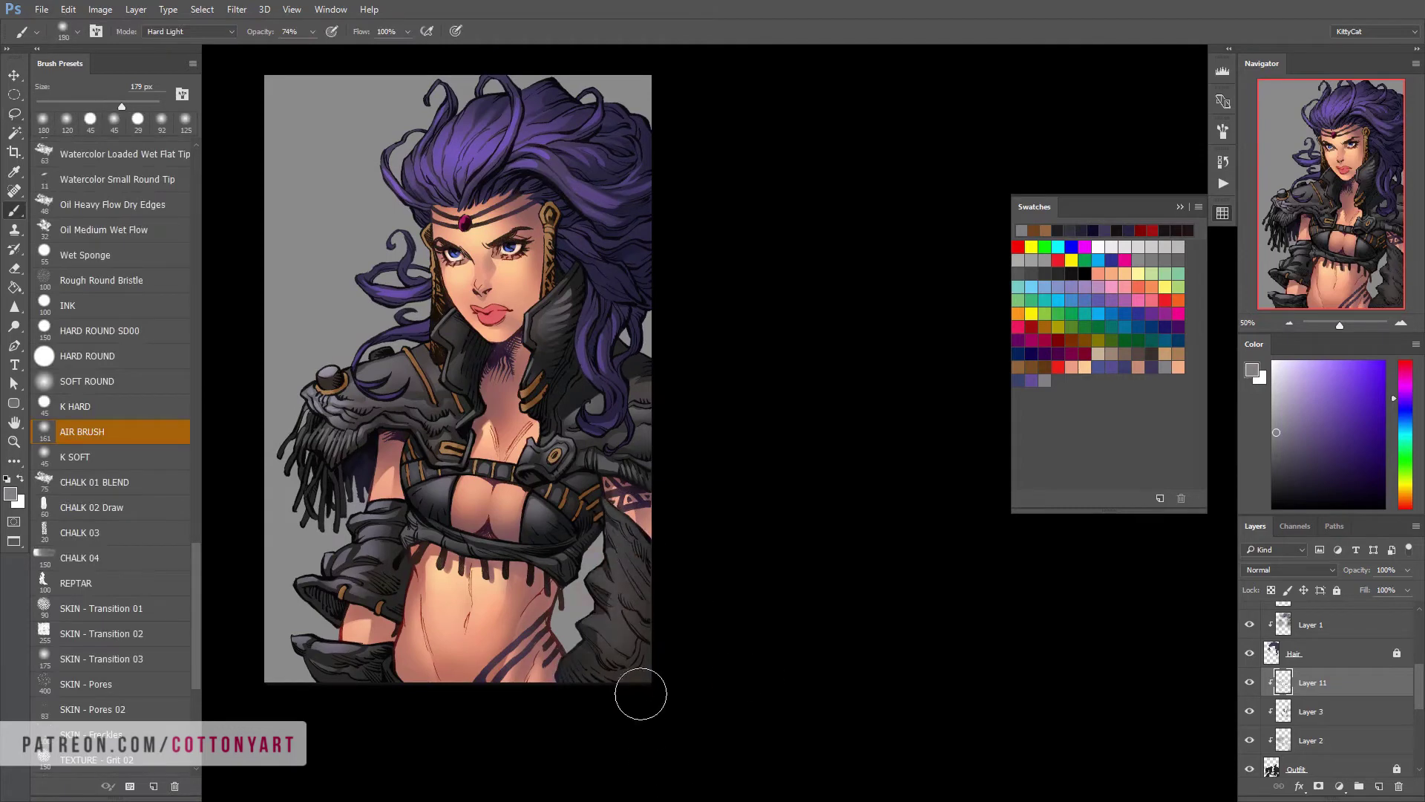
{"action": "mouse_move", "coordinate": [641, 694]}
{"action": "left_mouse_down"}
{"action": "mouse_move", "coordinate": [703, 656]}
{"action": "mouse_move", "coordinate": [677, 618]}
{"action": "left_mouse_up"}
{"action": "key", "text": "l"}
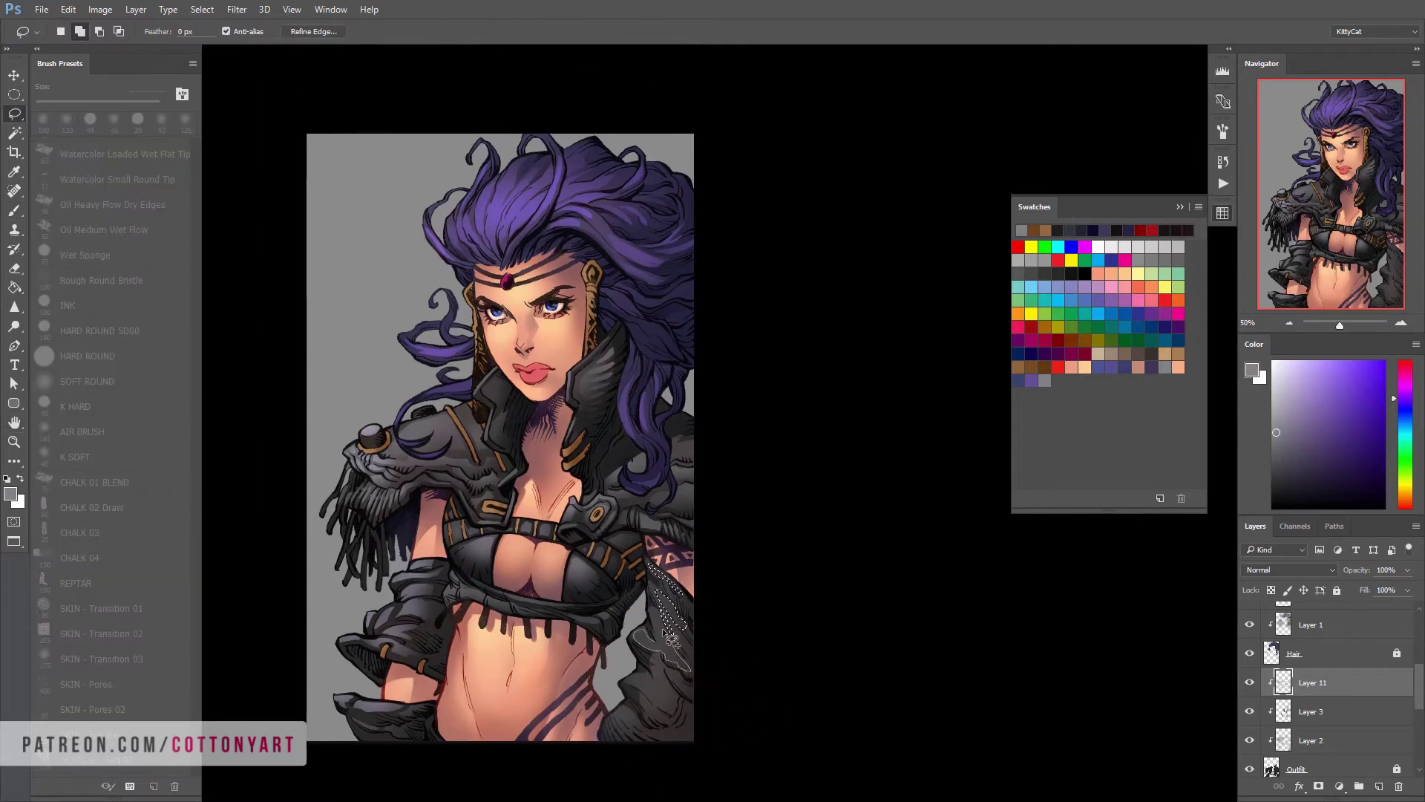
{"action": "left_click_drag", "start_coordinate": [634, 785], "coordinate": [635, 746]}
{"action": "key", "text": "b"}
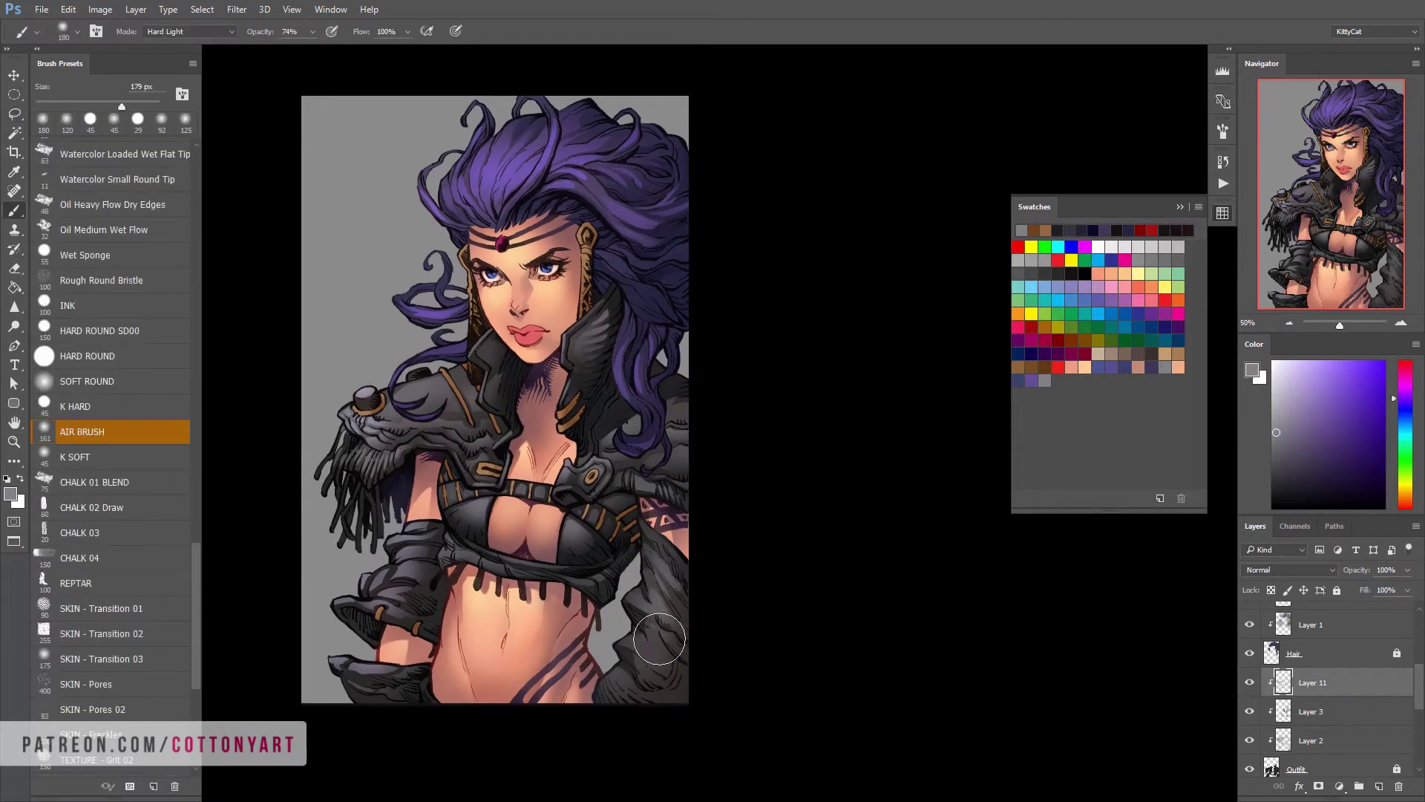
{"action": "key", "text": "l"}
{"action": "left_click_drag", "start_coordinate": [738, 675], "coordinate": [759, 652]}
{"action": "left_click_drag", "start_coordinate": [712, 635], "coordinate": [700, 663]}
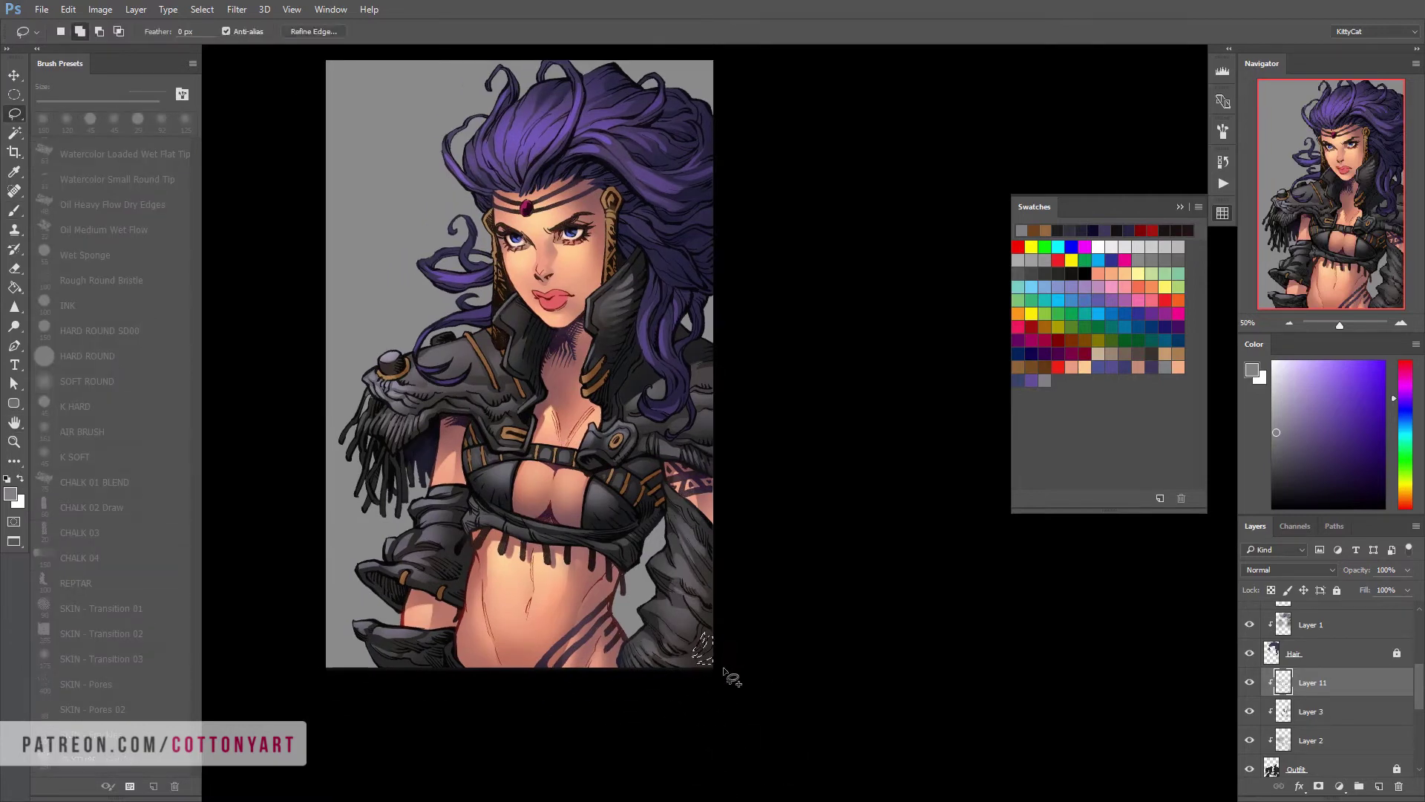
{"action": "key", "text": "b"}
{"action": "left_click_drag", "start_coordinate": [734, 542], "coordinate": [722, 567]}
{"action": "key", "text": "l"}
{"action": "key", "text": "b"}
{"action": "left_click_drag", "start_coordinate": [731, 719], "coordinate": [744, 678]}
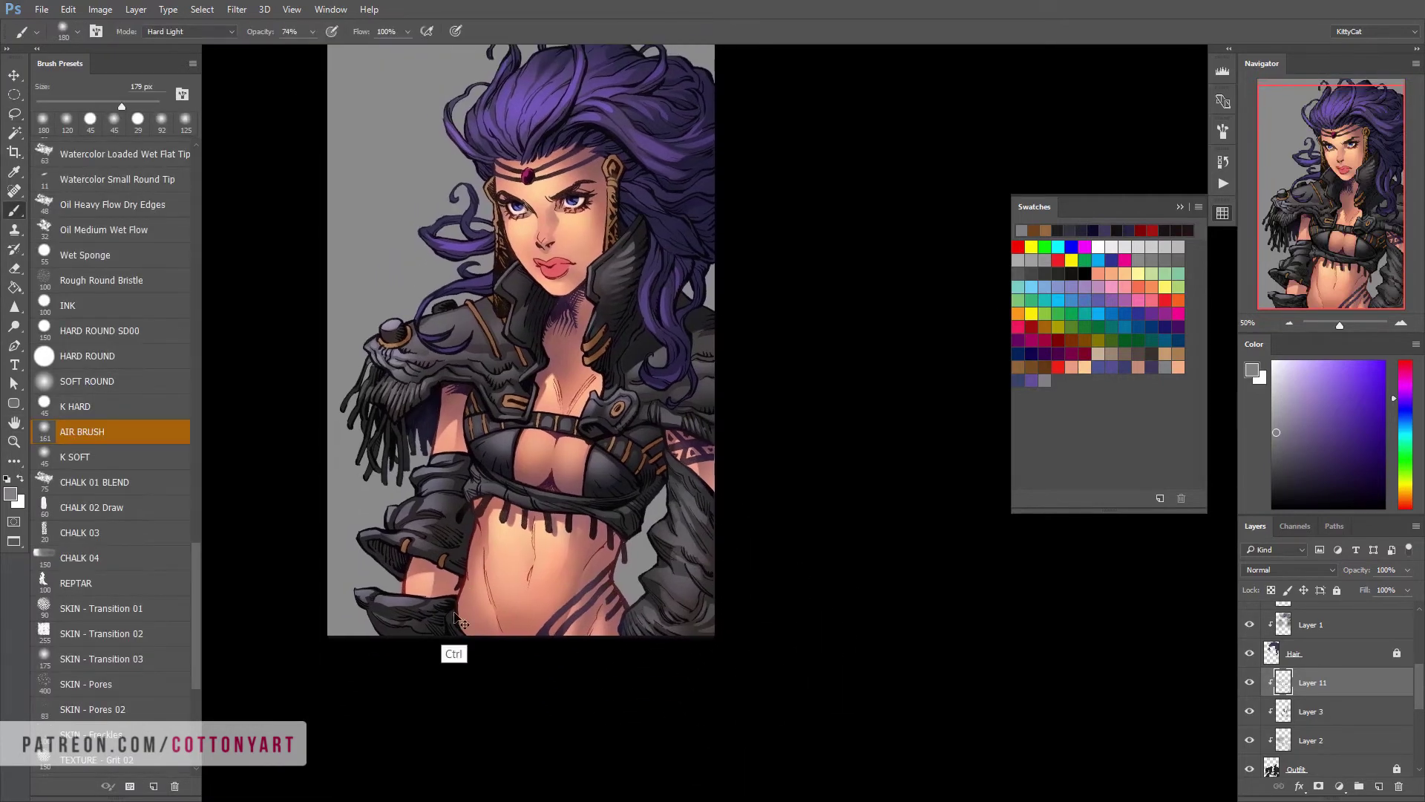
Continue airbrushing Hard Light highlights across the lower cloak within lasso selections
{"action": "key", "text": "l"}
{"action": "key", "text": "b"}
{"action": "key", "text": "l"}
{"action": "mouse_move", "coordinate": [633, 617]}
{"action": "left_mouse_down"}
{"action": "mouse_move", "coordinate": [686, 701]}
{"action": "mouse_move", "coordinate": [620, 697]}
{"action": "left_mouse_up"}
{"action": "key", "text": "b"}
{"action": "key", "text": "l"}
{"action": "key", "text": "b"}
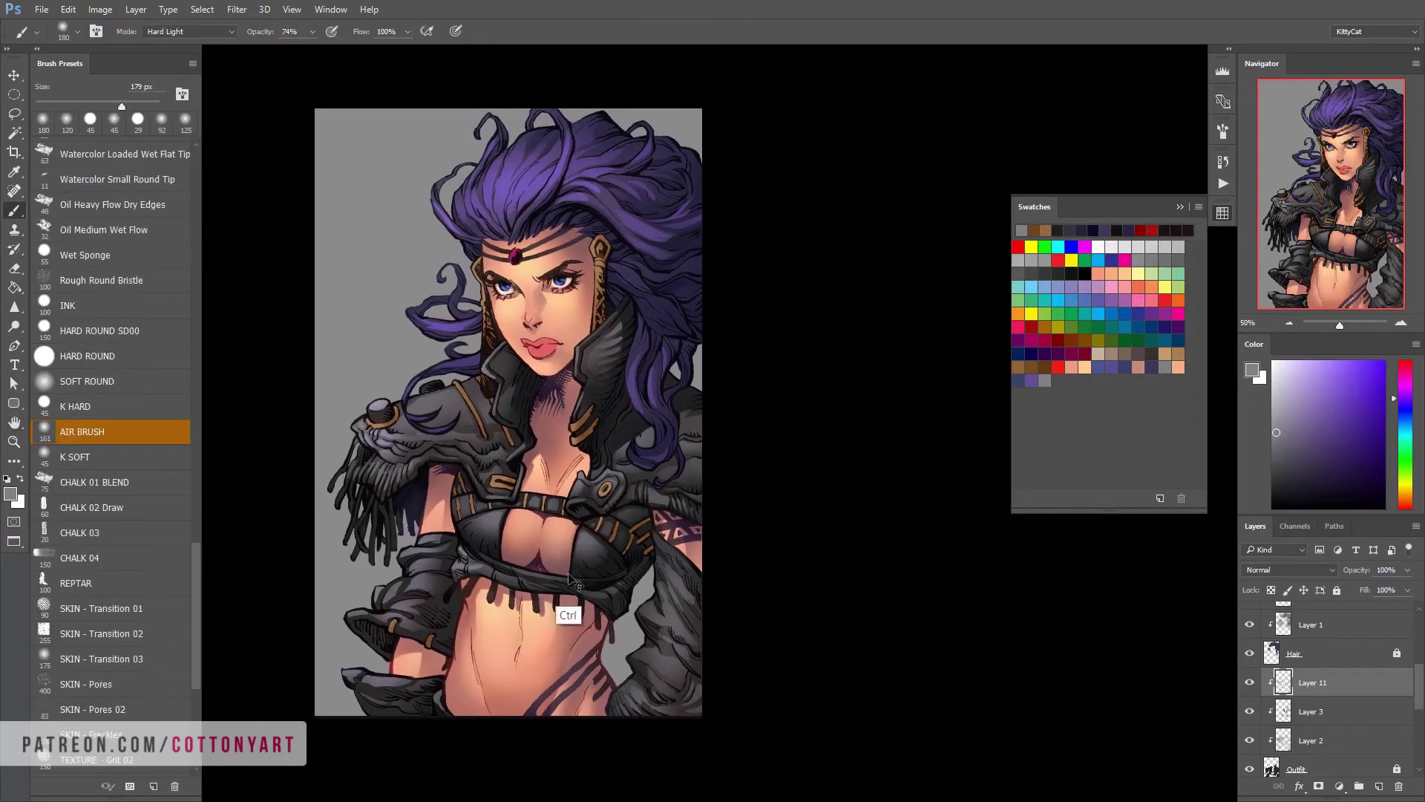
{"action": "key", "text": "l"}
{"action": "key", "text": "b"}
{"action": "mouse_move", "coordinate": [611, 432]}
{"action": "left_mouse_down"}
{"action": "mouse_move", "coordinate": [622, 417]}
{"action": "mouse_move", "coordinate": [566, 438]}
{"action": "left_mouse_up"}
{"action": "key", "text": "l"}
{"action": "key", "text": "b"}
Sample a dark grey from the armour, move to Layer 3, and outline an area on the midriff
{"action": "key", "text": "ctrl+plus"}
{"action": "left_click", "coordinate": [570, 451], "text": "alt"}
{"action": "key", "text": "l"}
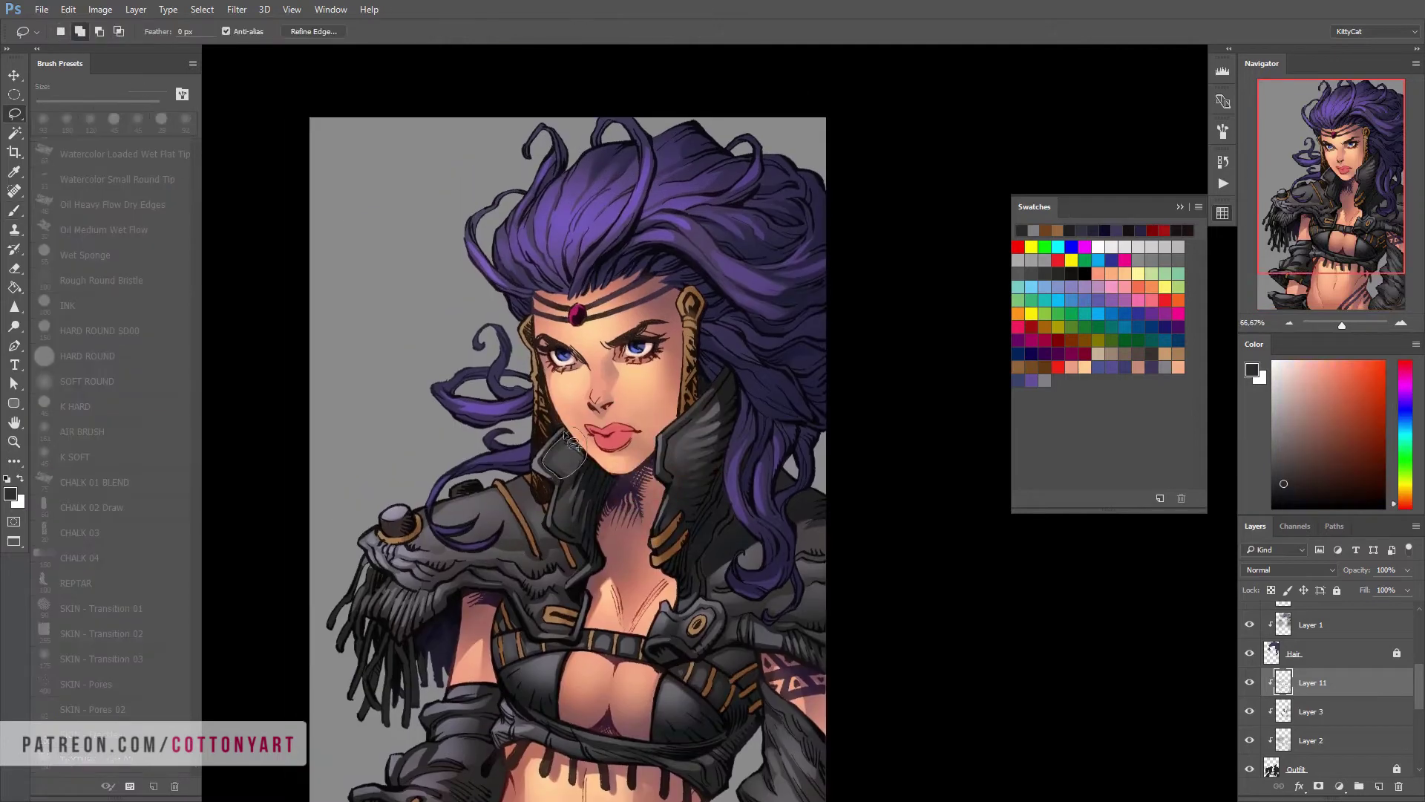
{"action": "key", "text": "b"}
{"action": "mouse_move", "coordinate": [591, 520]}
{"action": "left_mouse_down"}
{"action": "mouse_move", "coordinate": [549, 466]}
{"action": "mouse_move", "coordinate": [584, 205]}
{"action": "left_mouse_up"}
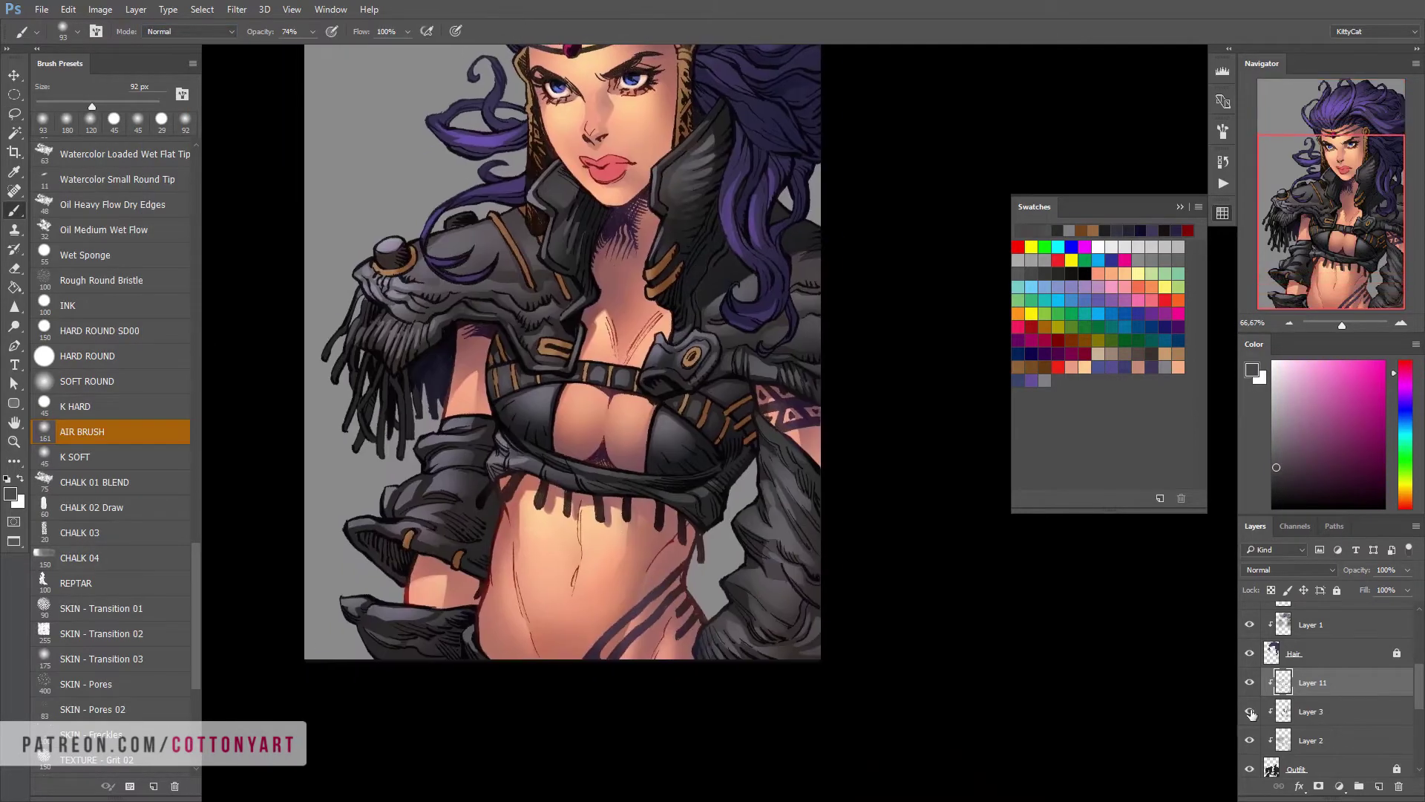
{"action": "key", "text": "alt+bracketleft"}
{"action": "key", "text": "l"}
{"action": "left_click_drag", "start_coordinate": [487, 455], "coordinate": [511, 587]}
{"action": "key", "text": "b"}
{"action": "key", "text": "ctrl+minus"}
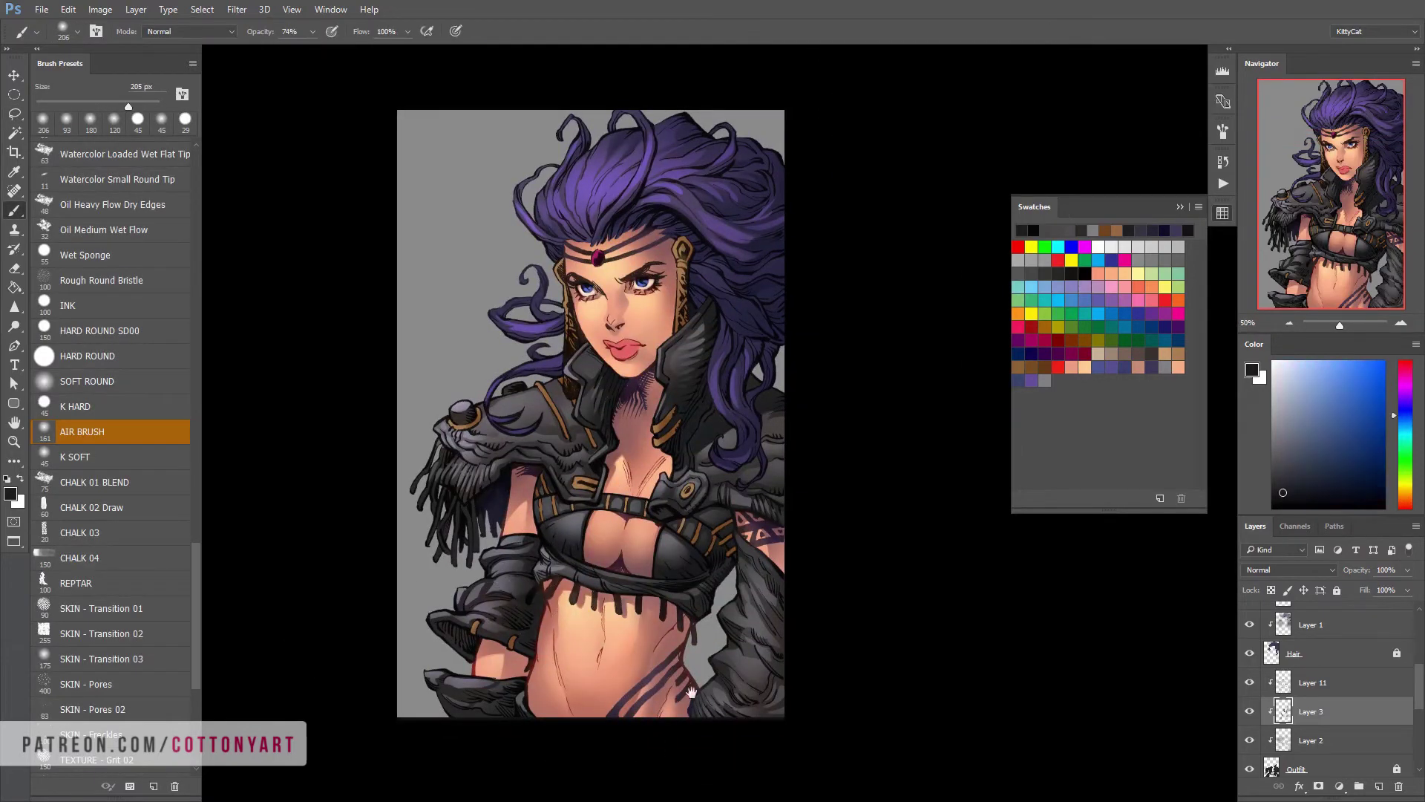
Sample the hair's purple, then reset the colours to default black
{"action": "left_click_drag", "start_coordinate": [691, 691], "coordinate": [550, 708]}
{"action": "mouse_move", "coordinate": [595, 645]}
{"action": "left_mouse_down"}
{"action": "mouse_move", "coordinate": [622, 657]}
{"action": "mouse_move", "coordinate": [653, 585]}
{"action": "left_mouse_up"}
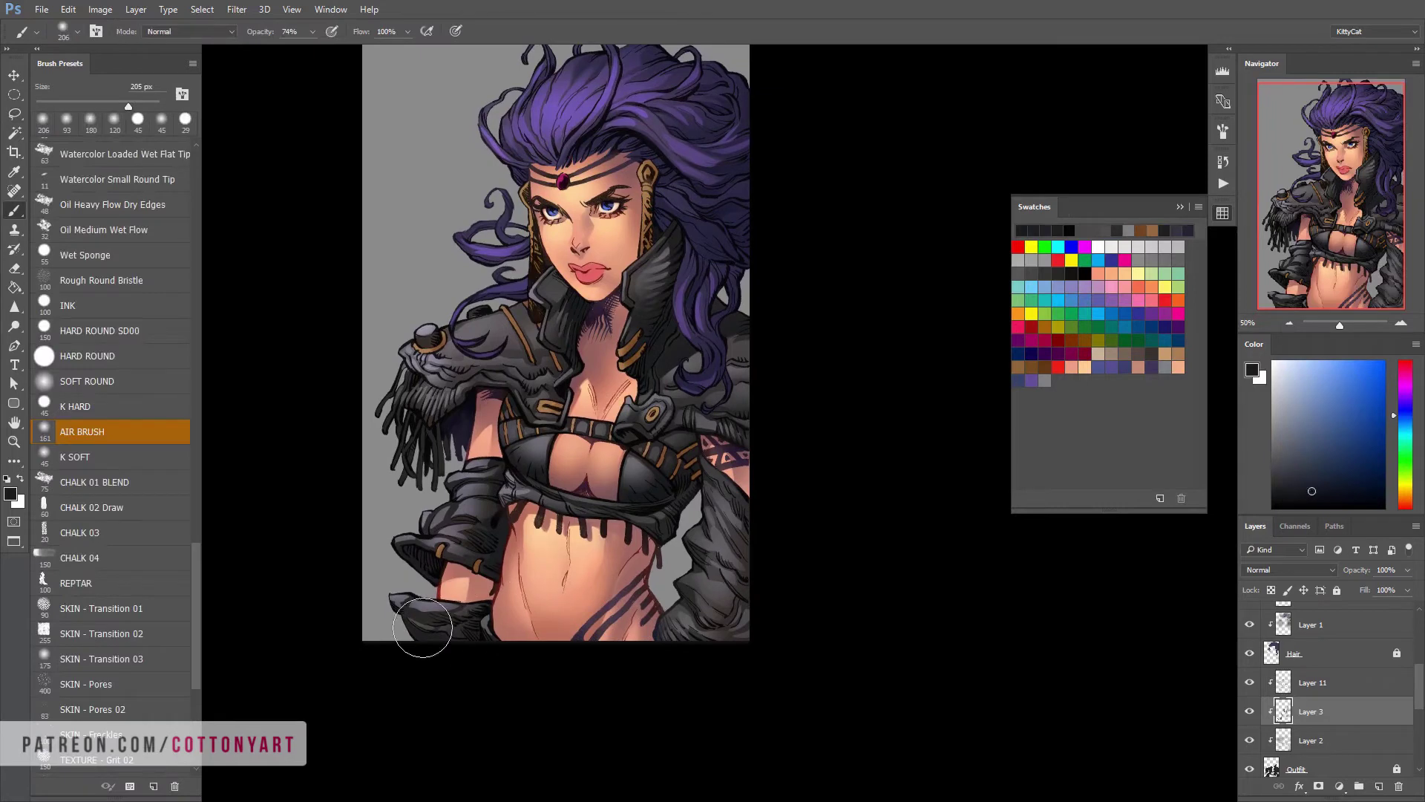
{"action": "left_click_drag", "start_coordinate": [683, 717], "coordinate": [604, 700]}
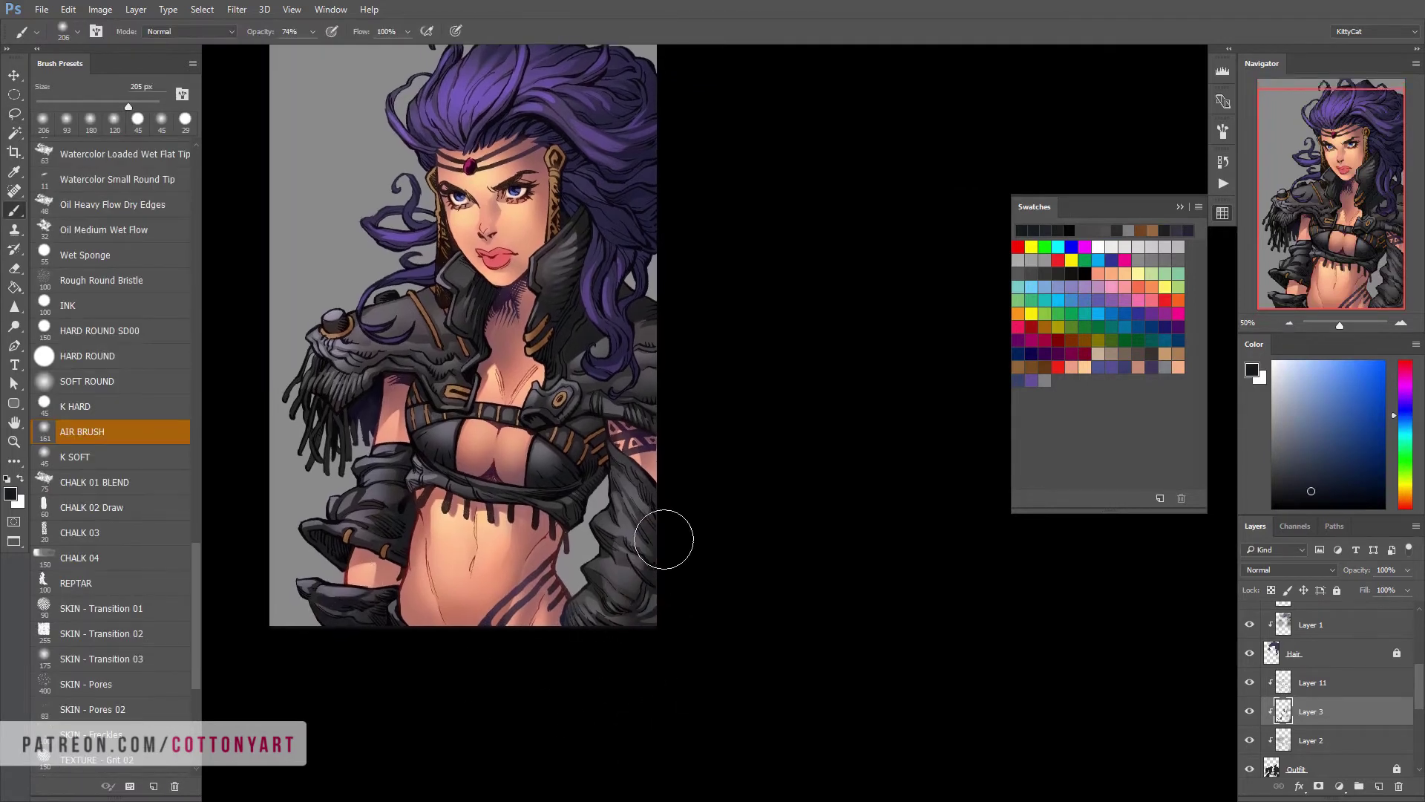
{"action": "scroll", "coordinate": [664, 539], "scroll_direction": "up", "scroll_amount": 3}
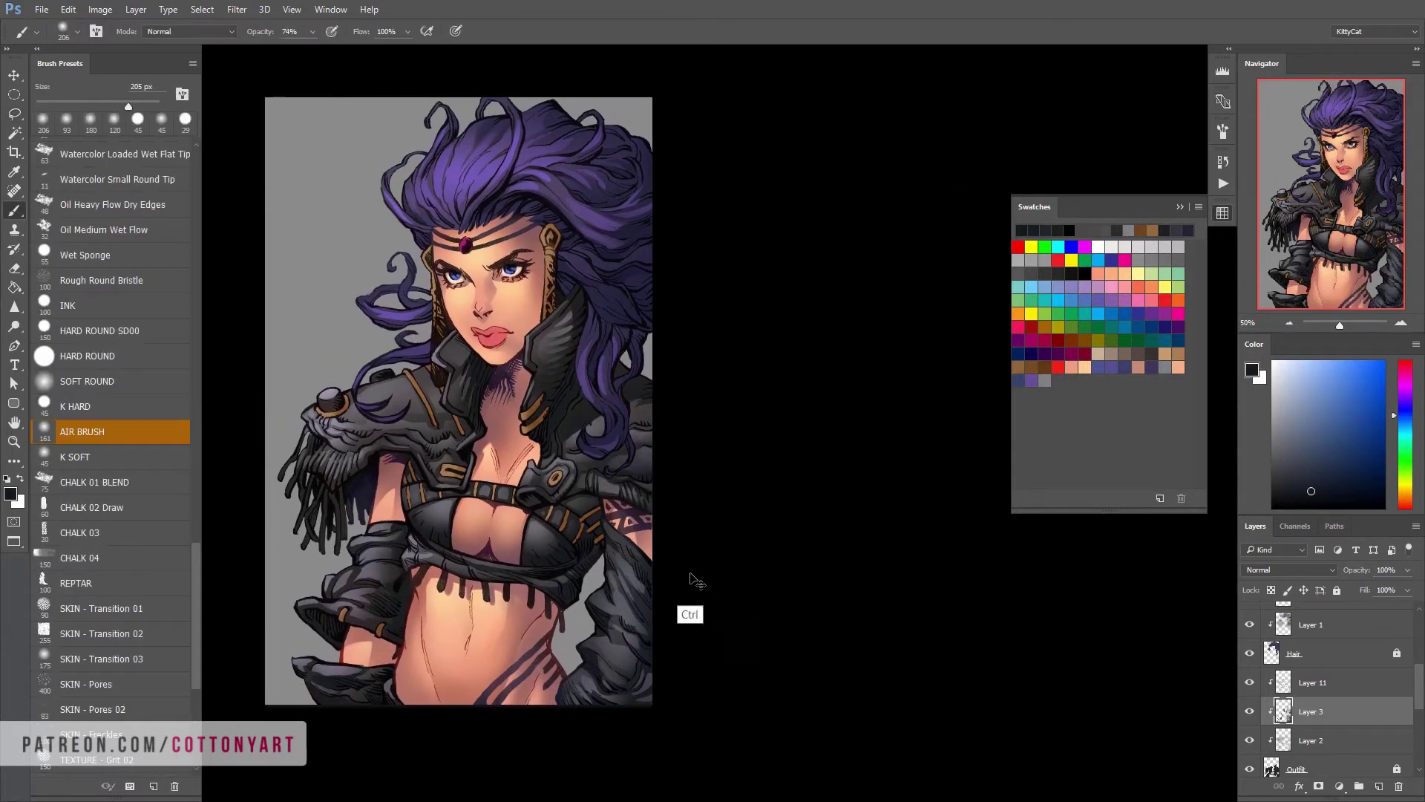
{"action": "left_click_drag", "start_coordinate": [689, 579], "coordinate": [728, 559]}
{"action": "left_click", "coordinate": [664, 352], "text": "alt"}
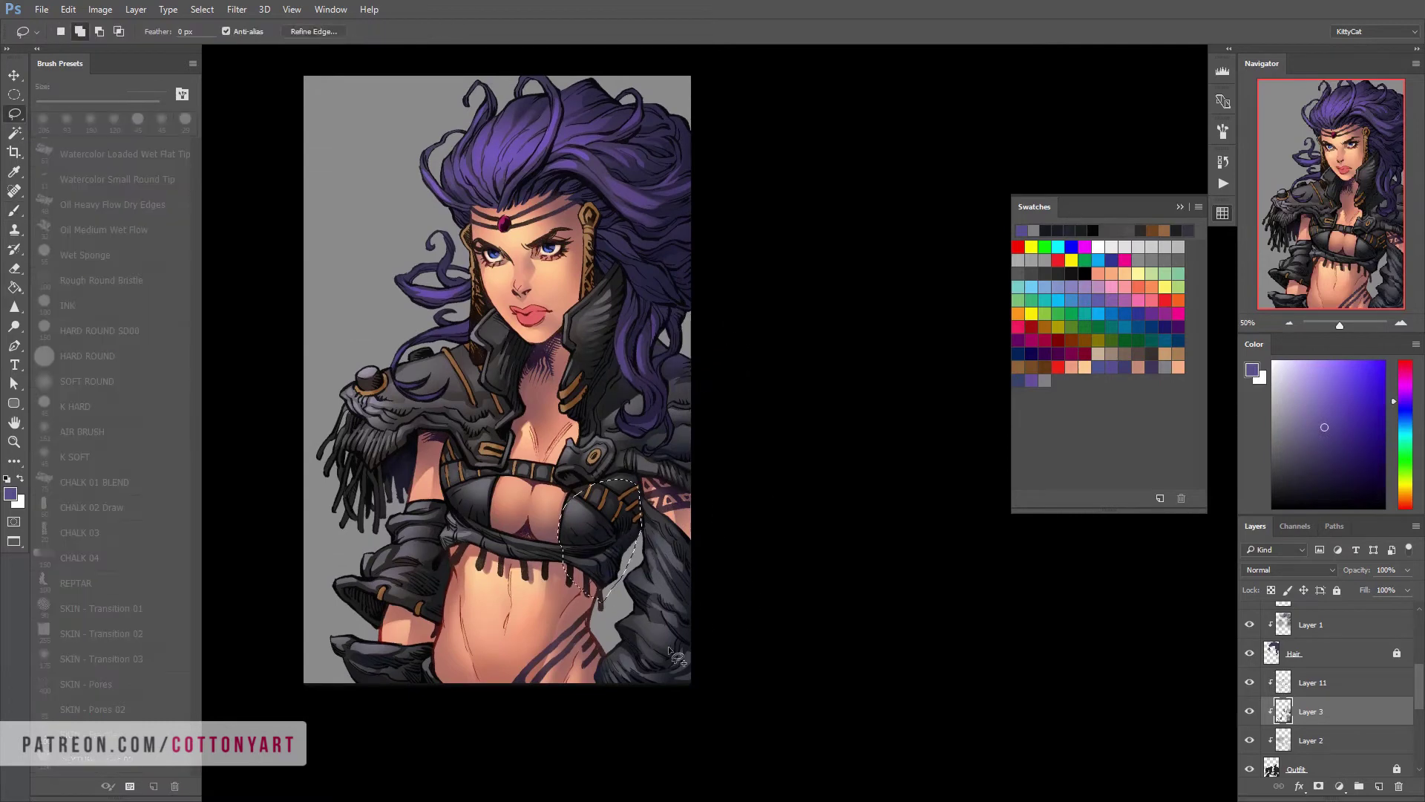
{"action": "key", "text": "d"}
Lasso an area over the shoulder and airbrush dark purple shade into it
{"action": "key", "text": "l"}
{"action": "left_click_drag", "start_coordinate": [596, 437], "coordinate": [630, 398]}
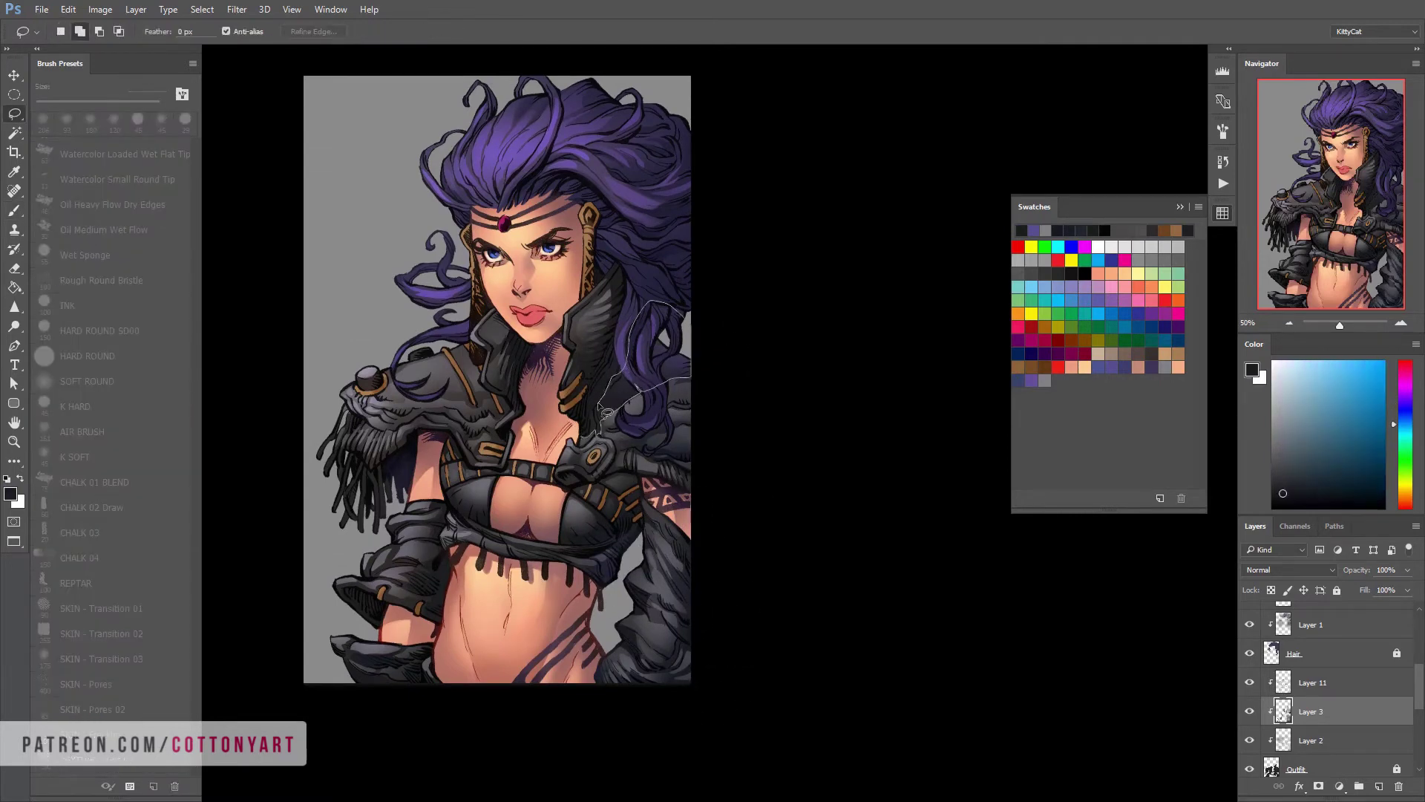
{"action": "key", "text": "b"}
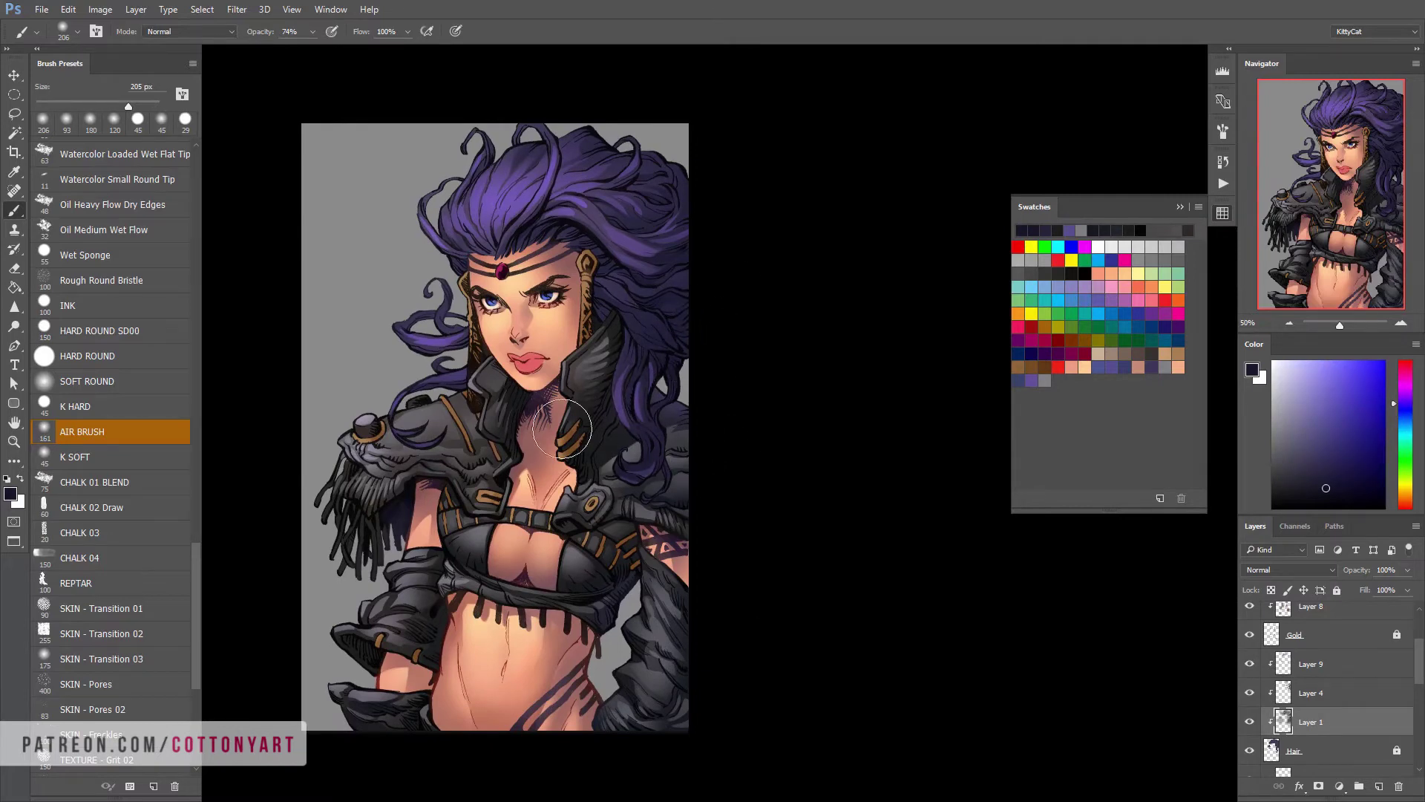
{"action": "left_click_drag", "start_coordinate": [802, 620], "coordinate": [806, 609]}
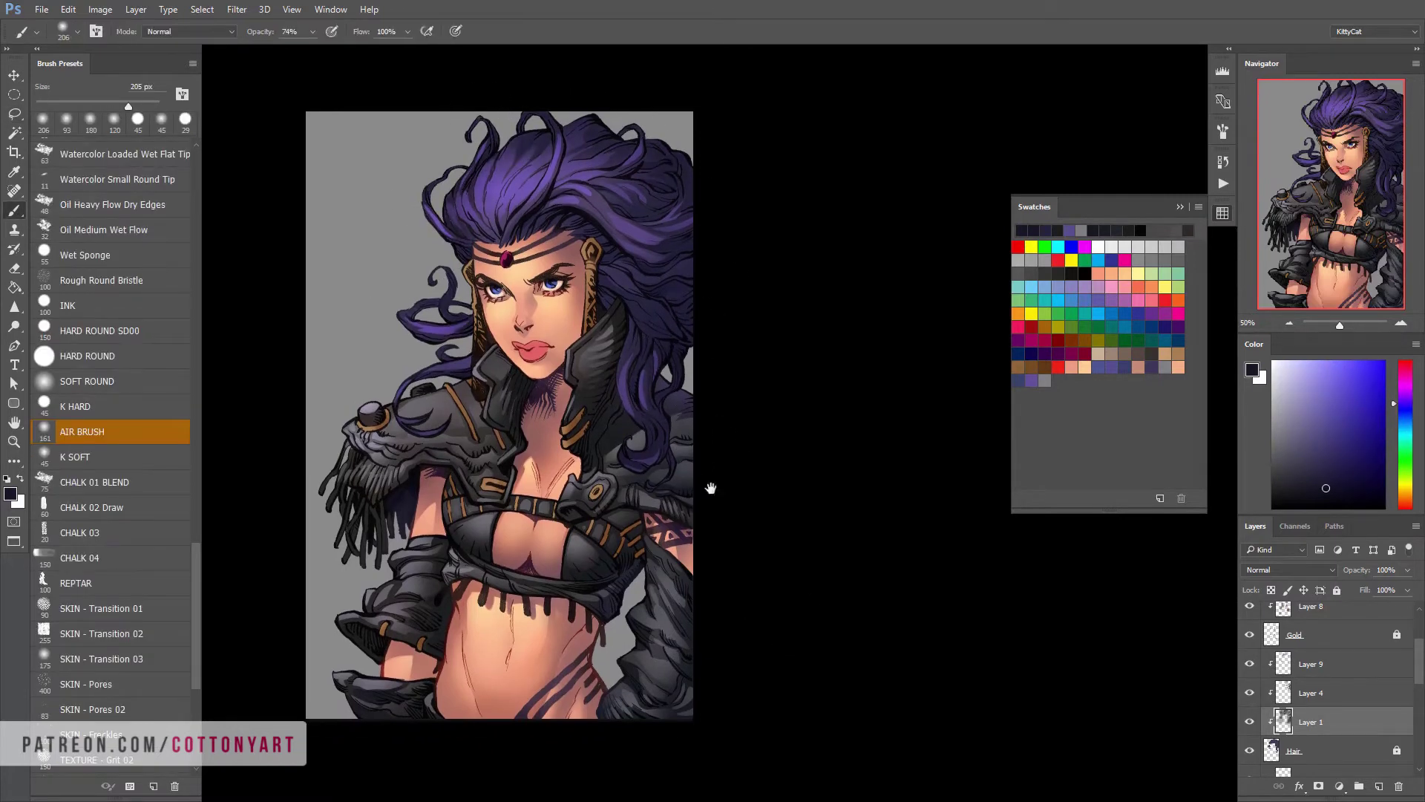
{"action": "left_click_drag", "start_coordinate": [711, 488], "coordinate": [693, 470]}
{"action": "key", "text": "l"}
{"action": "key", "text": "b"}
{"action": "key", "text": "l"}
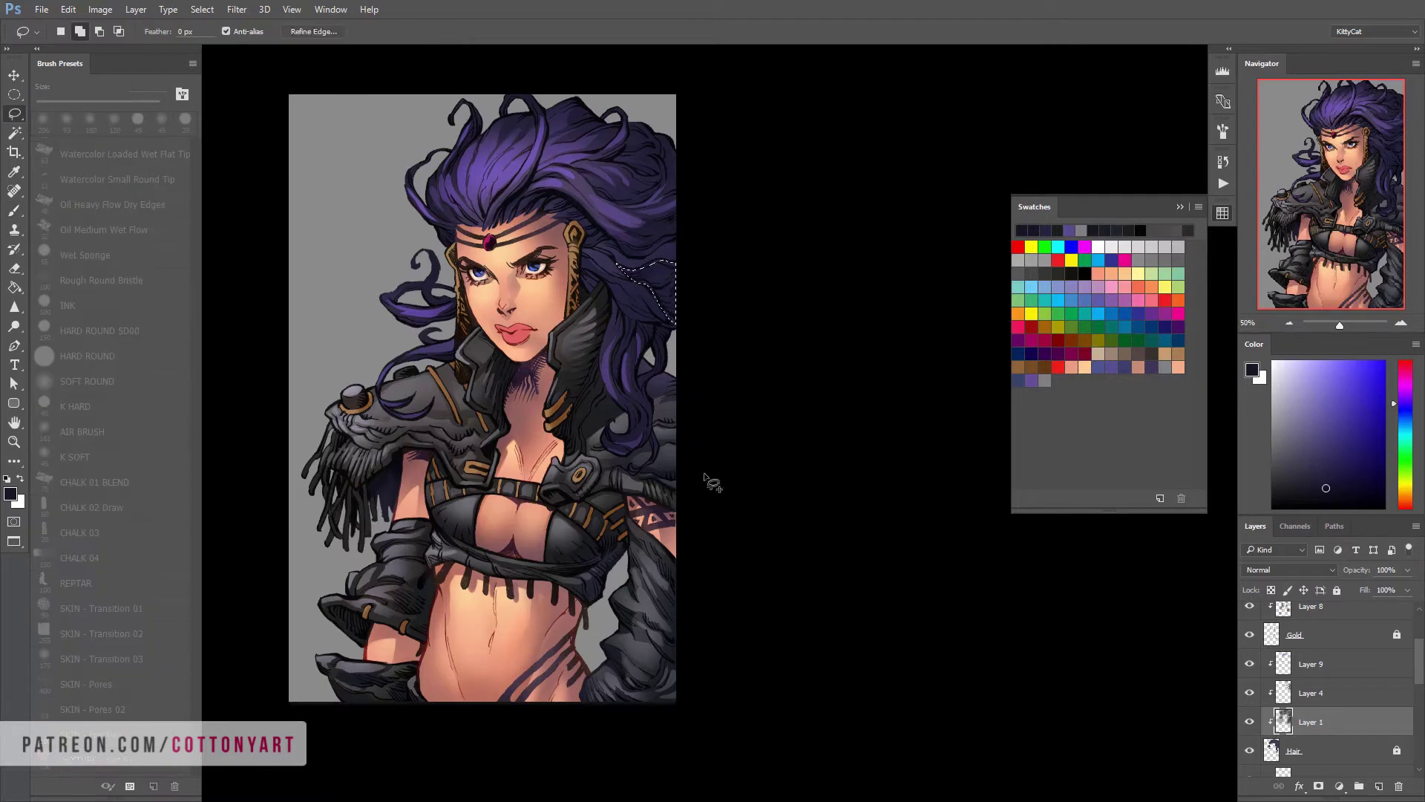
{"action": "key", "text": "b"}
{"action": "left_click_drag", "start_coordinate": [775, 490], "coordinate": [780, 459]}
{"action": "key", "text": "l"}
Lower Layer 4's opacity to 55% and merge it with Layer 1
{"action": "left_click", "coordinate": [1311, 693]}
{"action": "left_click_drag", "start_coordinate": [1408, 570], "coordinate": [1375, 586]}
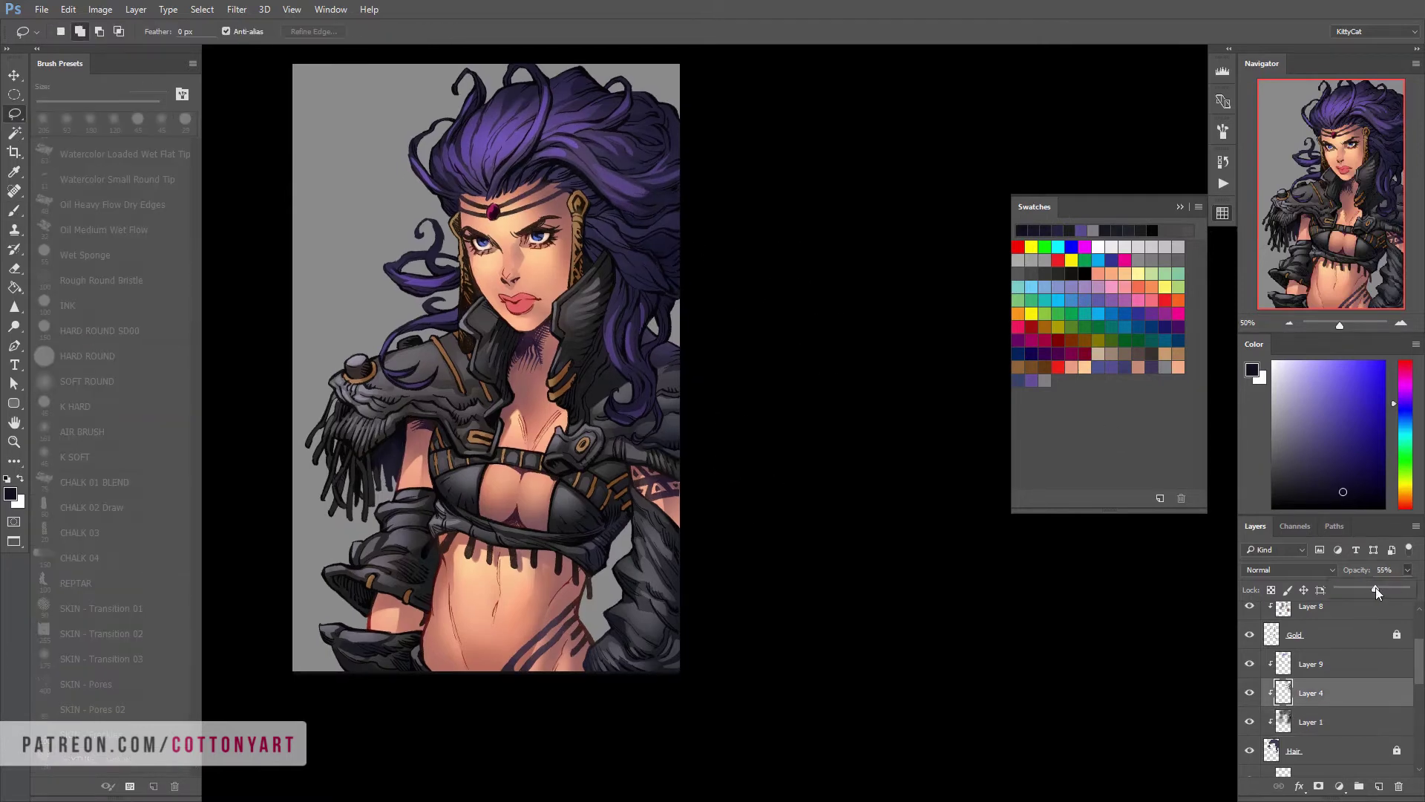
{"action": "key", "text": "ctrl+e"}
{"action": "left_click_drag", "start_coordinate": [798, 487], "coordinate": [813, 573]}
Lasso parts of the hair and brush darker shading along its right side
{"action": "key", "text": "b"}
{"action": "key", "text": "l"}
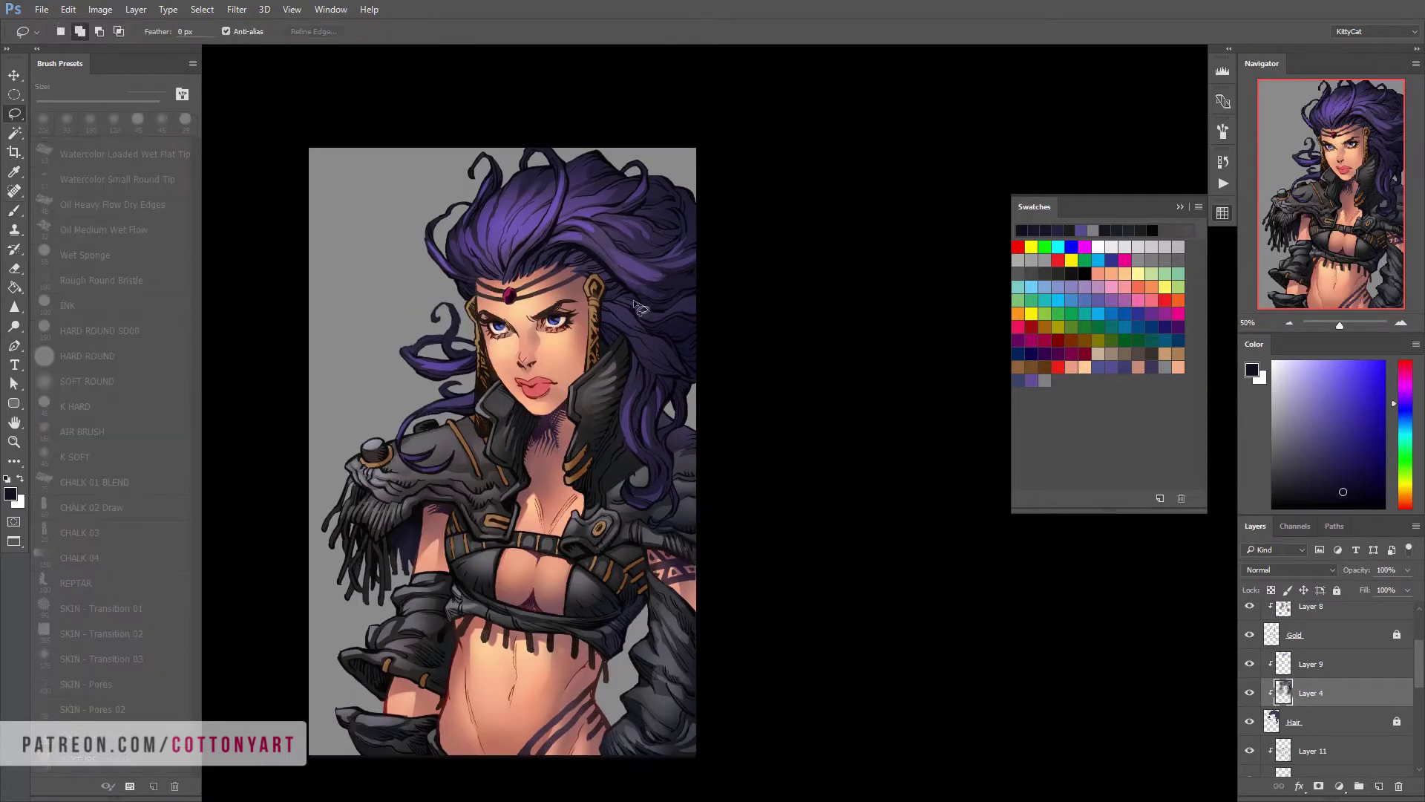
{"action": "key", "text": "b"}
{"action": "left_click_drag", "start_coordinate": [639, 308], "coordinate": [604, 324]}
{"action": "key", "text": "l"}
{"action": "key", "text": "b"}
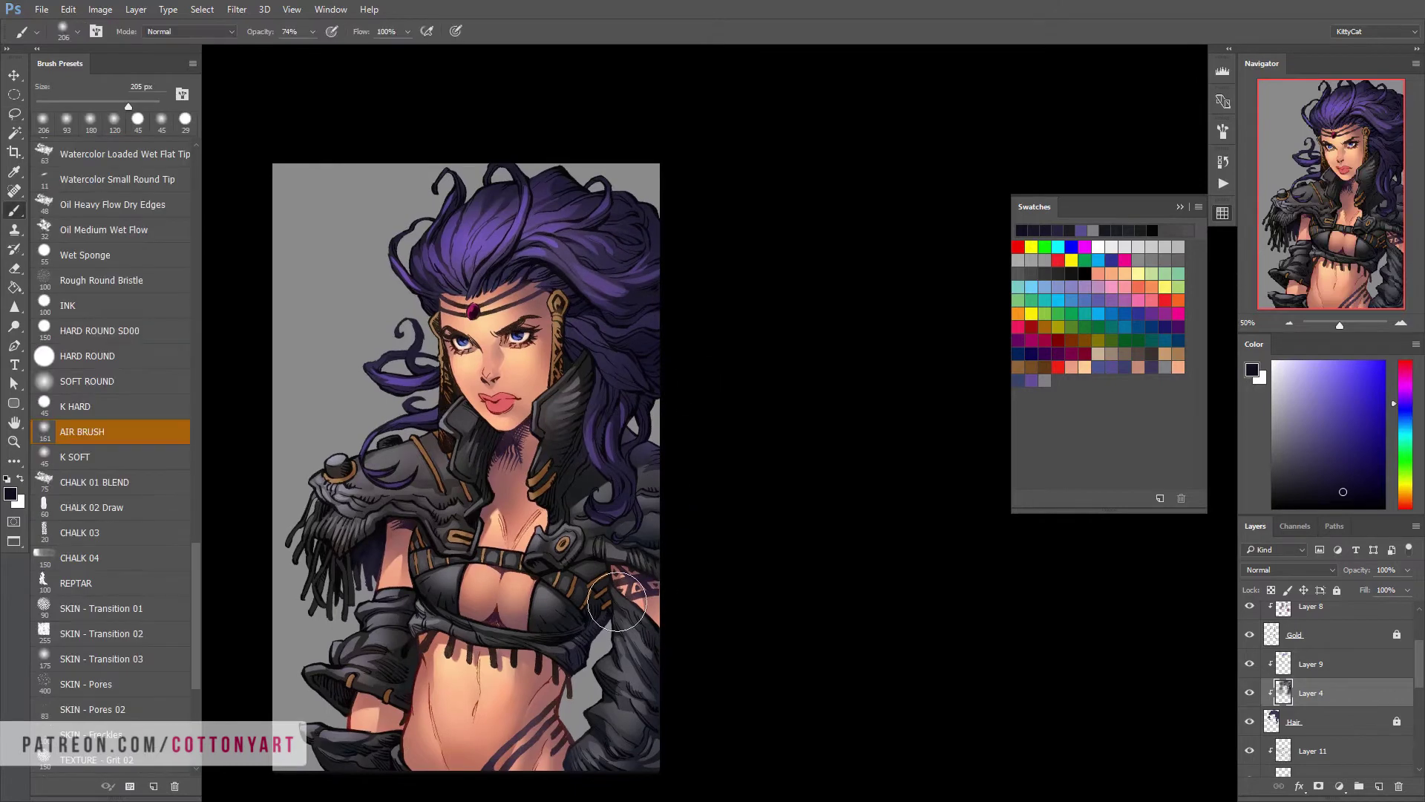
{"action": "scroll", "coordinate": [623, 594], "scroll_direction": "up", "scroll_amount": 3}
{"action": "key", "text": "l"}
{"action": "key", "text": "b"}
{"action": "scroll", "coordinate": [694, 541], "scroll_direction": "down", "scroll_amount": 3}
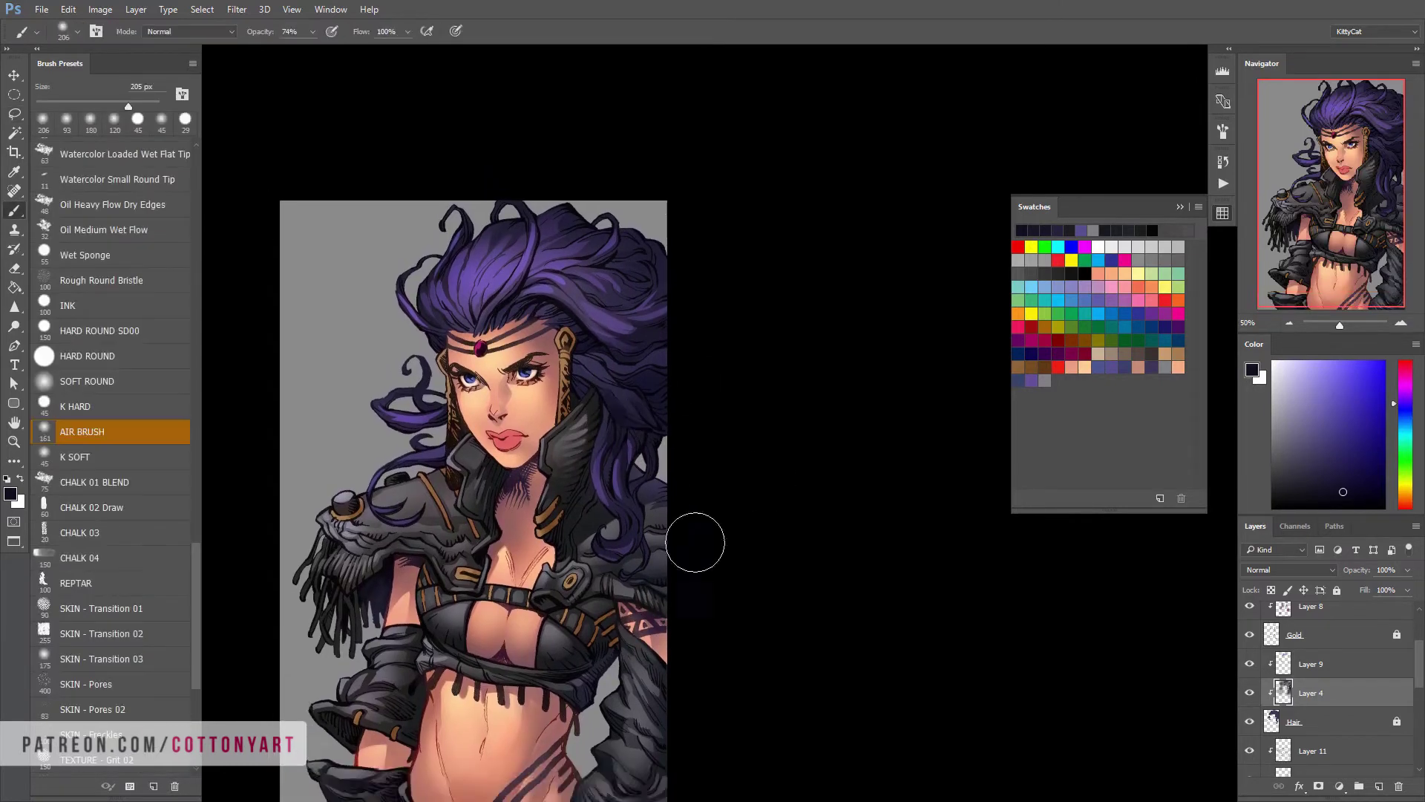
{"action": "key", "text": "l"}
{"action": "scroll", "coordinate": [693, 541], "scroll_direction": "up", "scroll_amount": 3}
{"action": "key", "text": "b"}
{"action": "scroll", "coordinate": [719, 586], "scroll_direction": "down", "scroll_amount": 1}
Alternate between Layer 4 and Layer 9, outlining a hair area and painting strands inside
{"action": "key", "text": "l"}
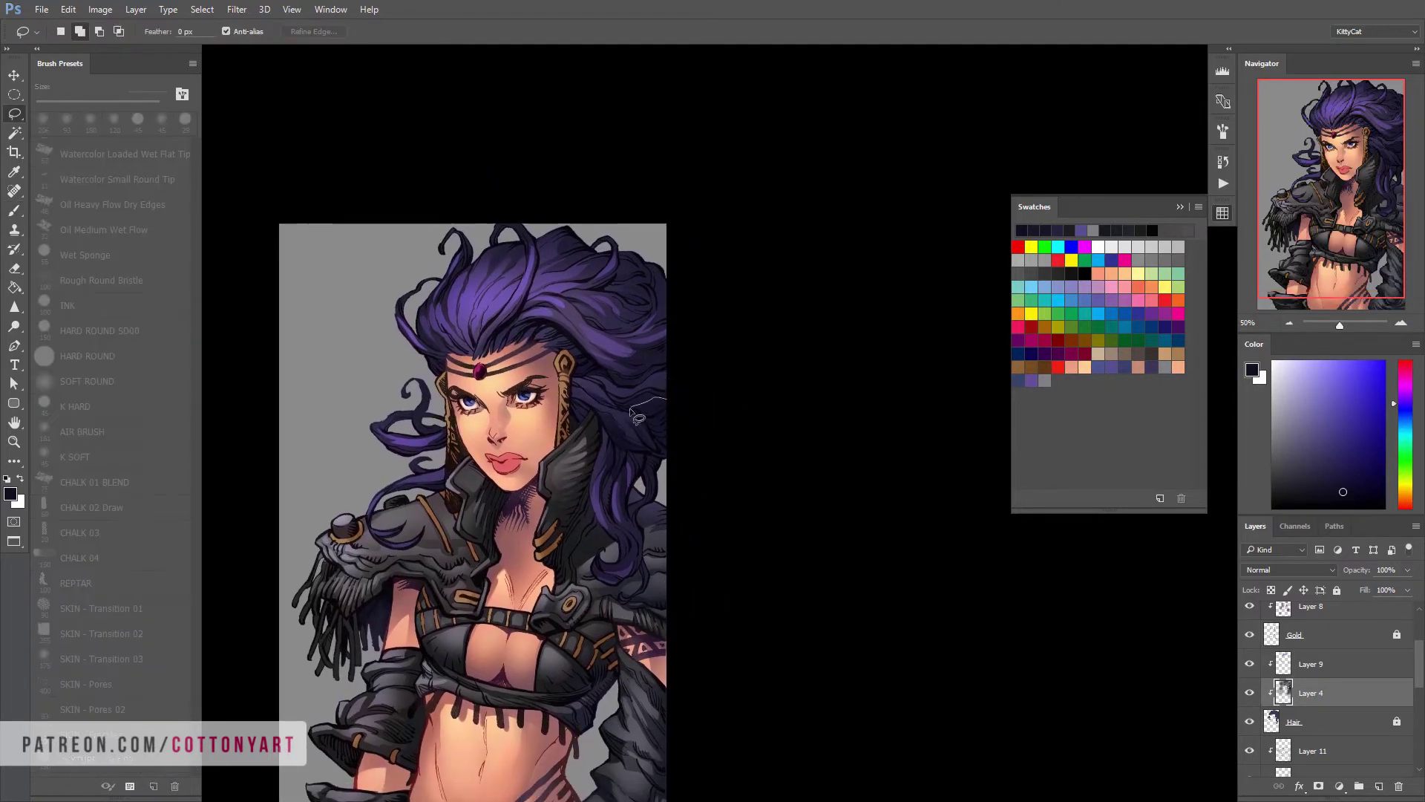
{"action": "key", "text": "alt+bracketright"}
{"action": "key", "text": "b"}
{"action": "scroll", "coordinate": [646, 505], "scroll_direction": "down", "scroll_amount": 1}
{"action": "key", "text": "alt+bracketleft"}
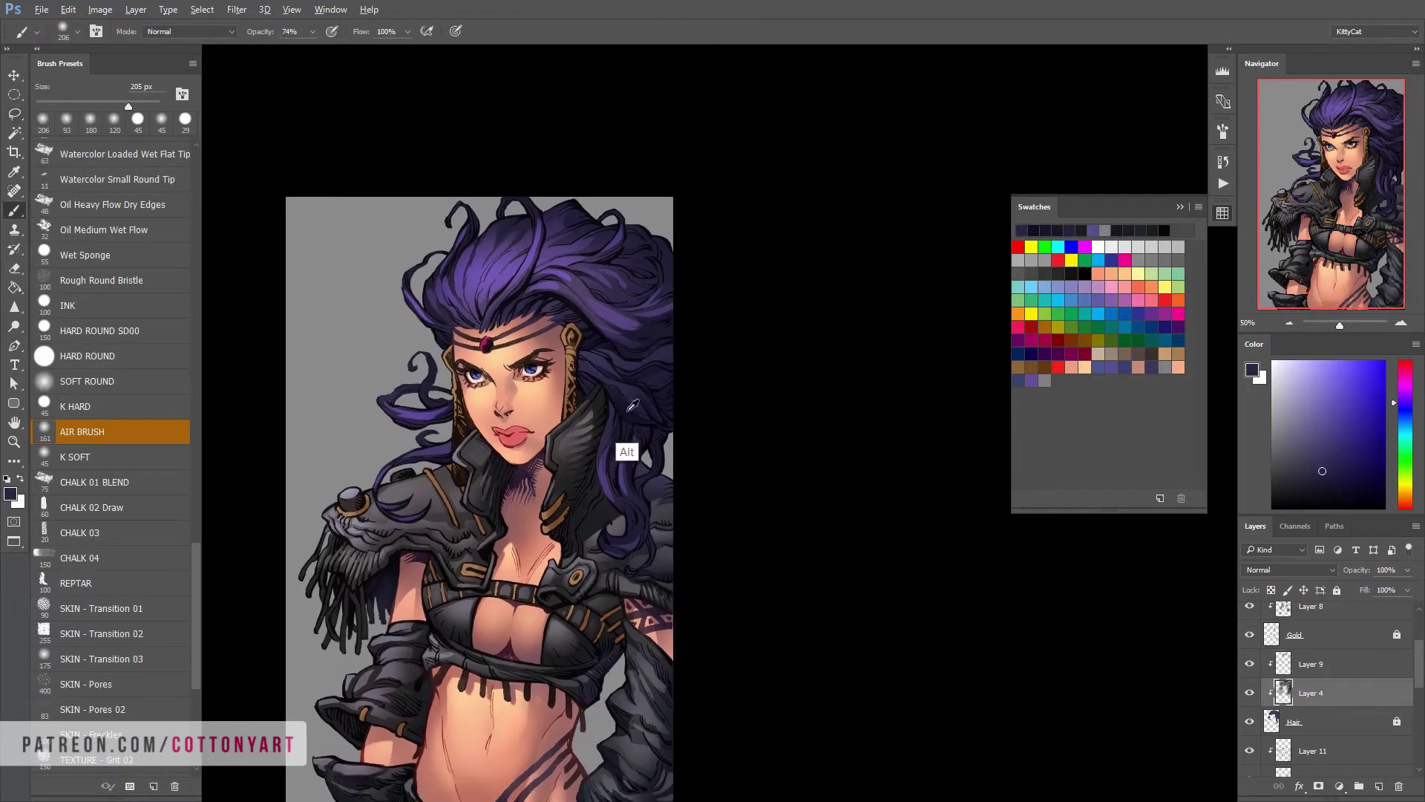
{"action": "key", "text": "alt+bracketright"}
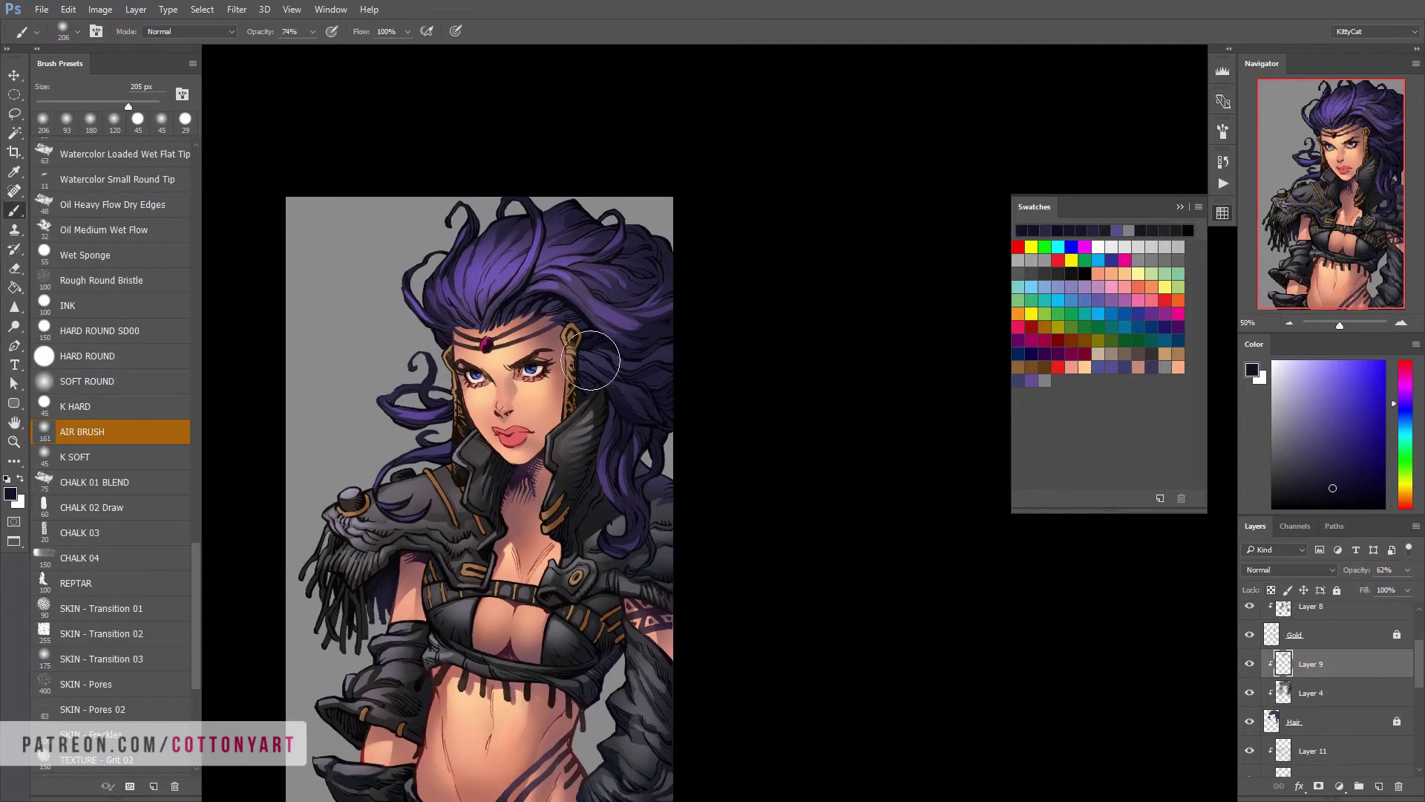
{"action": "key", "text": "alt+bracketleft"}
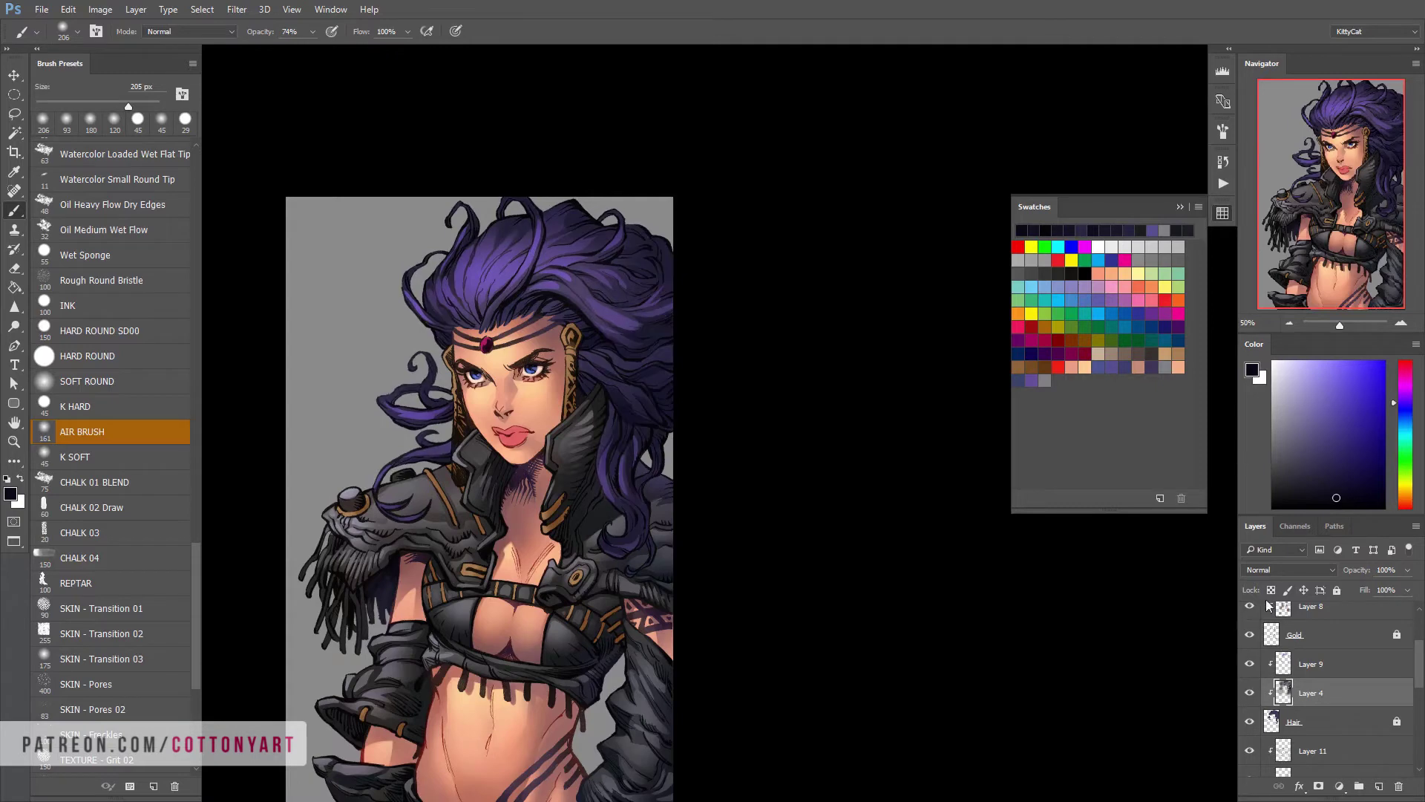
{"action": "key", "text": "alt+bracketright"}
{"action": "key", "text": "l"}
{"action": "left_click_drag", "start_coordinate": [623, 326], "coordinate": [601, 411]}
{"action": "key", "text": "alt+bracketleft"}
{"action": "key", "text": "b"}
{"action": "key", "text": "l"}
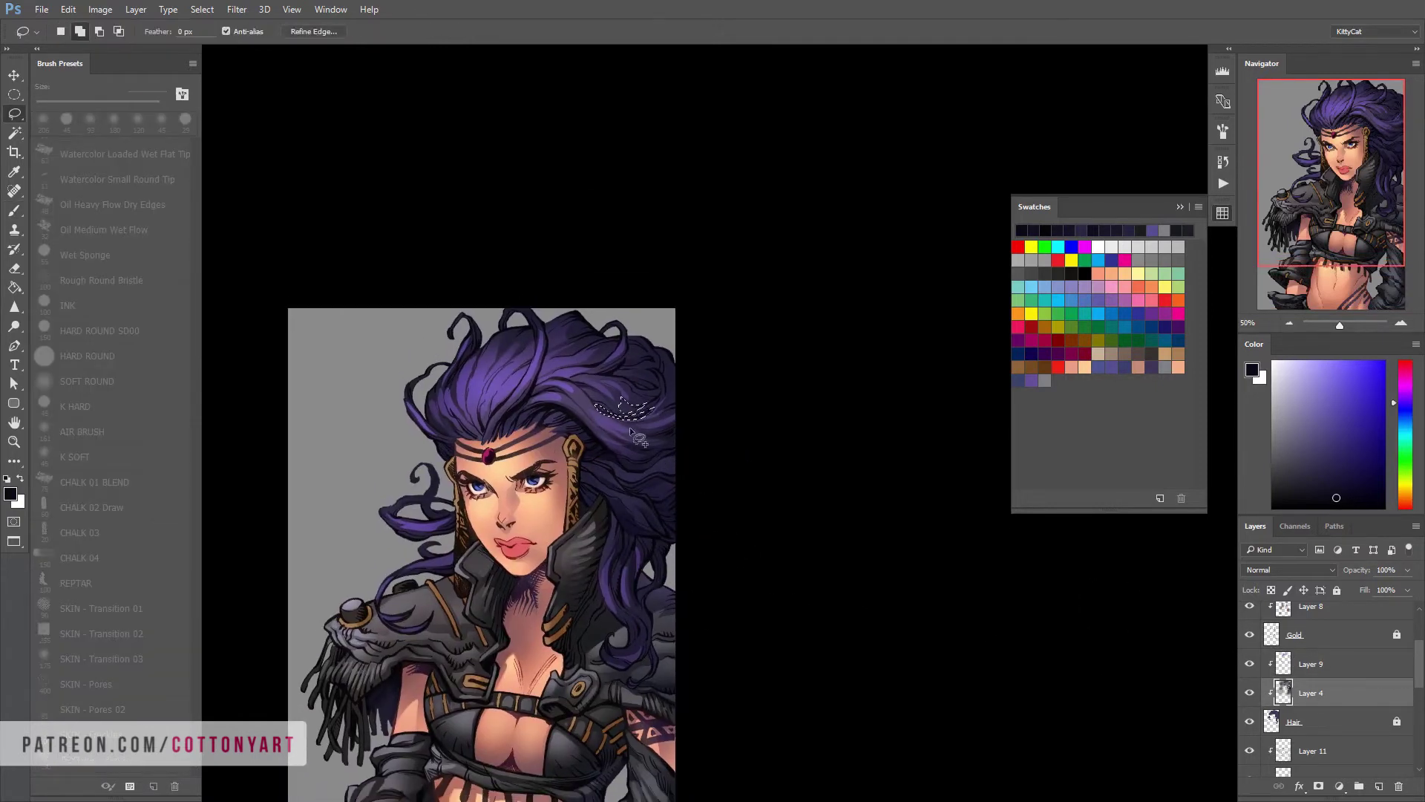
{"action": "key", "text": "b"}
{"action": "scroll", "coordinate": [662, 583], "scroll_direction": "down", "scroll_amount": 5}
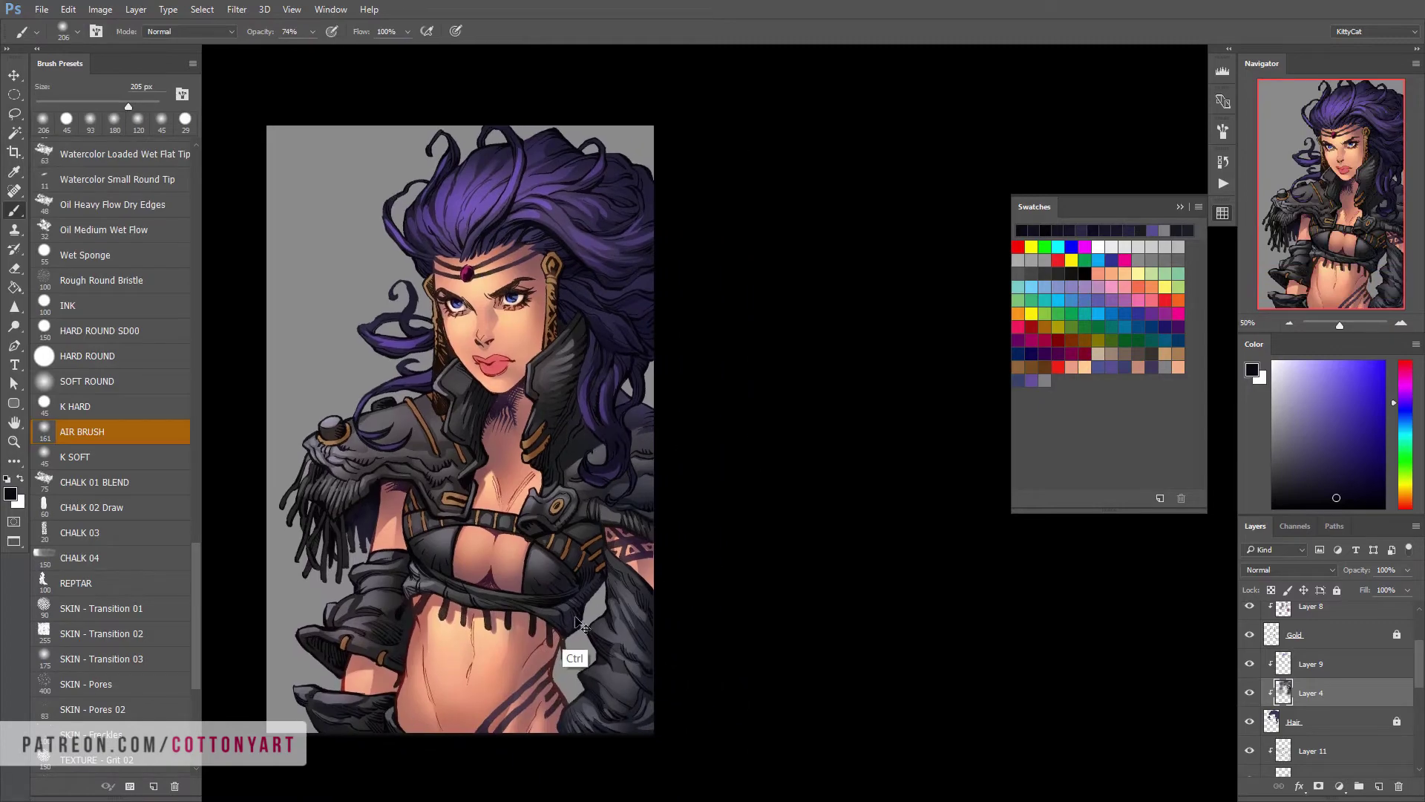
{"action": "scroll", "coordinate": [582, 626], "scroll_direction": "up", "scroll_amount": 2}
Zoom in and lasso a hair strand by the neck on Layer 9, sampling the hair purple
{"action": "key", "text": "ctrl+plus"}
{"action": "key", "text": "comma"}
{"action": "scroll", "coordinate": [694, 392], "scroll_direction": "up", "scroll_amount": 1}
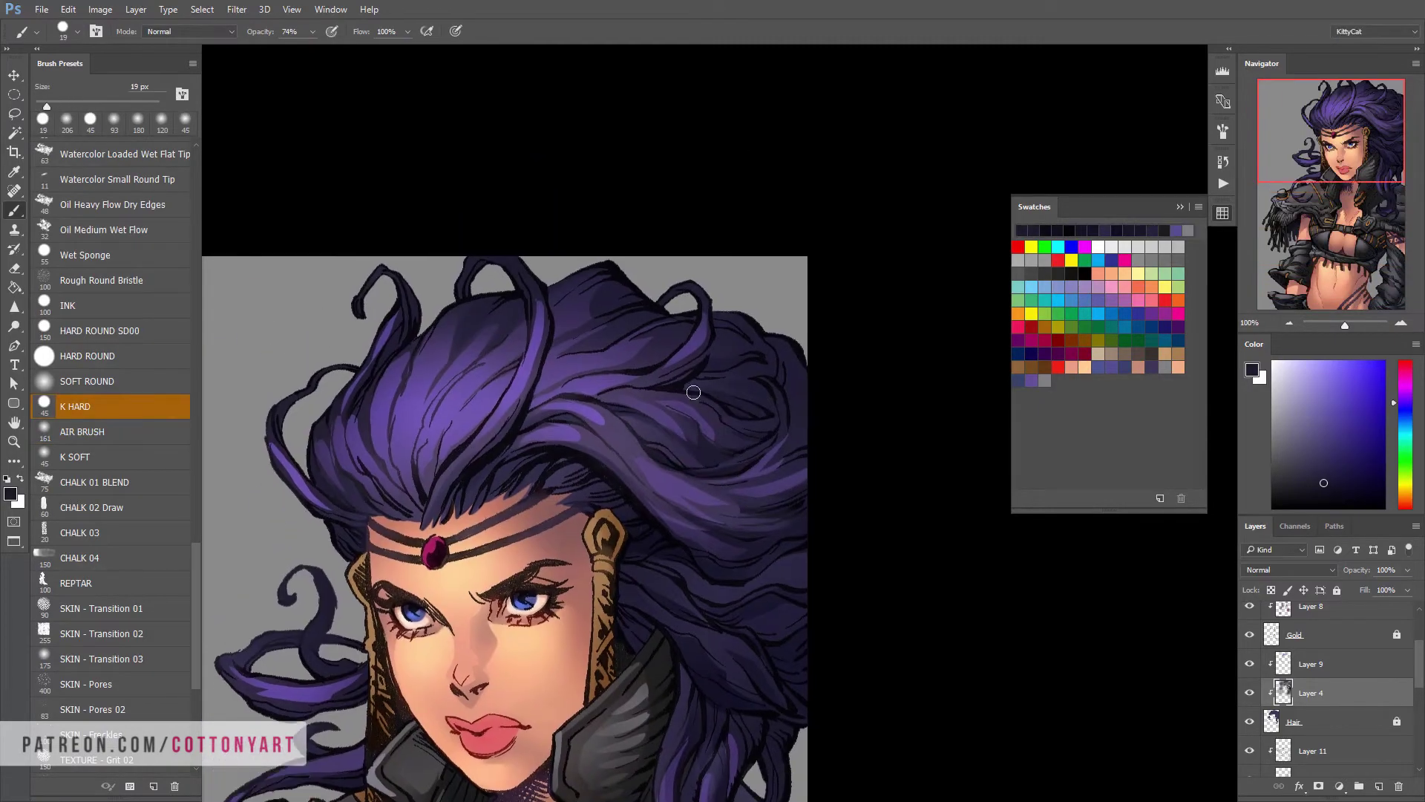
{"action": "key", "text": "h"}
{"action": "mouse_move", "coordinate": [694, 392]}
{"action": "left_mouse_down"}
{"action": "mouse_move", "coordinate": [573, 406]}
{"action": "mouse_move", "coordinate": [622, 458]}
{"action": "left_mouse_up"}
{"action": "key", "text": "l"}
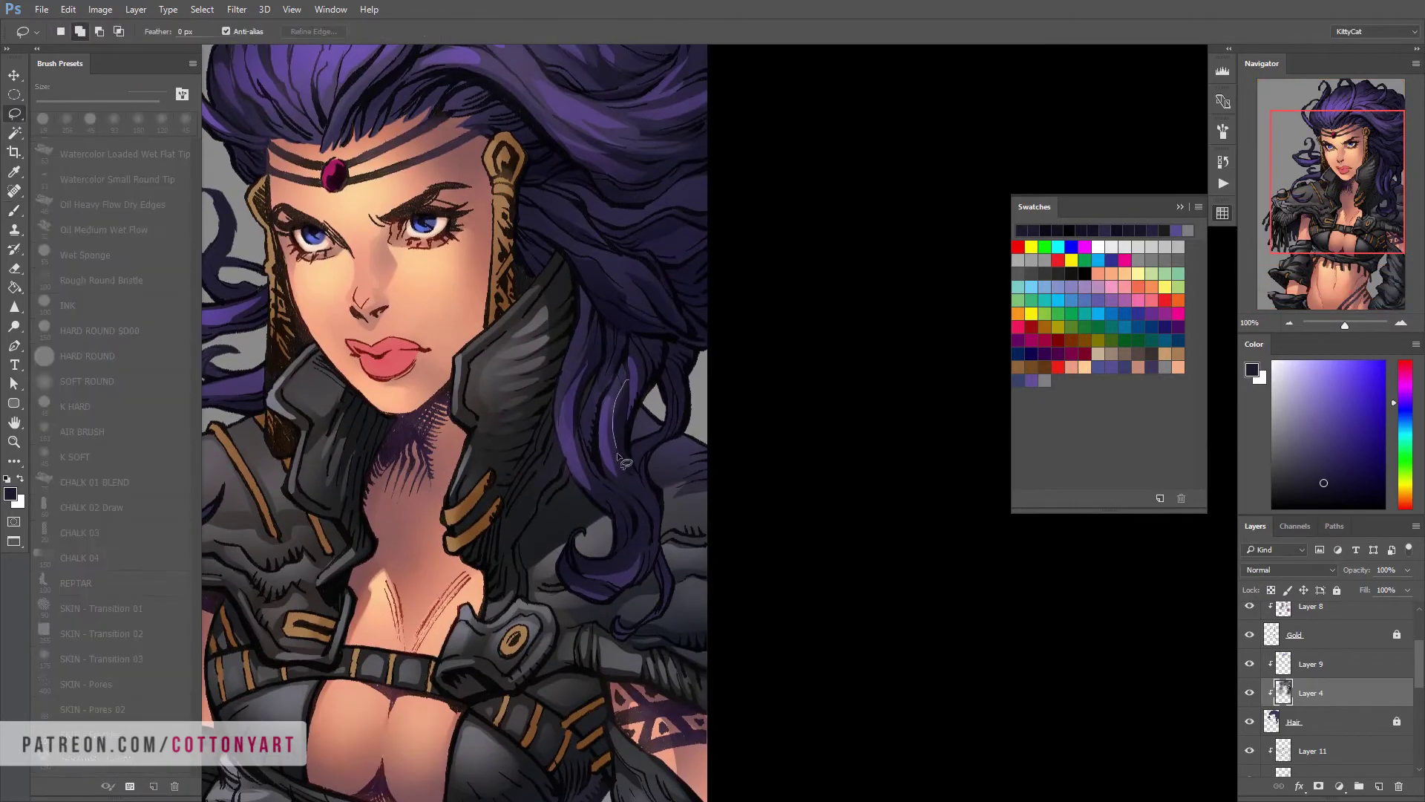
{"action": "key", "text": "alt+bracketright"}
{"action": "key", "text": "6"}
{"action": "key", "text": "2"}
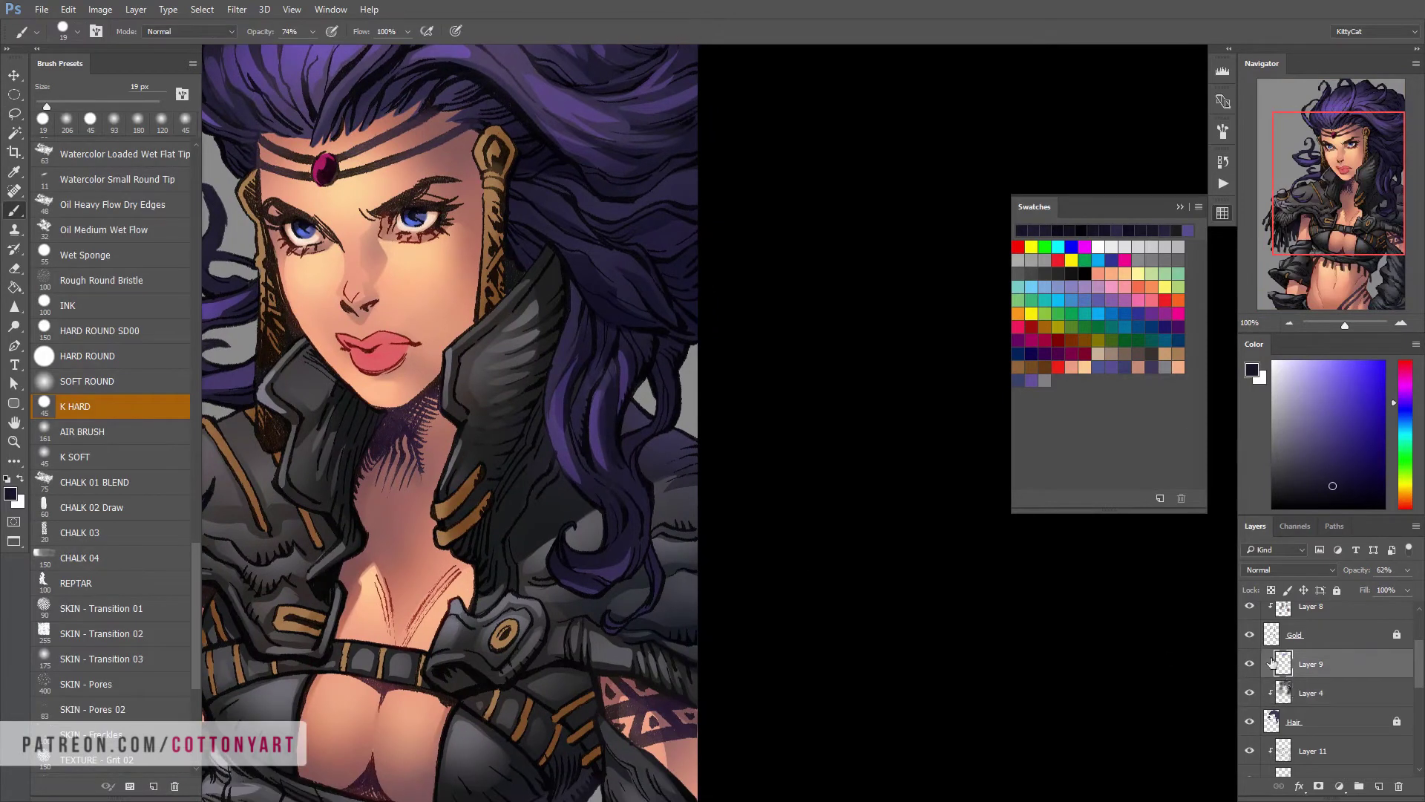
{"action": "left_click_drag", "start_coordinate": [587, 387], "coordinate": [580, 438]}
{"action": "key", "text": "b"}
{"action": "key", "text": "period"}
{"action": "left_click", "coordinate": [601, 430], "text": "alt"}
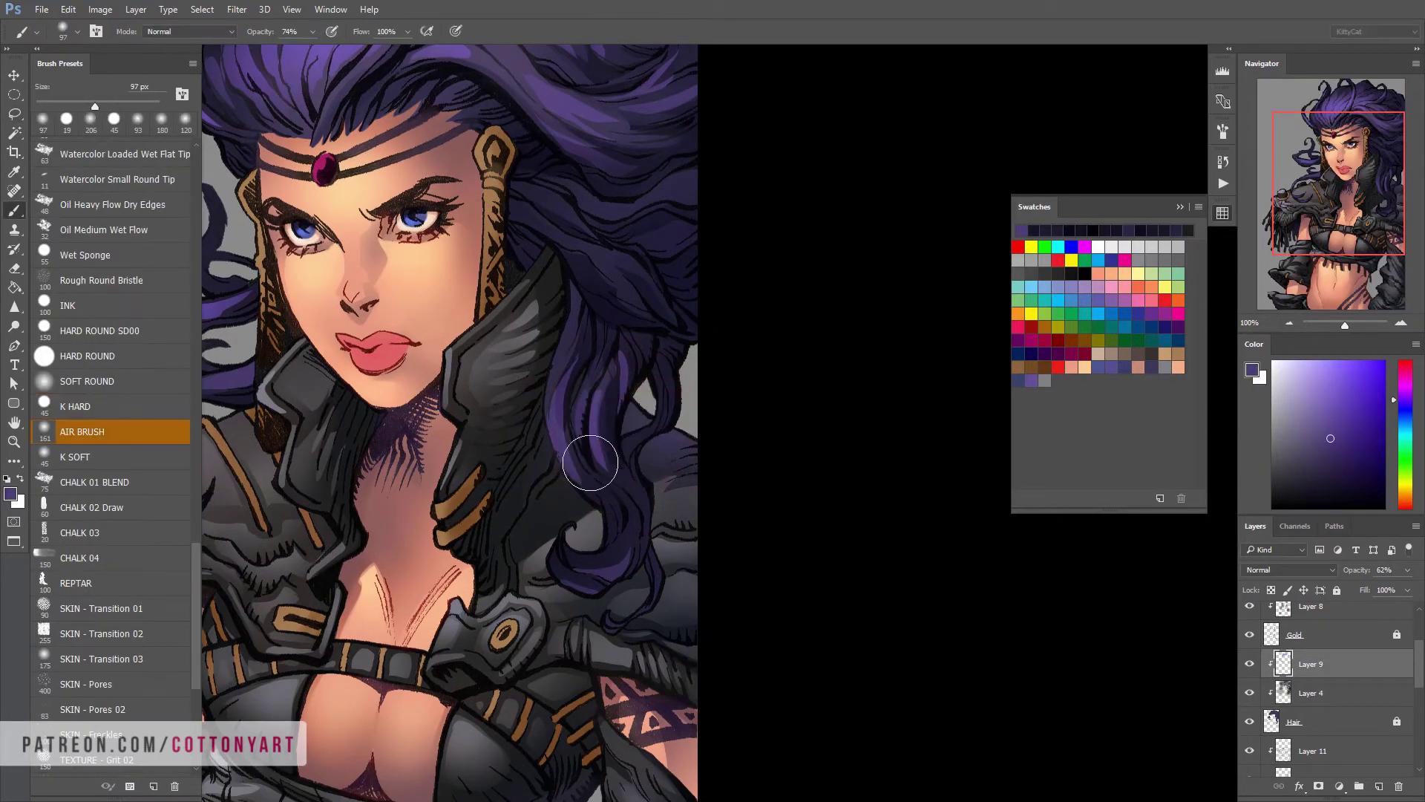
Outline the hair strands beside the neck and airbrush deeper purple shading into them
{"action": "scroll", "coordinate": [586, 416], "scroll_direction": "down", "scroll_amount": 1}
{"action": "key", "text": "ctrl+d"}
{"action": "key", "text": "l"}
{"action": "key", "text": "b"}
{"action": "left_click_drag", "start_coordinate": [558, 424], "coordinate": [668, 394]}
{"action": "key", "text": "l"}
{"action": "key", "text": "ctrl+minus"}
{"action": "key", "text": "b"}
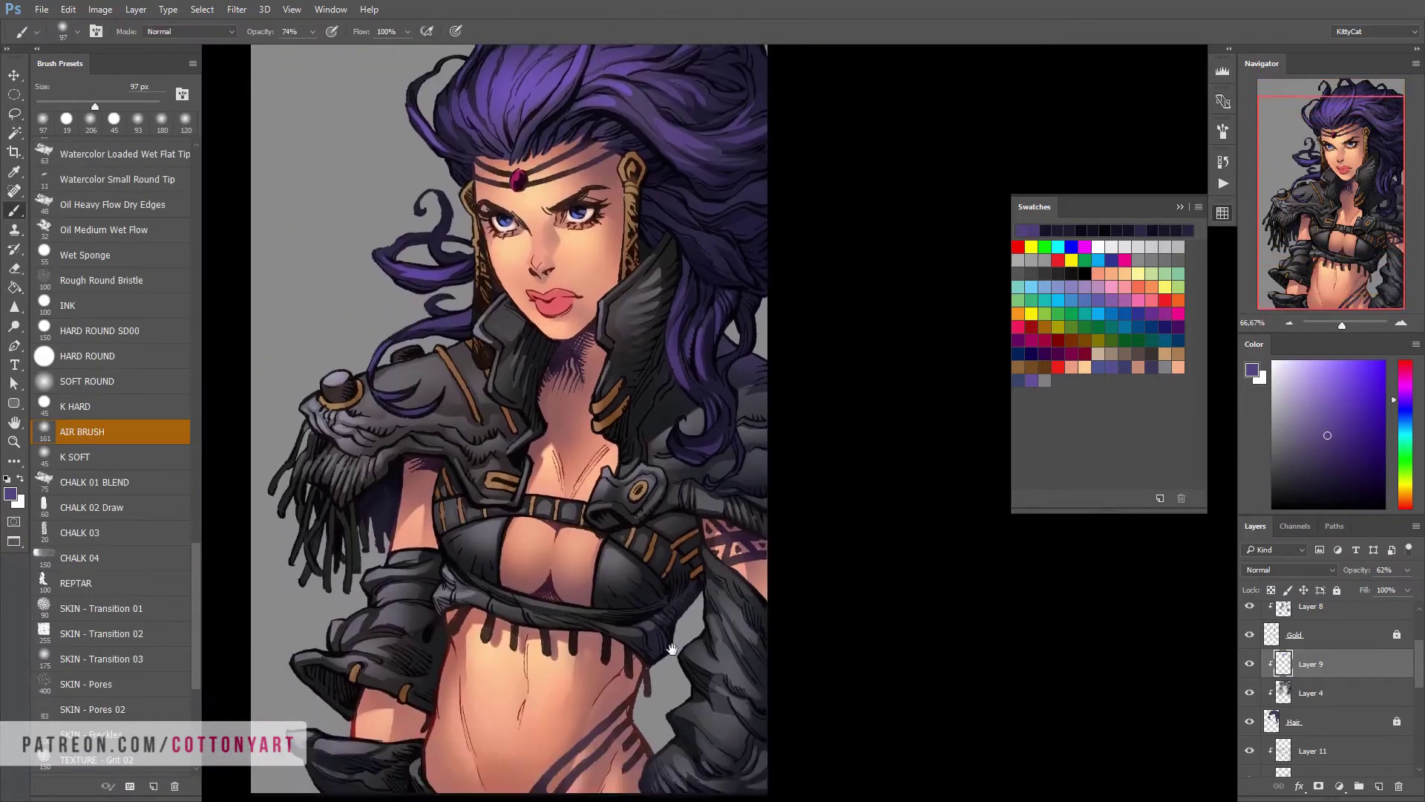
{"action": "scroll", "coordinate": [479, 438], "scroll_direction": "up", "scroll_amount": 4}
{"action": "left_click", "coordinate": [478, 438], "text": "alt"}
{"action": "scroll", "coordinate": [479, 438], "scroll_direction": "down", "scroll_amount": 1}
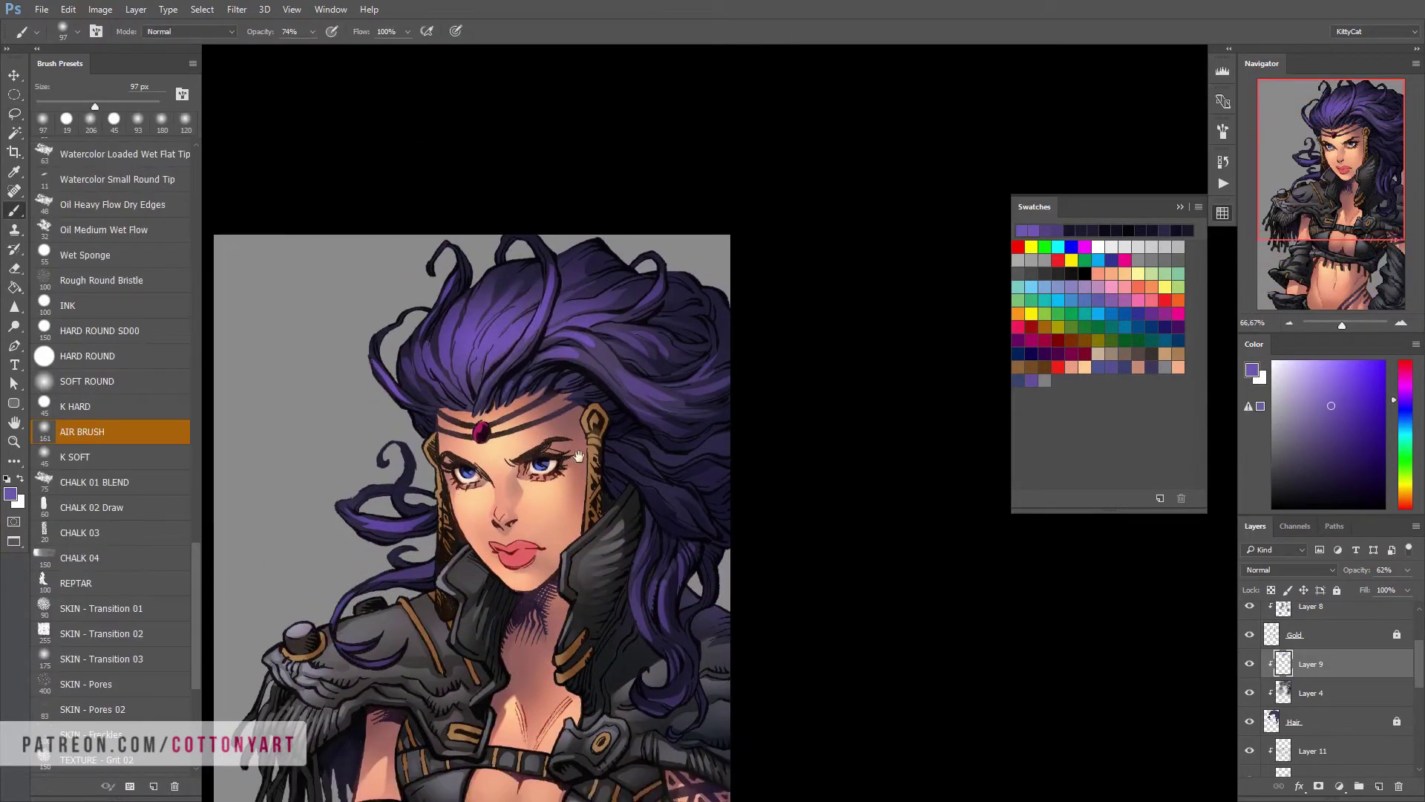
{"action": "key", "text": "l"}
{"action": "scroll", "coordinate": [490, 453], "scroll_direction": "up", "scroll_amount": 2}
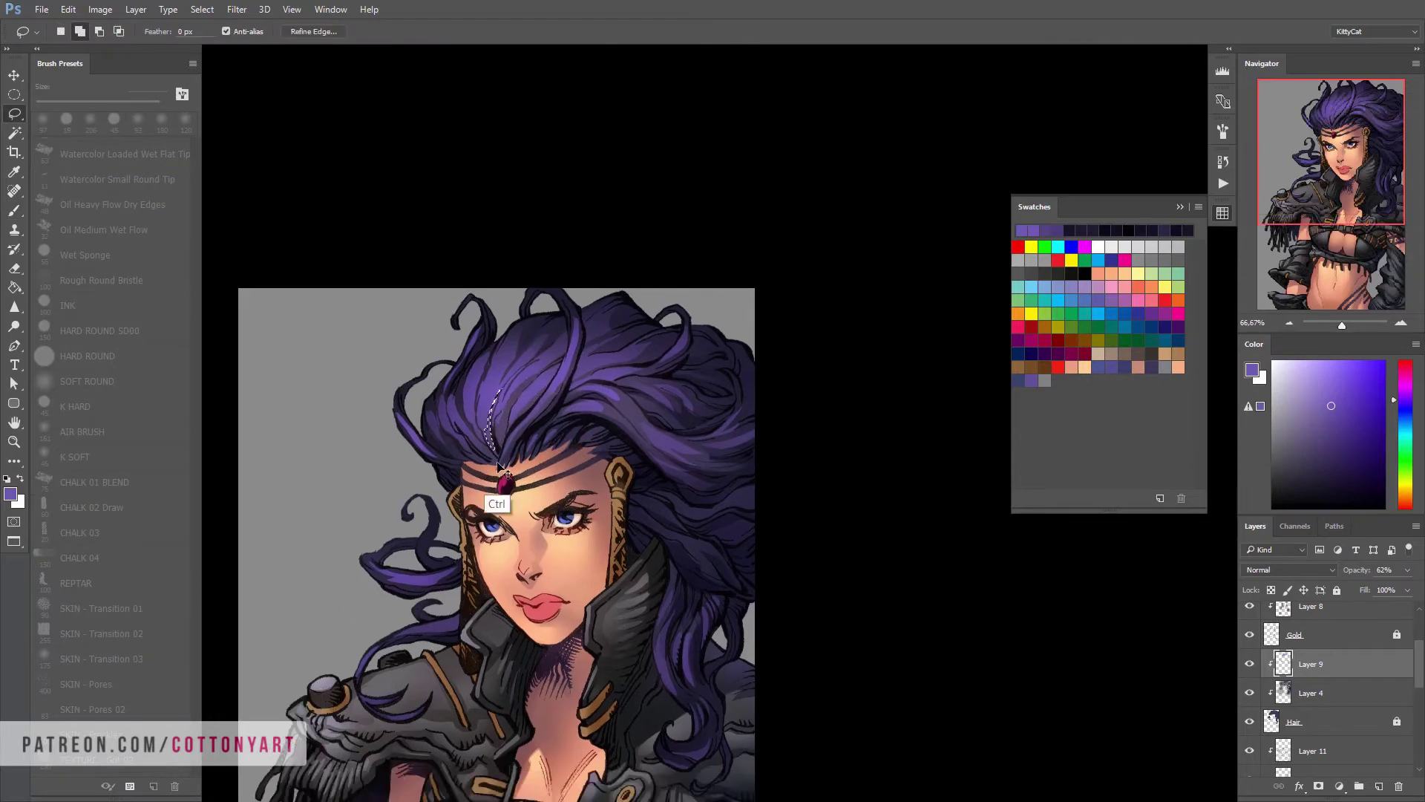
{"action": "key", "text": "ctrl+d"}
Zoom out to the whole figure and lock Layer 9's transparent pixels
{"action": "scroll", "coordinate": [499, 467], "scroll_direction": "down", "scroll_amount": 1}
{"action": "scroll", "coordinate": [564, 512], "scroll_direction": "up", "scroll_amount": 3}
{"action": "scroll", "coordinate": [564, 512], "scroll_direction": "right", "scroll_amount": 2}
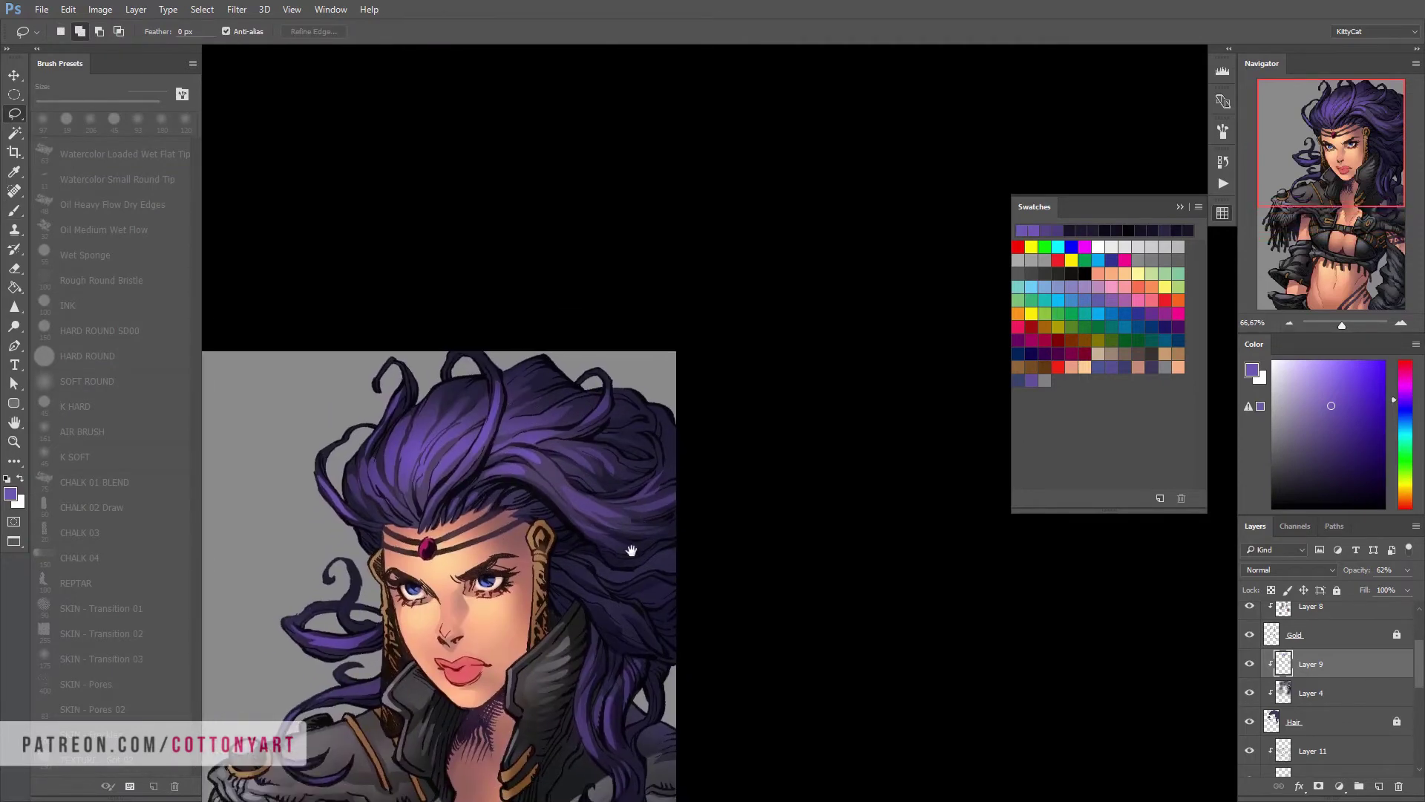
{"action": "left_click_drag", "start_coordinate": [631, 550], "coordinate": [599, 512]}
{"action": "scroll", "coordinate": [623, 476], "scroll_direction": "left", "scroll_amount": 3}
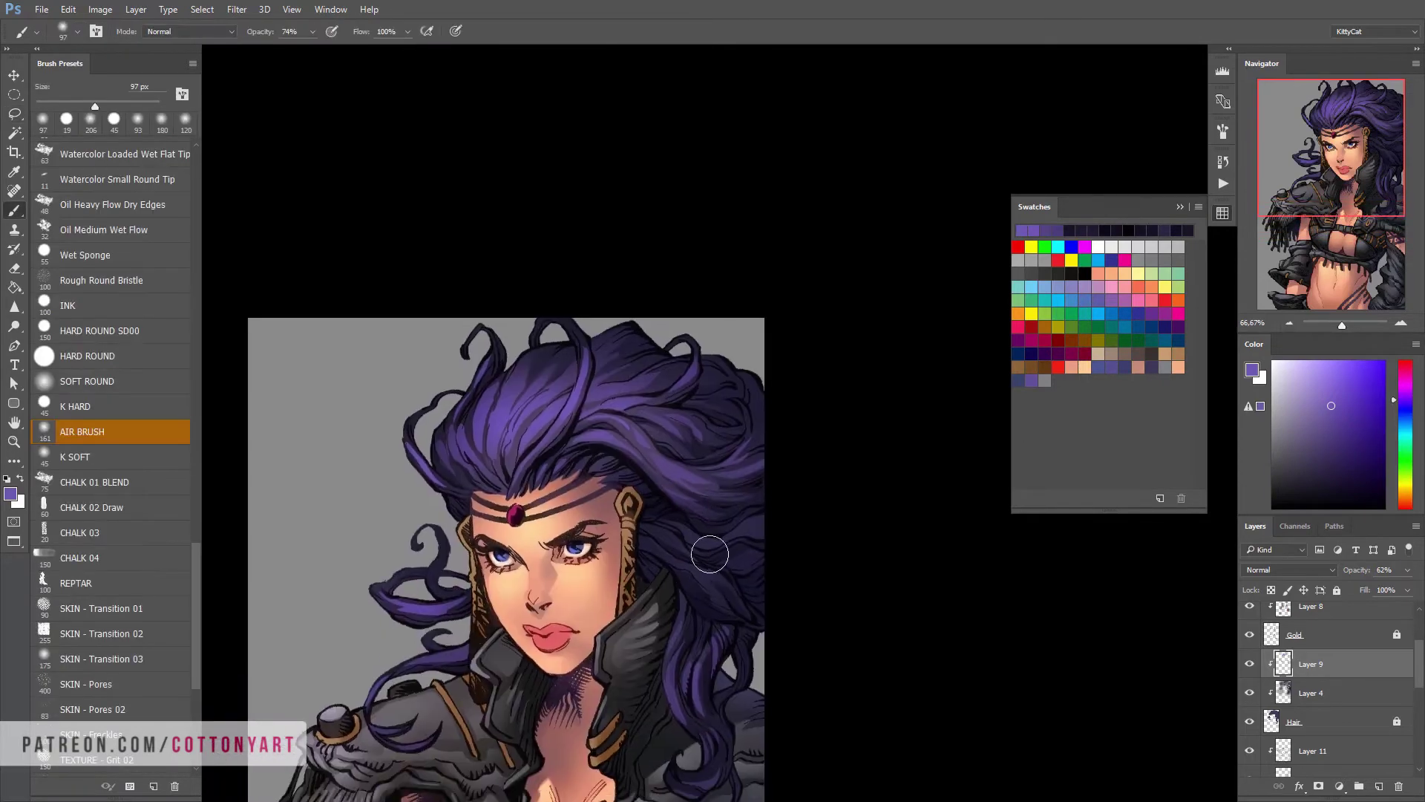
{"action": "scroll", "coordinate": [713, 505], "scroll_direction": "down", "scroll_amount": 1}
{"action": "key", "text": "b"}
{"action": "scroll", "coordinate": [678, 471], "scroll_direction": "down", "scroll_amount": 1}
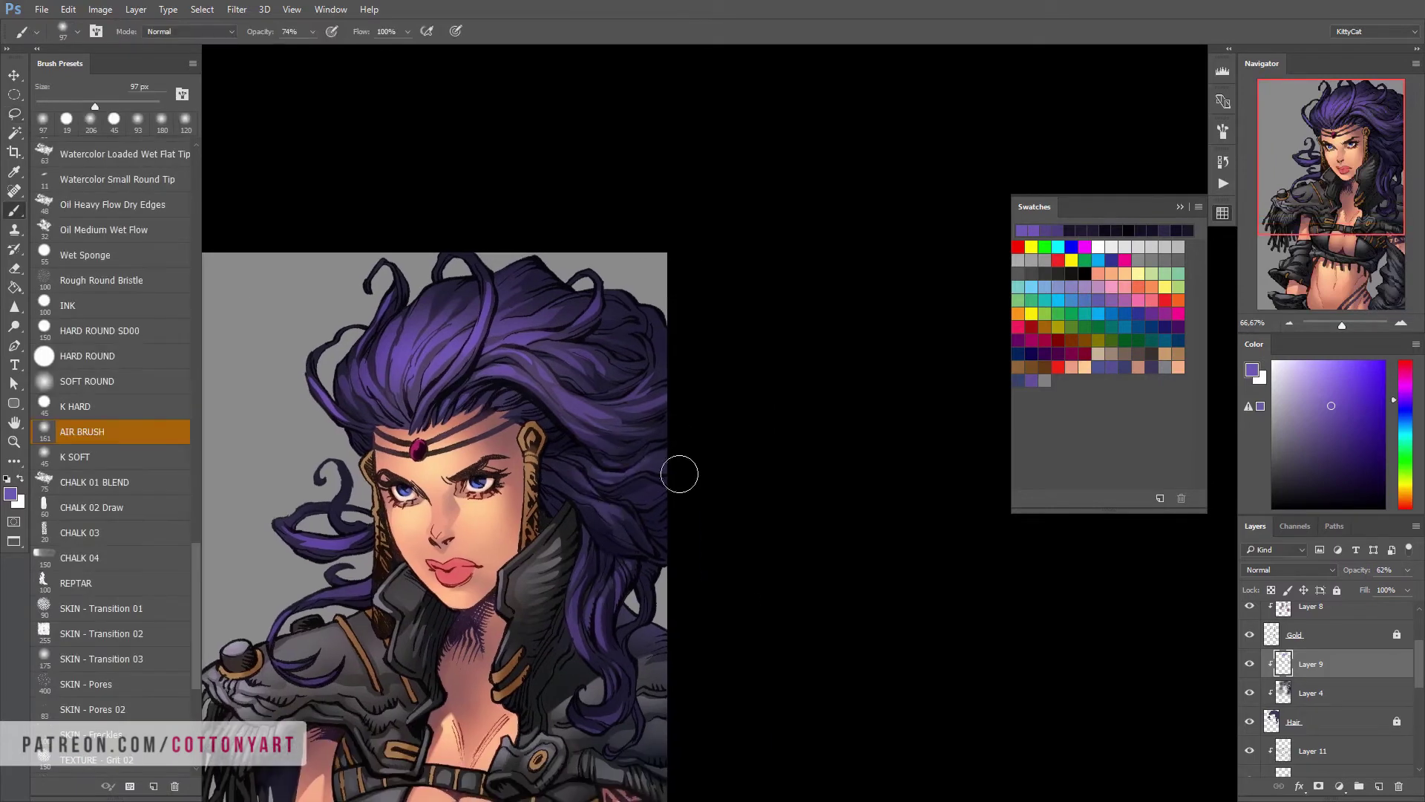
{"action": "scroll", "coordinate": [677, 471], "scroll_direction": "left", "scroll_amount": 1}
{"action": "key", "text": "ctrl+minus"}
{"action": "left_click", "coordinate": [757, 565], "text": "alt"}
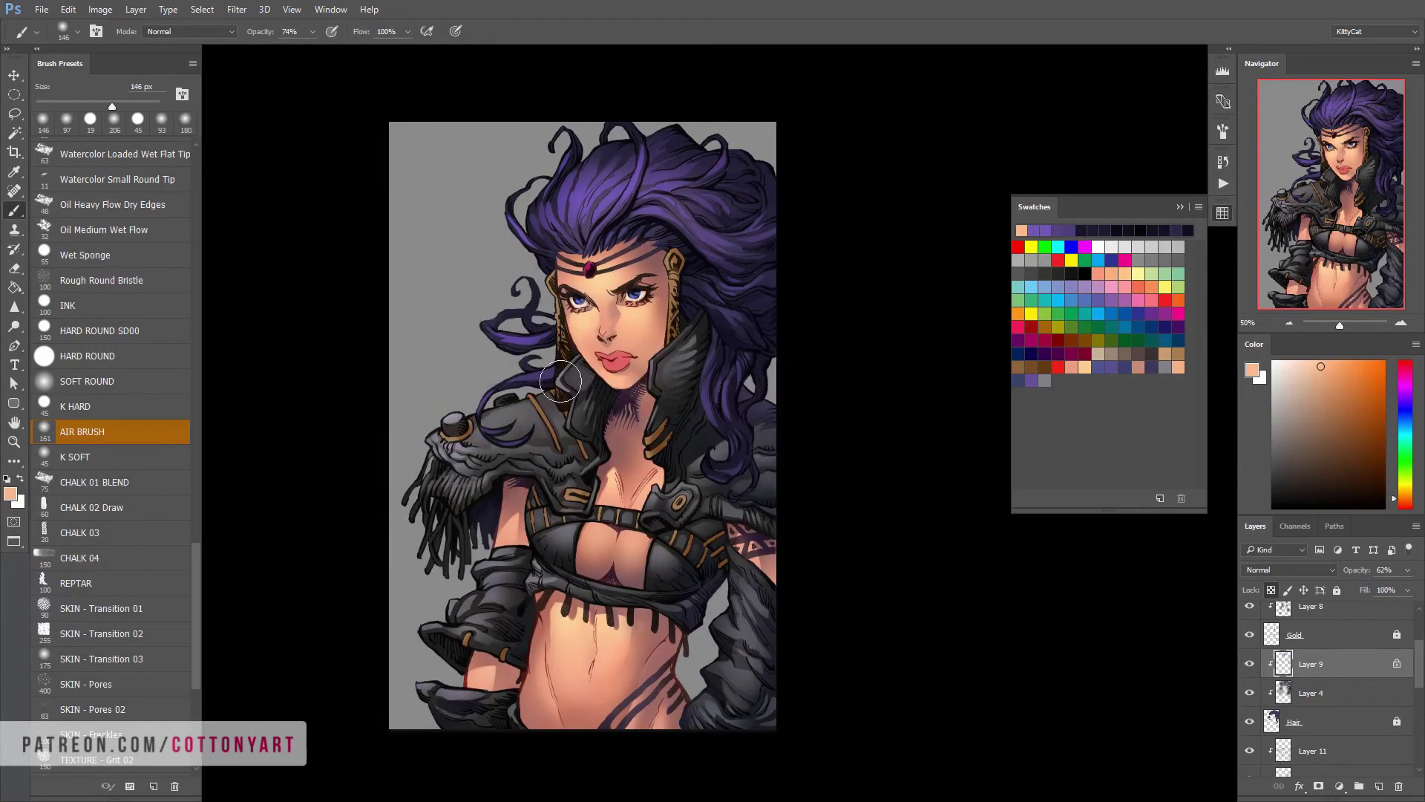
Set the brush blending mode to Color Dodge at 26% opacity
{"action": "left_click", "coordinate": [189, 32]}
{"action": "left_click", "coordinate": [171, 150]}
{"action": "key", "text": "2"}
{"action": "key", "text": "6"}
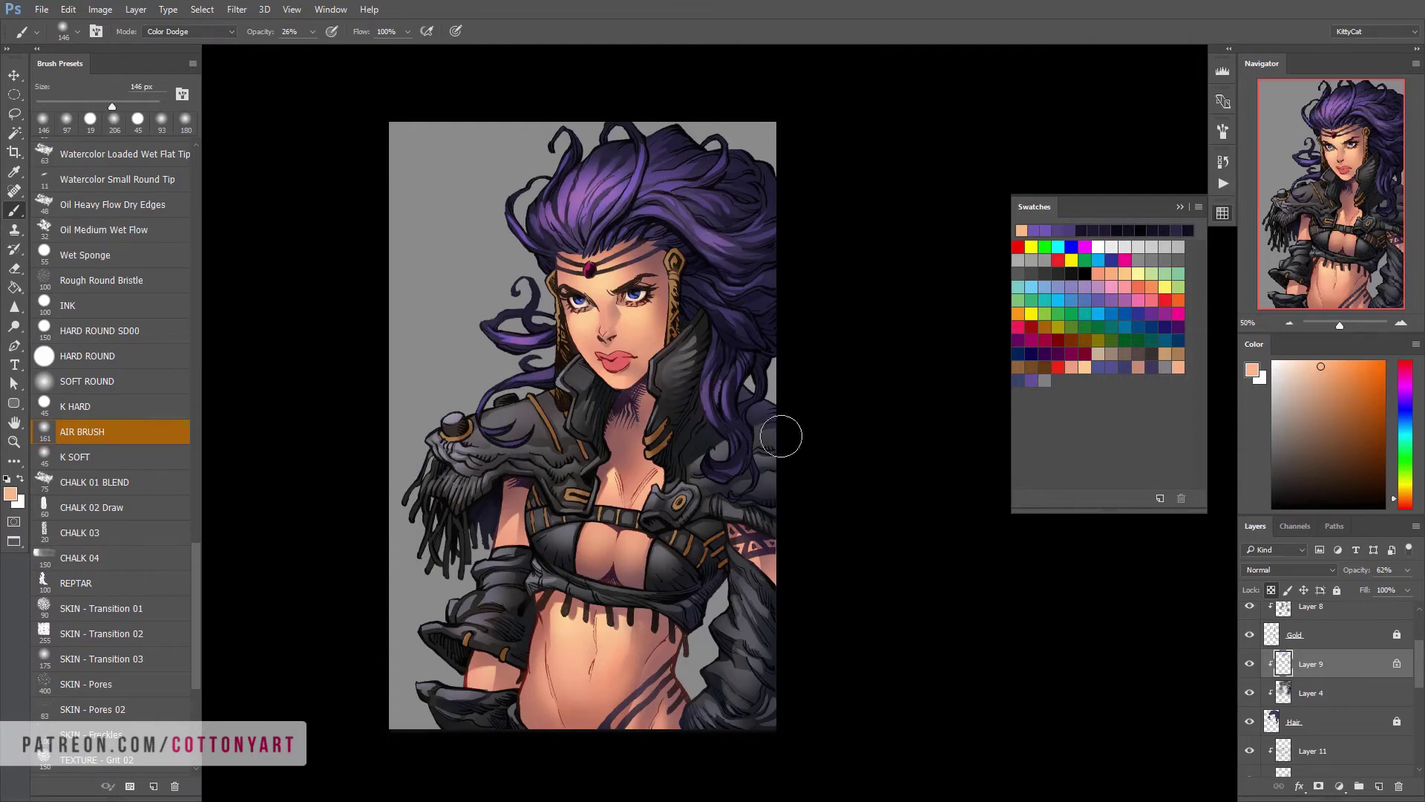
Pick an orange and dodge warm highlights onto the purple hair and the skin
{"action": "scroll", "coordinate": [781, 436], "scroll_direction": "down", "scroll_amount": 3}
{"action": "scroll", "coordinate": [705, 519], "scroll_direction": "right", "scroll_amount": 1}
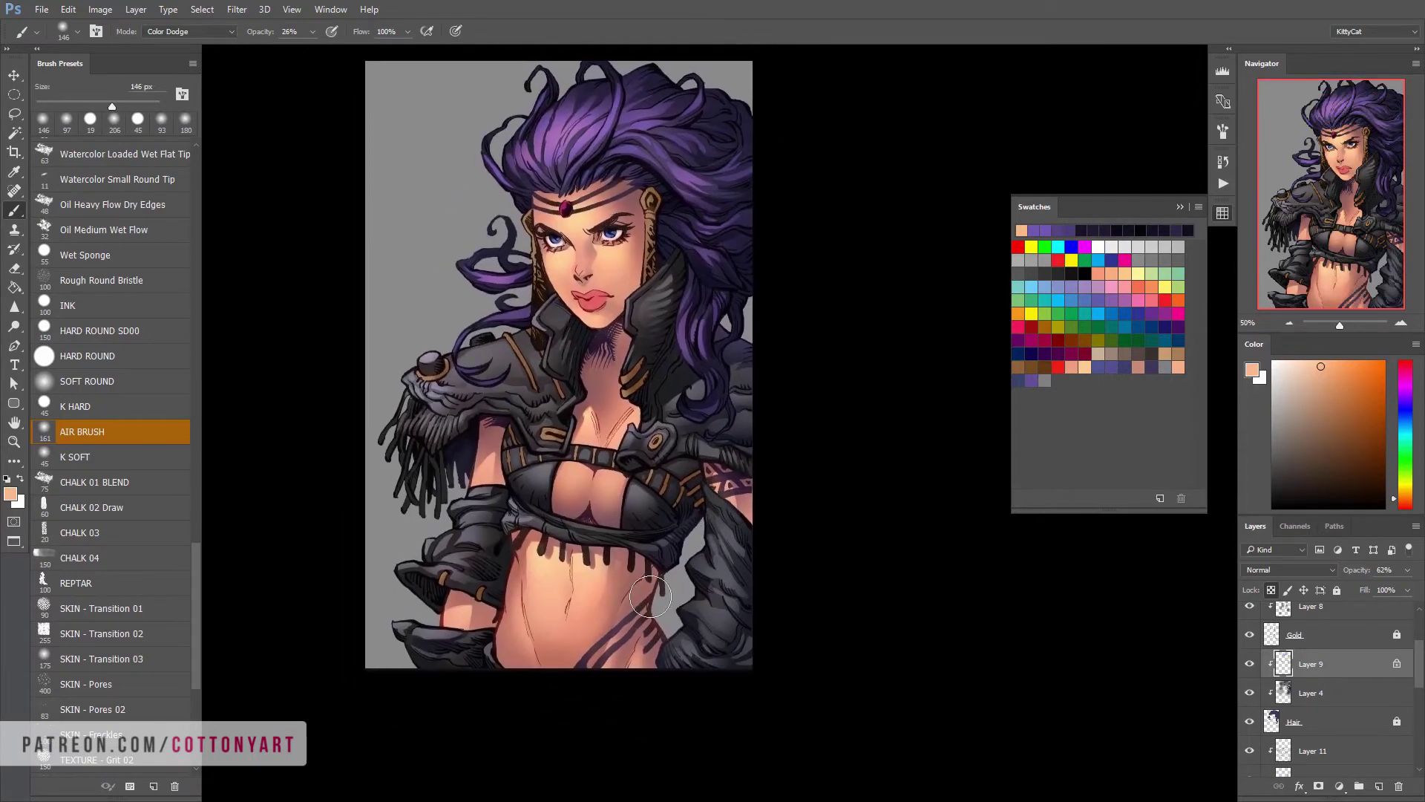
{"action": "scroll", "coordinate": [668, 594], "scroll_direction": "down", "scroll_amount": 2}
{"action": "scroll", "coordinate": [668, 594], "scroll_direction": "left", "scroll_amount": 1}
{"action": "scroll", "coordinate": [1250, 665], "scroll_direction": "down", "scroll_amount": 1}
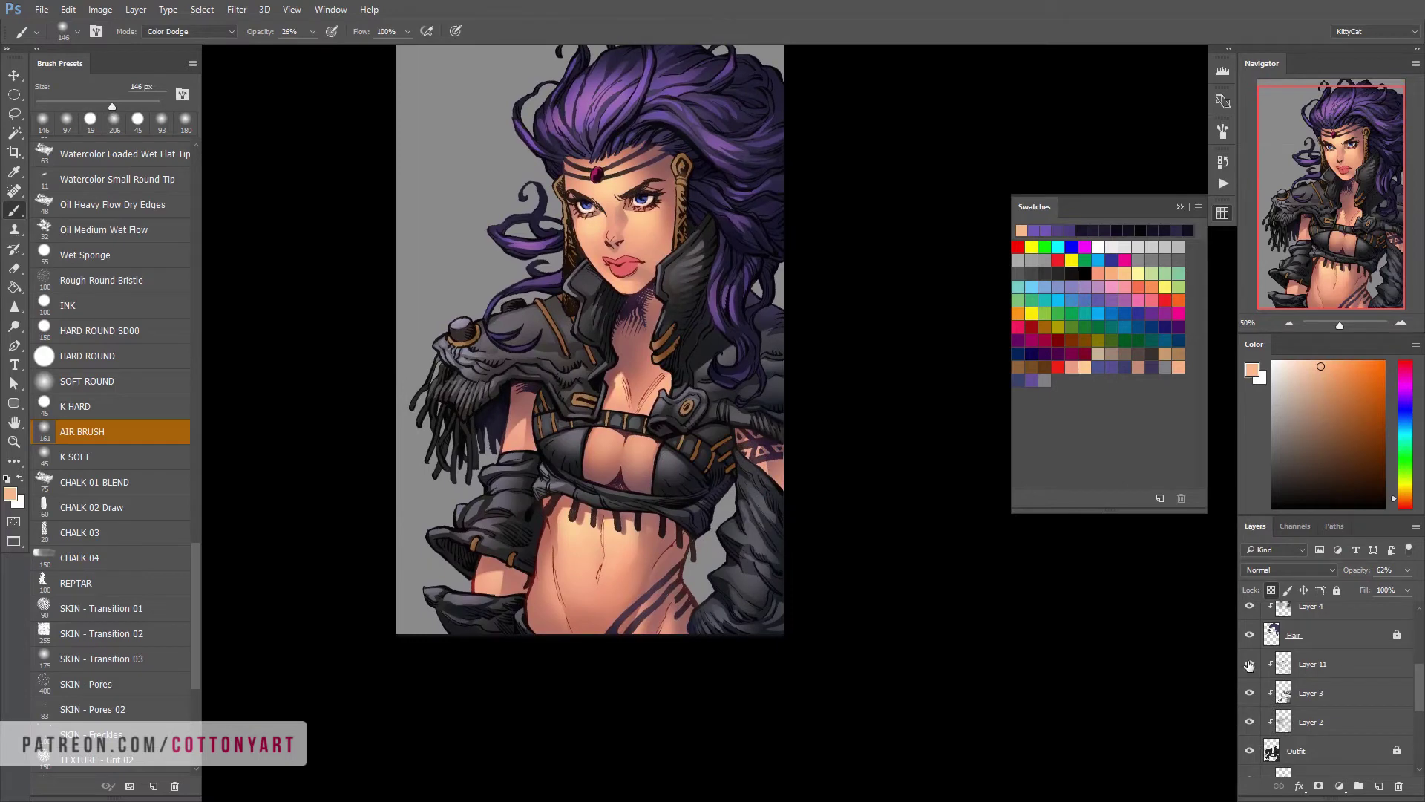
{"action": "left_click", "coordinate": [514, 319], "text": "alt"}
{"action": "scroll", "coordinate": [748, 498], "scroll_direction": "down", "scroll_amount": 1}
{"action": "scroll", "coordinate": [749, 499], "scroll_direction": "left", "scroll_amount": 1}
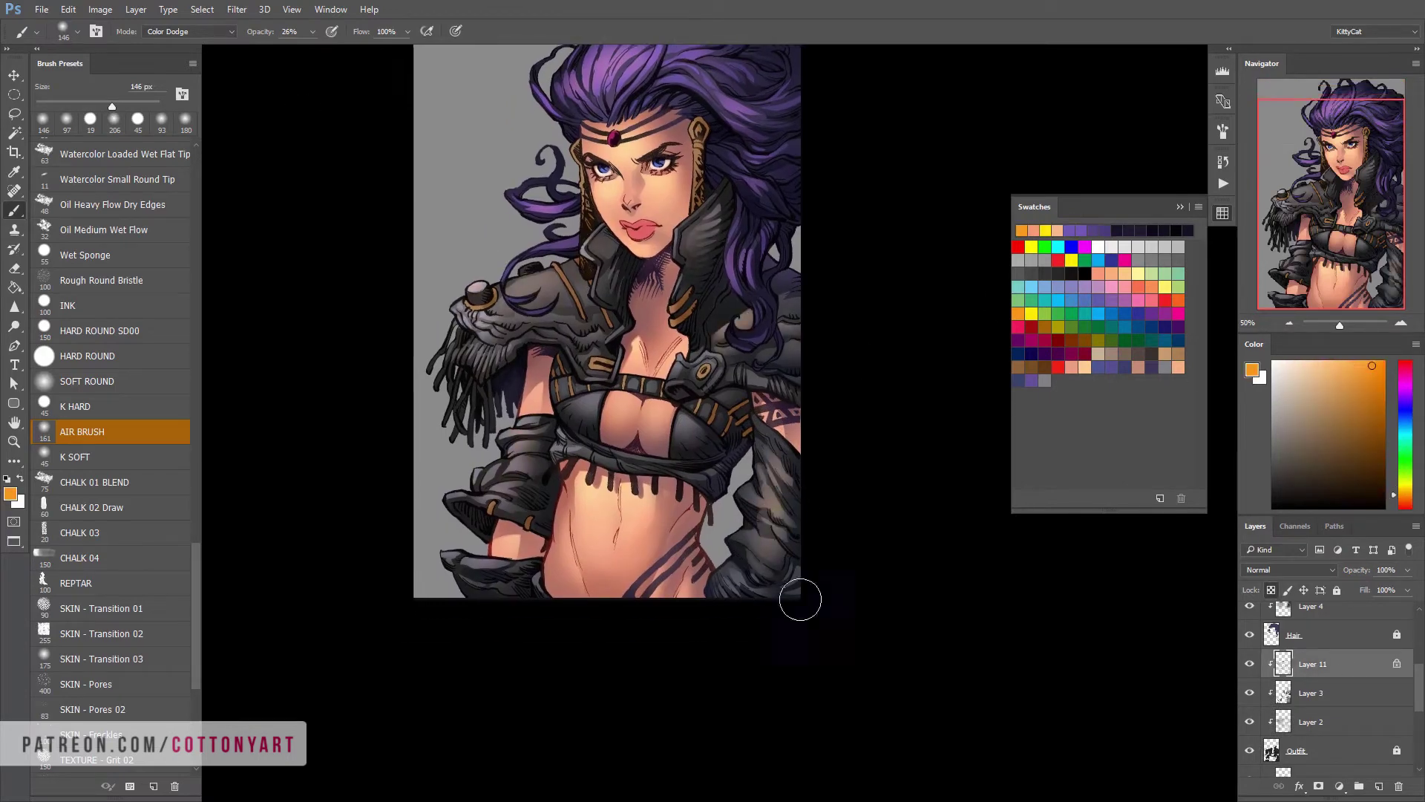
{"action": "scroll", "coordinate": [798, 595], "scroll_direction": "up", "scroll_amount": 4}
{"action": "scroll", "coordinate": [799, 594], "scroll_direction": "right", "scroll_amount": 1}
{"action": "scroll", "coordinate": [758, 384], "scroll_direction": "down", "scroll_amount": 1}
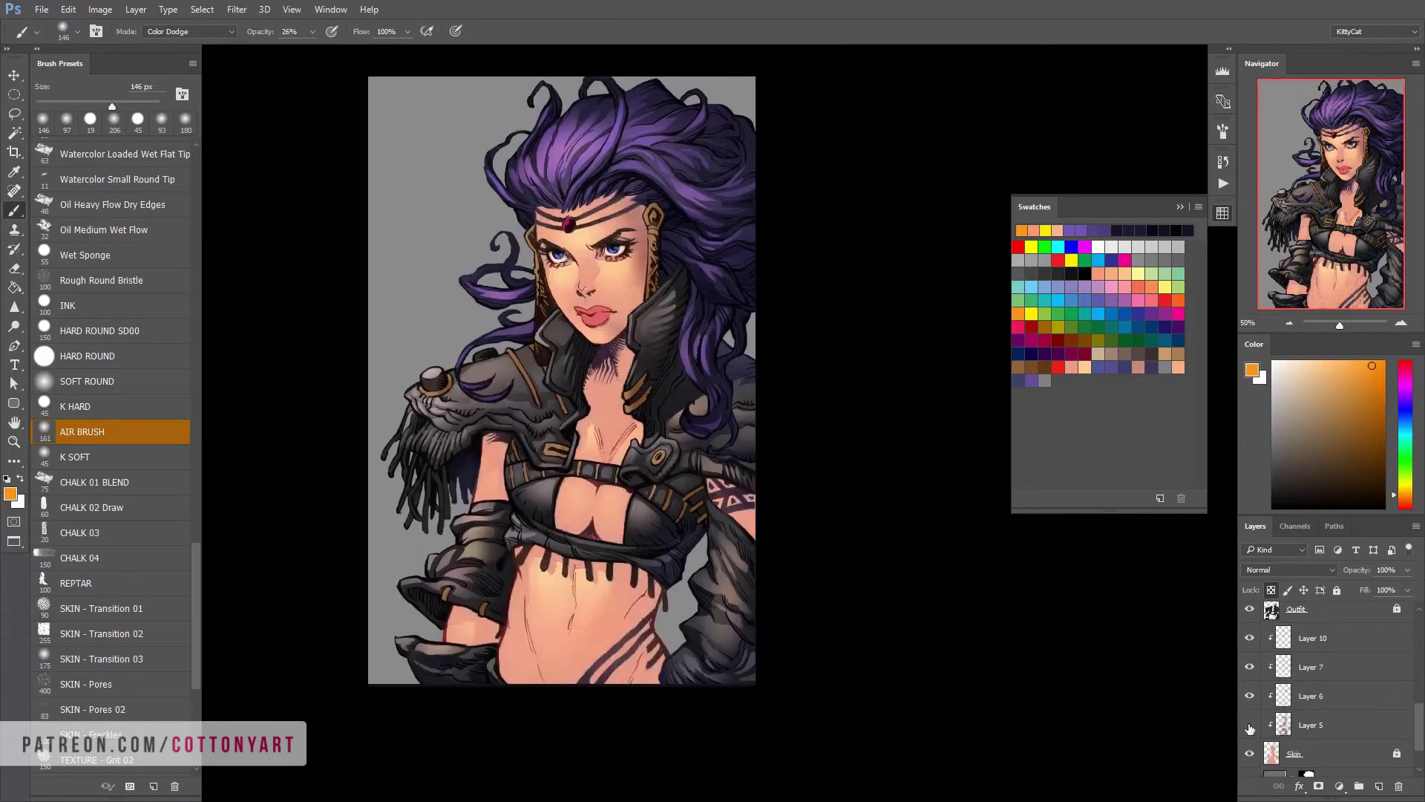
Return the brush to Normal mode, enlarge the soft airbrush, and load a dark purple
{"action": "left_click", "coordinate": [189, 31]}
{"action": "left_click", "coordinate": [171, 34]}
{"action": "right_click", "coordinate": [866, 302]}
{"action": "key", "text": "Escape"}
{"action": "left_click", "coordinate": [625, 369], "text": "alt"}
{"action": "key", "text": "l"}
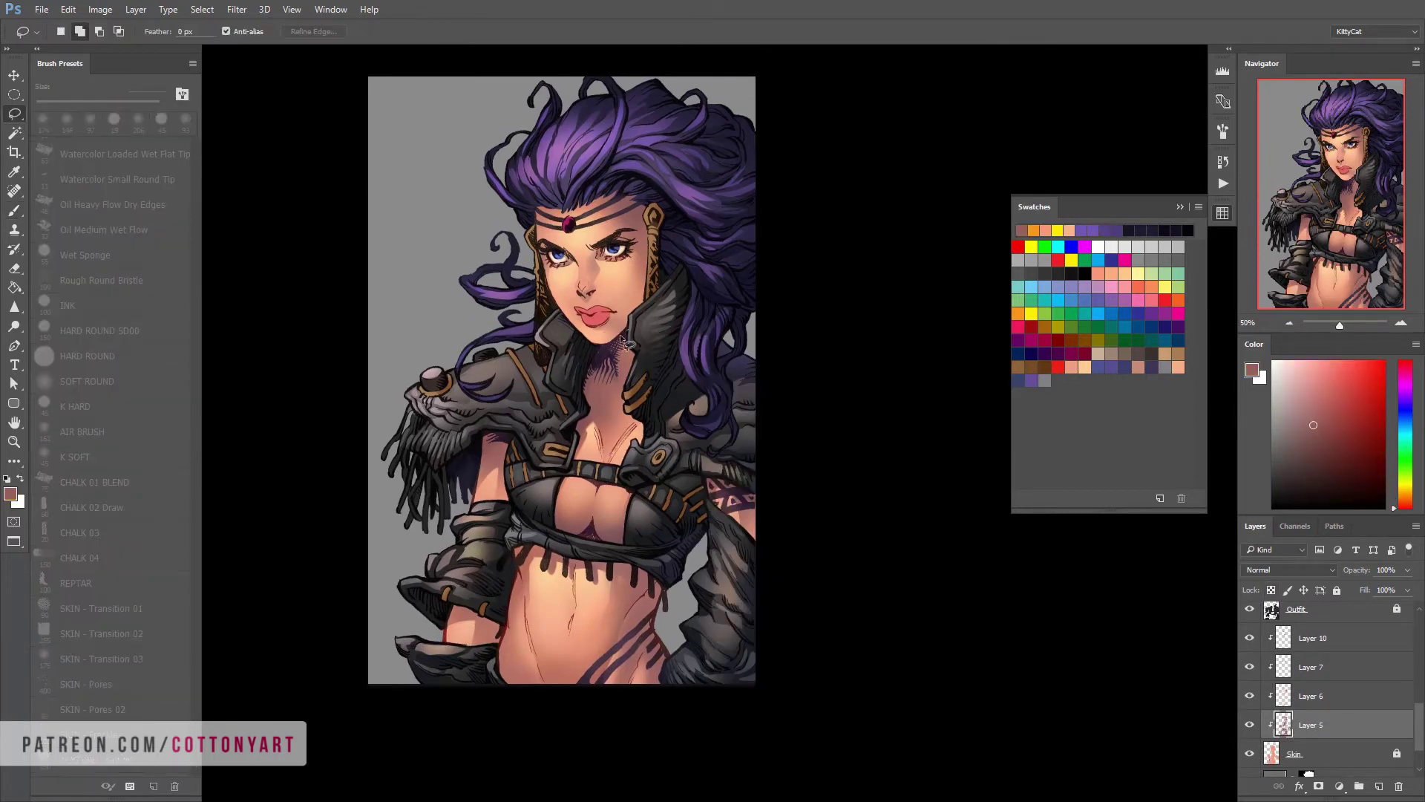
{"action": "key", "text": "b"}
{"action": "left_click", "coordinate": [682, 384], "text": "alt"}
{"action": "right_click", "coordinate": [708, 328]}
{"action": "left_click", "coordinate": [816, 445]}
{"action": "scroll", "coordinate": [525, 473], "scroll_direction": "down", "scroll_amount": 1}
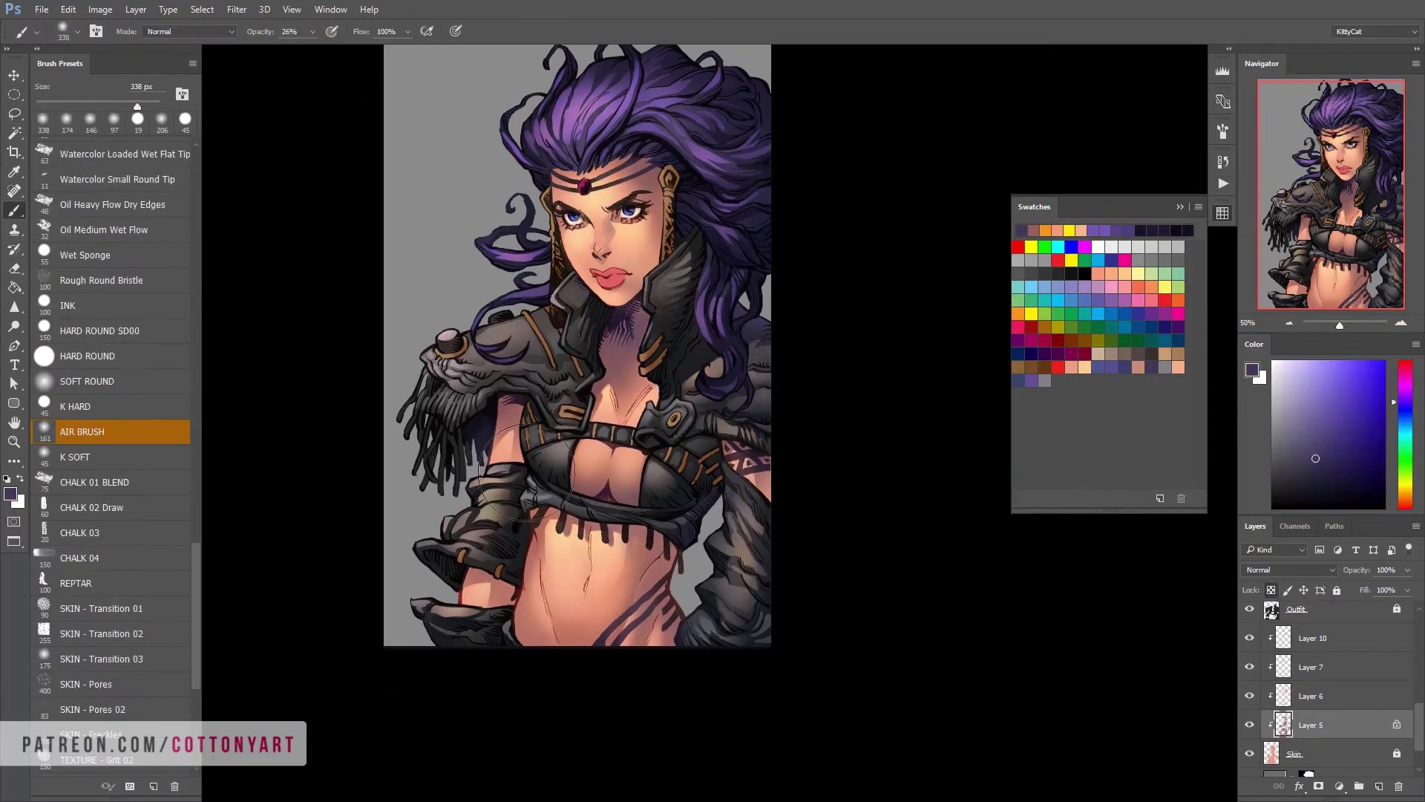
{"action": "scroll", "coordinate": [694, 594], "scroll_direction": "right", "scroll_amount": 1}
Select Layer 3 in the Hair group and toggle Gradient Fill 1's visibility
{"action": "left_click", "coordinate": [742, 572], "text": "ctrl"}
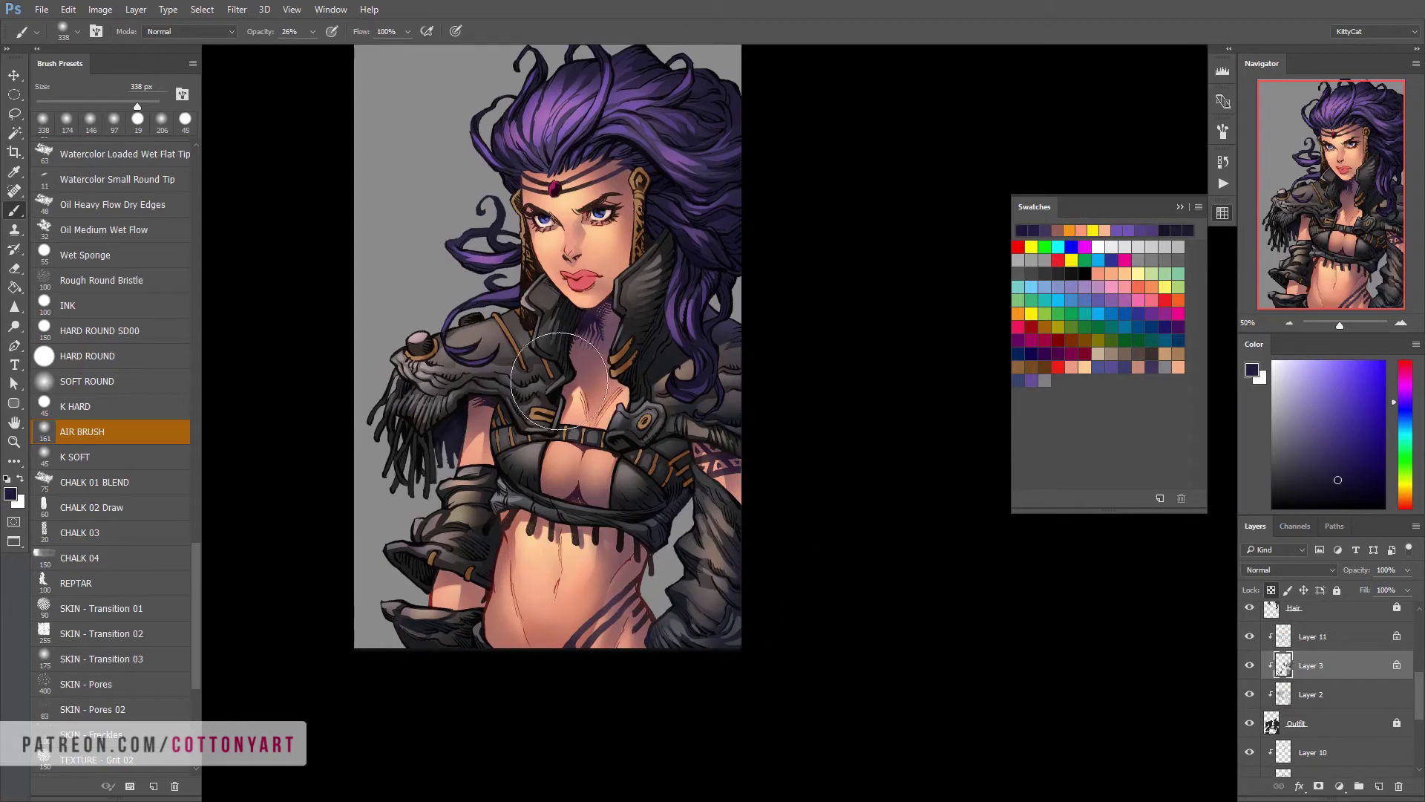
{"action": "scroll", "coordinate": [688, 514], "scroll_direction": "up", "scroll_amount": 2}
{"action": "scroll", "coordinate": [688, 514], "scroll_direction": "left", "scroll_amount": 1}
{"action": "scroll", "coordinate": [1412, 691], "scroll_direction": "up", "scroll_amount": 3}
{"action": "left_click", "coordinate": [1252, 670]}
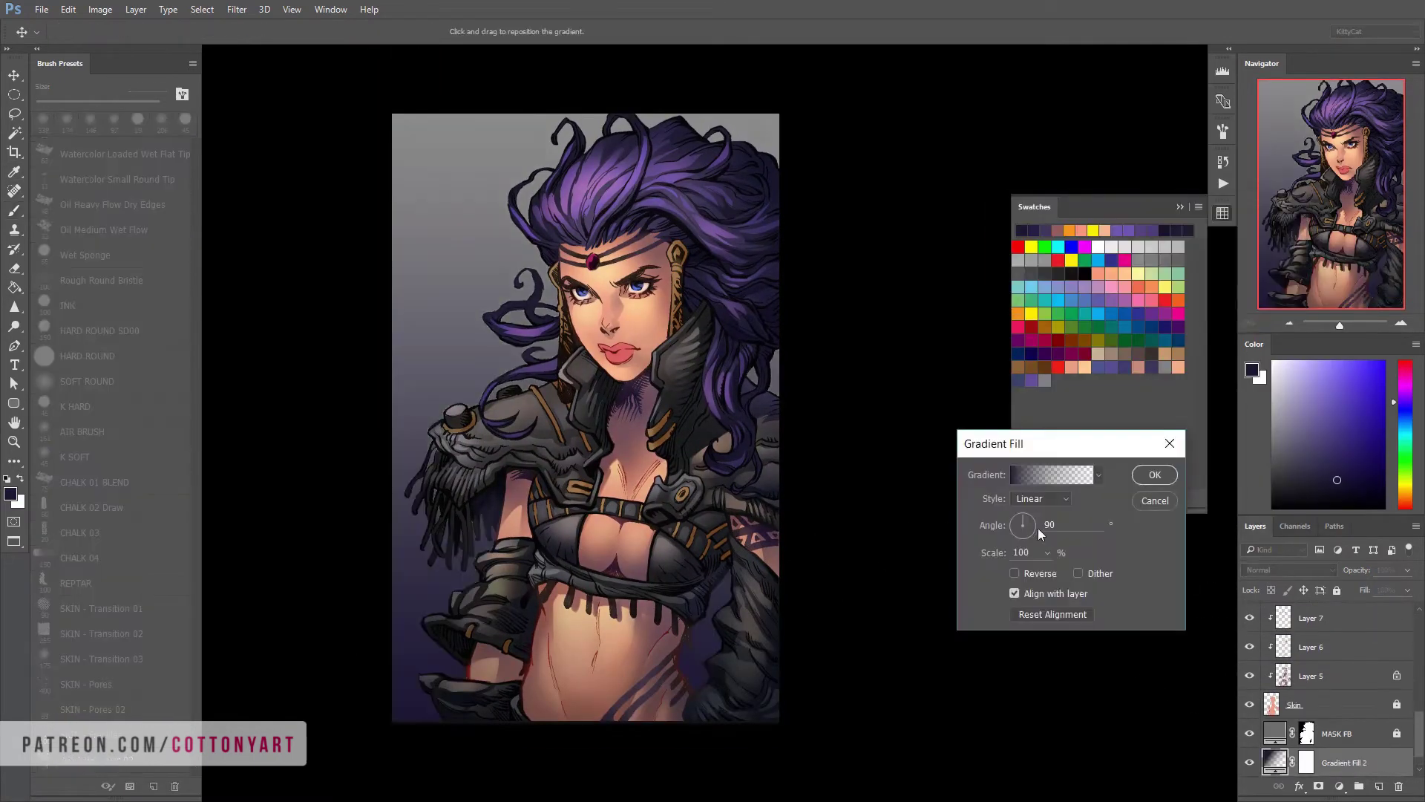
Adjust the background gradient's angle and change a stop colour to blue
{"action": "left_click_drag", "start_coordinate": [1038, 528], "coordinate": [1018, 524]}
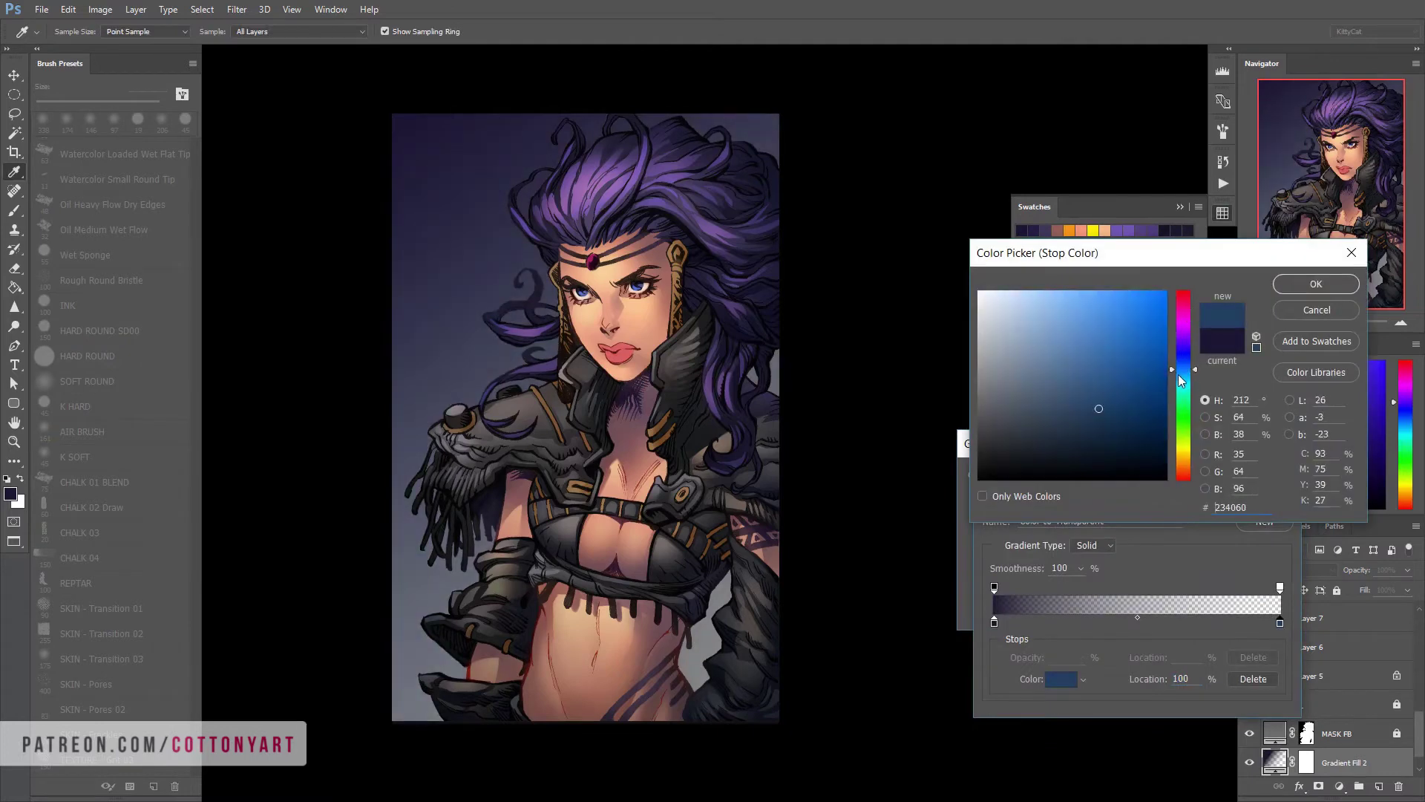
{"action": "left_click_drag", "start_coordinate": [1081, 657], "coordinate": [1116, 681]}
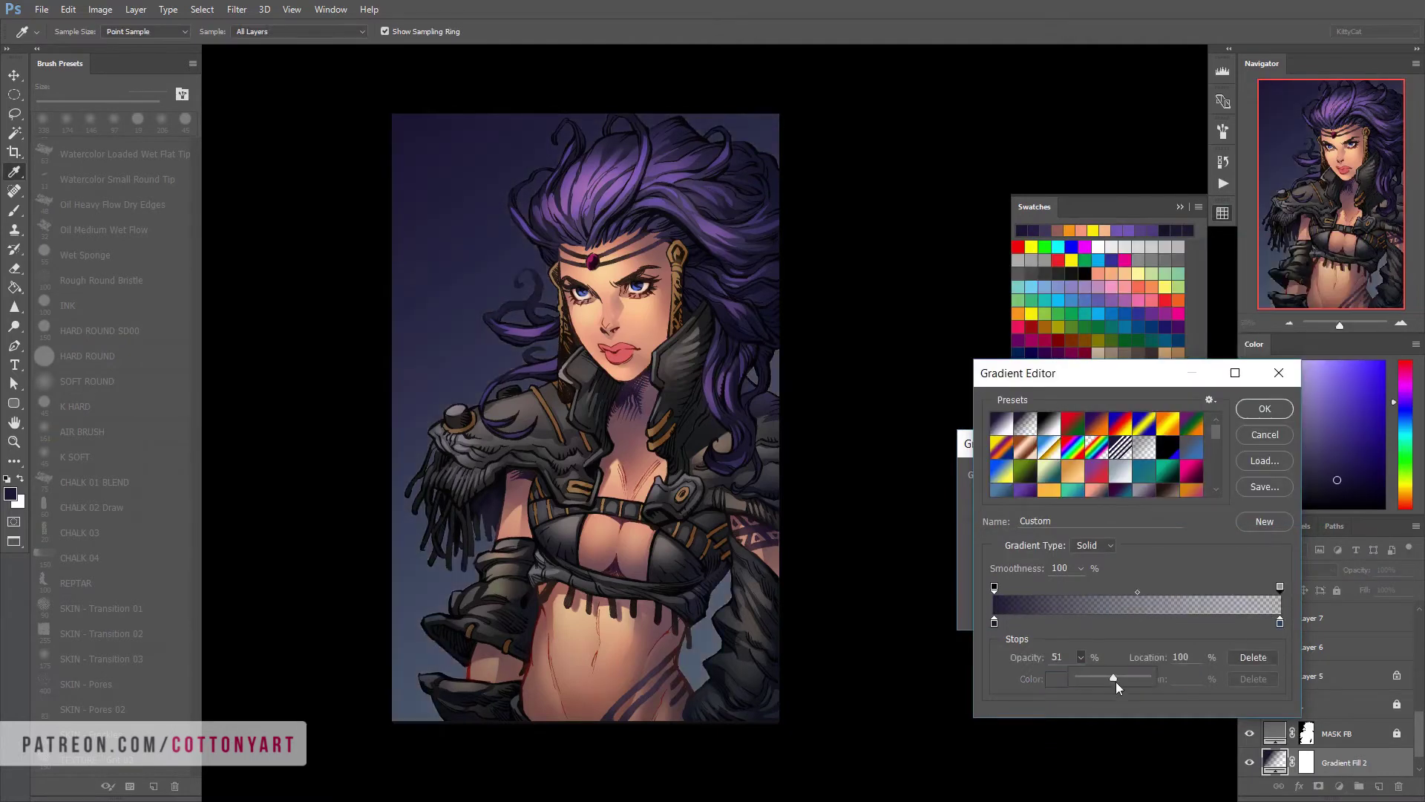
{"action": "key", "text": "Return"}
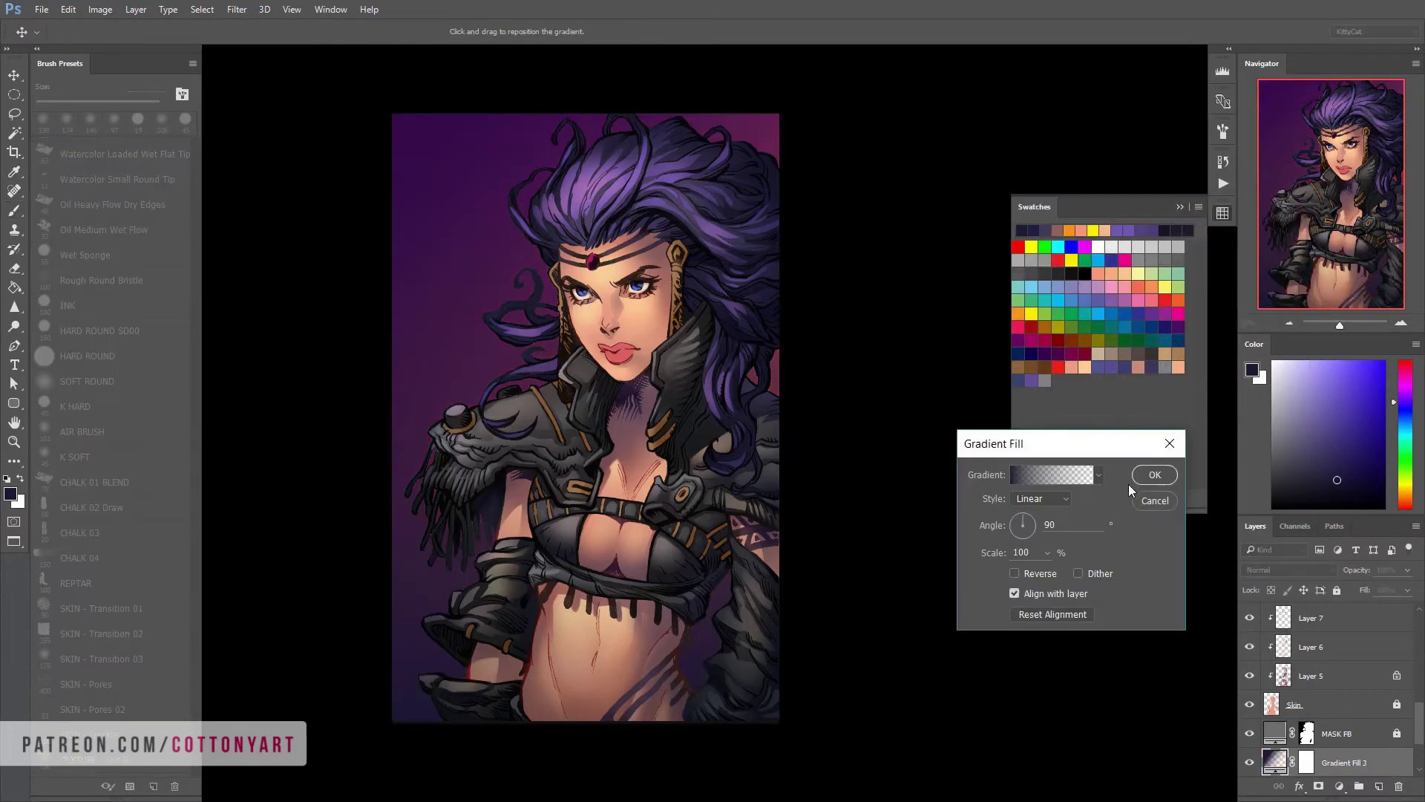
Preview a series of gradient presets on the background, including blue, teal and blue-purple
{"action": "left_click", "coordinate": [1051, 474]}
{"action": "left_click", "coordinate": [1067, 476]}
{"action": "scroll", "coordinate": [1067, 476], "scroll_direction": "down", "scroll_amount": 1}
{"action": "left_click", "coordinate": [1068, 476]}
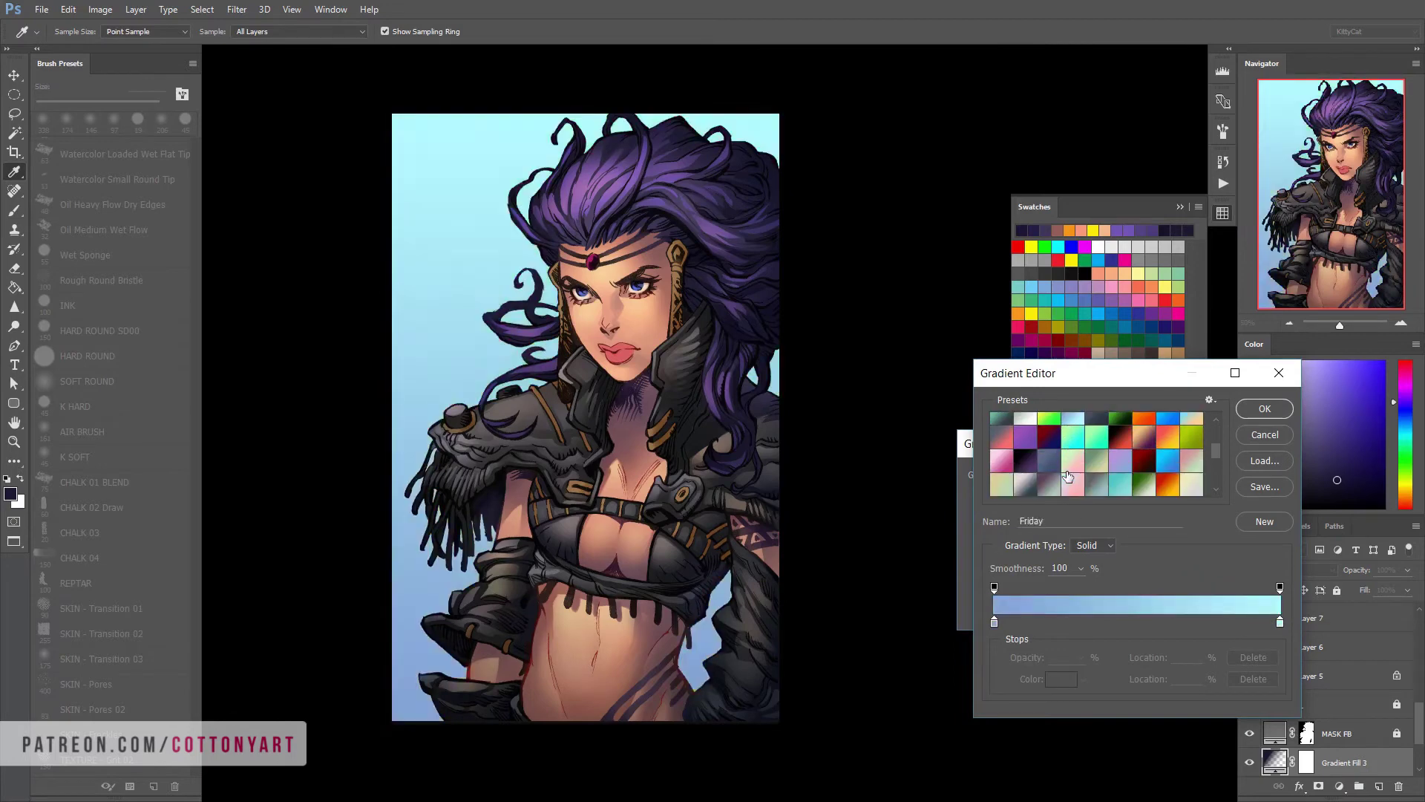
{"action": "scroll", "coordinate": [1068, 475], "scroll_direction": "down", "scroll_amount": 1}
{"action": "left_click", "coordinate": [1068, 475]}
{"action": "scroll", "coordinate": [1068, 476], "scroll_direction": "down", "scroll_amount": 1}
{"action": "left_click", "coordinate": [1067, 476]}
{"action": "scroll", "coordinate": [1067, 476], "scroll_direction": "down", "scroll_amount": 1}
{"action": "left_click", "coordinate": [1068, 476]}
{"action": "left_click", "coordinate": [1068, 476]}
{"action": "scroll", "coordinate": [1068, 476], "scroll_direction": "down", "scroll_amount": 1}
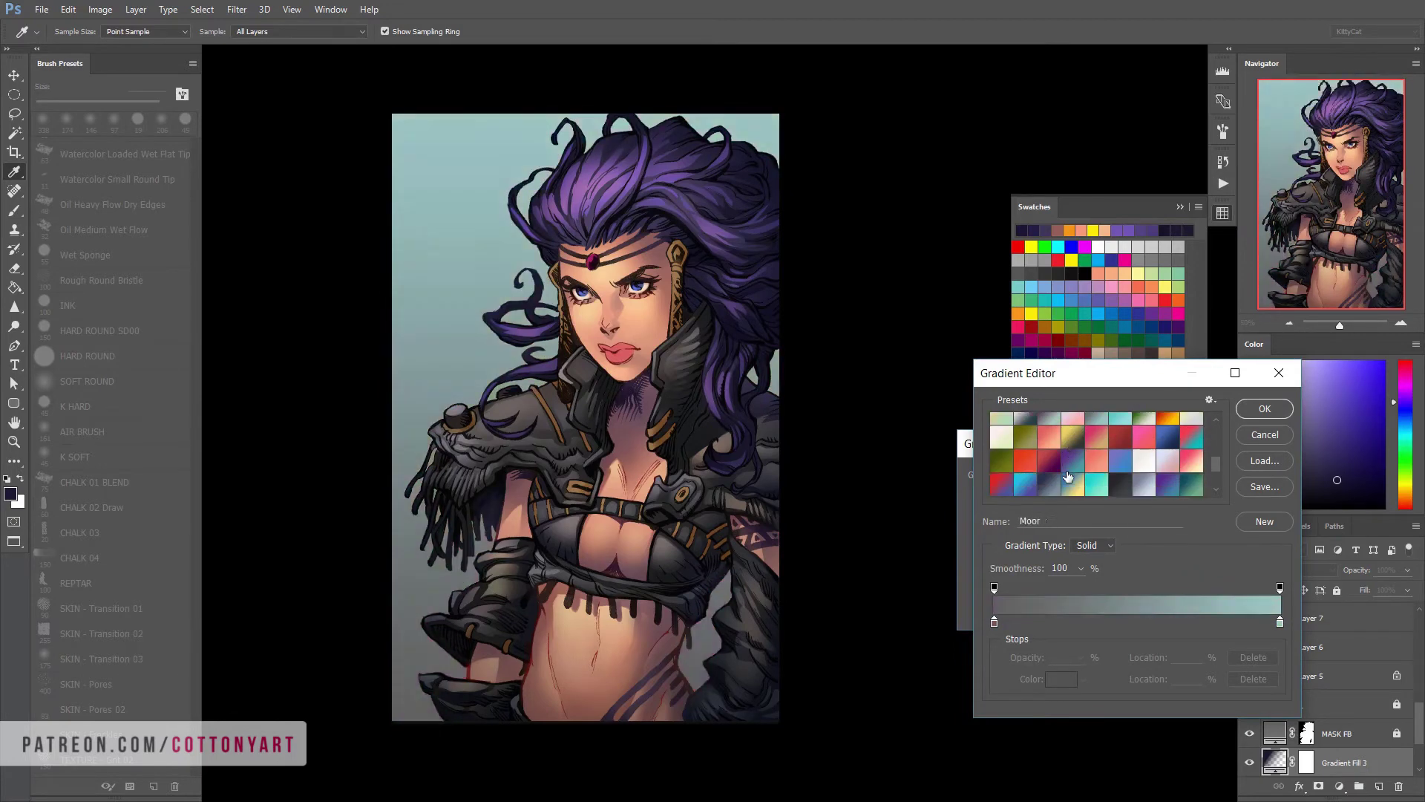
{"action": "left_click", "coordinate": [1068, 476]}
{"action": "scroll", "coordinate": [1068, 476], "scroll_direction": "down", "scroll_amount": 1}
{"action": "left_click", "coordinate": [1068, 475]}
{"action": "scroll", "coordinate": [1068, 476], "scroll_direction": "down", "scroll_amount": 1}
{"action": "left_click", "coordinate": [1068, 476]}
{"action": "scroll", "coordinate": [1067, 476], "scroll_direction": "down", "scroll_amount": 1}
{"action": "left_click", "coordinate": [1067, 476]}
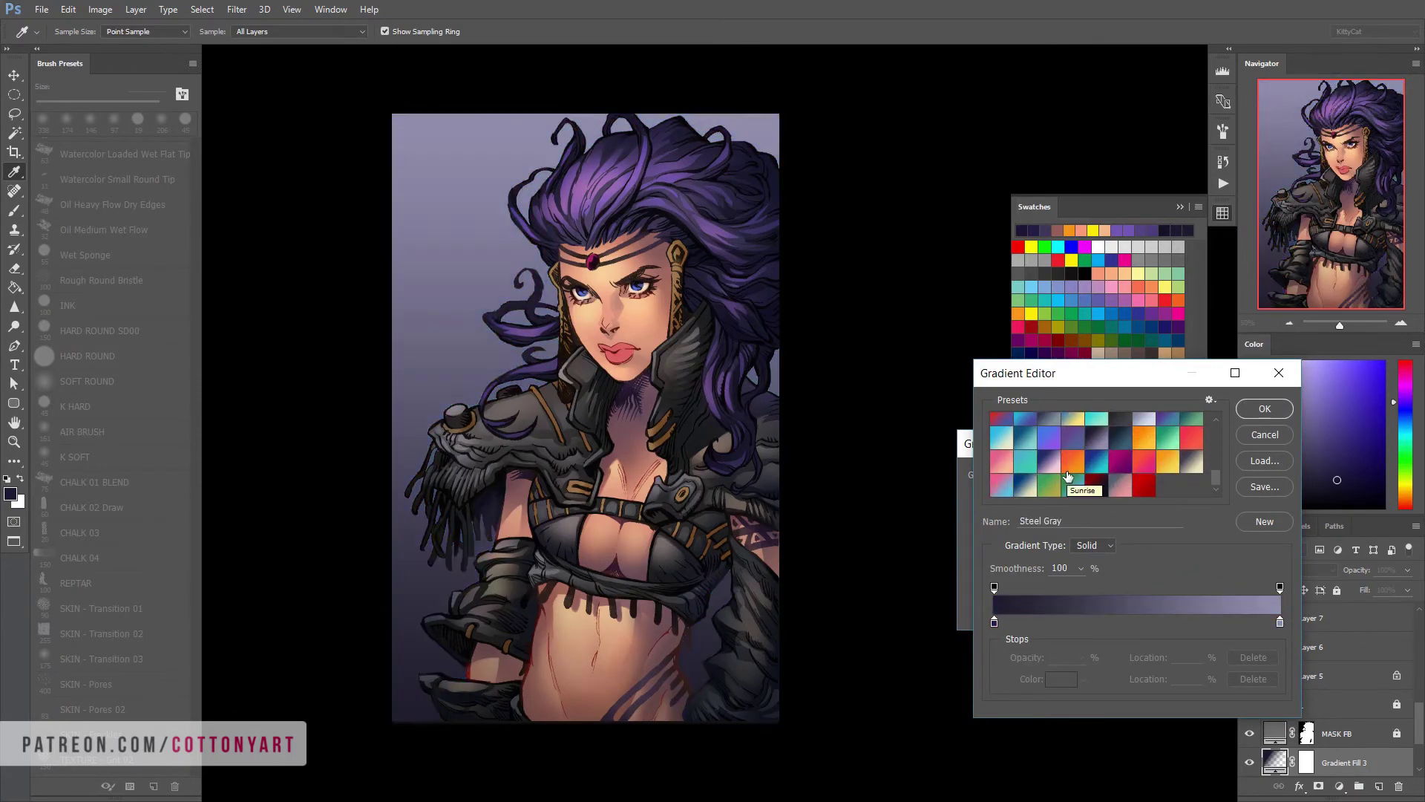
Apply a pale blue-grey gradient preset and reverse it so the top is lightest
{"action": "left_click", "coordinate": [1265, 434]}
{"action": "left_click", "coordinate": [1047, 470]}
{"action": "left_click", "coordinate": [1182, 479]}
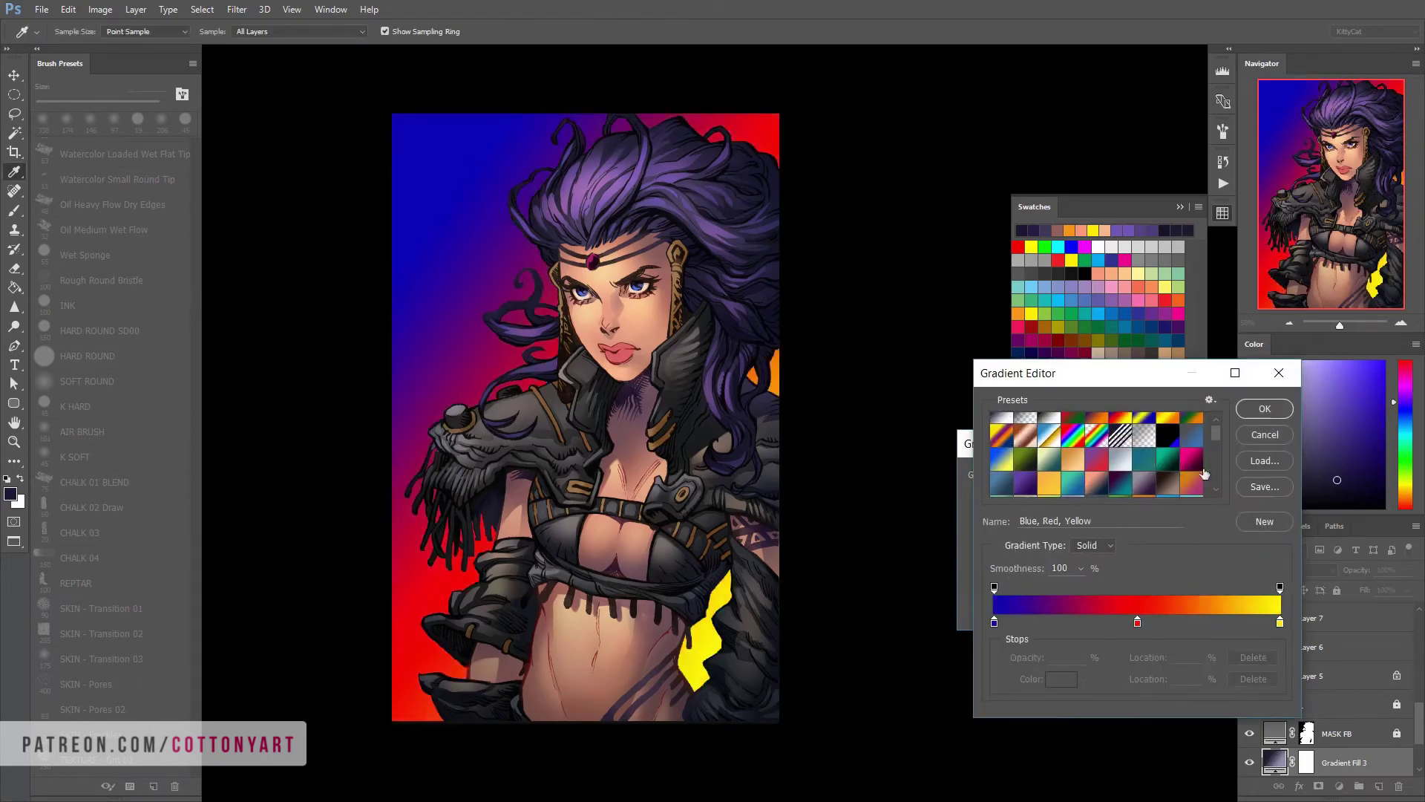
{"action": "left_click", "coordinate": [1265, 409]}
{"action": "left_click", "coordinate": [1151, 473]}
{"action": "double_click", "coordinate": [1275, 762]}
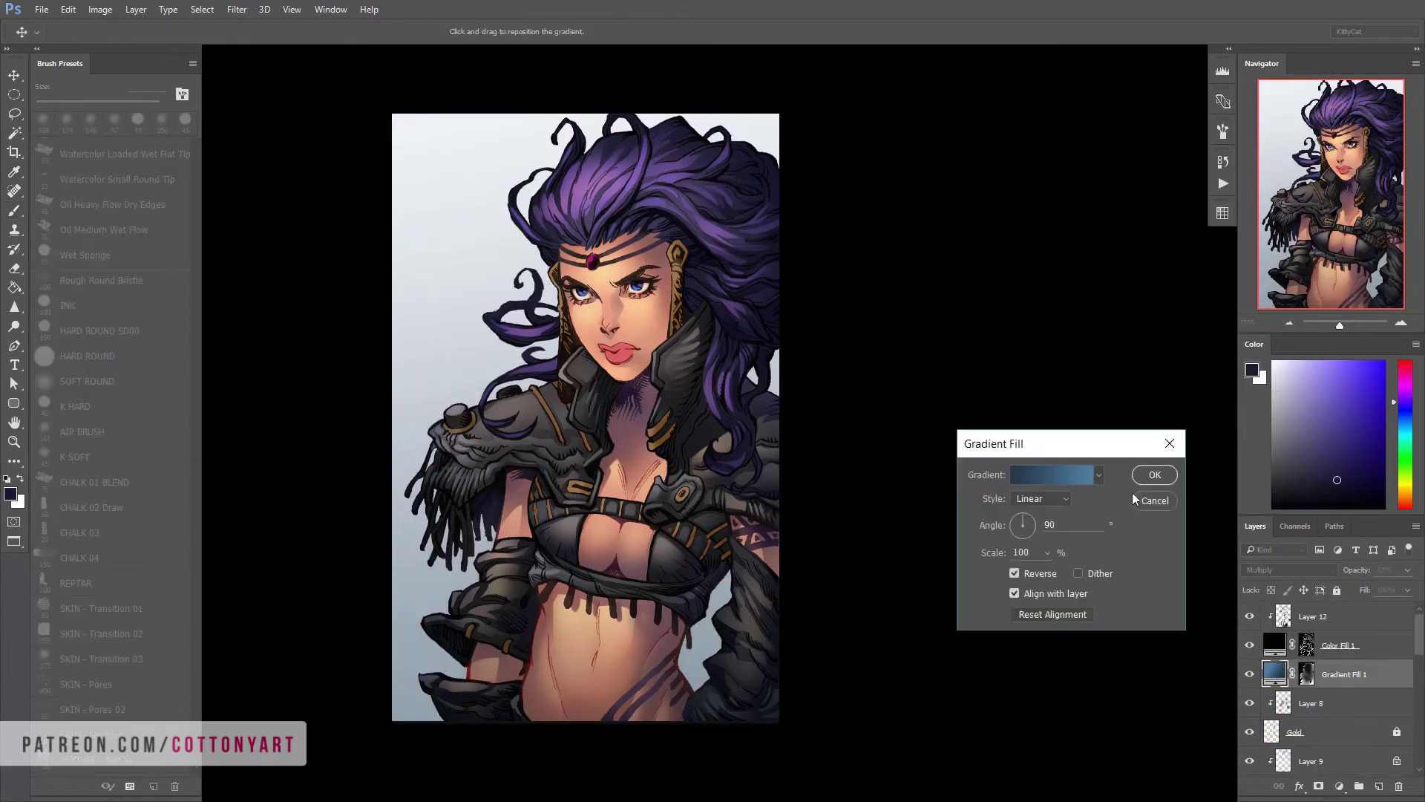
{"action": "left_click", "coordinate": [1151, 473]}
{"action": "scroll", "coordinate": [1415, 711], "scroll_direction": "up", "scroll_amount": 2}
On Layer 5, airbrush a sampled dusty-pink skin tone at 25% opacity over the belly
{"action": "scroll", "coordinate": [1414, 711], "scroll_direction": "down", "scroll_amount": 2}
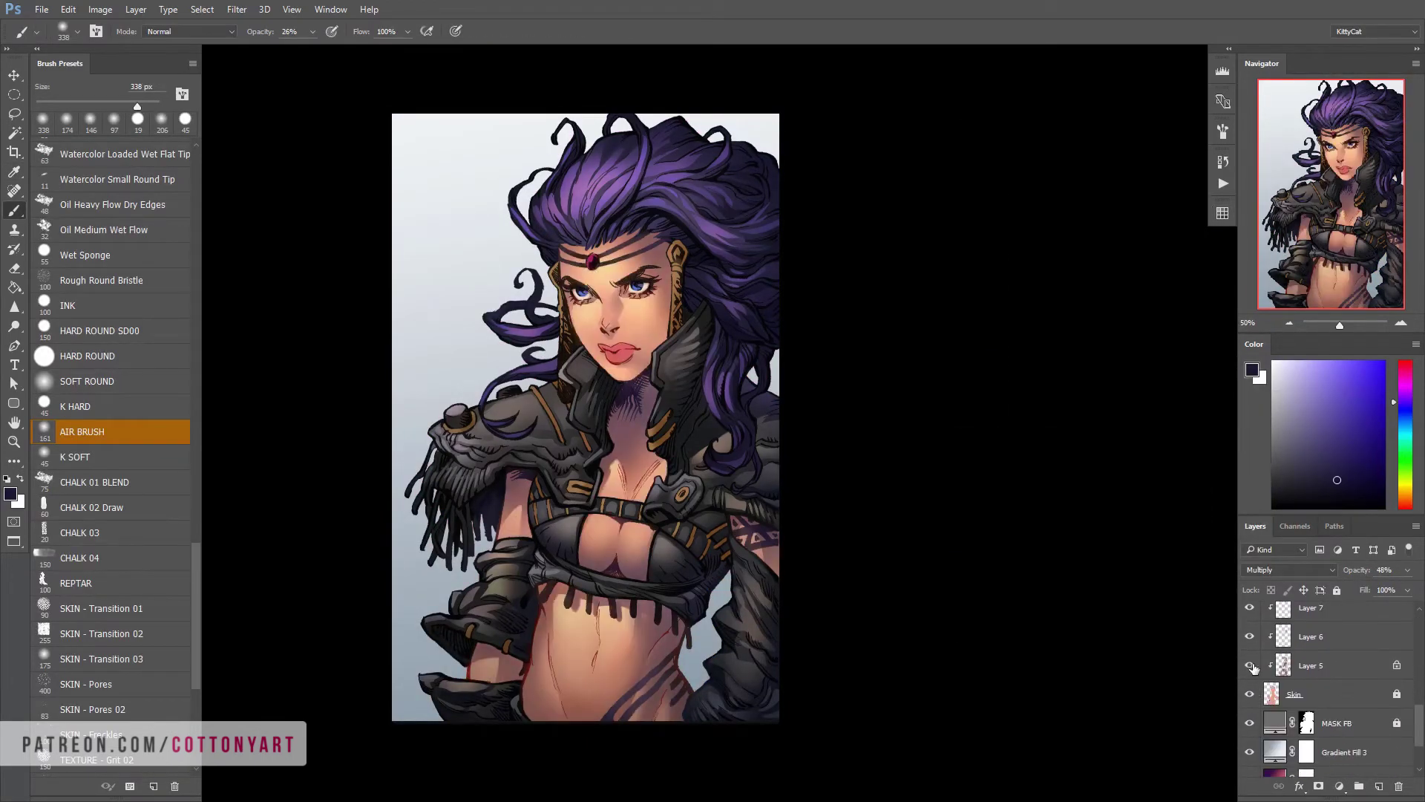
{"action": "left_click", "coordinate": [1311, 665]}
{"action": "left_click_drag", "start_coordinate": [1084, 595], "coordinate": [1127, 495]}
{"action": "key", "text": "e"}
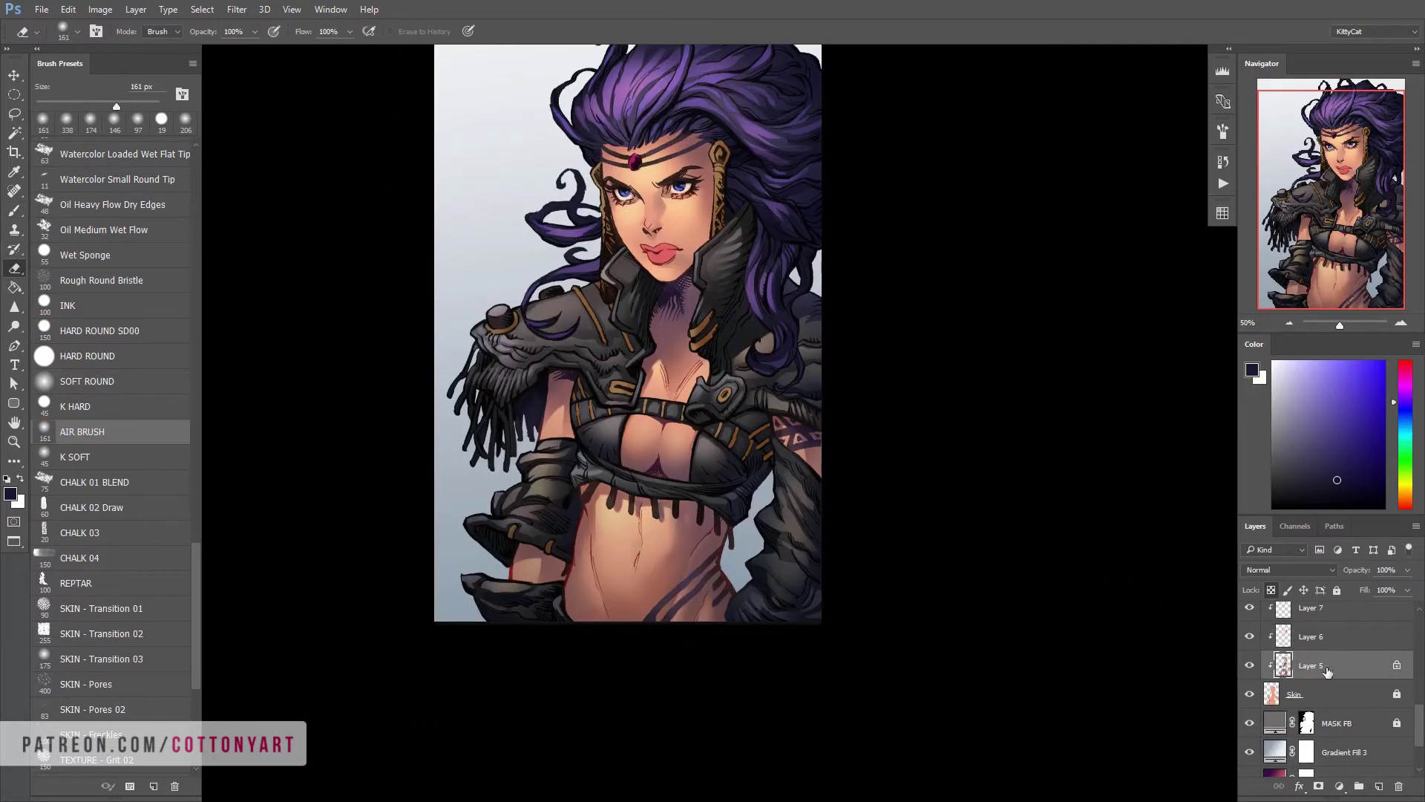
{"action": "key", "text": "l"}
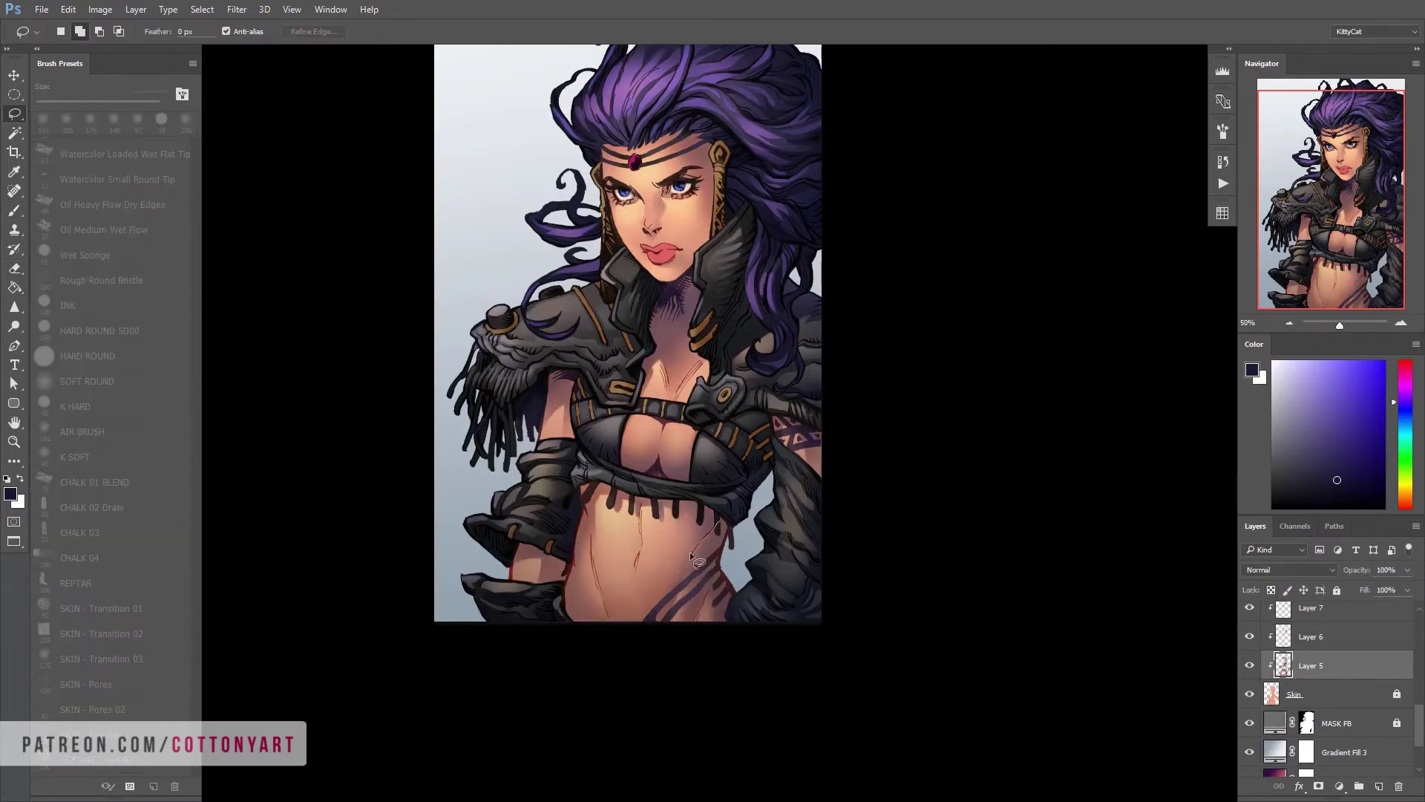
{"action": "key", "text": "b"}
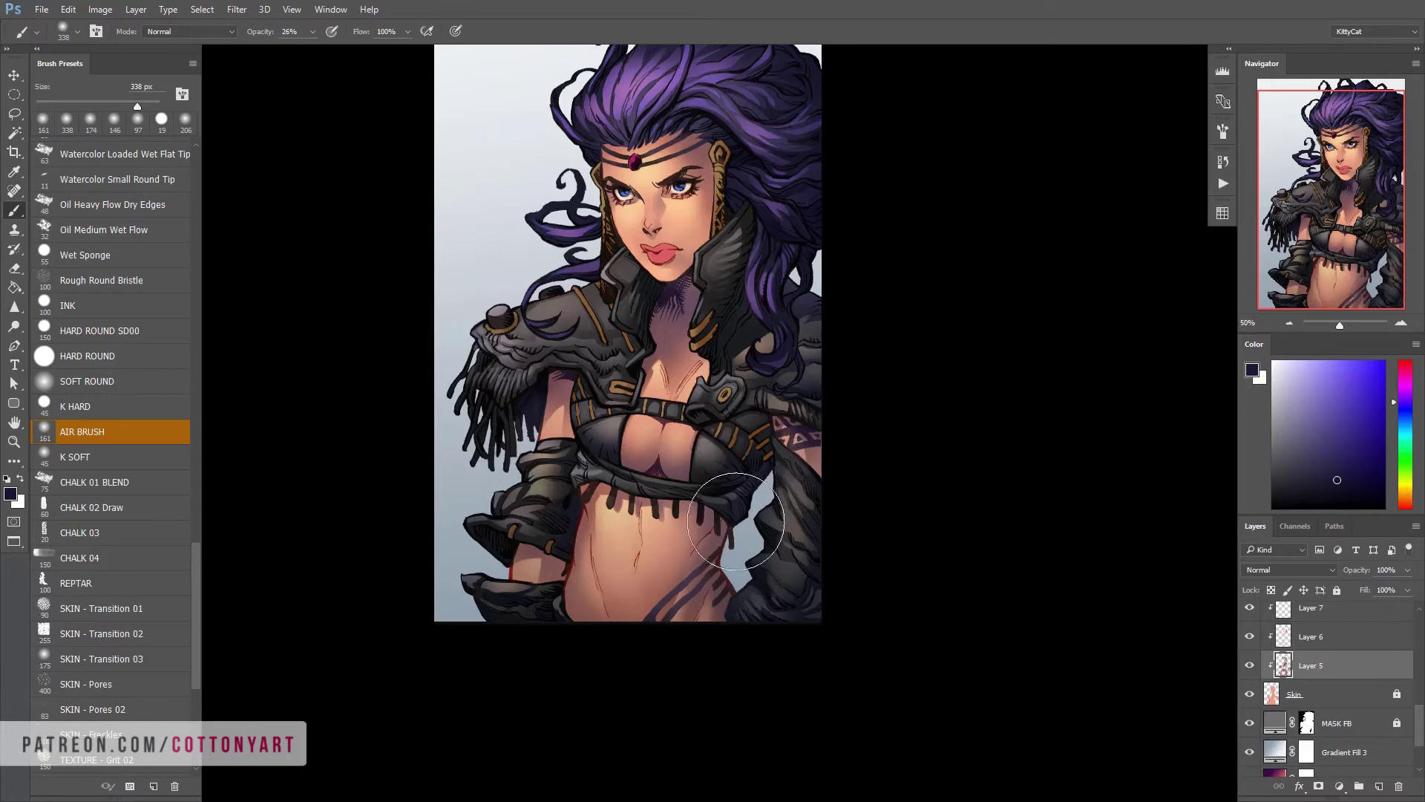
{"action": "left_click", "coordinate": [682, 596], "text": "alt"}
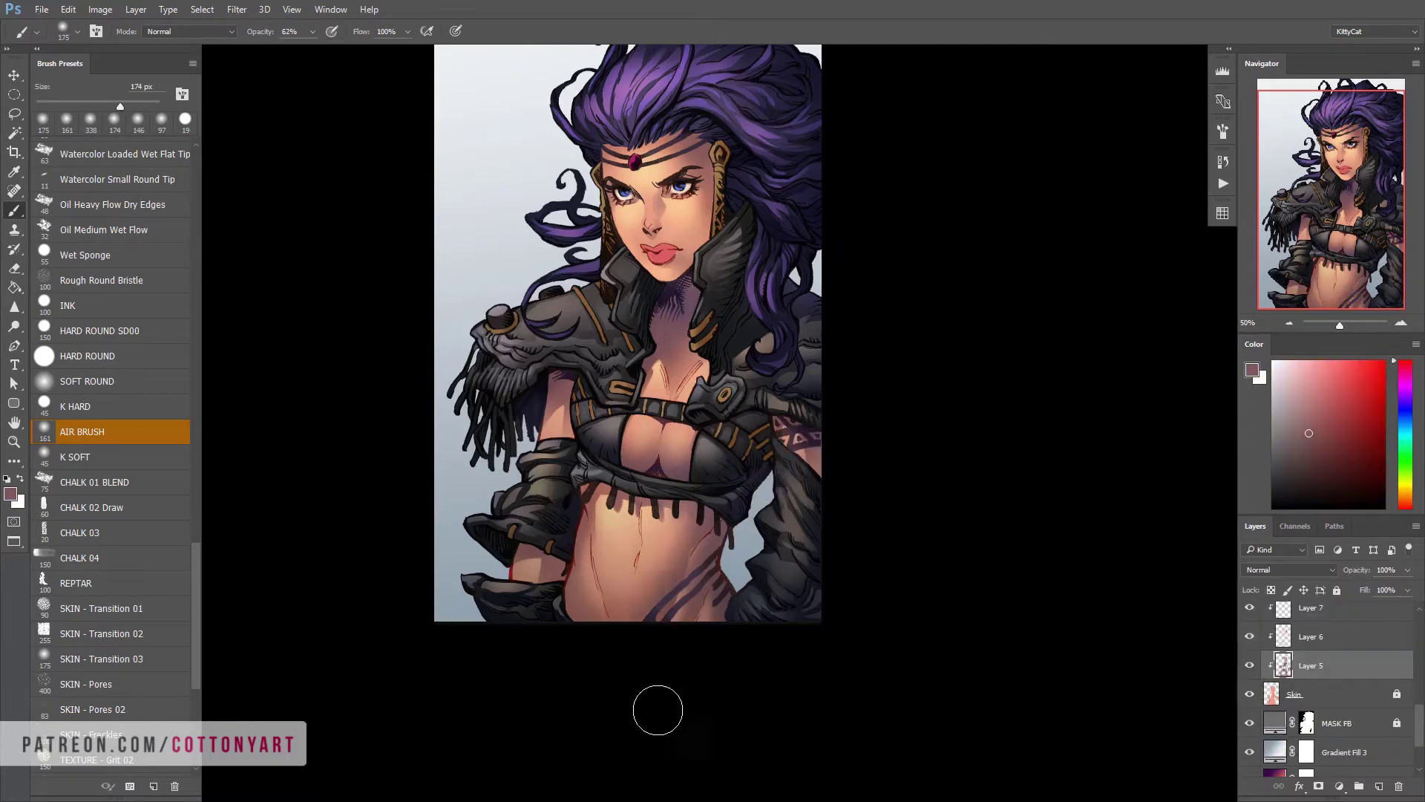
{"action": "left_click", "coordinate": [622, 624], "text": "alt"}
{"action": "key", "text": "2"}
{"action": "key", "text": "5"}
{"action": "scroll", "coordinate": [743, 596], "scroll_direction": "down", "scroll_amount": 2}
{"action": "scroll", "coordinate": [689, 460], "scroll_direction": "up", "scroll_amount": 2}
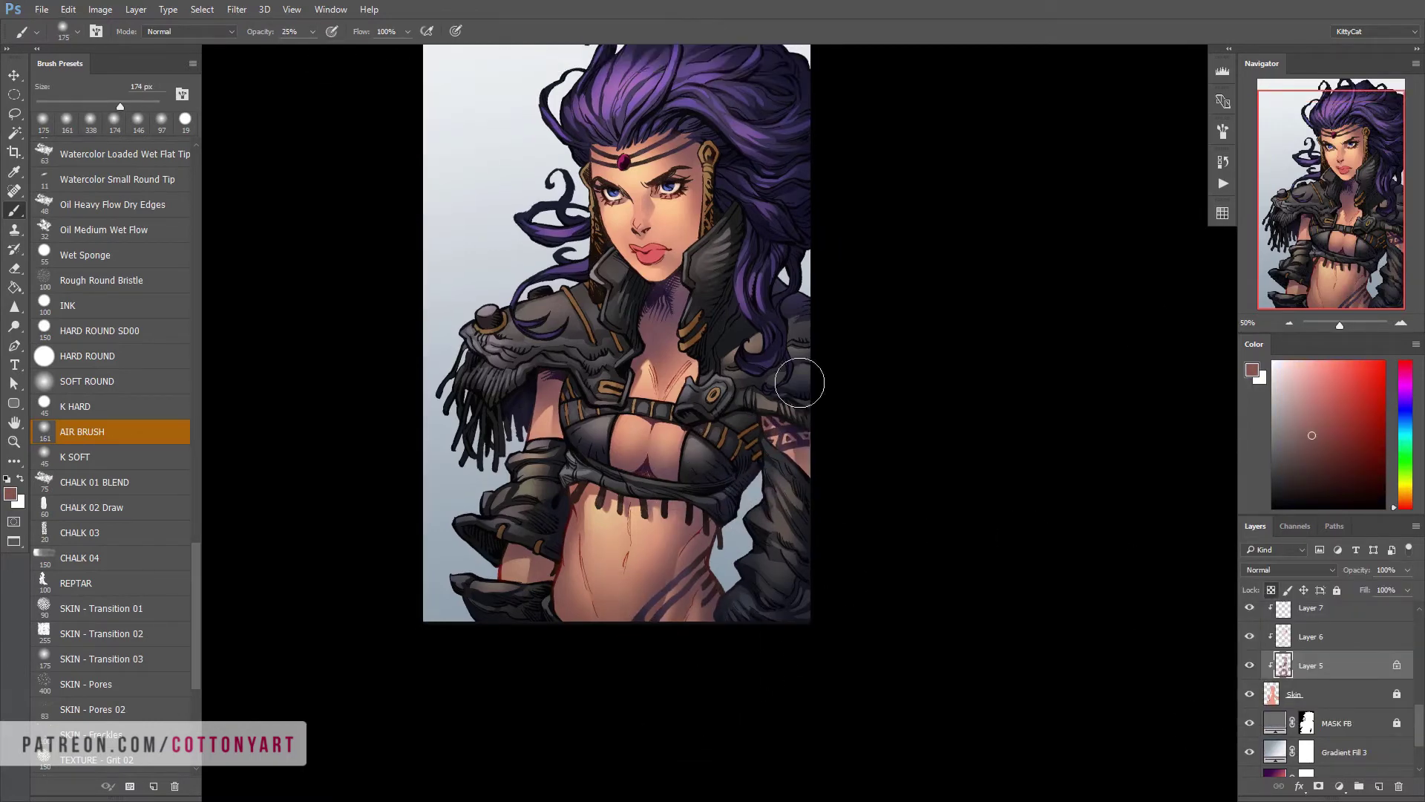
Move up through Layers 6 and 7, sampling a skin colour near the chest
{"action": "key", "text": "alt+bracketright"}
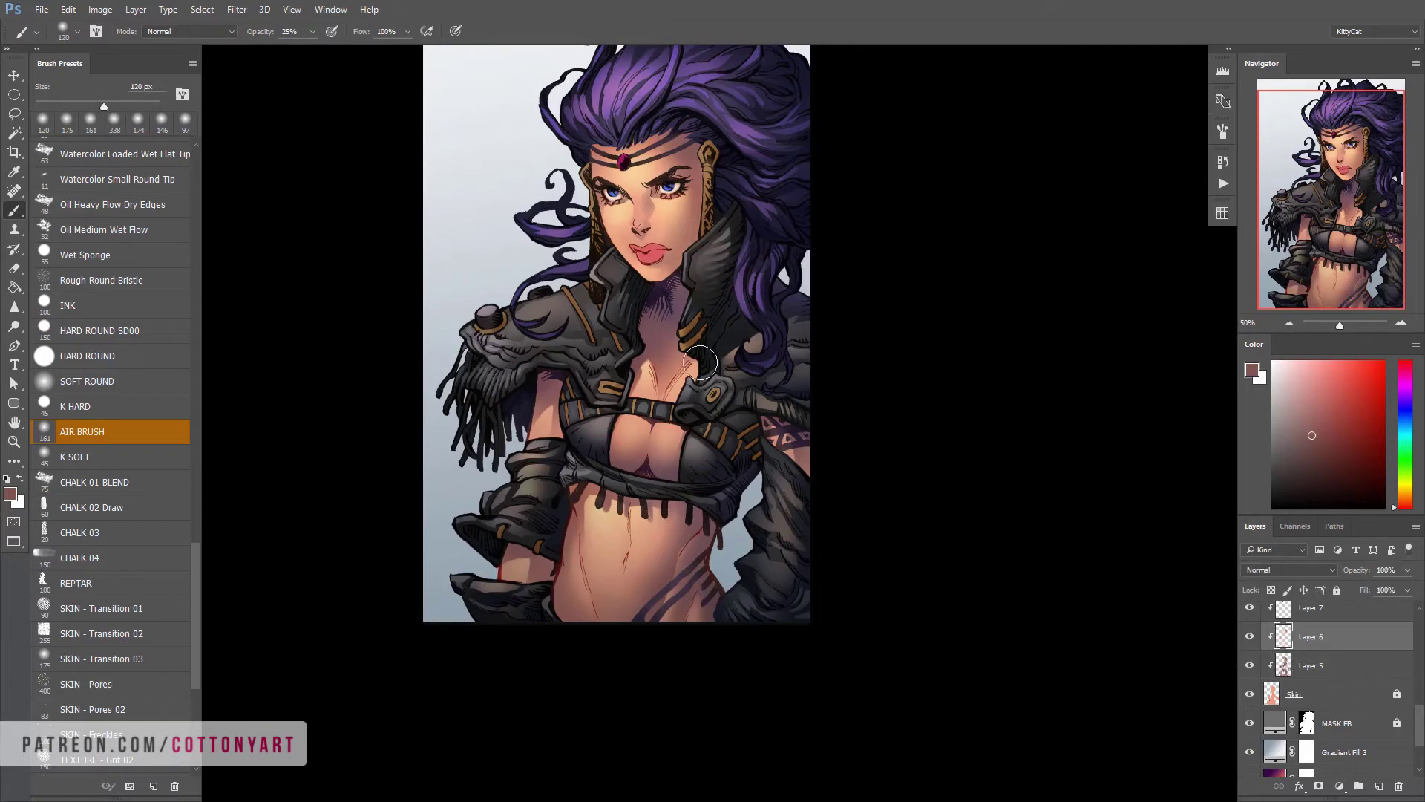
{"action": "left_click", "coordinate": [701, 363], "text": "alt"}
{"action": "scroll", "coordinate": [694, 401], "scroll_direction": "down", "scroll_amount": 6}
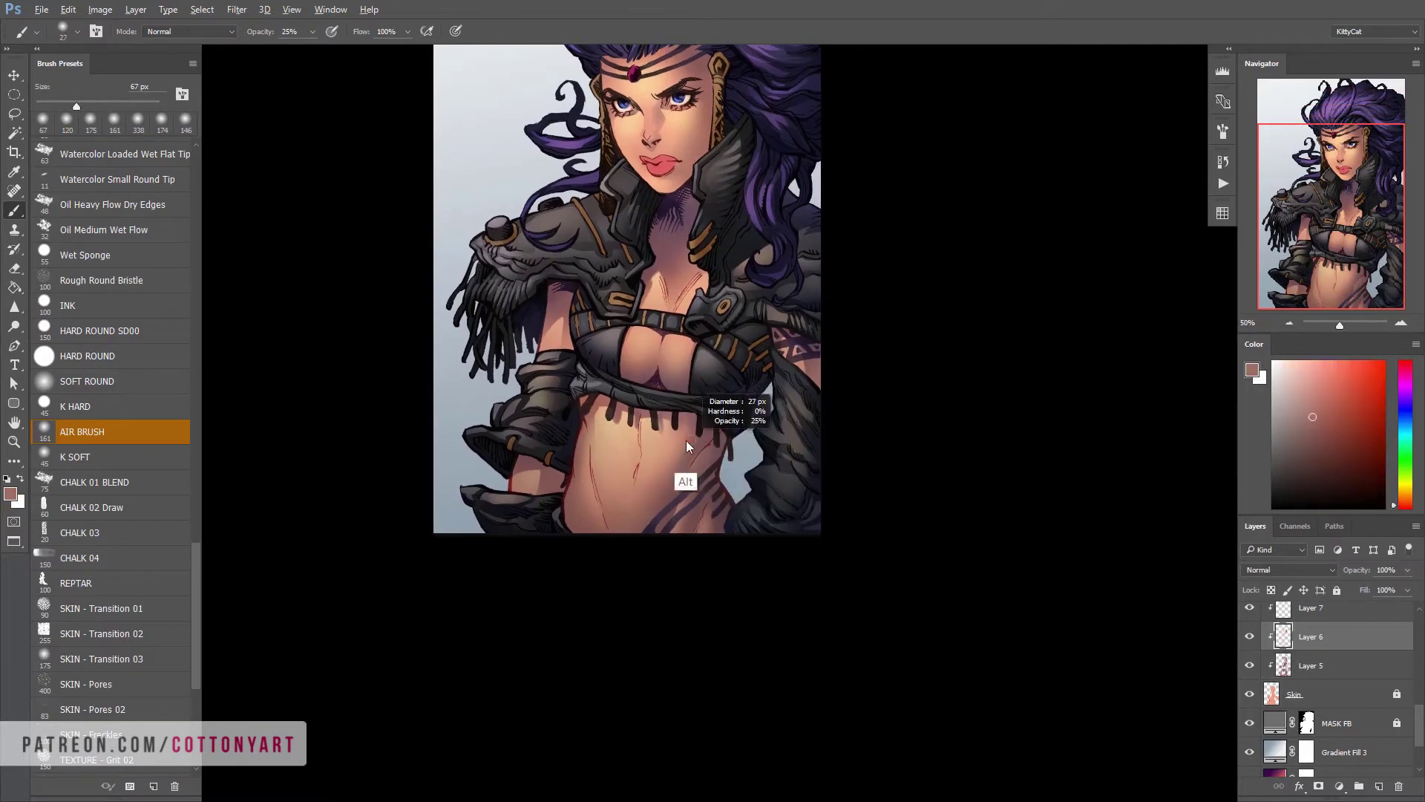
{"action": "scroll", "coordinate": [633, 592], "scroll_direction": "up", "scroll_amount": 2}
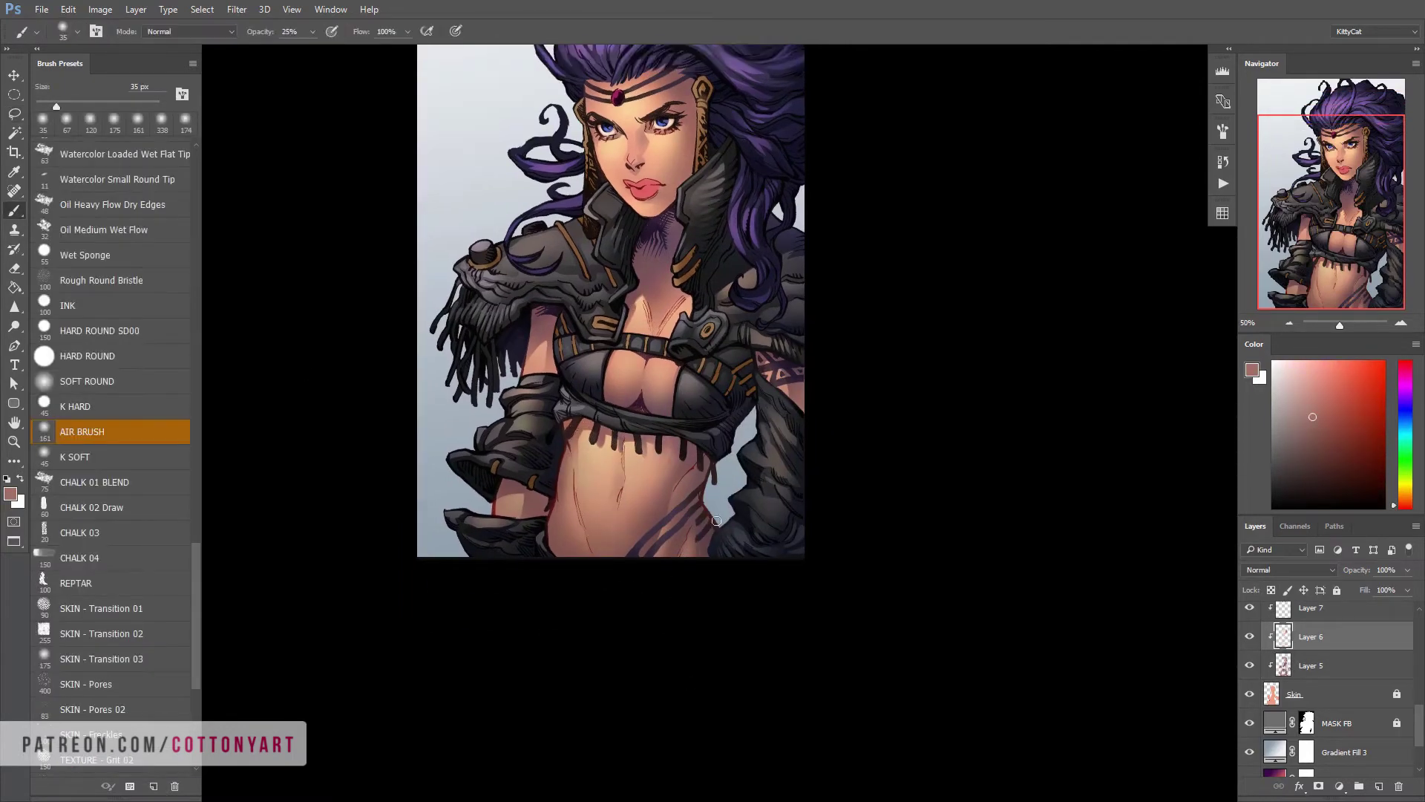
{"action": "key", "text": "alt+bracketright"}
{"action": "scroll", "coordinate": [1340, 670], "scroll_direction": "up", "scroll_amount": 3}
Add a new clipped Layer 13 and set the brush to Color Dodge
{"action": "right_click", "coordinate": [1340, 670]}
{"action": "key", "text": "Escape"}
{"action": "key", "text": "ctrl+shift+alt+n"}
{"action": "key", "text": "shift+alt+d"}
On Layer 7, load a muted red into a hard 11 px brush at 47% opacity
{"action": "right_click", "coordinate": [1155, 442], "text": "alt+shift"}
{"action": "scroll", "coordinate": [678, 472], "scroll_direction": "up", "scroll_amount": 4}
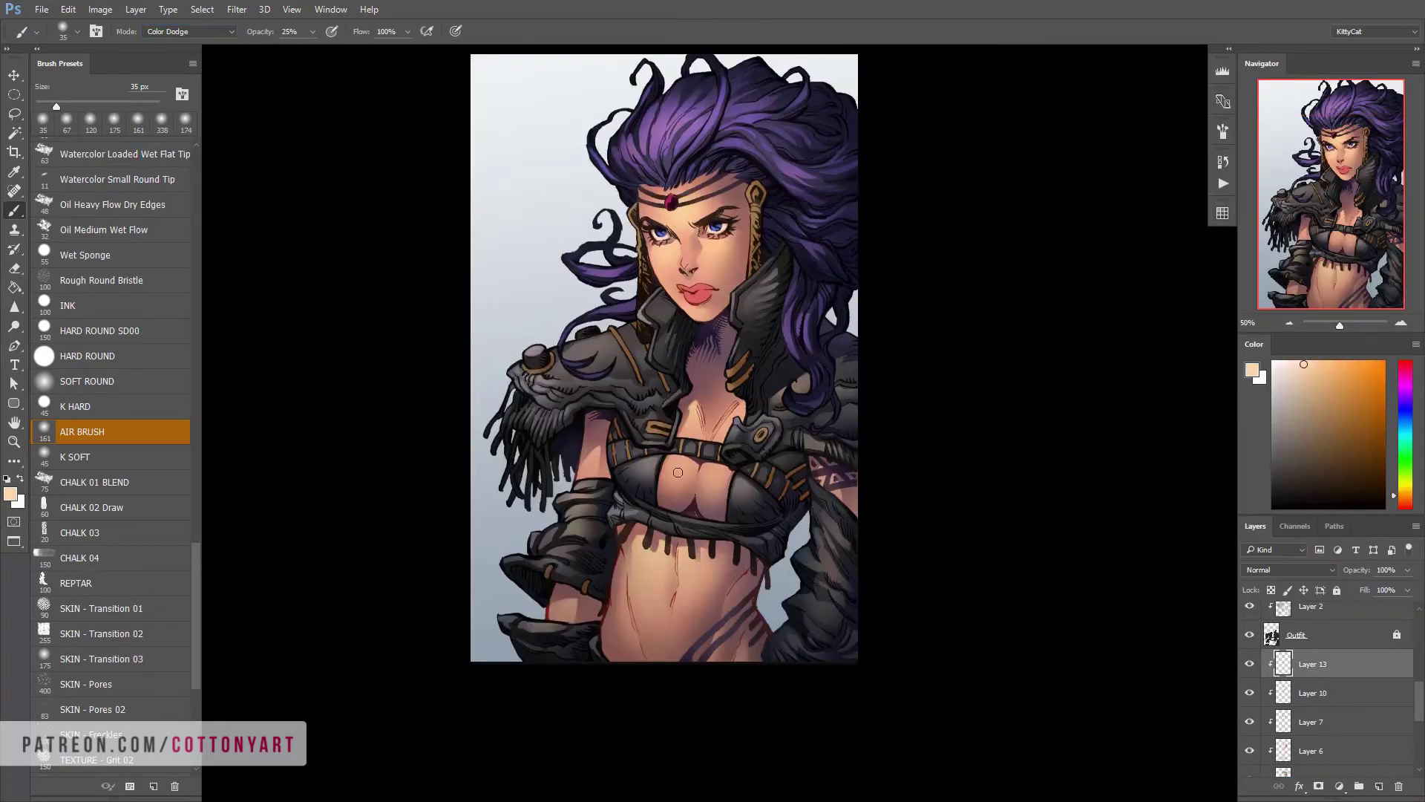
{"action": "scroll", "coordinate": [695, 362], "scroll_direction": "up", "scroll_amount": 2}
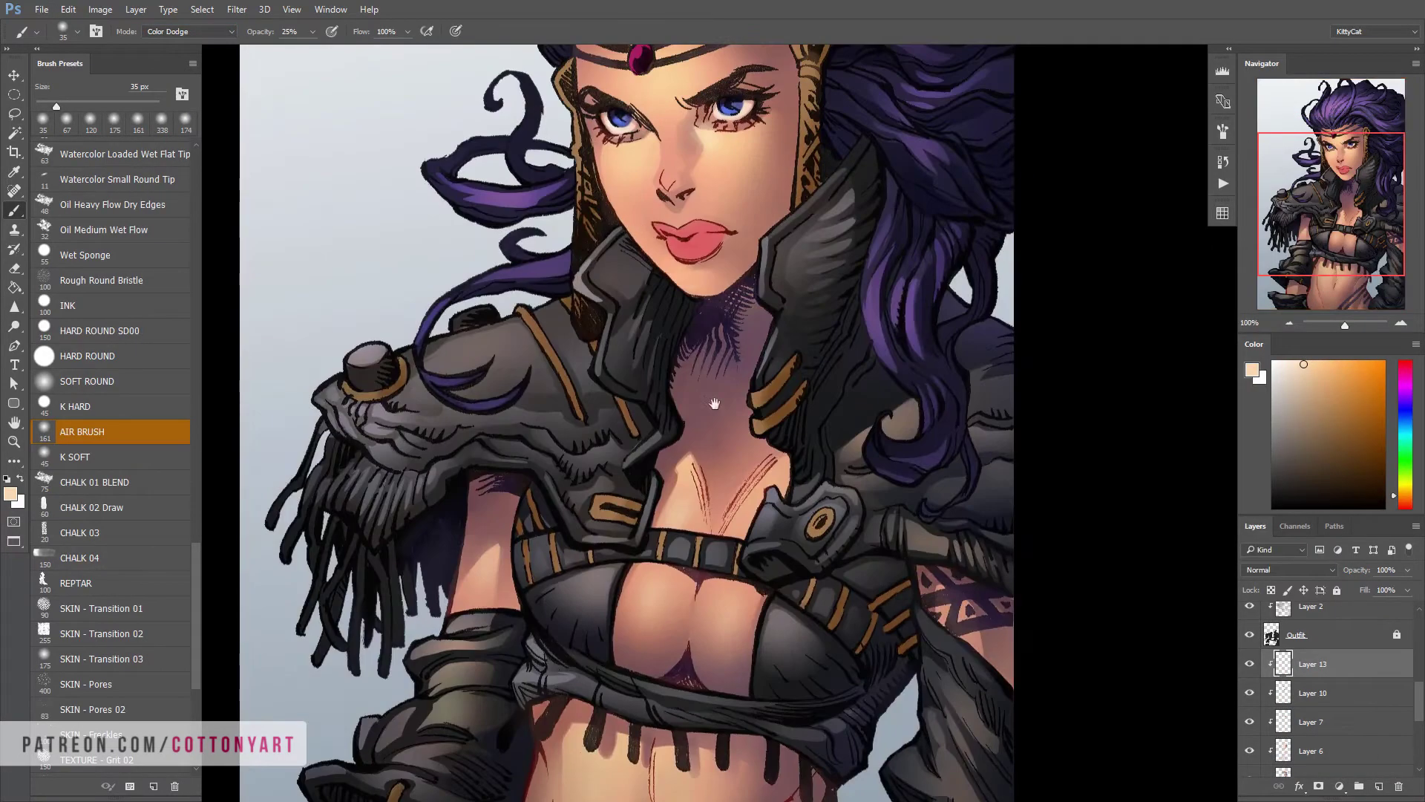
{"action": "mouse_move", "coordinate": [675, 222]}
{"action": "left_mouse_down"}
{"action": "mouse_move", "coordinate": [661, 287]}
{"action": "mouse_move", "coordinate": [630, 311]}
{"action": "left_mouse_up"}
{"action": "key", "text": "alt+bracketleft"}
{"action": "key", "text": "alt+bracketleft"}
{"action": "left_click", "coordinate": [625, 304], "text": "alt"}
{"action": "key", "text": "comma"}
{"action": "key", "text": "4"}
{"action": "key", "text": "7"}
Sample a darker red for the soft airbrush and clear the selection around the nose
{"action": "left_click_drag", "start_coordinate": [636, 243], "coordinate": [619, 257]}
{"action": "left_click", "coordinate": [709, 211], "text": "alt"}
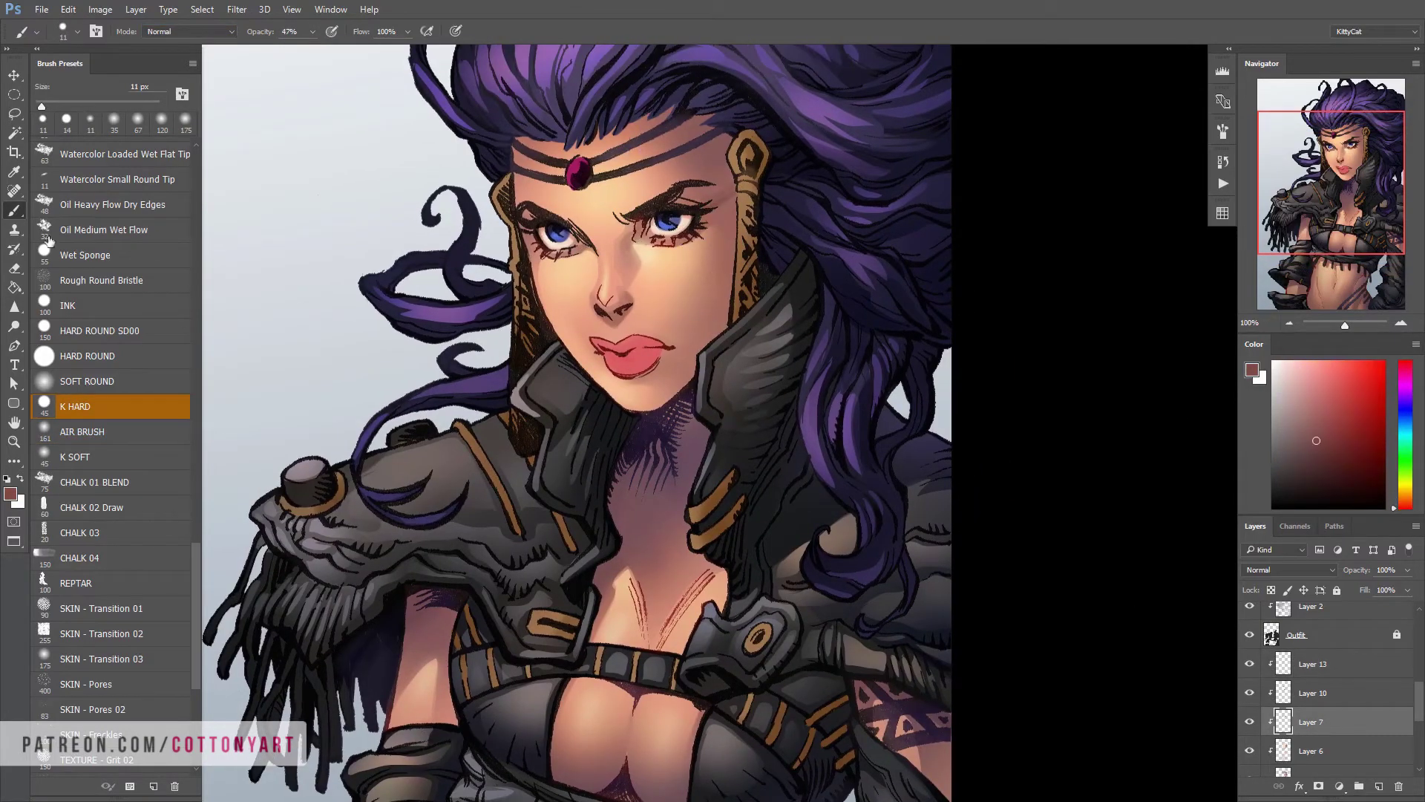
{"action": "key", "text": "period"}
{"action": "left_click_drag", "start_coordinate": [701, 361], "coordinate": [672, 328]}
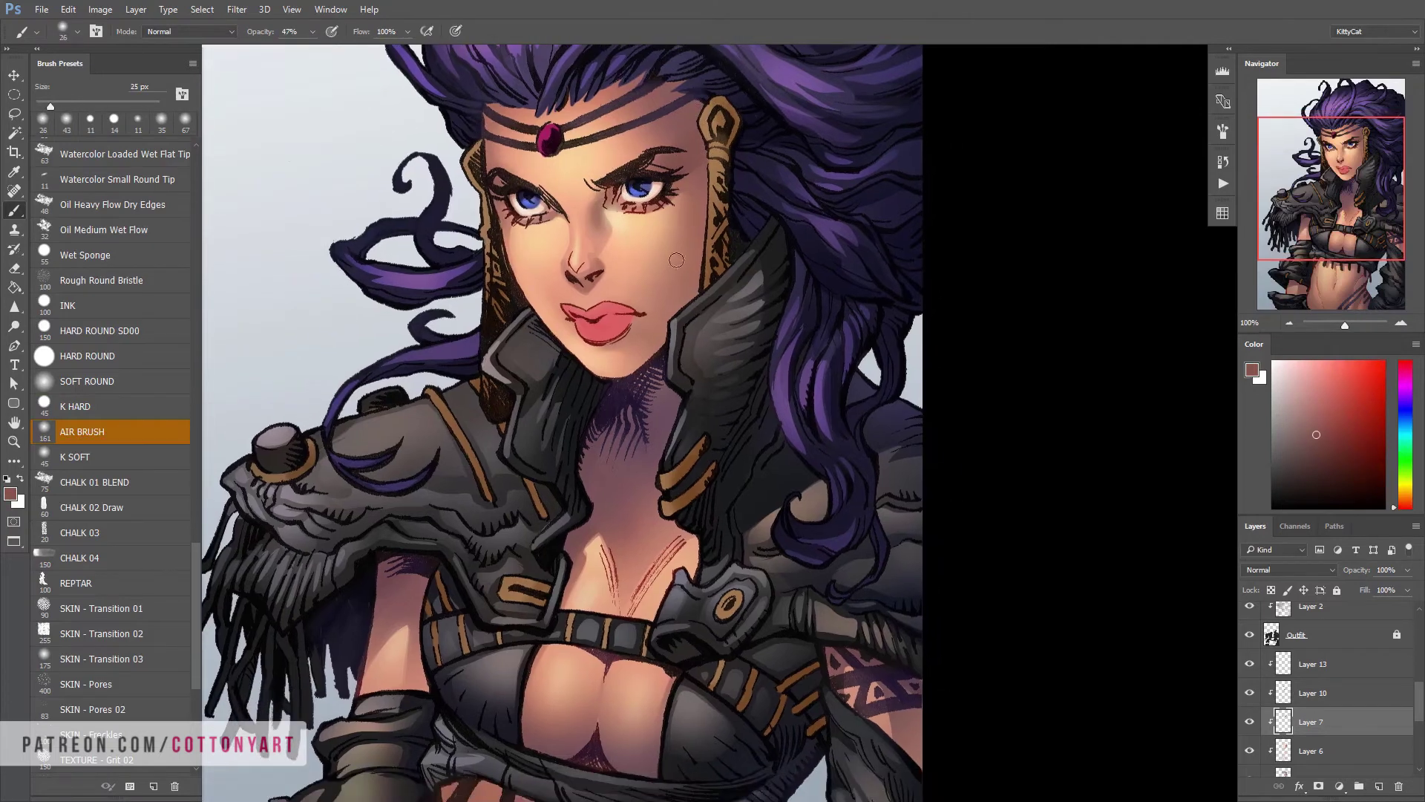
{"action": "key", "text": "l"}
{"action": "key", "text": "ctrl+d"}
{"action": "key", "text": "b"}
Soften the cheek shading with peach and paint lighter peach onto the brow
{"action": "left_click", "coordinate": [594, 226], "text": "alt"}
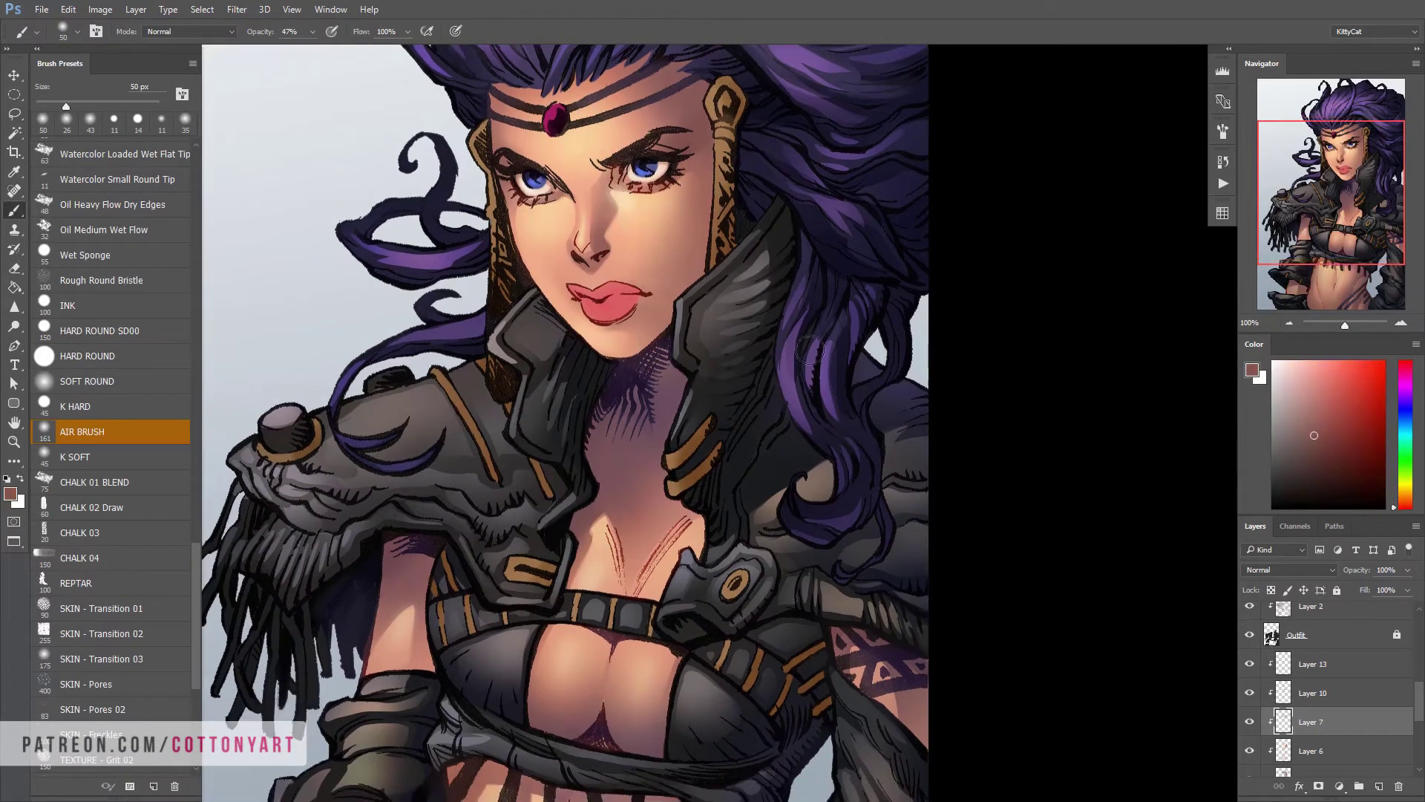
{"action": "left_click_drag", "start_coordinate": [762, 224], "coordinate": [747, 219]}
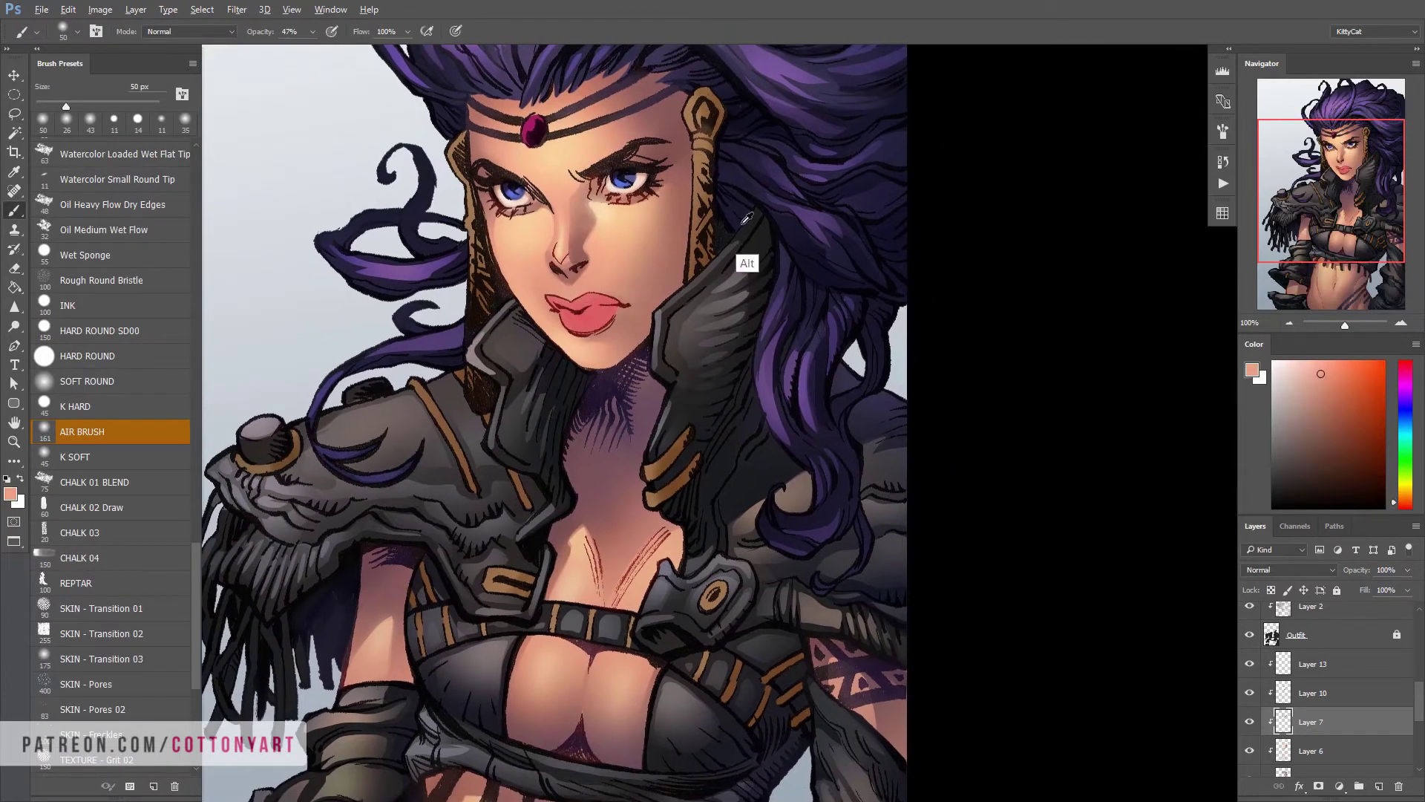
{"action": "left_click", "coordinate": [570, 194], "text": "alt"}
{"action": "left_click", "coordinate": [565, 264], "text": "alt"}
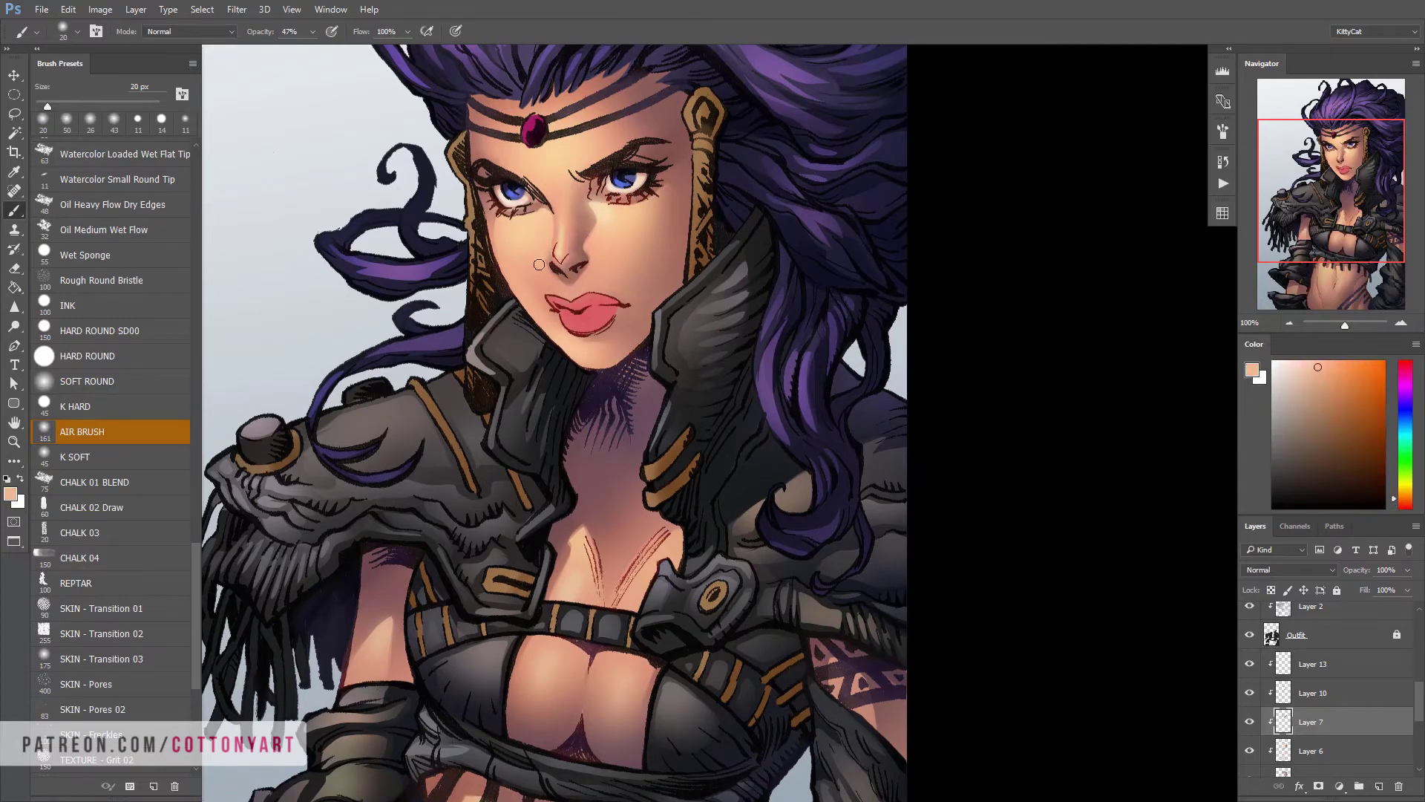
{"action": "left_click_drag", "start_coordinate": [585, 294], "coordinate": [569, 286]}
{"action": "scroll", "coordinate": [594, 261], "scroll_direction": "down", "scroll_amount": 1}
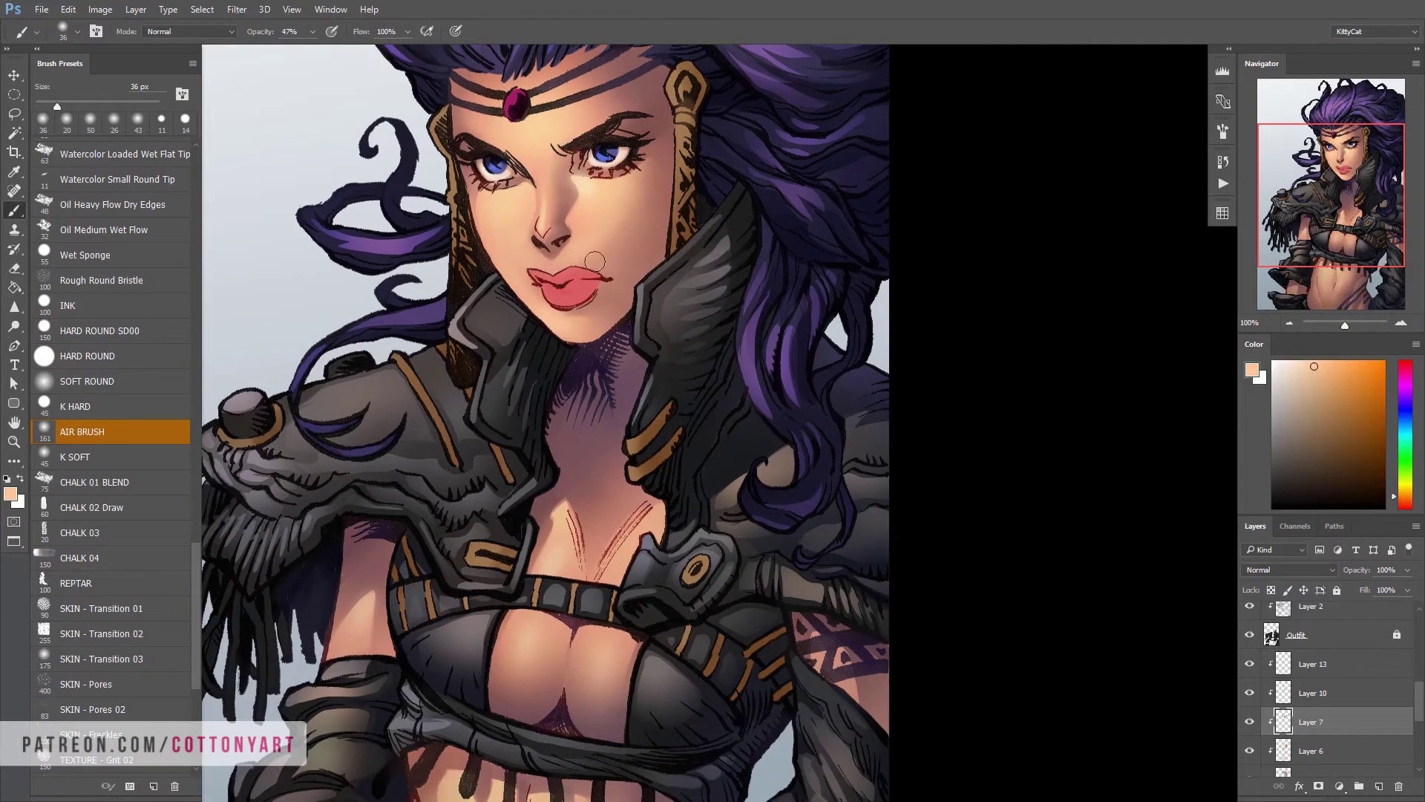
Paint salmon-red shading on the face with a brush of about 30 px
{"action": "left_click", "coordinate": [660, 245], "text": "alt"}
{"action": "key", "text": "bracketleft"}
{"action": "scroll", "coordinate": [506, 450], "scroll_direction": "down", "scroll_amount": 1}
{"action": "left_click", "coordinate": [572, 297], "text": "alt"}
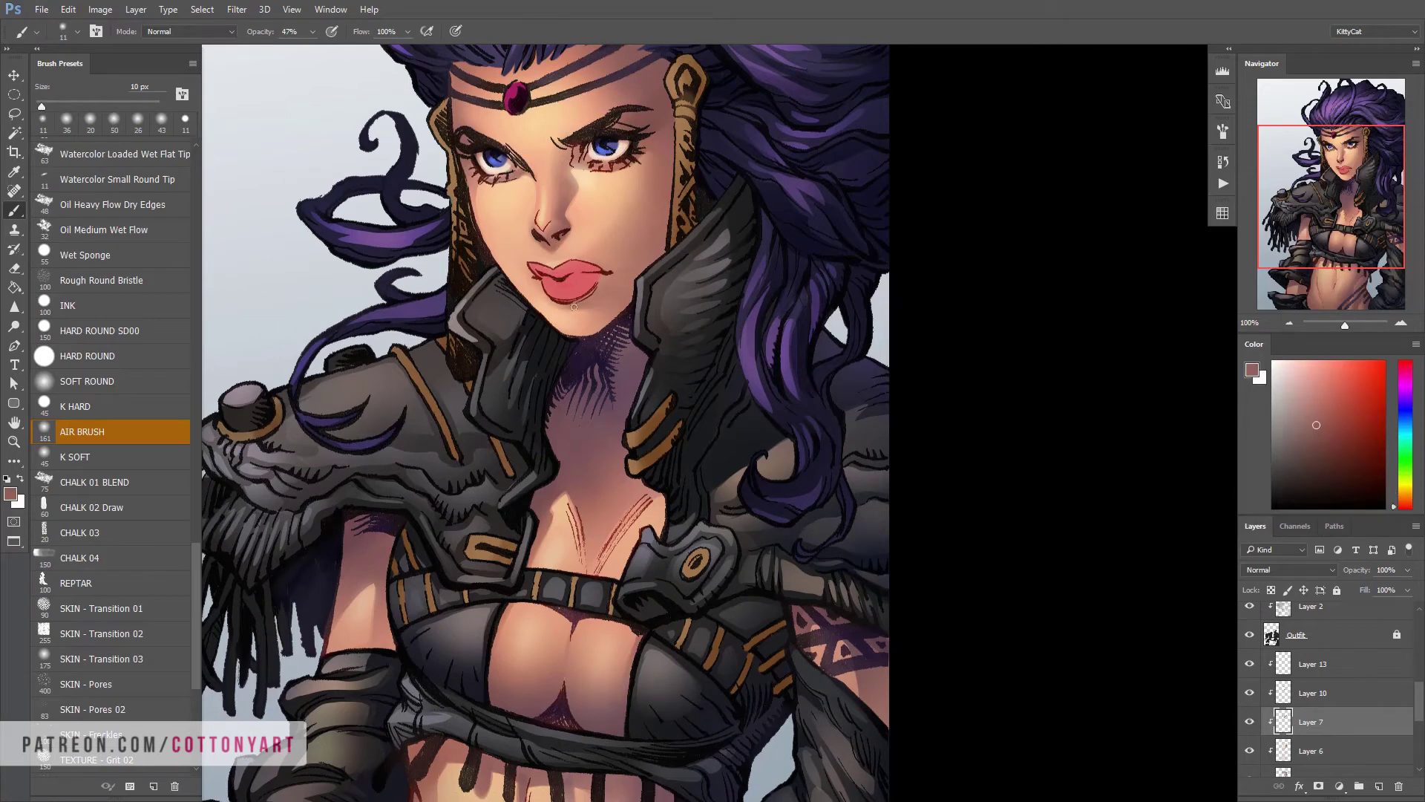
{"action": "scroll", "coordinate": [582, 359], "scroll_direction": "up", "scroll_amount": 1}
{"action": "key", "text": "bracketright"}
{"action": "key", "text": "bracketright"}
{"action": "left_click", "coordinate": [585, 364], "text": "alt"}
Resample peach and a dark muted red with a 45 px brush, briefly using the eraser
{"action": "scroll", "coordinate": [507, 304], "scroll_direction": "right", "scroll_amount": 1}
{"action": "scroll", "coordinate": [504, 315], "scroll_direction": "up", "scroll_amount": 1}
{"action": "key", "text": "bracketright"}
{"action": "key", "text": "bracketright"}
{"action": "key", "text": "bracketright"}
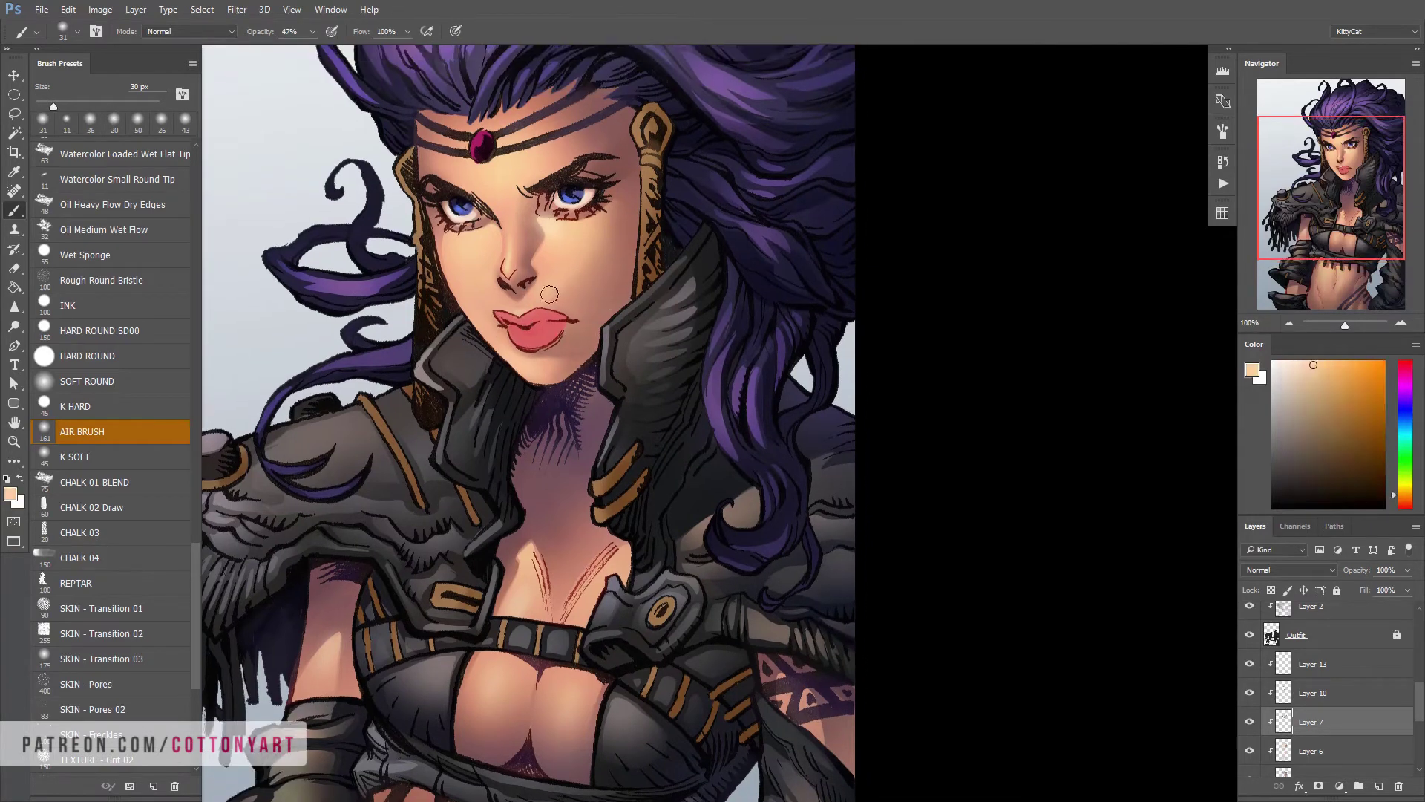
{"action": "left_click", "coordinate": [654, 260], "text": "alt"}
{"action": "scroll", "coordinate": [636, 302], "scroll_direction": "down", "scroll_amount": 1}
{"action": "scroll", "coordinate": [636, 302], "scroll_direction": "down", "scroll_amount": 1}
{"action": "left_click", "coordinate": [542, 259], "text": "alt"}
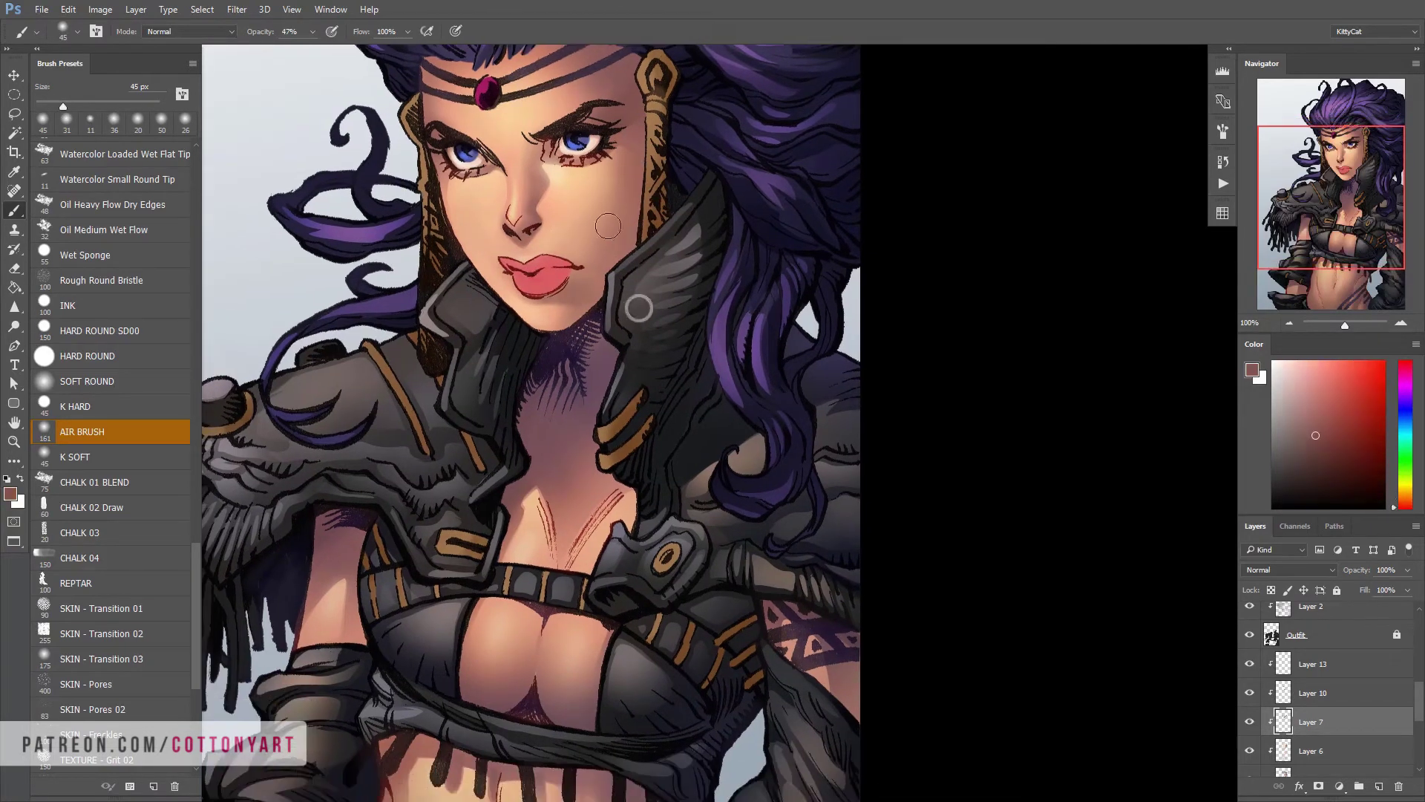
{"action": "key", "text": "e"}
{"action": "key", "text": "b"}
On Layer 13, paint near-white highlights and pink onto the lips with a 15 px brush
{"action": "left_click", "coordinate": [638, 190], "text": "ctrl"}
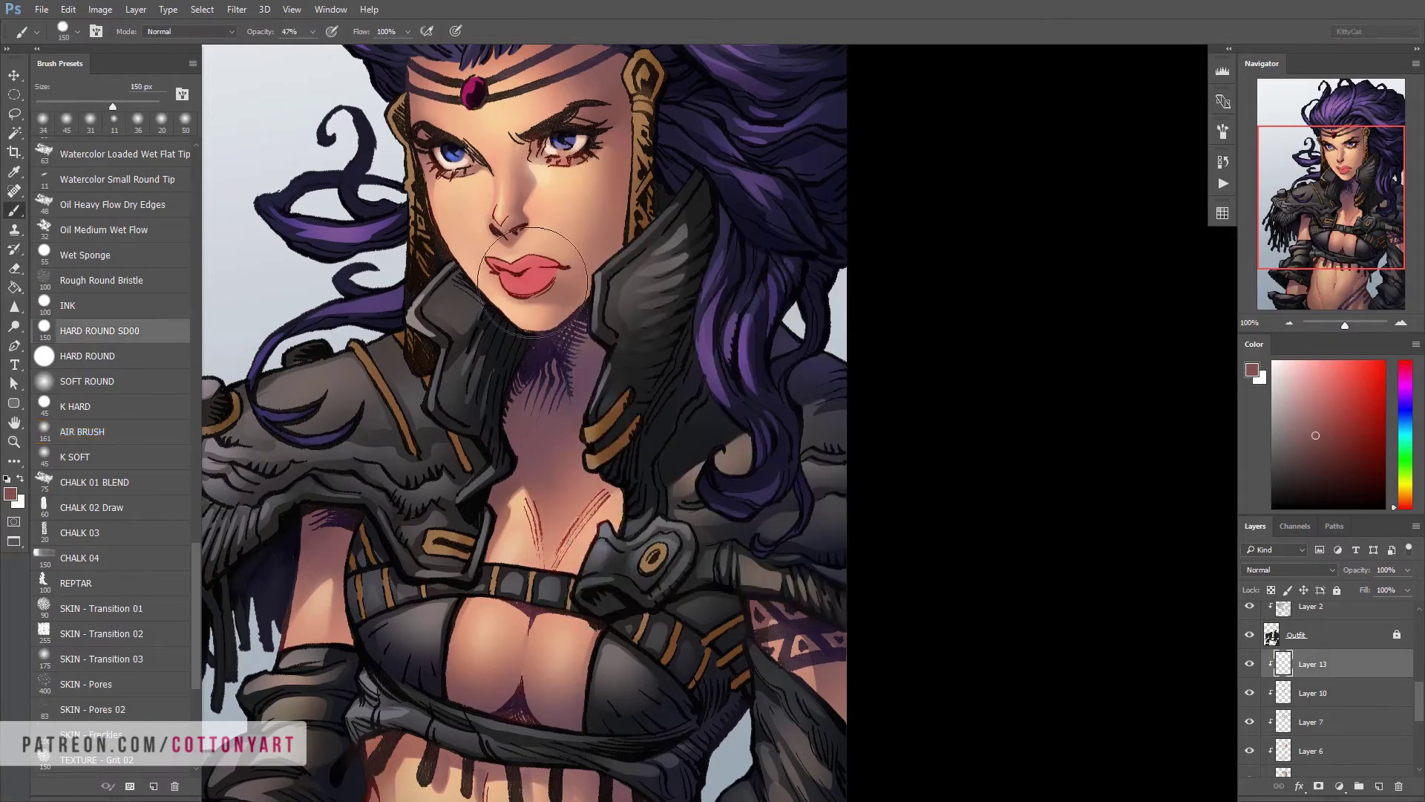
{"action": "key", "text": "bracketleft"}
{"action": "key", "text": "bracketleft"}
{"action": "key", "text": "bracketleft"}
{"action": "left_click", "coordinate": [627, 105], "text": "alt"}
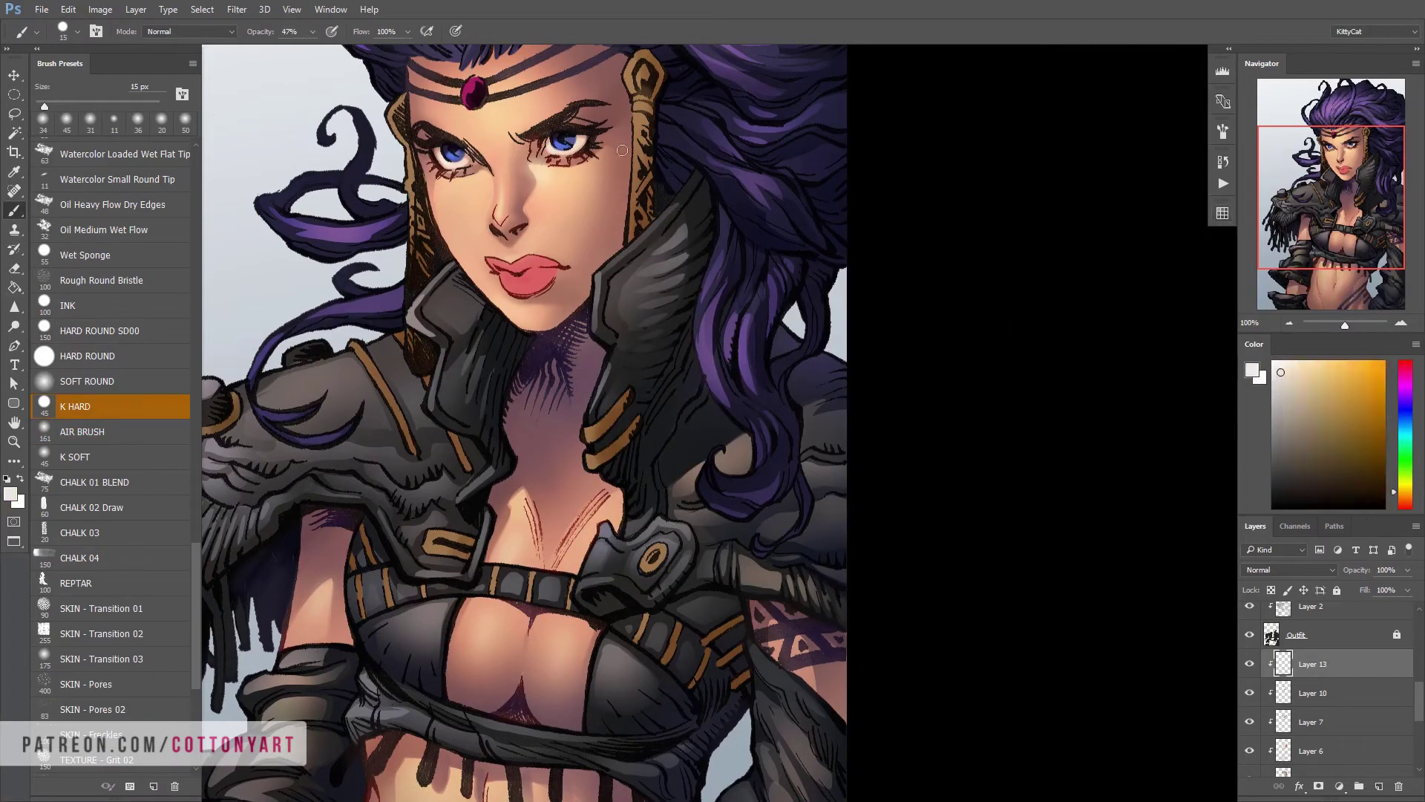
{"action": "left_click_drag", "start_coordinate": [587, 137], "coordinate": [589, 118]}
{"action": "left_click", "coordinate": [553, 254], "text": "alt"}
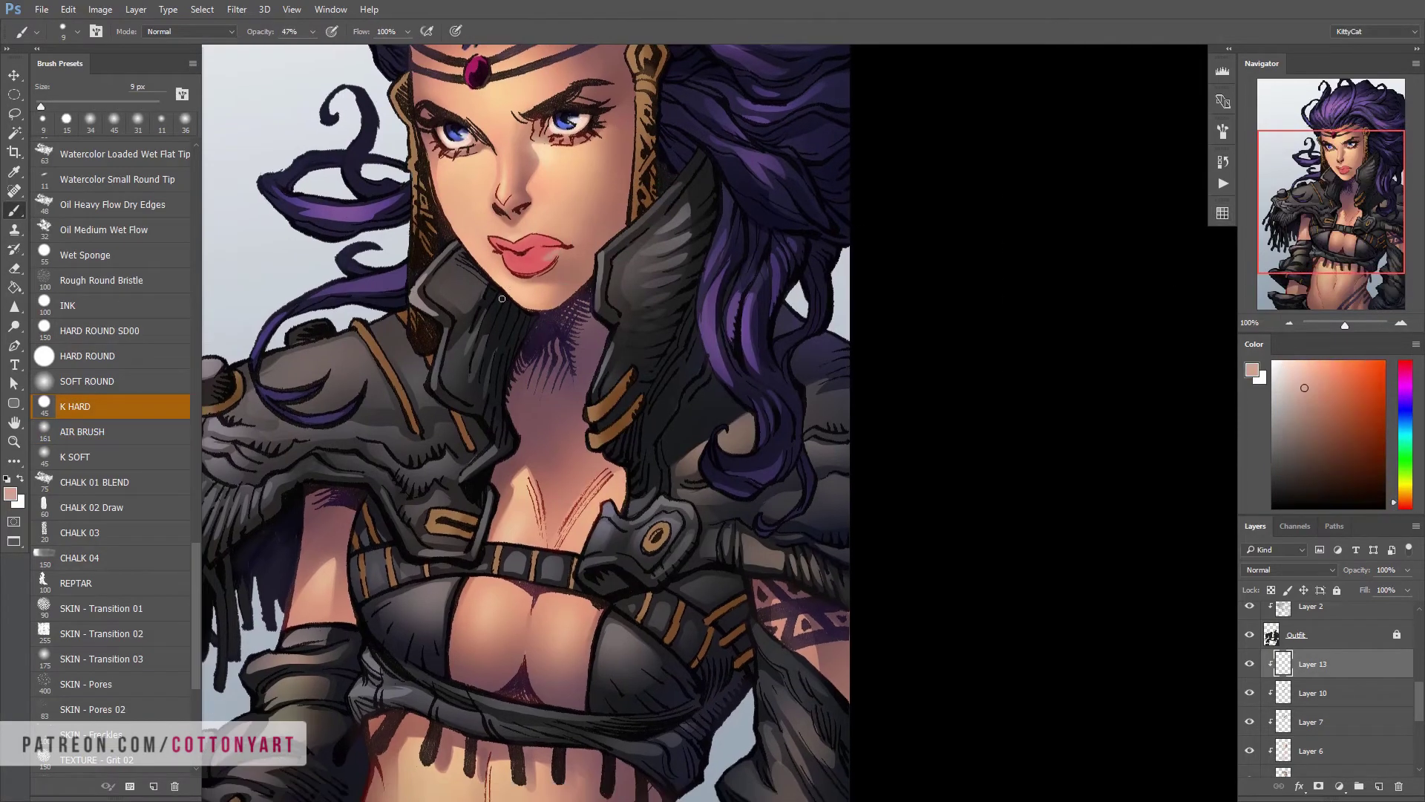
{"action": "left_click_drag", "start_coordinate": [596, 379], "coordinate": [603, 364]}
Airbrush deeper red around the mouth and blend peach near the lip corner
{"action": "left_click", "coordinate": [82, 431]}
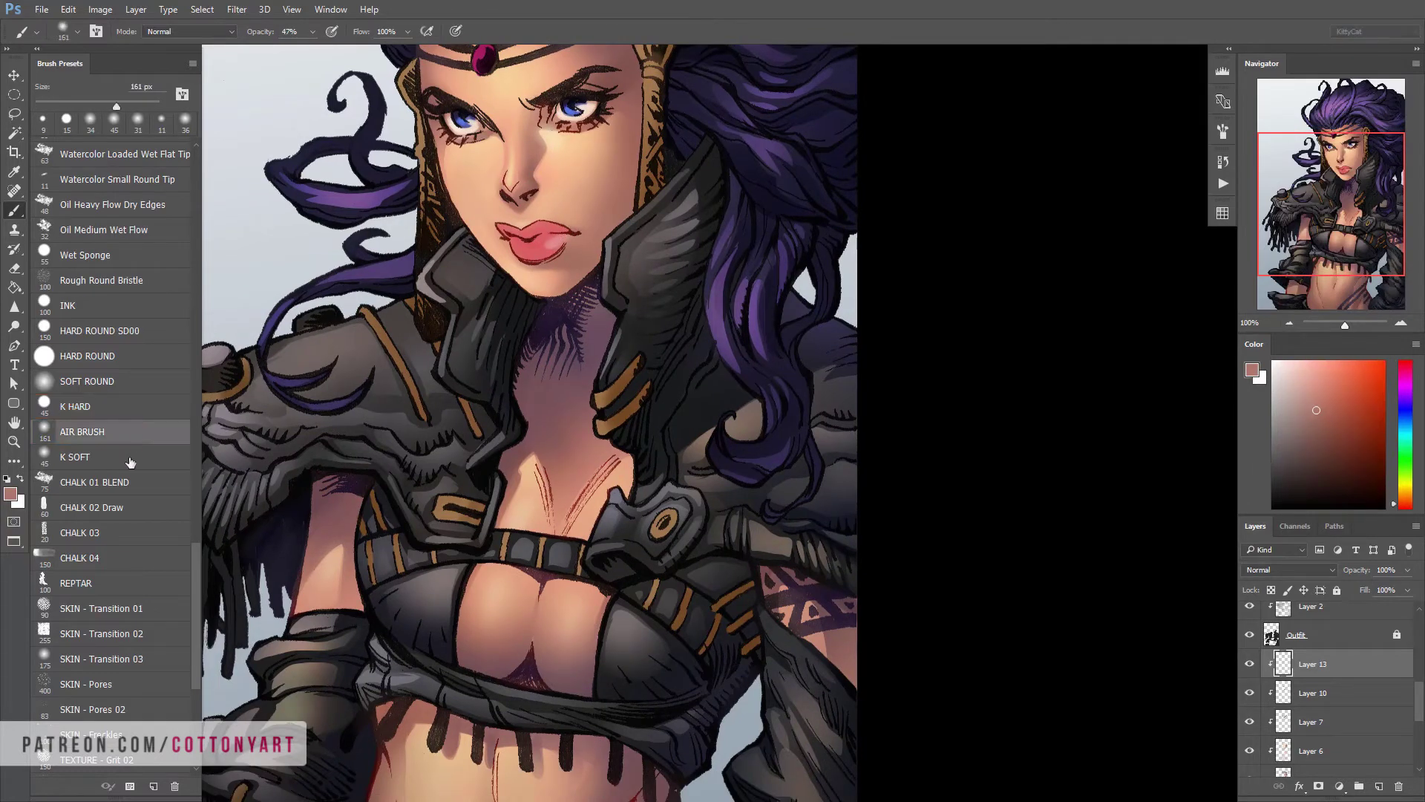
{"action": "left_click", "coordinate": [542, 245], "text": "alt"}
{"action": "mouse_move", "coordinate": [542, 245]}
{"action": "left_mouse_down"}
{"action": "mouse_move", "coordinate": [553, 229]}
{"action": "mouse_move", "coordinate": [491, 301]}
{"action": "left_mouse_up"}
{"action": "key", "text": "comma"}
{"action": "left_click", "coordinate": [559, 267], "text": "alt"}
{"action": "left_click_drag", "start_coordinate": [558, 264], "coordinate": [552, 251]}
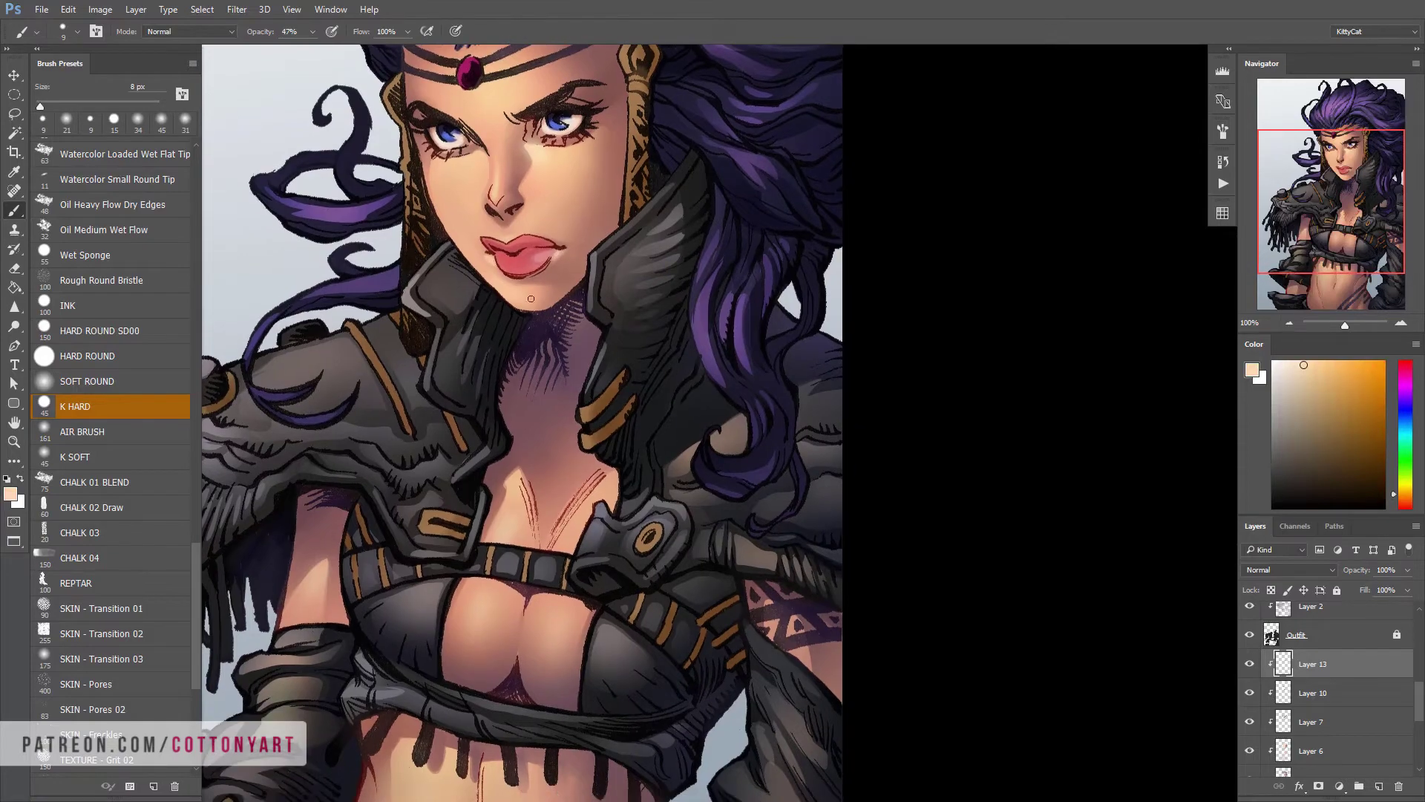
Sample rosy brown and peach near the lip corner with the soft airbrush
{"action": "left_click", "coordinate": [487, 251], "text": "alt"}
{"action": "left_click", "coordinate": [81, 431]}
{"action": "left_click", "coordinate": [555, 252], "text": "alt"}
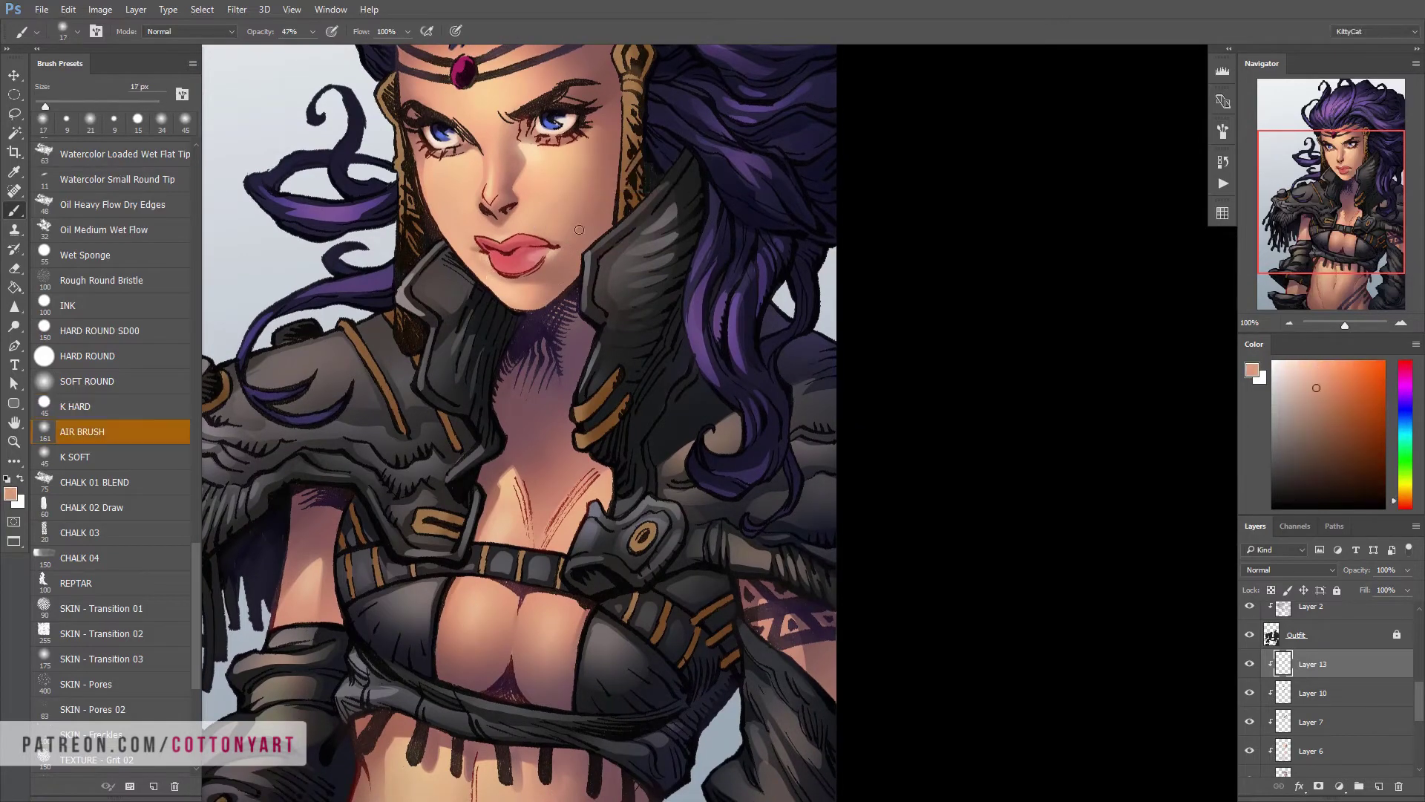
{"action": "left_click_drag", "start_coordinate": [710, 394], "coordinate": [668, 536]}
On Layer 5, airbrush rosy-brown shading onto the midriff below the top at 47% opacity
{"action": "left_click", "coordinate": [666, 506], "text": "ctrl"}
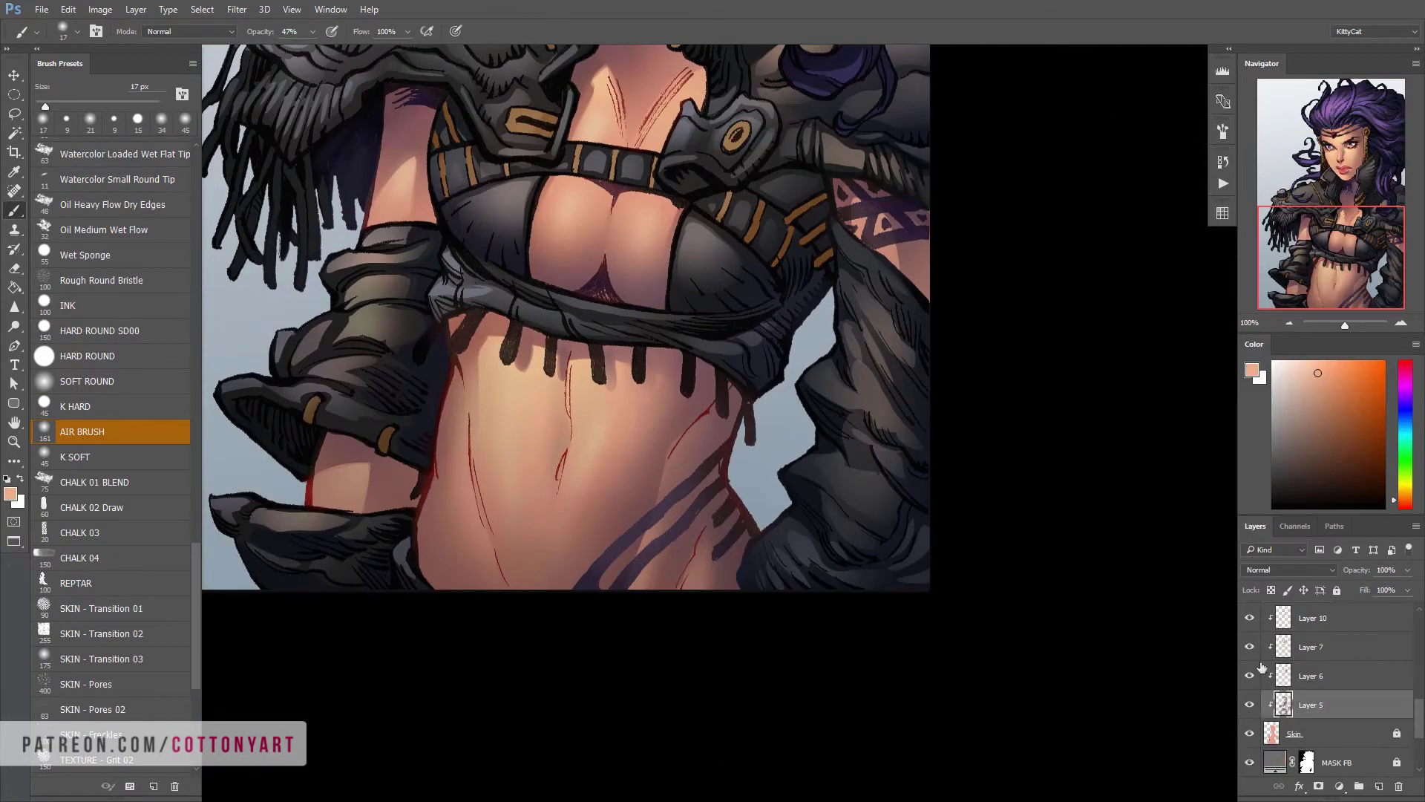
{"action": "left_click", "coordinate": [666, 505], "text": "alt"}
{"action": "key", "text": "ctrl+minus"}
{"action": "key", "text": "comma"}
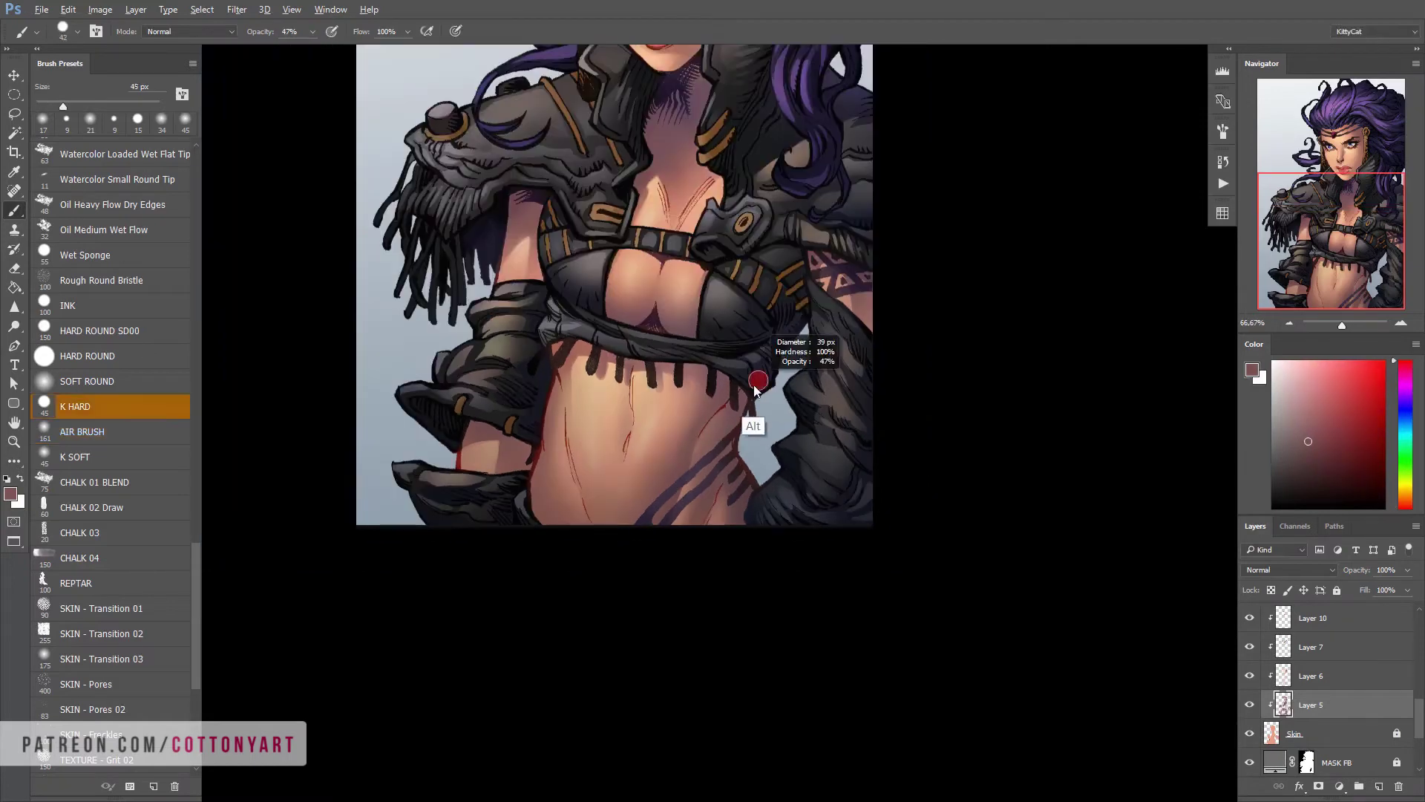
{"action": "key", "text": "ctrl+plus"}
{"action": "key", "text": "period"}
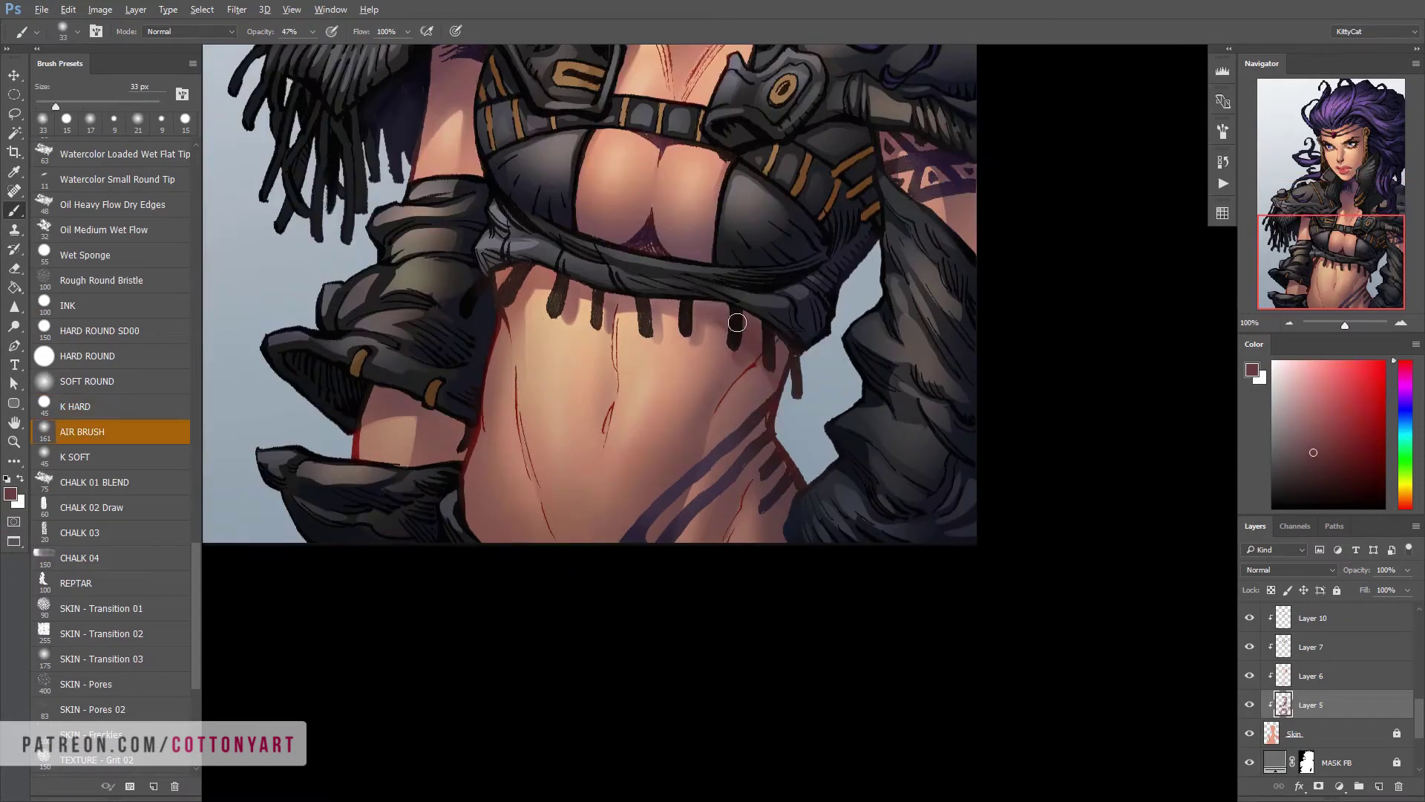
{"action": "key", "text": "ctrl+minus"}
{"action": "scroll", "coordinate": [738, 363], "scroll_direction": "up", "scroll_amount": 5}
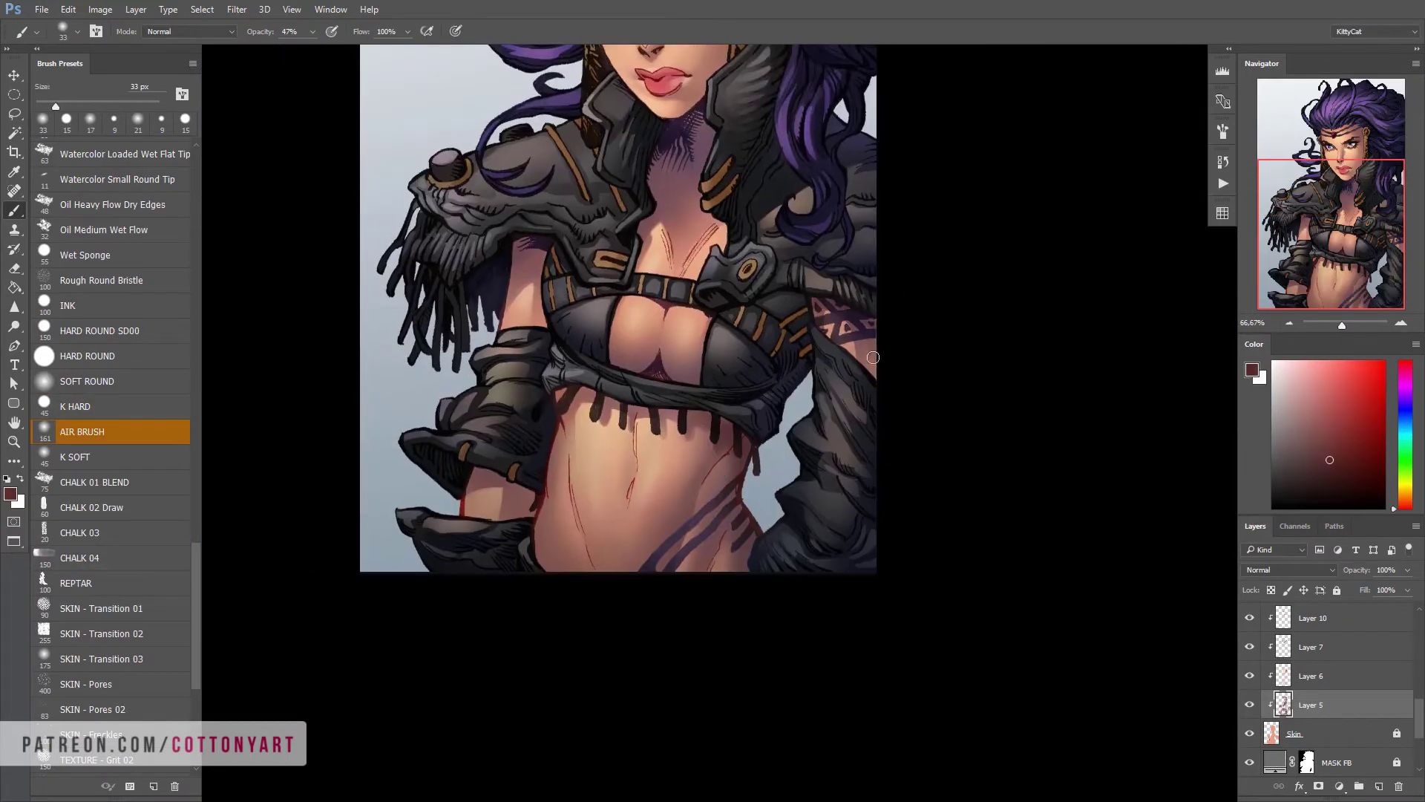
{"action": "key", "text": "ctrl+minus"}
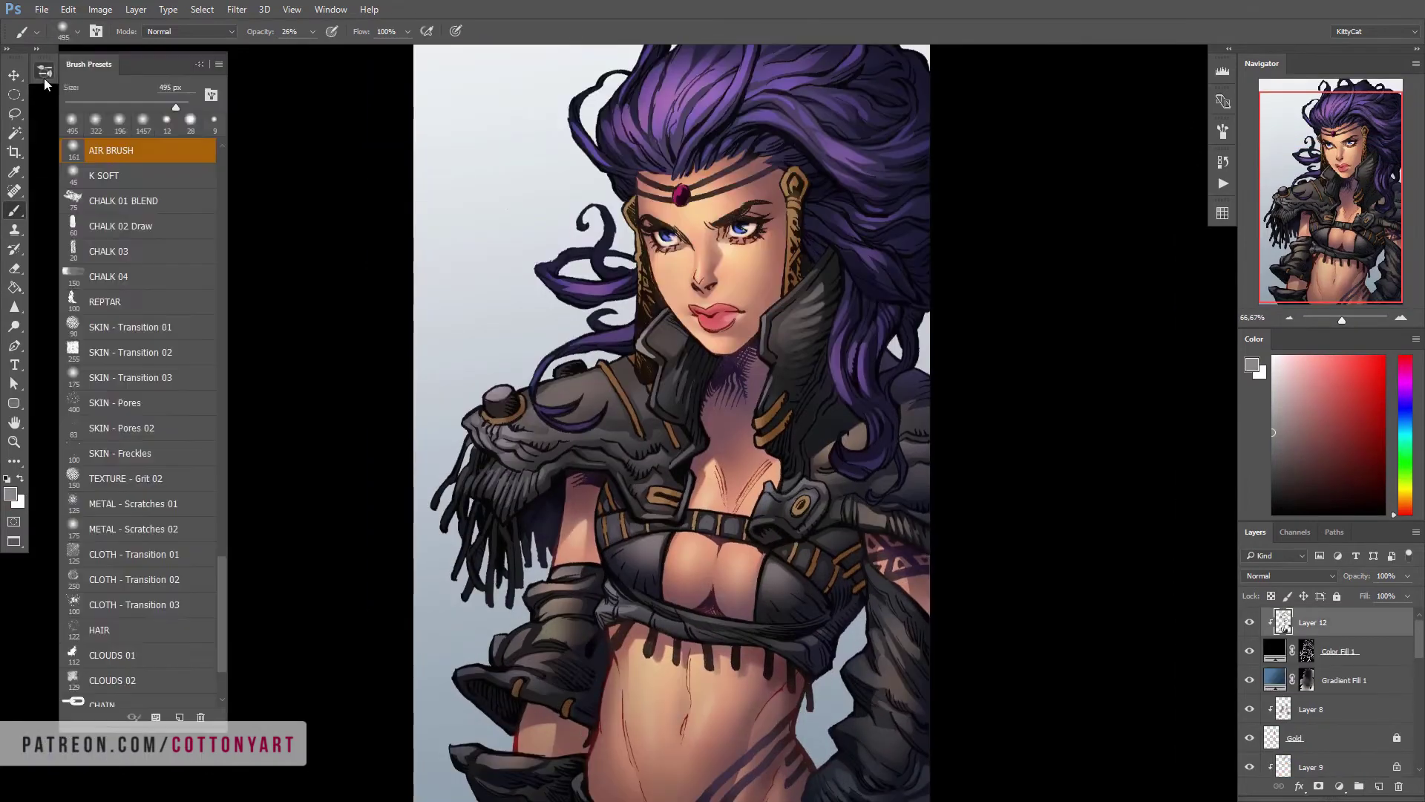
{"action": "scroll", "coordinate": [134, 446], "scroll_direction": "up", "scroll_amount": 3}
{"action": "left_click_drag", "start_coordinate": [132, 723], "coordinate": [132, 772]}
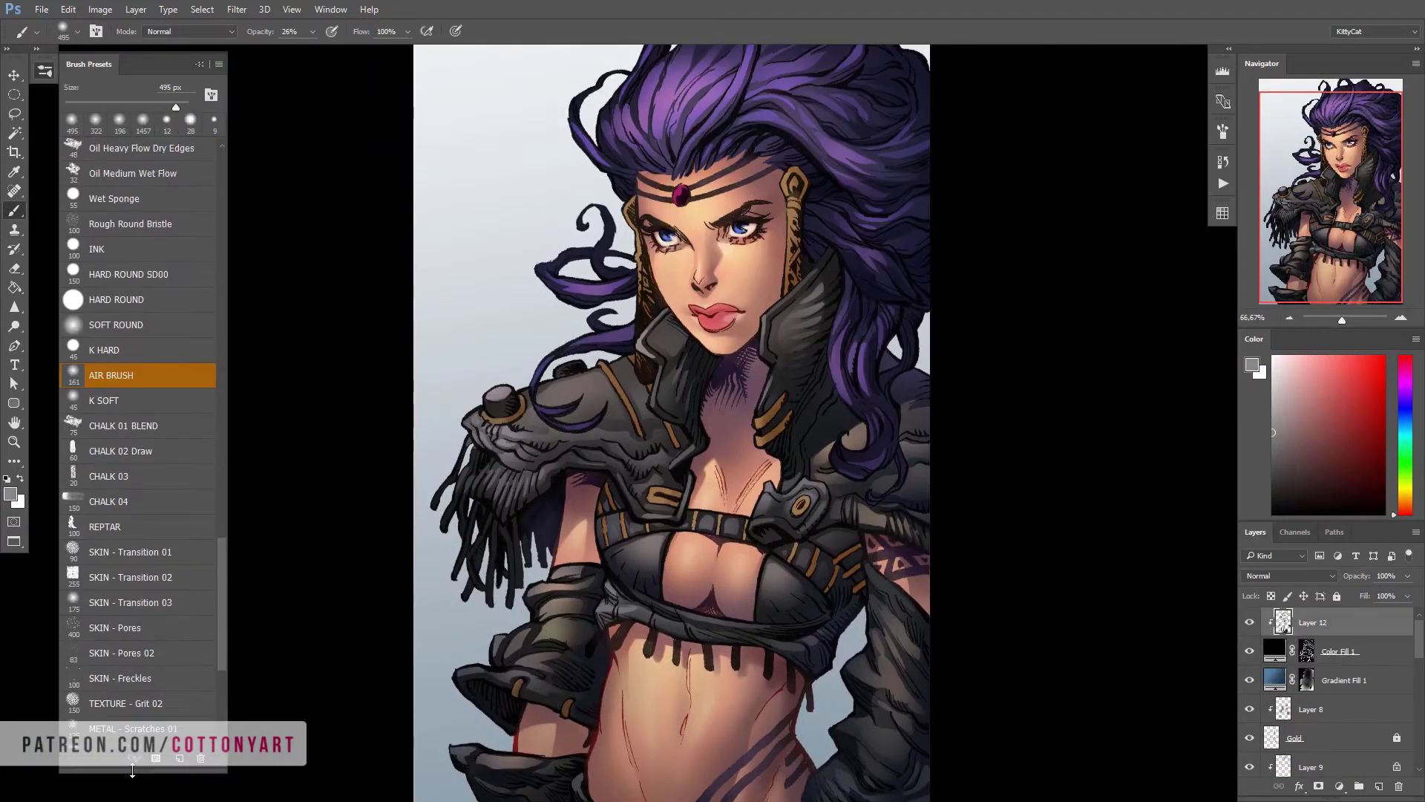
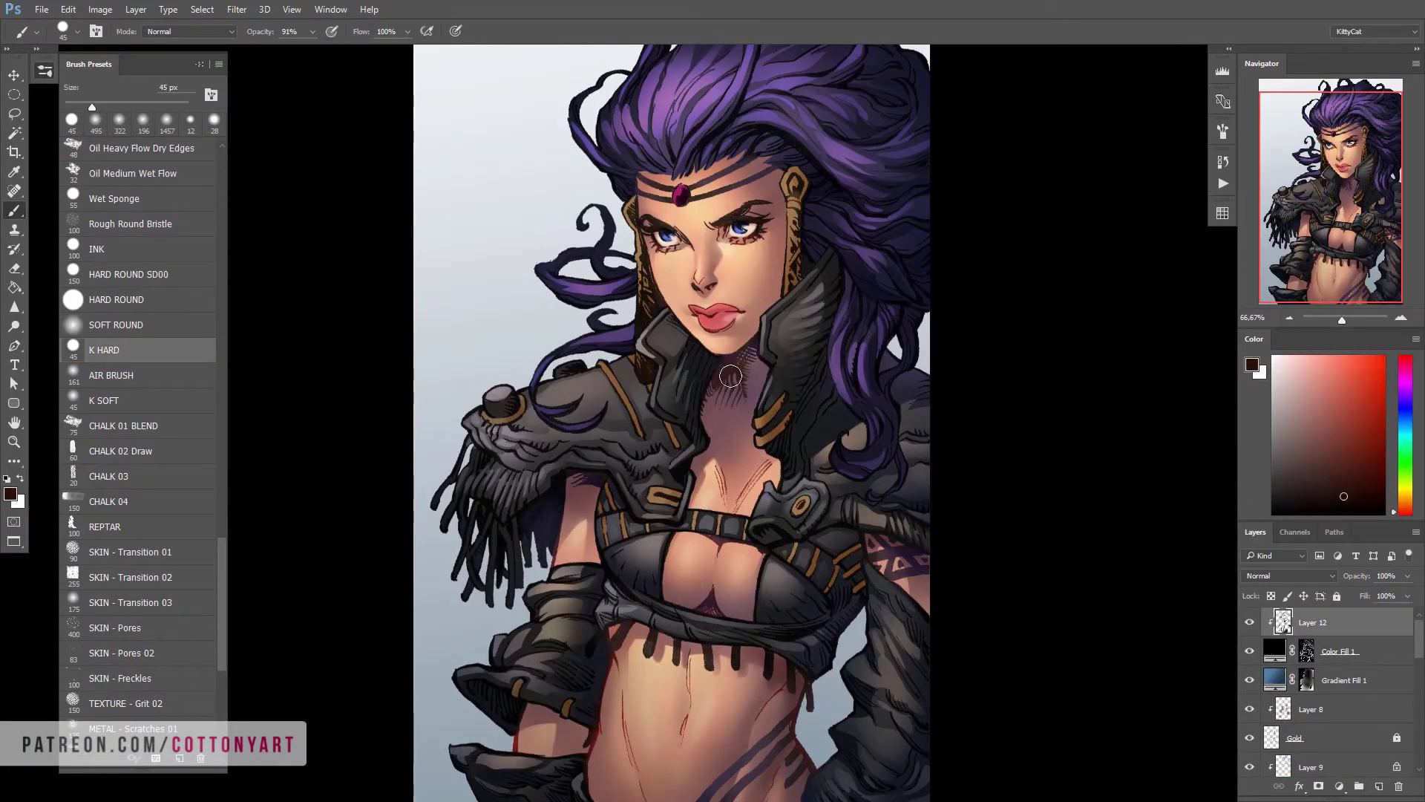
Select Layer 14 and set the airbrush blending mode to Hard Light
{"action": "left_click_drag", "start_coordinate": [757, 342], "coordinate": [729, 341]}
{"action": "left_click_drag", "start_coordinate": [732, 401], "coordinate": [734, 475]}
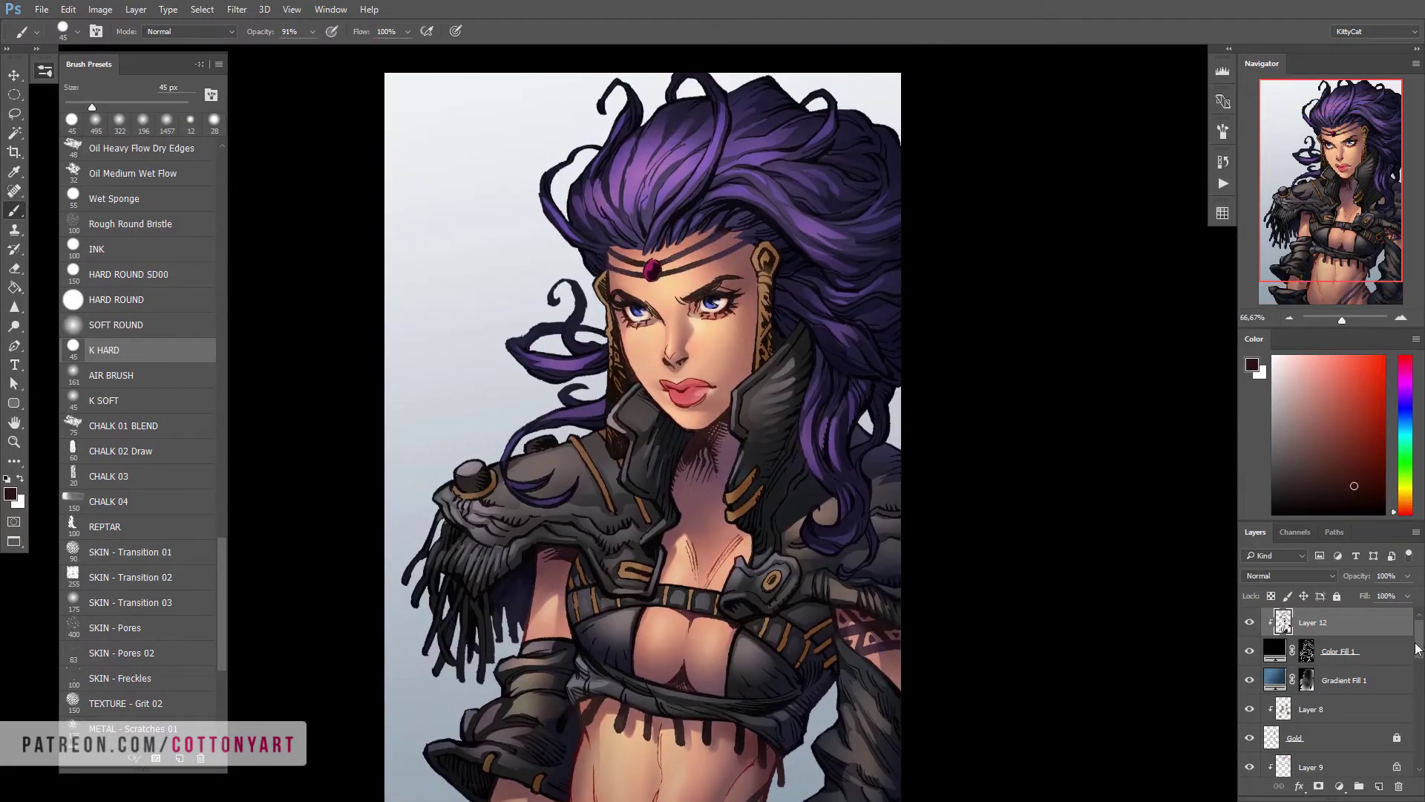
{"action": "scroll", "coordinate": [1416, 648], "scroll_direction": "down", "scroll_amount": 1}
{"action": "left_click", "coordinate": [1336, 663]}
{"action": "scroll", "coordinate": [787, 237], "scroll_direction": "up", "scroll_amount": 1}
{"action": "key", "text": "l"}
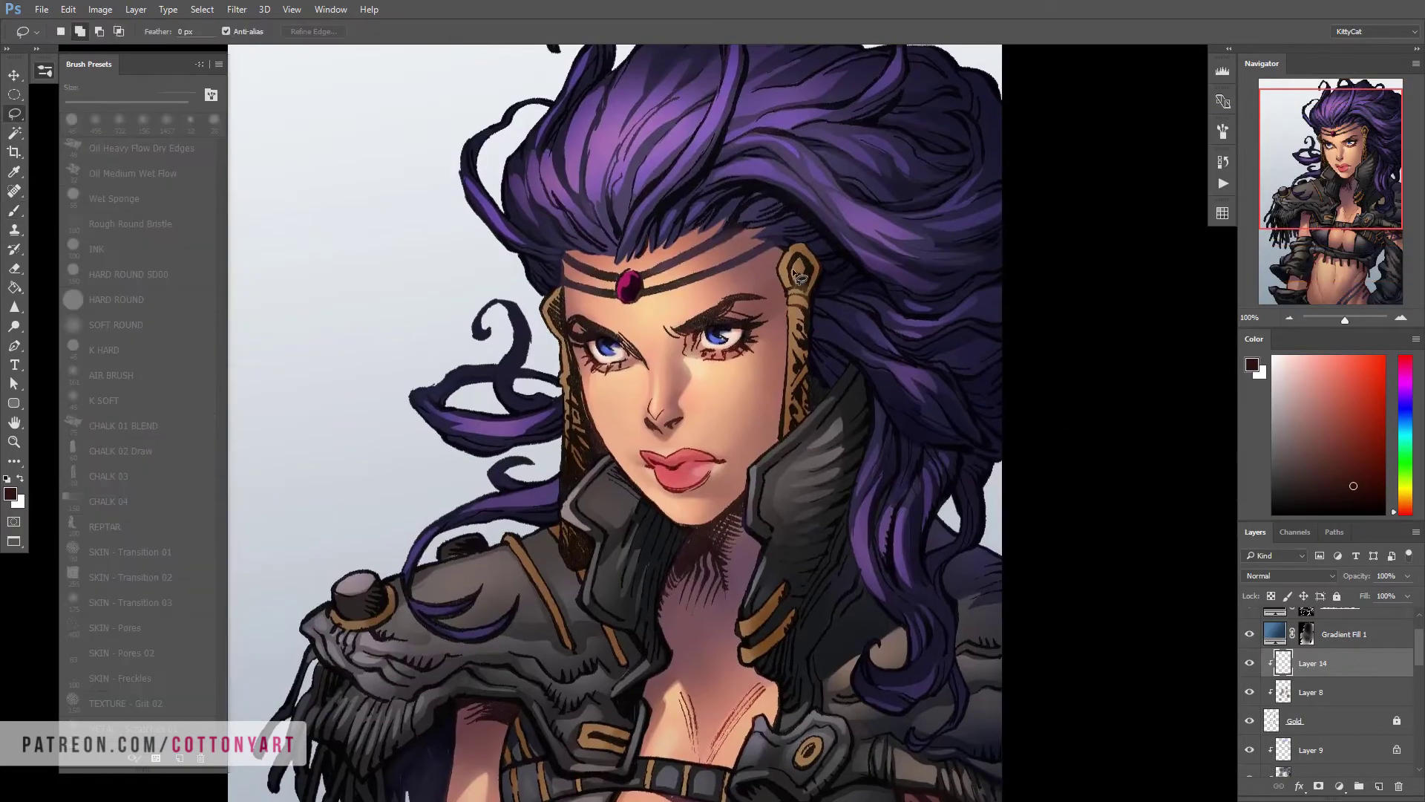
{"action": "key", "text": "b"}
{"action": "left_click", "coordinate": [796, 314], "text": "alt"}
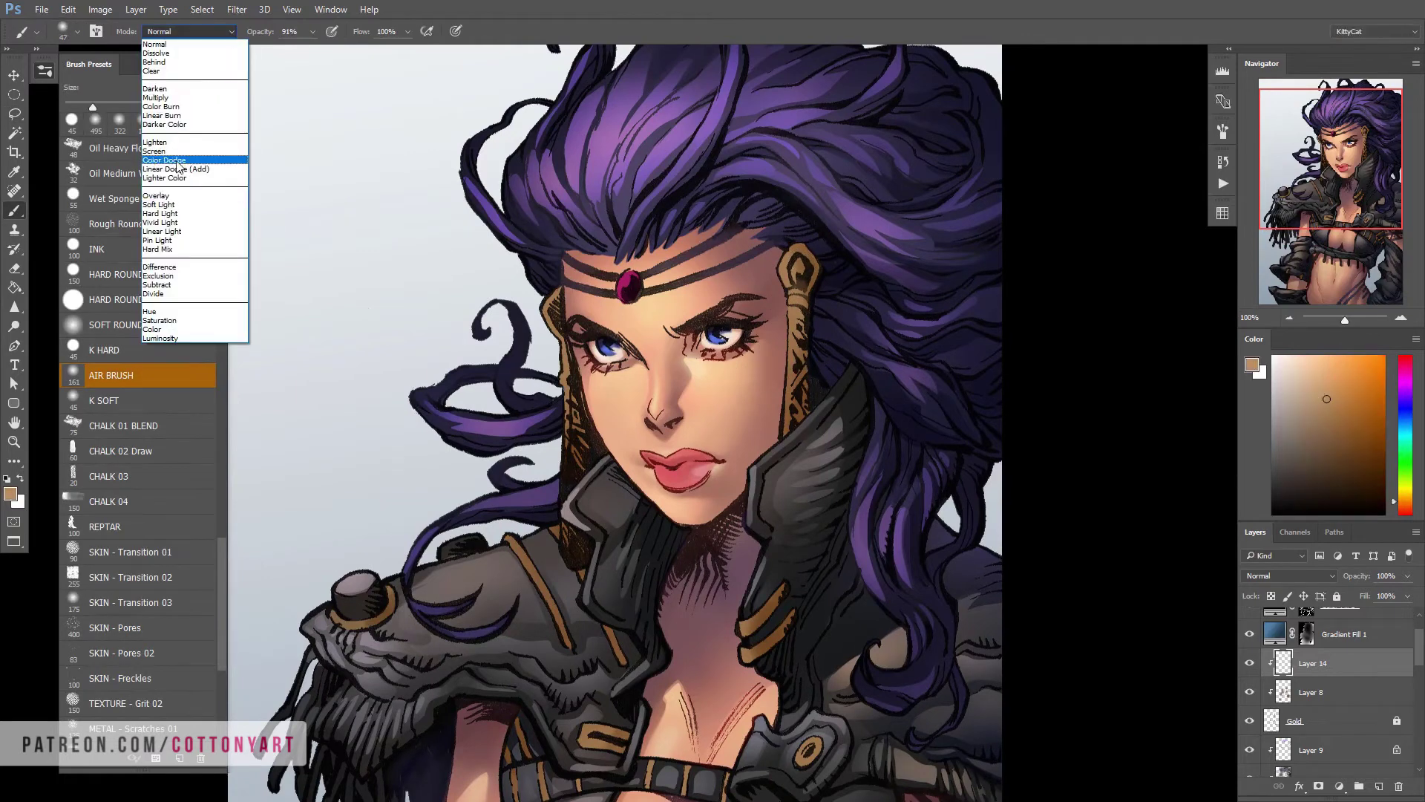
{"action": "left_click_drag", "start_coordinate": [797, 314], "coordinate": [789, 308]}
{"action": "key", "text": "l"}
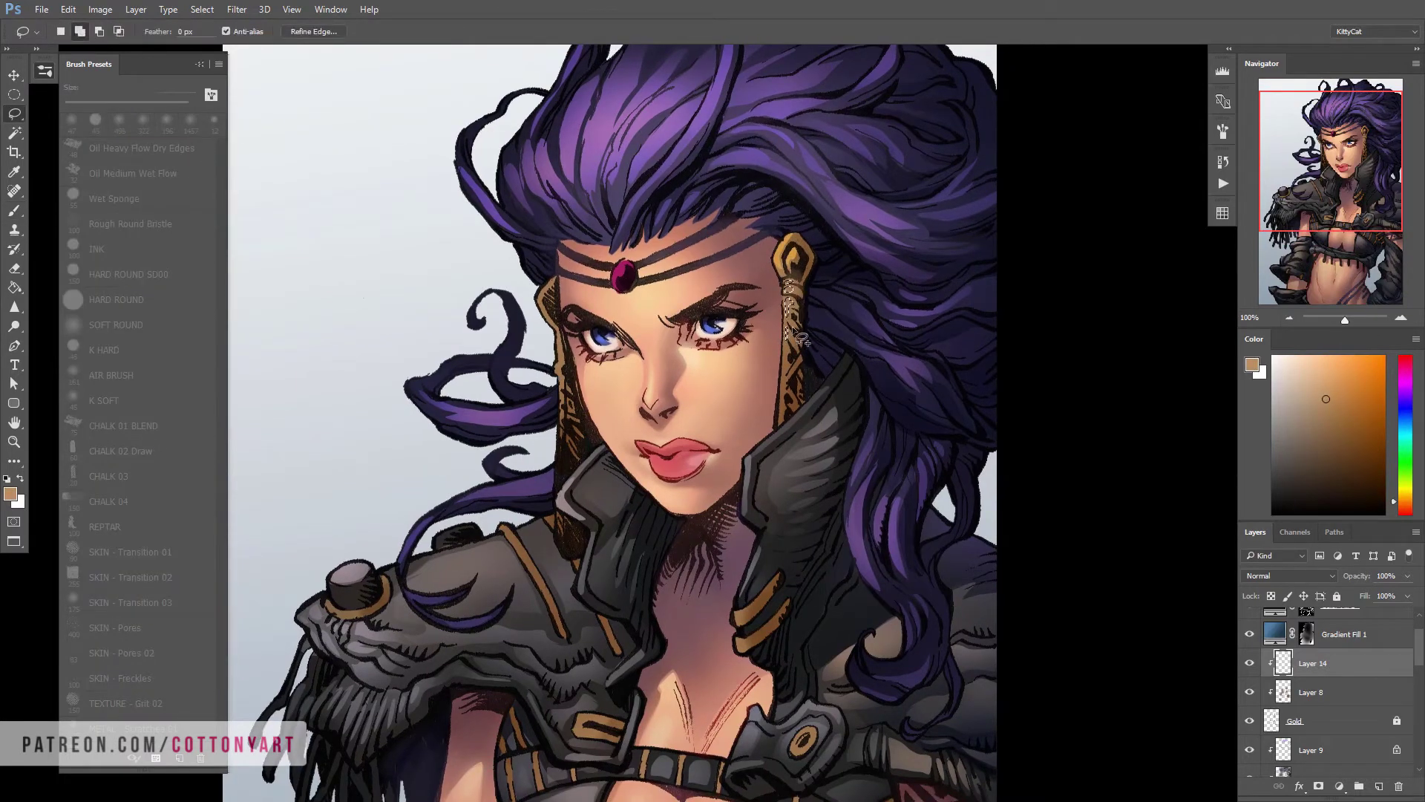
{"action": "key", "text": "b"}
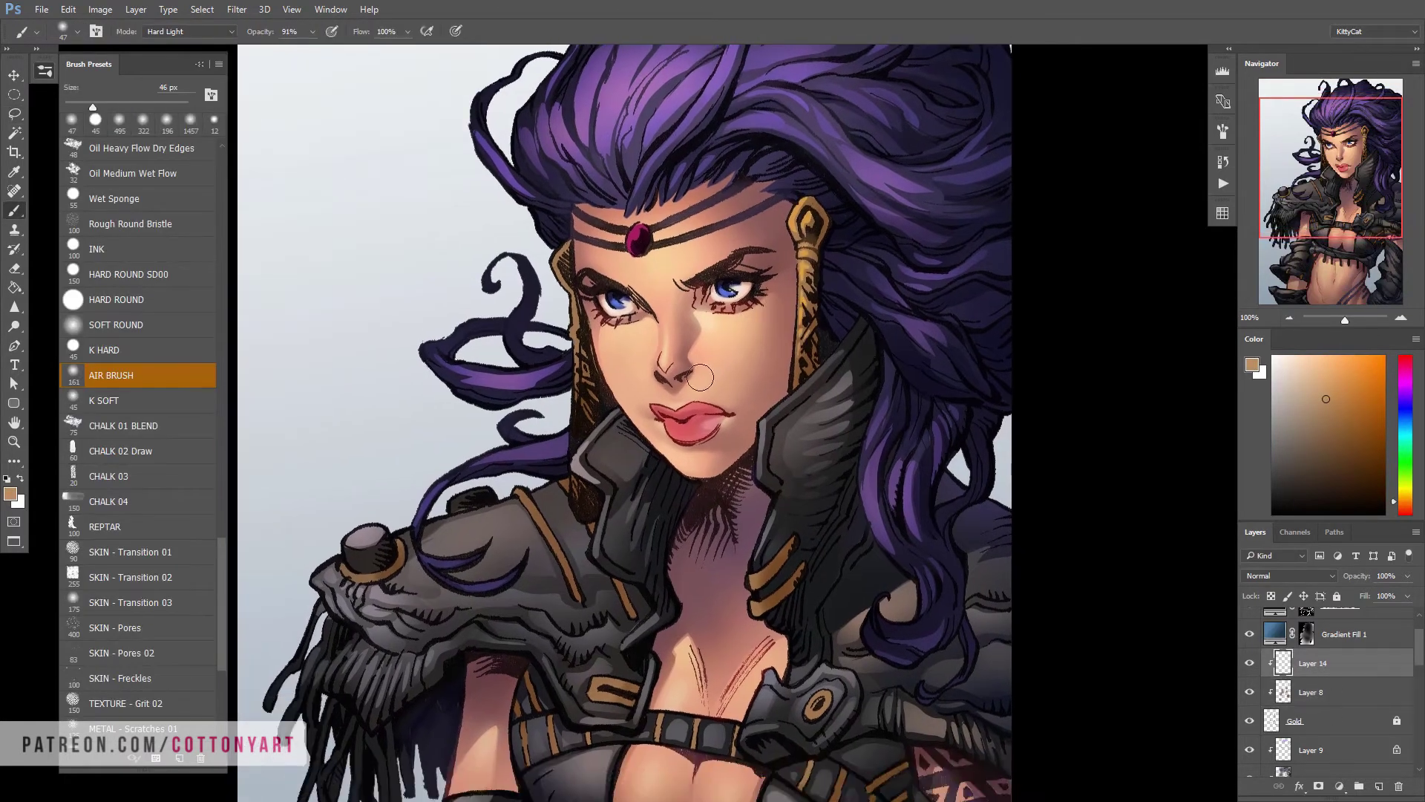
Lasso-isolate areas and airbrush warm skin-tone glow over the face and shoulders
{"action": "left_click_drag", "start_coordinate": [700, 377], "coordinate": [708, 392]}
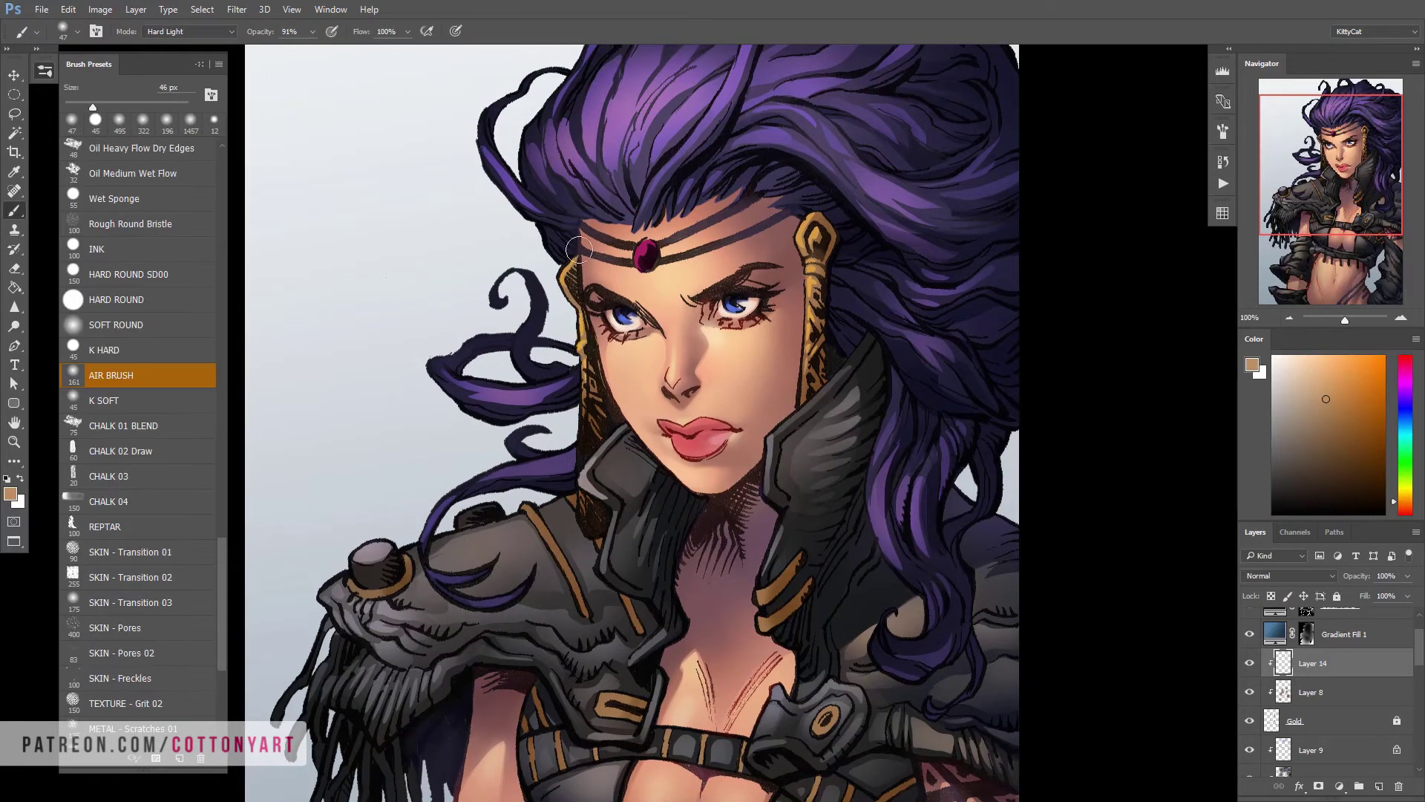
{"action": "left_click_drag", "start_coordinate": [355, 596], "coordinate": [468, 430]}
{"action": "key", "text": "l"}
{"action": "key", "text": "b"}
{"action": "left_click_drag", "start_coordinate": [549, 499], "coordinate": [497, 588]}
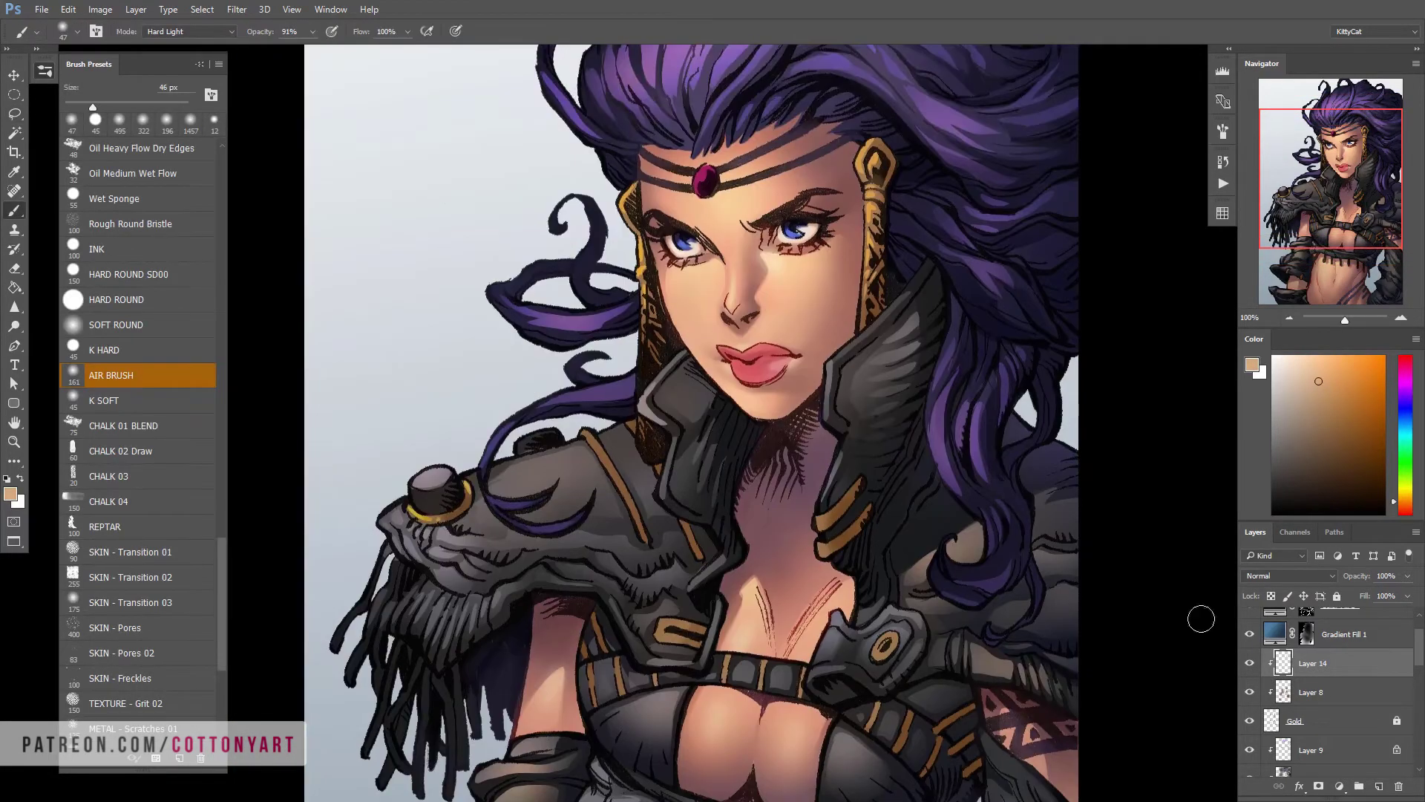
{"action": "scroll", "coordinate": [872, 178], "scroll_direction": "down", "scroll_amount": 2}
{"action": "key", "text": "l"}
{"action": "scroll", "coordinate": [698, 445], "scroll_direction": "up", "scroll_amount": 1}
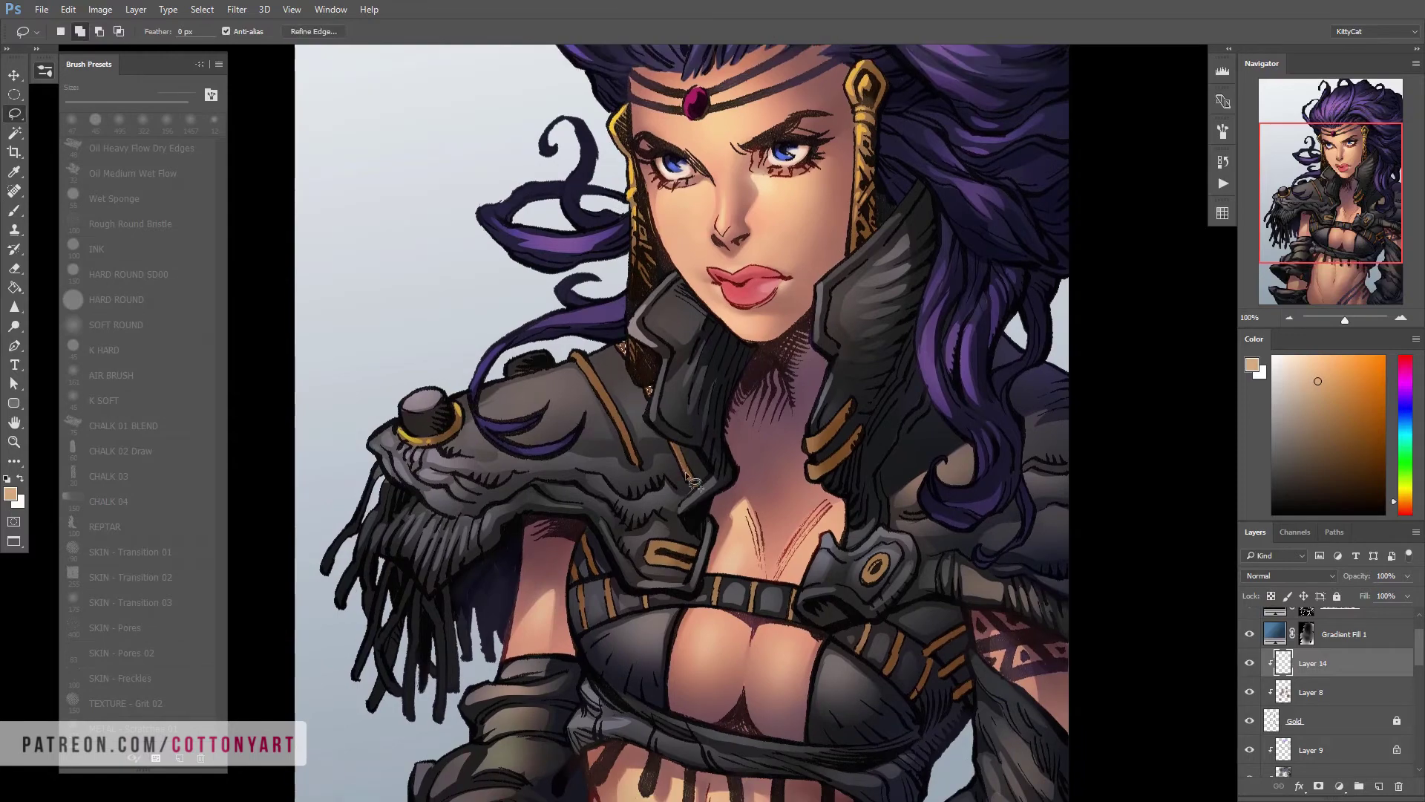
{"action": "left_click_drag", "start_coordinate": [585, 376], "coordinate": [612, 401]}
{"action": "key", "text": "ctrl+d"}
{"action": "scroll", "coordinate": [804, 445], "scroll_direction": "down", "scroll_amount": 1}
{"action": "key", "text": "b"}
Continue lasso selections and warm glow shading across the chest and armor
{"action": "scroll", "coordinate": [804, 446], "scroll_direction": "right", "scroll_amount": 2}
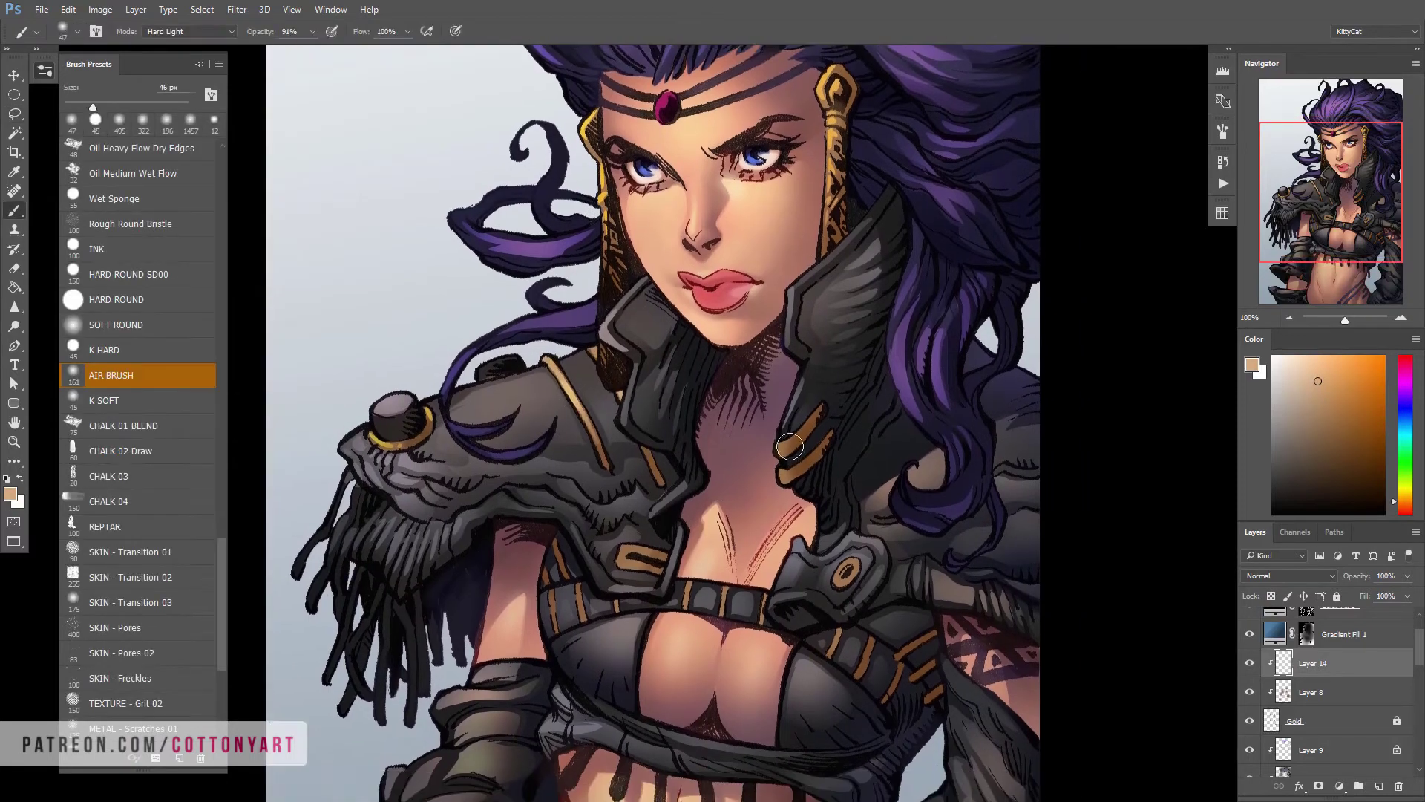
{"action": "key", "text": "l"}
{"action": "key", "text": "b"}
{"action": "scroll", "coordinate": [792, 461], "scroll_direction": "down", "scroll_amount": 1}
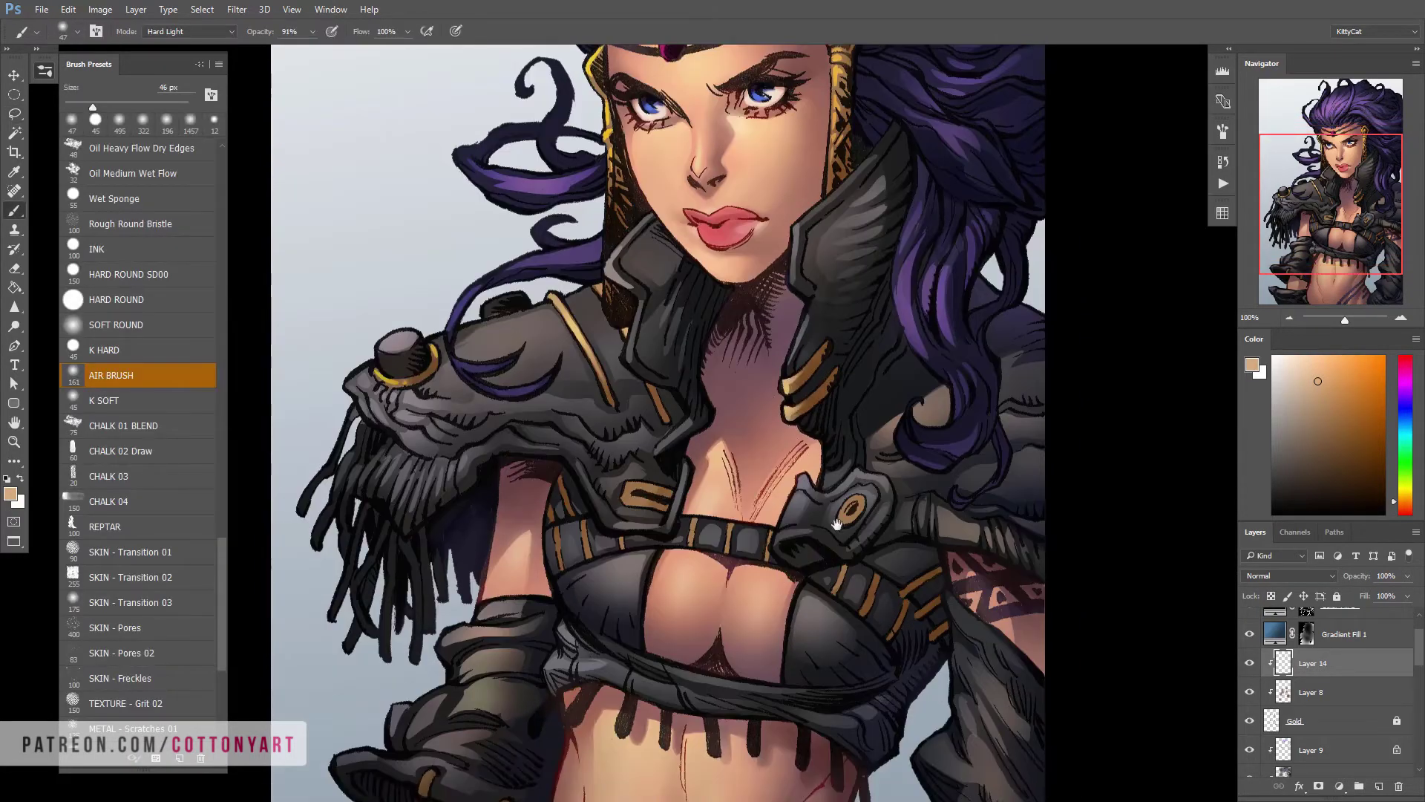
{"action": "scroll", "coordinate": [853, 438], "scroll_direction": "up", "scroll_amount": 2}
{"action": "scroll", "coordinate": [920, 414], "scroll_direction": "right", "scroll_amount": 1}
{"action": "key", "text": "alt+bracketright"}
{"action": "key", "text": "alt+bracketright"}
{"action": "key", "text": "alt+bracketright"}
{"action": "scroll", "coordinate": [629, 648], "scroll_direction": "right", "scroll_amount": 2}
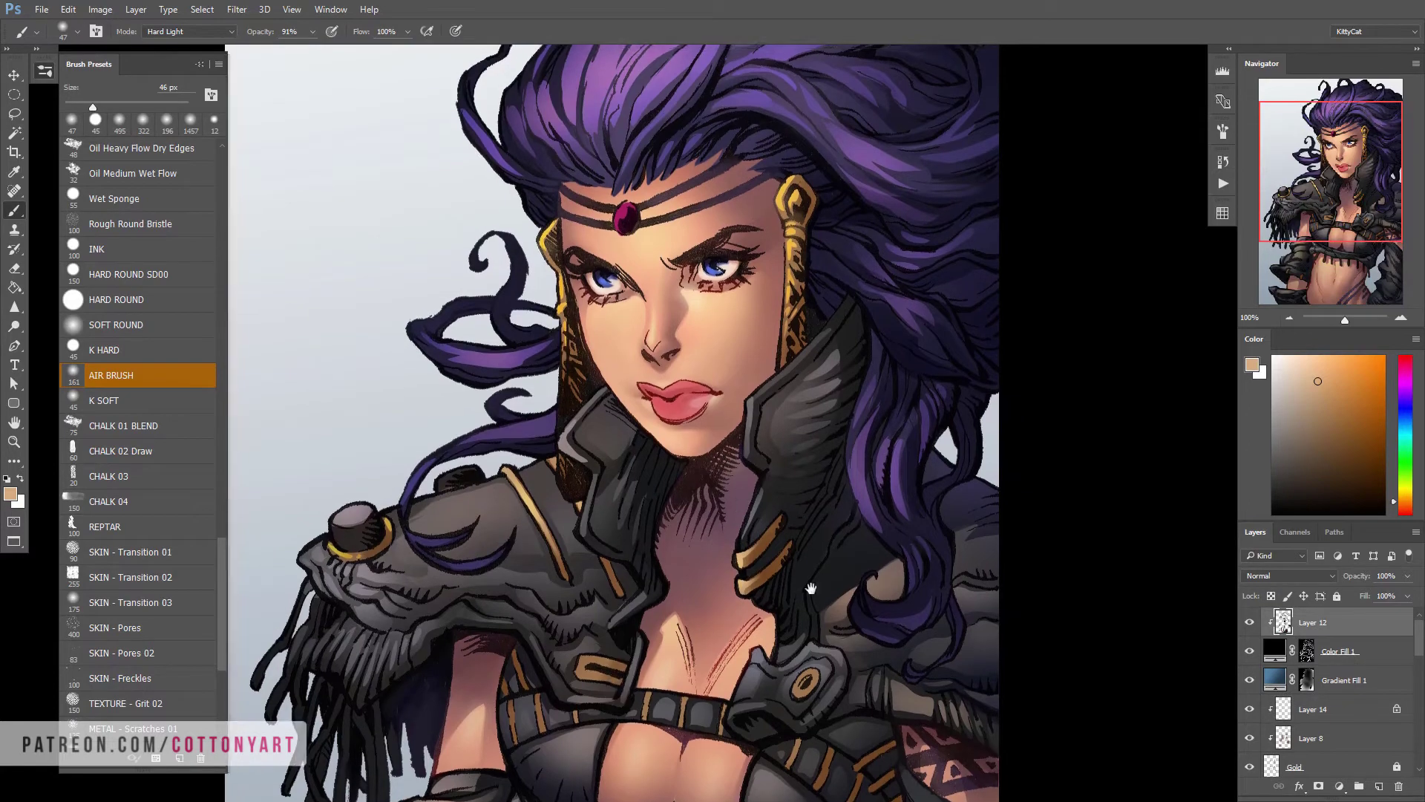
{"action": "scroll", "coordinate": [629, 647], "scroll_direction": "down", "scroll_amount": 2}
{"action": "key", "text": "alt+bracketleft"}
{"action": "key", "text": "alt+bracketleft"}
{"action": "key", "text": "alt+bracketleft"}
{"action": "scroll", "coordinate": [717, 468], "scroll_direction": "left", "scroll_amount": 3}
{"action": "scroll", "coordinate": [716, 468], "scroll_direction": "down", "scroll_amount": 2}
{"action": "key", "text": "l"}
{"action": "scroll", "coordinate": [716, 467], "scroll_direction": "right", "scroll_amount": 4}
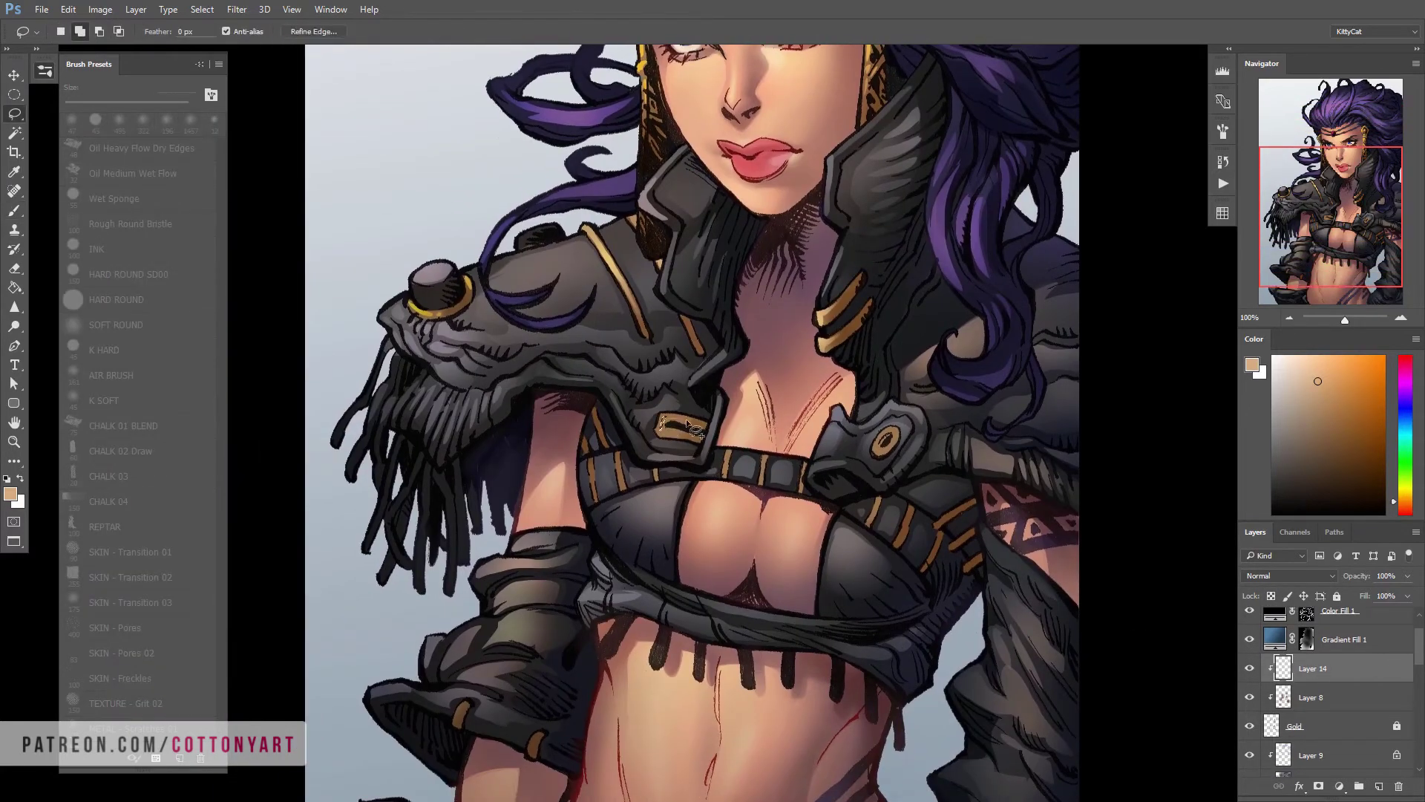
{"action": "scroll", "coordinate": [742, 457], "scroll_direction": "down", "scroll_amount": 1}
{"action": "key", "text": "b"}
{"action": "key", "text": "l"}
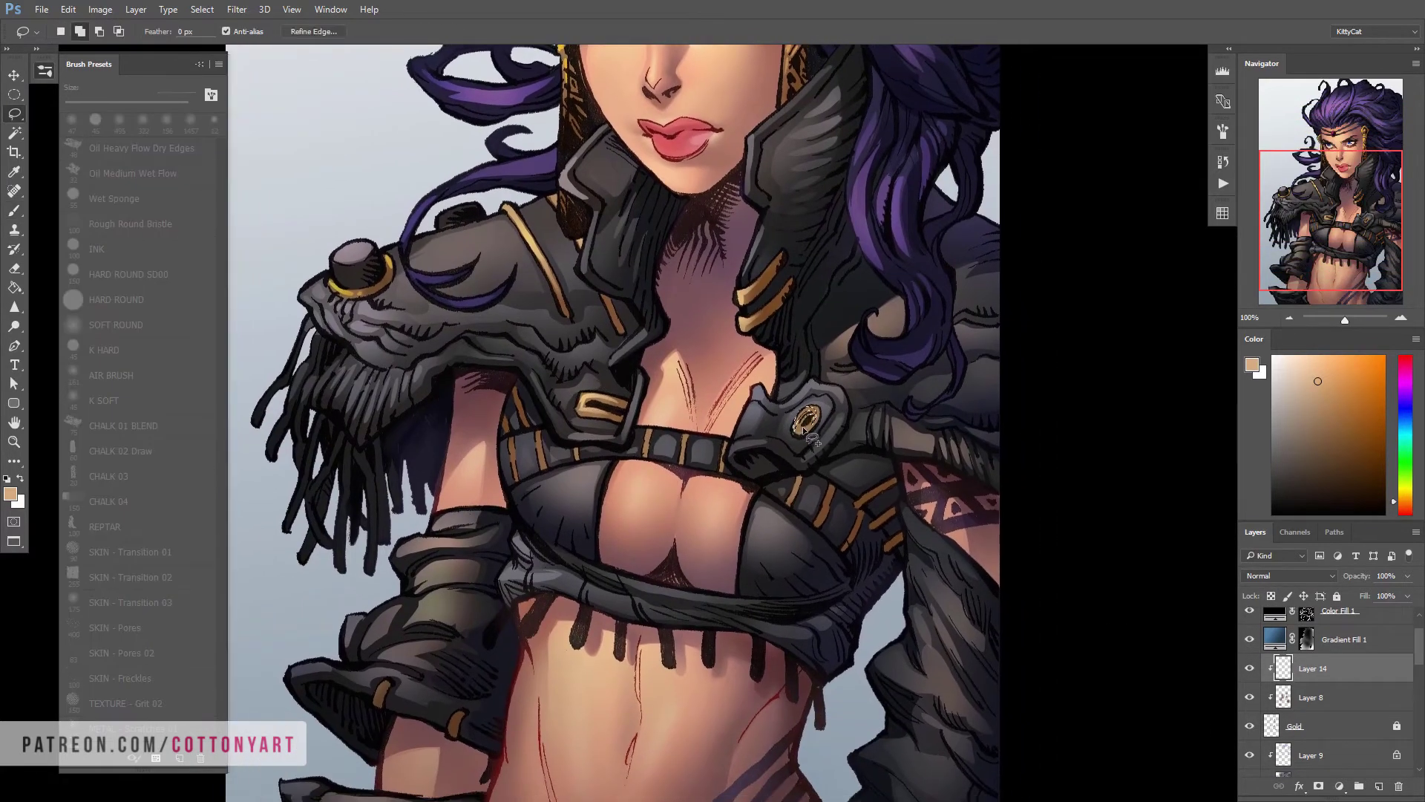
{"action": "scroll", "coordinate": [774, 435], "scroll_direction": "right", "scroll_amount": 2}
{"action": "scroll", "coordinate": [773, 435], "scroll_direction": "up", "scroll_amount": 1}
{"action": "key", "text": "b"}
{"action": "key", "text": "l"}
{"action": "scroll", "coordinate": [651, 453], "scroll_direction": "left", "scroll_amount": 1}
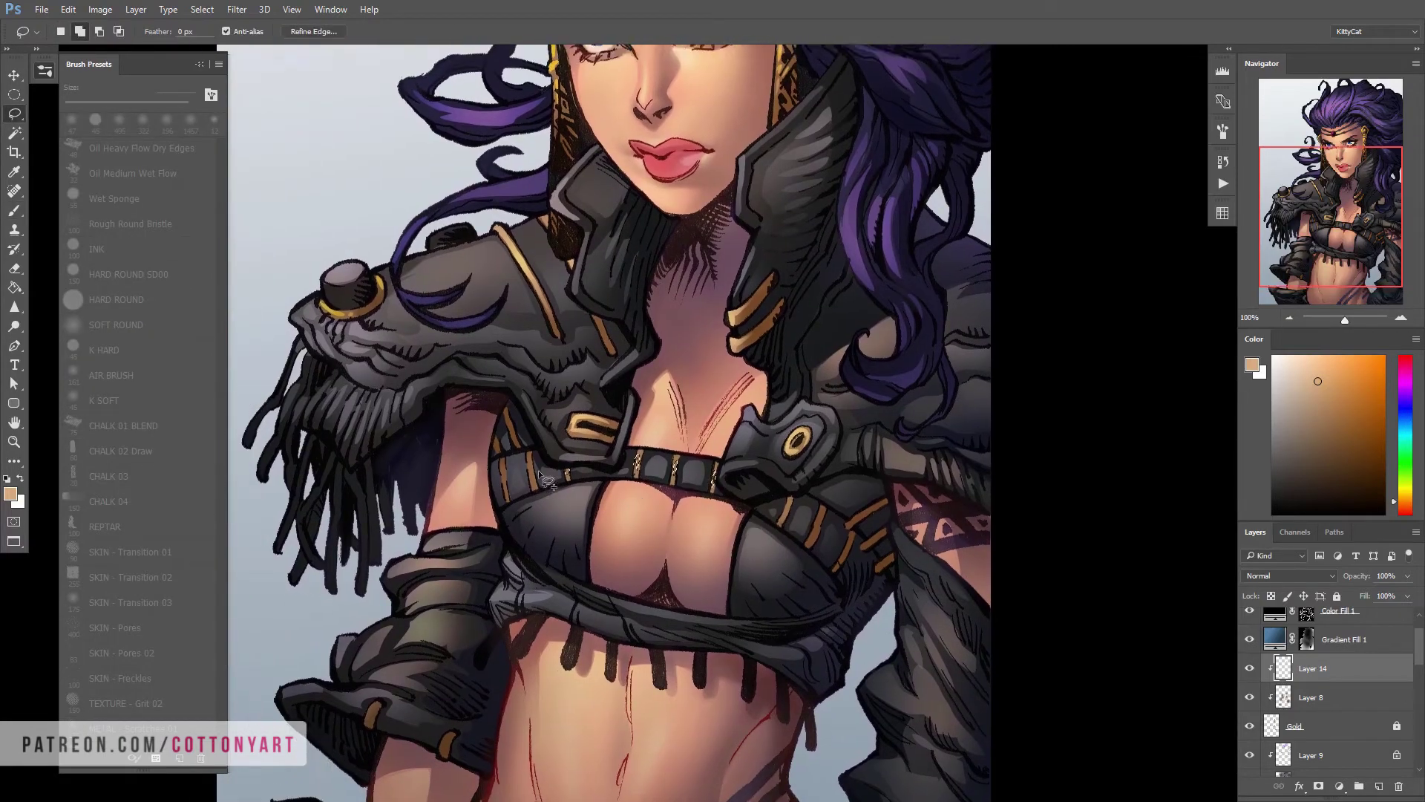
{"action": "scroll", "coordinate": [538, 470], "scroll_direction": "down", "scroll_amount": 5}
{"action": "key", "text": "b"}
{"action": "scroll", "coordinate": [722, 422], "scroll_direction": "up", "scroll_amount": 5}
{"action": "scroll", "coordinate": [721, 422], "scroll_direction": "right", "scroll_amount": 1}
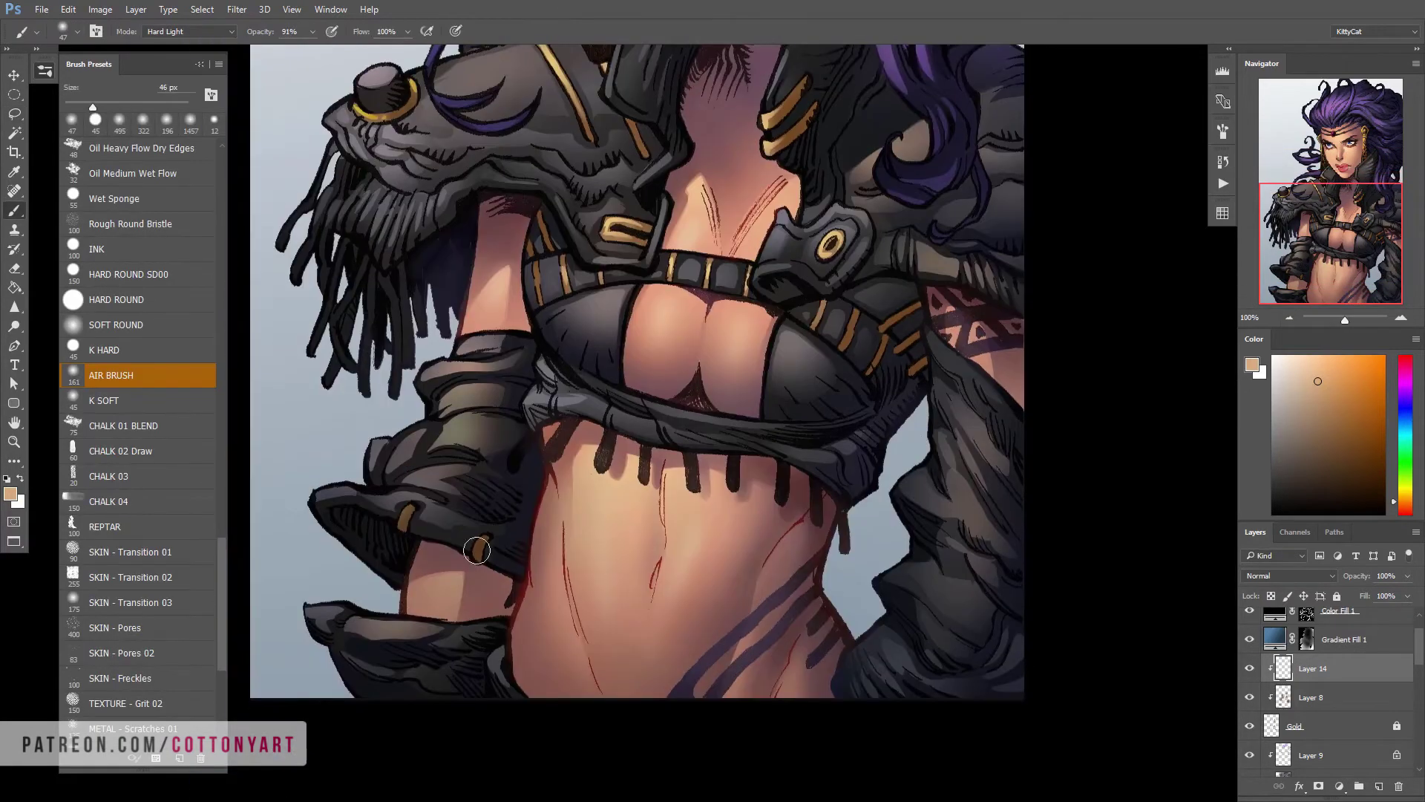
{"action": "scroll", "coordinate": [722, 421], "scroll_direction": "down", "scroll_amount": 5}
{"action": "scroll", "coordinate": [721, 422], "scroll_direction": "left", "scroll_amount": 1}
Reset colours, pick a new painting colour and select the Color Fill 1 layer
{"action": "key", "text": "d"}
{"action": "key", "text": "alt+bracketright"}
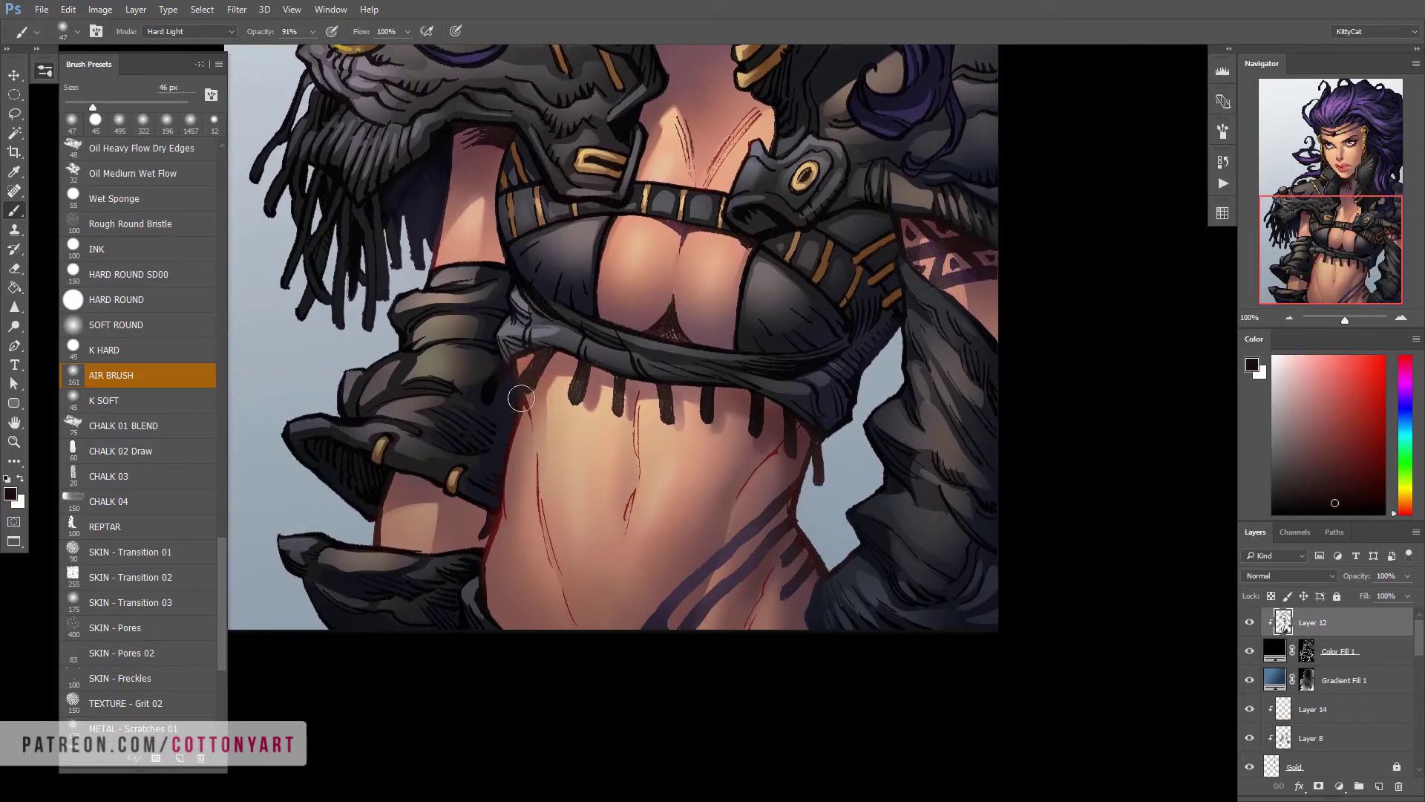
{"action": "scroll", "coordinate": [407, 387], "scroll_direction": "down", "scroll_amount": 3}
{"action": "scroll", "coordinate": [407, 386], "scroll_direction": "right", "scroll_amount": 1}
{"action": "scroll", "coordinate": [735, 522], "scroll_direction": "up", "scroll_amount": 1}
{"action": "scroll", "coordinate": [735, 522], "scroll_direction": "right", "scroll_amount": 1}
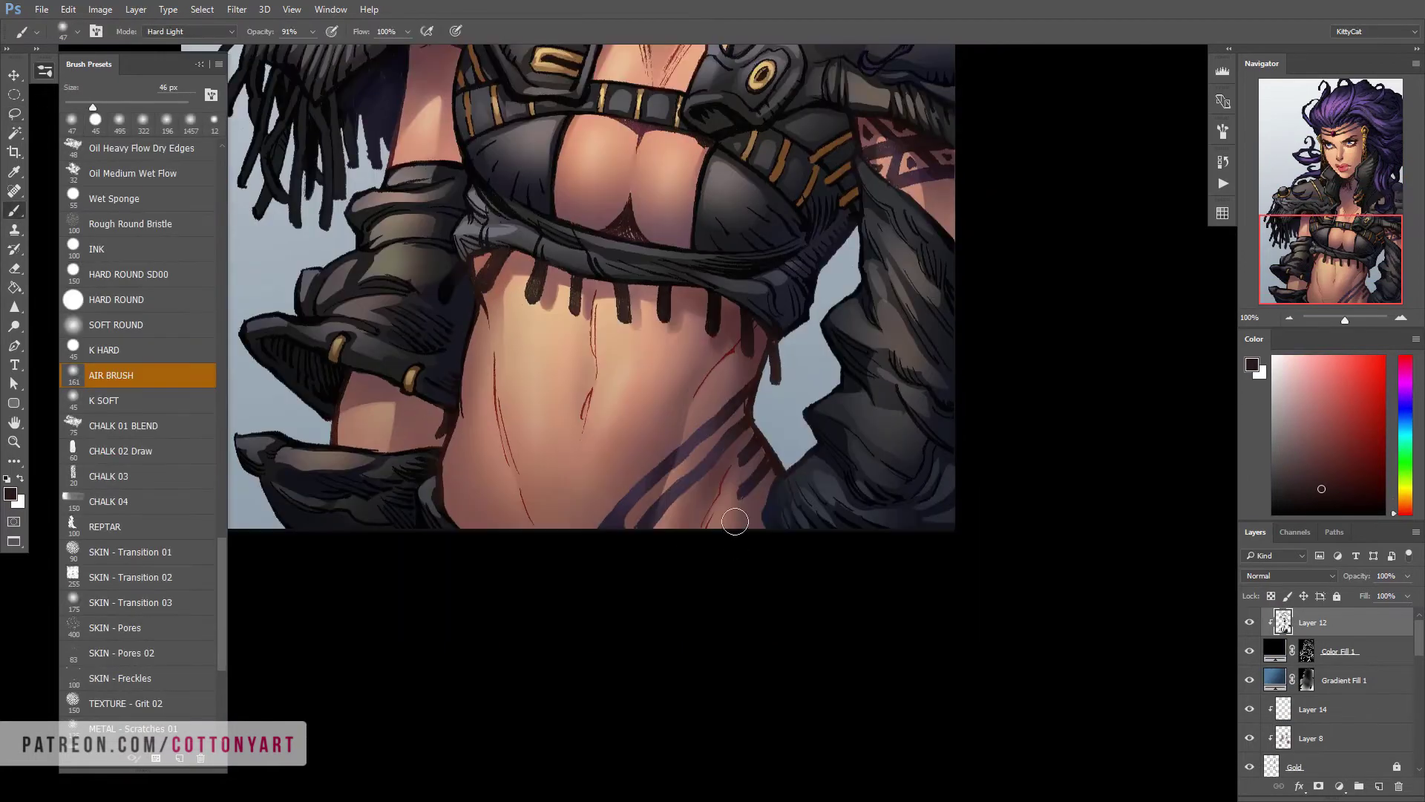
{"action": "scroll", "coordinate": [731, 497], "scroll_direction": "up", "scroll_amount": 2}
{"action": "scroll", "coordinate": [732, 497], "scroll_direction": "down", "scroll_amount": 2}
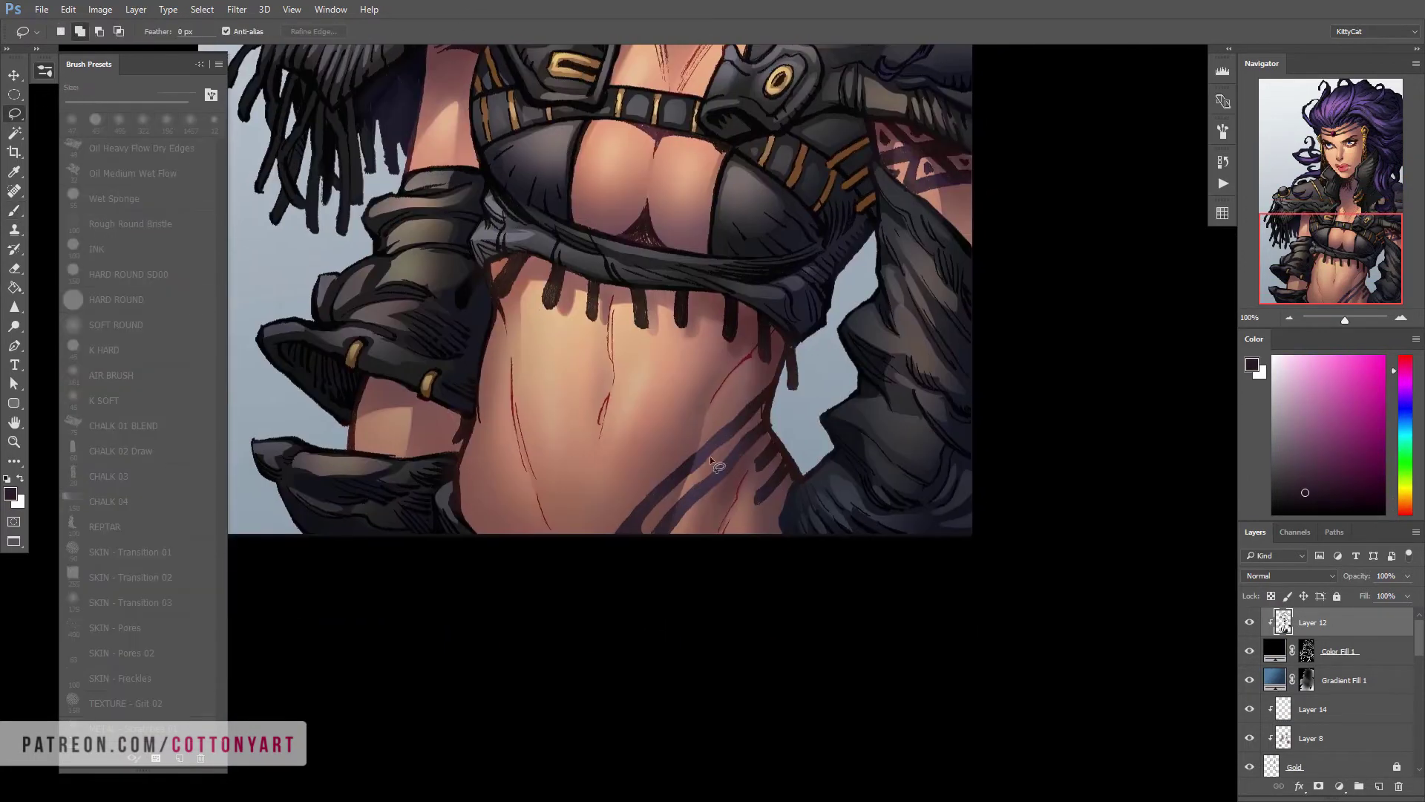
{"action": "left_click", "coordinate": [724, 448], "text": "alt"}
{"action": "scroll", "coordinate": [777, 397], "scroll_direction": "up", "scroll_amount": 5}
{"action": "key", "text": "alt+bracketleft"}
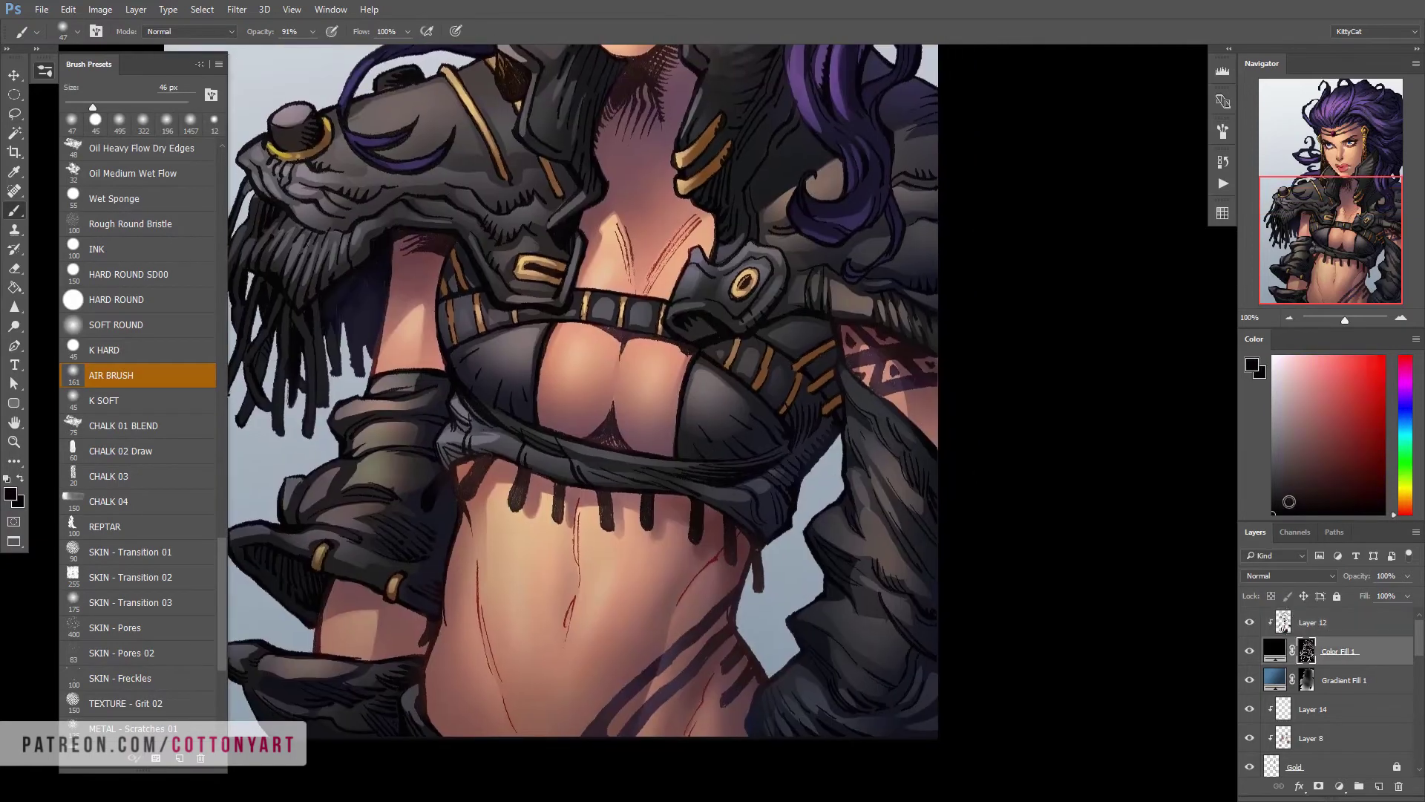
Zoom out to see the whole figure
{"action": "key", "text": "ctrl+minus"}
{"action": "scroll", "coordinate": [1267, 665], "scroll_direction": "down", "scroll_amount": 4}
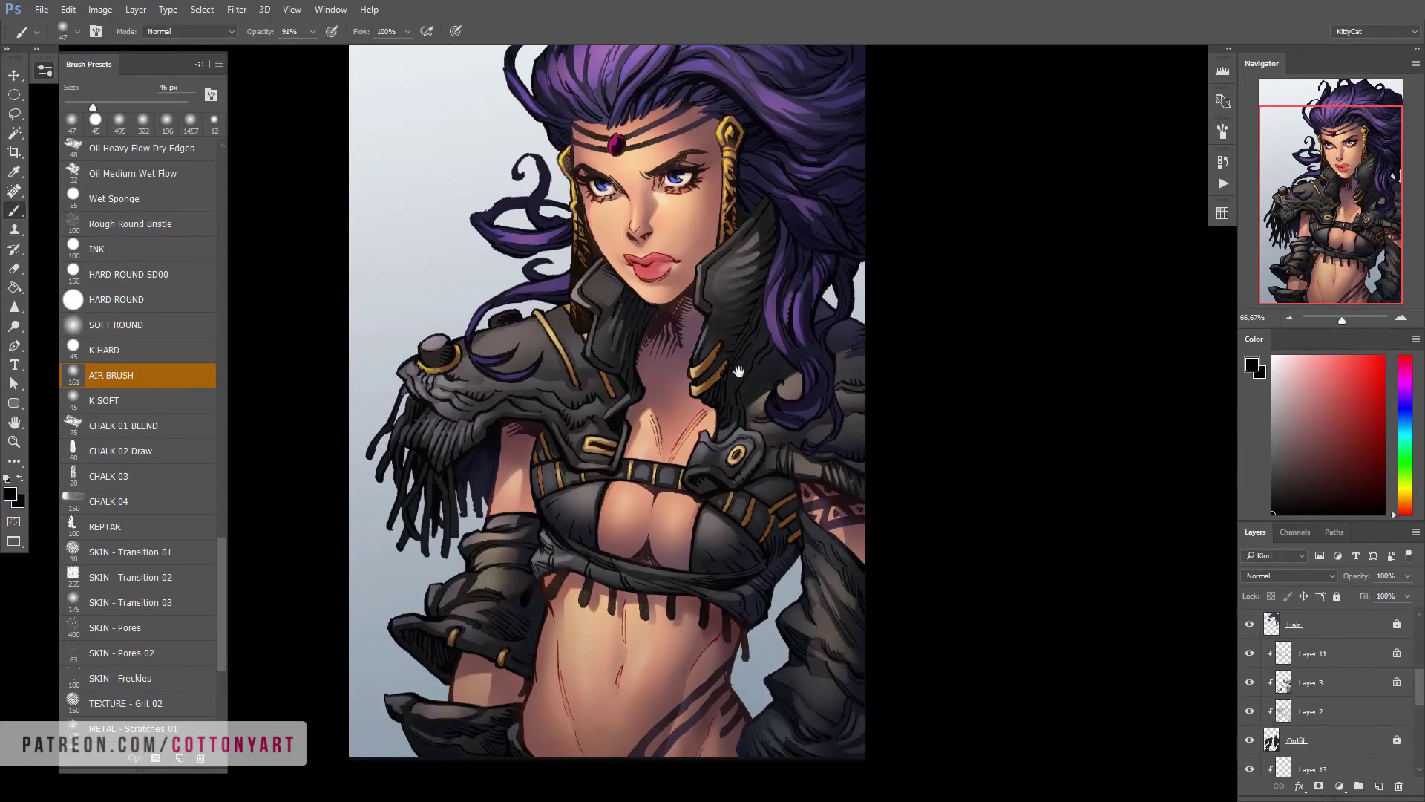
{"action": "left_click_drag", "start_coordinate": [739, 371], "coordinate": [745, 399]}
{"action": "scroll", "coordinate": [1336, 690], "scroll_direction": "down", "scroll_amount": 5}
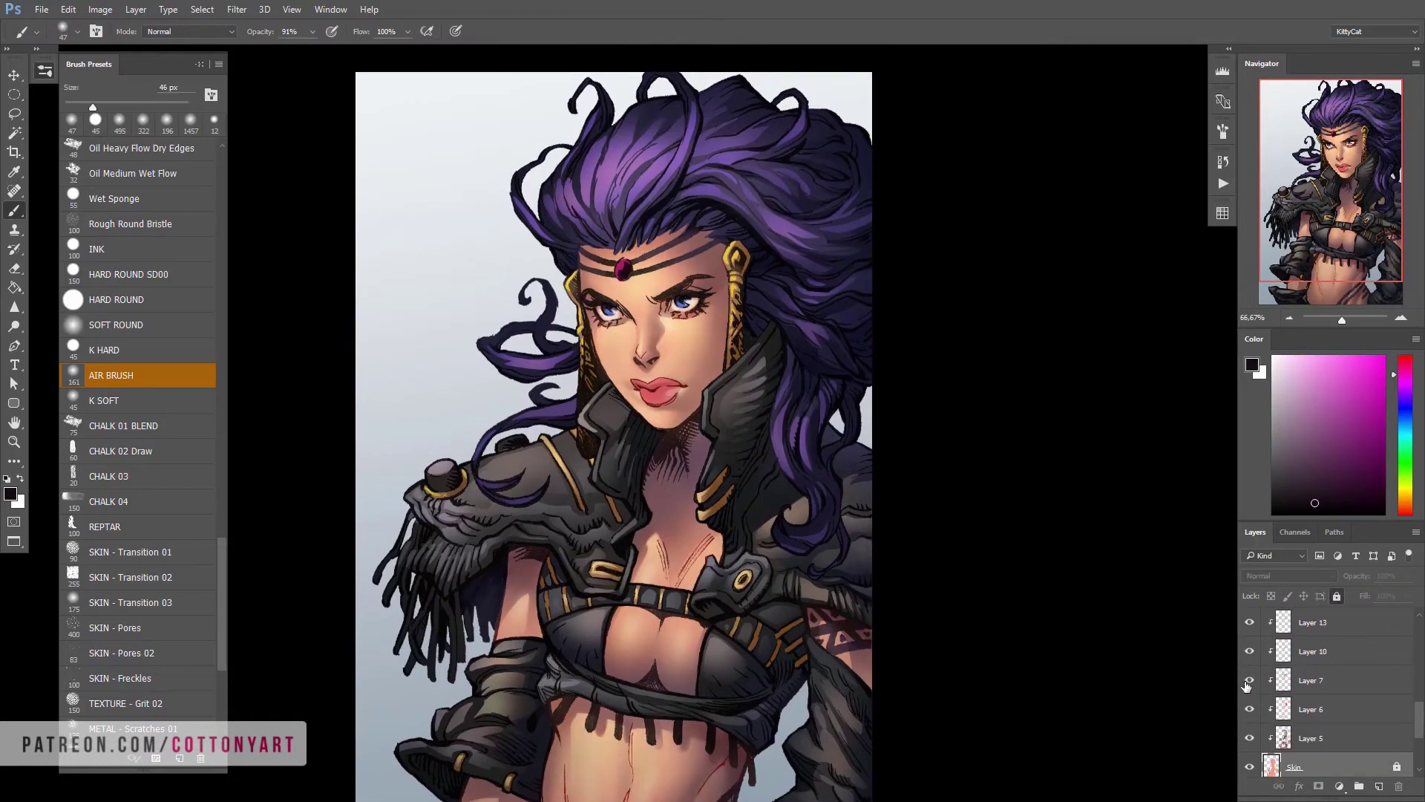
On Layer 10, paint a highlight over the lower lip with a small hard brush in sampled lip red
{"action": "left_click", "coordinate": [1313, 651]}
{"action": "key", "text": "ctrl+plus"}
{"action": "key", "text": "ctrl+plus"}
{"action": "left_click", "coordinate": [678, 414], "text": "alt"}
{"action": "scroll", "coordinate": [733, 407], "scroll_direction": "down", "scroll_amount": 3}
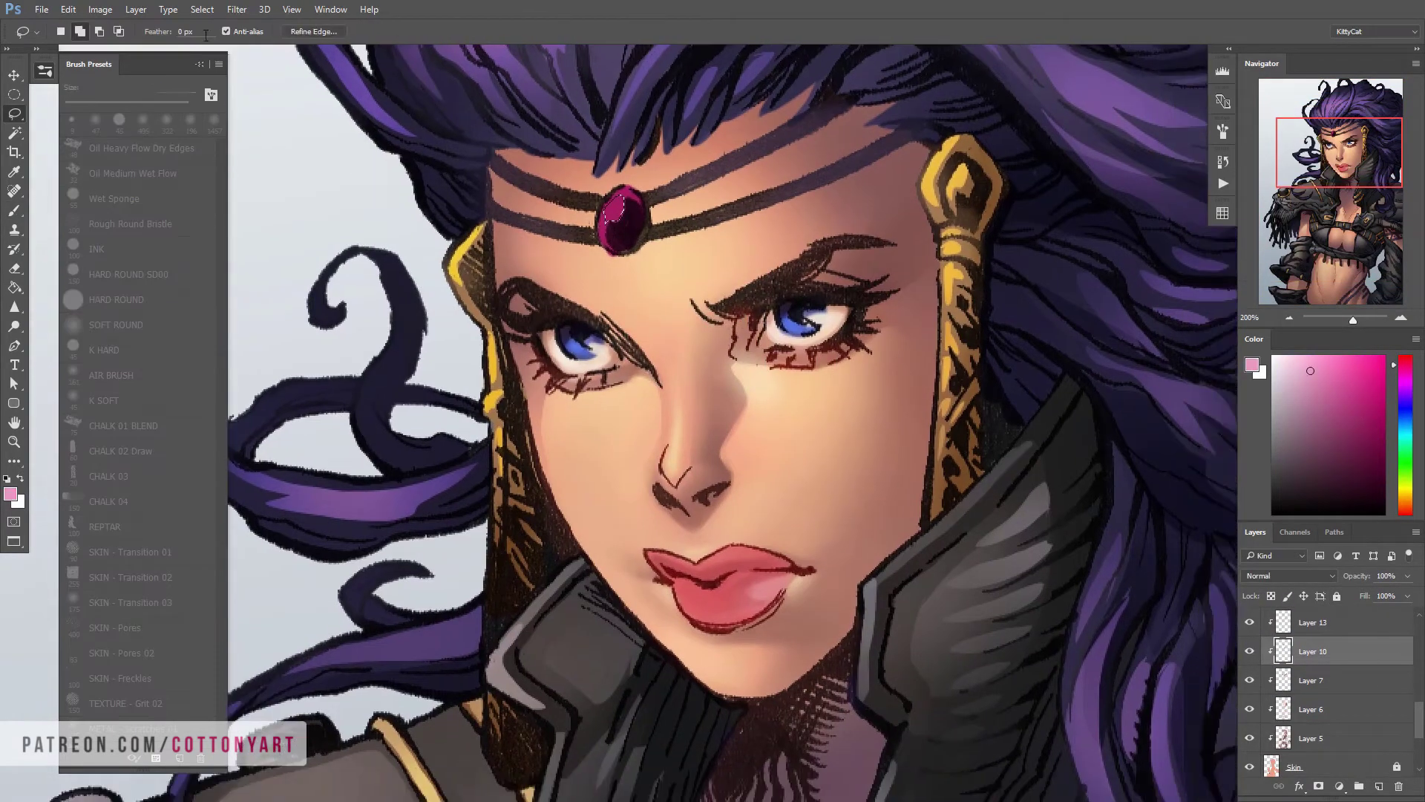
{"action": "left_click_drag", "start_coordinate": [656, 251], "coordinate": [617, 223]}
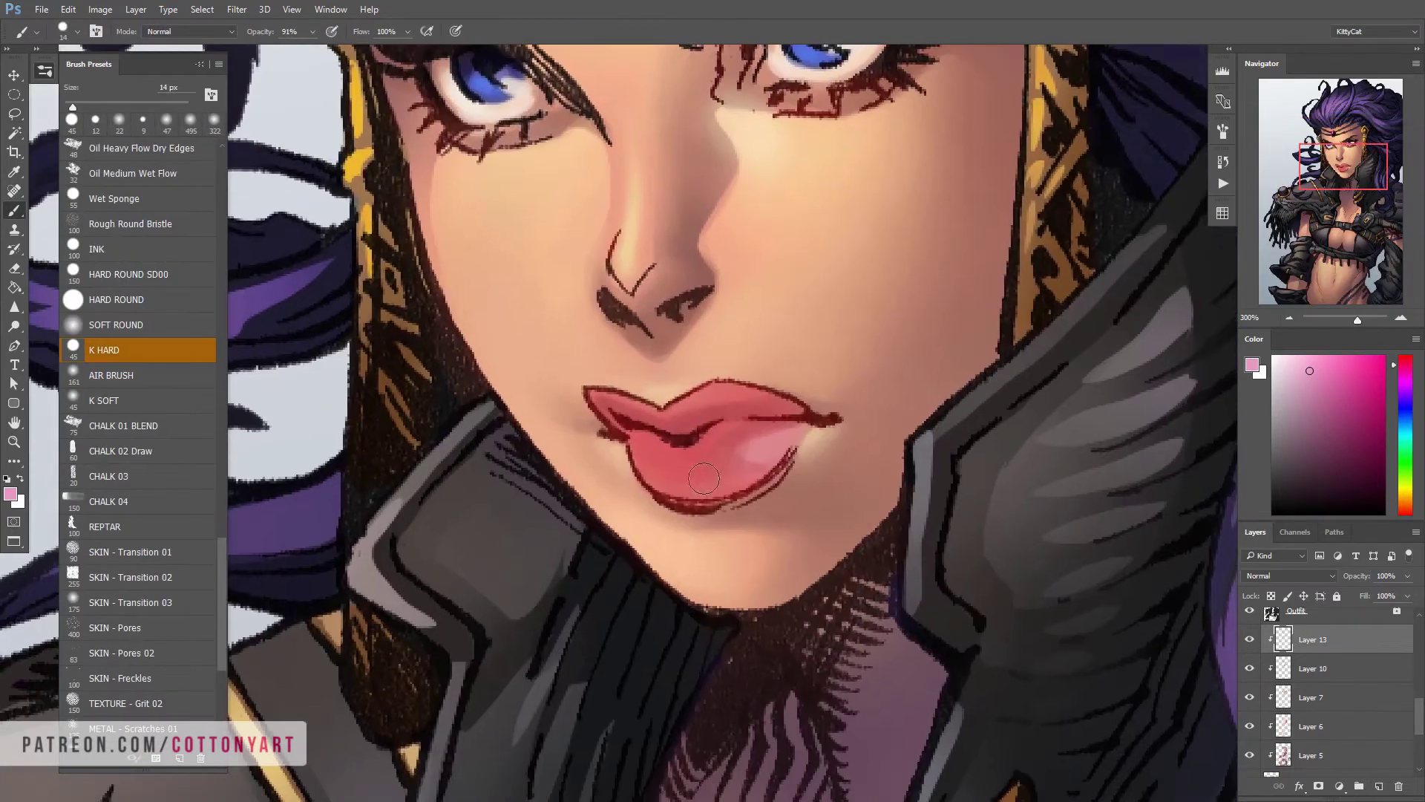
{"action": "left_click", "coordinate": [661, 413], "text": "alt"}
{"action": "left_click", "coordinate": [672, 438], "text": "alt"}
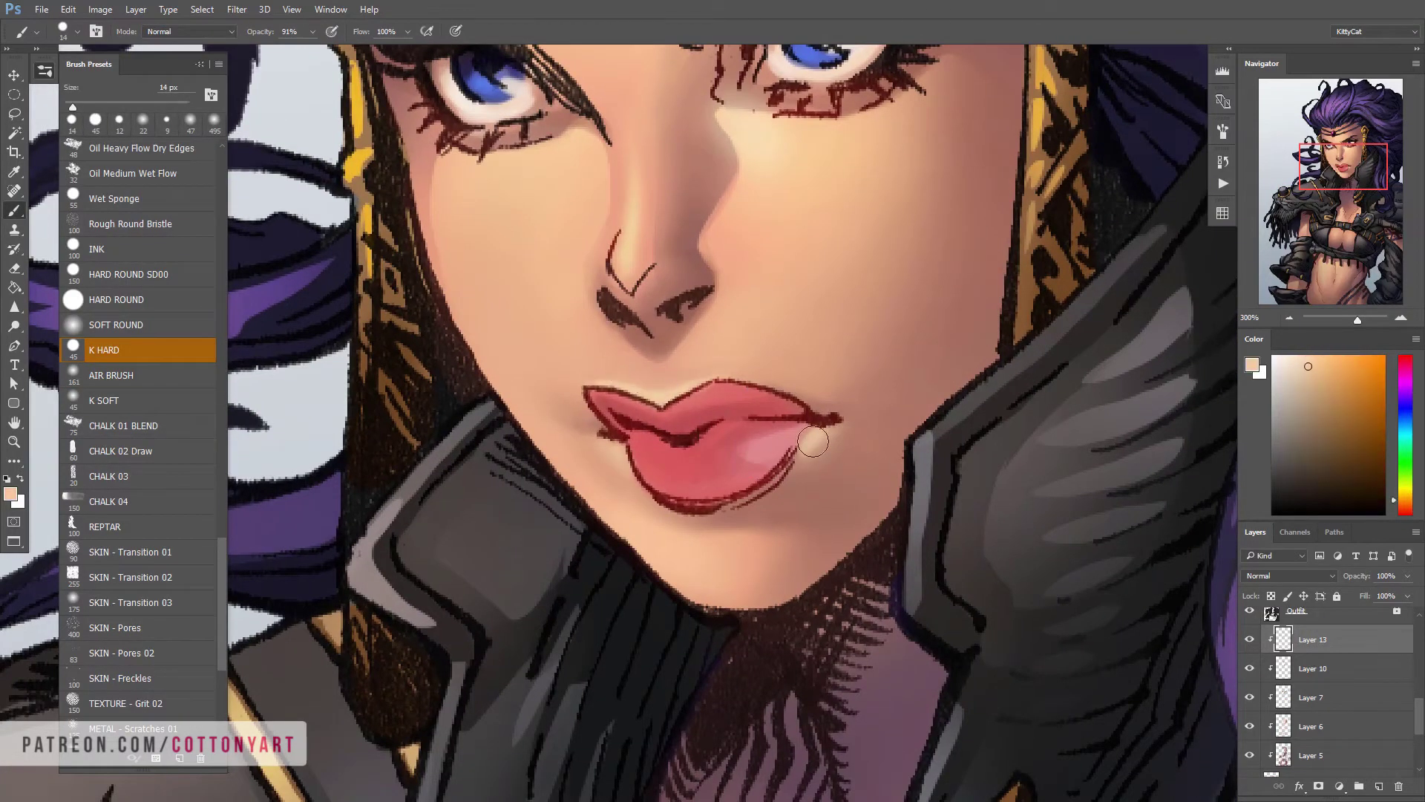
{"action": "mouse_move", "coordinate": [691, 445]}
{"action": "left_mouse_down"}
{"action": "mouse_move", "coordinate": [695, 472]}
{"action": "mouse_move", "coordinate": [729, 461]}
{"action": "left_mouse_up"}
{"action": "scroll", "coordinate": [726, 475], "scroll_direction": "down", "scroll_amount": 1}
{"action": "left_click", "coordinate": [741, 449], "text": "alt"}
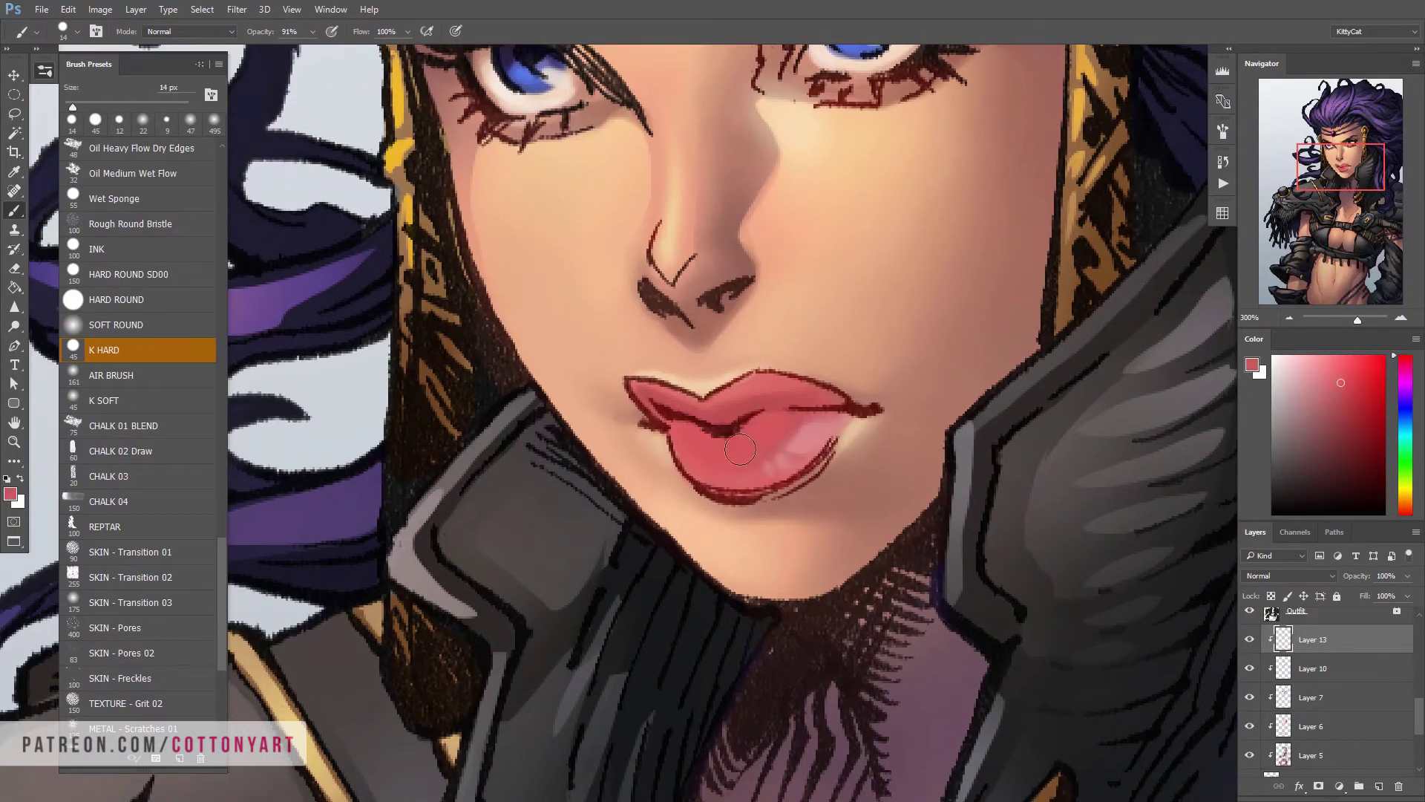
Gloss the lips with a lighter sampled pink in Hard Light, then return to Normal blending
{"action": "left_click", "coordinate": [190, 32]}
{"action": "left_click", "coordinate": [200, 232]}
{"action": "left_click", "coordinate": [746, 480], "text": "alt"}
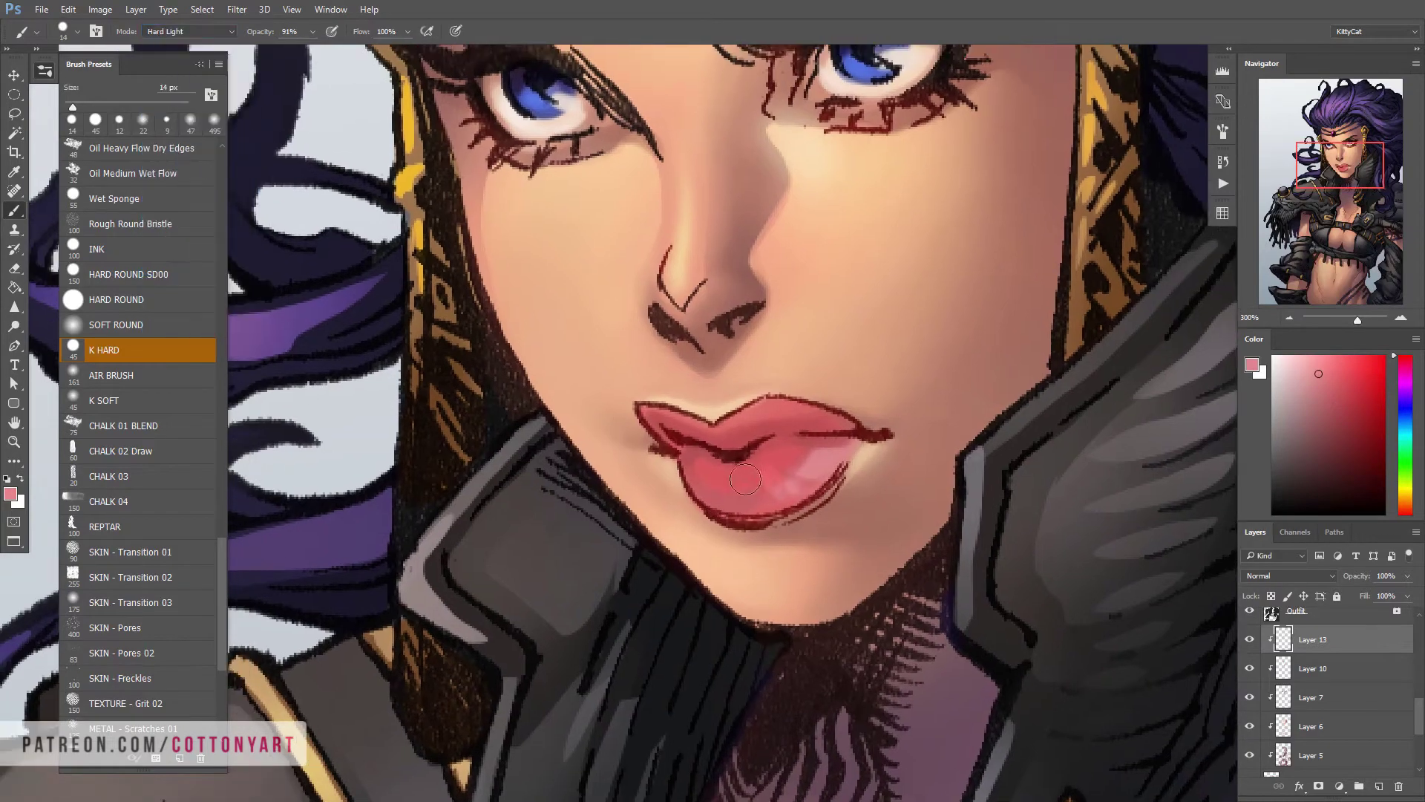
{"action": "scroll", "coordinate": [717, 486], "scroll_direction": "up", "scroll_amount": 2}
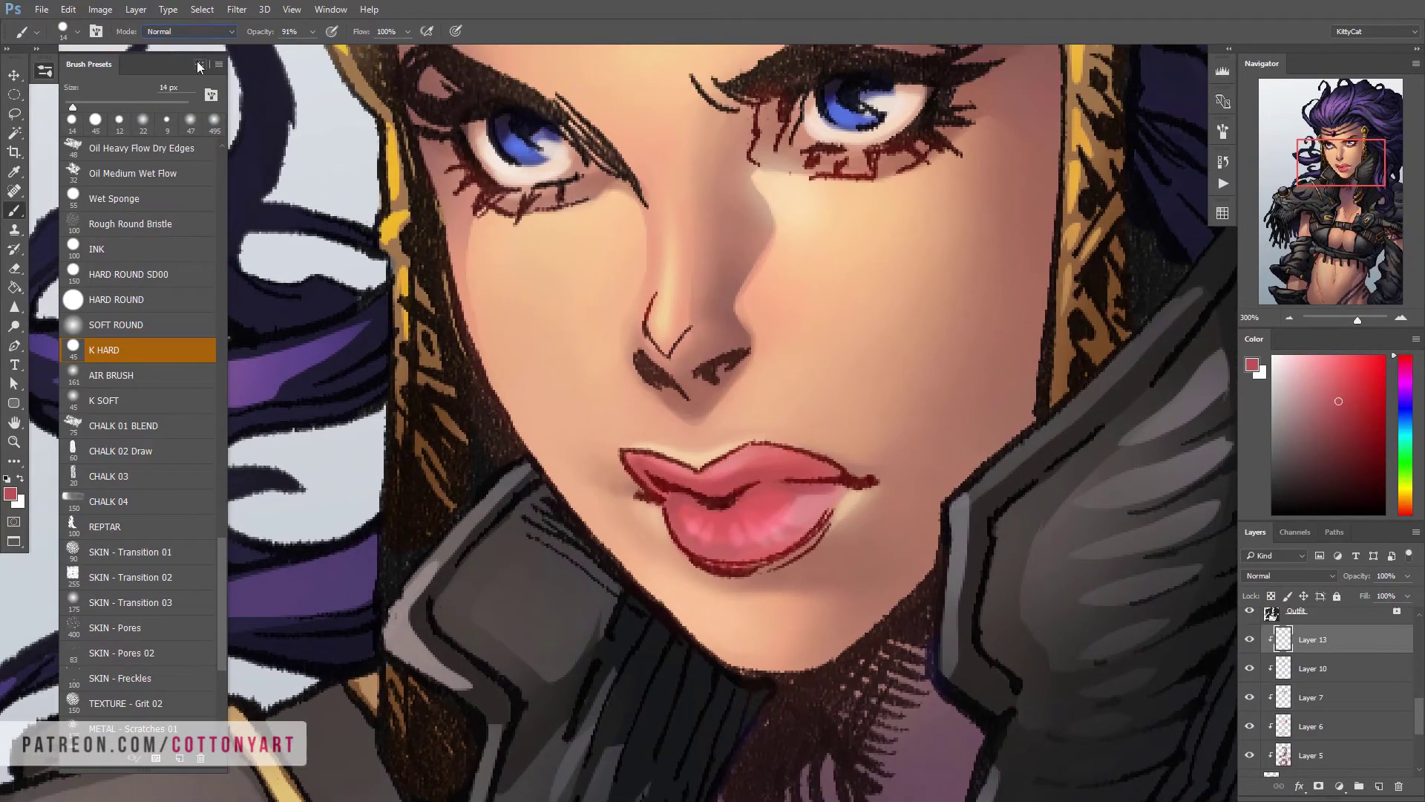
{"action": "key", "text": "shift+alt+n"}
{"action": "left_click", "coordinate": [681, 486], "text": "alt"}
On Layer 7, brighten both irises with light-blue Hard Light strokes using a 5 px brush
{"action": "left_click_drag", "start_coordinate": [772, 503], "coordinate": [796, 437]}
{"action": "key", "text": "bracketleft"}
{"action": "key", "text": "bracketleft"}
{"action": "key", "text": "bracketleft"}
{"action": "key", "text": "bracketleft"}
{"action": "key", "text": "bracketleft"}
{"action": "key", "text": "bracketleft"}
{"action": "key", "text": "alt+bracketleft"}
{"action": "key", "text": "alt+bracketleft"}
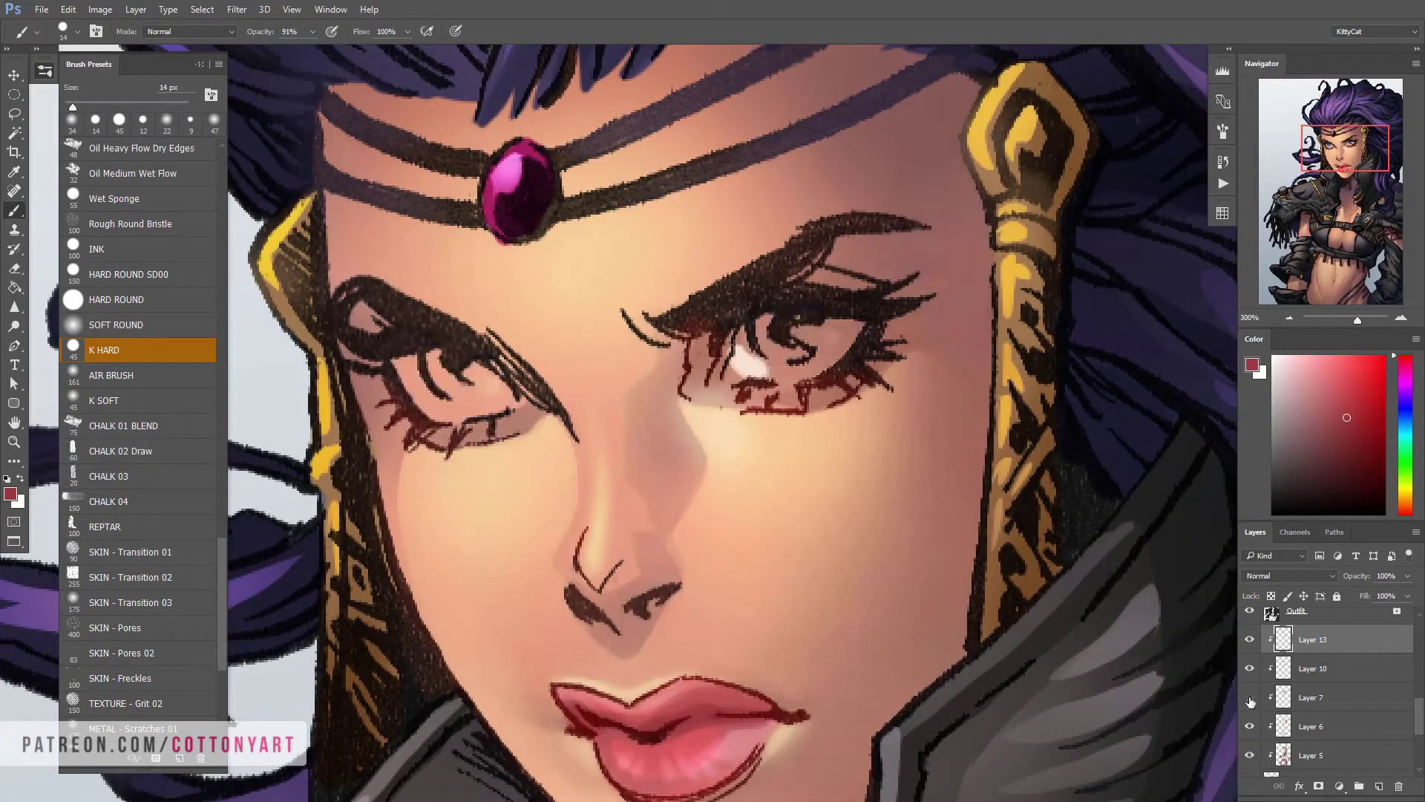
{"action": "left_click", "coordinate": [756, 356], "text": "alt"}
{"action": "left_click", "coordinate": [816, 356], "text": "alt"}
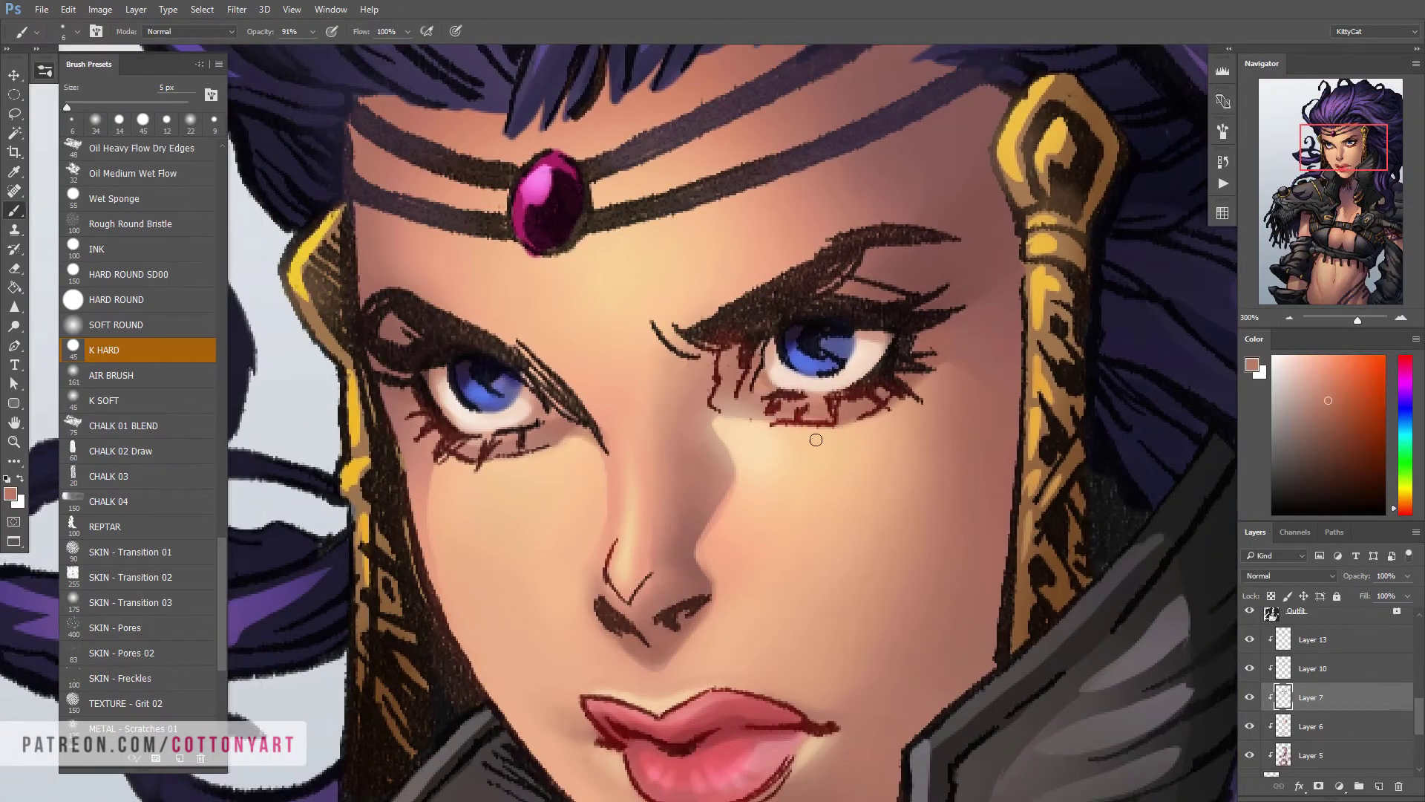
{"action": "mouse_move", "coordinate": [582, 464]}
{"action": "left_mouse_down"}
{"action": "mouse_move", "coordinate": [605, 484]}
{"action": "mouse_move", "coordinate": [597, 496]}
{"action": "mouse_move", "coordinate": [547, 446]}
{"action": "mouse_move", "coordinate": [753, 462]}
{"action": "mouse_move", "coordinate": [741, 487]}
{"action": "left_mouse_up"}
{"action": "left_click", "coordinate": [190, 31]}
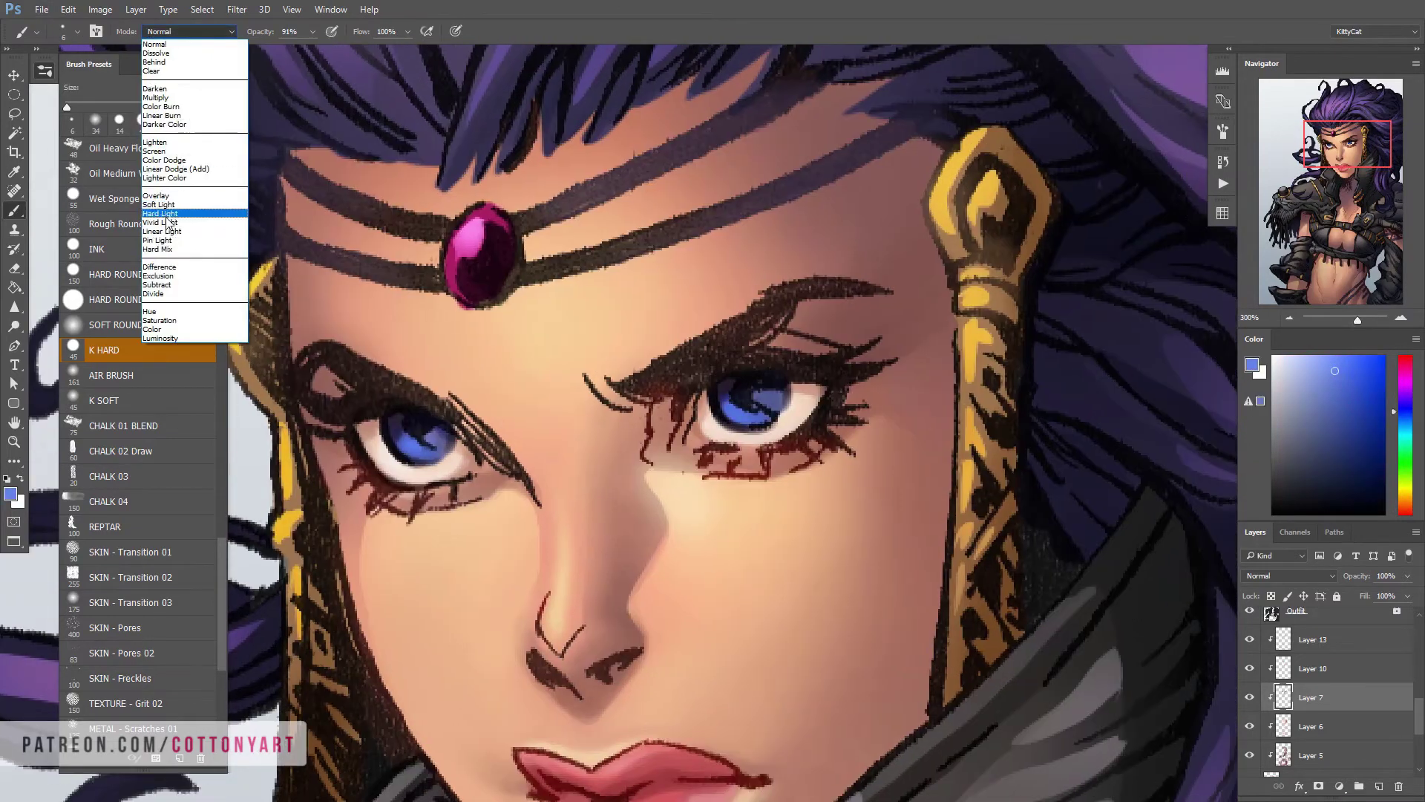
{"action": "left_click", "coordinate": [189, 216]}
{"action": "left_click_drag", "start_coordinate": [416, 438], "coordinate": [438, 446]}
{"action": "left_click_drag", "start_coordinate": [728, 409], "coordinate": [772, 412]}
{"action": "mouse_move", "coordinate": [727, 407]}
{"action": "left_mouse_down"}
{"action": "mouse_move", "coordinate": [714, 422]}
{"action": "mouse_move", "coordinate": [775, 474]}
{"action": "left_mouse_up"}
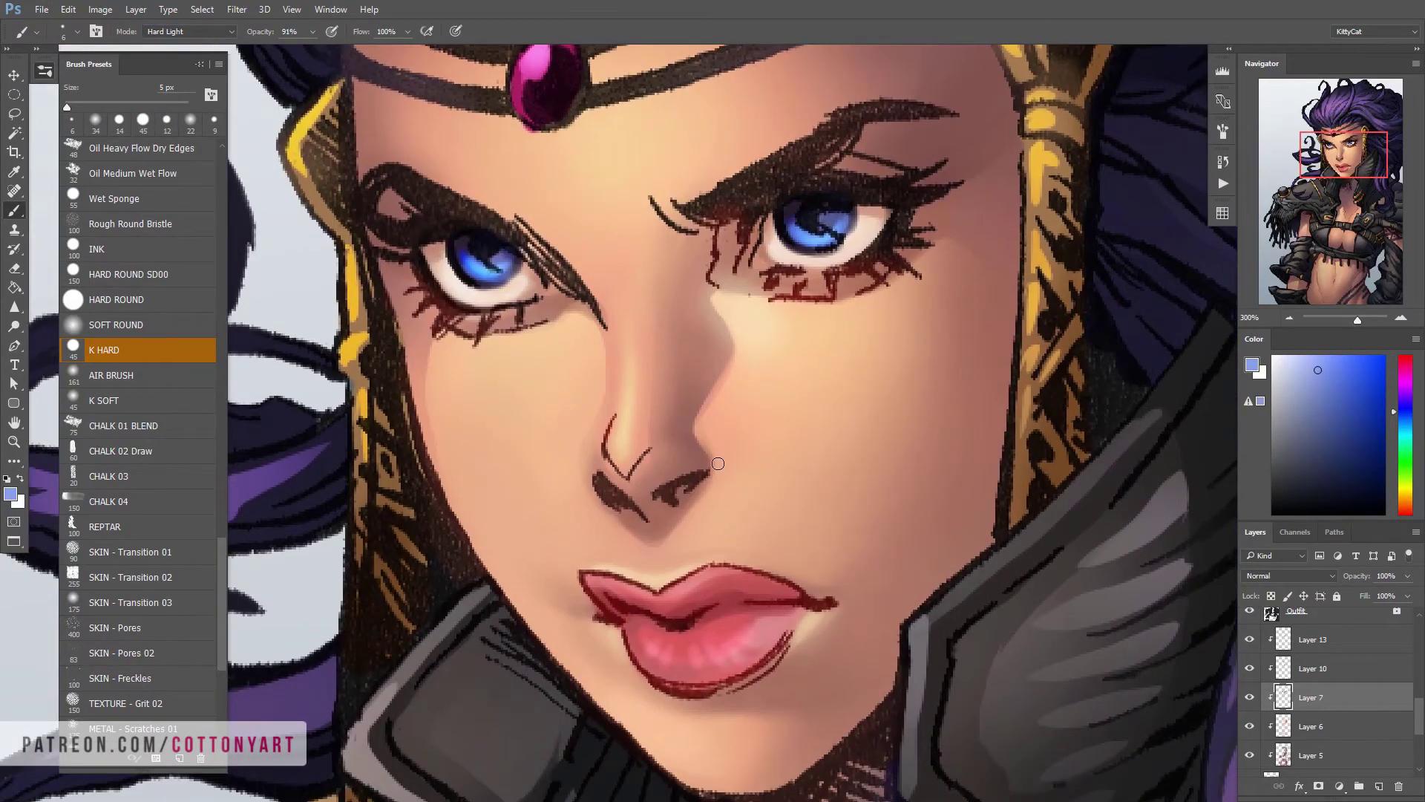
Zoom out to the full bust, select Layer 6 and lasso the neck area
{"action": "left_click_drag", "start_coordinate": [659, 499], "coordinate": [653, 485]}
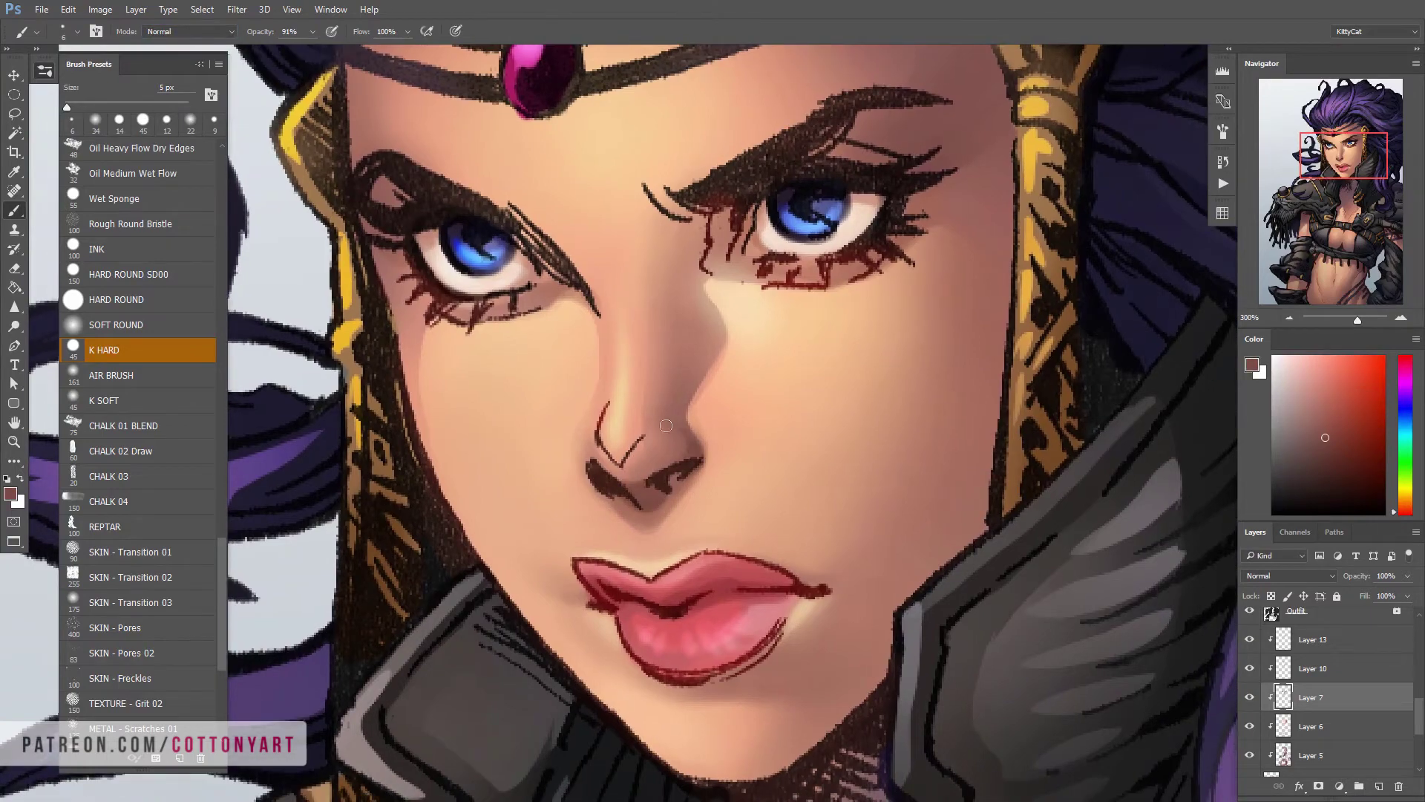
{"action": "left_click_drag", "start_coordinate": [666, 425], "coordinate": [675, 532]}
{"action": "key", "text": "ctrl+1"}
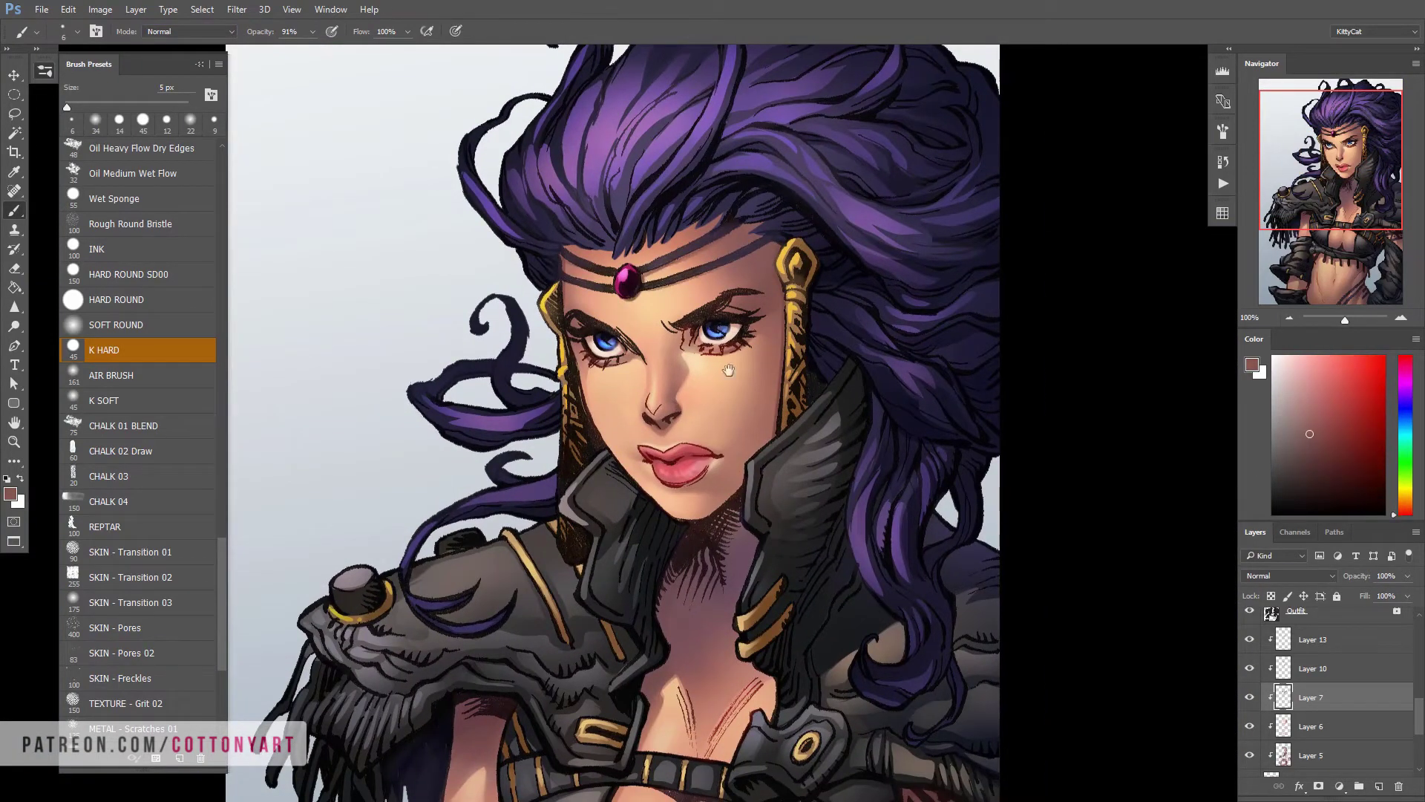
{"action": "left_click_drag", "start_coordinate": [728, 370], "coordinate": [721, 292]}
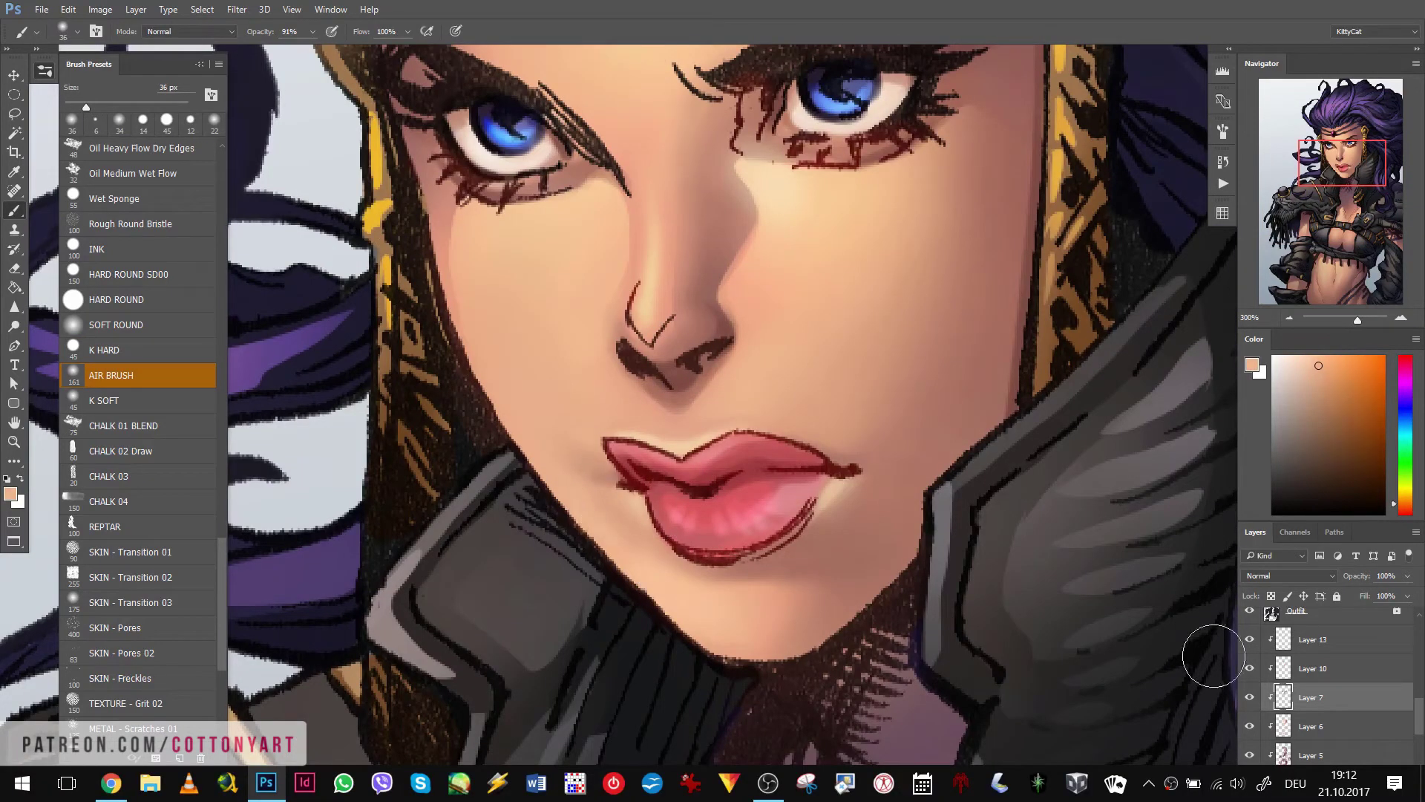
{"action": "scroll", "coordinate": [1336, 683], "scroll_direction": "down", "scroll_amount": 2}
{"action": "key", "text": "ctrl+1"}
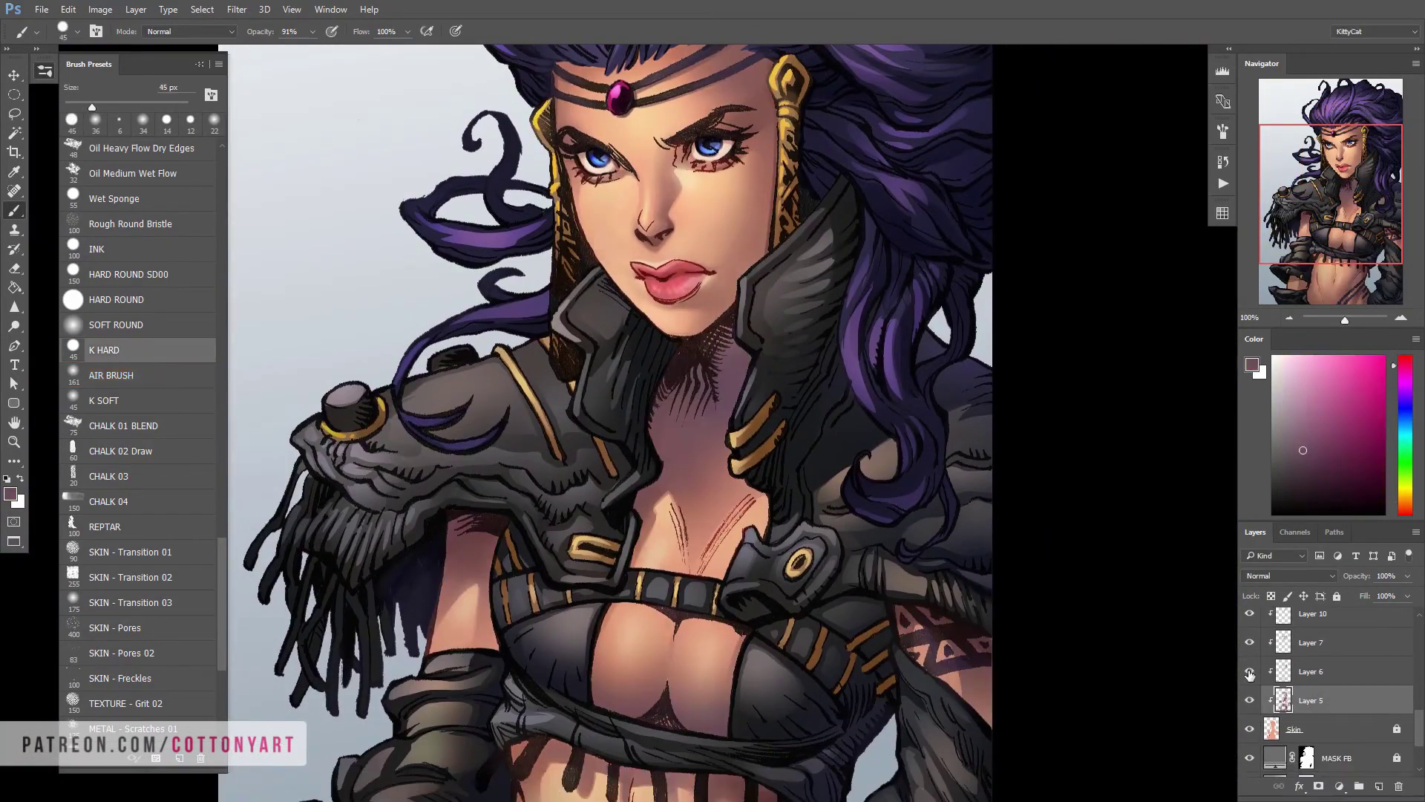
{"action": "left_click", "coordinate": [1311, 674]}
{"action": "left_click", "coordinate": [104, 350]}
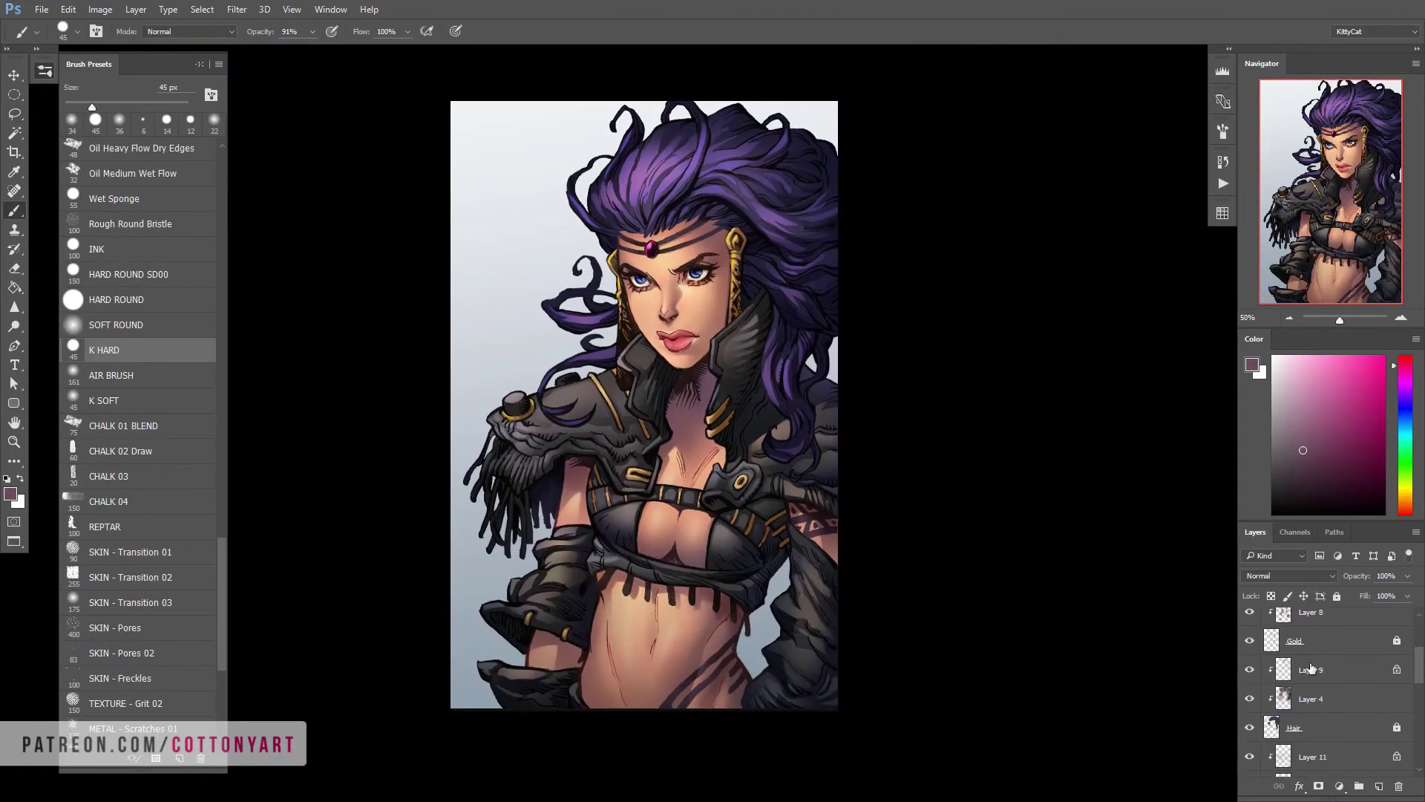
Switch to the 10 px K HARD brush and zoom to 100% on the head
{"action": "key", "text": "ctrl+plus"}
{"action": "left_click", "coordinate": [116, 376]}
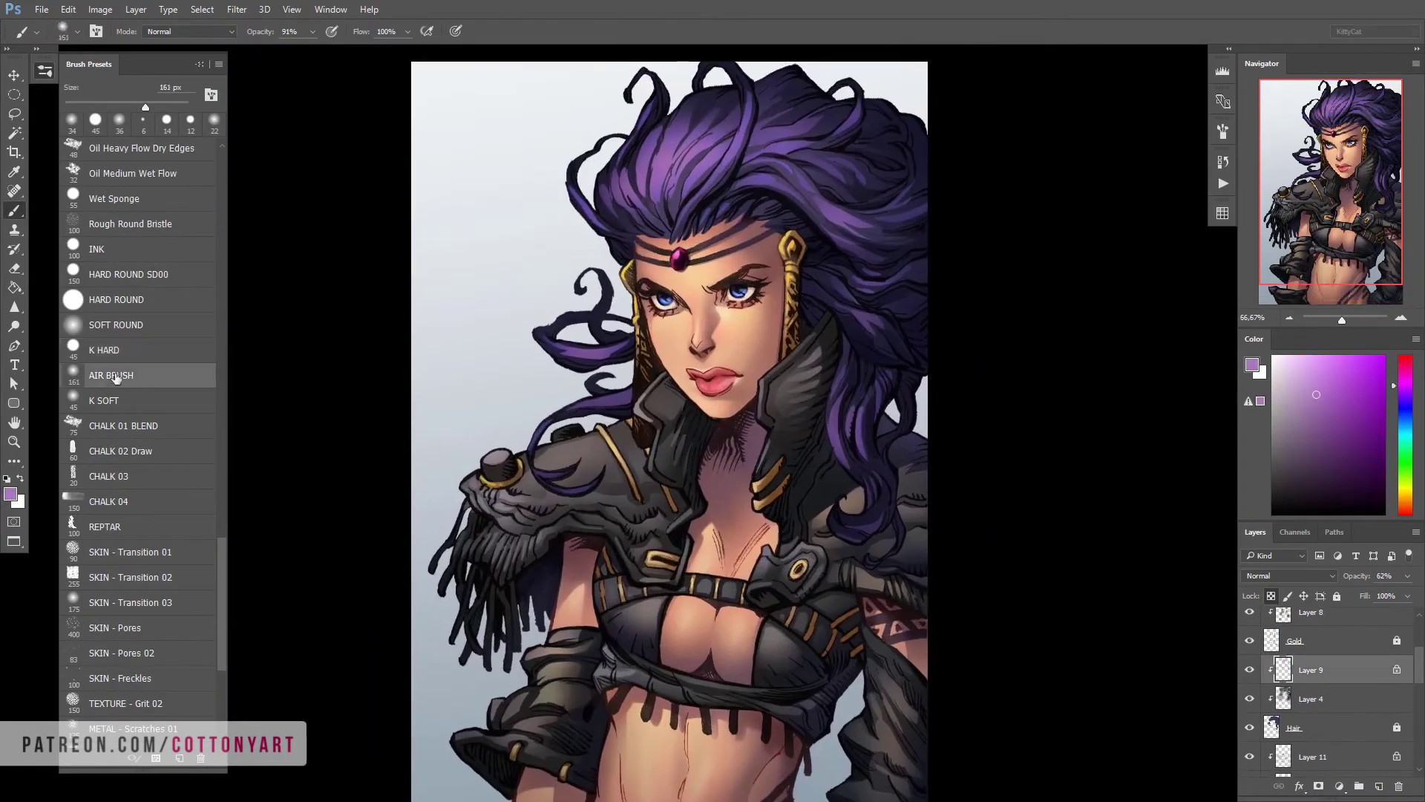
{"action": "left_click", "coordinate": [104, 350]}
{"action": "key", "text": "ctrl+1"}
{"action": "key", "text": "shift+alt+h"}
Sample mid and near-black hair purples and paint darker strand accents on Layer 9
{"action": "scroll", "coordinate": [634, 507], "scroll_direction": "down", "scroll_amount": 1}
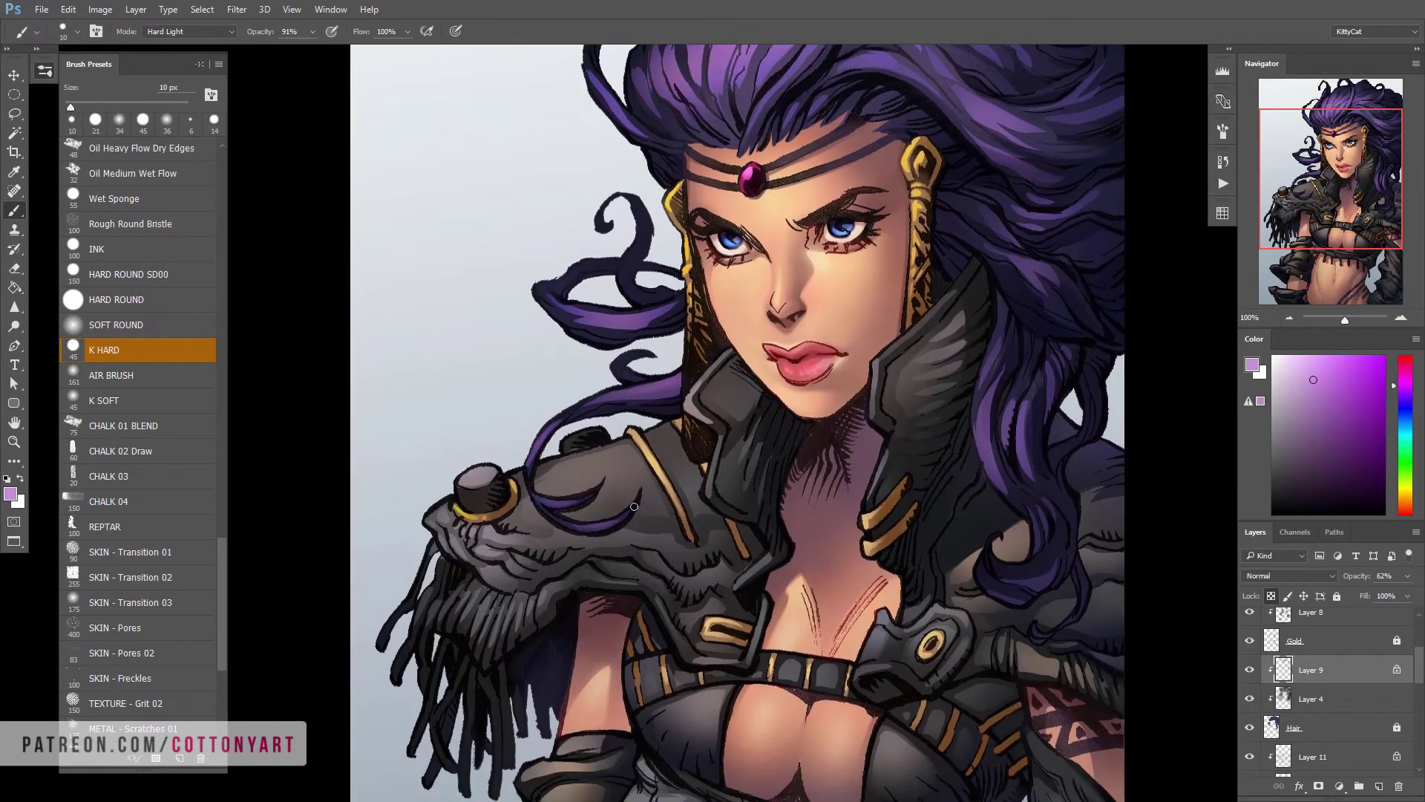
{"action": "scroll", "coordinate": [720, 276], "scroll_direction": "up", "scroll_amount": 3}
{"action": "scroll", "coordinate": [720, 277], "scroll_direction": "right", "scroll_amount": 1}
{"action": "scroll", "coordinate": [641, 474], "scroll_direction": "down", "scroll_amount": 4}
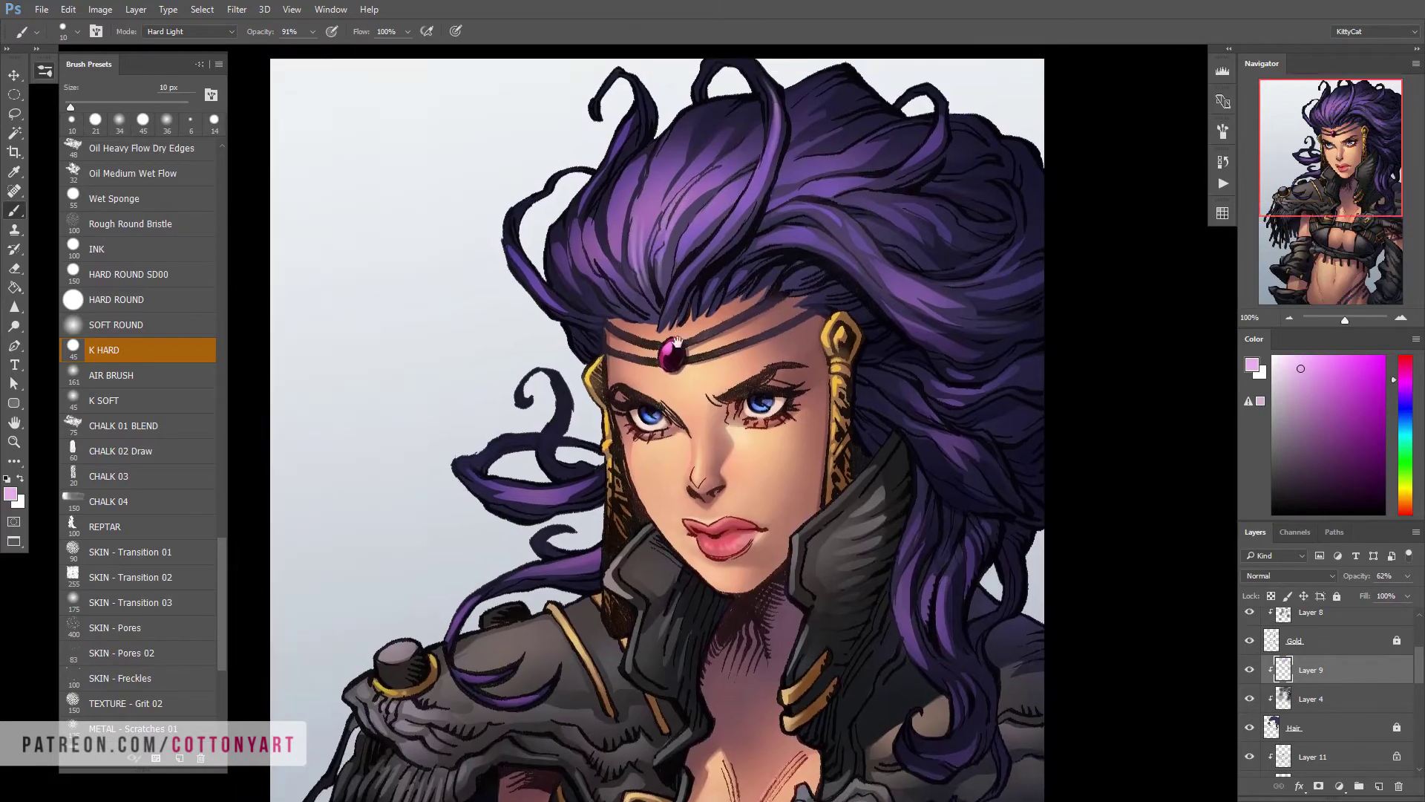
{"action": "scroll", "coordinate": [642, 474], "scroll_direction": "left", "scroll_amount": 2}
{"action": "scroll", "coordinate": [641, 474], "scroll_direction": "right", "scroll_amount": 3}
{"action": "scroll", "coordinate": [642, 474], "scroll_direction": "down", "scroll_amount": 1}
{"action": "left_click", "coordinate": [798, 341], "text": "alt"}
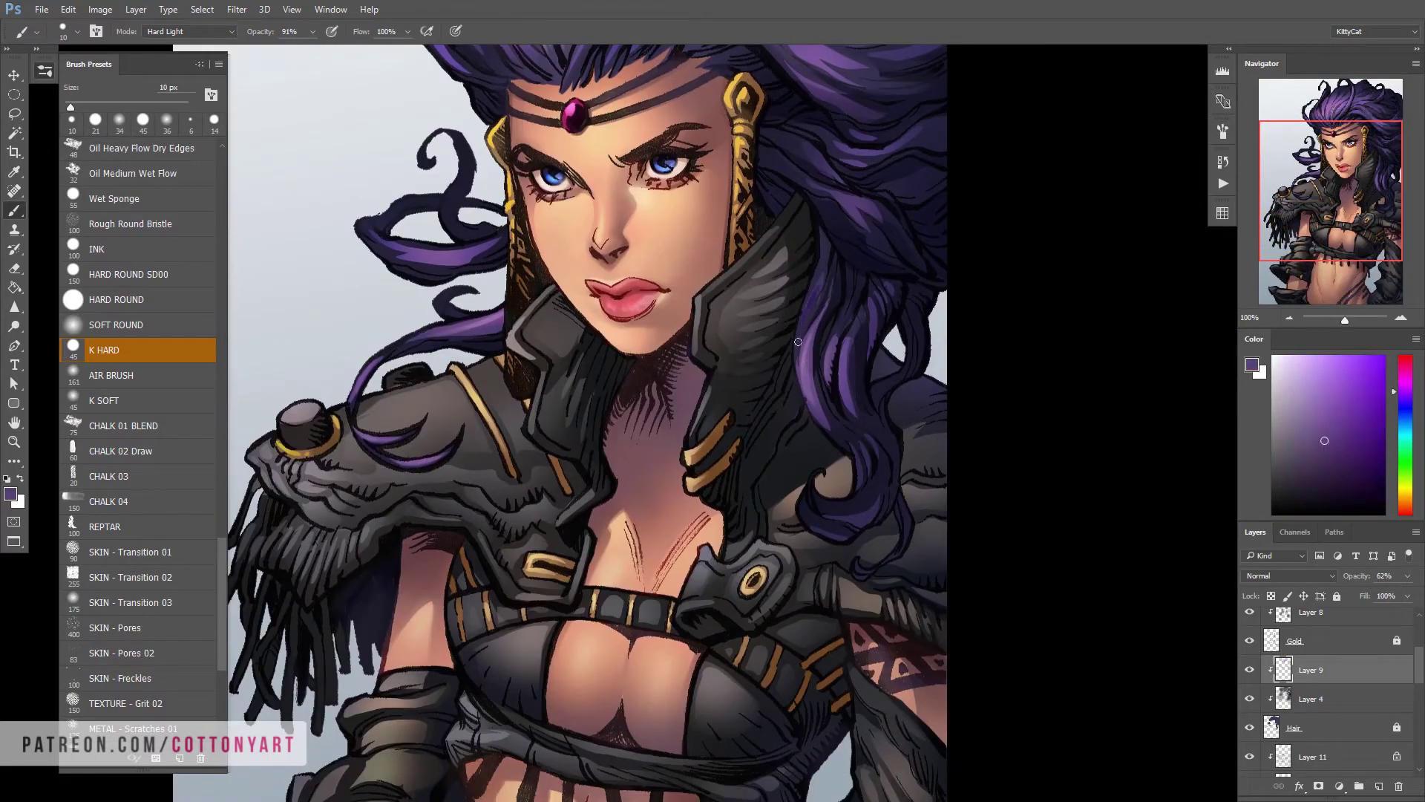
{"action": "scroll", "coordinate": [413, 249], "scroll_direction": "up", "scroll_amount": 1}
{"action": "scroll", "coordinate": [594, 312], "scroll_direction": "right", "scroll_amount": 2}
{"action": "left_click", "coordinate": [742, 371], "text": "alt"}
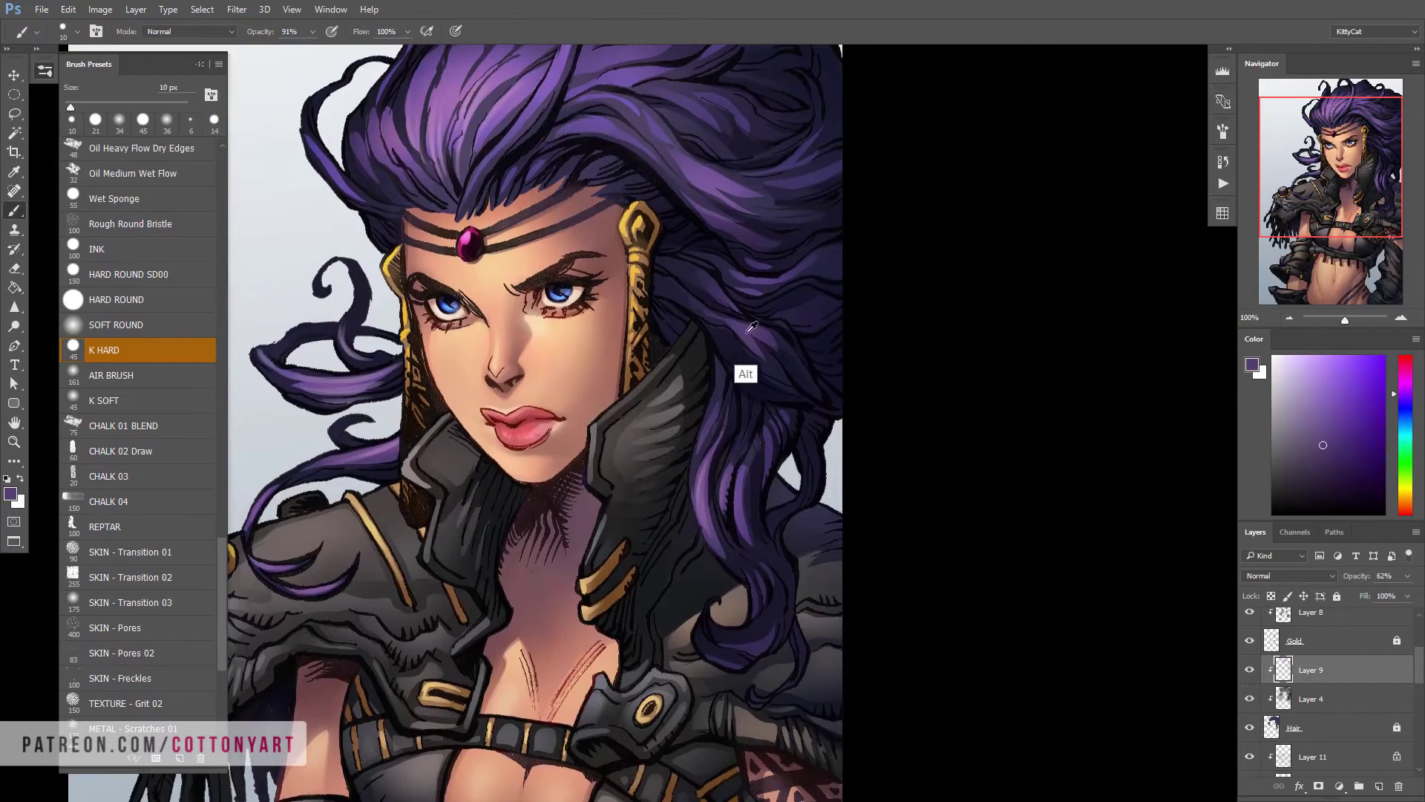
{"action": "scroll", "coordinate": [719, 469], "scroll_direction": "down", "scroll_amount": 1}
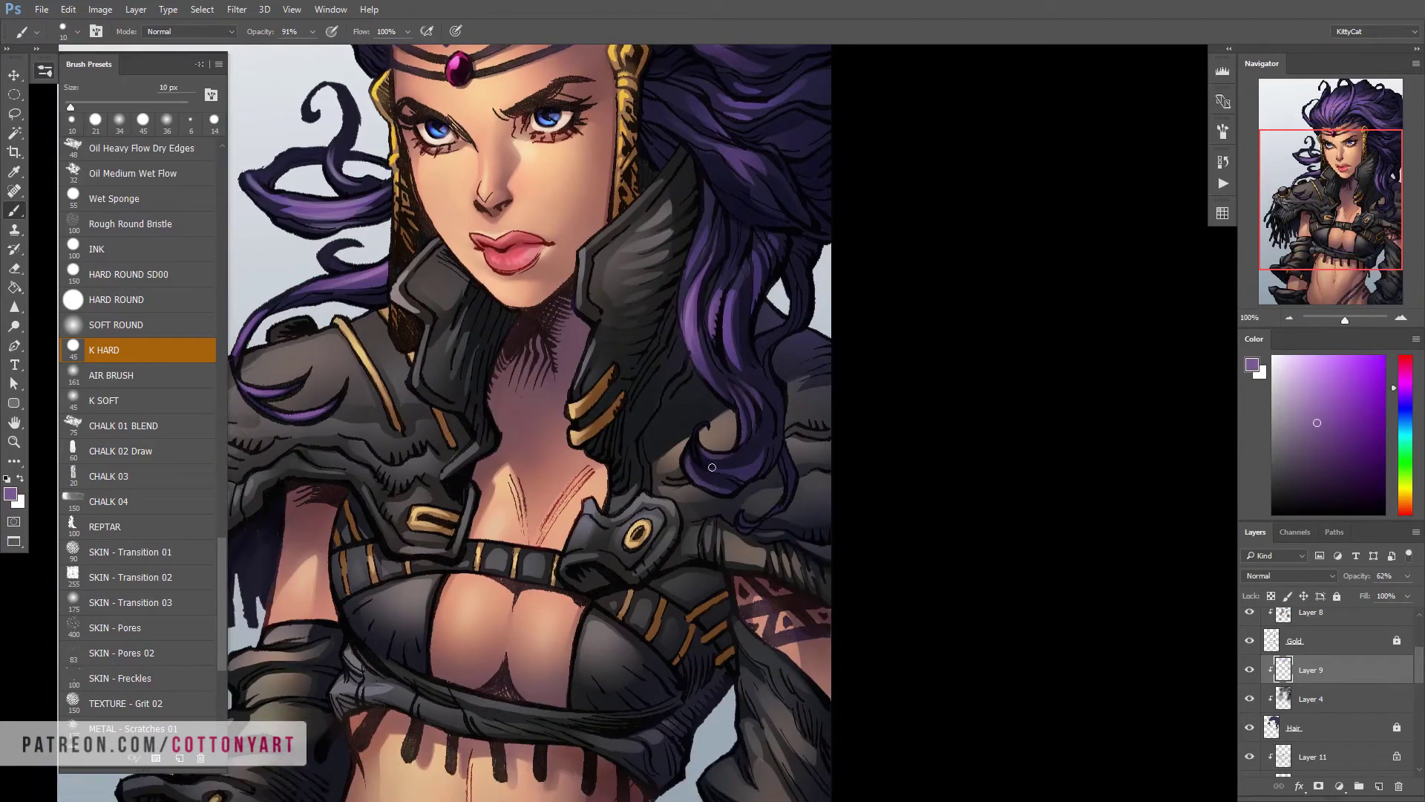
{"action": "scroll", "coordinate": [712, 467], "scroll_direction": "up", "scroll_amount": 3}
{"action": "left_click", "coordinate": [778, 409], "text": "alt"}
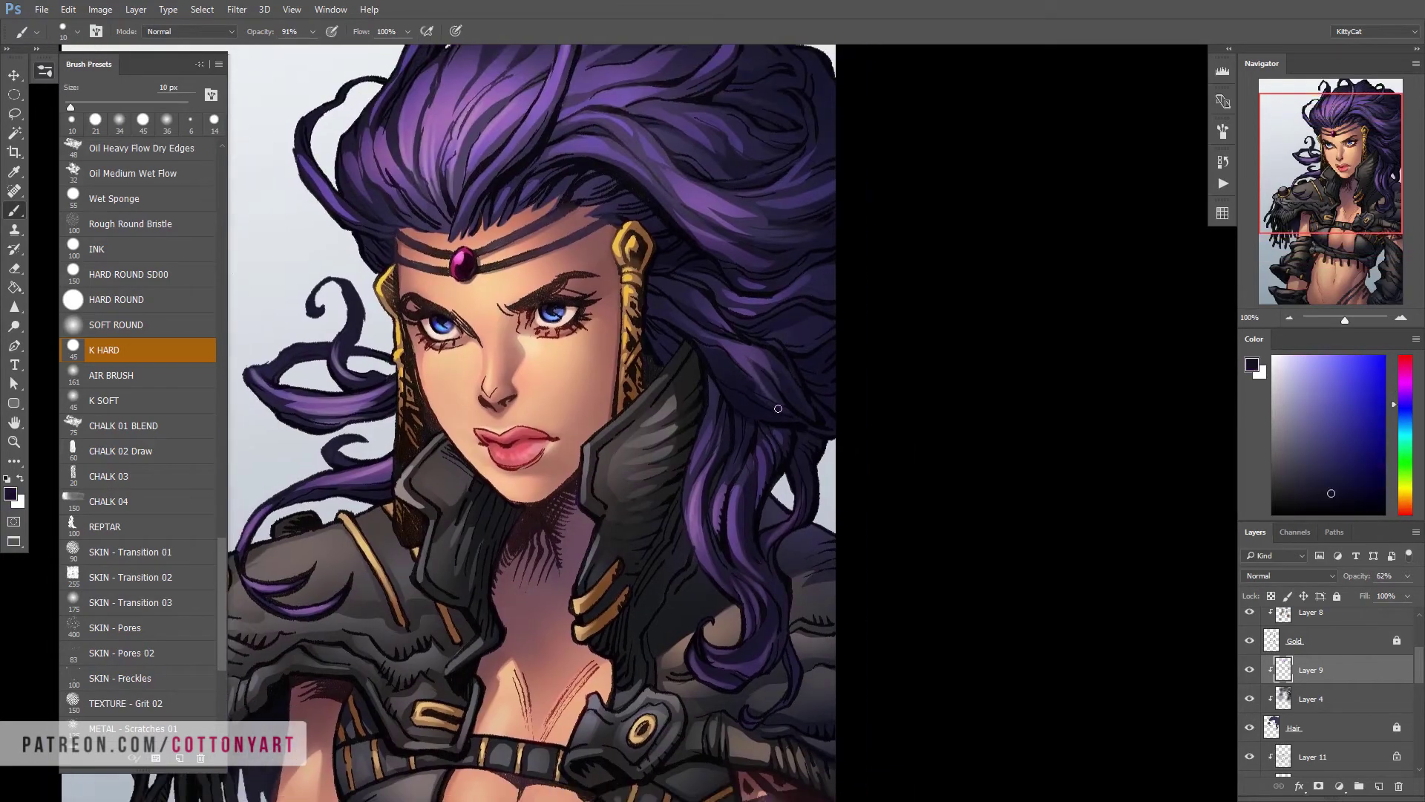
Sample lighter and darker hair purples and paint more strands through the hair
{"action": "scroll", "coordinate": [750, 342], "scroll_direction": "up", "scroll_amount": 2}
{"action": "left_click", "coordinate": [715, 283], "text": "alt"}
{"action": "scroll", "coordinate": [715, 283], "scroll_direction": "up", "scroll_amount": 1}
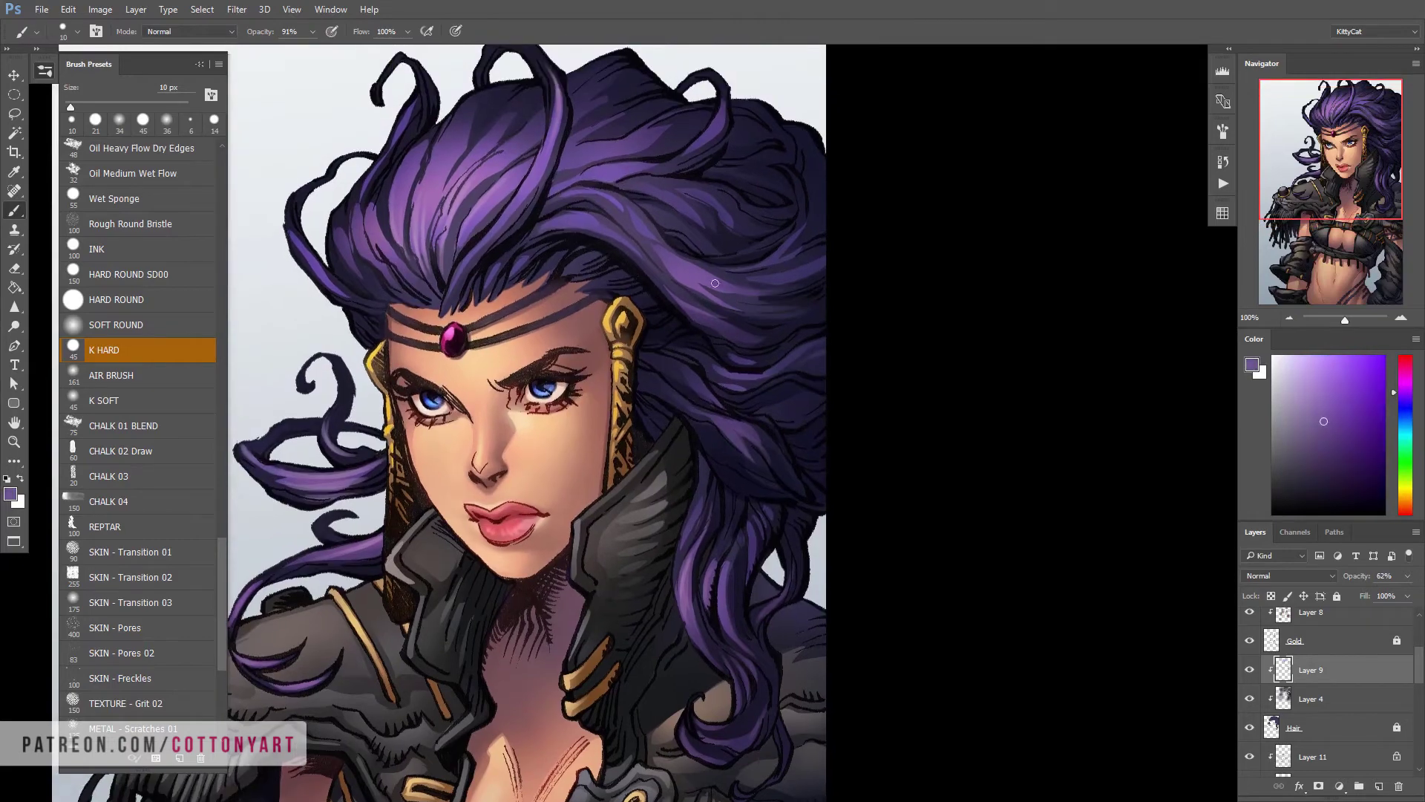
{"action": "scroll", "coordinate": [825, 229], "scroll_direction": "left", "scroll_amount": 1}
{"action": "left_click", "coordinate": [859, 384], "text": "alt"}
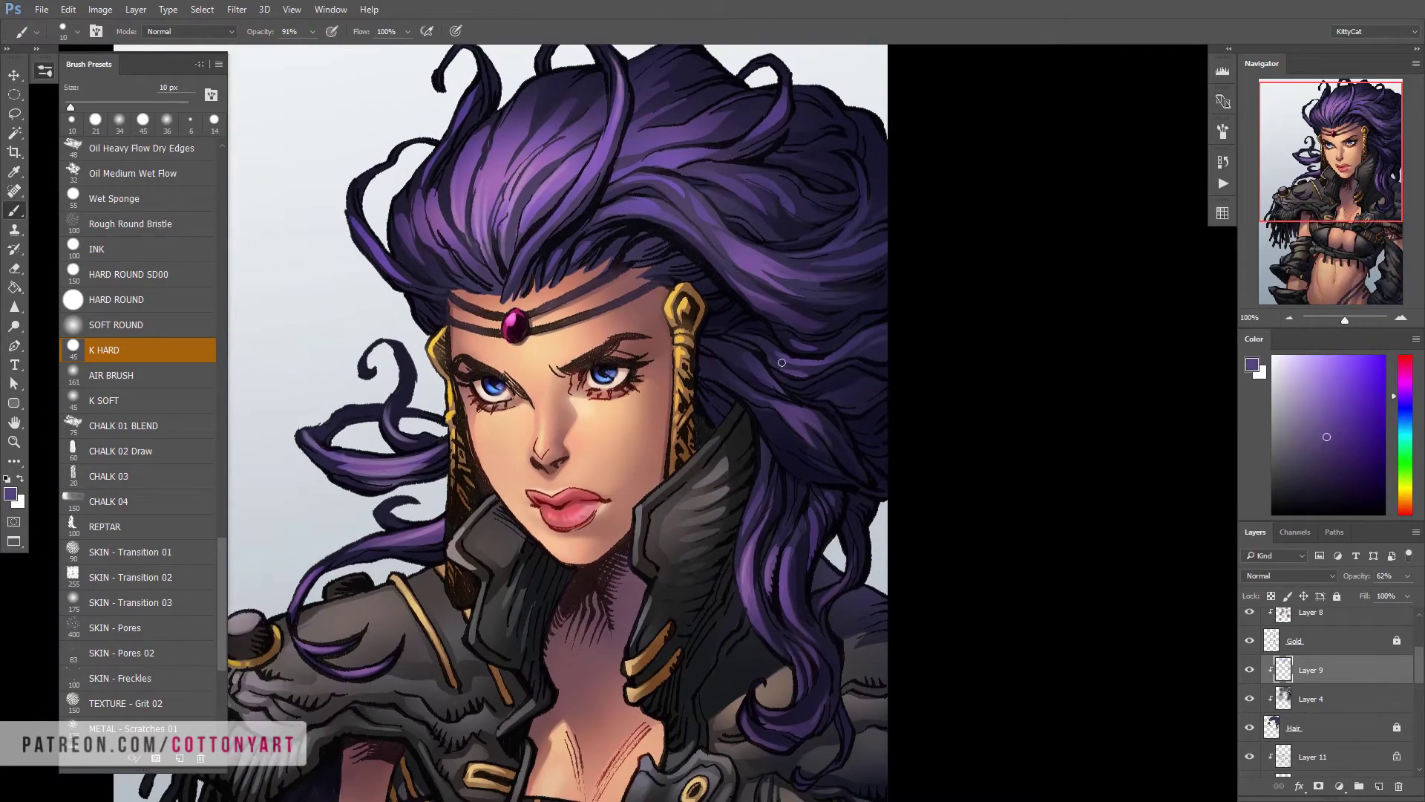
{"action": "scroll", "coordinate": [782, 362], "scroll_direction": "up", "scroll_amount": 3}
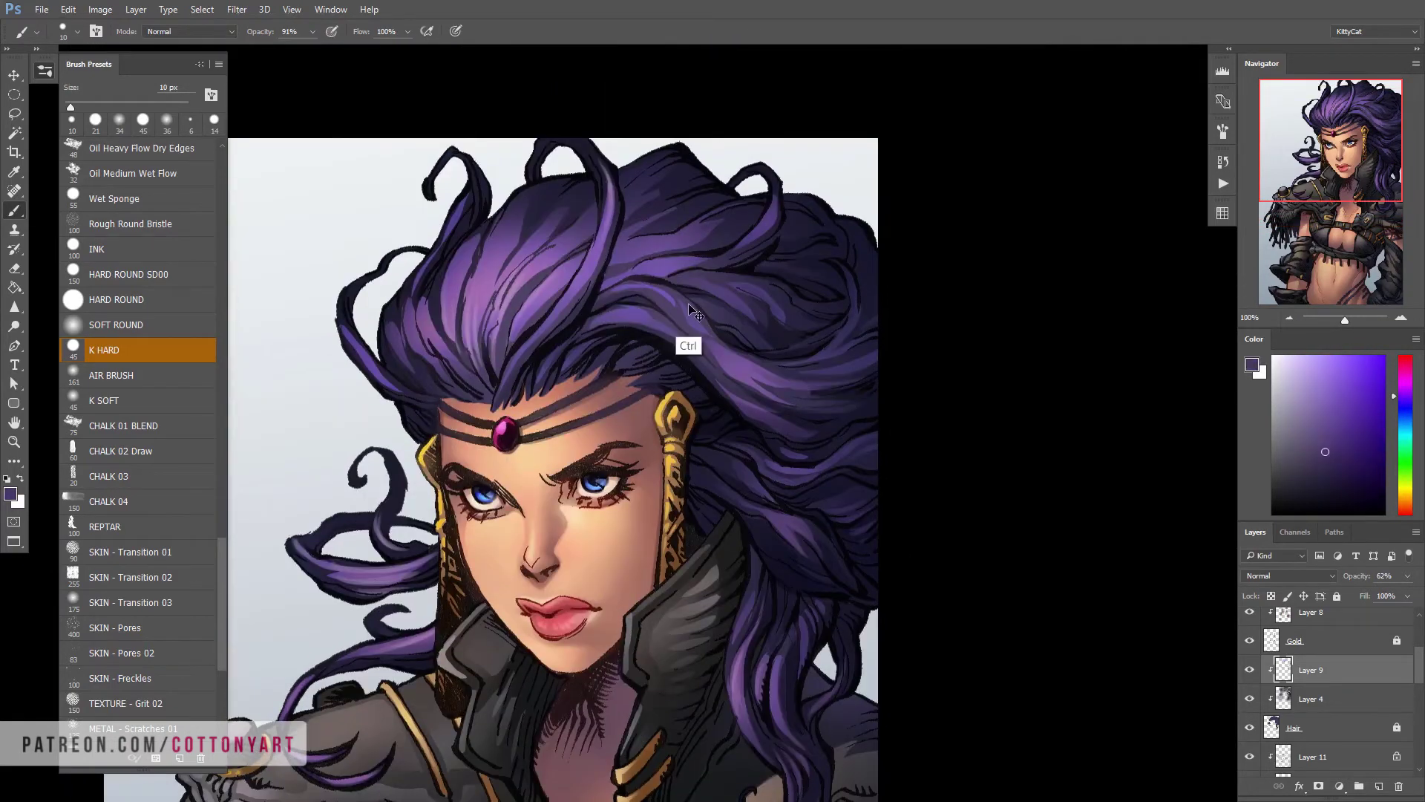
{"action": "left_click", "coordinate": [691, 238], "text": "alt"}
{"action": "scroll", "coordinate": [691, 238], "scroll_direction": "left", "scroll_amount": 1}
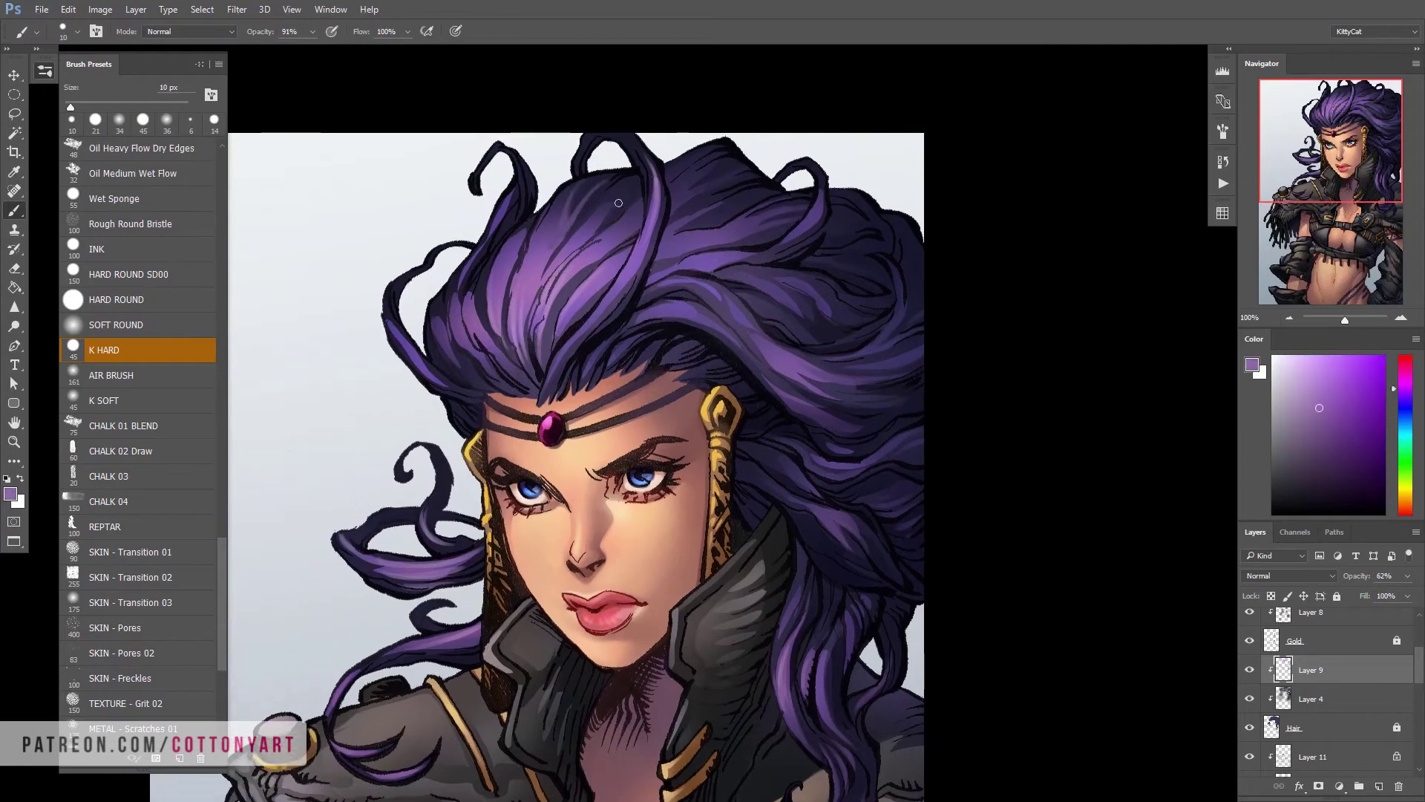
{"action": "scroll", "coordinate": [616, 201], "scroll_direction": "down", "scroll_amount": 1}
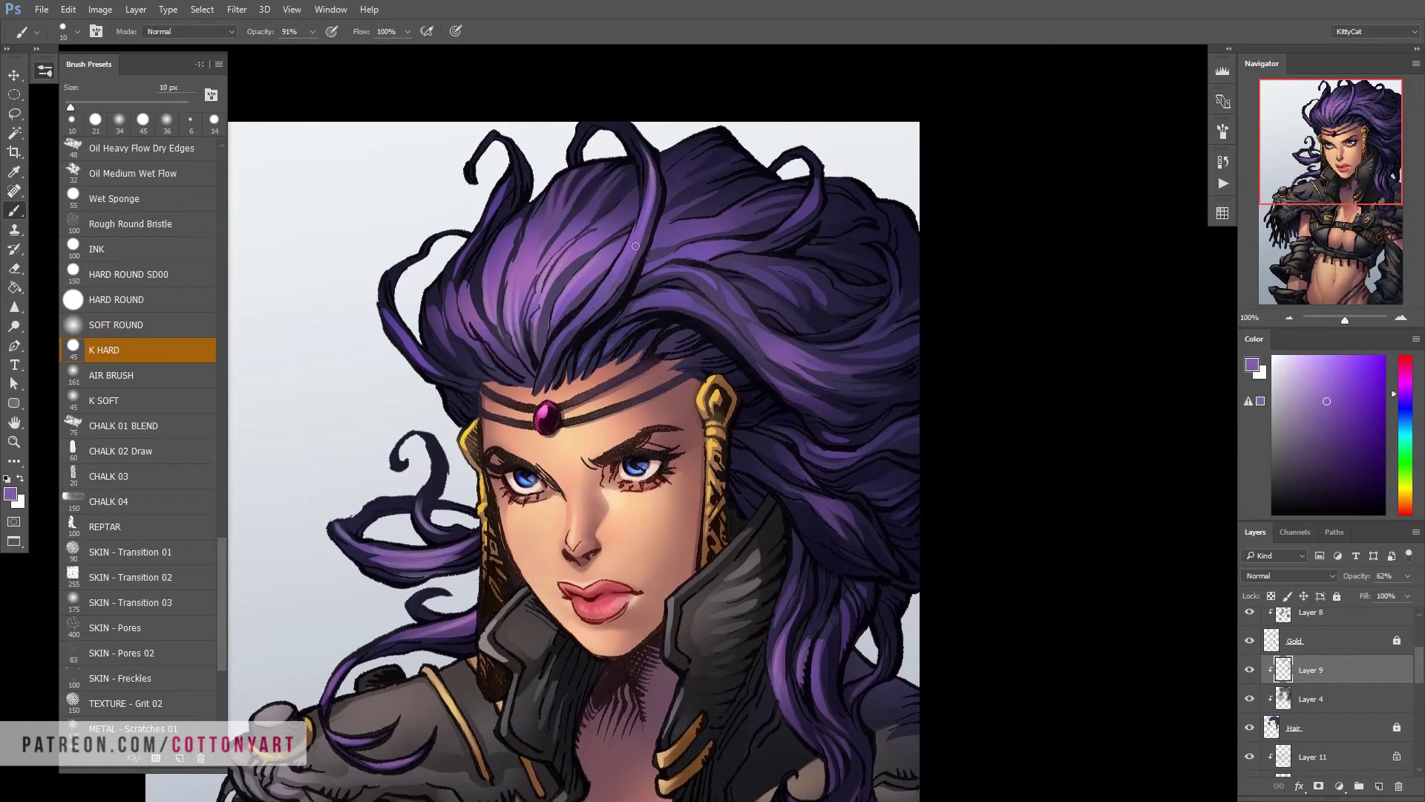
{"action": "left_click", "coordinate": [590, 233], "text": "alt"}
{"action": "scroll", "coordinate": [582, 241], "scroll_direction": "right", "scroll_amount": 1}
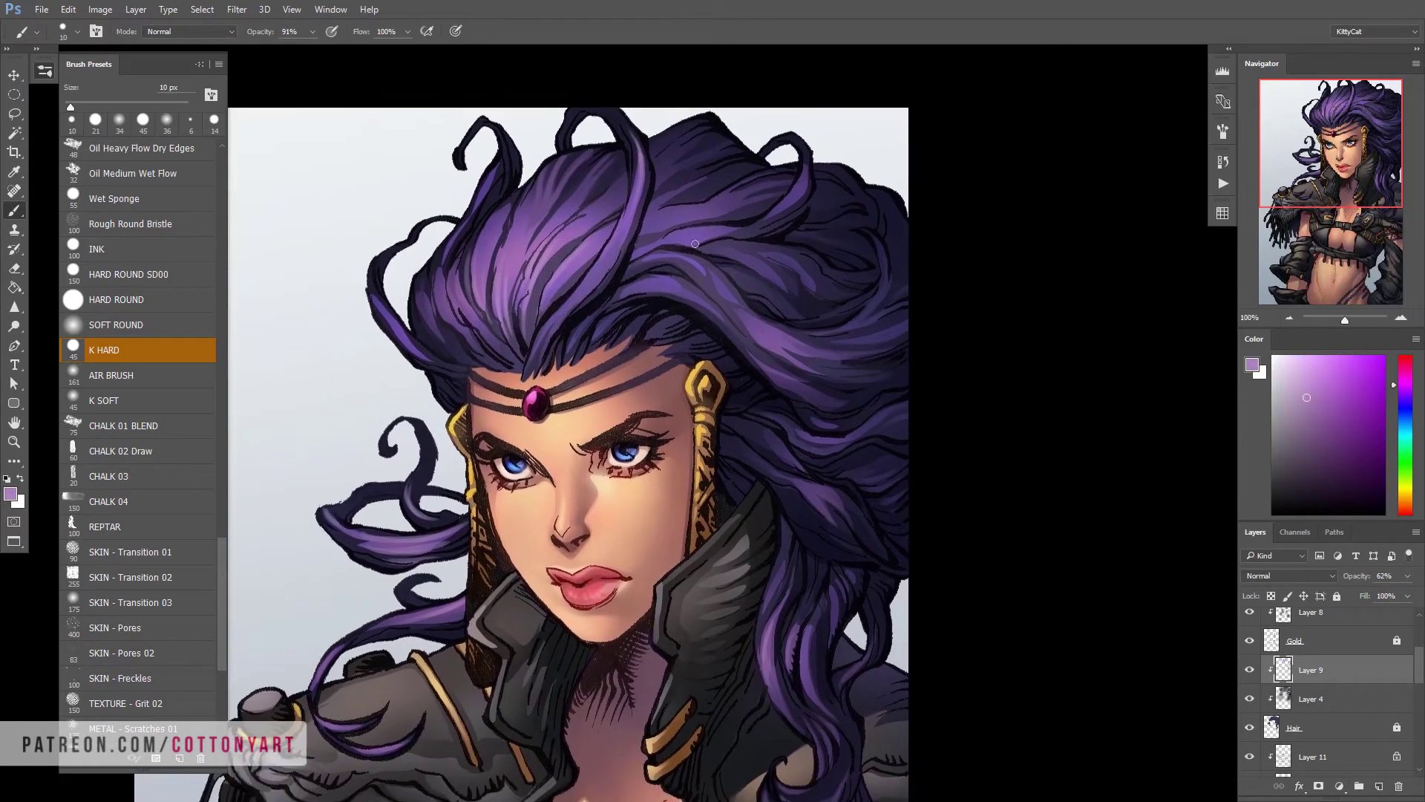
{"action": "left_click", "coordinate": [582, 241], "text": "alt"}
{"action": "left_click_drag", "start_coordinate": [582, 242], "coordinate": [635, 520]}
{"action": "scroll", "coordinate": [1251, 731], "scroll_direction": "down", "scroll_amount": 3}
Select Layer 11, zoom to 200% on the torso, and set brush opacity to 86%
{"action": "left_click", "coordinate": [1255, 679]}
{"action": "key", "text": "ctrl+plus"}
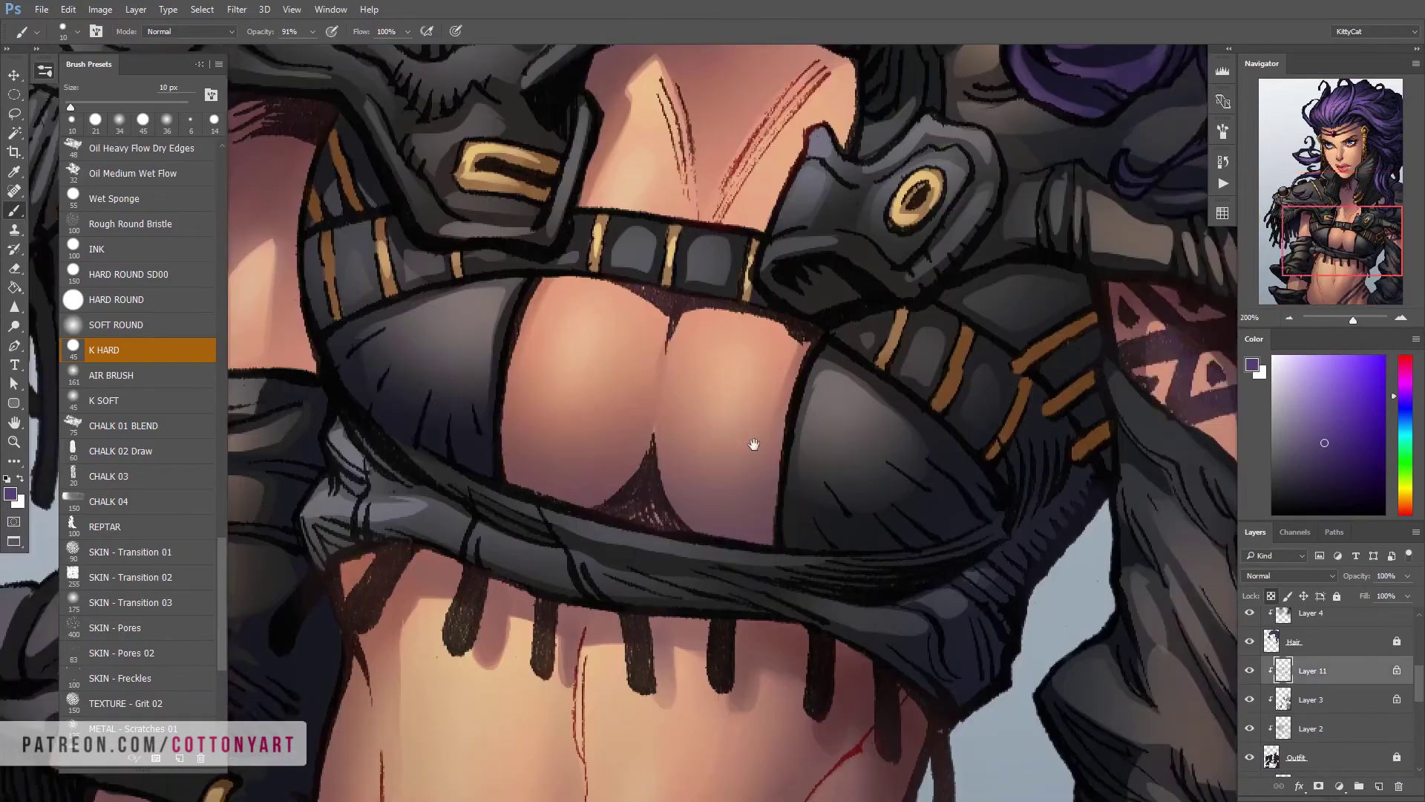
{"action": "scroll", "coordinate": [509, 387], "scroll_direction": "left", "scroll_amount": 1}
{"action": "key", "text": "0"}
{"action": "left_click", "coordinate": [558, 426], "text": "alt"}
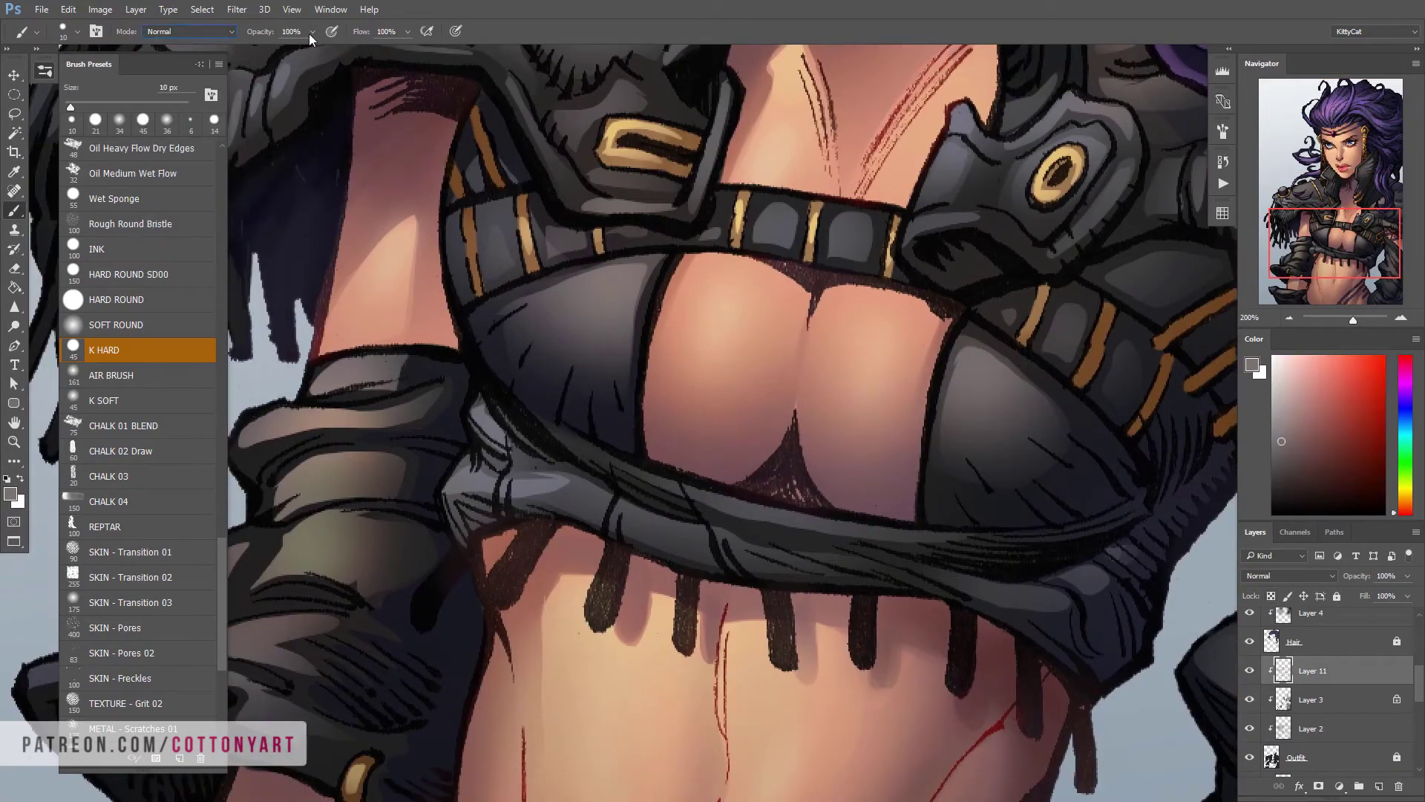
{"action": "key", "text": "8"}
{"action": "key", "text": "6"}
Sample purple-grey tones from the armour and paint shading onto the chest armour
{"action": "left_click", "coordinate": [579, 425], "text": "alt"}
{"action": "scroll", "coordinate": [746, 411], "scroll_direction": "right", "scroll_amount": 3}
{"action": "left_click", "coordinate": [846, 435], "text": "alt"}
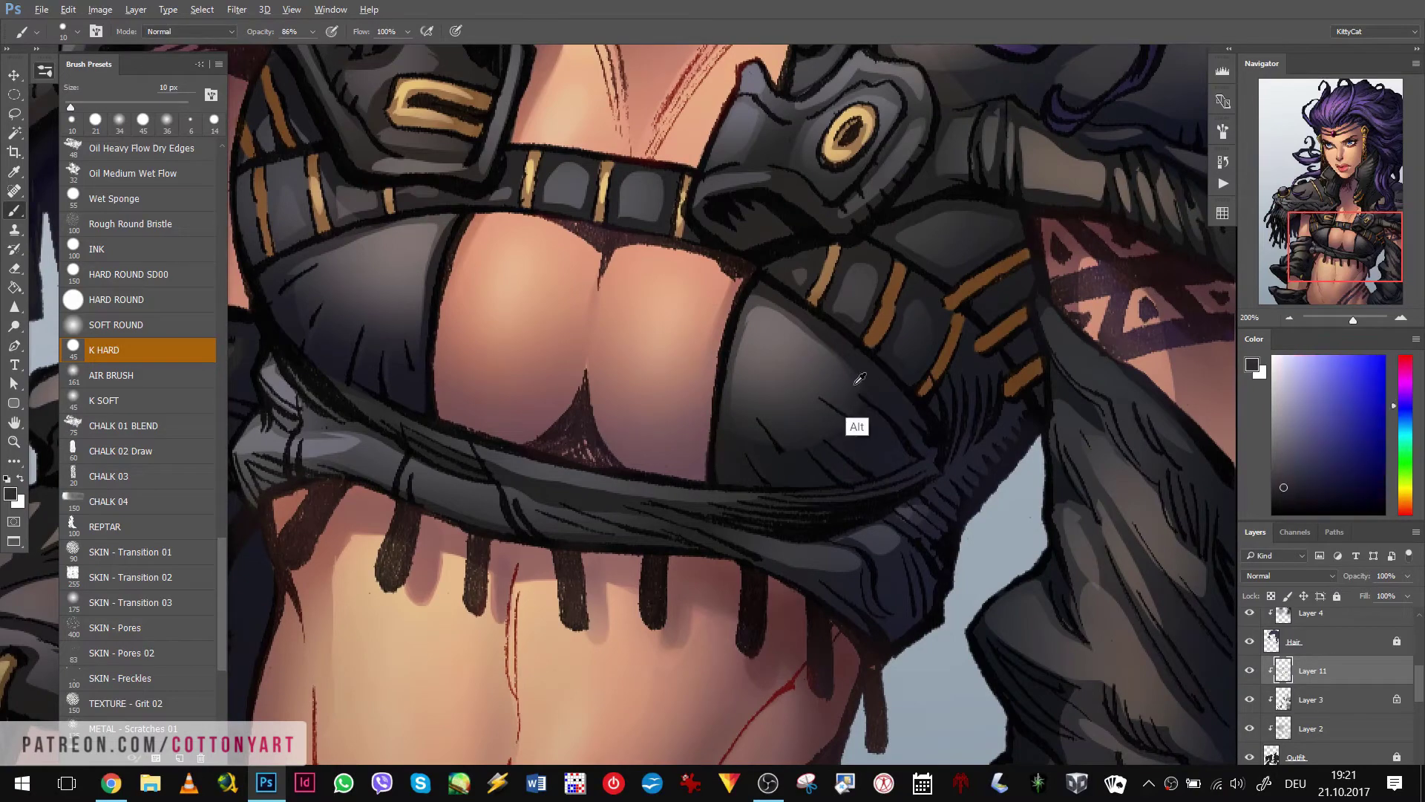
{"action": "scroll", "coordinate": [853, 423], "scroll_direction": "up", "scroll_amount": 3}
{"action": "scroll", "coordinate": [772, 420], "scroll_direction": "up", "scroll_amount": 1}
{"action": "left_click", "coordinate": [765, 418], "text": "alt"}
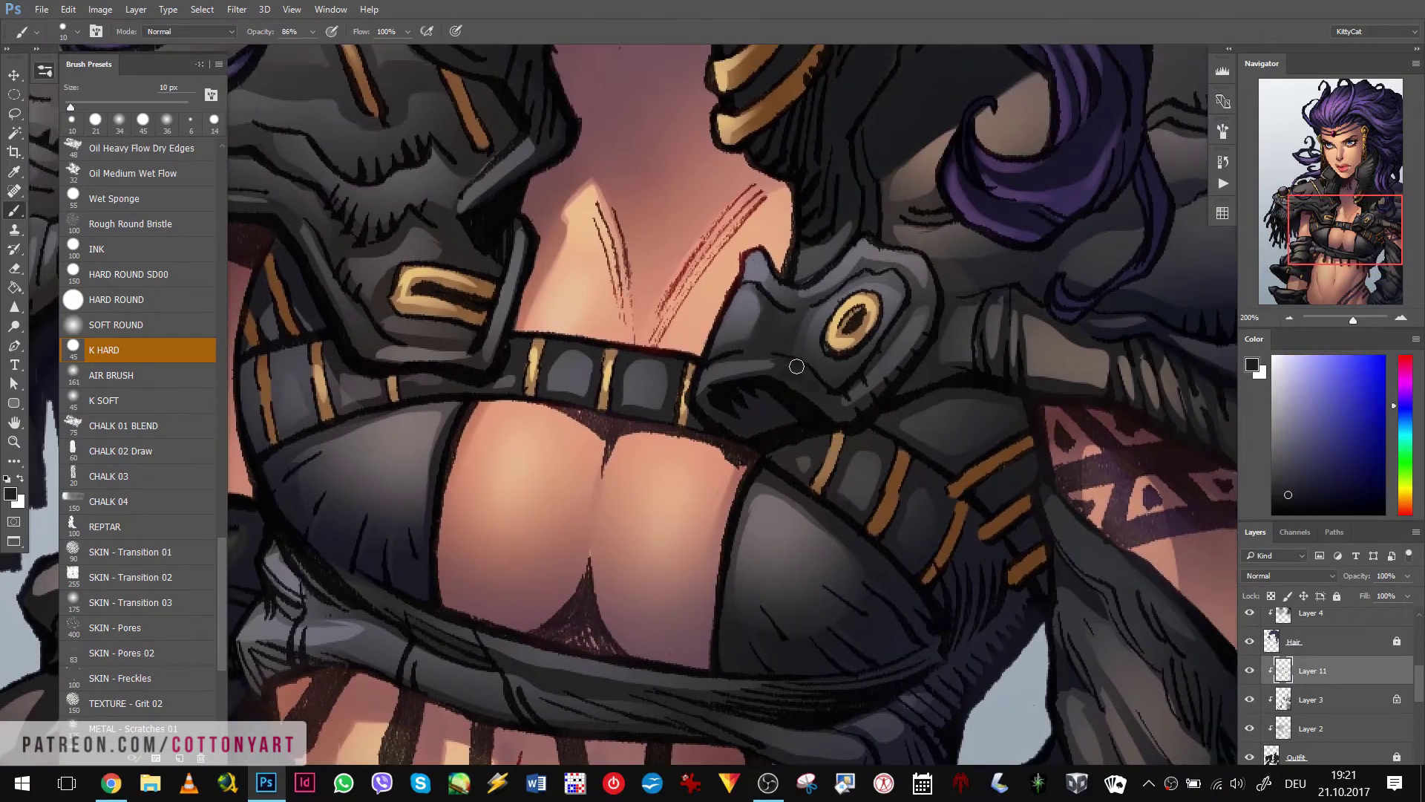
{"action": "scroll", "coordinate": [763, 372], "scroll_direction": "down", "scroll_amount": 1}
{"action": "key", "text": "ctrl+0"}
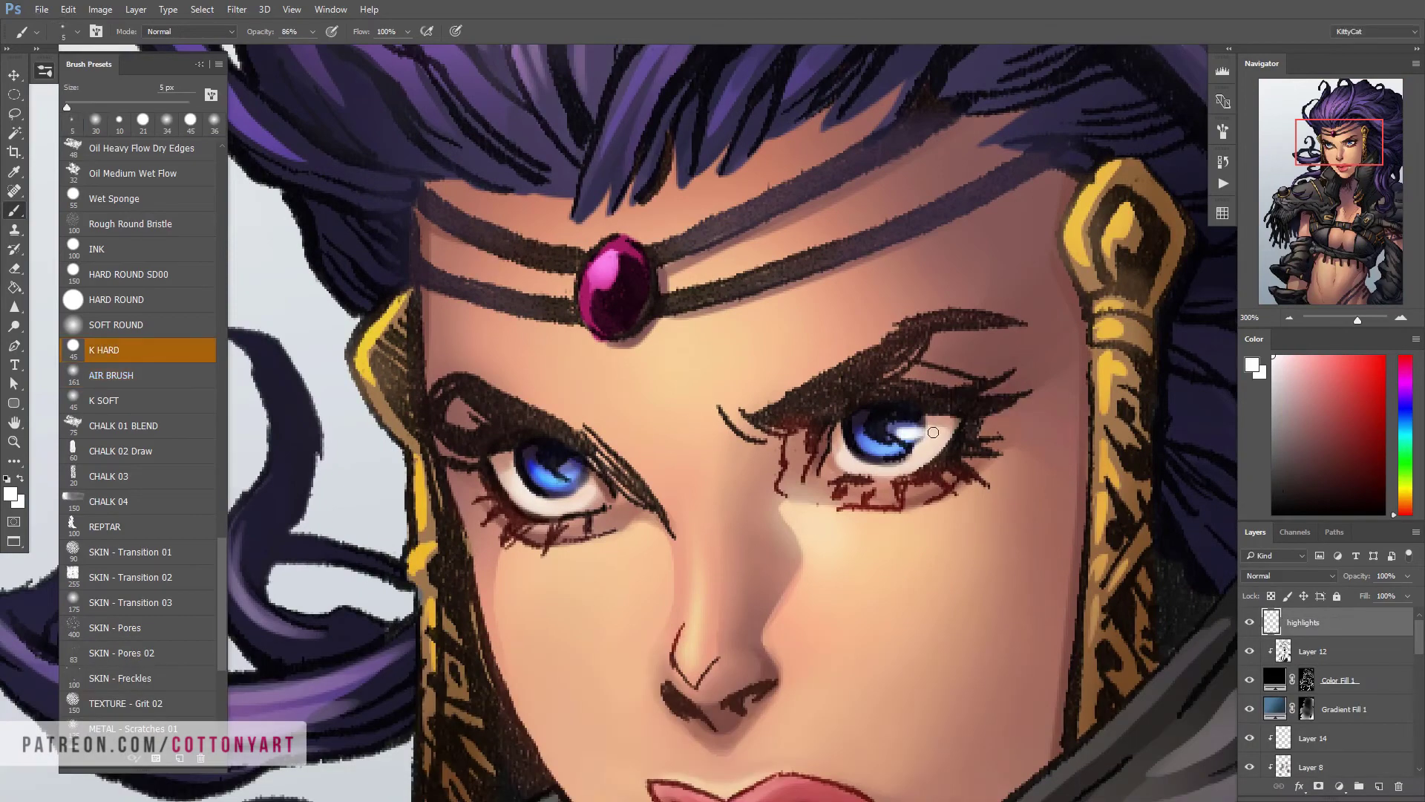
{"action": "scroll", "coordinate": [915, 473], "scroll_direction": "down", "scroll_amount": 1}
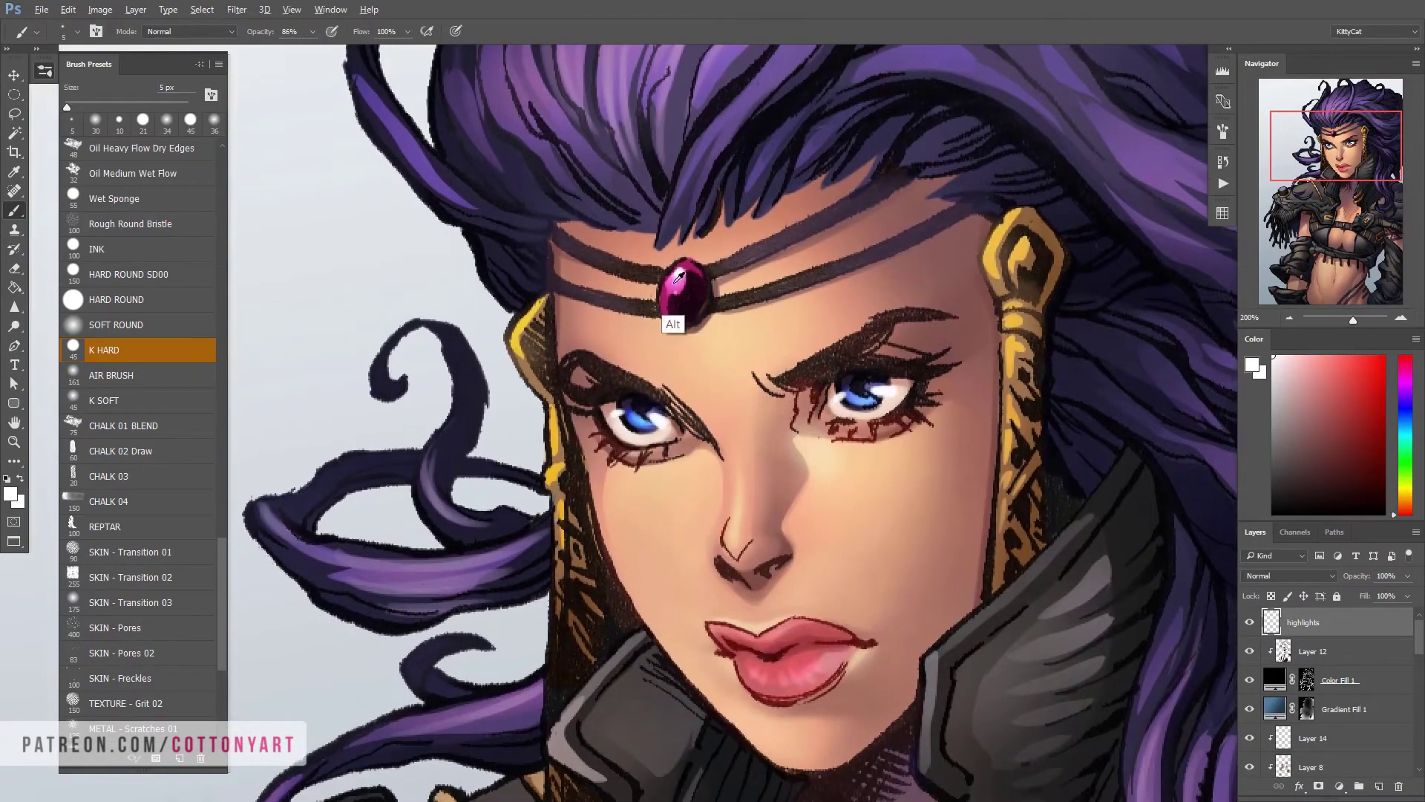
{"action": "left_click", "coordinate": [678, 278], "text": "alt"}
{"action": "scroll", "coordinate": [726, 525], "scroll_direction": "right", "scroll_amount": 2}
{"action": "scroll", "coordinate": [727, 525], "scroll_direction": "down", "scroll_amount": 3}
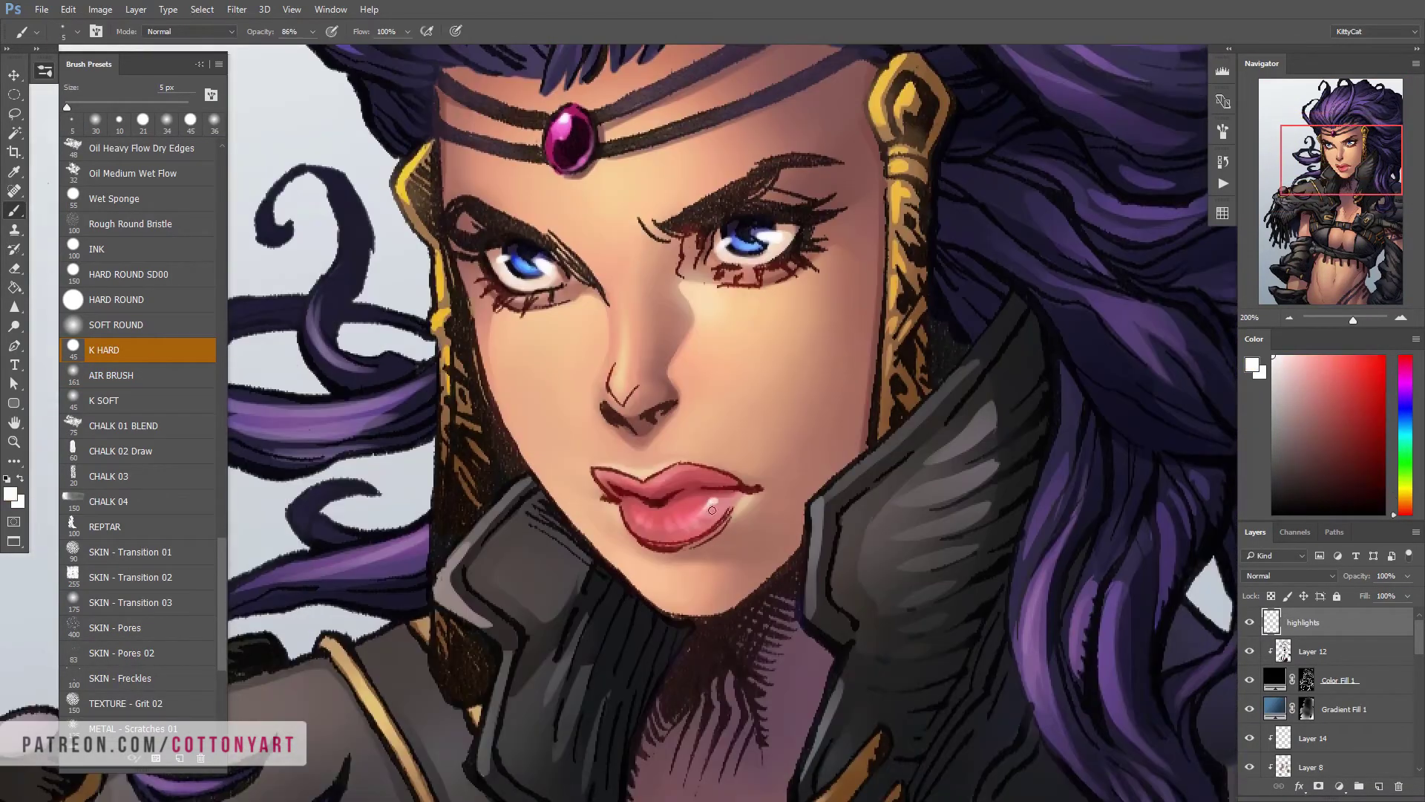
{"action": "left_click_drag", "start_coordinate": [690, 499], "coordinate": [727, 525]}
{"action": "scroll", "coordinate": [726, 525], "scroll_direction": "right", "scroll_amount": 1}
{"action": "scroll", "coordinate": [732, 576], "scroll_direction": "up", "scroll_amount": 3}
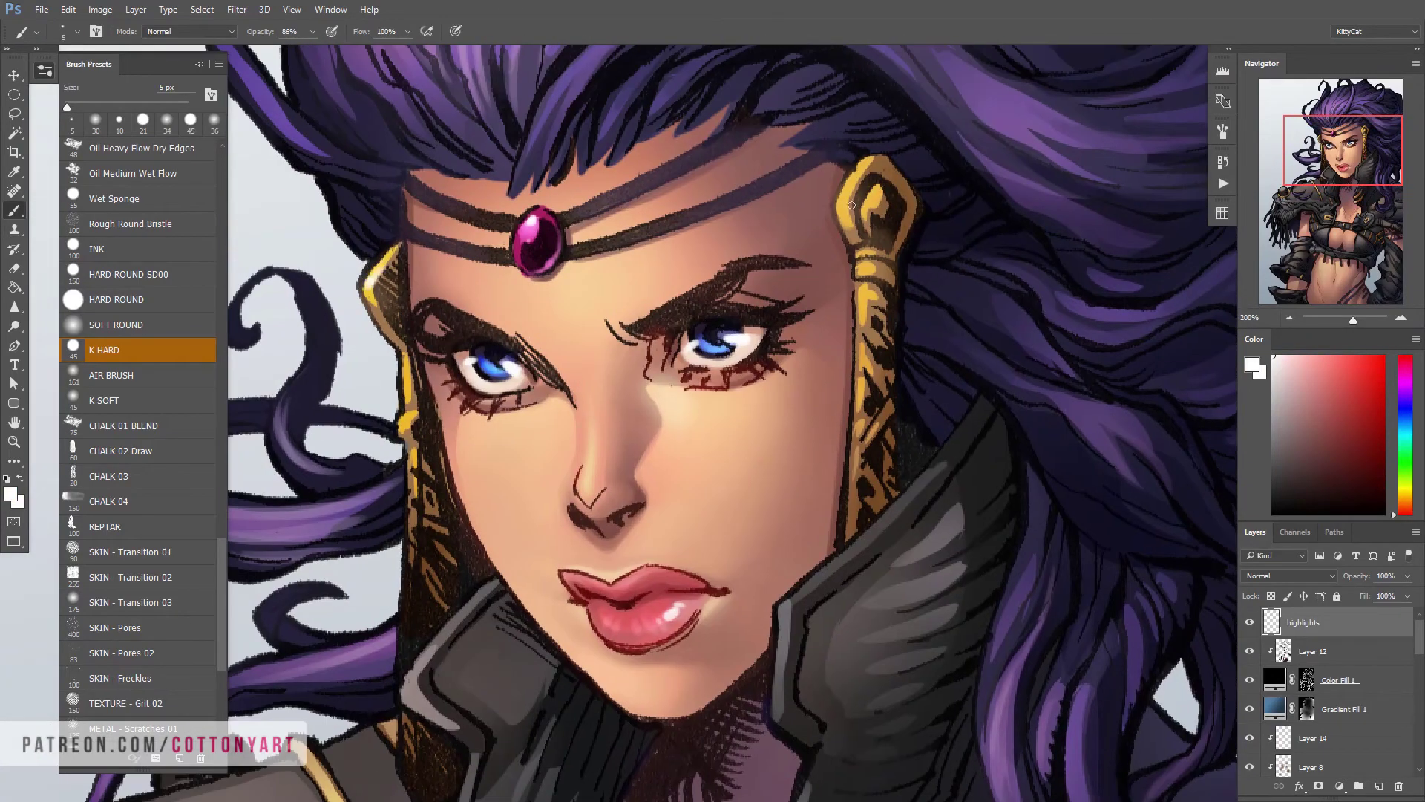
{"action": "scroll", "coordinate": [791, 404], "scroll_direction": "down", "scroll_amount": 5}
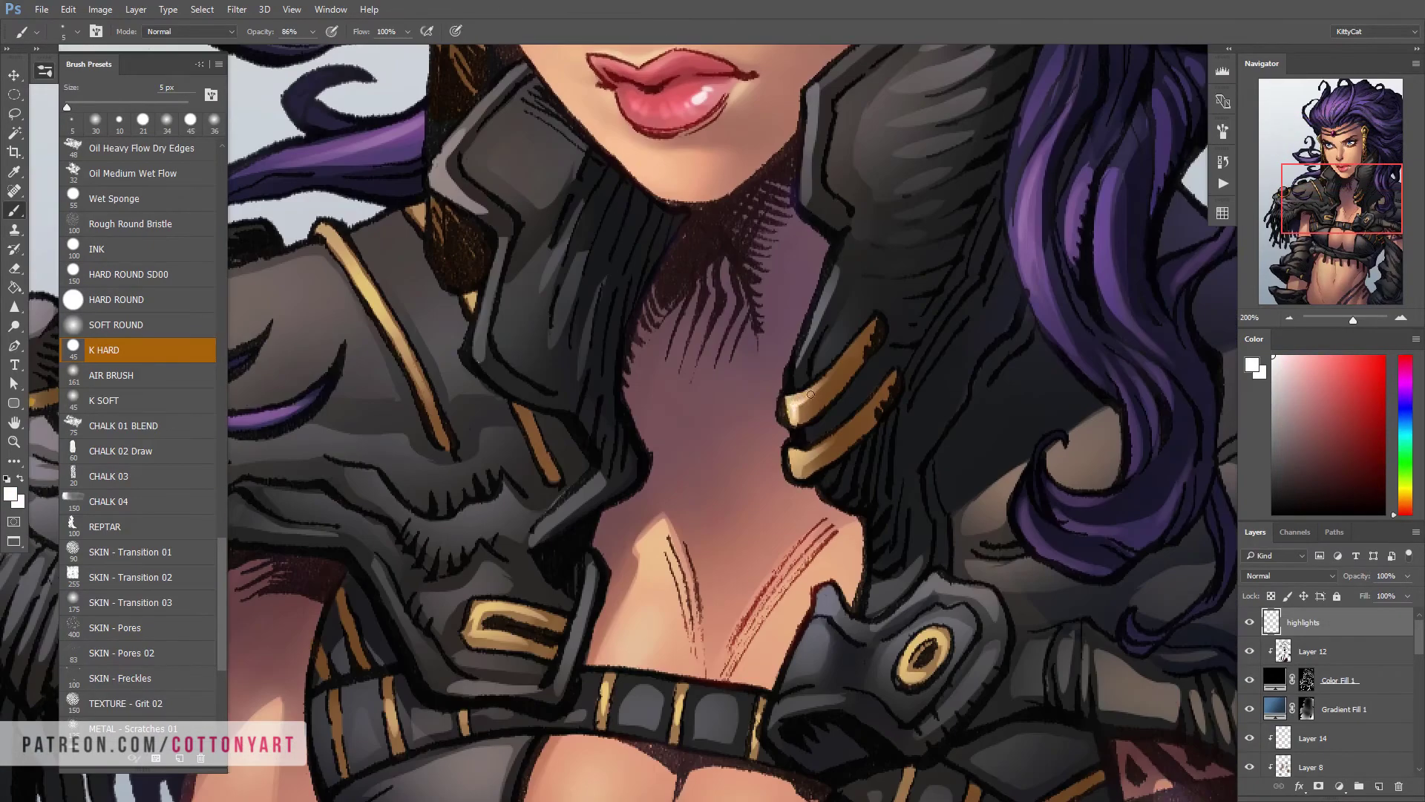
{"action": "scroll", "coordinate": [811, 394], "scroll_direction": "down", "scroll_amount": 3}
{"action": "scroll", "coordinate": [639, 323], "scroll_direction": "left", "scroll_amount": 4}
{"action": "scroll", "coordinate": [638, 322], "scroll_direction": "up", "scroll_amount": 3}
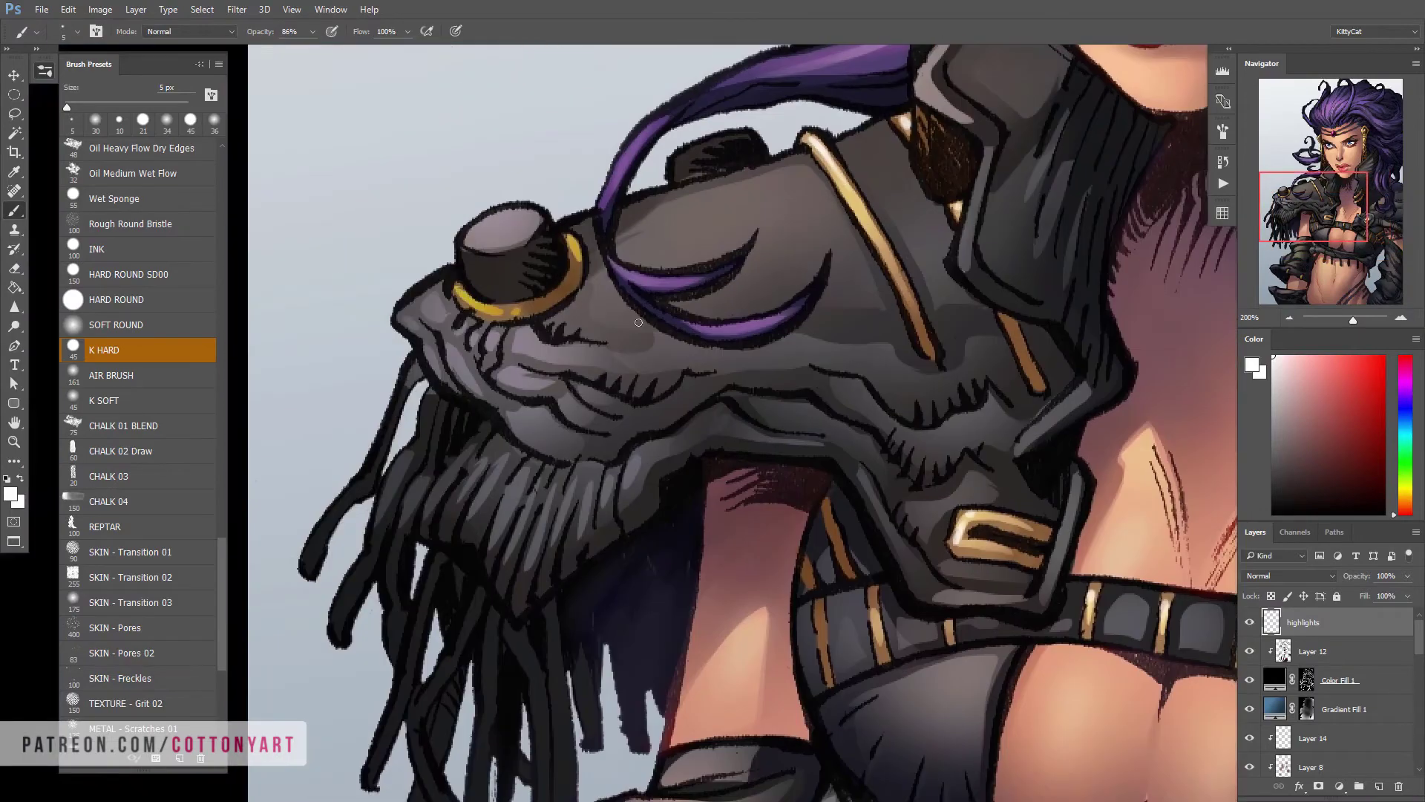
{"action": "scroll", "coordinate": [638, 322], "scroll_direction": "down", "scroll_amount": 4}
{"action": "scroll", "coordinate": [690, 654], "scroll_direction": "up", "scroll_amount": 4}
{"action": "scroll", "coordinate": [690, 653], "scroll_direction": "down", "scroll_amount": 4}
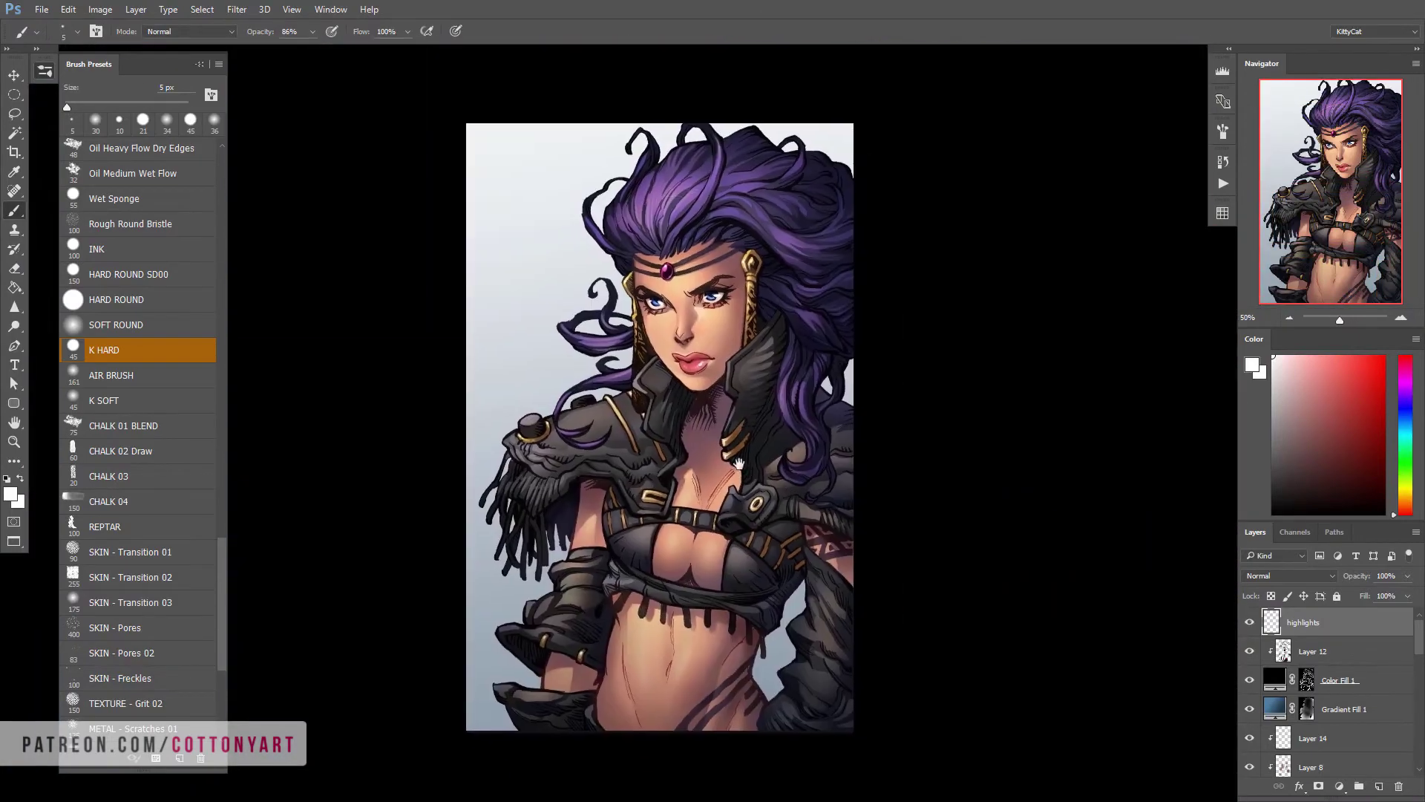
Select the arm under the shoulder fringe on Layer 12 and sample mauve and near-black with a 50 px brush
{"action": "scroll", "coordinate": [739, 464], "scroll_direction": "up", "scroll_amount": 2}
{"action": "key", "text": "l"}
{"action": "left_click_drag", "start_coordinate": [495, 416], "coordinate": [546, 348]}
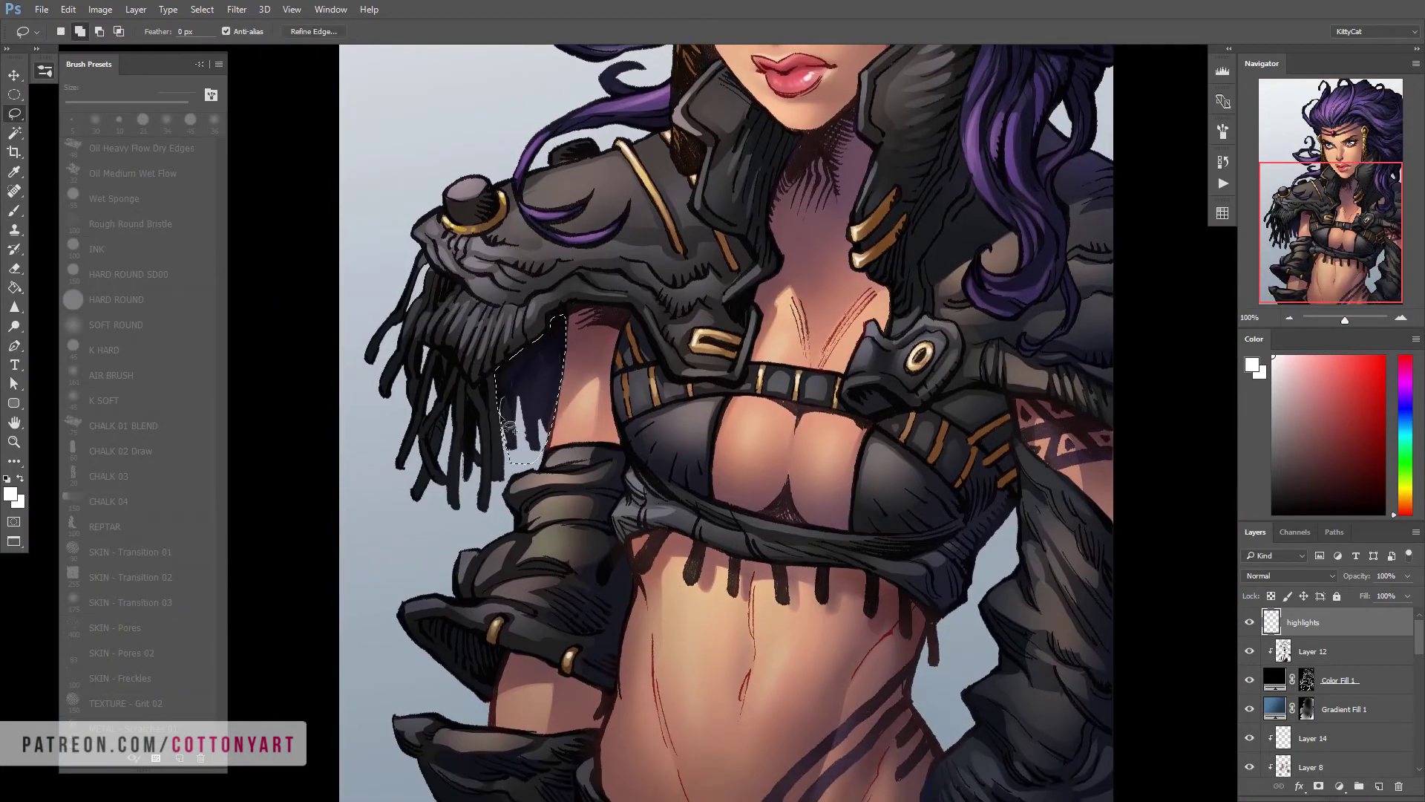
{"action": "scroll", "coordinate": [517, 397], "scroll_direction": "down", "scroll_amount": 2}
{"action": "key", "text": "b"}
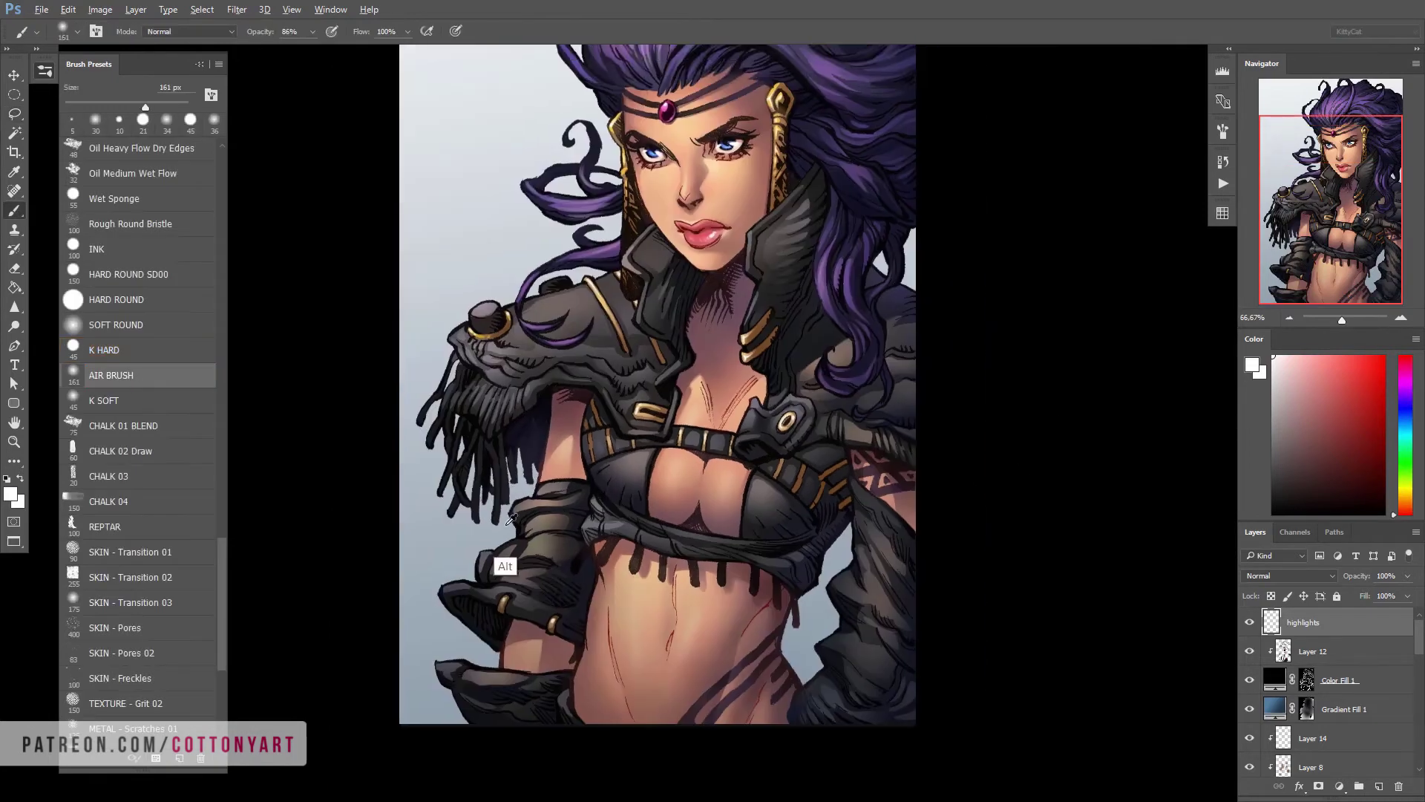
{"action": "left_click", "coordinate": [520, 446], "text": "alt"}
{"action": "left_click", "coordinate": [1312, 651]}
{"action": "left_click", "coordinate": [562, 456], "text": "alt"}
{"action": "scroll", "coordinate": [534, 466], "scroll_direction": "down", "scroll_amount": 1}
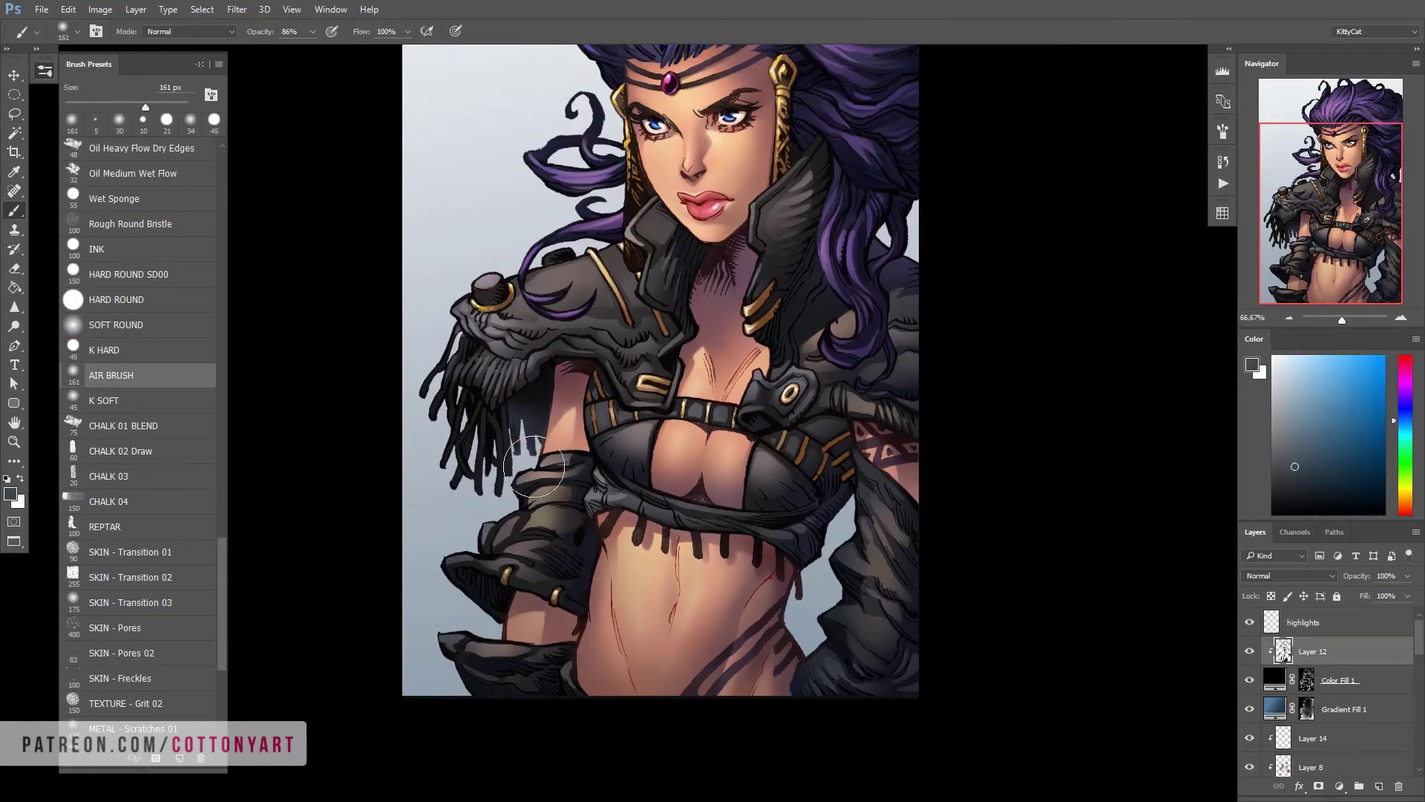
{"action": "left_click", "coordinate": [525, 423], "text": "alt"}
{"action": "left_click_drag", "start_coordinate": [525, 424], "coordinate": [512, 422]}
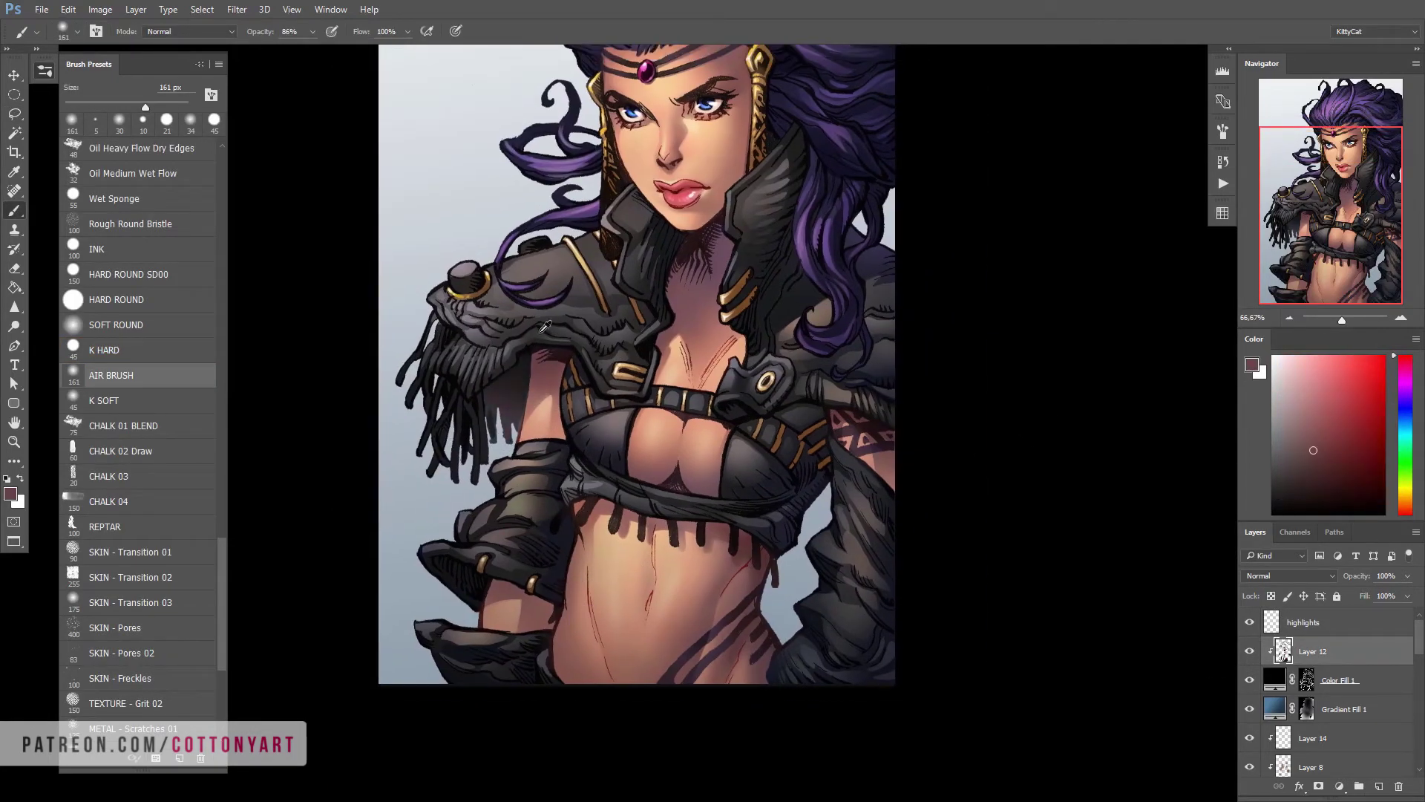
{"action": "left_click", "coordinate": [535, 375], "text": "alt"}
{"action": "key", "text": "bracketleft"}
{"action": "key", "text": "bracketleft"}
{"action": "key", "text": "bracketleft"}
{"action": "key", "text": "bracketleft"}
{"action": "key", "text": "bracketleft"}
{"action": "key", "text": "bracketleft"}
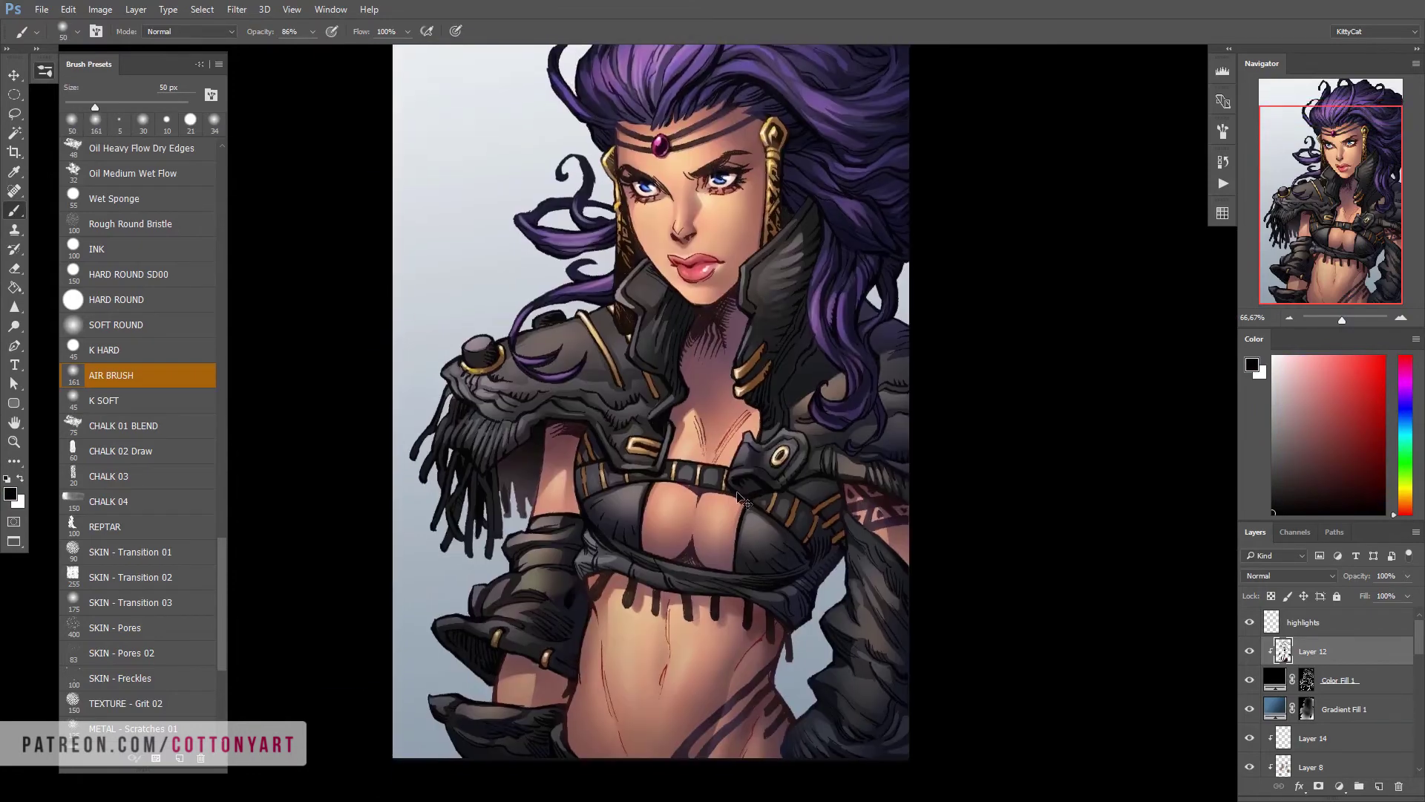
Toggle Layer 11's shading off and back on to compare the result
{"action": "scroll", "coordinate": [512, 415], "scroll_direction": "up", "scroll_amount": 2}
{"action": "scroll", "coordinate": [1329, 683], "scroll_direction": "down", "scroll_amount": 3}
{"action": "left_click", "coordinate": [1251, 672]}
{"action": "left_click", "coordinate": [1250, 672]}
{"action": "left_click", "coordinate": [1250, 673]}
{"action": "left_click", "coordinate": [1251, 673]}
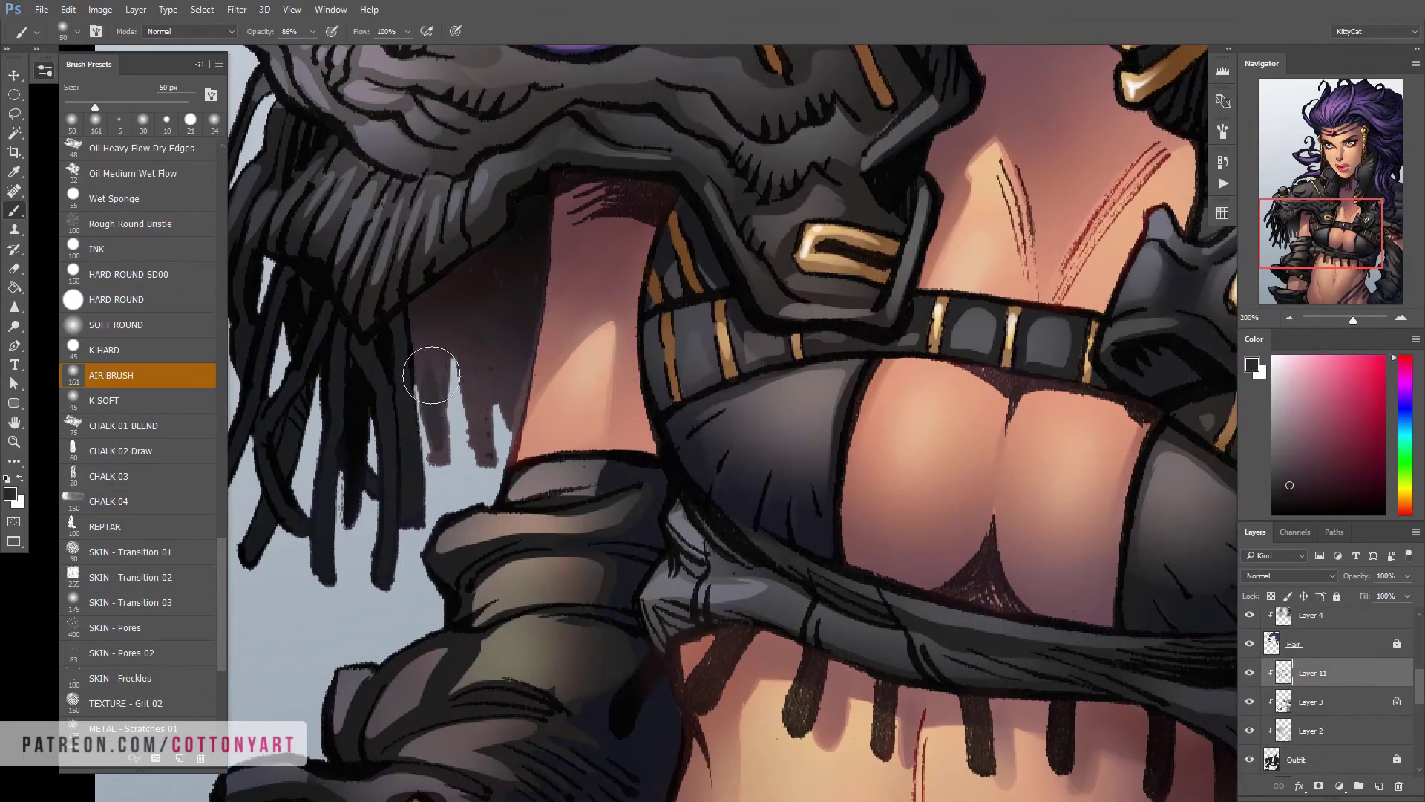
{"action": "scroll", "coordinate": [712, 461], "scroll_direction": "down", "scroll_amount": 4}
{"action": "scroll", "coordinate": [712, 461], "scroll_direction": "up", "scroll_amount": 3}
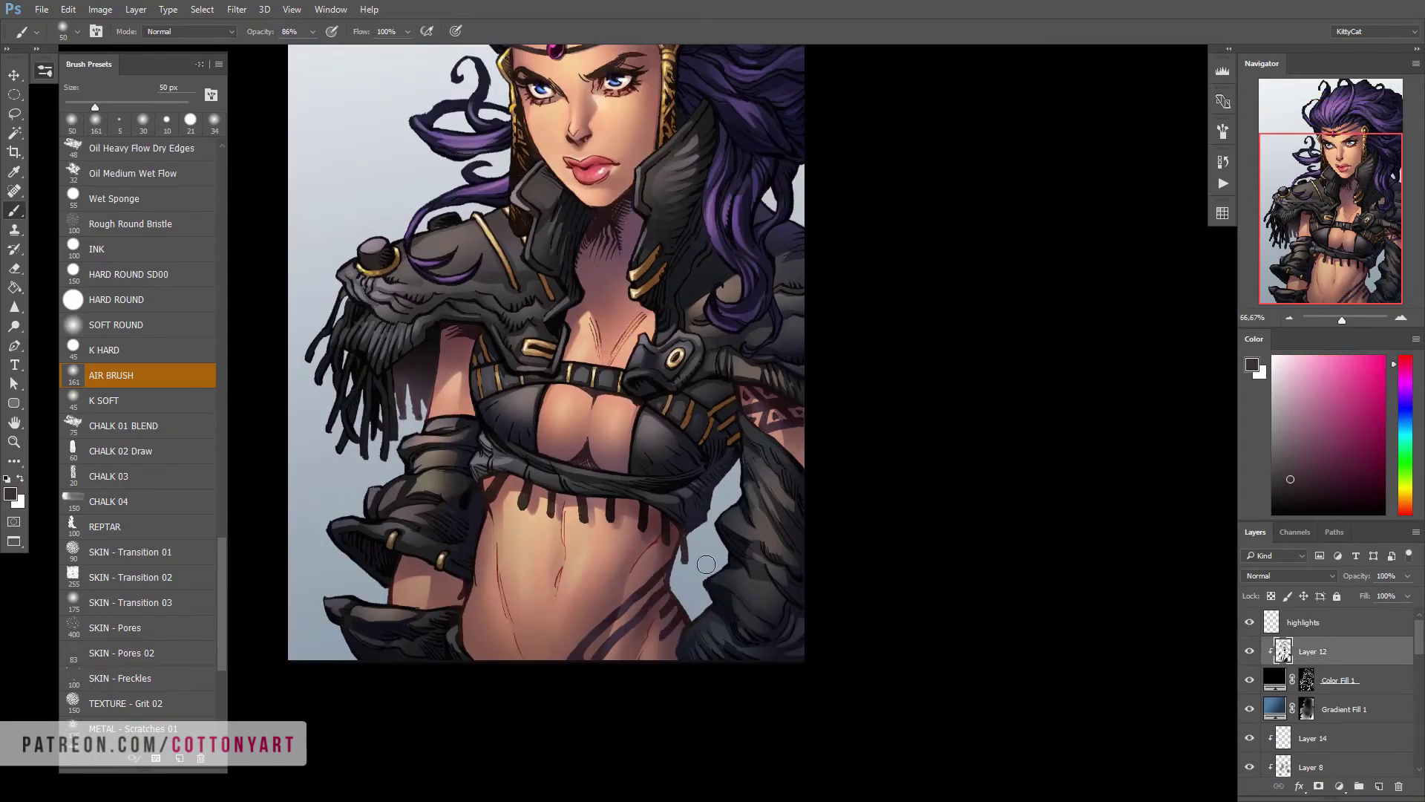
{"action": "scroll", "coordinate": [688, 401], "scroll_direction": "down", "scroll_amount": 2}
{"action": "scroll", "coordinate": [689, 387], "scroll_direction": "up", "scroll_amount": 2}
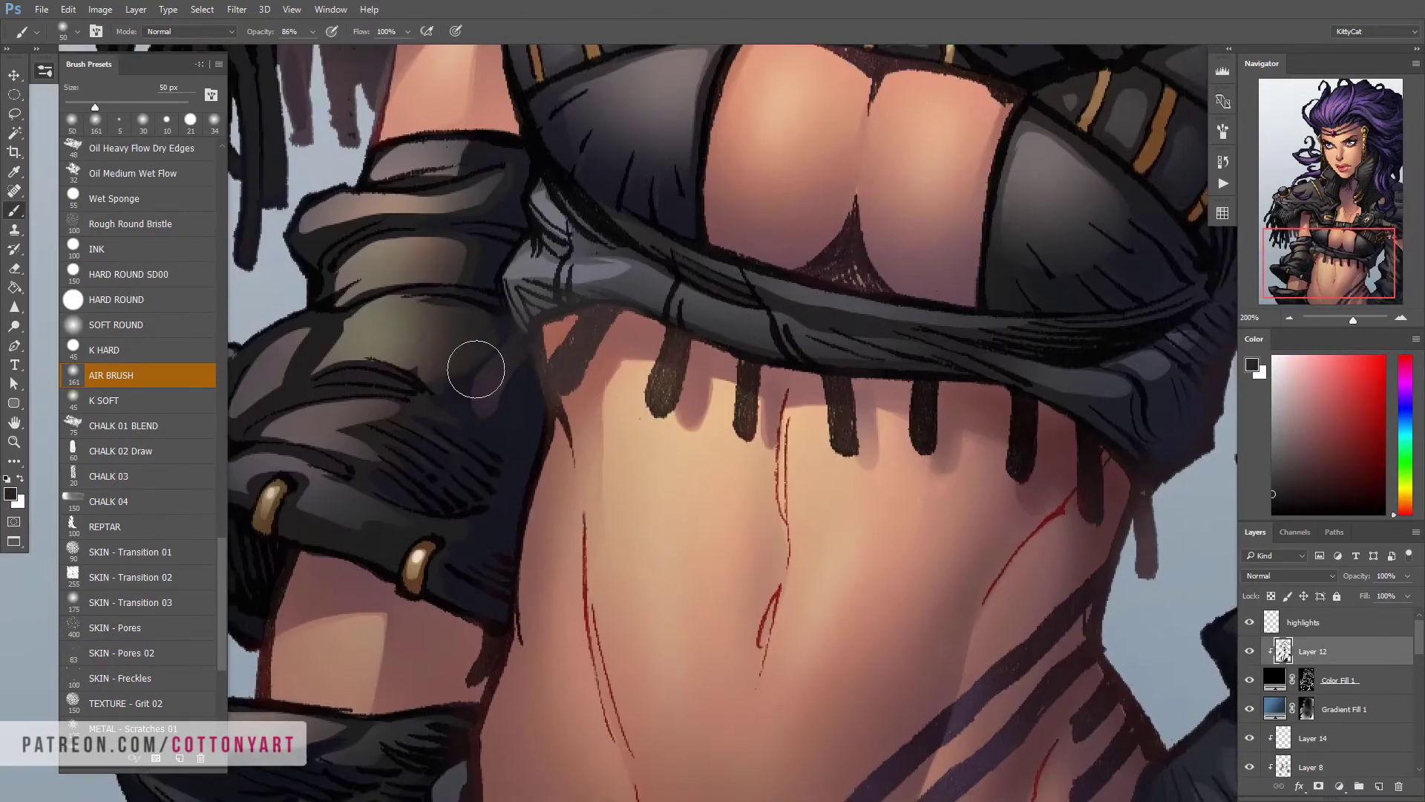
Select the shaded area beside the glove and sample dark purple and lighter grey-purple shading colours
{"action": "key", "text": "l"}
{"action": "left_click_drag", "start_coordinate": [554, 366], "coordinate": [573, 381]}
{"action": "key", "text": "b"}
{"action": "scroll", "coordinate": [636, 477], "scroll_direction": "down", "scroll_amount": 3}
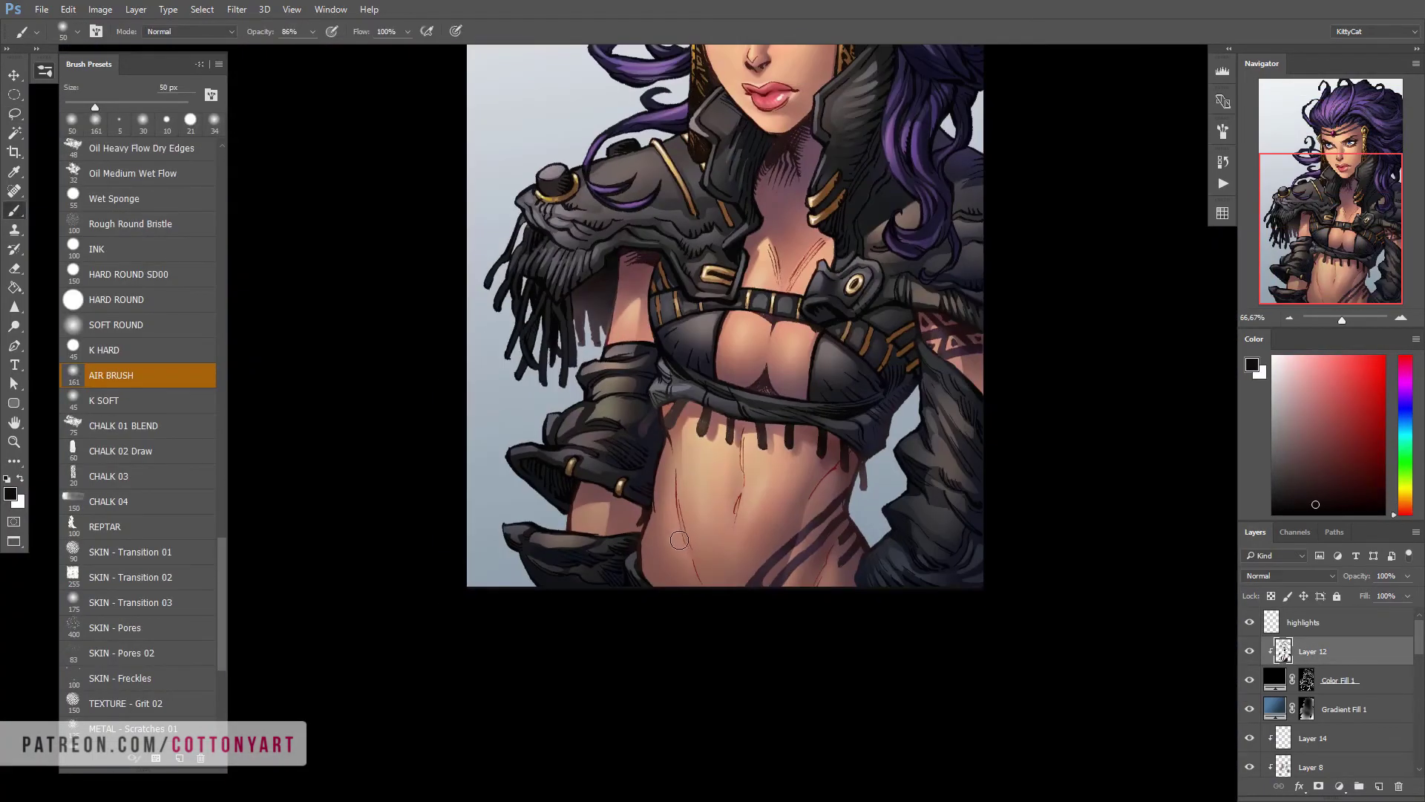
{"action": "scroll", "coordinate": [826, 533], "scroll_direction": "up", "scroll_amount": 3}
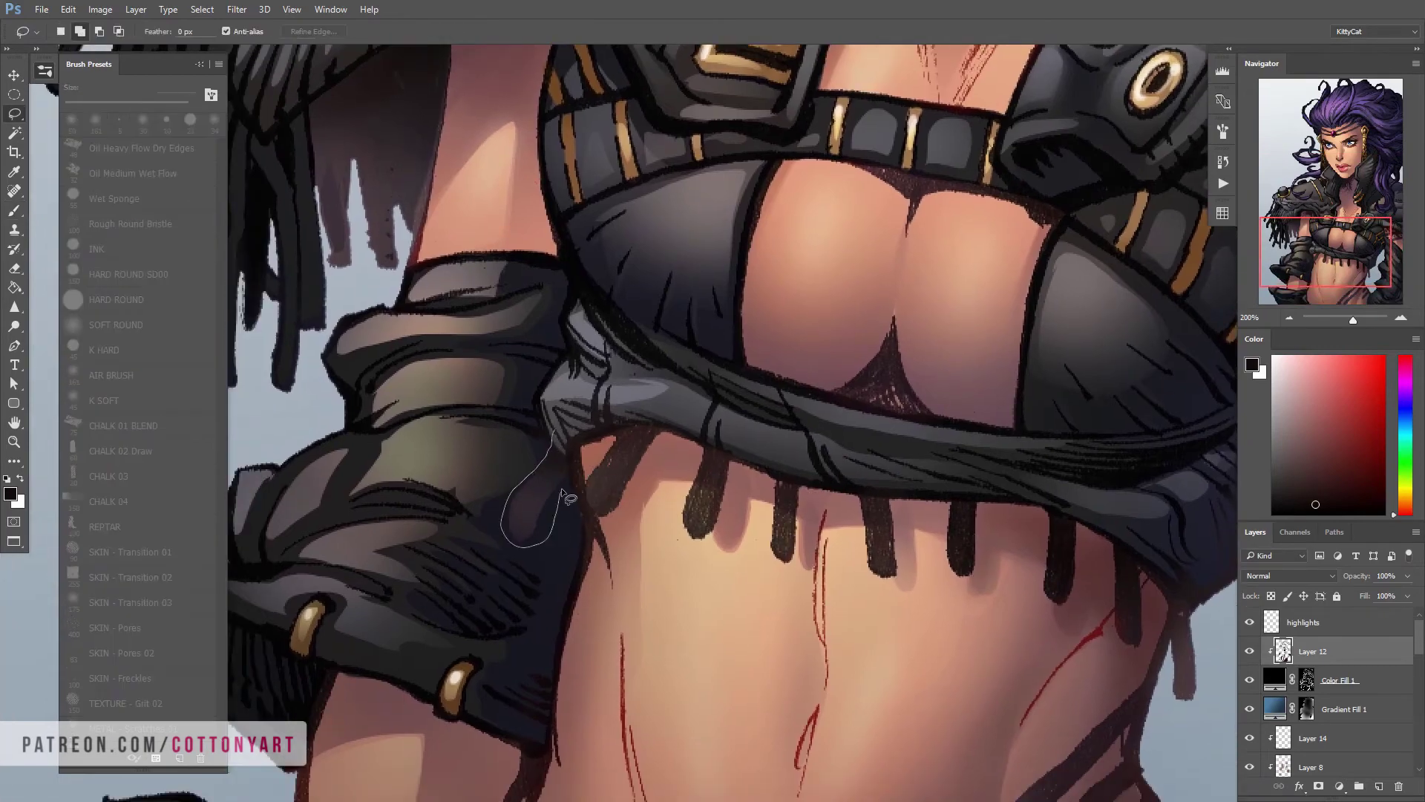
{"action": "left_click", "coordinate": [545, 466], "text": "alt"}
{"action": "left_click", "coordinate": [576, 478], "text": "alt"}
{"action": "scroll", "coordinate": [576, 478], "scroll_direction": "down", "scroll_amount": 3}
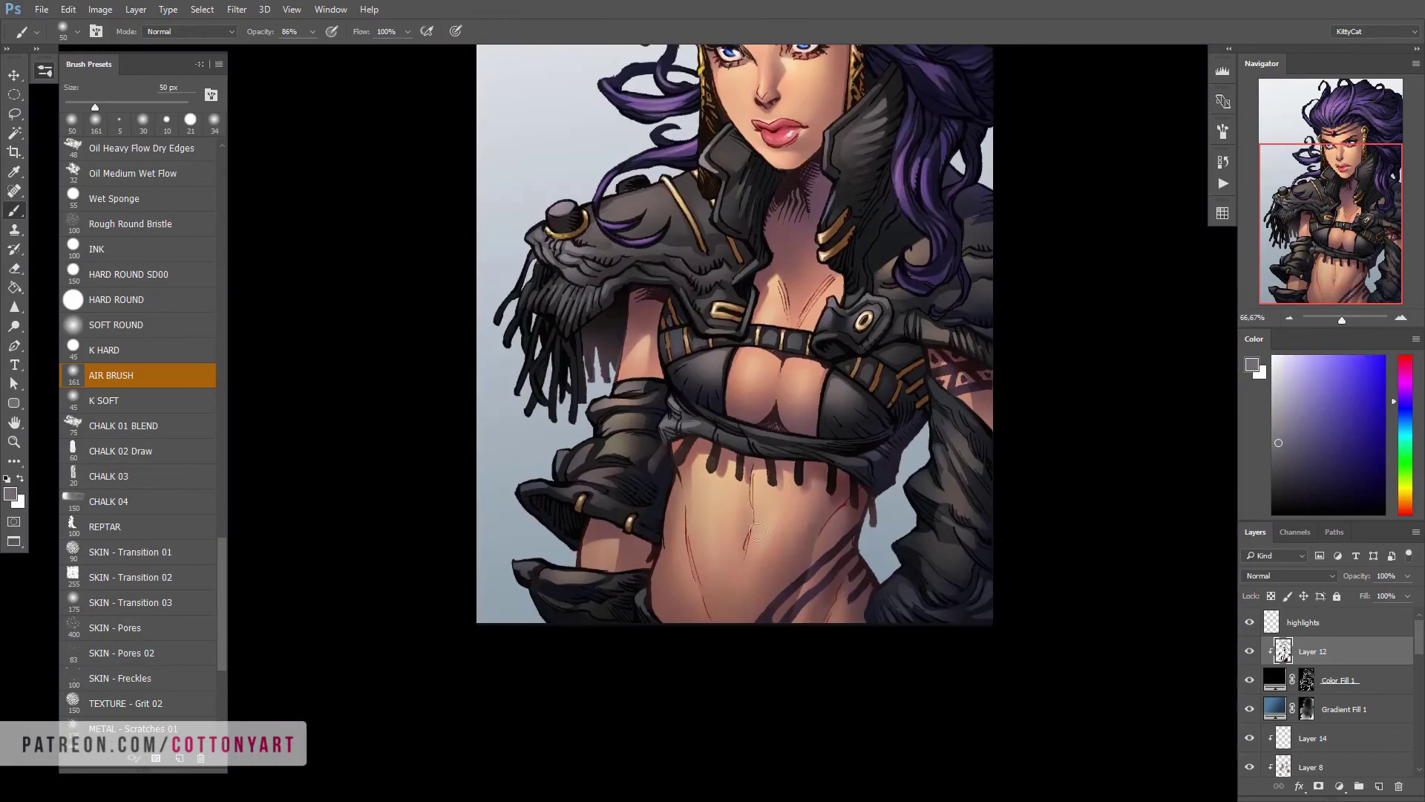
{"action": "scroll", "coordinate": [669, 415], "scroll_direction": "up", "scroll_amount": 3}
{"action": "scroll", "coordinate": [1329, 690], "scroll_direction": "down", "scroll_amount": 3}
{"action": "scroll", "coordinate": [1247, 628], "scroll_direction": "down", "scroll_amount": 2}
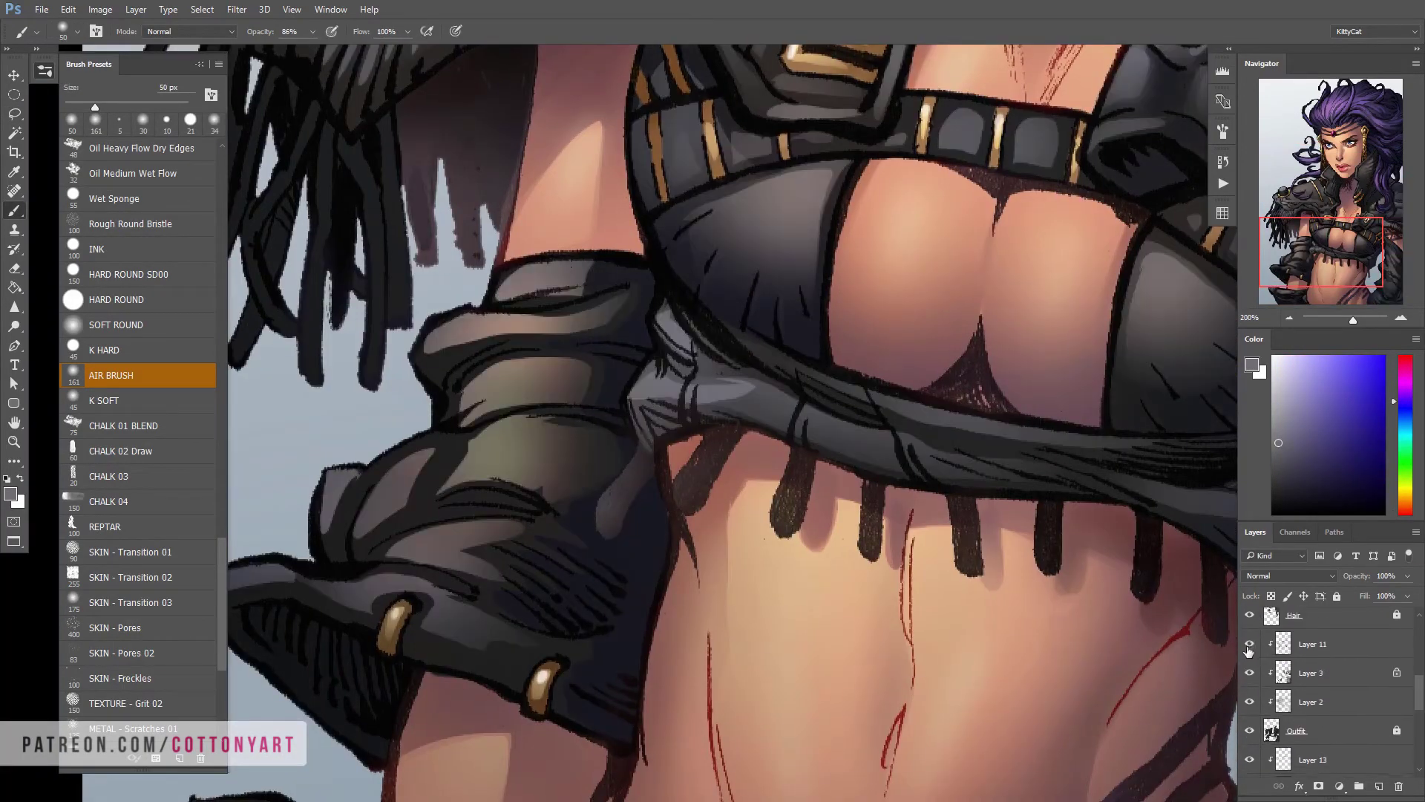
Add new Layer 15 above Layer 11 and clip it to Layer 11
{"action": "key", "text": "alt+bracketright"}
{"action": "key", "text": "ctrl+shift+n"}
{"action": "key", "text": "Return"}
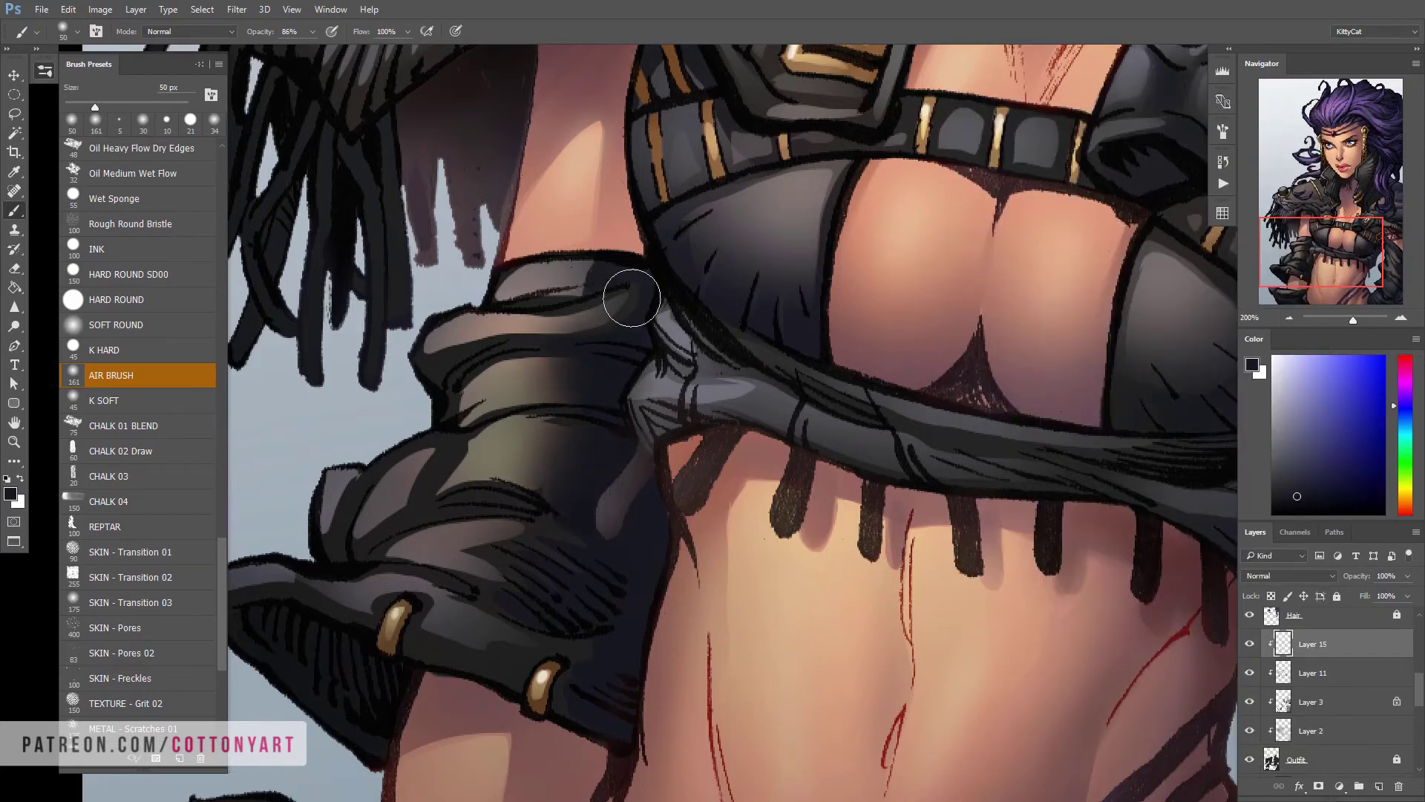
{"action": "scroll", "coordinate": [626, 538], "scroll_direction": "down", "scroll_amount": 2}
{"action": "scroll", "coordinate": [627, 538], "scroll_direction": "right", "scroll_amount": 8}
{"action": "scroll", "coordinate": [844, 509], "scroll_direction": "down", "scroll_amount": 1}
Shade along the strap edge below the bikini top and near the gold straps
{"action": "key", "text": "l"}
{"action": "left_click_drag", "start_coordinate": [726, 418], "coordinate": [897, 256]}
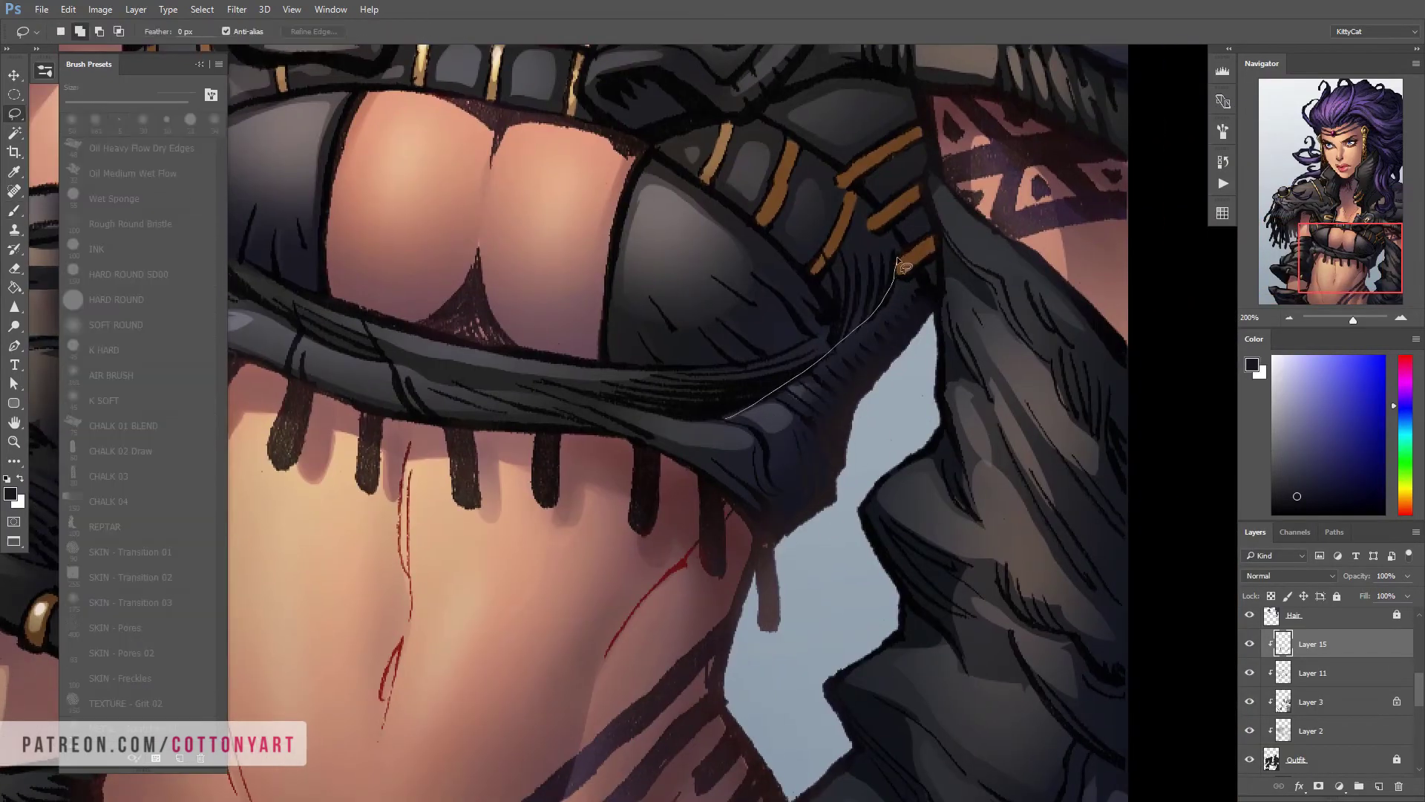
{"action": "left_click_drag", "start_coordinate": [596, 388], "coordinate": [637, 407]}
{"action": "left_click_drag", "start_coordinate": [794, 265], "coordinate": [827, 303]}
{"action": "key", "text": "b"}
{"action": "key", "text": "ctrl+d"}
{"action": "key", "text": "ctrl+minus"}
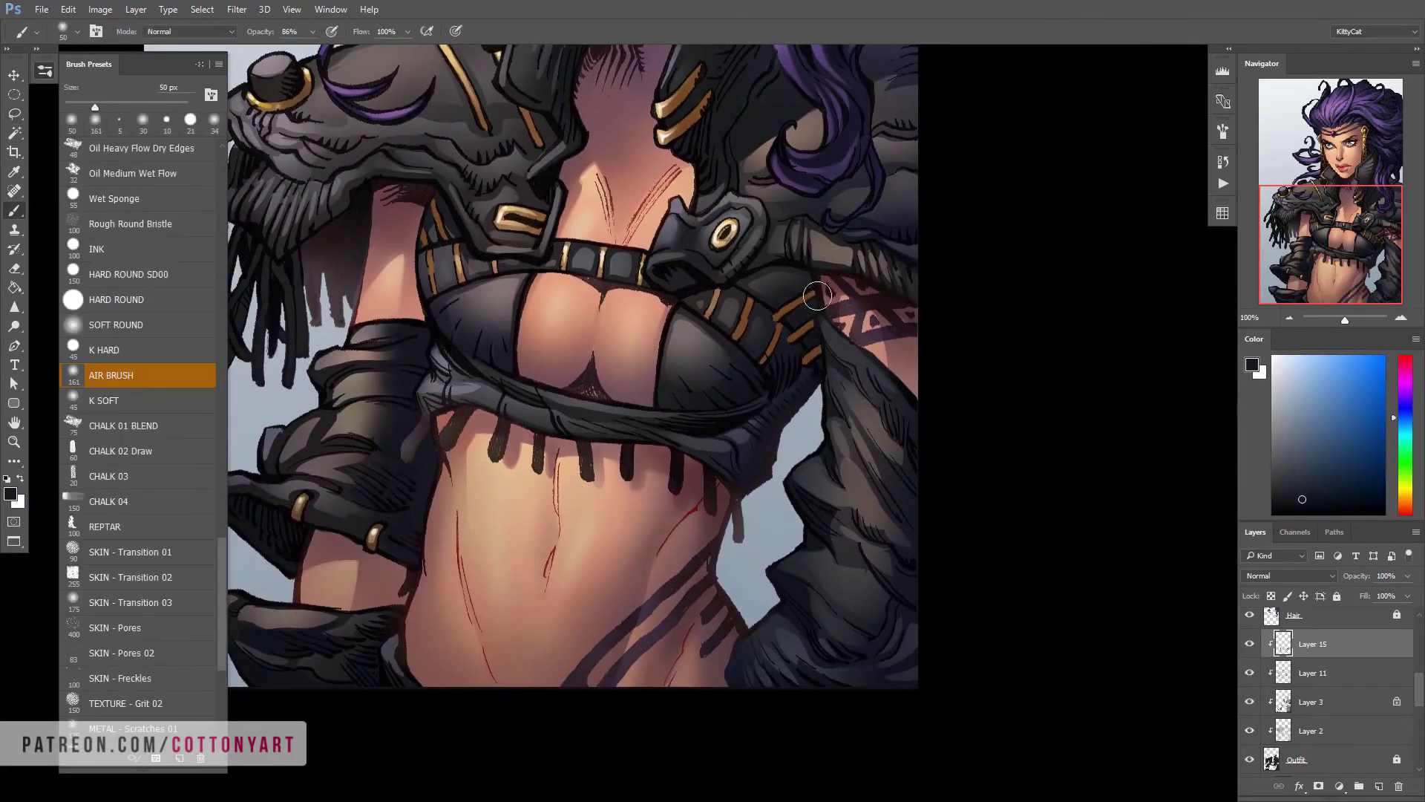
{"action": "key", "text": "ctrl+minus"}
{"action": "key", "text": "ctrl+plus"}
{"action": "key", "text": "ctrl+plus"}
{"action": "scroll", "coordinate": [1308, 663], "scroll_direction": "up", "scroll_amount": 3}
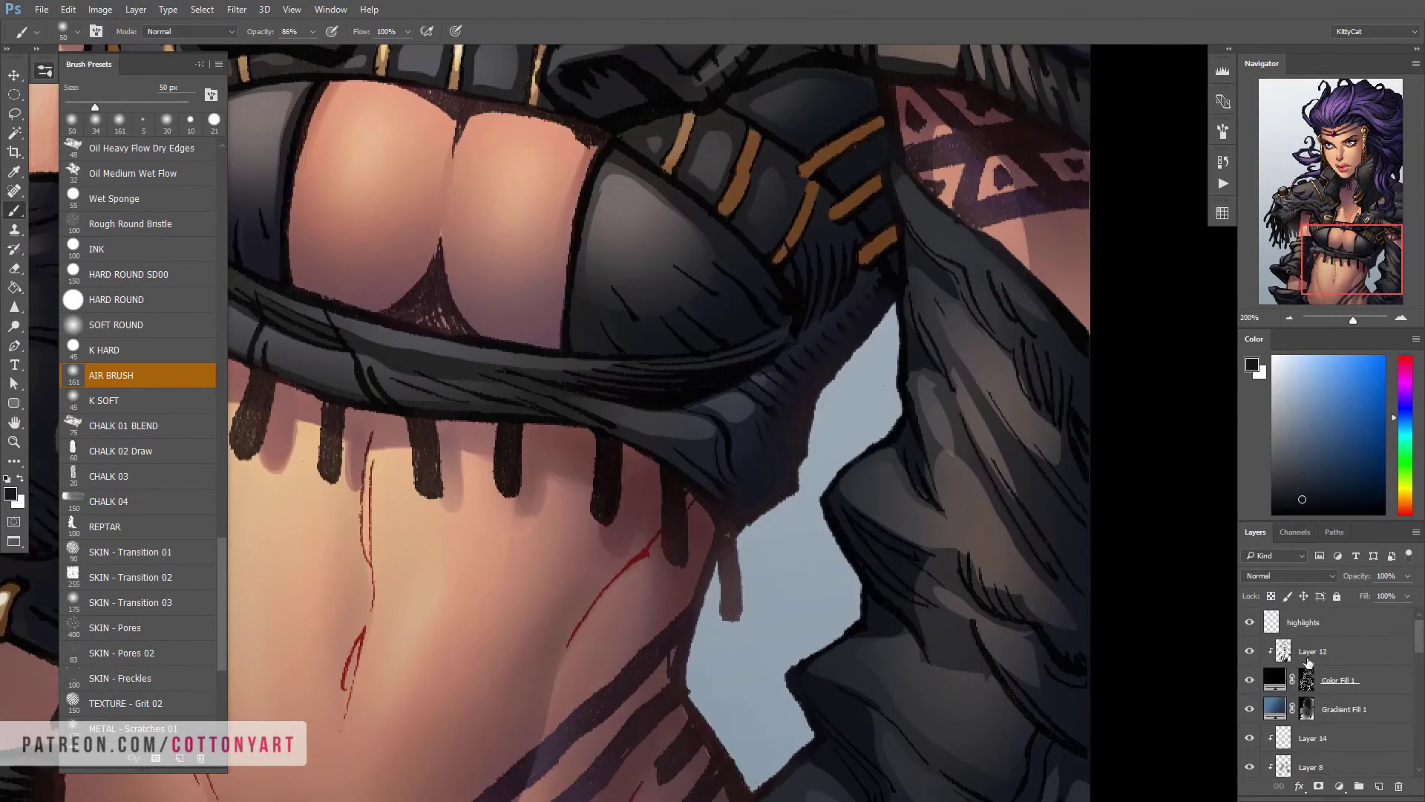
Pick a dark blue-grey and add new Layer 16 above Layer 14
{"action": "left_click", "coordinate": [806, 422], "text": "alt"}
{"action": "scroll", "coordinate": [817, 357], "scroll_direction": "down", "scroll_amount": 2}
{"action": "scroll", "coordinate": [784, 318], "scroll_direction": "up", "scroll_amount": 4}
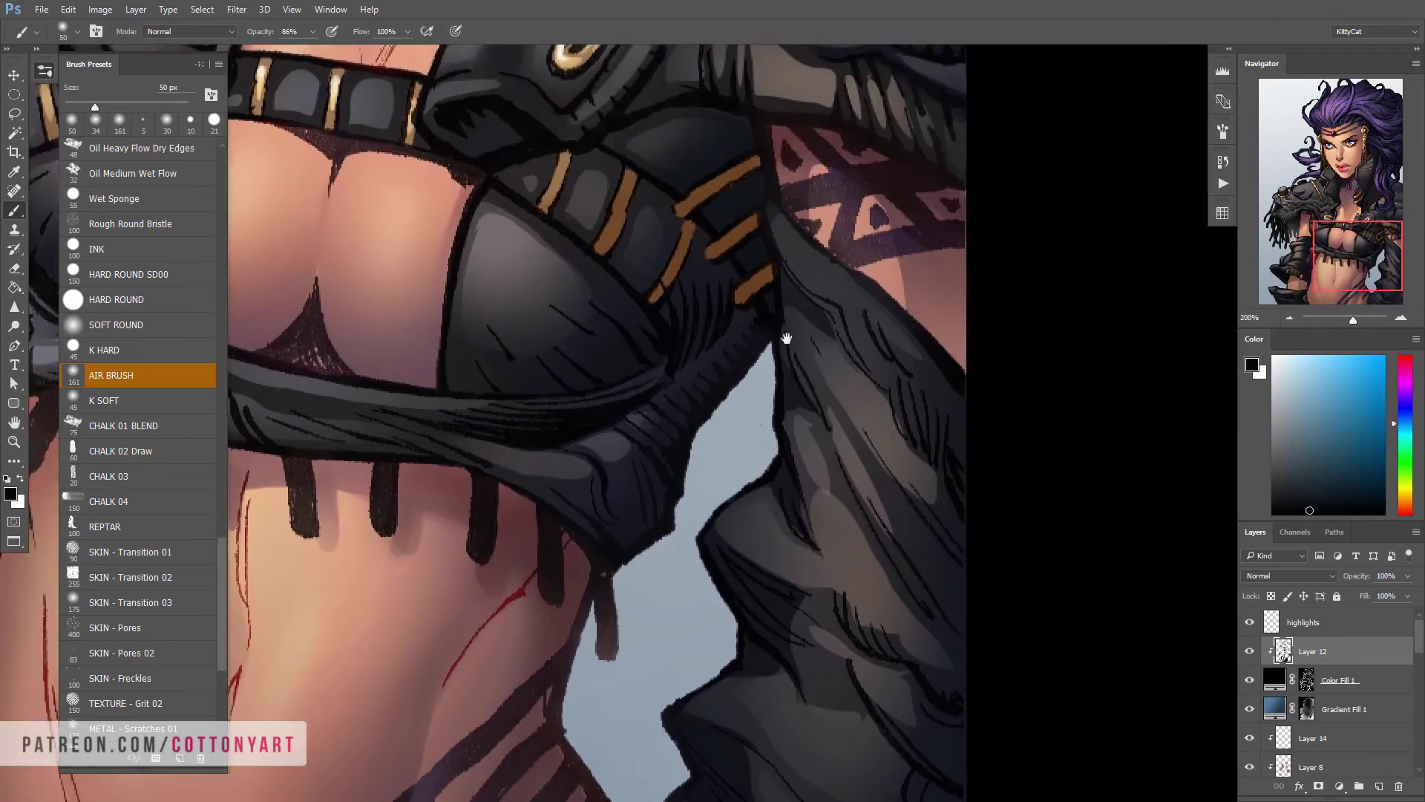
{"action": "key", "text": "alt+bracketleft"}
{"action": "key", "text": "alt+bracketleft"}
{"action": "key", "text": "alt+bracketleft"}
{"action": "left_click", "coordinate": [1378, 786]}
{"action": "scroll", "coordinate": [774, 405], "scroll_direction": "down", "scroll_amount": 2}
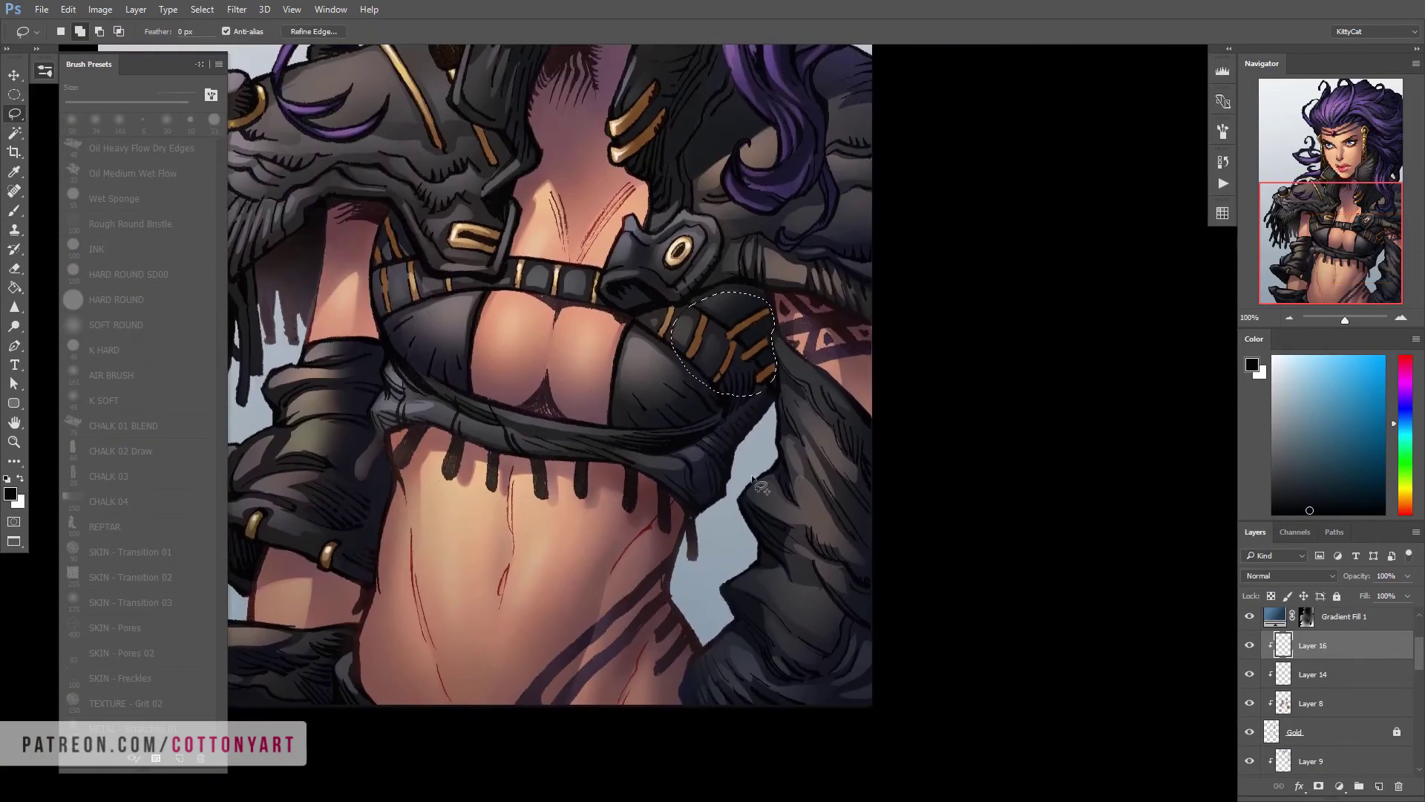
{"action": "scroll", "coordinate": [743, 460], "scroll_direction": "left", "scroll_amount": 2}
Shade a selected area of the chest armor with a 137 px brush
{"action": "key", "text": "ctrl+minus"}
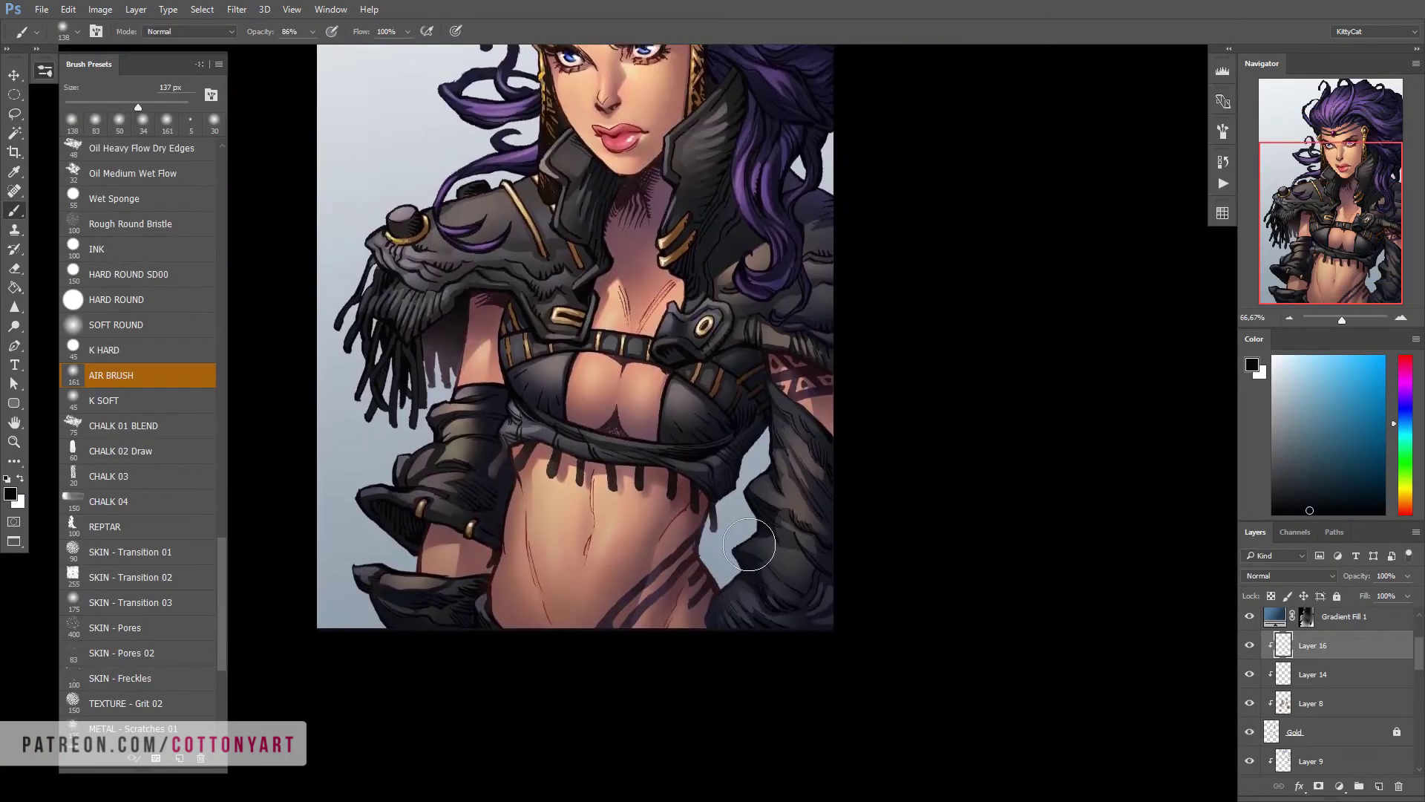
{"action": "scroll", "coordinate": [742, 461], "scroll_direction": "up", "scroll_amount": 3}
{"action": "key", "text": "bracketright"}
{"action": "key", "text": "bracketright"}
{"action": "key", "text": "bracketright"}
{"action": "key", "text": "l"}
{"action": "left_click_drag", "start_coordinate": [519, 271], "coordinate": [525, 351]}
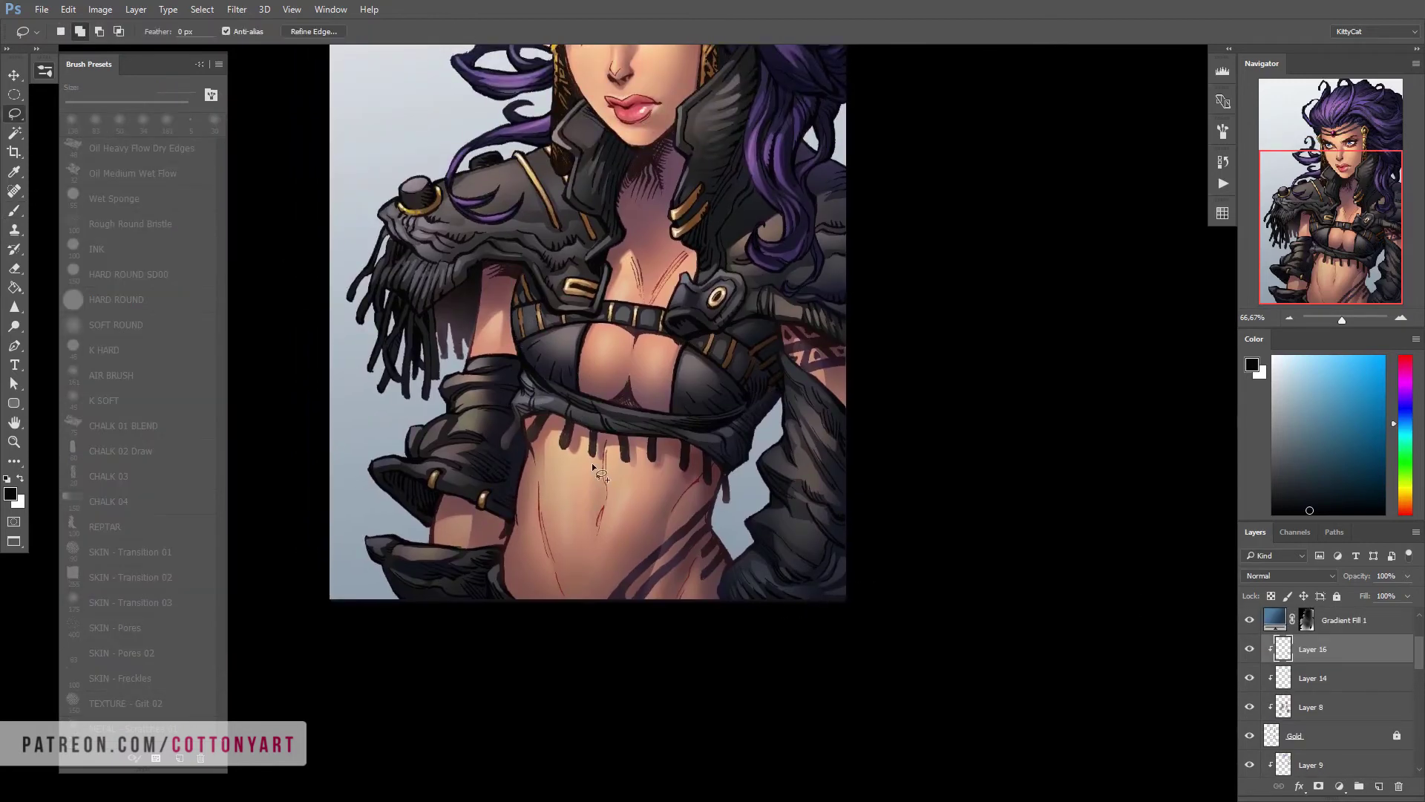
{"action": "key", "text": "b"}
{"action": "scroll", "coordinate": [579, 445], "scroll_direction": "up", "scroll_amount": 4}
{"action": "scroll", "coordinate": [579, 446], "scroll_direction": "right", "scroll_amount": 1}
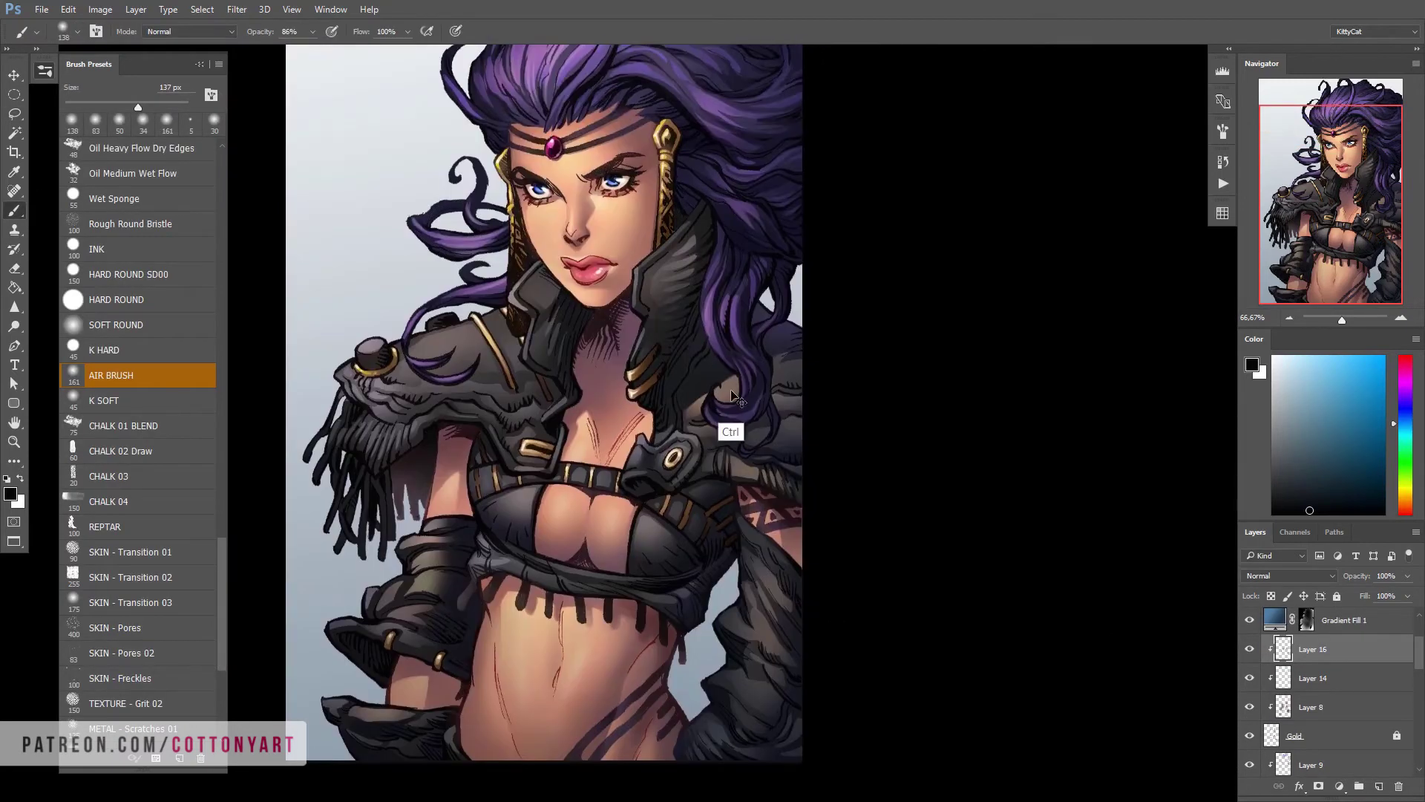
Shade selected areas around the gold earring and upper chest, then view at 50%
{"action": "key", "text": "l"}
{"action": "left_click_drag", "start_coordinate": [667, 165], "coordinate": [665, 199]}
{"action": "key", "text": "b"}
{"action": "scroll", "coordinate": [675, 134], "scroll_direction": "down", "scroll_amount": 3}
{"action": "scroll", "coordinate": [579, 296], "scroll_direction": "up", "scroll_amount": 3}
{"action": "key", "text": "l"}
{"action": "left_click_drag", "start_coordinate": [529, 263], "coordinate": [550, 271]}
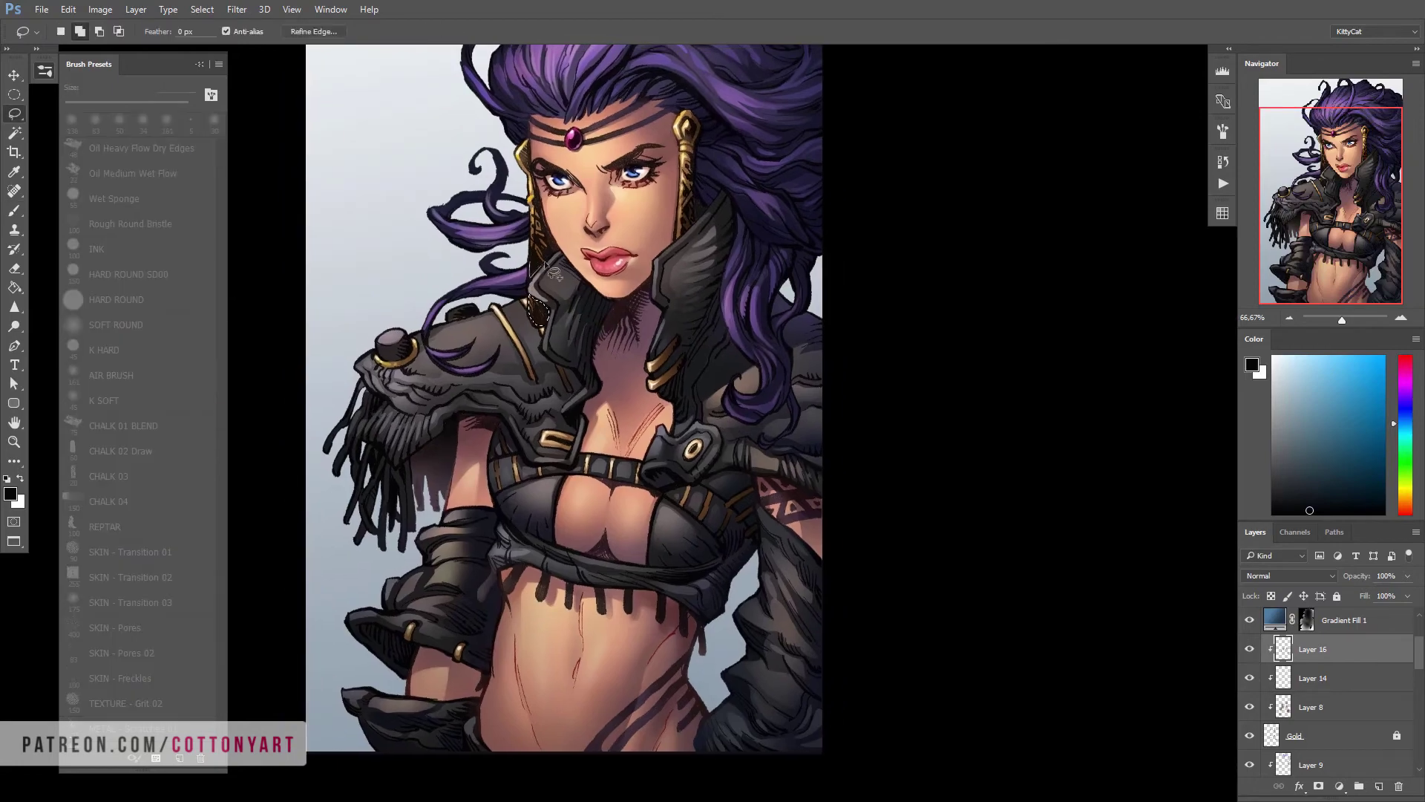
{"action": "key", "text": "b"}
{"action": "scroll", "coordinate": [546, 394], "scroll_direction": "down", "scroll_amount": 3}
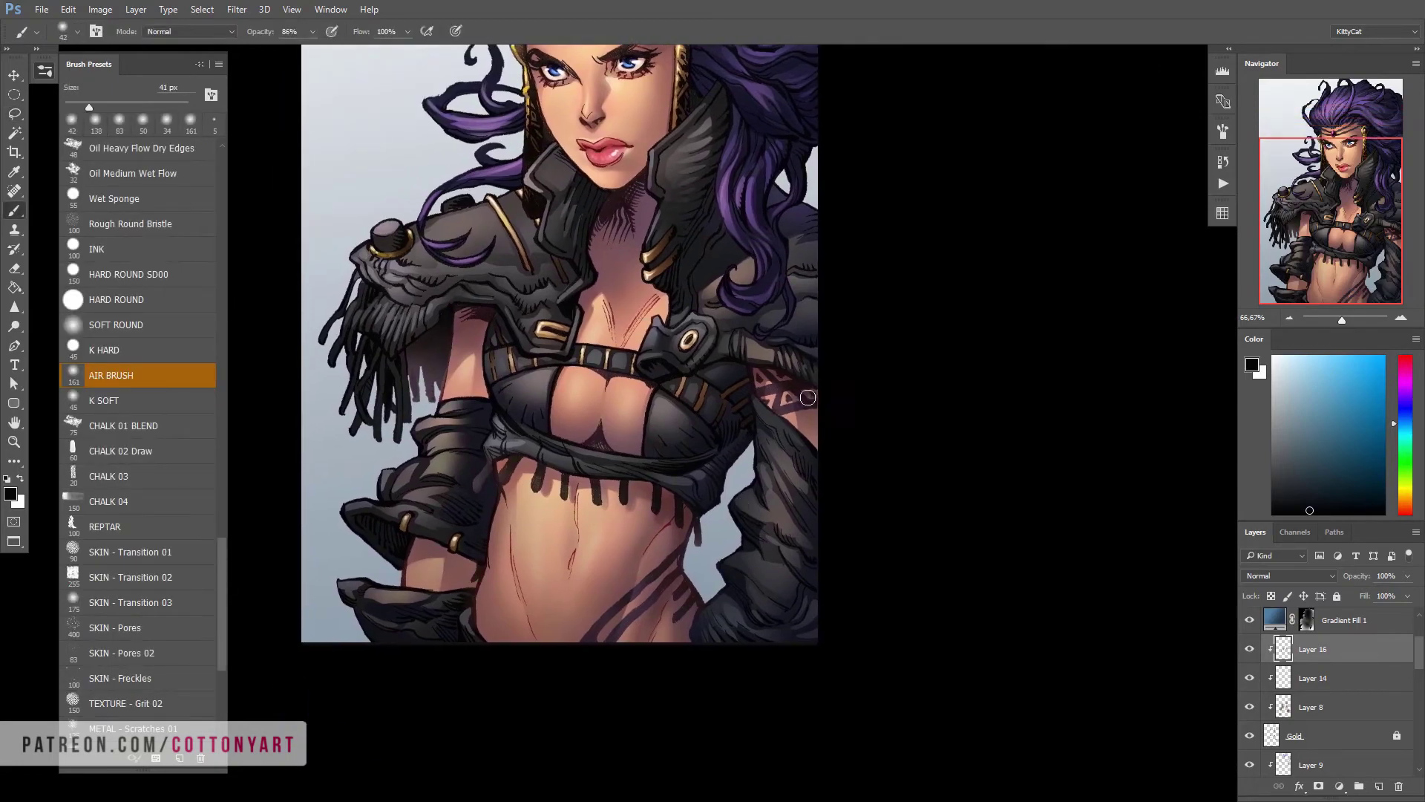
{"action": "key", "text": "ctrl+minus"}
{"action": "scroll", "coordinate": [1420, 677], "scroll_direction": "down", "scroll_amount": 3}
Paint more shading on Layer 15 with a 114 px brush inside a lasso selection
{"action": "left_click", "coordinate": [1248, 631]}
{"action": "scroll", "coordinate": [457, 518], "scroll_direction": "down", "scroll_amount": 1}
{"action": "key", "text": "bracketright"}
{"action": "key", "text": "bracketright"}
{"action": "key", "text": "bracketright"}
{"action": "key", "text": "bracketright"}
{"action": "key", "text": "bracketright"}
{"action": "key", "text": "bracketright"}
{"action": "key", "text": "bracketright"}
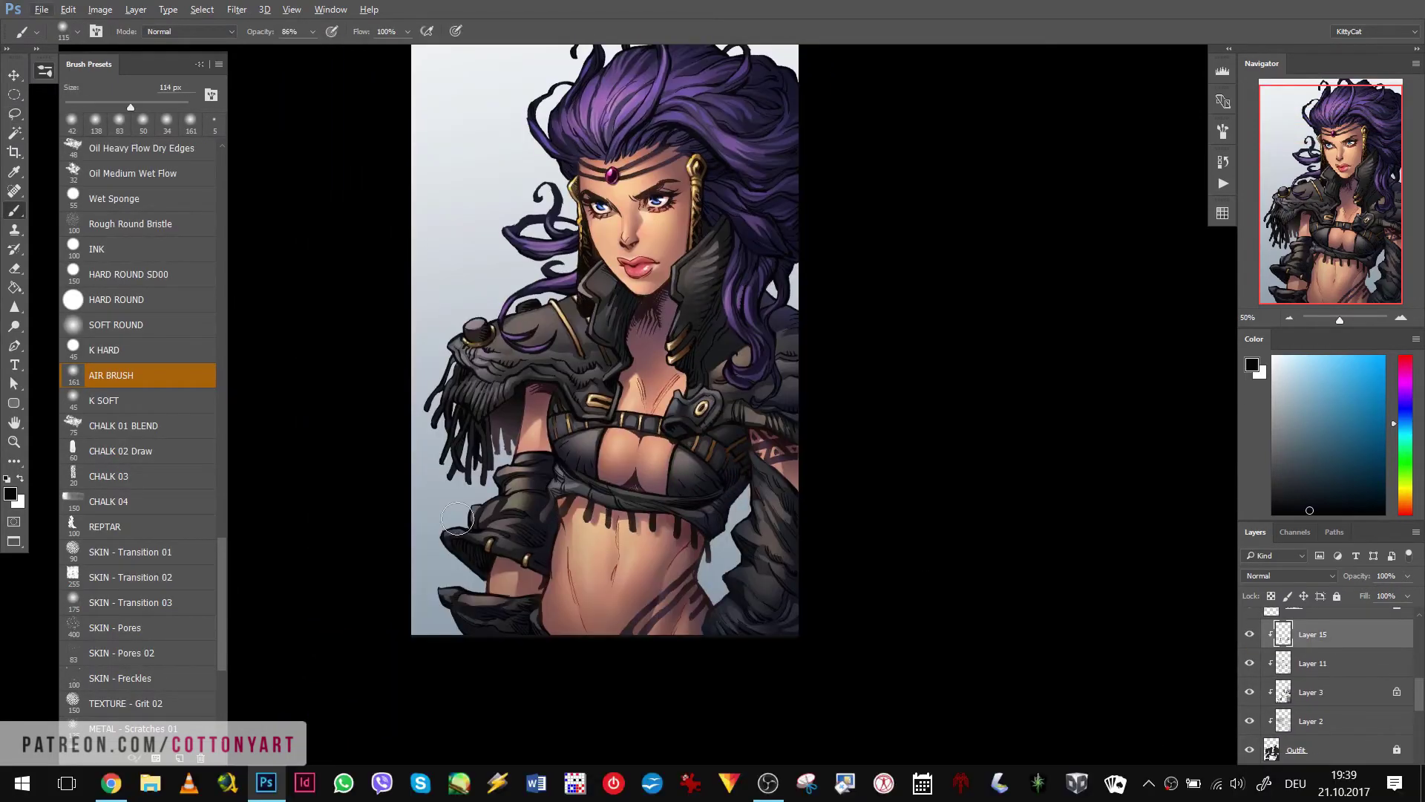
{"action": "scroll", "coordinate": [668, 483], "scroll_direction": "up", "scroll_amount": 2}
{"action": "key", "text": "l"}
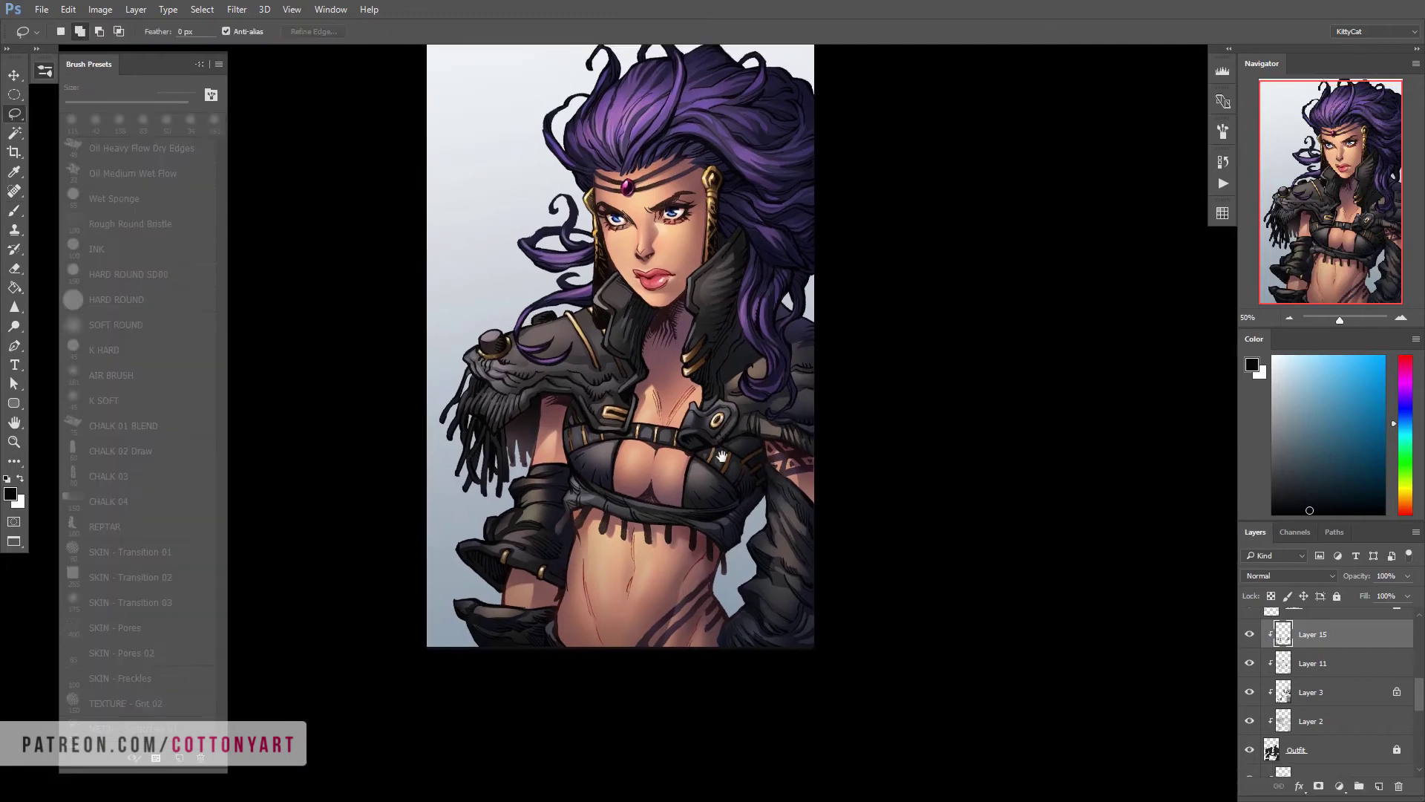
{"action": "key", "text": "ctrl+d"}
{"action": "key", "text": "b"}
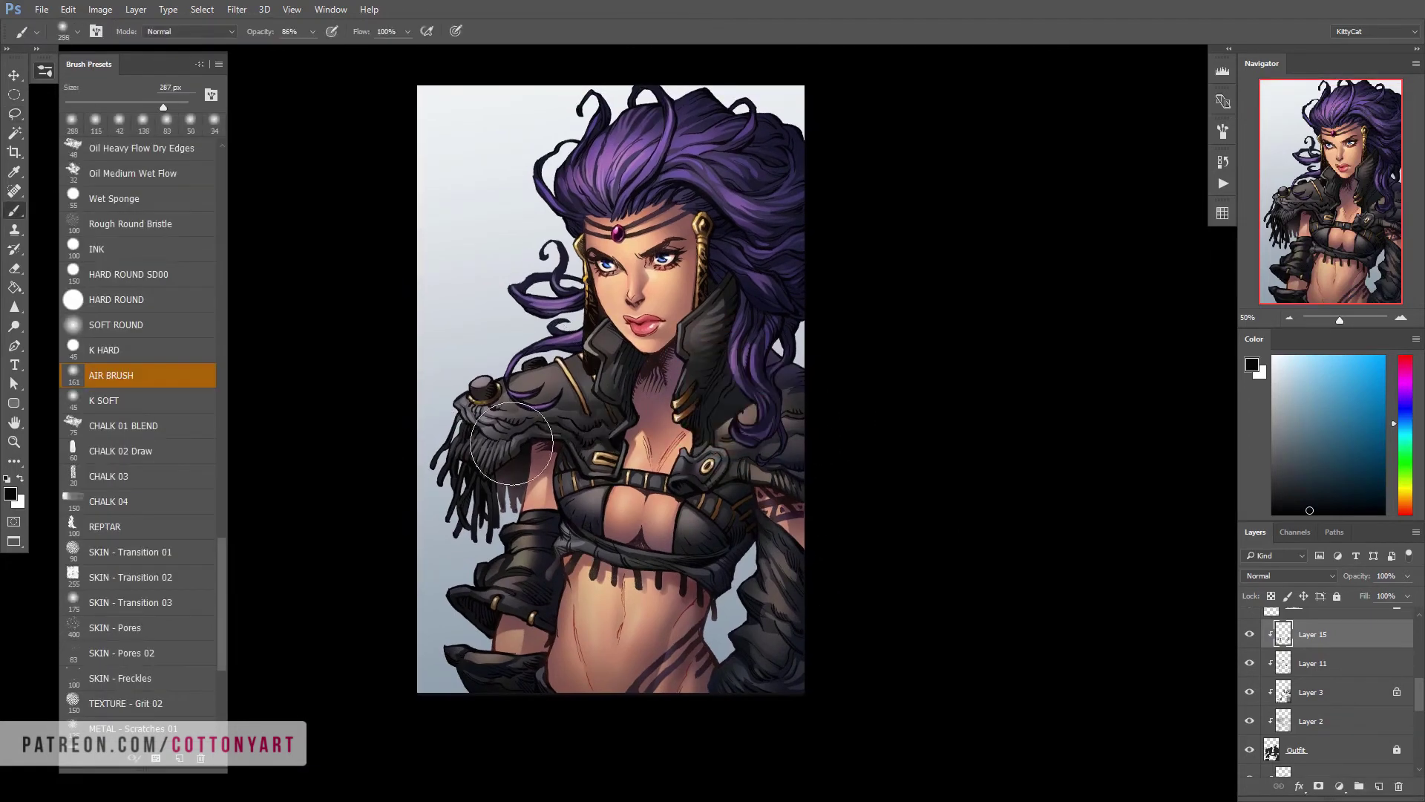
{"action": "scroll", "coordinate": [638, 587], "scroll_direction": "down", "scroll_amount": 1}
{"action": "scroll", "coordinate": [540, 644], "scroll_direction": "right", "scroll_amount": 1}
Add further lasso-masked shading at 66.67% zoom, ending with a brush of about 65 px
{"action": "key", "text": "bracketleft"}
{"action": "key", "text": "bracketleft"}
{"action": "key", "text": "bracketleft"}
{"action": "key", "text": "bracketleft"}
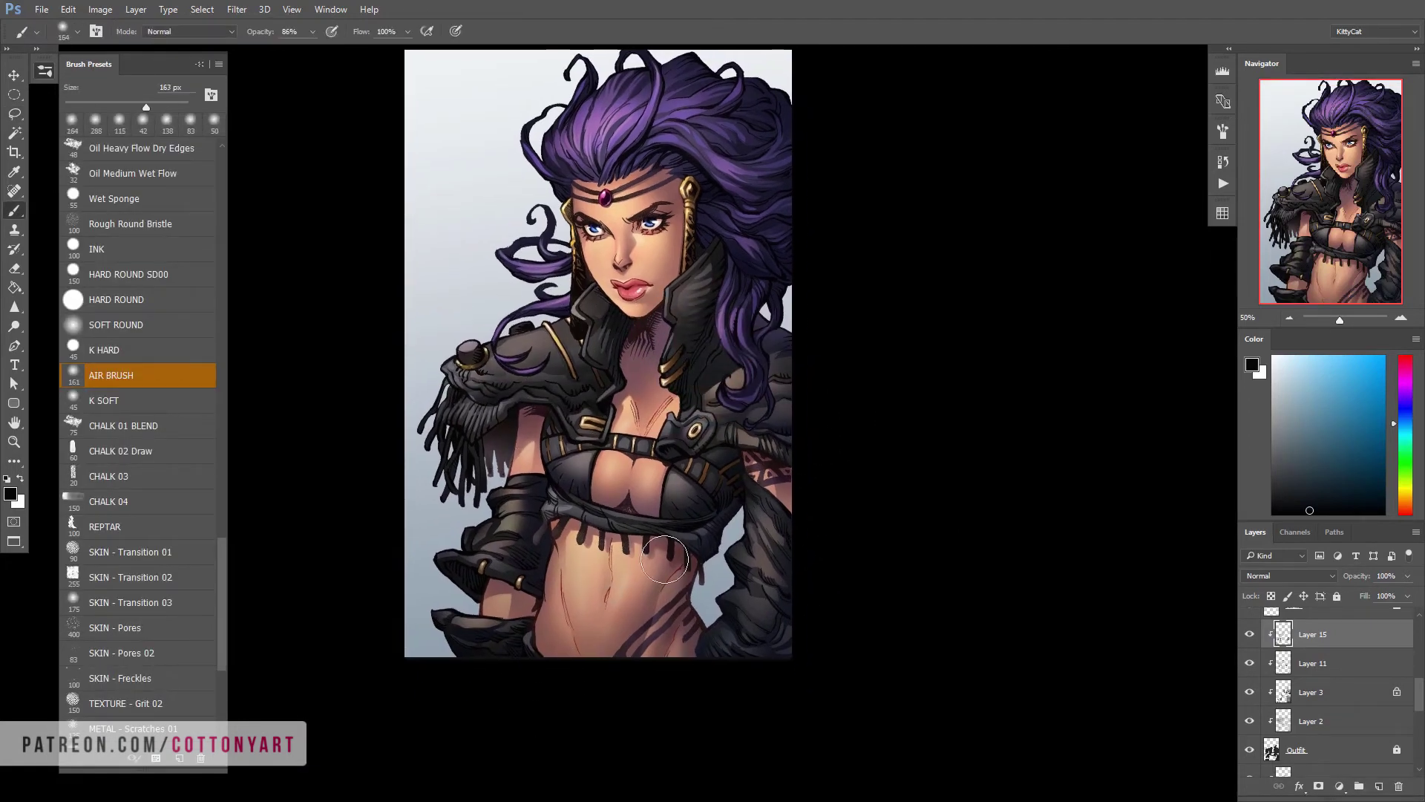
{"action": "scroll", "coordinate": [557, 646], "scroll_direction": "down", "scroll_amount": 1}
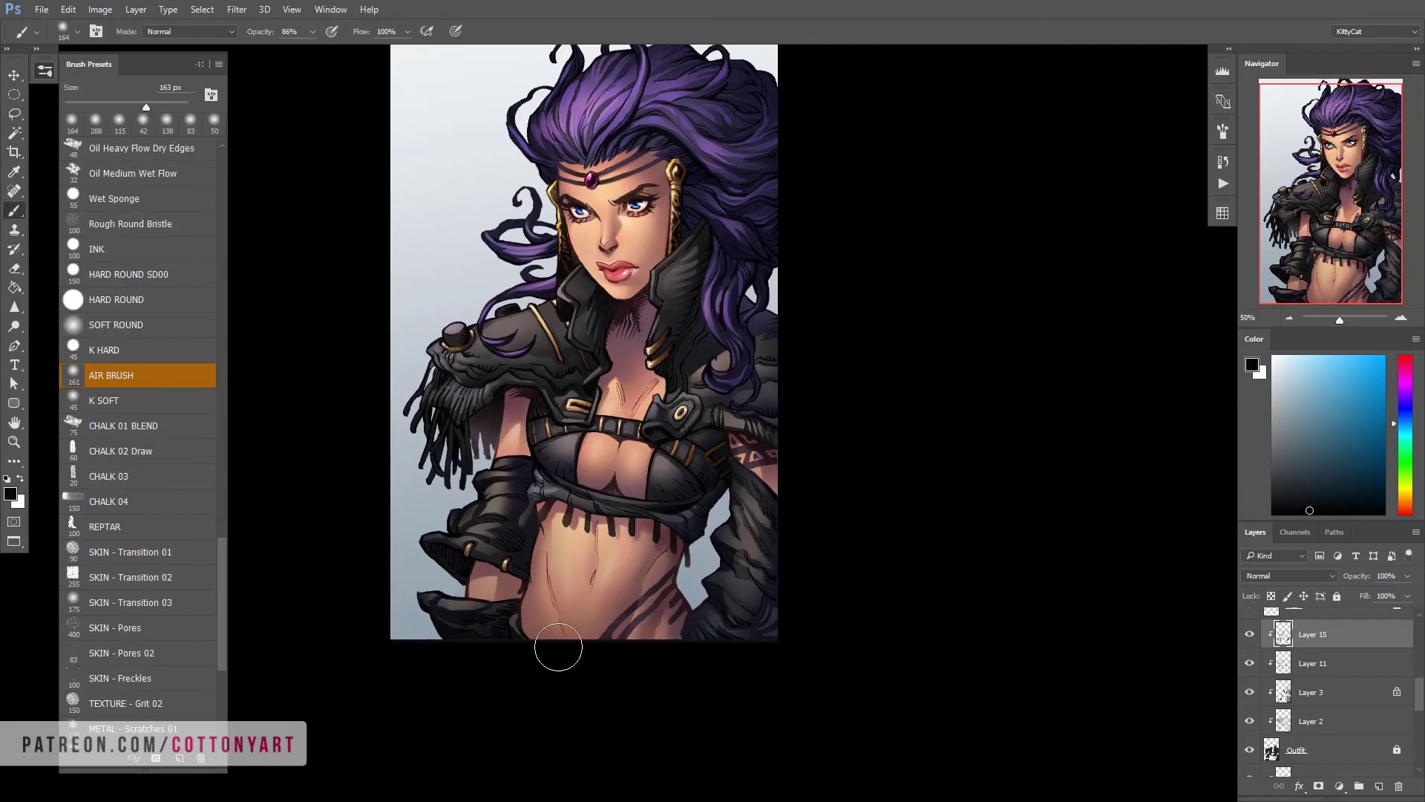
{"action": "key", "text": "ctrl+plus"}
{"action": "key", "text": "l"}
{"action": "key", "text": "ctrl+d"}
{"action": "key", "text": "b"}
{"action": "left_click_drag", "start_coordinate": [704, 408], "coordinate": [679, 425]}
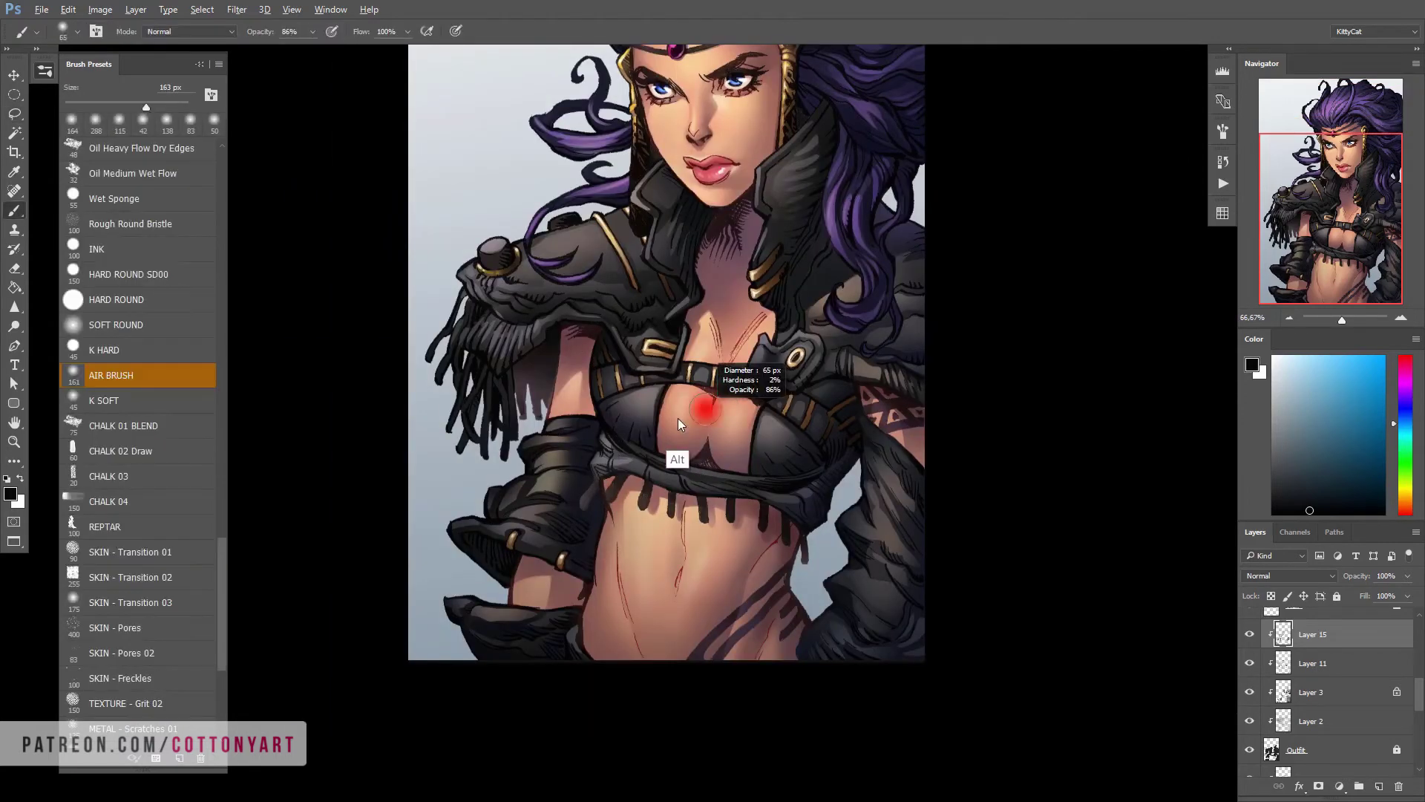
{"action": "scroll", "coordinate": [668, 505], "scroll_direction": "right", "scroll_amount": 1}
{"action": "scroll", "coordinate": [705, 542], "scroll_direction": "up", "scroll_amount": 1}
Paint fine dark details on the fringe and glove with the K HARD 7 px brush and sampled armor greys
{"action": "left_click", "coordinate": [111, 349]}
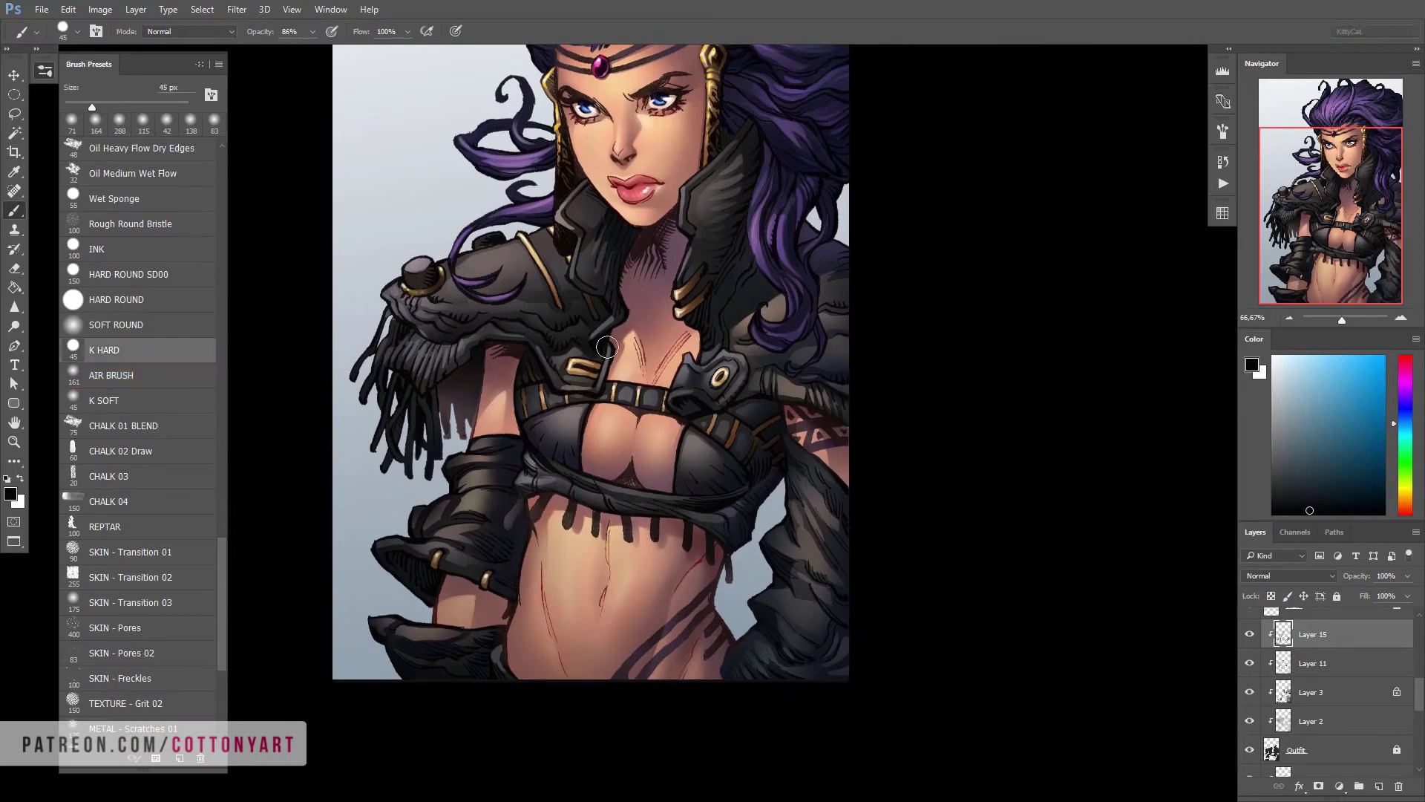
{"action": "key", "text": "ctrl+plus"}
{"action": "key", "text": "ctrl+plus"}
{"action": "left_click", "coordinate": [458, 372], "text": "alt"}
{"action": "left_click", "coordinate": [646, 479], "text": "alt"}
{"action": "scroll", "coordinate": [859, 545], "scroll_direction": "down", "scroll_amount": 1}
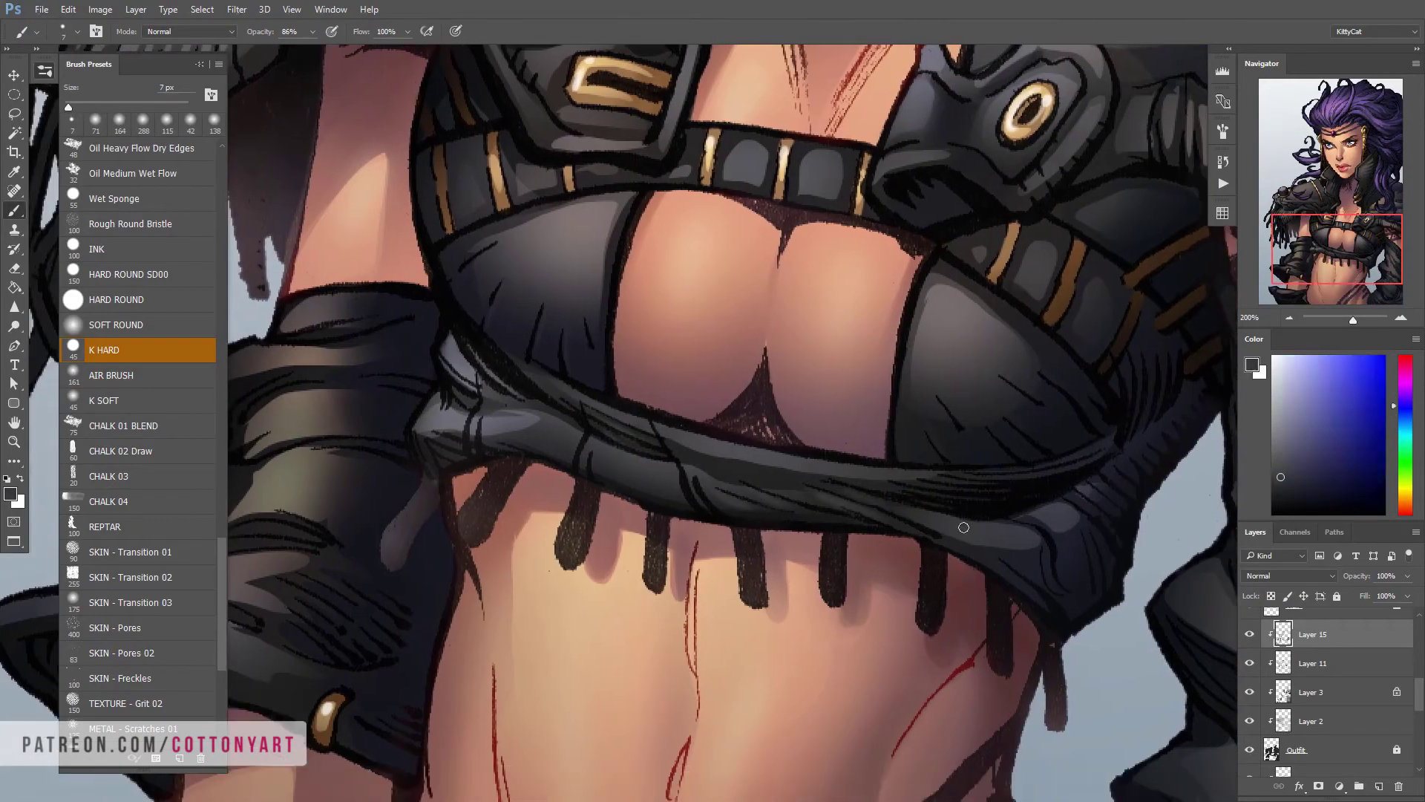
{"action": "left_click_drag", "start_coordinate": [1081, 595], "coordinate": [895, 529]}
{"action": "mouse_move", "coordinate": [474, 427]}
{"action": "left_mouse_down"}
{"action": "mouse_move", "coordinate": [540, 390]}
{"action": "mouse_move", "coordinate": [616, 390]}
{"action": "mouse_move", "coordinate": [558, 527]}
{"action": "mouse_move", "coordinate": [594, 505]}
{"action": "mouse_move", "coordinate": [800, 510]}
{"action": "mouse_move", "coordinate": [810, 592]}
{"action": "left_mouse_up"}
{"action": "left_click", "coordinate": [615, 390], "text": "alt"}
Paint small dark-purple detail strokes on the collar and upper chest armor
{"action": "left_click", "coordinate": [735, 423], "text": "alt"}
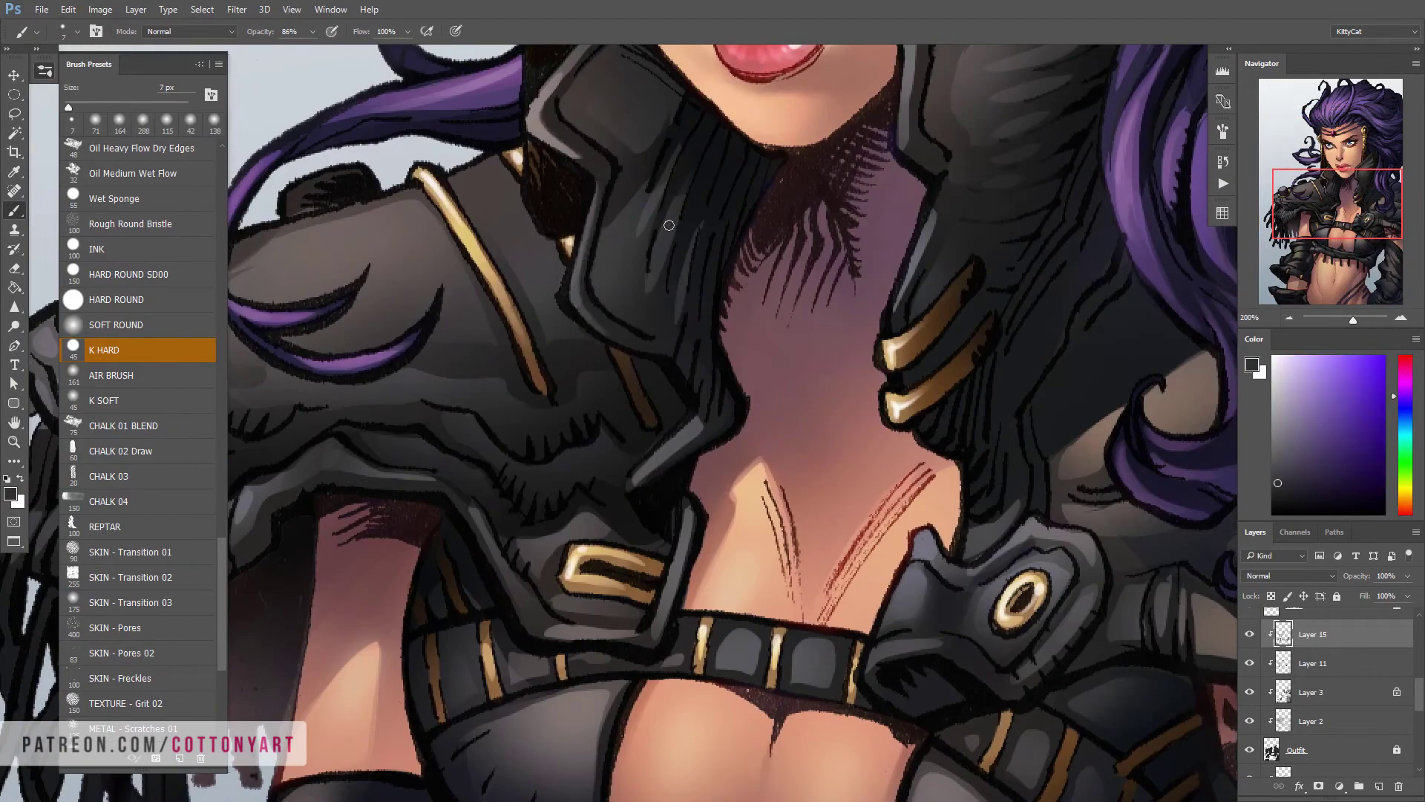
{"action": "left_click_drag", "start_coordinate": [735, 423], "coordinate": [758, 280]}
{"action": "scroll", "coordinate": [757, 280], "scroll_direction": "down", "scroll_amount": 1}
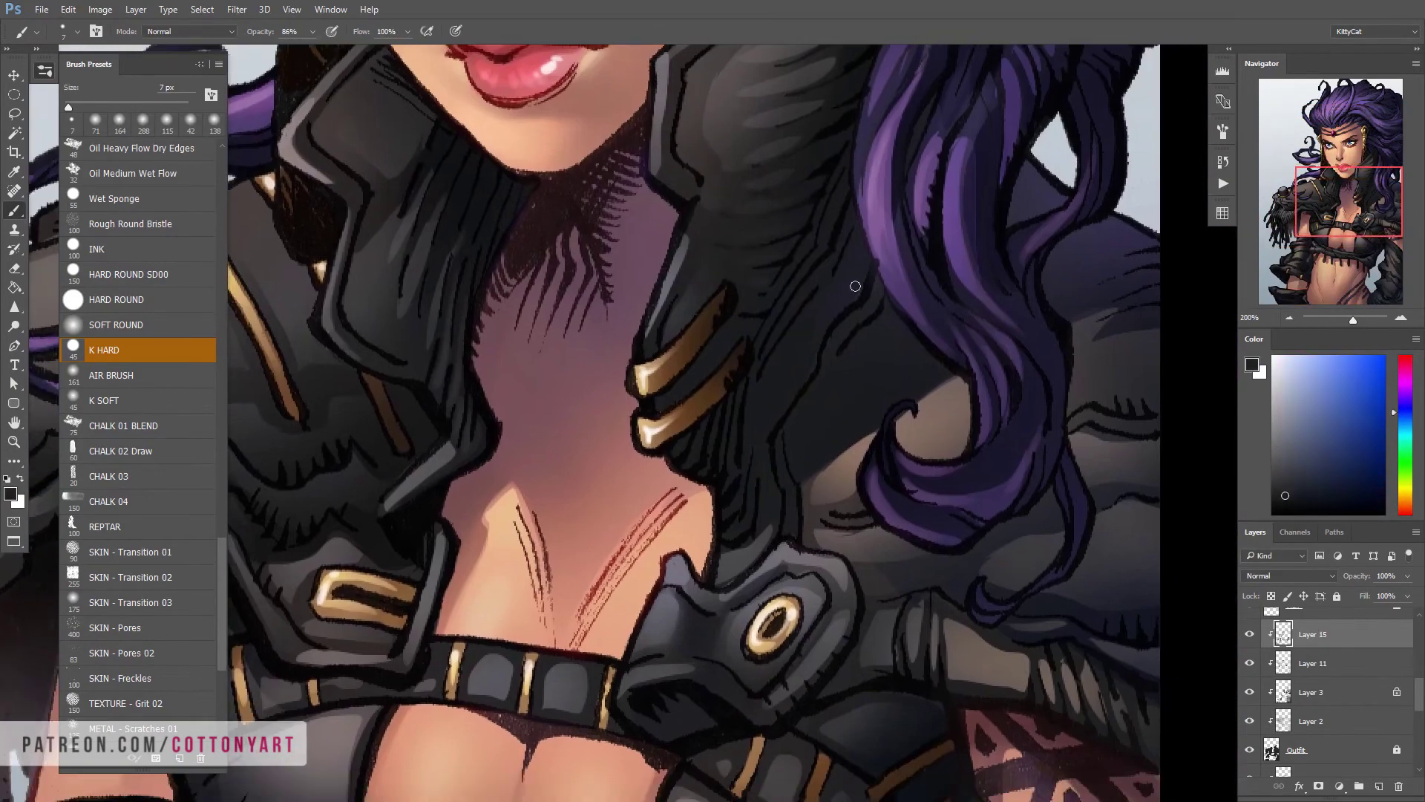
{"action": "scroll", "coordinate": [853, 287], "scroll_direction": "up", "scroll_amount": 1}
{"action": "scroll", "coordinate": [832, 423], "scroll_direction": "down", "scroll_amount": 1}
{"action": "scroll", "coordinate": [694, 446], "scroll_direction": "up", "scroll_amount": 3}
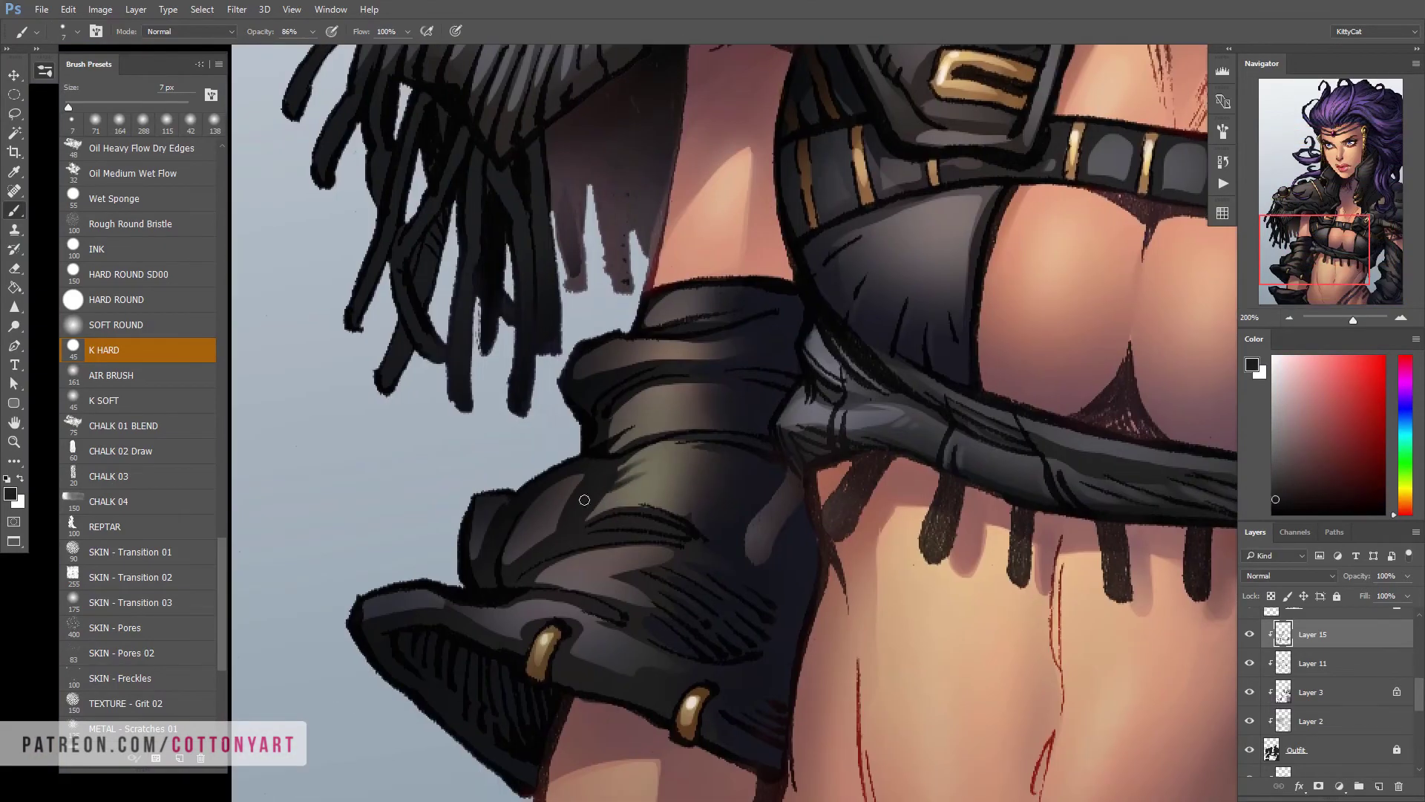
{"action": "scroll", "coordinate": [725, 360], "scroll_direction": "down", "scroll_amount": 2}
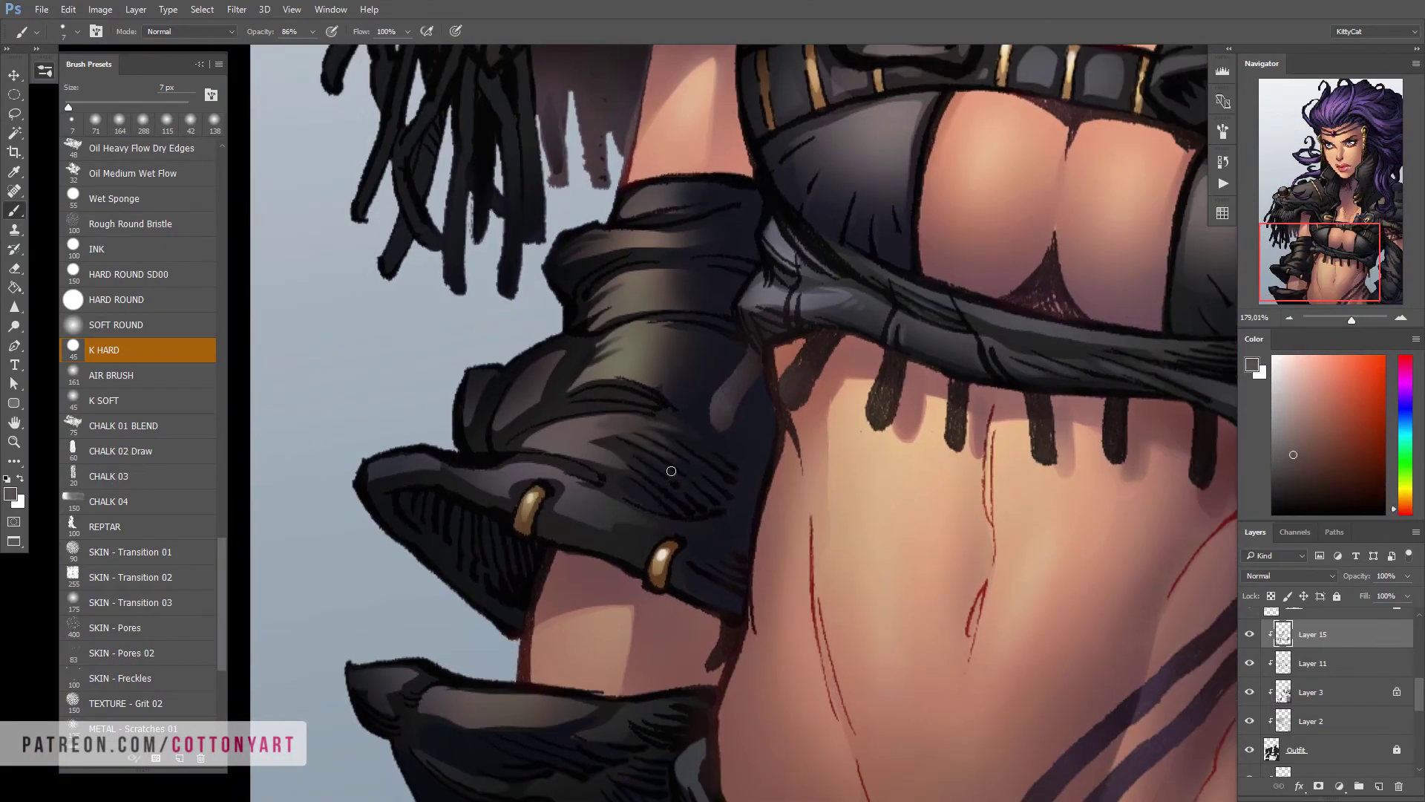
{"action": "scroll", "coordinate": [637, 447], "scroll_direction": "down", "scroll_amount": 2}
Return to the soft airbrush, sample a glove colour and move up to Layer 12
{"action": "key", "text": "period"}
{"action": "scroll", "coordinate": [615, 277], "scroll_direction": "up", "scroll_amount": 3}
{"action": "left_click", "coordinate": [562, 403], "text": "alt"}
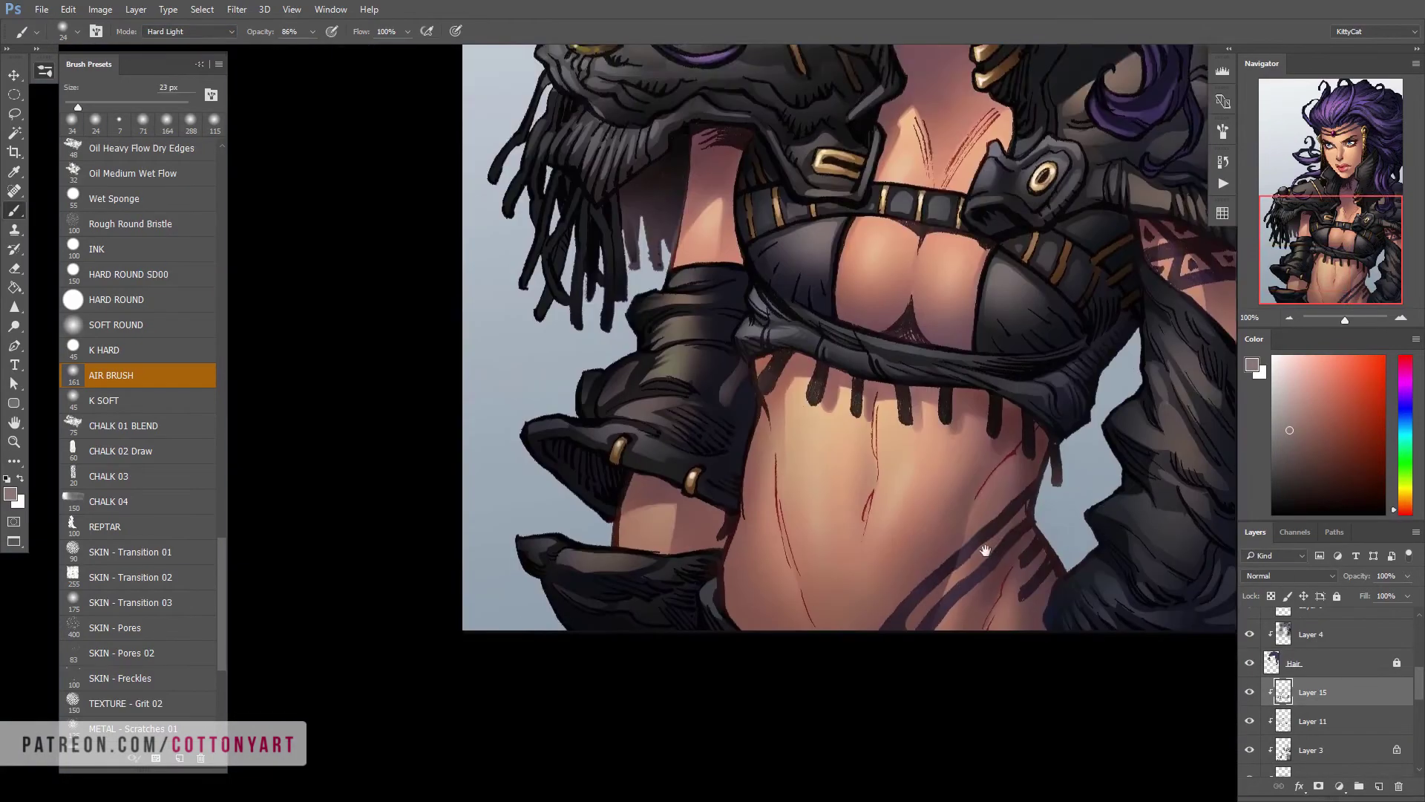
{"action": "scroll", "coordinate": [986, 550], "scroll_direction": "down", "scroll_amount": 3}
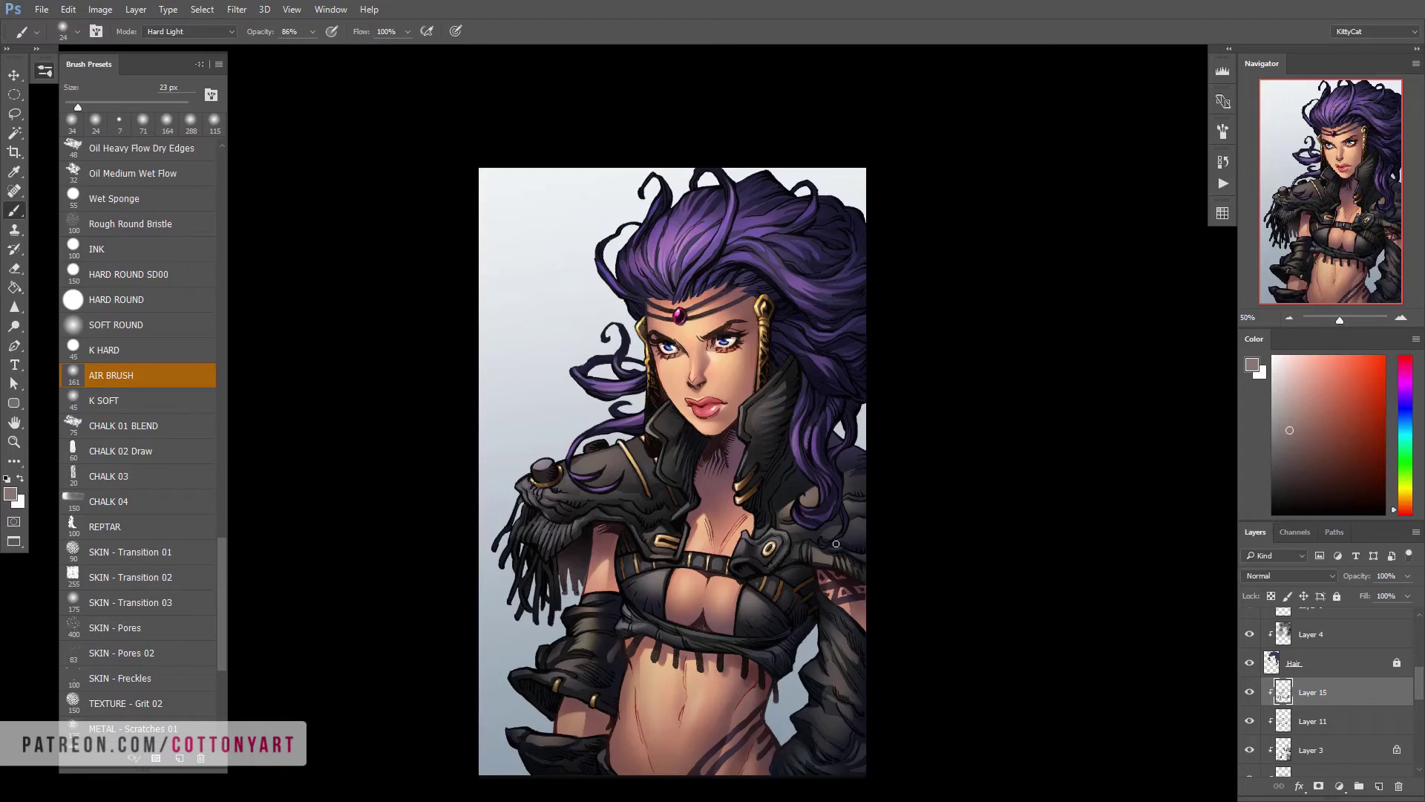
{"action": "key", "text": "alt+bracketright"}
Enlarge the brush to about 88 px, then lasso and repaint the stray hair curl
{"action": "left_click_drag", "start_coordinate": [704, 266], "coordinate": [720, 271]}
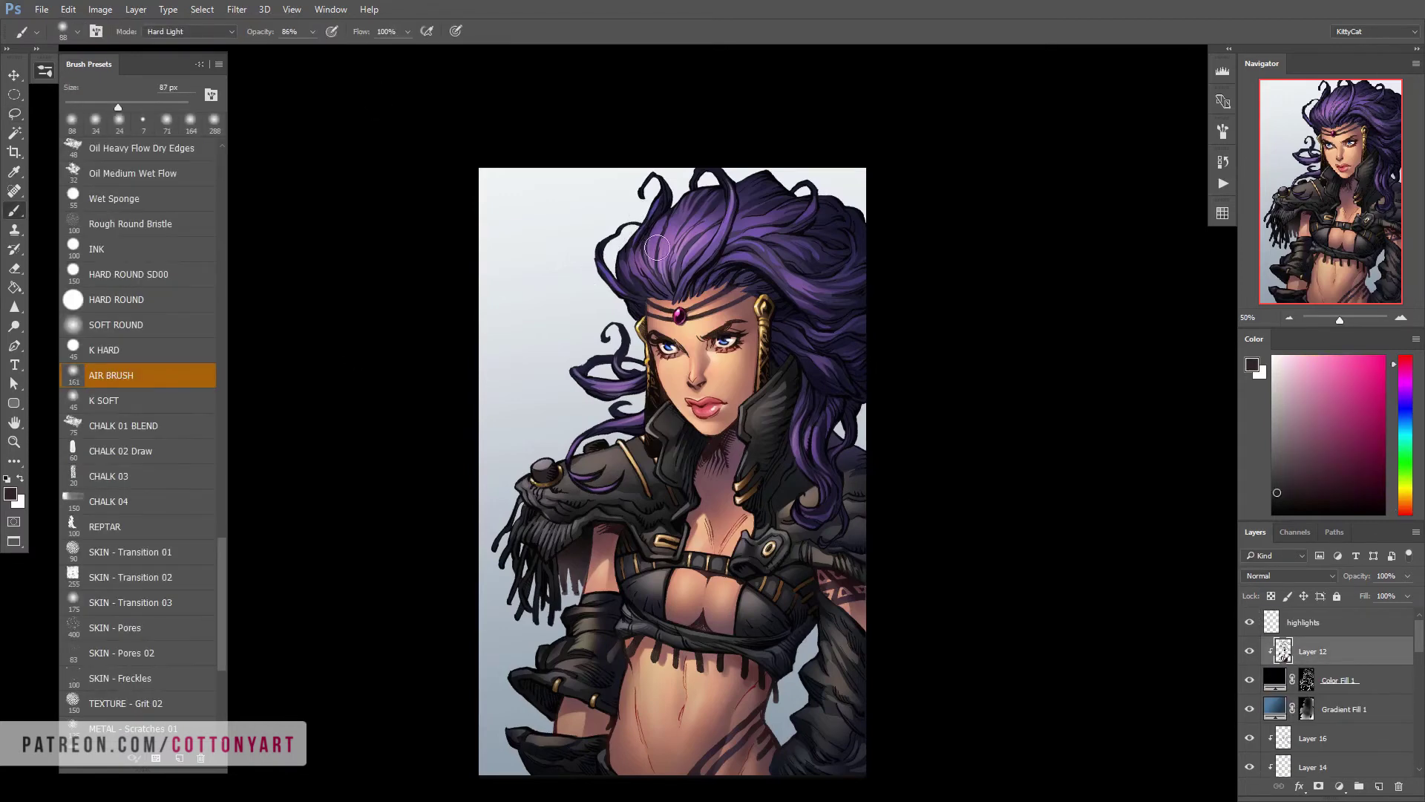
{"action": "scroll", "coordinate": [623, 230], "scroll_direction": "up", "scroll_amount": 3}
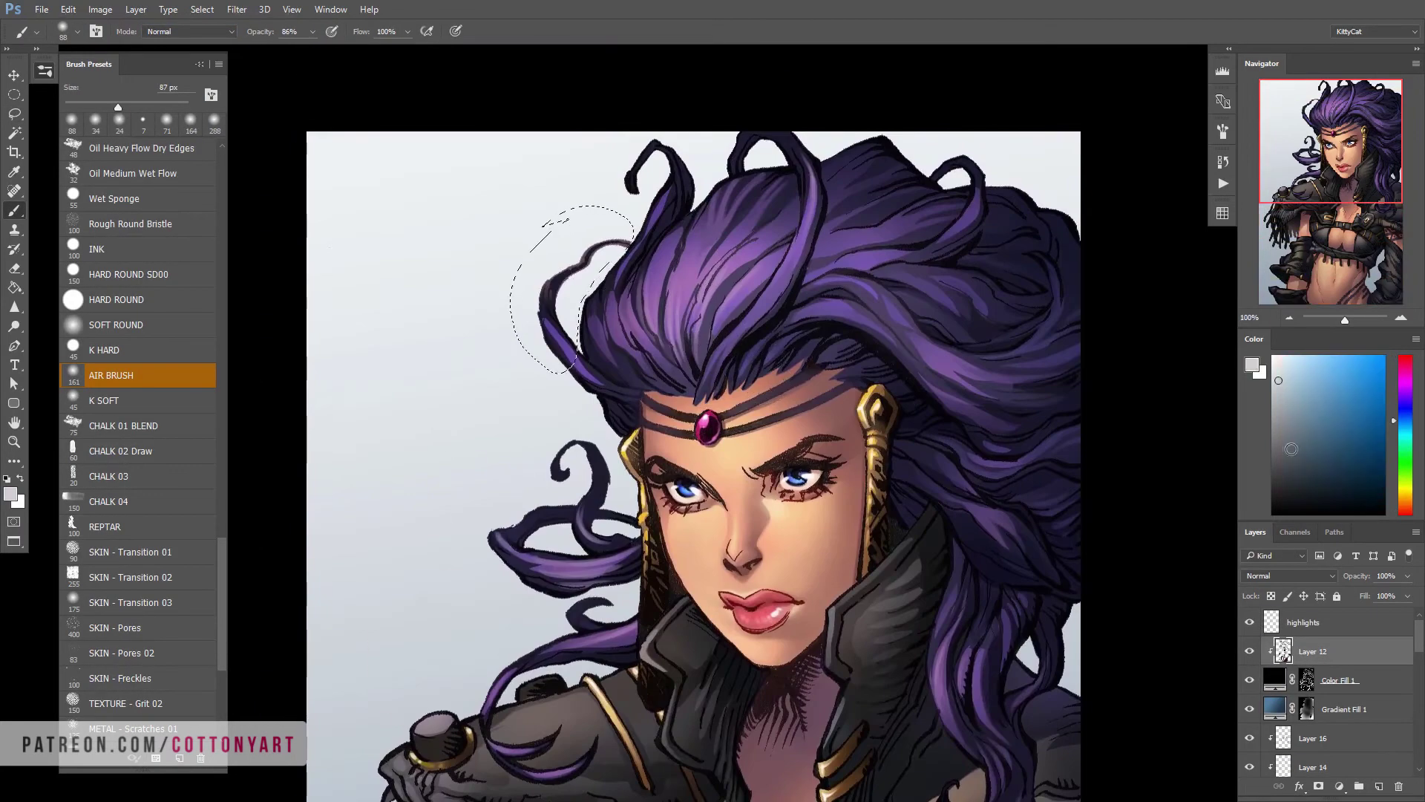
{"action": "key", "text": "l"}
{"action": "key", "text": "b"}
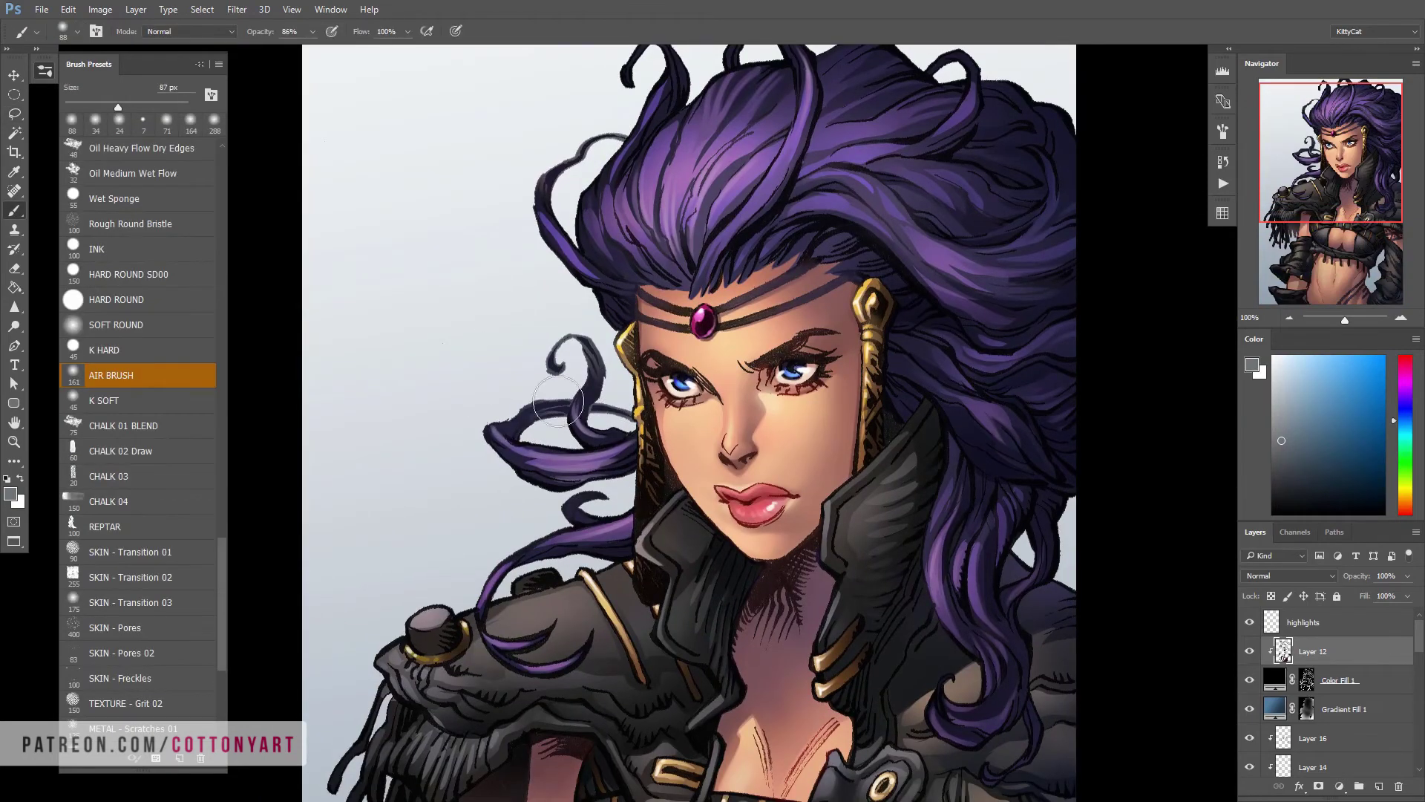
{"action": "scroll", "coordinate": [478, 216], "scroll_direction": "down", "scroll_amount": 3}
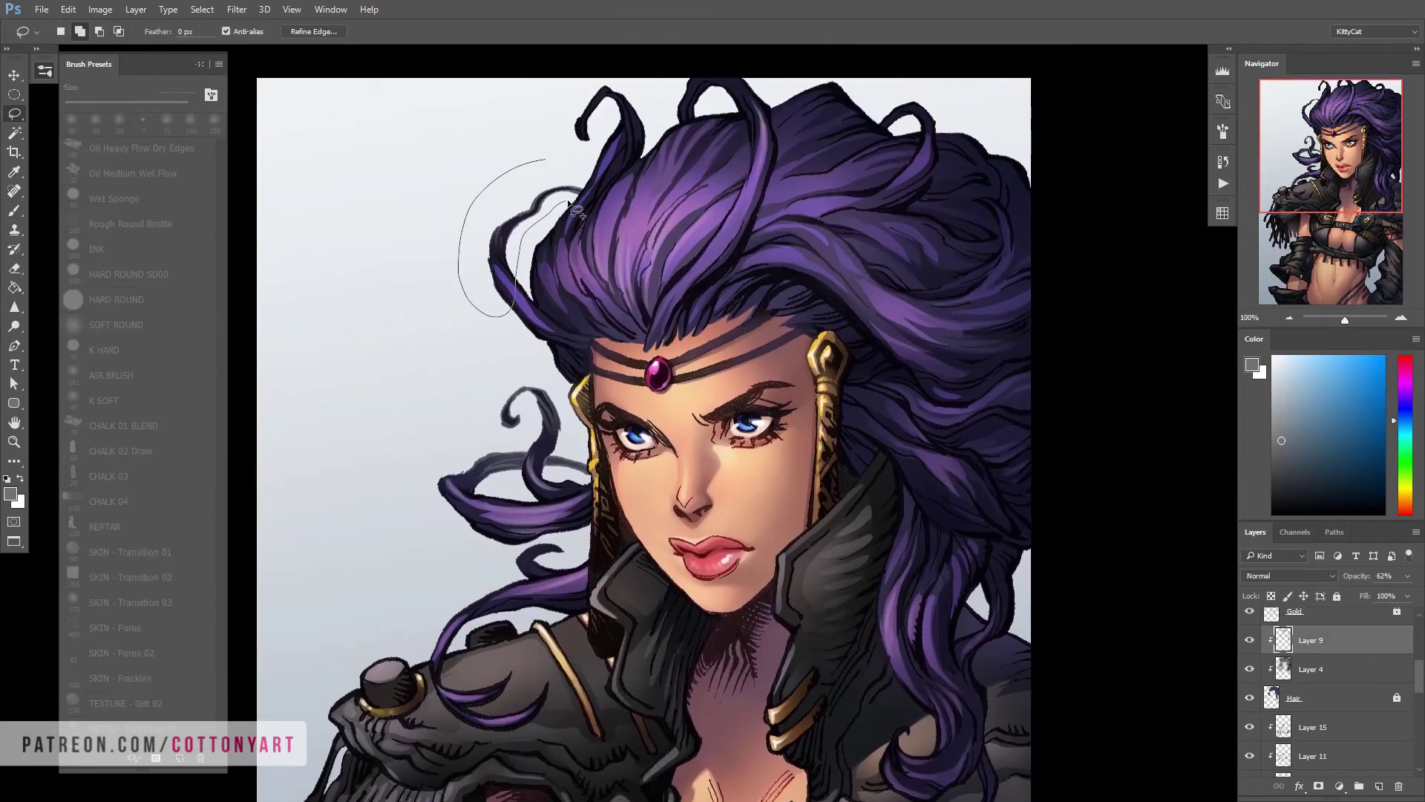
{"action": "scroll", "coordinate": [754, 343], "scroll_direction": "up", "scroll_amount": 5}
{"action": "left_click", "coordinate": [754, 343], "text": "ctrl"}
{"action": "key", "text": "l"}
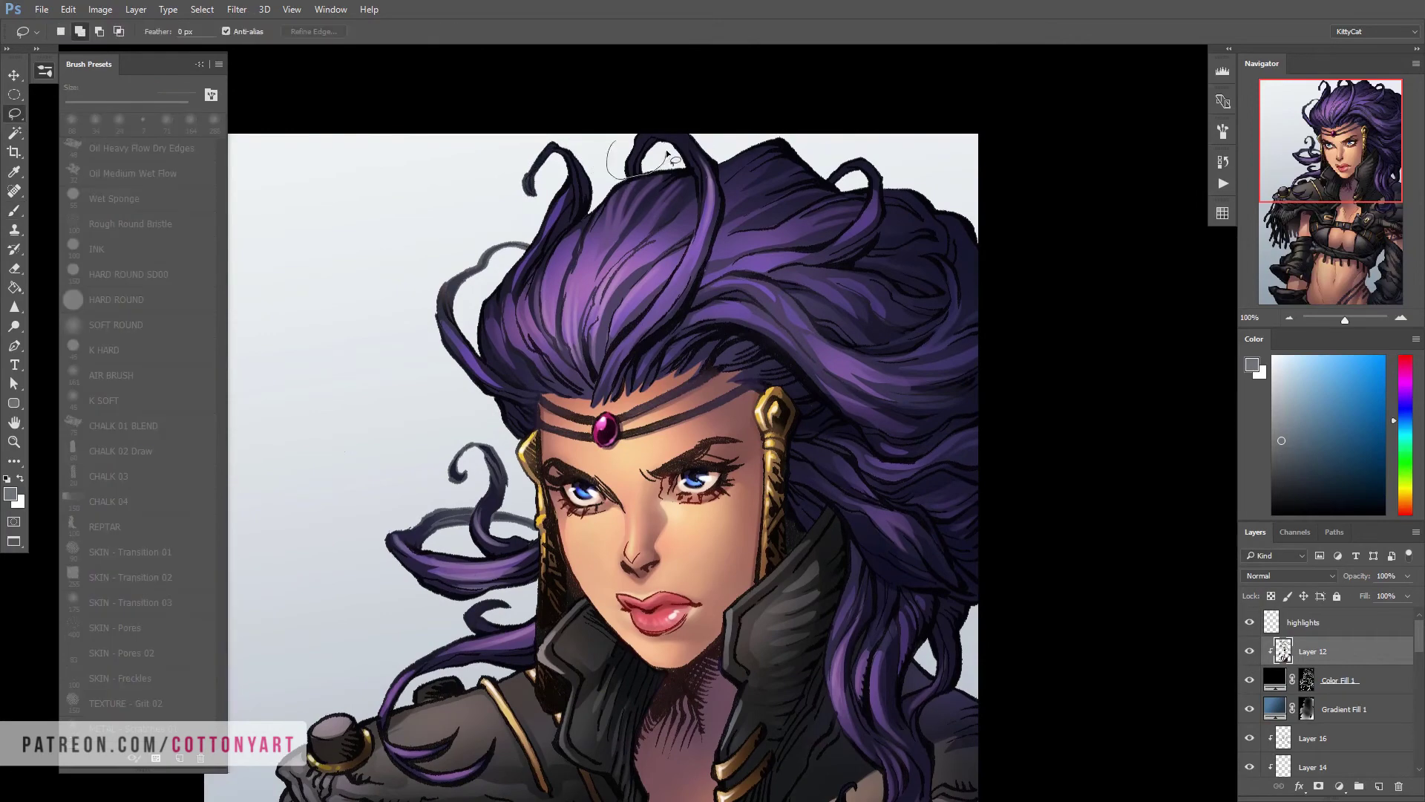
{"action": "key", "text": "b"}
{"action": "scroll", "coordinate": [512, 553], "scroll_direction": "down", "scroll_amount": 2}
{"action": "key", "text": "l"}
{"action": "left_click_drag", "start_coordinate": [531, 553], "coordinate": [512, 553]}
{"action": "key", "text": "b"}
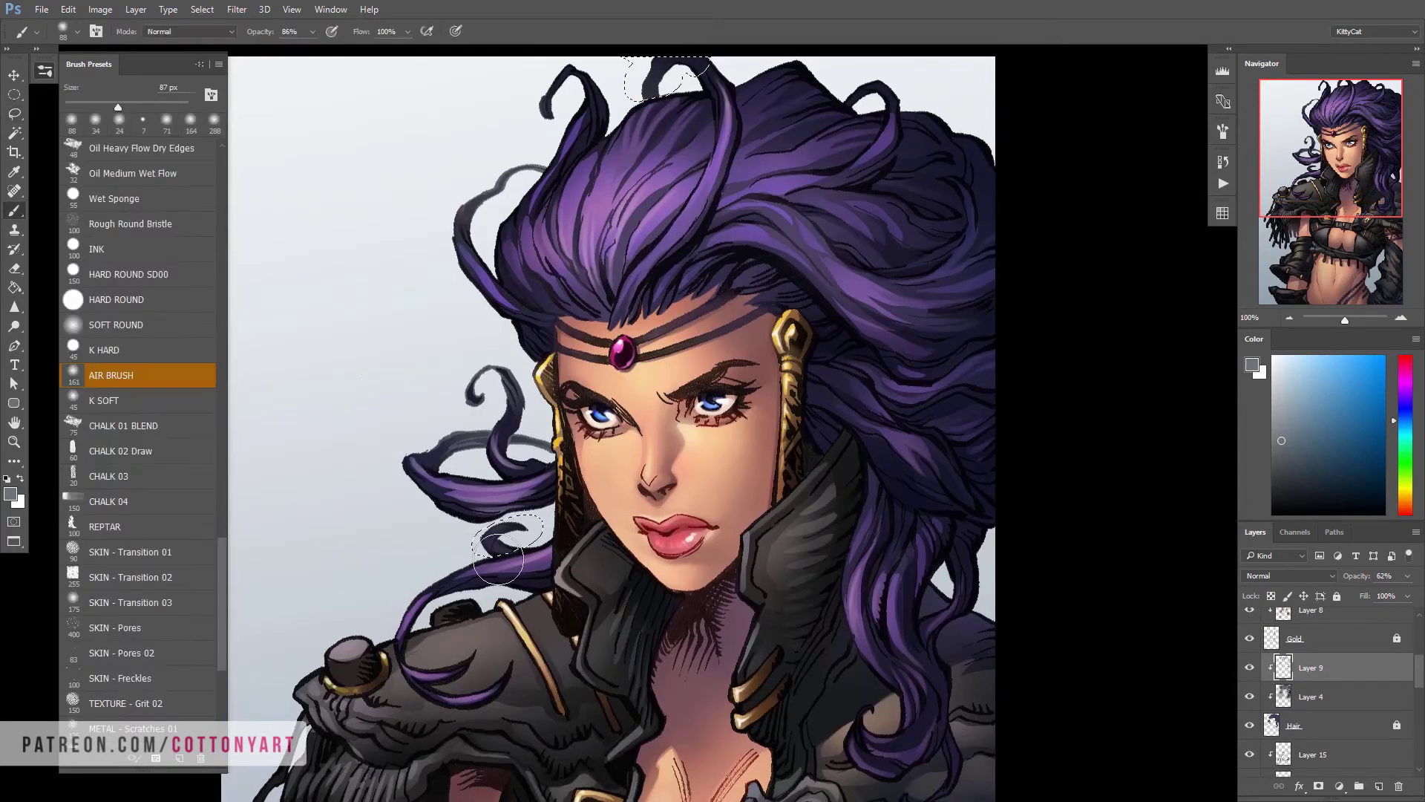
{"action": "scroll", "coordinate": [589, 675], "scroll_direction": "up", "scroll_amount": 3}
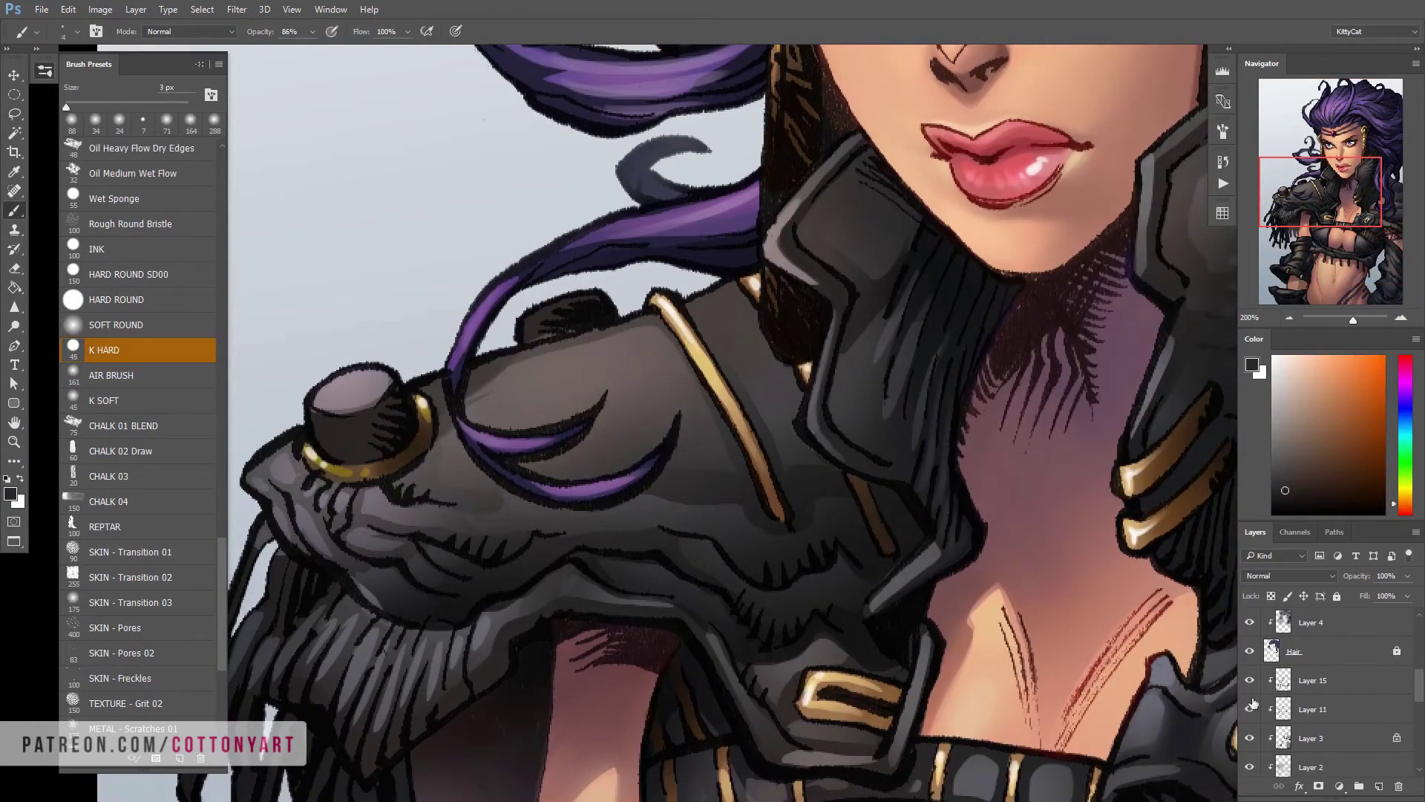
Retouch the shoulder bolt top on Layer 15 and clear the selection
{"action": "left_click", "coordinate": [318, 438], "text": "ctrl"}
{"action": "left_click", "coordinate": [318, 438], "text": "alt"}
{"action": "key", "text": "l"}
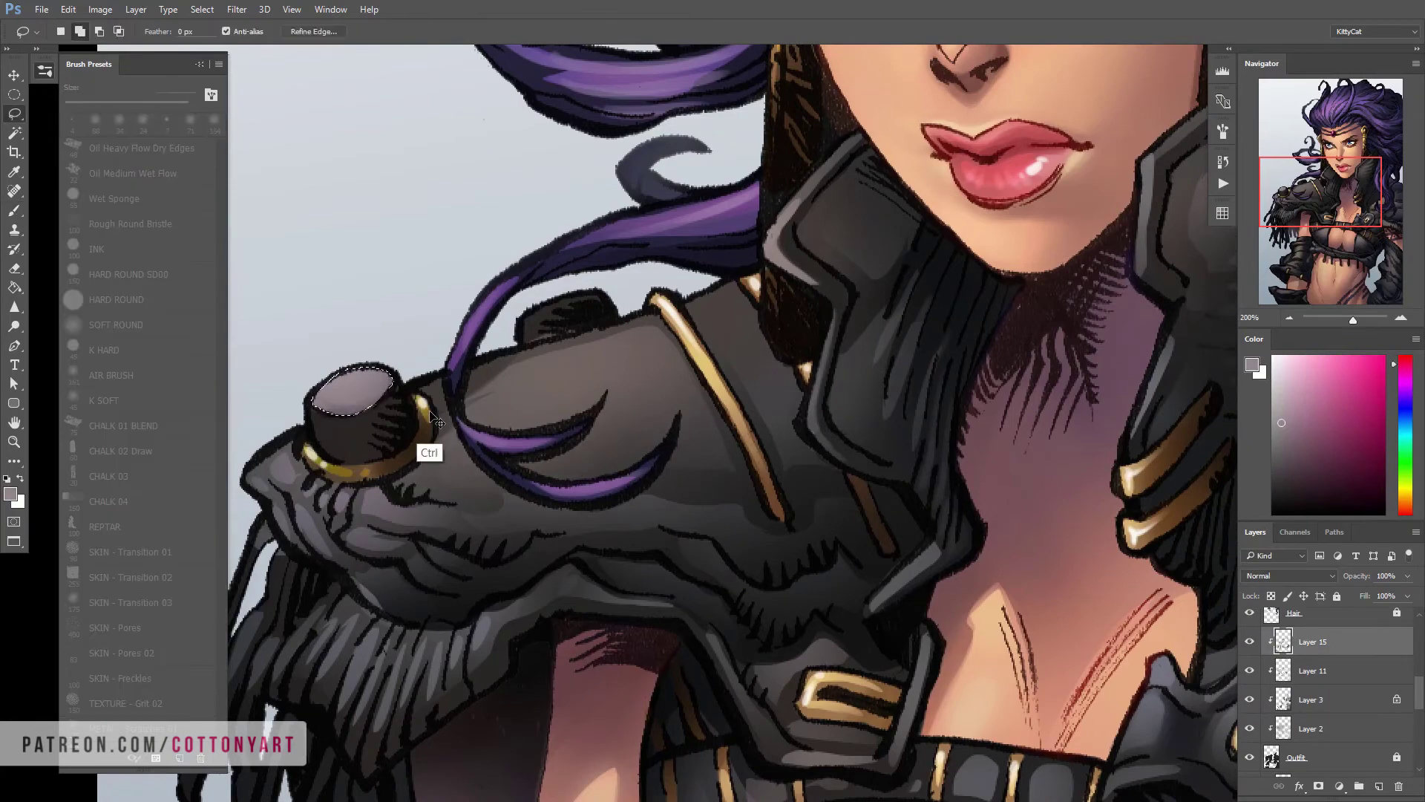
{"action": "key", "text": "ctrl+d"}
{"action": "key", "text": "b"}
{"action": "scroll", "coordinate": [424, 349], "scroll_direction": "down", "scroll_amount": 3}
{"action": "scroll", "coordinate": [735, 387], "scroll_direction": "up", "scroll_amount": 2}
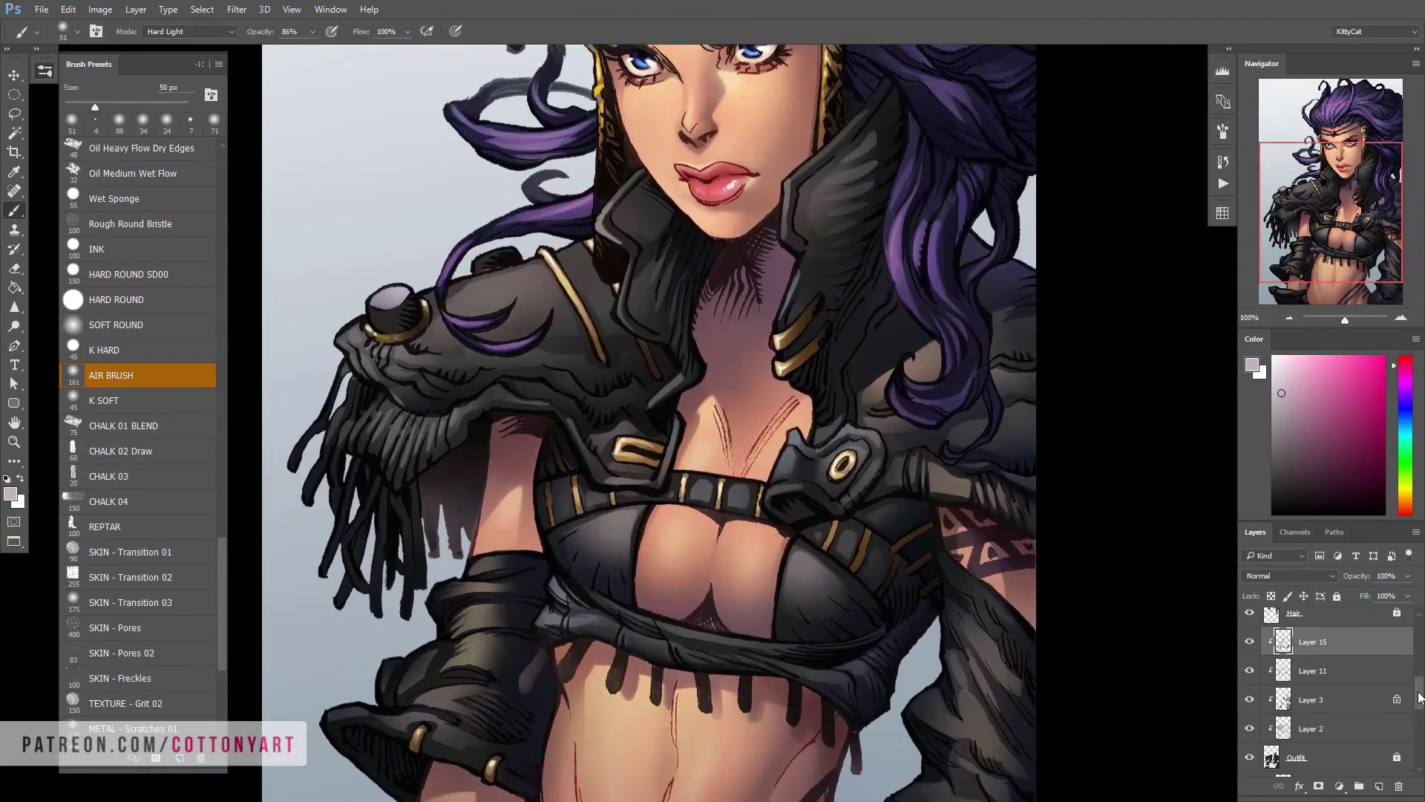
Airbrush the chest with a 34 px light peach brush in Color Dodge mode
{"action": "right_click", "coordinate": [1329, 642]}
{"action": "key", "text": "Escape"}
{"action": "right_click", "coordinate": [735, 387]}
{"action": "type", "text": "34"}
{"action": "key", "text": "Return"}
{"action": "left_click", "coordinate": [688, 578], "text": "alt"}
{"action": "key", "text": "shift+alt+d"}
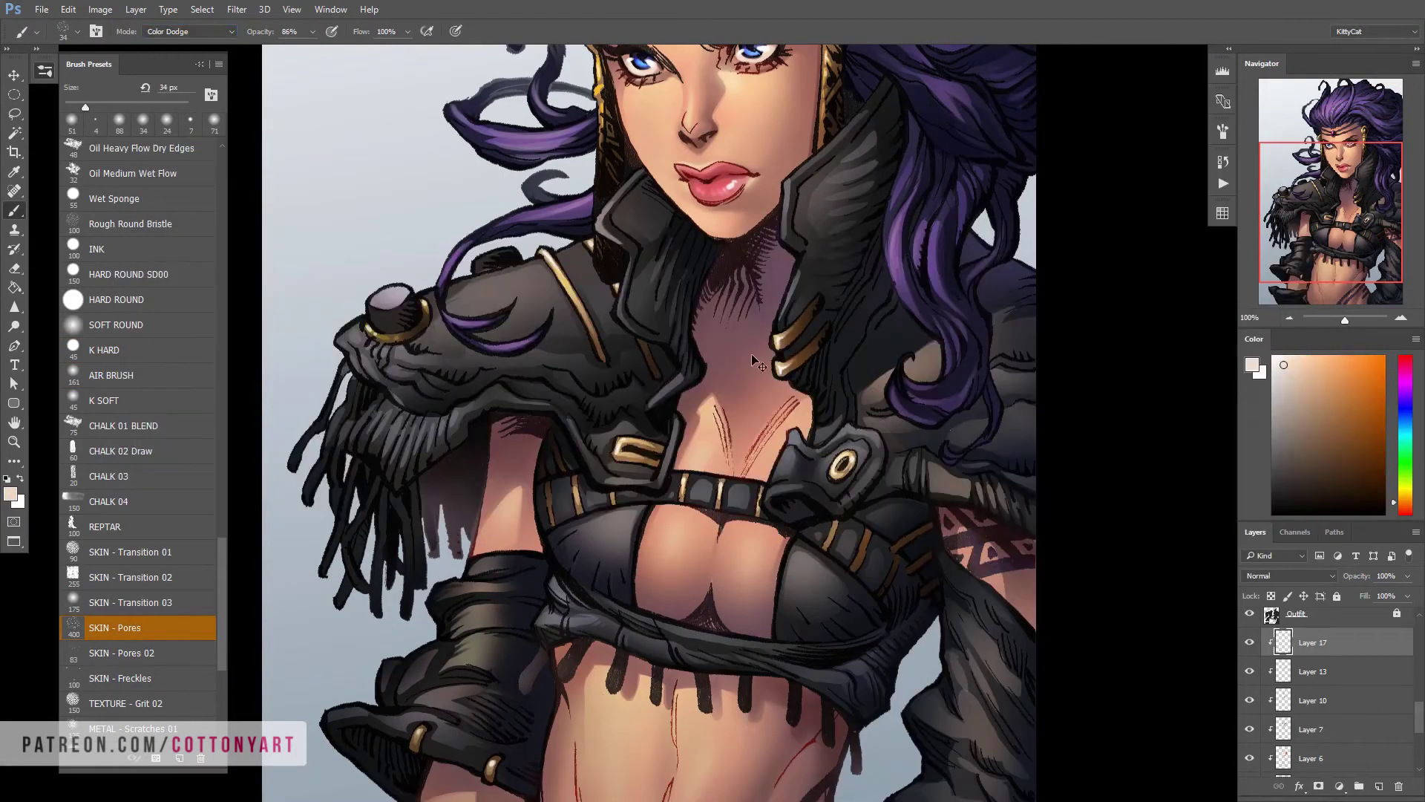
{"action": "scroll", "coordinate": [688, 579], "scroll_direction": "up", "scroll_amount": 1}
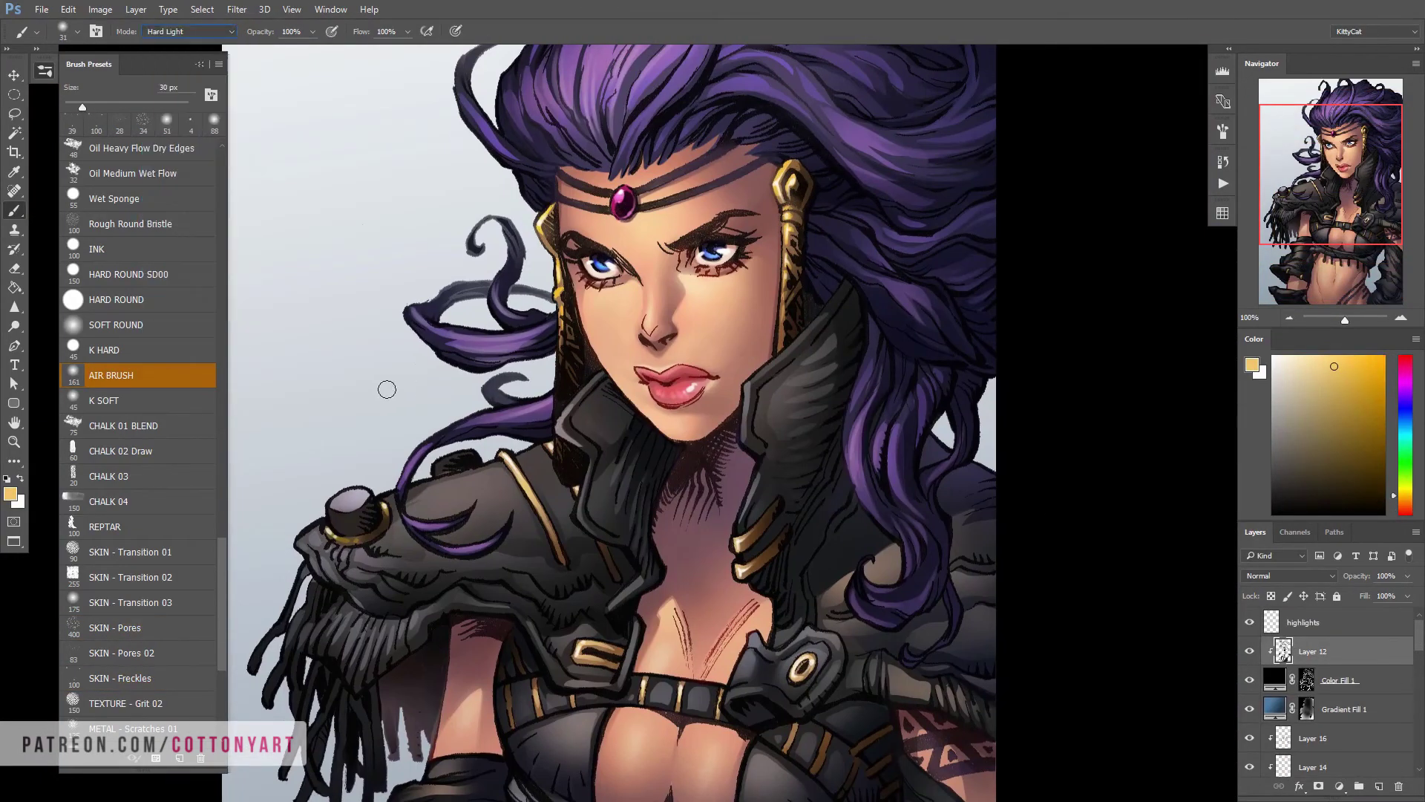
Clip new Layer 18 to the layer below and set the brush mode to Overlay
{"action": "right_click", "coordinate": [1314, 651]}
{"action": "left_click", "coordinate": [1021, 417]}
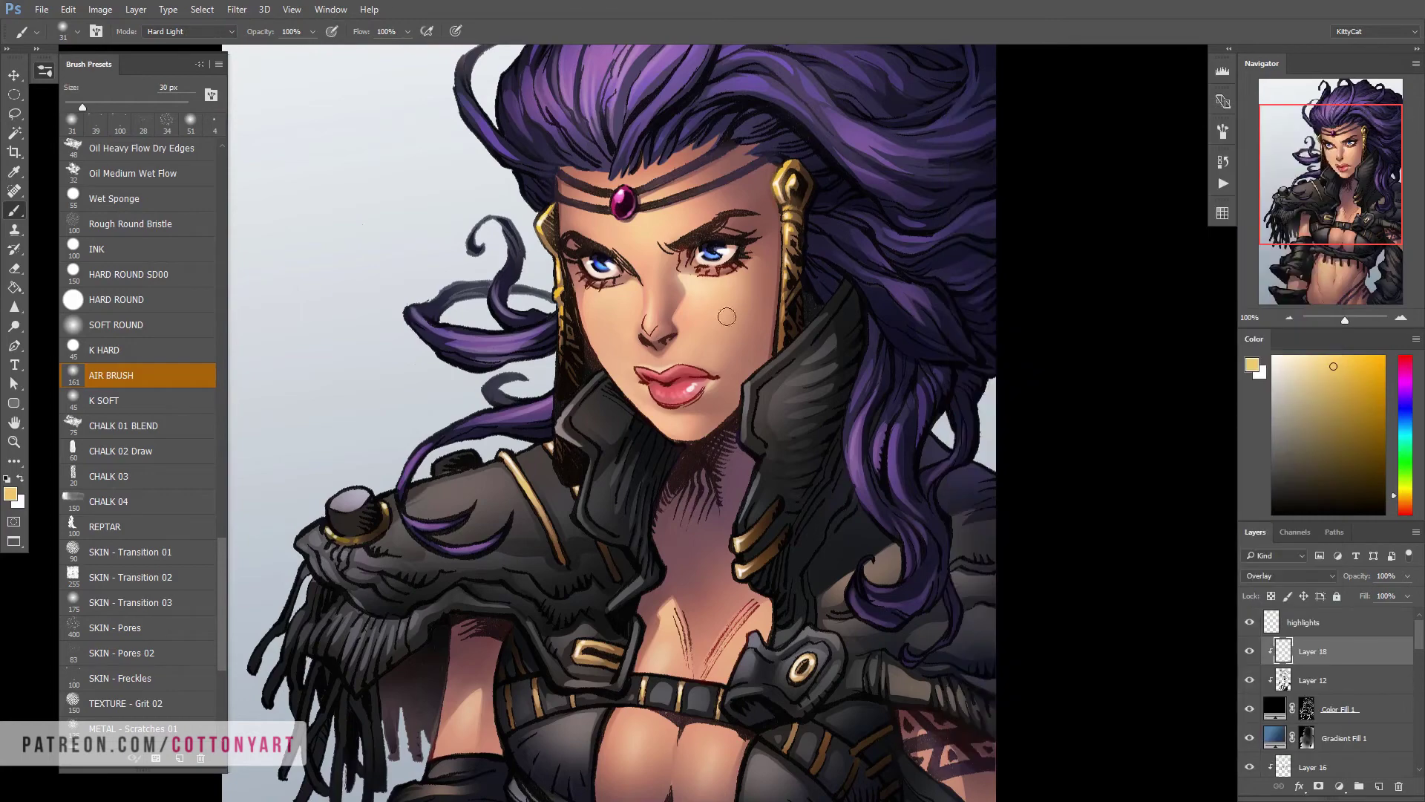
{"action": "left_click", "coordinate": [190, 31]}
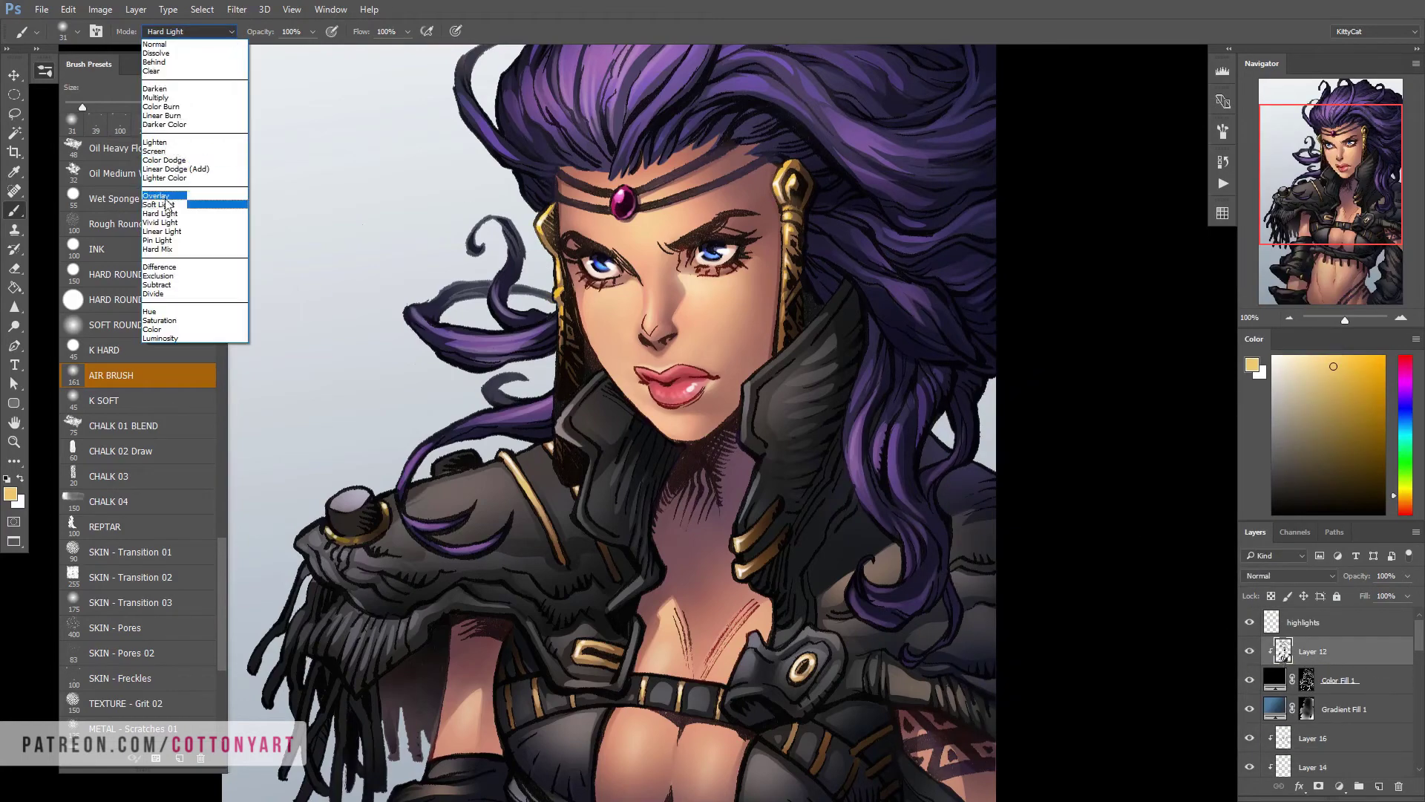
{"action": "left_click", "coordinate": [200, 197]}
{"action": "left_click_drag", "start_coordinate": [730, 546], "coordinate": [719, 533]}
{"action": "scroll", "coordinate": [707, 481], "scroll_direction": "down", "scroll_amount": 2}
{"action": "double_click", "coordinate": [1336, 651]}
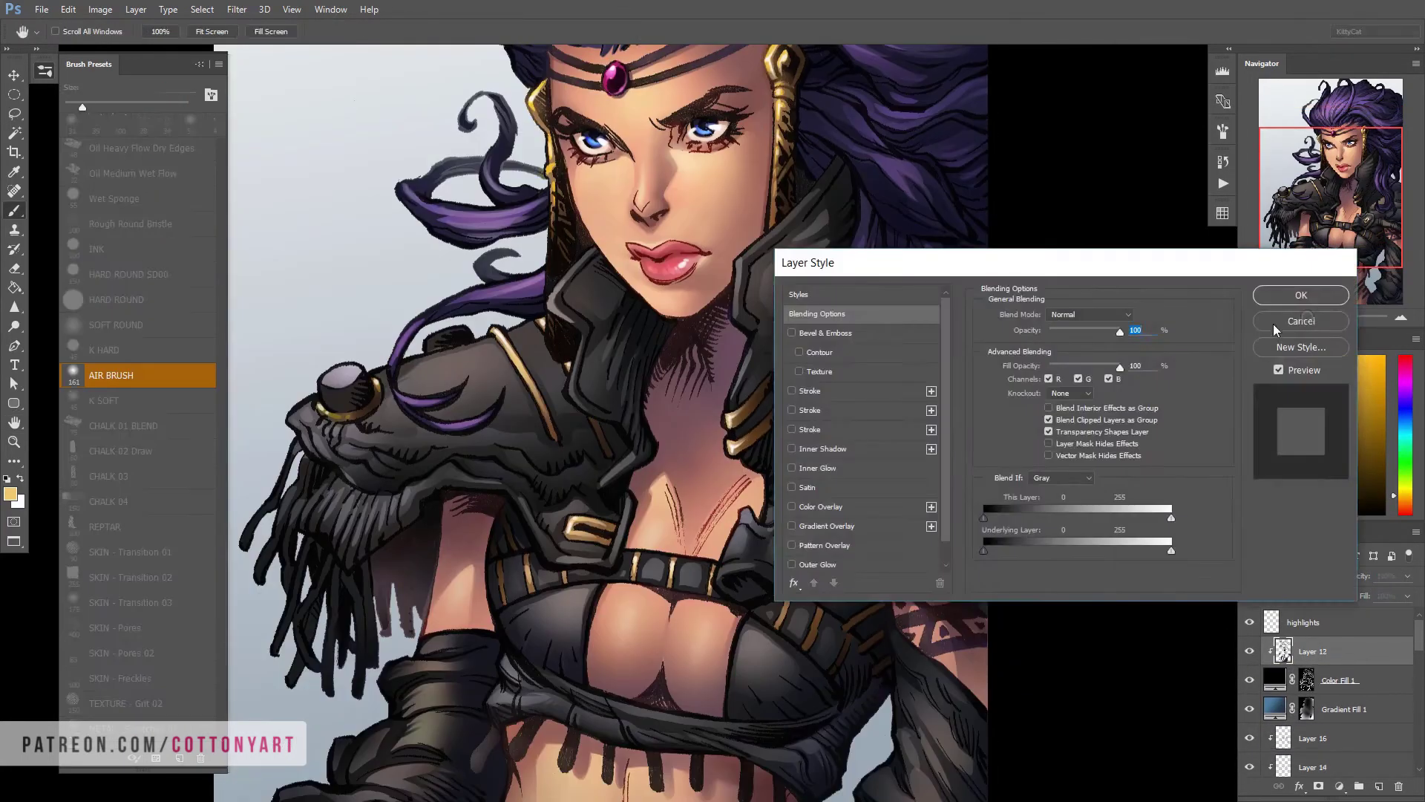
{"action": "key", "text": "Return"}
{"action": "right_click", "coordinate": [1314, 651]}
{"action": "key", "text": "Escape"}
{"action": "scroll", "coordinate": [726, 458], "scroll_direction": "down", "scroll_amount": 2}
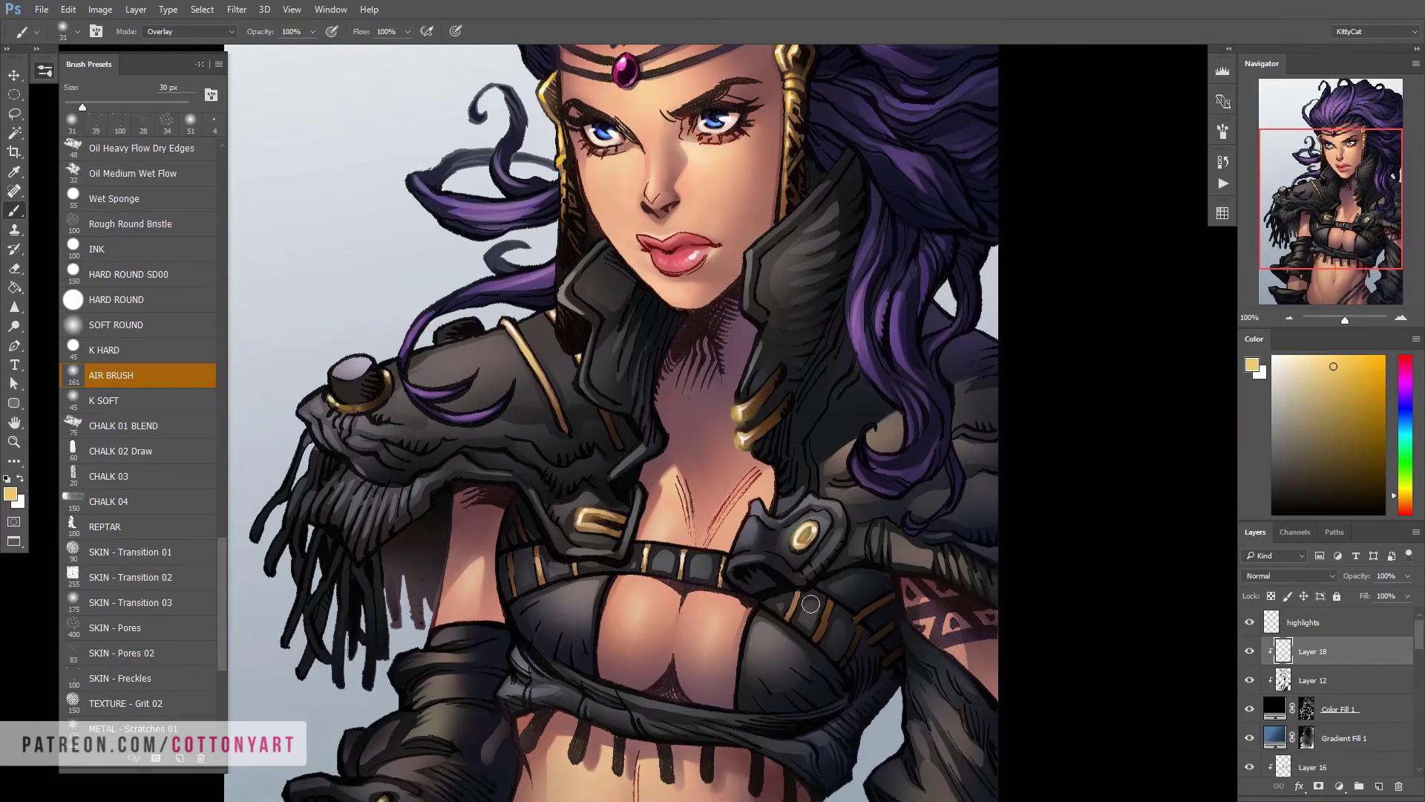
{"action": "scroll", "coordinate": [847, 578], "scroll_direction": "up", "scroll_amount": 2}
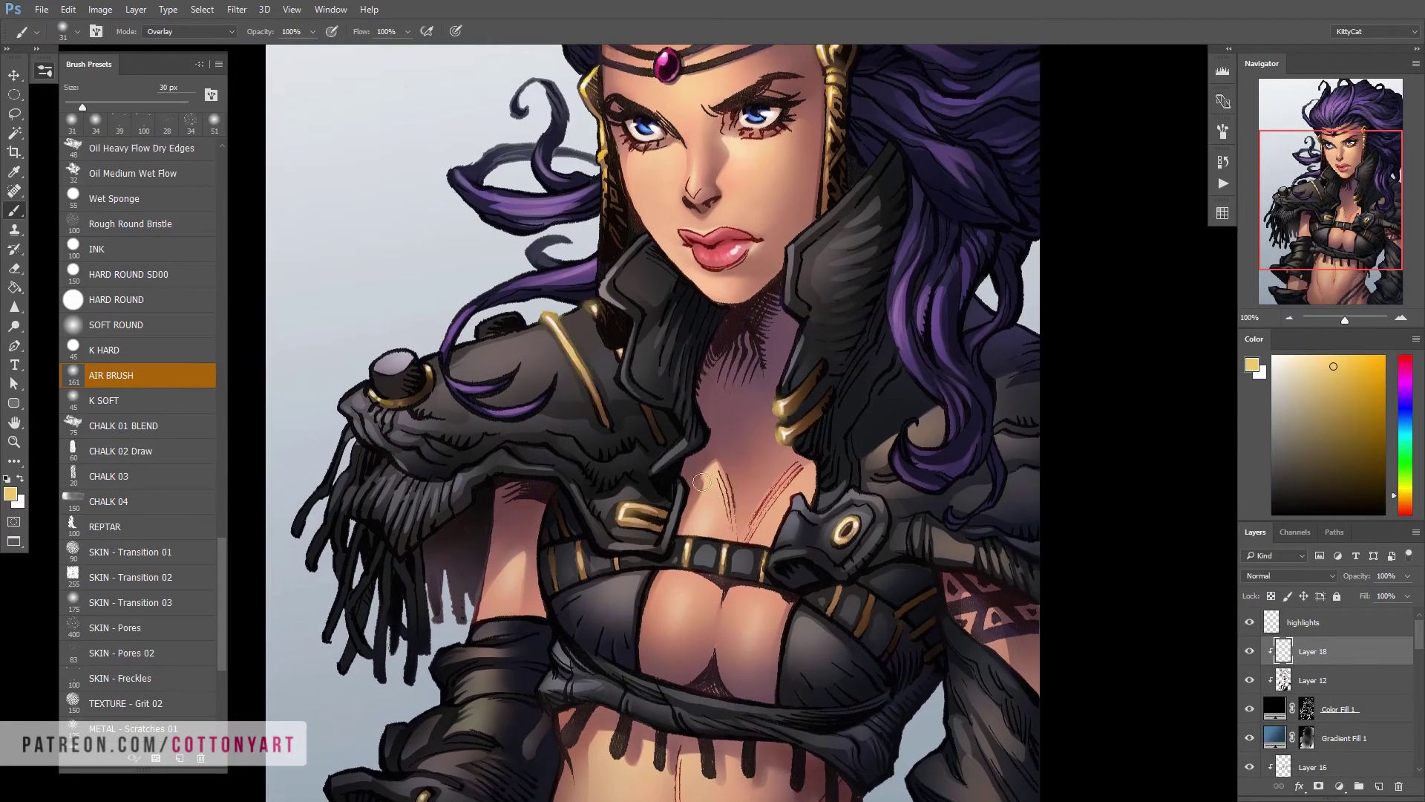
{"action": "scroll", "coordinate": [742, 446], "scroll_direction": "down", "scroll_amount": 4}
{"action": "scroll", "coordinate": [582, 233], "scroll_direction": "up", "scroll_amount": 5}
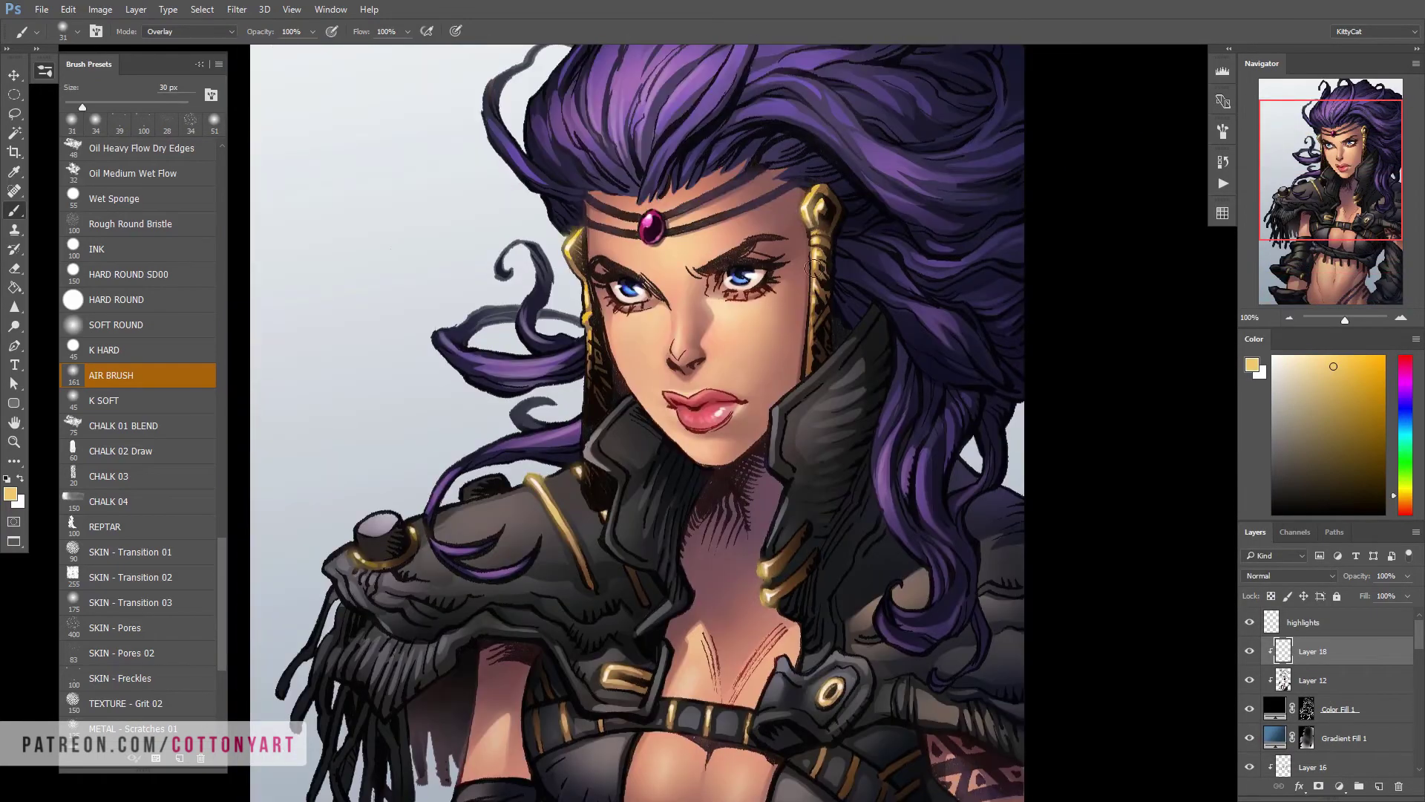
{"action": "scroll", "coordinate": [590, 348], "scroll_direction": "down", "scroll_amount": 1}
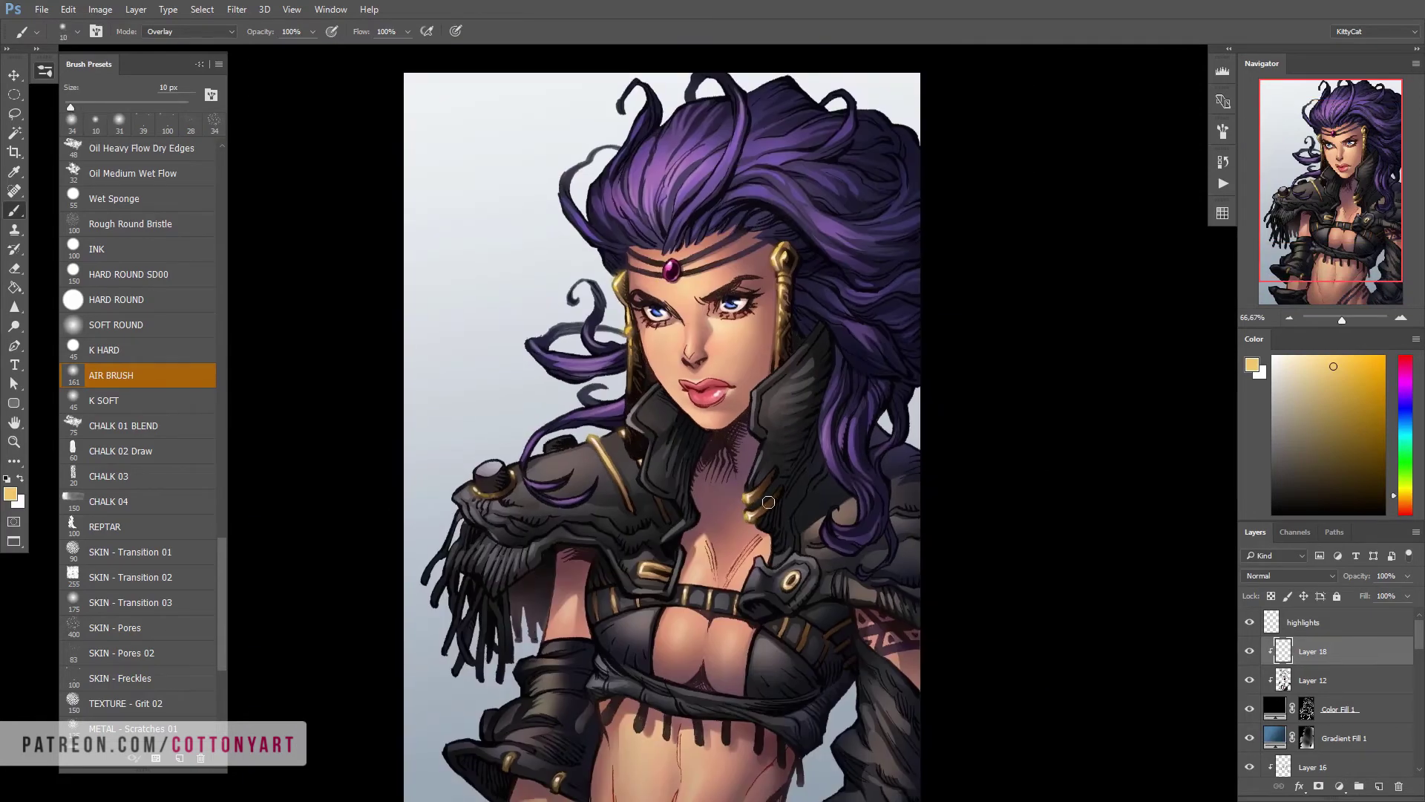
{"action": "scroll", "coordinate": [768, 503], "scroll_direction": "down", "scroll_amount": 1}
{"action": "scroll", "coordinate": [631, 231], "scroll_direction": "down", "scroll_amount": 1}
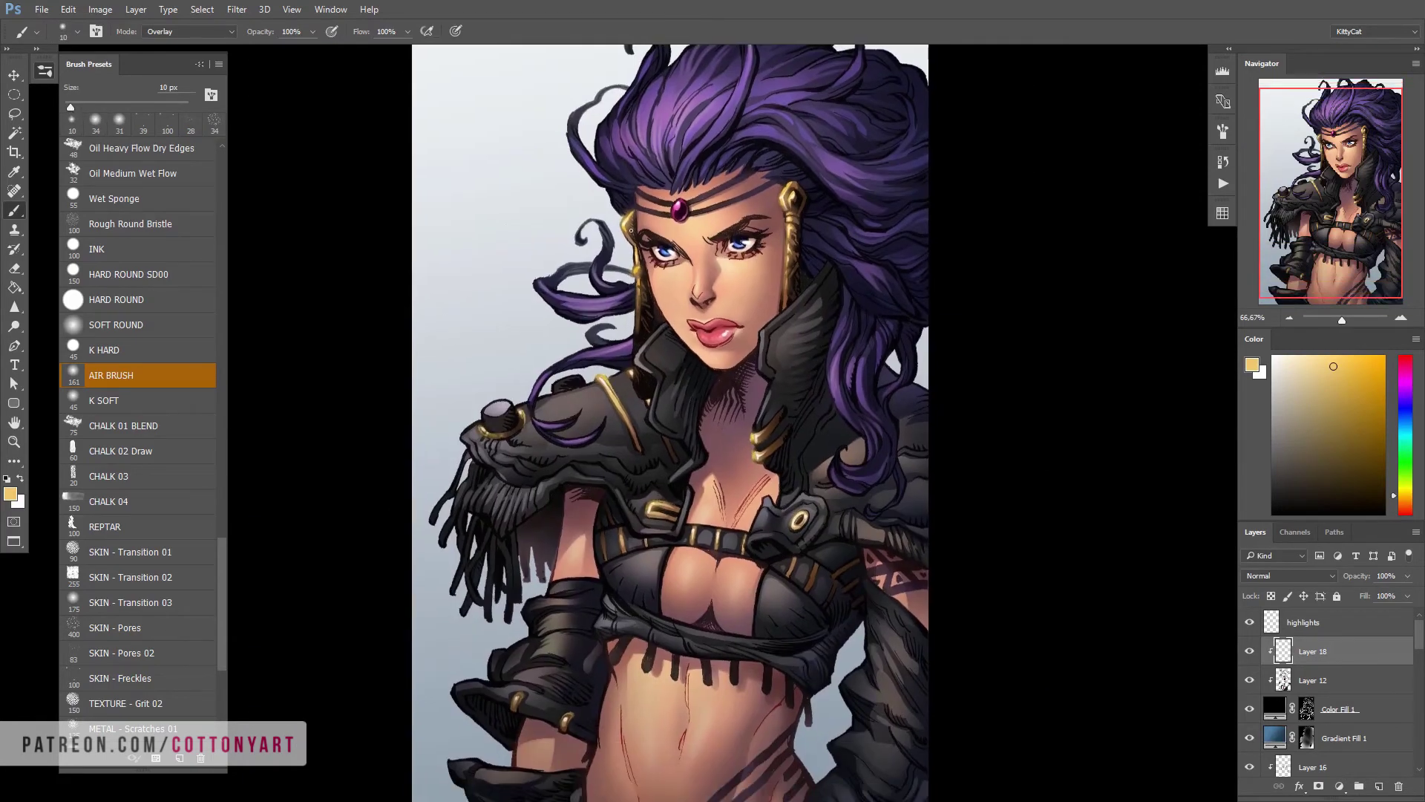
Set Layer 19 to Overlay, paint a warm glow over the upper-left hair, and mask it
{"action": "scroll", "coordinate": [1121, 571], "scroll_direction": "down", "scroll_amount": 1}
{"action": "left_click", "coordinate": [1379, 786]}
{"action": "left_click_drag", "start_coordinate": [865, 382], "coordinate": [921, 371]}
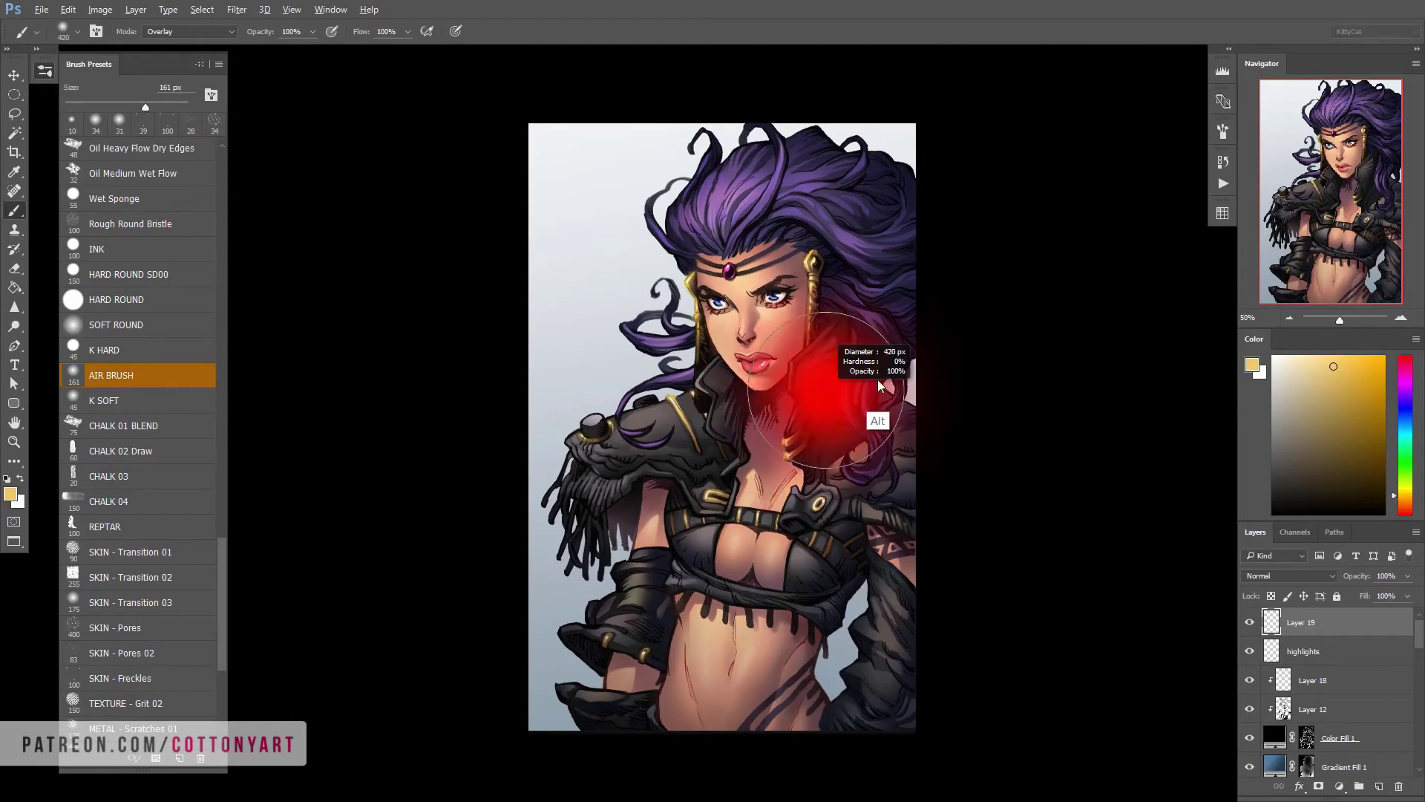
{"action": "key", "text": "shift+alt+n"}
{"action": "left_click", "coordinate": [1290, 575]}
{"action": "left_click", "coordinate": [1277, 486]}
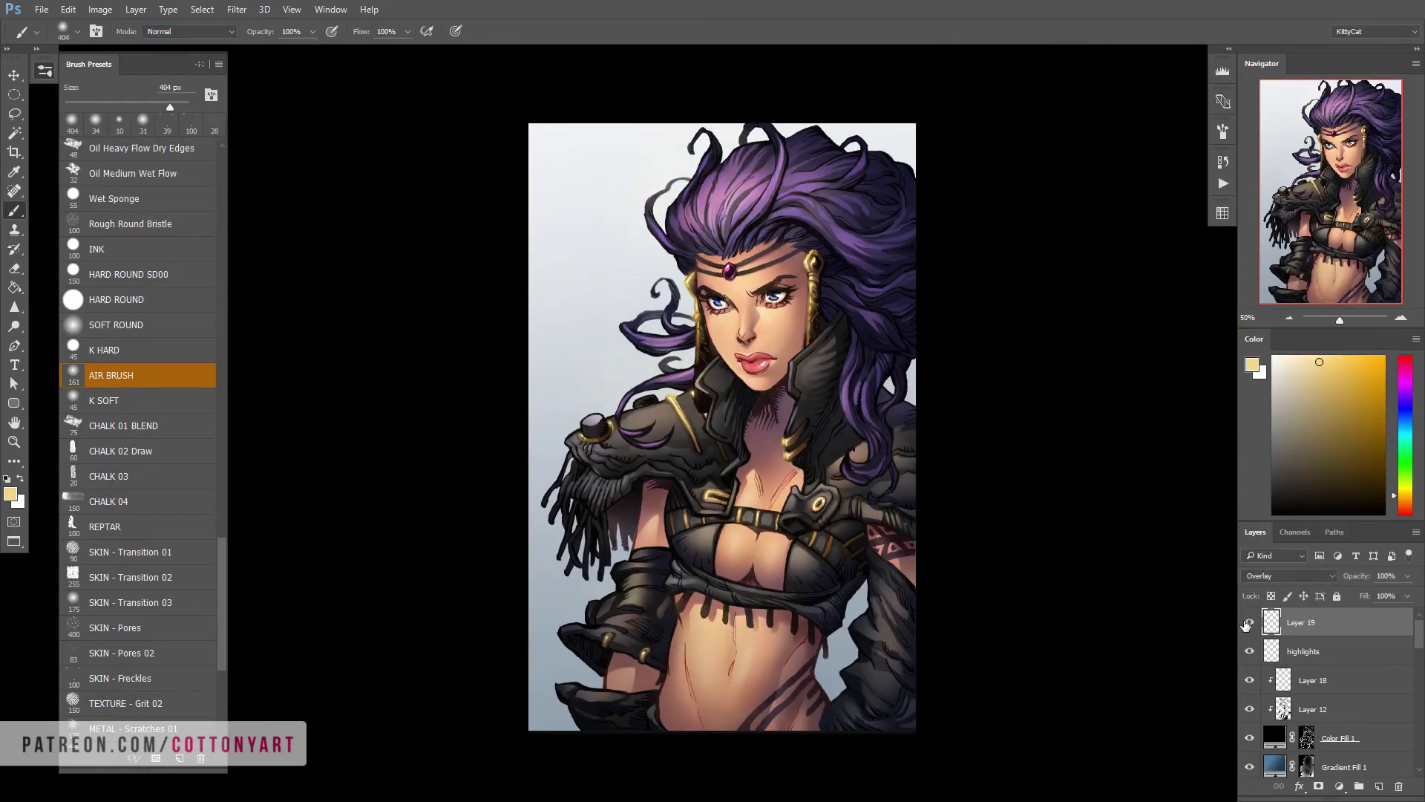
{"action": "left_click_drag", "start_coordinate": [633, 319], "coordinate": [724, 182]}
{"action": "key", "text": "e"}
{"action": "left_click_drag", "start_coordinate": [772, 399], "coordinate": [803, 399]}
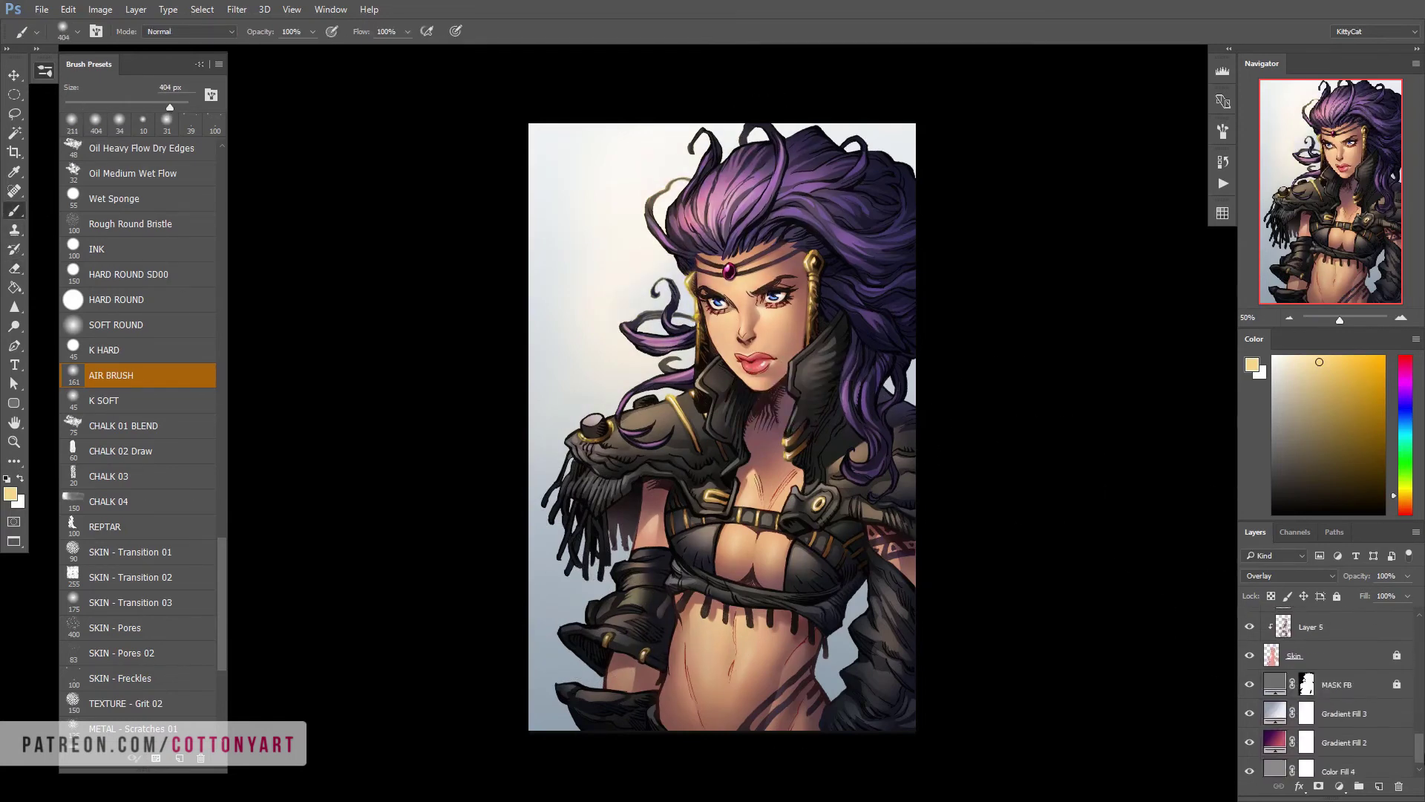
{"action": "left_click_drag", "start_coordinate": [1307, 767], "coordinate": [1247, 626]}
Paint tan glow on new Layer 20, copy Layer 19's mask, set Color Dodge, erase excess, lower opacity
{"action": "key", "text": "ctrl+shift+alt+n"}
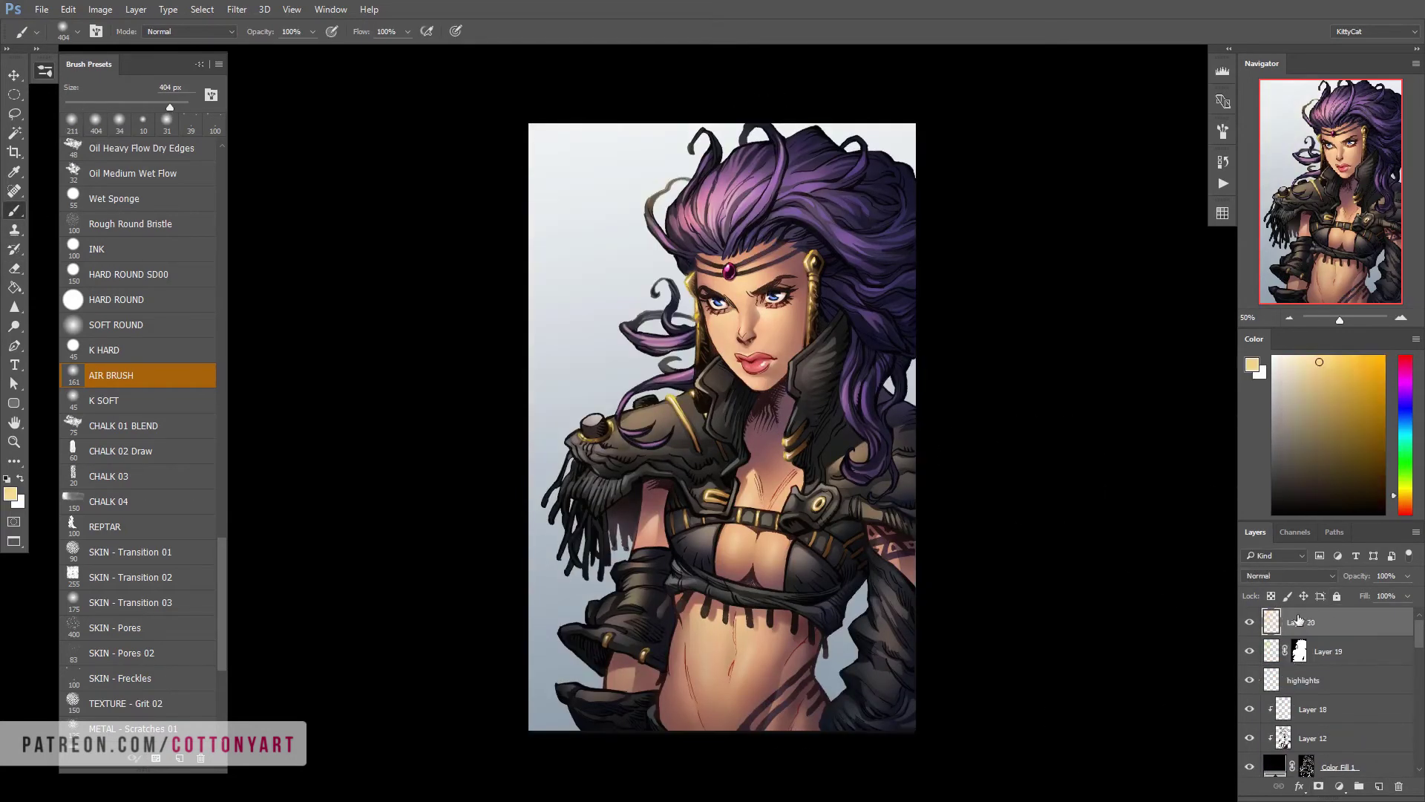
{"action": "key", "text": "shift+alt+n"}
{"action": "mouse_move", "coordinate": [678, 712]}
{"action": "left_mouse_down"}
{"action": "mouse_move", "coordinate": [579, 520]}
{"action": "mouse_move", "coordinate": [622, 598]}
{"action": "left_mouse_up"}
{"action": "left_click_drag", "start_coordinate": [1299, 651], "coordinate": [1299, 622], "text": "alt"}
{"action": "left_click", "coordinate": [1290, 575]}
{"action": "left_click", "coordinate": [1292, 391]}
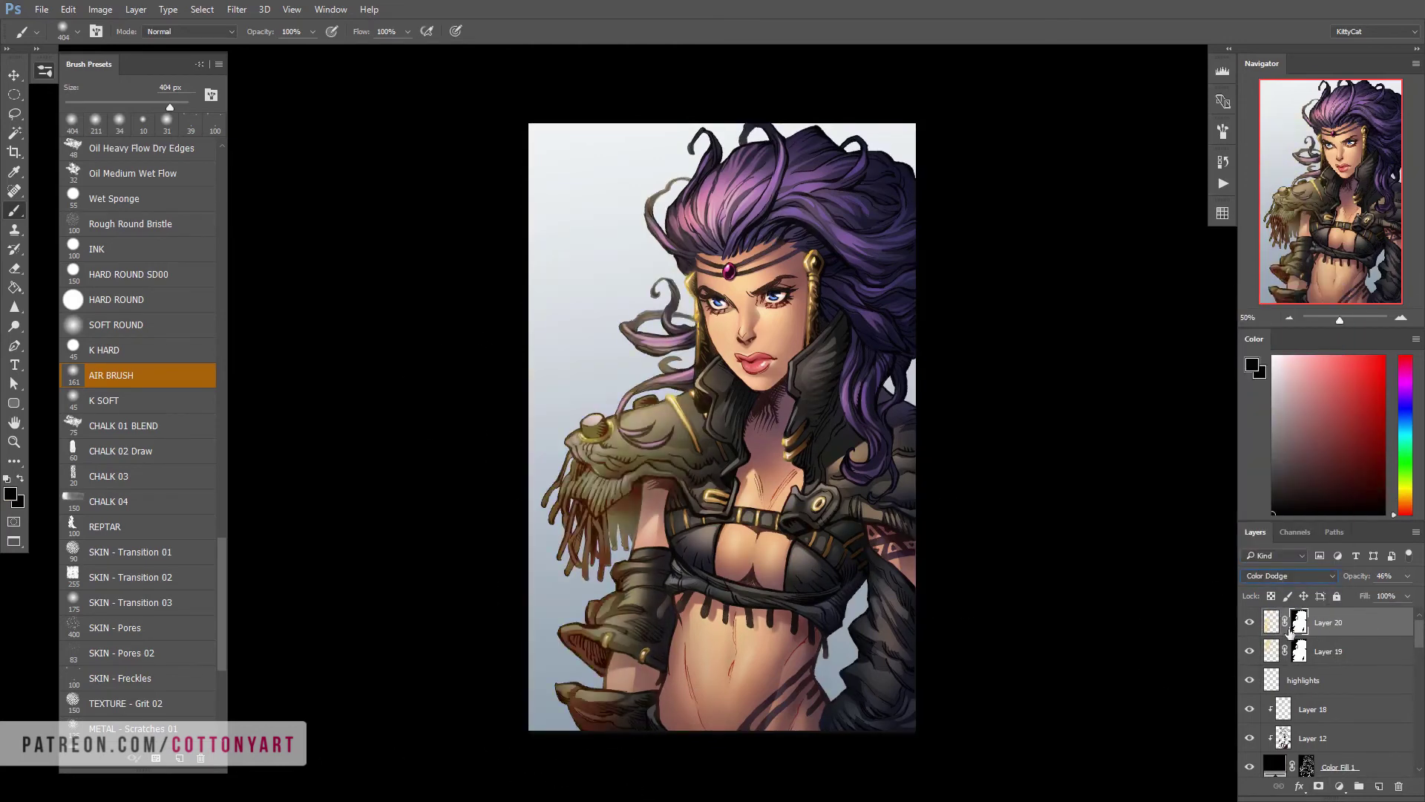
{"action": "key", "text": "bracketright"}
{"action": "key", "text": "bracketright"}
{"action": "key", "text": "bracketright"}
{"action": "key", "text": "bracketright"}
{"action": "mouse_move", "coordinate": [750, 371]}
{"action": "left_mouse_down"}
{"action": "mouse_move", "coordinate": [668, 483]}
{"action": "mouse_move", "coordinate": [646, 593]}
{"action": "left_mouse_up"}
{"action": "left_click_drag", "start_coordinate": [1372, 600], "coordinate": [1360, 600]}
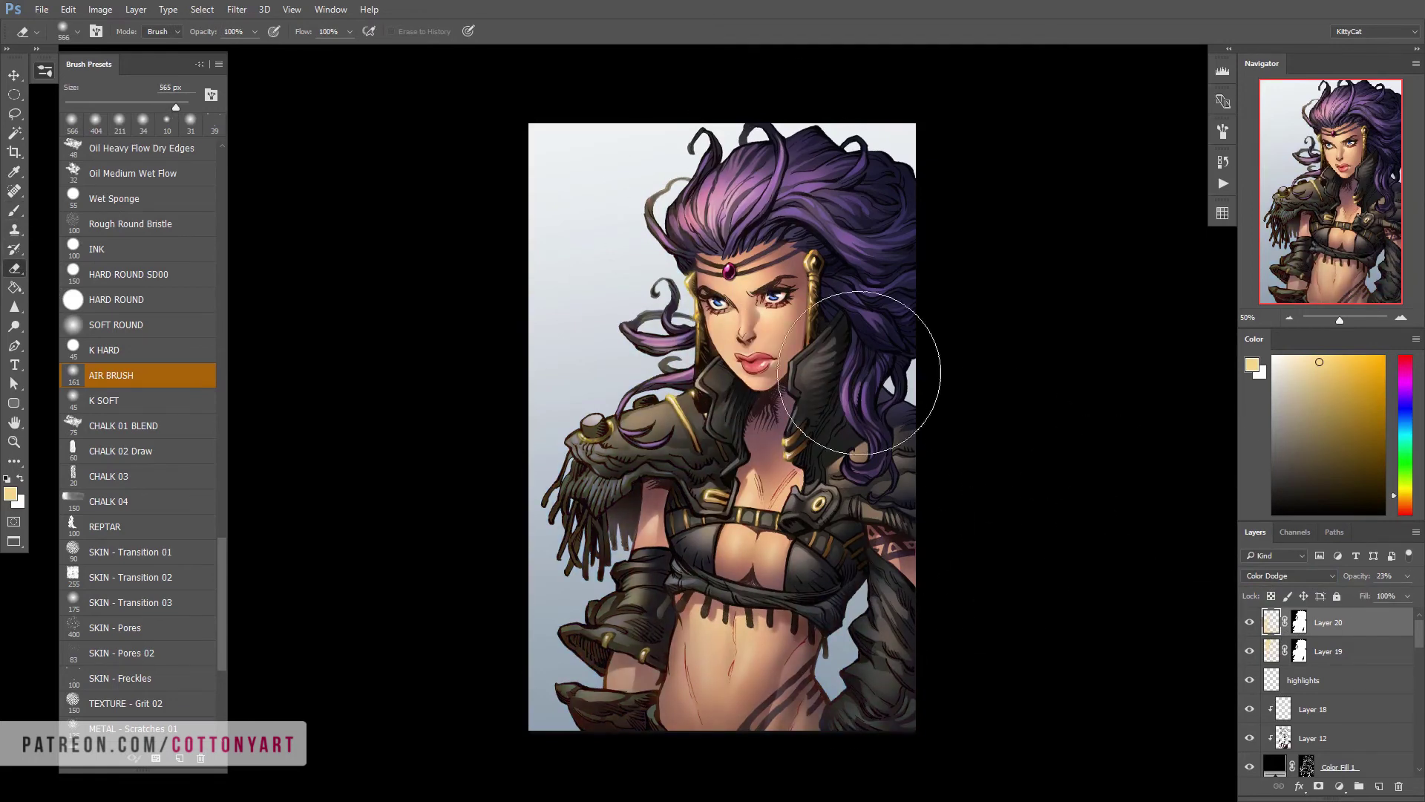
Apply a Hue/Saturation adjustment to Layer 20 and fine-tune its opacity to 27%
{"action": "key", "text": "ctrl+u"}
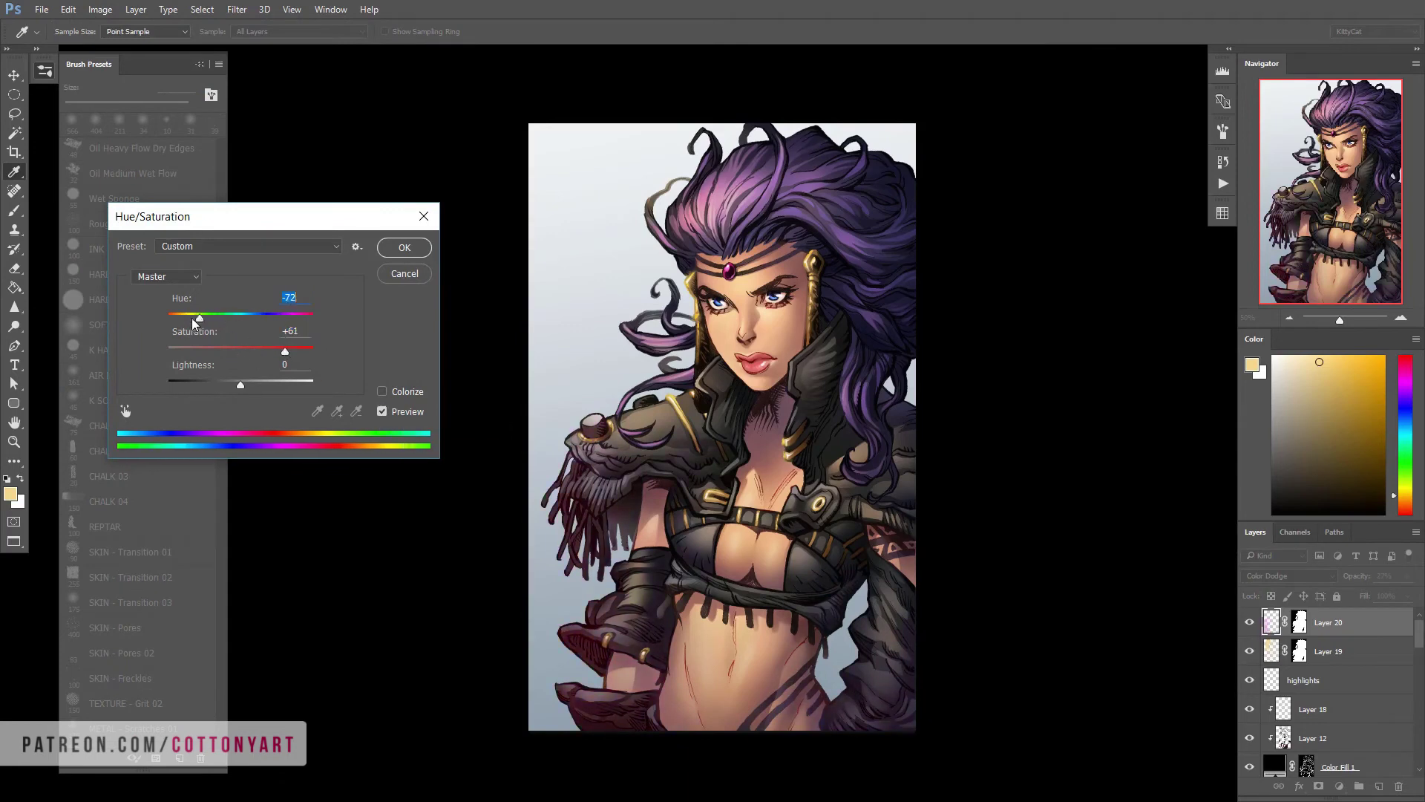
{"action": "key", "text": "Return"}
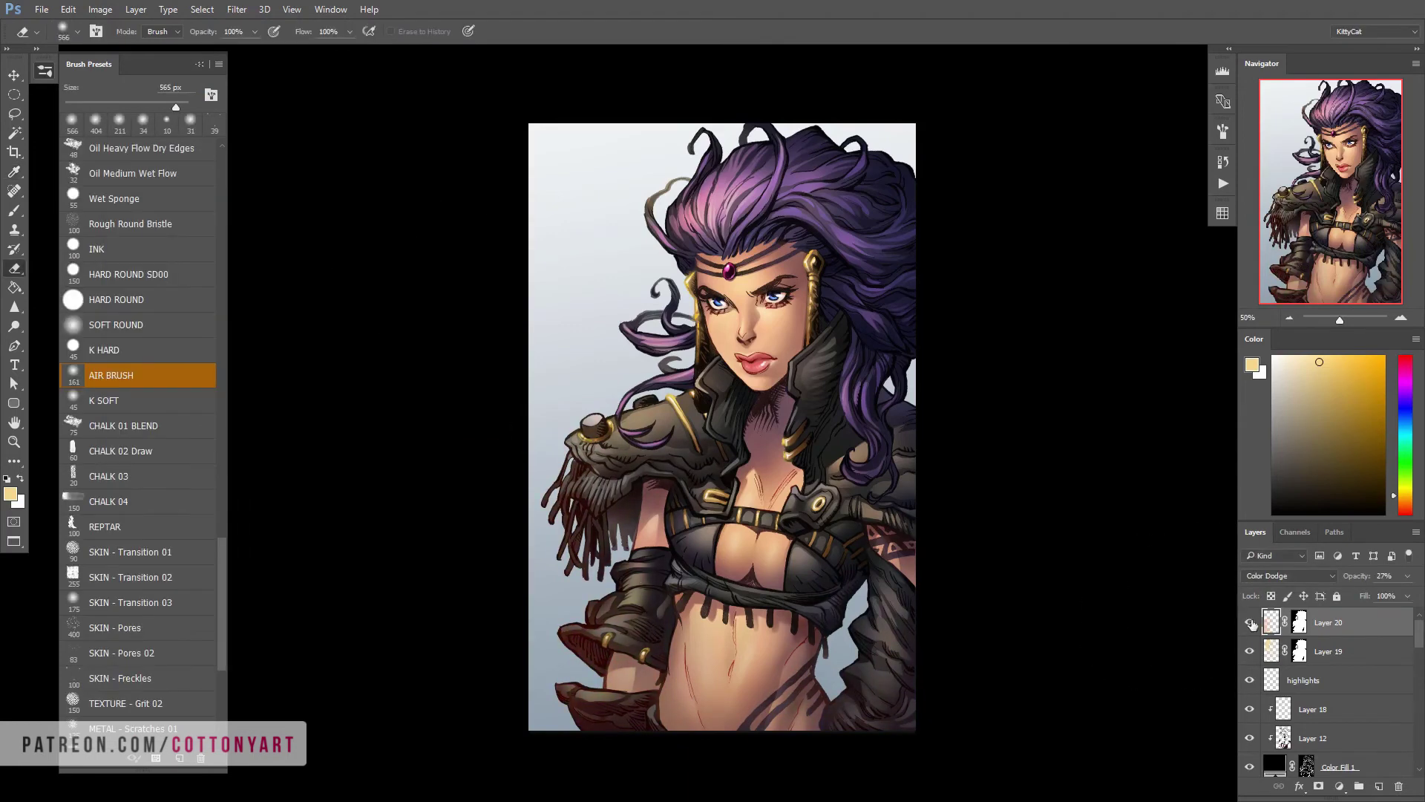
{"action": "left_click_drag", "start_coordinate": [1357, 598], "coordinate": [1359, 599]}
{"action": "scroll", "coordinate": [1353, 708], "scroll_direction": "down", "scroll_amount": 10}
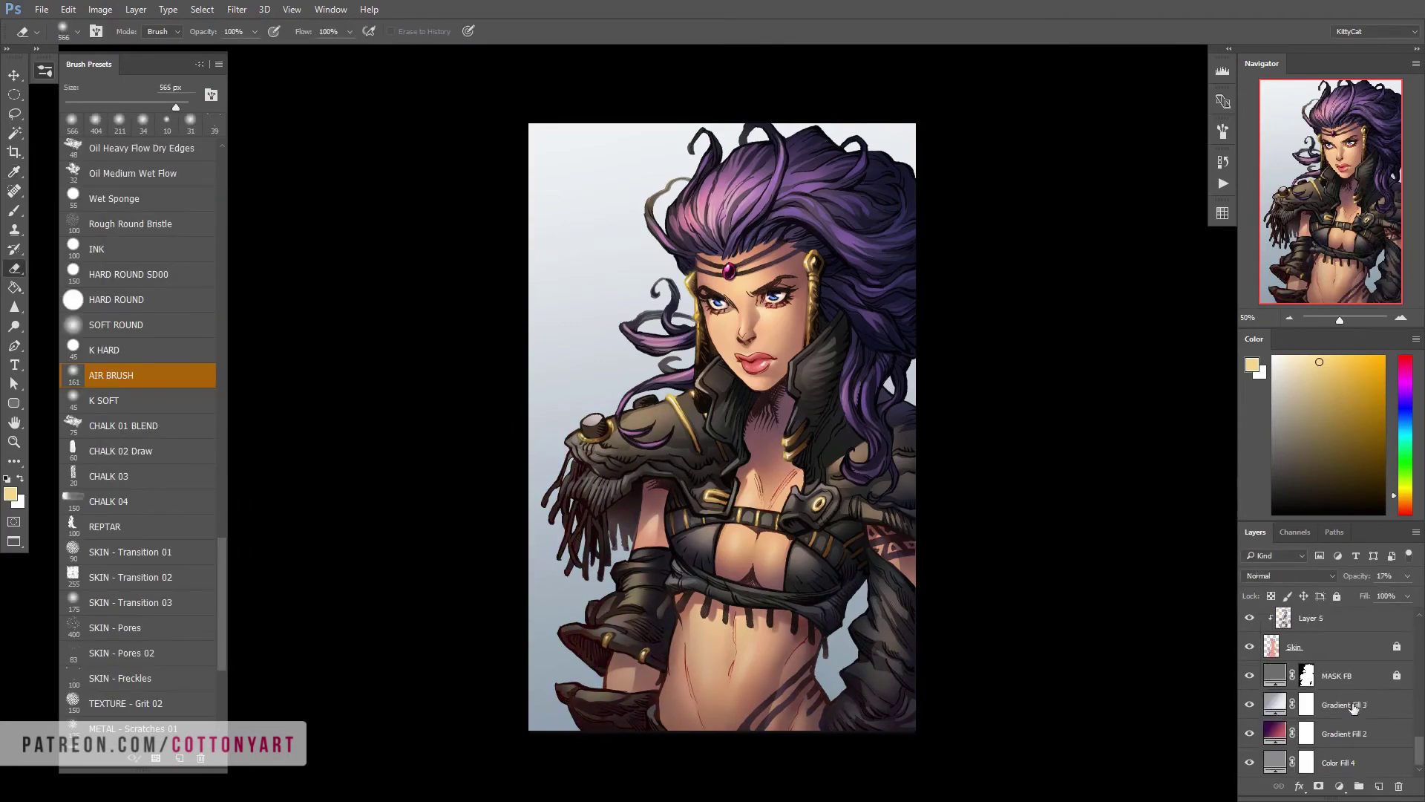
Pick the CHALK 04 brush, hide Gradient Fill 2, and try then undo grey test strokes
{"action": "left_click", "coordinate": [132, 508]}
{"action": "scroll", "coordinate": [1262, 705], "scroll_direction": "down", "scroll_amount": 1}
{"action": "left_click", "coordinate": [1250, 734]}
{"action": "left_click", "coordinate": [1250, 734]}
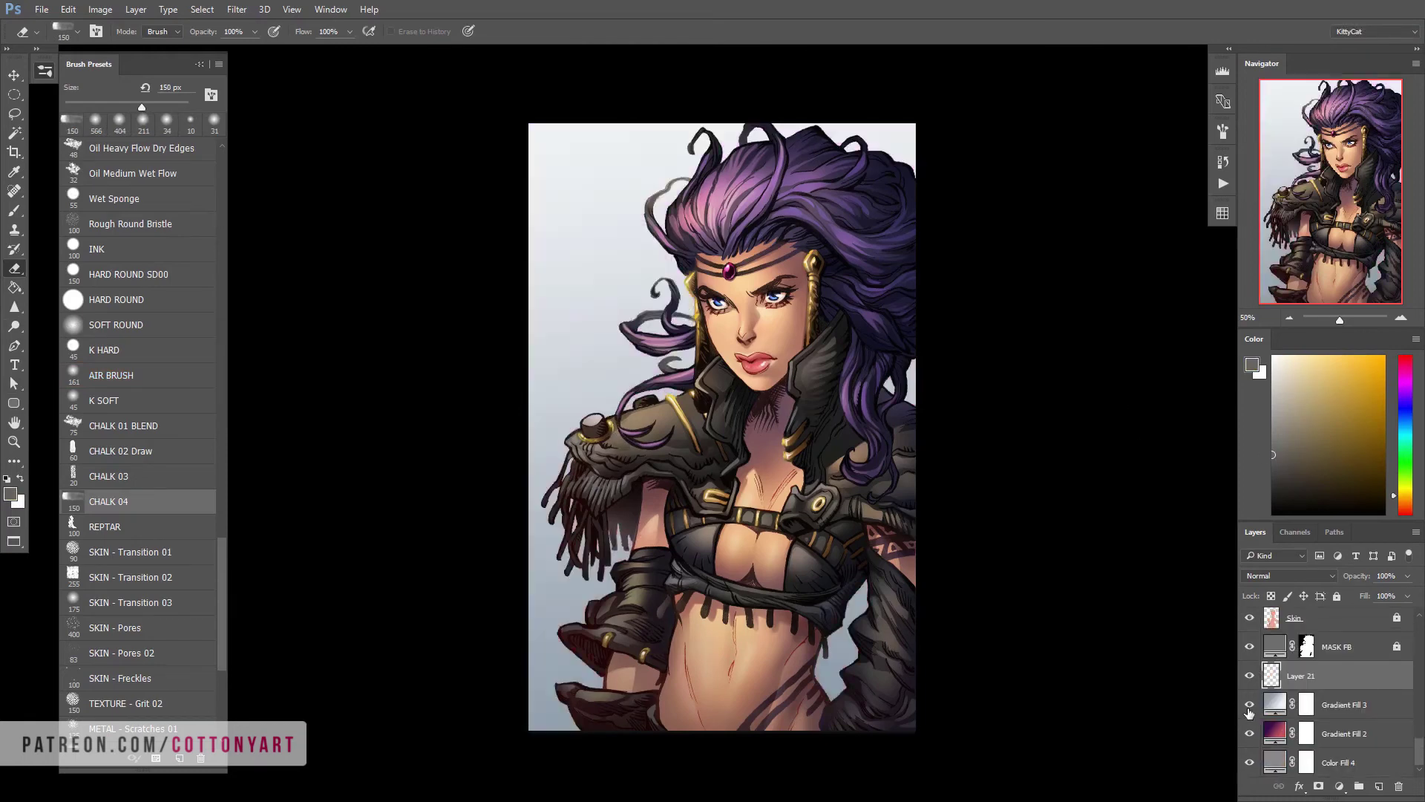
{"action": "left_click", "coordinate": [1250, 734]}
{"action": "left_click", "coordinate": [1250, 733]}
{"action": "key", "text": "b"}
{"action": "mouse_move", "coordinate": [553, 334]}
{"action": "left_mouse_down"}
{"action": "mouse_move", "coordinate": [540, 422]}
{"action": "mouse_move", "coordinate": [541, 334]}
{"action": "mouse_move", "coordinate": [638, 267]}
{"action": "mouse_move", "coordinate": [590, 352]}
{"action": "mouse_move", "coordinate": [445, 461]}
{"action": "left_mouse_up"}
{"action": "key", "text": "period"}
{"action": "key", "text": "period"}
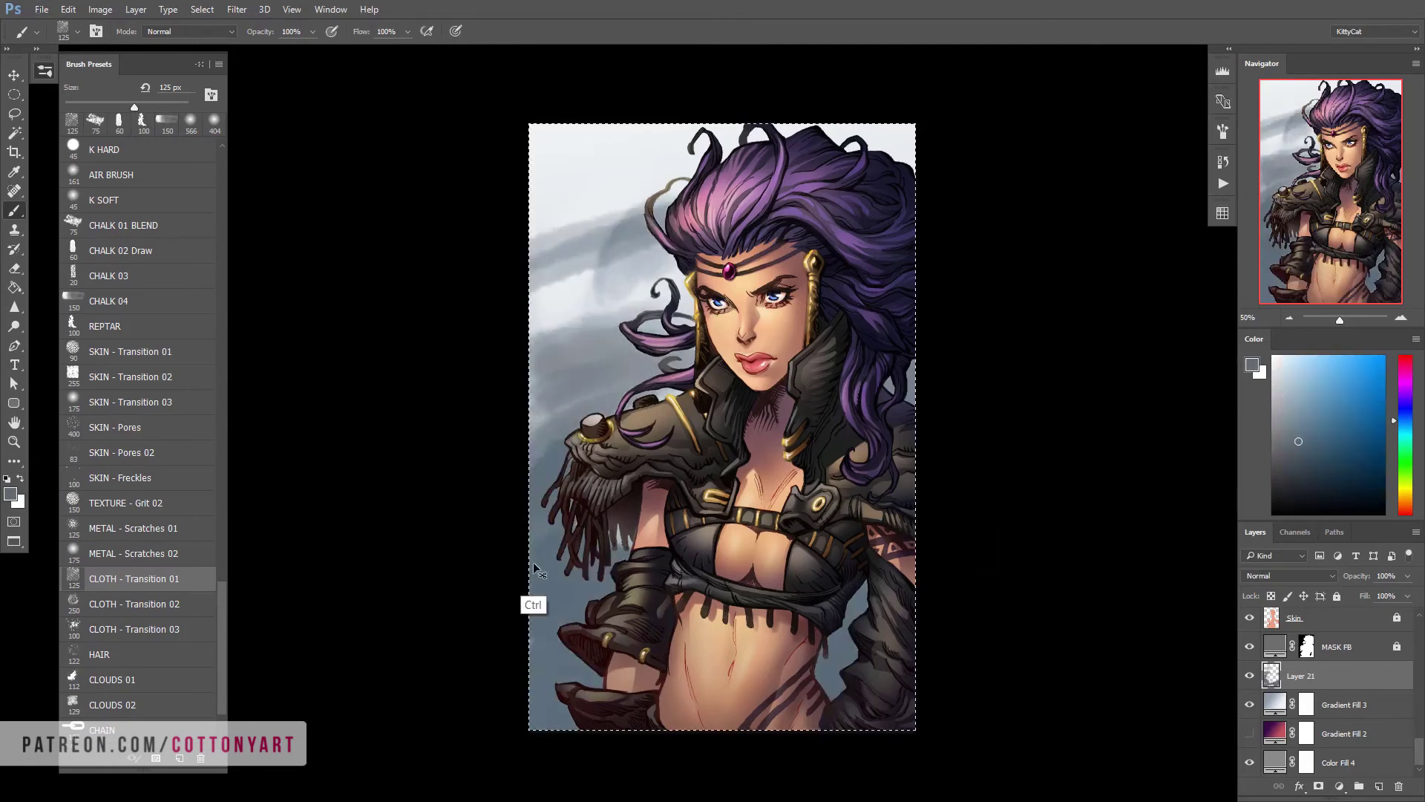
{"action": "key", "text": "ctrl+z"}
{"action": "key", "text": "period"}
{"action": "key", "text": "period"}
{"action": "key", "text": "period"}
{"action": "key", "text": "period"}
{"action": "key", "text": "period"}
Paint near-white clouds across the left and upper-left background
{"action": "mouse_move", "coordinate": [541, 372]}
{"action": "left_mouse_down"}
{"action": "mouse_move", "coordinate": [793, 364]}
{"action": "mouse_move", "coordinate": [579, 579]}
{"action": "left_mouse_up"}
{"action": "left_click", "coordinate": [616, 393], "text": "alt"}
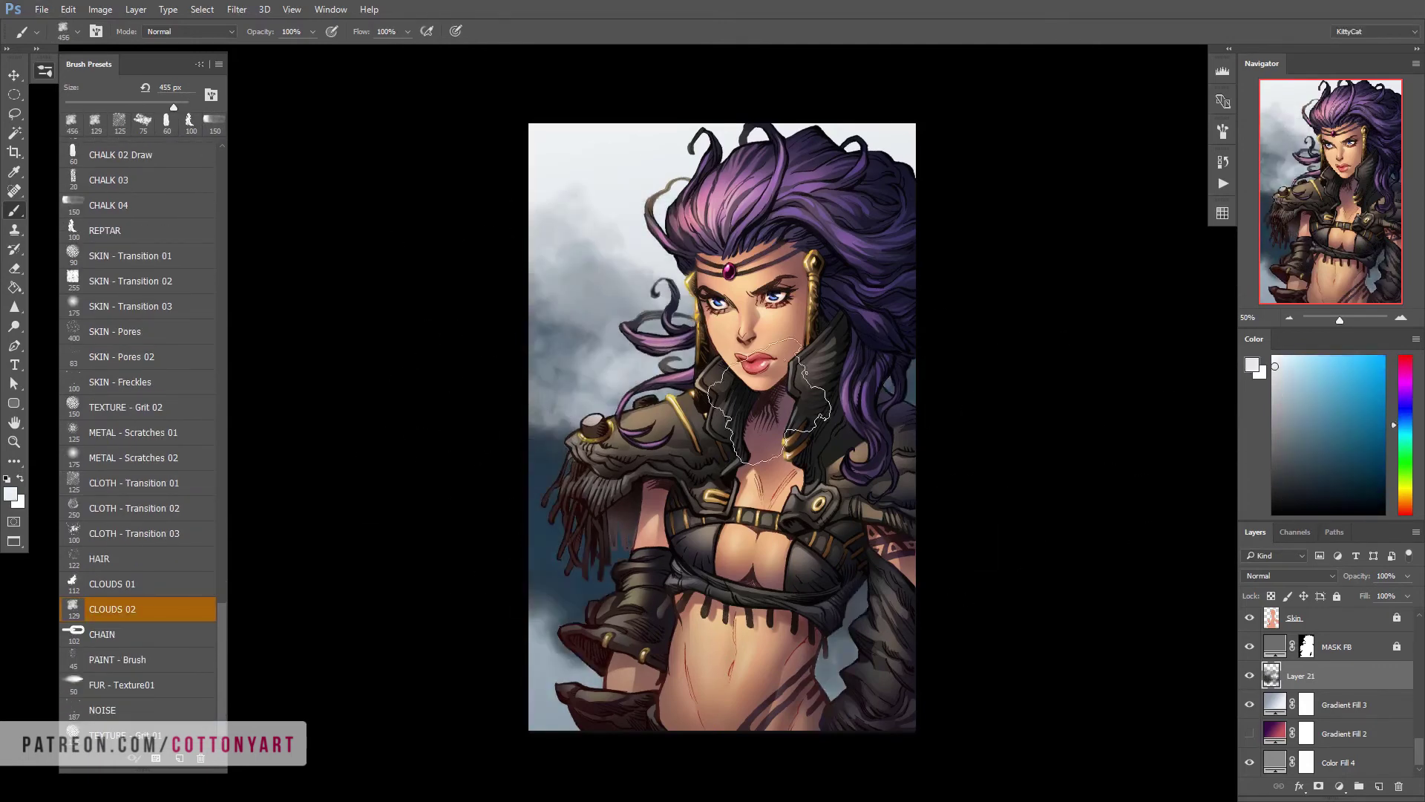
{"action": "left_click_drag", "start_coordinate": [550, 483], "coordinate": [564, 668]}
{"action": "mouse_move", "coordinate": [579, 334]}
{"action": "left_mouse_down"}
{"action": "mouse_move", "coordinate": [592, 295]}
{"action": "mouse_move", "coordinate": [509, 509]}
{"action": "mouse_move", "coordinate": [939, 589]}
{"action": "mouse_move", "coordinate": [887, 624]}
{"action": "left_mouse_up"}
{"action": "key", "text": "period"}
{"action": "key", "text": "period"}
{"action": "key", "text": "period"}
{"action": "key", "text": "period"}
{"action": "scroll", "coordinate": [430, 315], "scroll_direction": "up", "scroll_amount": 1}
{"action": "scroll", "coordinate": [141, 445], "scroll_direction": "up", "scroll_amount": 10}
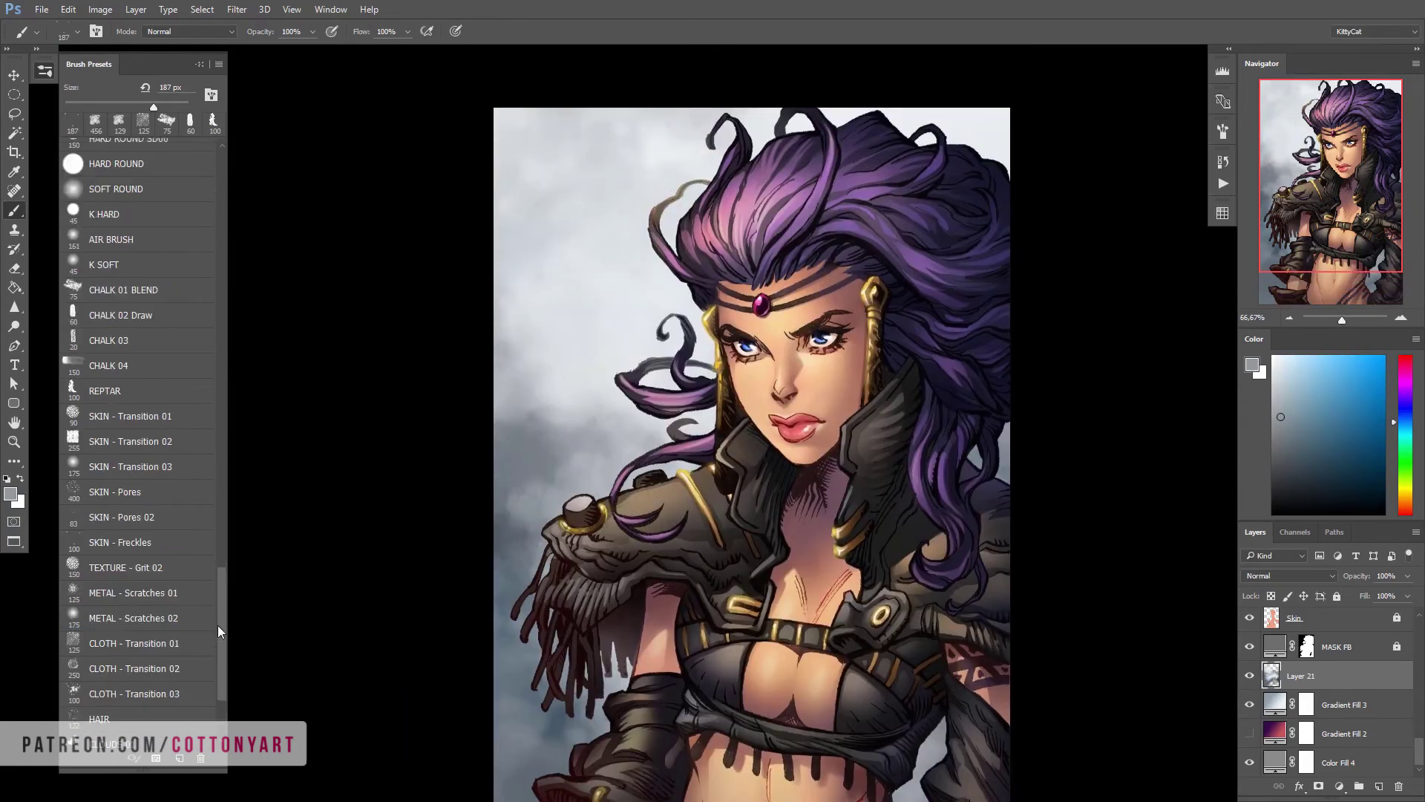
Darken the upper-left clouds with grey and add white clouds at the lower right
{"action": "left_click", "coordinate": [139, 488]}
{"action": "scroll", "coordinate": [141, 445], "scroll_direction": "down", "scroll_amount": 5}
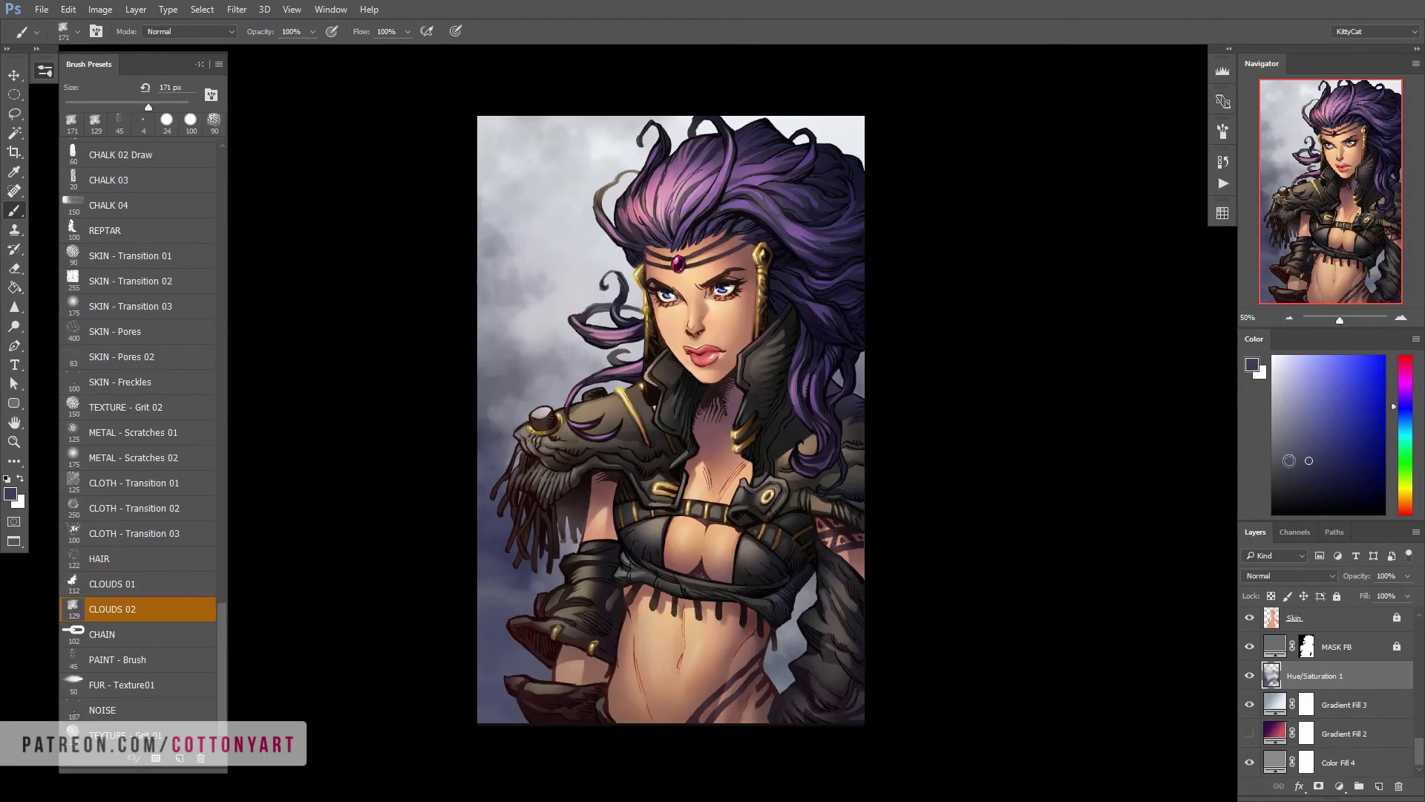
{"action": "left_click", "coordinate": [605, 349], "text": "alt"}
{"action": "left_click_drag", "start_coordinate": [519, 149], "coordinate": [609, 149]}
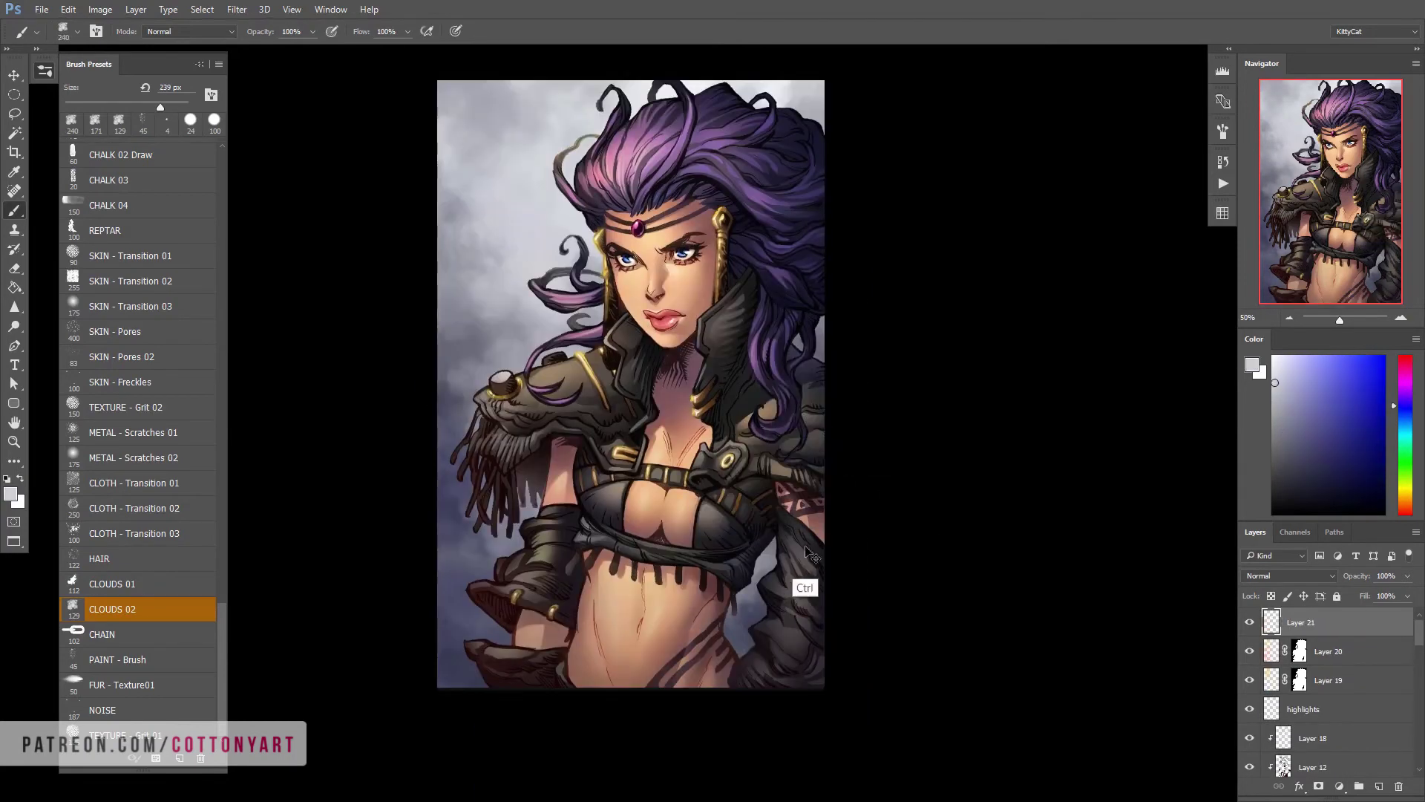
{"action": "mouse_move", "coordinate": [805, 586]}
{"action": "left_mouse_down"}
{"action": "mouse_move", "coordinate": [867, 585]}
{"action": "mouse_move", "coordinate": [862, 482]}
{"action": "left_mouse_up"}
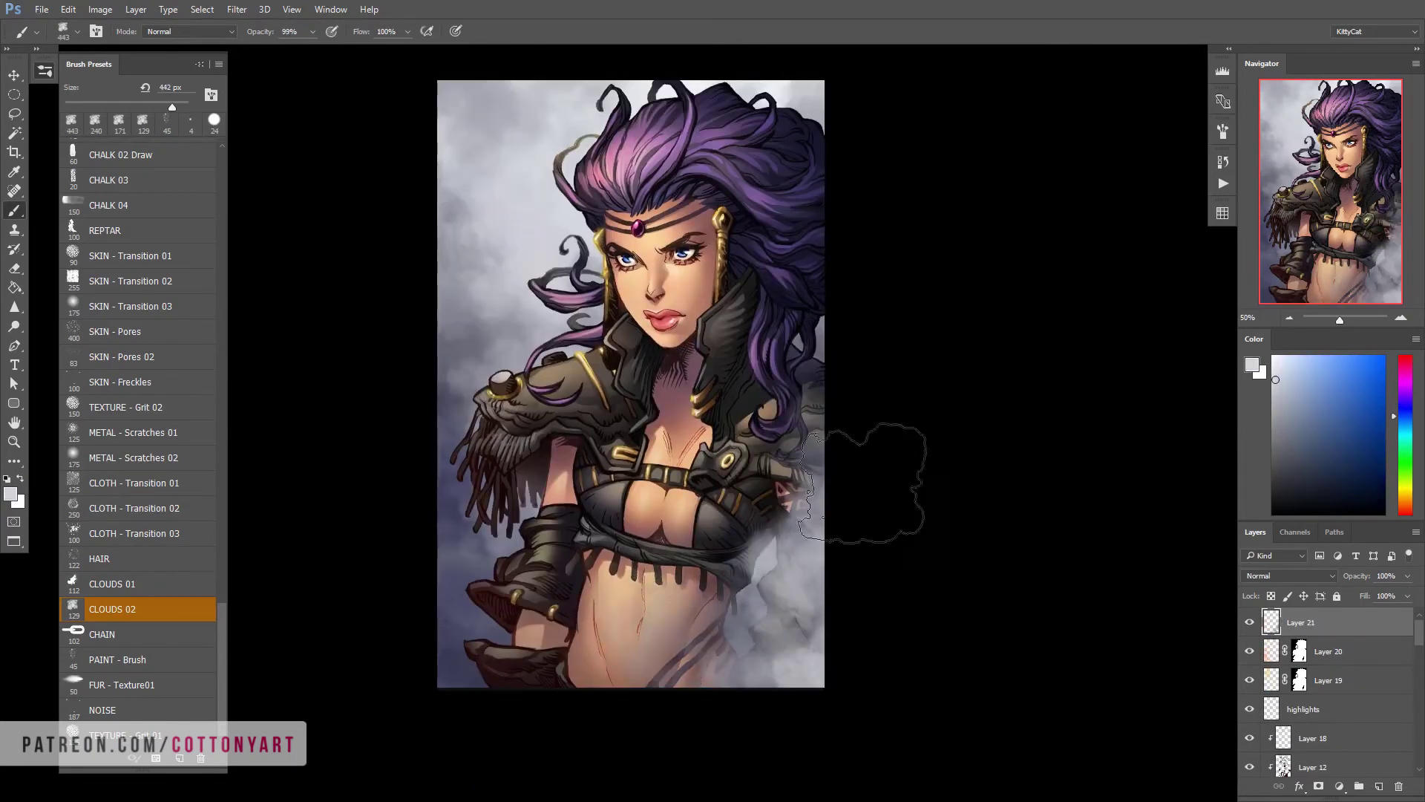
{"action": "left_click_drag", "start_coordinate": [718, 587], "coordinate": [824, 576]}
Set the cloud layer Layer 21 to Soft Light and enlarge the brush to 464 px
{"action": "left_click", "coordinate": [1290, 576]}
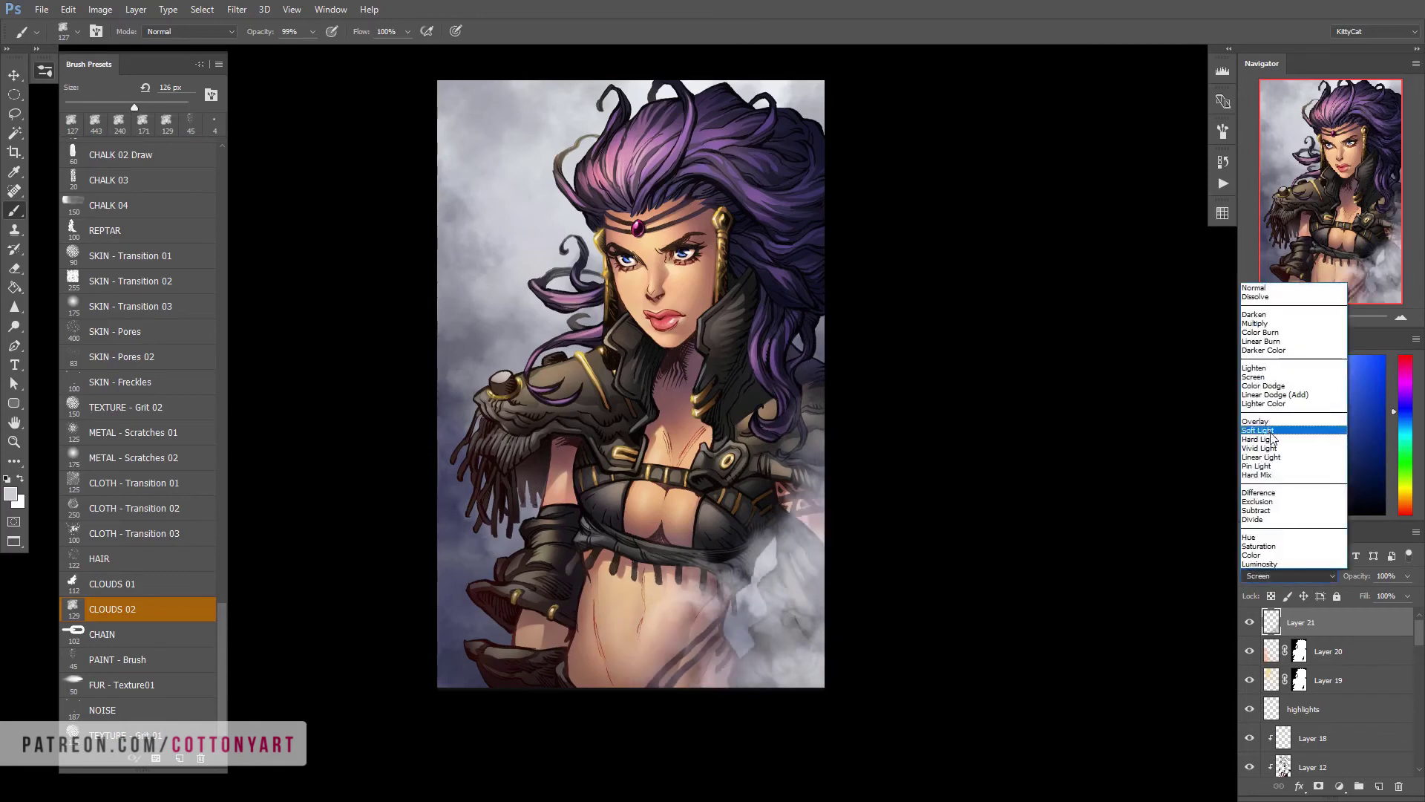
{"action": "left_click", "coordinate": [1281, 414]}
{"action": "right_click", "coordinate": [727, 653]}
{"action": "left_click_drag", "start_coordinate": [854, 383], "coordinate": [928, 382]}
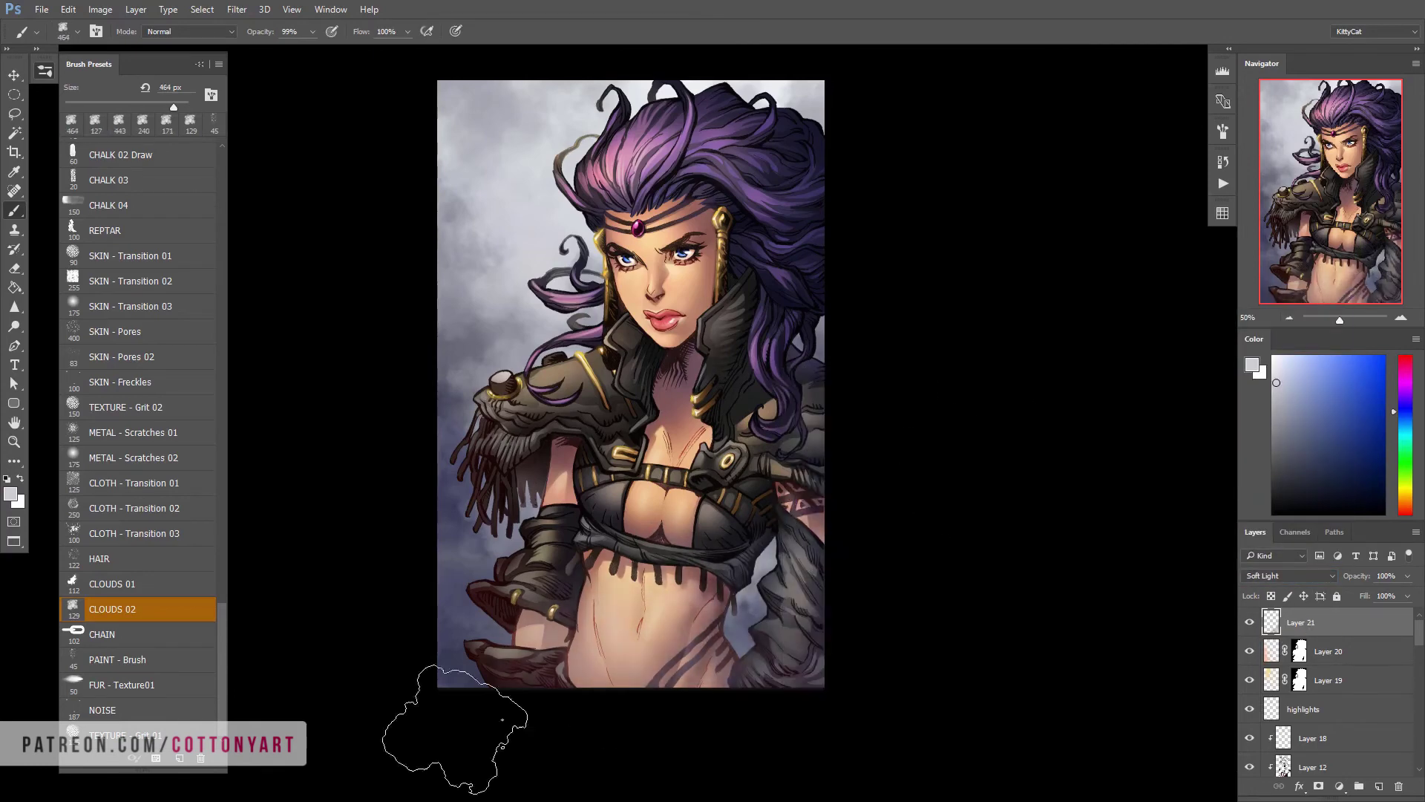
Set Layer 22 to Color Dodge and paint a light peach glow near the hair at 70 px
{"action": "scroll", "coordinate": [1329, 690], "scroll_direction": "down", "scroll_amount": 5}
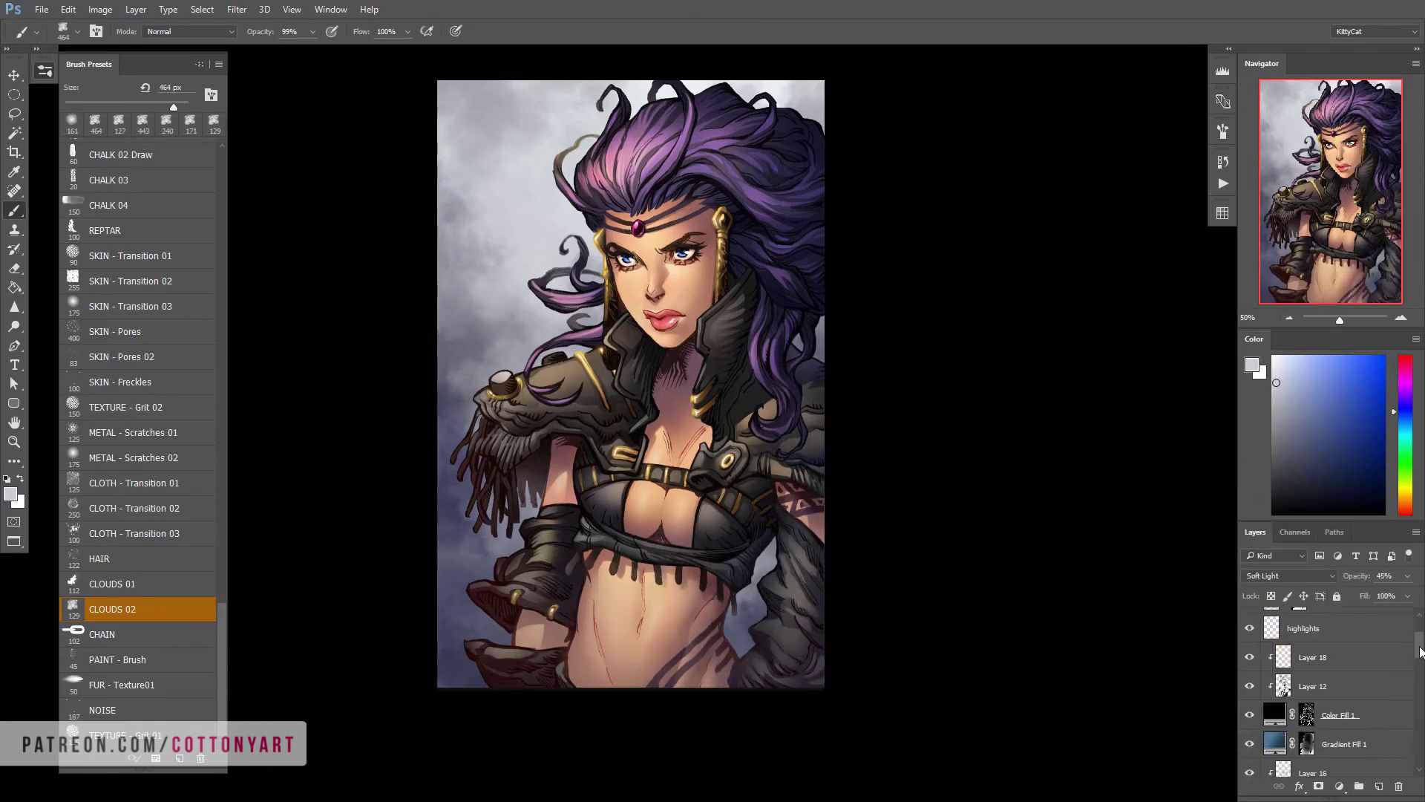
{"action": "left_click", "coordinate": [1301, 733]}
{"action": "left_click", "coordinate": [1290, 576]}
{"action": "left_click", "coordinate": [1274, 428]}
{"action": "left_click", "coordinate": [653, 535], "text": "alt"}
{"action": "right_click", "coordinate": [772, 320]}
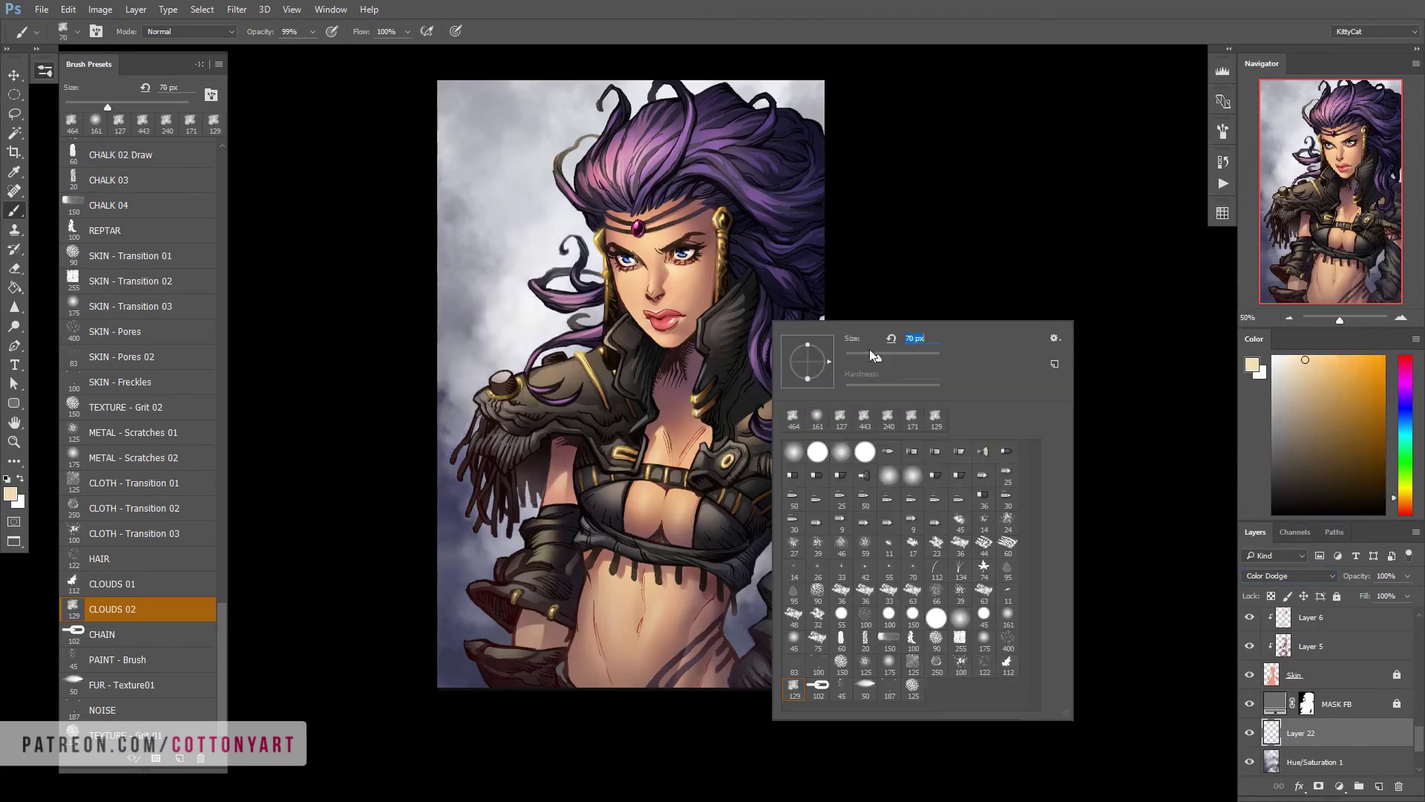
{"action": "left_click_drag", "start_coordinate": [854, 340], "coordinate": [798, 340]}
{"action": "key", "text": "Return"}
{"action": "left_click_drag", "start_coordinate": [524, 189], "coordinate": [589, 239]}
{"action": "left_click_drag", "start_coordinate": [710, 447], "coordinate": [731, 469]}
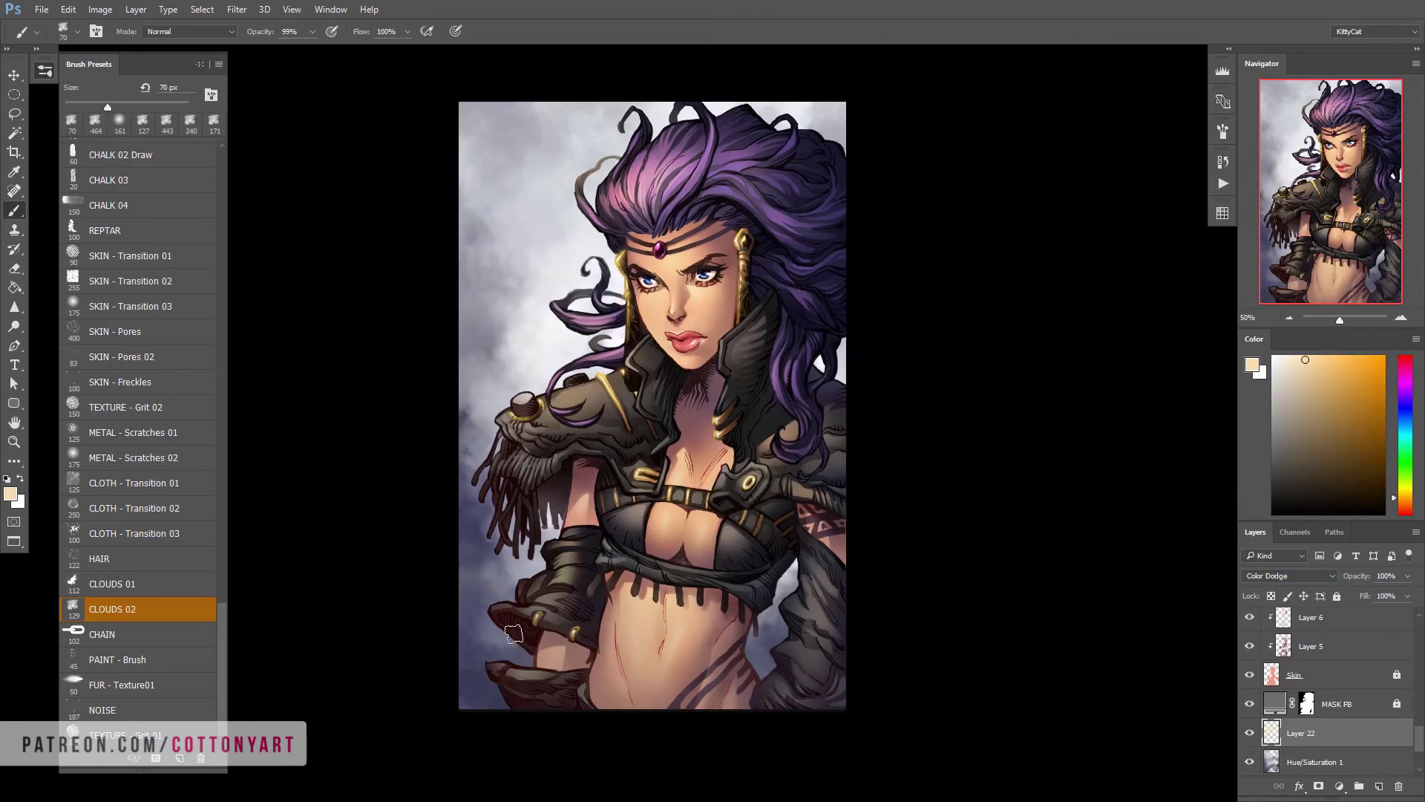
Add an Overlay layer and airbrush warm brownish tones and lighter canvas edges
{"action": "left_click", "coordinate": [1379, 786]}
{"action": "left_click", "coordinate": [1290, 575]}
{"action": "left_click", "coordinate": [1270, 407]}
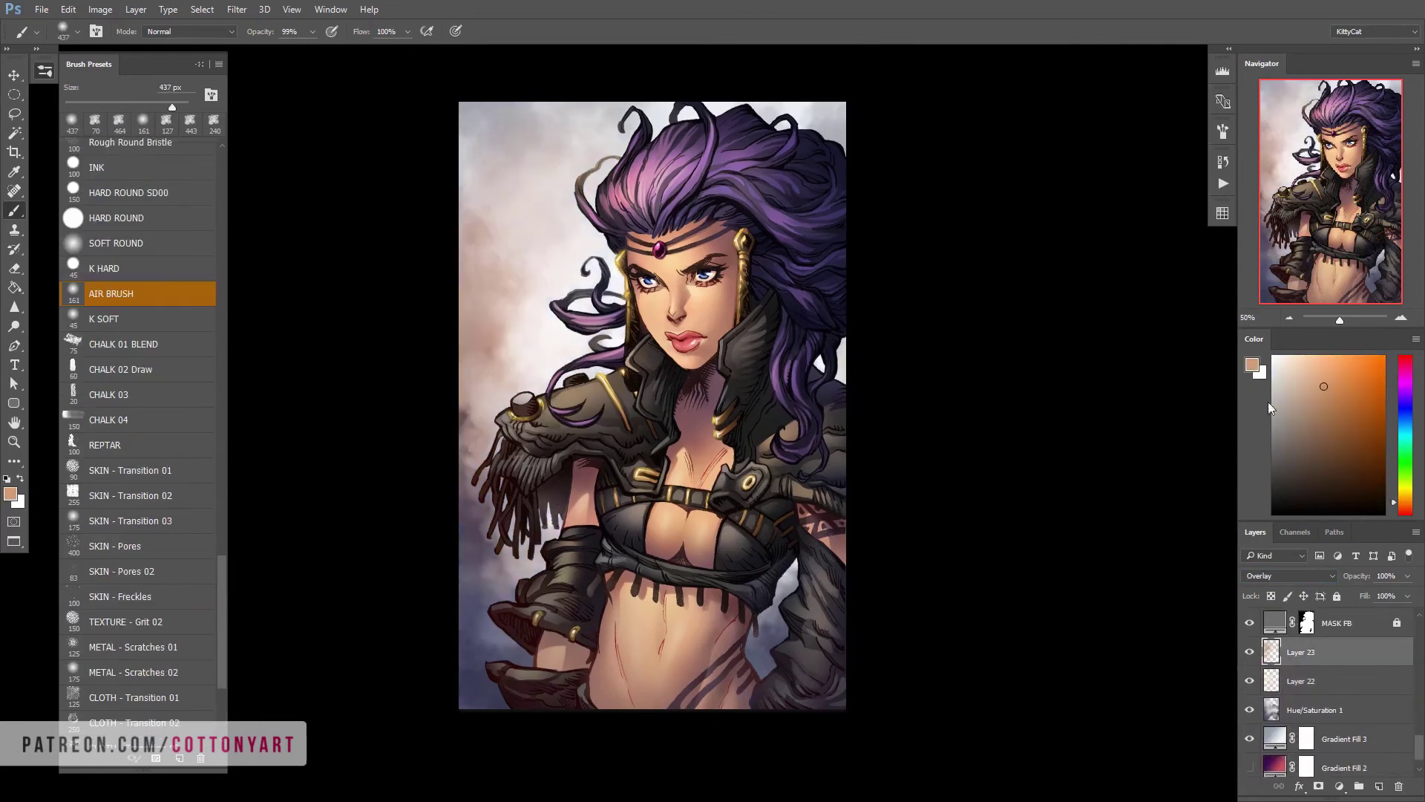
{"action": "left_click_drag", "start_coordinate": [475, 260], "coordinate": [482, 549]}
{"action": "left_click_drag", "start_coordinate": [520, 122], "coordinate": [832, 127]}
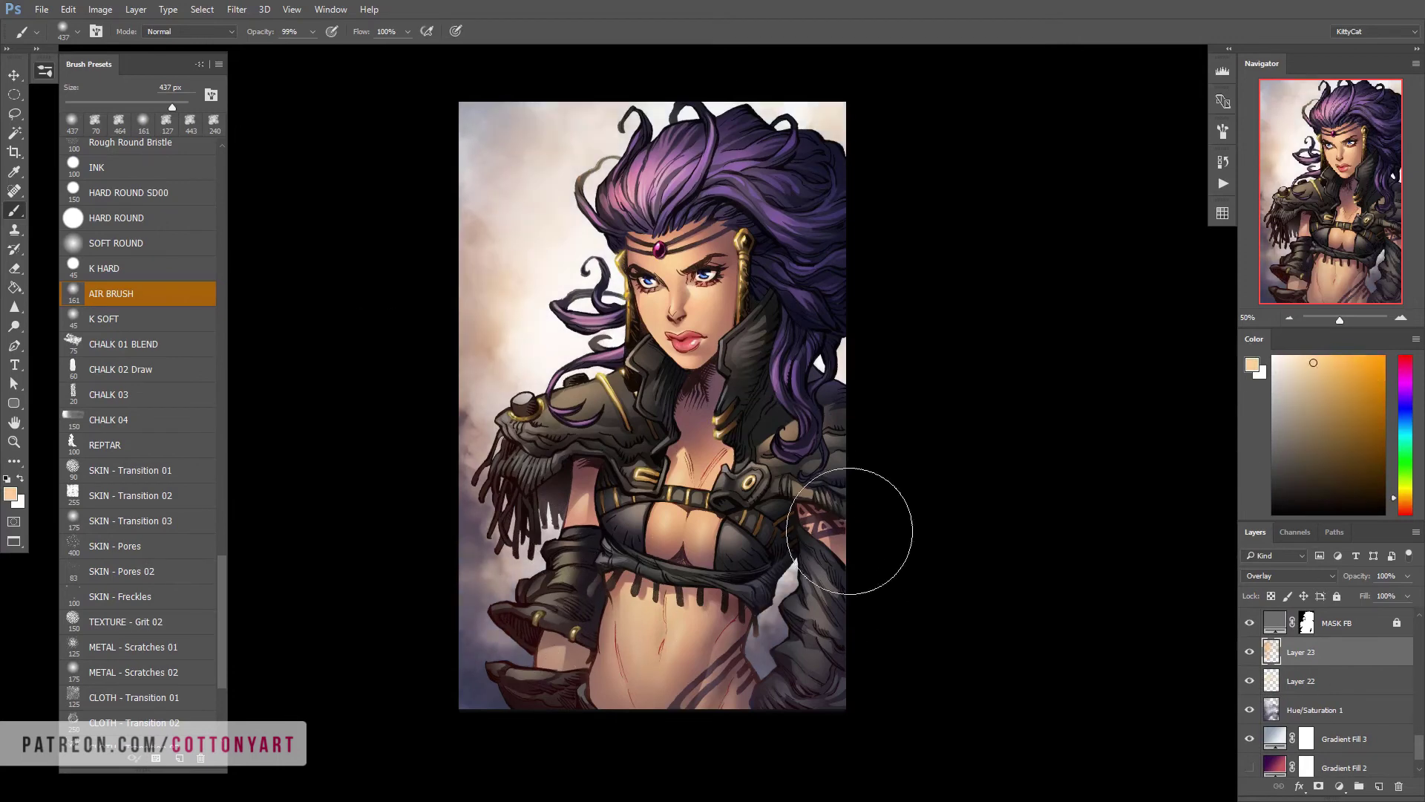
Paint dark navy cloud texture at the top-left with the CLOUDS 02 brush at 357 px, 23% opacity
{"action": "left_click", "coordinate": [1314, 710]}
{"action": "scroll", "coordinate": [141, 446], "scroll_direction": "down", "scroll_amount": 5}
{"action": "left_click", "coordinate": [111, 609]}
{"action": "left_click", "coordinate": [750, 533], "text": "alt"}
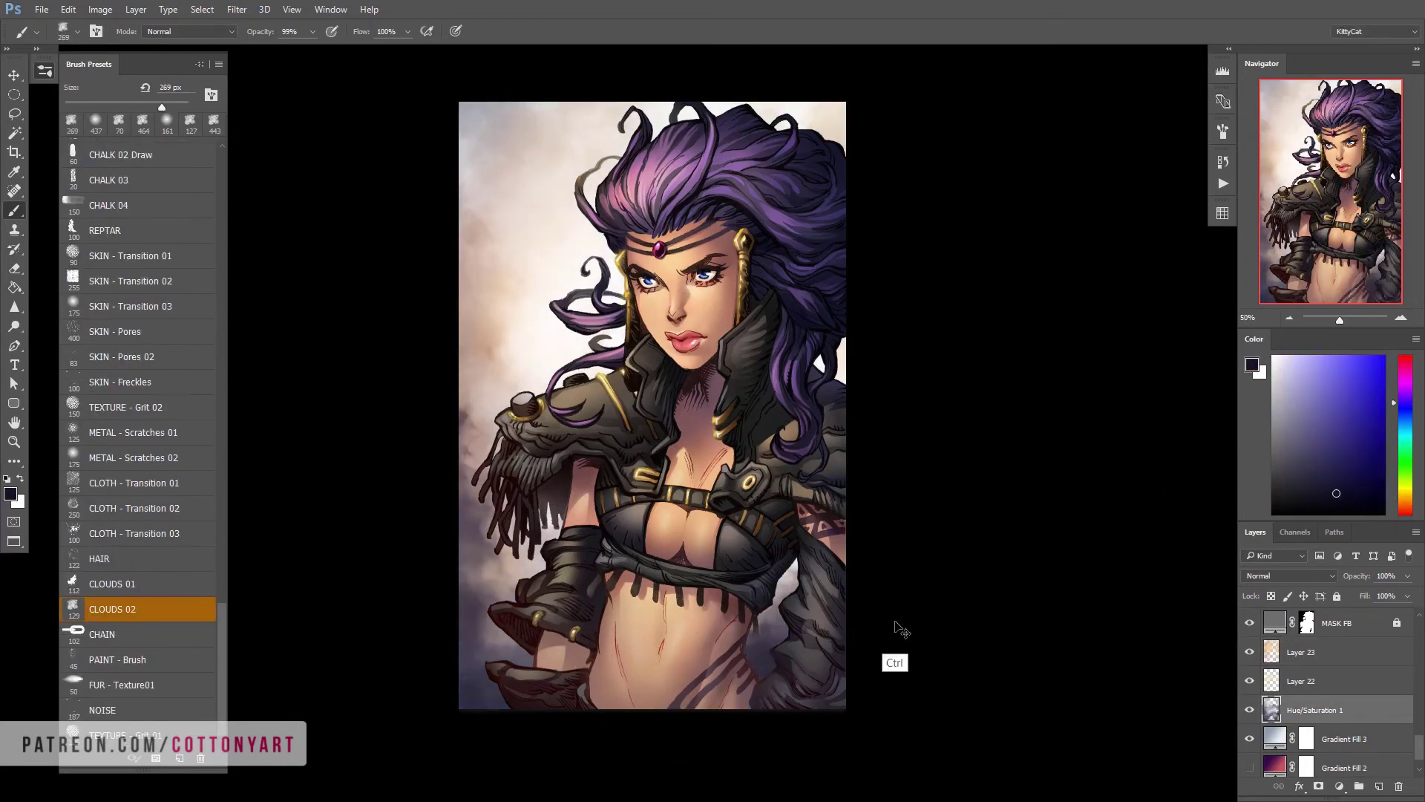
{"action": "key", "text": "]"}
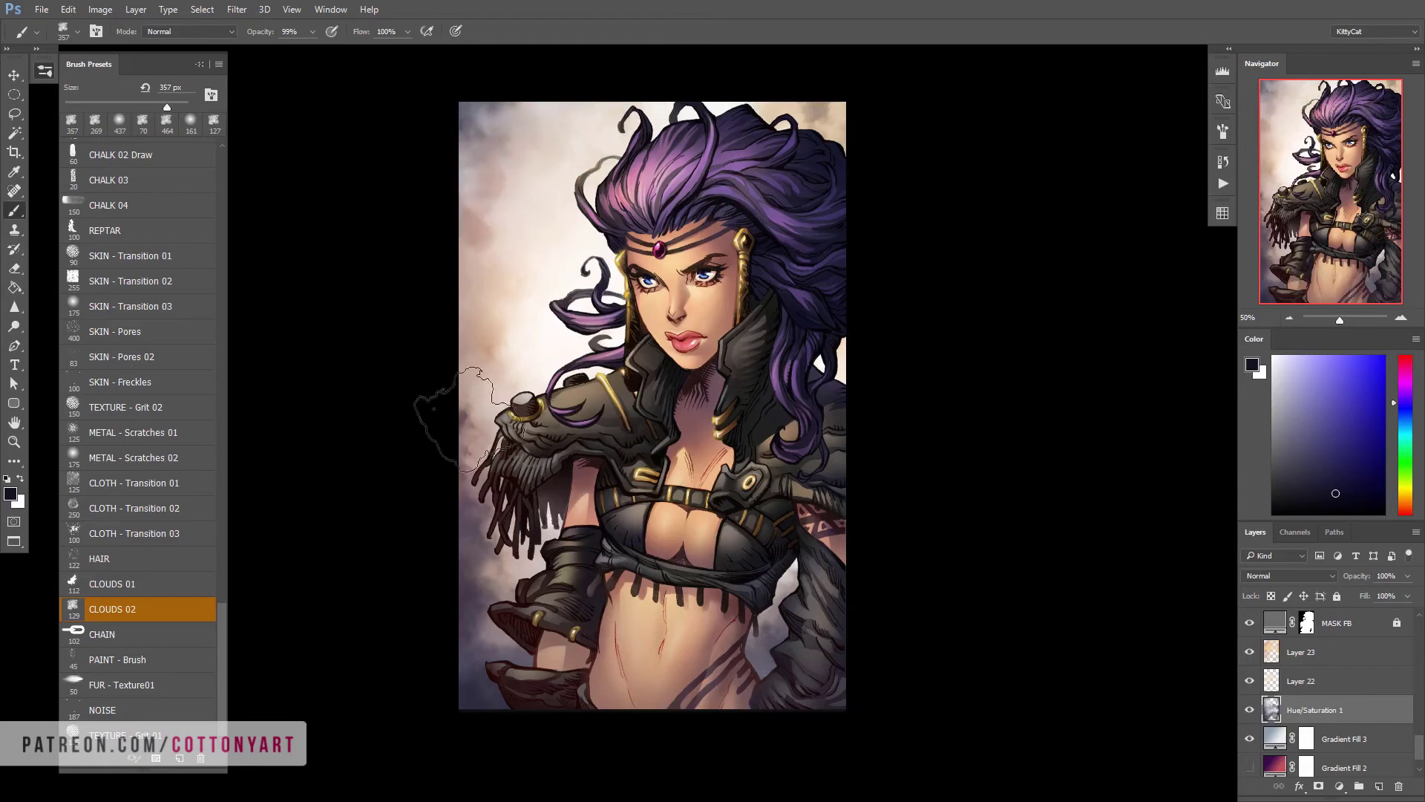
{"action": "left_click_drag", "start_coordinate": [482, 126], "coordinate": [505, 215]}
{"action": "key", "text": "2"}
{"action": "key", "text": "3"}
{"action": "mouse_move", "coordinate": [482, 119]}
{"action": "left_mouse_down"}
{"action": "mouse_move", "coordinate": [608, 134]}
{"action": "mouse_move", "coordinate": [490, 386]}
{"action": "left_mouse_up"}
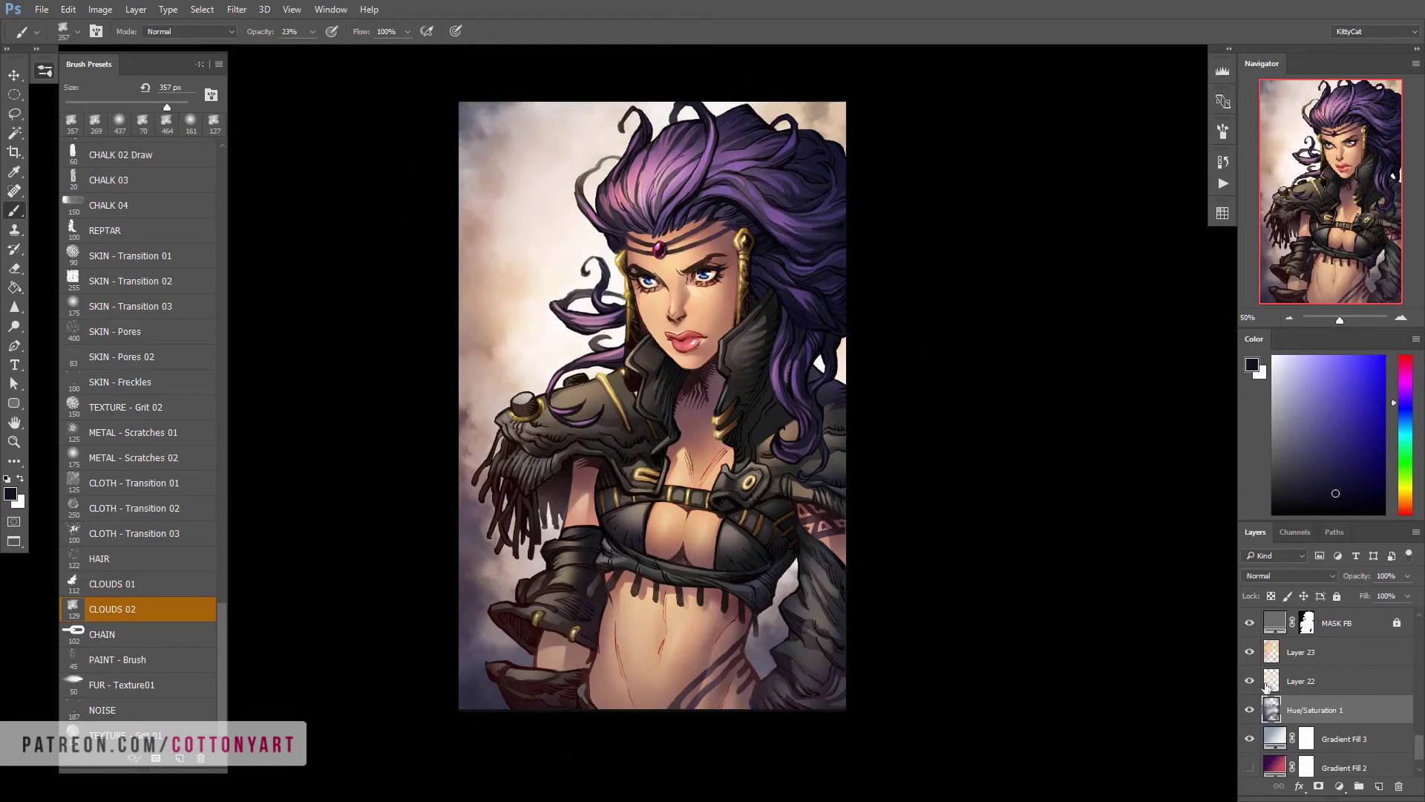
Lower Layer 22 to 33% opacity and darken the top-left corner at 66% paint opacity
{"action": "left_click", "coordinate": [1301, 681]}
{"action": "left_click_drag", "start_coordinate": [1408, 575], "coordinate": [1361, 599]}
{"action": "left_click", "coordinate": [1311, 711]}
{"action": "key", "text": "6"}
{"action": "key", "text": "6"}
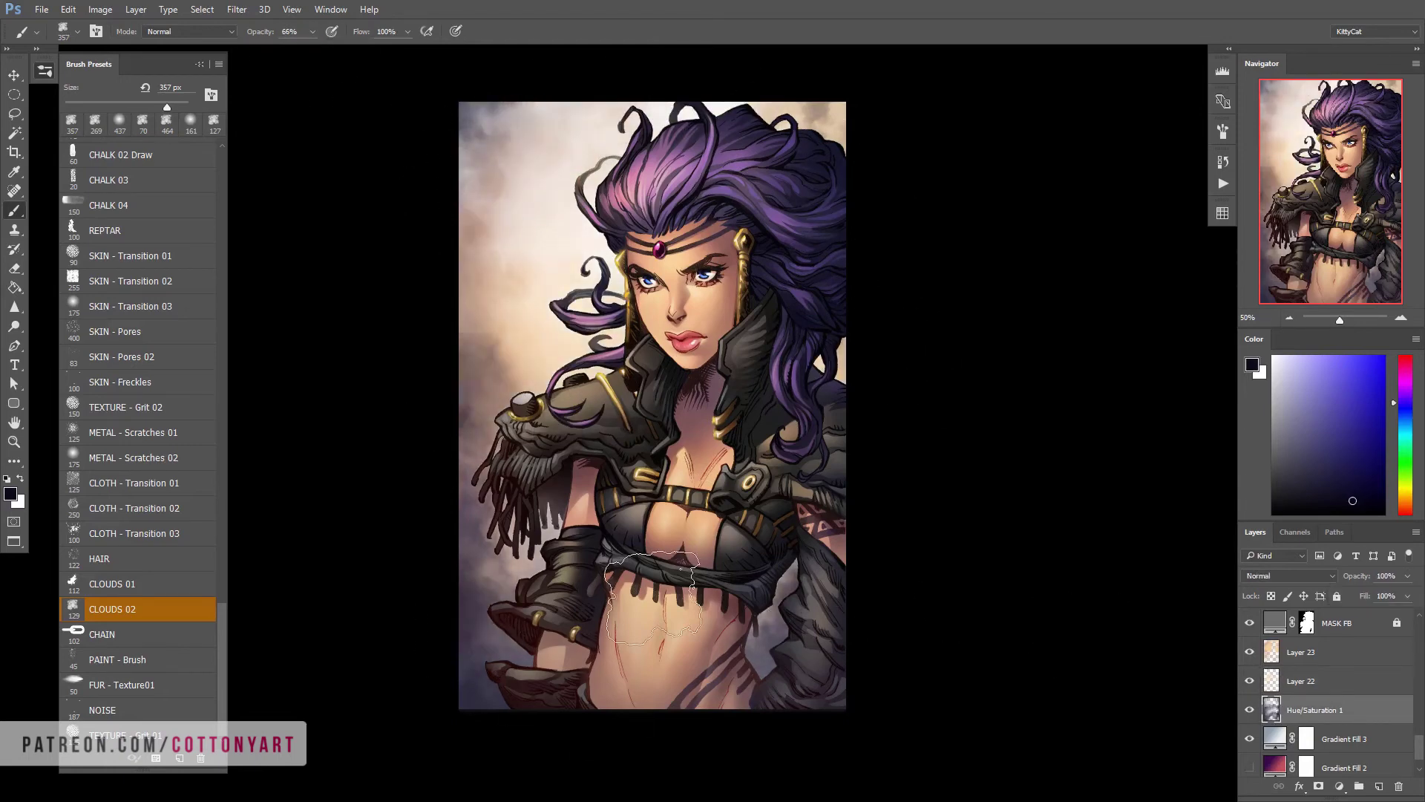
{"action": "left_click_drag", "start_coordinate": [482, 119], "coordinate": [601, 149]}
Create and remove an empty Layer 24, toggling Layer 22's visibility to compare the clouds
{"action": "left_click", "coordinate": [1313, 659]}
{"action": "key", "text": "ctrl+shift+alt+n"}
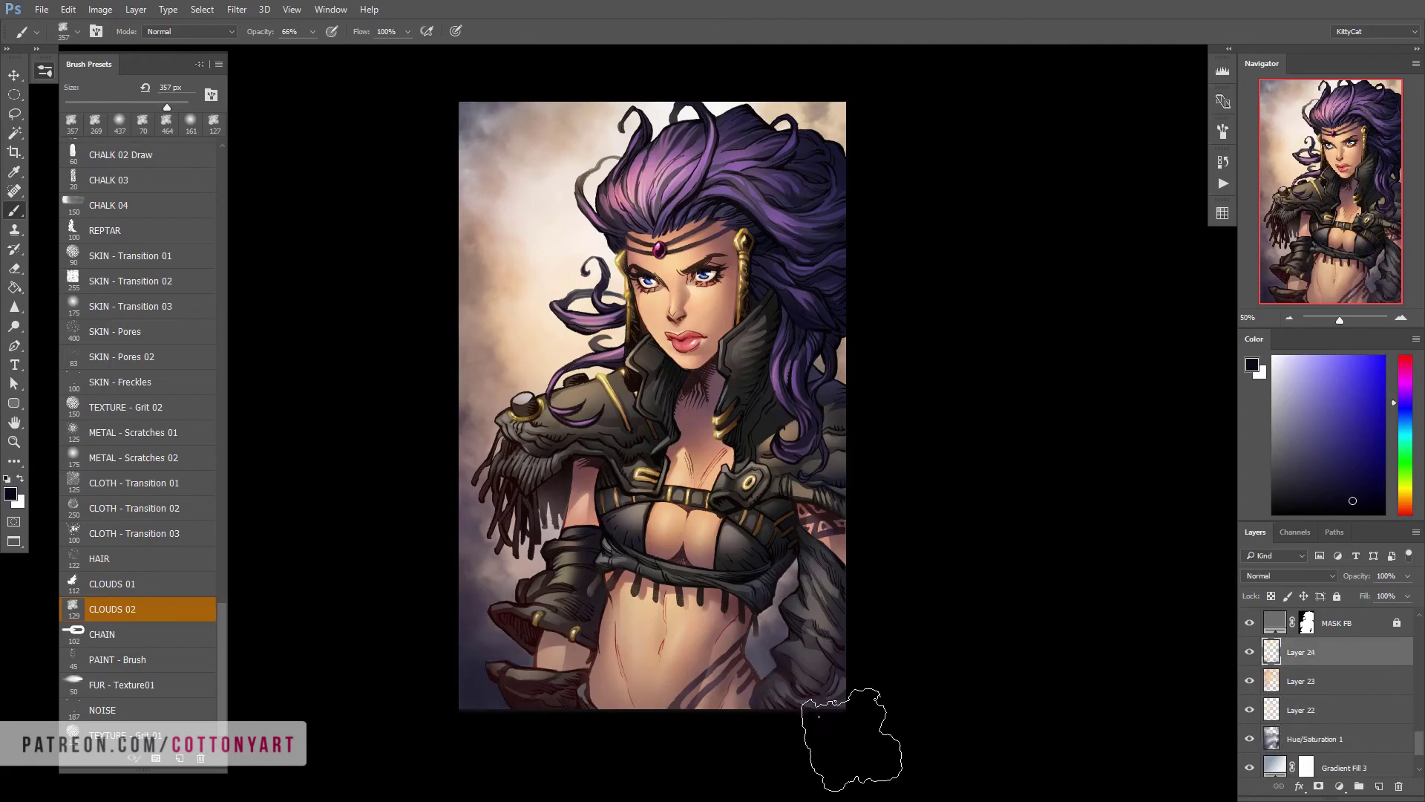
{"action": "left_click", "coordinate": [1250, 710]}
{"action": "left_click", "coordinate": [1249, 710]}
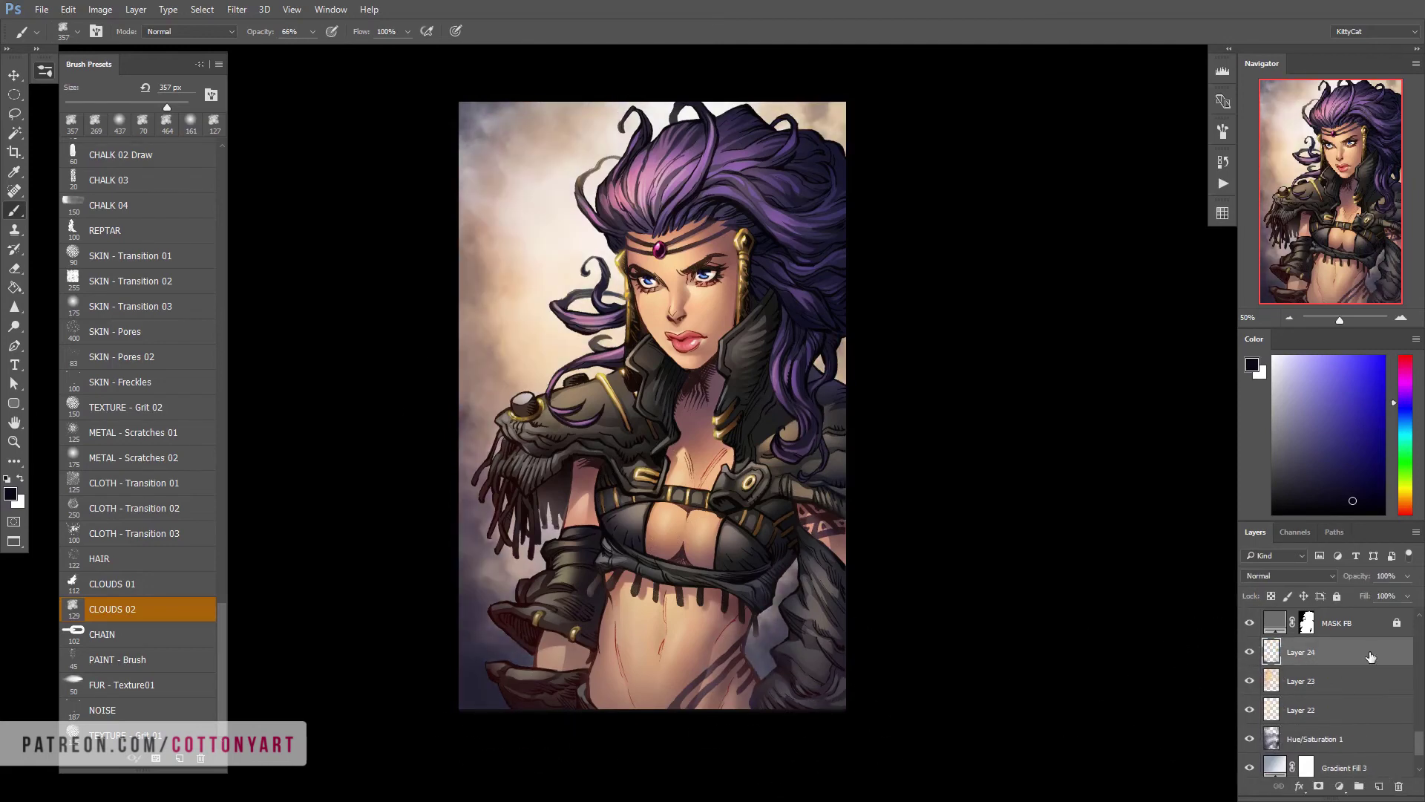
{"action": "left_click", "coordinate": [1249, 681]}
{"action": "left_click", "coordinate": [1250, 681]}
{"action": "key", "text": "Delete"}
{"action": "left_click", "coordinate": [1300, 681]}
{"action": "left_click", "coordinate": [1408, 576]}
Duplicate Hue/Saturation 1 to intensify colours and add a new empty layer
{"action": "left_click", "coordinate": [1329, 651]}
{"action": "scroll", "coordinate": [151, 348], "scroll_direction": "up", "scroll_amount": 3}
{"action": "left_click", "coordinate": [151, 335]}
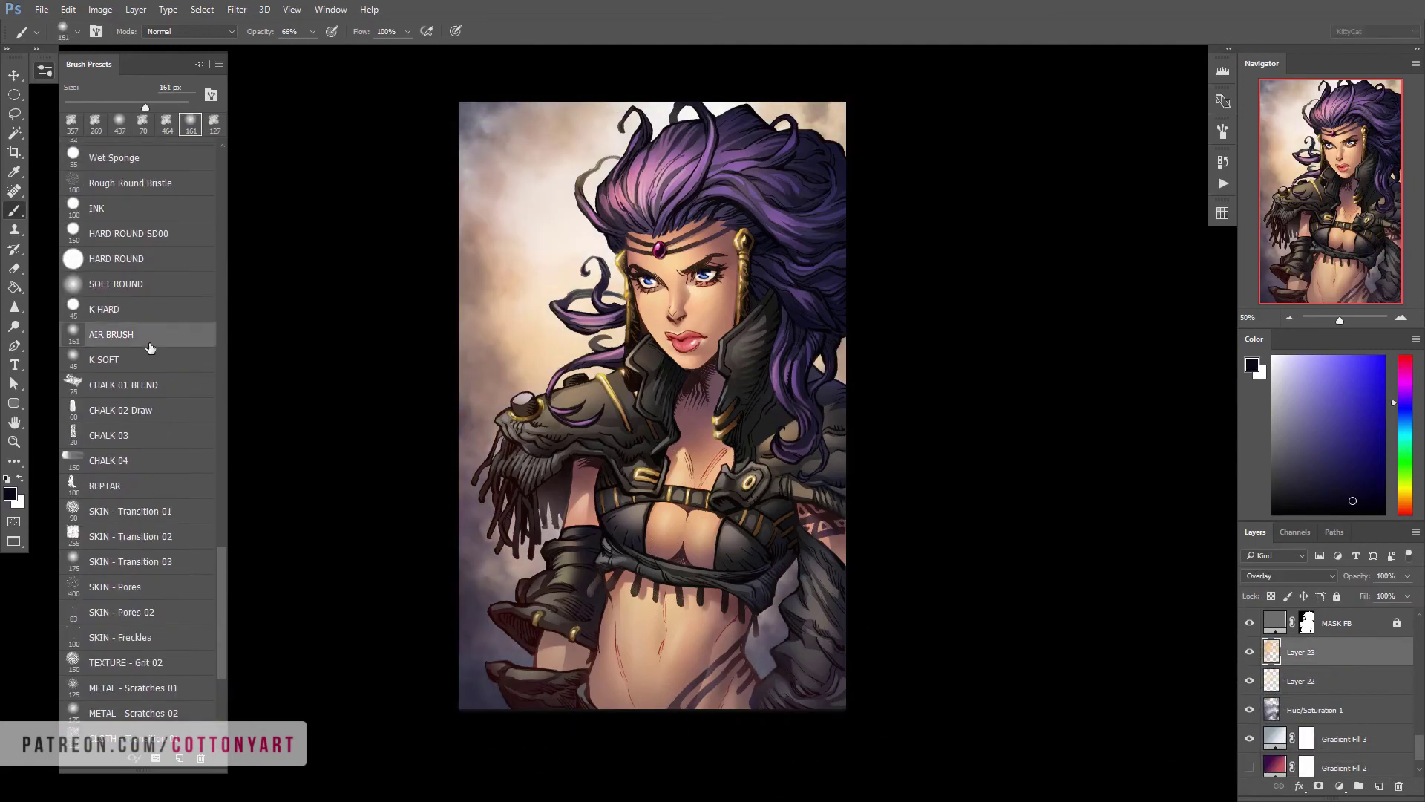
{"action": "left_click", "coordinate": [624, 298], "text": "alt"}
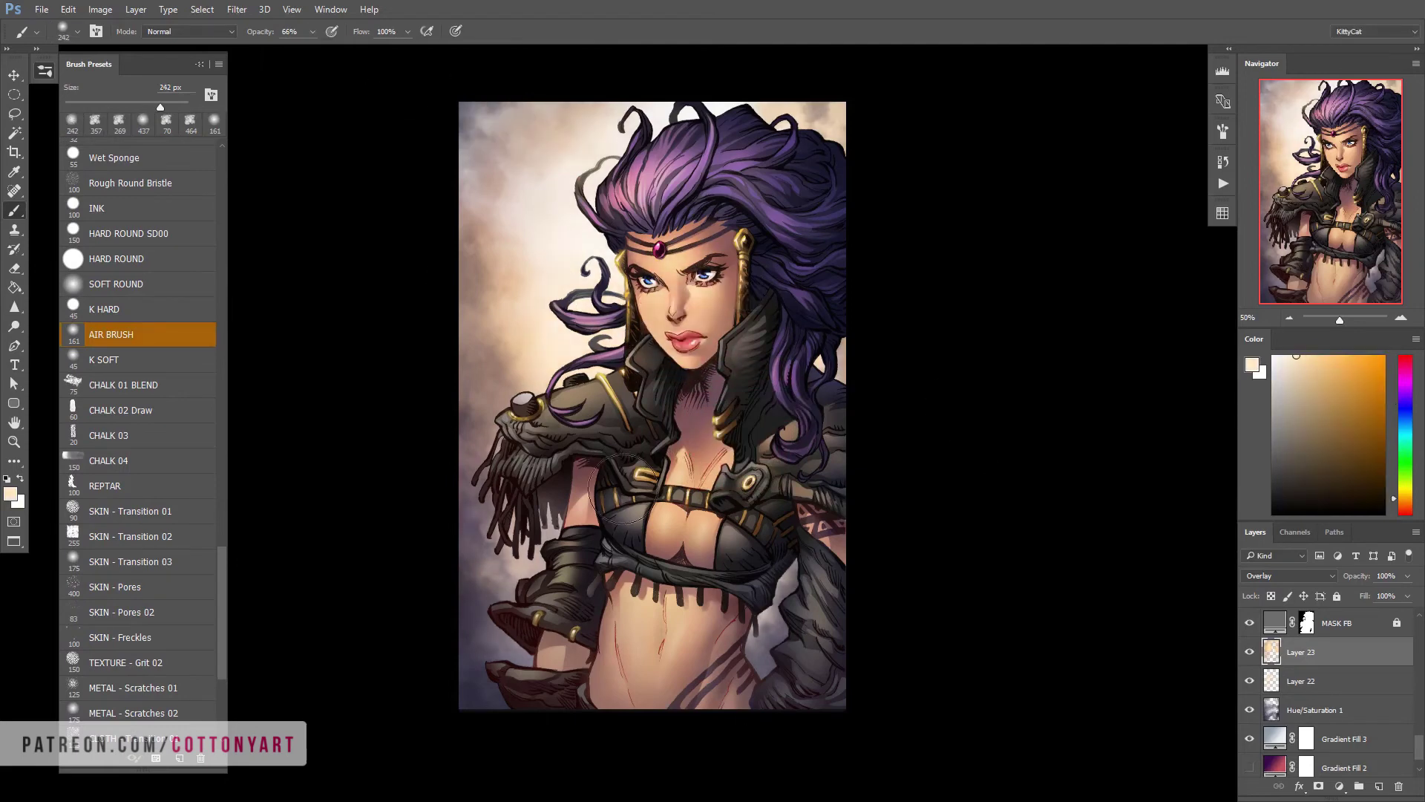
{"action": "left_click_drag", "start_coordinate": [1329, 710], "coordinate": [1378, 786]}
{"action": "key", "text": "ctrl+shift+alt+n"}
Choose the Watercolor Small Round Tip brush and view the artwork at actual pixel size
{"action": "left_click", "coordinate": [214, 558]}
{"action": "scroll", "coordinate": [224, 618], "scroll_direction": "down", "scroll_amount": 3}
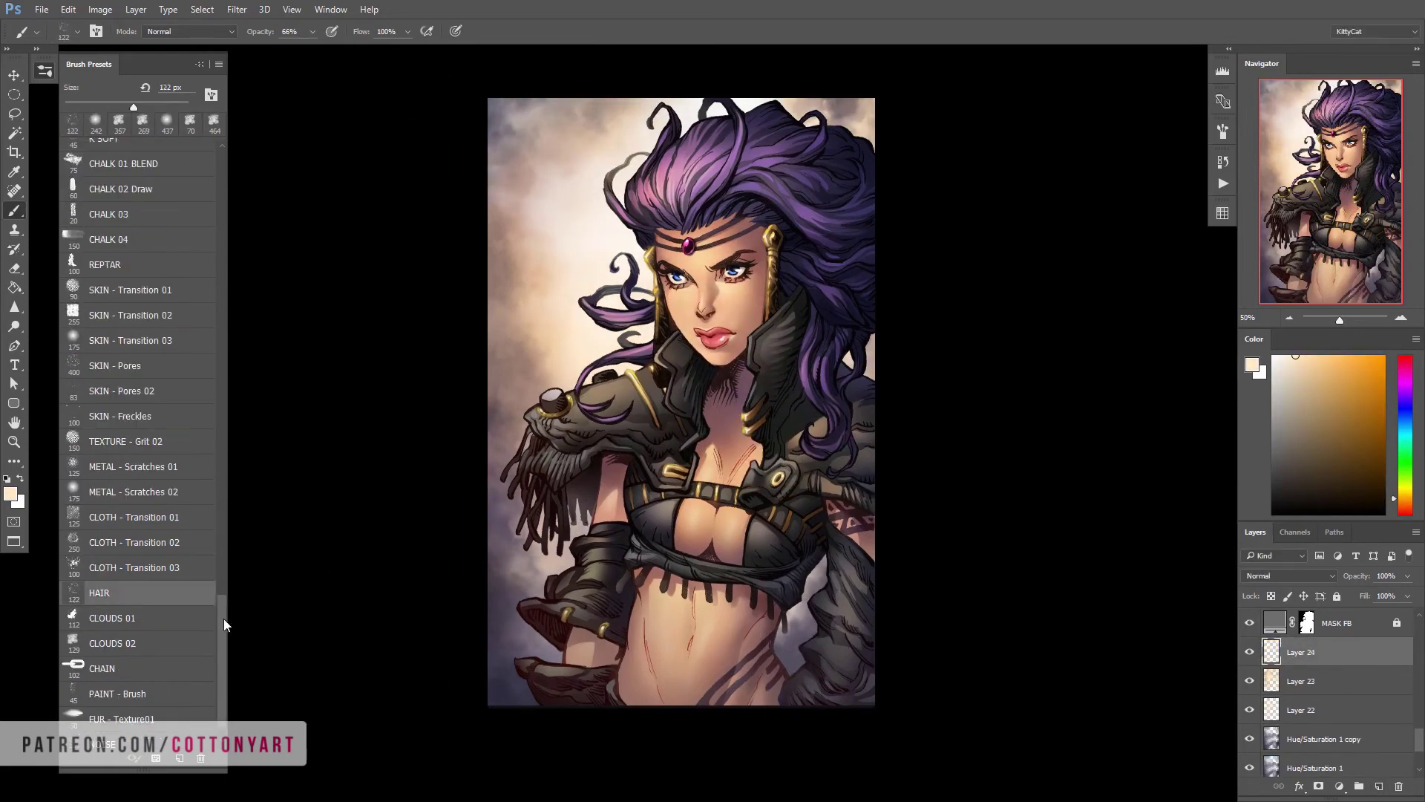
{"action": "scroll", "coordinate": [224, 611], "scroll_direction": "up", "scroll_amount": 6}
{"action": "scroll", "coordinate": [230, 493], "scroll_direction": "up", "scroll_amount": 10}
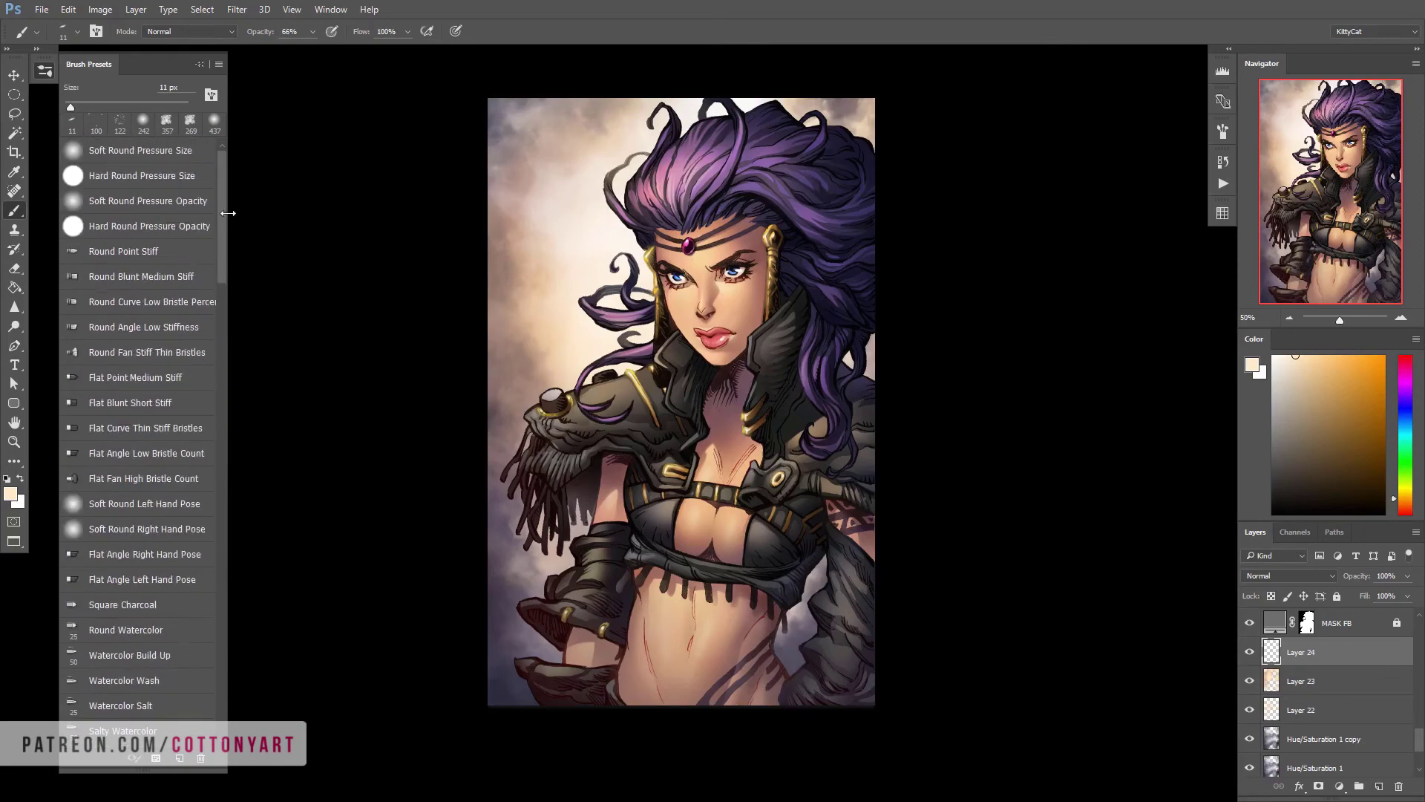
{"action": "scroll", "coordinate": [149, 446], "scroll_direction": "down", "scroll_amount": 8}
{"action": "left_click", "coordinate": [148, 364]}
{"action": "scroll", "coordinate": [148, 364], "scroll_direction": "down", "scroll_amount": 2}
{"action": "key", "text": "ctrl+1"}
{"action": "scroll", "coordinate": [1329, 698], "scroll_direction": "up", "scroll_amount": 2}
{"action": "scroll", "coordinate": [922, 687], "scroll_direction": "down", "scroll_amount": 2}
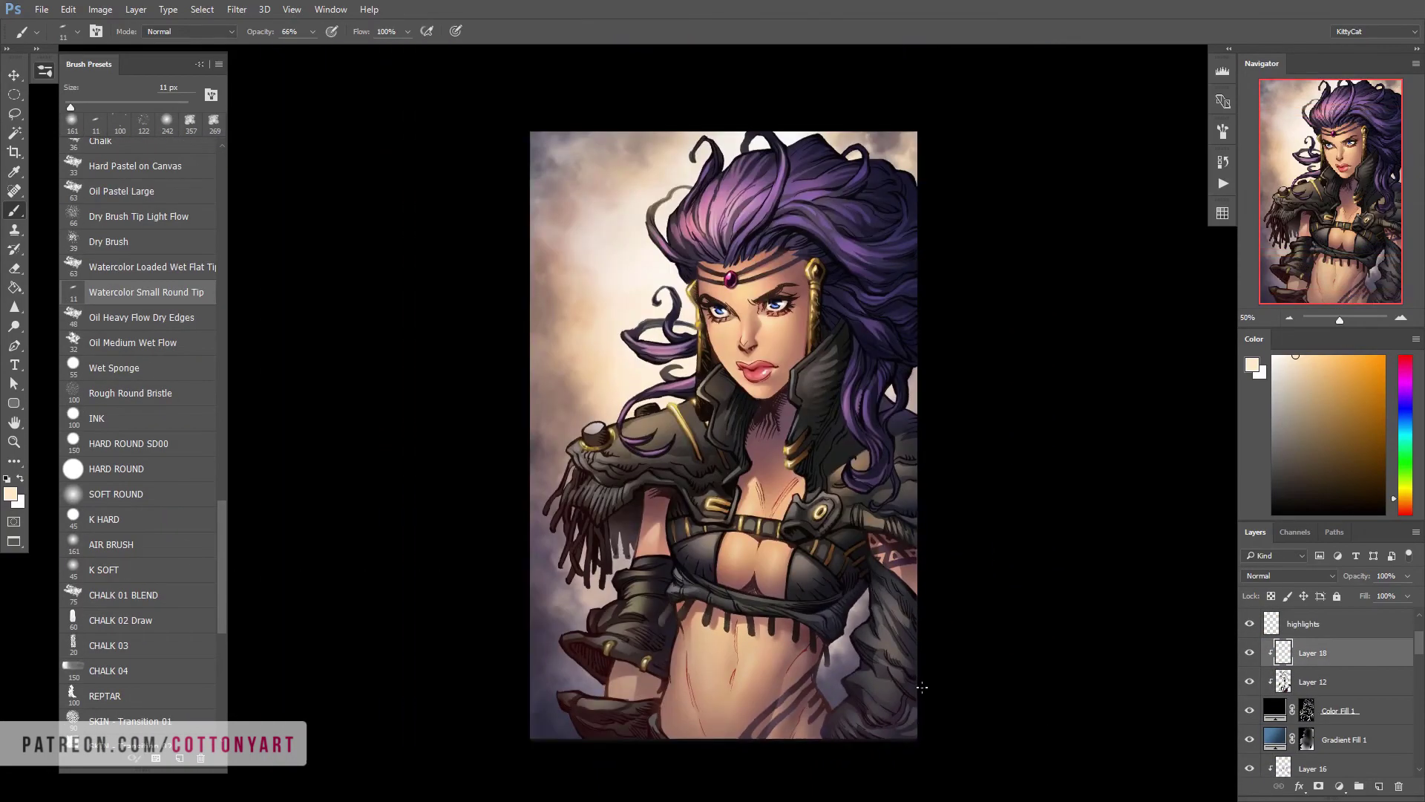
{"action": "scroll", "coordinate": [1329, 698], "scroll_direction": "down", "scroll_amount": 5}
Recolour Gradient Fill 4's stop to dark navy #131327 and shift the stops along the gradient
{"action": "double_click", "coordinate": [1276, 722]}
{"action": "left_click", "coordinate": [1055, 464]}
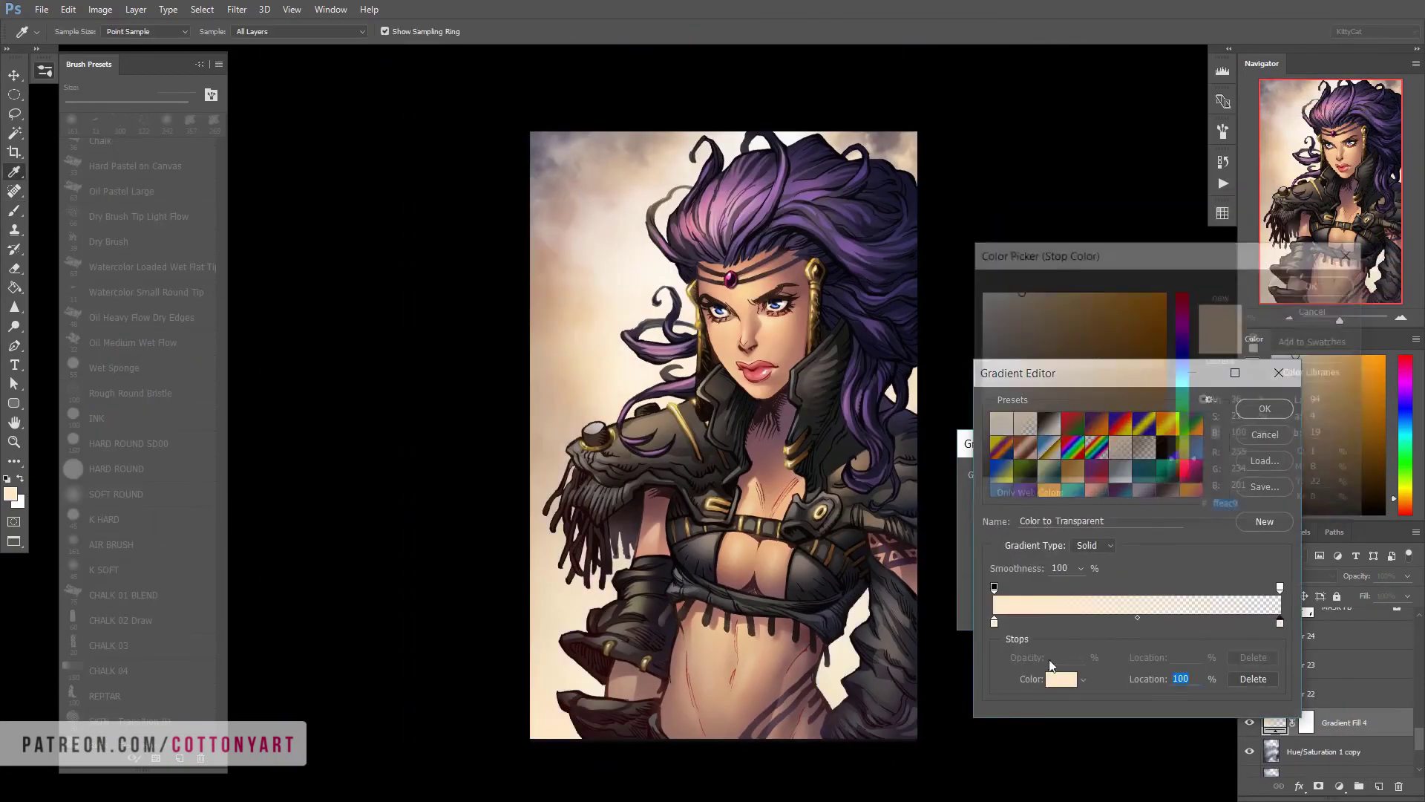
{"action": "double_click", "coordinate": [994, 622]}
{"action": "left_click", "coordinate": [1074, 450]}
{"action": "left_click_drag", "start_coordinate": [1197, 461], "coordinate": [1196, 355]}
{"action": "key", "text": "Return"}
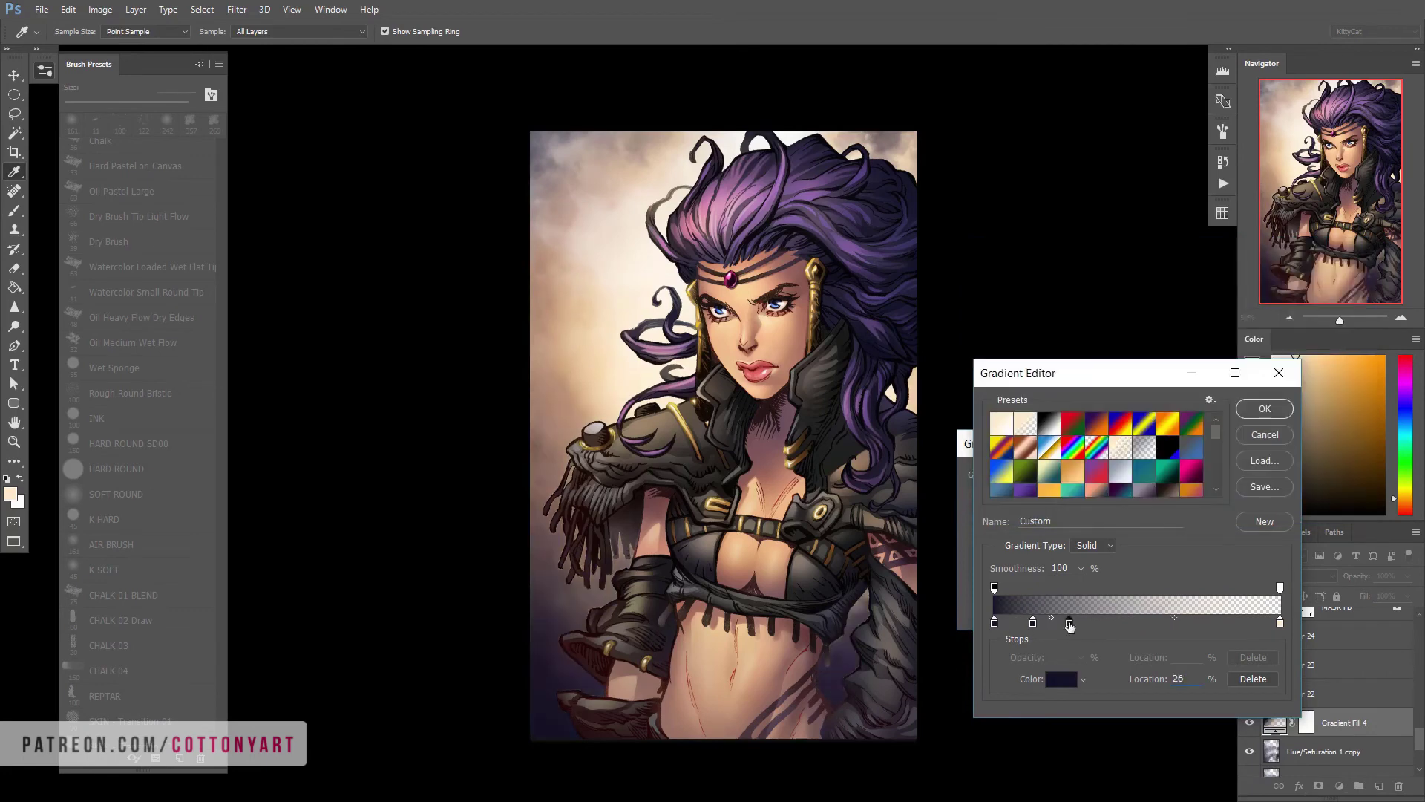
{"action": "left_click_drag", "start_coordinate": [994, 622], "coordinate": [1045, 622]}
{"action": "left_click", "coordinate": [1279, 622]}
{"action": "left_click", "coordinate": [1265, 410]}
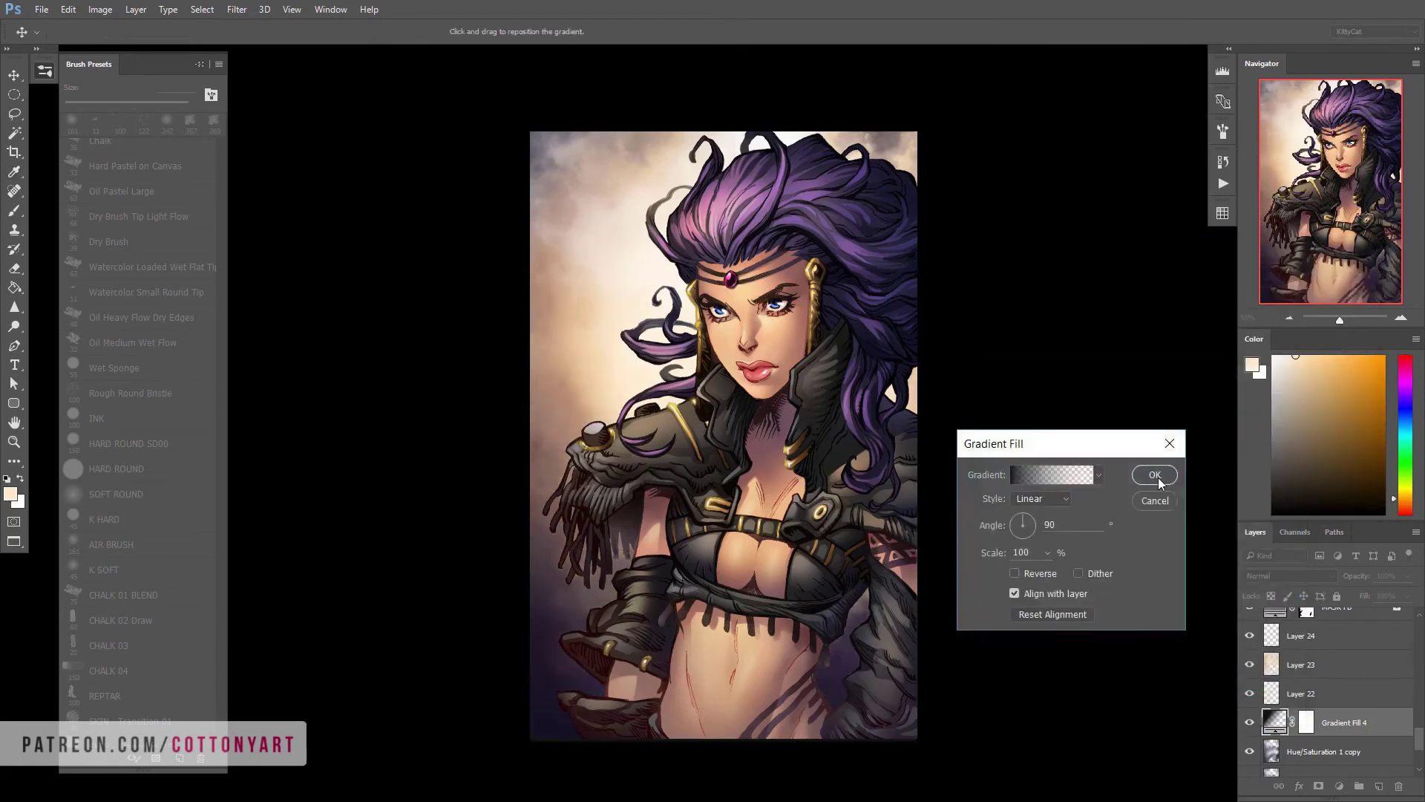
{"action": "left_click", "coordinate": [1150, 470]}
Set Gradient Fill 4's blend mode to Darker Color after briefly trying Soft Light
{"action": "key", "text": "b"}
{"action": "left_click", "coordinate": [1306, 576]}
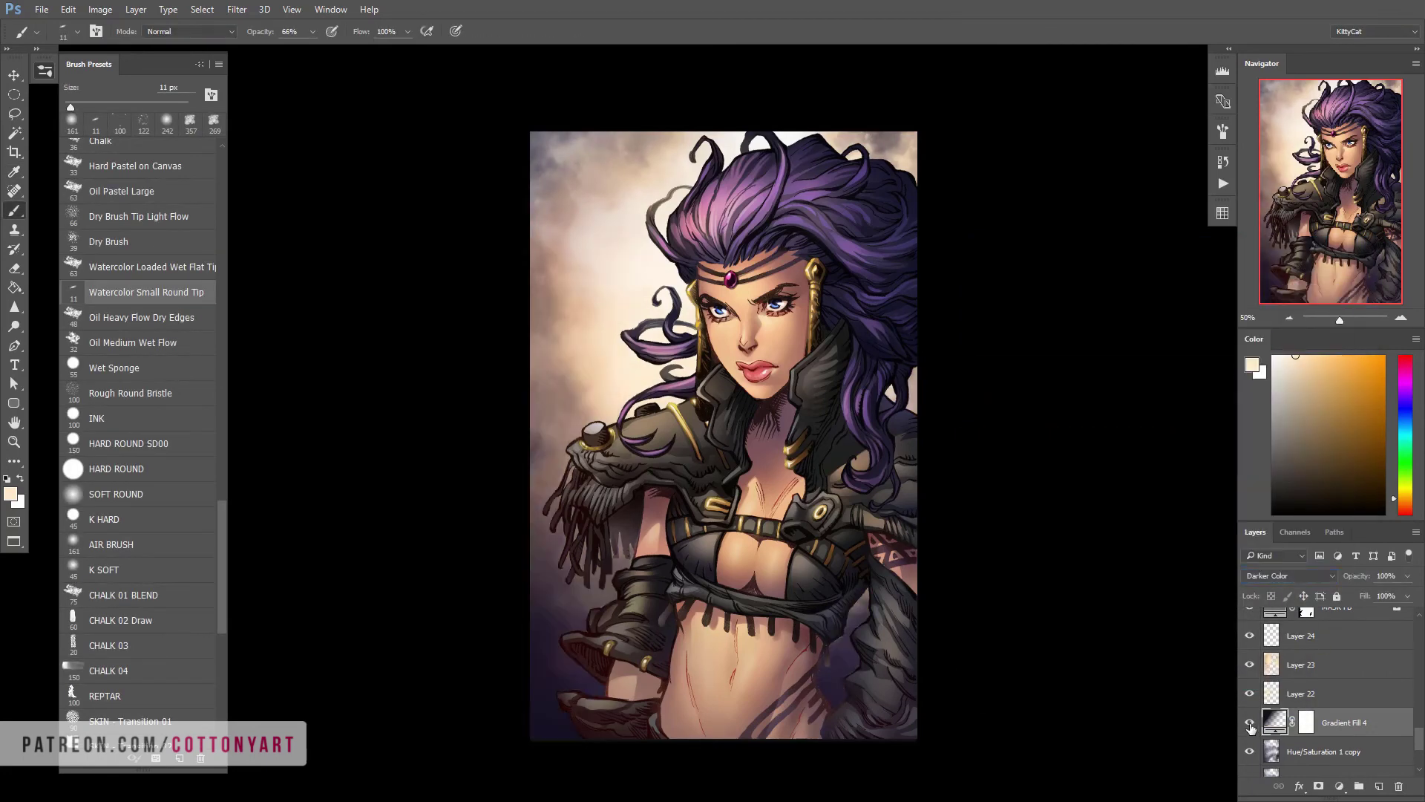
{"action": "key", "text": "Down"}
{"action": "key", "text": "Down"}
{"action": "key", "text": "Down"}
{"action": "key", "text": "Down"}
{"action": "key", "text": "Down"}
{"action": "key", "text": "Down"}
{"action": "key", "text": "Down"}
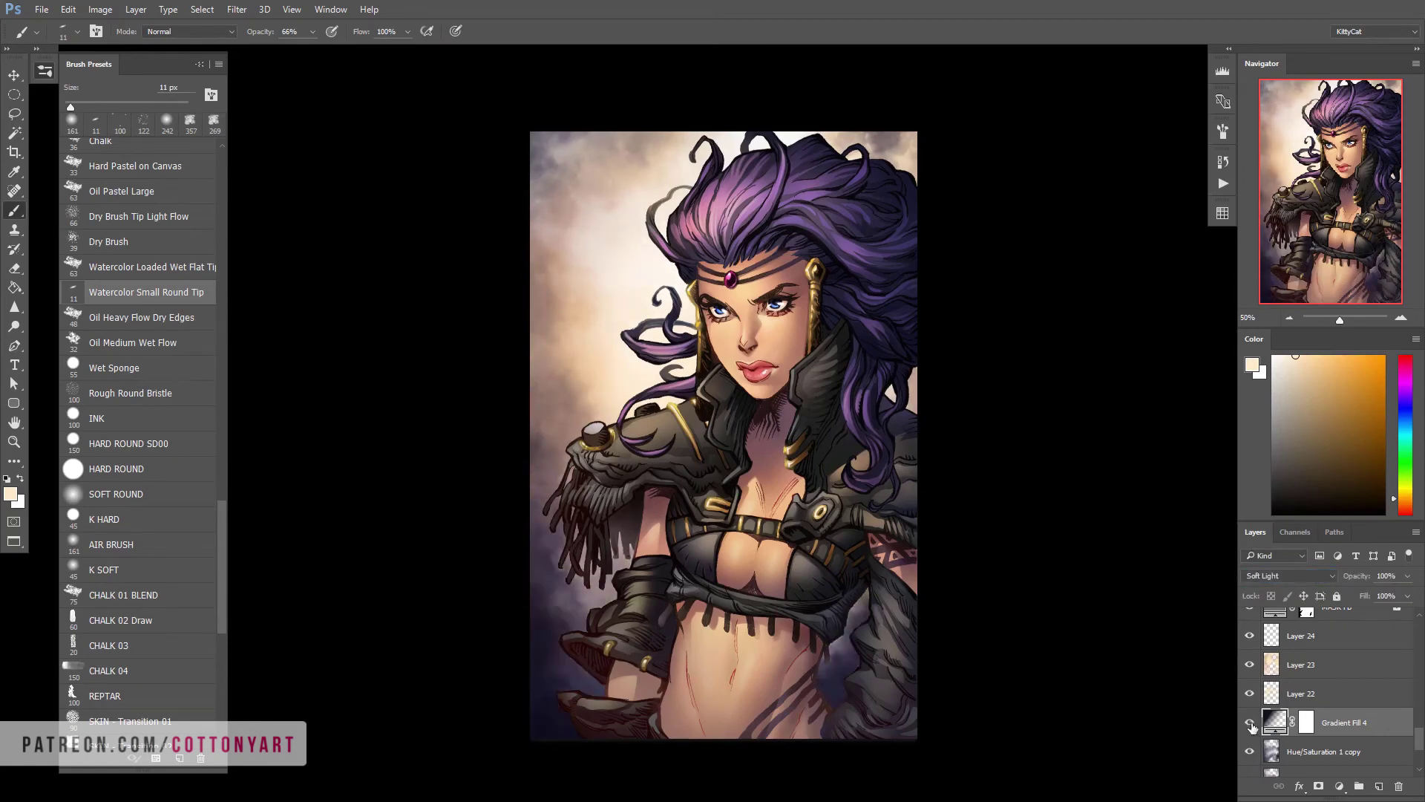
{"action": "left_click", "coordinate": [1291, 576]}
{"action": "left_click", "coordinate": [1263, 350]}
Reposition the gradient, move Gradient Fill 4 above Layer 22, and set its opacity to 74%
{"action": "double_click", "coordinate": [1274, 722]}
{"action": "left_click_drag", "start_coordinate": [706, 483], "coordinate": [731, 509]}
{"action": "key", "text": "Return"}
{"action": "left_click_drag", "start_coordinate": [1336, 723], "coordinate": [1336, 687]}
{"action": "double_click", "coordinate": [1275, 694]}
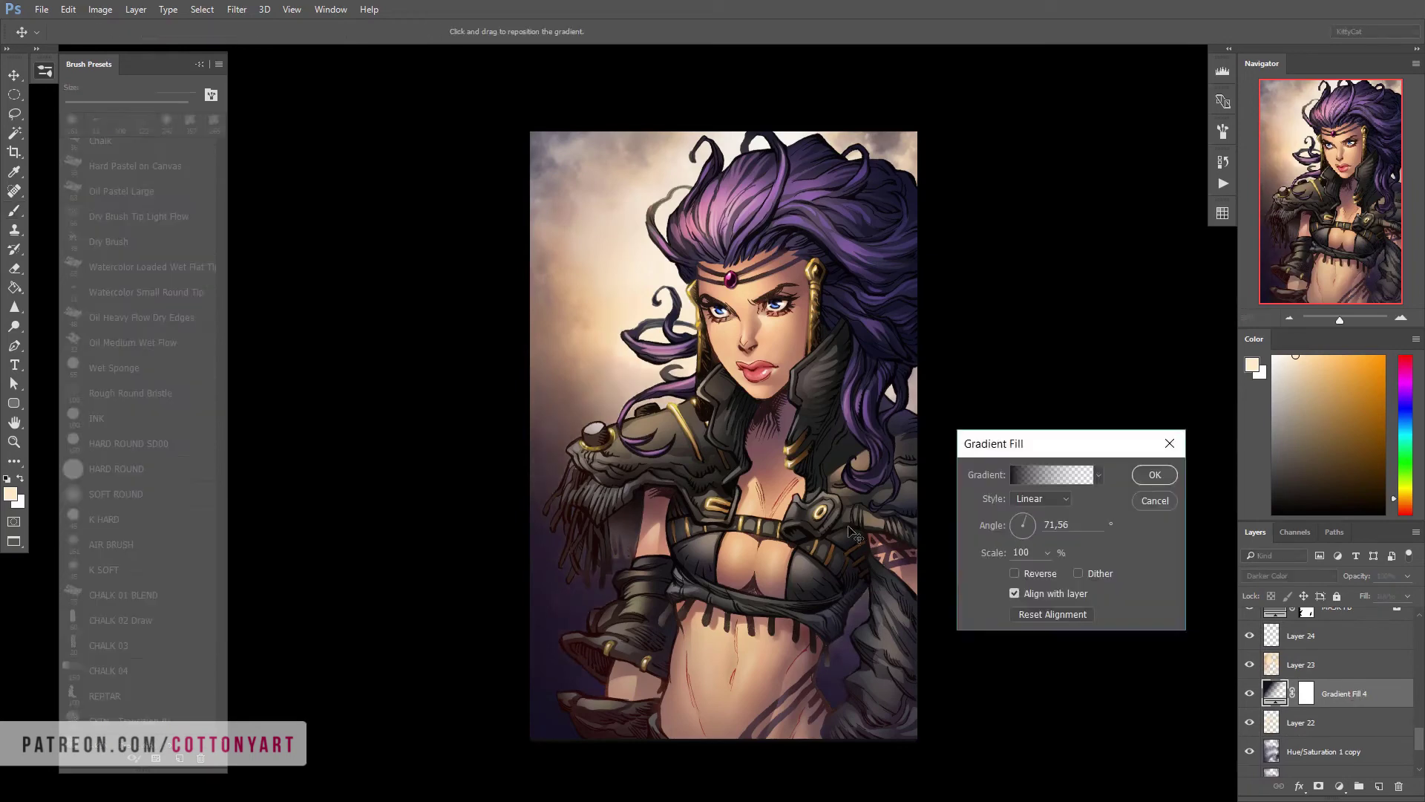
{"action": "key", "text": "Return"}
{"action": "key", "text": "b"}
{"action": "left_click", "coordinate": [1408, 595]}
{"action": "left_click_drag", "start_coordinate": [1375, 596], "coordinate": [1389, 595]}
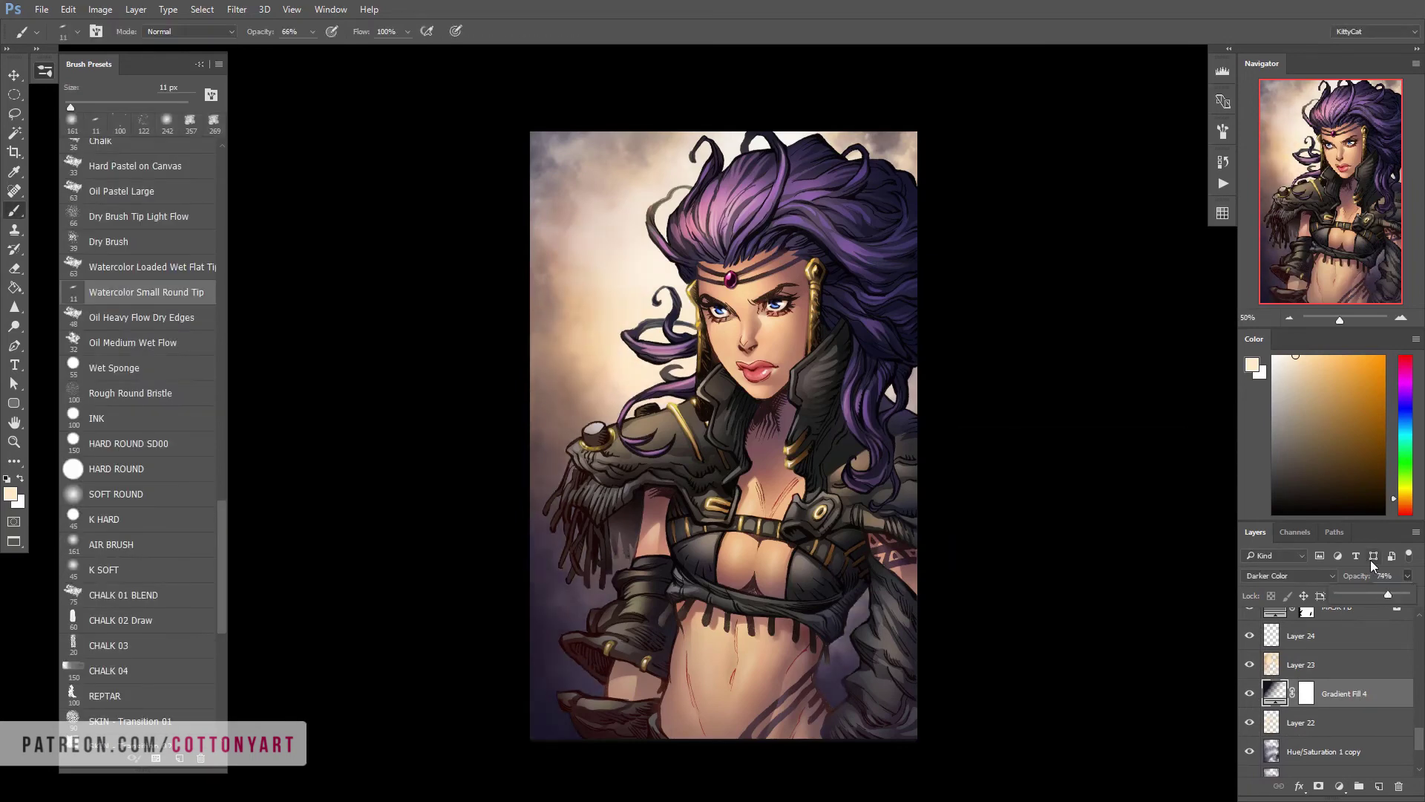
Make Layer 24 the active layer and switch to the K HARD brush preset
{"action": "scroll", "coordinate": [134, 416], "scroll_direction": "down", "scroll_amount": 1}
{"action": "left_click", "coordinate": [126, 374]}
{"action": "key", "text": "alt+bracketright"}
{"action": "key", "text": "alt+bracketright"}
{"action": "left_click_drag", "start_coordinate": [566, 435], "coordinate": [582, 384]}
{"action": "left_click", "coordinate": [121, 454]}
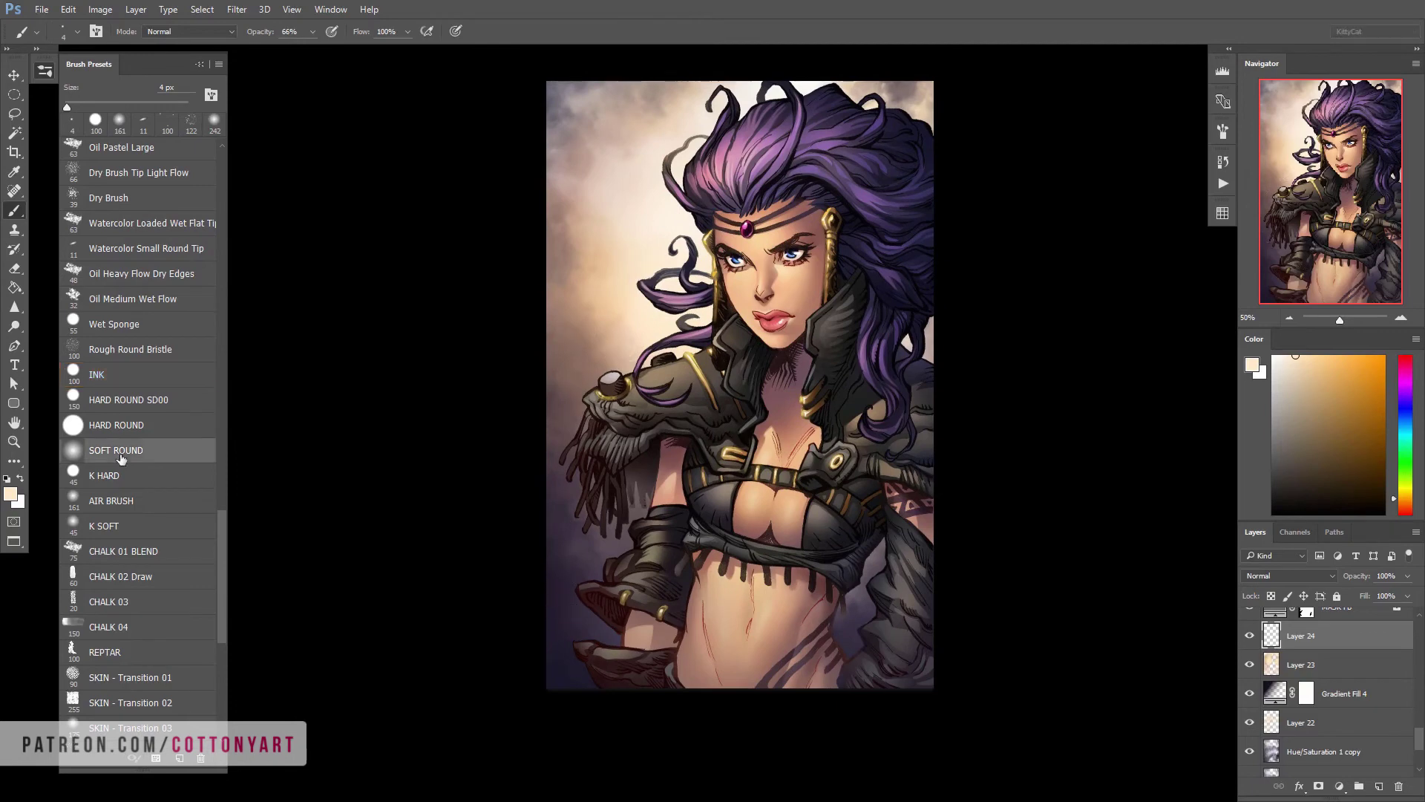
Sample pink from the artwork and test Vivid Light on Layer 24, then revert it to Color Dodge
{"action": "left_click", "coordinate": [673, 216], "text": "alt"}
{"action": "scroll", "coordinate": [1353, 708], "scroll_direction": "up", "scroll_amount": 2}
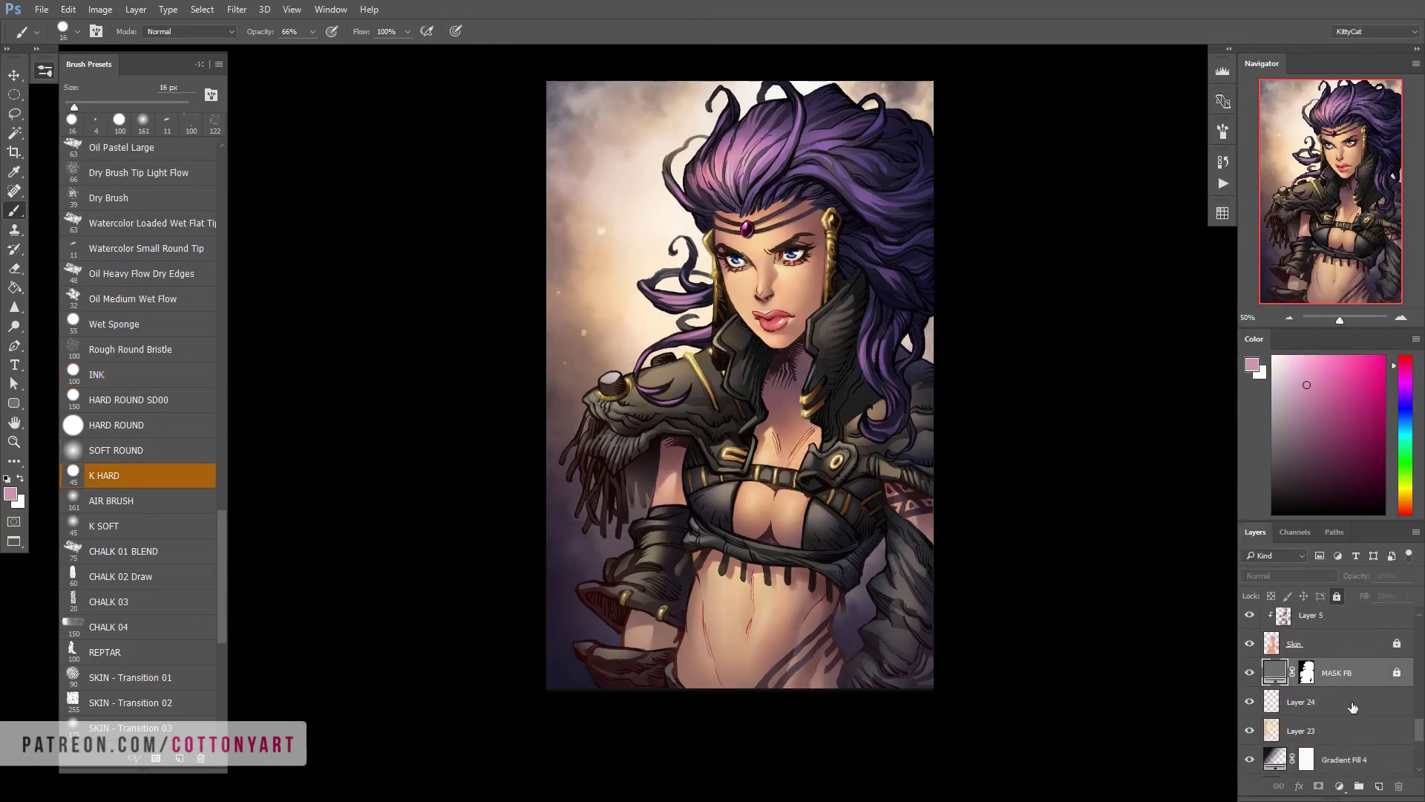
{"action": "scroll", "coordinate": [1352, 707], "scroll_direction": "up", "scroll_amount": 3}
{"action": "left_click", "coordinate": [1348, 618]}
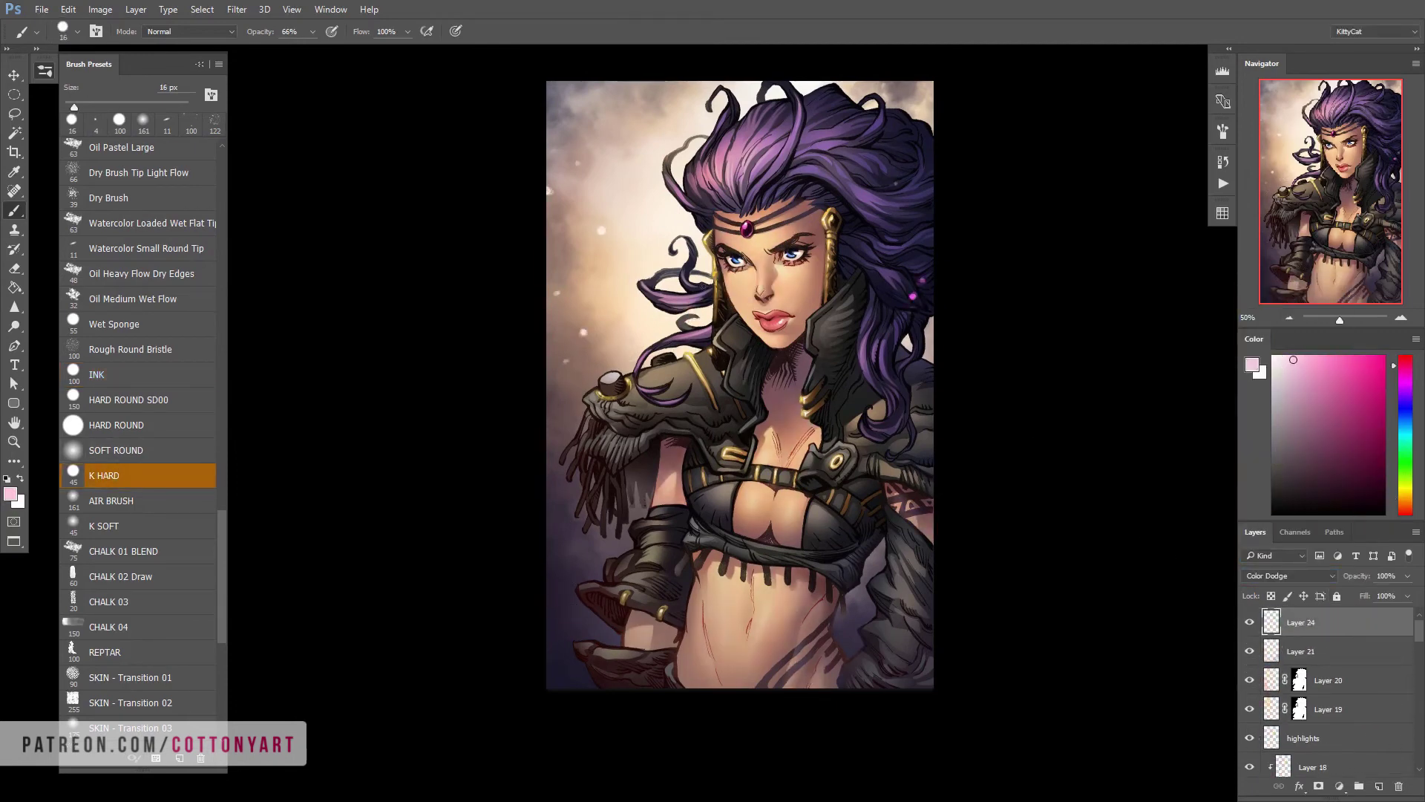
{"action": "left_click", "coordinate": [1289, 575]}
{"action": "left_click", "coordinate": [1277, 439]}
{"action": "left_click", "coordinate": [1290, 575]}
{"action": "left_click", "coordinate": [1277, 438]}
{"action": "left_click_drag", "start_coordinate": [554, 198], "coordinate": [511, 256]}
{"action": "key", "text": "ctrl+z"}
{"action": "left_click_drag", "start_coordinate": [890, 440], "coordinate": [914, 402]}
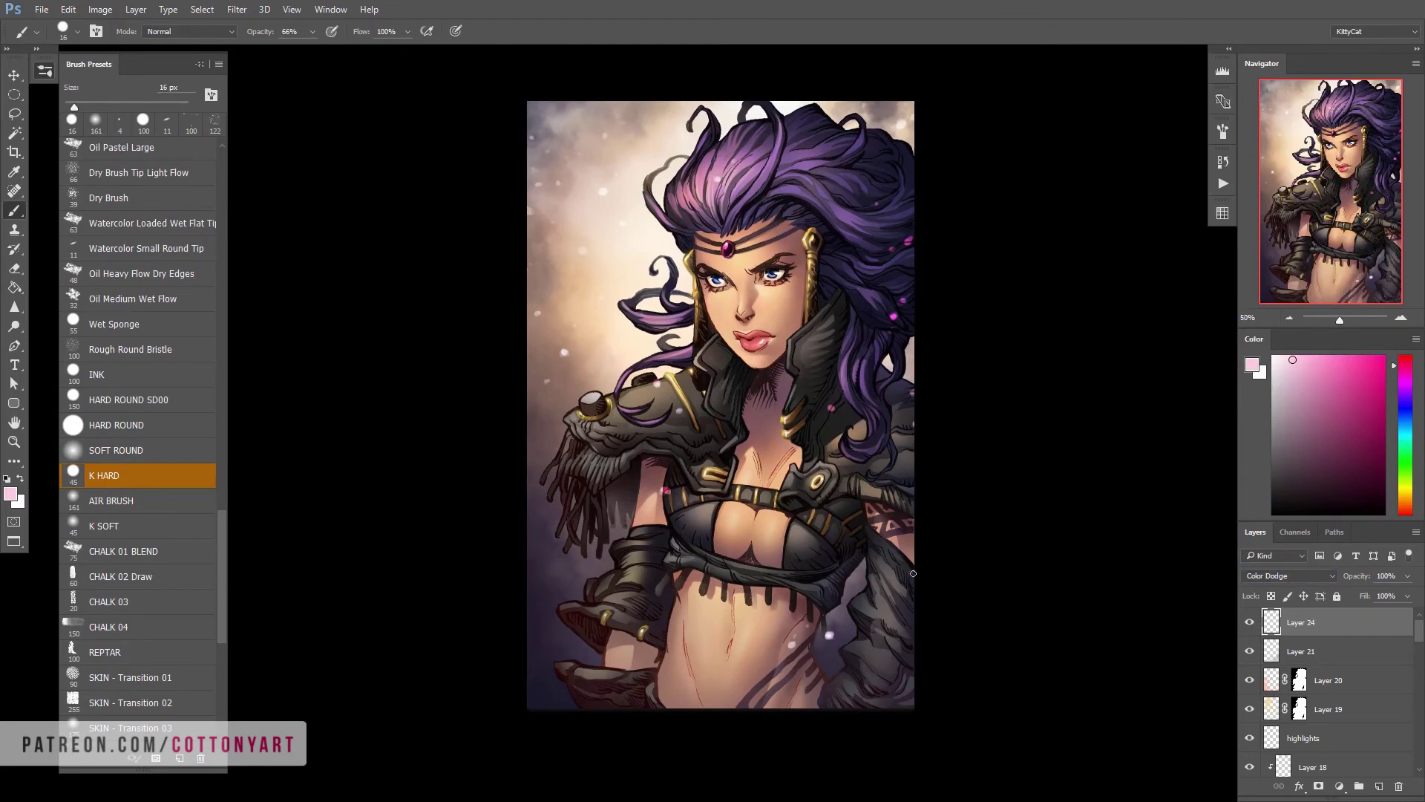
{"action": "scroll", "coordinate": [163, 718], "scroll_direction": "down", "scroll_amount": 6}
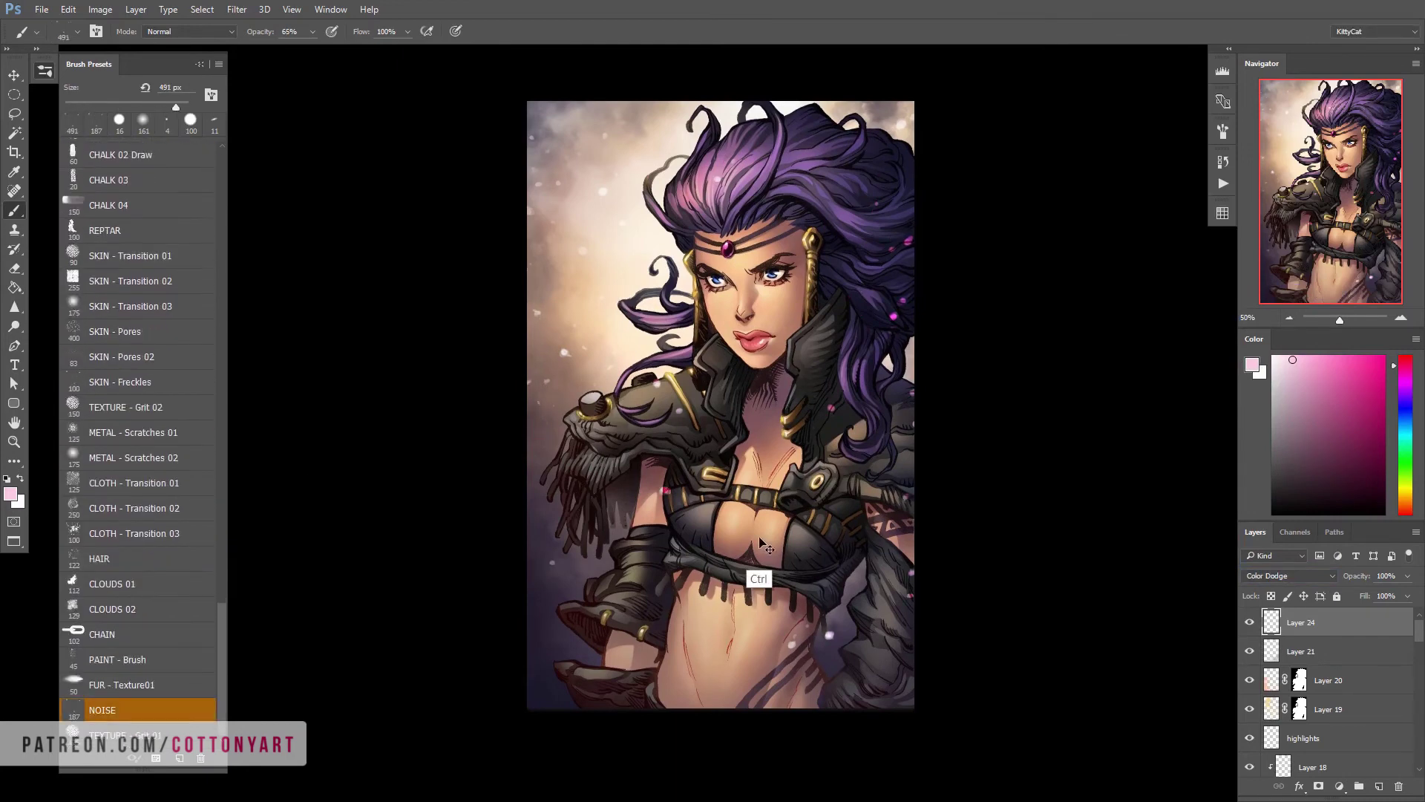
{"action": "scroll", "coordinate": [137, 446], "scroll_direction": "up", "scroll_amount": 2}
Paint pink specks on Layer 24 with the K HARD brush
{"action": "left_click", "coordinate": [121, 491]}
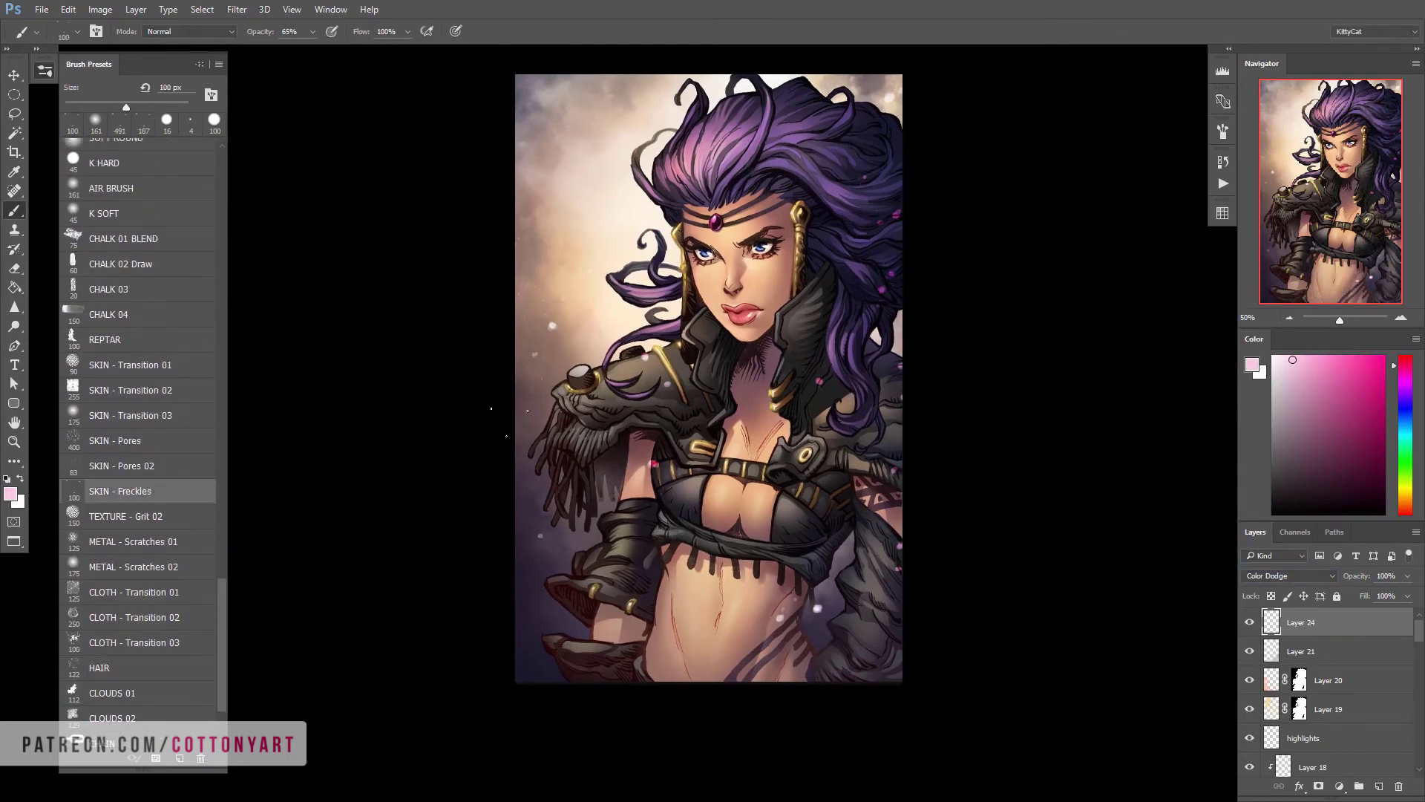
{"action": "scroll", "coordinate": [137, 446], "scroll_direction": "up", "scroll_amount": 3}
{"action": "left_click", "coordinate": [119, 397]}
{"action": "left_click_drag", "start_coordinate": [536, 329], "coordinate": [541, 314]}
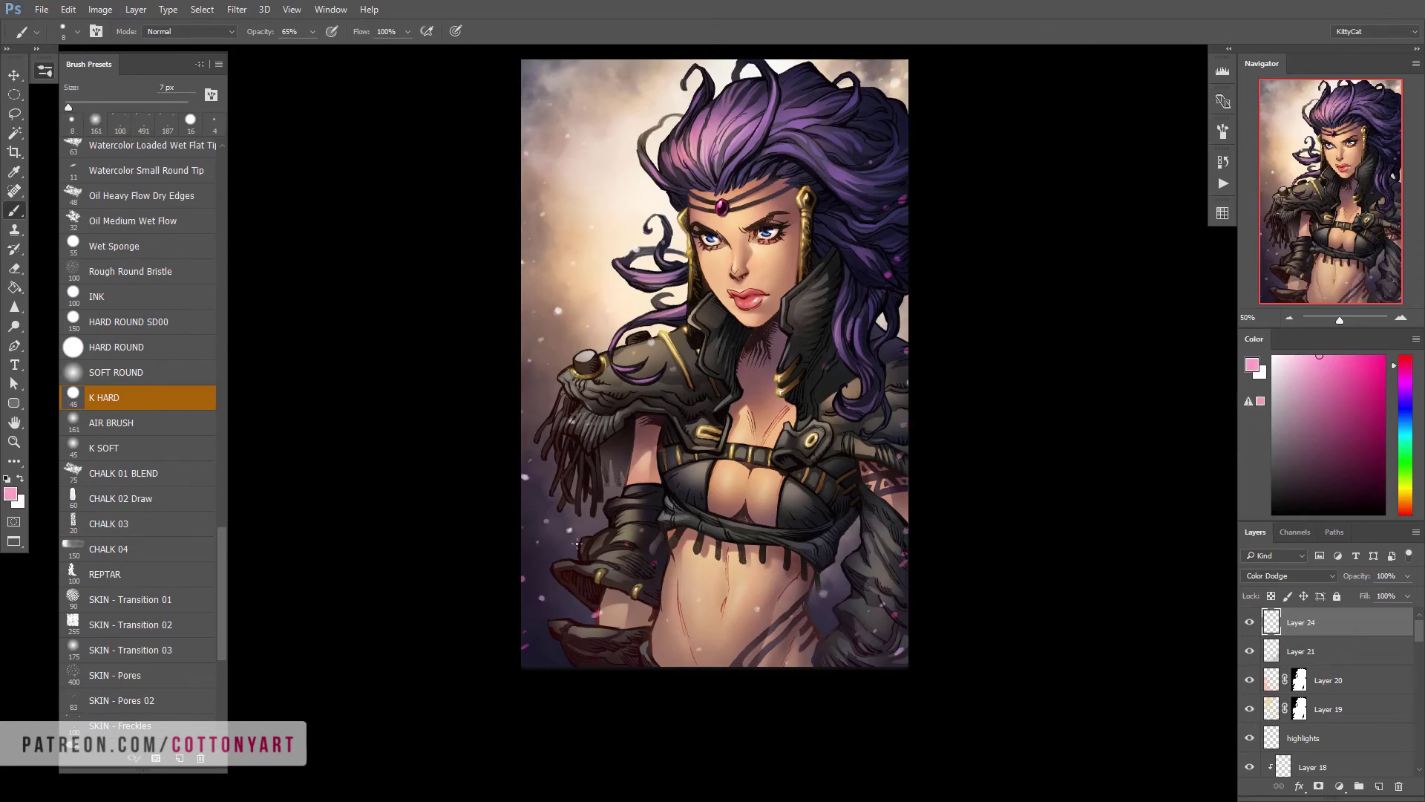
Preview Motion Blur and Overlay blending on the Layer 24 sparkles without keeping them
{"action": "left_click", "coordinate": [237, 9]}
{"action": "mouse_move", "coordinate": [237, 213]}
{"action": "left_click", "coordinate": [520, 311]}
{"action": "key", "text": "Return"}
{"action": "left_click", "coordinate": [1285, 563]}
{"action": "left_click", "coordinate": [1254, 506]}
{"action": "left_click", "coordinate": [1293, 574]}
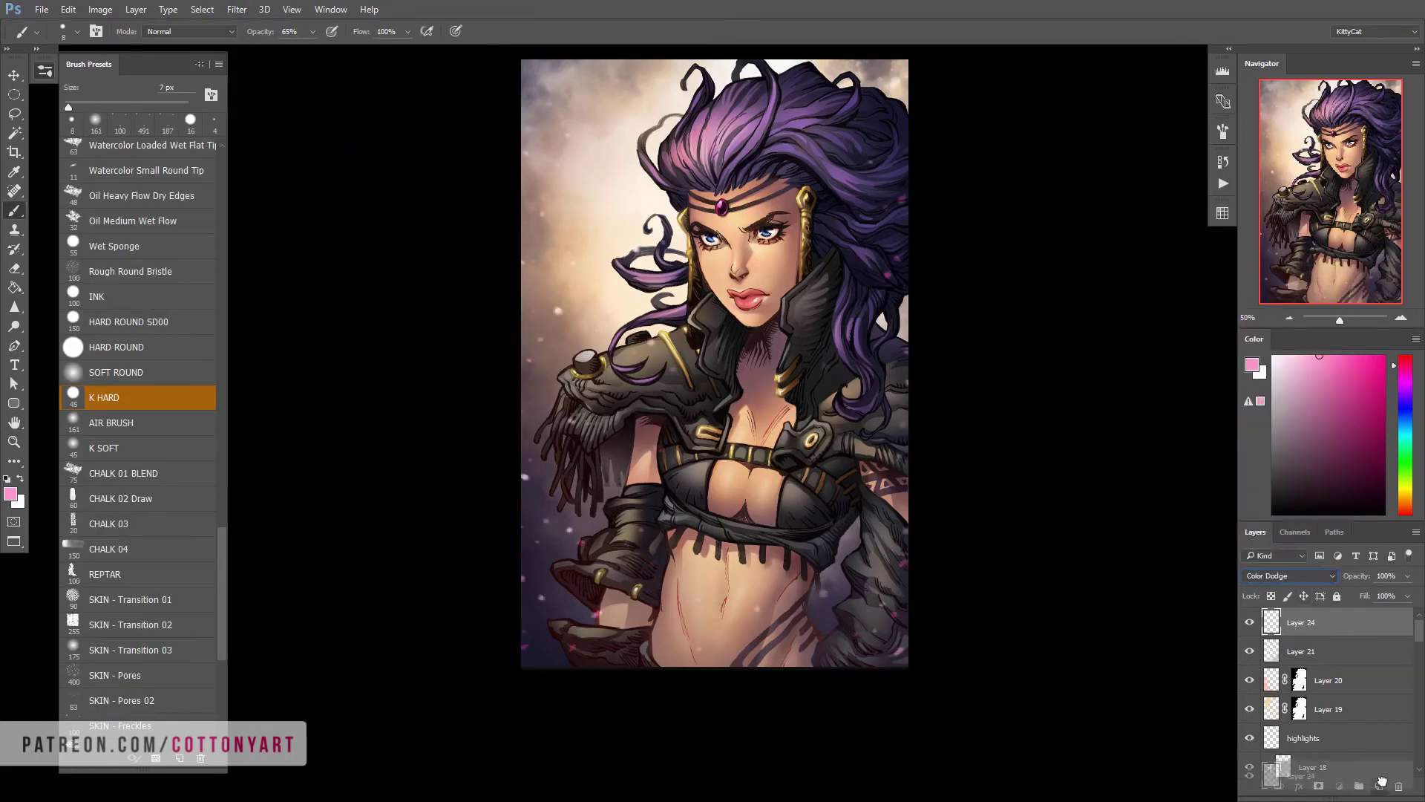
Duplicate Layer 24, flip and rotate the copy, and apply Motion Blur to it
{"action": "left_click_drag", "start_coordinate": [1382, 783], "coordinate": [1379, 786]}
{"action": "key", "text": "ctrl+t"}
{"action": "left_click_drag", "start_coordinate": [802, 519], "coordinate": [823, 527]}
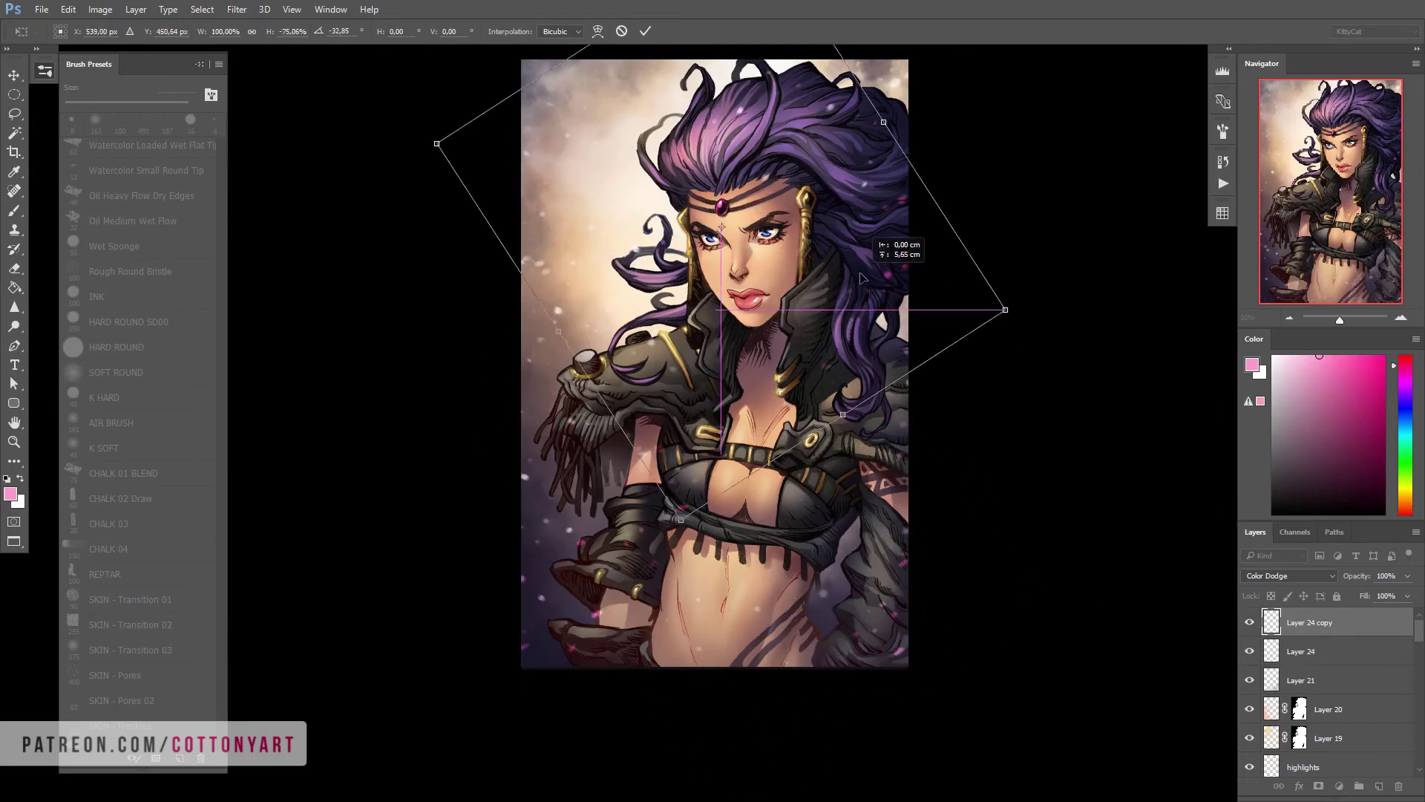
{"action": "left_click", "coordinate": [104, 398]}
{"action": "key", "text": "Return"}
{"action": "left_click", "coordinate": [237, 9]}
{"action": "left_click", "coordinate": [268, 27]}
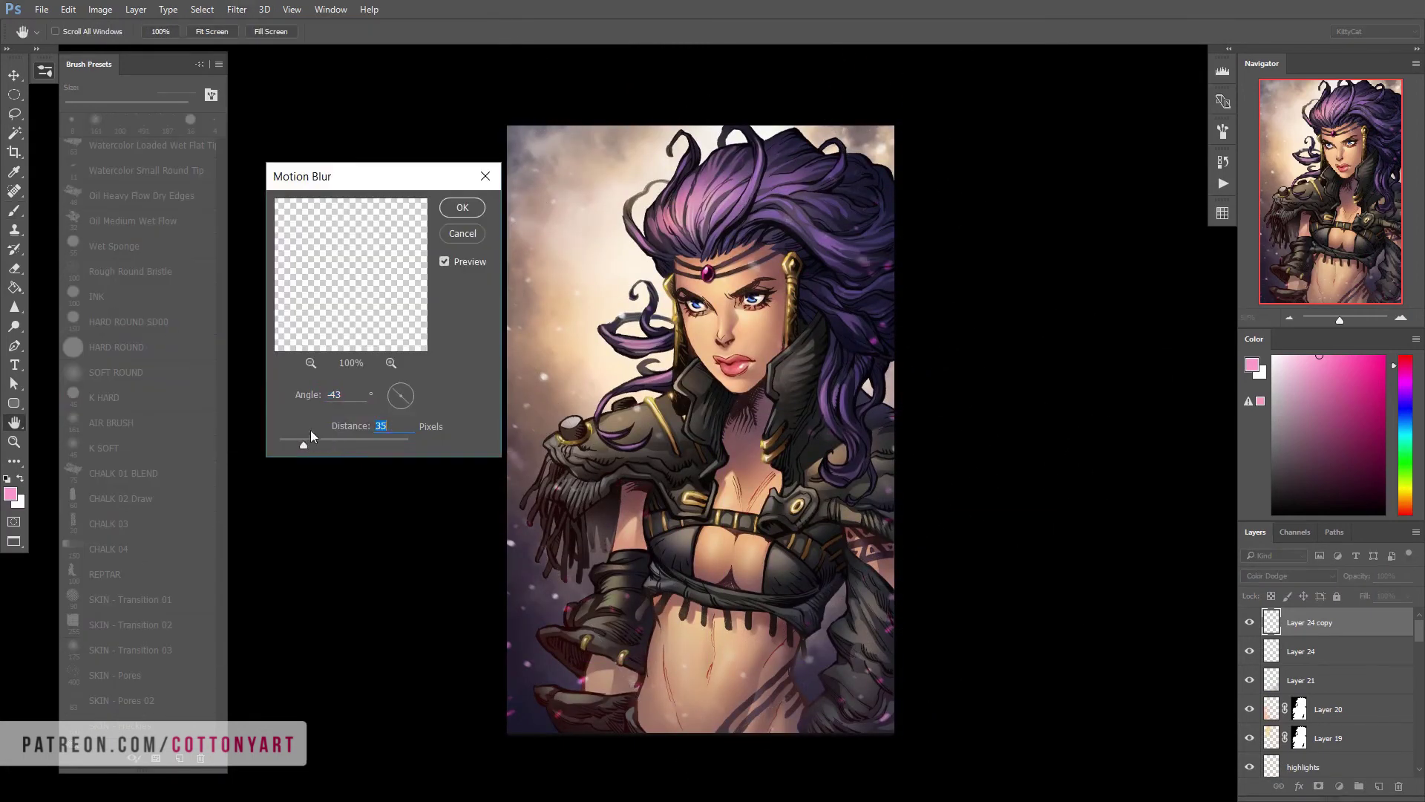
{"action": "key", "text": "Return"}
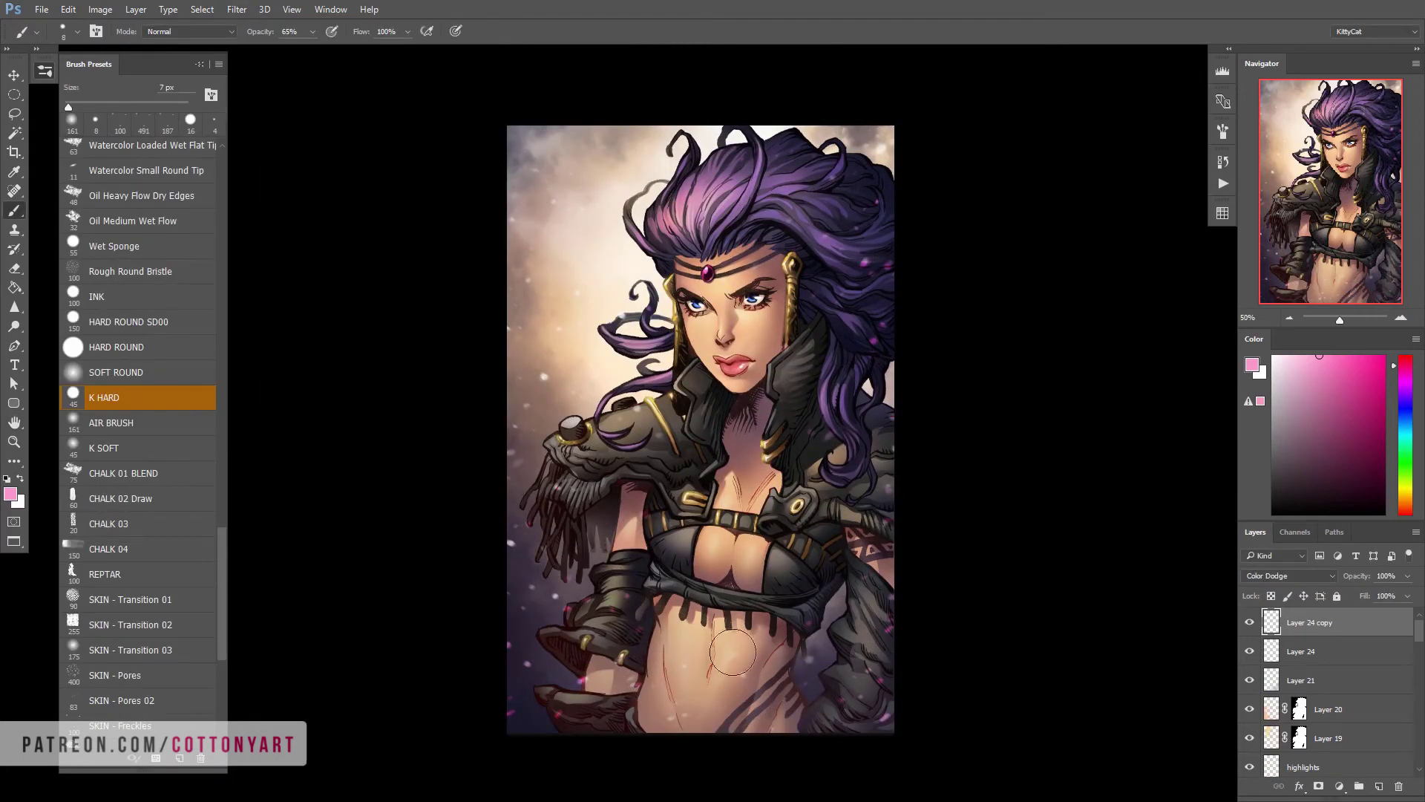
Return to Layer 24 with the SKIN - Freckles brush and a lighter pink, zoomed on the torso
{"action": "key", "text": "alt+bracketleft"}
{"action": "left_click_drag", "start_coordinate": [742, 445], "coordinate": [703, 421]}
{"action": "scroll", "coordinate": [141, 445], "scroll_direction": "down", "scroll_amount": 3}
{"action": "left_click", "coordinate": [119, 542]}
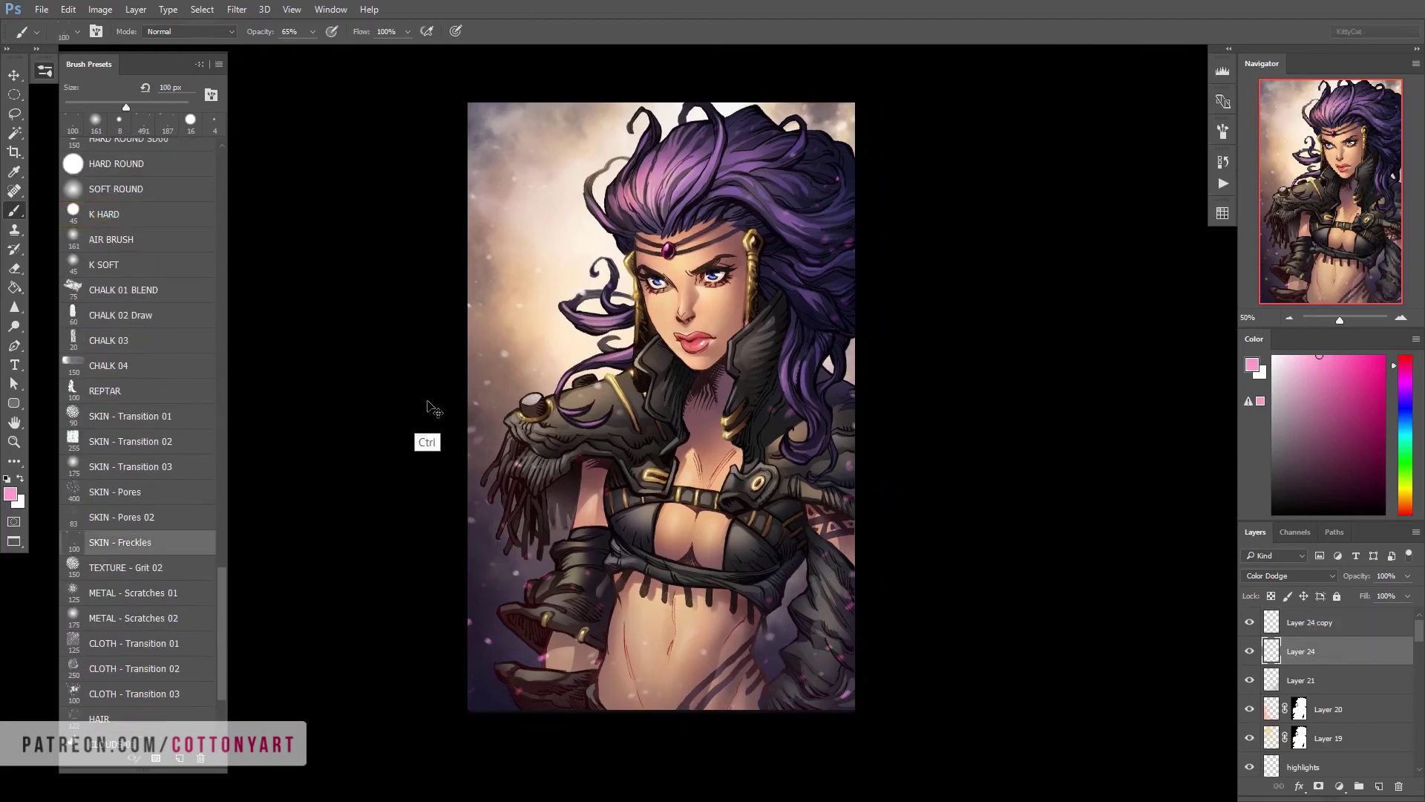
{"action": "key", "text": "ctrl+plus"}
{"action": "left_click", "coordinate": [627, 512], "text": "alt"}
{"action": "scroll", "coordinate": [627, 513], "scroll_direction": "down", "scroll_amount": 5}
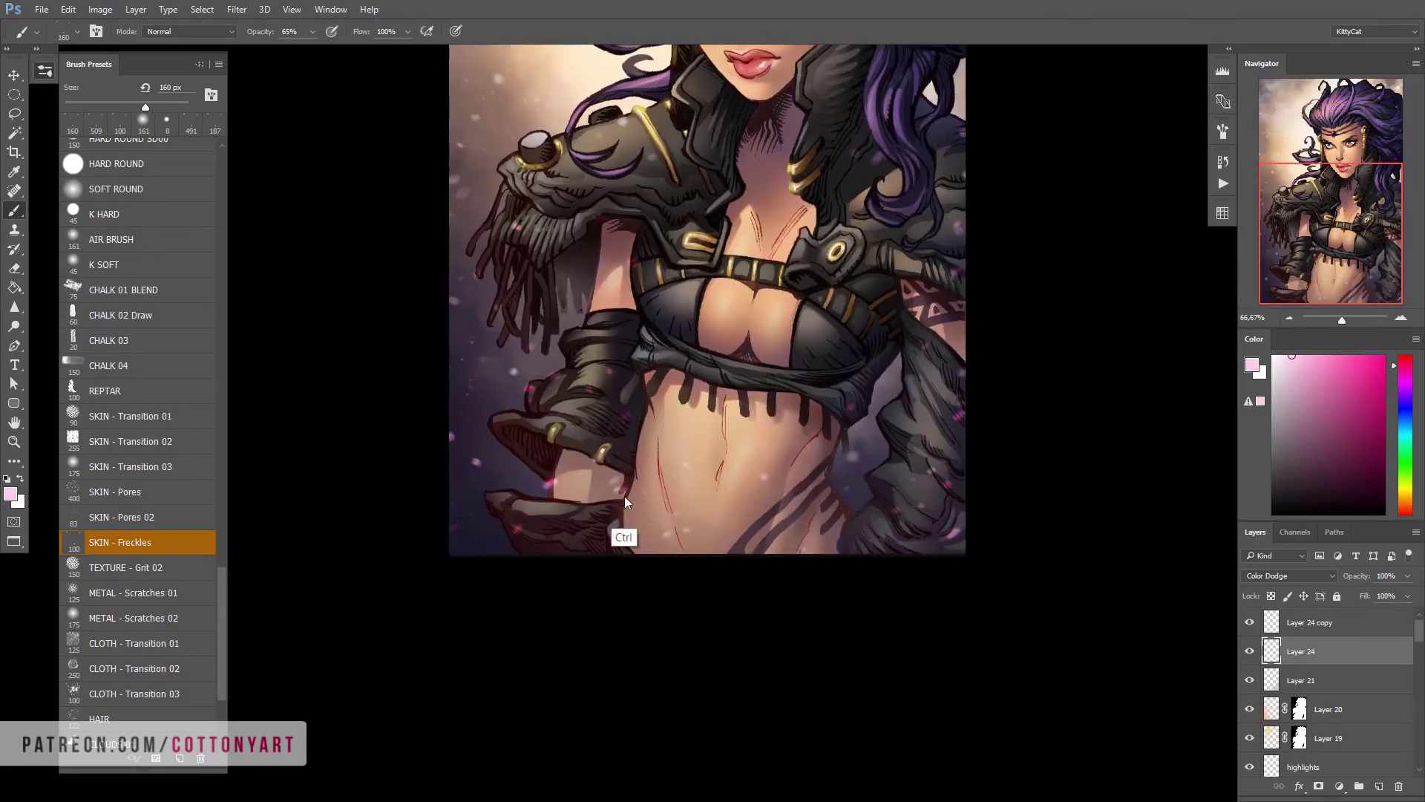
{"action": "scroll", "coordinate": [628, 512], "scroll_direction": "up", "scroll_amount": 5}
{"action": "left_click_drag", "start_coordinate": [867, 743], "coordinate": [853, 598]}
Add Layer 25 below the figure layers and give it a 30°, 21 px Motion Blur
{"action": "left_click", "coordinate": [1378, 786]}
{"action": "left_click_drag", "start_coordinate": [1337, 705], "coordinate": [1358, 662]}
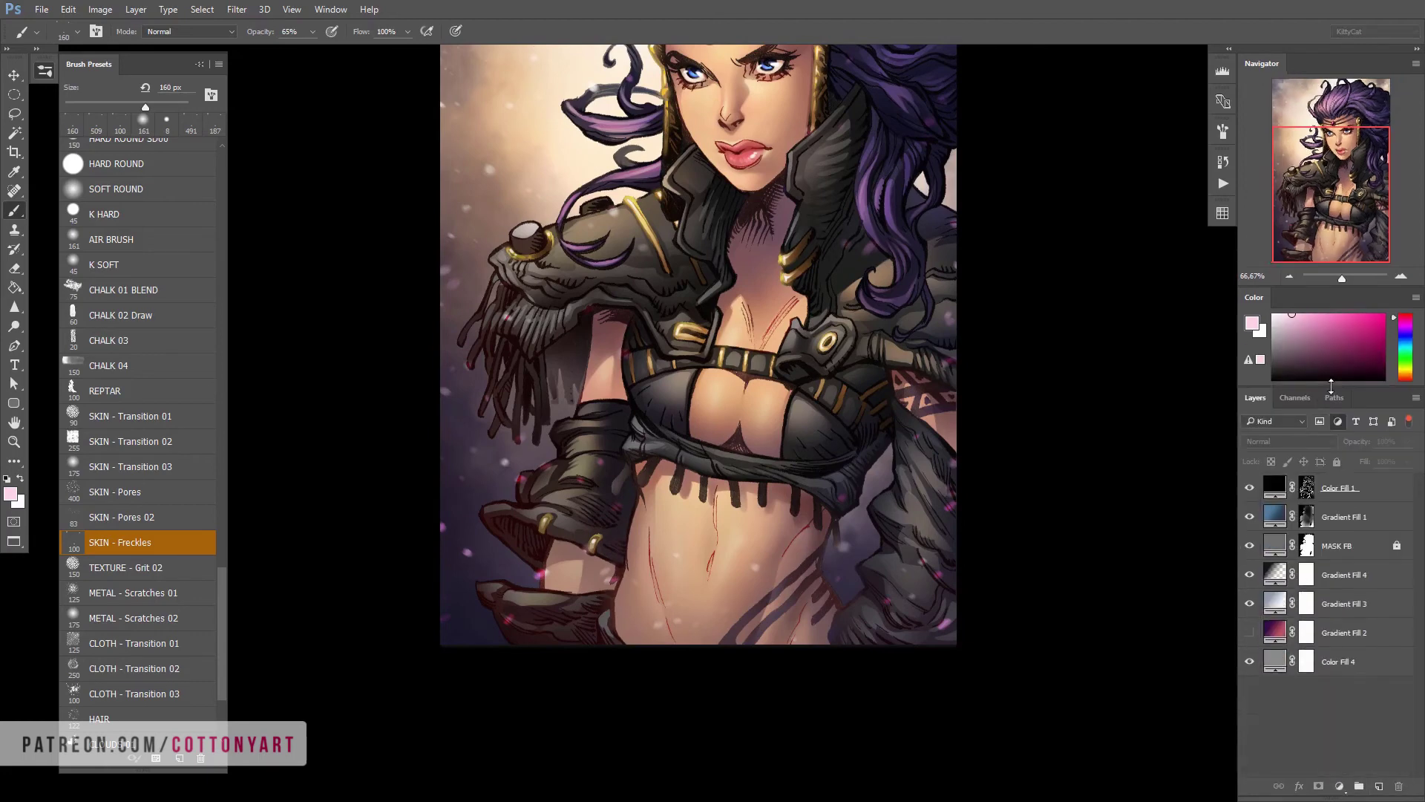
{"action": "mouse_move", "coordinate": [1326, 578]}
{"action": "left_mouse_down"}
{"action": "mouse_move", "coordinate": [1336, 674]}
{"action": "mouse_move", "coordinate": [1336, 568]}
{"action": "left_mouse_up"}
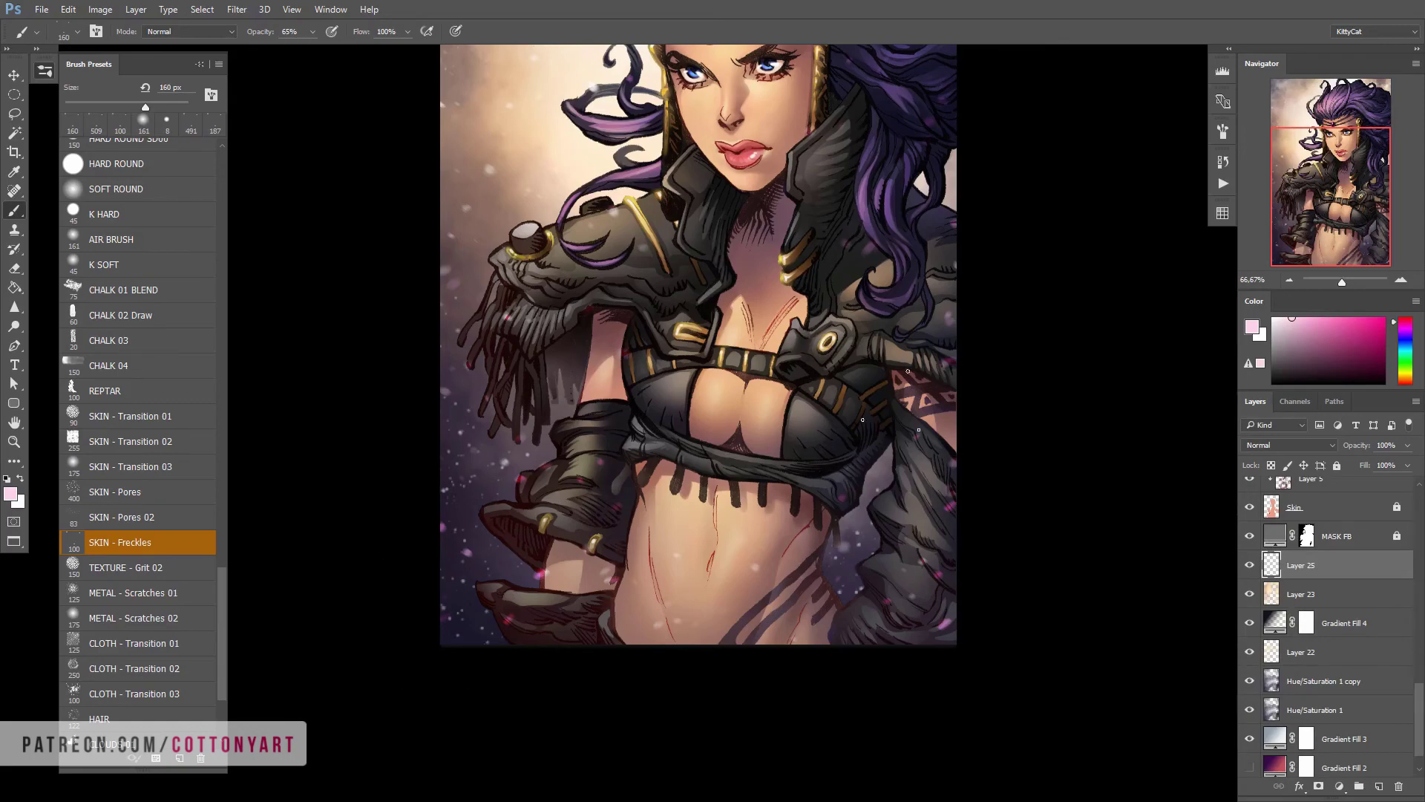
{"action": "scroll", "coordinate": [698, 341], "scroll_direction": "up", "scroll_amount": 5}
{"action": "left_click", "coordinate": [236, 9]}
{"action": "mouse_move", "coordinate": [297, 213]}
{"action": "left_click", "coordinate": [171, 330]}
{"action": "left_click", "coordinate": [292, 445]}
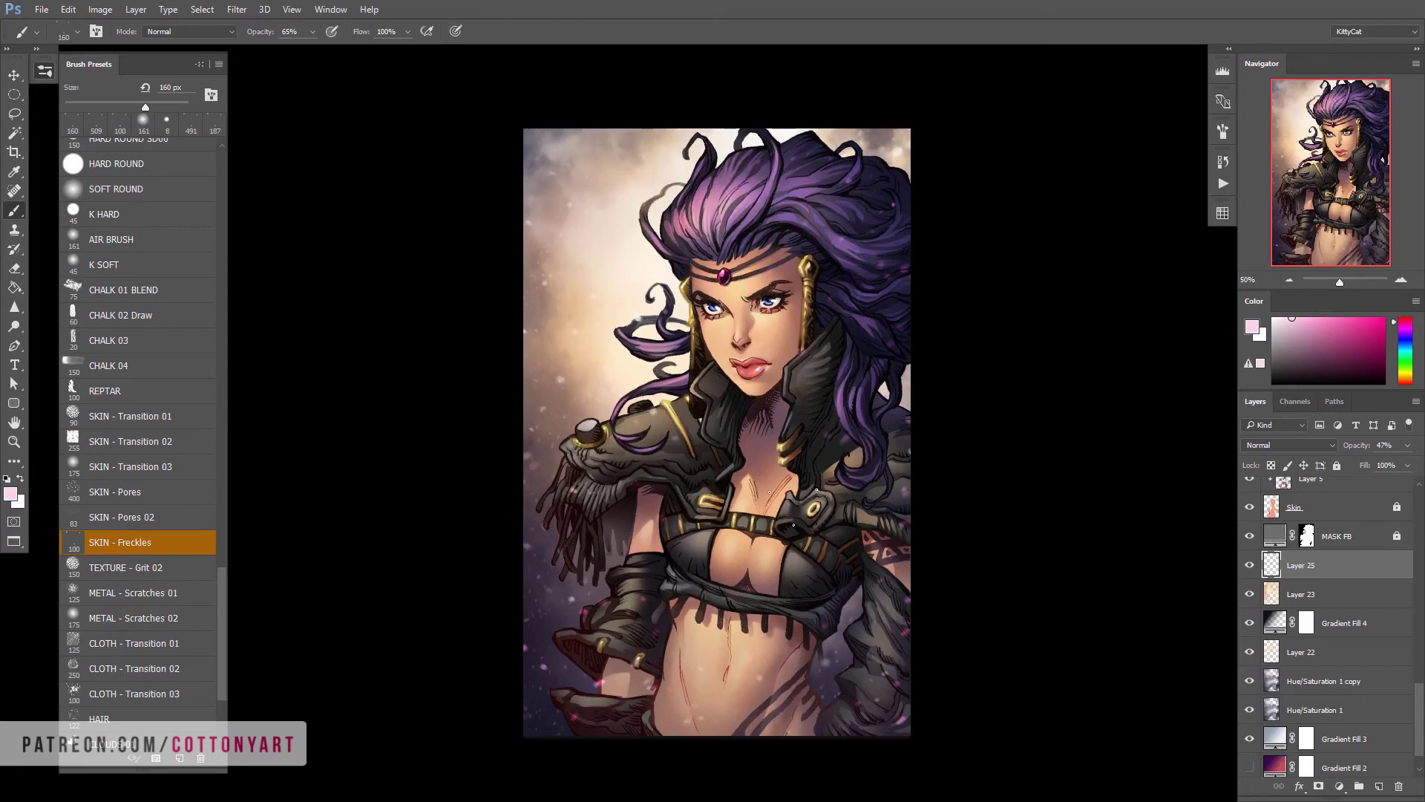
{"action": "left_click_drag", "start_coordinate": [1418, 709], "coordinate": [1418, 553]}
Select Layer 12 and set up the AIR BRUSH preset with a near-black colour
{"action": "left_click", "coordinate": [1312, 530]}
{"action": "left_click", "coordinate": [111, 239]}
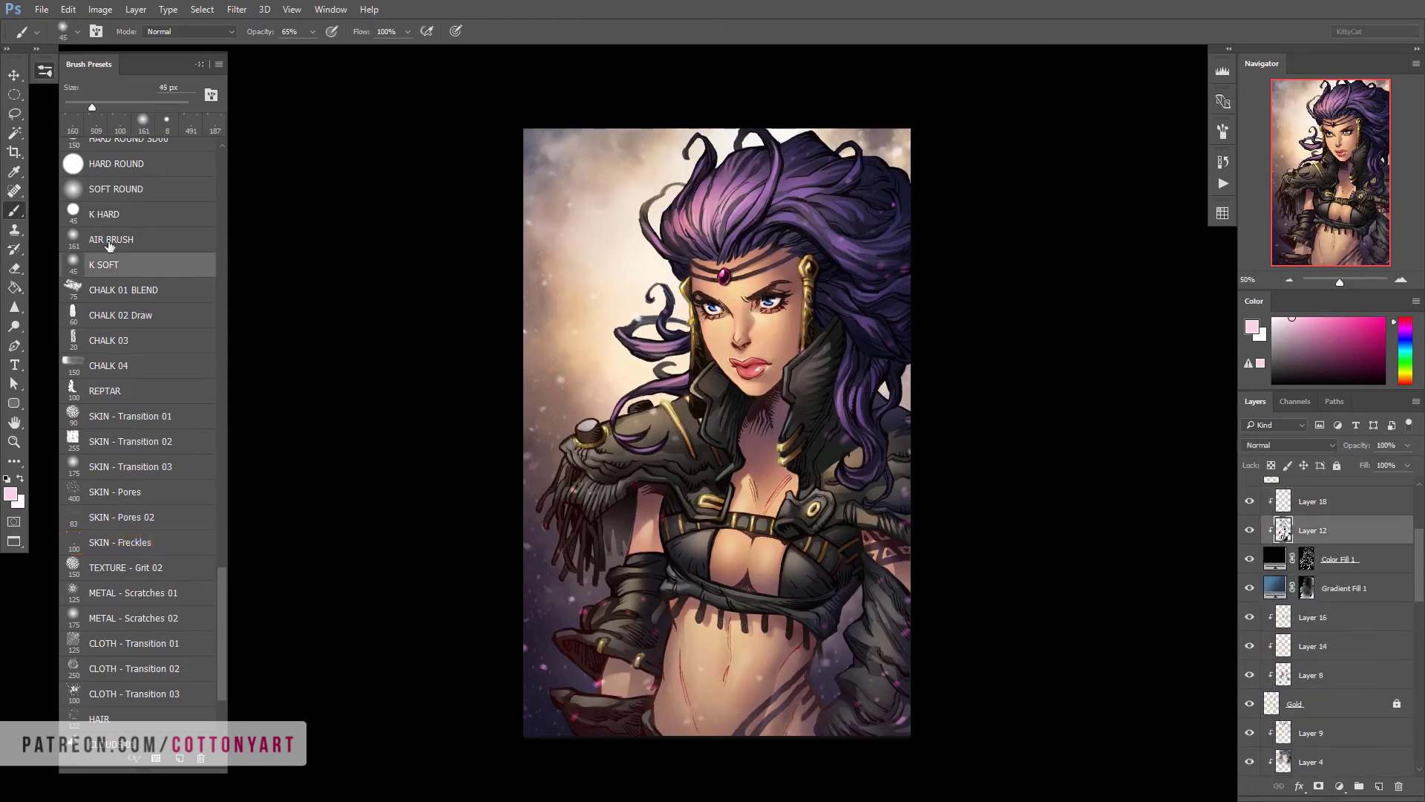
{"action": "left_click", "coordinate": [659, 404], "text": "alt"}
{"action": "scroll", "coordinate": [1016, 519], "scroll_direction": "down", "scroll_amount": 3}
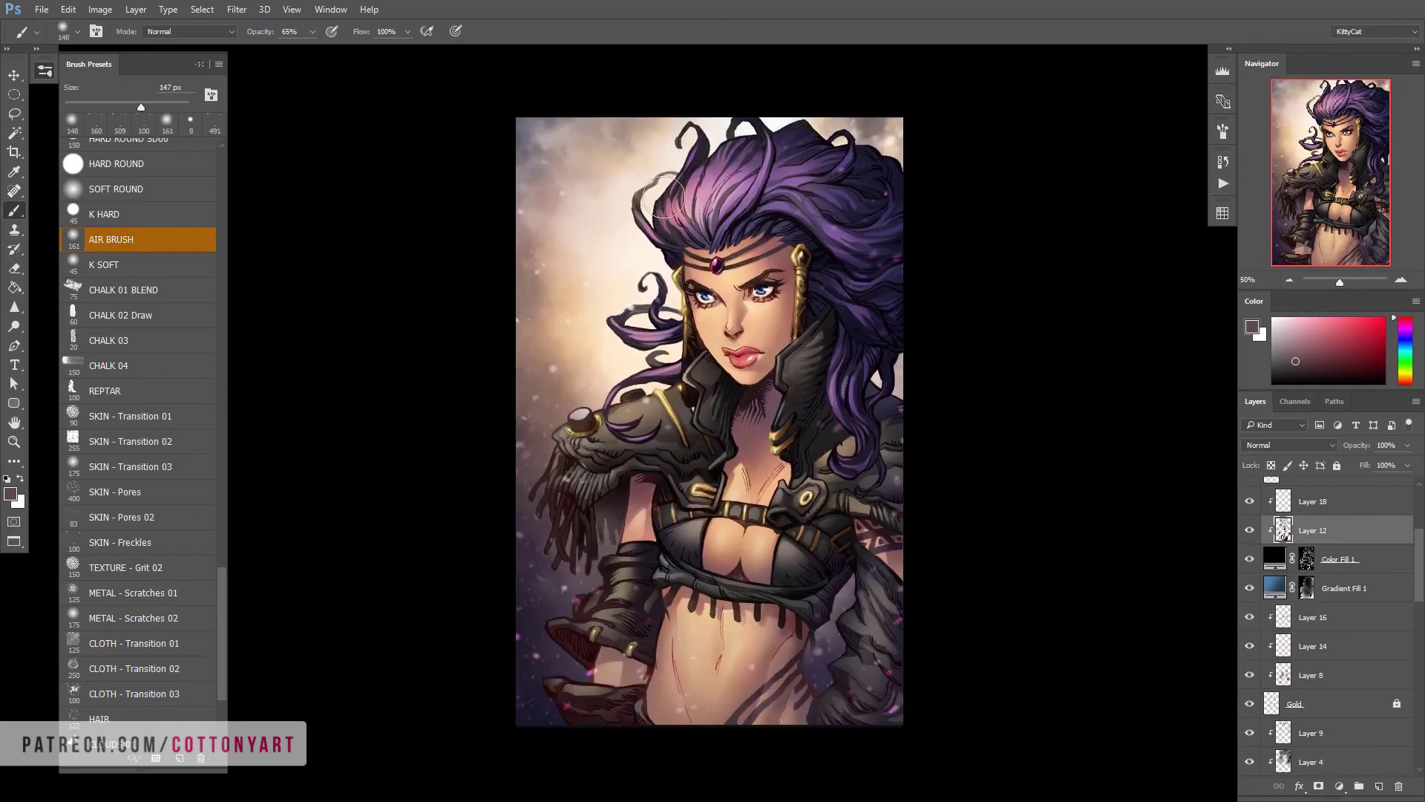
{"action": "left_click", "coordinate": [910, 532], "text": "alt"}
{"action": "scroll", "coordinate": [910, 532], "scroll_direction": "up", "scroll_amount": 2}
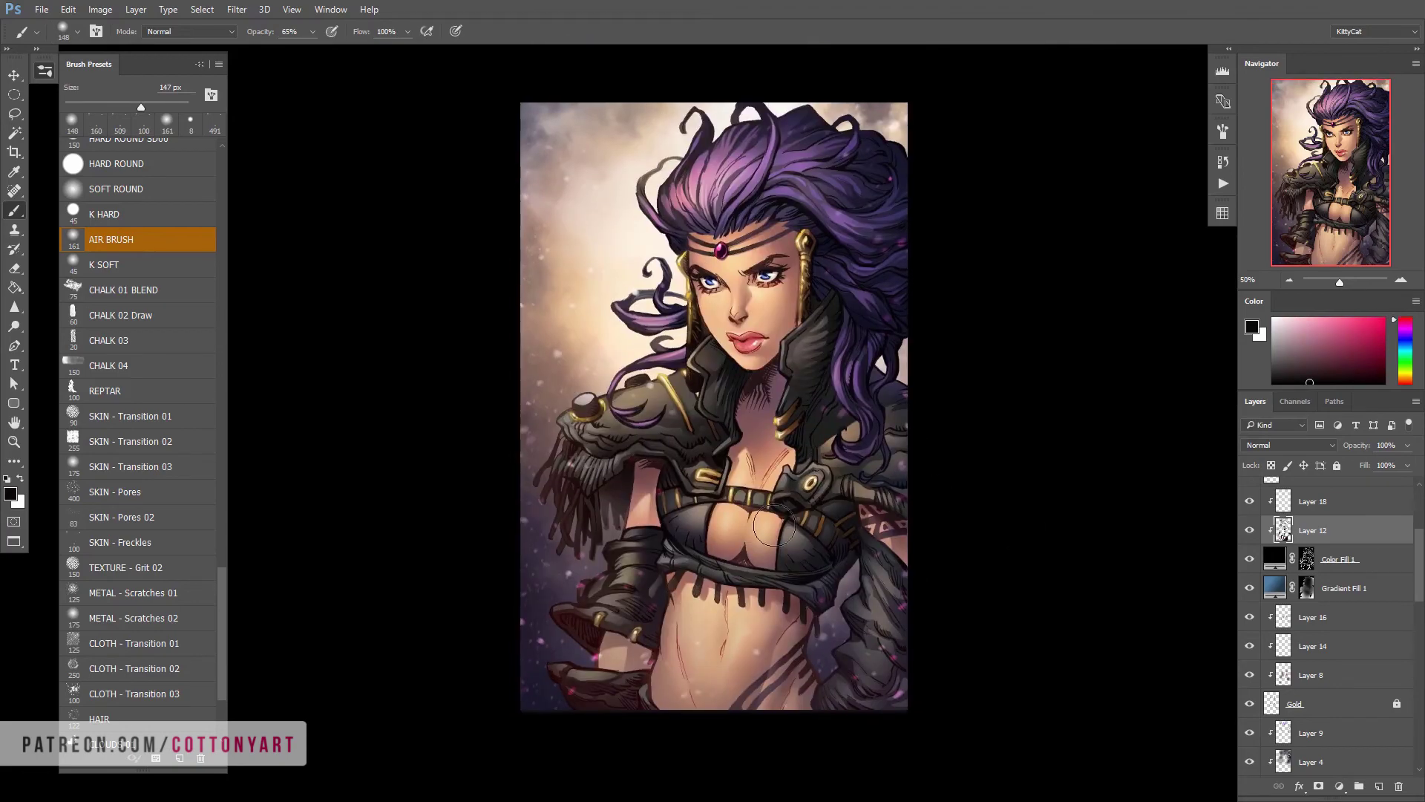
{"action": "scroll", "coordinate": [1321, 594], "scroll_direction": "up", "scroll_amount": 3}
Load the figure's selection and add a Multiply gradient fill layer over it
{"action": "left_click", "coordinate": [1300, 607], "text": "ctrl"}
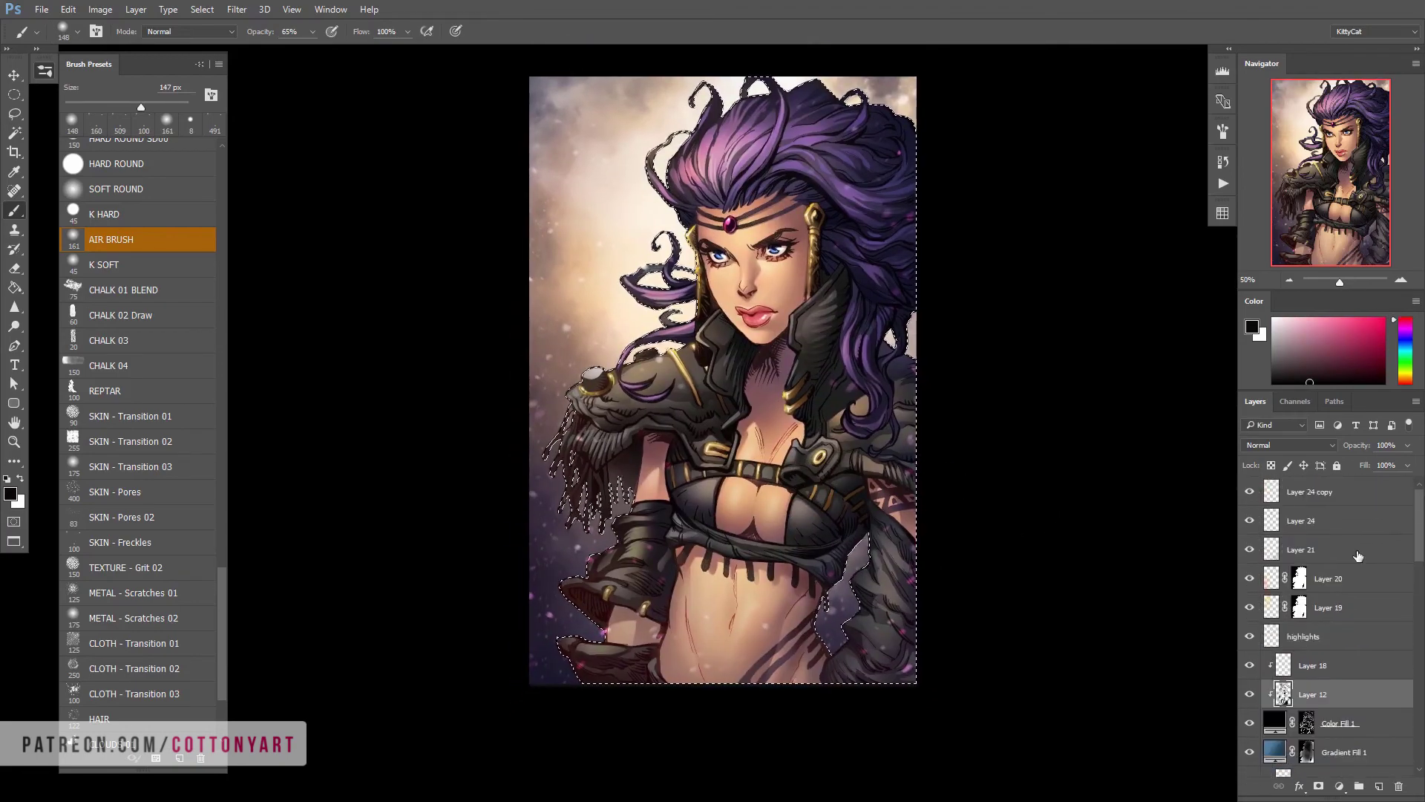
{"action": "key", "text": "alt+]"}
{"action": "key", "text": "alt+]"}
{"action": "left_click", "coordinate": [1339, 785]}
{"action": "left_click", "coordinate": [1066, 461]}
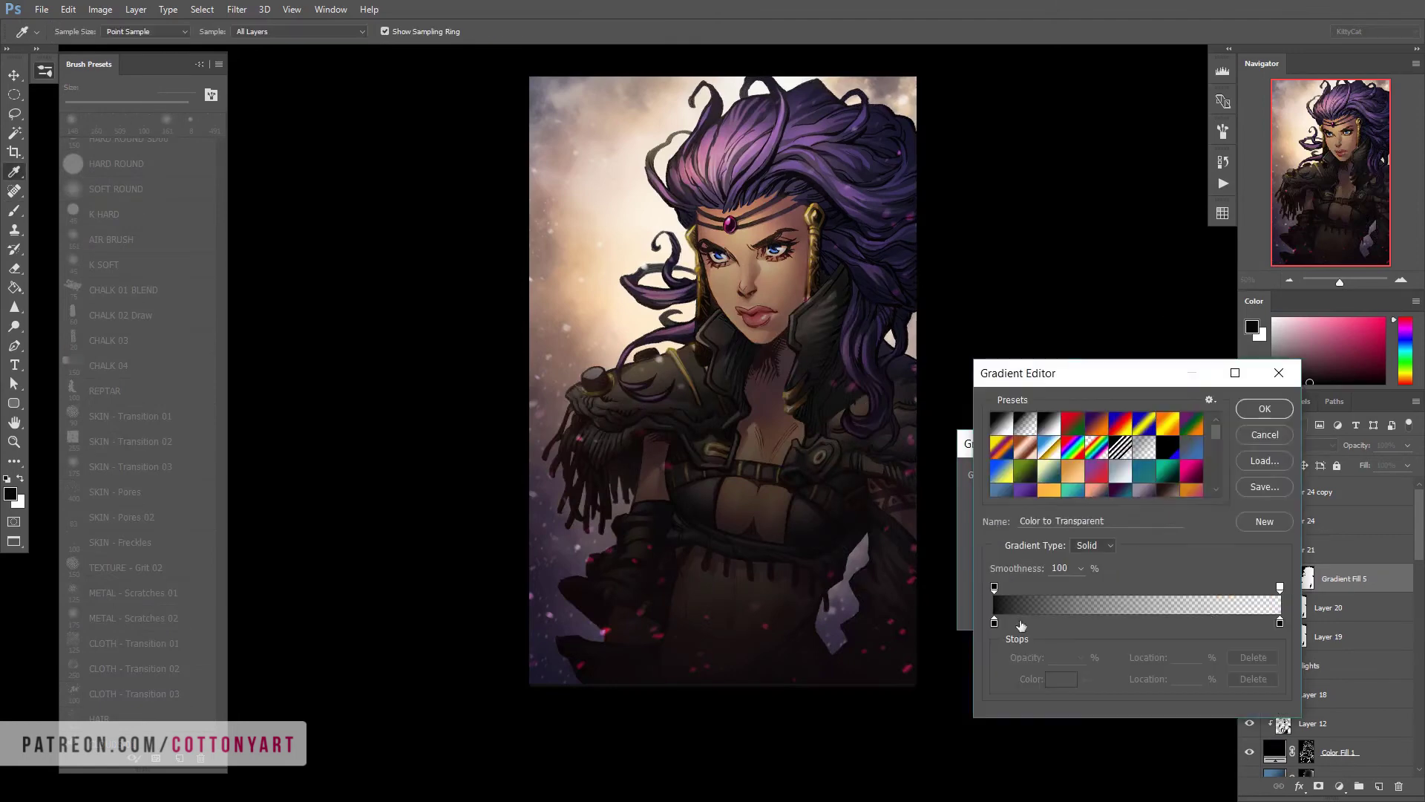
{"action": "double_click", "coordinate": [1280, 622]}
{"action": "key", "text": "Return"}
{"action": "key", "text": "Return"}
{"action": "key", "text": "Return"}
{"action": "left_click", "coordinate": [1289, 445]}
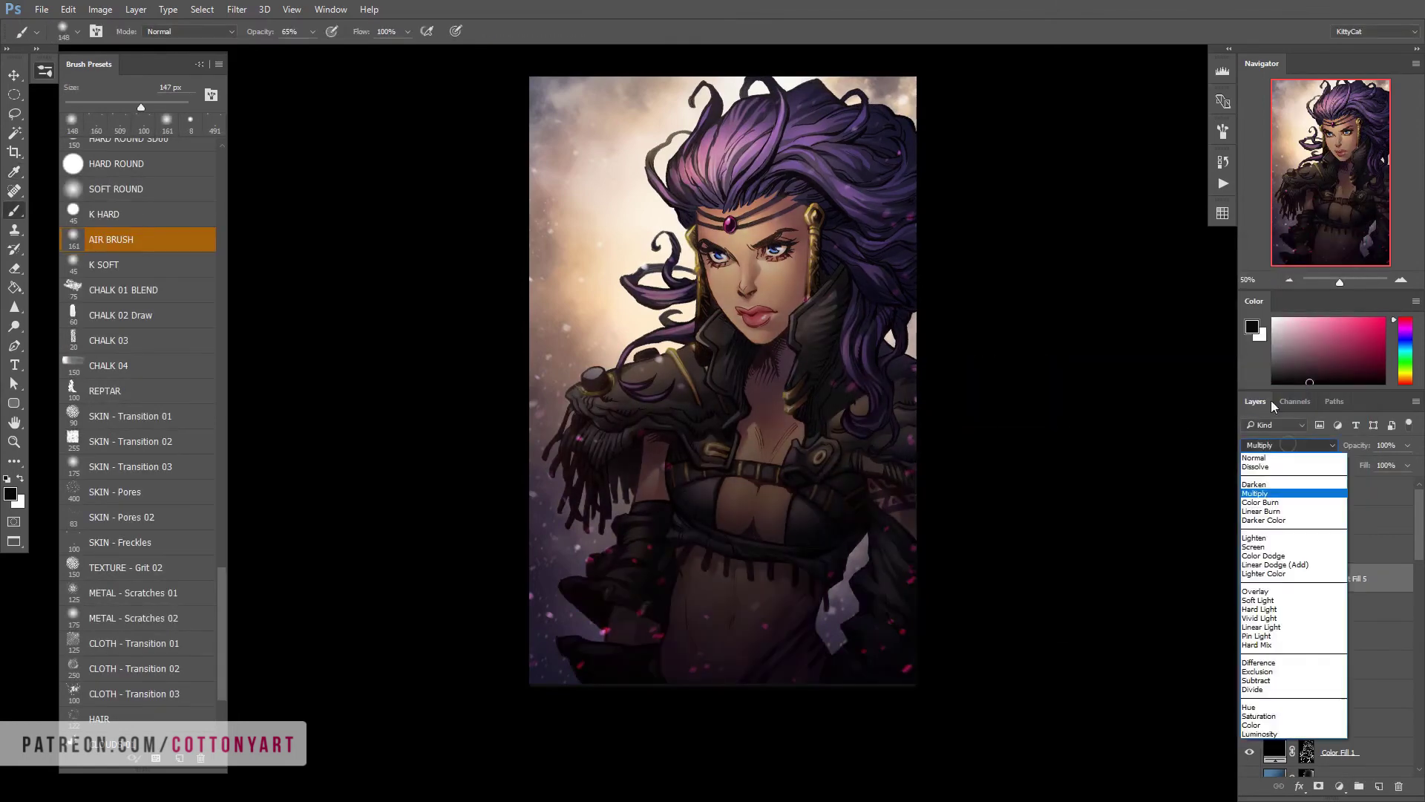
{"action": "left_click", "coordinate": [1290, 478]}
{"action": "left_click", "coordinate": [1251, 578]}
{"action": "left_click", "coordinate": [1250, 580]}
{"action": "left_click", "coordinate": [1250, 580]}
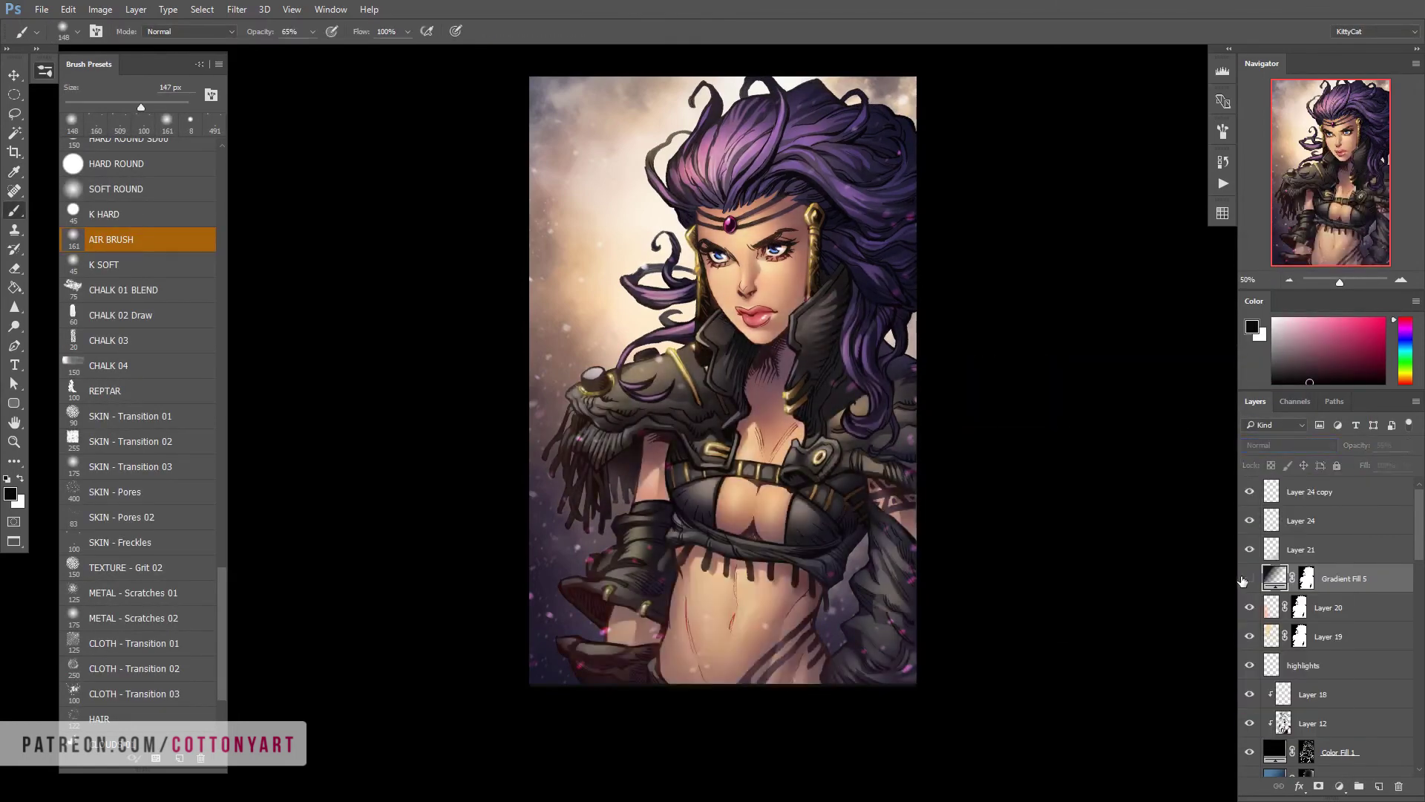
{"action": "left_click", "coordinate": [1250, 580]}
Group the gradient fill into Group 1, mask it, and brighten the chest
{"action": "key", "text": "ctrl+g"}
{"action": "left_click", "coordinate": [1326, 594]}
{"action": "left_click", "coordinate": [1304, 572]}
{"action": "left_click", "coordinate": [1319, 785]}
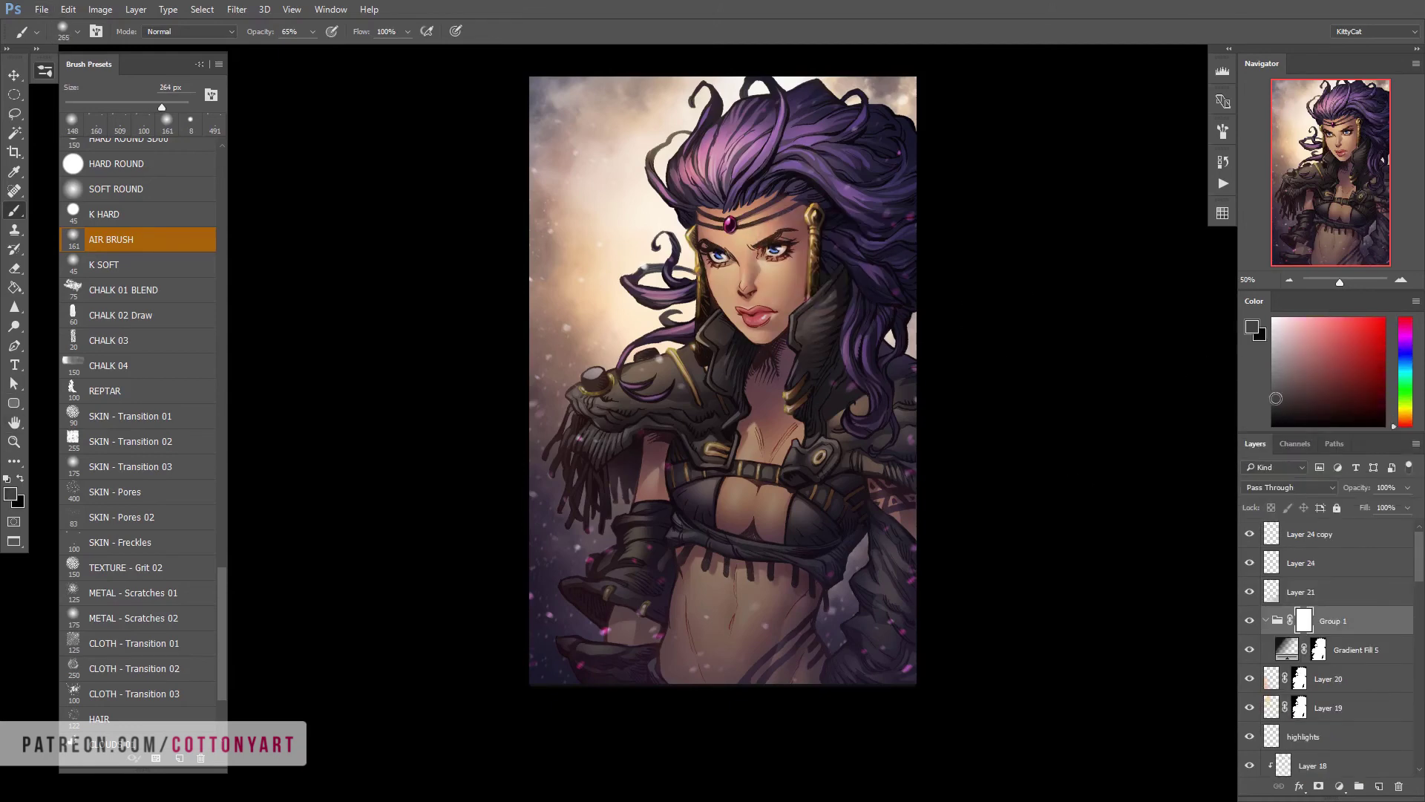
{"action": "left_click_drag", "start_coordinate": [755, 510], "coordinate": [797, 409]}
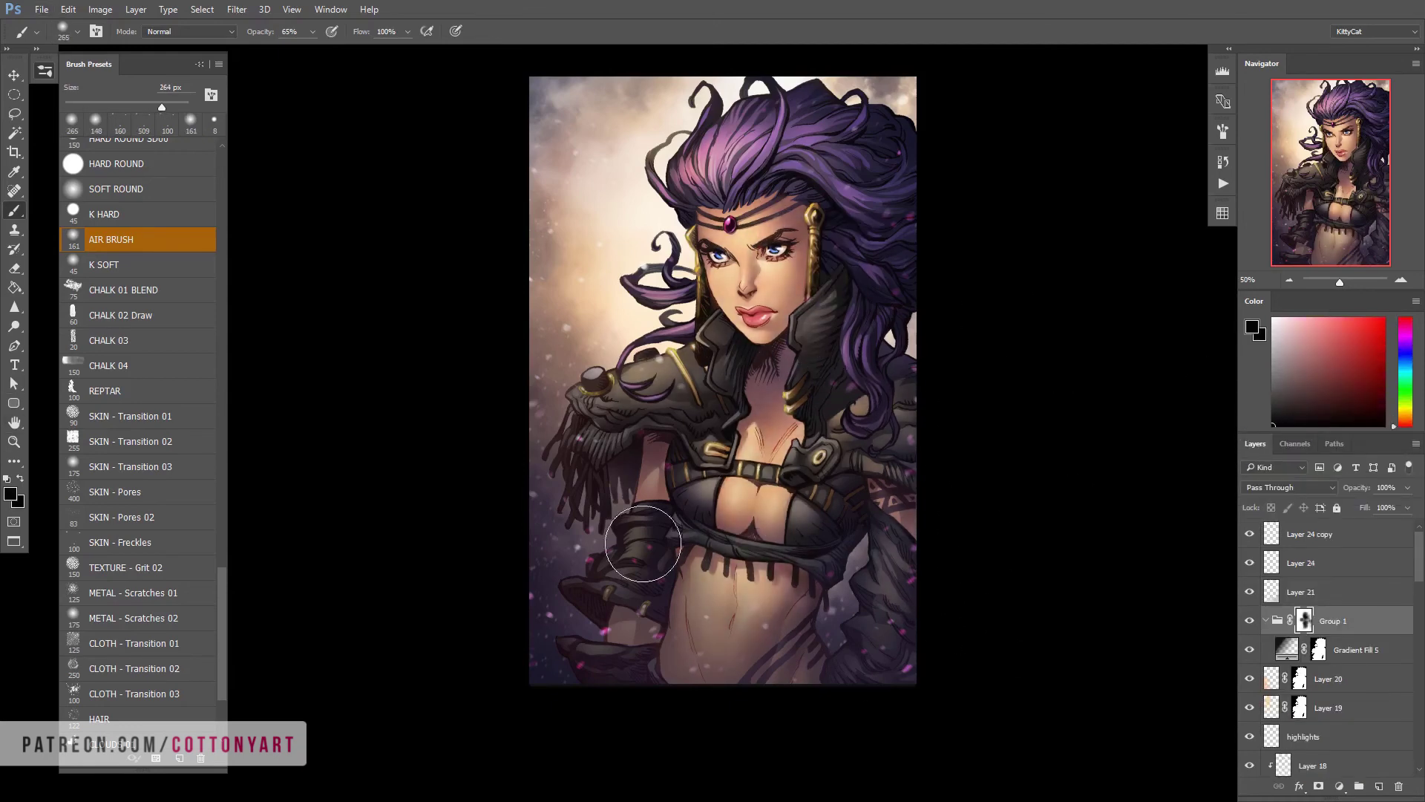
{"action": "scroll", "coordinate": [1321, 594], "scroll_direction": "down", "scroll_amount": 5}
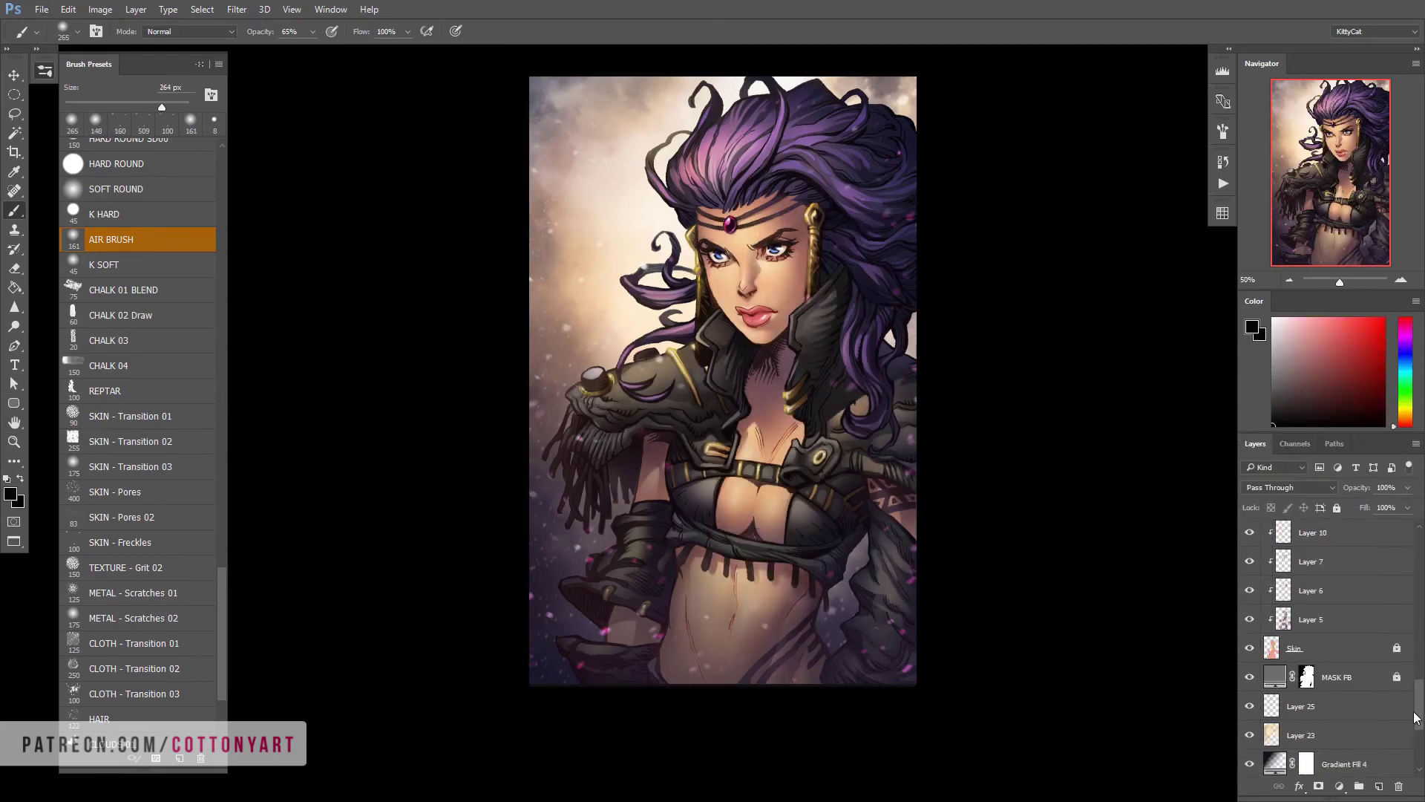
Create new empty layers, the last one placed above the highlights layer
{"action": "left_click", "coordinate": [1306, 626]}
{"action": "left_click_drag", "start_coordinate": [807, 577], "coordinate": [753, 600]}
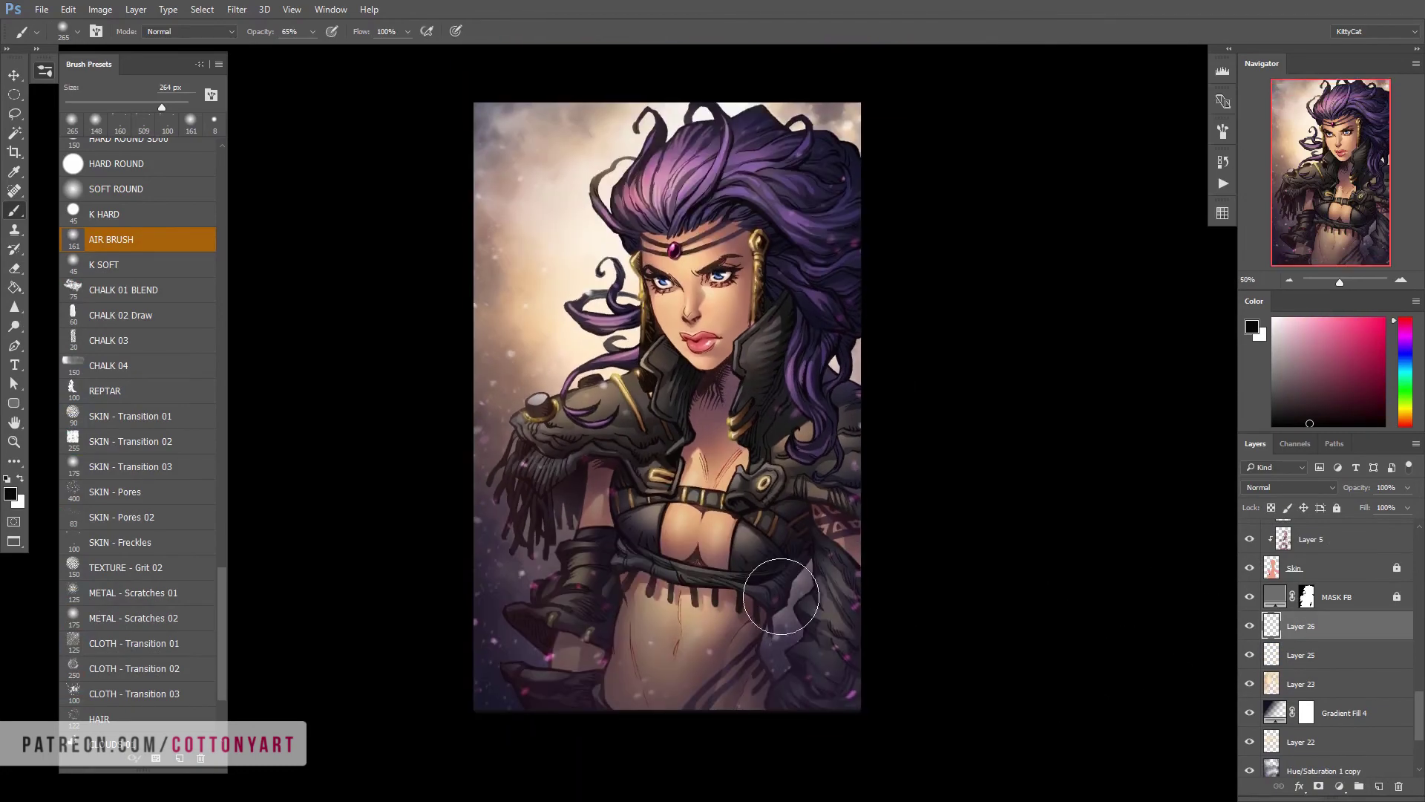
{"action": "key", "text": "ctrl+shift+alt+n"}
{"action": "key", "text": "comma"}
{"action": "key", "text": "ctrl+plus"}
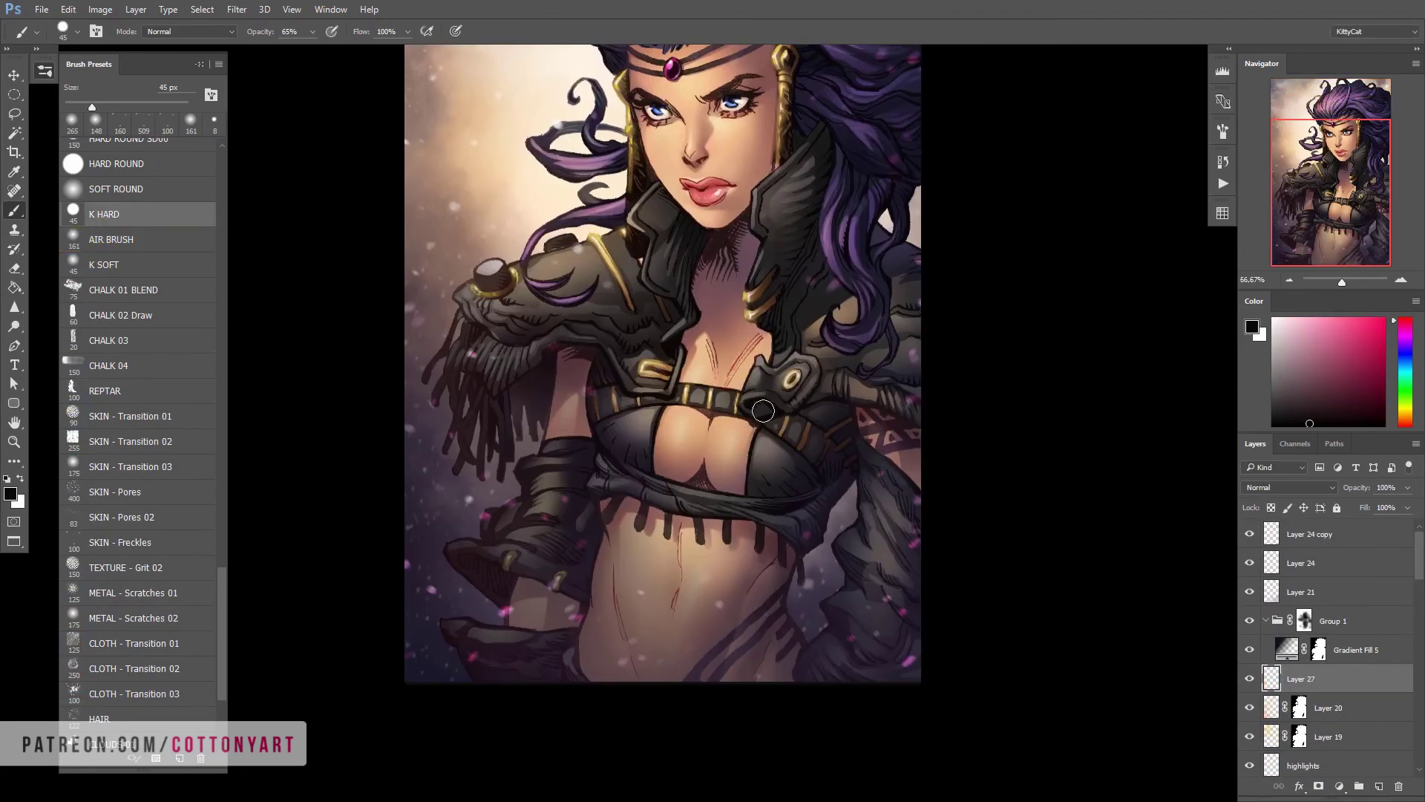
{"action": "left_click", "coordinate": [810, 378], "text": "ctrl"}
{"action": "scroll", "coordinate": [738, 408], "scroll_direction": "up", "scroll_amount": 3}
{"action": "scroll", "coordinate": [1420, 598], "scroll_direction": "down", "scroll_amount": 3}
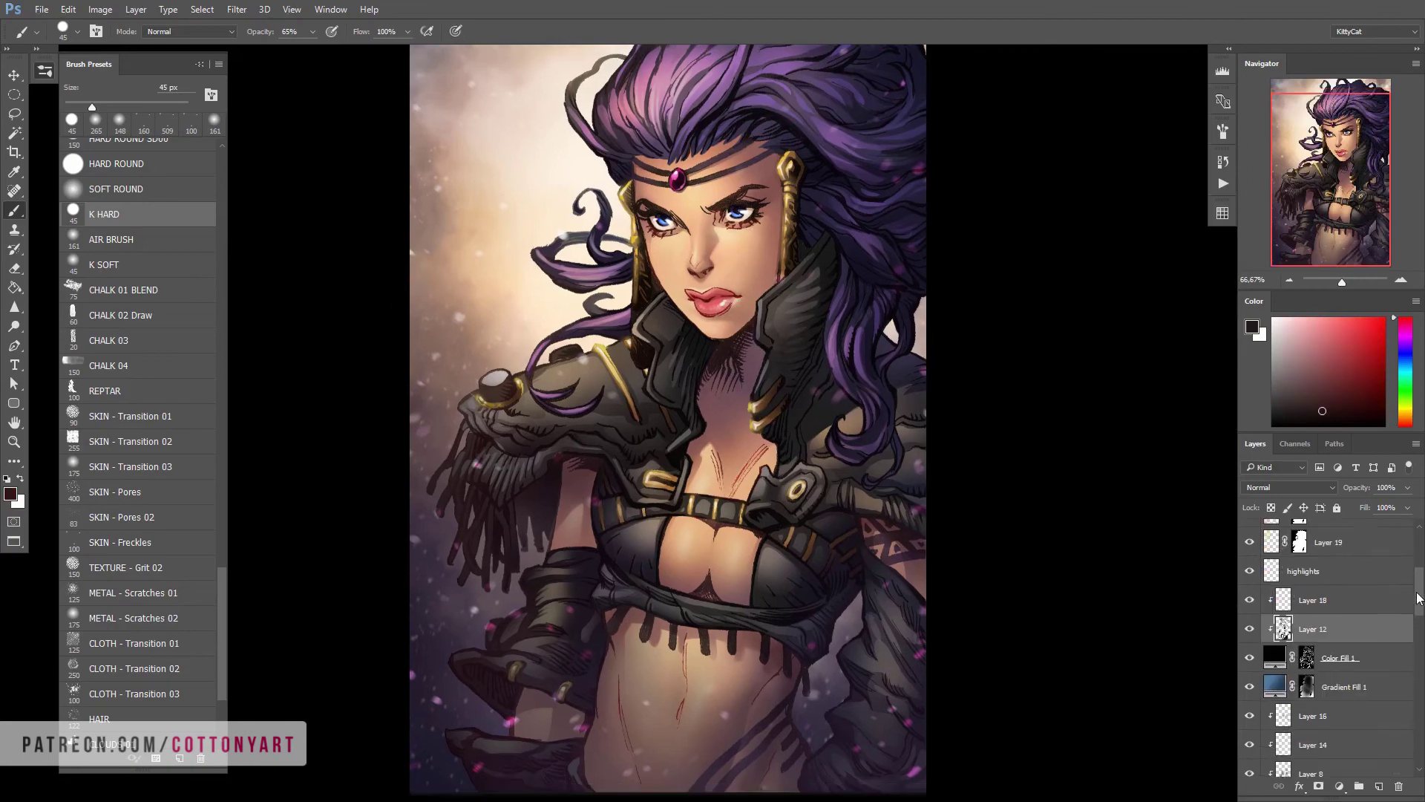
{"action": "left_click", "coordinate": [1306, 571]}
{"action": "key", "text": "ctrl+shift+alt+n"}
Name the new layer 'rim light'
{"action": "double_click", "coordinate": [1301, 578]}
{"action": "type", "text": "rim light"}
{"action": "key", "text": "Return"}
{"action": "left_click", "coordinate": [852, 593], "text": "alt"}
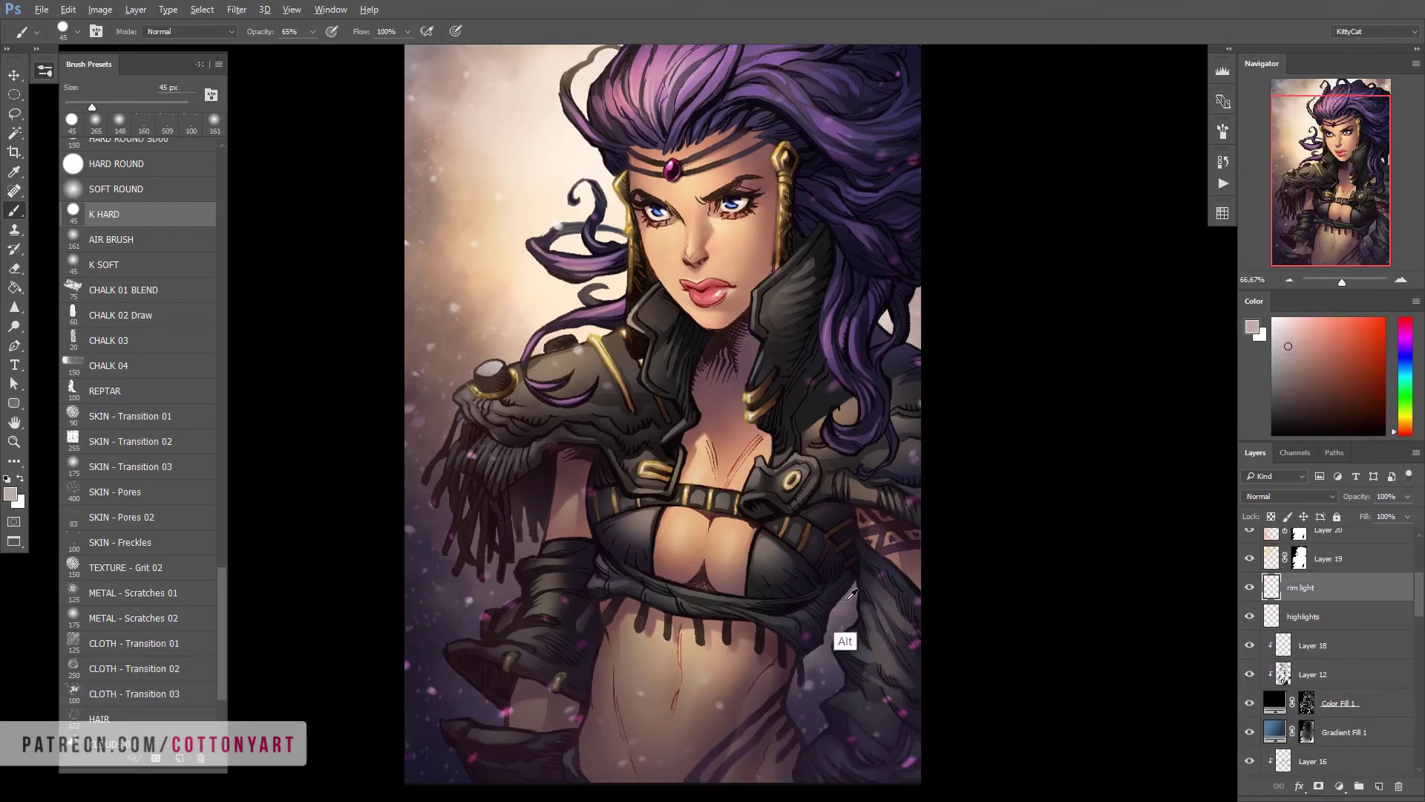
Sample pink, dark purple and cream tones and paint rim highlights with the hard brush
{"action": "scroll", "coordinate": [853, 368], "scroll_direction": "down", "scroll_amount": 3}
{"action": "left_click", "coordinate": [847, 464], "text": "alt"}
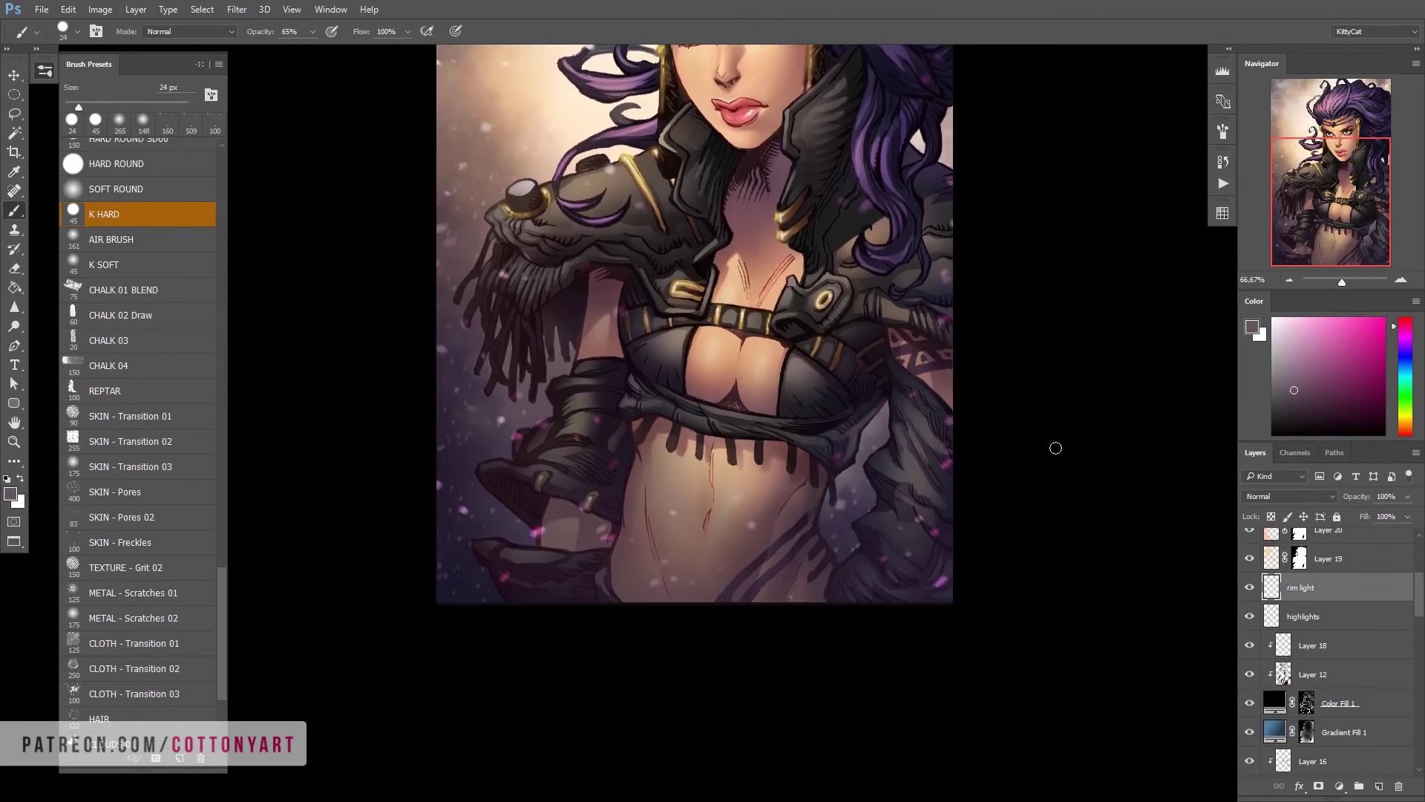
{"action": "scroll", "coordinate": [822, 547], "scroll_direction": "down", "scroll_amount": 2}
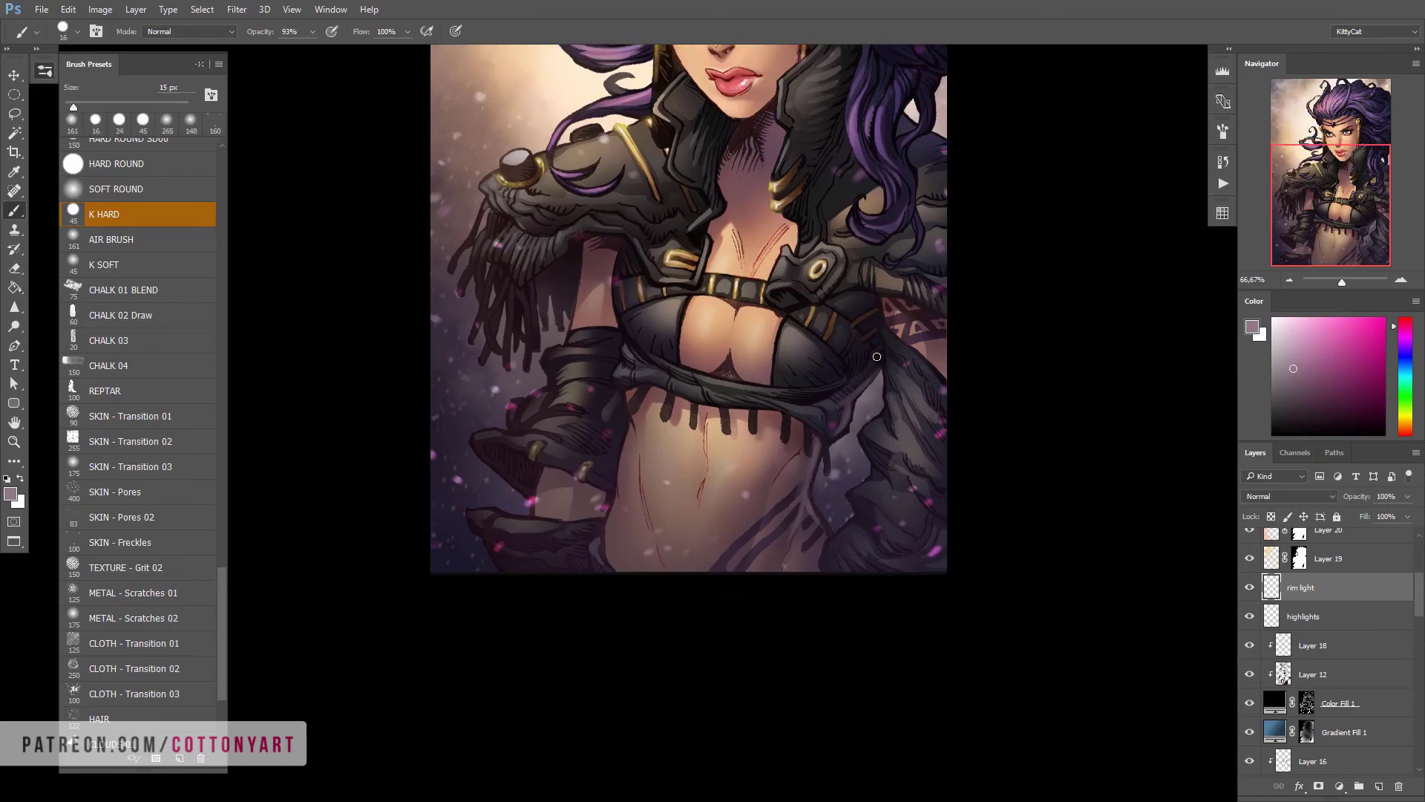
{"action": "scroll", "coordinate": [819, 412], "scroll_direction": "up", "scroll_amount": 5}
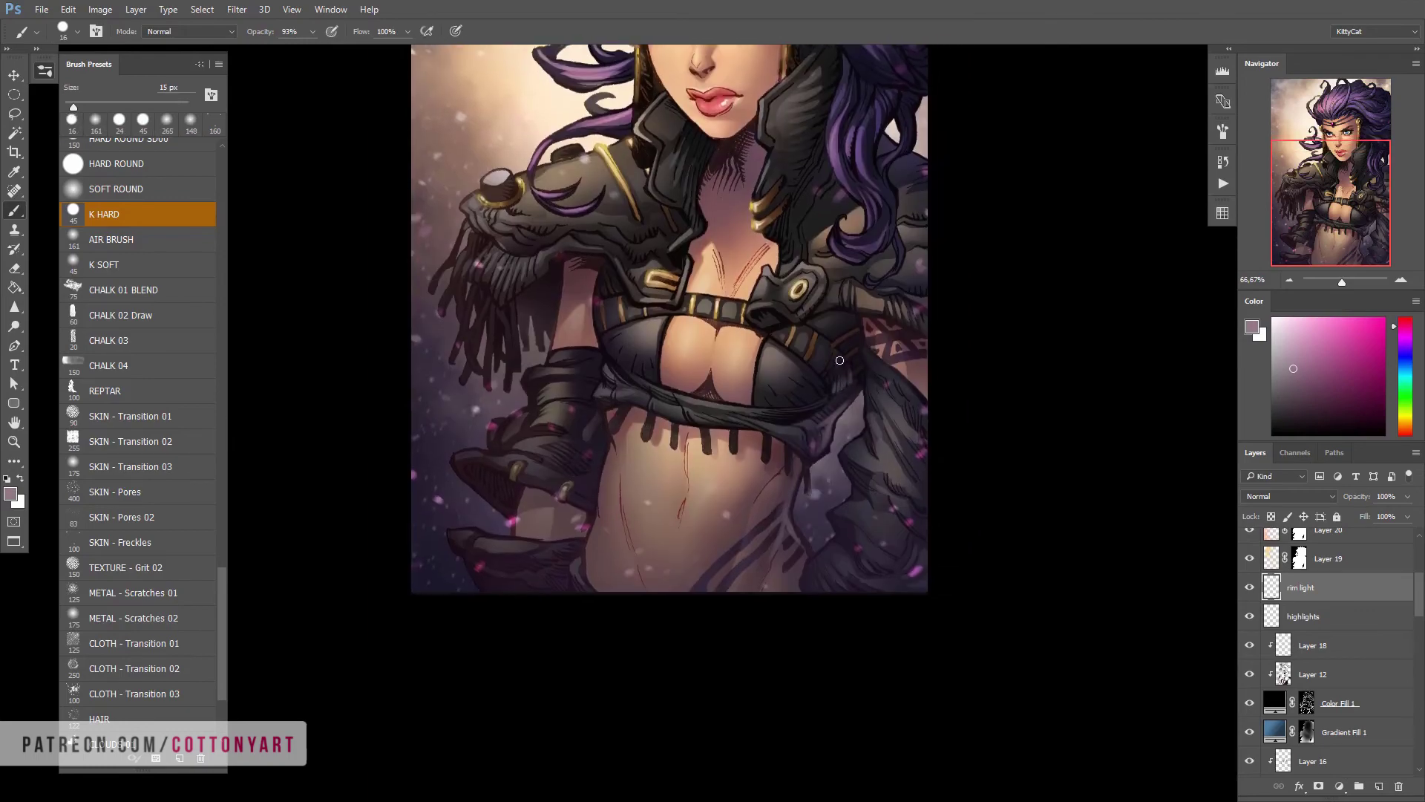
{"action": "scroll", "coordinate": [880, 446], "scroll_direction": "up", "scroll_amount": 2}
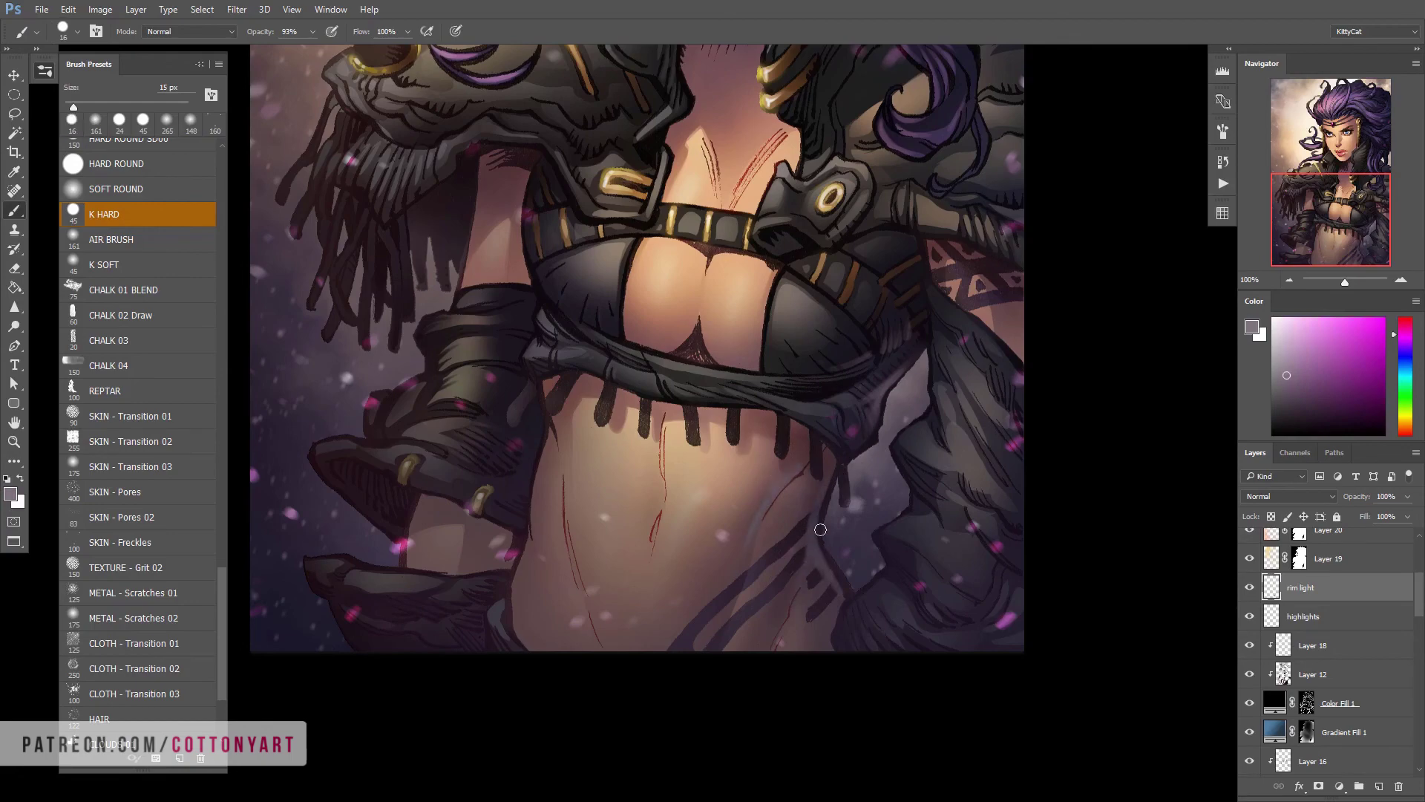
{"action": "scroll", "coordinate": [820, 530], "scroll_direction": "up", "scroll_amount": 10}
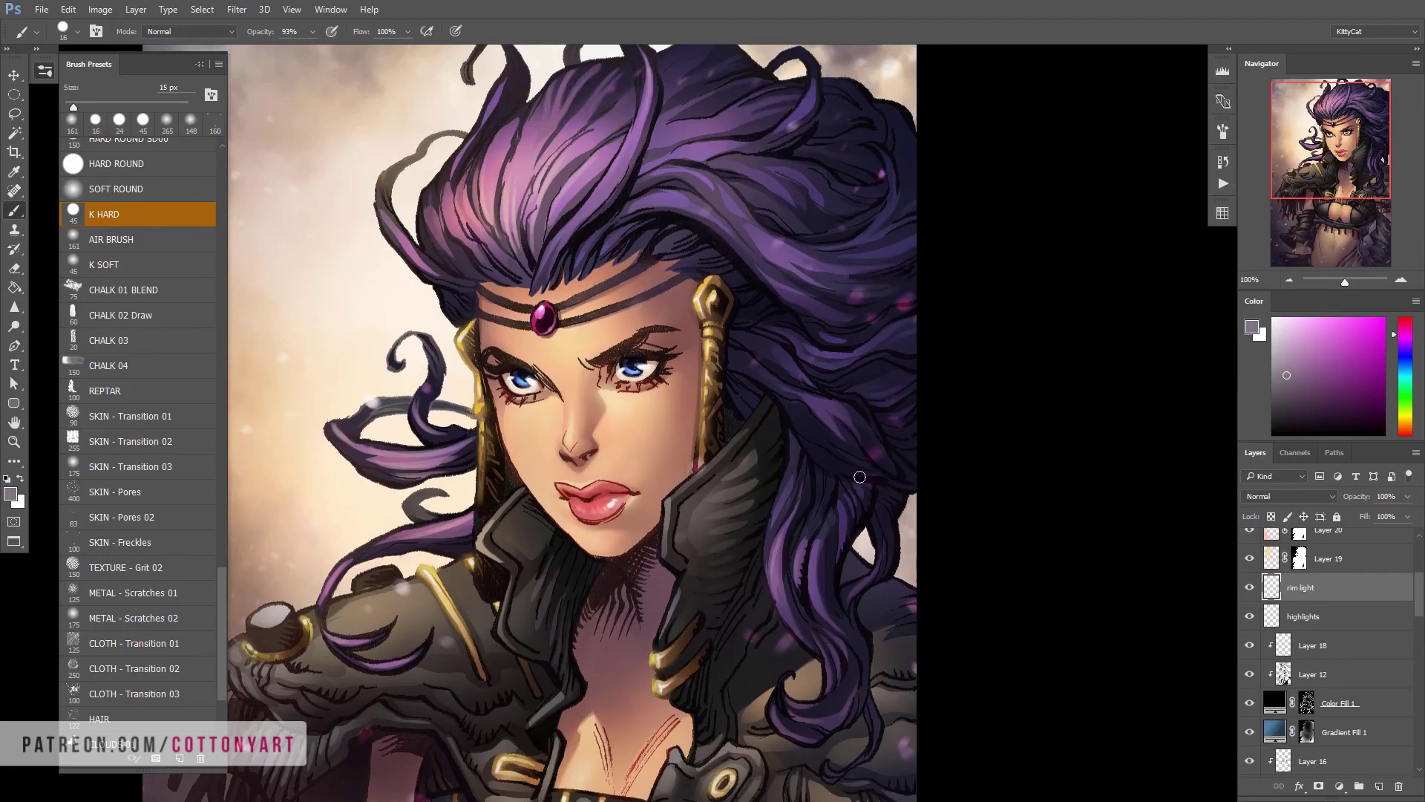
{"action": "left_click", "coordinate": [835, 396], "text": "alt"}
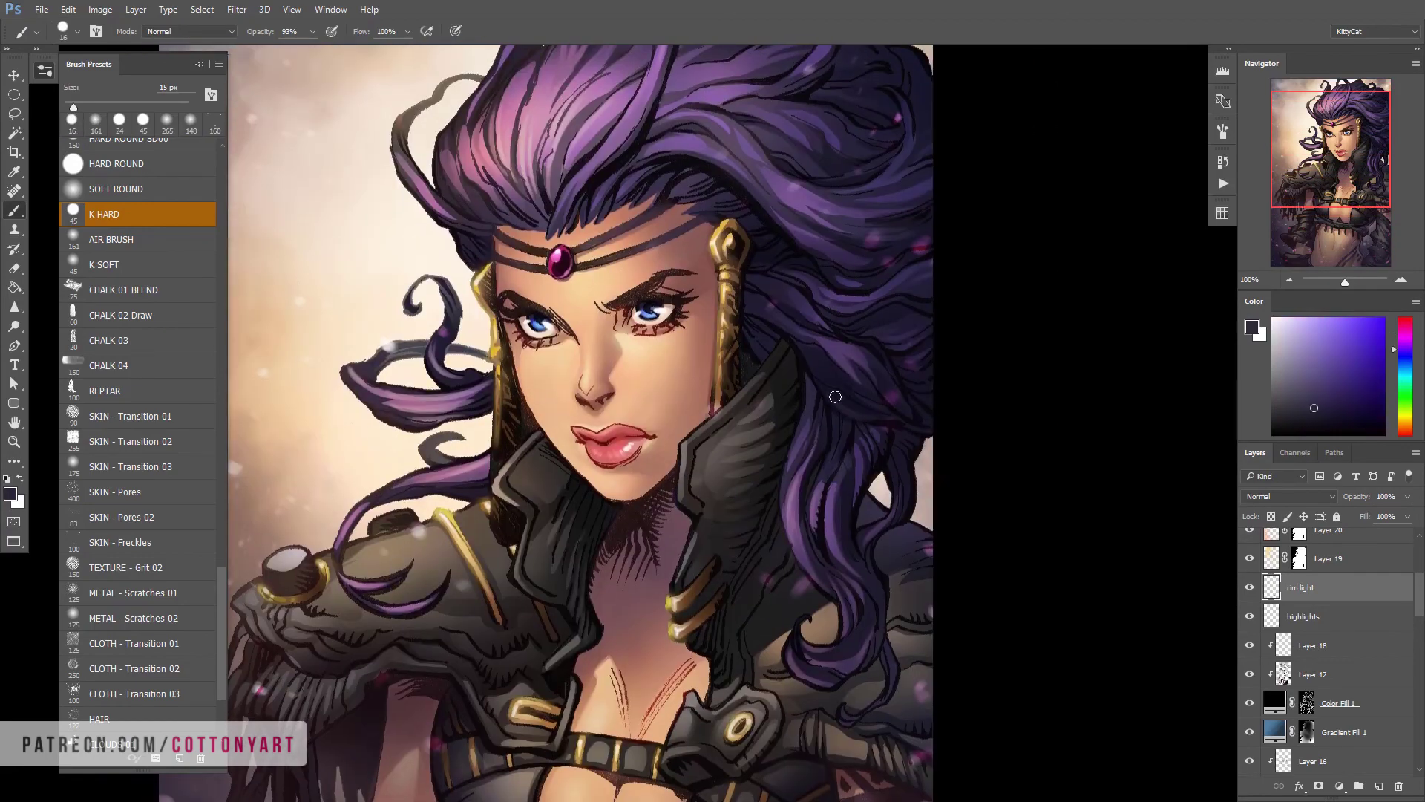
{"action": "left_click", "coordinate": [716, 403], "text": "alt"}
{"action": "scroll", "coordinate": [621, 477], "scroll_direction": "up", "scroll_amount": 2}
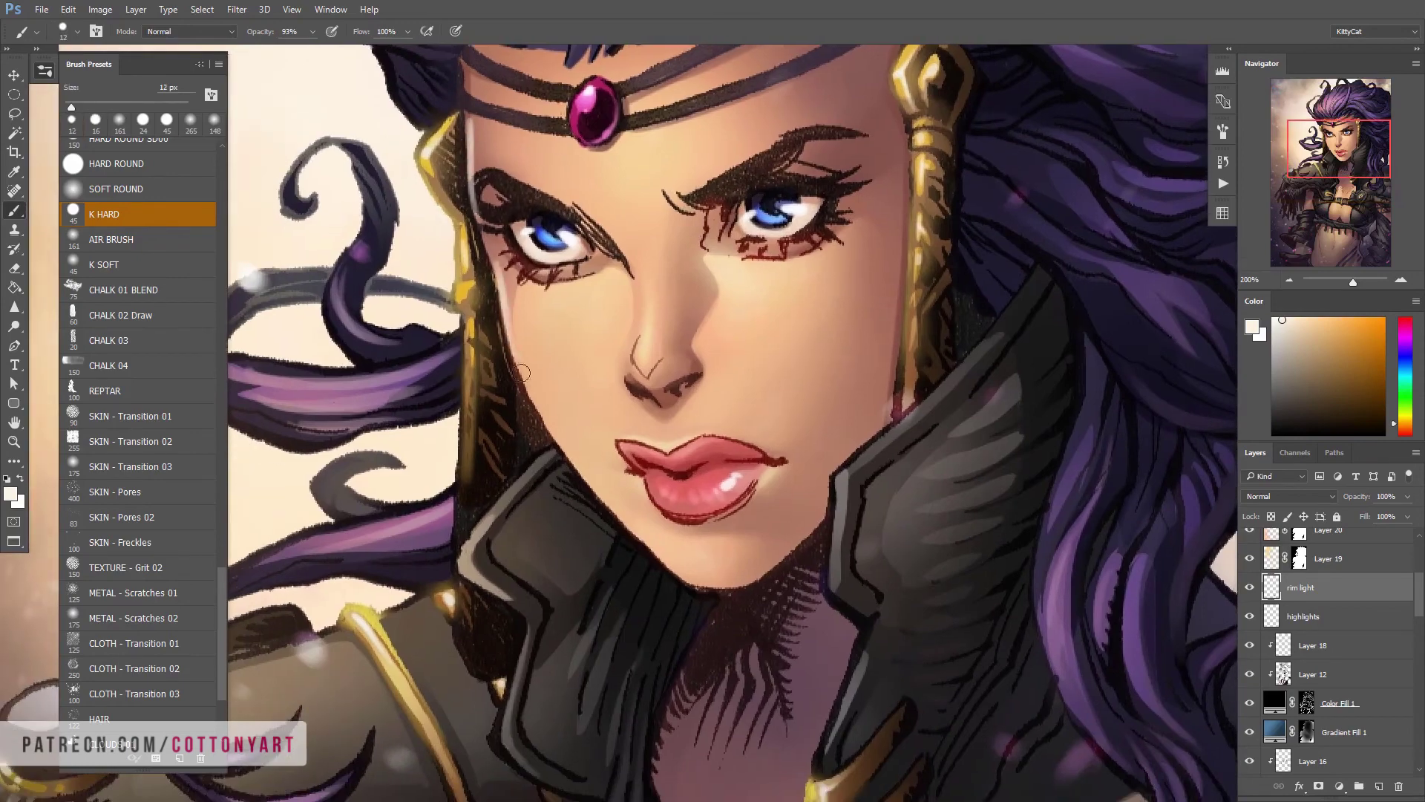
{"action": "key", "text": "e"}
{"action": "right_click", "coordinate": [711, 262]}
{"action": "key", "text": "b"}
Work rim-light touches along the face, torso and top of the hair
{"action": "left_click_drag", "start_coordinate": [541, 346], "coordinate": [523, 253]}
{"action": "scroll", "coordinate": [522, 253], "scroll_direction": "down", "scroll_amount": 2}
{"action": "left_click_drag", "start_coordinate": [785, 328], "coordinate": [738, 447]}
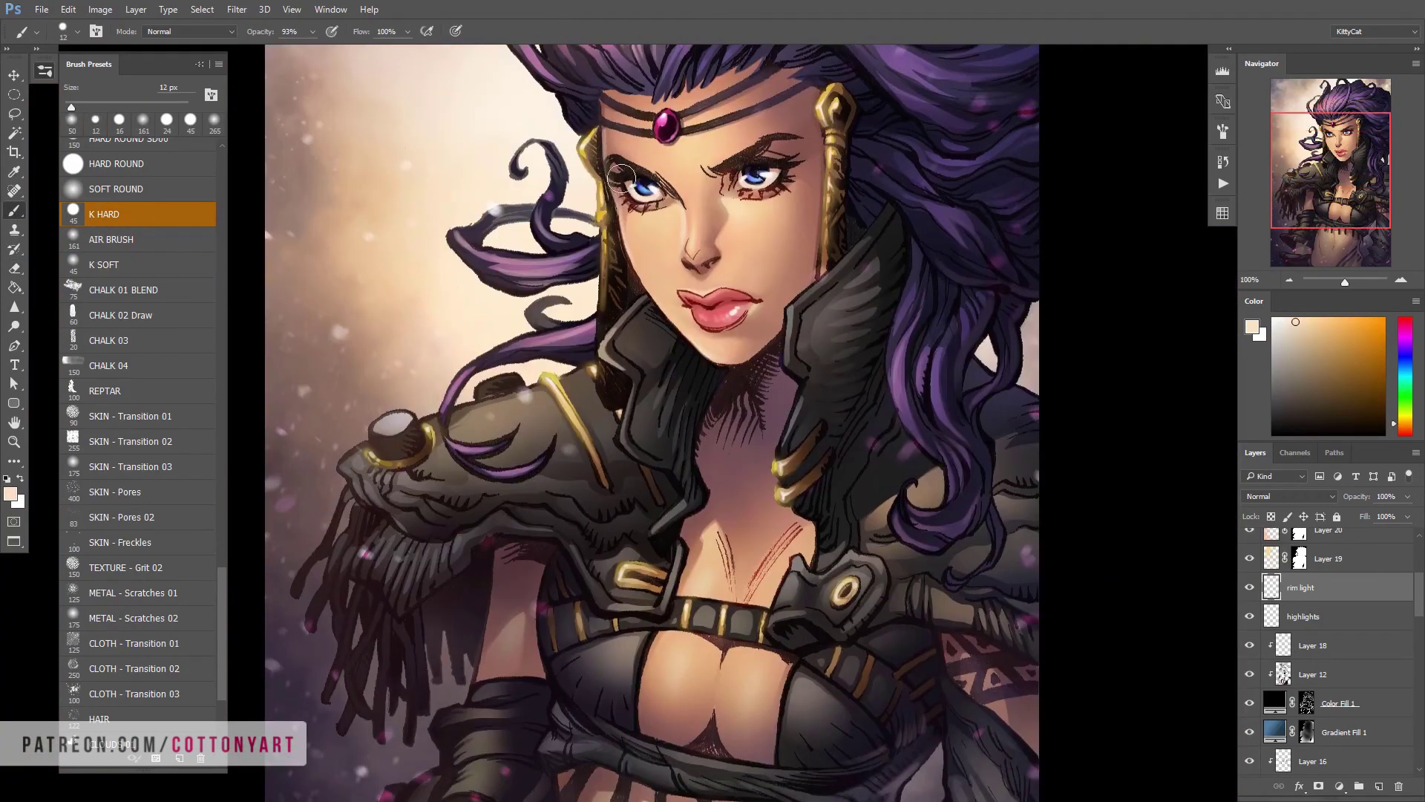
{"action": "left_click_drag", "start_coordinate": [649, 276], "coordinate": [738, 229]}
{"action": "left_click_drag", "start_coordinate": [735, 349], "coordinate": [772, 429]}
{"action": "left_click_drag", "start_coordinate": [715, 223], "coordinate": [721, 200]}
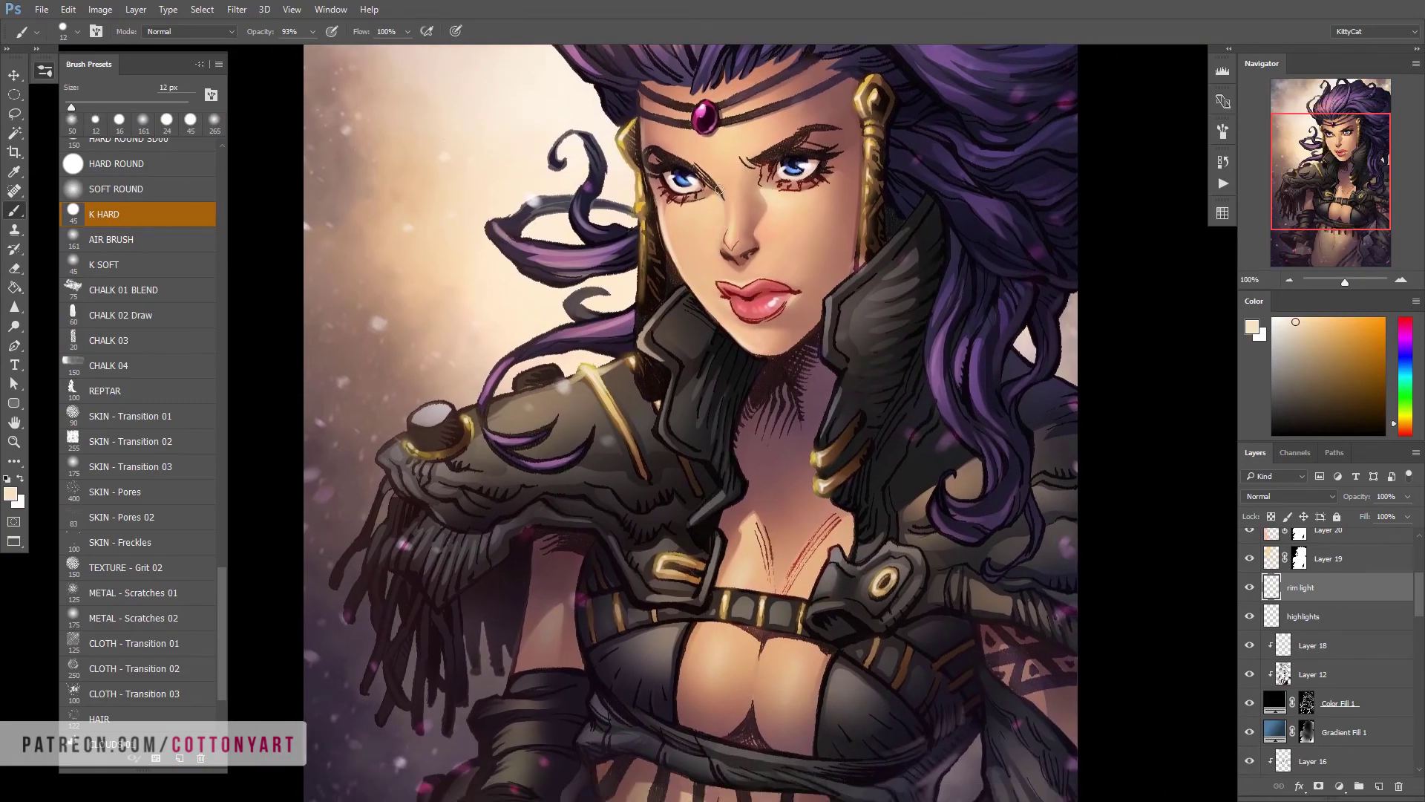
{"action": "scroll", "coordinate": [723, 283], "scroll_direction": "down", "scroll_amount": 1}
{"action": "scroll", "coordinate": [719, 312], "scroll_direction": "up", "scroll_amount": 2}
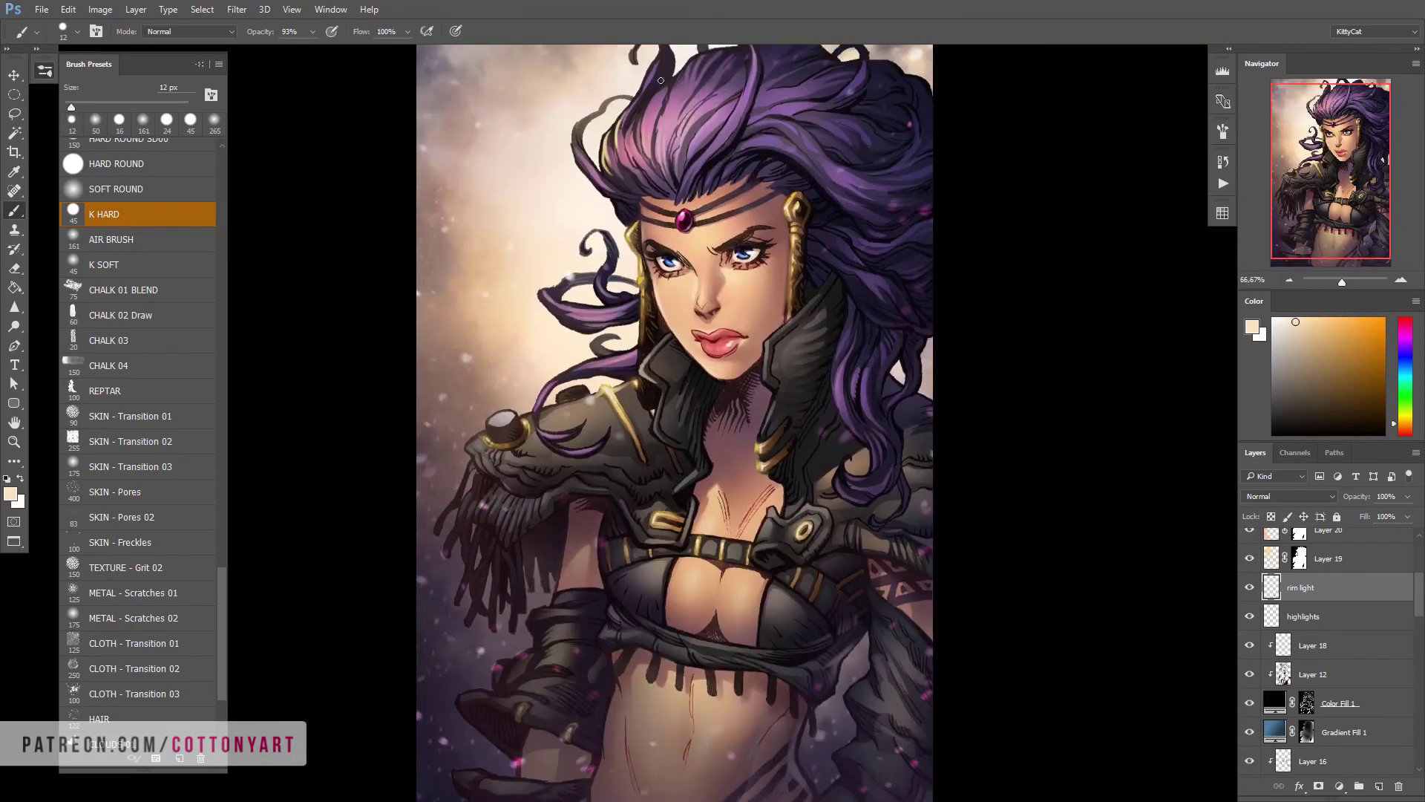
{"action": "scroll", "coordinate": [643, 253], "scroll_direction": "down", "scroll_amount": 1}
{"action": "scroll", "coordinate": [728, 342], "scroll_direction": "down", "scroll_amount": 1}
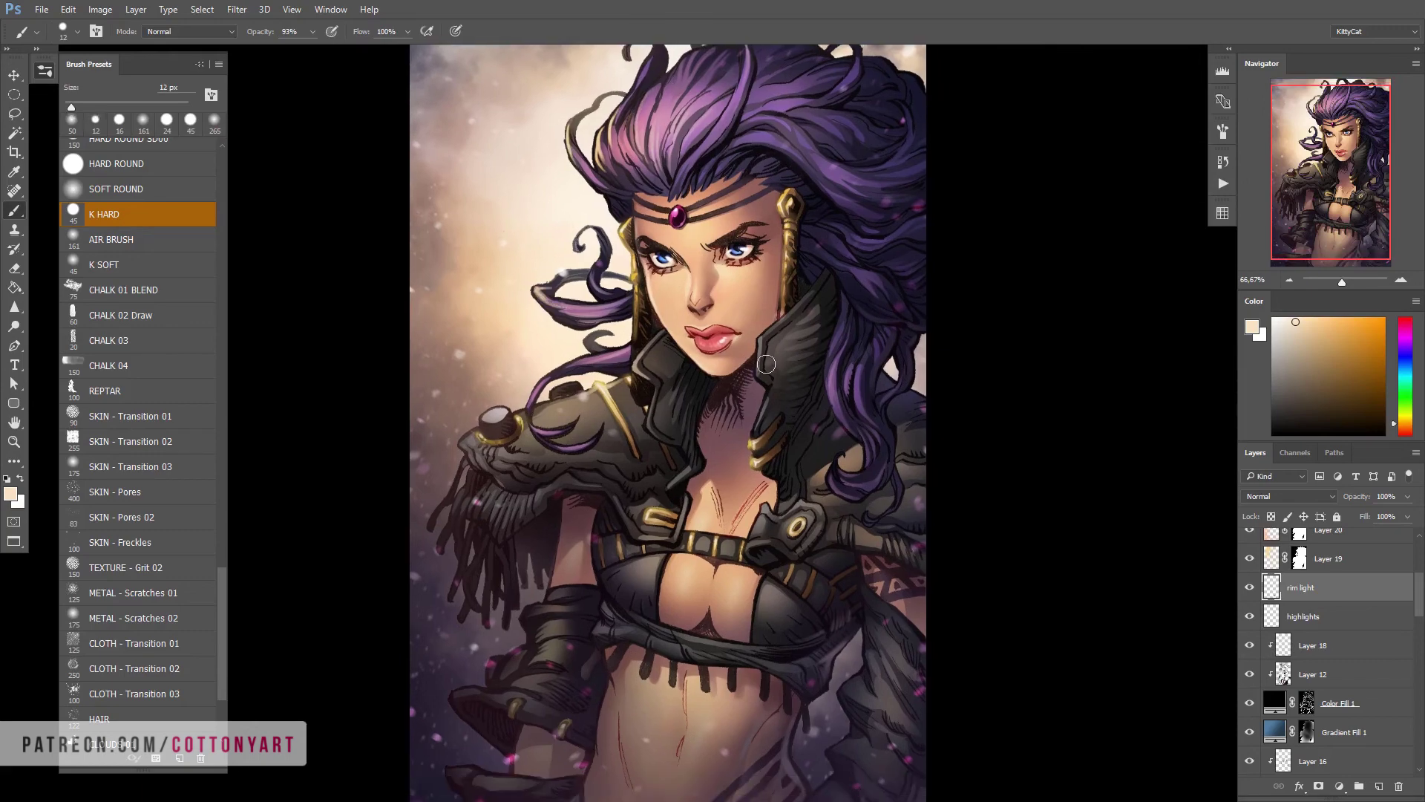
{"action": "scroll", "coordinate": [765, 336], "scroll_direction": "down", "scroll_amount": 5}
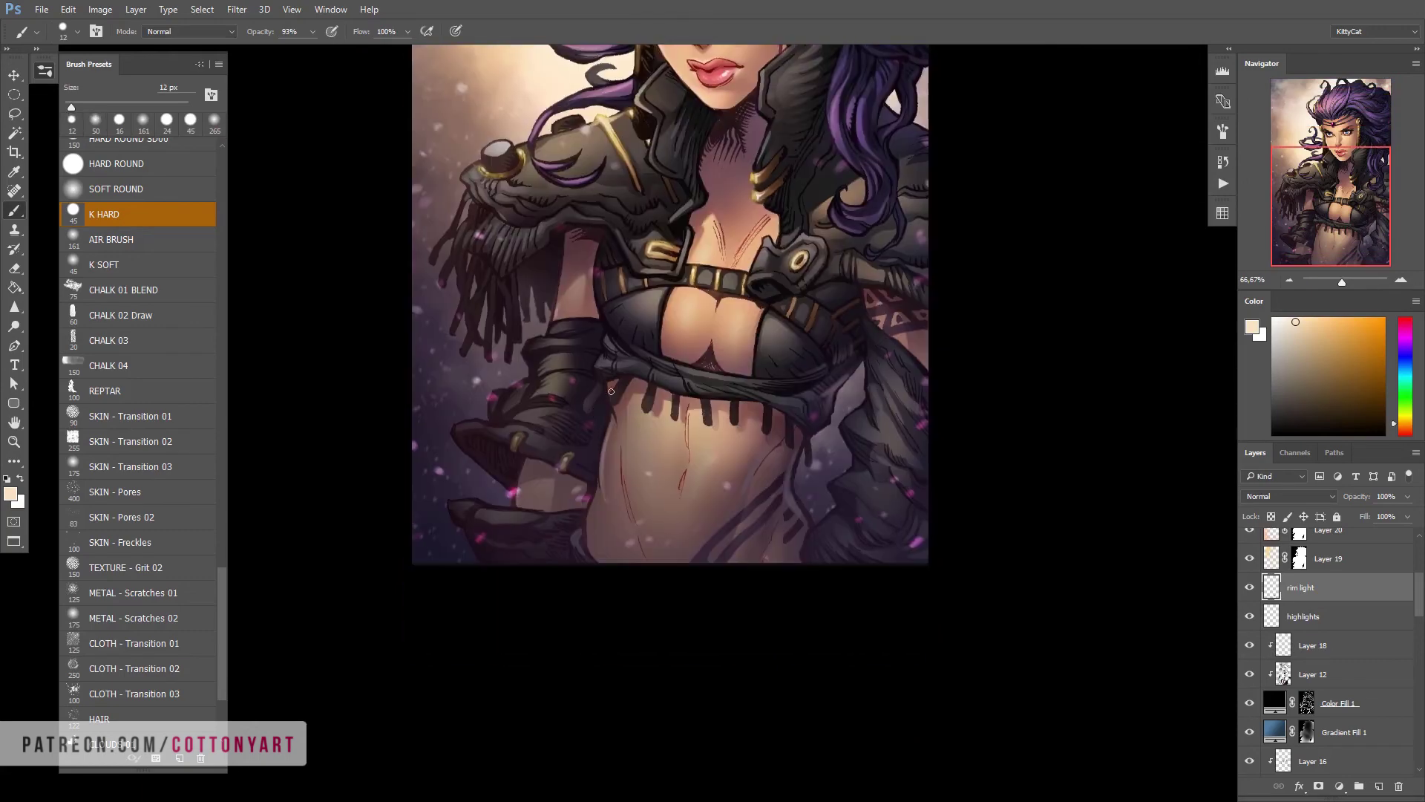
{"action": "scroll", "coordinate": [611, 391], "scroll_direction": "down", "scroll_amount": 2}
{"action": "scroll", "coordinate": [689, 377], "scroll_direction": "up", "scroll_amount": 3}
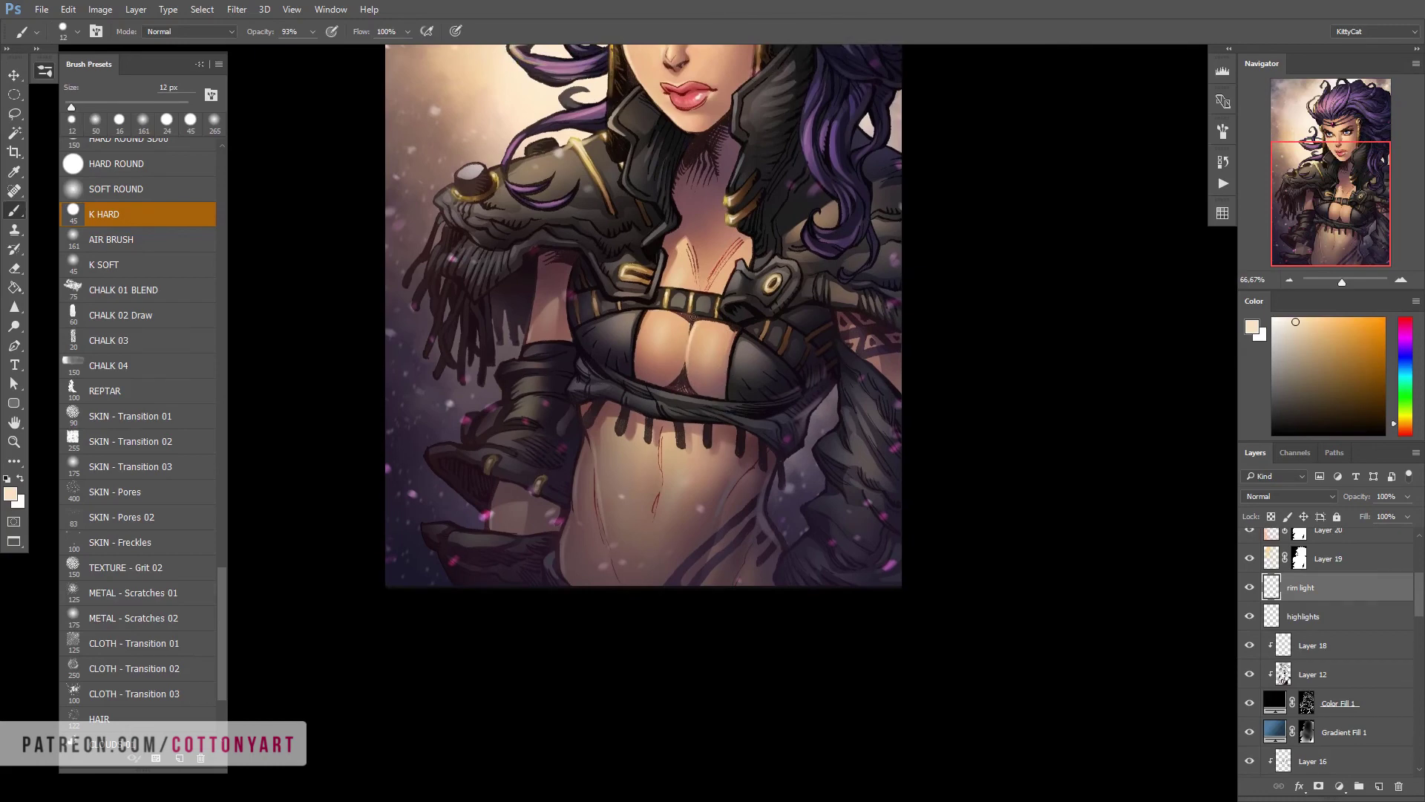
{"action": "scroll", "coordinate": [668, 290], "scroll_direction": "up", "scroll_amount": 2}
{"action": "scroll", "coordinate": [668, 289], "scroll_direction": "left", "scroll_amount": 3}
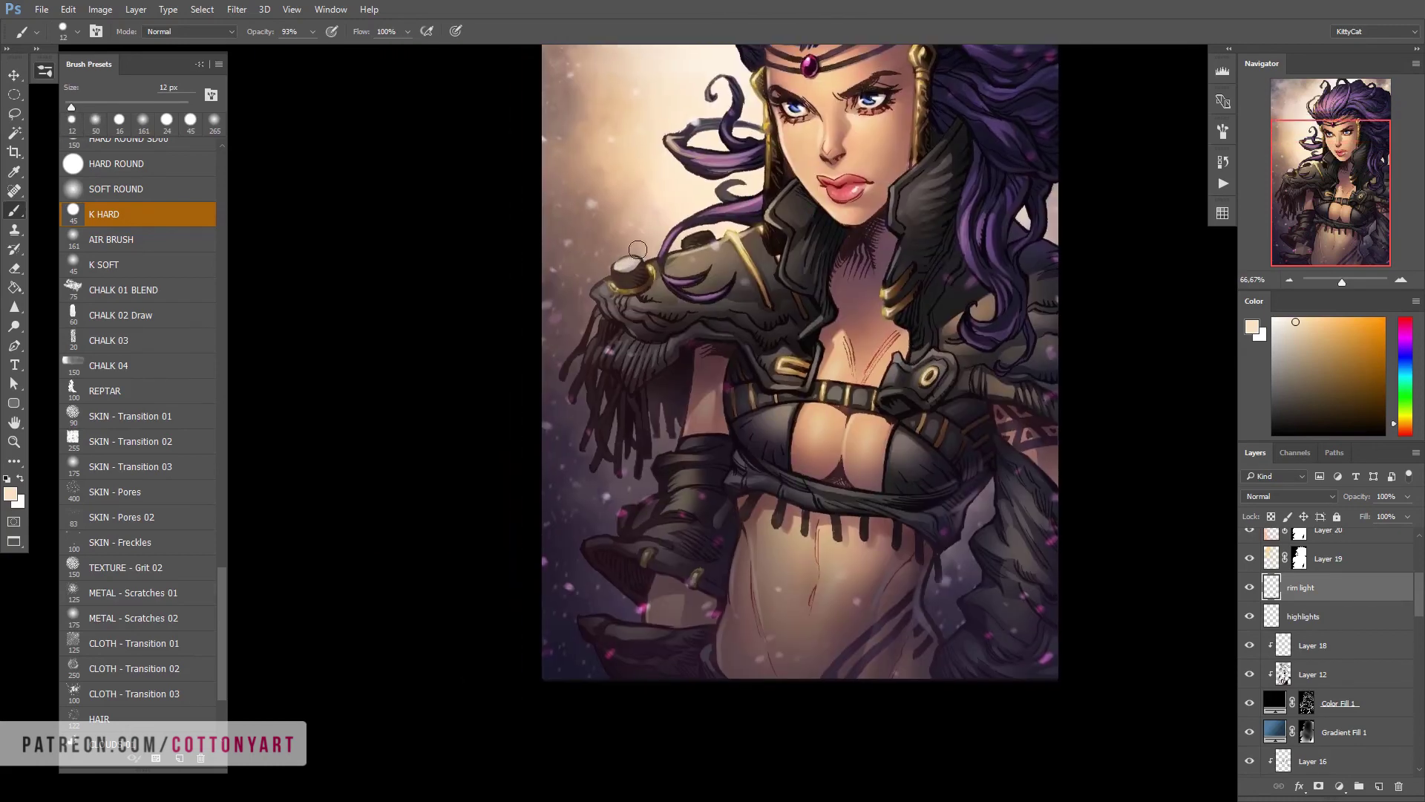
{"action": "mouse_move", "coordinate": [934, 285]}
{"action": "left_mouse_down"}
{"action": "mouse_move", "coordinate": [880, 285]}
{"action": "mouse_move", "coordinate": [790, 374]}
{"action": "mouse_move", "coordinate": [772, 482]}
{"action": "left_mouse_up"}
{"action": "scroll", "coordinate": [597, 238], "scroll_direction": "down", "scroll_amount": 1}
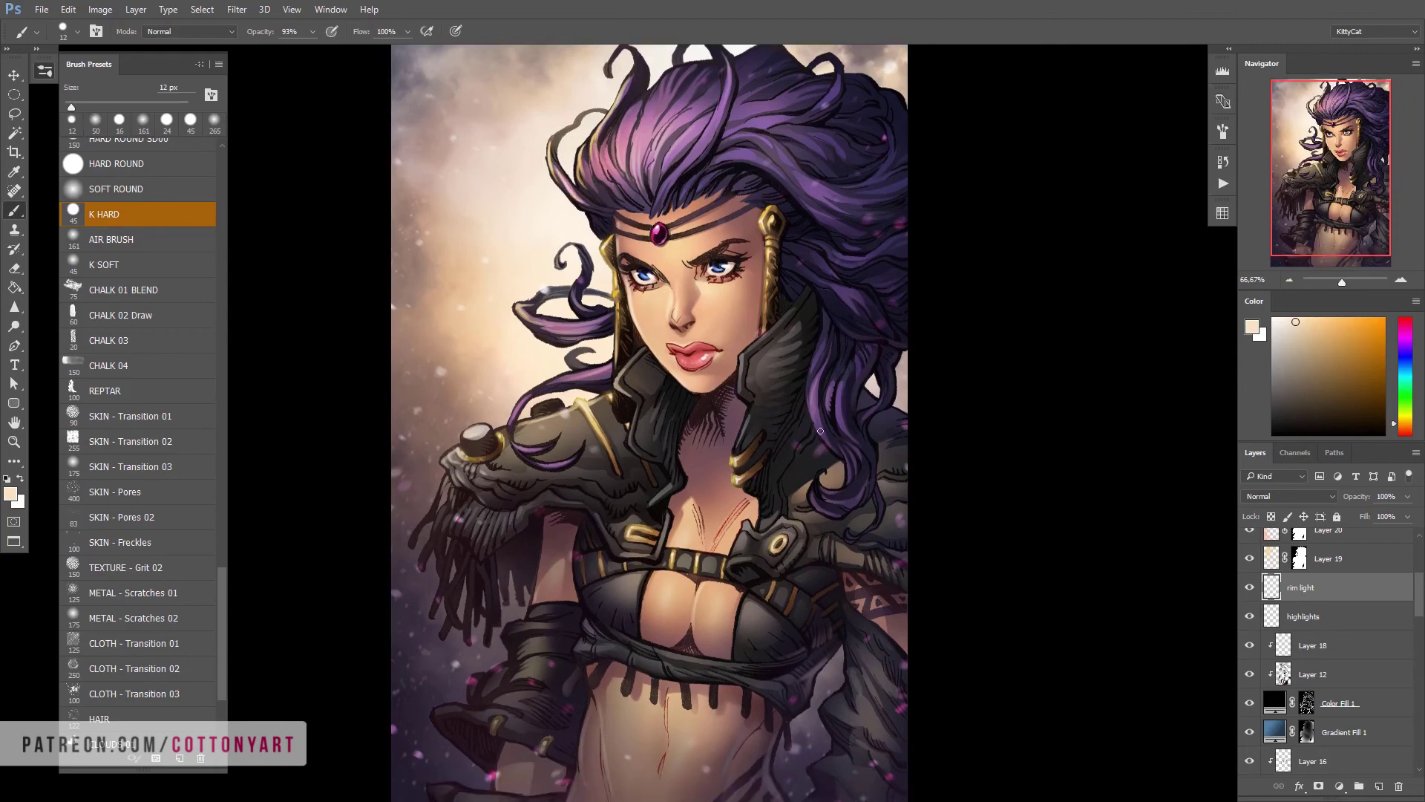
{"action": "scroll", "coordinate": [628, 329], "scroll_direction": "down", "scroll_amount": 1}
{"action": "left_click_drag", "start_coordinate": [642, 365], "coordinate": [581, 153]}
Refine edge highlights with mauve-grey, dark purple and light beige, then zoom out to view the whole artwork
{"action": "left_click", "coordinate": [809, 504], "text": "alt"}
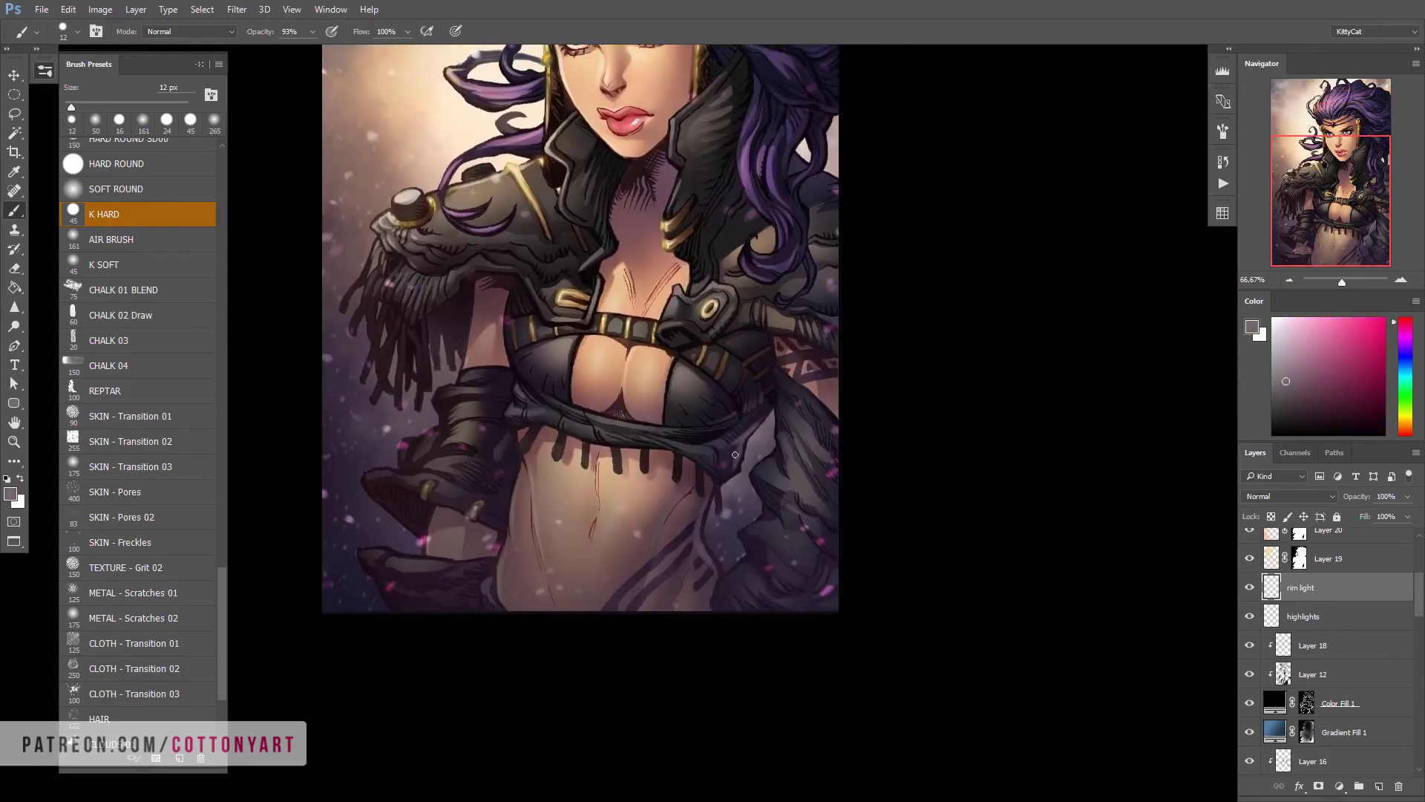
{"action": "left_click_drag", "start_coordinate": [809, 503], "coordinate": [823, 490]}
{"action": "mouse_move", "coordinate": [717, 509]}
{"action": "left_mouse_down"}
{"action": "mouse_move", "coordinate": [735, 475]}
{"action": "mouse_move", "coordinate": [713, 460]}
{"action": "mouse_move", "coordinate": [816, 500]}
{"action": "mouse_move", "coordinate": [744, 454]}
{"action": "mouse_move", "coordinate": [766, 518]}
{"action": "mouse_move", "coordinate": [767, 410]}
{"action": "mouse_move", "coordinate": [768, 432]}
{"action": "mouse_move", "coordinate": [481, 265]}
{"action": "mouse_move", "coordinate": [475, 290]}
{"action": "mouse_move", "coordinate": [450, 271]}
{"action": "mouse_move", "coordinate": [482, 233]}
{"action": "mouse_move", "coordinate": [486, 190]}
{"action": "left_mouse_up"}
{"action": "scroll", "coordinate": [783, 449], "scroll_direction": "up", "scroll_amount": 3}
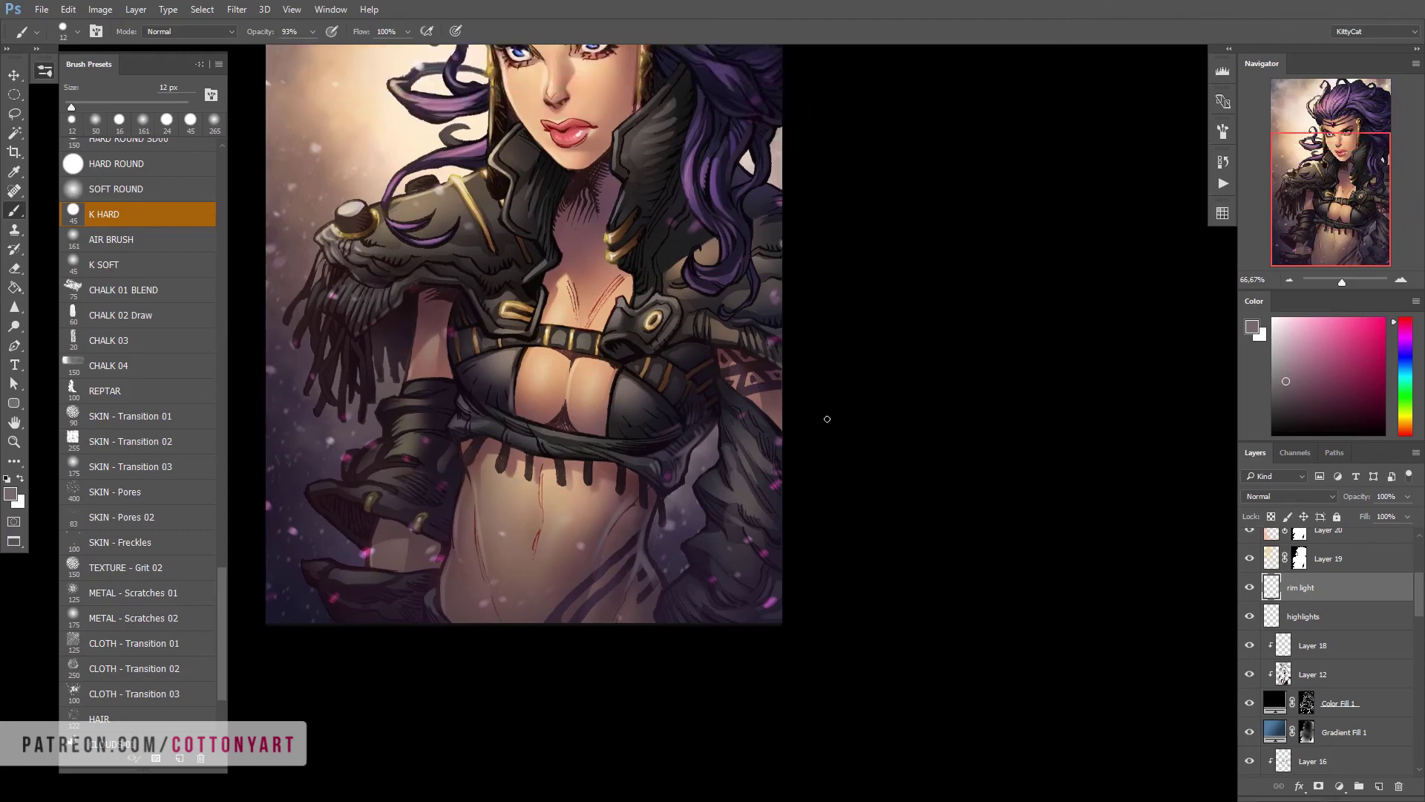
{"action": "scroll", "coordinate": [736, 357], "scroll_direction": "up", "scroll_amount": 2}
{"action": "left_click", "coordinate": [737, 356], "text": "alt"}
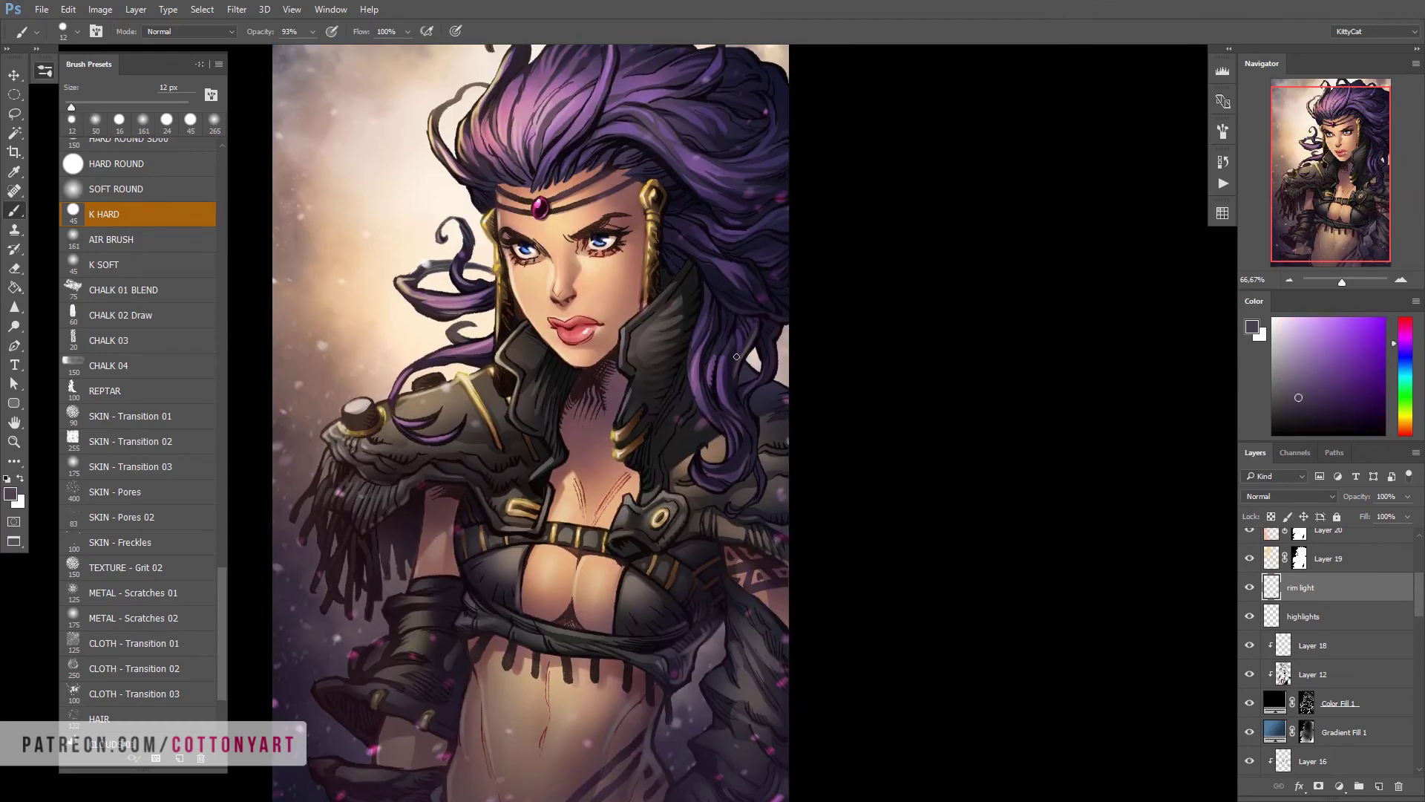
{"action": "scroll", "coordinate": [769, 308], "scroll_direction": "down", "scroll_amount": 1}
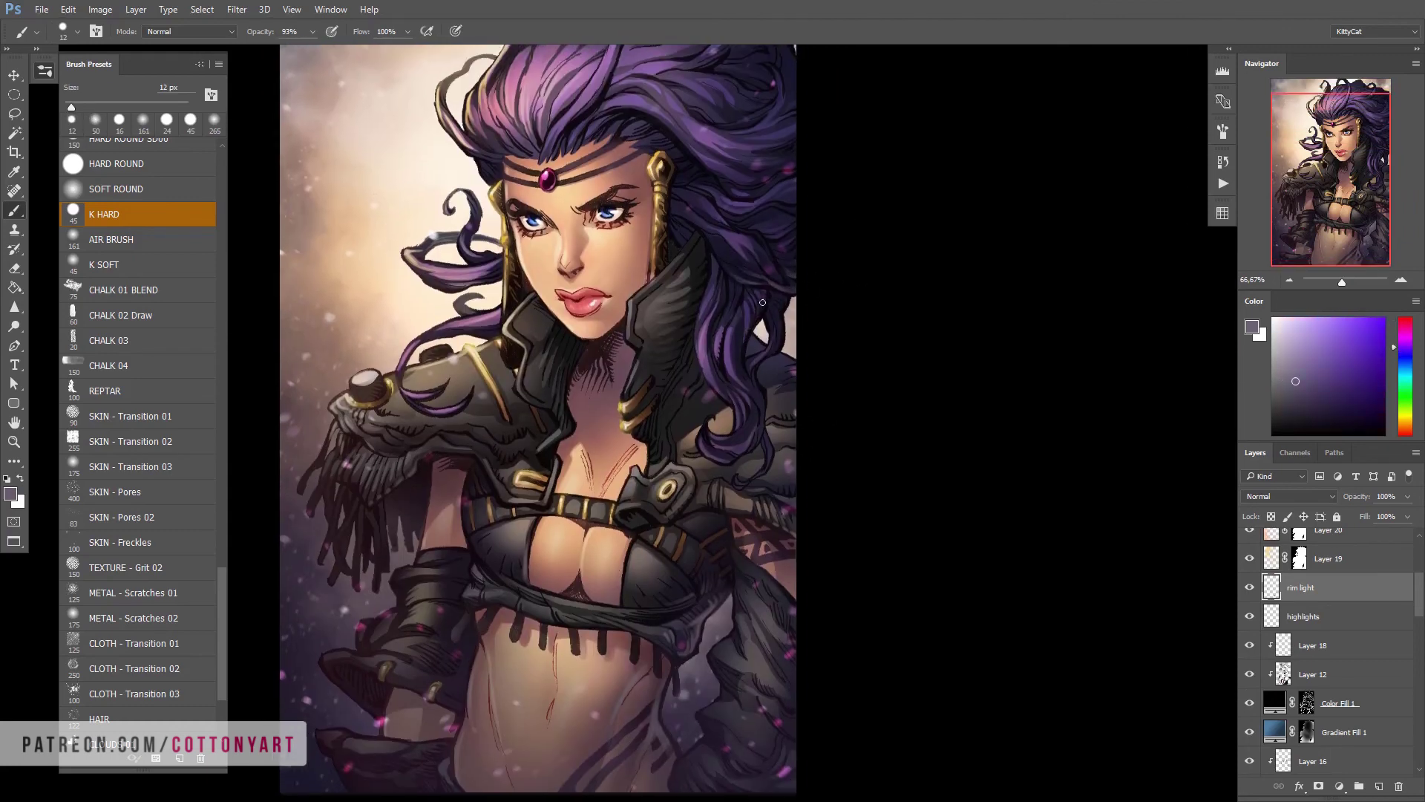
{"action": "left_click_drag", "start_coordinate": [802, 324], "coordinate": [827, 334]}
{"action": "key", "text": "ctrl+minus"}
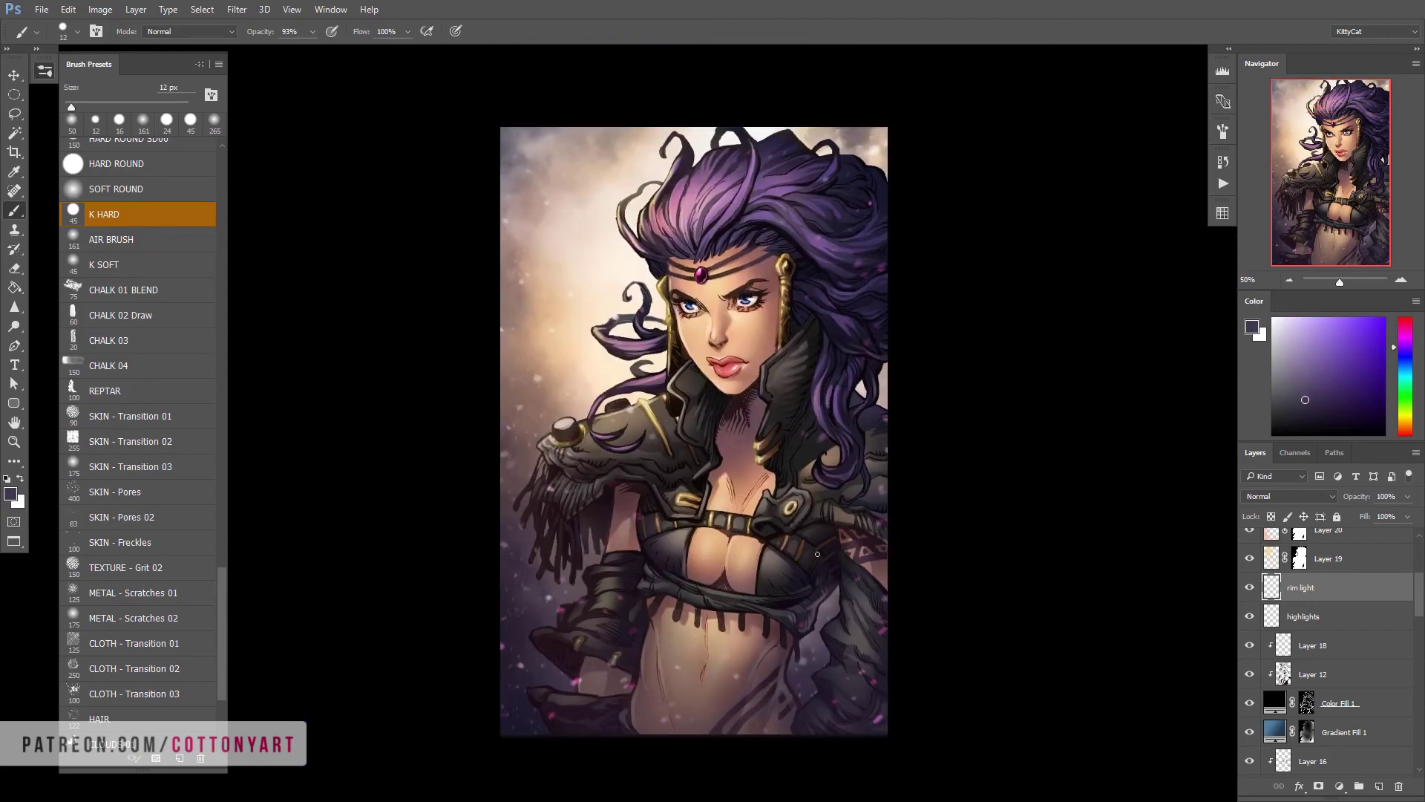
{"action": "scroll", "coordinate": [761, 493], "scroll_direction": "up", "scroll_amount": 1}
{"action": "left_click", "coordinate": [669, 216], "text": "alt"}
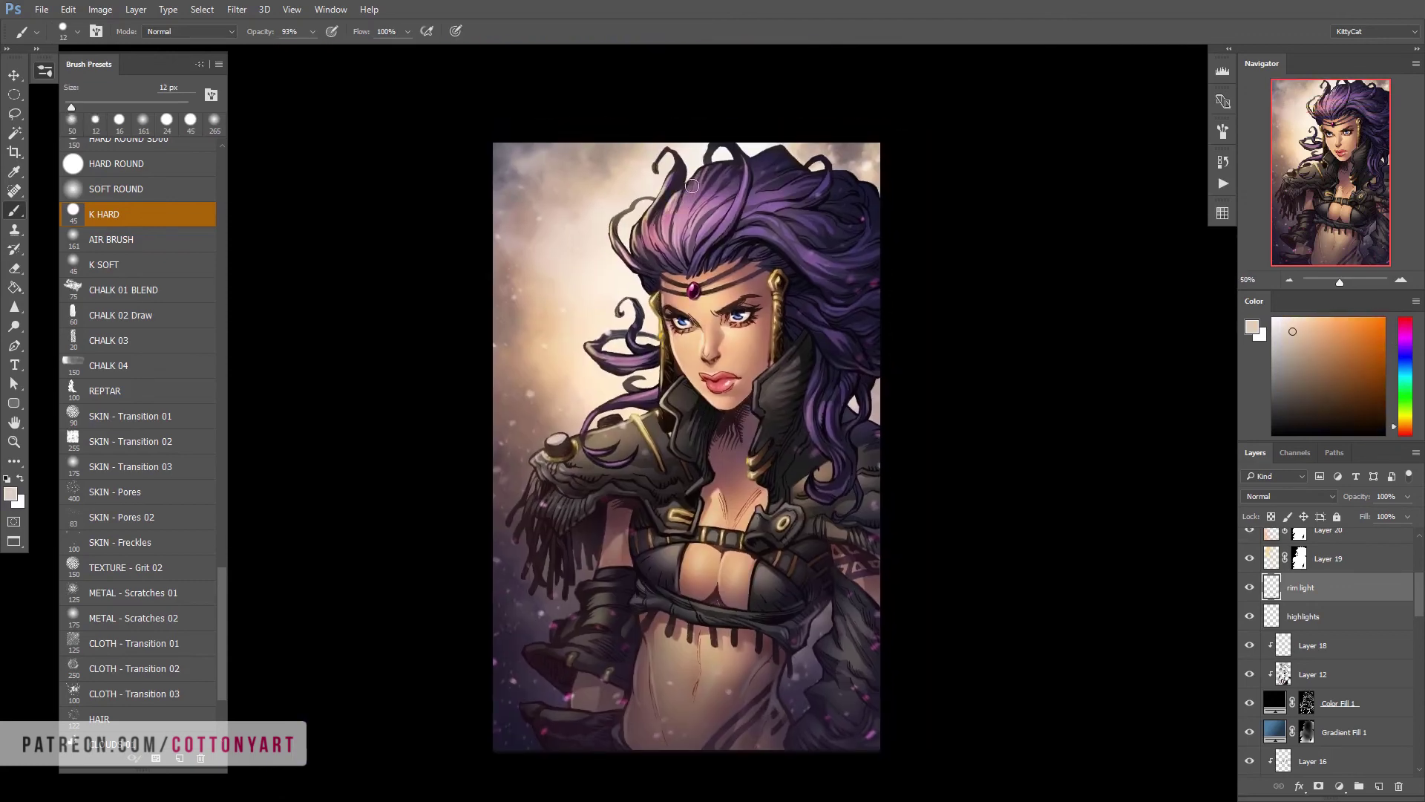
{"action": "scroll", "coordinate": [692, 186], "scroll_direction": "down", "scroll_amount": 5}
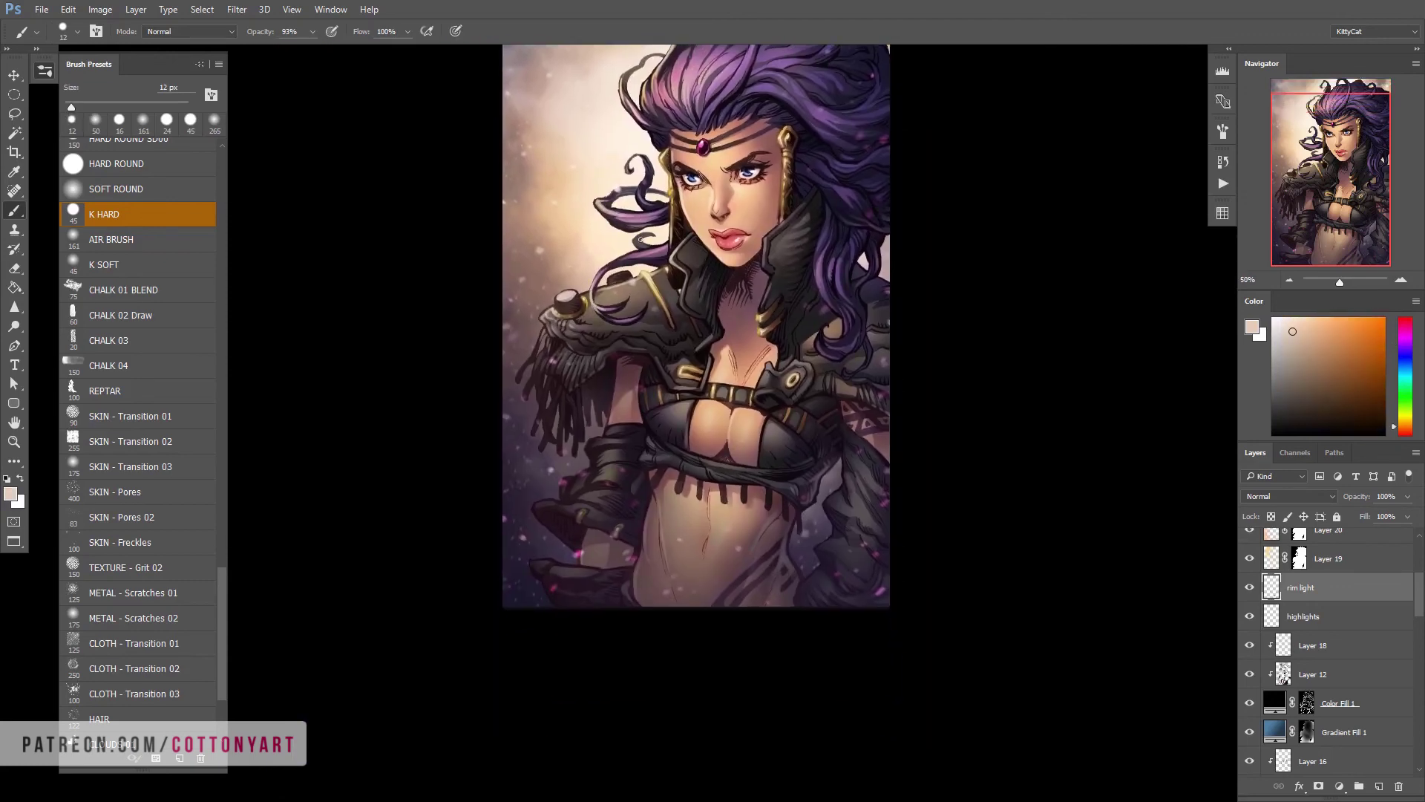
{"action": "scroll", "coordinate": [640, 239], "scroll_direction": "down", "scroll_amount": 1}
{"action": "scroll", "coordinate": [668, 216], "scroll_direction": "up", "scroll_amount": 4}
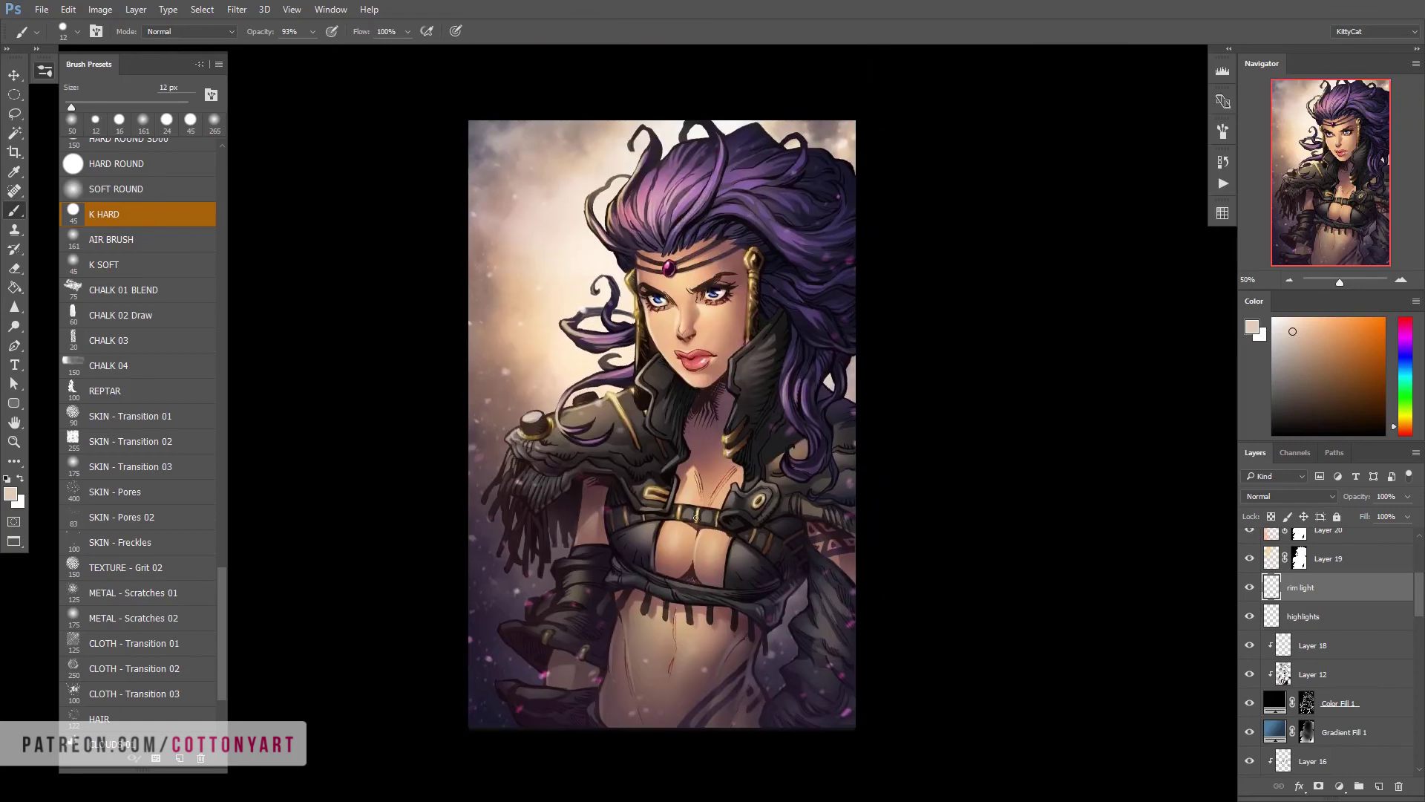
{"action": "scroll", "coordinate": [1329, 668], "scroll_direction": "up", "scroll_amount": 3}
{"action": "key", "text": "ctrl+minus"}
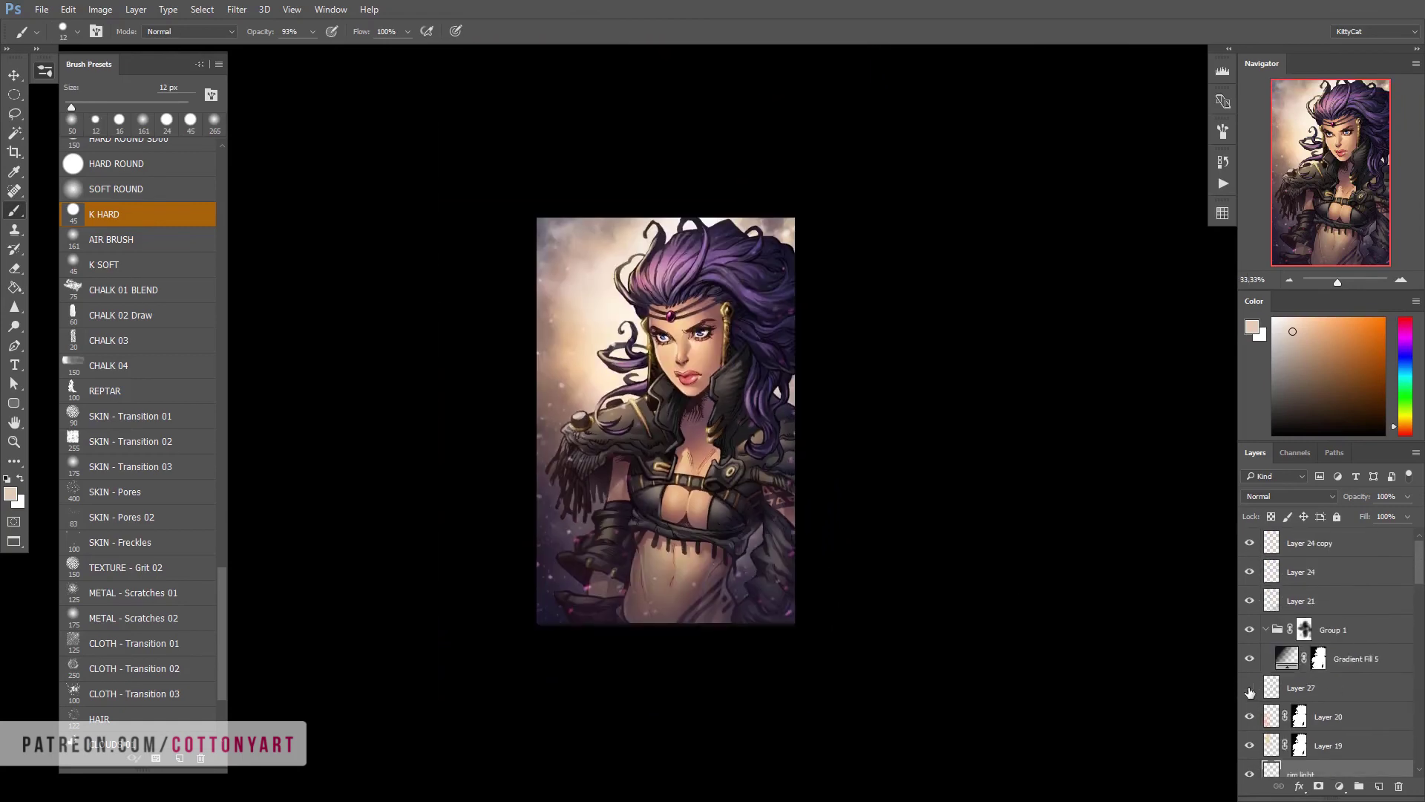
Set Layer 27 to Hard Light after trying Color Dodge, with a warm orange Air Brush
{"action": "left_click", "coordinate": [1337, 688]}
{"action": "left_click", "coordinate": [1290, 496]}
{"action": "left_click", "coordinate": [1284, 672]}
{"action": "key", "text": "period"}
{"action": "left_click", "coordinate": [1331, 320]}
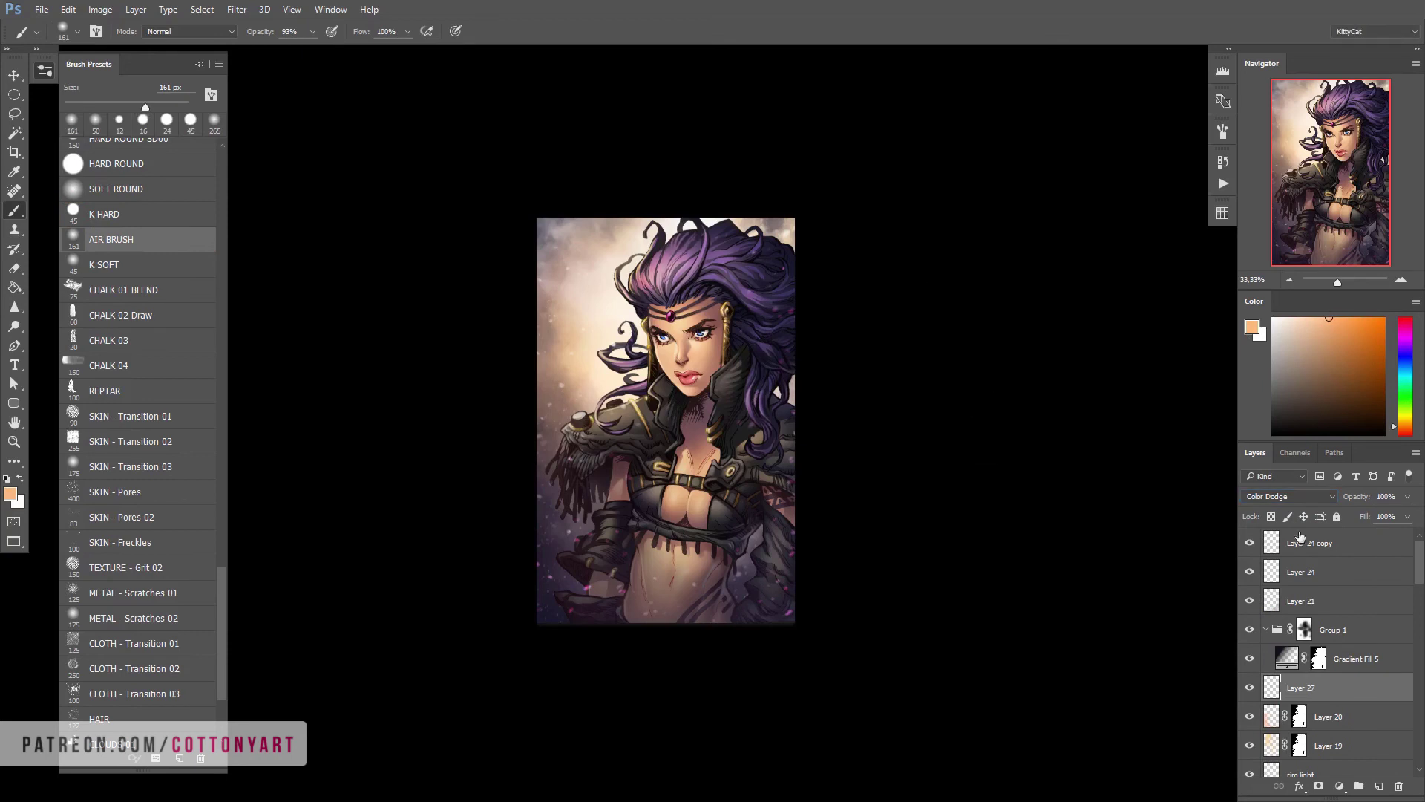
{"action": "left_click", "coordinate": [1290, 496]}
{"action": "left_click", "coordinate": [1285, 743]}
Enlarge the brush to about 400 px and paint a warm glow over the chest and shoulder
{"action": "right_click", "coordinate": [709, 338]}
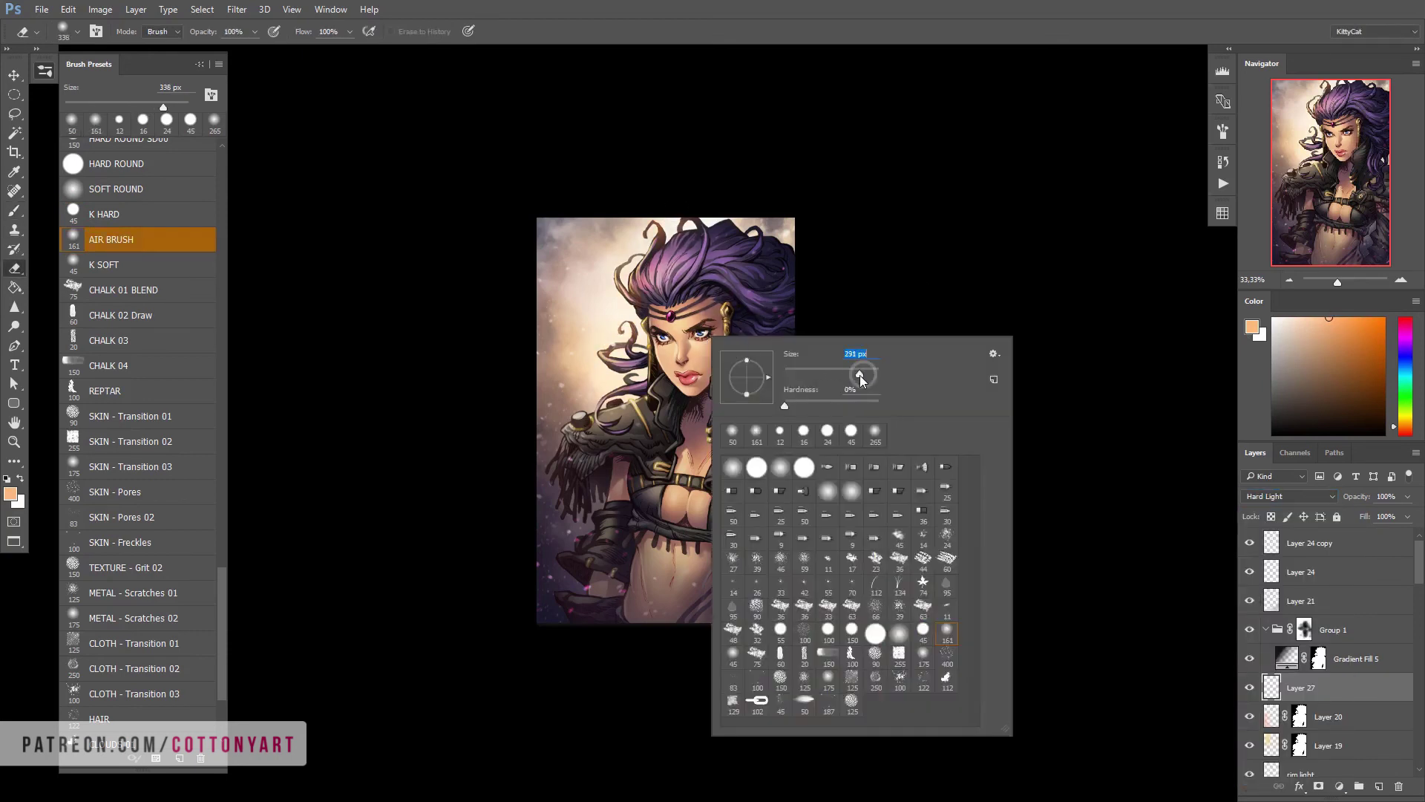
{"action": "key", "text": "b"}
{"action": "left_click_drag", "start_coordinate": [725, 302], "coordinate": [779, 303]}
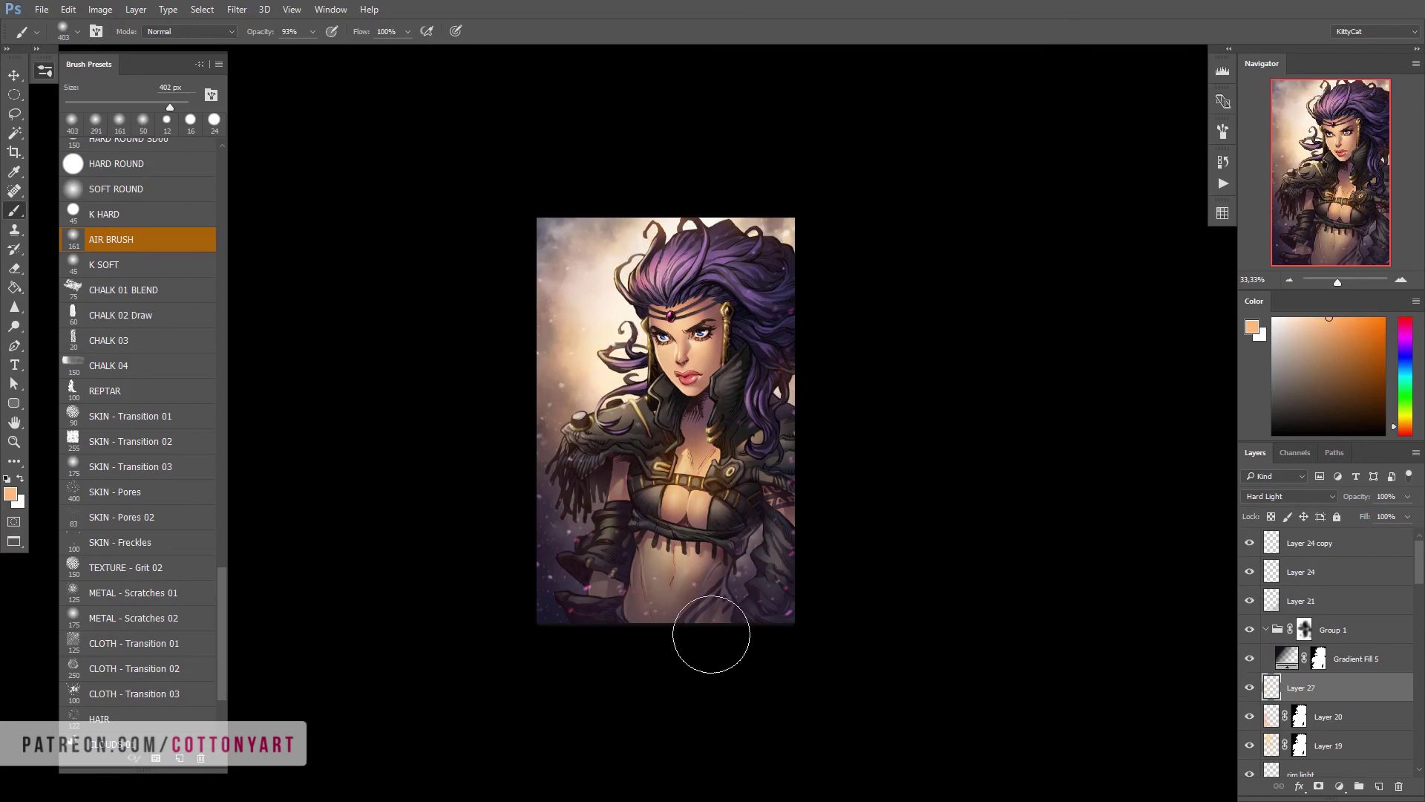
{"action": "left_click", "coordinate": [687, 476]}
{"action": "left_click", "coordinate": [590, 401]}
{"action": "key", "text": "ctrl+z"}
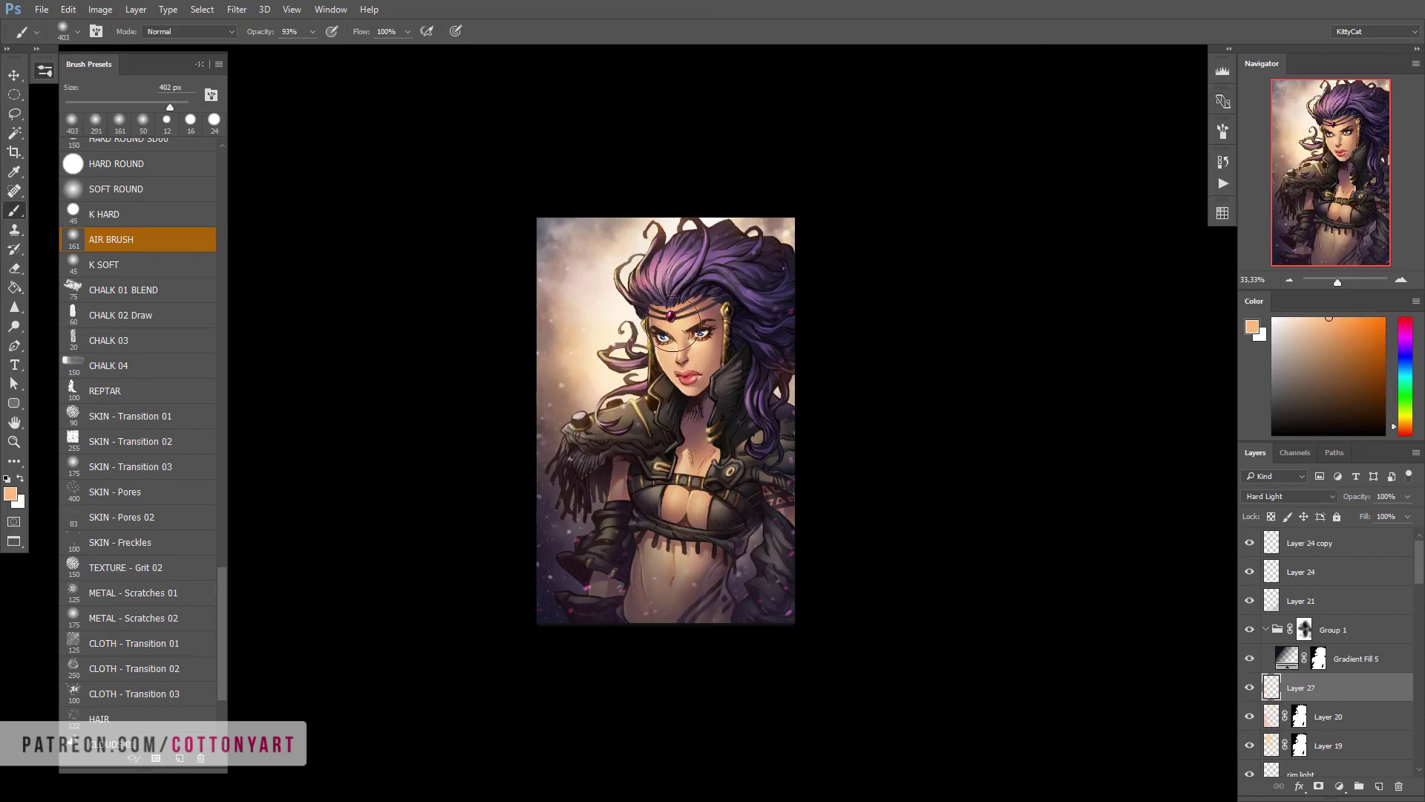
{"action": "key", "text": "ctrl+plus"}
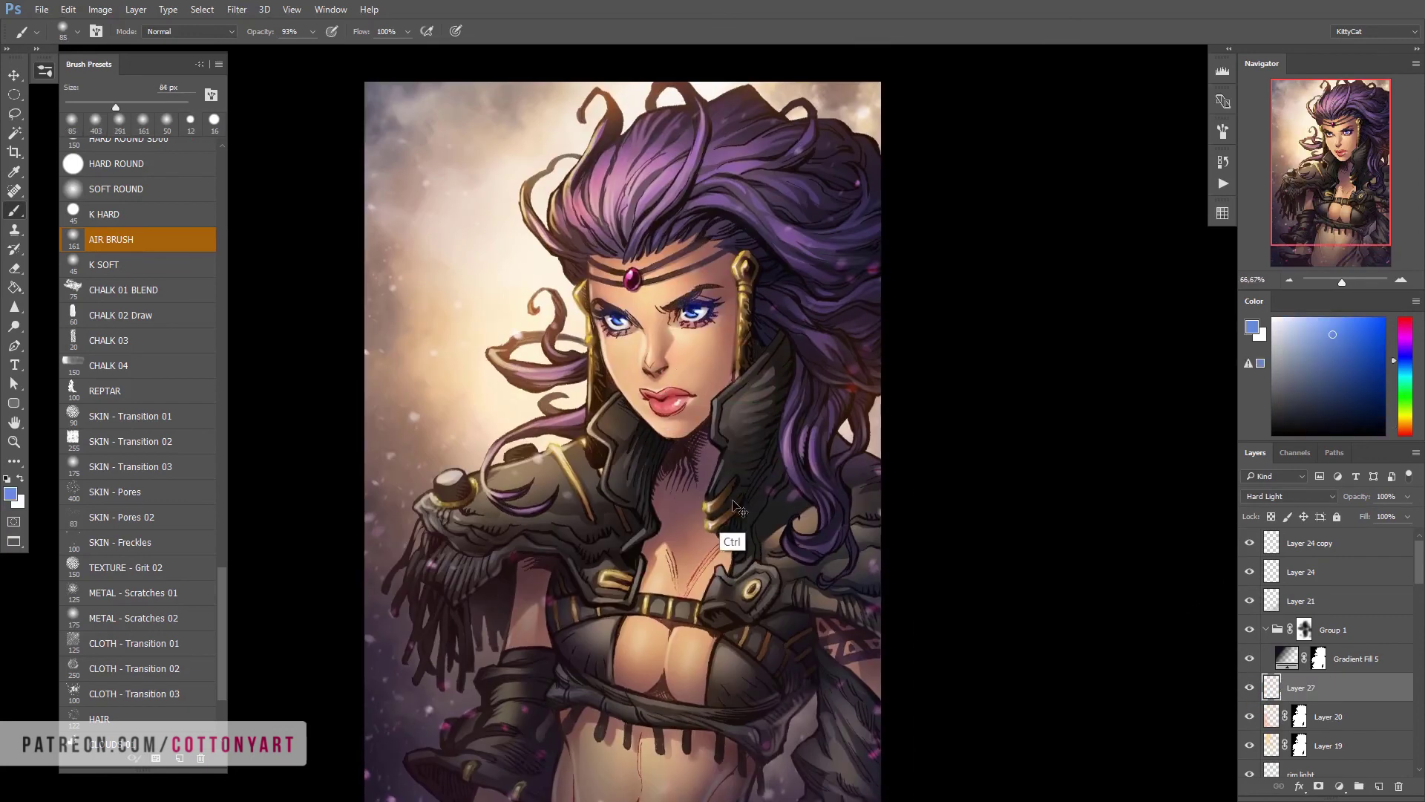
{"action": "key", "text": "ctrl+plus"}
{"action": "key", "text": "ctrl+minus"}
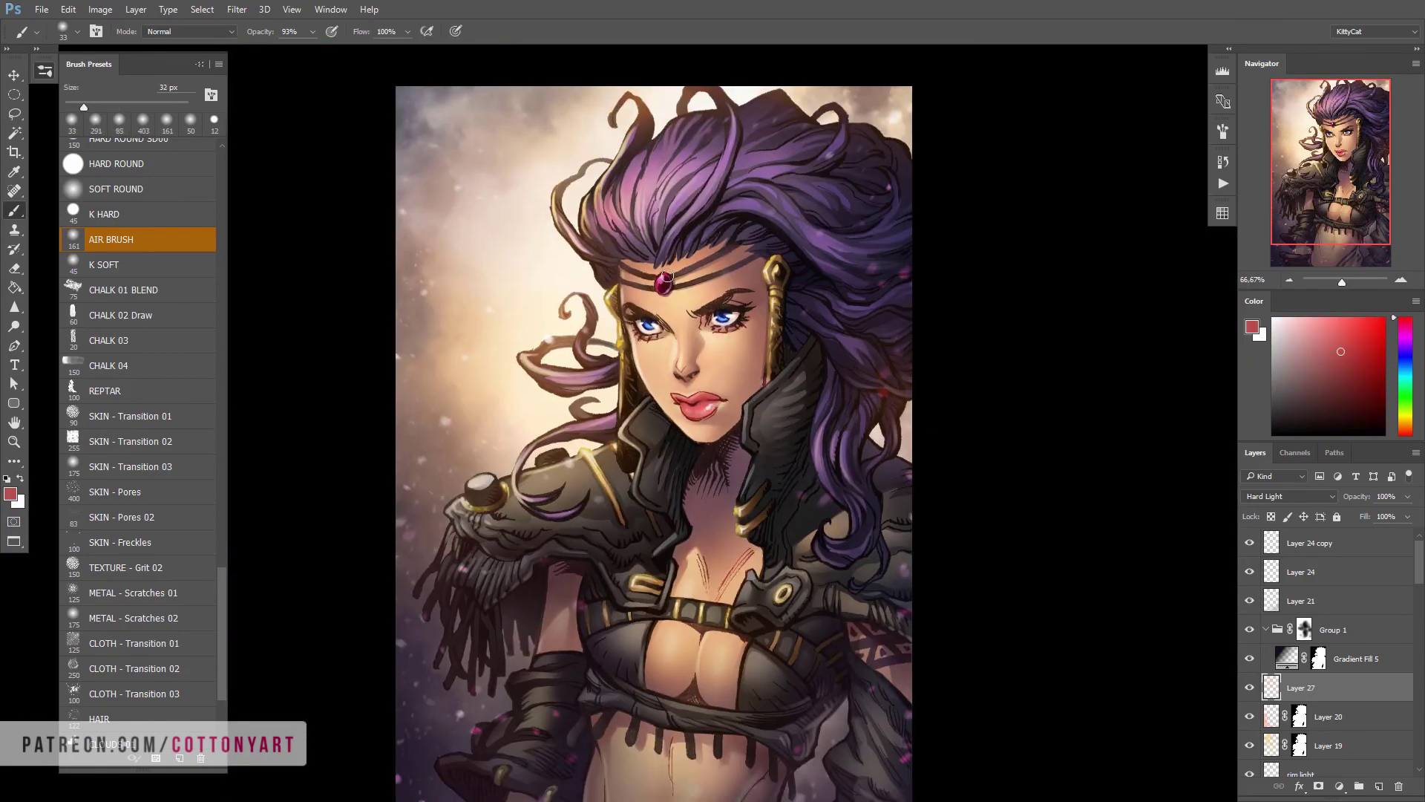
{"action": "key", "text": "ctrl+minus"}
{"action": "key", "text": "ctrl+minus"}
Add a Brightness/Contrast adjustment layer with contrast raised to about 4
{"action": "left_click", "coordinate": [1339, 786]}
{"action": "left_click", "coordinate": [1311, 490]}
{"action": "left_click_drag", "start_coordinate": [1119, 395], "coordinate": [1128, 401]}
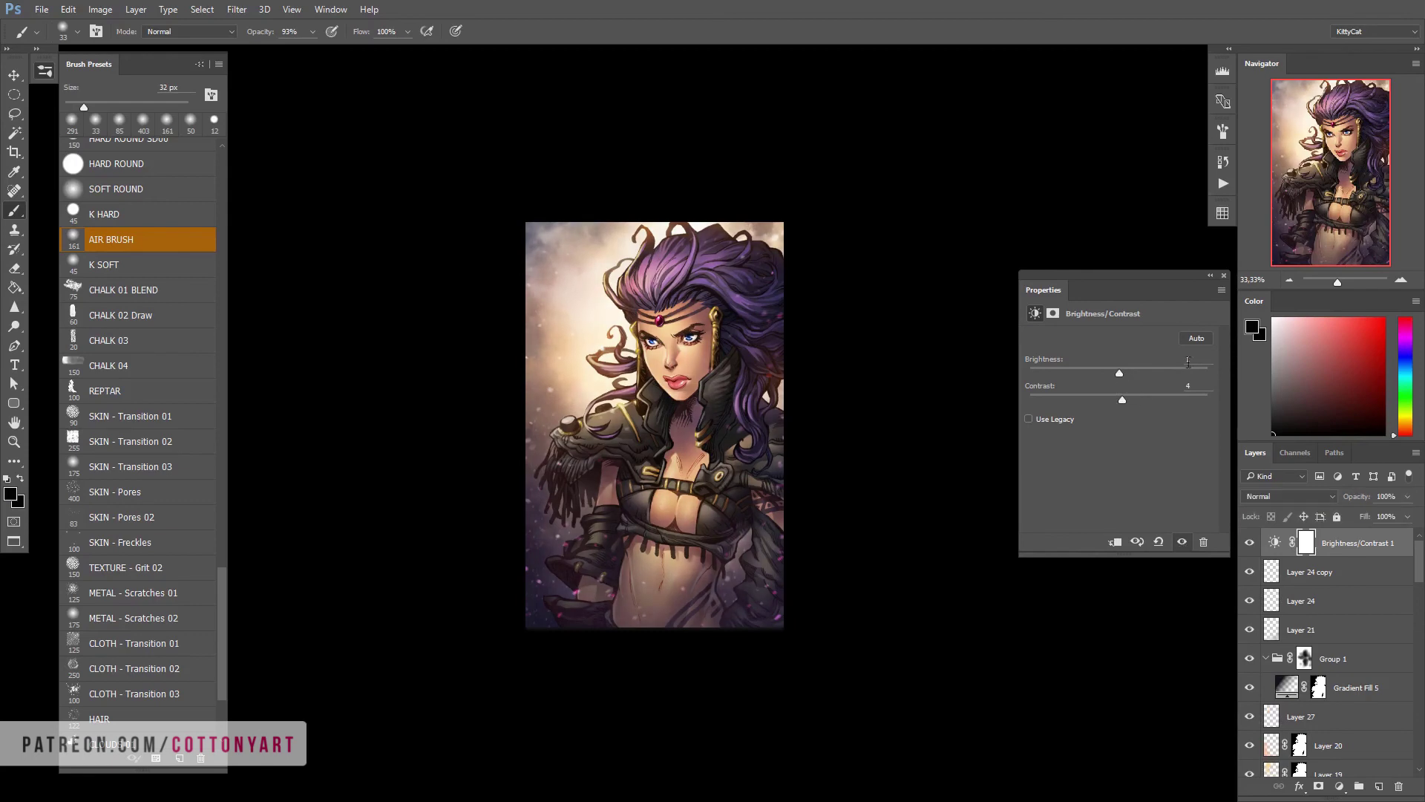
Add a Vibrance adjustment with slightly boosted vibrance, discarding a trial Selective Color adjustment
{"action": "left_click", "coordinate": [1340, 786]}
{"action": "left_click", "coordinate": [1310, 561]}
{"action": "left_click_drag", "start_coordinate": [1119, 373], "coordinate": [1128, 377]}
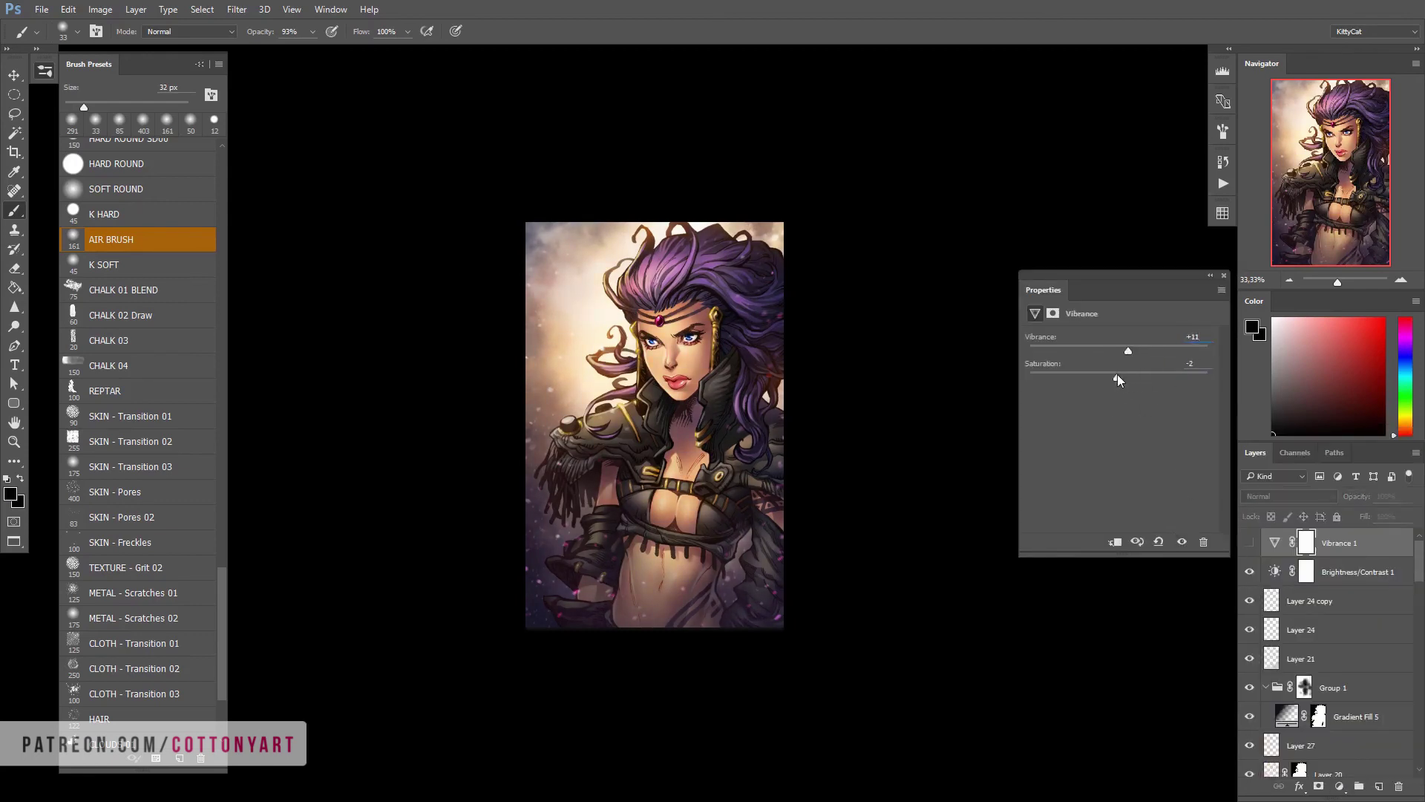
{"action": "left_click", "coordinate": [1181, 544]}
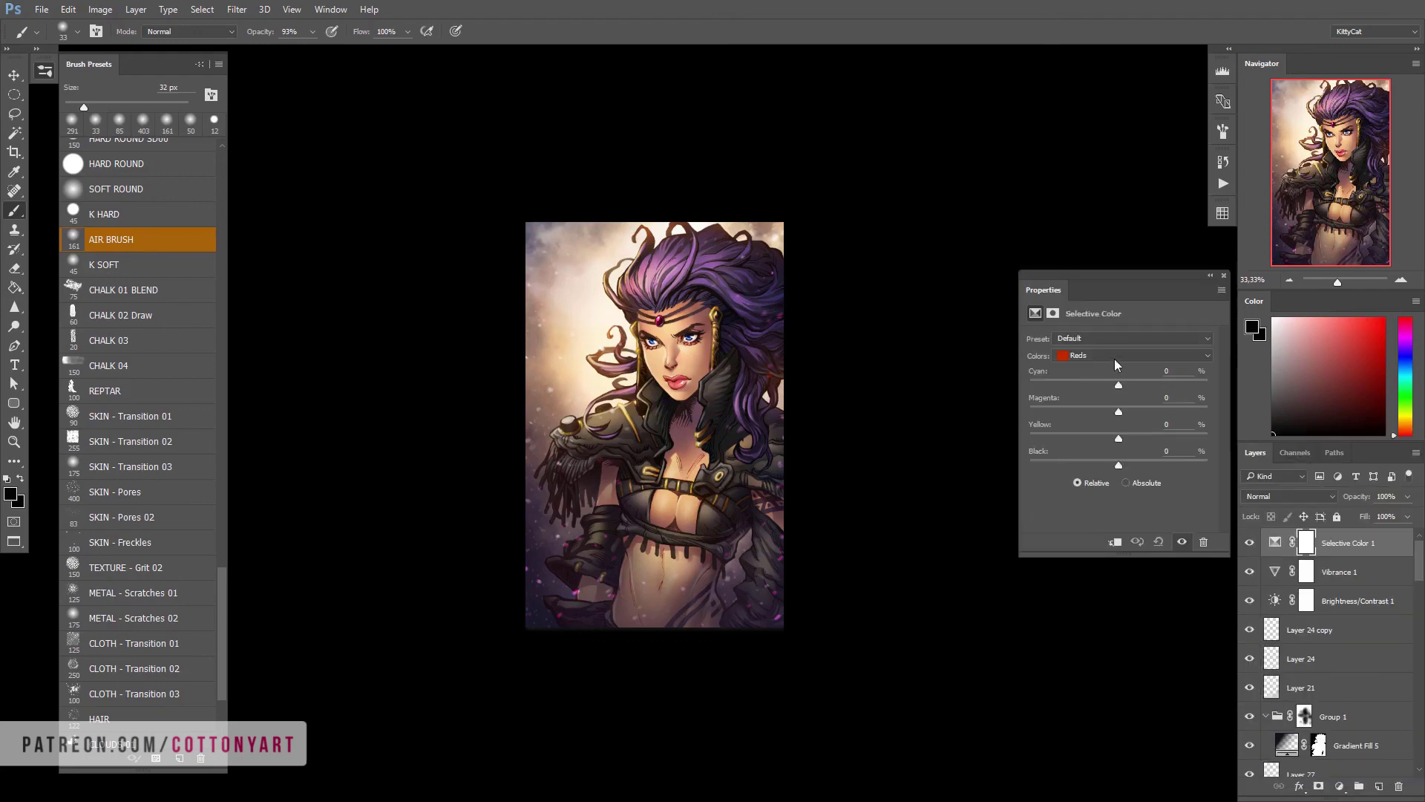
{"action": "left_click", "coordinate": [1134, 355]}
{"action": "left_click", "coordinate": [1097, 462]}
{"action": "left_click", "coordinate": [1204, 541]}
{"action": "key", "text": "Return"}
Add a Color Balance adjustment nudged toward green, then toward red and yellow
{"action": "left_click", "coordinate": [1339, 786]}
{"action": "left_click", "coordinate": [1316, 611]}
{"action": "left_click_drag", "start_coordinate": [1100, 398], "coordinate": [1106, 423]}
{"action": "left_click_drag", "start_coordinate": [1100, 371], "coordinate": [1104, 372]}
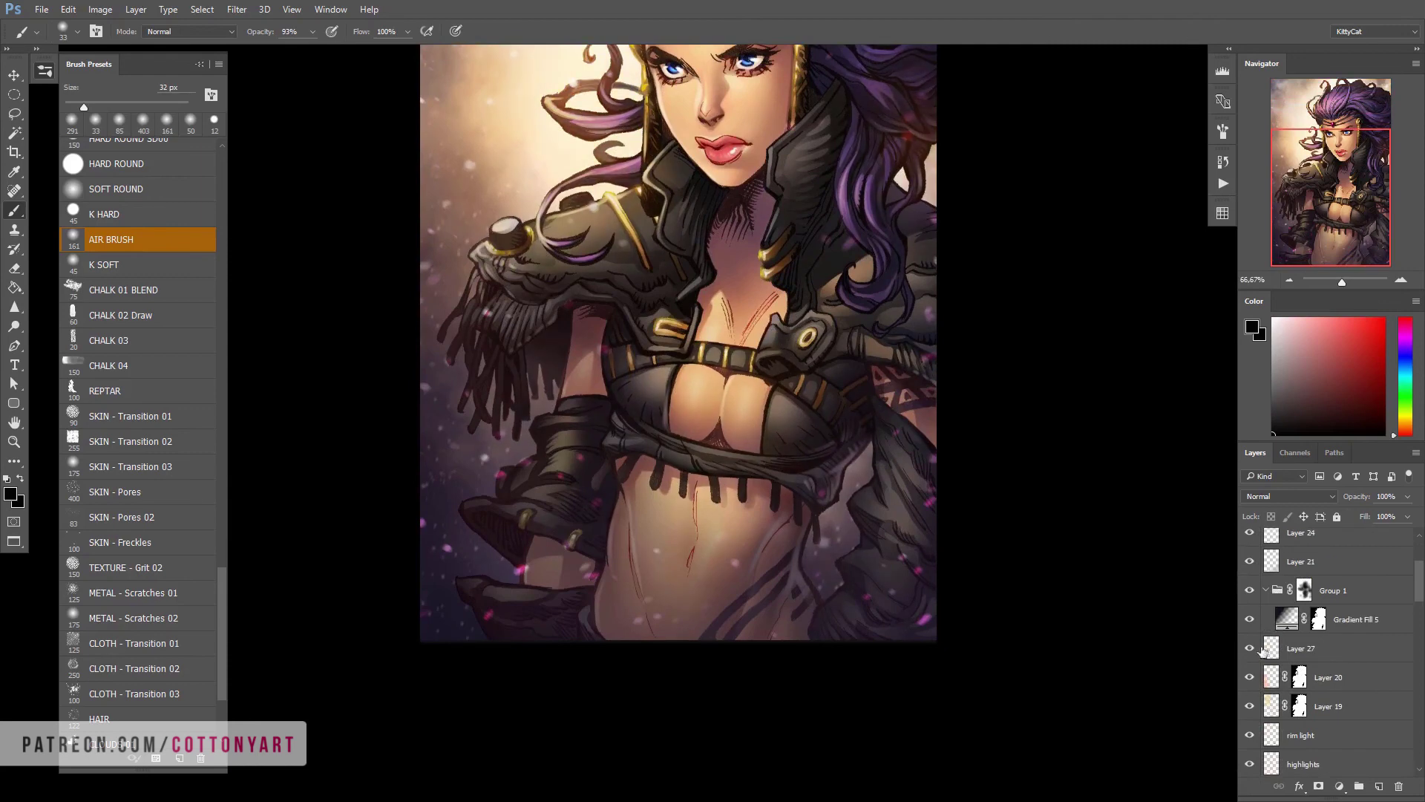
Brighten the rim light with Hue/Saturation, setting Lightness to +23
{"action": "key", "text": "ctrl+u"}
{"action": "left_click_drag", "start_coordinate": [241, 385], "coordinate": [258, 384]}
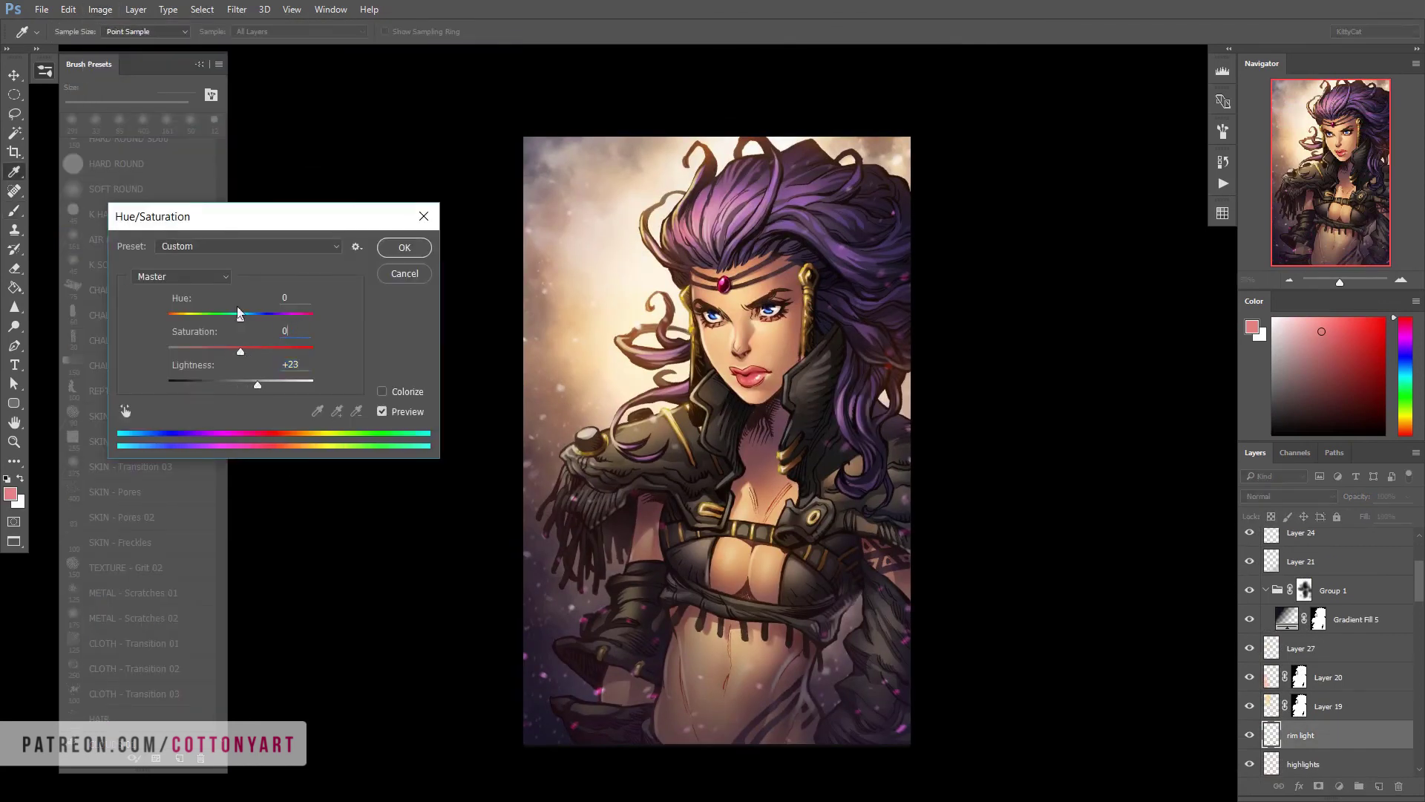
{"action": "left_click_drag", "start_coordinate": [241, 318], "coordinate": [183, 319]}
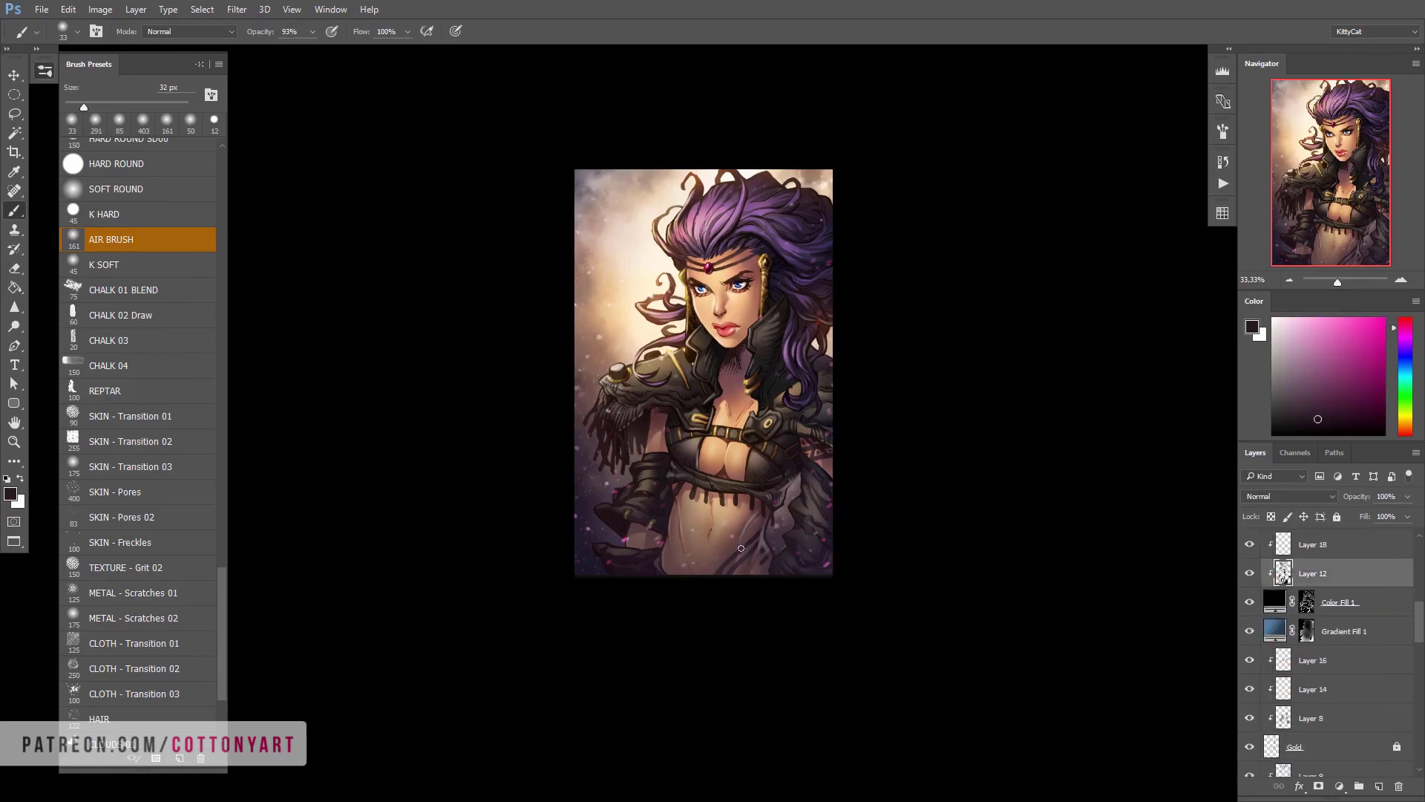
Zoom in on the upper body and sample a beige skin colour
{"action": "key", "text": "ctrl+plus"}
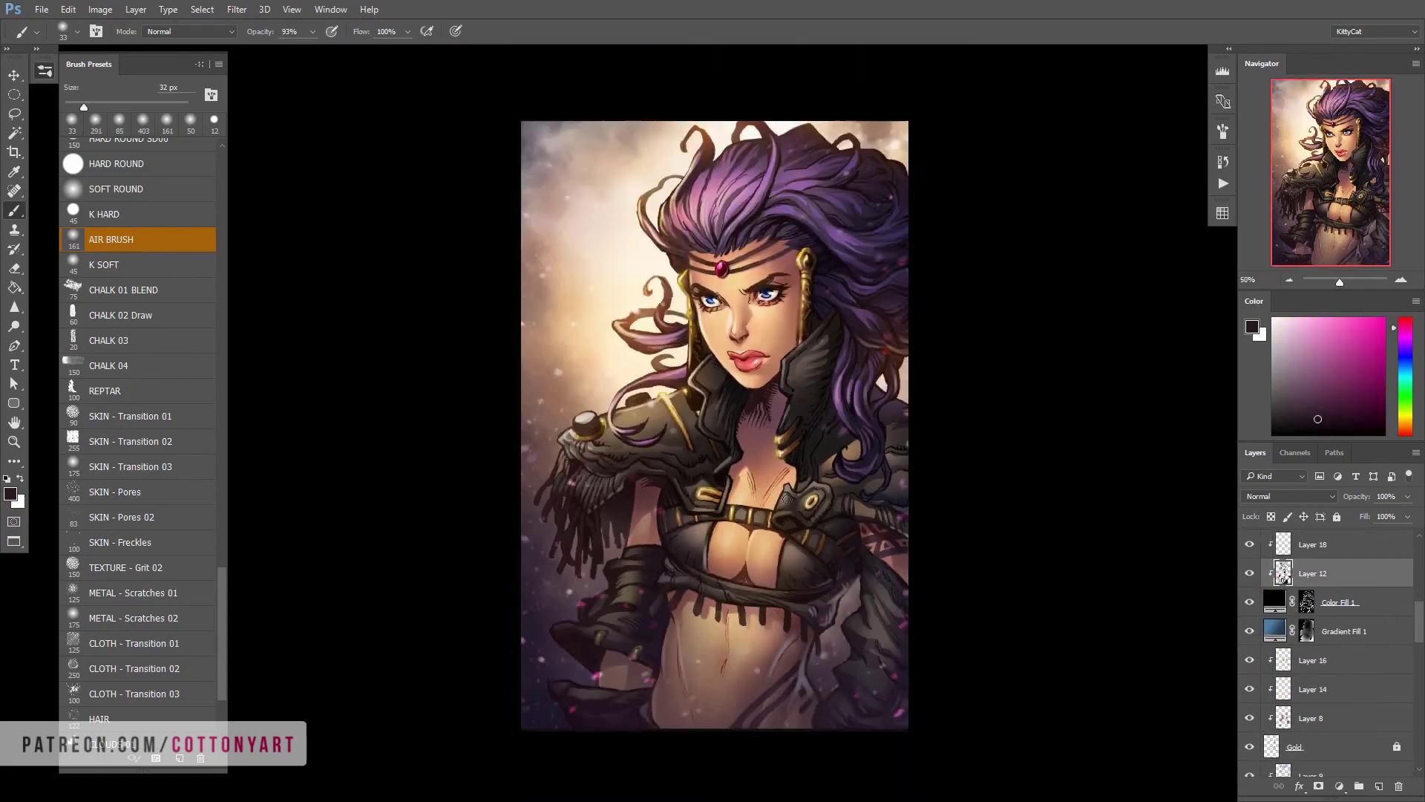
{"action": "key", "text": "ctrl+plus"}
{"action": "scroll", "coordinate": [1418, 637], "scroll_direction": "down", "scroll_amount": 1}
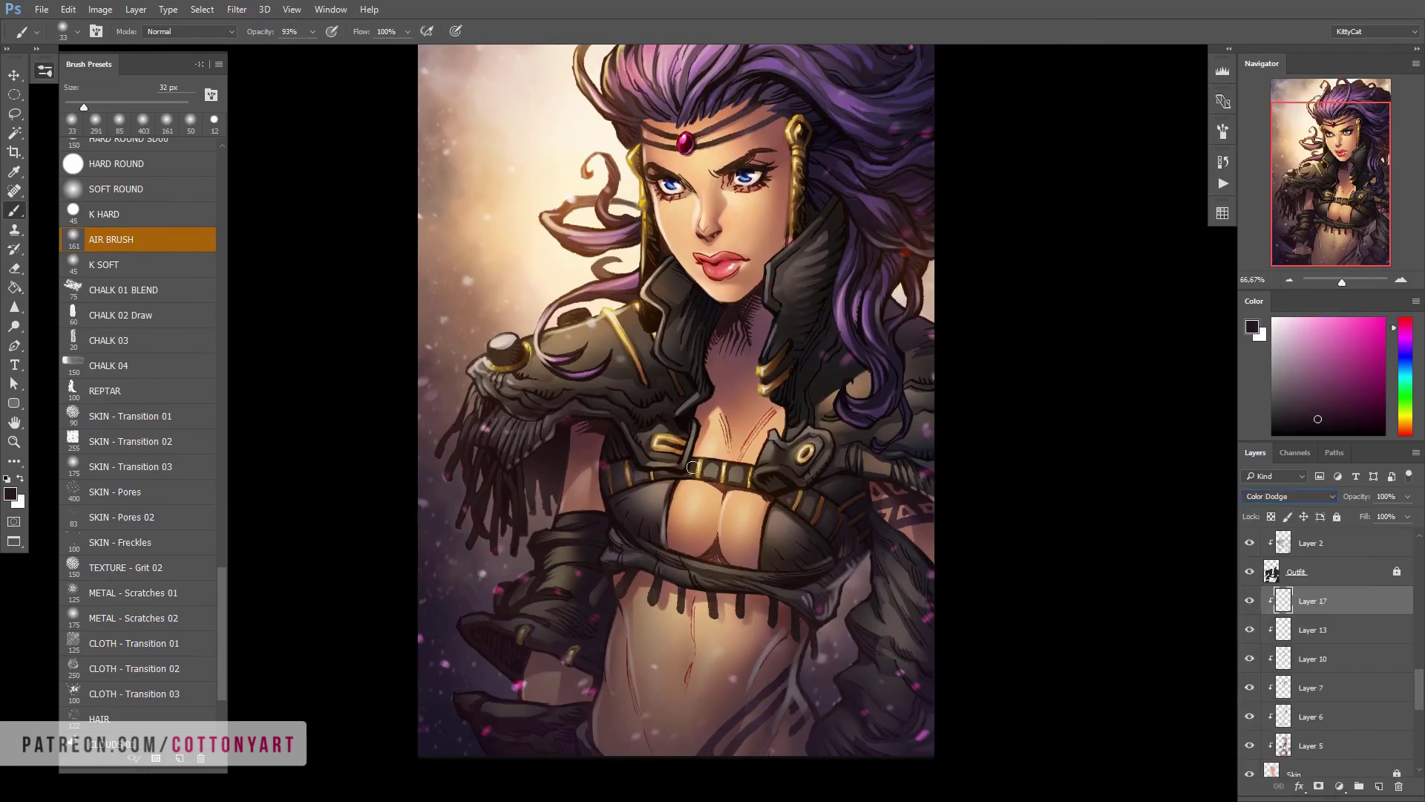
{"action": "key", "text": "ctrl+plus"}
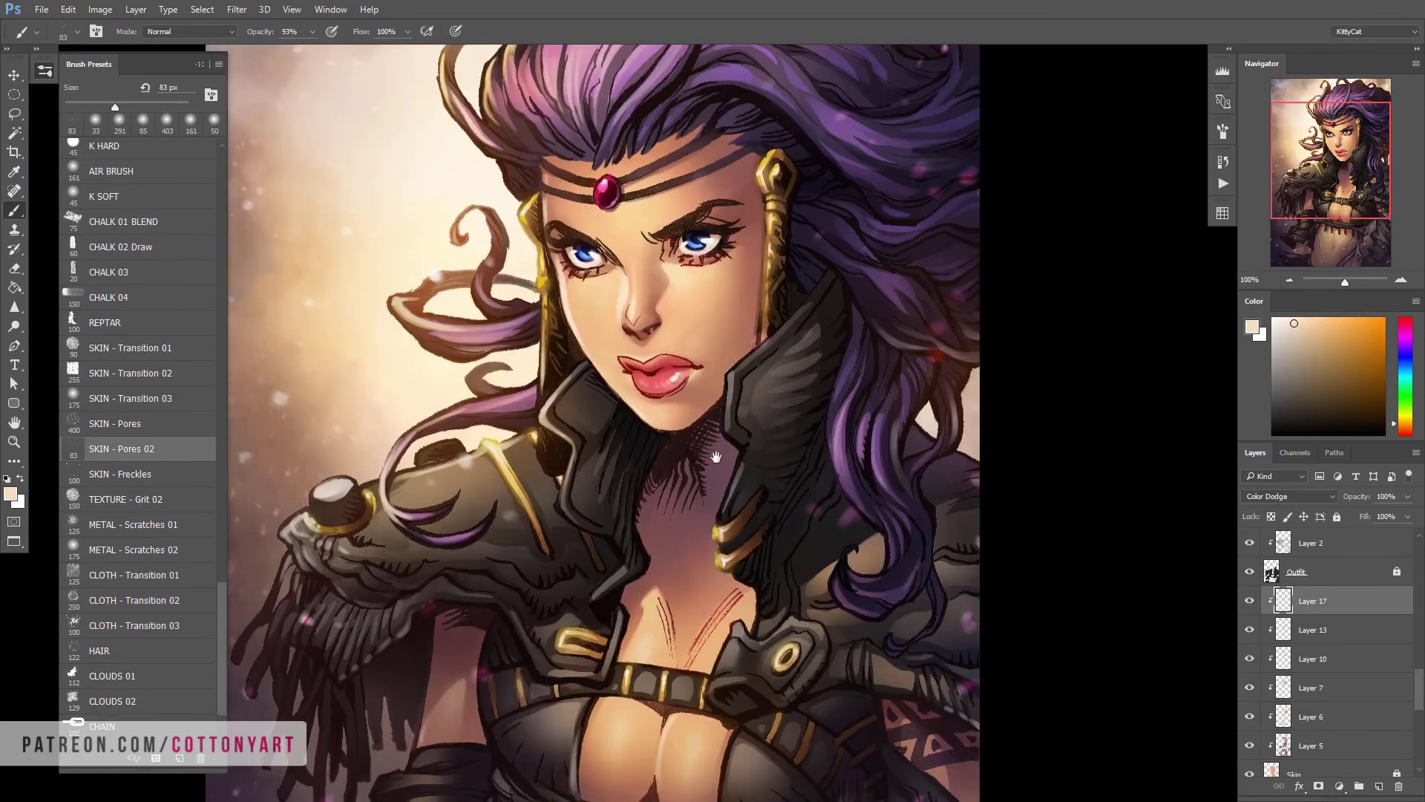
{"action": "key", "text": "comma"}
{"action": "scroll", "coordinate": [623, 683], "scroll_direction": "up", "scroll_amount": 3}
{"action": "scroll", "coordinate": [624, 683], "scroll_direction": "down", "scroll_amount": 6}
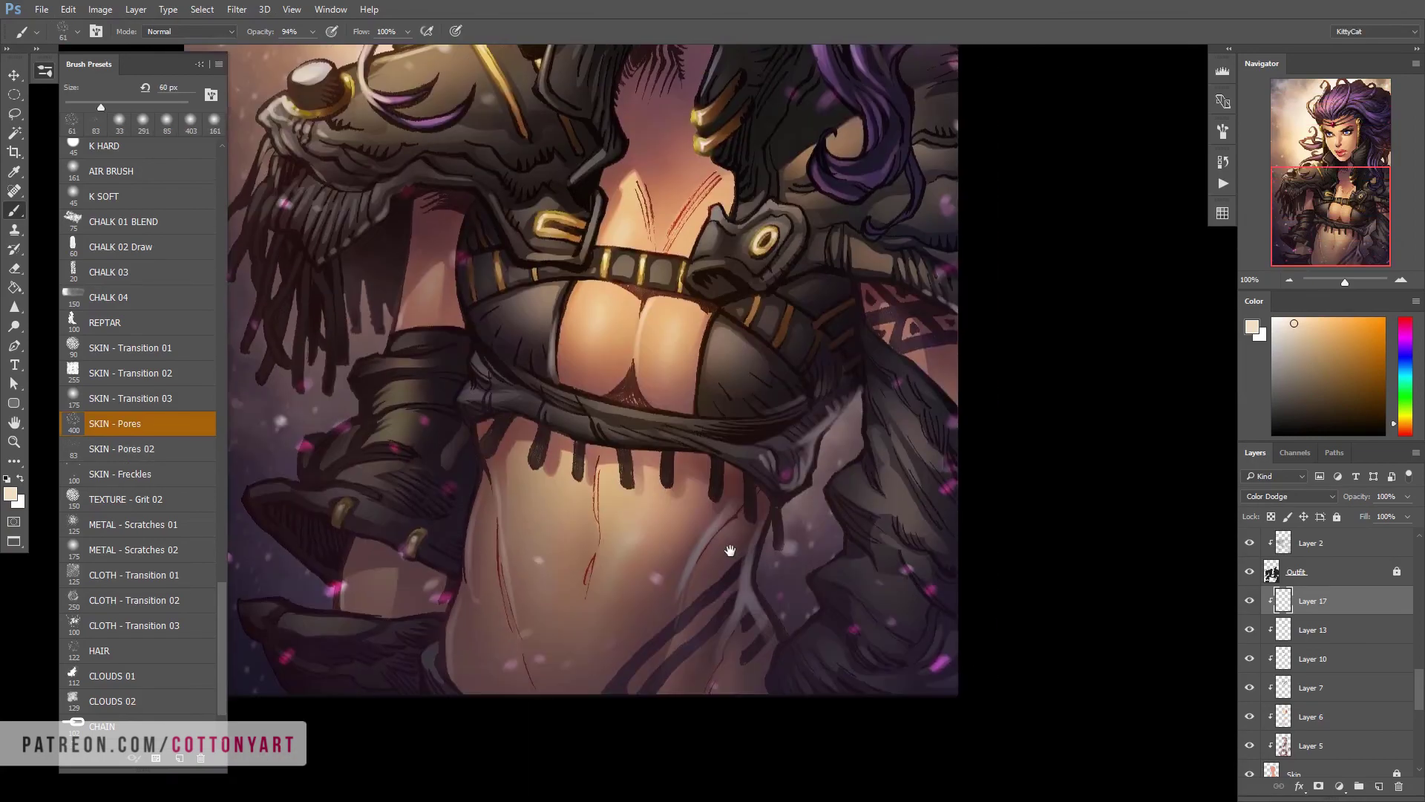
{"action": "key", "text": "ctrl+minus"}
{"action": "key", "text": "ctrl+plus"}
{"action": "key", "text": "ctrl+minus"}
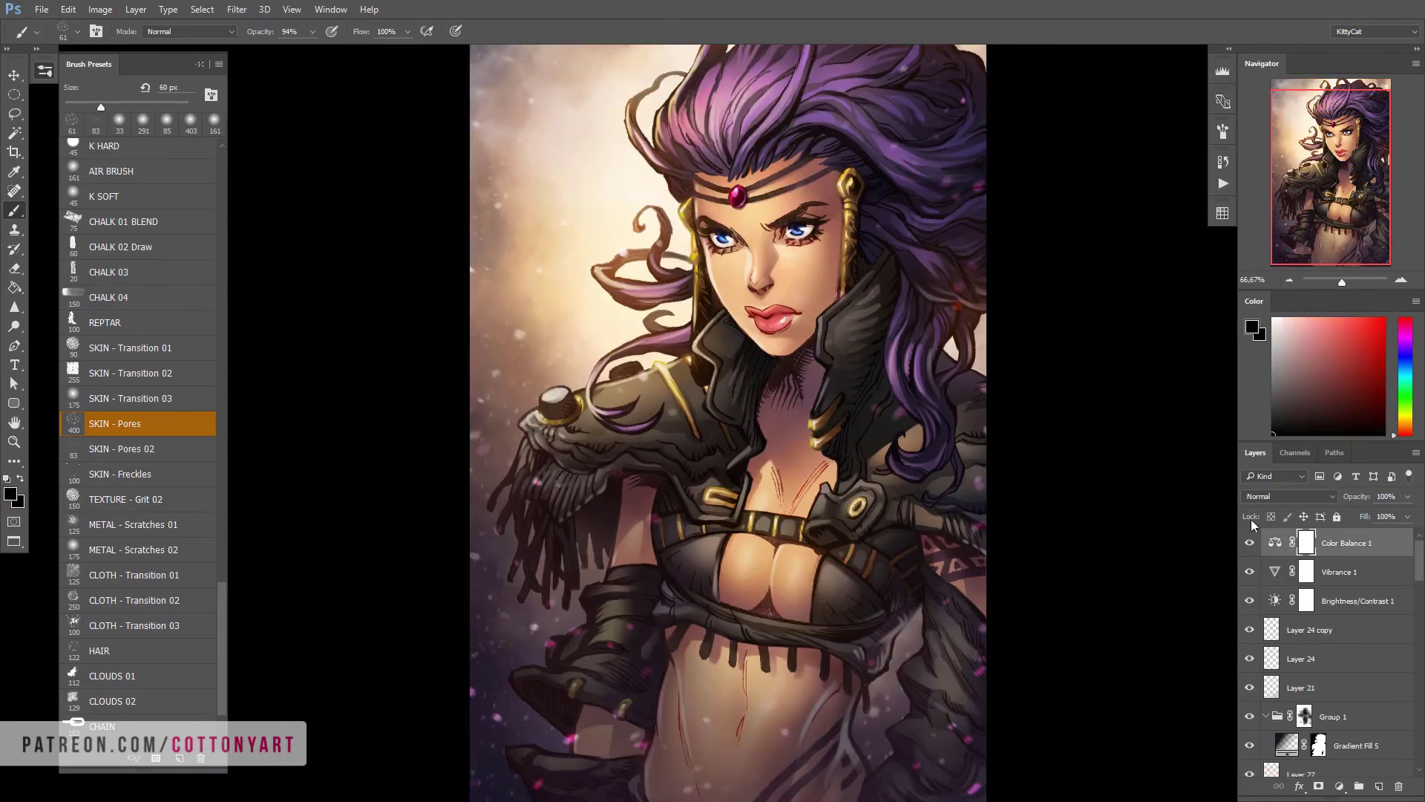
Lasso-select both irises and zoom in closely on the eyes
{"action": "key", "text": "ctrl+plus"}
{"action": "key", "text": "l"}
{"action": "left_click_drag", "start_coordinate": [590, 367], "coordinate": [592, 369]}
{"action": "key", "text": "ctrl+plus"}
{"action": "key", "text": "ctrl+plus"}
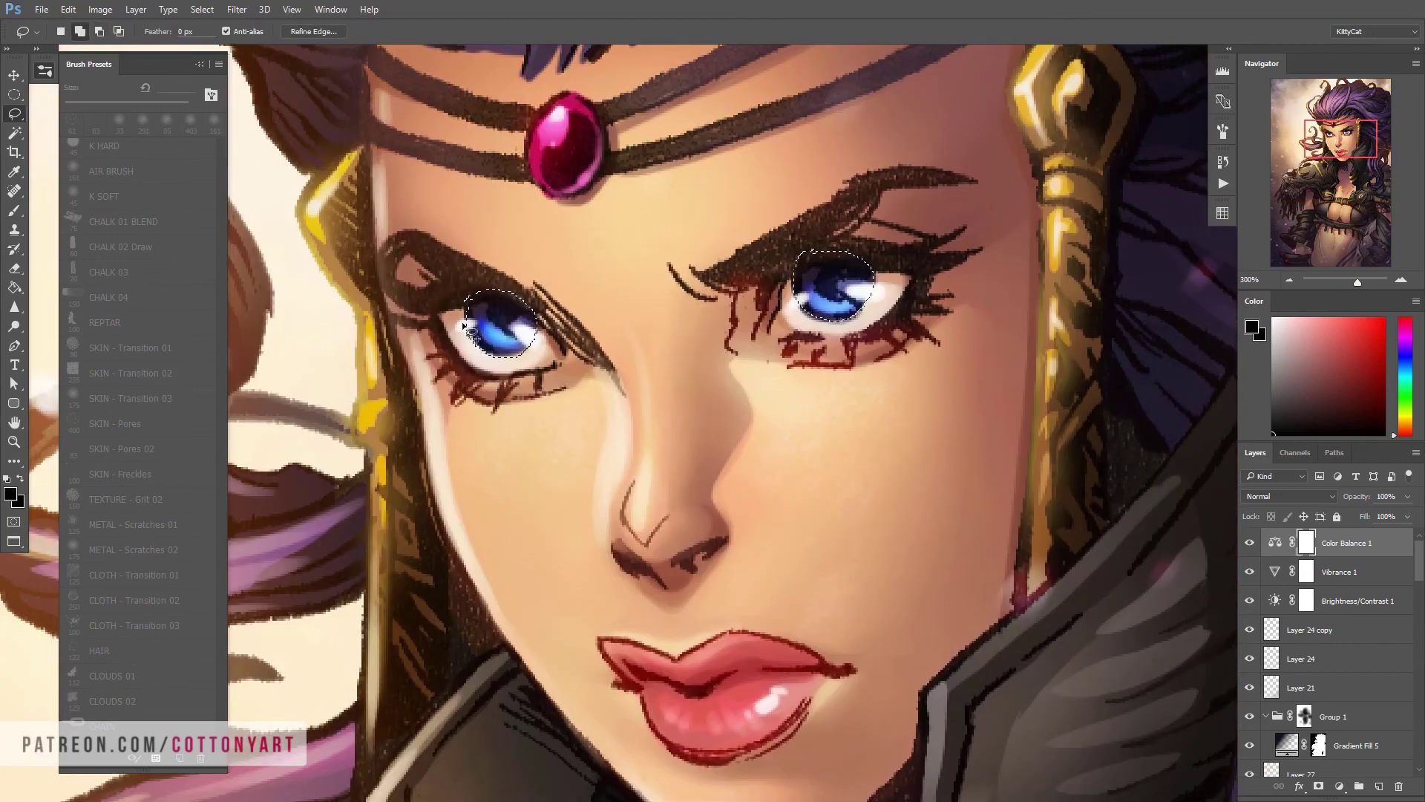
Add a Hue/Saturation adjustment on the iris selection, shifting the irises toward yellow
{"action": "key", "text": "ctrl+minus"}
{"action": "key", "text": "ctrl+minus"}
{"action": "left_click", "coordinate": [1339, 786]}
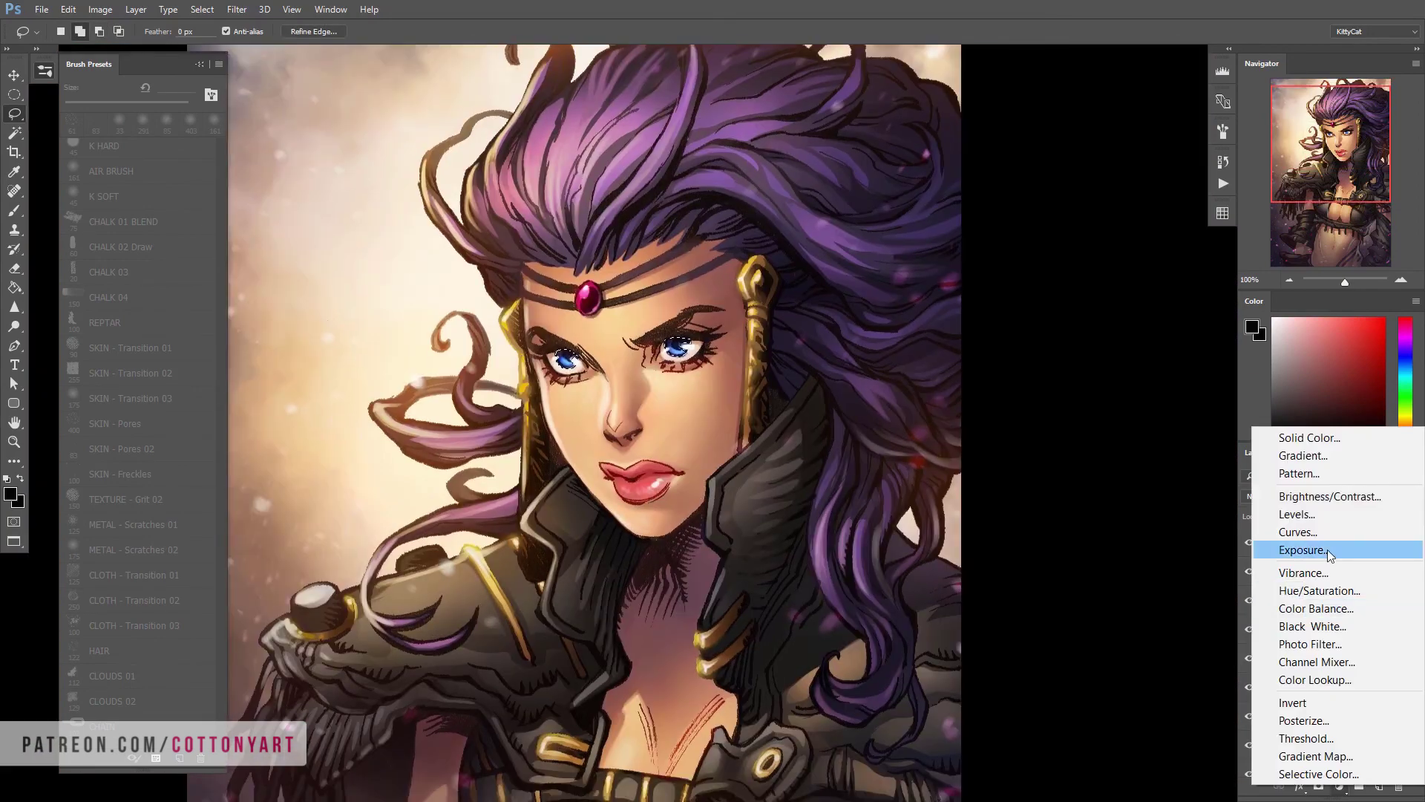
{"action": "left_click", "coordinate": [1328, 591]}
{"action": "left_click_drag", "start_coordinate": [1119, 389], "coordinate": [1146, 408]}
{"action": "key", "text": "ctrl+minus"}
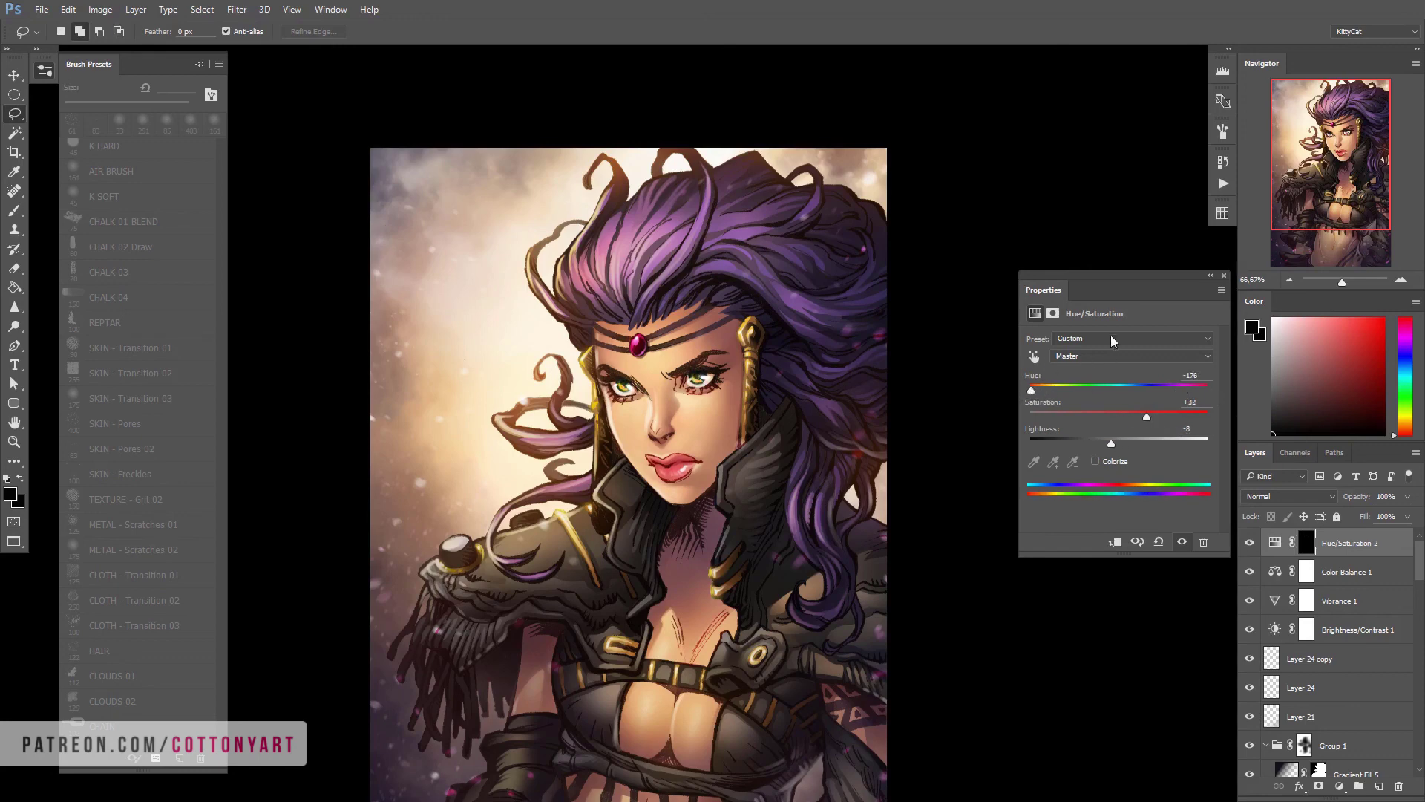
{"action": "left_click", "coordinate": [1224, 276]}
Add an orange Solid Color fill layer and set its blend mode to Hard Light
{"action": "left_click", "coordinate": [1339, 786]}
{"action": "left_click", "coordinate": [1321, 424]}
{"action": "left_click", "coordinate": [1290, 297]}
{"action": "left_click", "coordinate": [1290, 496]}
{"action": "left_click", "coordinate": [1277, 564]}
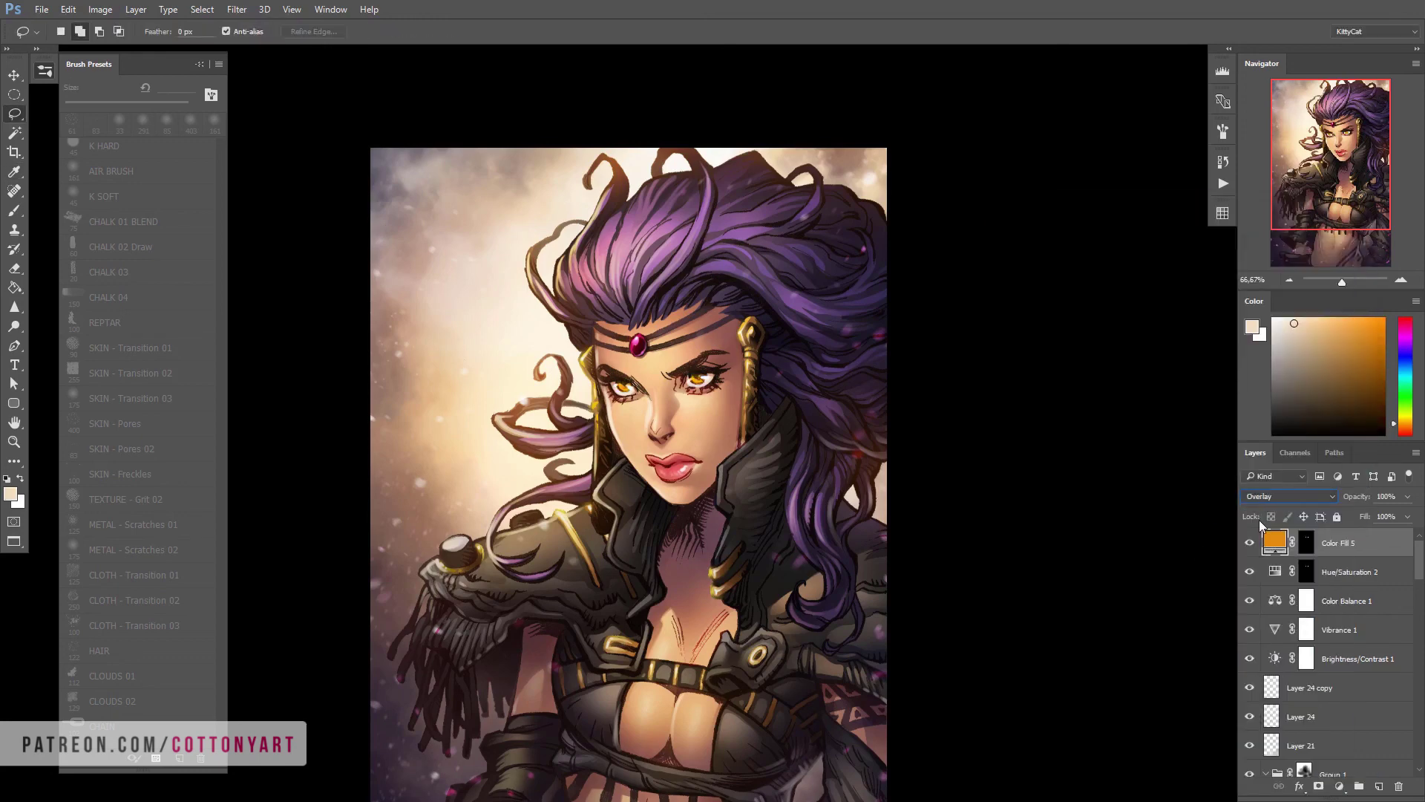
{"action": "key", "text": "shift+plus"}
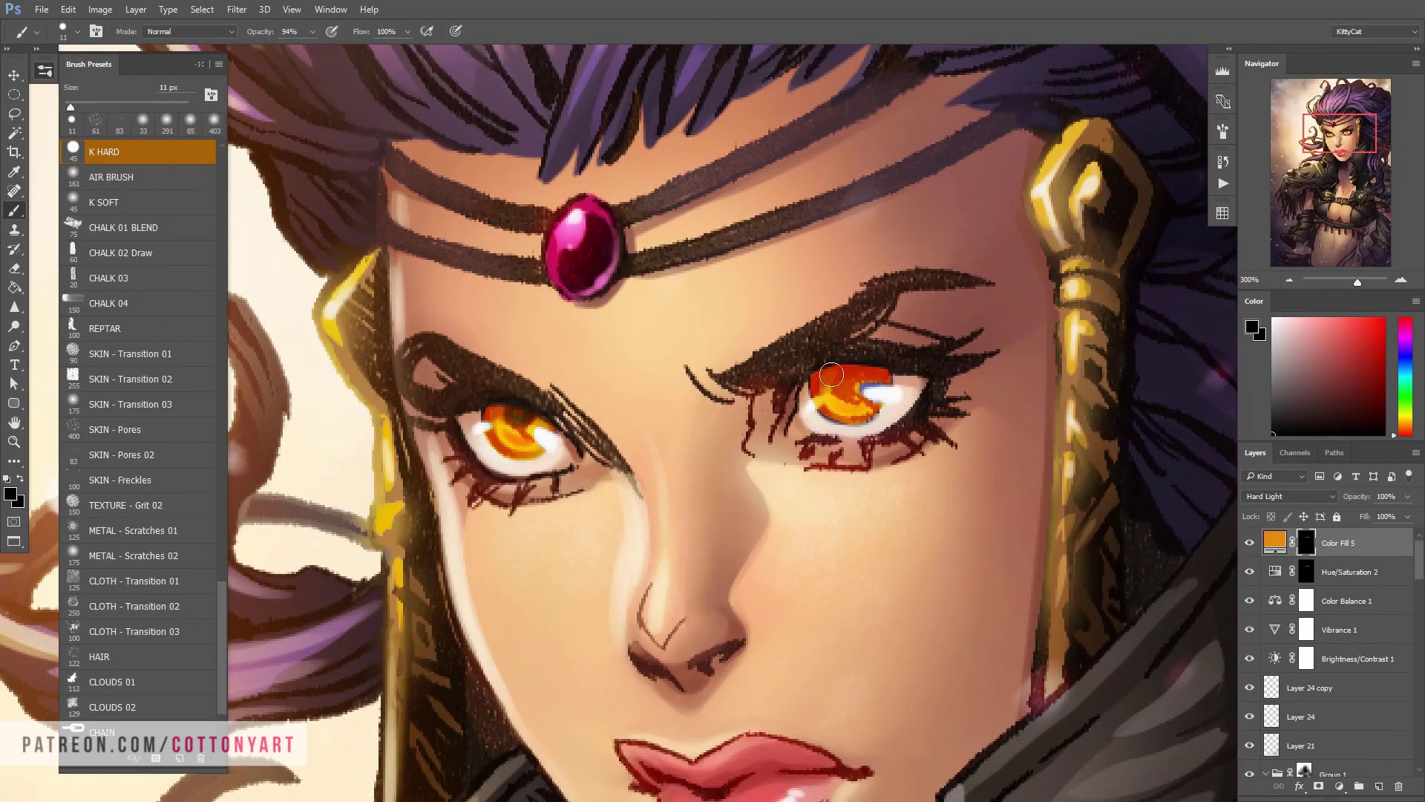
Paint the orange fill's mask onto the irises with the soft Air Brush and set opacity to 86%
{"action": "left_click_drag", "start_coordinate": [831, 374], "coordinate": [861, 390]}
{"action": "scroll", "coordinate": [520, 403], "scroll_direction": "down", "scroll_amount": 1}
{"action": "scroll", "coordinate": [530, 436], "scroll_direction": "down", "scroll_amount": 3}
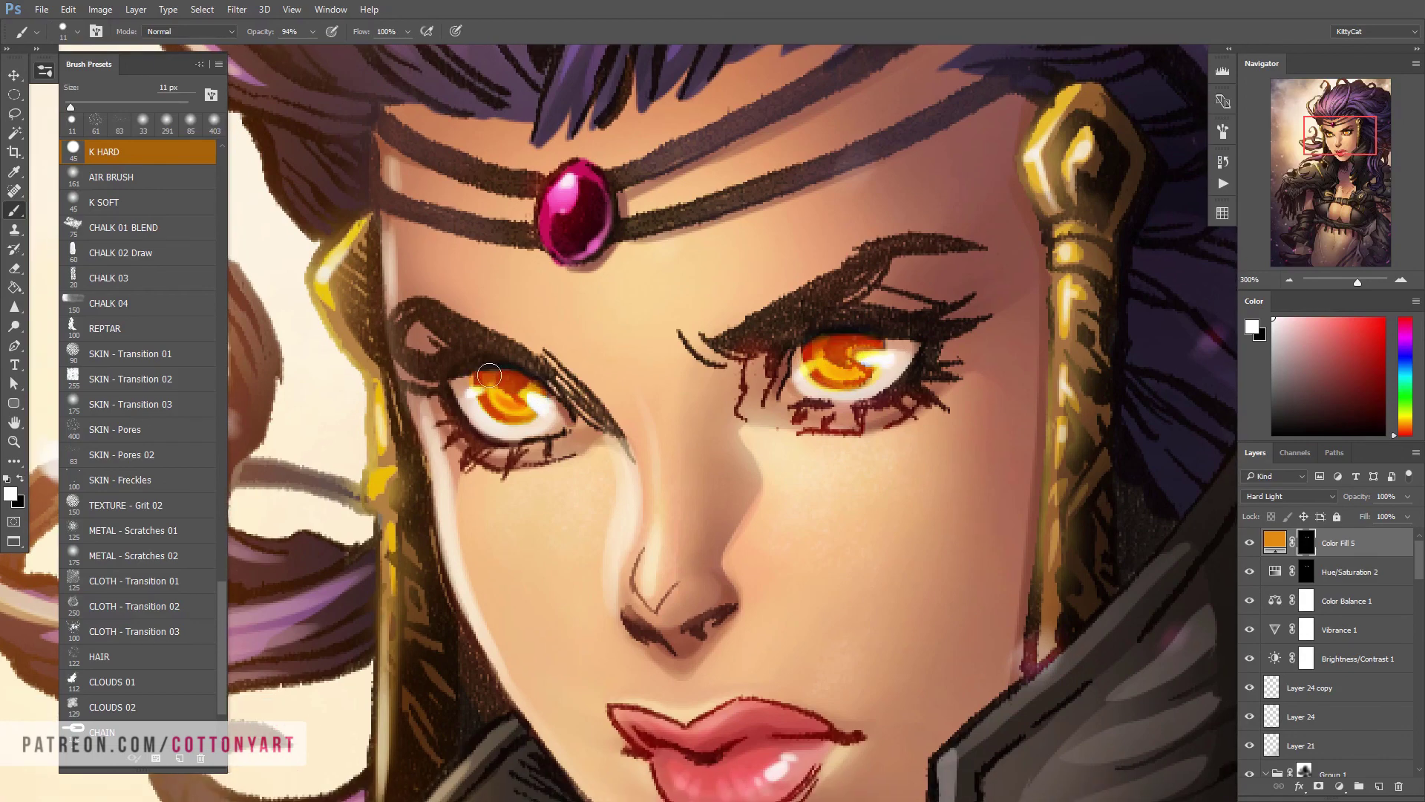
{"action": "left_click", "coordinate": [149, 178]}
{"action": "key", "text": "ctrl+0"}
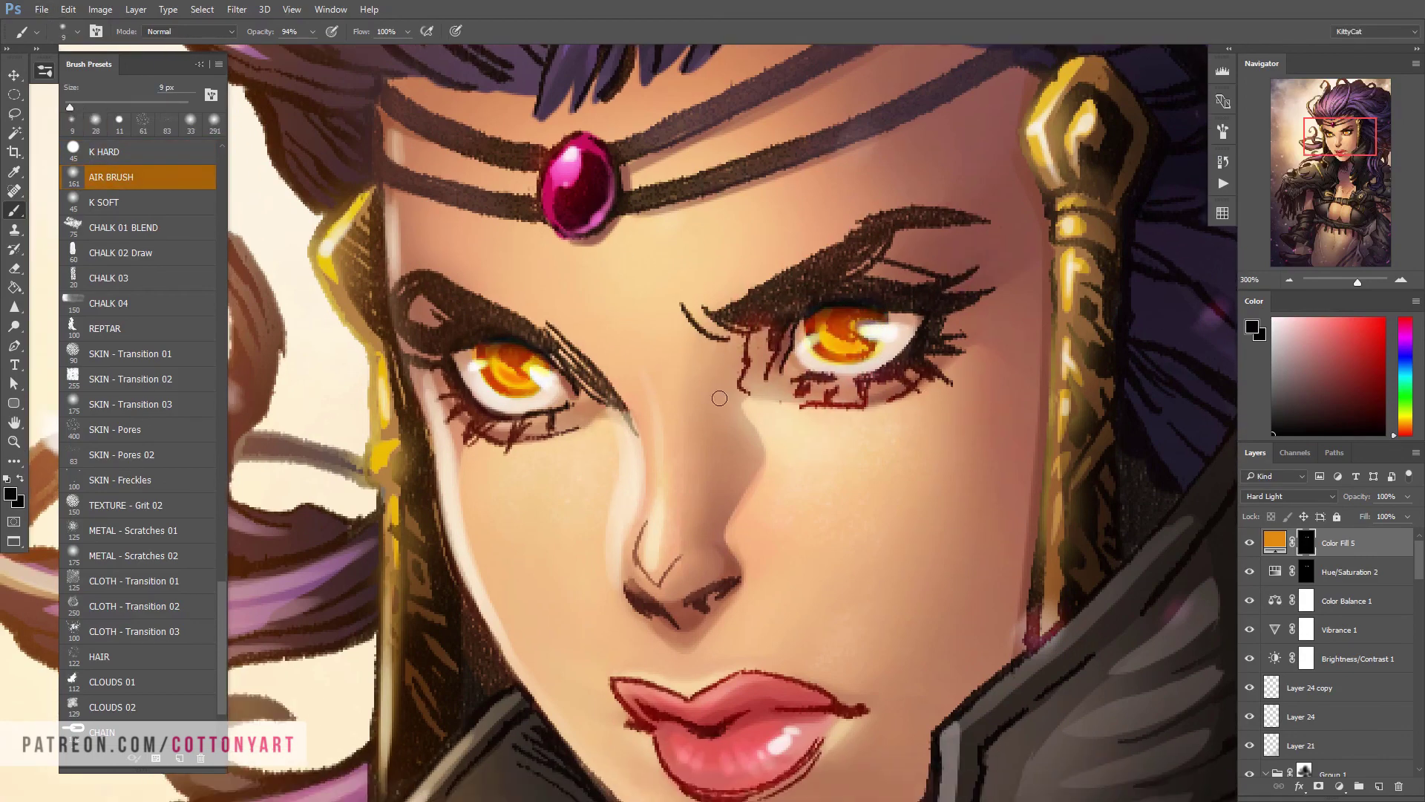
{"action": "key", "text": "ctrl+minus"}
{"action": "left_click_drag", "start_coordinate": [1392, 519], "coordinate": [1408, 520]}
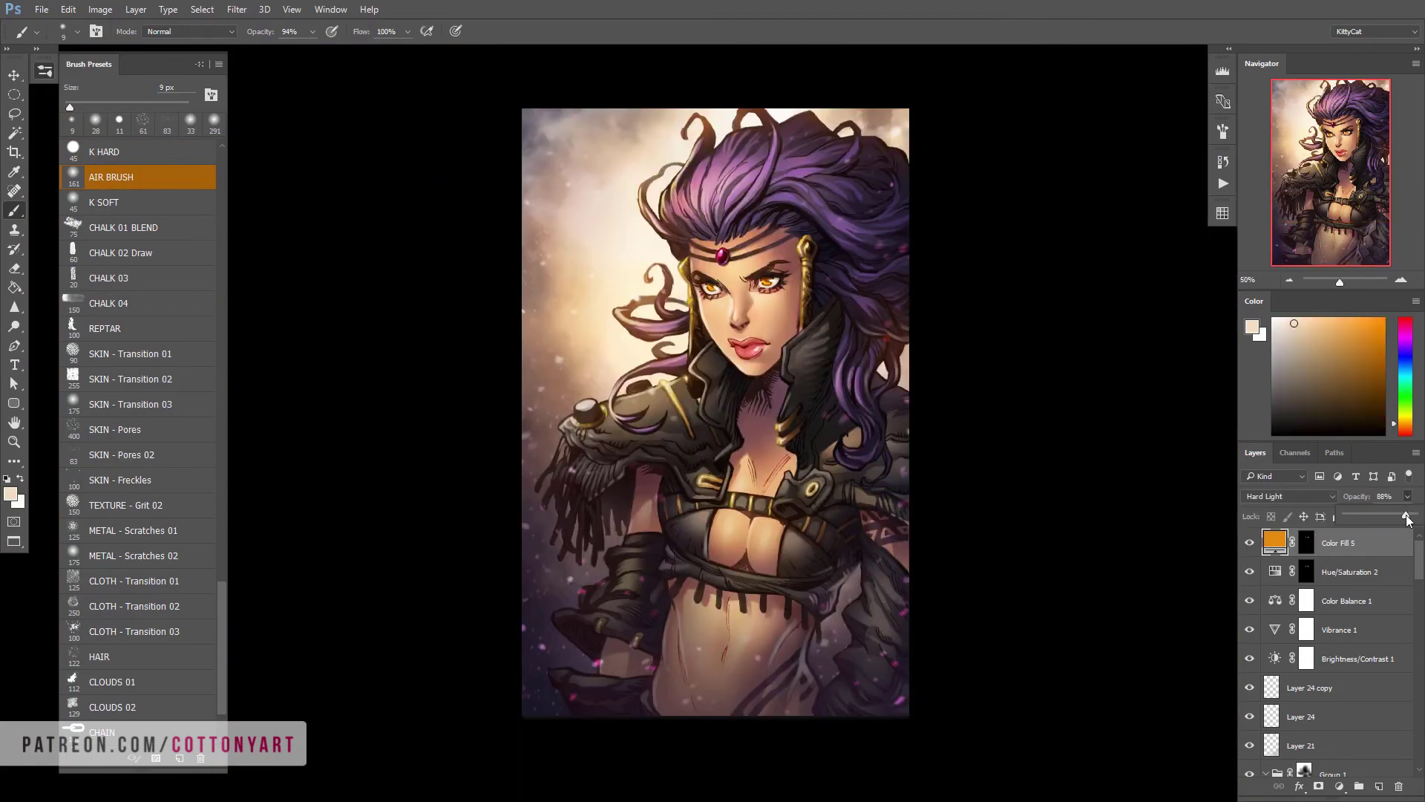
Reset the colours to default black and white and review the glowing eyes across the whole image
{"action": "key", "text": "ctrl+plus"}
{"action": "key", "text": "ctrl+plus"}
{"action": "key", "text": "ctrl+plus"}
{"action": "key", "text": "d"}
{"action": "key", "text": "x"}
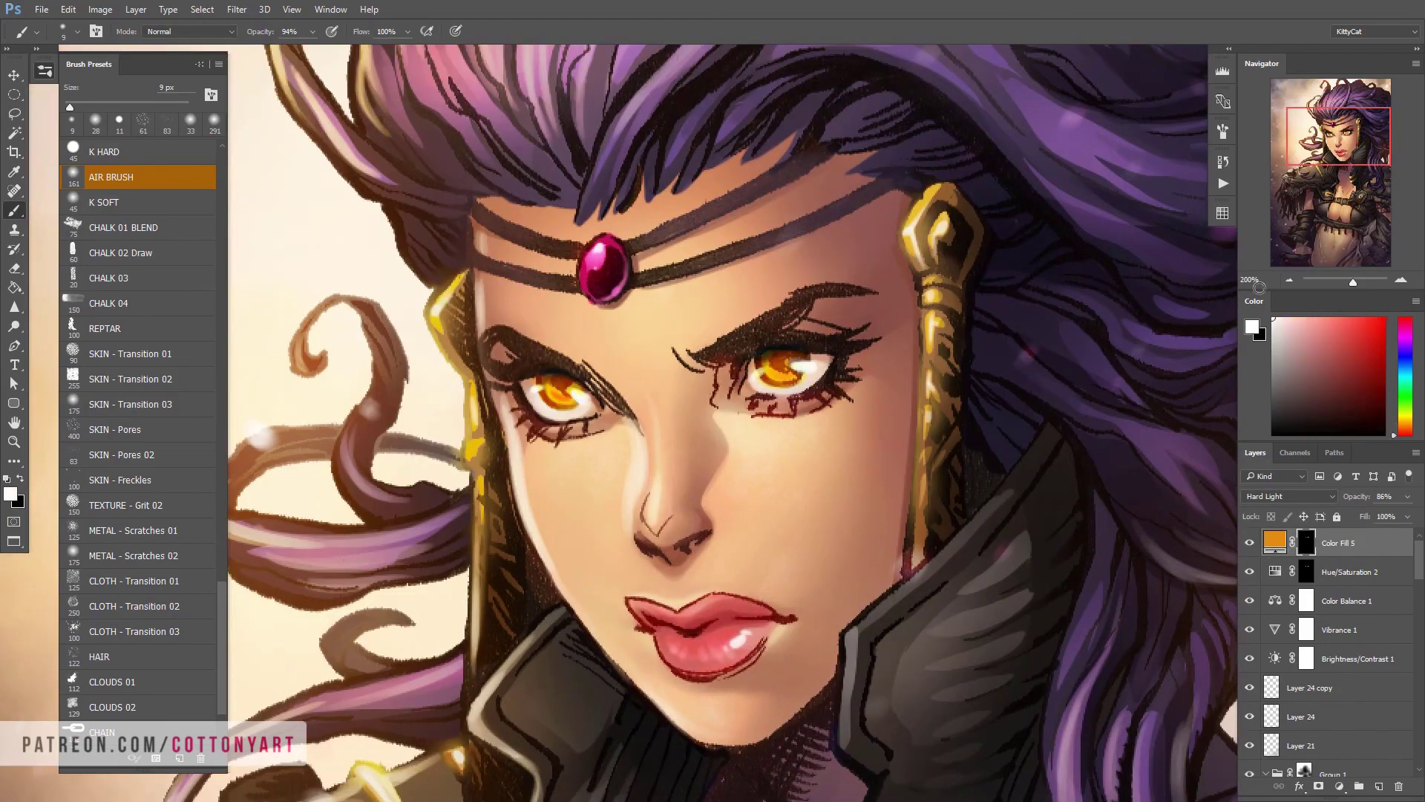
{"action": "key", "text": "ctrl+minus"}
{"action": "key", "text": "ctrl+plus"}
{"action": "key", "text": "x"}
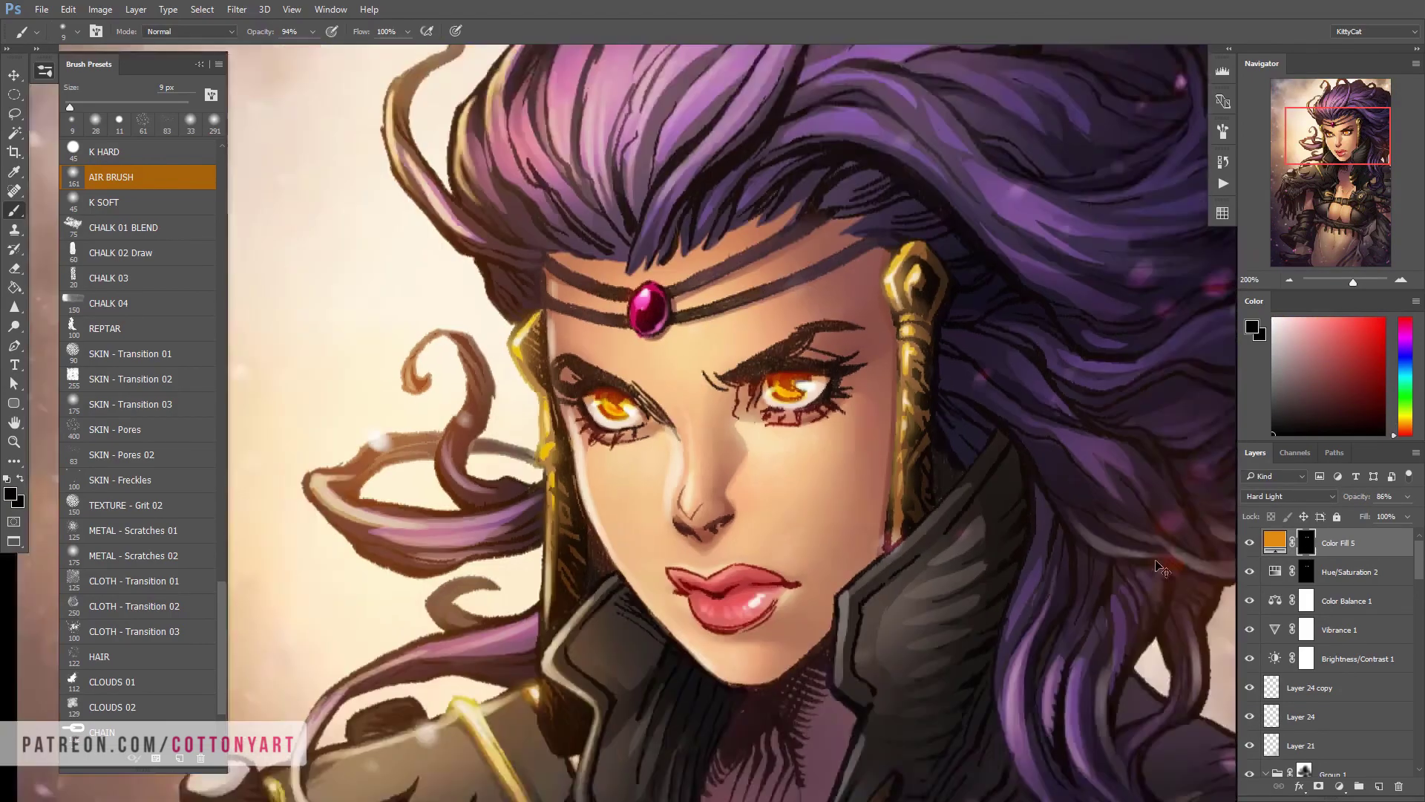
{"action": "key", "text": "ctrl+0"}
{"action": "key", "text": "ctrl+minus"}
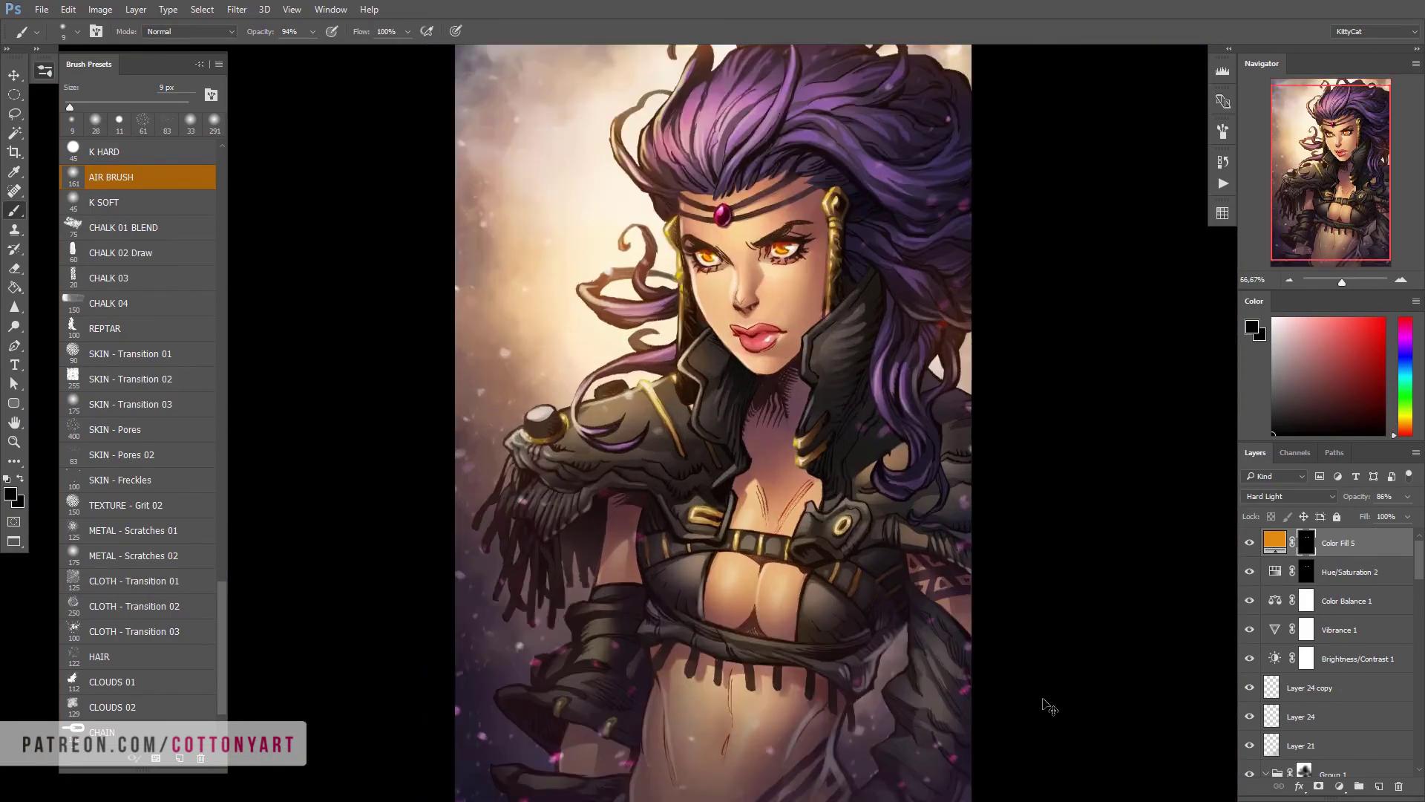